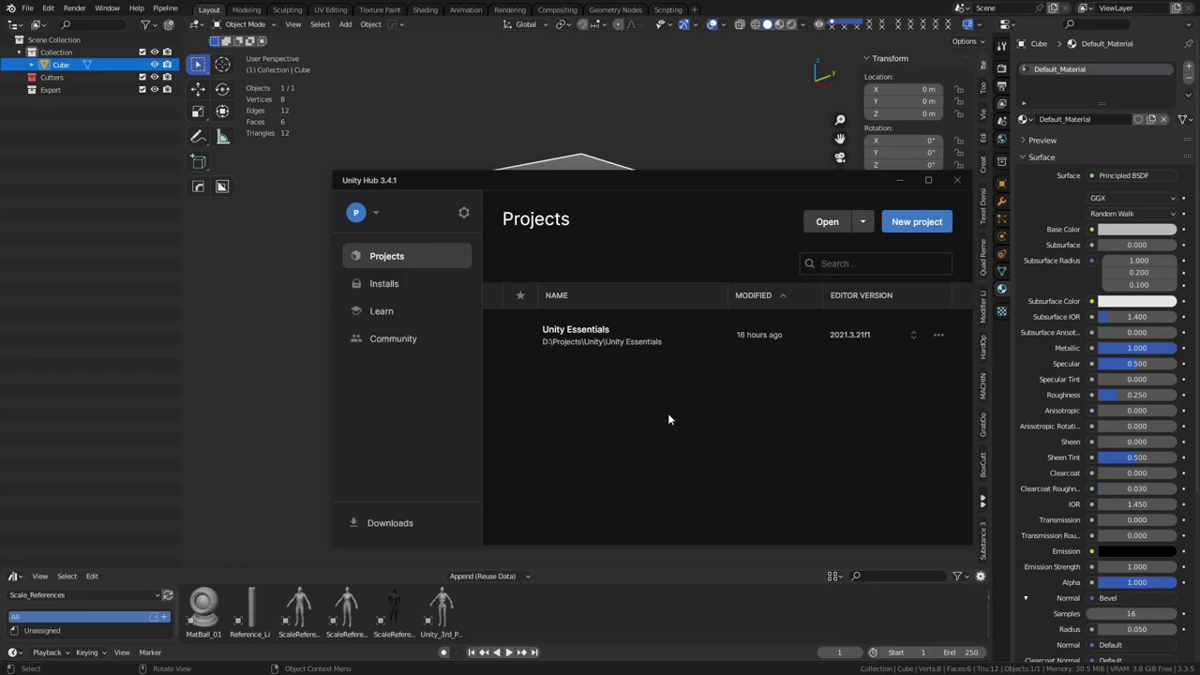
Step: Create a new Unity project named "Tutorial" from the Third Person core template
{"action": "left_click", "coordinate": [906, 225]}
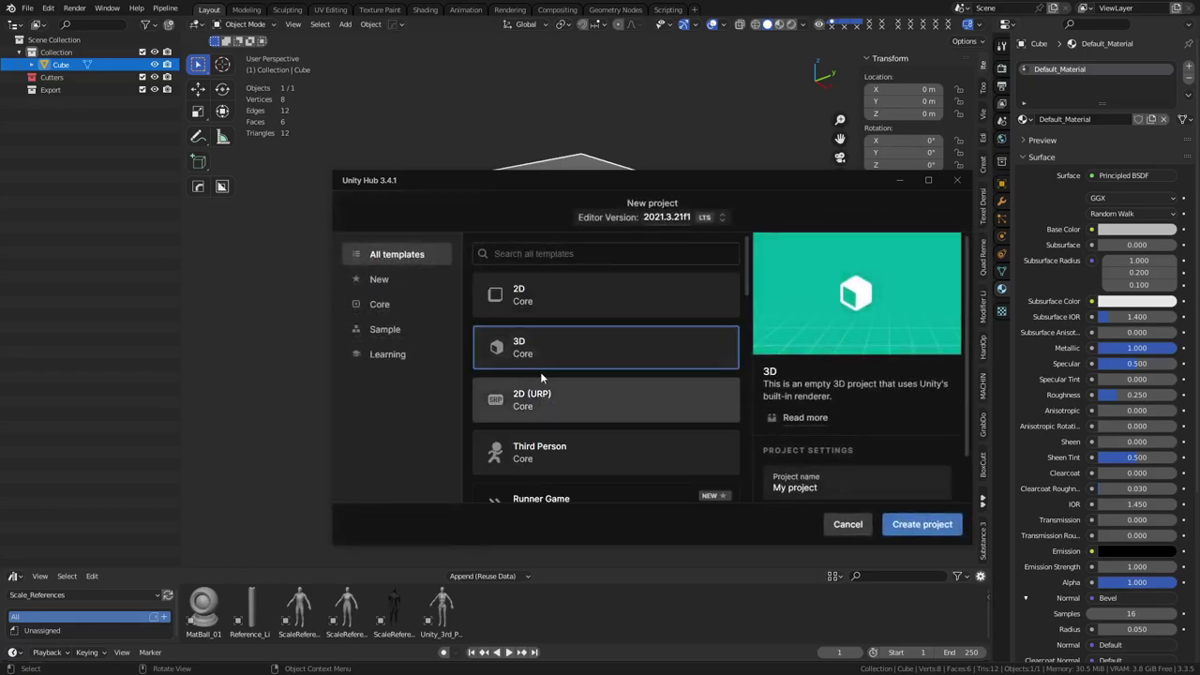
{"action": "left_click", "coordinate": [558, 463]}
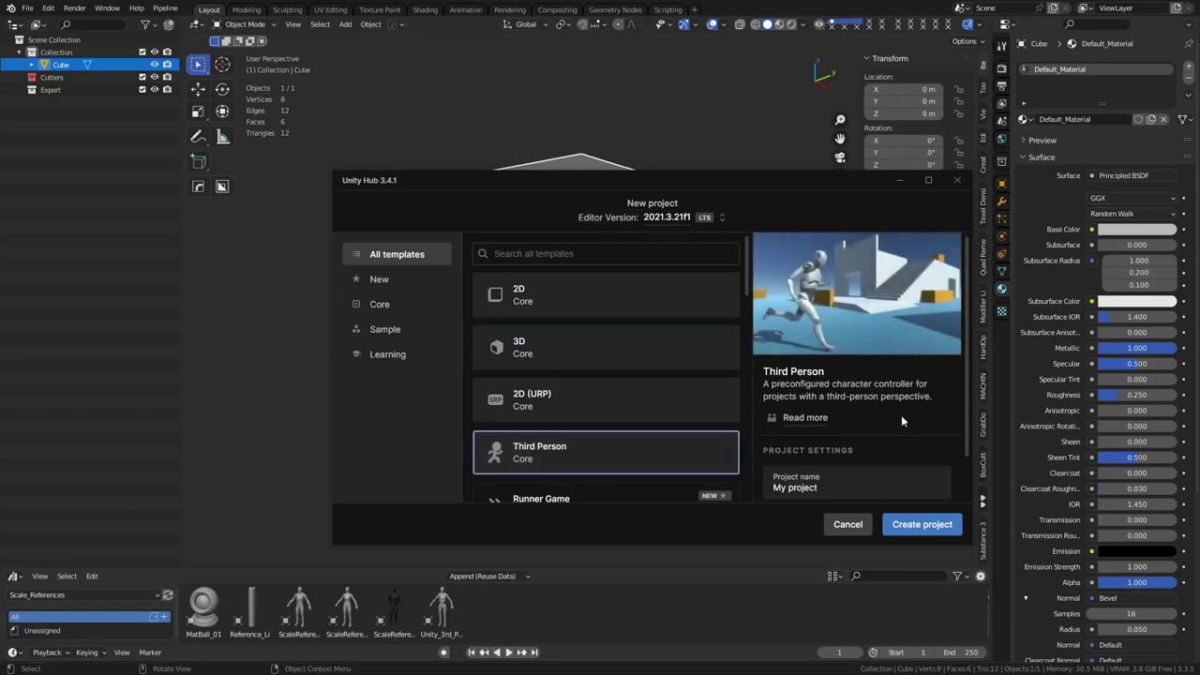
{"action": "scroll", "coordinate": [881, 426], "scroll_direction": "down", "scroll_amount": 1}
{"action": "double_click", "coordinate": [853, 438]}
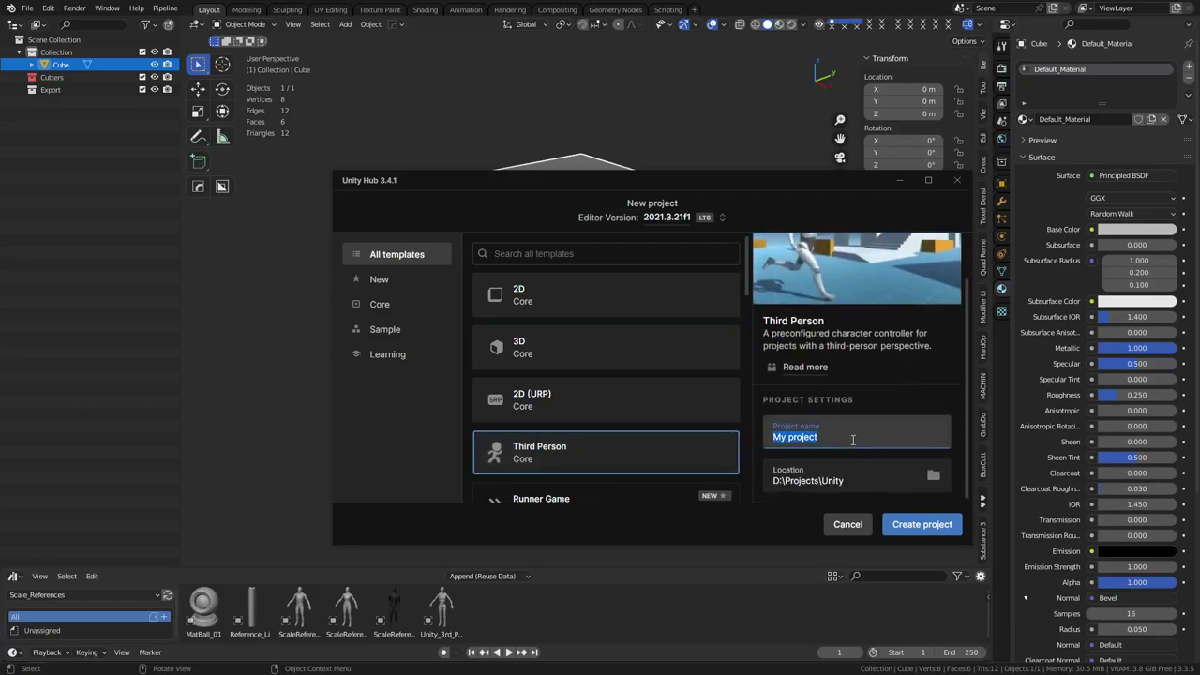
{"action": "type", "text": "Tutorial"}
{"action": "left_click", "coordinate": [921, 525]}
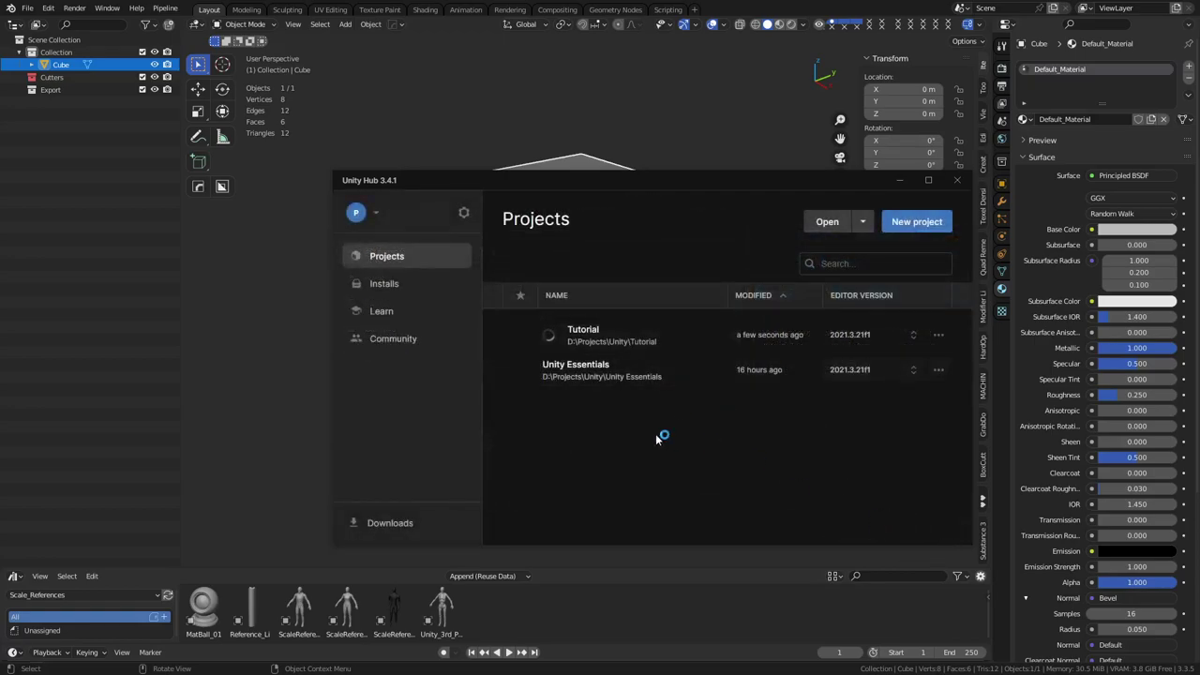
Step: Switch to Blender and scale the default cube's mesh by 2 along X and Y only
{"action": "left_click", "coordinate": [605, 134]}
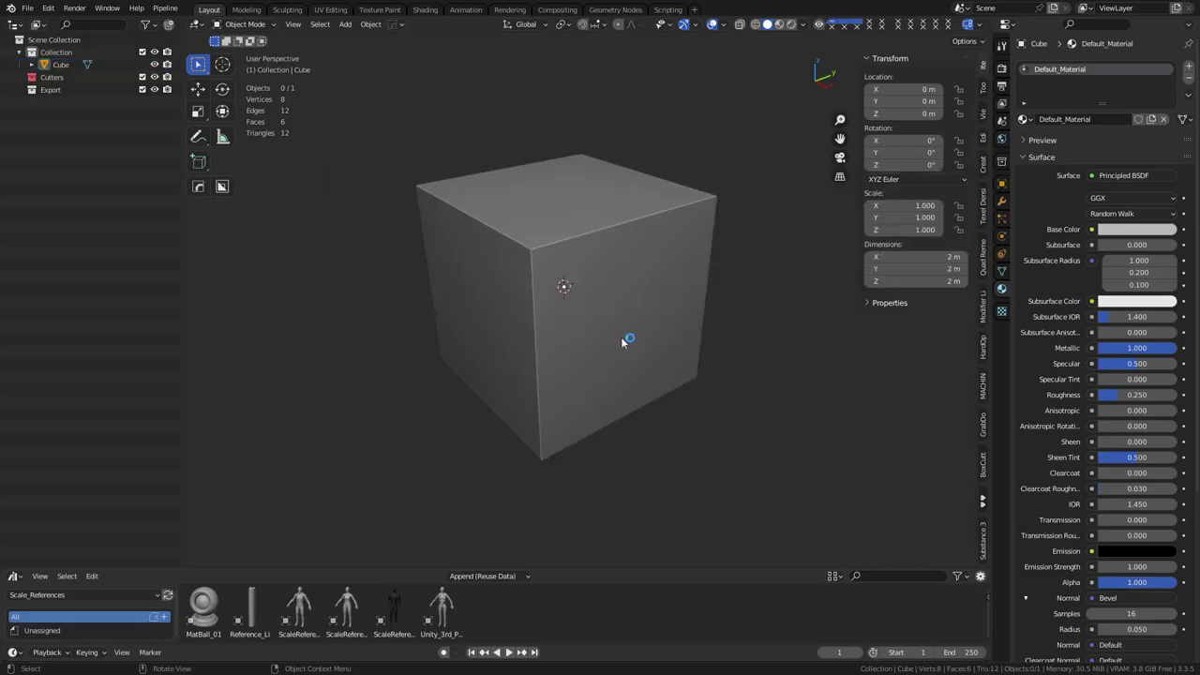
{"action": "left_click", "coordinate": [596, 25]}
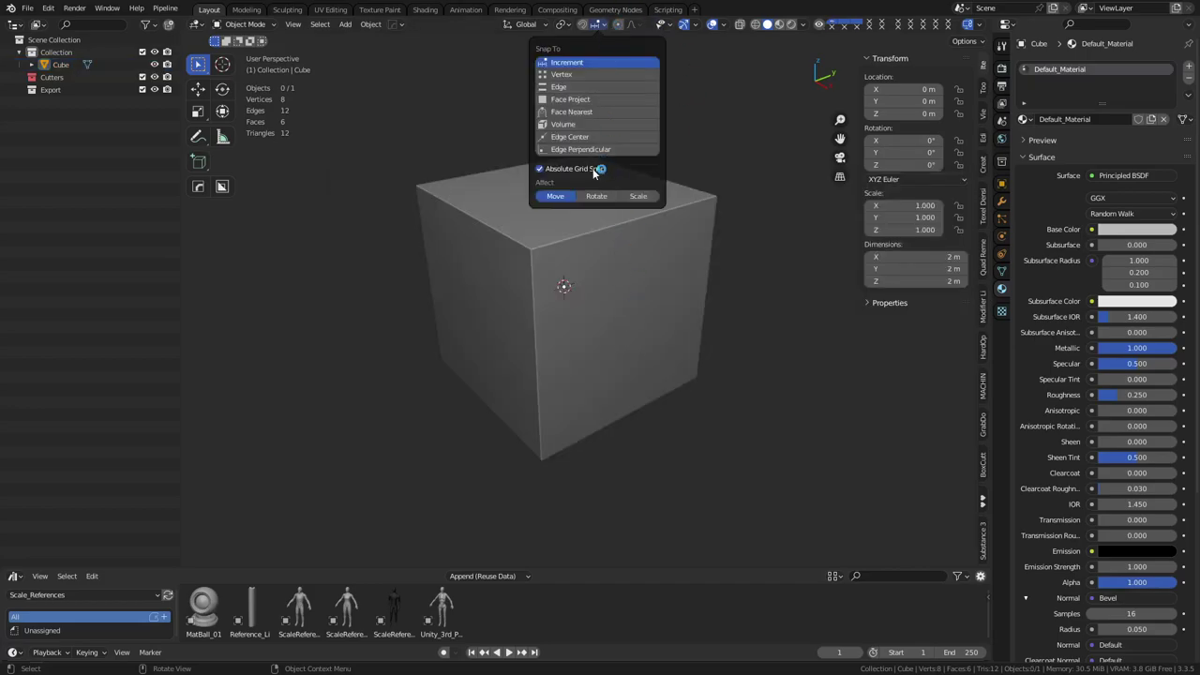
{"action": "left_click", "coordinate": [631, 365]}
{"action": "key", "text": "ctrl+Tab"}
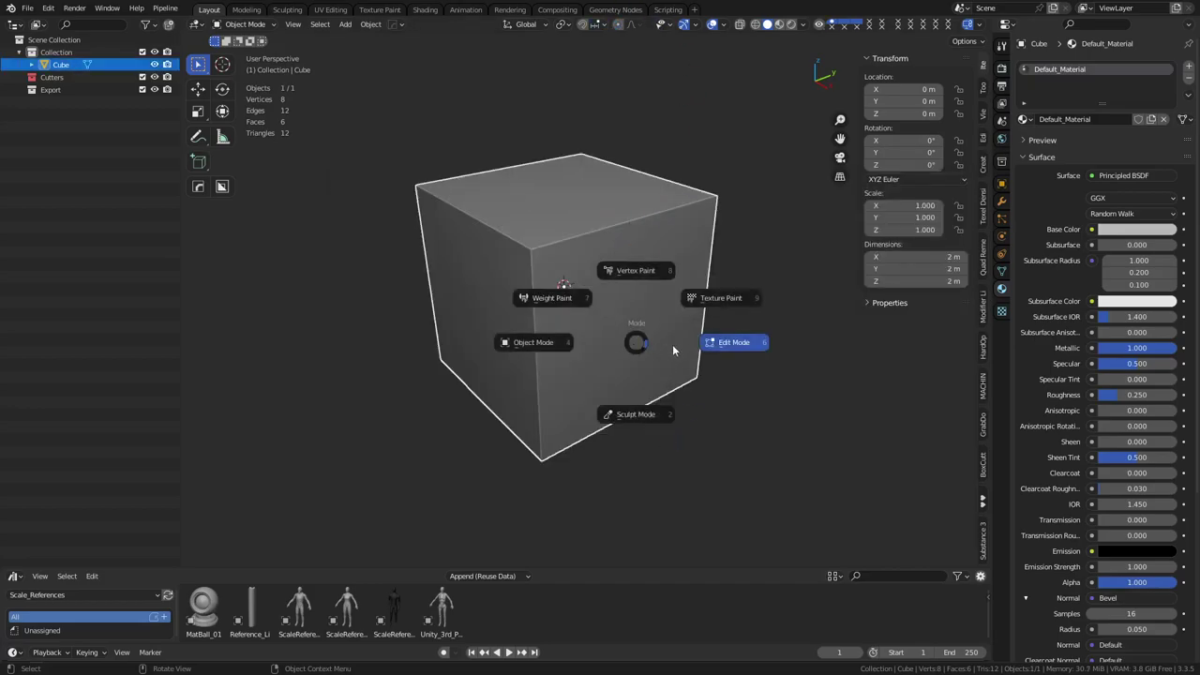
{"action": "left_click", "coordinate": [672, 344]}
{"action": "key", "text": "s"}
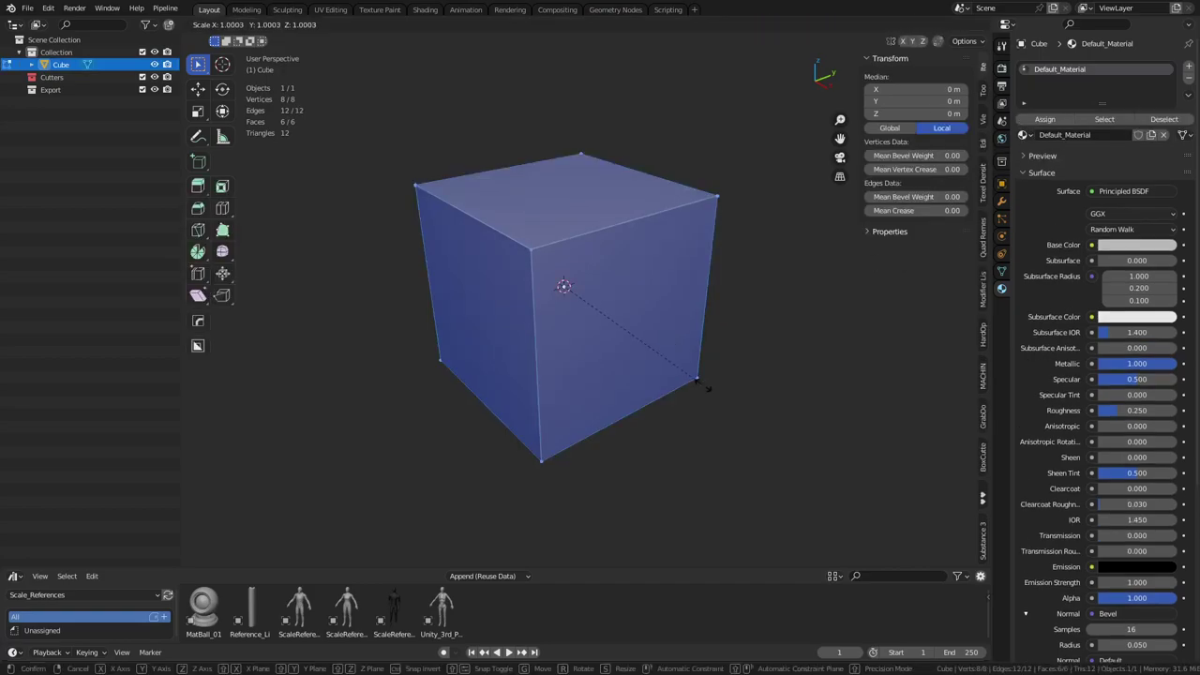
{"action": "key", "text": "shift+z"}
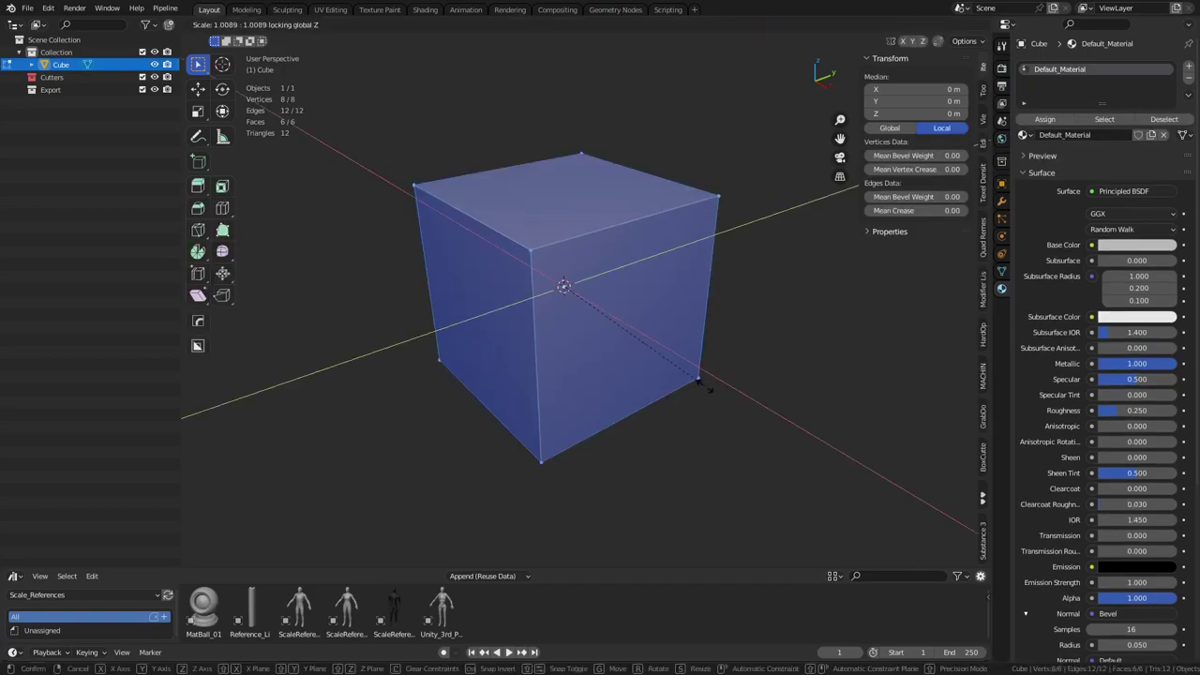
{"action": "type", "text": "2"}
{"action": "left_click", "coordinate": [704, 385]}
Step: Raise the bottom face of the mesh 1 m along Z to the origin level, working in the right view
{"action": "key", "text": "ctrl+Tab"}
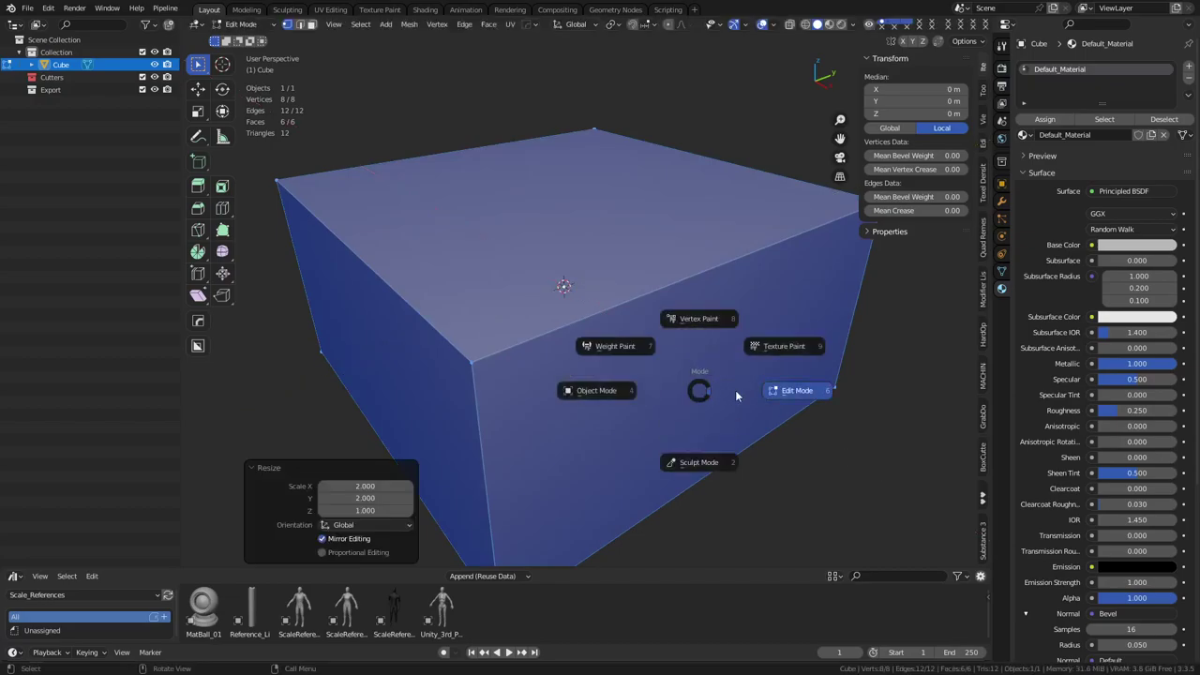
{"action": "left_click", "coordinate": [737, 391]}
{"action": "key", "text": "3"}
{"action": "left_click", "coordinate": [570, 237]}
{"action": "key", "text": "KP_3"}
{"action": "key", "text": "alt+z"}
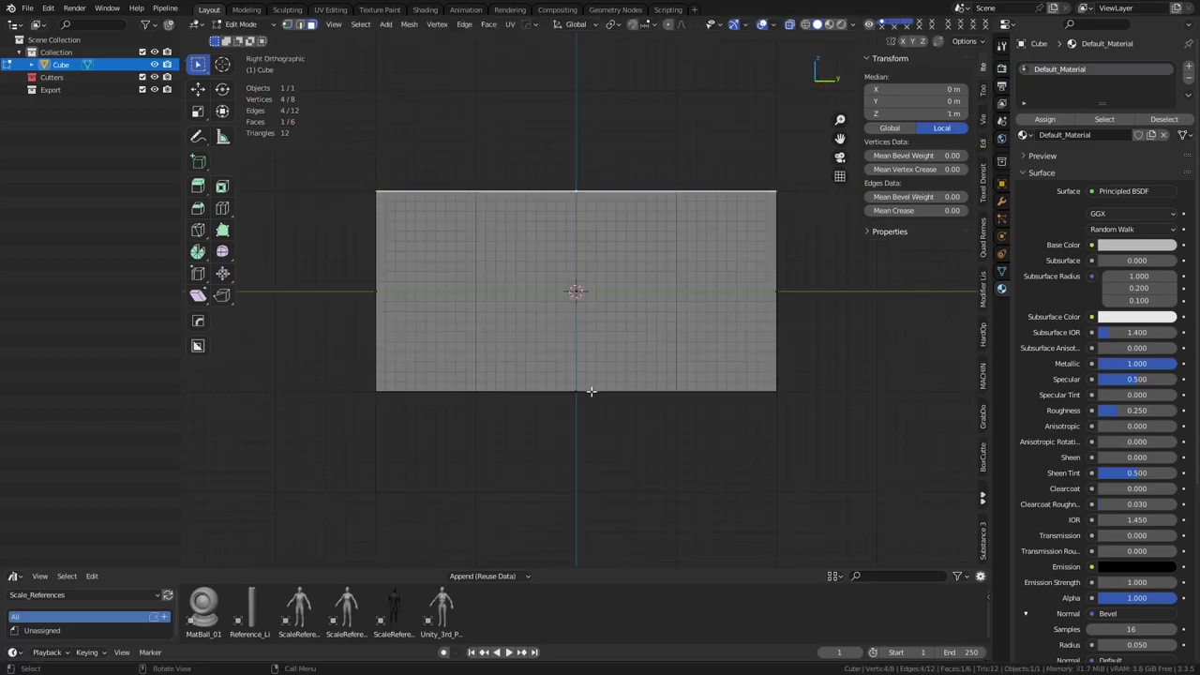
{"action": "key", "text": "g"}
{"action": "key", "text": "z"}
{"action": "key", "text": "Return"}
Step: Lower the top face by 0.9 m to make a 0.1 m thick slab and return to Object Mode
{"action": "type", "text": "gz"}
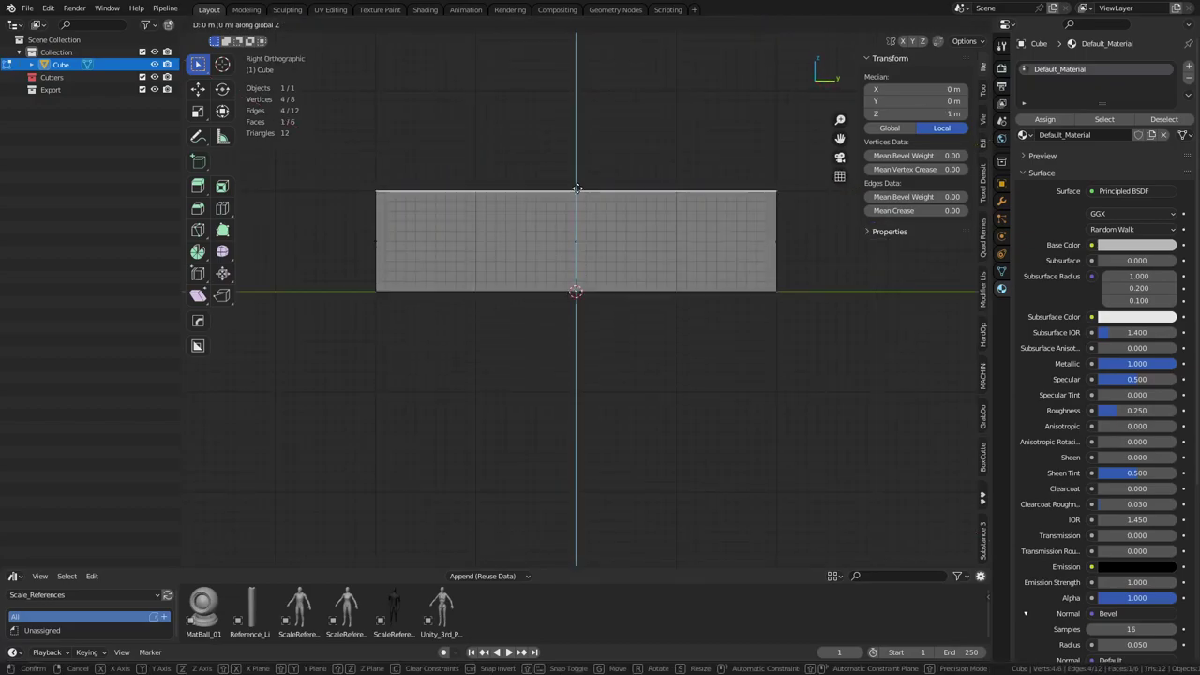
{"action": "type", "text": "-0.9"}
{"action": "key", "text": "Return"}
{"action": "key", "text": "Tab"}
Step: Move the slab 2 m along X and -2 m along Y so its corner sits on the world origin
{"action": "key", "text": "KP_7"}
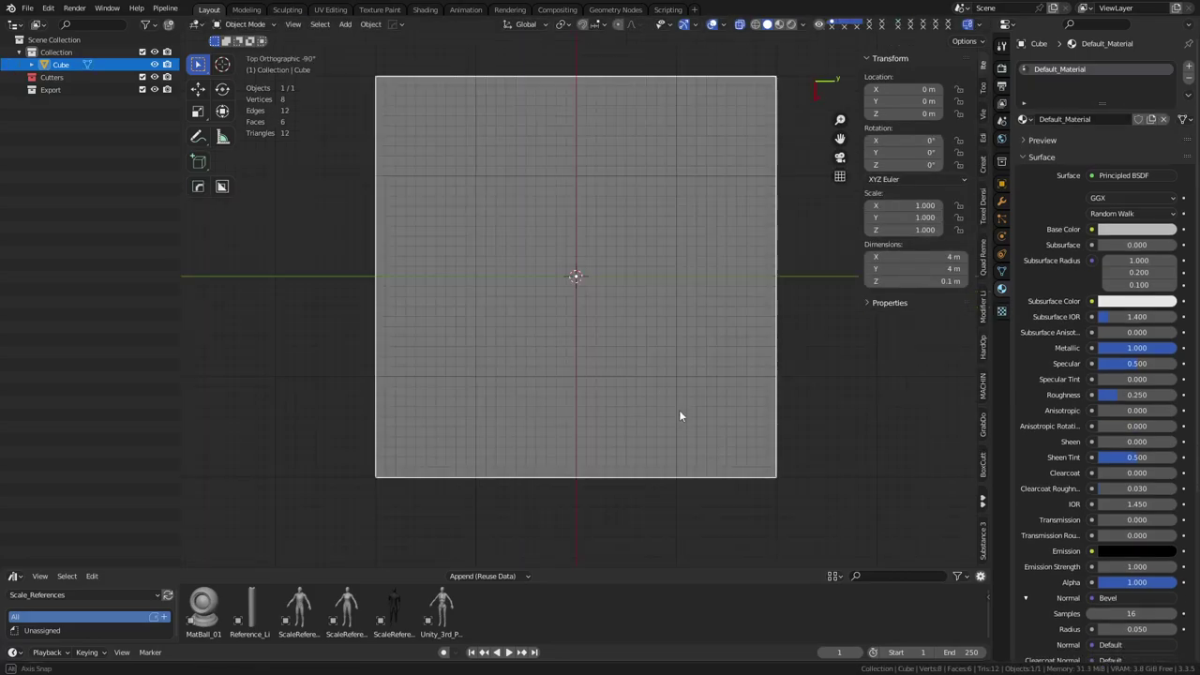
{"action": "key", "text": "g"}
{"action": "left_click", "coordinate": [463, 521]}
Step: Add two centred, perpendicular loop cuts that divide the slab into four equal quadrants
{"action": "middle_click_drag", "start_coordinate": [574, 374], "coordinate": [694, 214], "text": "shift"}
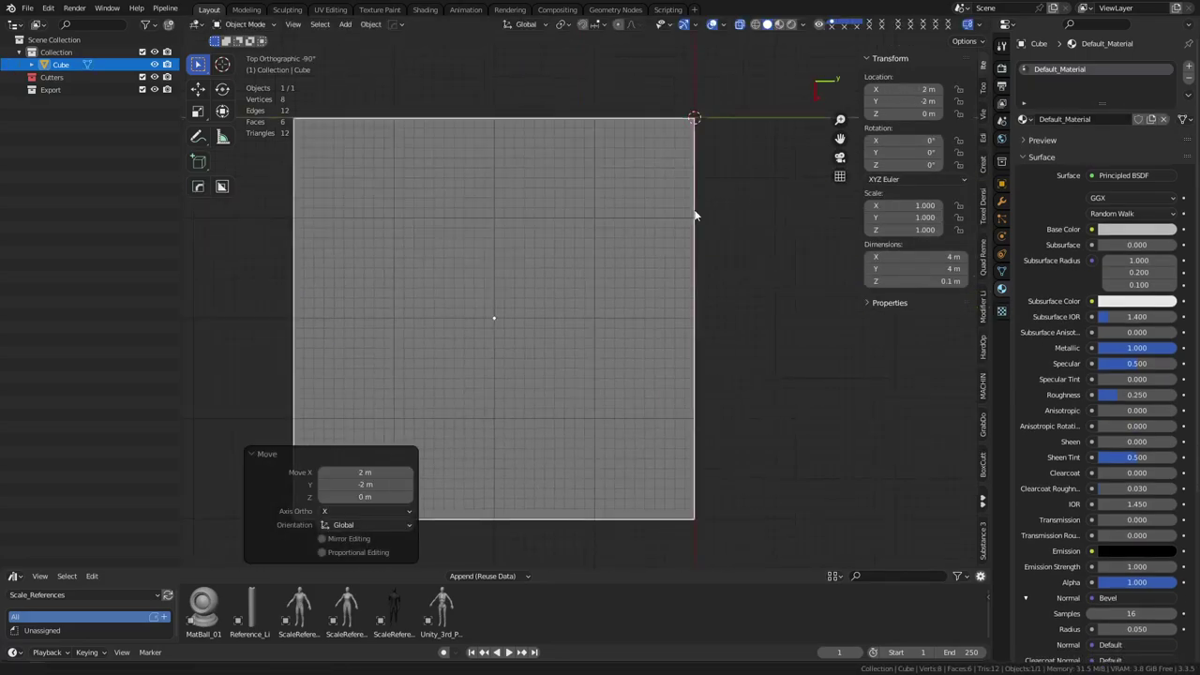
{"action": "middle_click_drag", "start_coordinate": [604, 339], "coordinate": [618, 258]}
{"action": "key", "text": "Tab"}
{"action": "scroll", "coordinate": [627, 317], "scroll_direction": "up", "scroll_amount": 2}
{"action": "key", "text": "ctrl+r"}
{"action": "left_click", "coordinate": [642, 322]}
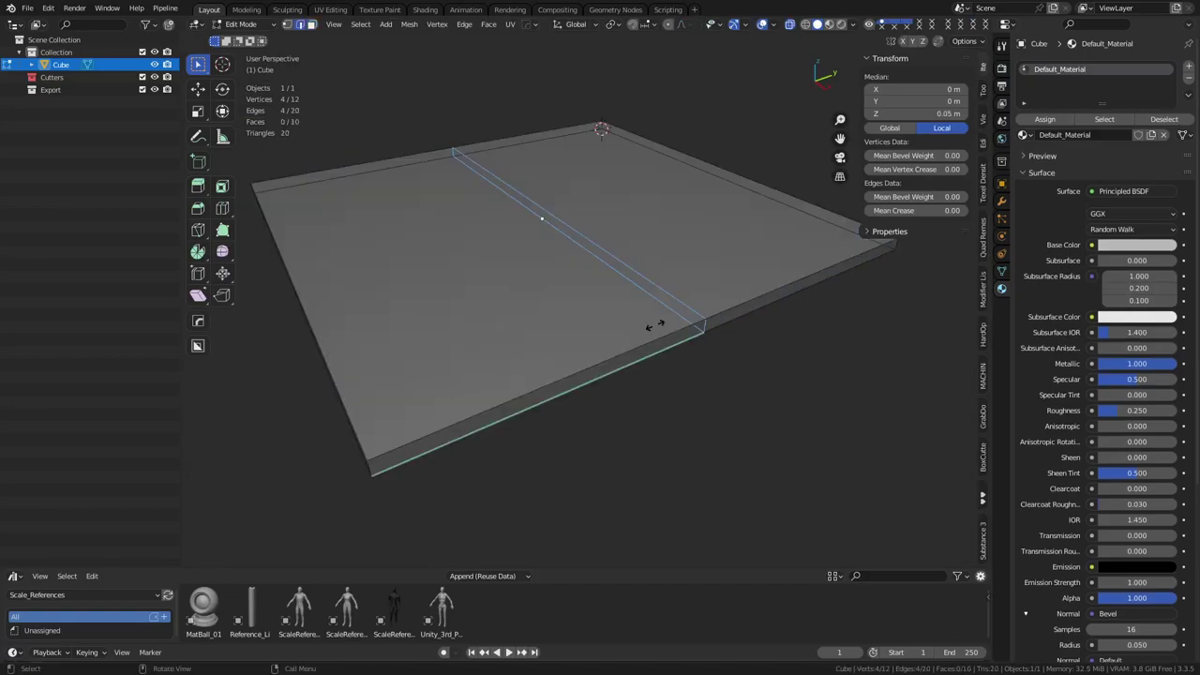
{"action": "right_click", "coordinate": [652, 325]}
{"action": "key", "text": "ctrl+r"}
{"action": "left_click", "coordinate": [560, 223]}
{"action": "right_click", "coordinate": [556, 244]}
Step: Inset the four top faces individually by about 0.024 m with a depth of about 0.009 m, and leave Edit Mode
{"action": "key", "text": "3"}
{"action": "key", "text": "alt+z"}
{"action": "left_click", "coordinate": [487, 287]}
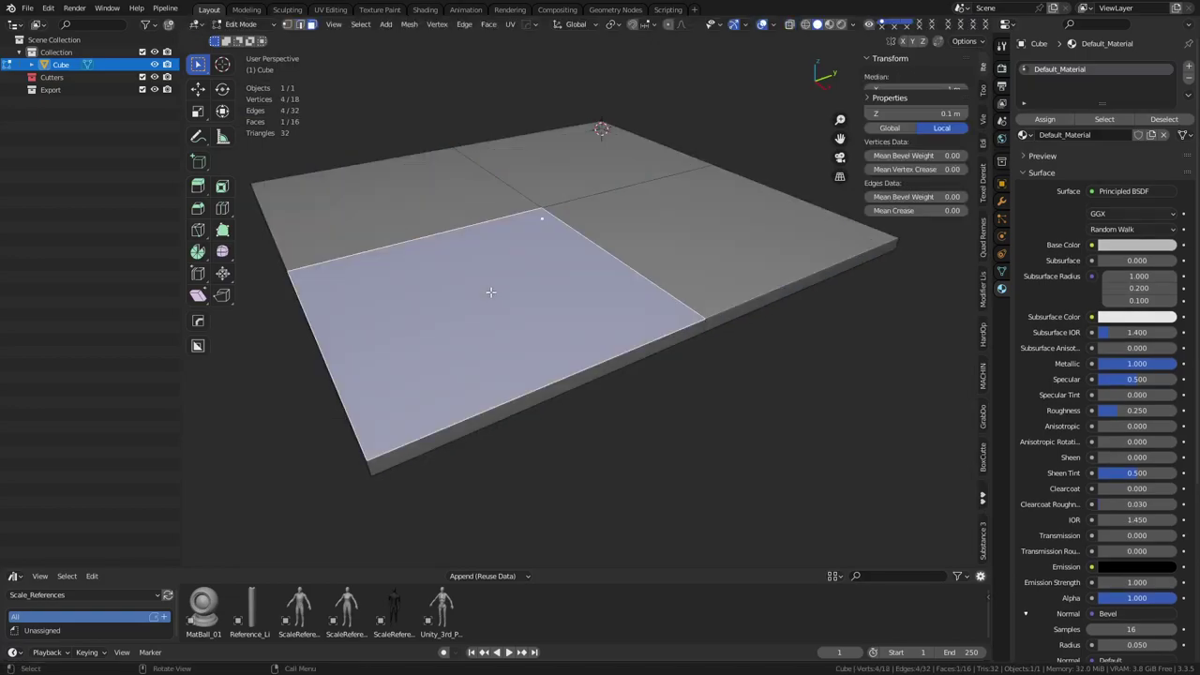
{"action": "left_click", "coordinate": [393, 220], "text": "shift"}
{"action": "left_click", "coordinate": [581, 173], "text": "shift"}
{"action": "left_click", "coordinate": [735, 278], "text": "shift"}
{"action": "key", "text": "i"}
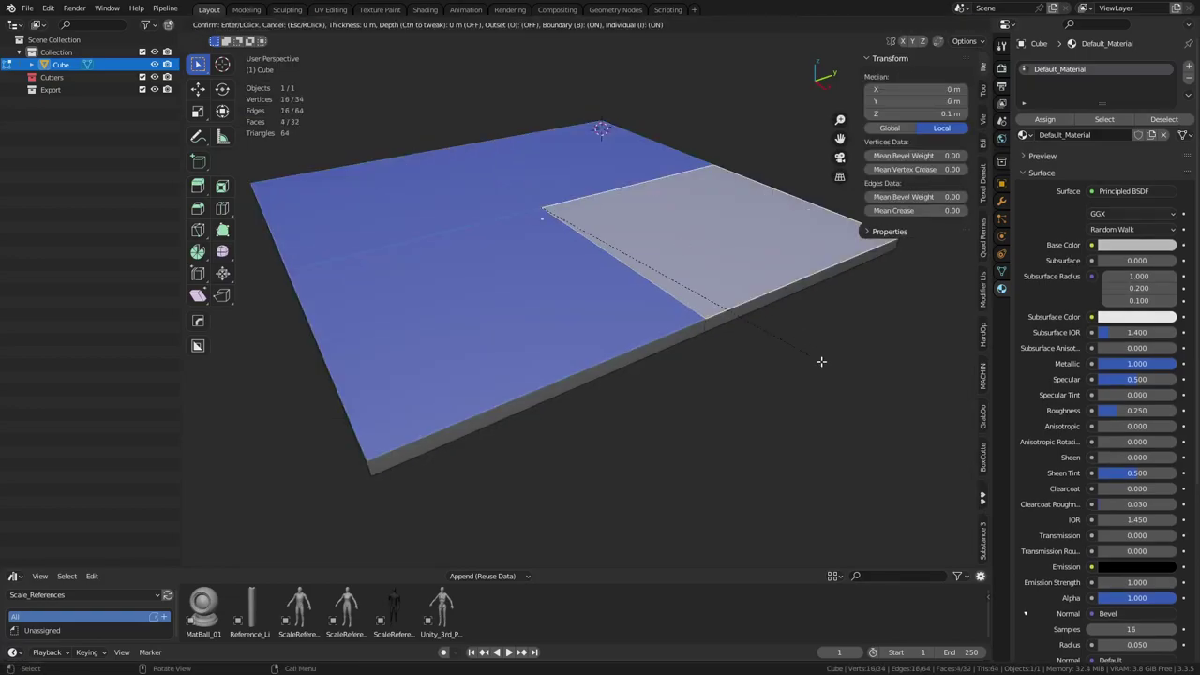
{"action": "key", "text": "i"}
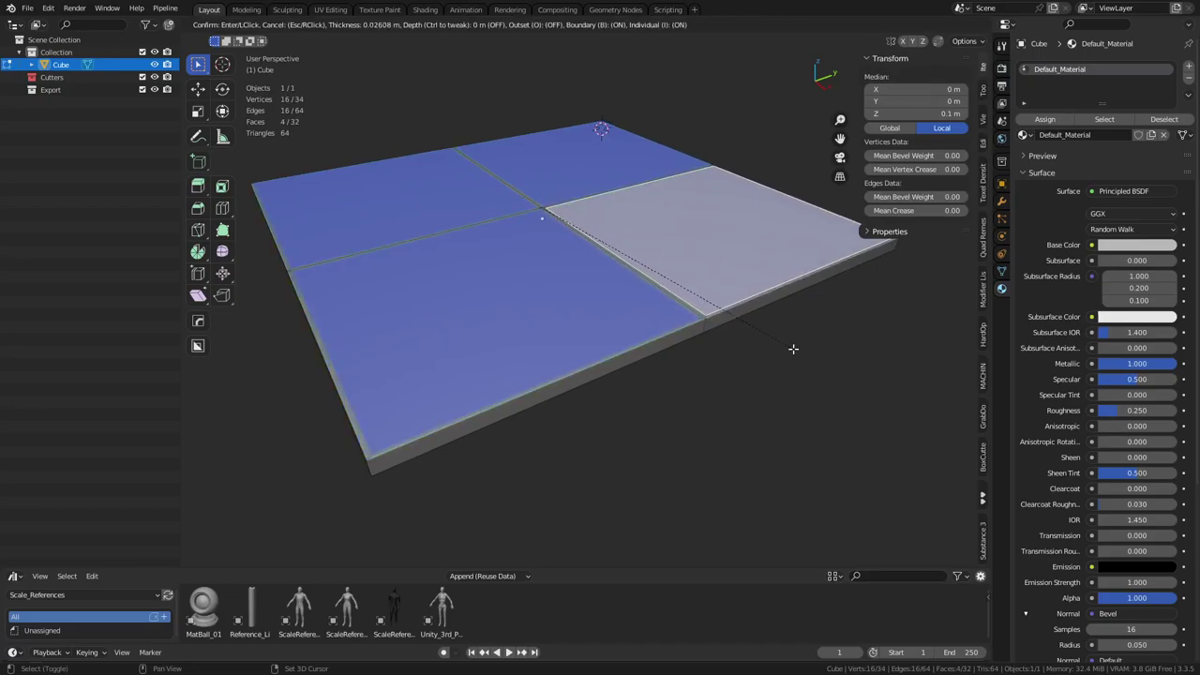
{"action": "left_click", "coordinate": [795, 353]}
{"action": "key", "text": "ctrl+Tab"}
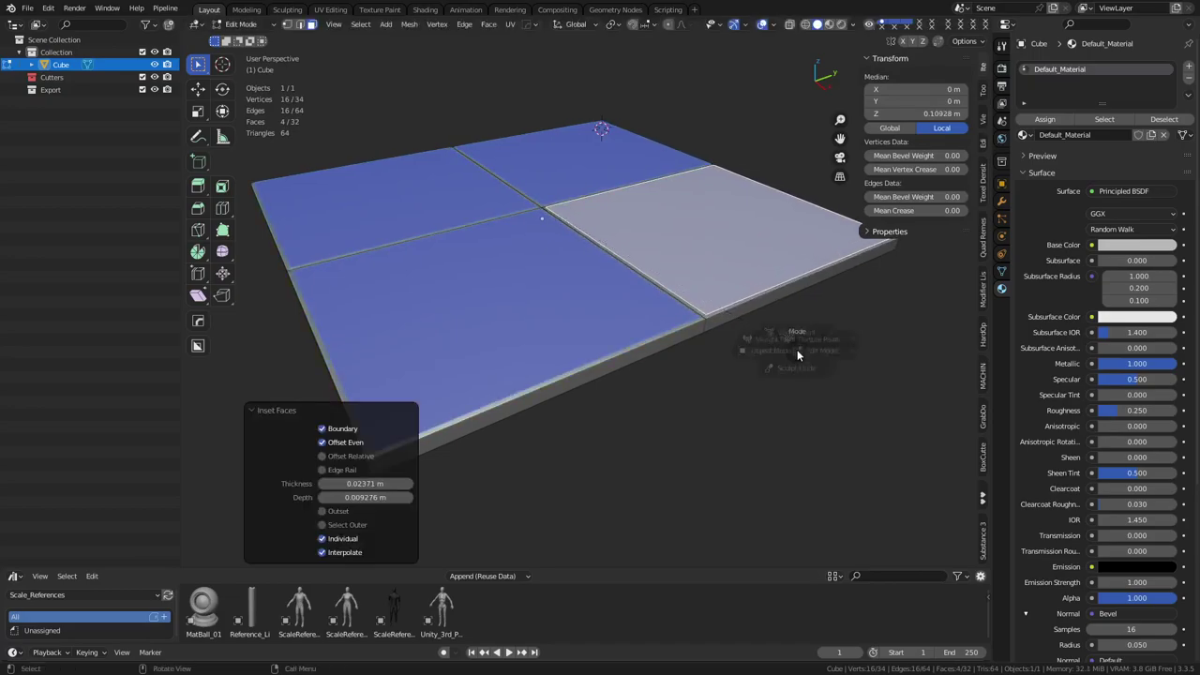
{"action": "left_click", "coordinate": [740, 373]}
Step: Rename the floor object from Cube to "Floor_01A"
{"action": "key", "text": "KP_3"}
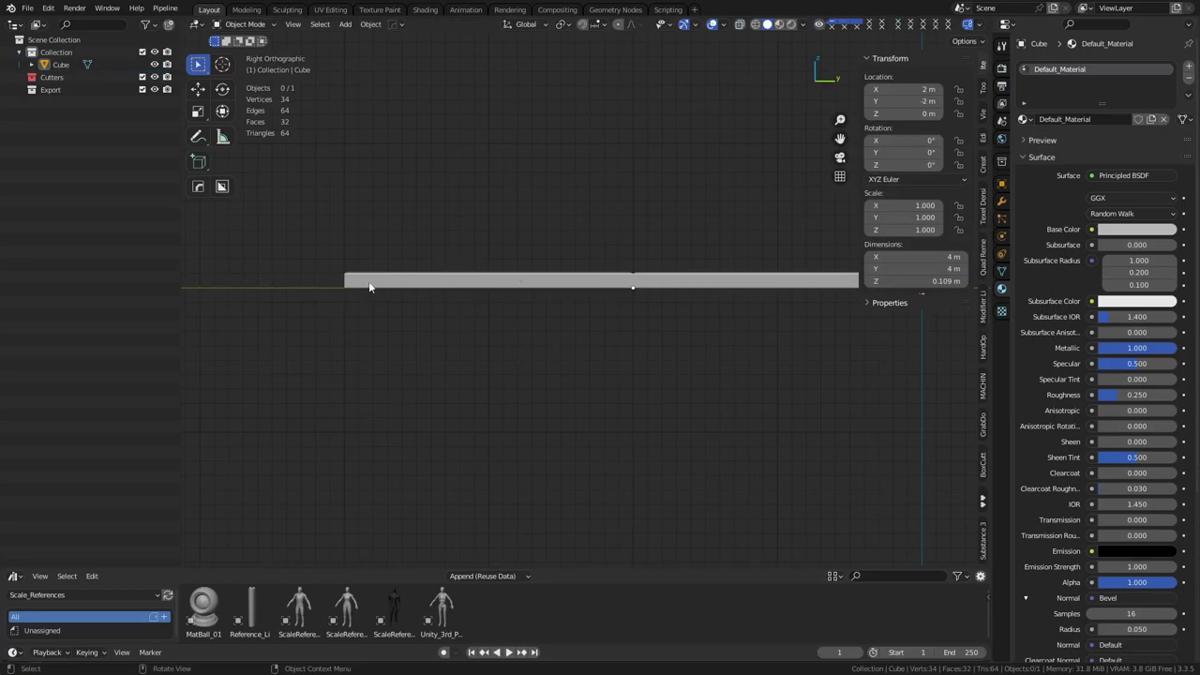
{"action": "middle_click_drag", "start_coordinate": [613, 276], "coordinate": [625, 419]}
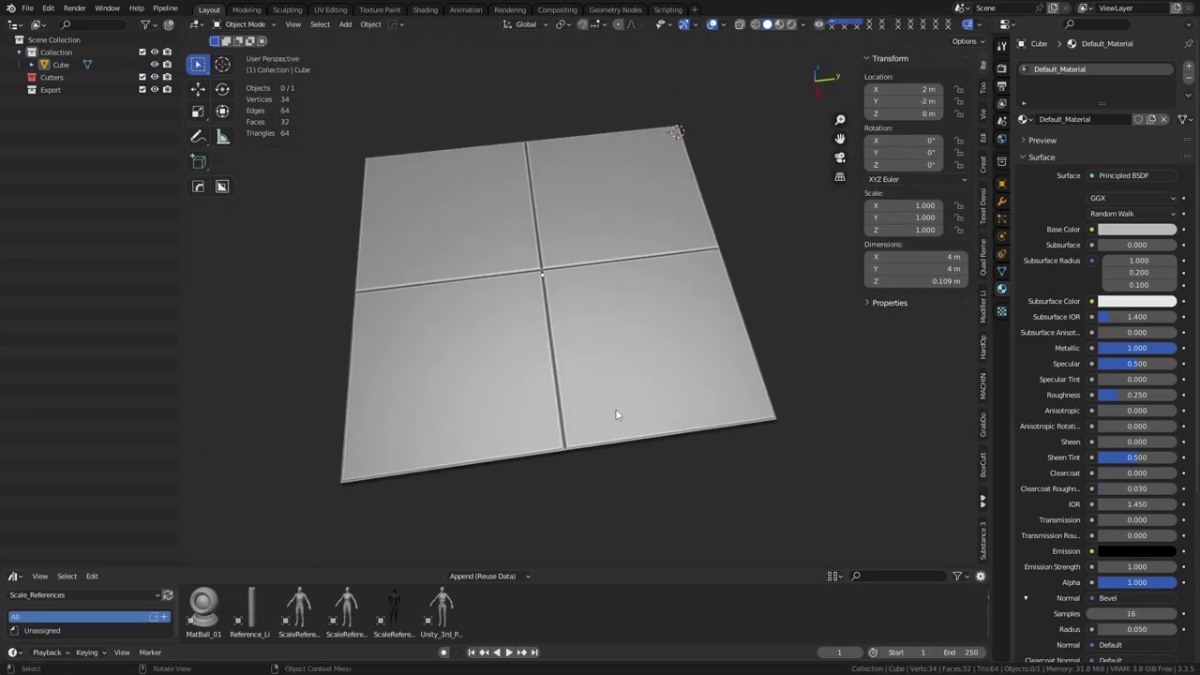
{"action": "scroll", "coordinate": [661, 448], "scroll_direction": "down", "scroll_amount": 3}
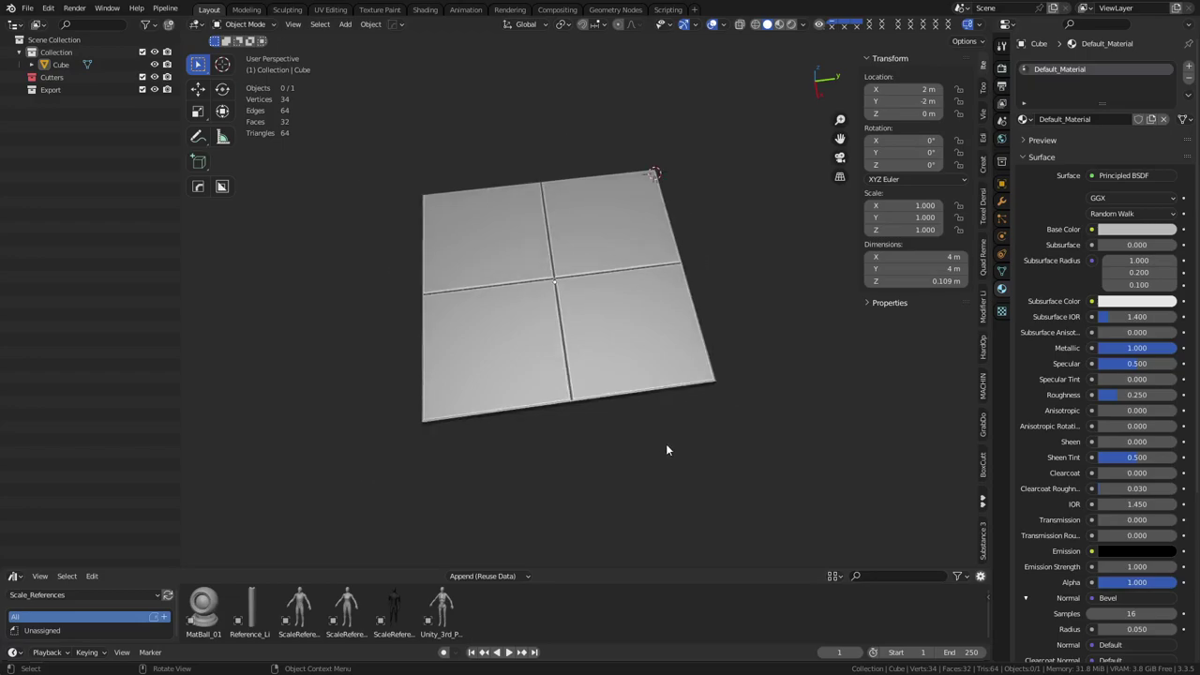
{"action": "left_click", "coordinate": [60, 64]}
{"action": "double_click", "coordinate": [60, 64]}
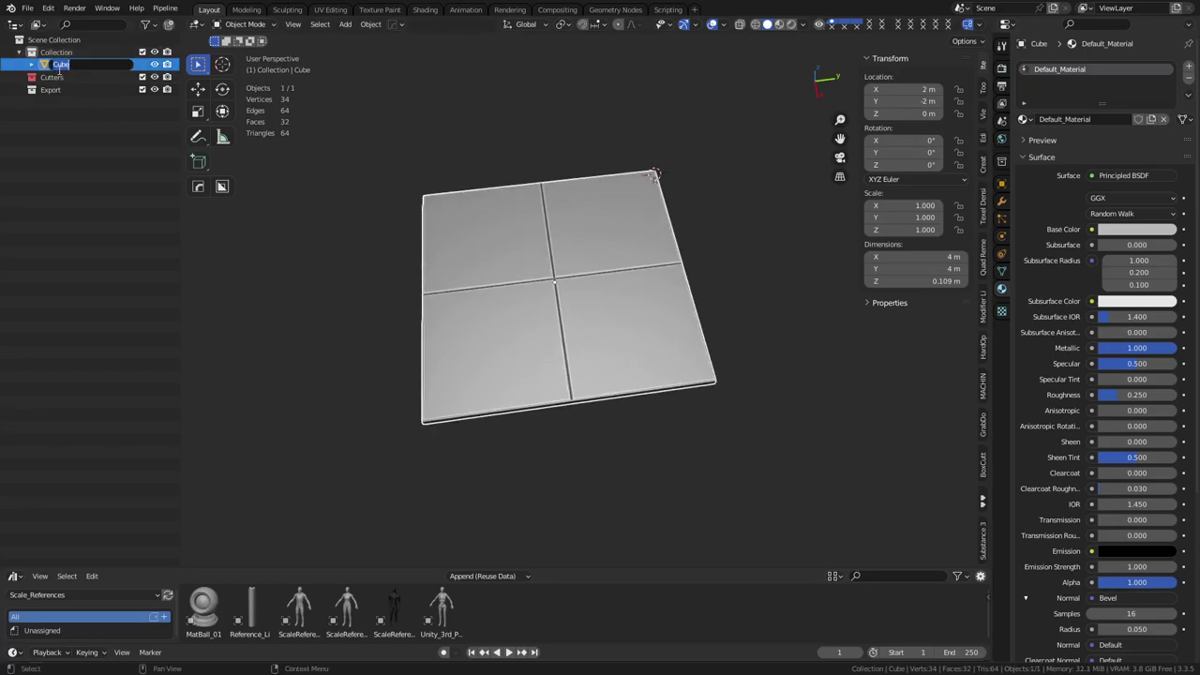
{"action": "type", "text": "Floor_01A"}
{"action": "key", "text": "Return"}
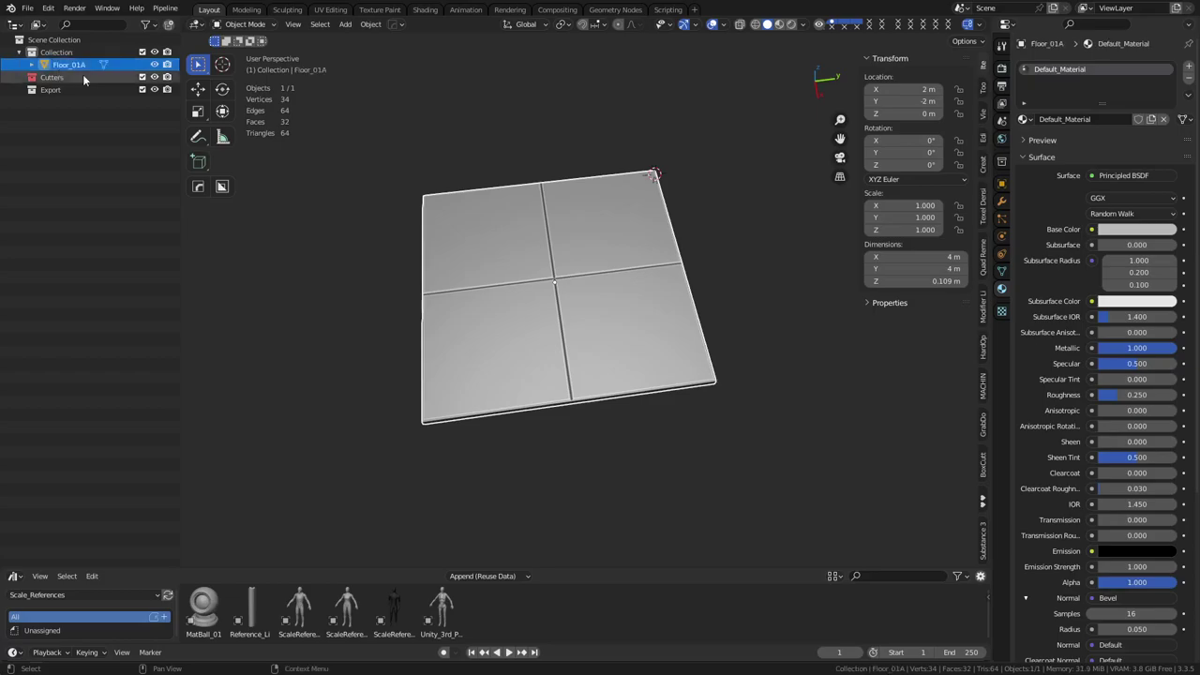
Step: Add a new cube mesh at the world origin and enter Edit Mode on it
{"action": "left_click", "coordinate": [762, 511]}
{"action": "key", "text": "shift+a"}
{"action": "mouse_move", "coordinate": [562, 371]}
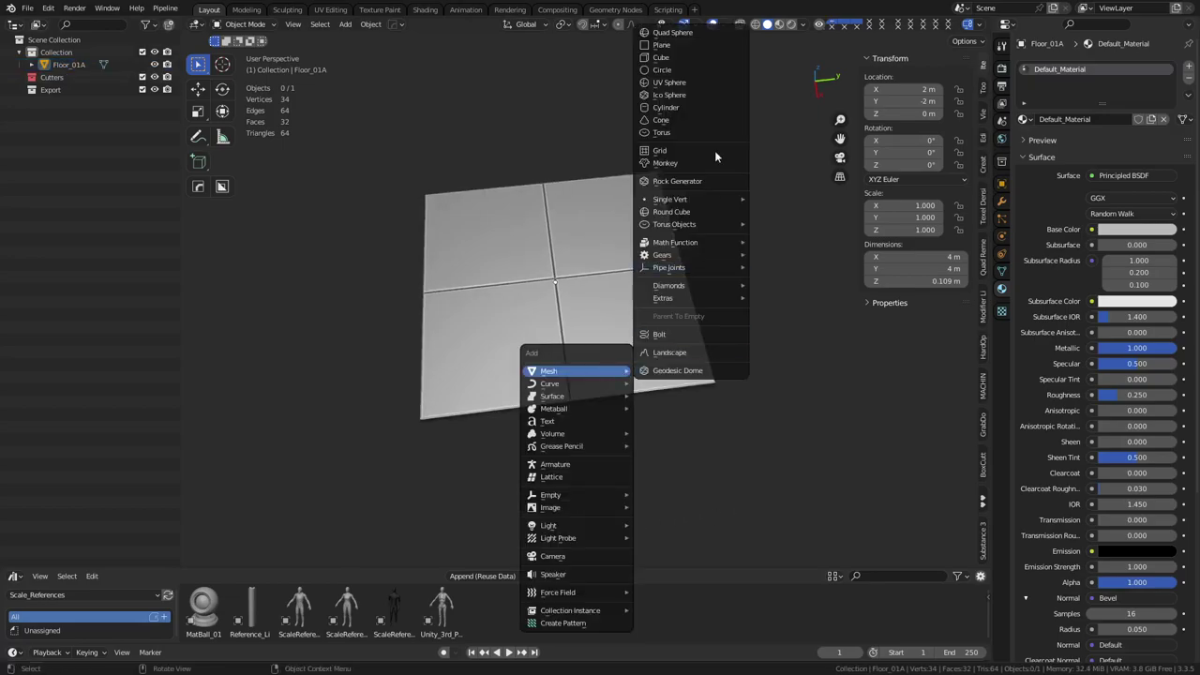
{"action": "left_click", "coordinate": [661, 57]}
{"action": "key", "text": "ctrl+Tab"}
{"action": "left_click", "coordinate": [710, 303]}
Step: Raise the new cube's bottom face 1 m along Z to the origin level, working in the back view
{"action": "middle_click_drag", "start_coordinate": [709, 303], "coordinate": [628, 240]}
{"action": "middle_click_drag", "start_coordinate": [746, 325], "coordinate": [706, 313], "text": "shift"}
{"action": "key", "text": "alt+z"}
{"action": "left_click", "coordinate": [727, 384]}
{"action": "key", "text": "g"}
{"action": "key", "text": "z"}
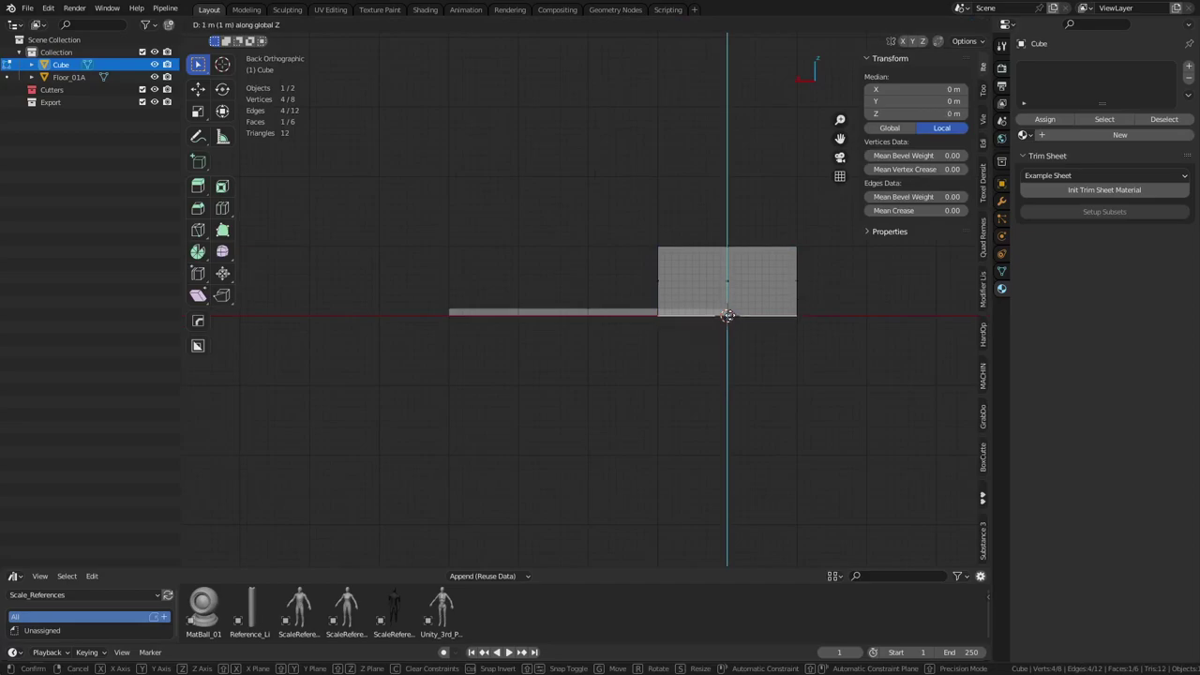
{"action": "left_click", "coordinate": [727, 316]}
{"action": "key", "text": "g"}
{"action": "key", "text": "z"}
{"action": "left_click", "coordinate": [733, 318]}
Step: Move the new cube's negative-X side face 1 m to X 0 and raise its top face 3 m to Z 4 m
{"action": "left_click", "coordinate": [799, 280]}
{"action": "key", "text": "g"}
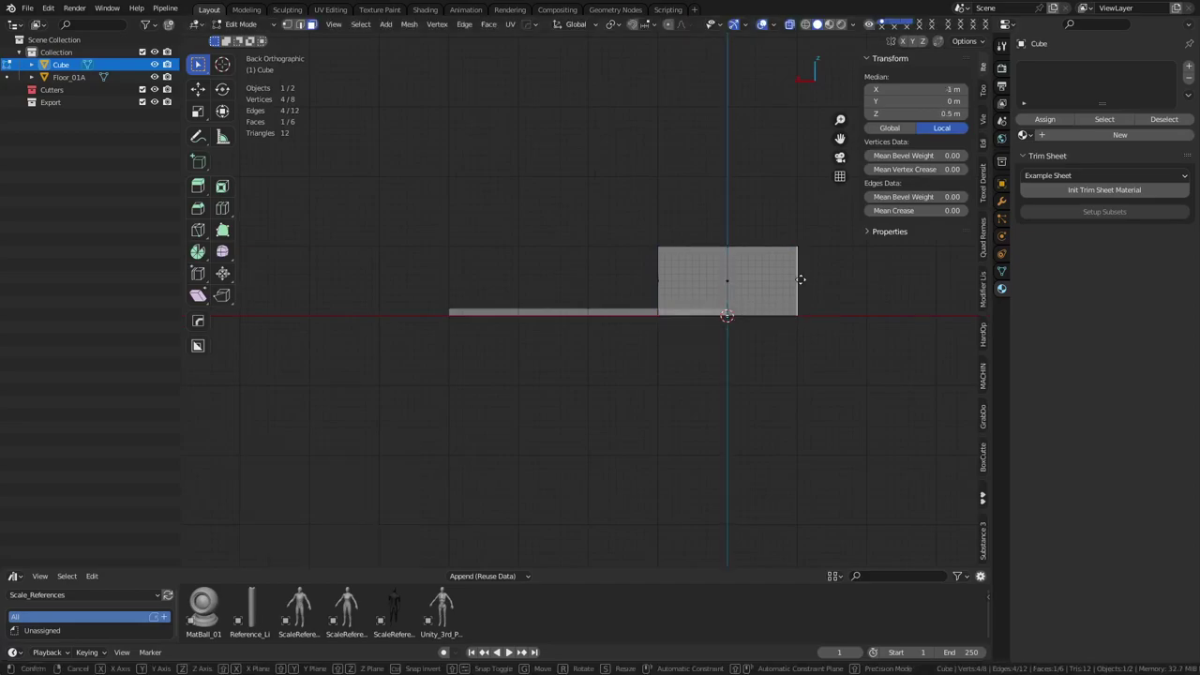
{"action": "key", "text": "x"}
{"action": "left_click", "coordinate": [728, 281]}
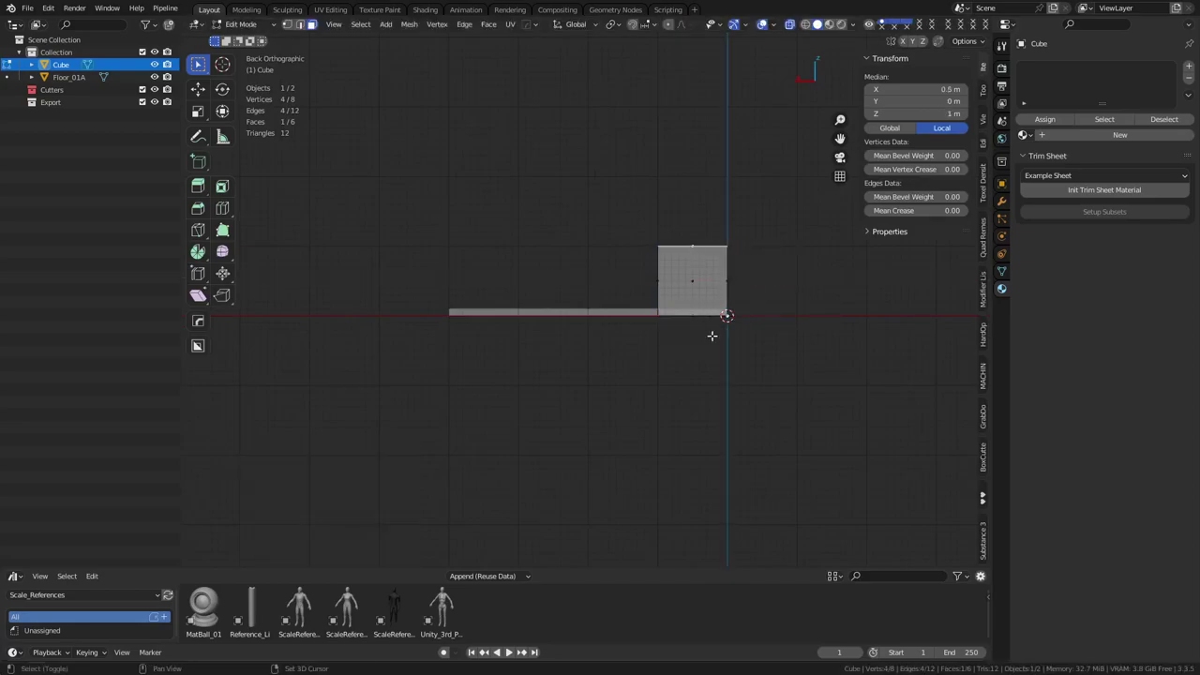
{"action": "middle_click_drag", "start_coordinate": [712, 336], "coordinate": [707, 377], "text": "shift"}
{"action": "key", "text": "g"}
{"action": "key", "text": "z"}
{"action": "left_click", "coordinate": [636, 313], "text": "ctrl"}
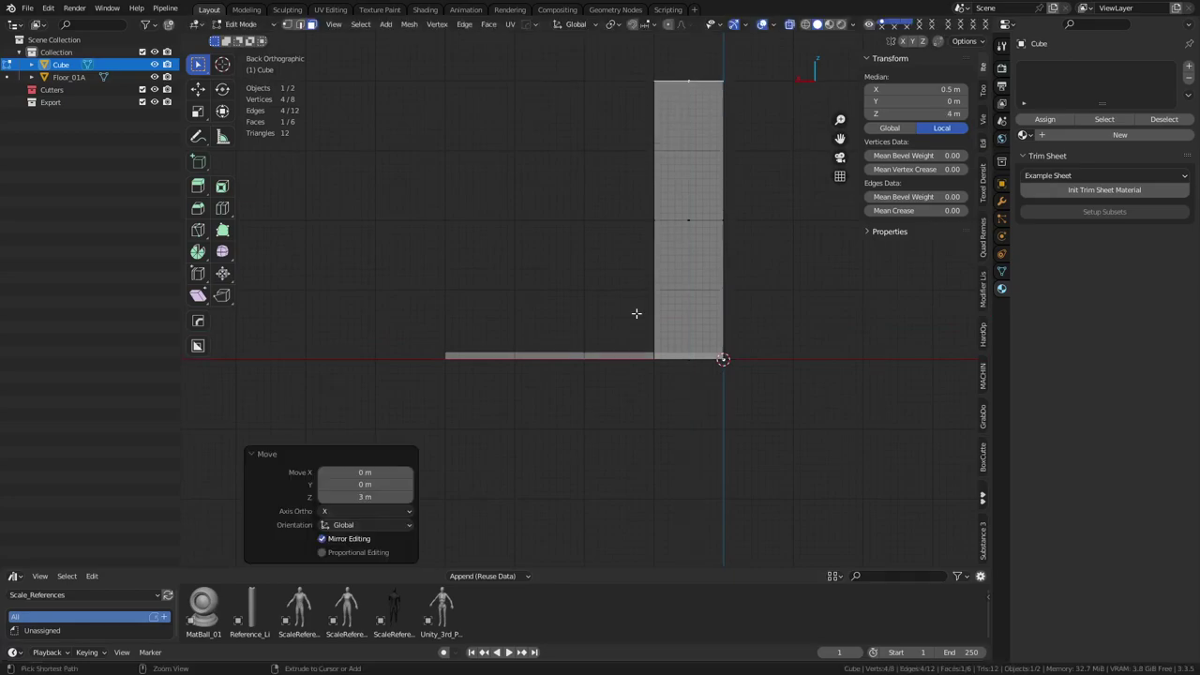
Step: Move the tall block's positive-X face by -0.9 m along X to make a 0.1 m thick wall
{"action": "left_click", "coordinate": [653, 253]}
{"action": "key", "text": "g"}
{"action": "key", "text": "x"}
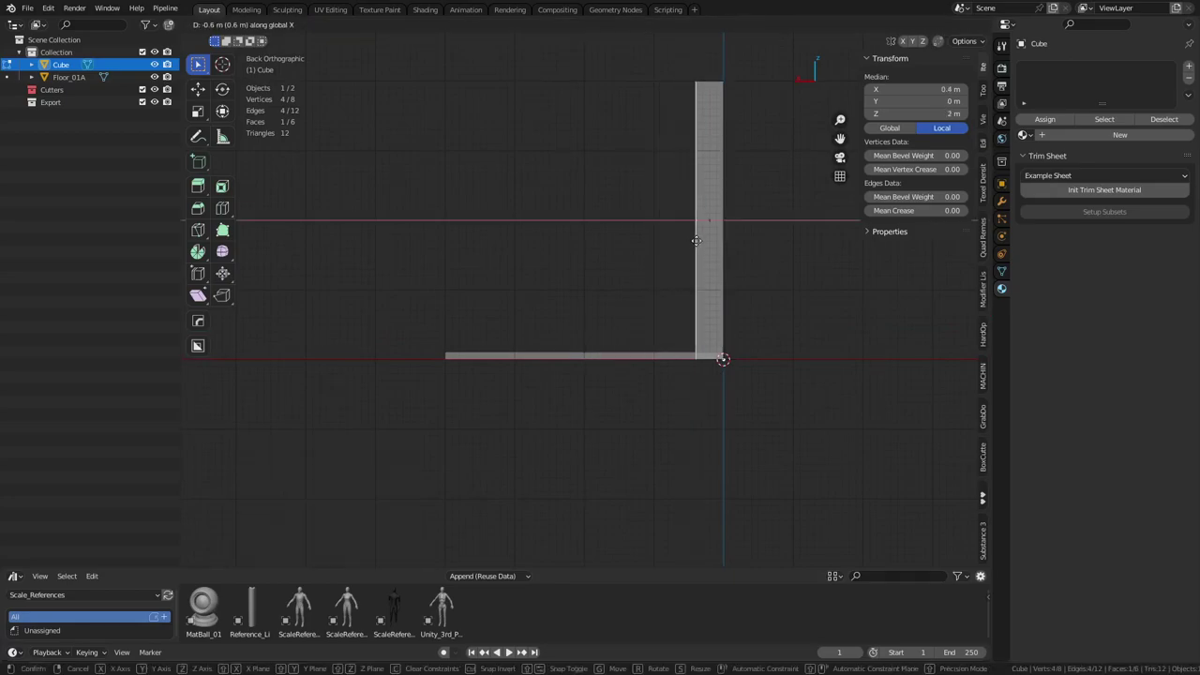
{"action": "left_click", "coordinate": [709, 247]}
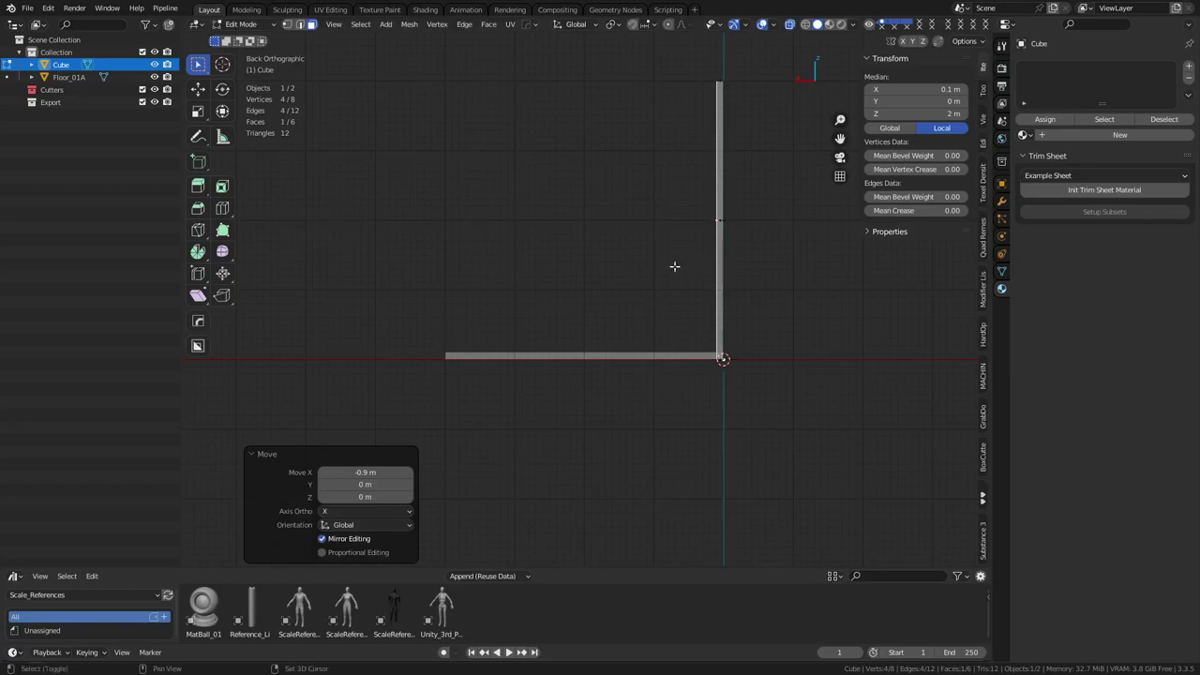
Step: Extend the wall's negative-Y end face by -3 m along Y to match the floor tile's far edge
{"action": "middle_click_drag", "start_coordinate": [675, 265], "coordinate": [757, 343], "text": "shift"}
{"action": "scroll", "coordinate": [671, 269], "scroll_direction": "up", "scroll_amount": 2}
{"action": "left_click", "coordinate": [659, 234]}
{"action": "mouse_move", "coordinate": [685, 260]}
{"action": "middle_mouse_down"}
{"action": "mouse_move", "coordinate": [681, 226]}
{"action": "mouse_move", "coordinate": [680, 271]}
{"action": "mouse_move", "coordinate": [666, 263]}
{"action": "middle_mouse_up"}
{"action": "key", "text": "g"}
{"action": "key", "text": "y"}
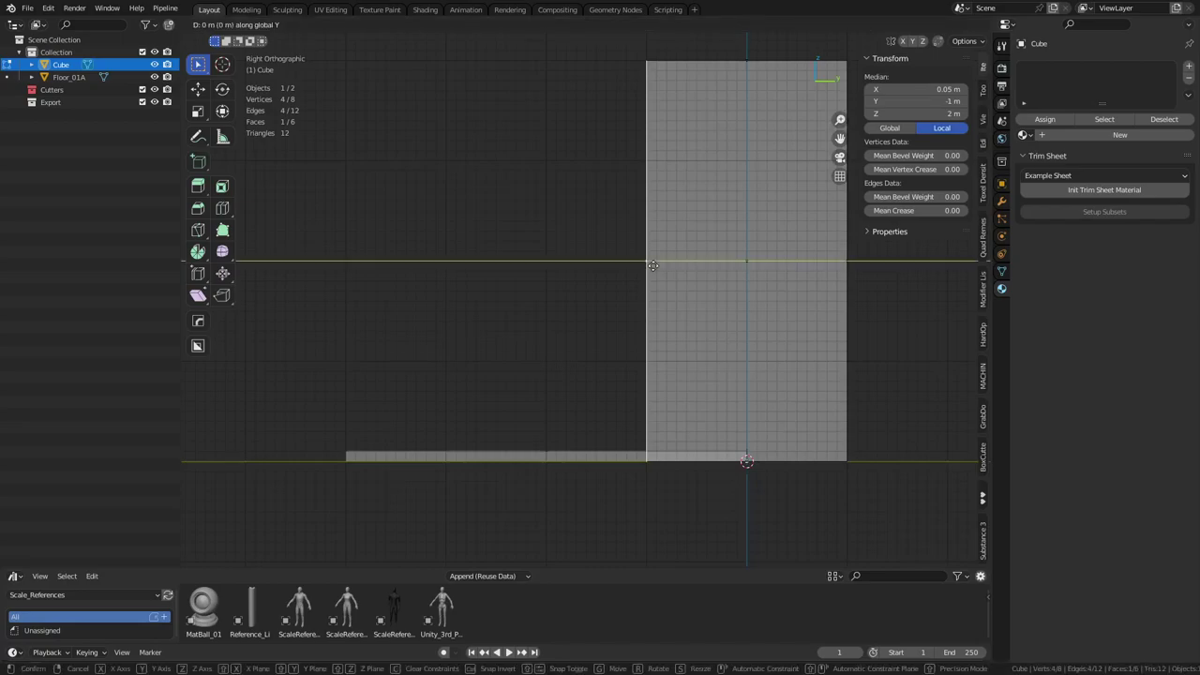
{"action": "left_click", "coordinate": [355, 296]}
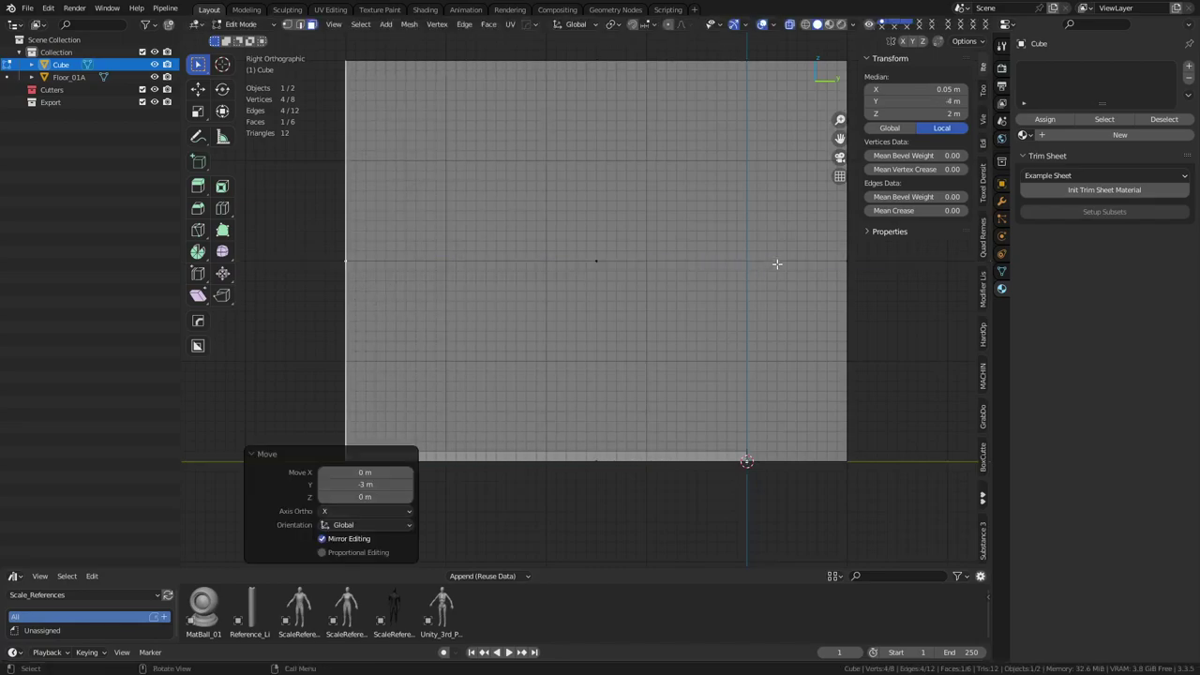
Step: Move the wall's positive-Y end face by -1 m along Y to Y 0 and return to Object Mode
{"action": "left_click", "coordinate": [842, 258]}
{"action": "key", "text": "g"}
{"action": "key", "text": "y"}
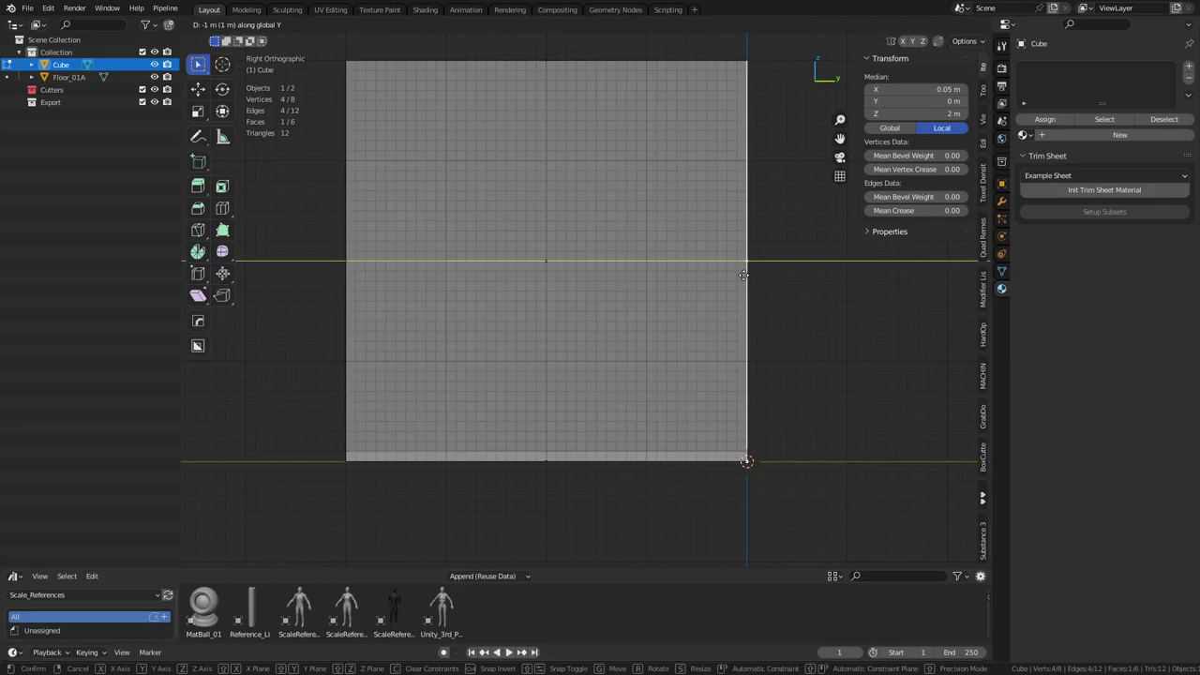
{"action": "left_click", "coordinate": [743, 274]}
{"action": "middle_click_drag", "start_coordinate": [755, 297], "coordinate": [675, 362]}
{"action": "key", "text": "Tab"}
{"action": "scroll", "coordinate": [654, 344], "scroll_direction": "down", "scroll_amount": 3}
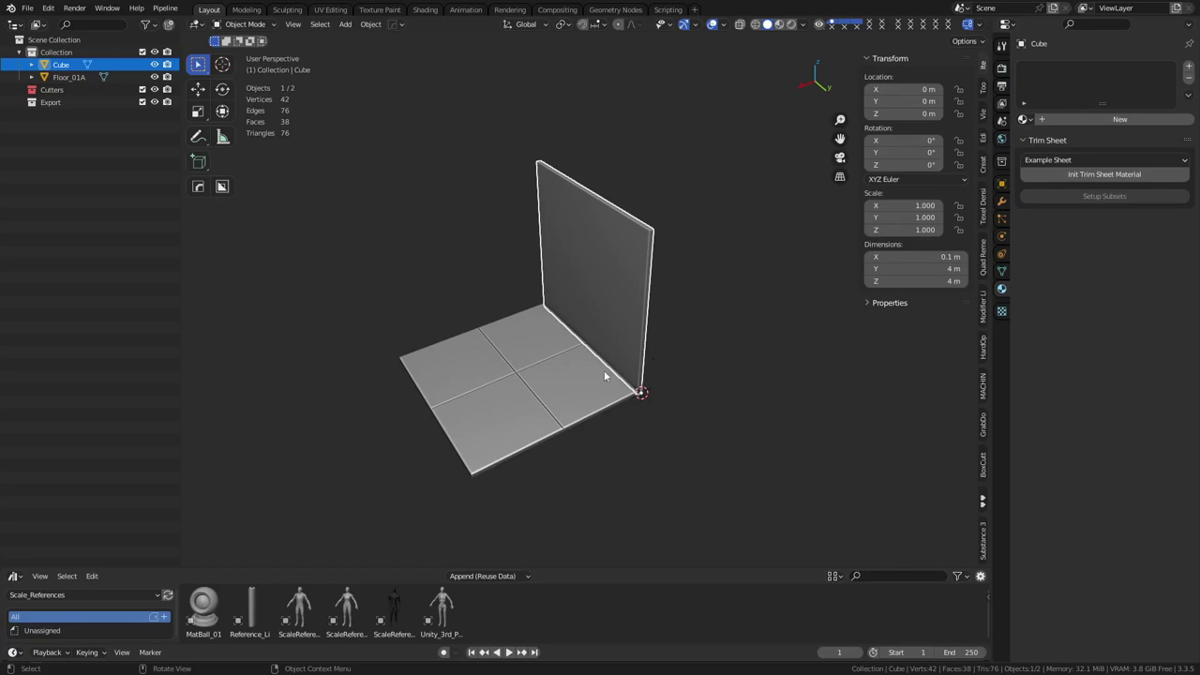
Step: Make a linked duplicate of the wall and move it 4 m along Y
{"action": "left_click", "coordinate": [801, 385]}
{"action": "middle_click_drag", "start_coordinate": [750, 393], "coordinate": [712, 350]}
{"action": "left_click", "coordinate": [619, 308]}
{"action": "scroll", "coordinate": [593, 326], "scroll_direction": "up", "scroll_amount": 2}
{"action": "middle_click_drag", "start_coordinate": [589, 328], "coordinate": [570, 348]}
{"action": "key", "text": "shift+d"}
{"action": "key", "text": "x"}
{"action": "key", "text": "y"}
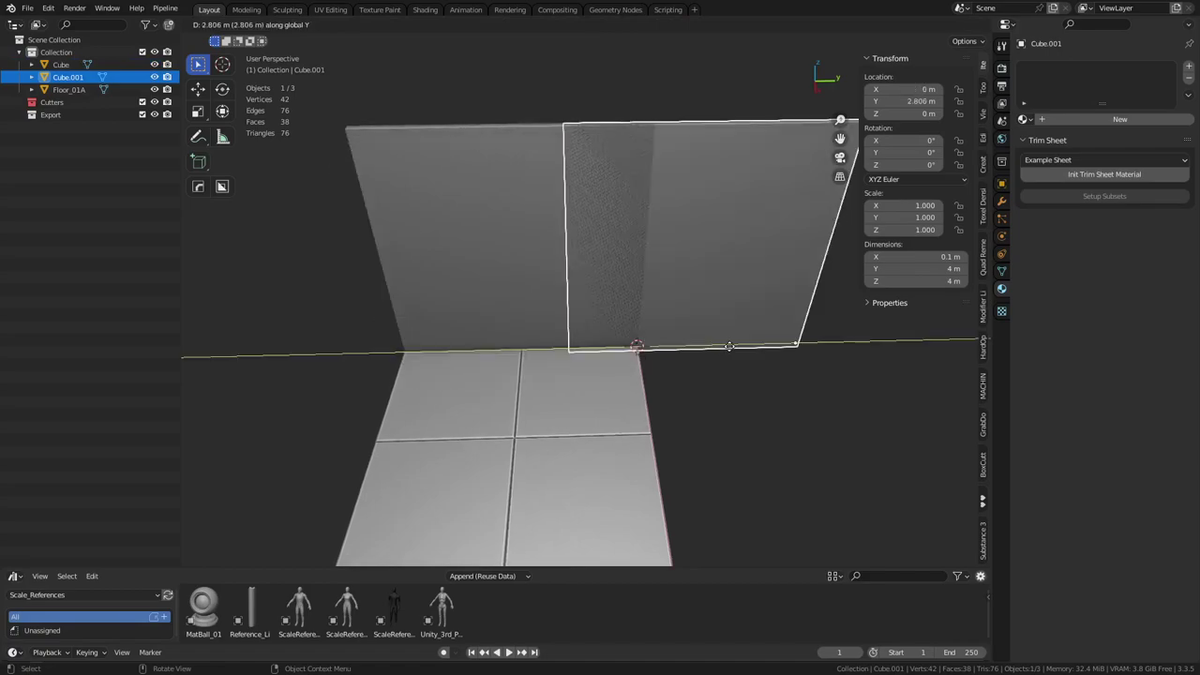
{"action": "left_click", "coordinate": [814, 337]}
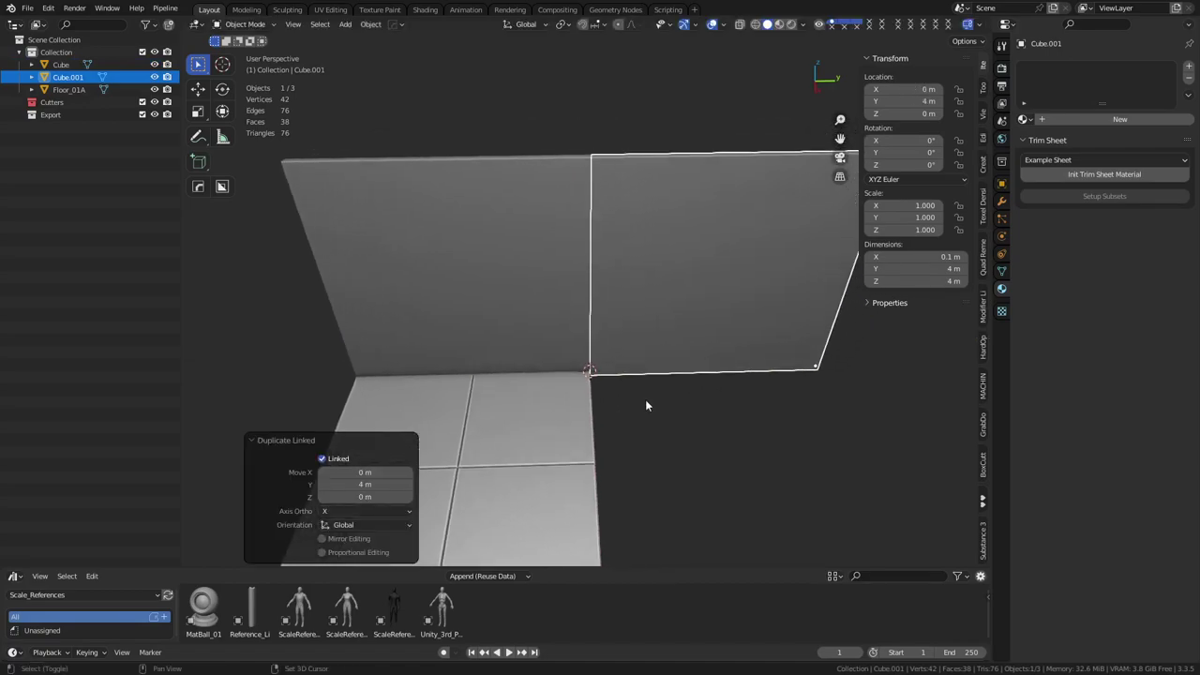
Step: Make another linked duplicate of the original wall and move it -4 m along Y
{"action": "middle_click_drag", "start_coordinate": [765, 356], "coordinate": [645, 399]}
{"action": "middle_click_drag", "start_coordinate": [432, 399], "coordinate": [621, 352]}
{"action": "left_click", "coordinate": [504, 352]}
{"action": "key", "text": "shift+d"}
{"action": "key", "text": "x"}
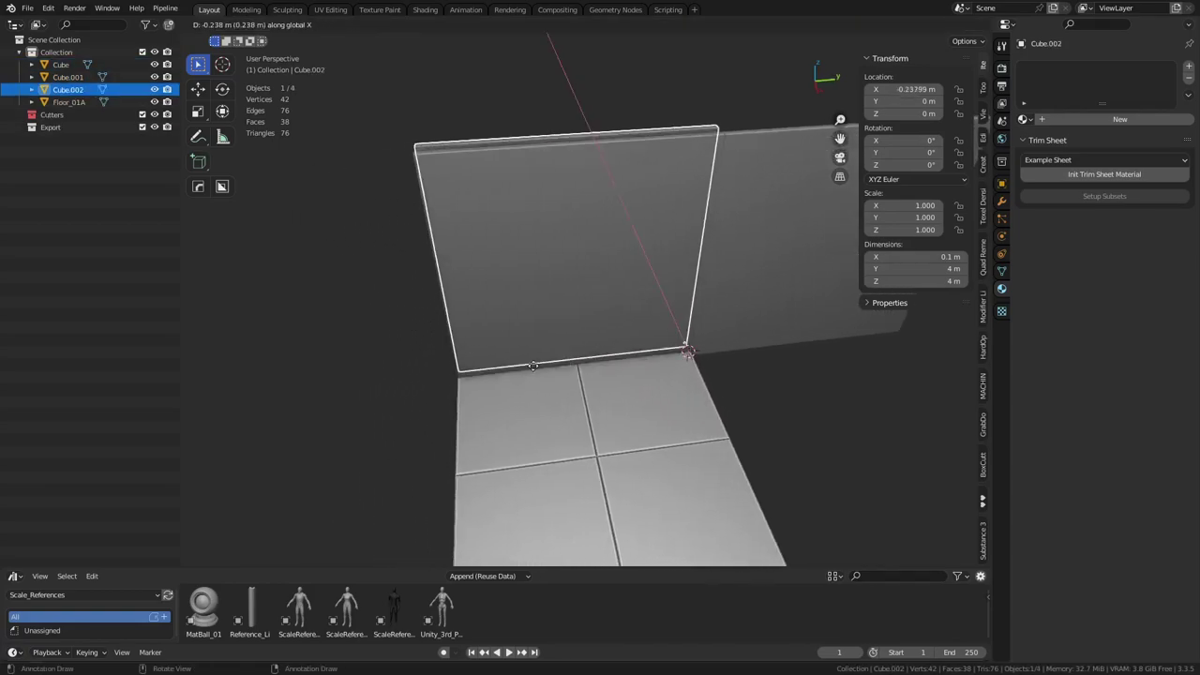
{"action": "key", "text": "y"}
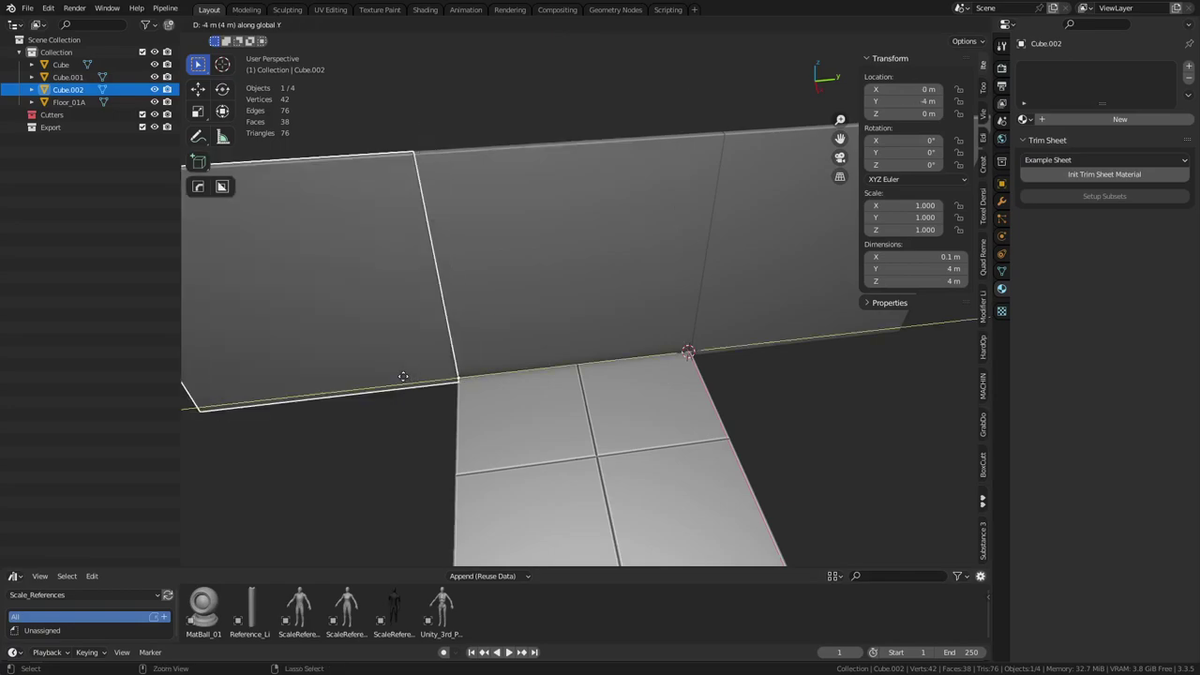
{"action": "left_click", "coordinate": [401, 377], "text": "ctrl"}
Step: Enter Edit Mode on the original middle wall
{"action": "left_click", "coordinate": [551, 330]}
{"action": "key", "text": "ctrl+Tab"}
{"action": "left_click", "coordinate": [611, 347]}
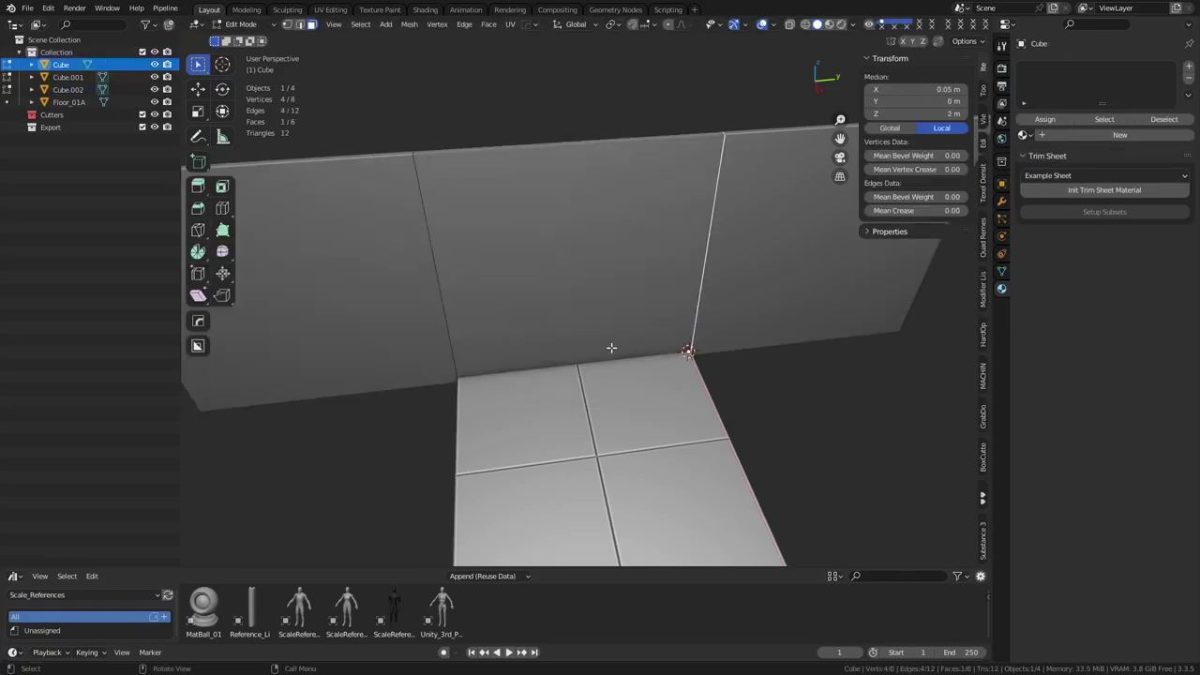
{"action": "key", "text": "ctrl+r"}
{"action": "left_click", "coordinate": [574, 350]}
{"action": "key", "text": "ctrl+r"}
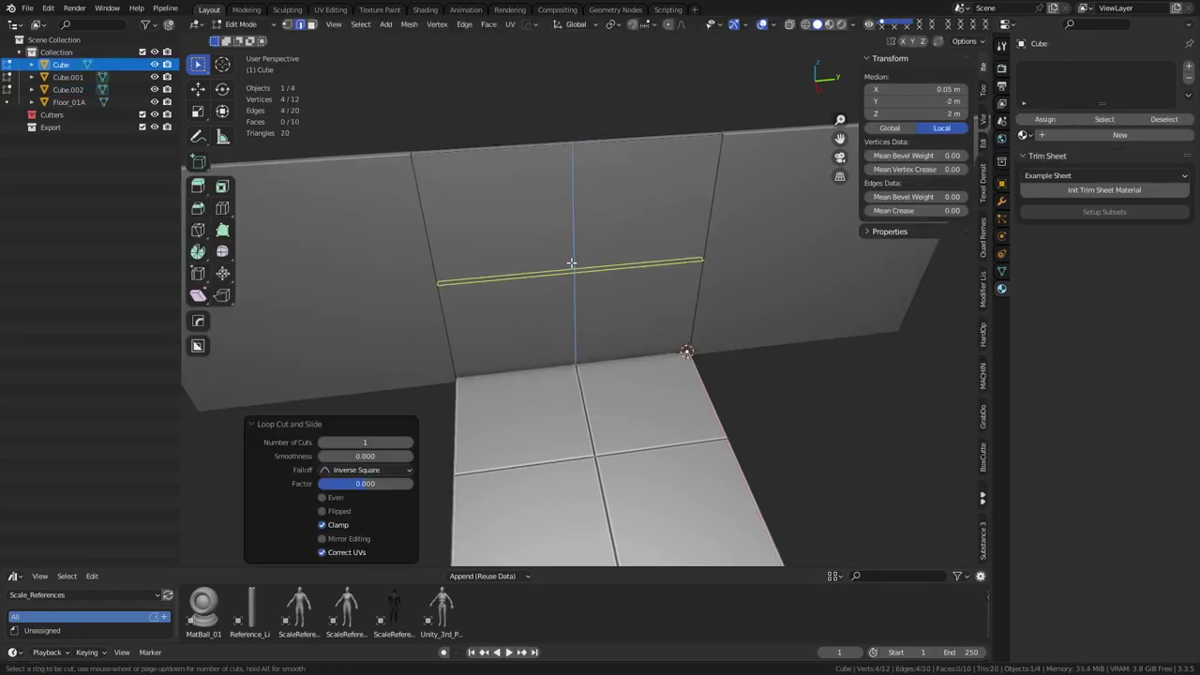
{"action": "left_click", "coordinate": [571, 262]}
{"action": "key", "text": "ctrl+z"}
{"action": "key", "text": "ctrl+z"}
Step: Divide the middle wall into six panels with two evenly spaced vertical loop cuts and one centred horizontal loop cut
{"action": "key", "text": "ctrl+r"}
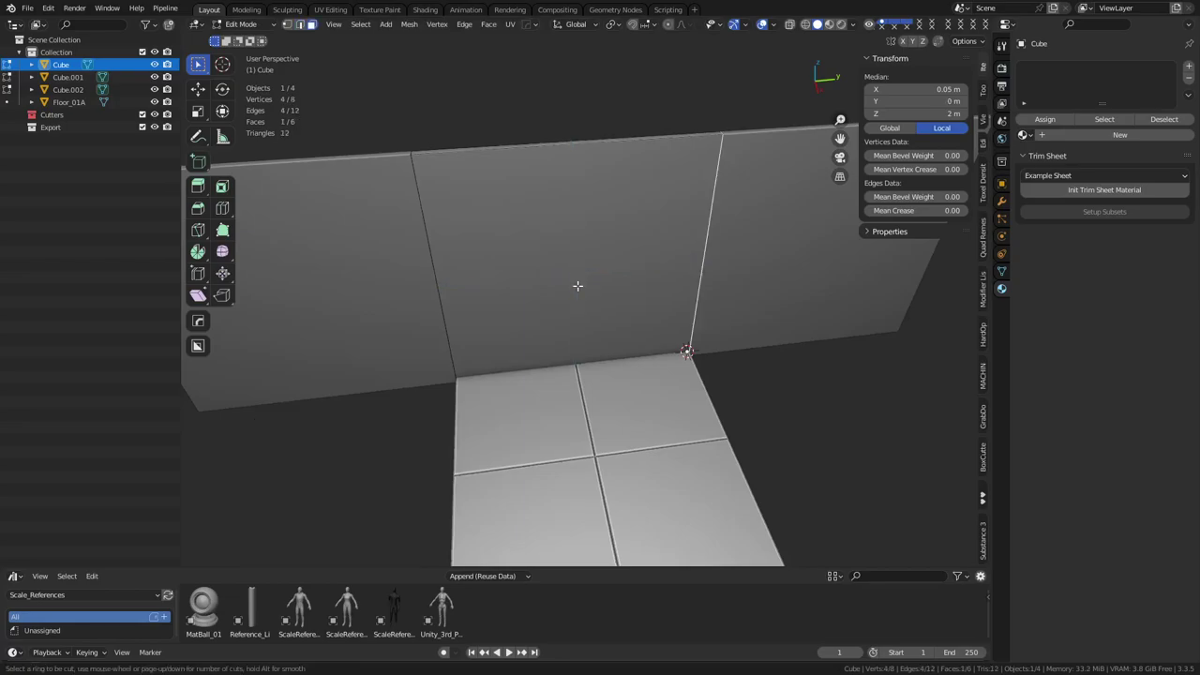
{"action": "scroll", "coordinate": [580, 362], "scroll_direction": "up", "scroll_amount": 1}
{"action": "left_click", "coordinate": [579, 362]}
{"action": "key", "text": "ctrl+r"}
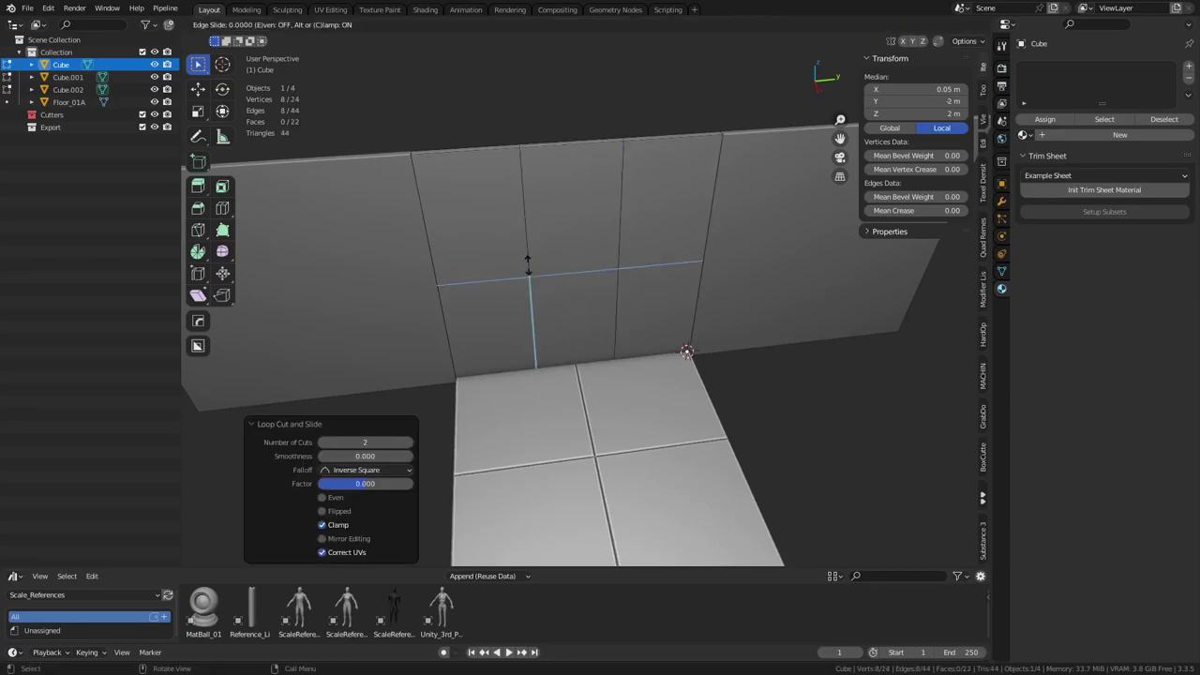
{"action": "left_click", "coordinate": [529, 267]}
Step: Inset the six front faces individually with about 0.028 m thickness and 0.016 m depth, and return to Object Mode
{"action": "left_click", "coordinate": [509, 308]}
{"action": "left_click", "coordinate": [509, 307]}
{"action": "left_click", "coordinate": [576, 227], "text": "shift"}
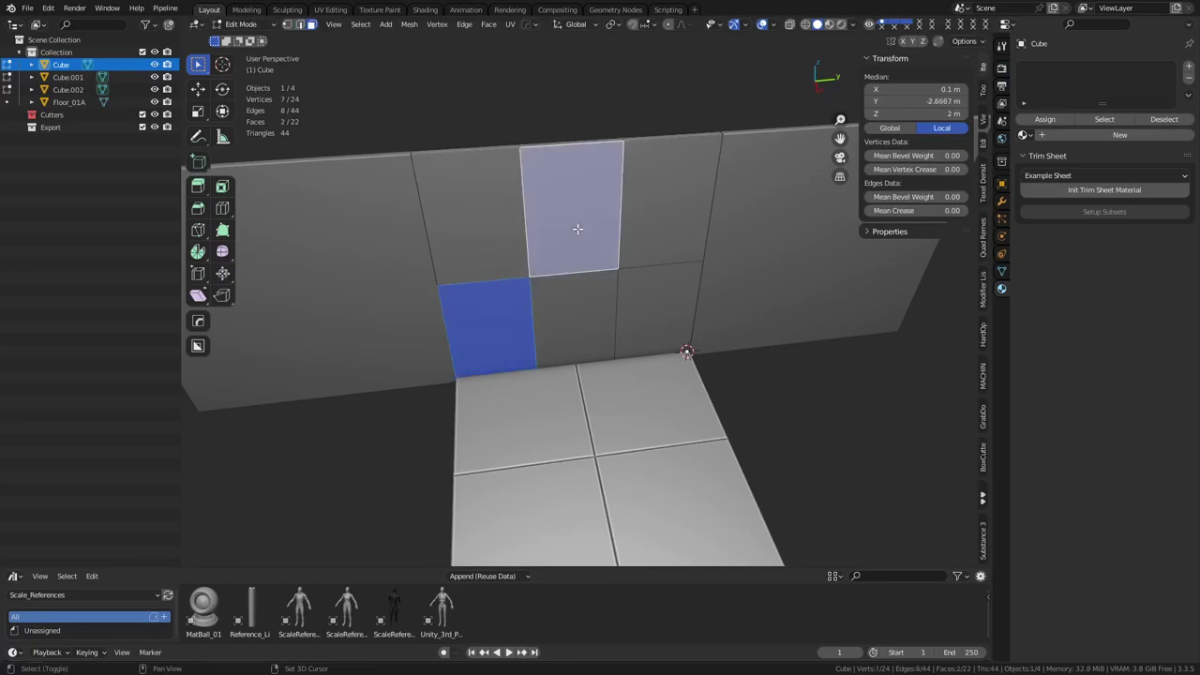
{"action": "left_click", "coordinate": [564, 290], "text": "shift"}
{"action": "left_click", "coordinate": [488, 254], "text": "shift"}
{"action": "left_click", "coordinate": [648, 225], "text": "shift"}
{"action": "left_click", "coordinate": [656, 309], "text": "shift"}
{"action": "key", "text": "i"}
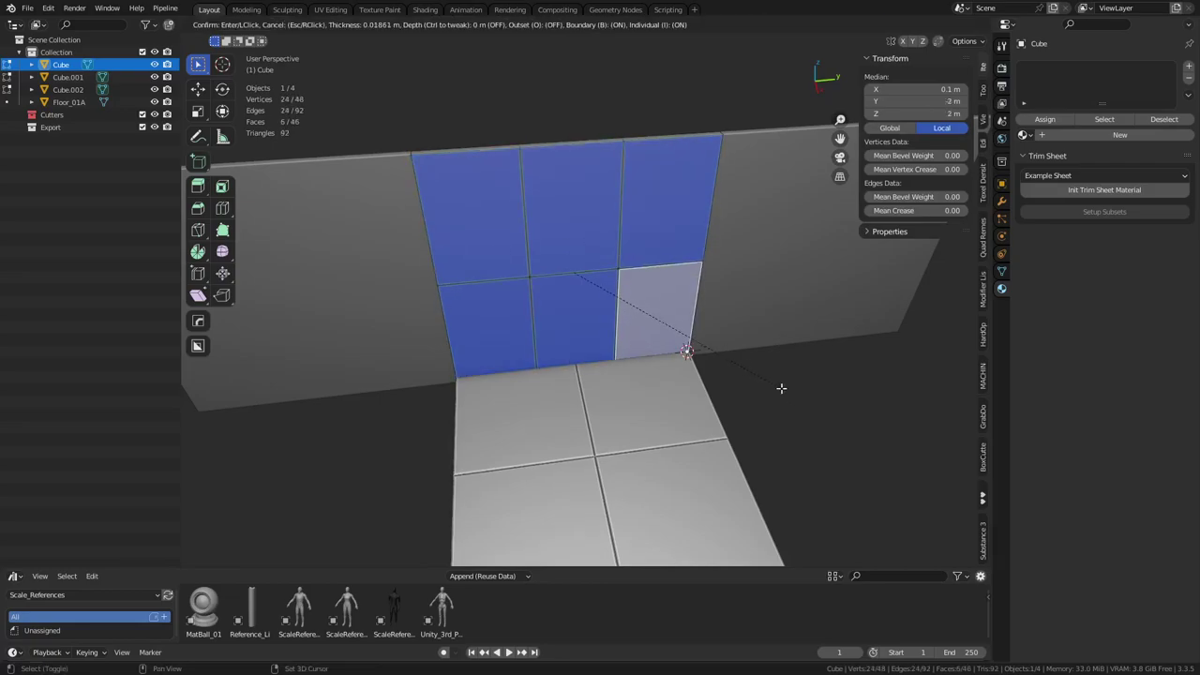
{"action": "key", "text": "ctrl"}
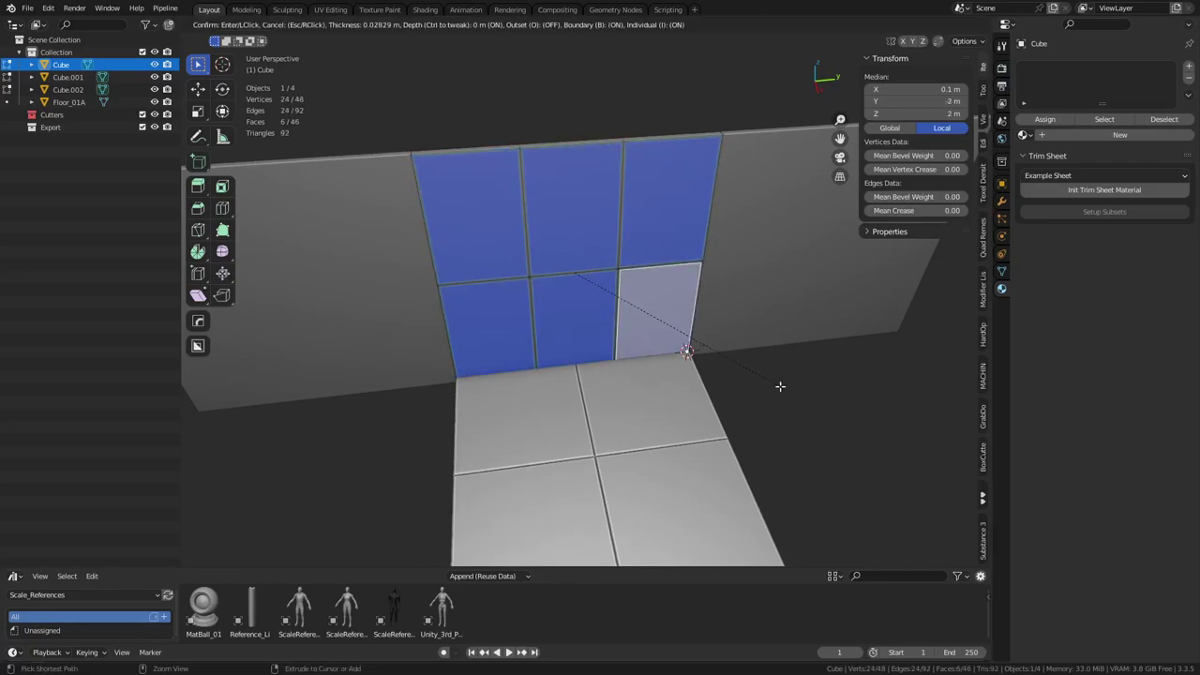
{"action": "left_click", "coordinate": [780, 385]}
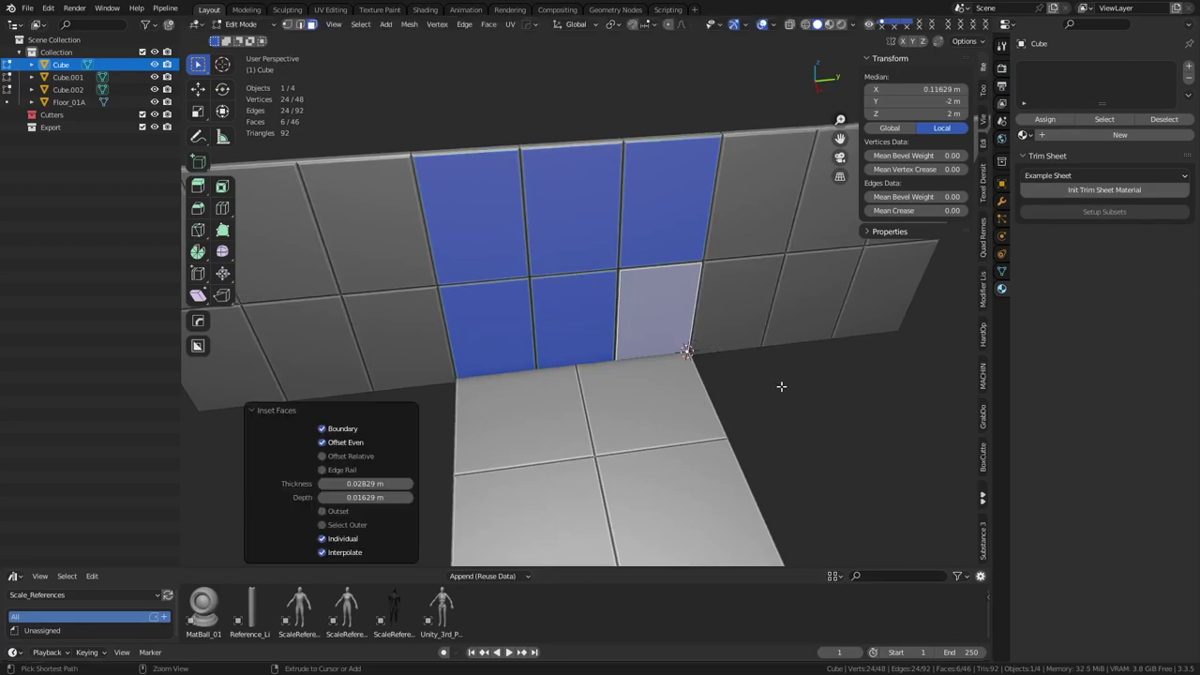
{"action": "key", "text": "Tab"}
{"action": "left_click", "coordinate": [733, 396]}
{"action": "middle_click_drag", "start_coordinate": [732, 396], "coordinate": [605, 347]}
{"action": "left_click", "coordinate": [596, 361]}
{"action": "left_click", "coordinate": [418, 270]}
{"action": "middle_click_drag", "start_coordinate": [418, 271], "coordinate": [617, 342]}
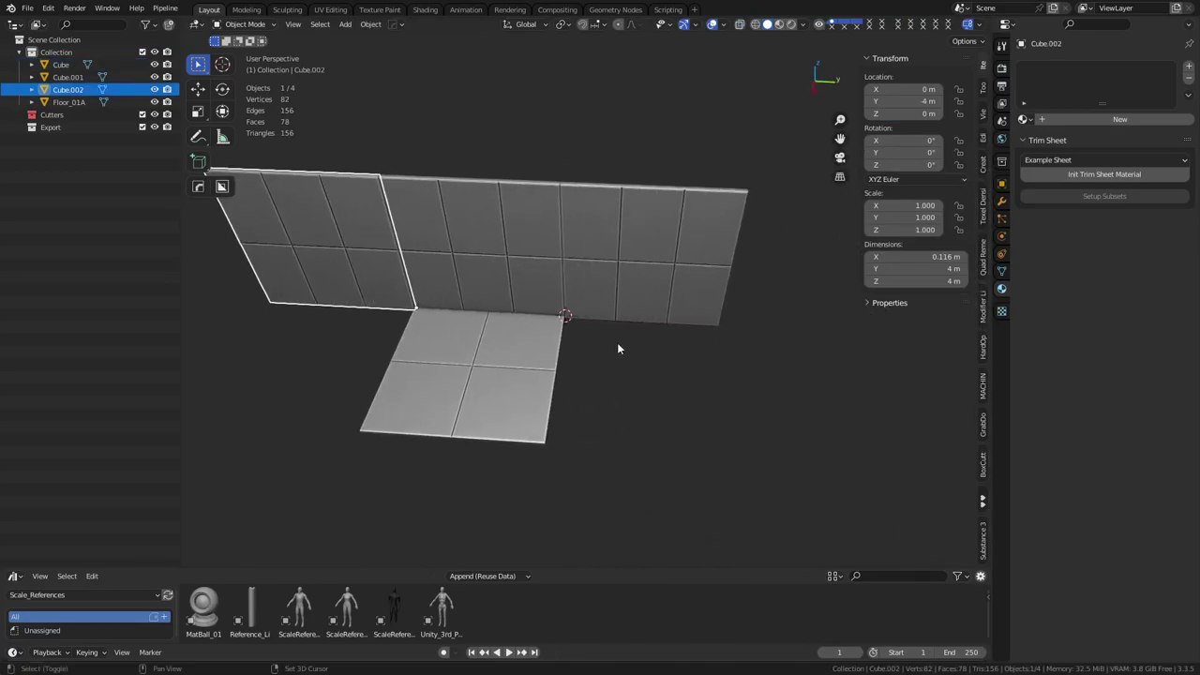
Step: Add a cube and move it 2 m along Y in front of the positive-Y wall
{"action": "left_click", "coordinate": [628, 350]}
{"action": "key", "text": "shift+a"}
{"action": "mouse_move", "coordinate": [628, 351]}
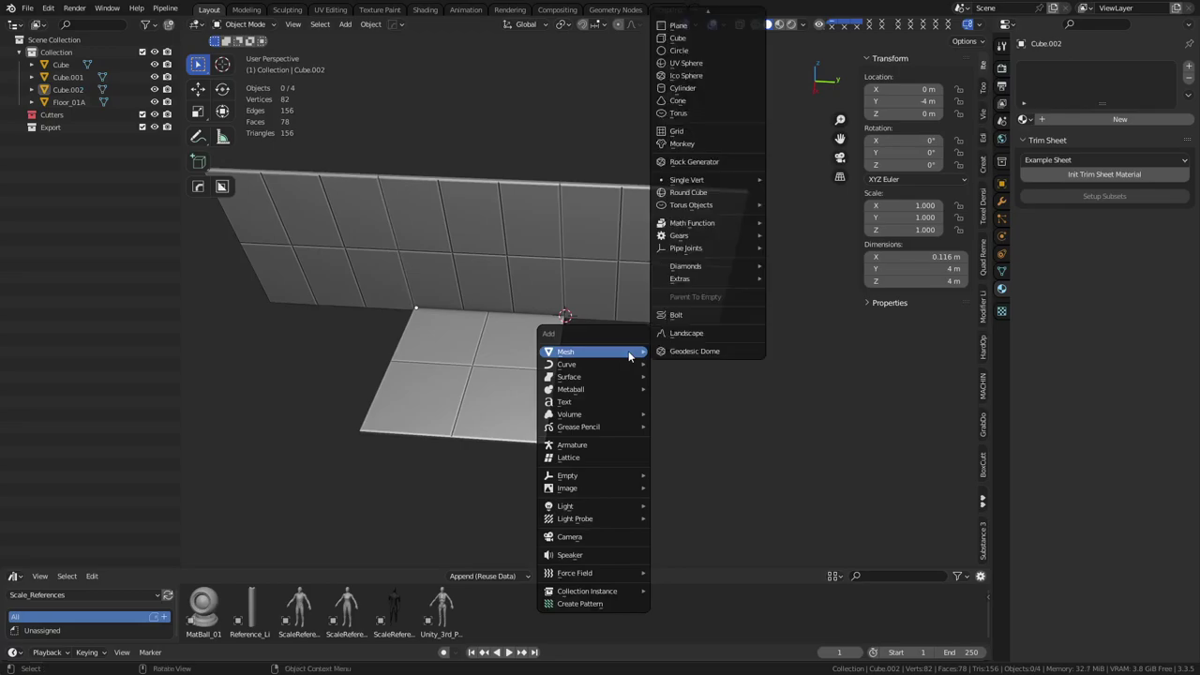
{"action": "left_click", "coordinate": [701, 38]}
{"action": "key", "text": "g"}
{"action": "key", "text": "y"}
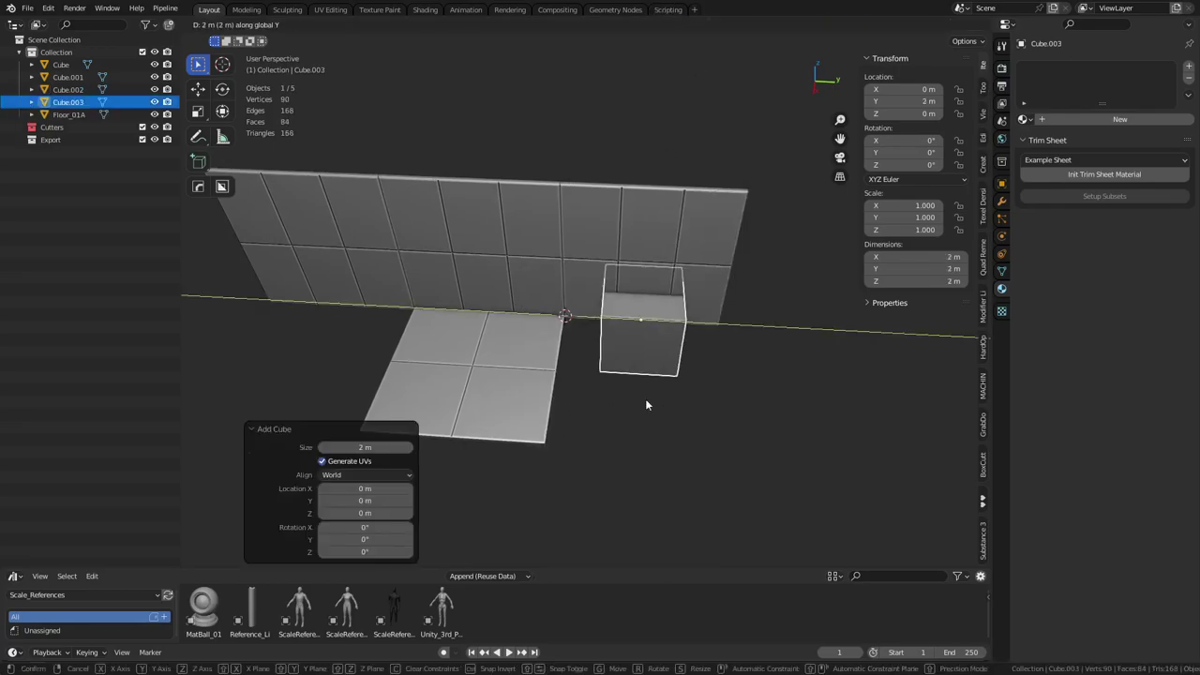
{"action": "left_click", "coordinate": [645, 401]}
{"action": "middle_click_drag", "start_coordinate": [645, 401], "coordinate": [610, 394], "text": "shift"}
Step: Set the new cube's dimensions to 1.6 m in X and 1.3 m in Y
{"action": "left_click_drag", "start_coordinate": [944, 256], "coordinate": [945, 267]}
{"action": "left_click", "coordinate": [950, 267]}
{"action": "type", "text": "1.3"}
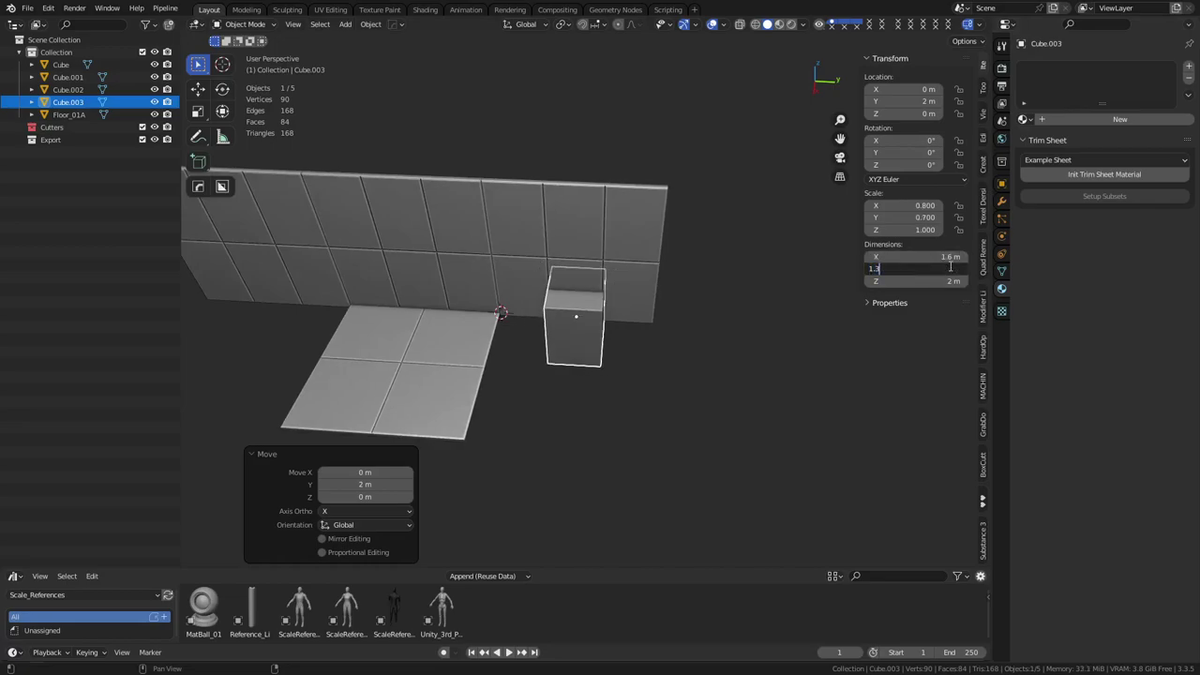
{"action": "key", "text": "Return"}
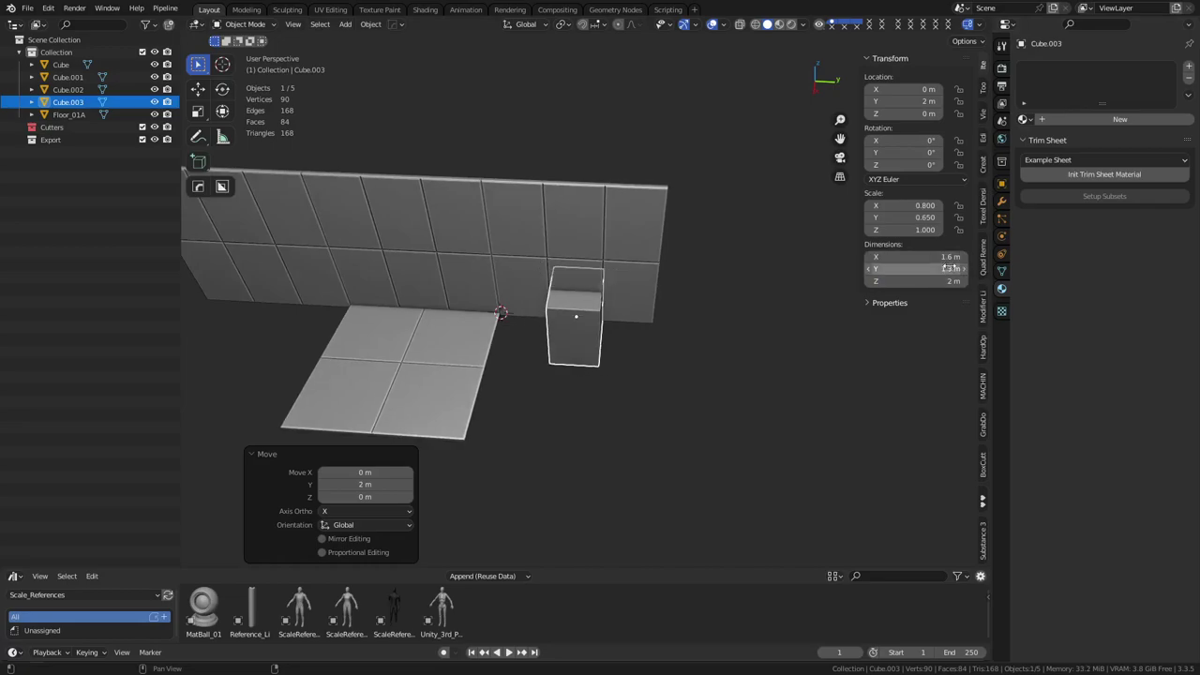
{"action": "left_click", "coordinate": [949, 268]}
{"action": "key", "text": "Return"}
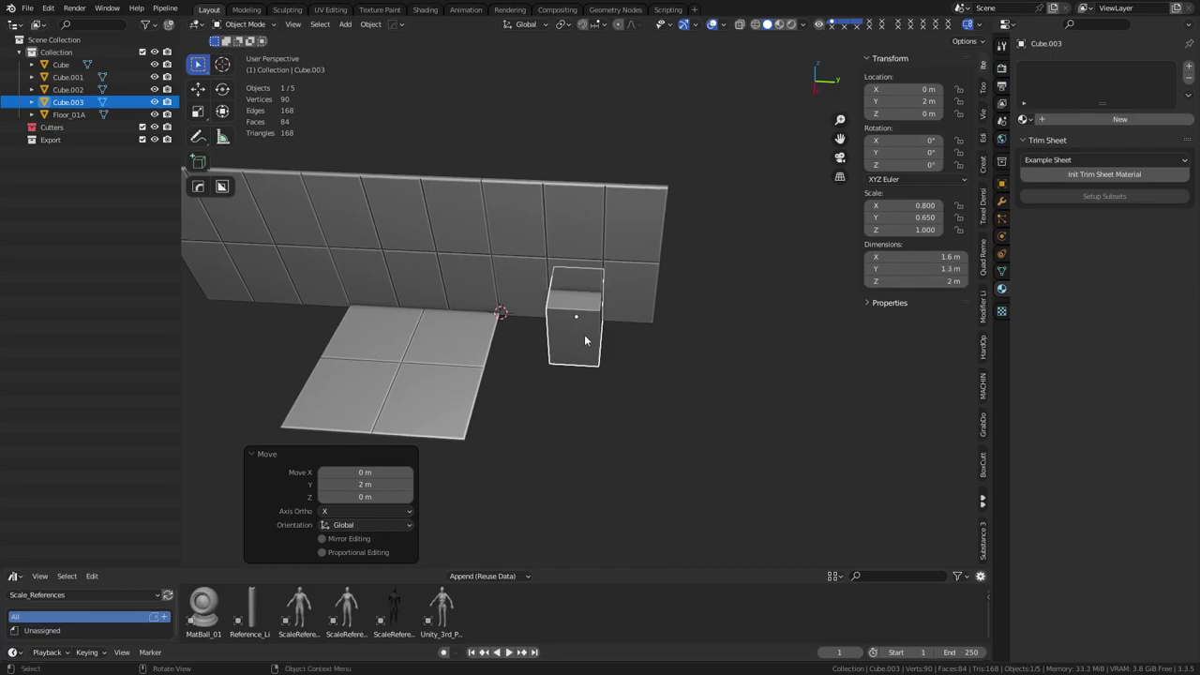
{"action": "left_click", "coordinate": [584, 334]}
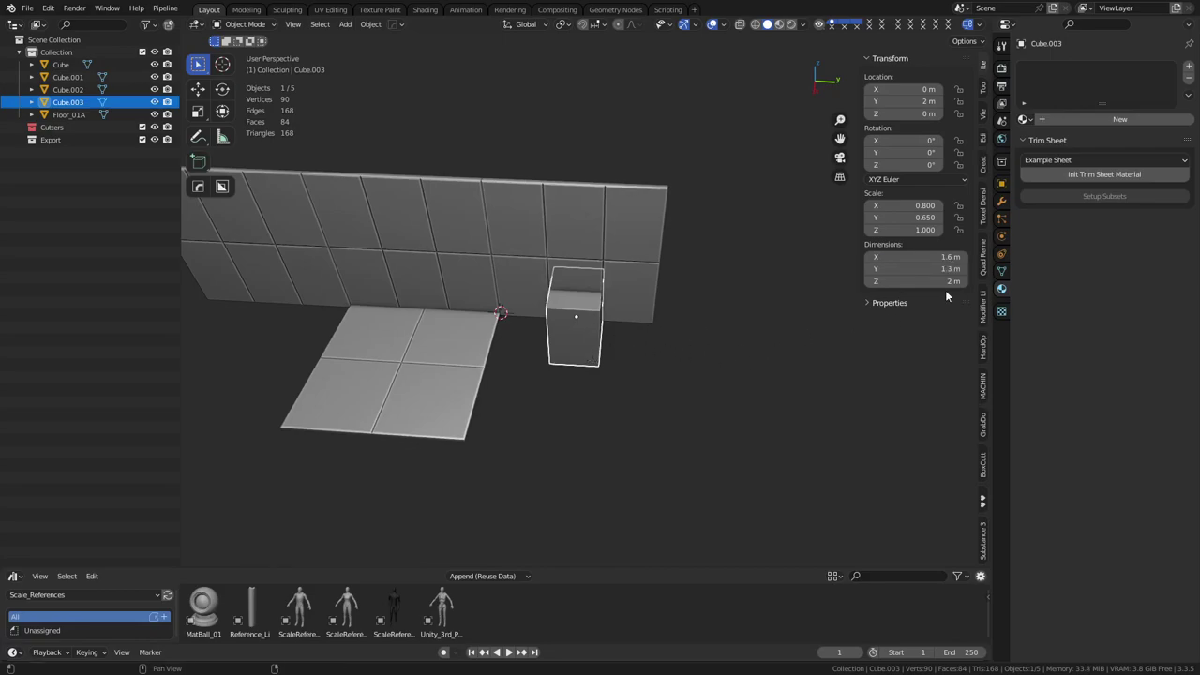
Step: In the right orthographic view, enter Edit Mode on the cube and raise its top face 1.3 m along Z
{"action": "middle_click_drag", "start_coordinate": [626, 398], "coordinate": [617, 331]}
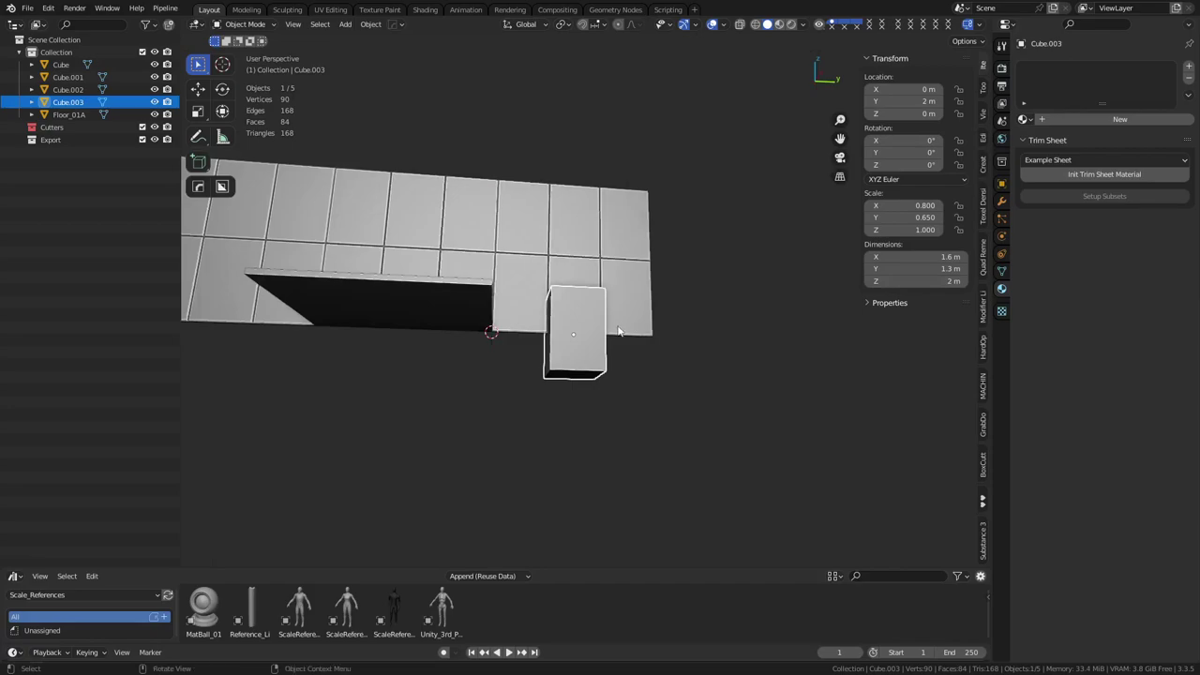
{"action": "key", "text": "KP_3"}
{"action": "key", "text": "ctrl+Tab"}
{"action": "left_click", "coordinate": [647, 343]}
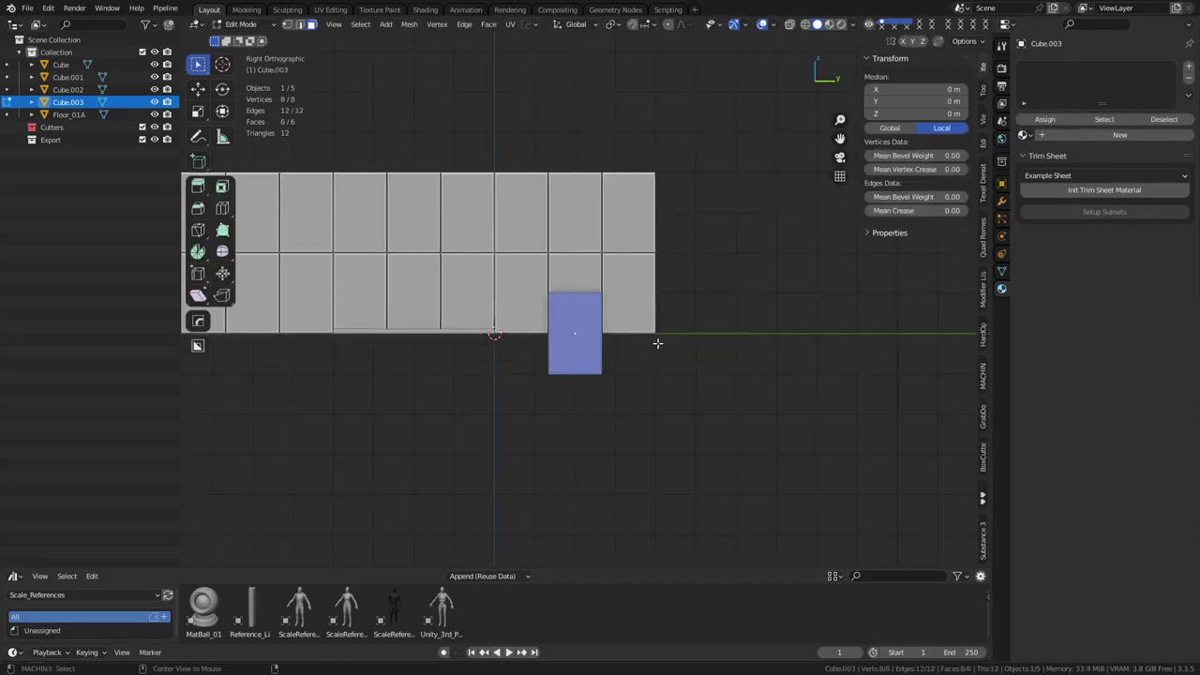
{"action": "left_click", "coordinate": [648, 314]}
{"action": "key", "text": "g"}
{"action": "key", "text": "z"}
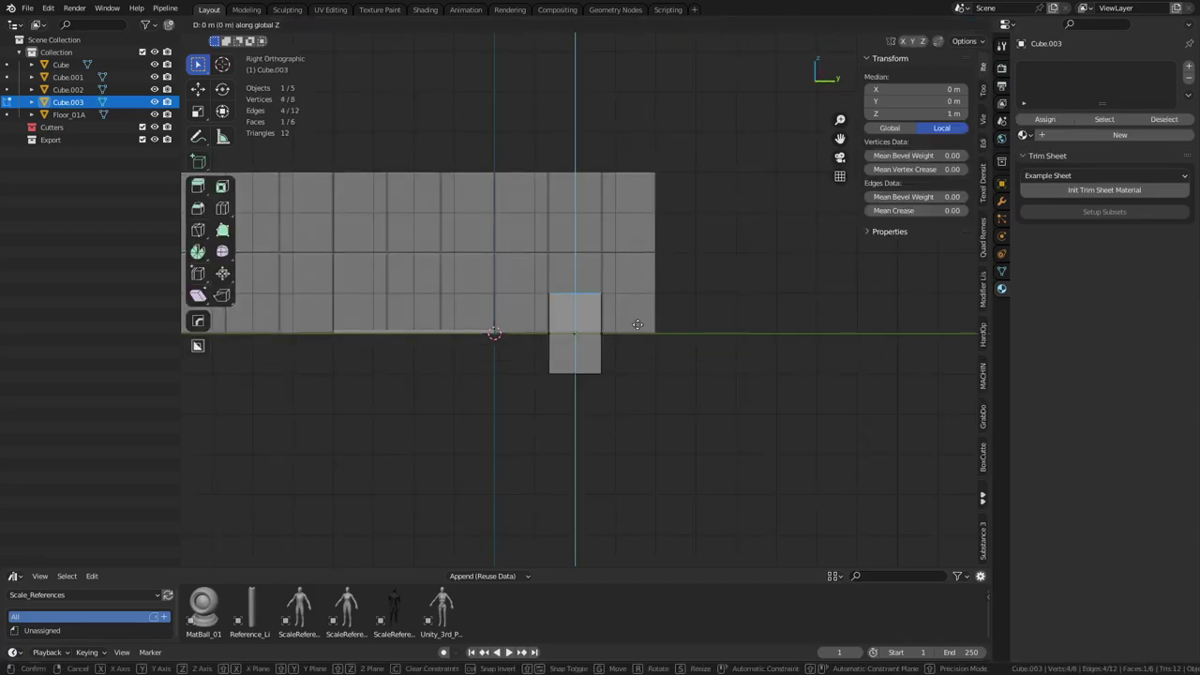
{"action": "left_click", "coordinate": [639, 271]}
Step: Raise the block's top face another 0.1 m to Z 2.4 m and return to Object Mode
{"action": "scroll", "coordinate": [597, 289], "scroll_direction": "up", "scroll_amount": 9}
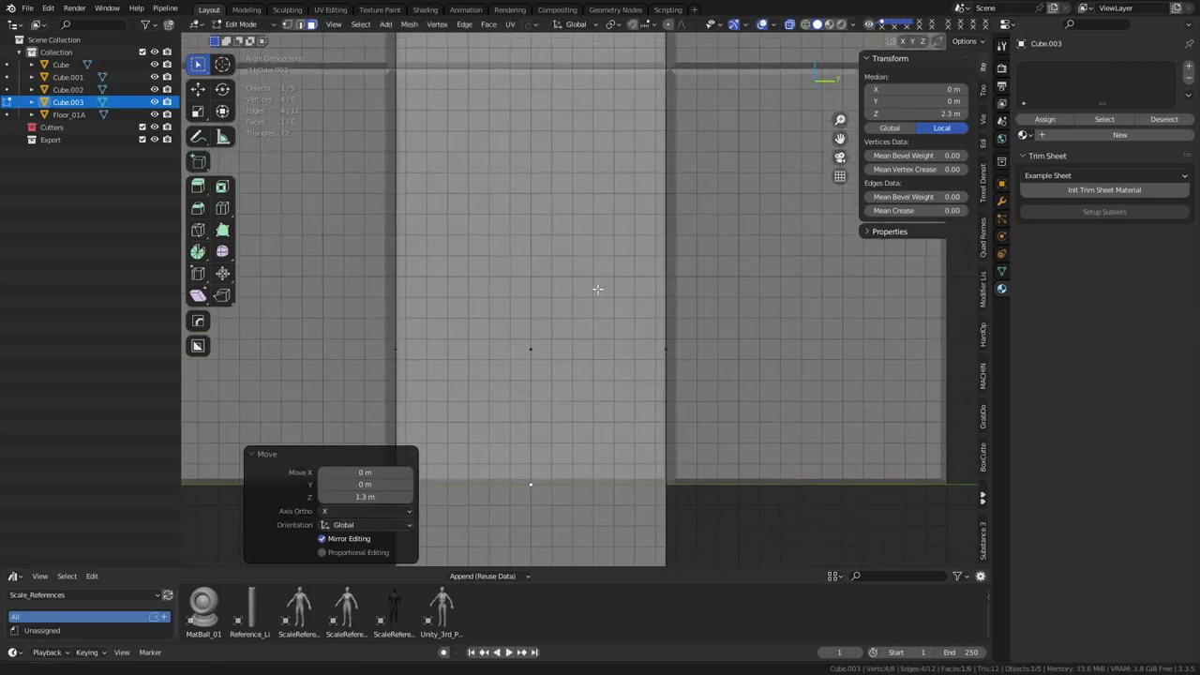
{"action": "middle_click_drag", "start_coordinate": [597, 289], "coordinate": [636, 416], "text": "shift"}
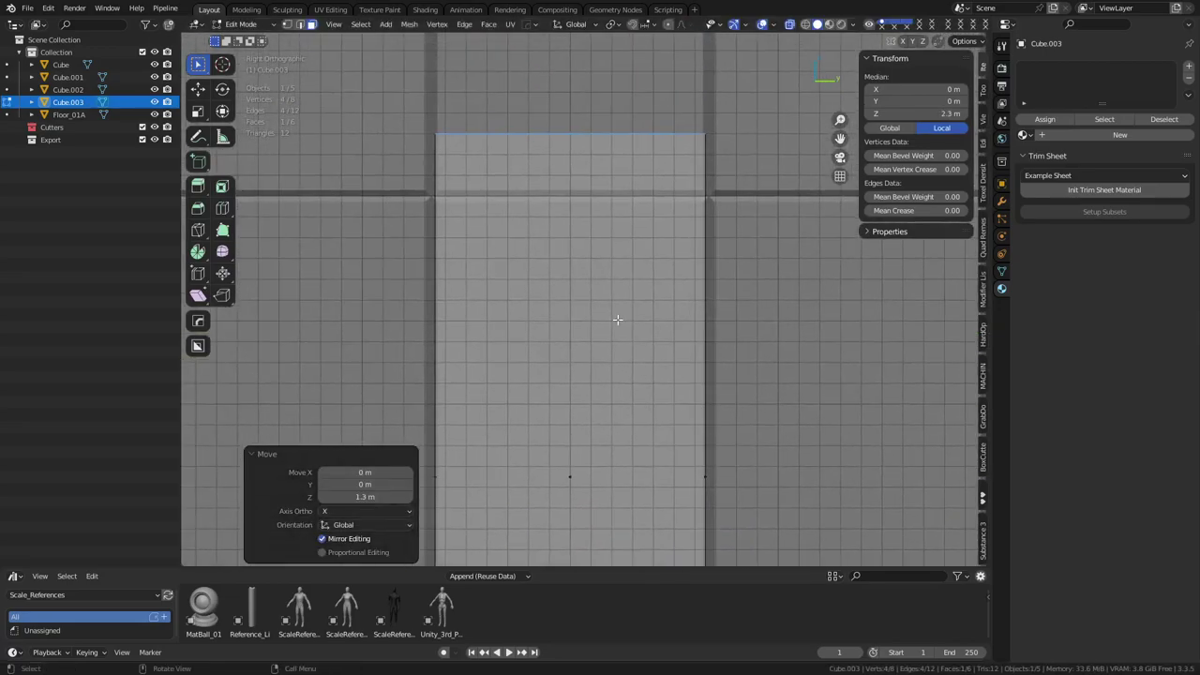
{"action": "scroll", "coordinate": [617, 320], "scroll_direction": "down", "scroll_amount": 4}
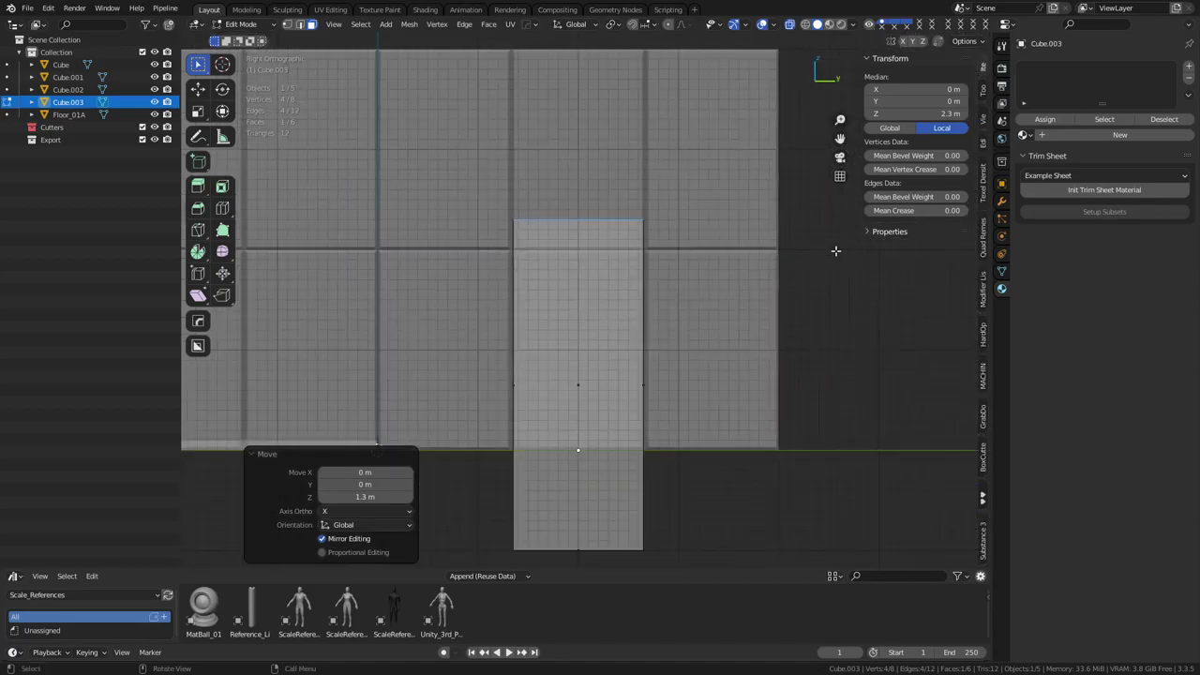
{"action": "key", "text": "g"}
{"action": "key", "text": "z"}
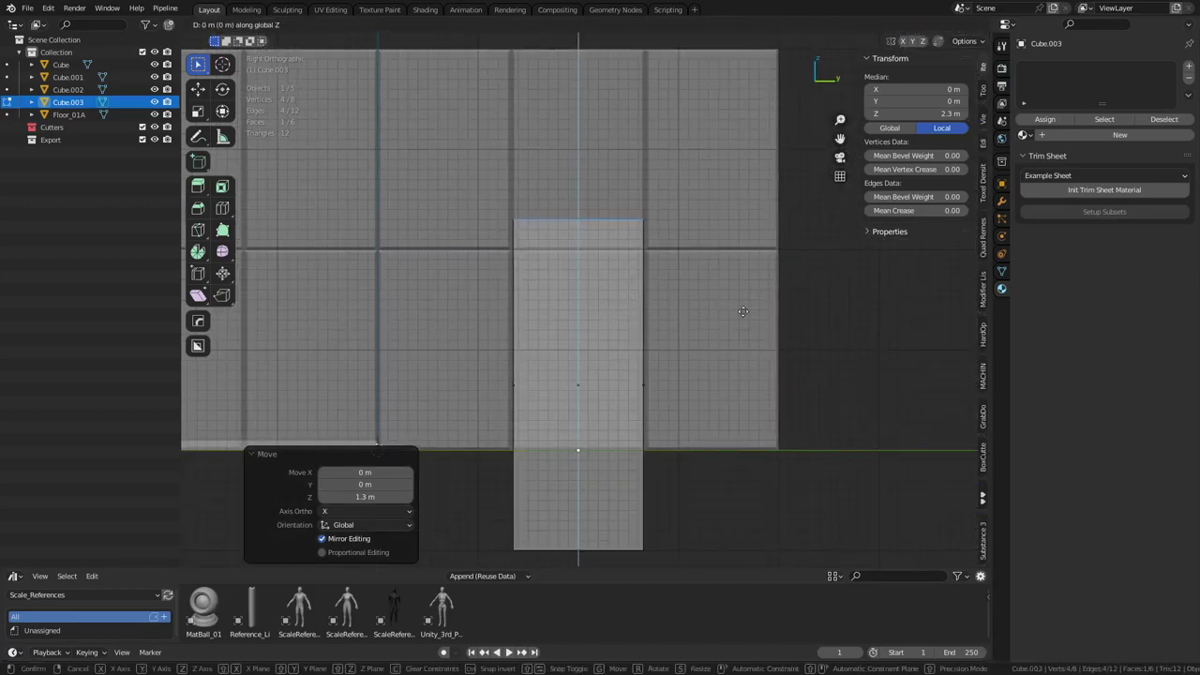
{"action": "left_click", "coordinate": [738, 302]}
{"action": "scroll", "coordinate": [738, 302], "scroll_direction": "down", "scroll_amount": 2}
{"action": "middle_click_drag", "start_coordinate": [700, 335], "coordinate": [663, 380]}
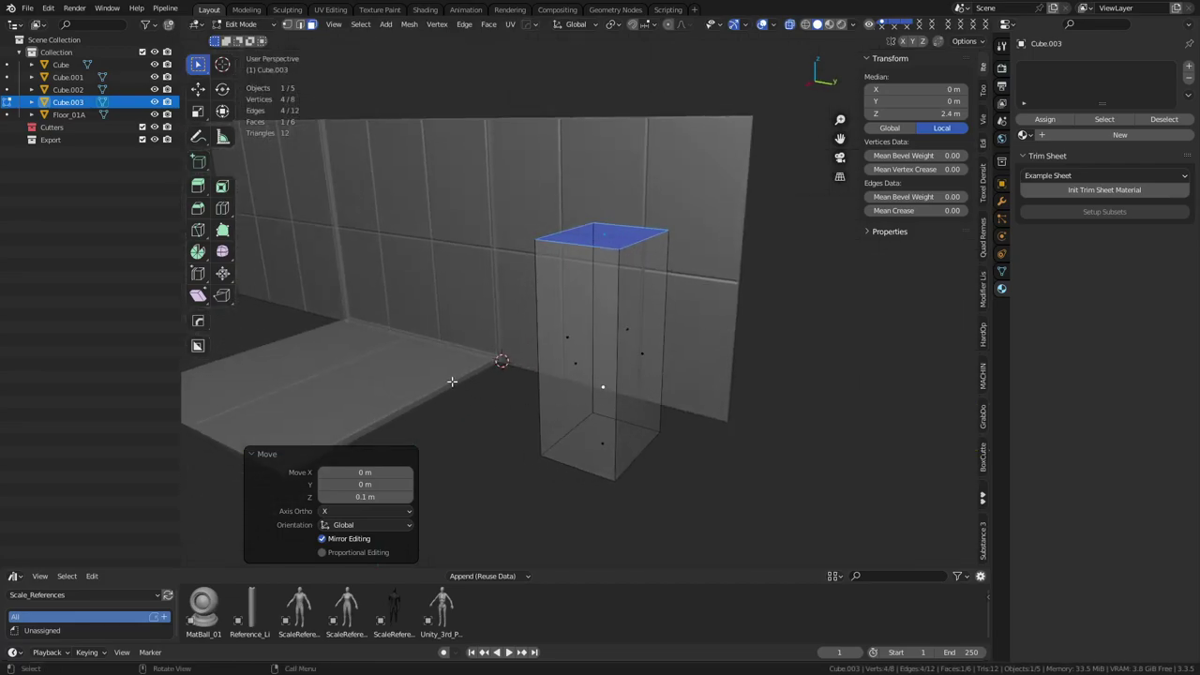
{"action": "mouse_move", "coordinate": [607, 422]}
{"action": "middle_mouse_down"}
{"action": "mouse_move", "coordinate": [627, 428]}
{"action": "mouse_move", "coordinate": [549, 399]}
{"action": "mouse_move", "coordinate": [677, 401]}
{"action": "mouse_move", "coordinate": [642, 366]}
{"action": "mouse_move", "coordinate": [660, 377]}
{"action": "middle_mouse_up"}
{"action": "key", "text": "ctrl+Tab"}
{"action": "left_click", "coordinate": [620, 397]}
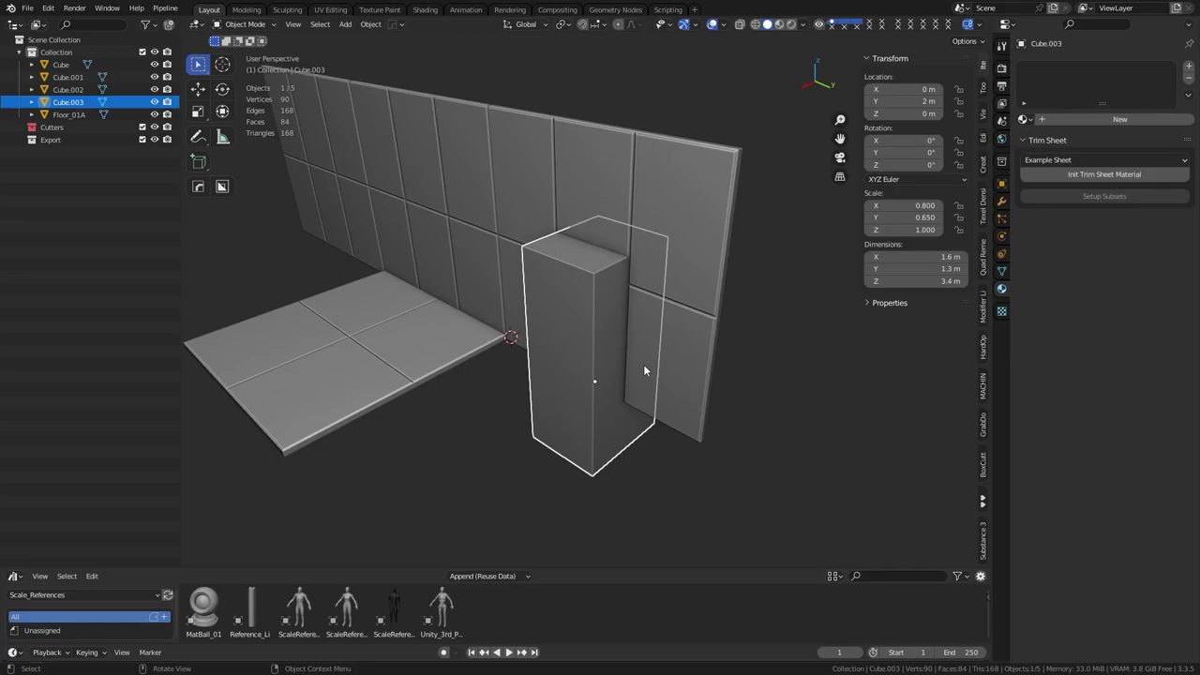
Step: Nudge the tall block slightly and cut a doorway with it from the positive-Y wall using a Boolean difference
{"action": "key", "text": "g"}
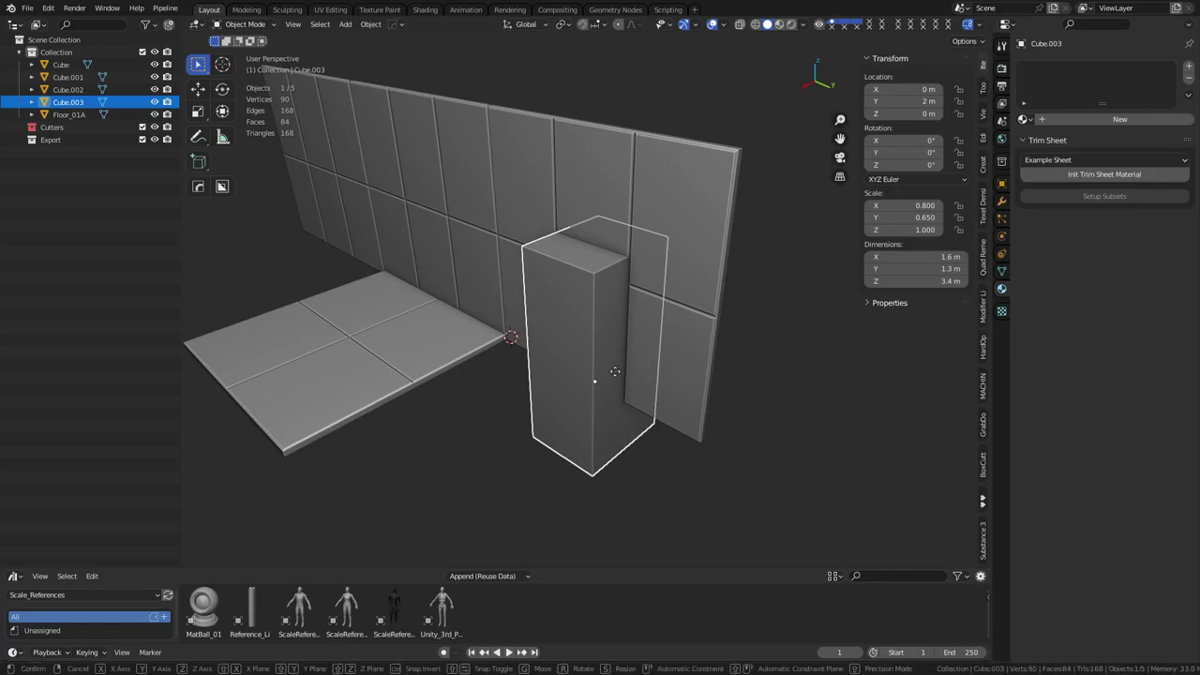
{"action": "left_click", "coordinate": [613, 369]}
{"action": "left_click", "coordinate": [717, 362], "text": "shift"}
{"action": "key", "text": "ctrl+KP_Subtract"}
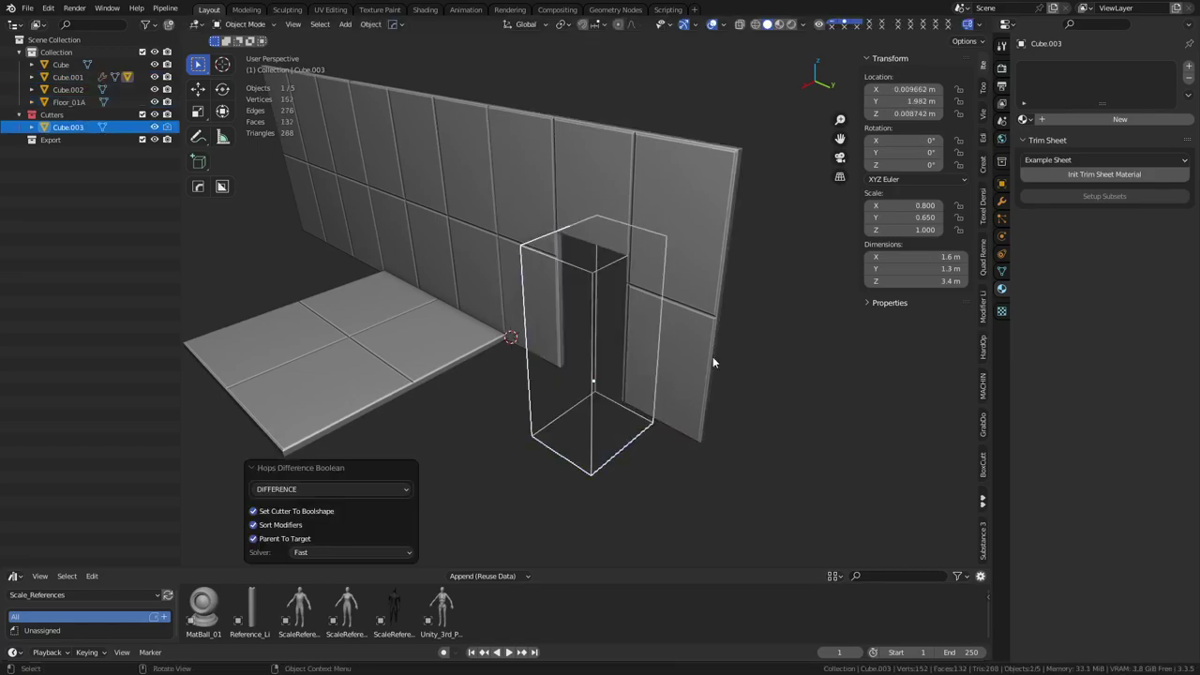
{"action": "key", "text": "ctrl+shift+b"}
{"action": "middle_click_drag", "start_coordinate": [661, 372], "coordinate": [577, 344]}
{"action": "scroll", "coordinate": [626, 359], "scroll_direction": "down", "scroll_amount": 3}
{"action": "left_click", "coordinate": [568, 341]}
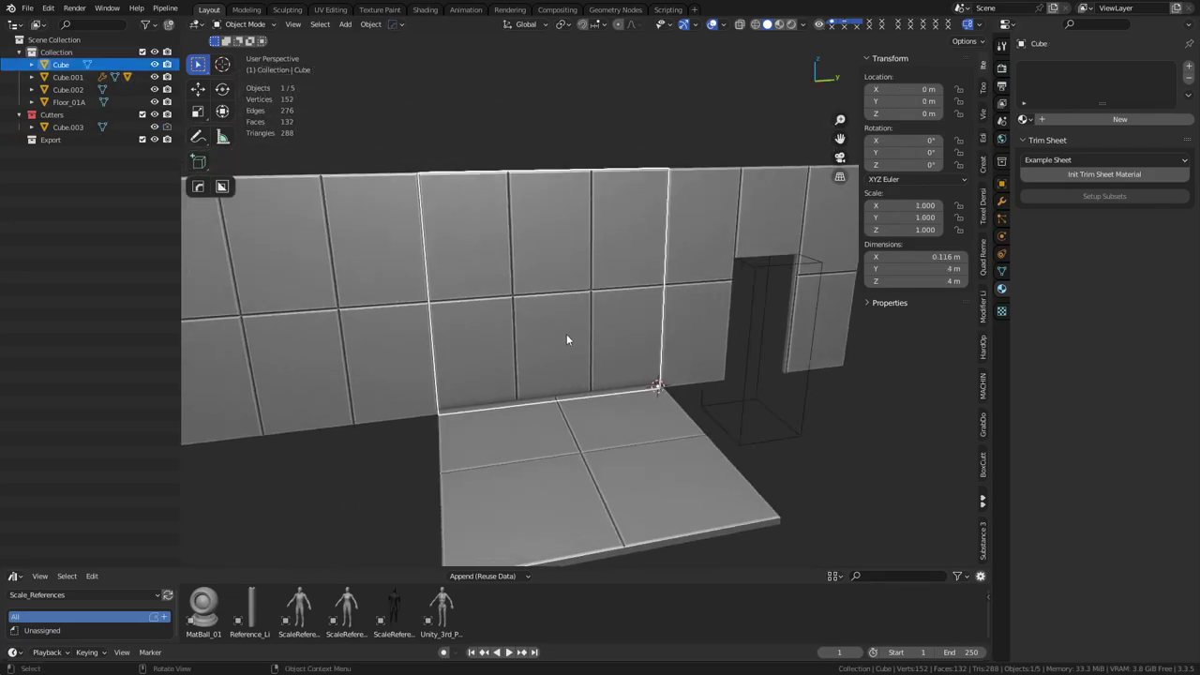
{"action": "key", "text": "g"}
{"action": "right_click", "coordinate": [576, 343]}
{"action": "middle_click_drag", "start_coordinate": [622, 308], "coordinate": [718, 276]}
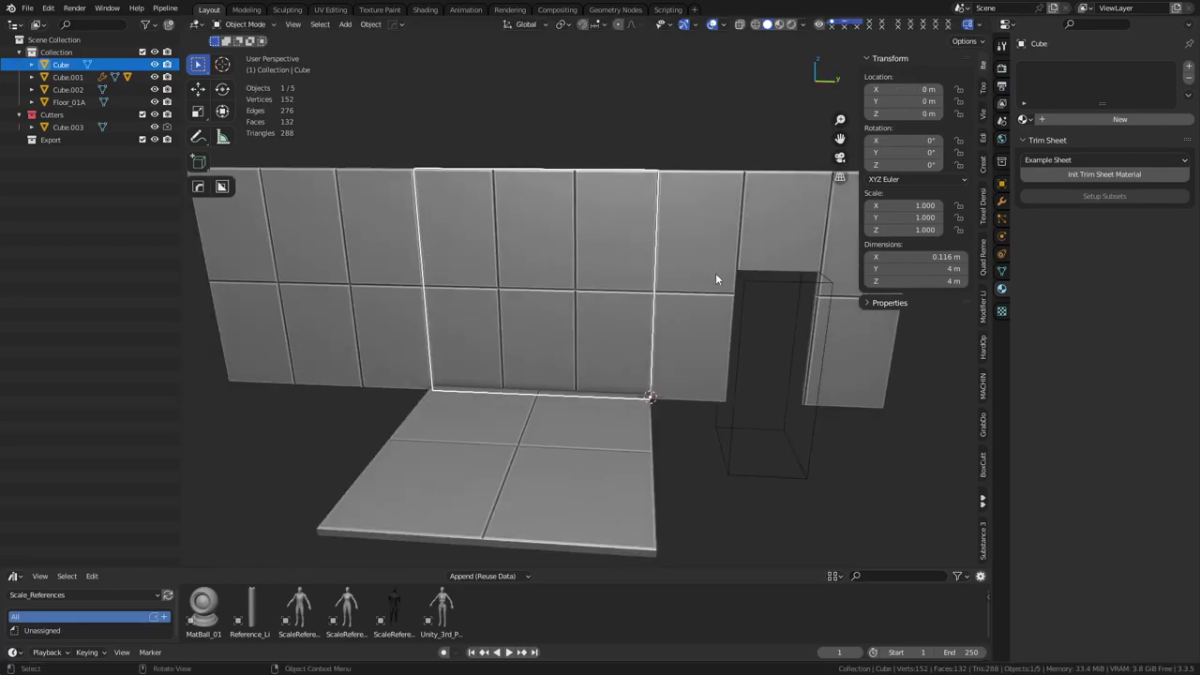
{"action": "left_click", "coordinate": [764, 238]}
{"action": "middle_click_drag", "start_coordinate": [437, 229], "coordinate": [622, 316]}
Step: Select the negative-Y wall panel, show its modifiers and snap the 3D cursor to its origin
{"action": "left_click", "coordinate": [413, 278]}
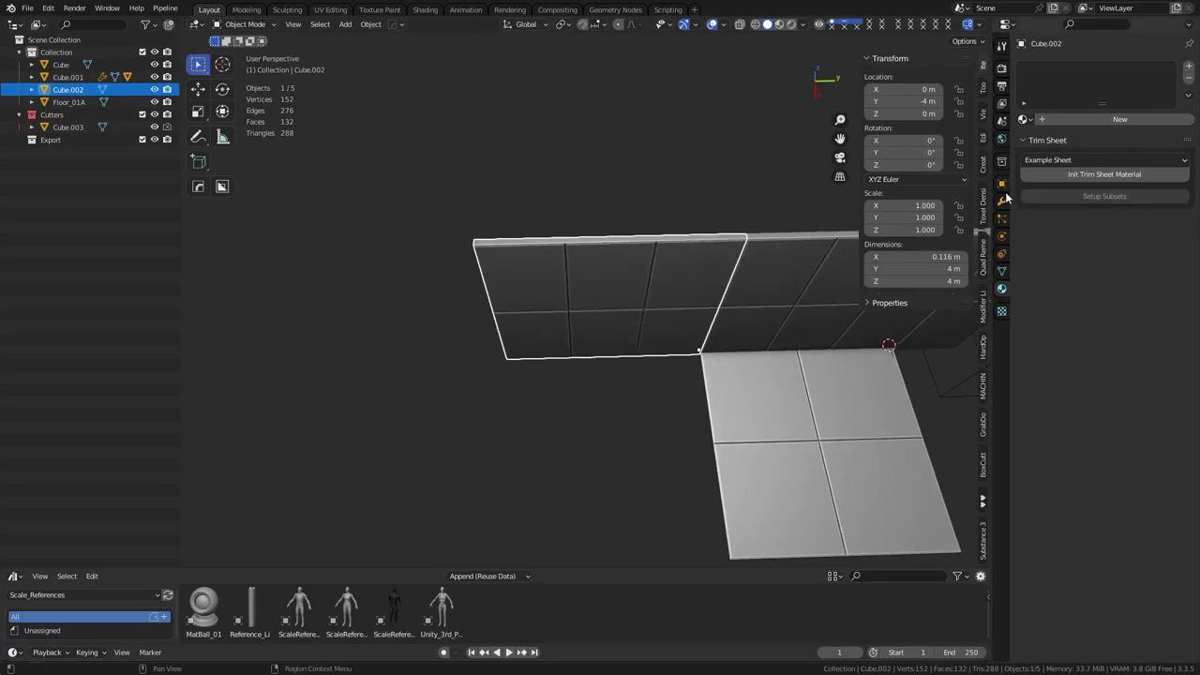
{"action": "left_click", "coordinate": [1001, 202]}
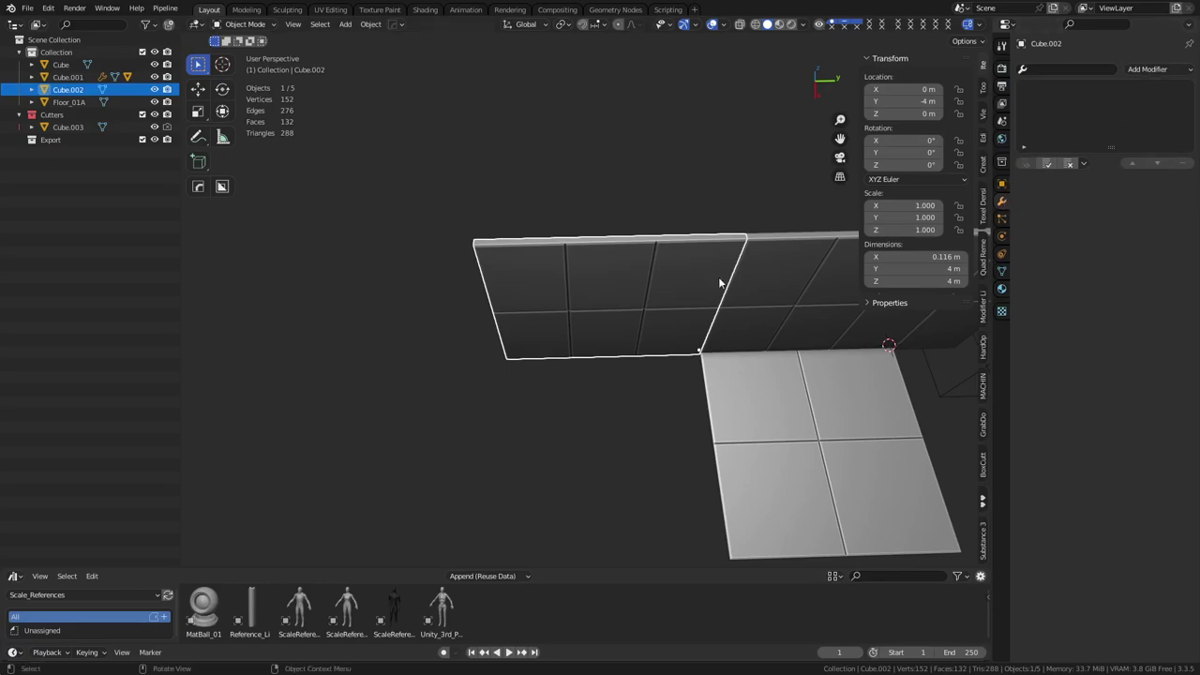
{"action": "right_click", "coordinate": [698, 348], "text": "shift"}
{"action": "key", "text": "shift+a"}
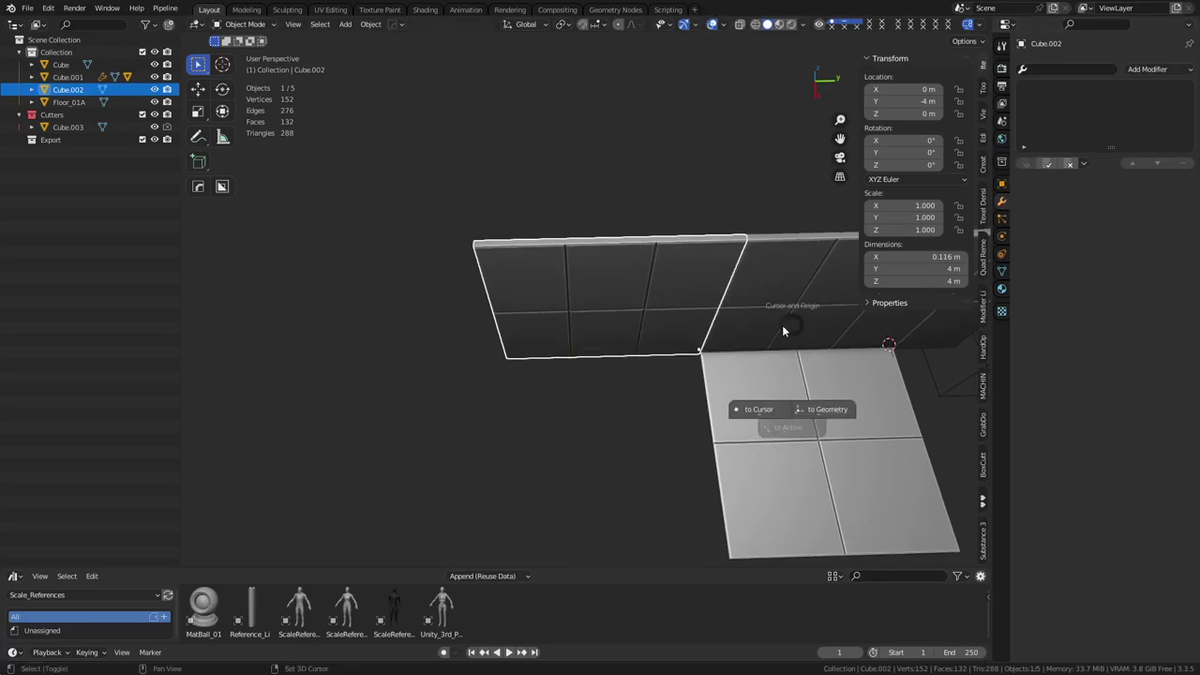
{"action": "key", "text": "shift+s"}
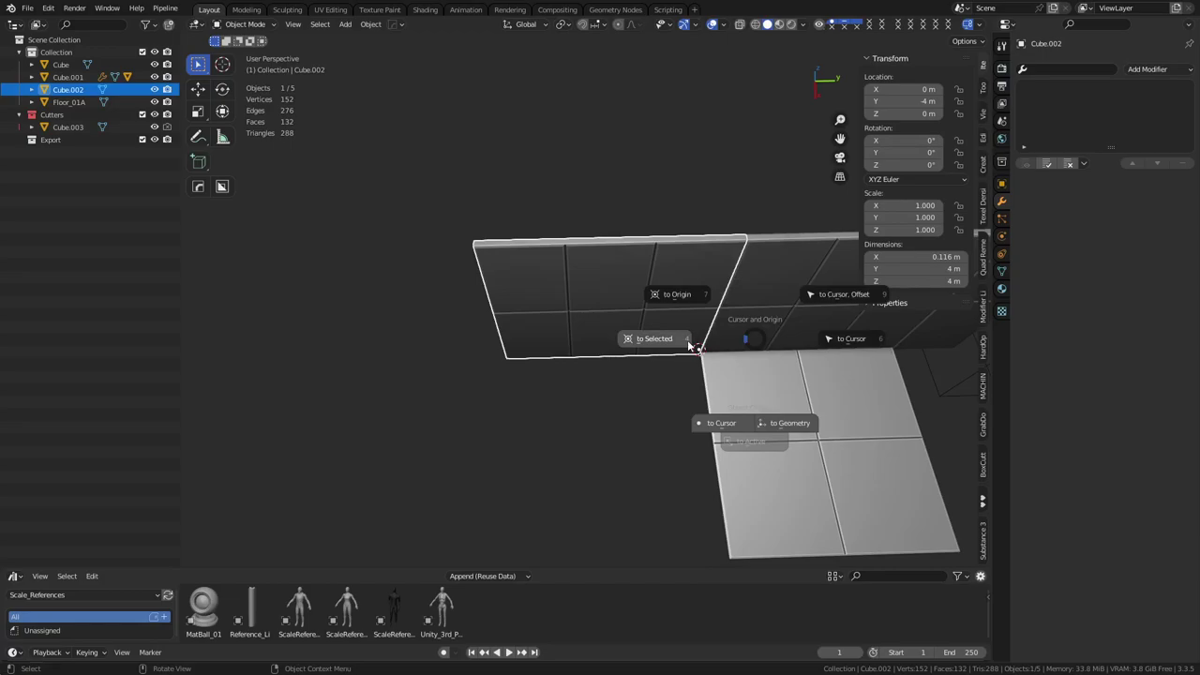
{"action": "left_click", "coordinate": [379, 336]}
{"action": "key", "text": "shift+s"}
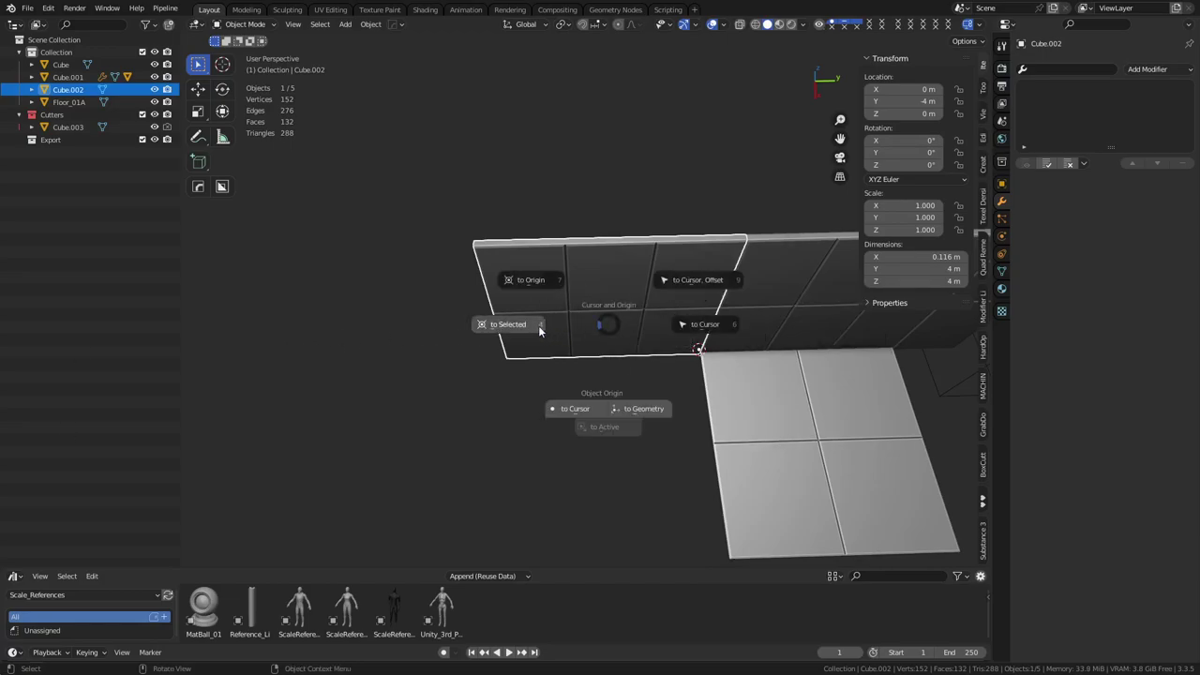
{"action": "left_click", "coordinate": [538, 326]}
Step: Add a Plain Axes empty at the 3D cursor
{"action": "middle_click_drag", "start_coordinate": [661, 328], "coordinate": [615, 328]}
{"action": "left_click", "coordinate": [1140, 70]}
{"action": "key", "text": "shift+a"}
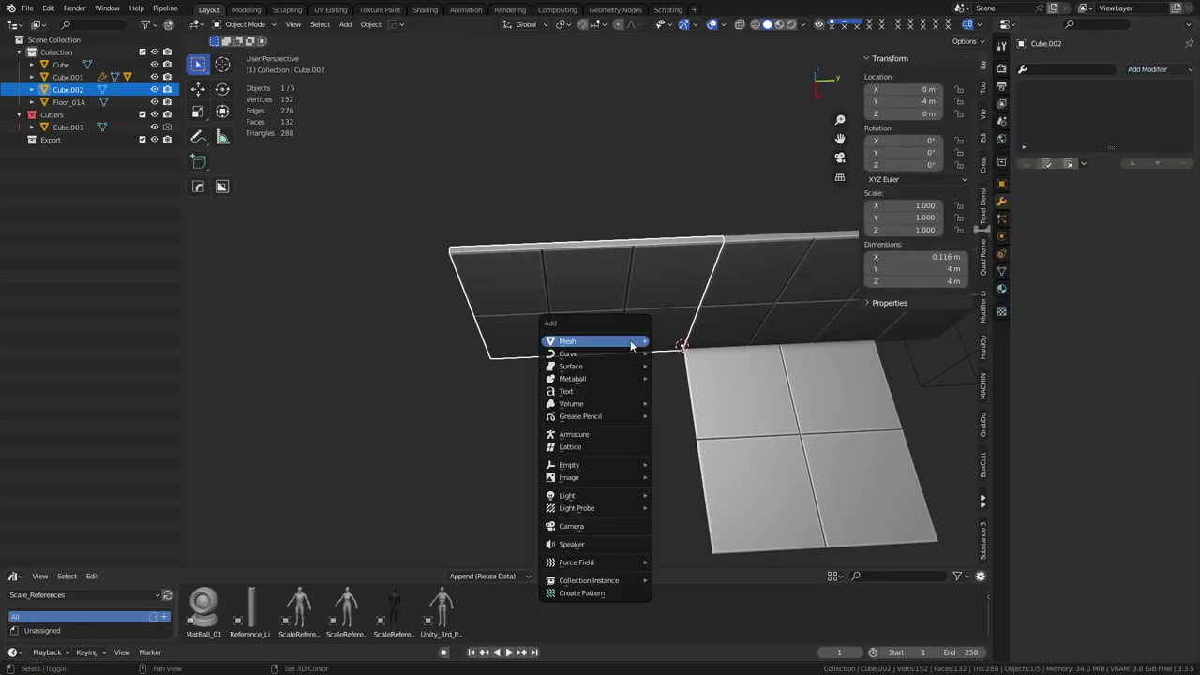
{"action": "mouse_move", "coordinate": [614, 472]}
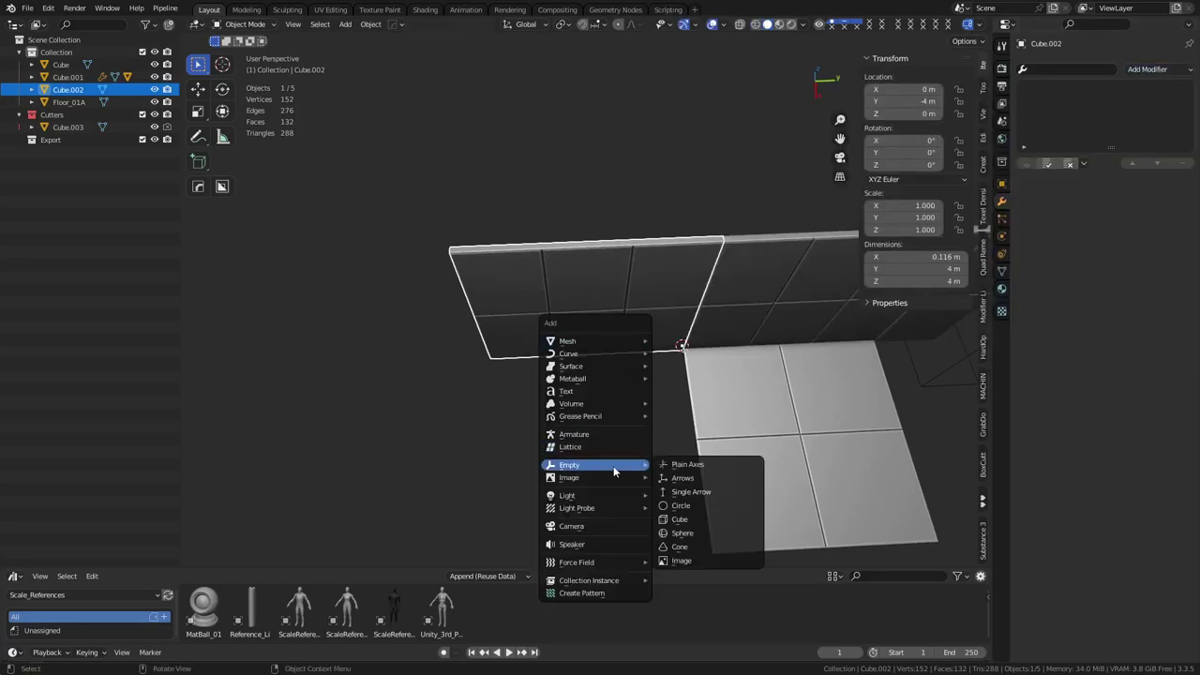
{"action": "left_click", "coordinate": [672, 465]}
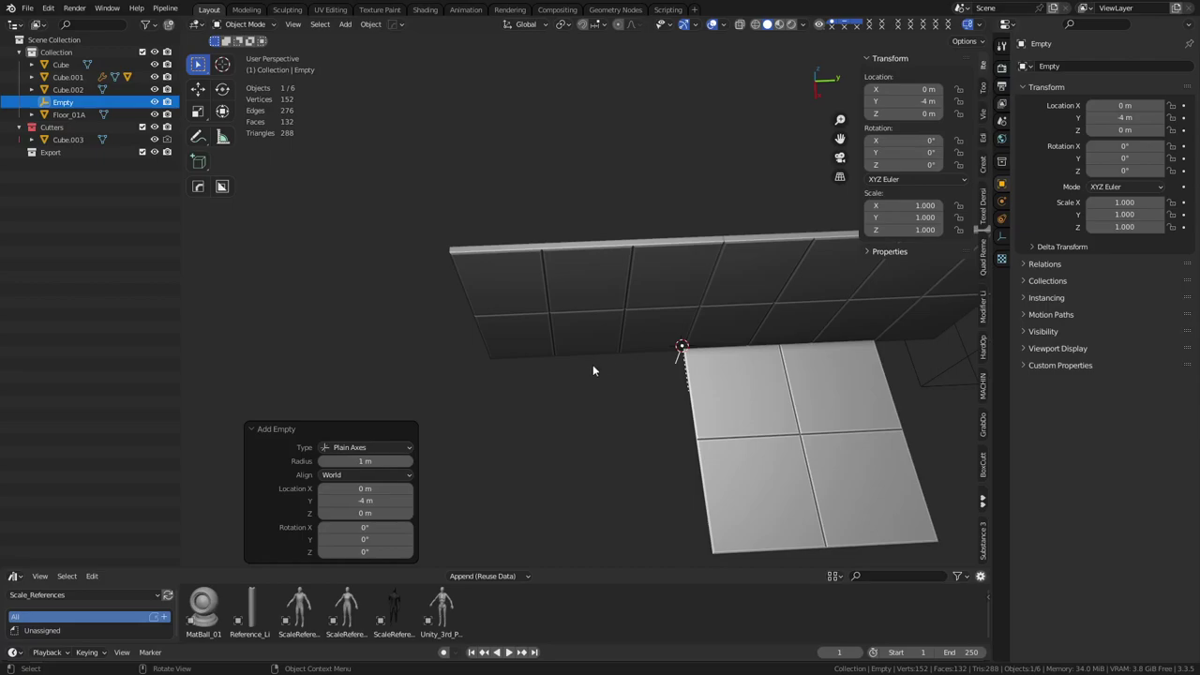
{"action": "left_click", "coordinate": [672, 368]}
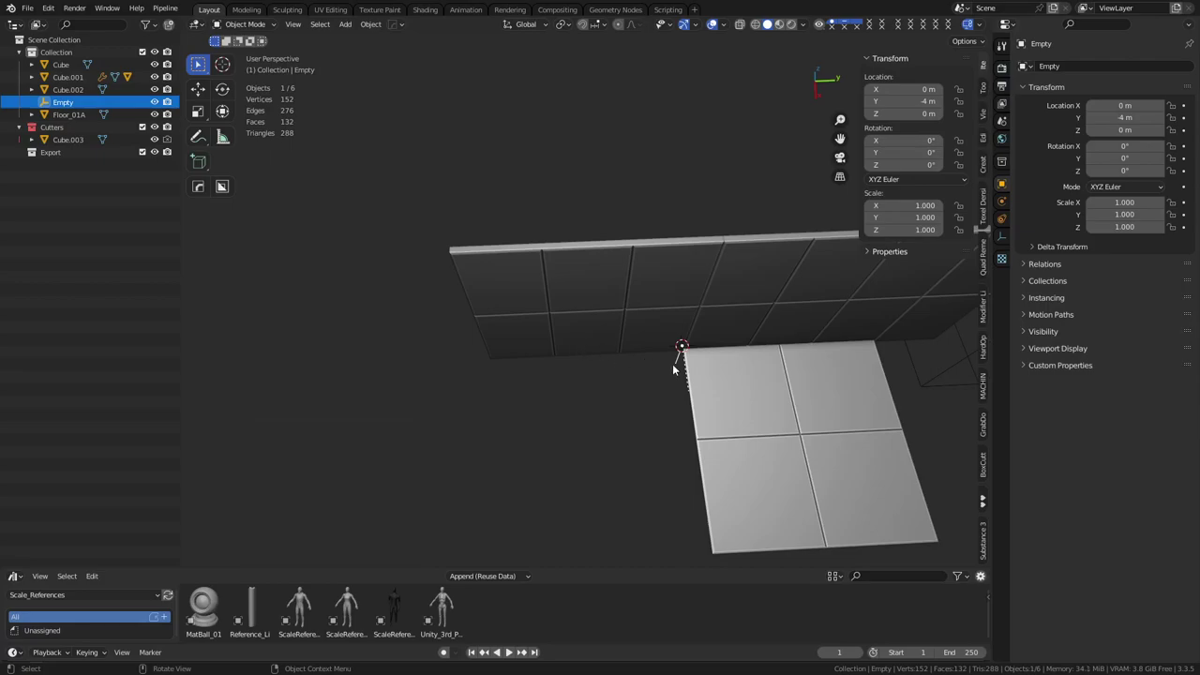
Step: Add a Mirror modifier to the negative-Y wall with Empty as its mirror object
{"action": "left_click", "coordinate": [612, 347]}
{"action": "left_click", "coordinate": [1156, 72]}
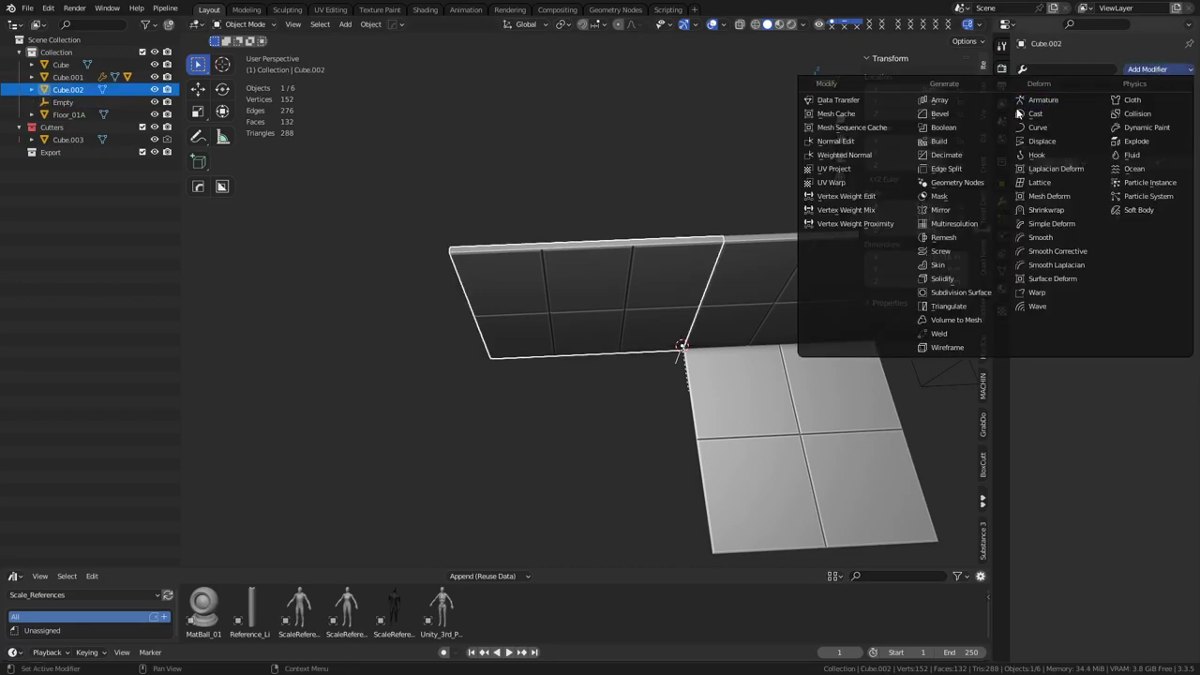
{"action": "left_click", "coordinate": [971, 211]}
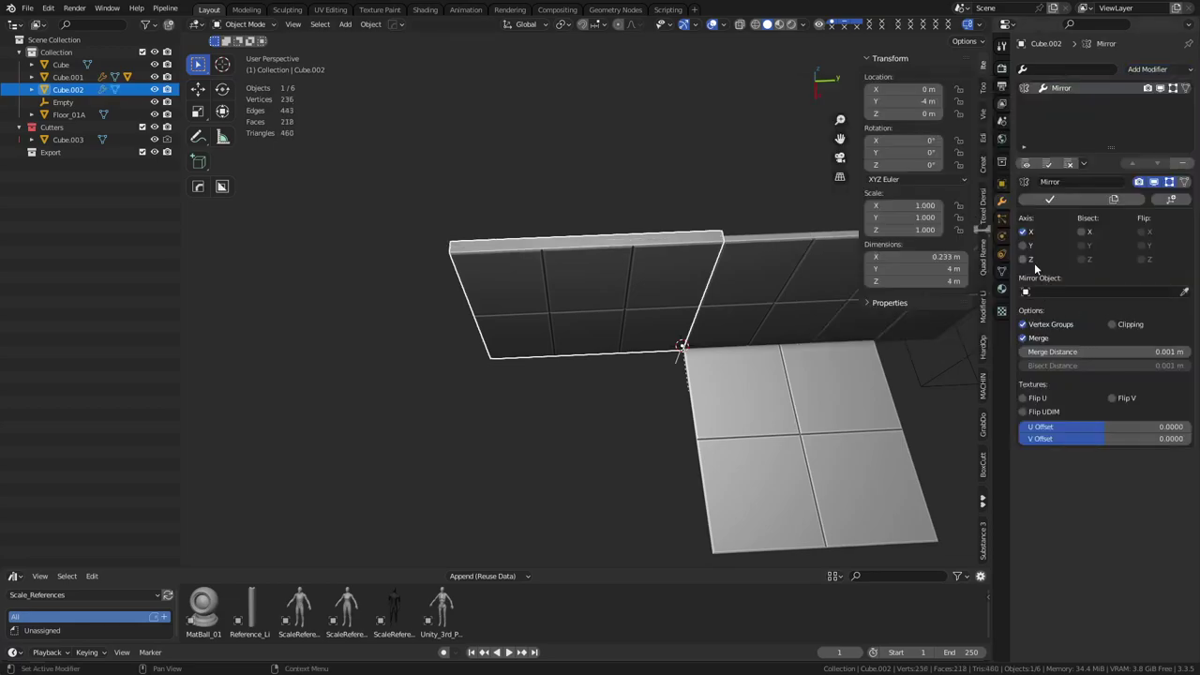
{"action": "left_click", "coordinate": [1059, 292]}
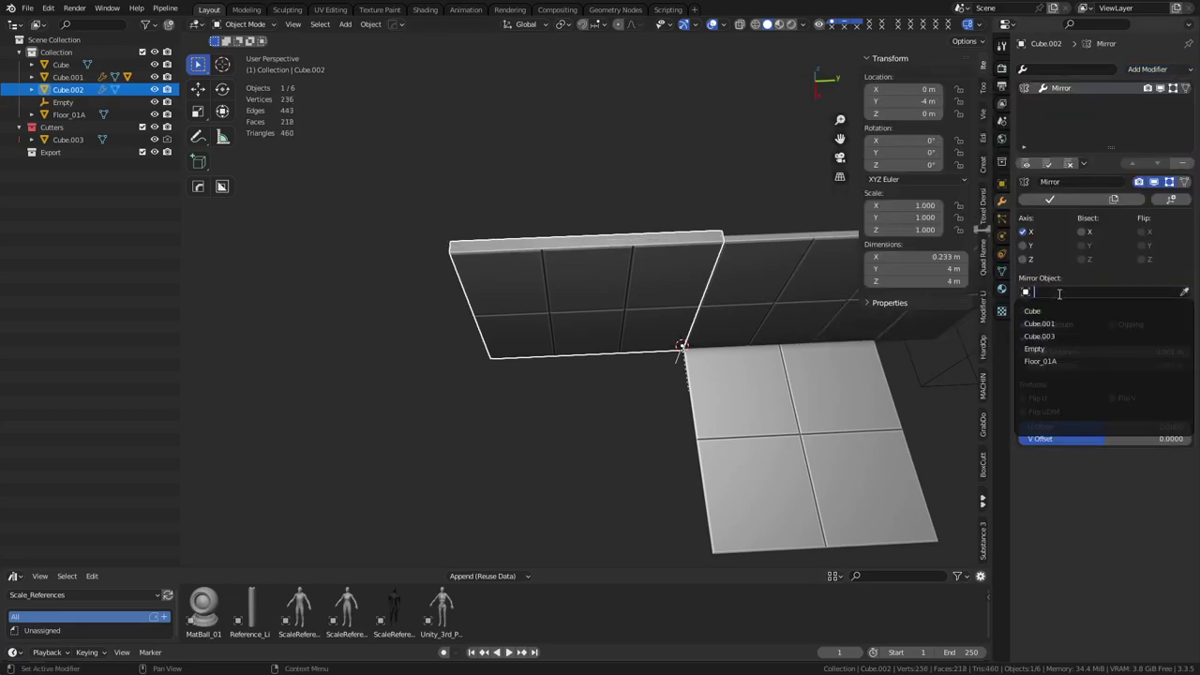
{"action": "left_click", "coordinate": [1067, 349]}
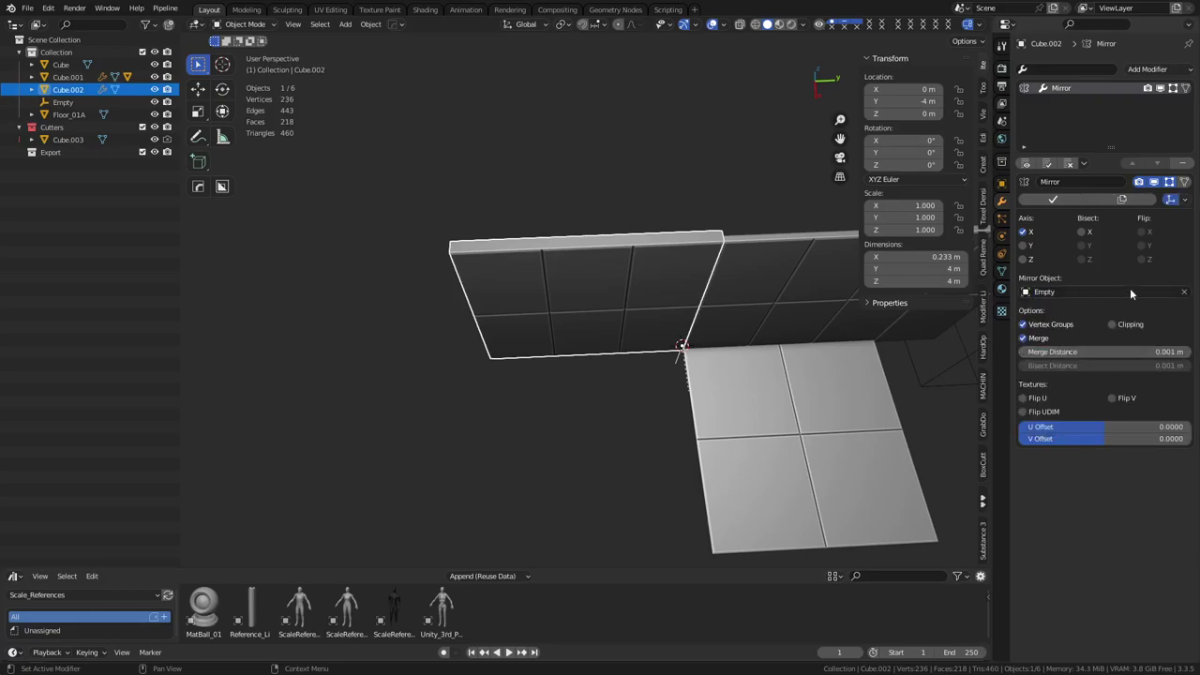
Step: Remove the wall's Mirror modifier and undo back to before the empty was added
{"action": "left_click", "coordinate": [1183, 164]}
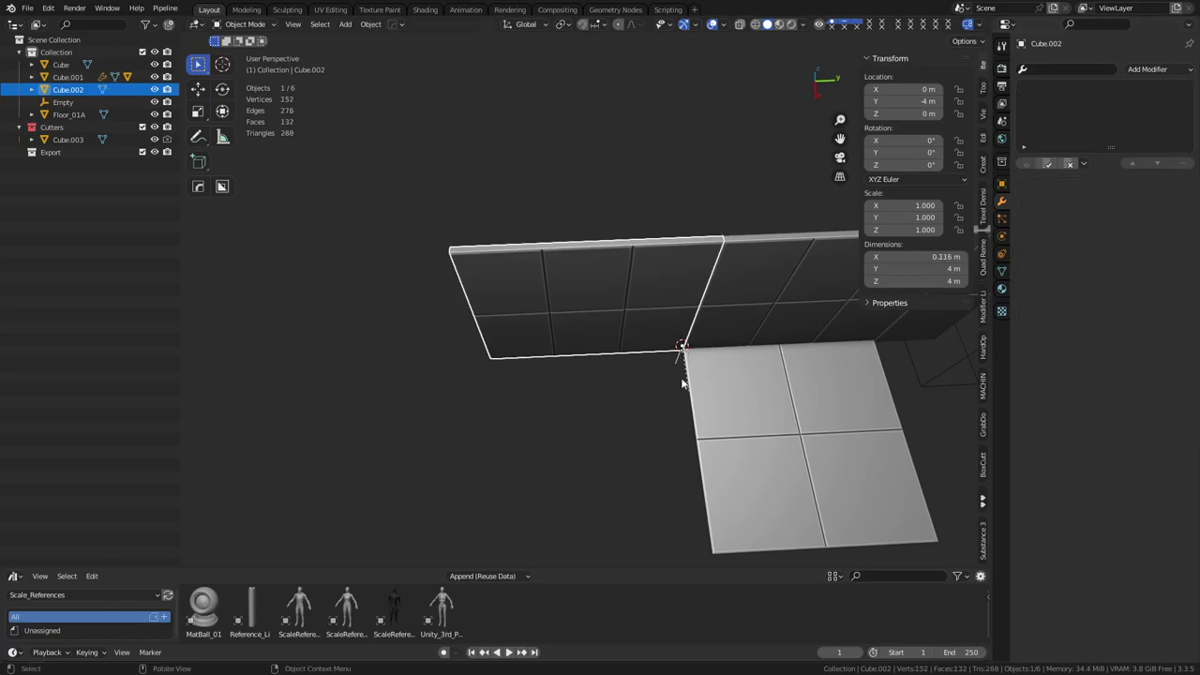
{"action": "key", "text": "ctrl+z"}
{"action": "key", "text": "ctrl+z"}
{"action": "key", "text": "ctrl+z"}
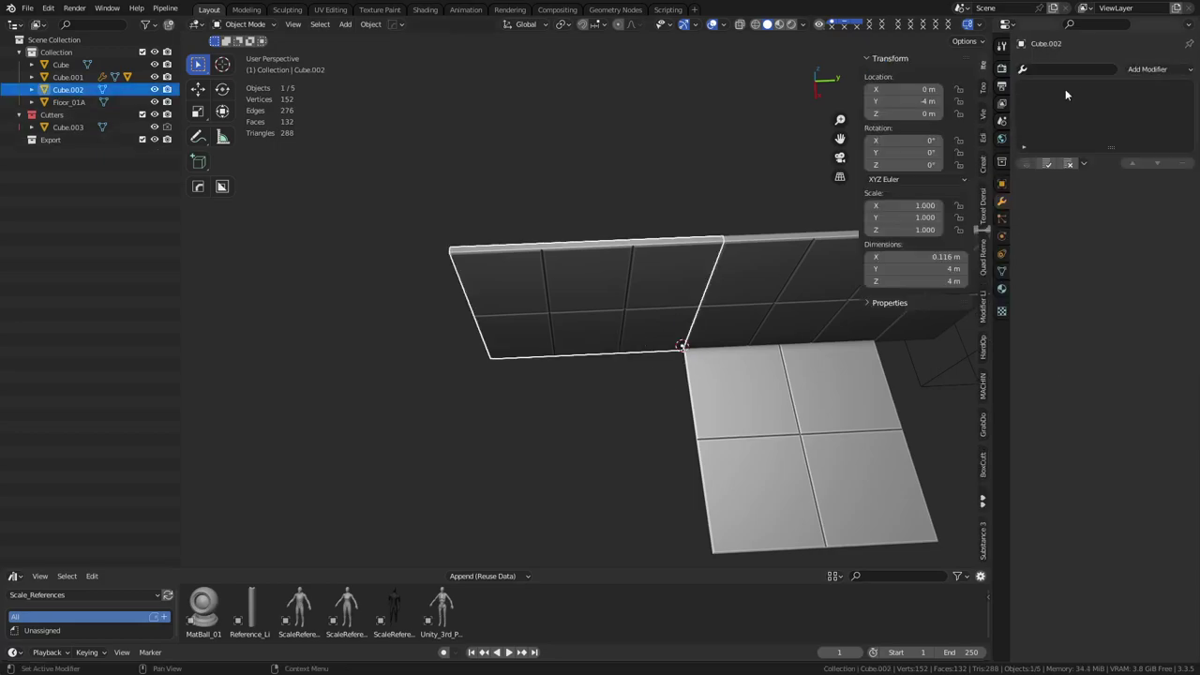
Step: Add a Mirror modifier to the negative-Y wall and create a gizmo object for it
{"action": "left_click", "coordinate": [1136, 71]}
{"action": "left_click", "coordinate": [959, 212]}
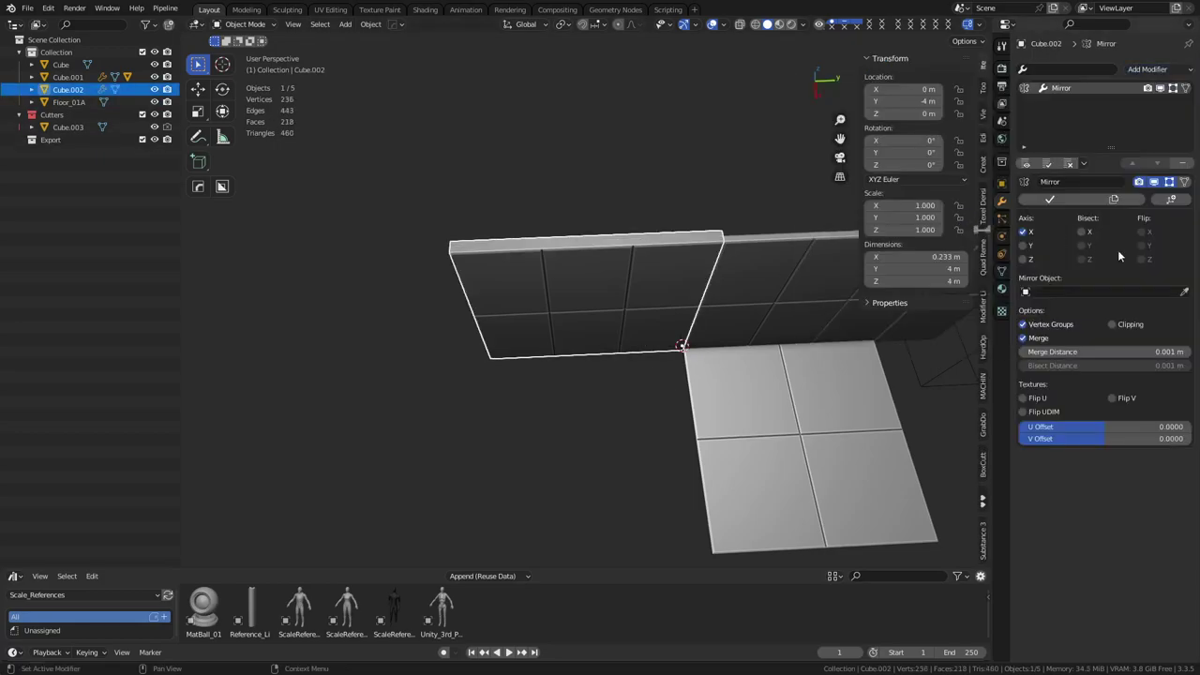
{"action": "left_click", "coordinate": [1171, 199]}
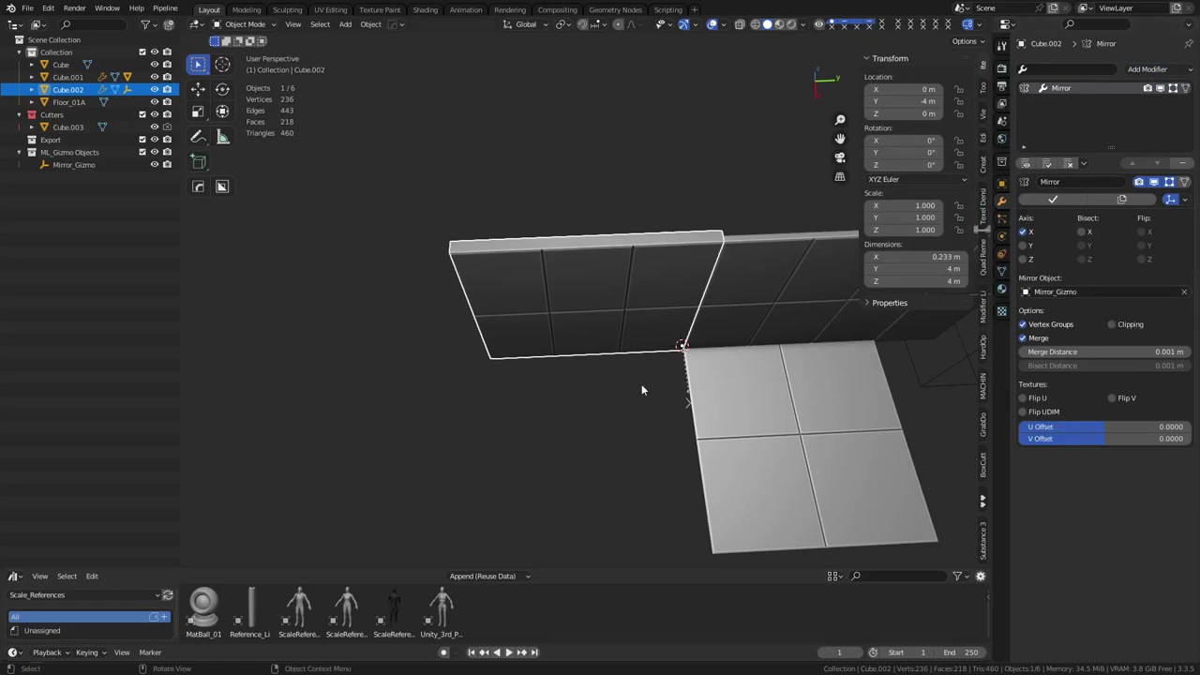
{"action": "middle_click_drag", "start_coordinate": [691, 354], "coordinate": [645, 364]}
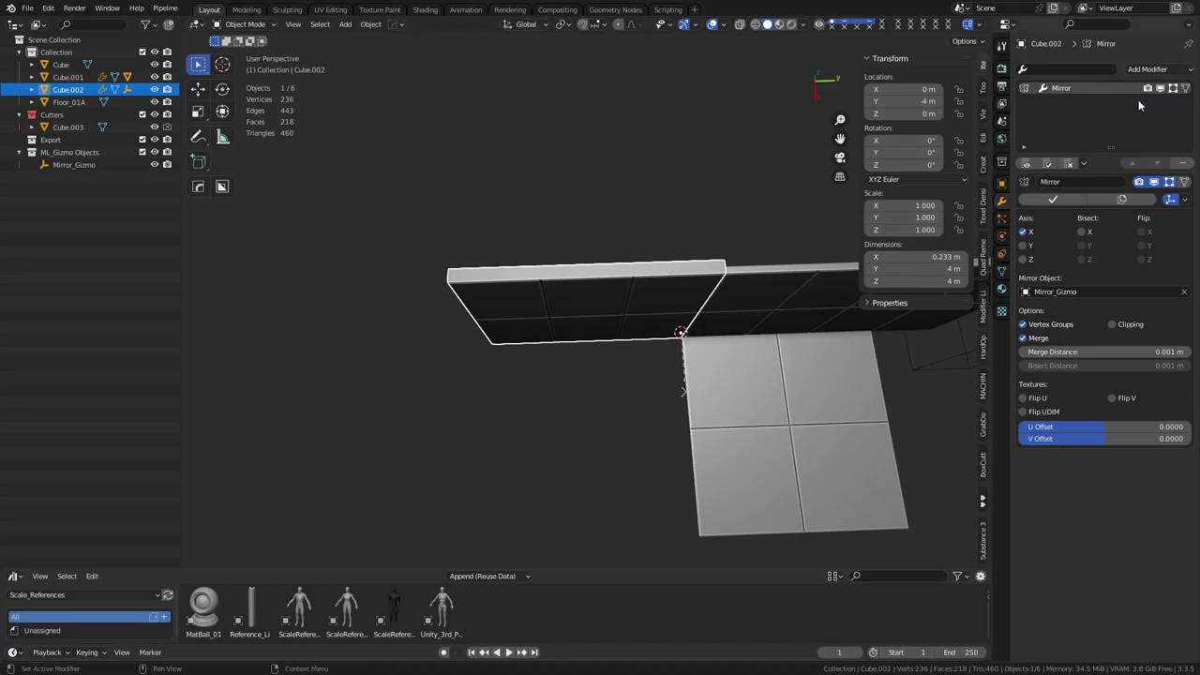
Step: Add an Array modifier to the negative-Y wall and place it above the Mirror modifier
{"action": "left_click", "coordinate": [1147, 69]}
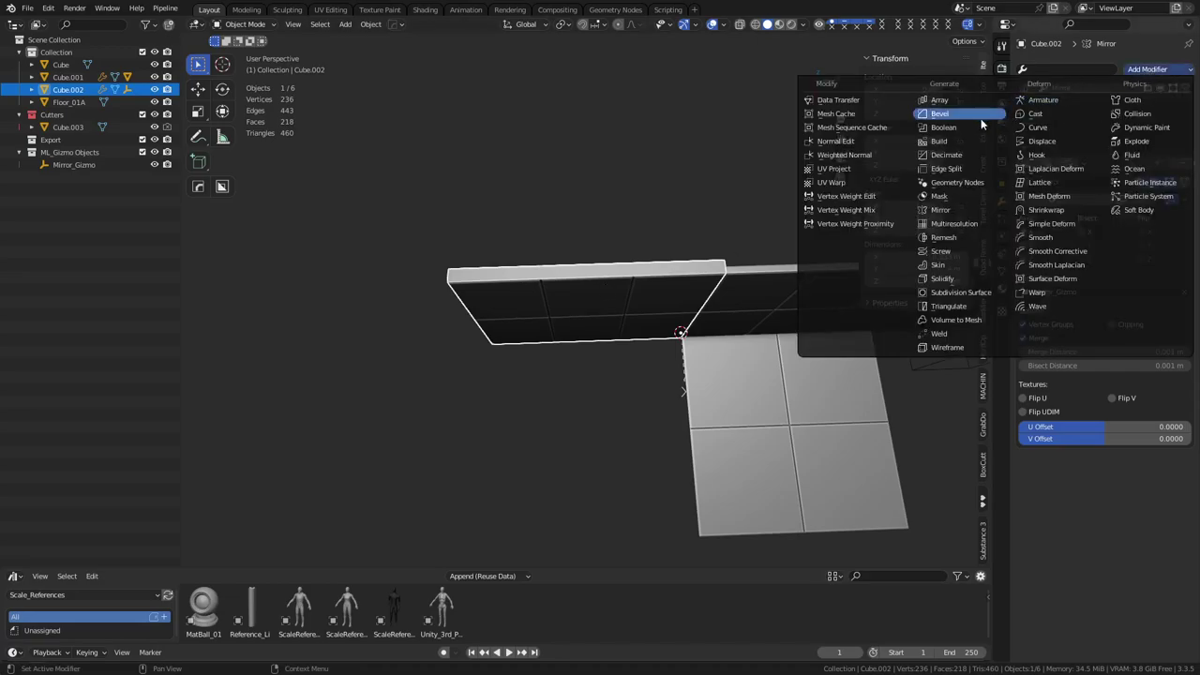
{"action": "left_click", "coordinate": [965, 100]}
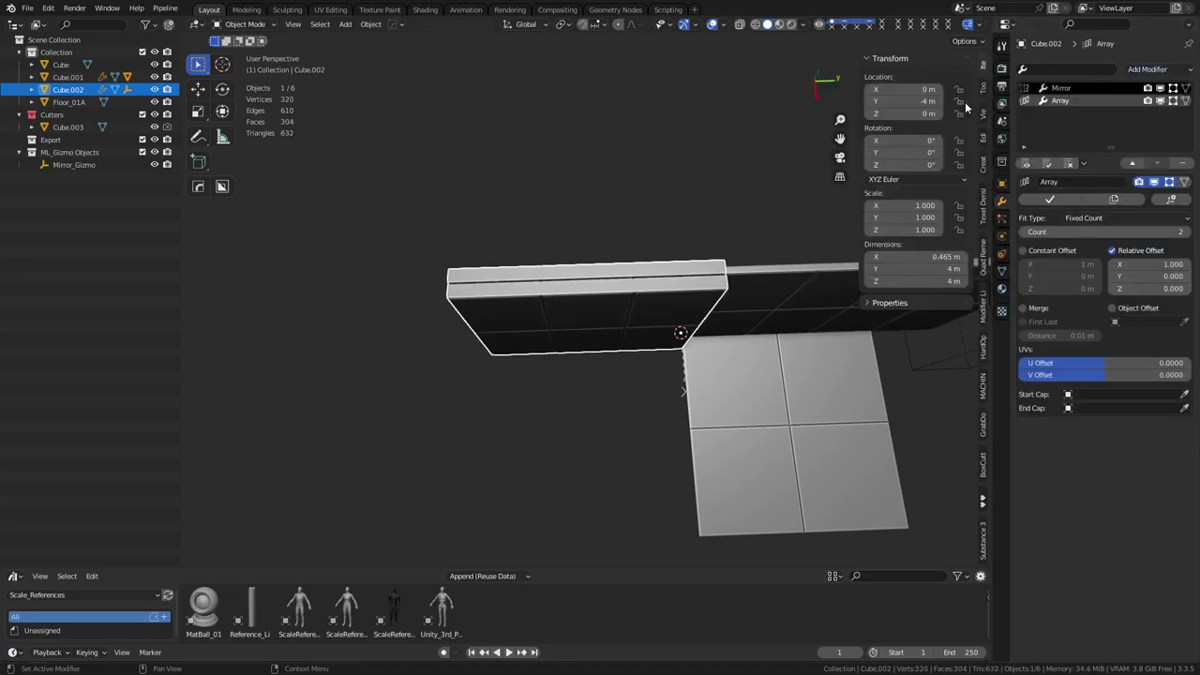
{"action": "left_click", "coordinate": [1130, 164]}
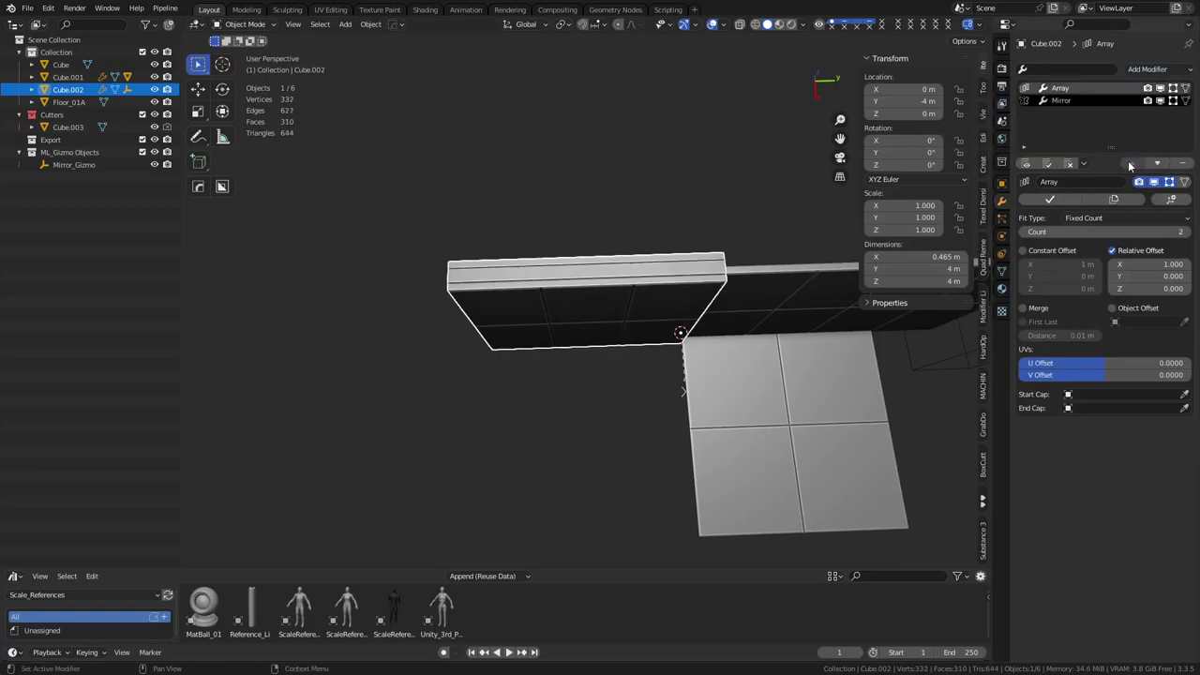
Step: Set the array's relative offset to 0 in X and -1 in Y so the copy extends along negative Y
{"action": "left_click", "coordinate": [1171, 265]}
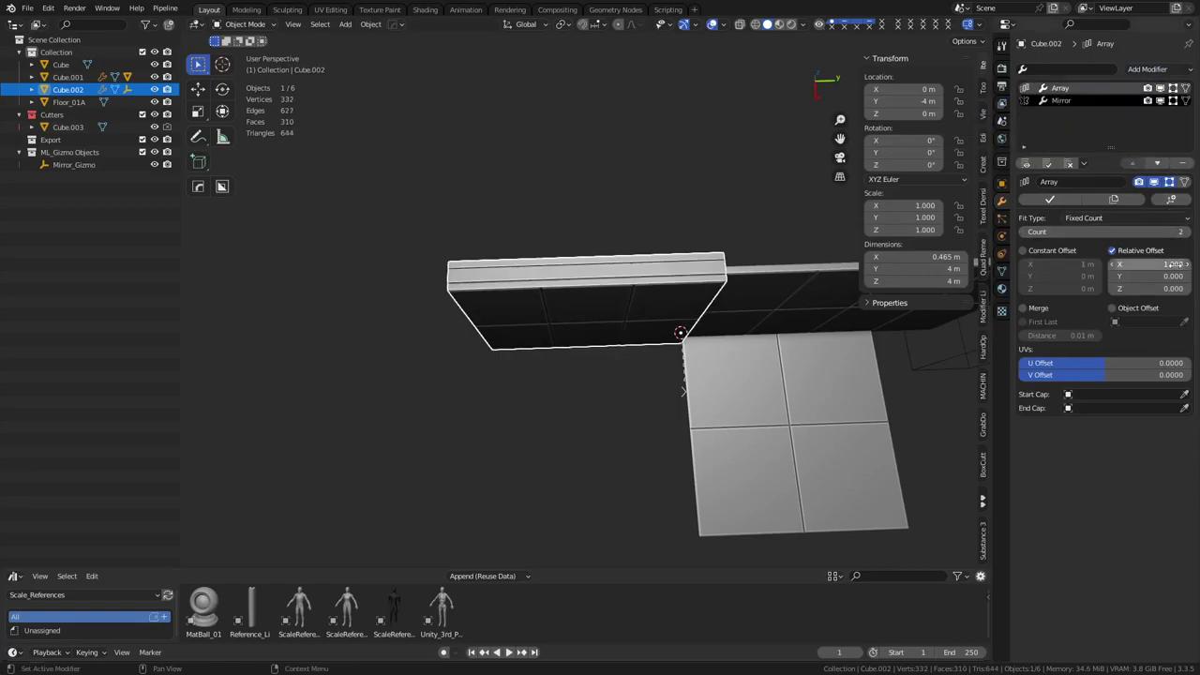
{"action": "type", "text": "0"}
{"action": "key", "text": "Return"}
{"action": "left_click", "coordinate": [1167, 276]}
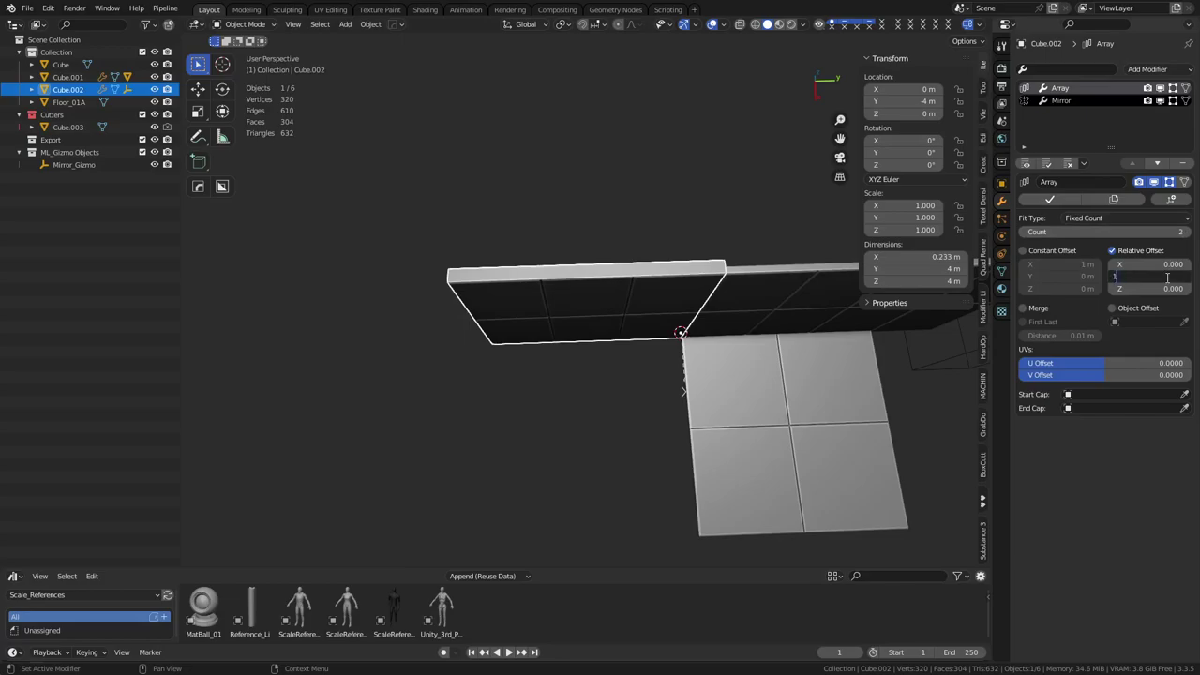
{"action": "type", "text": "1"}
{"action": "key", "text": "Return"}
{"action": "left_click", "coordinate": [1167, 277]}
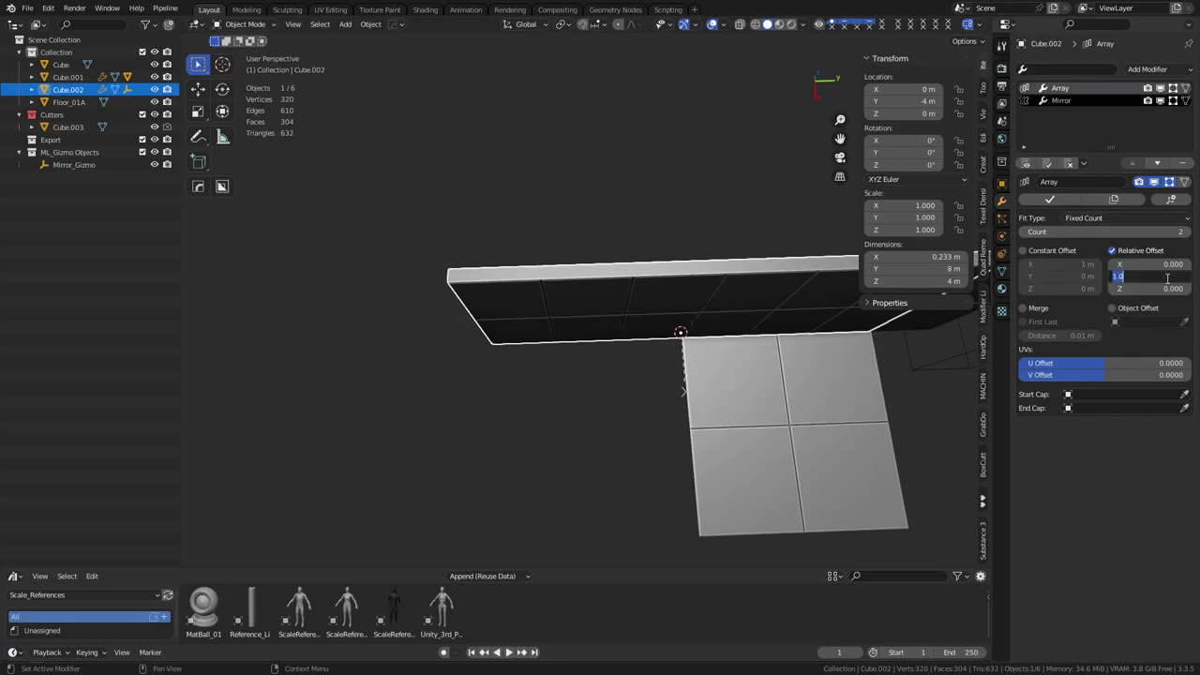
{"action": "type", "text": "-1"}
{"action": "key", "text": "Return"}
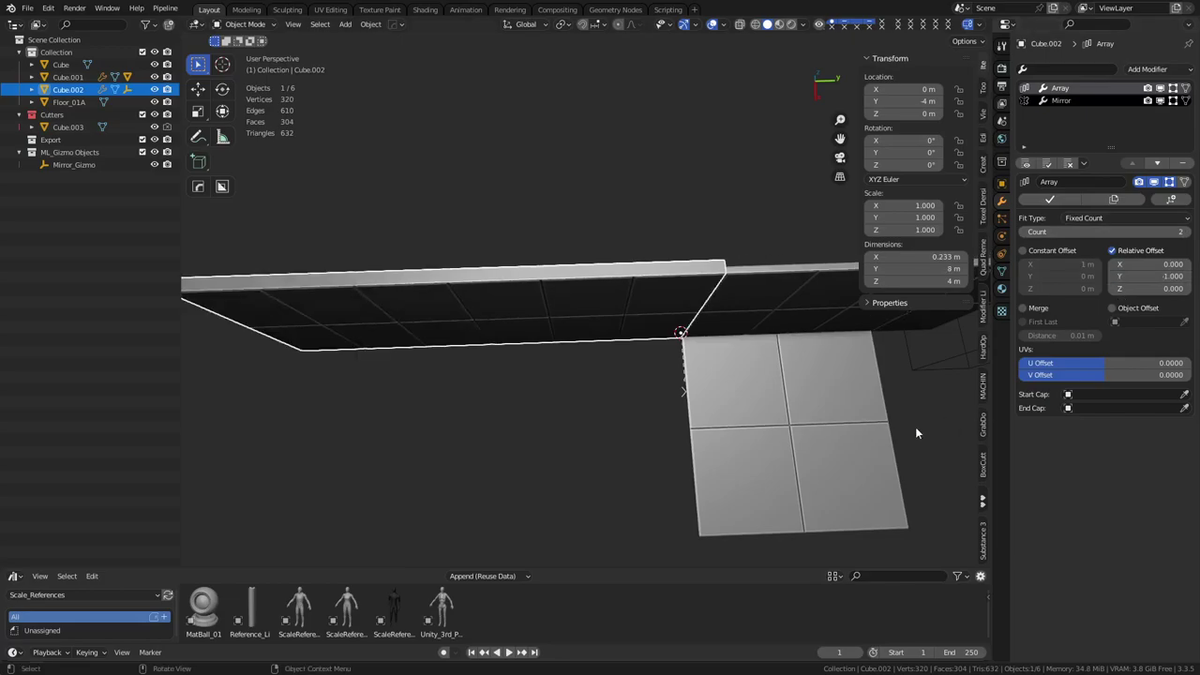
Step: Try rotating the mirror gizmo about the global Z axis
{"action": "middle_click_drag", "start_coordinate": [752, 440], "coordinate": [714, 385]}
{"action": "left_click", "coordinate": [717, 376]}
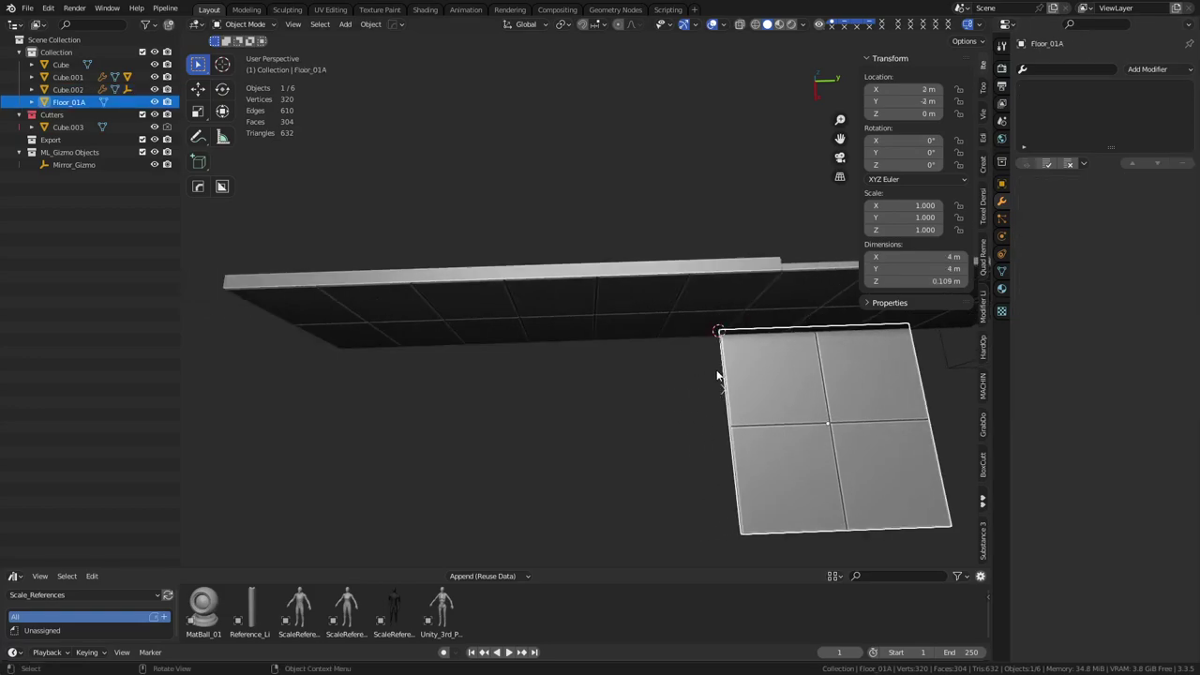
{"action": "left_click", "coordinate": [718, 376]}
{"action": "key", "text": "r"}
{"action": "key", "text": "z"}
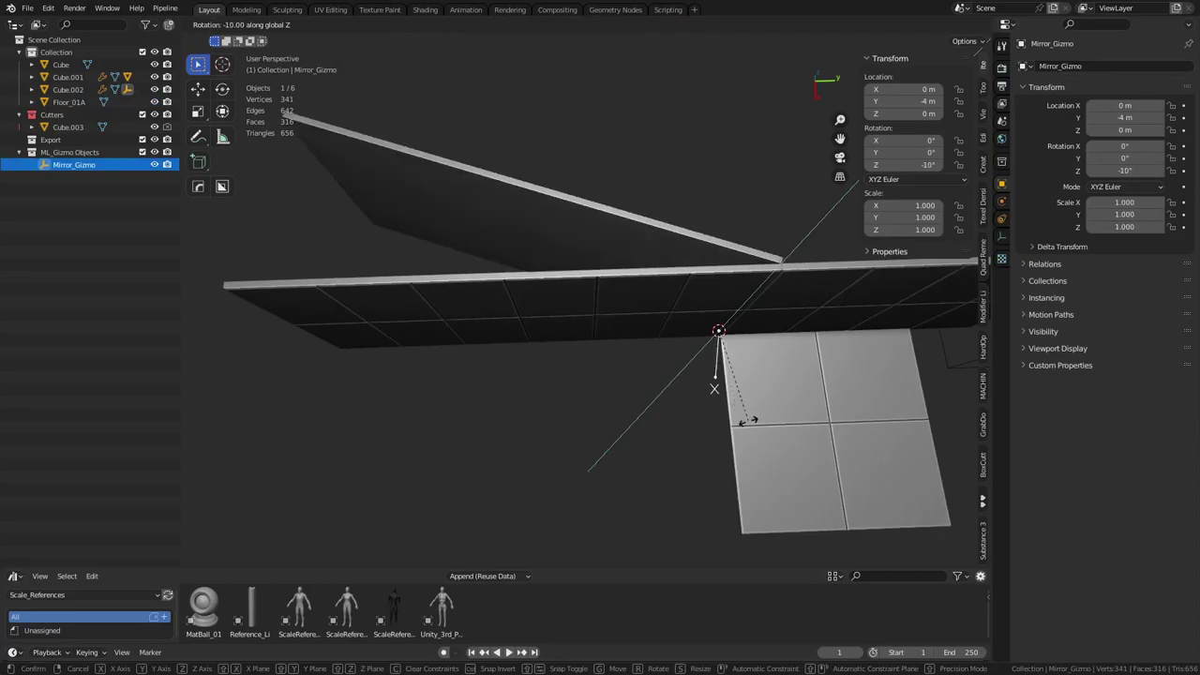
{"action": "key", "text": "Escape"}
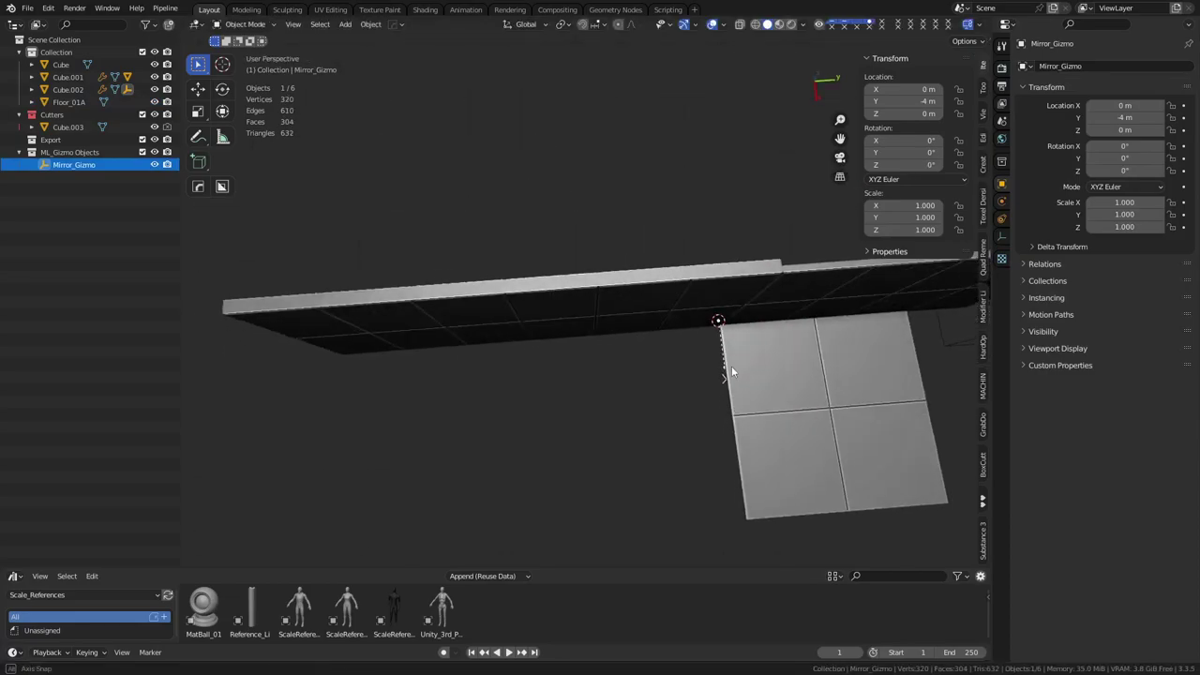
Step: Try an Array count of 3 on the negative-Y wall and return it to 2
{"action": "left_click", "coordinate": [673, 294]}
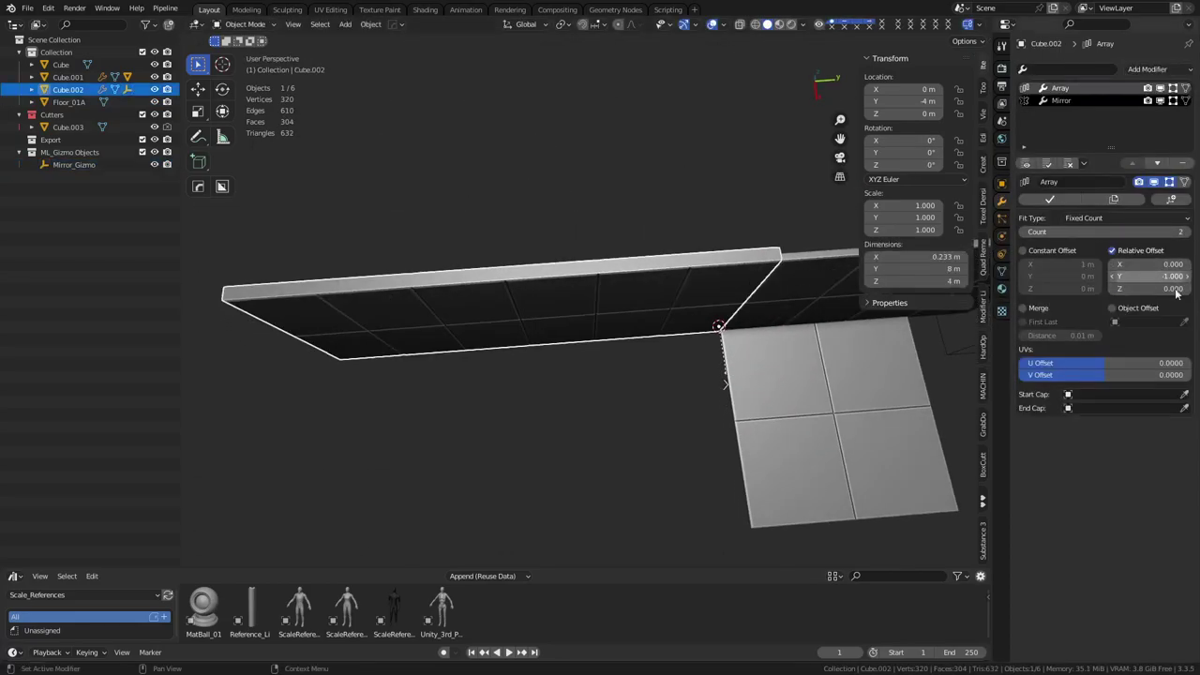
{"action": "left_click", "coordinate": [1186, 231]}
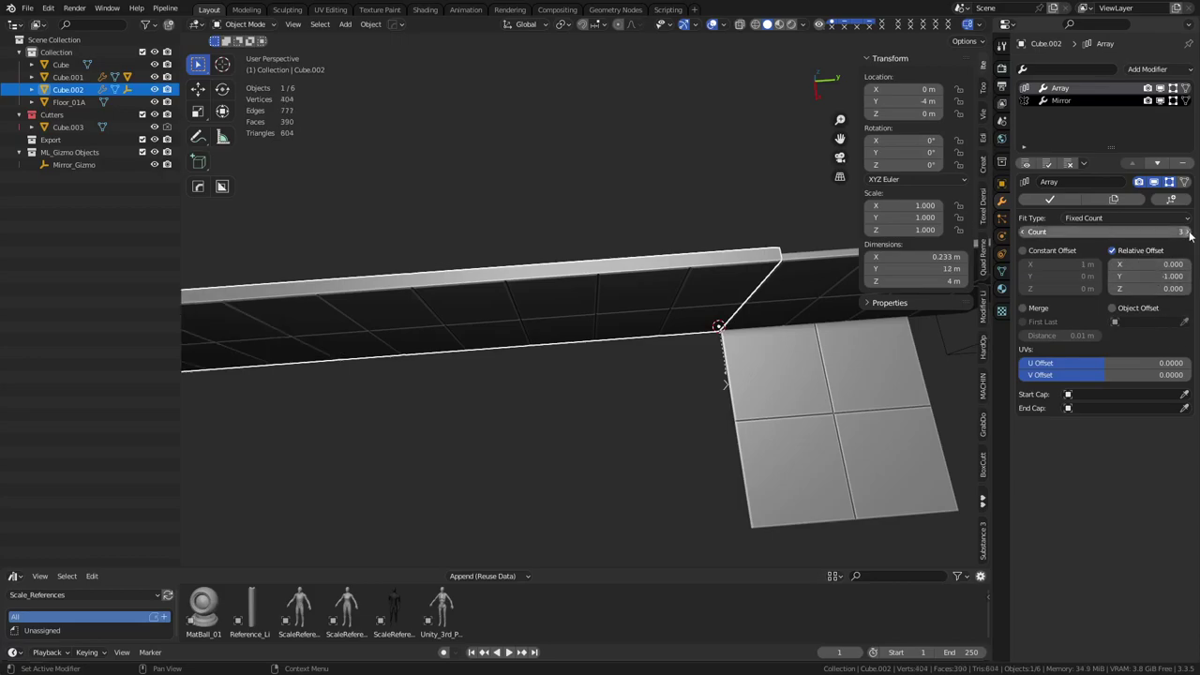
{"action": "left_click", "coordinate": [1023, 232]}
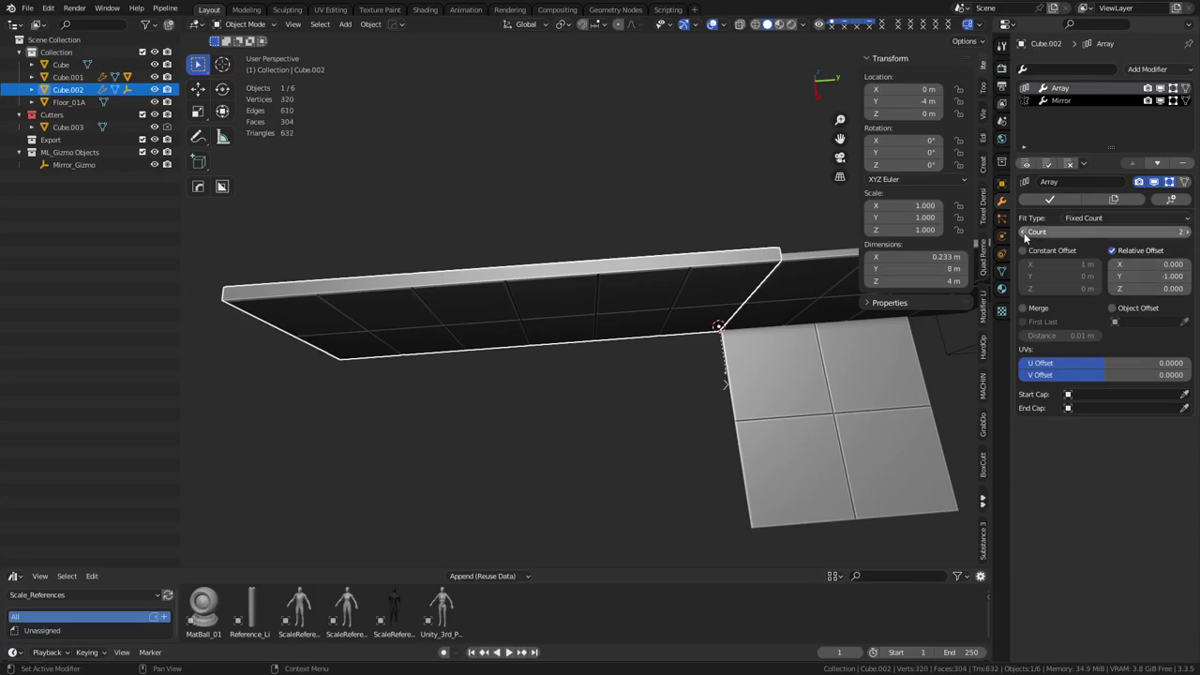
Step: Turn off the X axis in the negative-Y wall's Mirror modifier
{"action": "left_click", "coordinate": [1078, 100]}
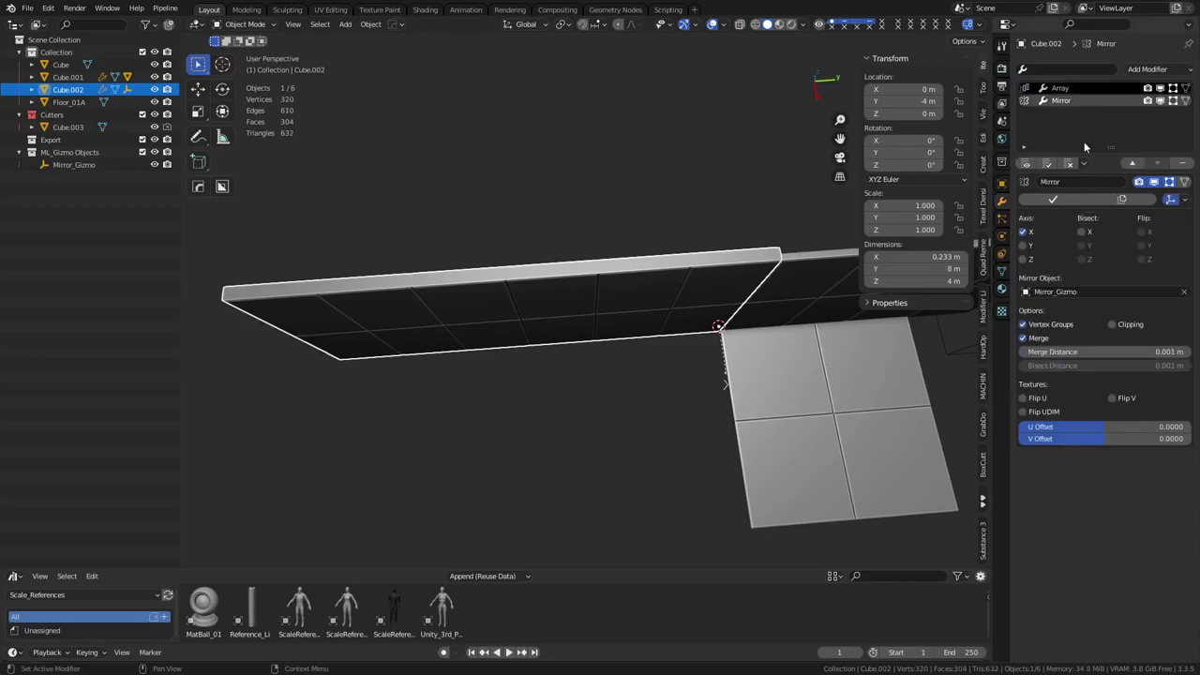
{"action": "left_click", "coordinate": [1023, 231]}
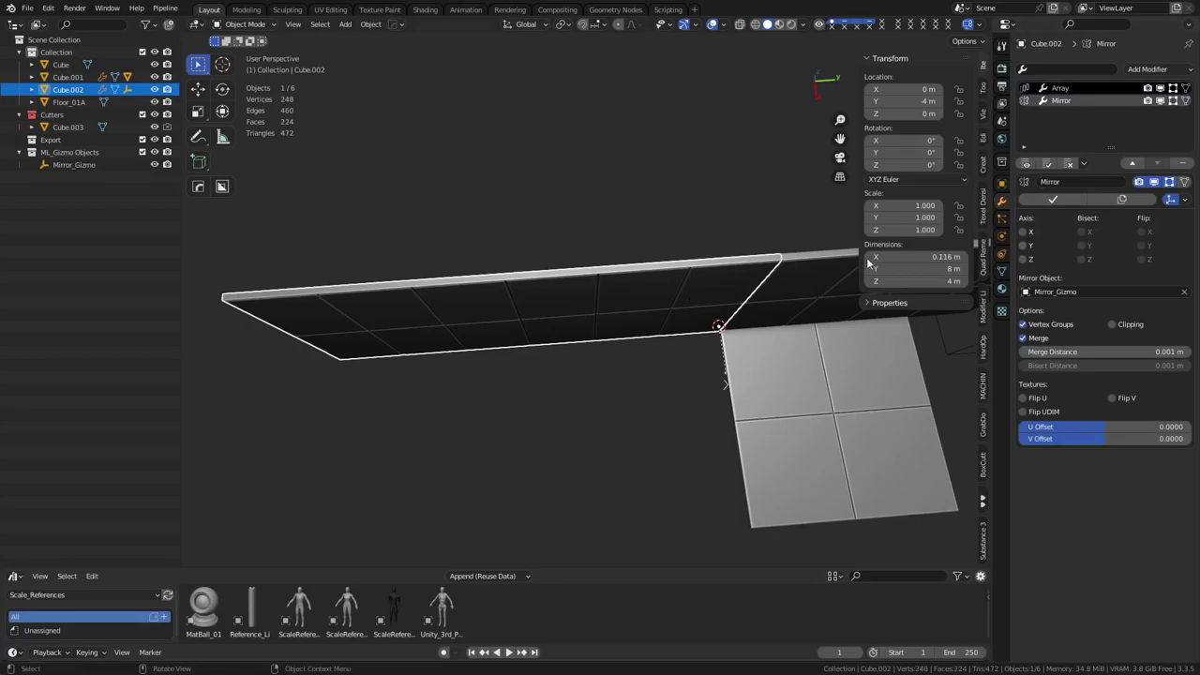
Step: Move the mirror gizmo 4 m along negative Y, to Y -8 m
{"action": "left_click", "coordinate": [721, 371]}
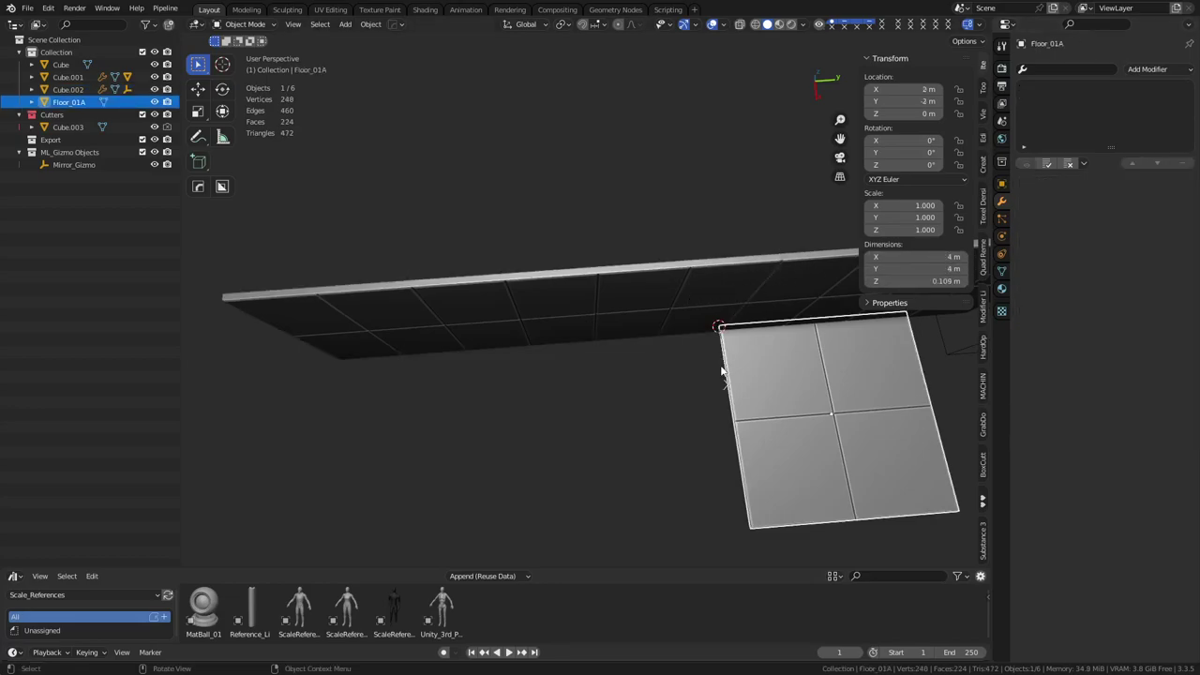
{"action": "left_click", "coordinate": [722, 379]}
{"action": "key", "text": "KP_7"}
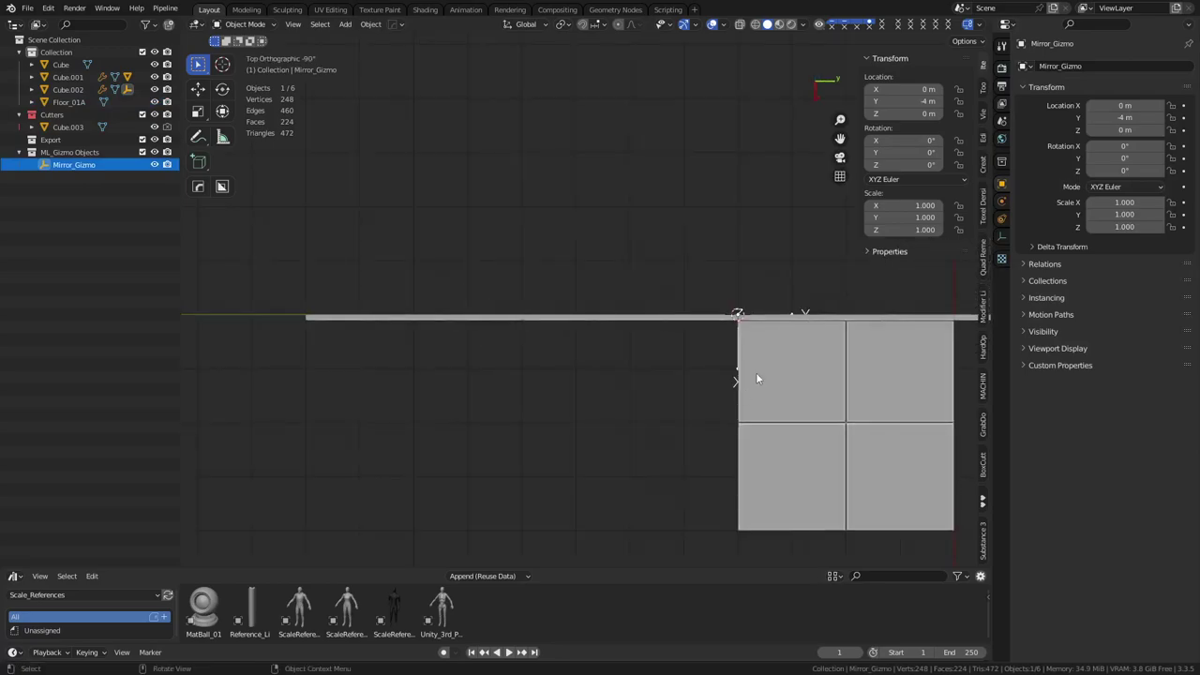
{"action": "key", "text": "g"}
{"action": "key", "text": "y"}
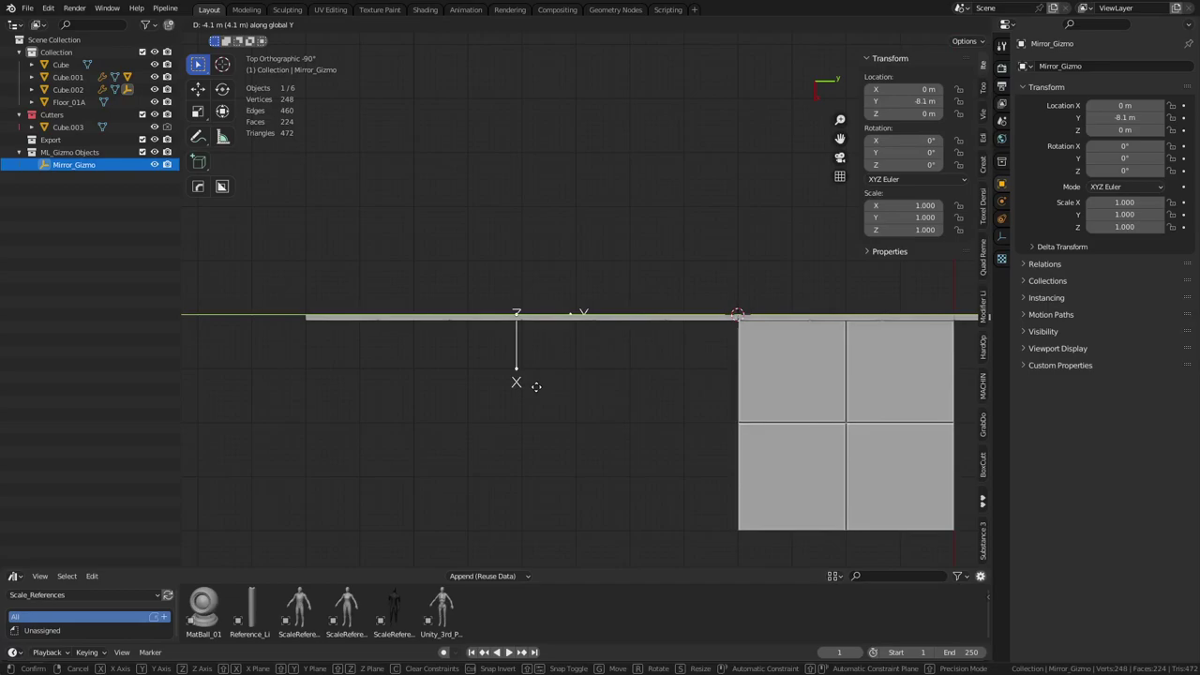
{"action": "left_click", "coordinate": [537, 385]}
Step: Rotate the mirror gizmo 45° about the view's Z axis in the top view
{"action": "middle_click_drag", "start_coordinate": [600, 367], "coordinate": [662, 358], "text": "shift"}
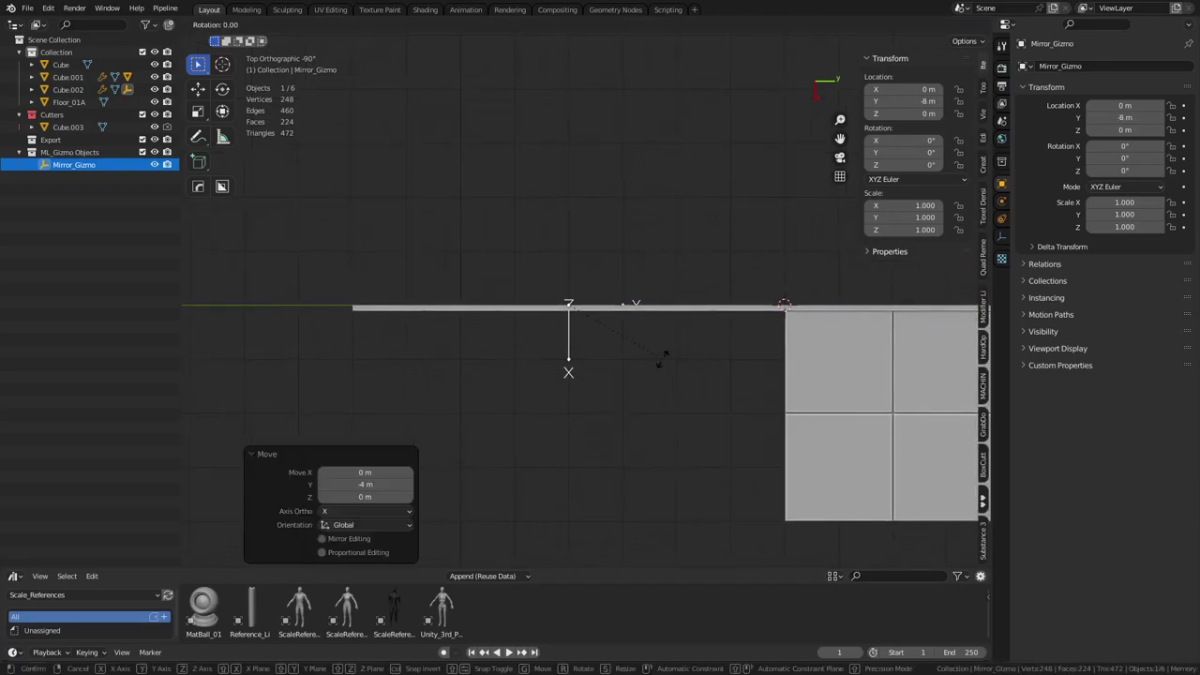
{"action": "key", "text": "r"}
{"action": "left_click", "coordinate": [614, 409]}
{"action": "left_click", "coordinate": [357, 498]}
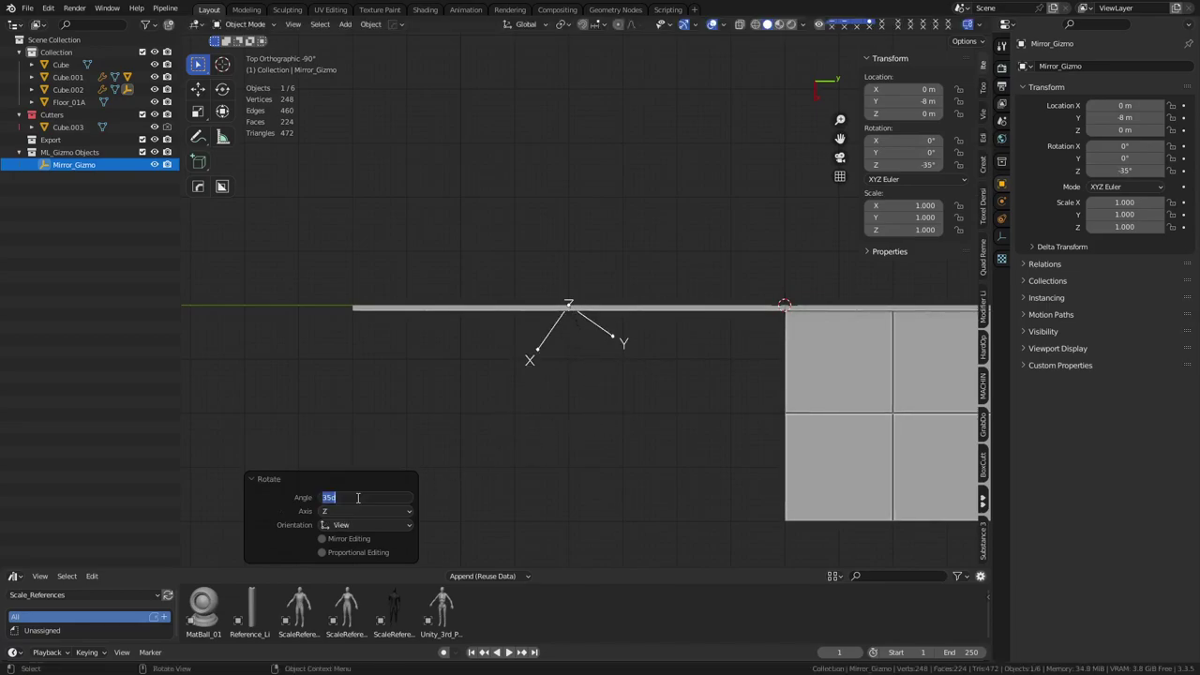
{"action": "type", "text": "45"}
{"action": "key", "text": "Return"}
Step: Turn on the Y axis and Y bisect in the negative-Y wall's Mirror modifier to form a corner
{"action": "left_click", "coordinate": [689, 323]}
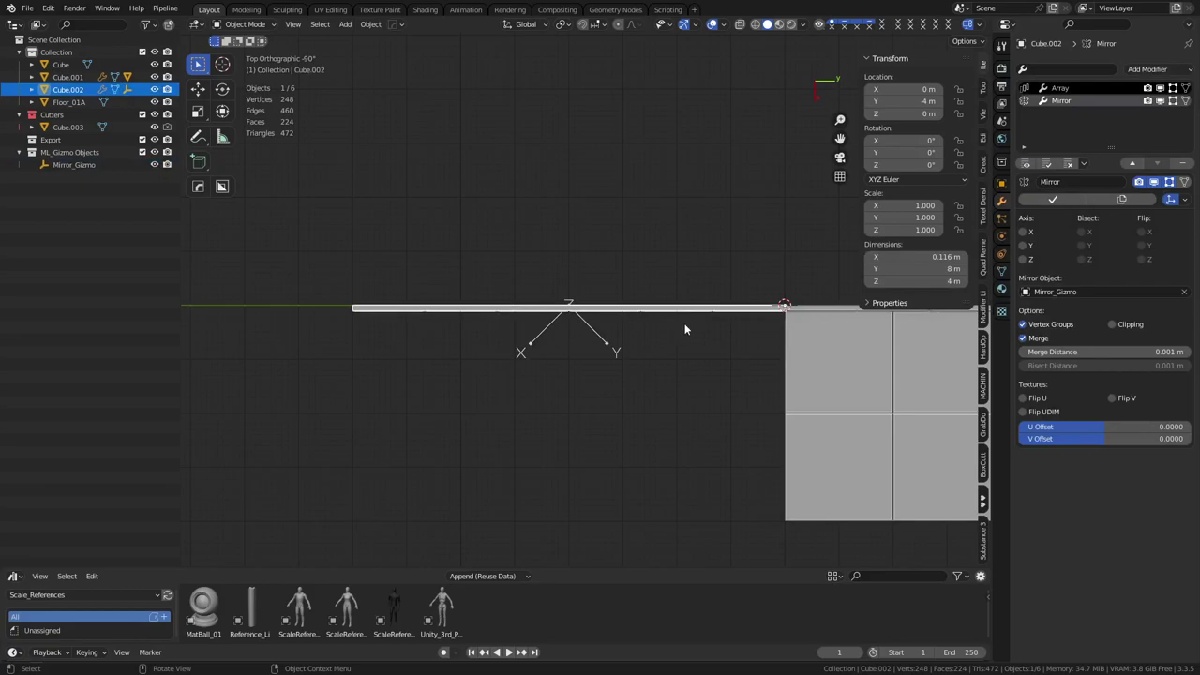
{"action": "middle_click_drag", "start_coordinate": [685, 326], "coordinate": [685, 328]}
{"action": "left_click", "coordinate": [1024, 245]}
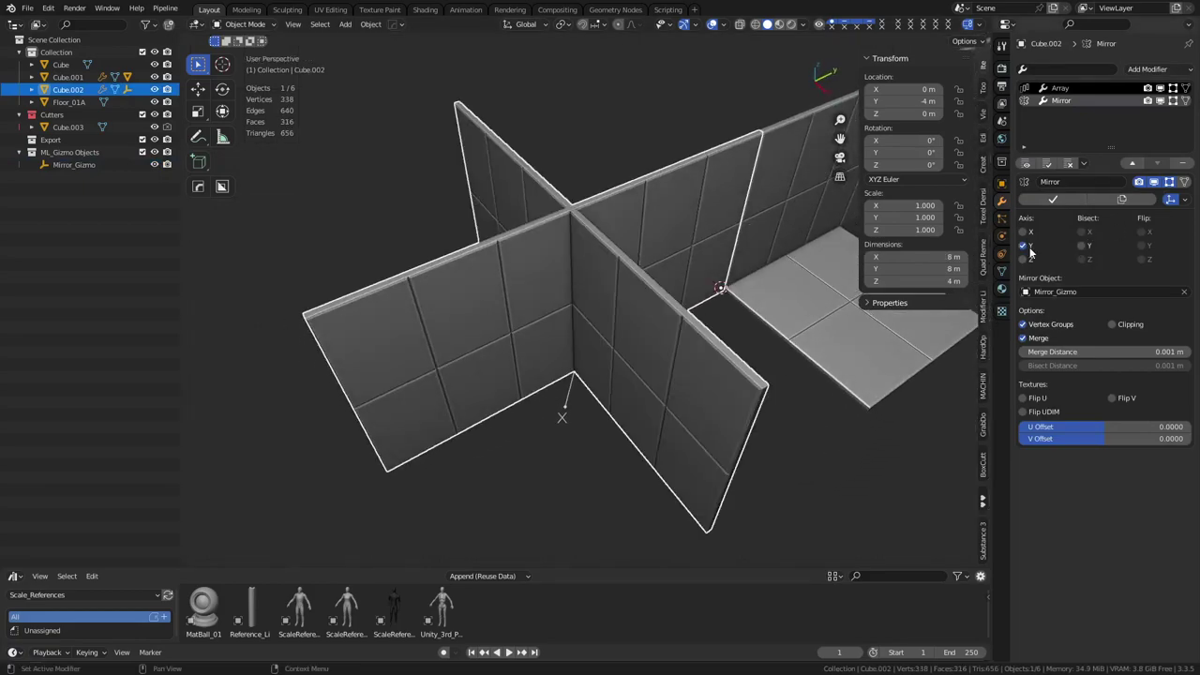
{"action": "left_click", "coordinate": [1082, 244]}
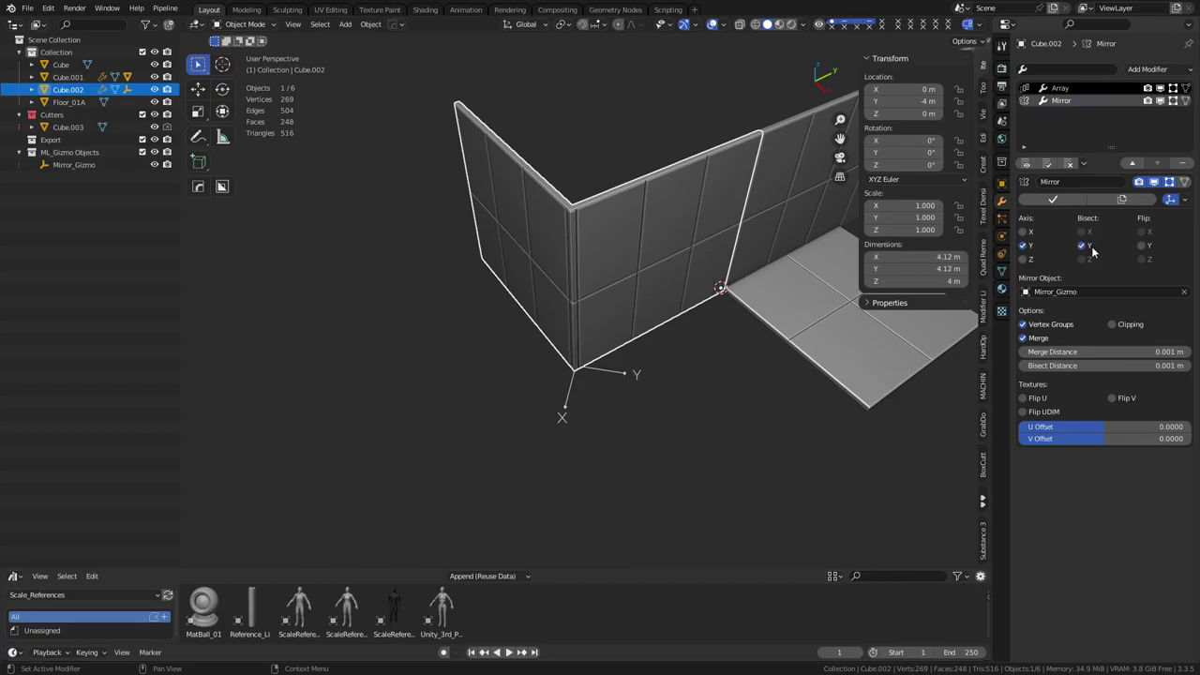
Step: Examine the mirrored wall corner from above and in perspective, checking how the two walls meet
{"action": "scroll", "coordinate": [624, 355], "scroll_direction": "up", "scroll_amount": 3}
{"action": "scroll", "coordinate": [614, 257], "scroll_direction": "up", "scroll_amount": 3}
{"action": "middle_click_drag", "start_coordinate": [541, 198], "coordinate": [619, 342], "text": "shift"}
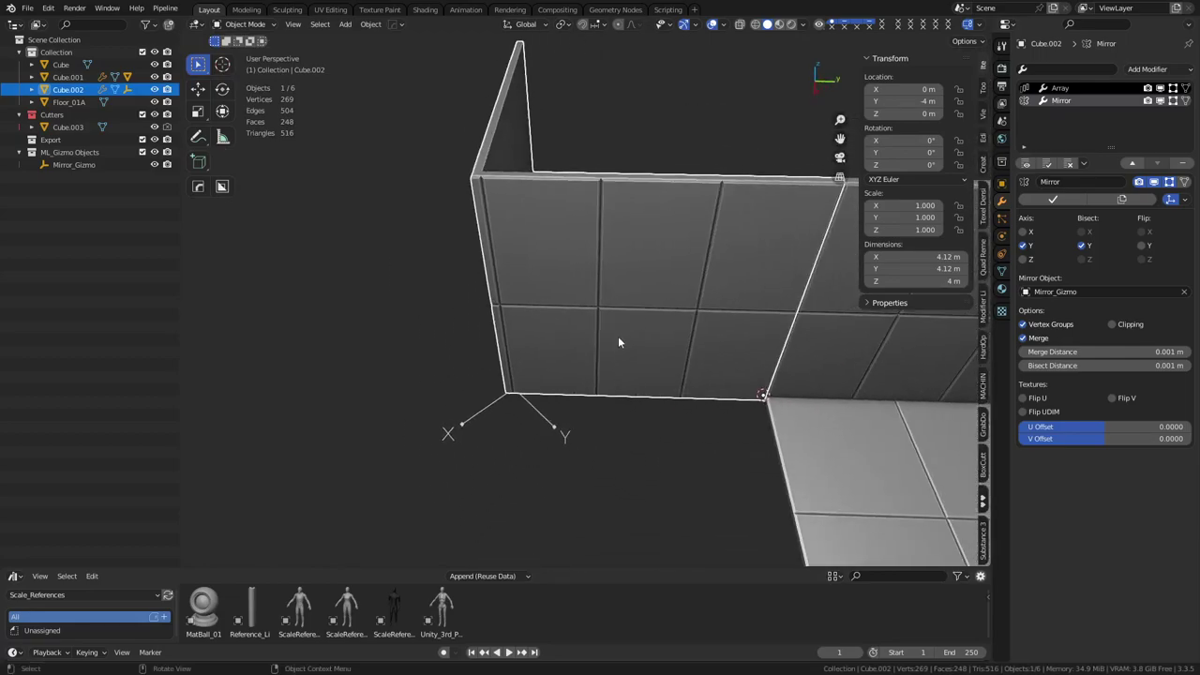
{"action": "key", "text": "Tab"}
{"action": "key", "text": "Tab"}
{"action": "left_click", "coordinate": [644, 404]}
{"action": "middle_click_drag", "start_coordinate": [645, 406], "coordinate": [648, 429], "text": "alt"}
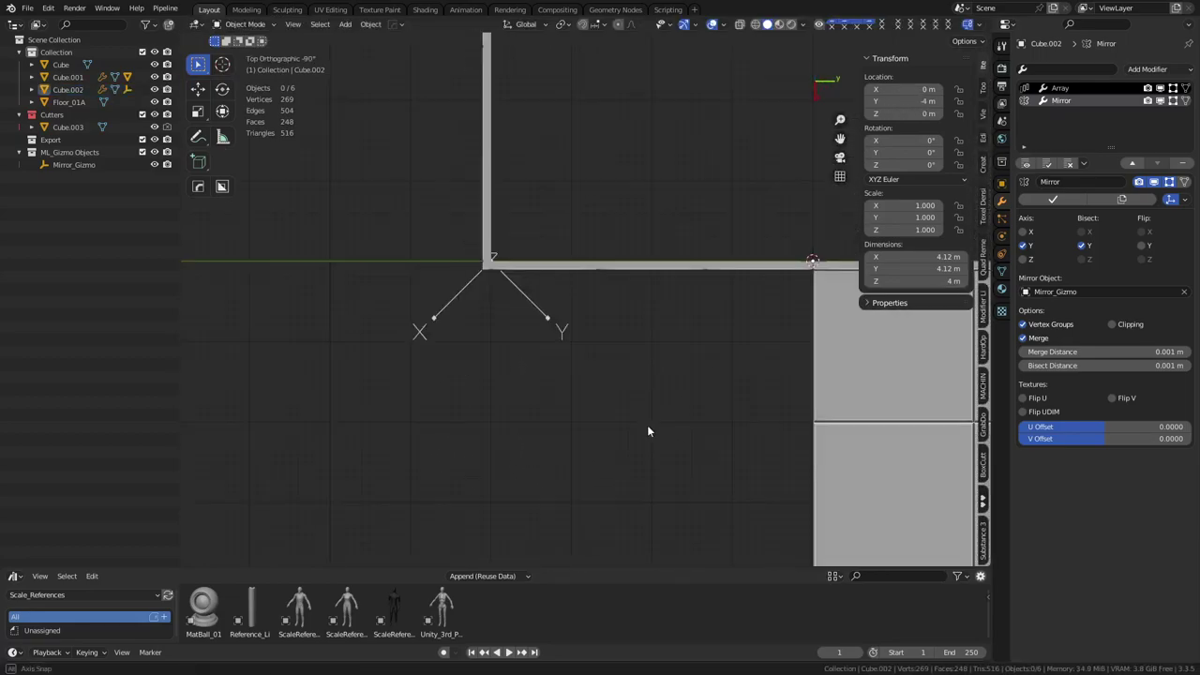
{"action": "middle_click_drag", "start_coordinate": [698, 373], "coordinate": [664, 313], "text": "shift"}
{"action": "scroll", "coordinate": [600, 379], "scroll_direction": "down", "scroll_amount": 2}
{"action": "left_click", "coordinate": [669, 275]}
{"action": "left_click", "coordinate": [544, 302]}
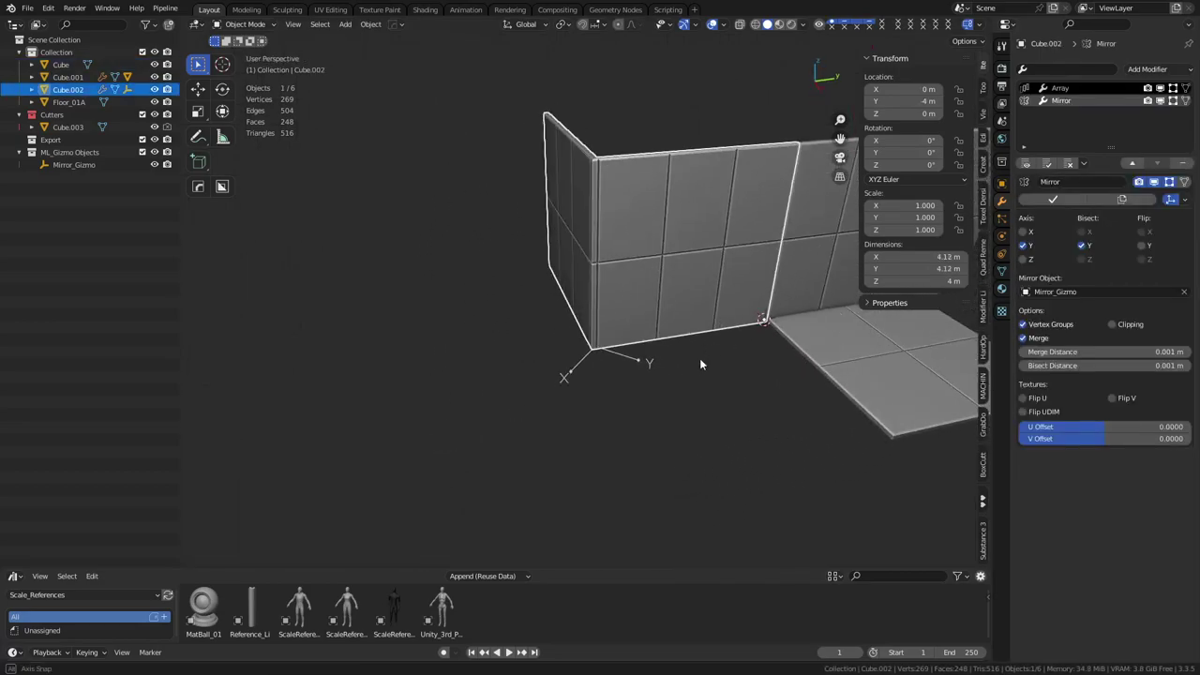
{"action": "mouse_move", "coordinate": [701, 361]}
{"action": "middle_mouse_down"}
{"action": "mouse_move", "coordinate": [728, 372]}
{"action": "mouse_move", "coordinate": [703, 374]}
{"action": "middle_mouse_up"}
Step: Make a linked duplicate of the original 4 m wall and move it 10 m along negative Y
{"action": "left_click", "coordinate": [813, 276]}
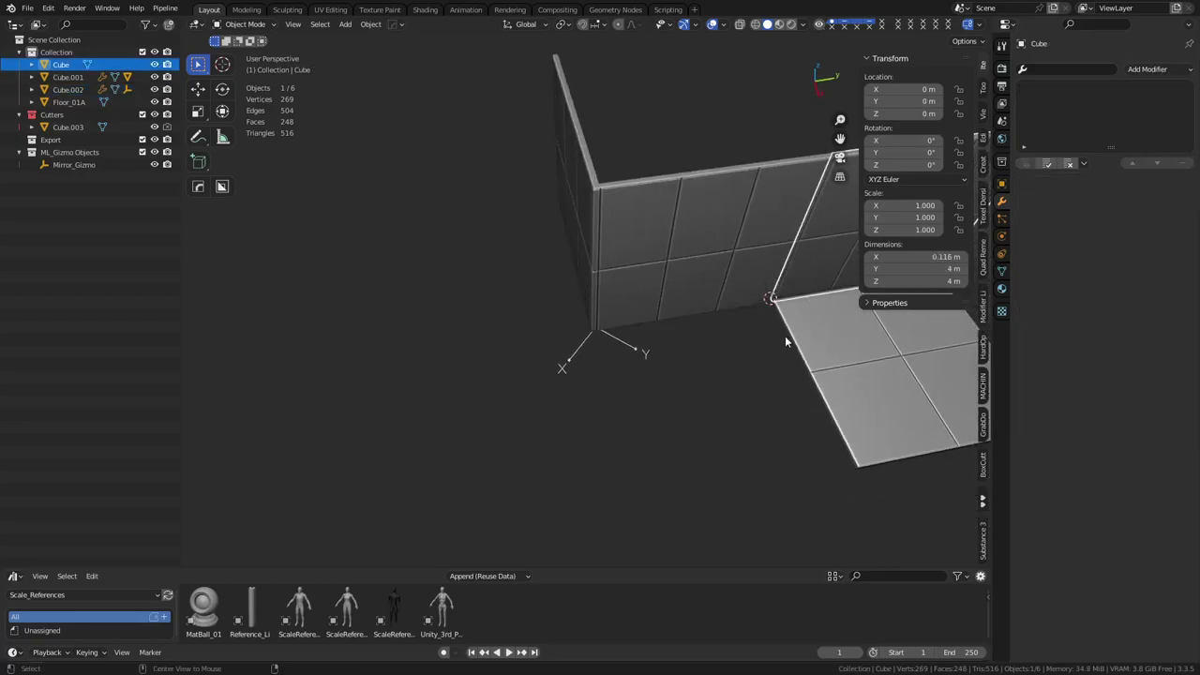
{"action": "key", "text": "shift+d"}
{"action": "key", "text": "y"}
{"action": "key", "text": "Return"}
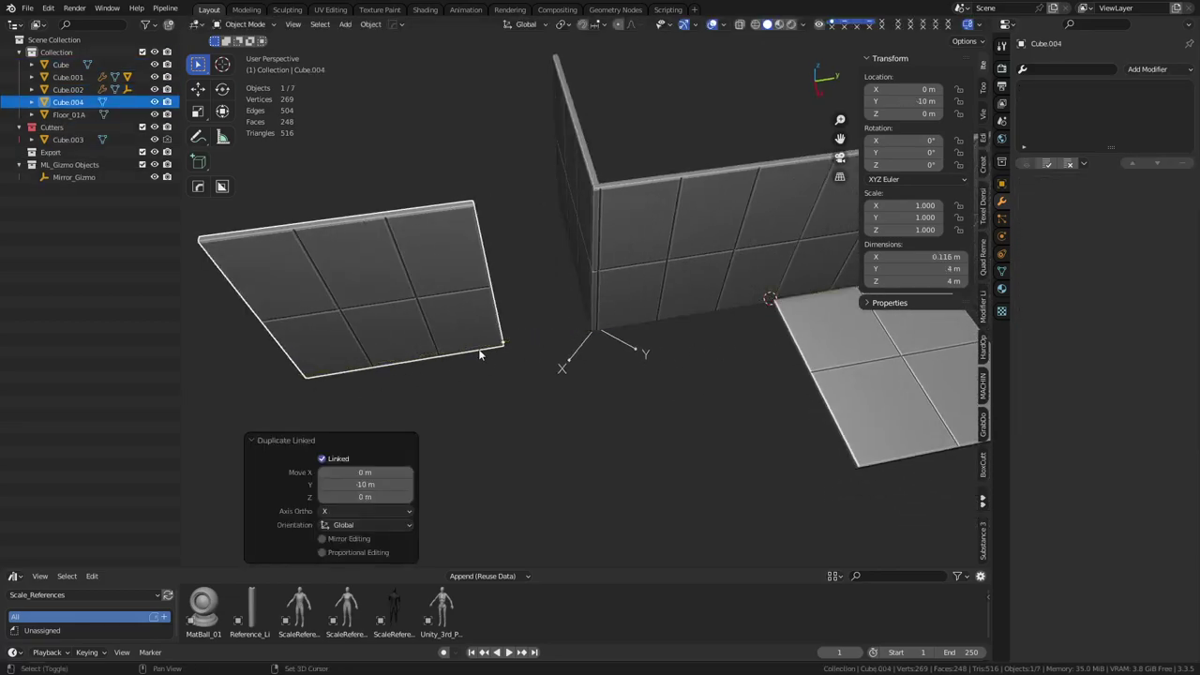
Step: Add a Mirror modifier with its own mirror gizmo to the duplicated wall
{"action": "middle_click_drag", "start_coordinate": [482, 350], "coordinate": [610, 383]}
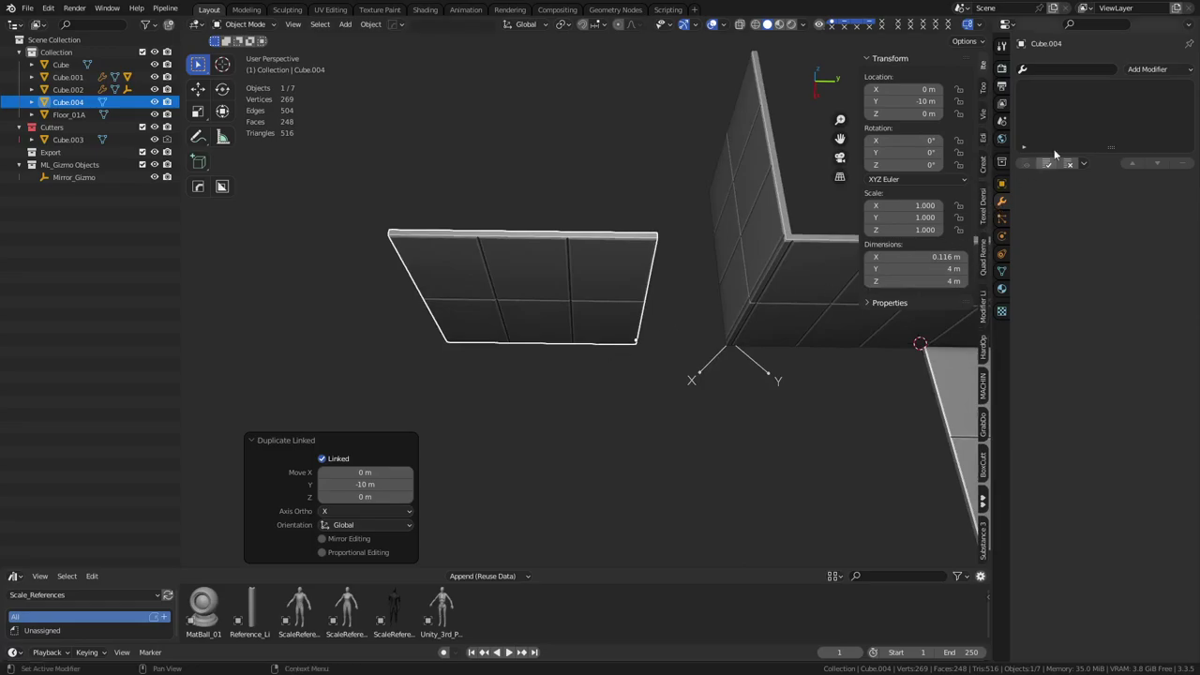
{"action": "left_click", "coordinate": [1149, 69]}
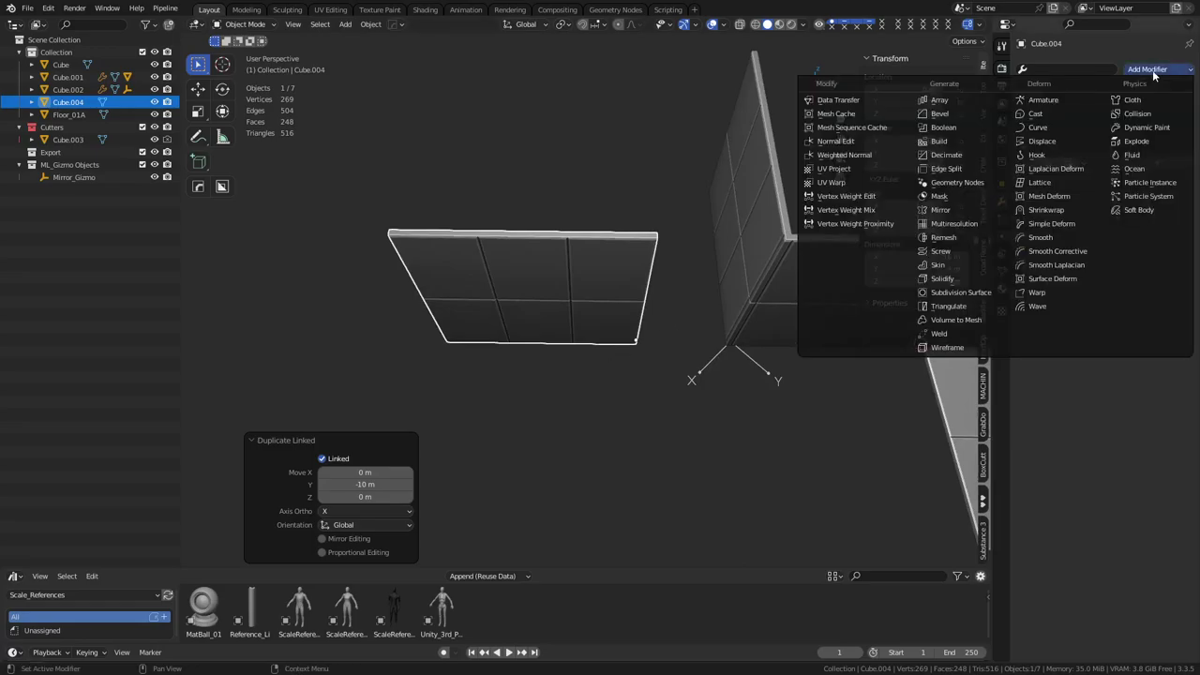
{"action": "left_click", "coordinate": [975, 211]}
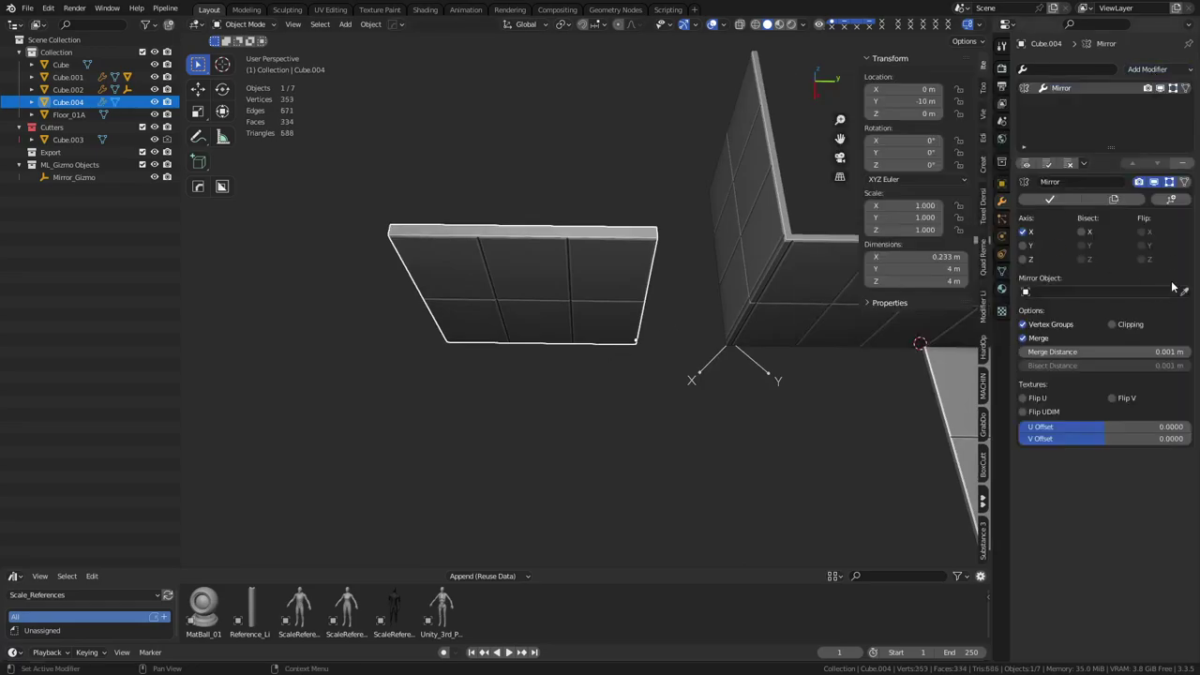
{"action": "left_click", "coordinate": [1171, 199]}
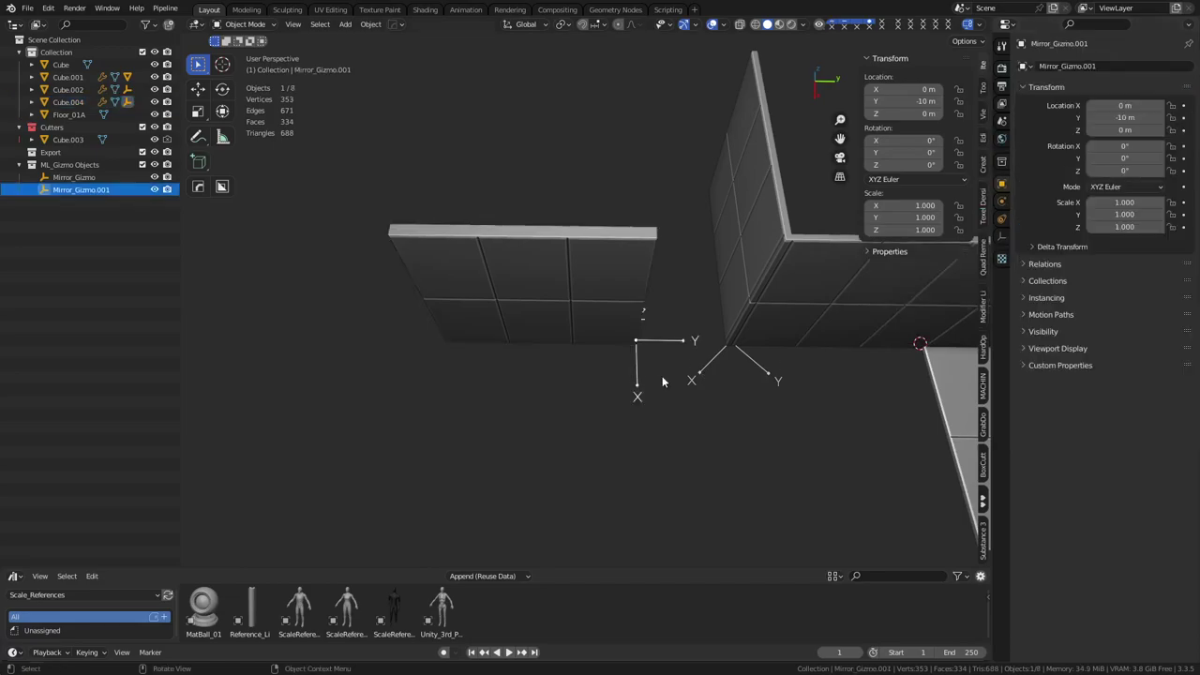
Step: Move the new mirror gizmo 2 m along negative Y and rotate it -45° about global Z
{"action": "key", "text": "x"}
{"action": "key", "text": "y"}
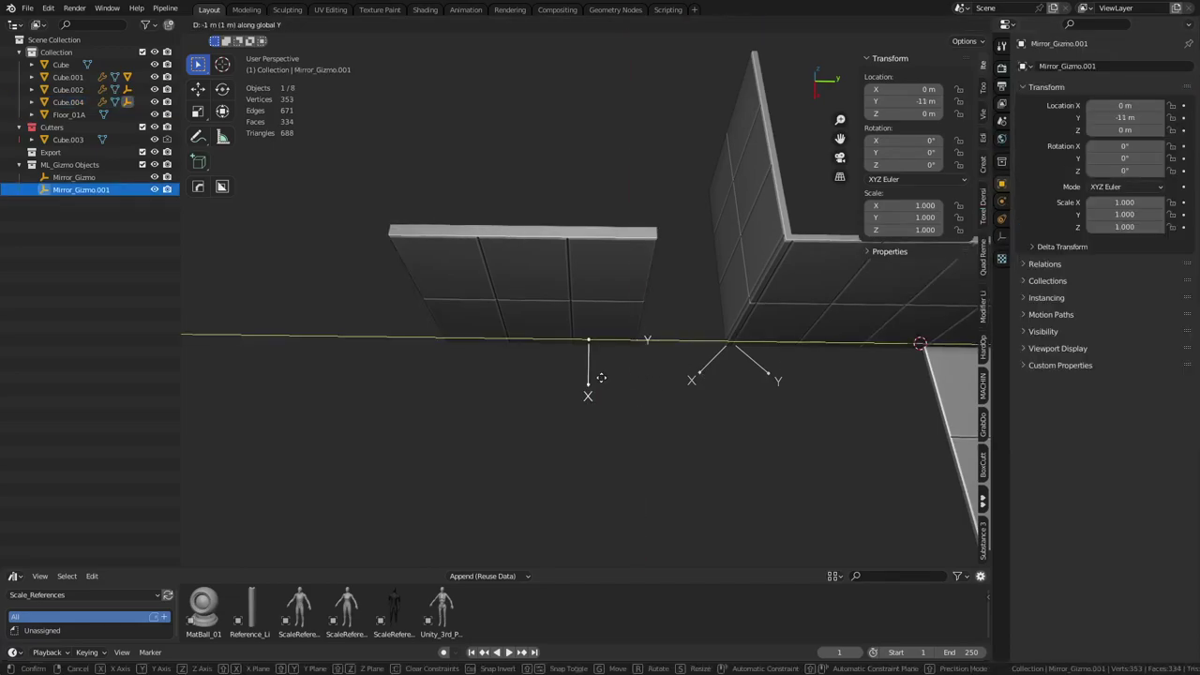
{"action": "left_click", "coordinate": [579, 379]}
{"action": "key", "text": "r"}
{"action": "key", "text": "z"}
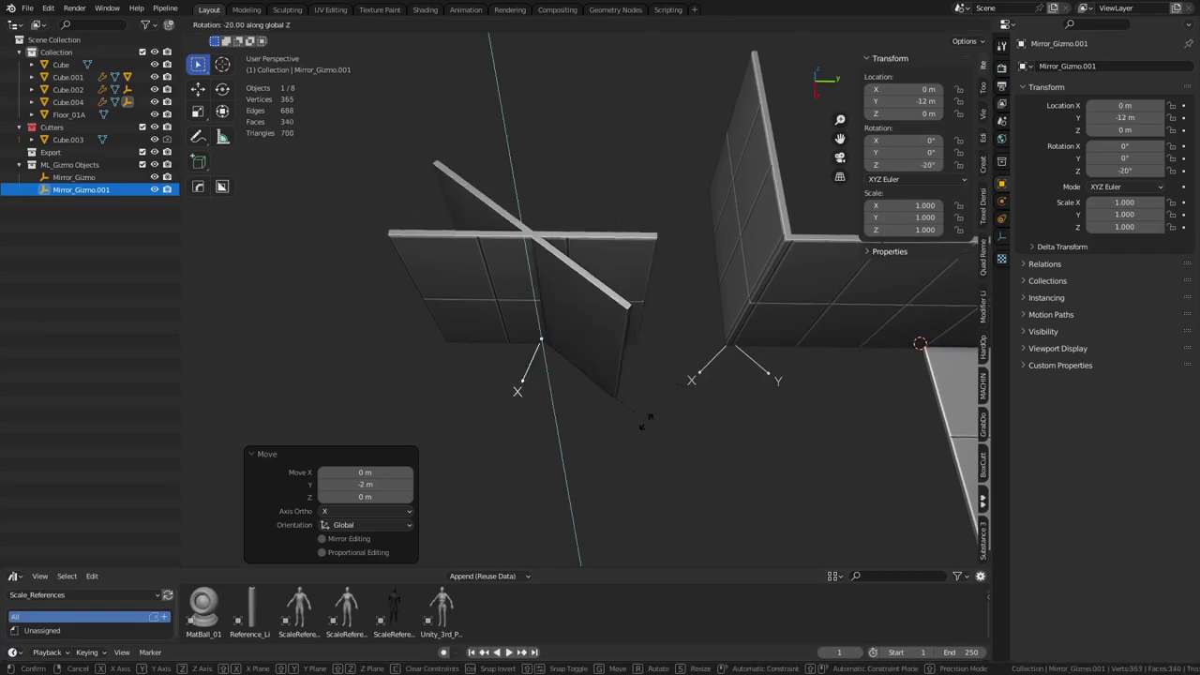
{"action": "left_click", "coordinate": [589, 428]}
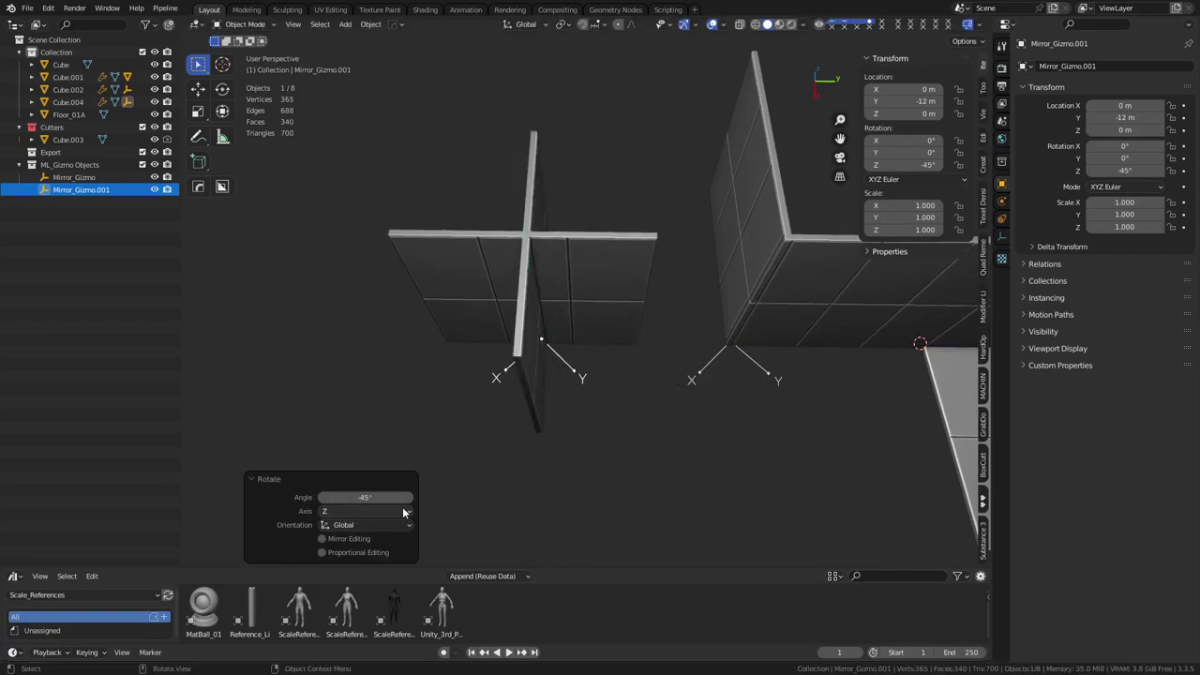
Step: Set the duplicated wall's Mirror modifier to the Y axis only with Y bisect on, trying Y flip and leaving it off
{"action": "left_click", "coordinate": [611, 301]}
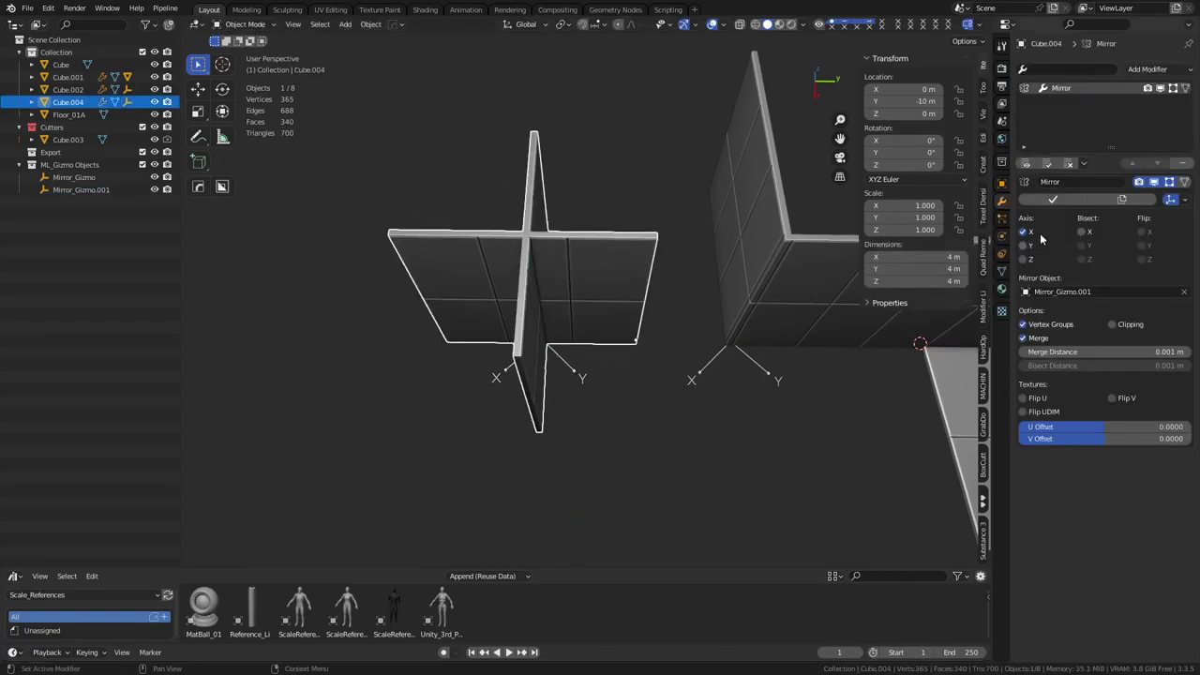
{"action": "left_click", "coordinate": [1022, 232]}
{"action": "left_click", "coordinate": [1023, 244]}
{"action": "left_click", "coordinate": [1088, 244]}
{"action": "left_click", "coordinate": [1142, 245]}
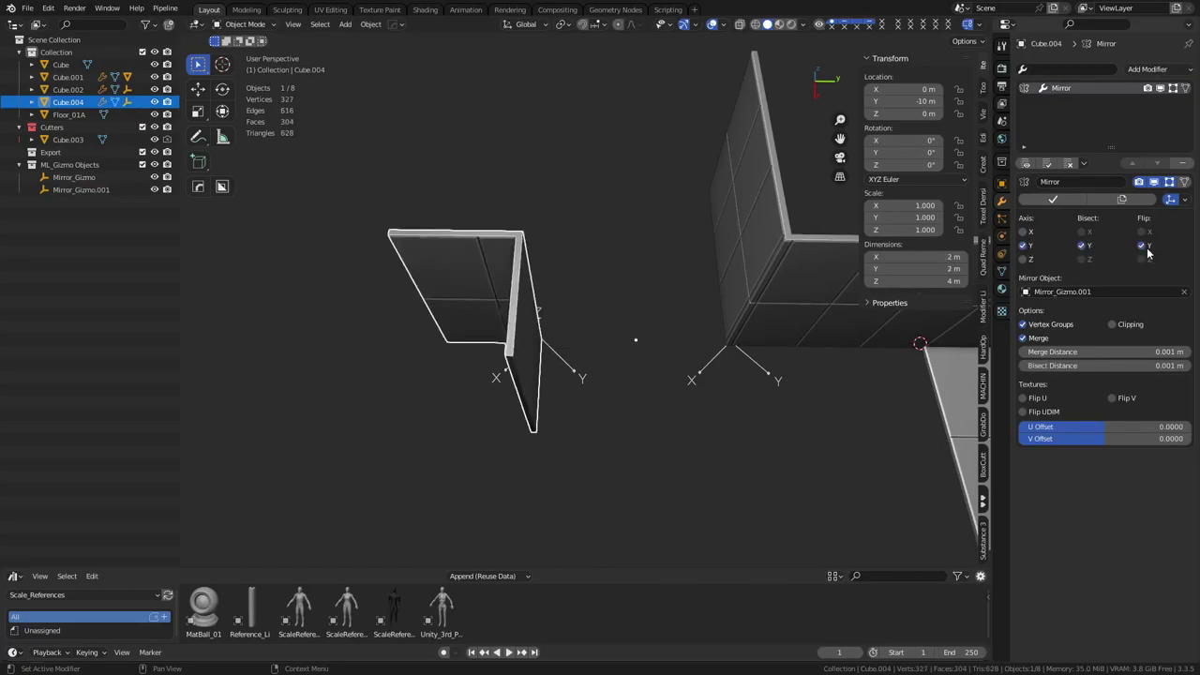
{"action": "left_click", "coordinate": [1147, 250]}
Step: Examine the small corner piece alongside the larger corner, the walls and the floor tile
{"action": "left_click", "coordinate": [599, 427]}
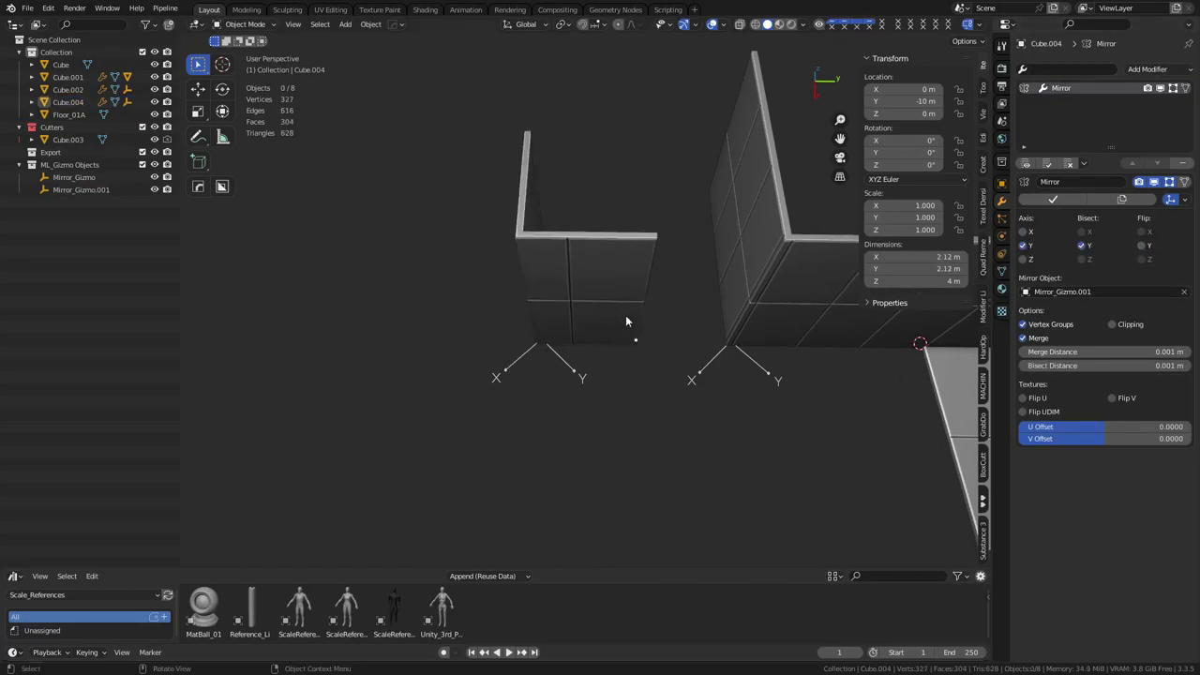
{"action": "middle_click_drag", "start_coordinate": [626, 321], "coordinate": [749, 288]}
{"action": "left_click", "coordinate": [622, 283]}
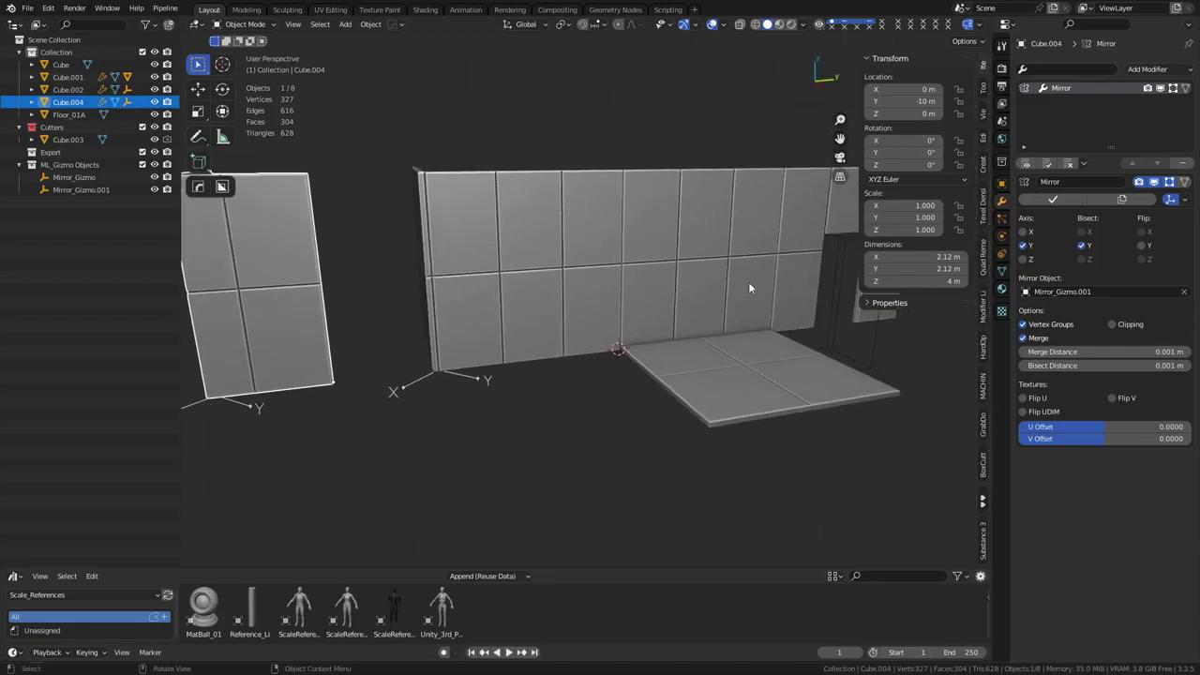
{"action": "left_click", "coordinate": [718, 275]}
{"action": "key", "text": "ctrl+Tab"}
{"action": "left_click", "coordinate": [716, 354]}
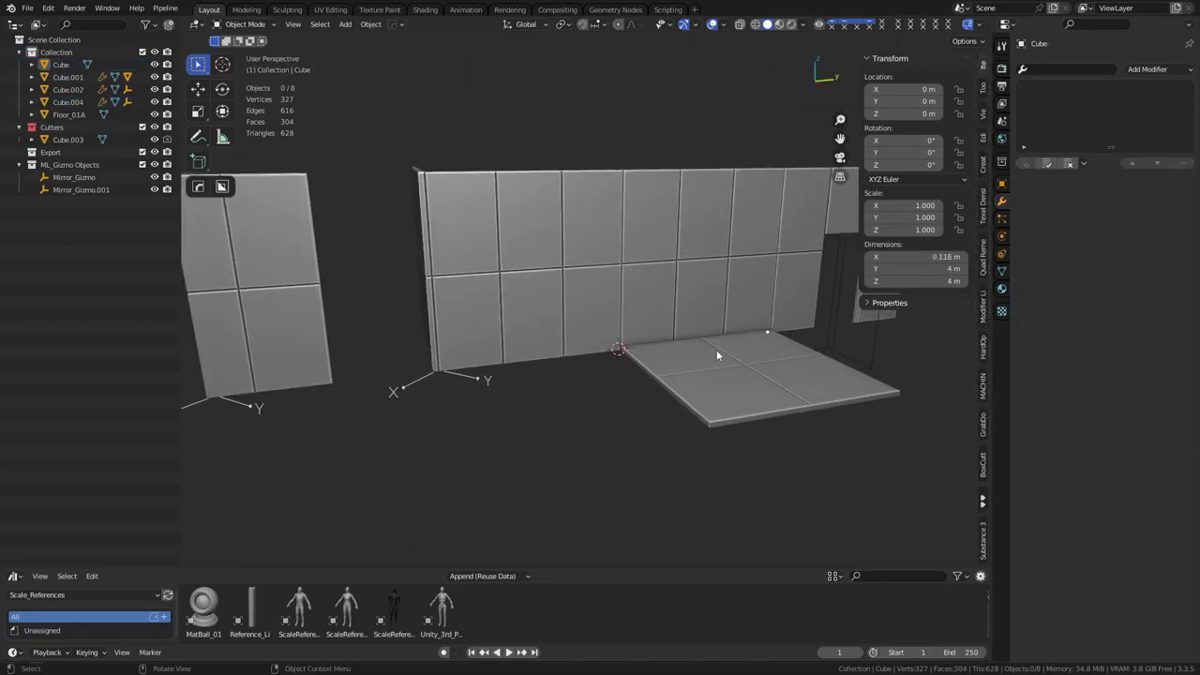
{"action": "middle_click_drag", "start_coordinate": [716, 354], "coordinate": [658, 360]}
{"action": "left_click", "coordinate": [656, 360]}
{"action": "middle_click_drag", "start_coordinate": [563, 354], "coordinate": [693, 355]}
Step: Add a 2 m cube at the 3D cursor, at the floor tile's corner
{"action": "key", "text": "shift+a"}
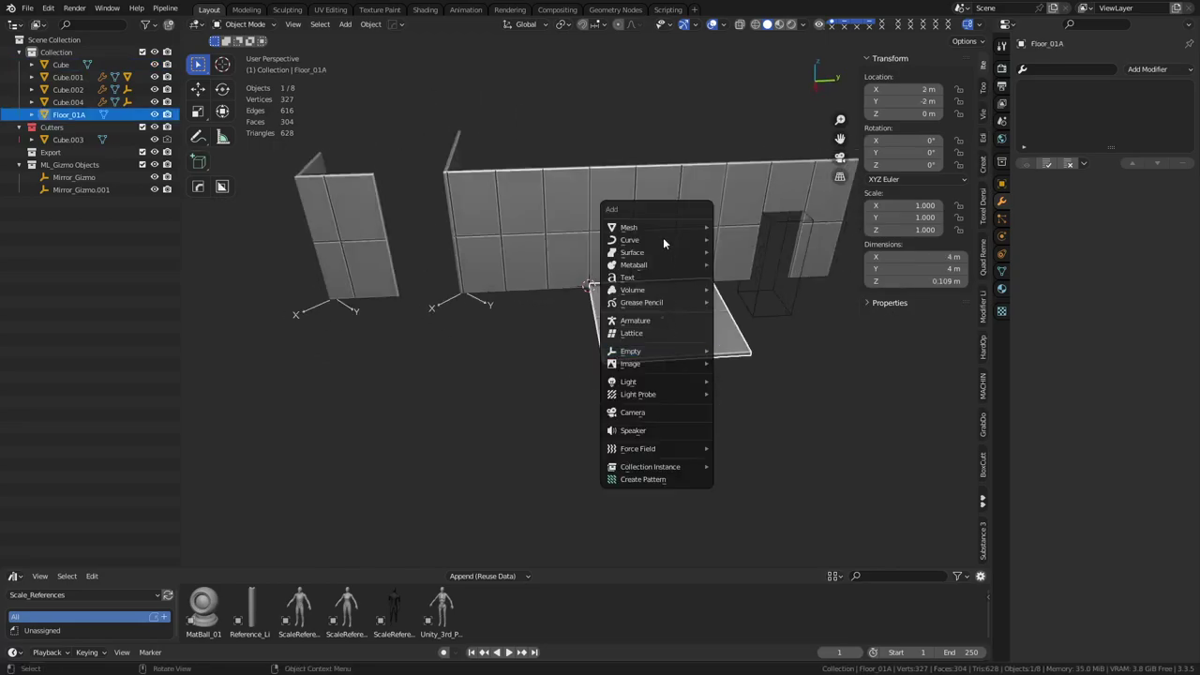
{"action": "mouse_move", "coordinate": [661, 227]}
{"action": "left_click", "coordinate": [749, 255]}
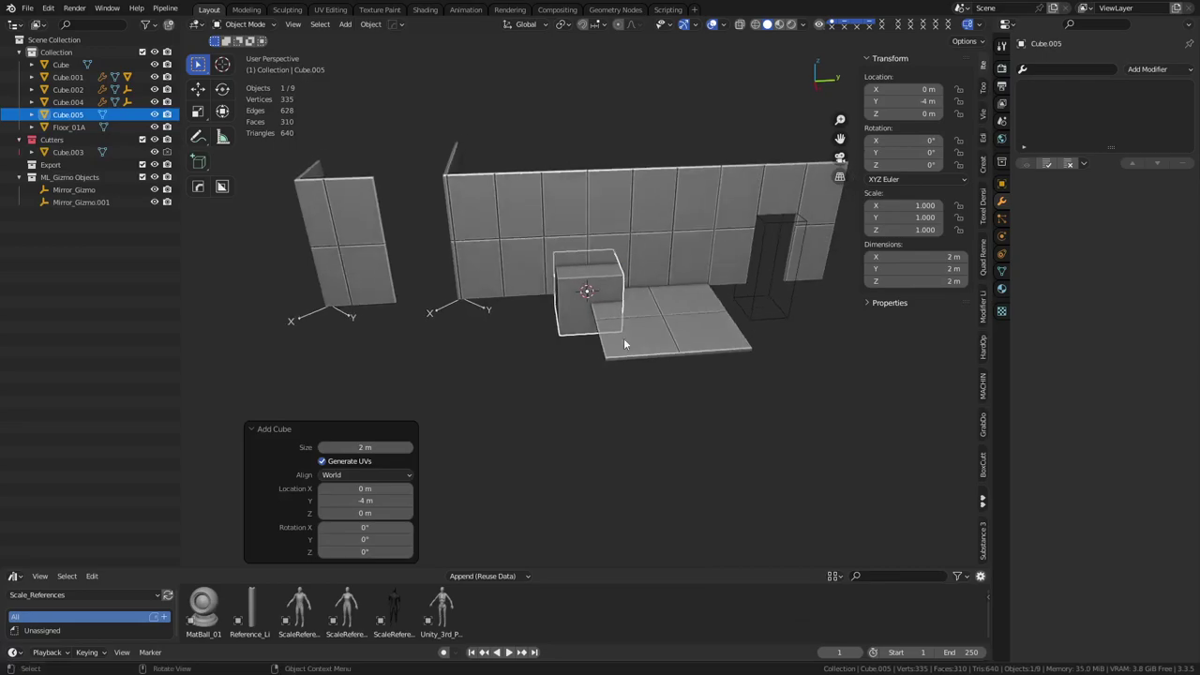
Step: Raise the new cube's bottom face 1 m along Z to ground level, working in the right view with X-ray
{"action": "key", "text": "Tab"}
{"action": "key", "text": "KP_3"}
{"action": "key", "text": "alt+z"}
{"action": "left_click", "coordinate": [590, 371]}
{"action": "key", "text": "g"}
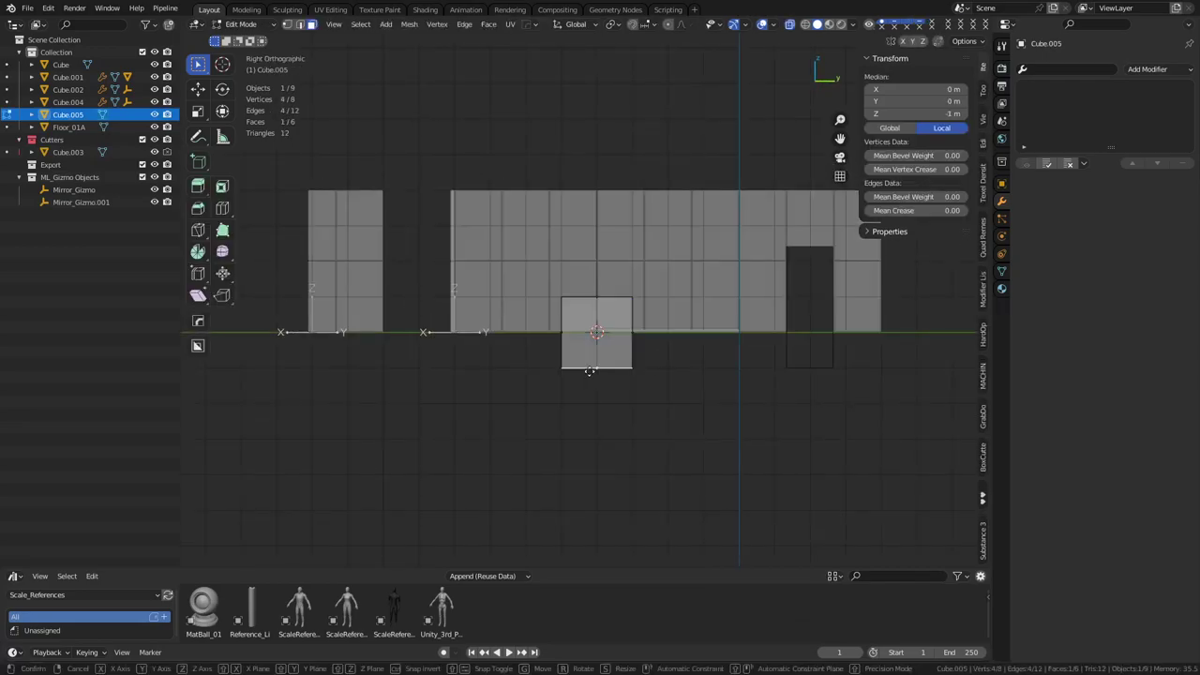
{"action": "key", "text": "z"}
{"action": "left_click", "coordinate": [594, 340]}
Step: Try moving the block's top face along global Z
{"action": "left_click", "coordinate": [596, 297]}
{"action": "key", "text": "g"}
{"action": "key", "text": "z"}
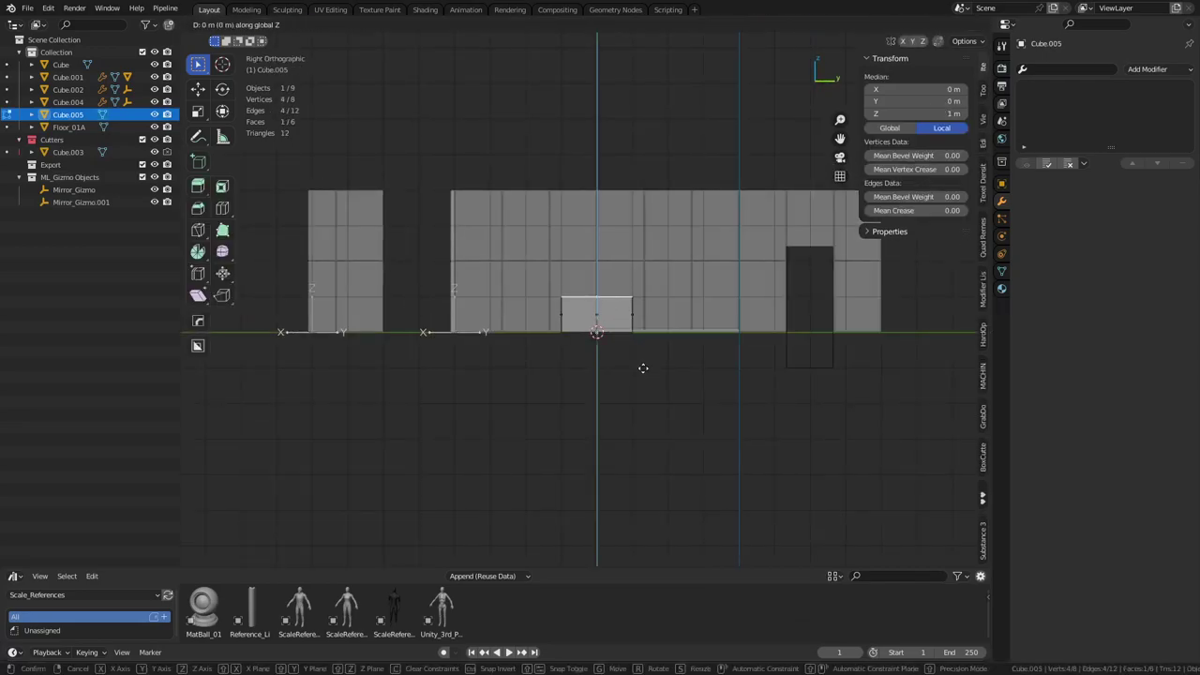
{"action": "mouse_move", "coordinate": [638, 405]}
{"action": "left_click", "coordinate": [643, 362]}
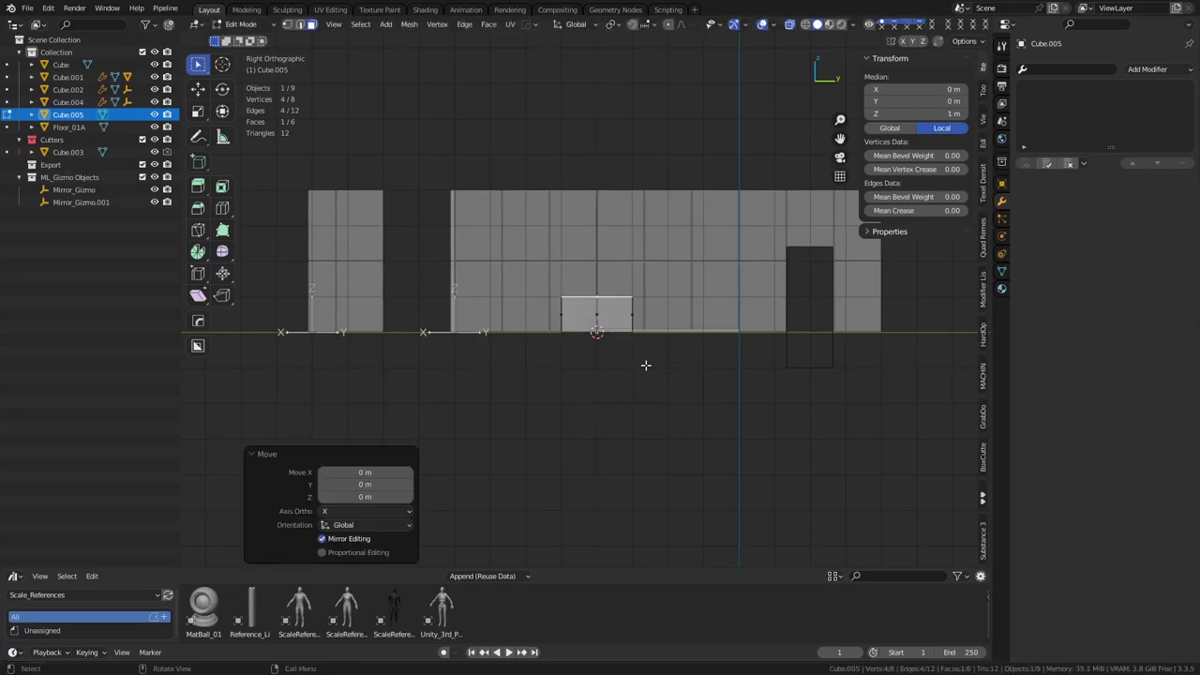
Step: Move the whole block down 1 m along Z so its top sits at ground level
{"action": "scroll", "coordinate": [643, 362], "scroll_direction": "up", "scroll_amount": 5}
{"action": "key", "text": "g"}
{"action": "key", "text": "z"}
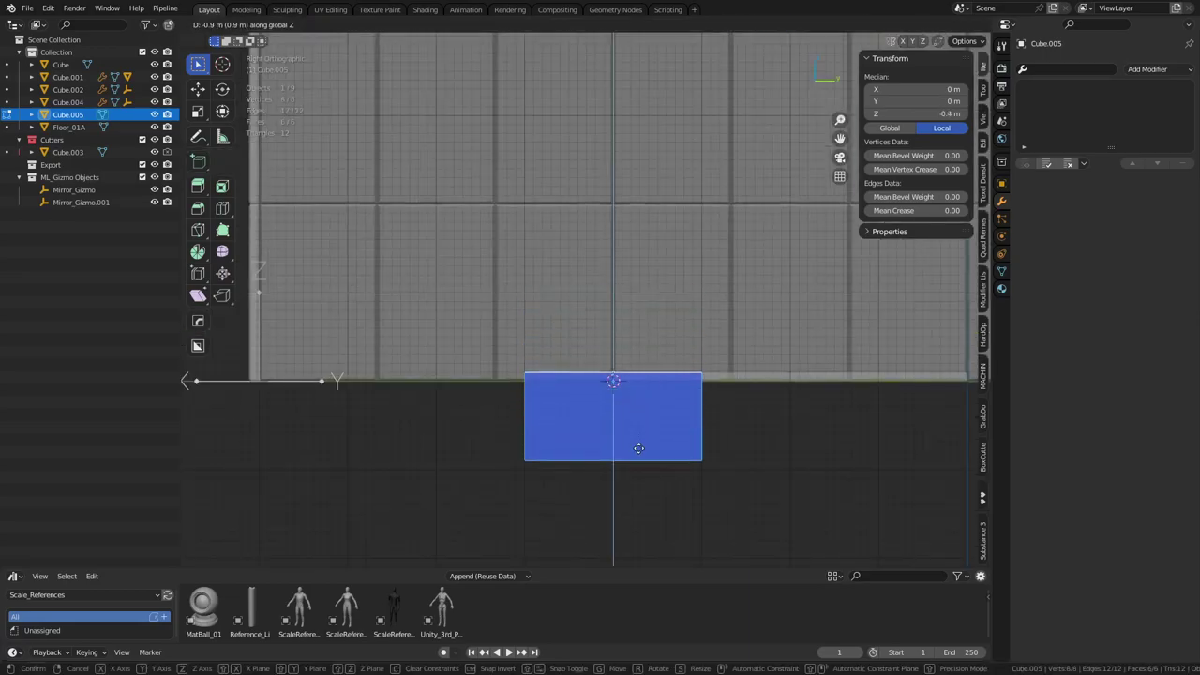
{"action": "left_click", "coordinate": [638, 454]}
Step: Raise the block's bottom face 0.6 m along Z, leaving the block 0.4 m thick
{"action": "middle_click_drag", "start_coordinate": [659, 421], "coordinate": [656, 388], "text": "shift"}
{"action": "left_click", "coordinate": [623, 428]}
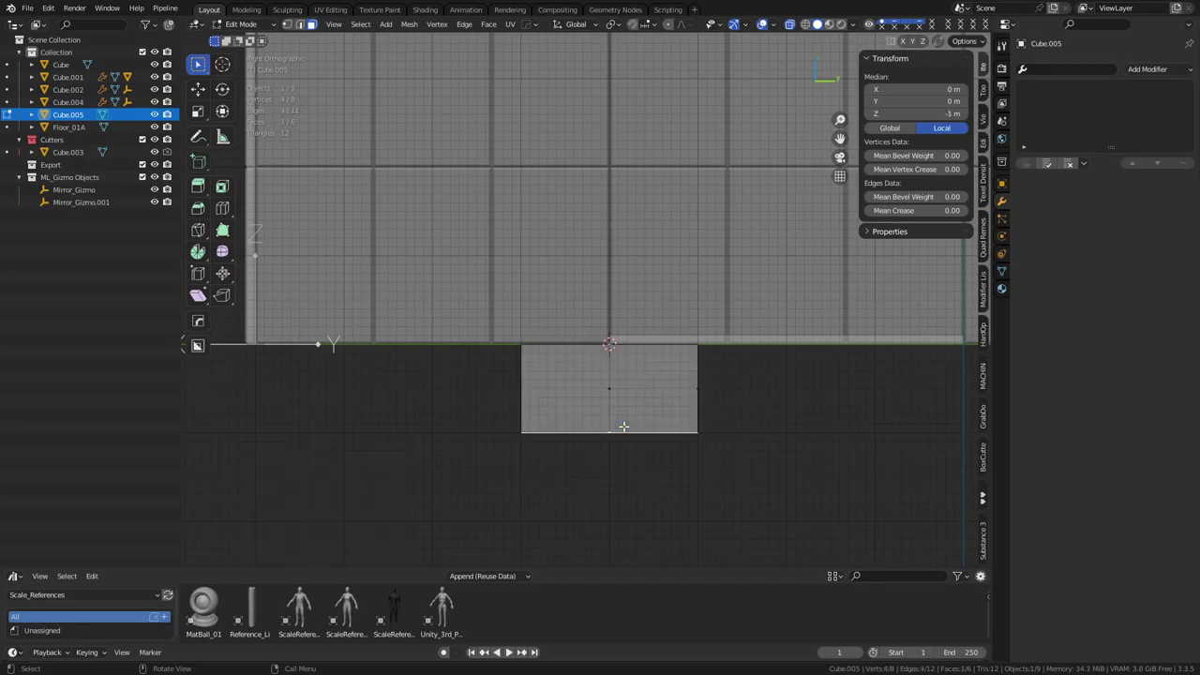
{"action": "key", "text": "g"}
{"action": "key", "text": "z"}
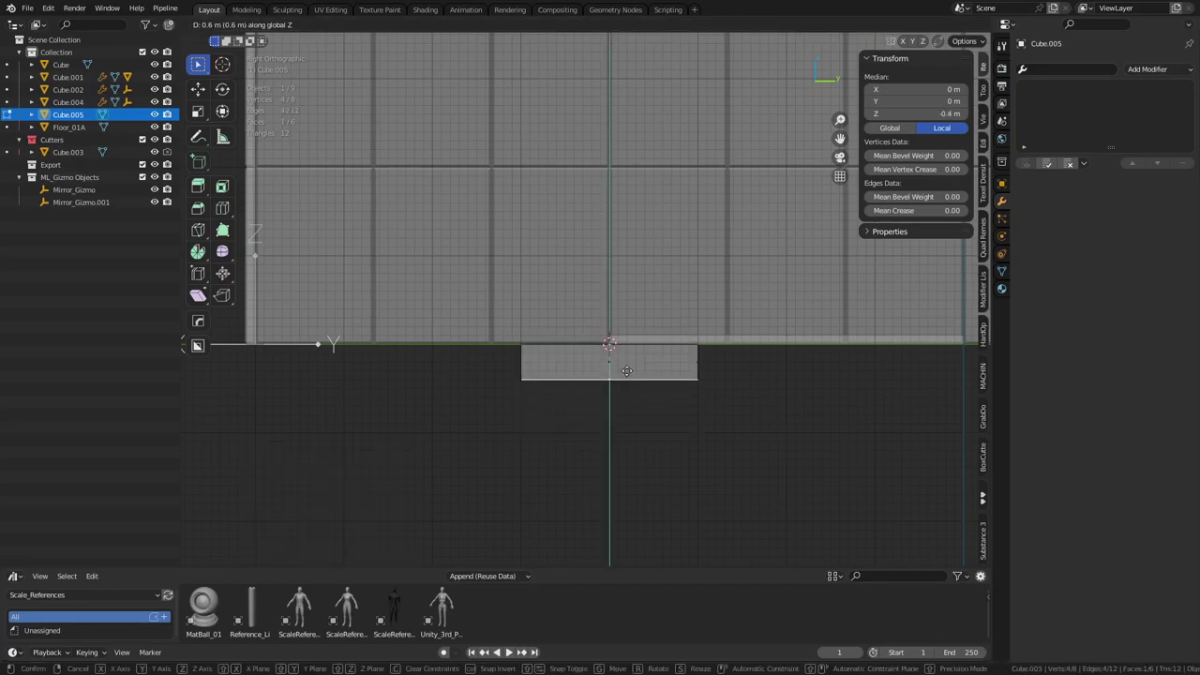
{"action": "left_click", "coordinate": [621, 358], "text": "ctrl"}
Step: Snap the block's top face to ground level along Z and return to Object Mode
{"action": "left_click", "coordinate": [611, 344]}
{"action": "key", "text": "g"}
{"action": "key", "text": "z"}
{"action": "left_click", "coordinate": [611, 344], "text": "ctrl"}
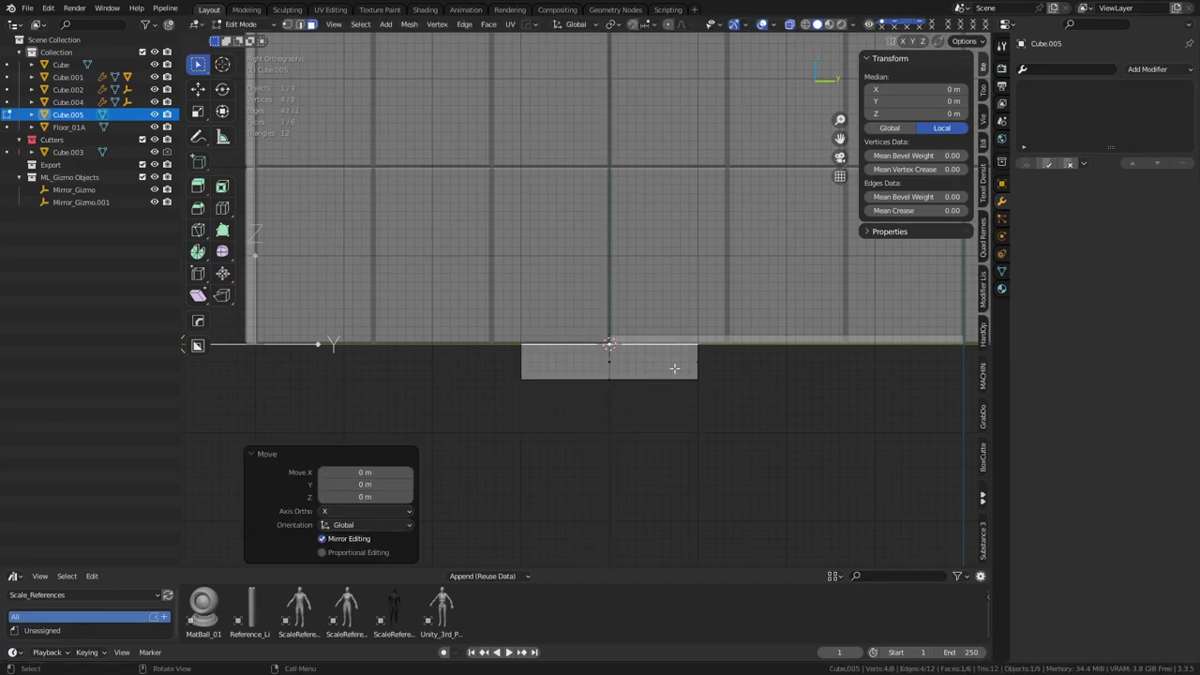
{"action": "middle_click_drag", "start_coordinate": [693, 377], "coordinate": [691, 377], "text": "shift"}
{"action": "key", "text": "ctrl+Tab"}
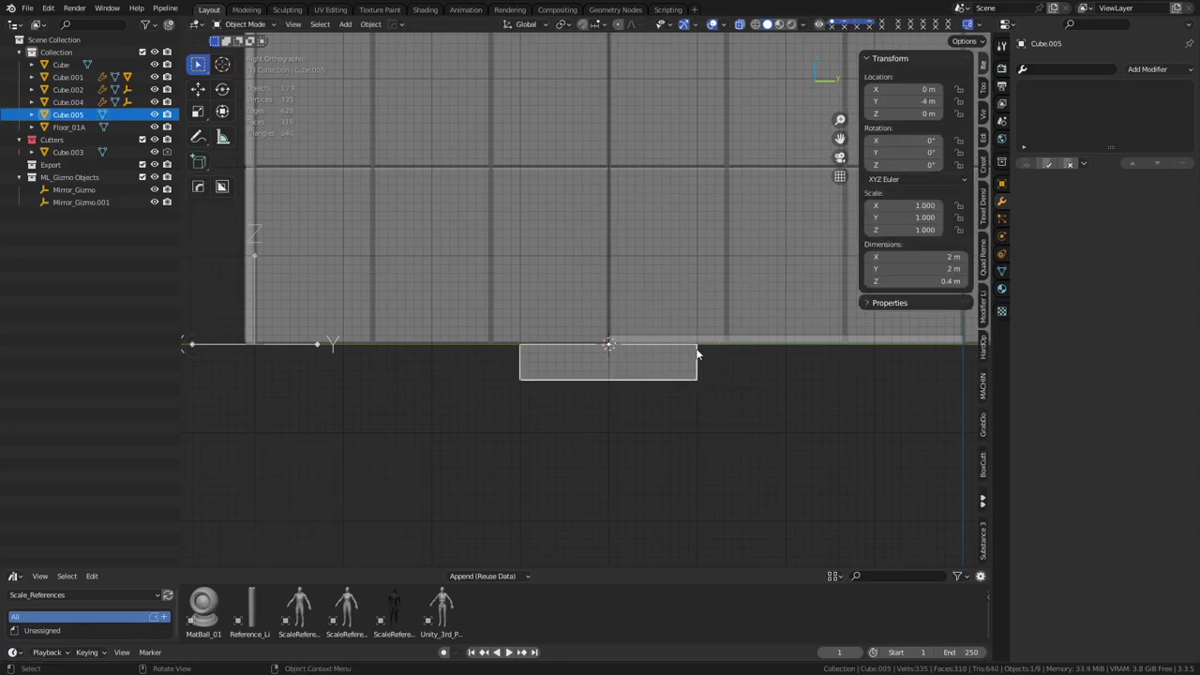
Step: Try moving the whole block 1 m along Y and 4 m up along Z, and undo that move
{"action": "scroll", "coordinate": [606, 367], "scroll_direction": "down", "scroll_amount": 3}
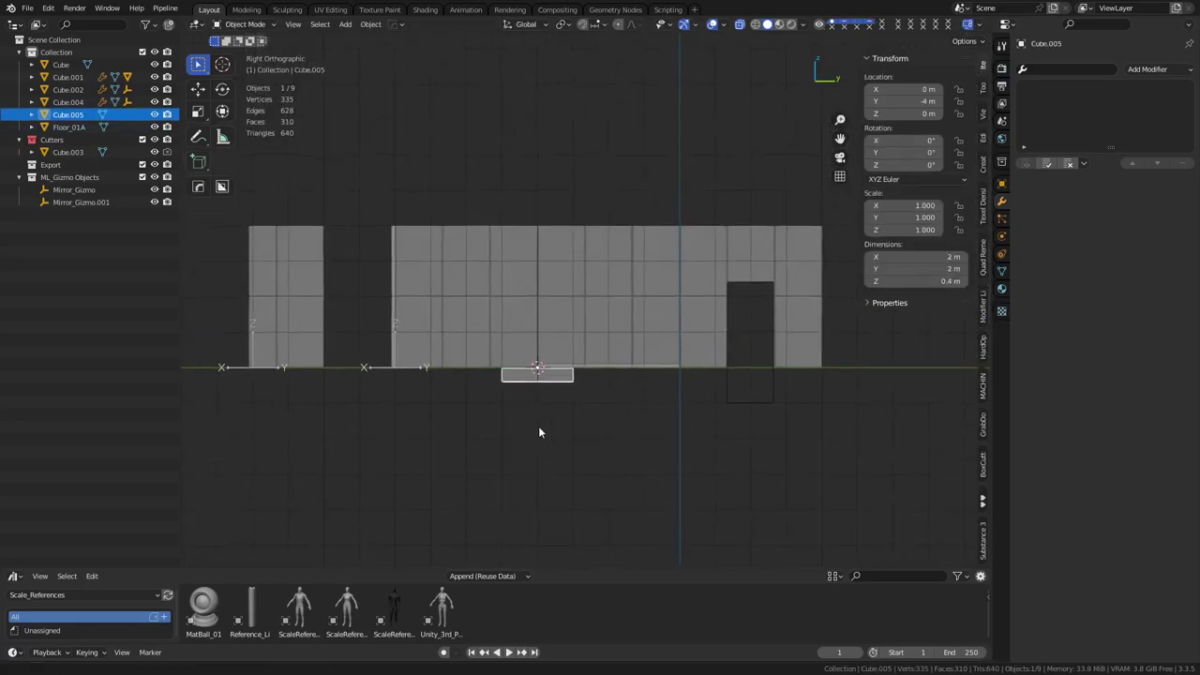
{"action": "key", "text": "g"}
{"action": "left_click", "coordinate": [586, 264]}
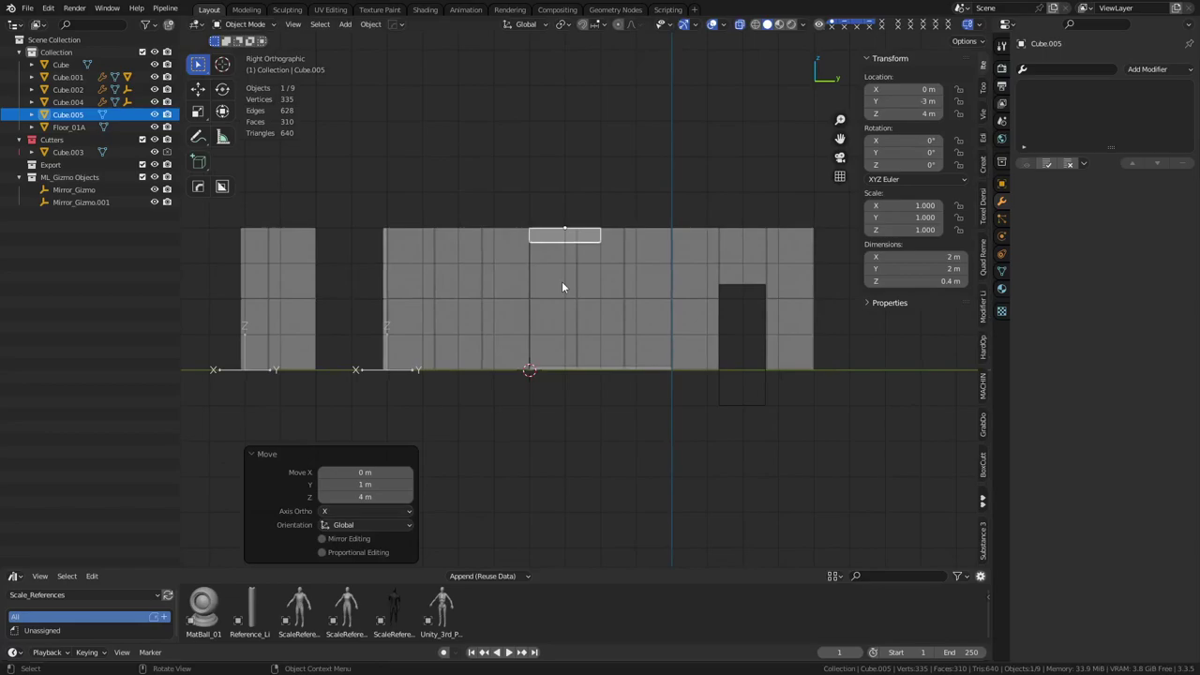
{"action": "key", "text": "ctrl+z"}
Step: In Edit Mode, move the block's mesh -1 m along Y and snap it 1 m along X so its corner meets the object origin
{"action": "key", "text": "ctrl+Tab"}
{"action": "key", "text": "g"}
{"action": "key", "text": "y"}
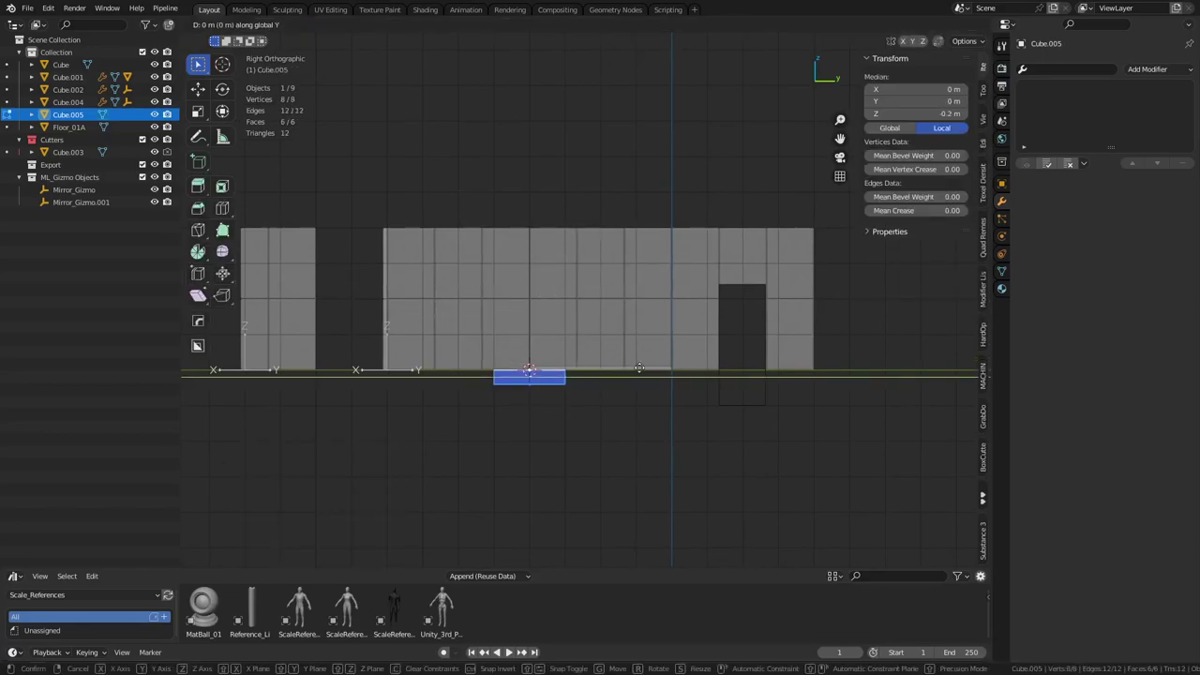
{"action": "left_click", "coordinate": [596, 371]}
{"action": "key", "text": "KP_7"}
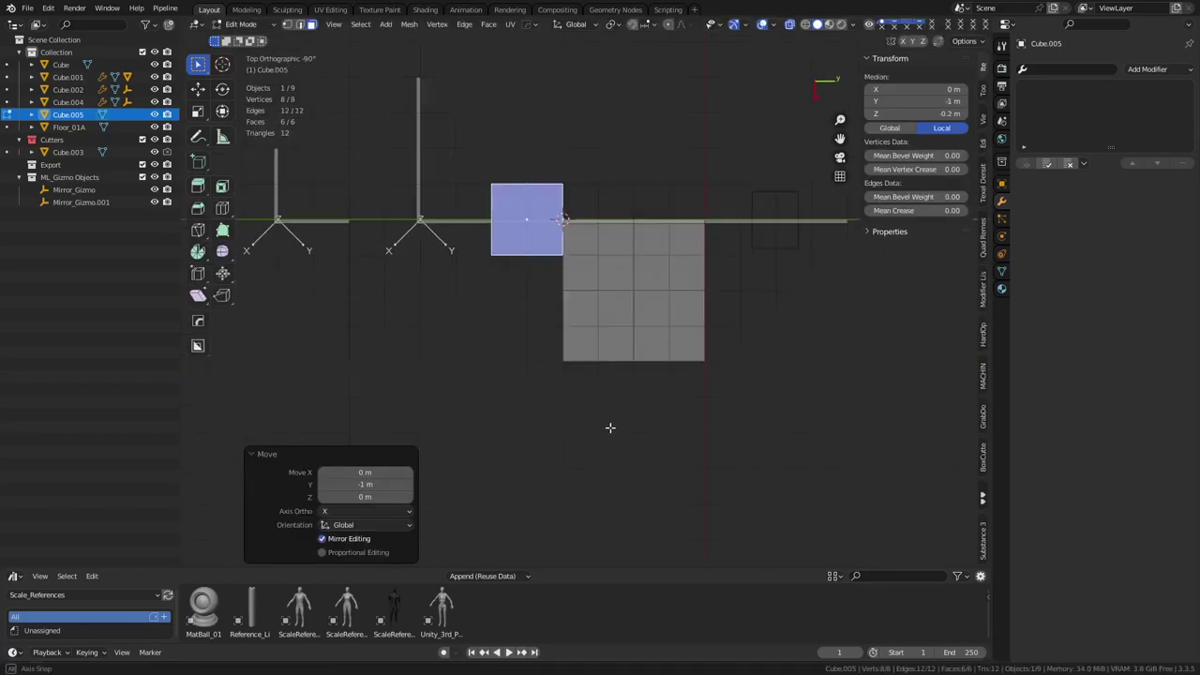
{"action": "key", "text": "g"}
{"action": "left_click", "coordinate": [560, 239], "text": "ctrl"}
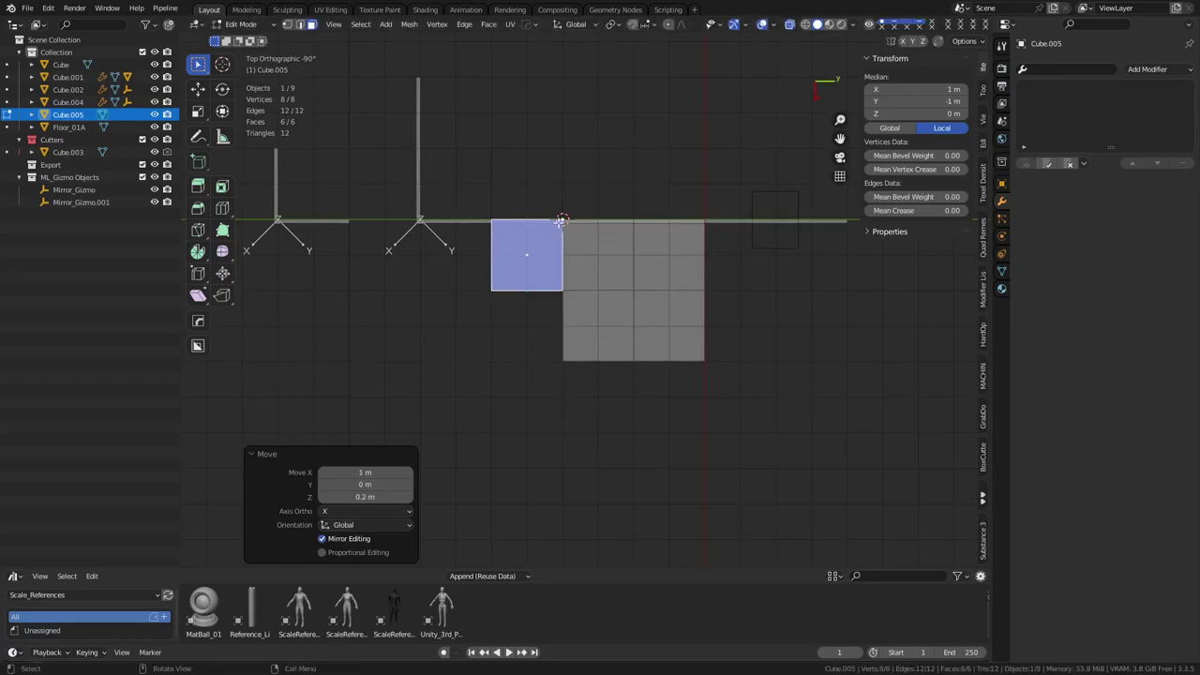
Step: In Object Mode, scale the block by 2 on X and Y only, making it 4 m by 4 m
{"action": "middle_click_drag", "start_coordinate": [569, 251], "coordinate": [650, 379]}
{"action": "key", "text": "Tab"}
{"action": "key", "text": "s"}
{"action": "key", "text": "shift+z"}
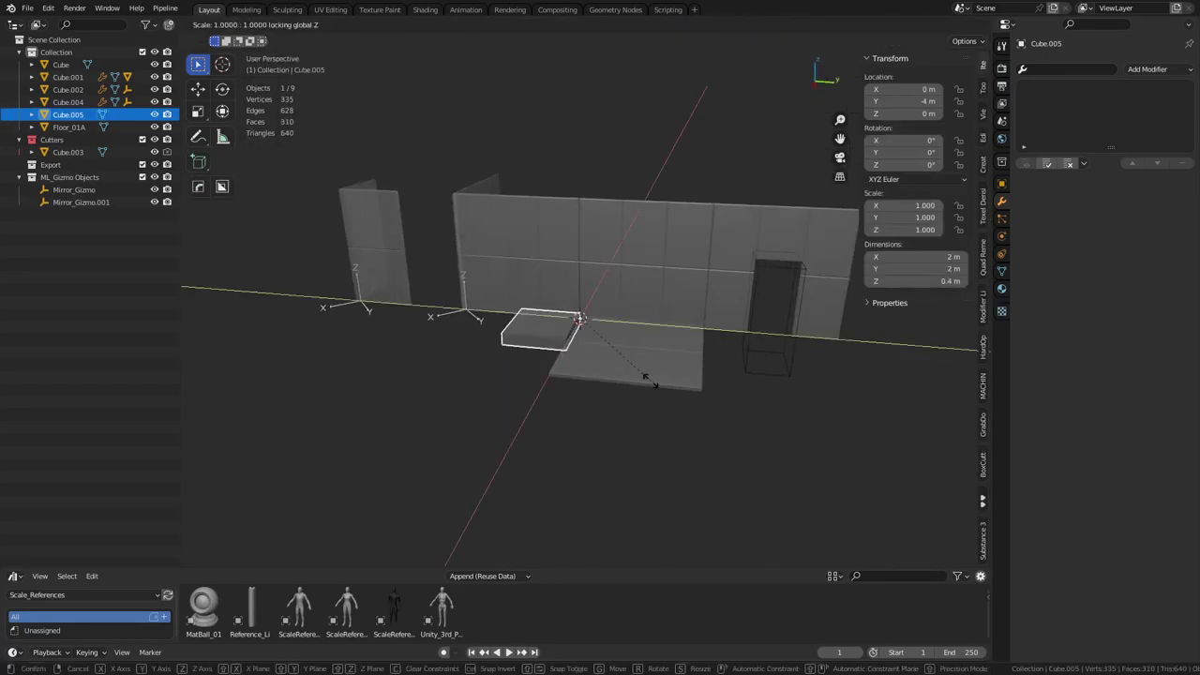
{"action": "type", "text": "2"}
{"action": "key", "text": "Return"}
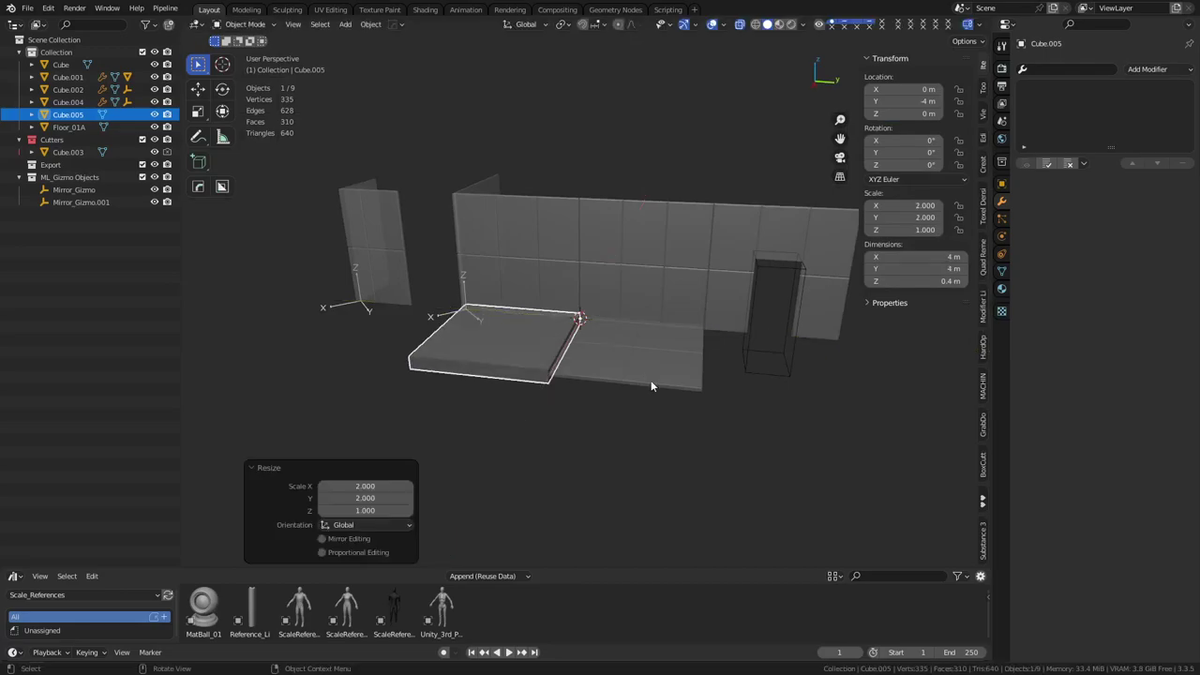
Step: From the side view, lower the block's bottom face 0.3 m along Z in Edit Mode
{"action": "middle_click_drag", "start_coordinate": [650, 380], "coordinate": [595, 391]}
{"action": "key", "text": "KP_3"}
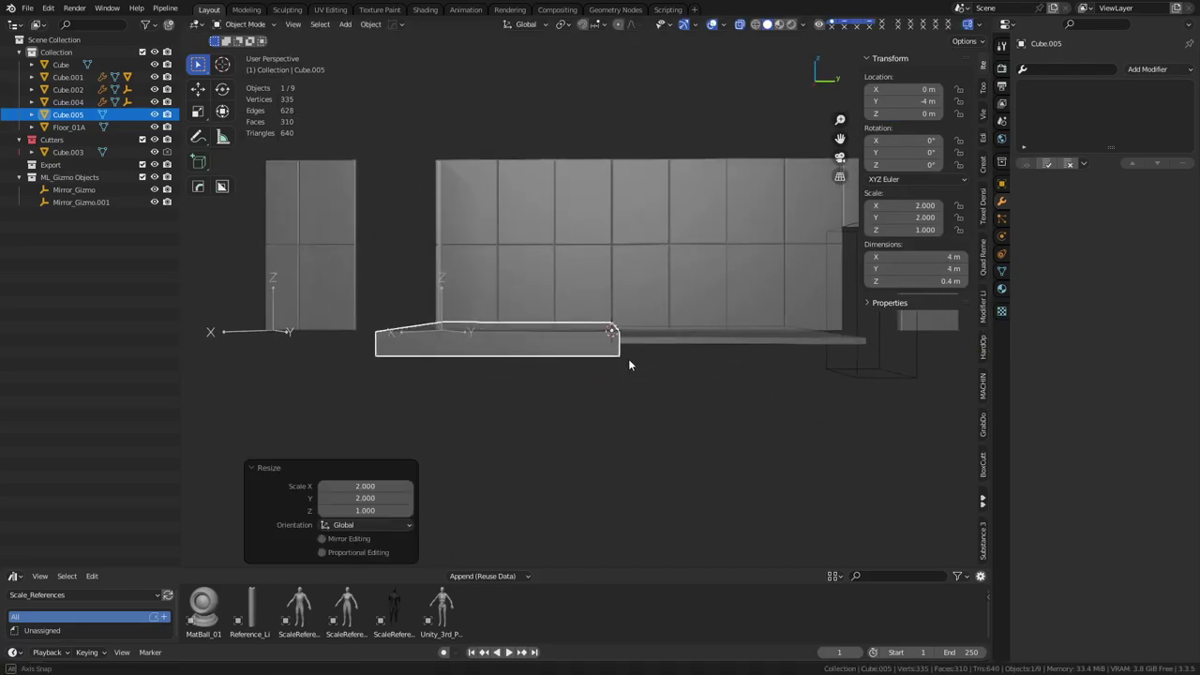
{"action": "left_click", "coordinate": [660, 372]}
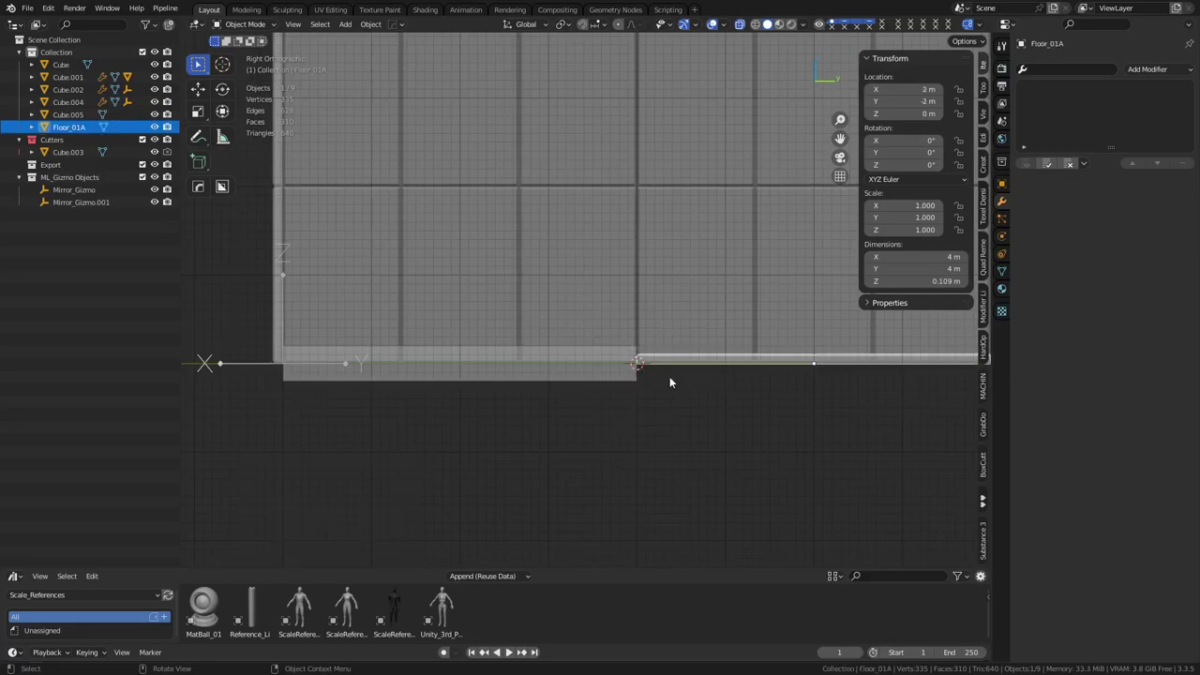
{"action": "left_click", "coordinate": [618, 372]}
{"action": "key", "text": "Tab"}
{"action": "middle_click_drag", "start_coordinate": [614, 369], "coordinate": [624, 318], "text": "shift"}
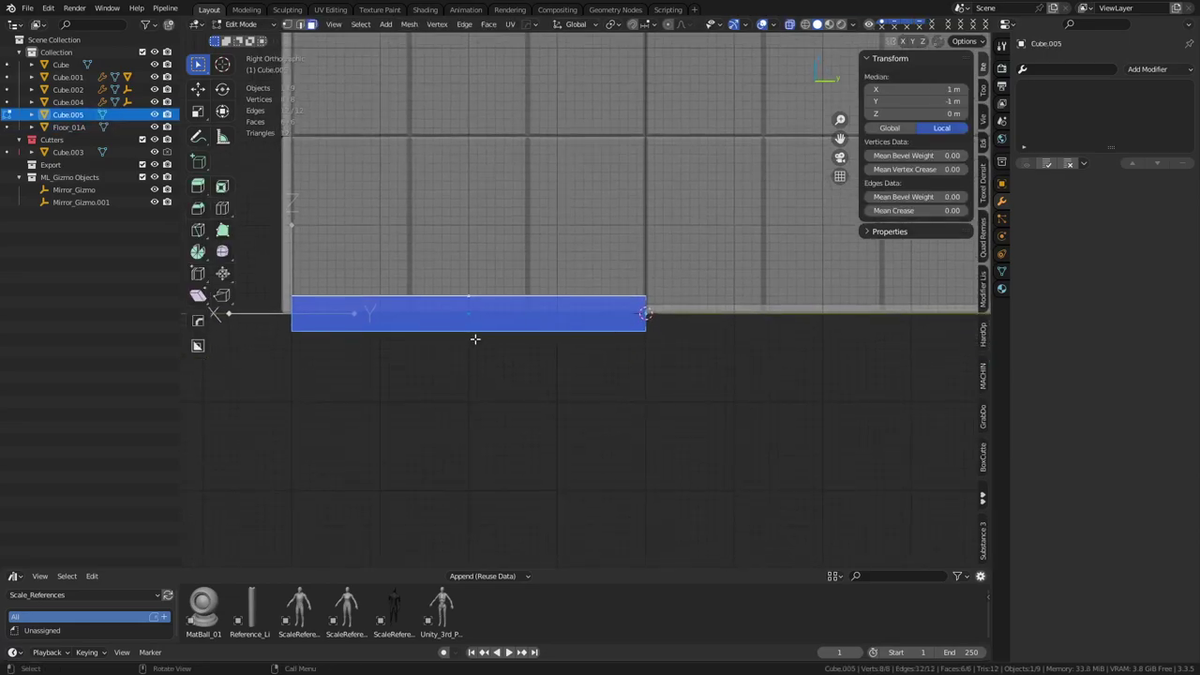
{"action": "left_click", "coordinate": [474, 336]}
{"action": "type", "text": "gz-0.3"}
{"action": "key", "text": "Return"}
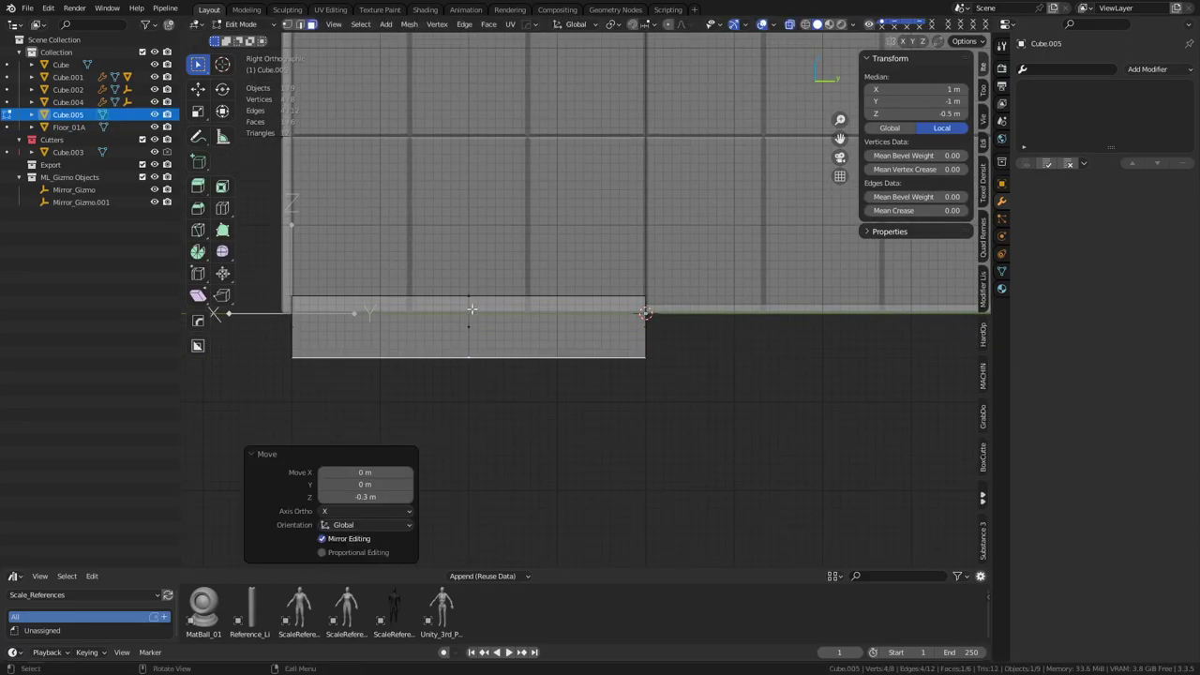
Step: Snap the block's top face down to ground level along Z
{"action": "left_click", "coordinate": [469, 295]}
{"action": "key", "text": "g"}
{"action": "key", "text": "z"}
{"action": "left_click", "coordinate": [471, 312]}
Step: Raise the block's bottom face 0.1 m along Z for a 0.4 m thickness and return to Object Mode
{"action": "left_click", "coordinate": [469, 356]}
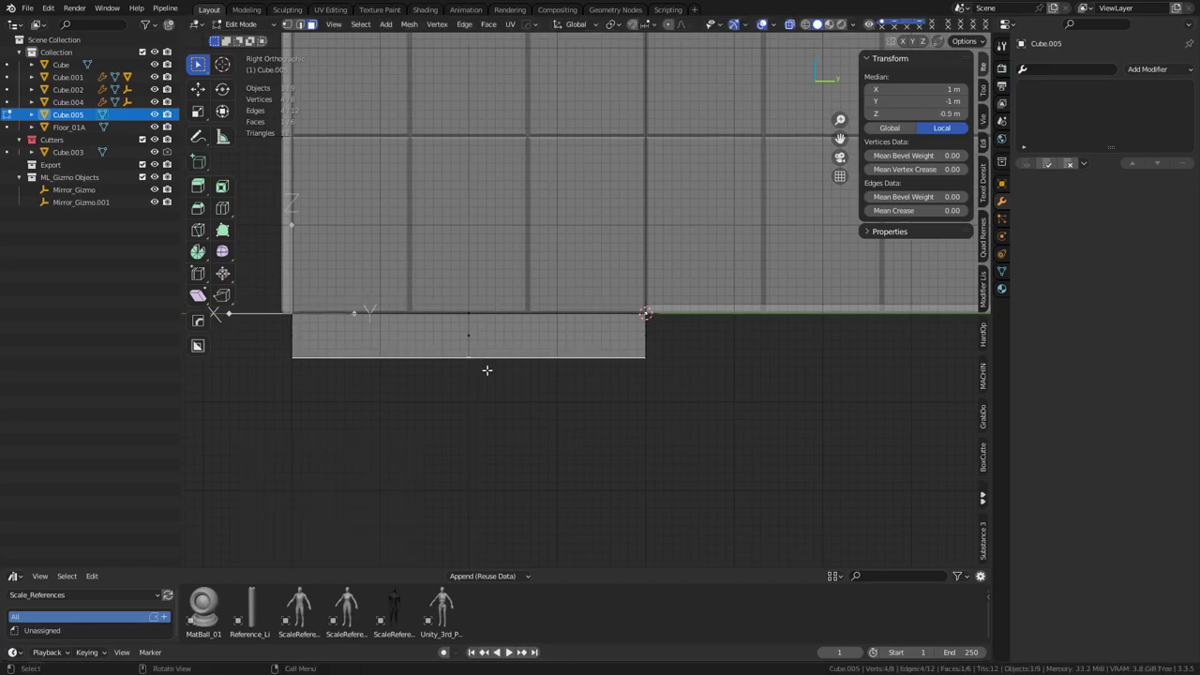
{"action": "key", "text": "g"}
{"action": "key", "text": "z"}
{"action": "left_click", "coordinate": [484, 361]}
{"action": "key", "text": "Tab"}
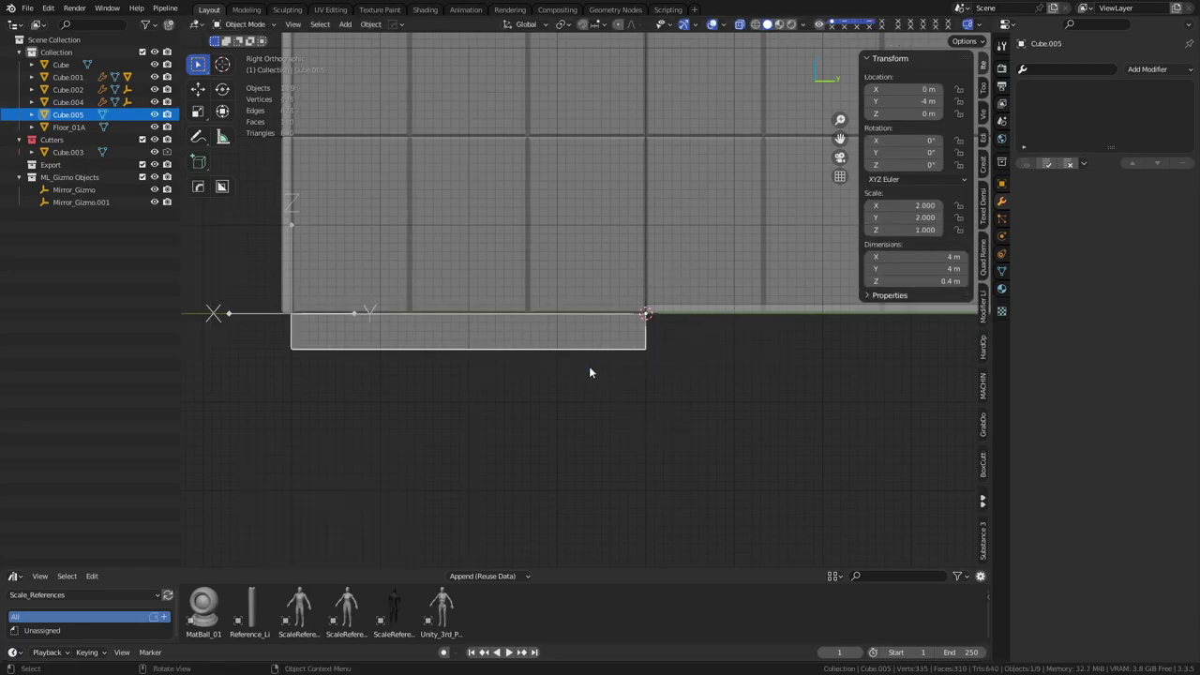
Step: Apply Rotation & Scale to the enlarged floor block
{"action": "key", "text": "ctrl+a"}
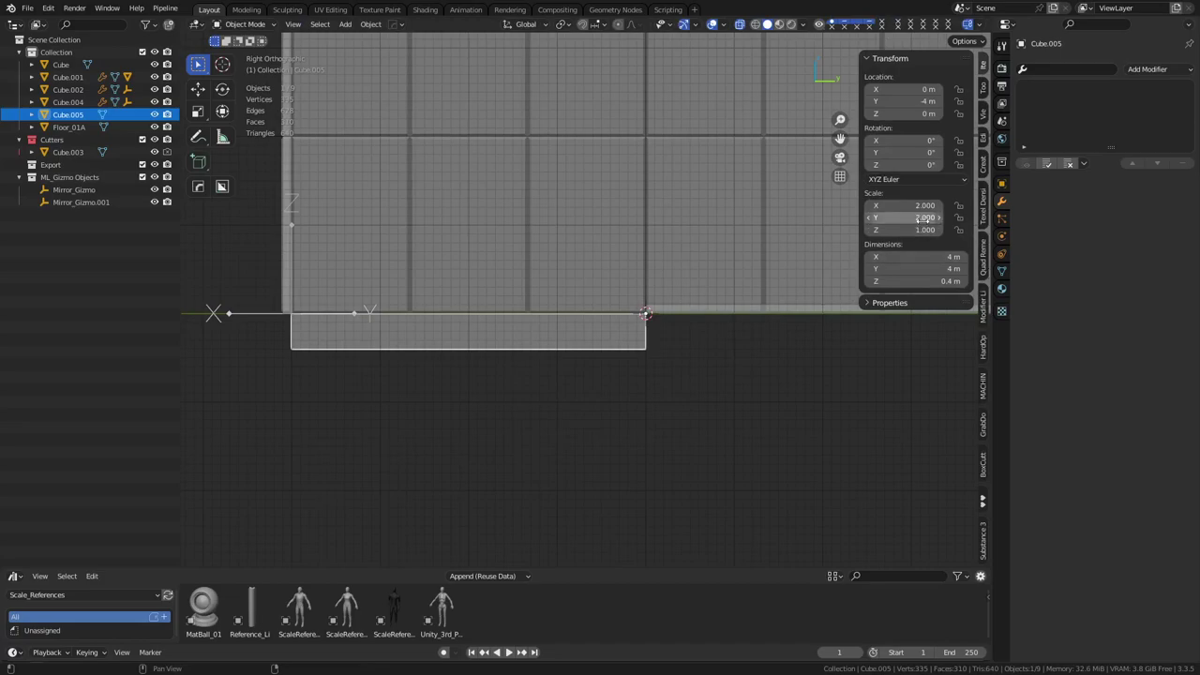
{"action": "key", "text": "ctrl+a"}
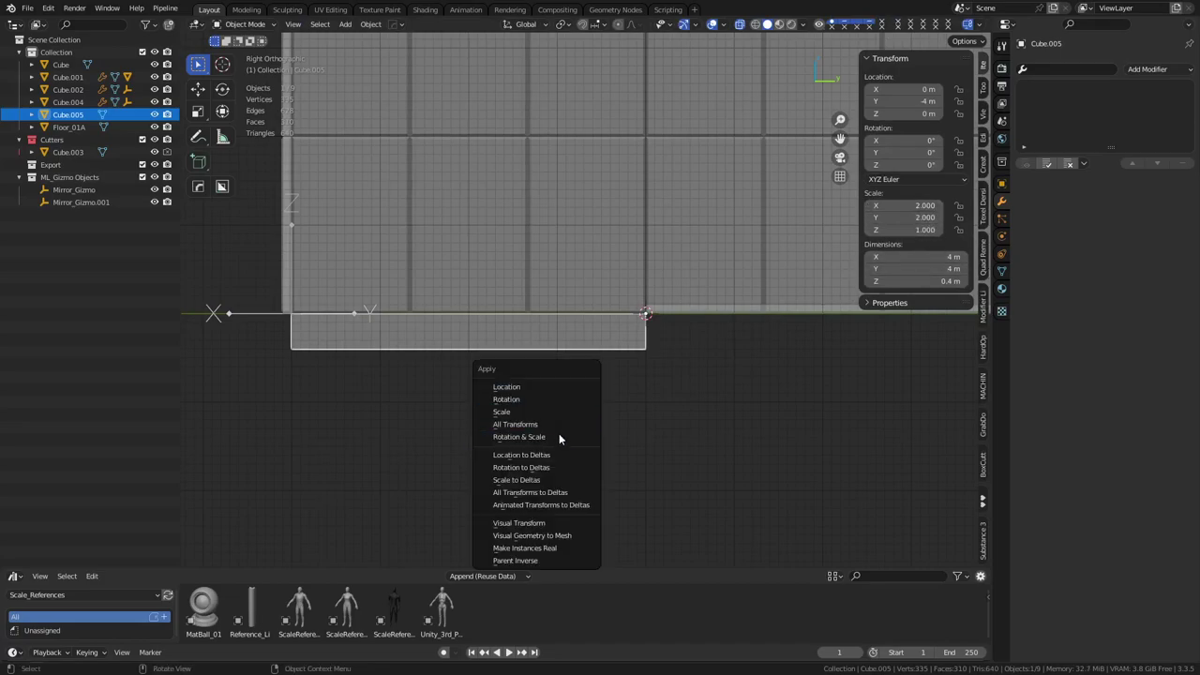
{"action": "left_click", "coordinate": [558, 436]}
Step: Try rotating all objects -90° about Z with Local orientation around the median point
{"action": "middle_click_drag", "start_coordinate": [683, 385], "coordinate": [631, 346]}
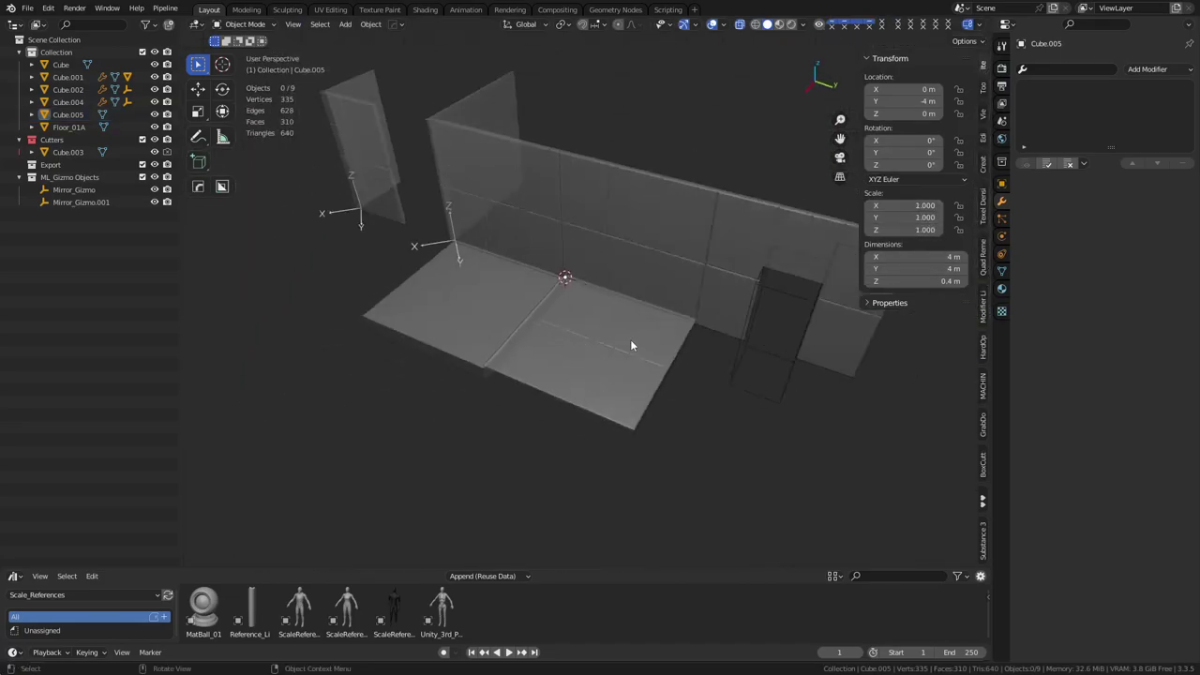
{"action": "scroll", "coordinate": [656, 332], "scroll_direction": "down", "scroll_amount": 3}
{"action": "middle_click_drag", "start_coordinate": [703, 314], "coordinate": [802, 130]}
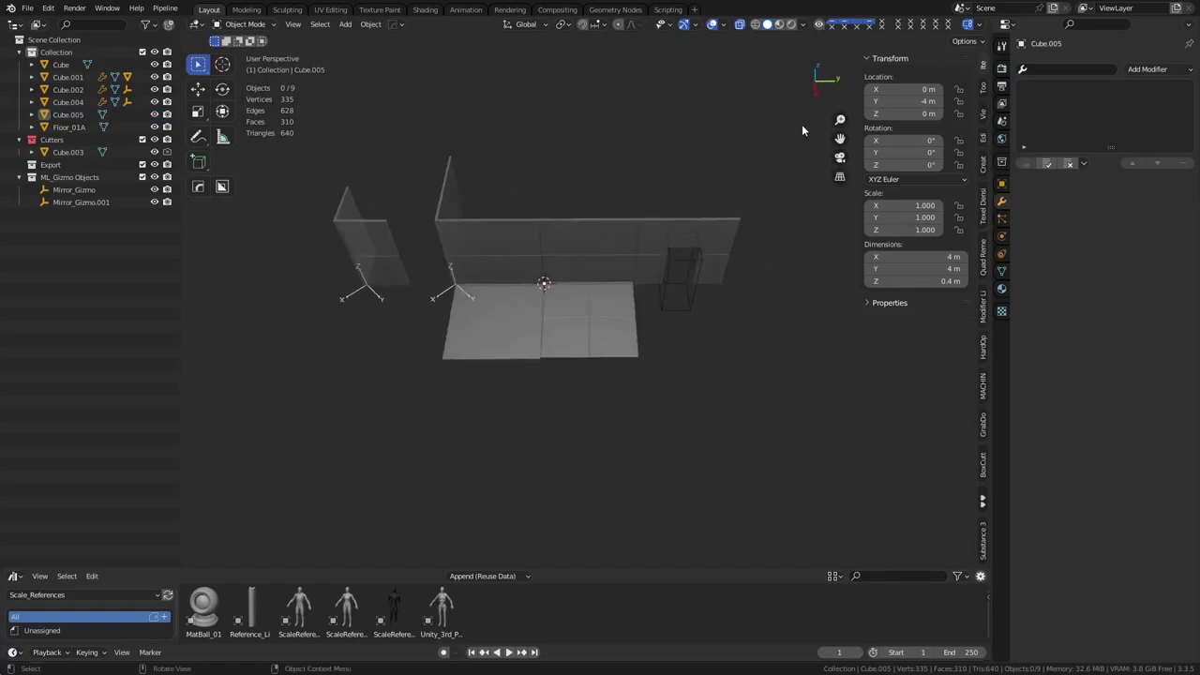
{"action": "middle_click_drag", "start_coordinate": [742, 300], "coordinate": [842, 269]}
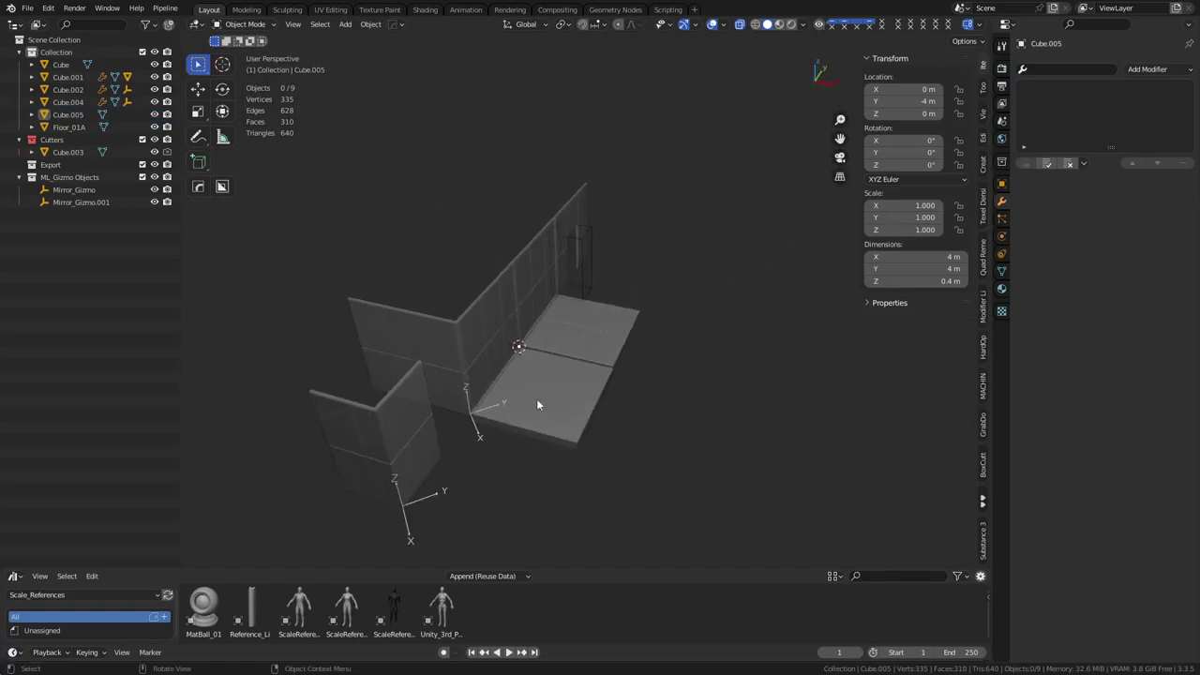
{"action": "middle_click_drag", "start_coordinate": [538, 402], "coordinate": [707, 383]}
{"action": "key", "text": "a"}
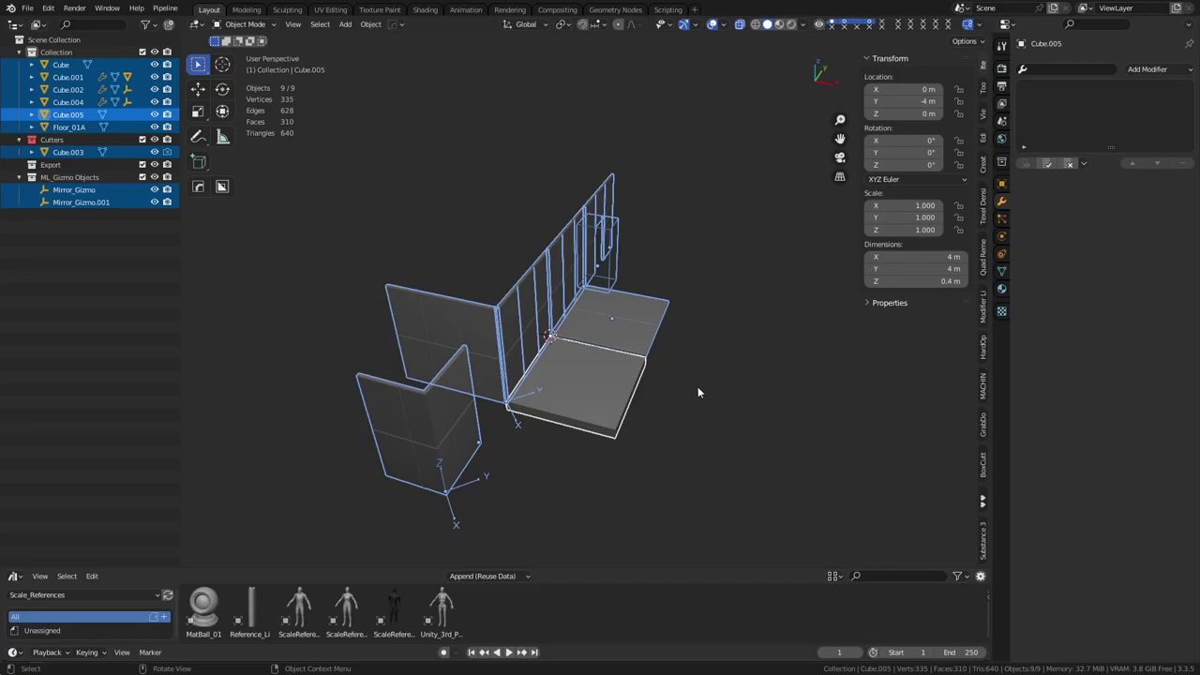
{"action": "key", "text": "period"}
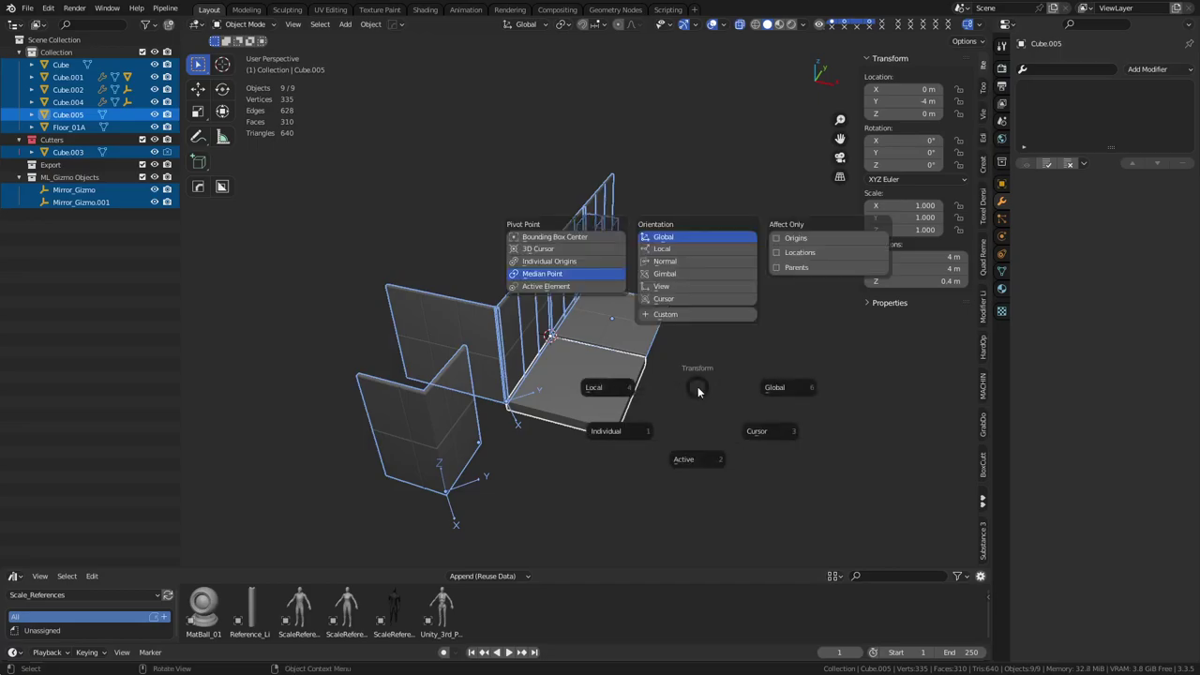
{"action": "left_click", "coordinate": [677, 248]}
{"action": "key", "text": "r"}
{"action": "key", "text": "z"}
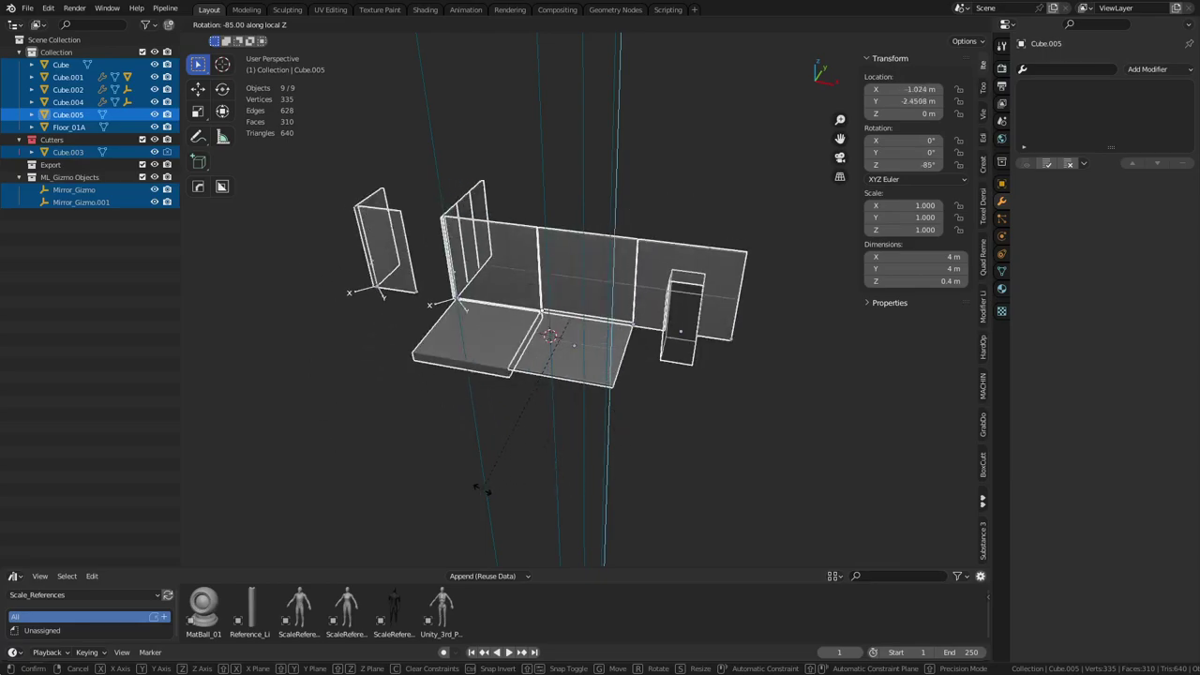
{"action": "left_click", "coordinate": [469, 486]}
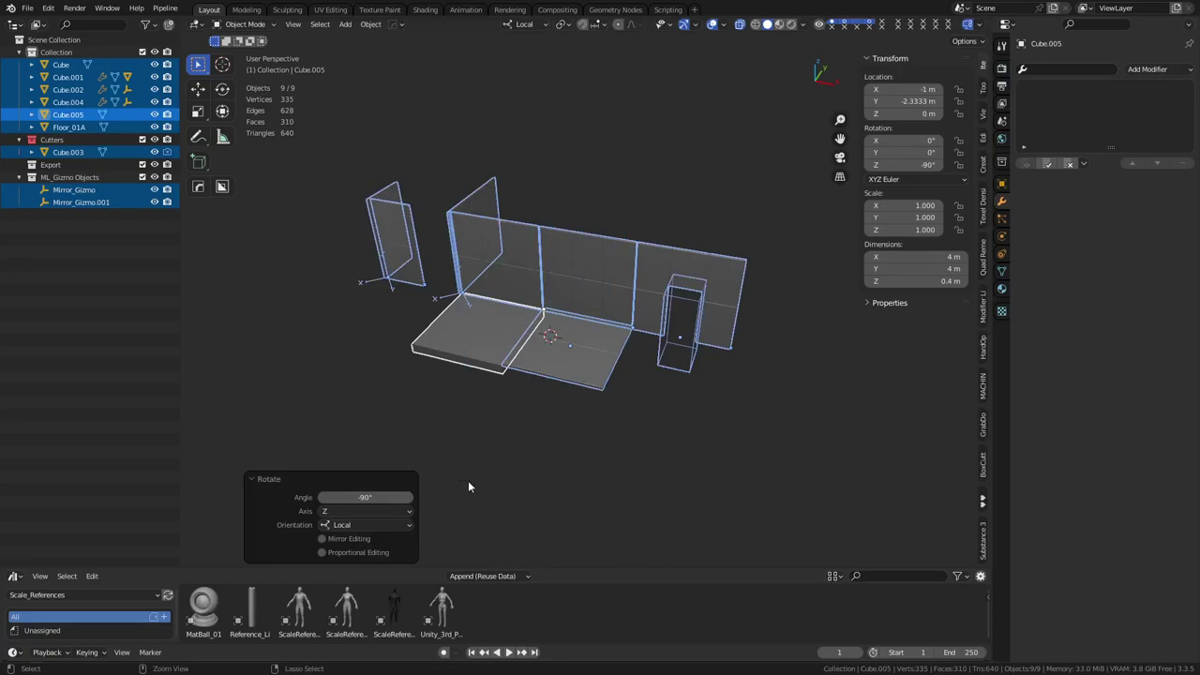
Step: Check the rotated layout from the front and undo the -90° rotation of all objects
{"action": "left_click", "coordinate": [550, 441]}
{"action": "middle_click_drag", "start_coordinate": [532, 412], "coordinate": [611, 358]}
{"action": "scroll", "coordinate": [600, 367], "scroll_direction": "up", "scroll_amount": 1}
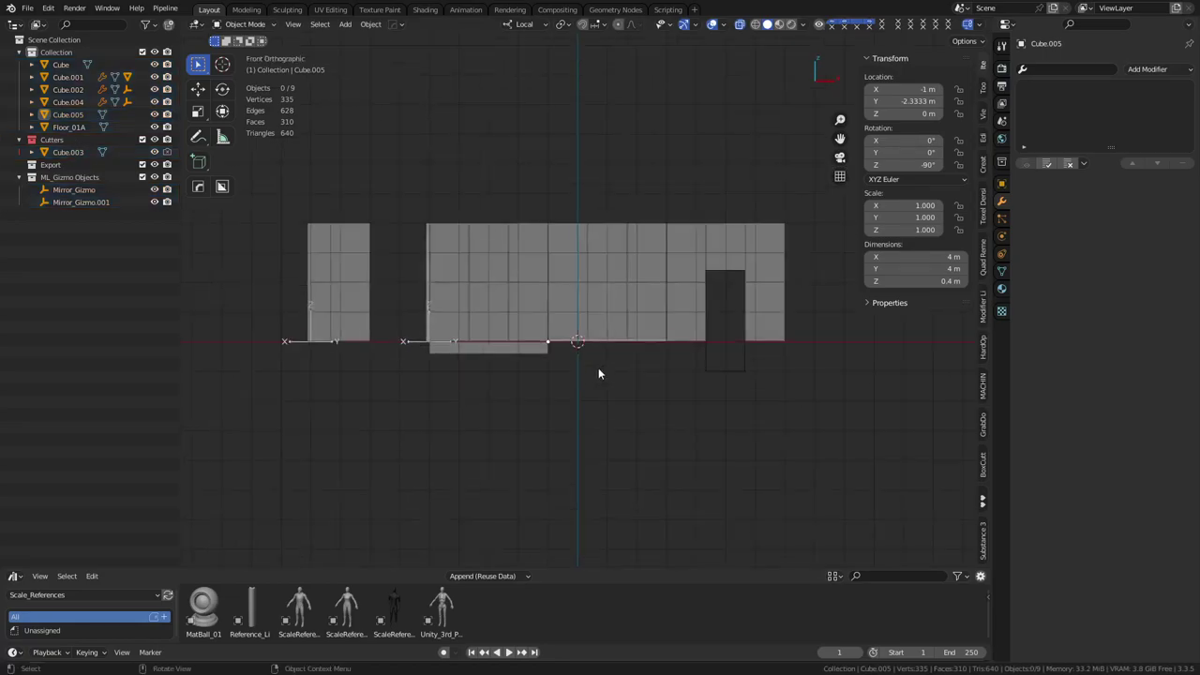
{"action": "scroll", "coordinate": [600, 372], "scroll_direction": "up", "scroll_amount": 1}
{"action": "middle_click_drag", "start_coordinate": [687, 393], "coordinate": [556, 443], "text": "shift"}
{"action": "left_click", "coordinate": [670, 346]}
{"action": "key", "text": "ctrl+z"}
{"action": "key", "text": "ctrl+z"}
{"action": "key", "text": "ctrl+z"}
Step: Set the pivot to Individual Origins and try rotating all objects about local Z
{"action": "key", "text": "shift+space"}
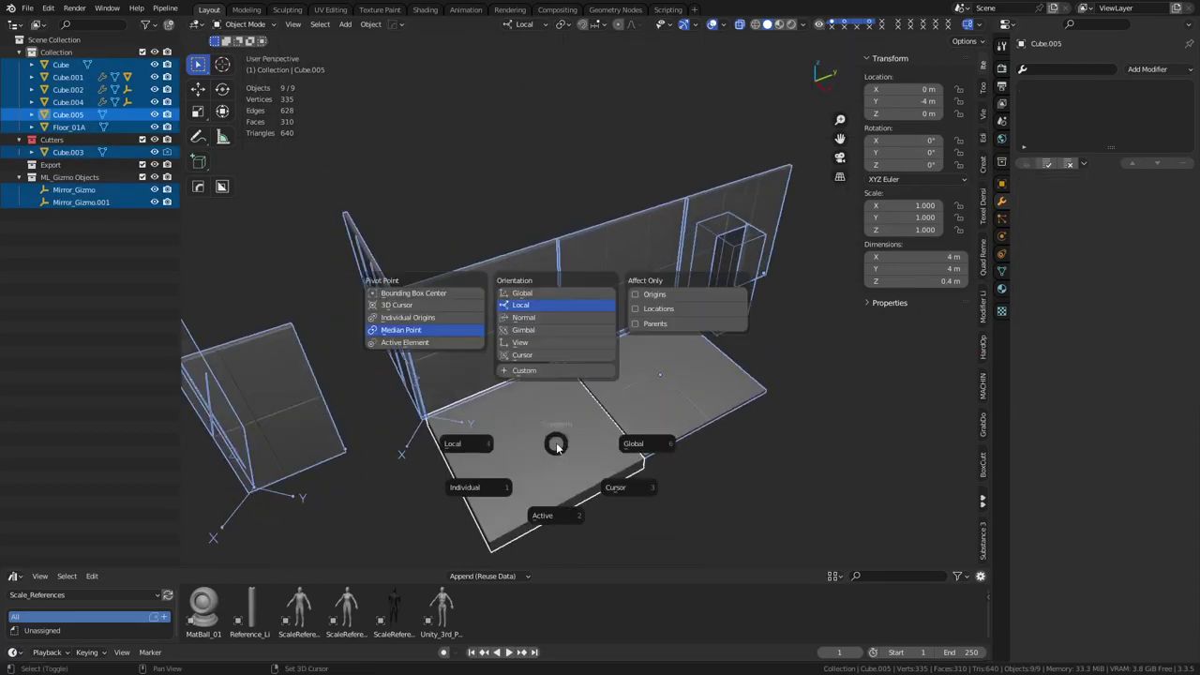
{"action": "left_click", "coordinate": [430, 321]}
{"action": "scroll", "coordinate": [600, 426], "scroll_direction": "down", "scroll_amount": 2}
{"action": "middle_click_drag", "start_coordinate": [632, 434], "coordinate": [677, 425], "text": "shift"}
{"action": "key", "text": "r"}
{"action": "key", "text": "z"}
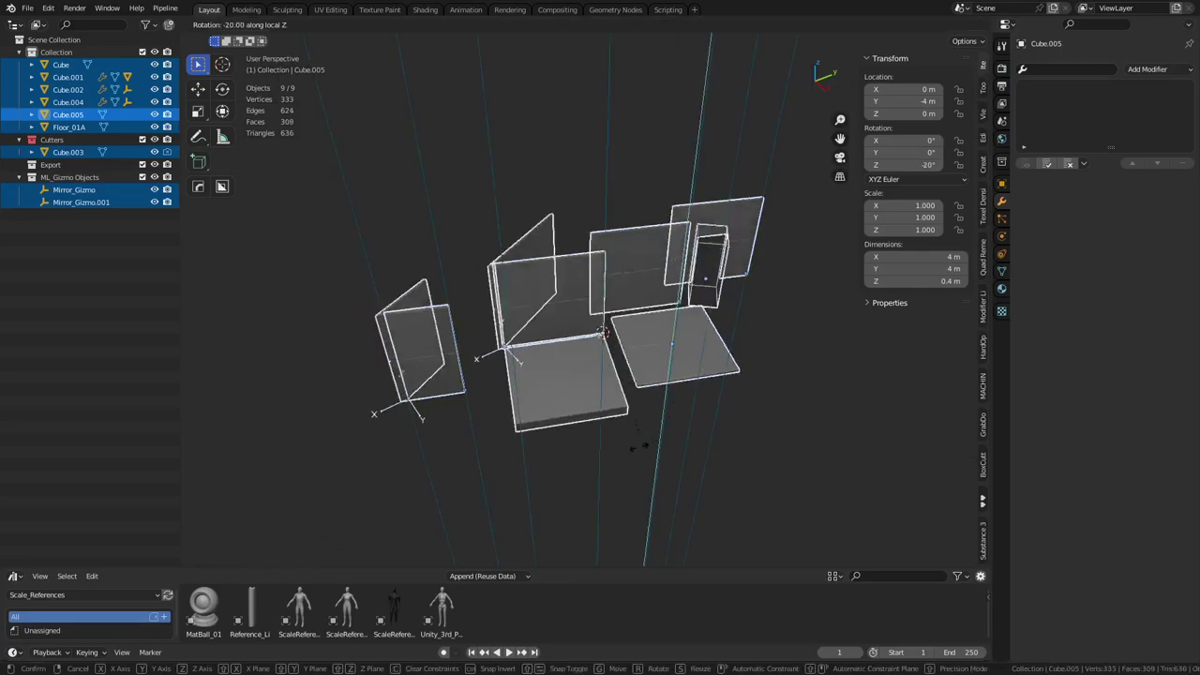
{"action": "right_click", "coordinate": [556, 461]}
Step: Set the orientation to Global and the pivot to Active Element, with the thick floor block as the active object
{"action": "key", "text": "shift+space"}
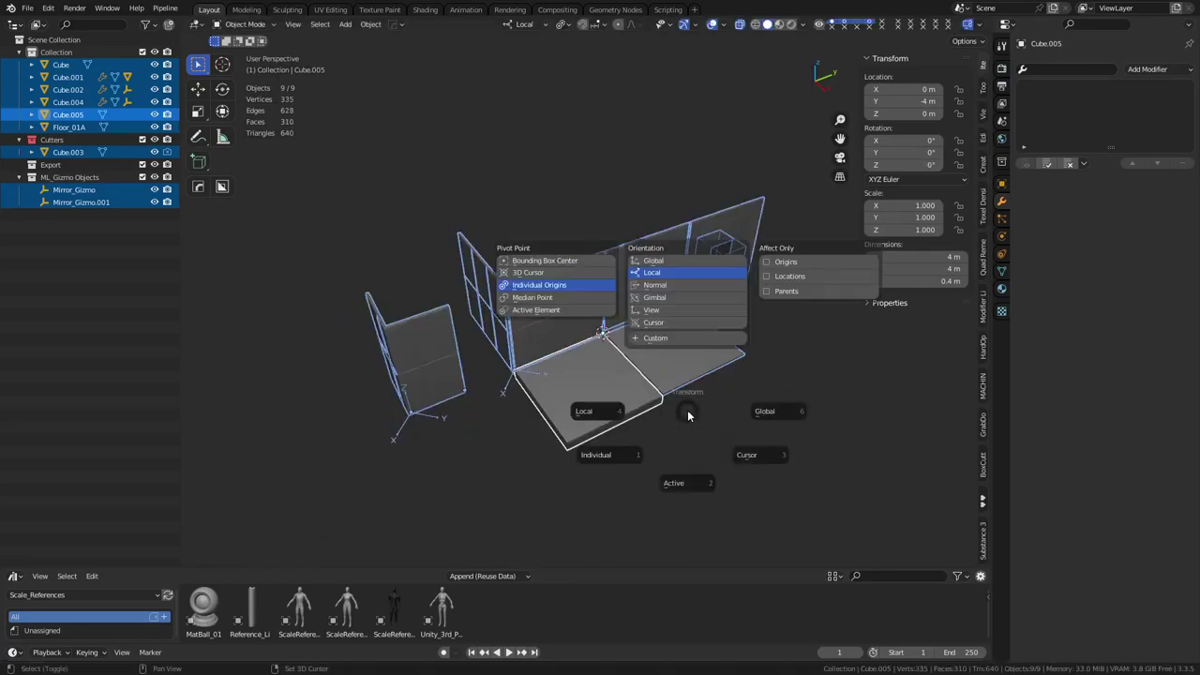
{"action": "left_click", "coordinate": [740, 410]}
{"action": "key", "text": "period"}
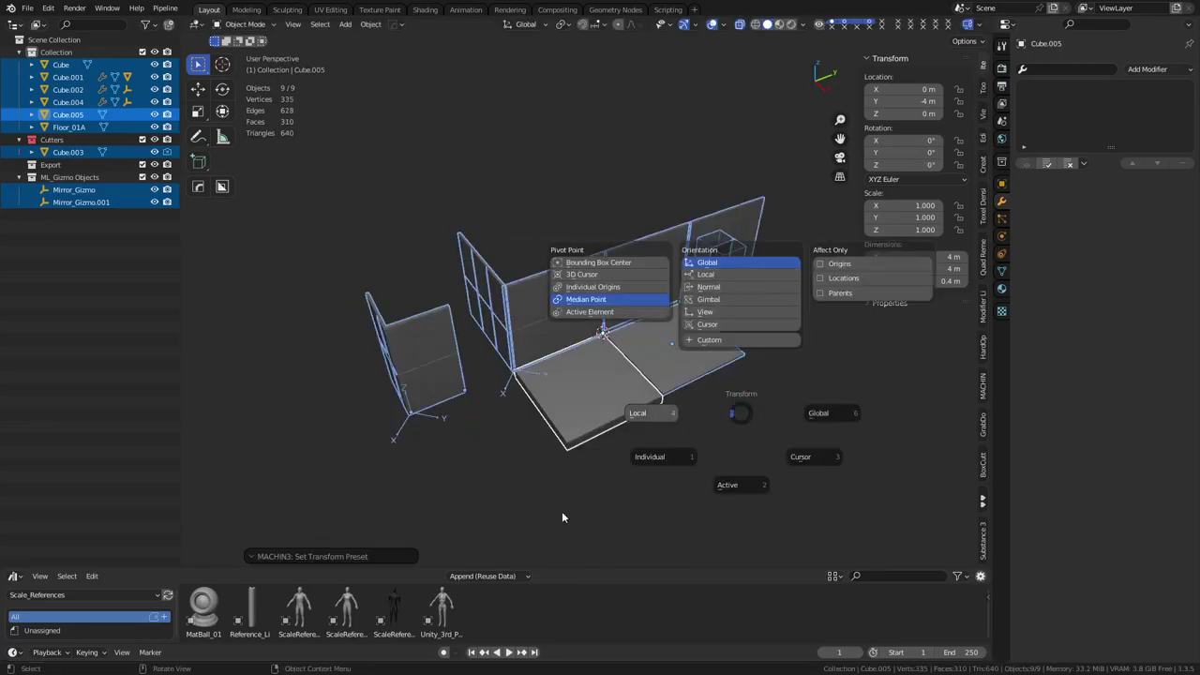
{"action": "key", "text": "Escape"}
{"action": "key", "text": "shift+space"}
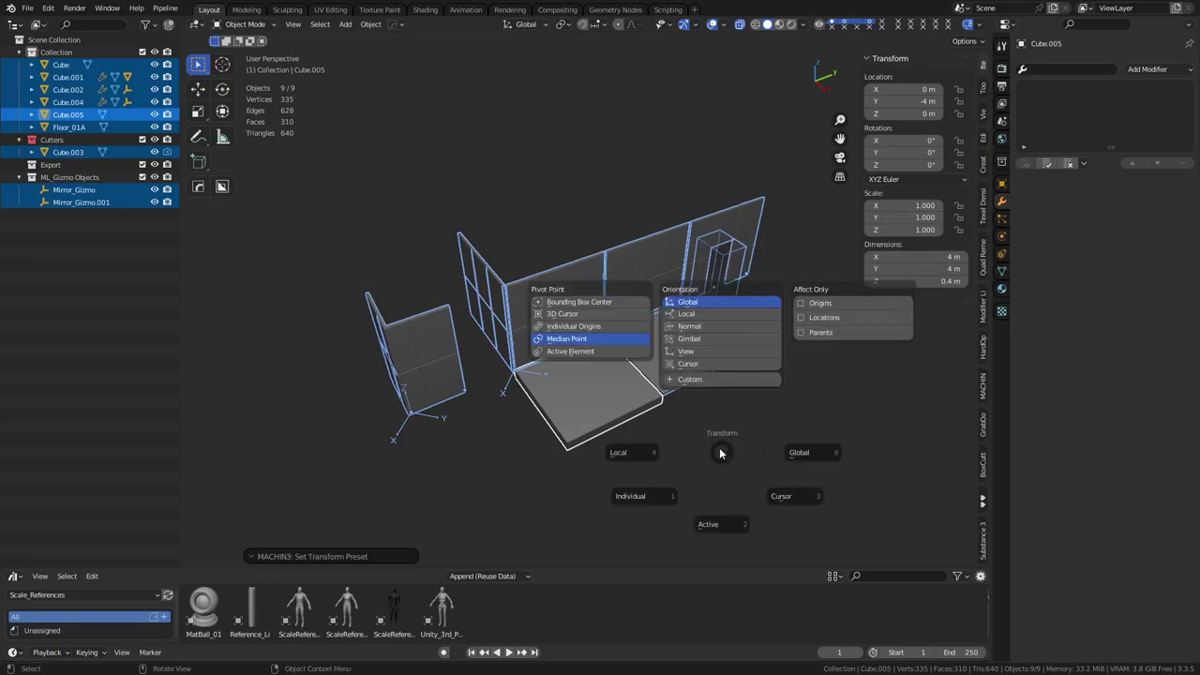
{"action": "left_click", "coordinate": [578, 355]}
{"action": "left_click", "coordinate": [659, 362], "text": "shift"}
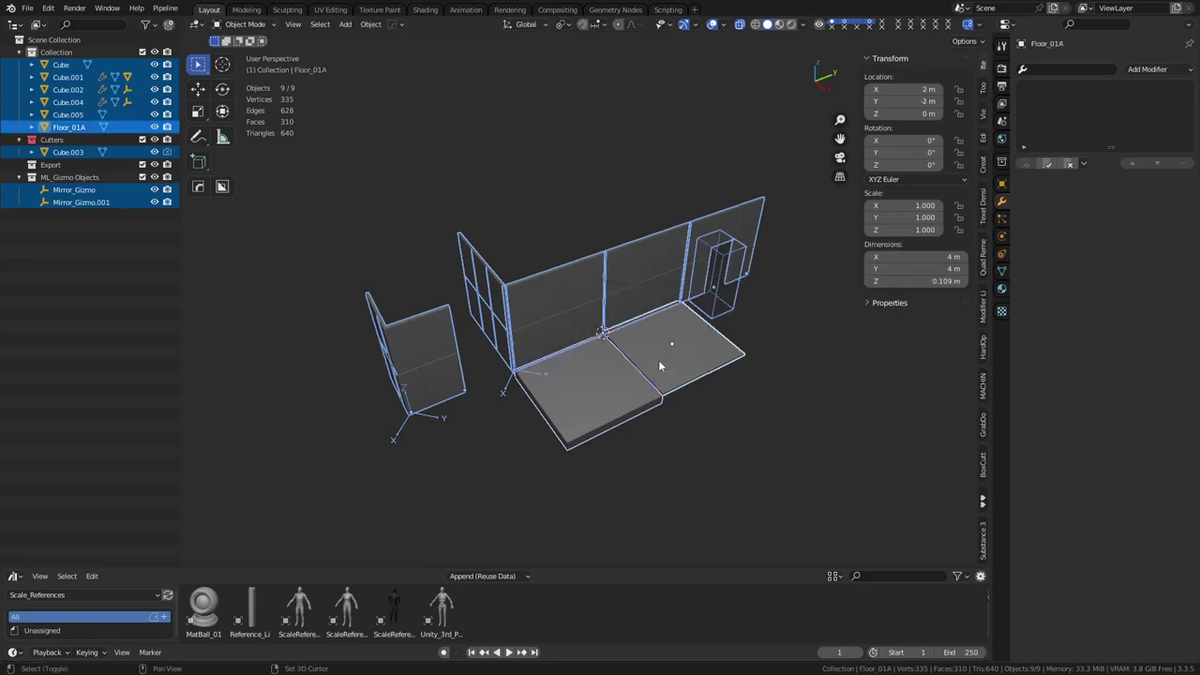
{"action": "left_click", "coordinate": [601, 387], "text": "shift"}
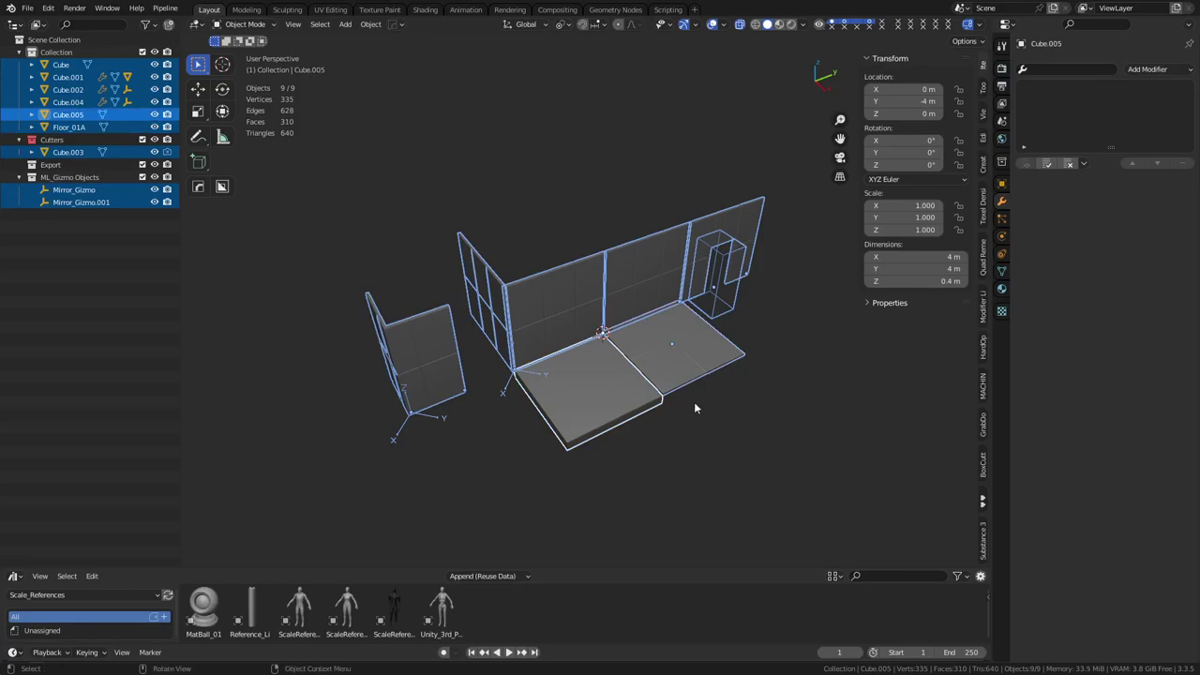
Step: Rotate all objects -90° about global Z around the active floor block
{"action": "key", "text": "r"}
{"action": "key", "text": "z"}
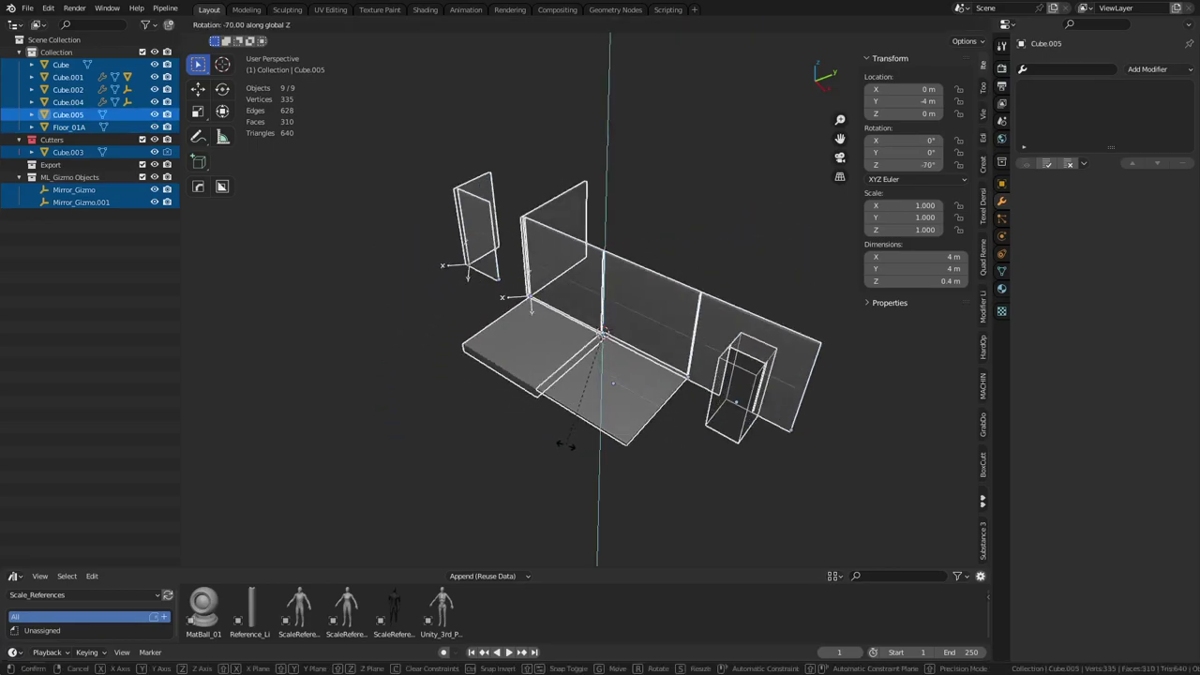
{"action": "left_click", "coordinate": [529, 437]}
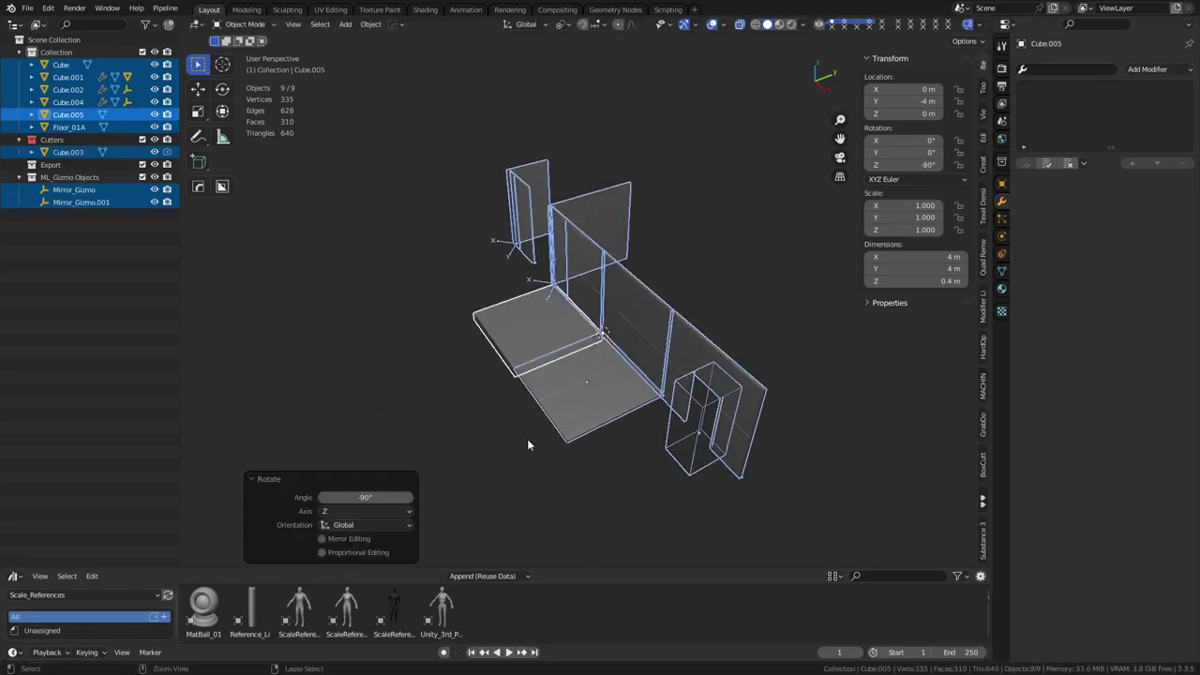
{"action": "middle_click_drag", "start_coordinate": [527, 439], "coordinate": [623, 396]}
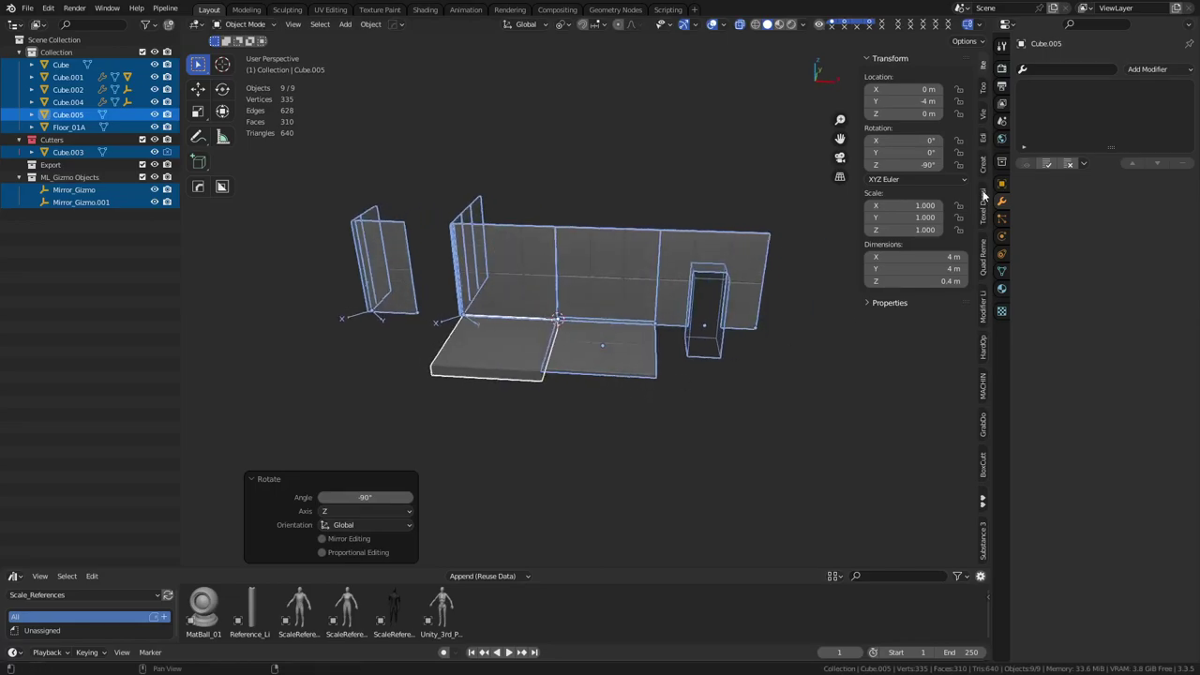
Step: Select only the thick floor block and apply its Rotation & Scale
{"action": "left_click", "coordinate": [491, 347]}
{"action": "key", "text": "ctrl+a"}
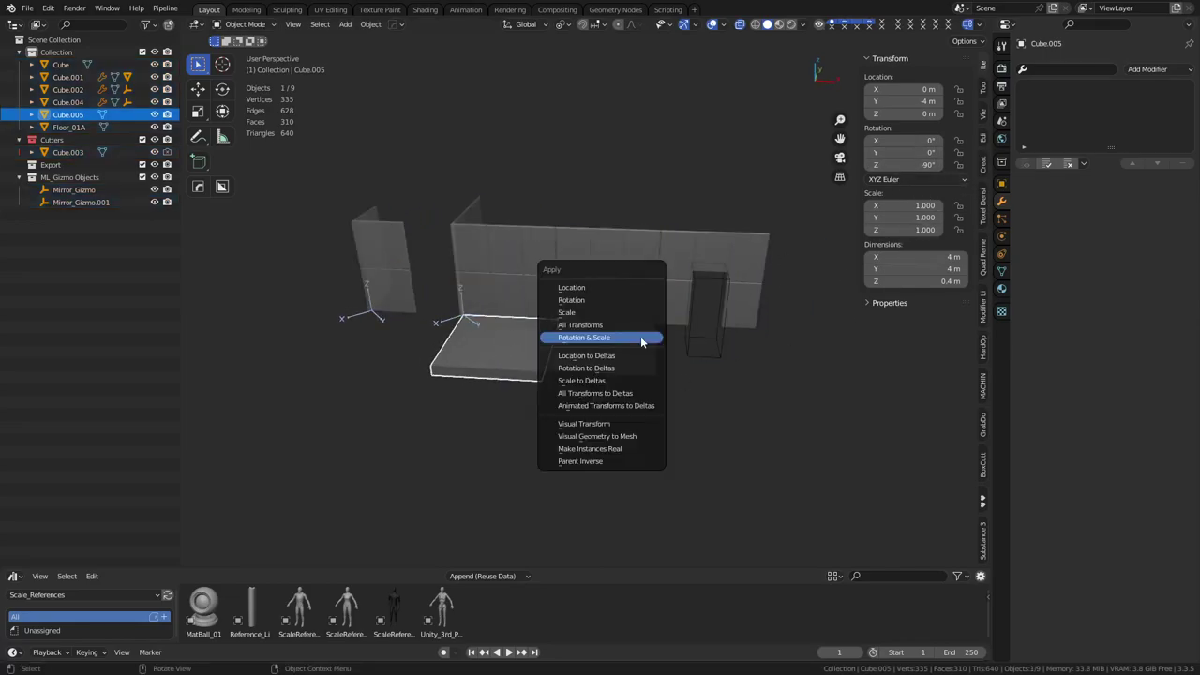
{"action": "left_click", "coordinate": [620, 338]}
Step: Try to apply Rotation & Scale to all objects at once
{"action": "key", "text": "a"}
{"action": "key", "text": "ctrl+a"}
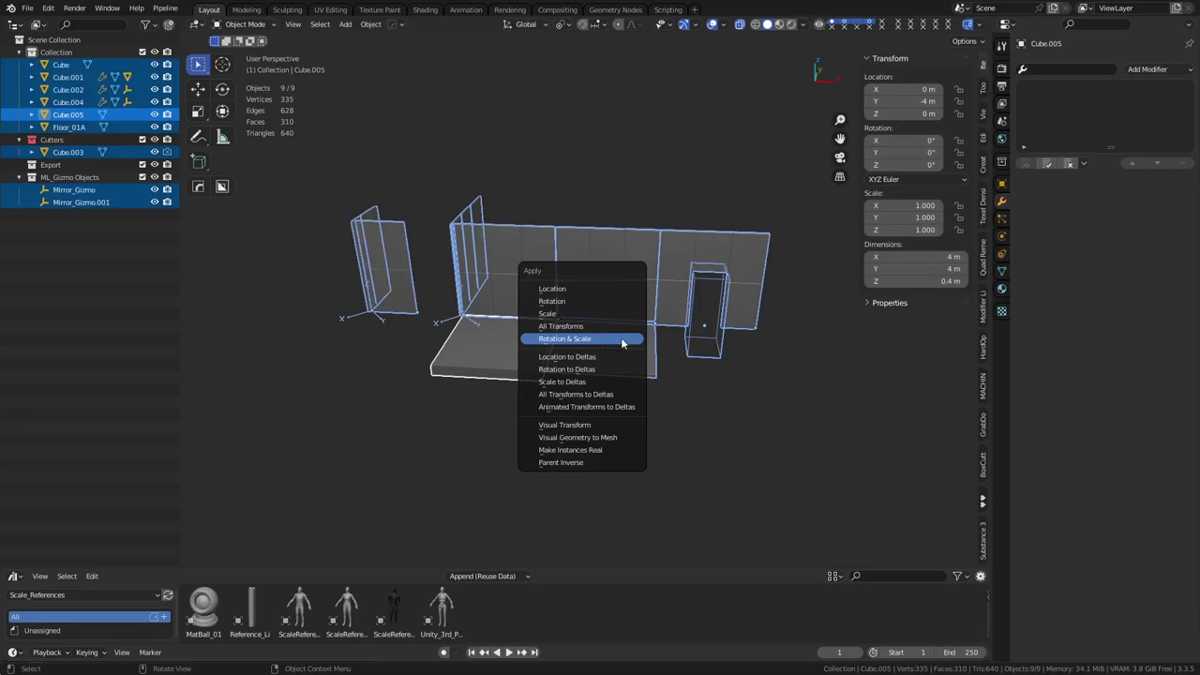
{"action": "left_click", "coordinate": [621, 340]}
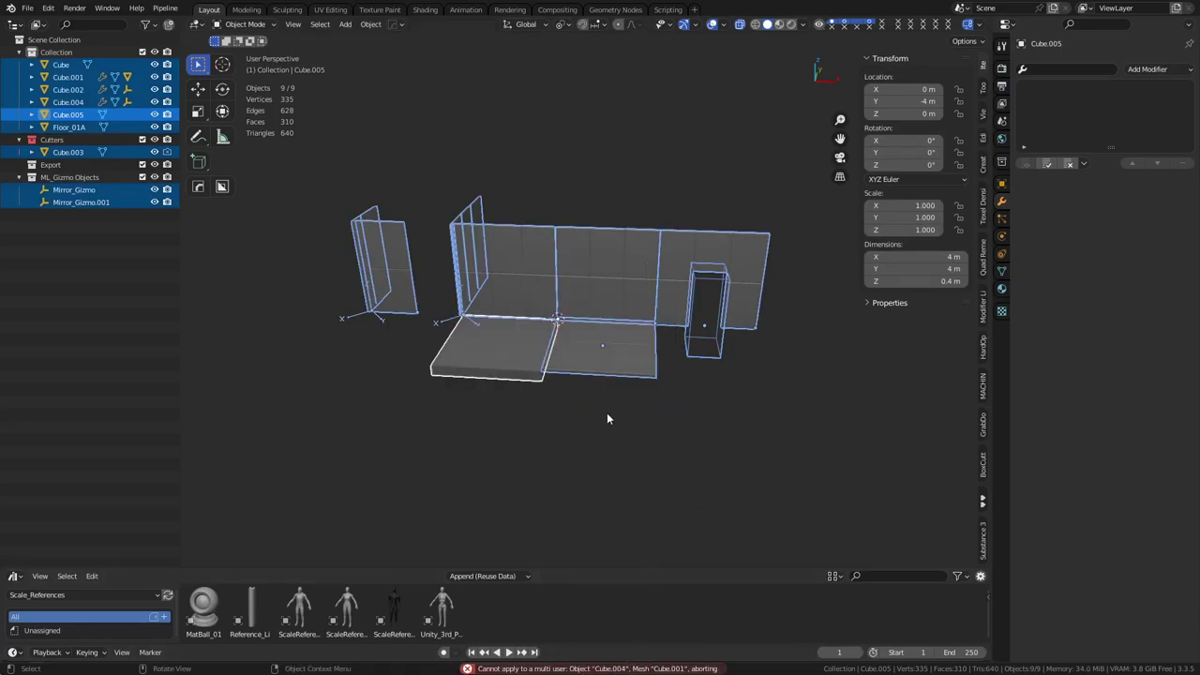
{"action": "left_click", "coordinate": [611, 436]}
Step: Apply Rotation & Scale to the plain middle wall, creating new object-data users for it
{"action": "middle_click_drag", "start_coordinate": [624, 408], "coordinate": [642, 347]}
{"action": "left_click", "coordinate": [541, 312]}
{"action": "key", "text": "ctrl+a"}
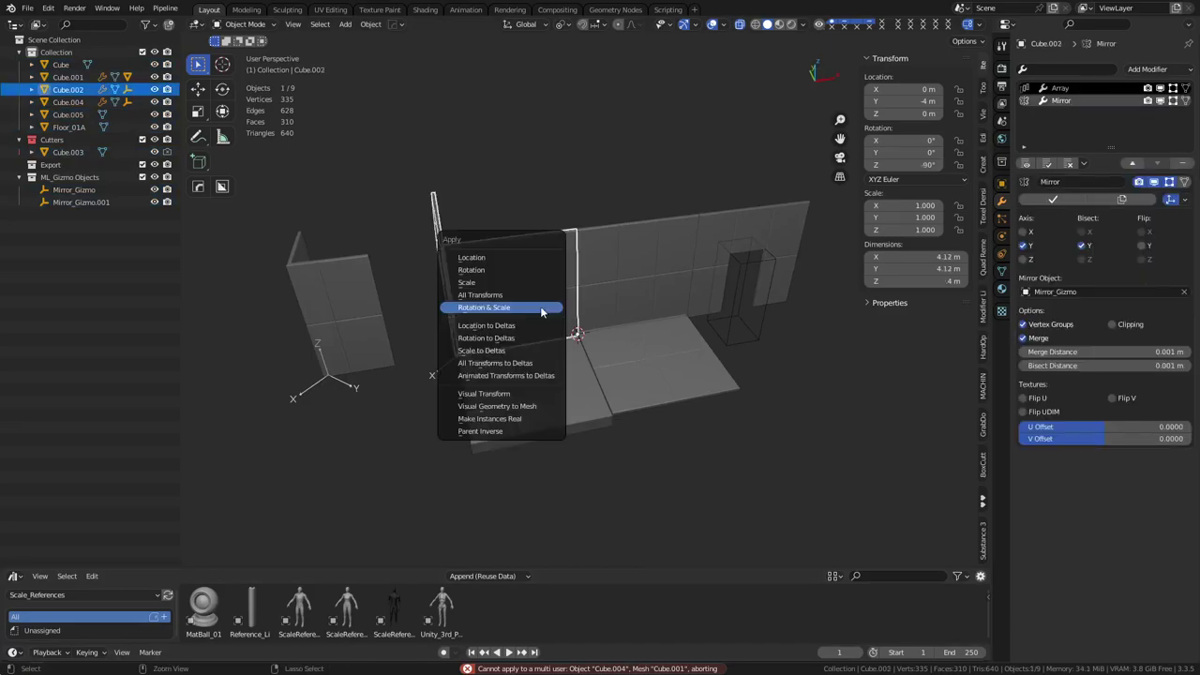
{"action": "left_click", "coordinate": [631, 285]}
{"action": "key", "text": "ctrl+a"}
{"action": "left_click", "coordinate": [632, 287]}
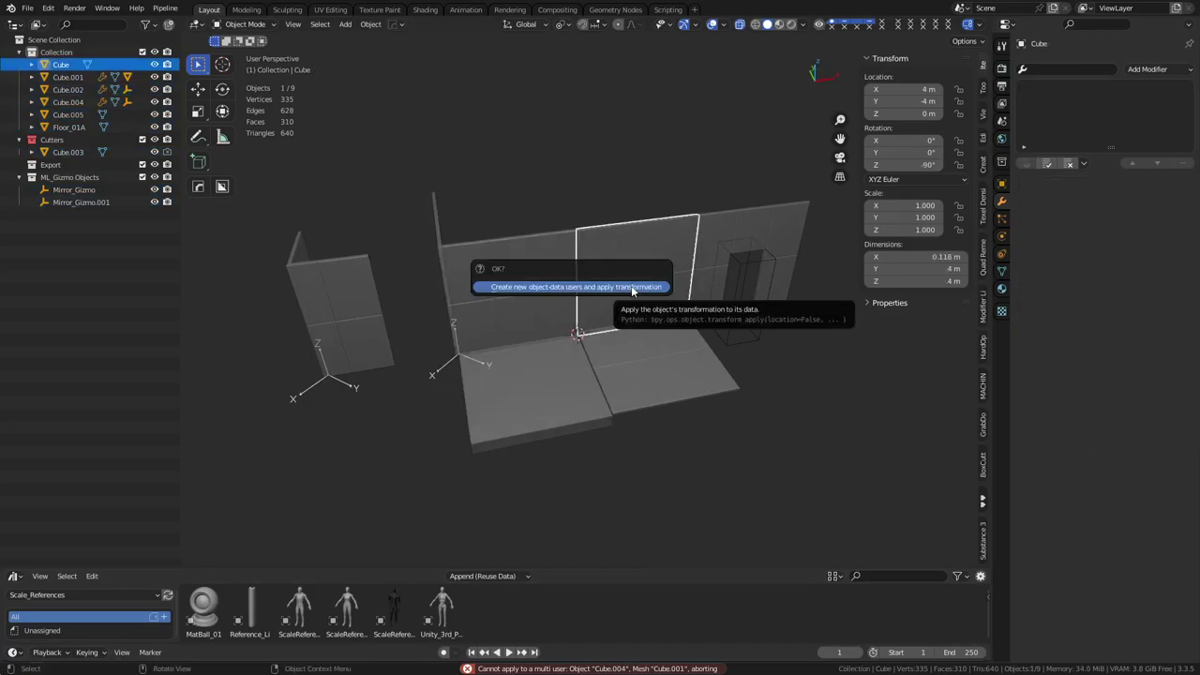
{"action": "left_click", "coordinate": [632, 287]}
{"action": "middle_click_drag", "start_coordinate": [630, 285], "coordinate": [639, 366]}
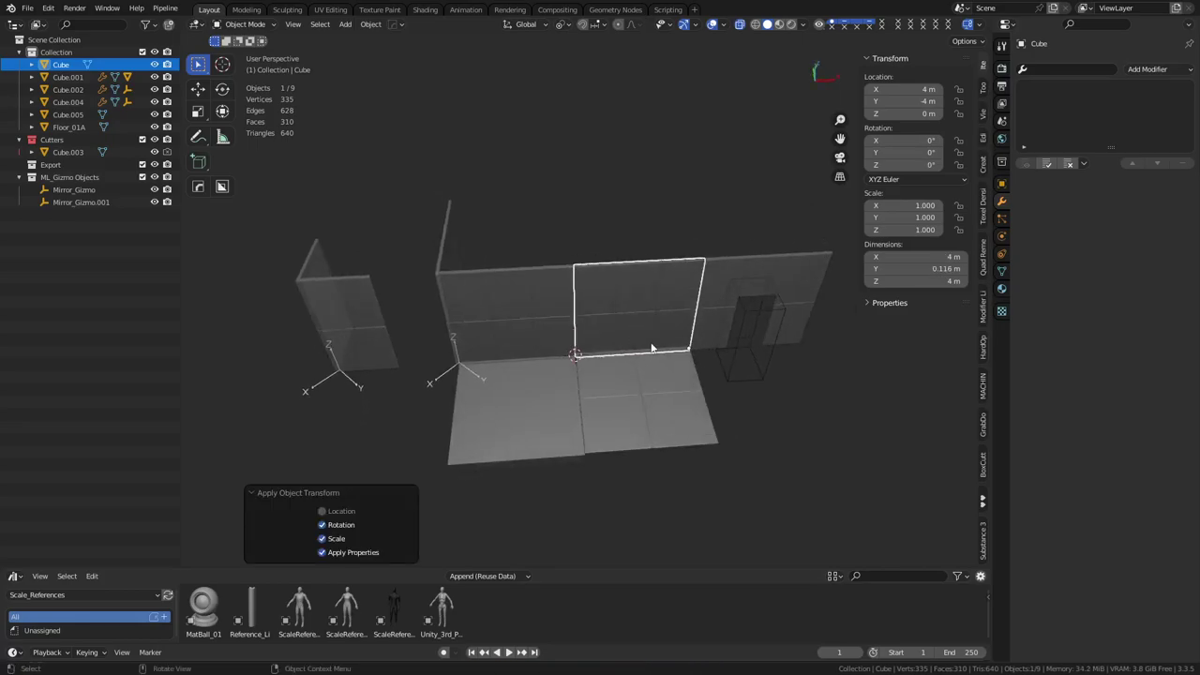
Step: Apply Rotation & Scale to the doorway wall, creating new object-data users for it
{"action": "left_click", "coordinate": [738, 271]}
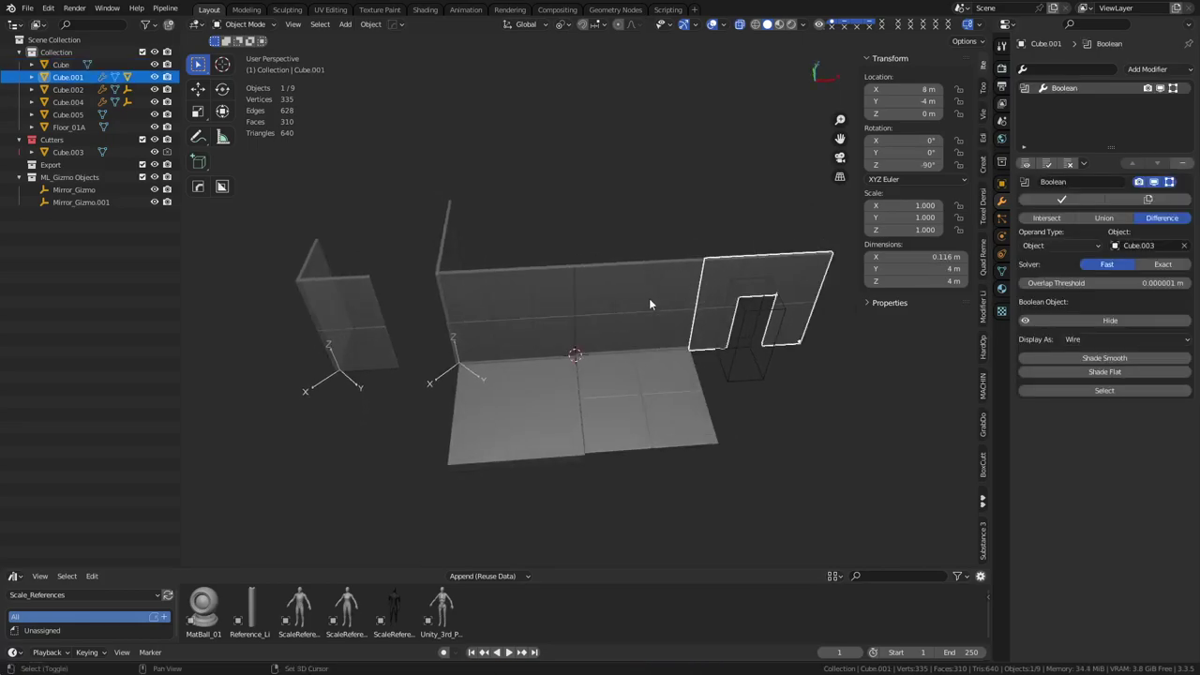
{"action": "key", "text": "ctrl+a"}
{"action": "left_click", "coordinate": [666, 293]}
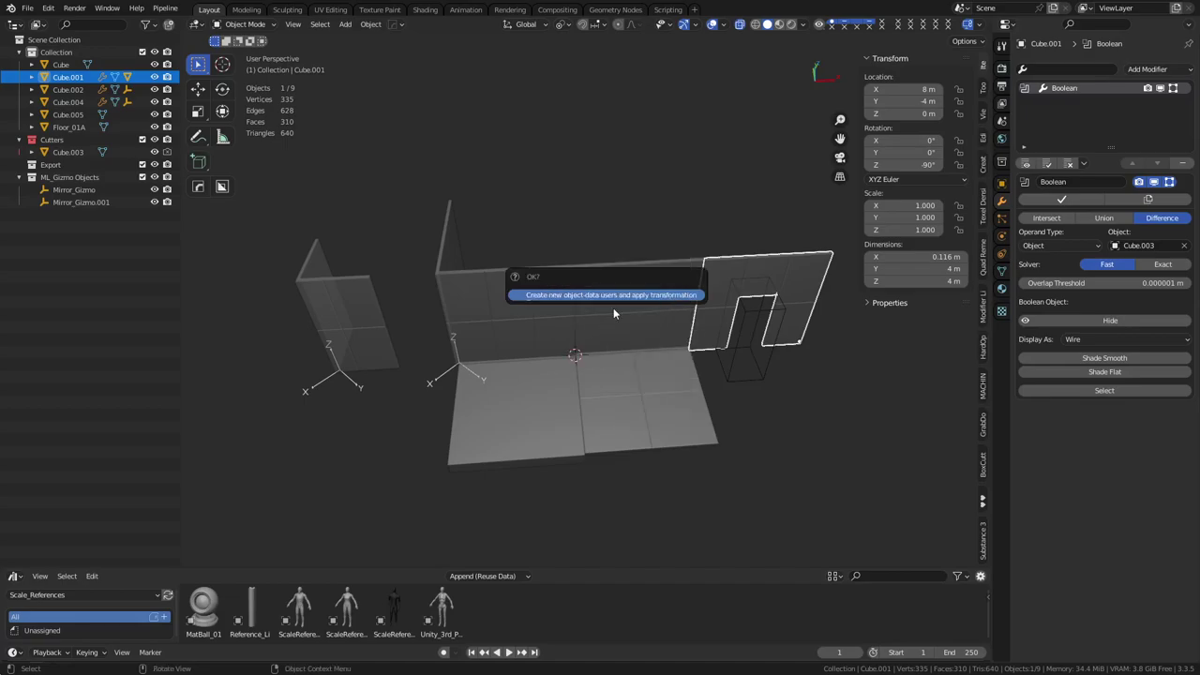
{"action": "left_click", "coordinate": [614, 307]}
Step: Apply Rotation & Scale to the large corner wall and the small separate corner piece
{"action": "left_click", "coordinate": [541, 321]}
{"action": "key", "text": "ctrl+a"}
{"action": "left_click", "coordinate": [541, 322]}
{"action": "left_click", "coordinate": [535, 314]}
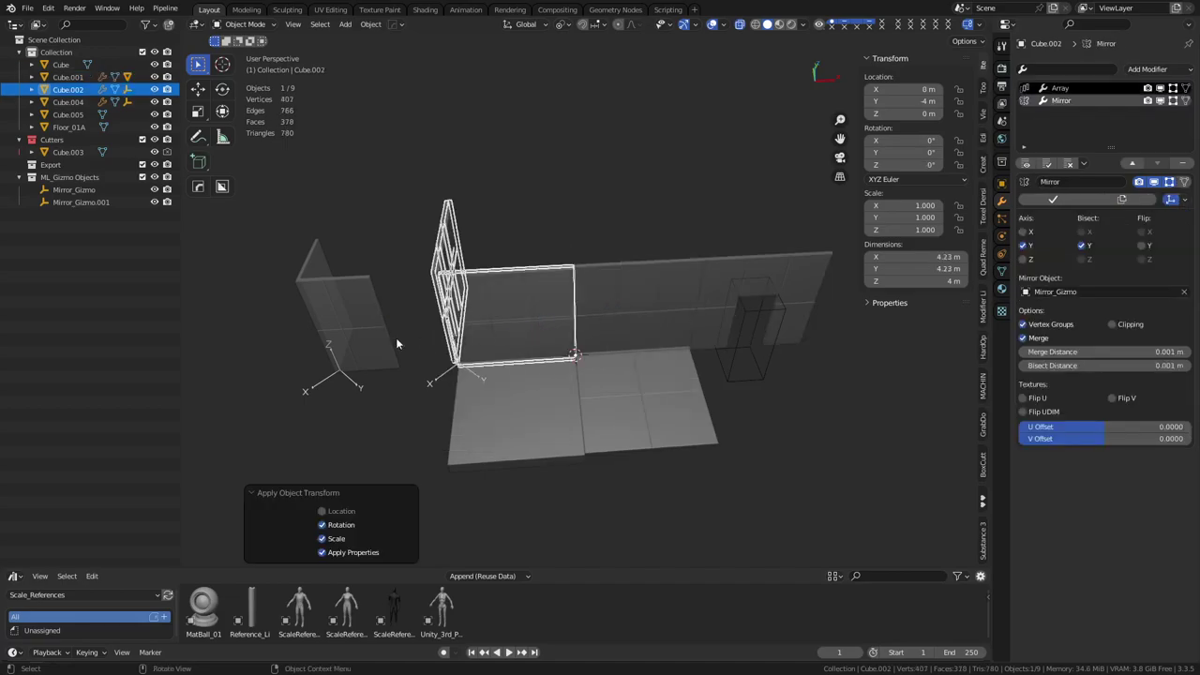
{"action": "left_click", "coordinate": [338, 333]}
{"action": "key", "text": "ctrl+a"}
{"action": "left_click", "coordinate": [336, 327]}
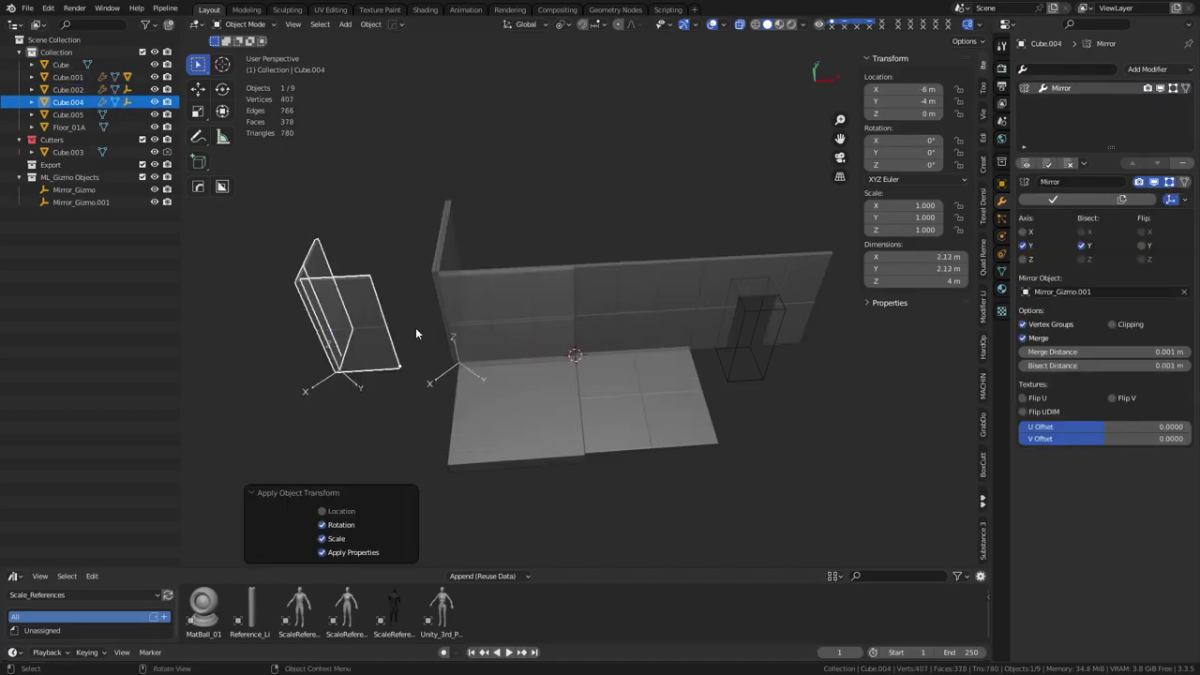
Step: Link the doorway wall and both corner pieces to the plain middle wall's object data
{"action": "left_click", "coordinate": [664, 307]}
{"action": "left_click", "coordinate": [720, 307]}
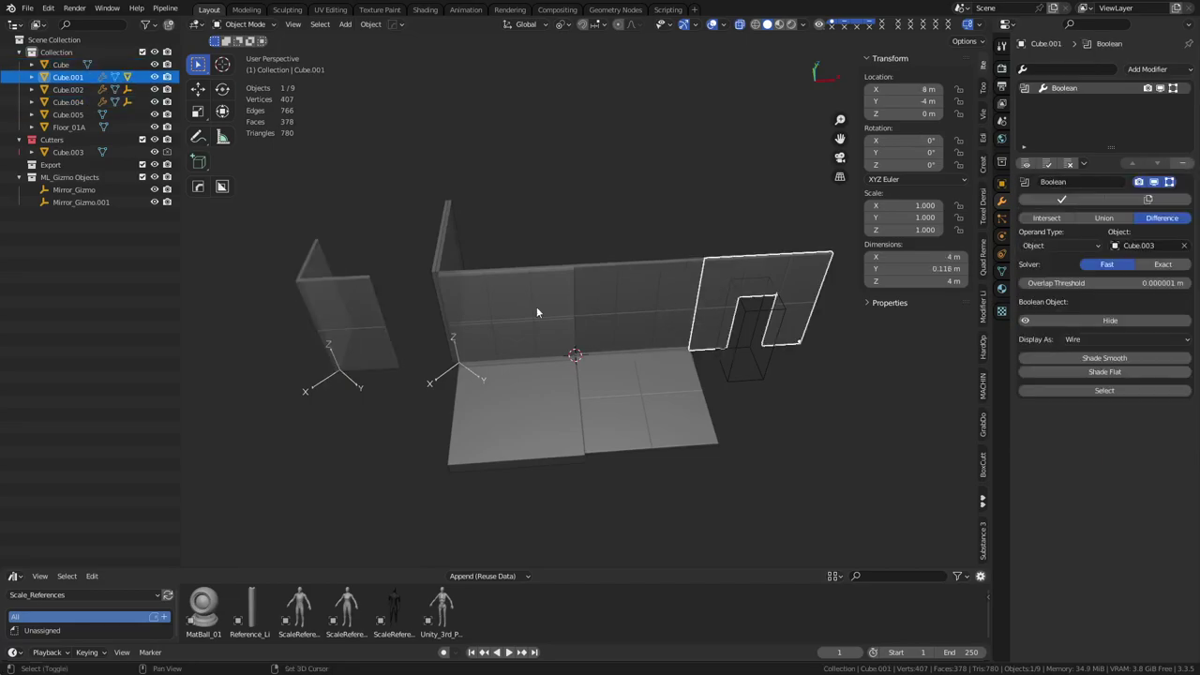
{"action": "left_click", "coordinate": [438, 303], "text": "shift"}
{"action": "left_click", "coordinate": [368, 317], "text": "shift"}
{"action": "left_click", "coordinate": [662, 311], "text": "shift"}
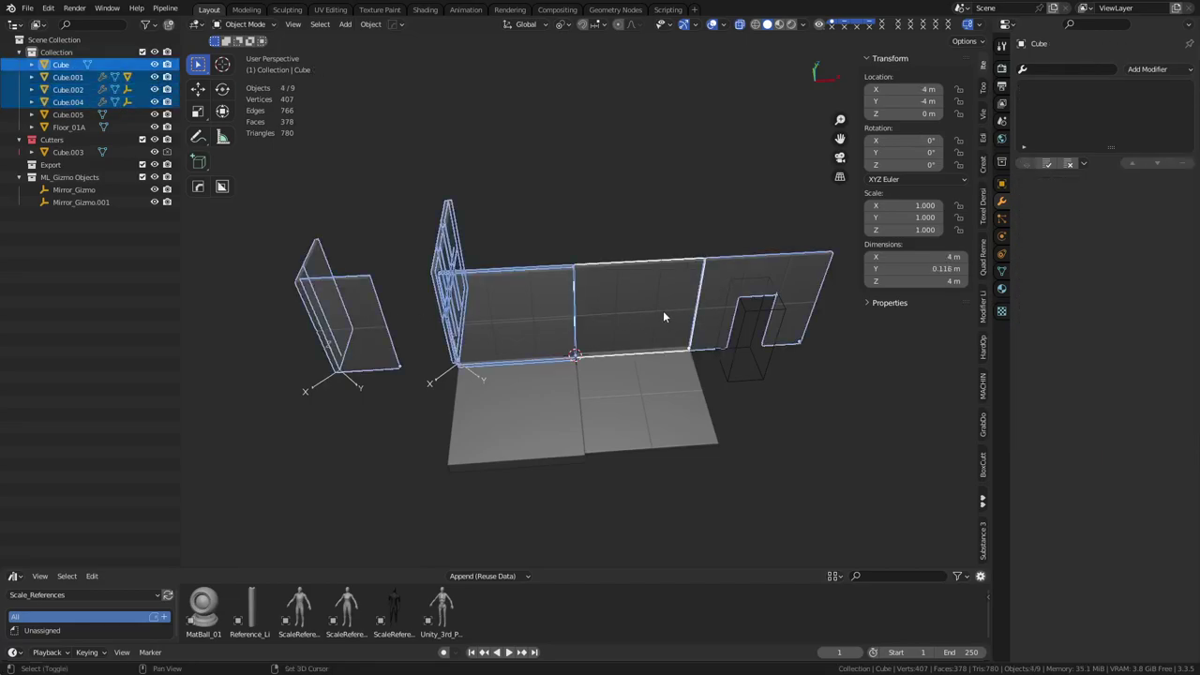
{"action": "key", "text": "ctrl+l"}
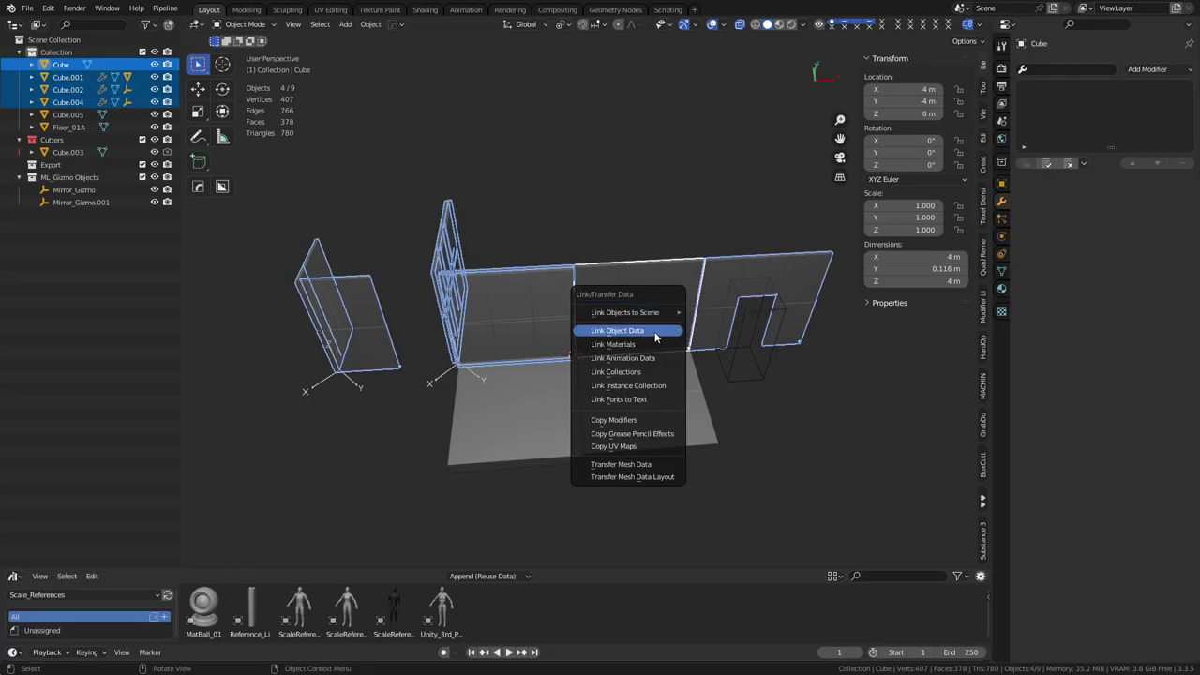
{"action": "left_click", "coordinate": [656, 333]}
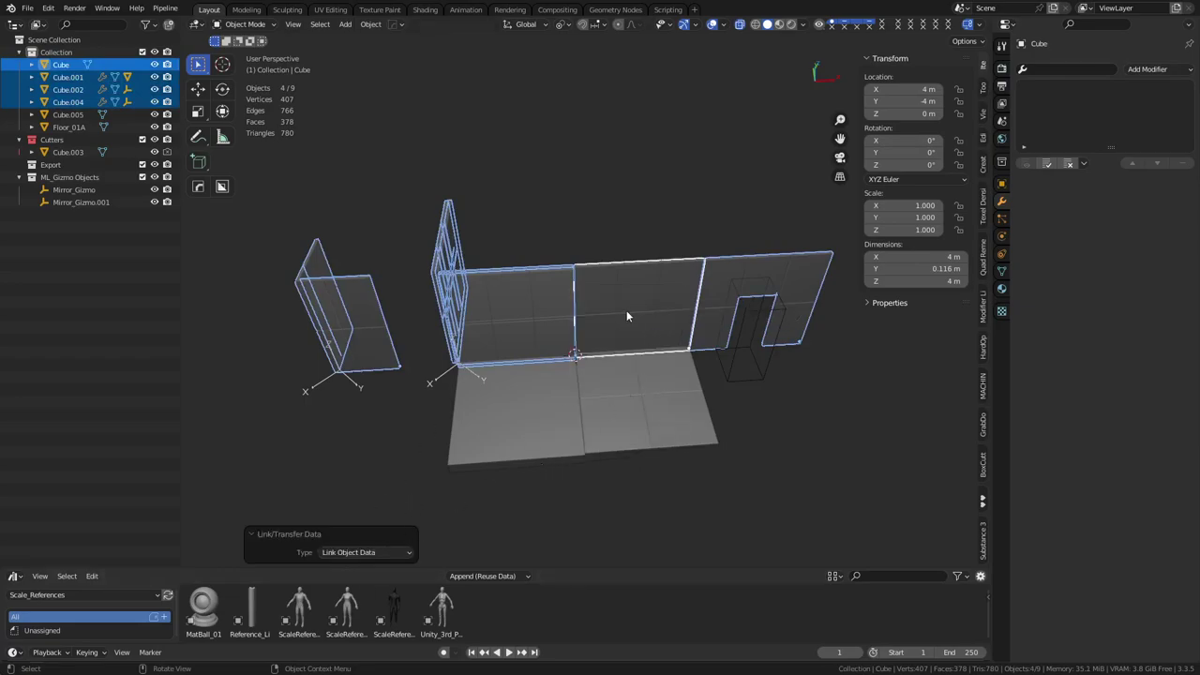
{"action": "left_click", "coordinate": [626, 316]}
{"action": "left_click", "coordinate": [741, 281]}
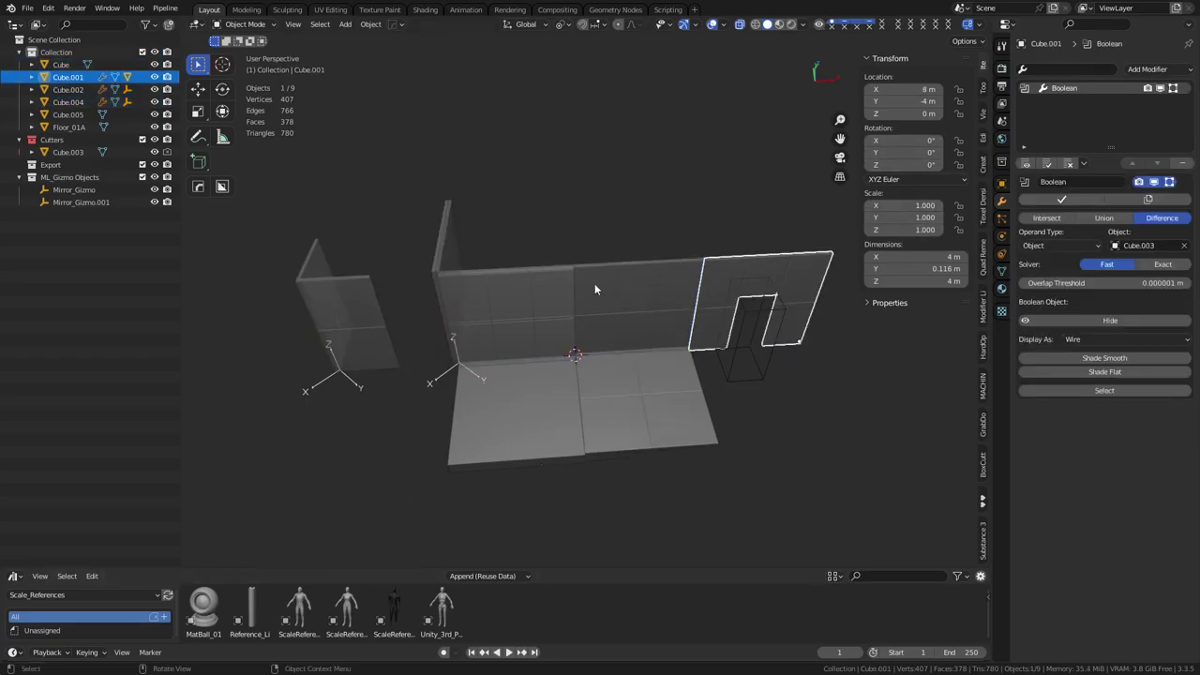
{"action": "left_click", "coordinate": [527, 382]}
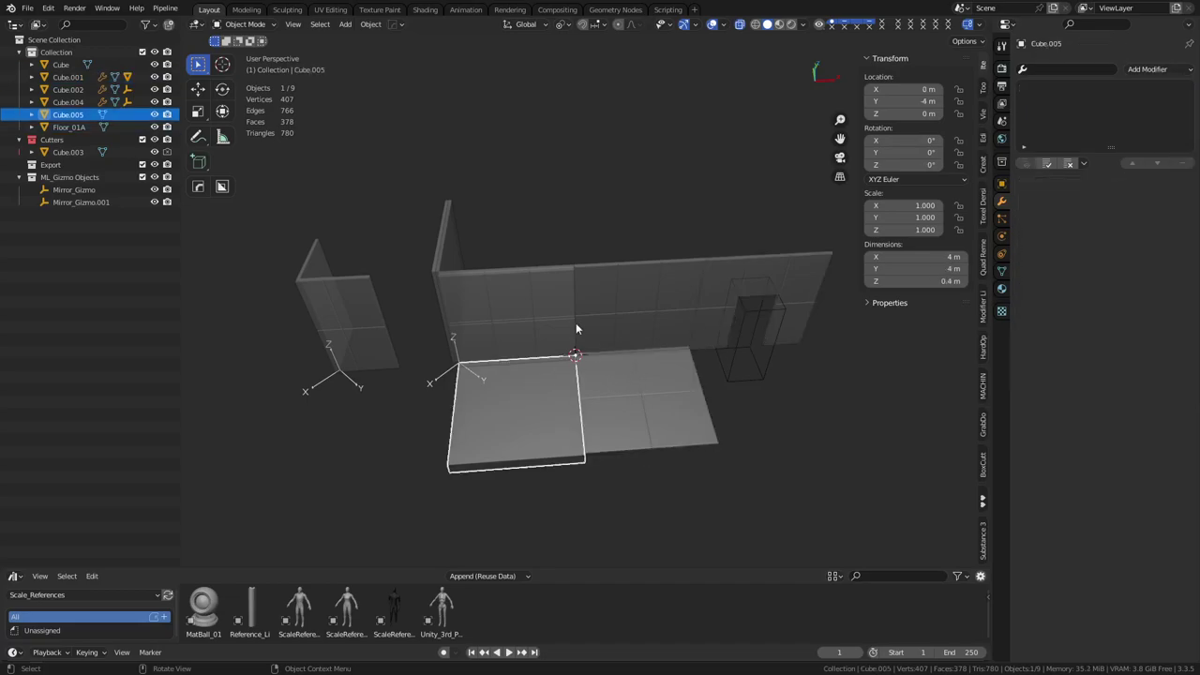
Step: Examine the large corner wall's panels and its mirror gizmo up close and from the top view
{"action": "middle_click_drag", "start_coordinate": [575, 324], "coordinate": [587, 452]}
{"action": "scroll", "coordinate": [570, 351], "scroll_direction": "up", "scroll_amount": 5}
{"action": "left_click", "coordinate": [501, 340]}
{"action": "scroll", "coordinate": [573, 358], "scroll_direction": "down", "scroll_amount": 2}
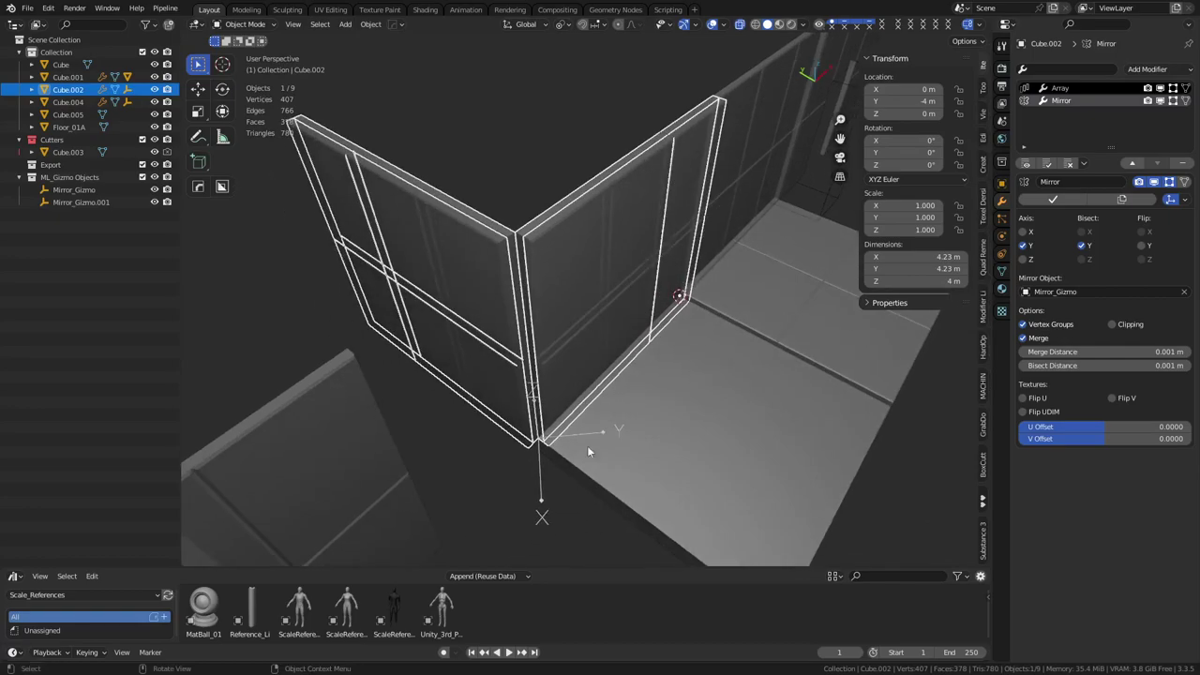
{"action": "left_click", "coordinate": [484, 483]}
{"action": "left_click", "coordinate": [551, 473]}
{"action": "key", "text": "KP_7"}
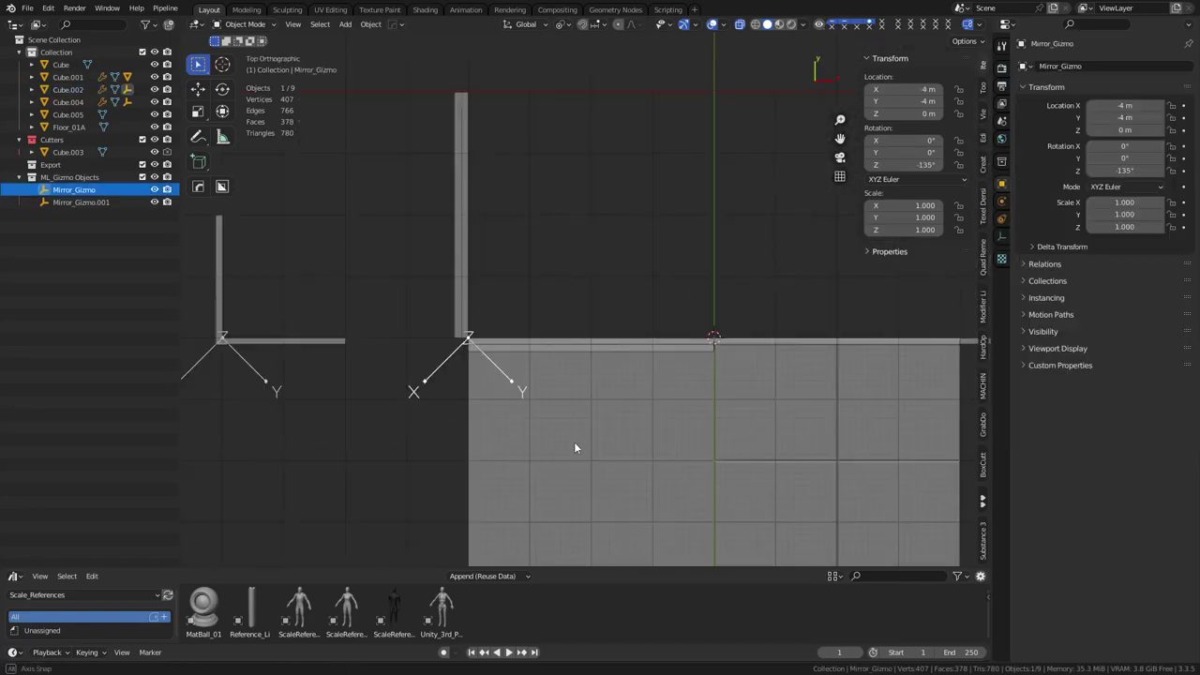
{"action": "left_click", "coordinate": [633, 355]}
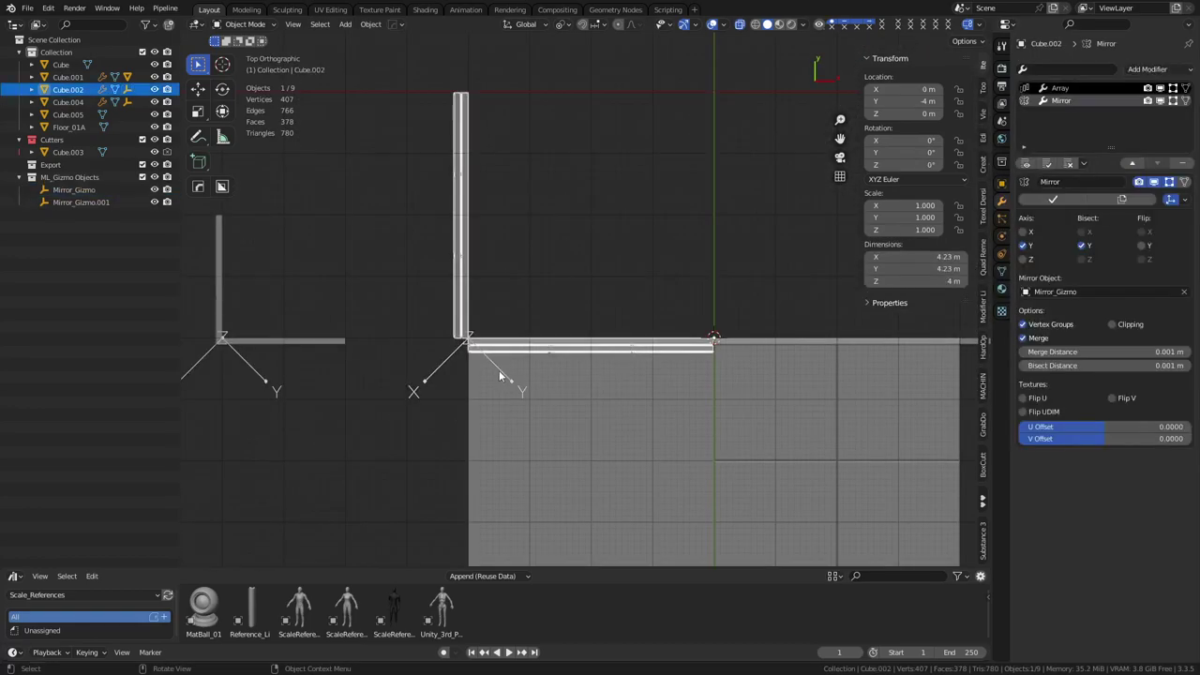
{"action": "left_click", "coordinate": [448, 369]}
{"action": "left_click", "coordinate": [514, 346]}
Step: Try a relative Y offset of 1 in the large corner wall's Array modifier
{"action": "left_click", "coordinate": [1059, 88]}
{"action": "left_click", "coordinate": [1162, 276]}
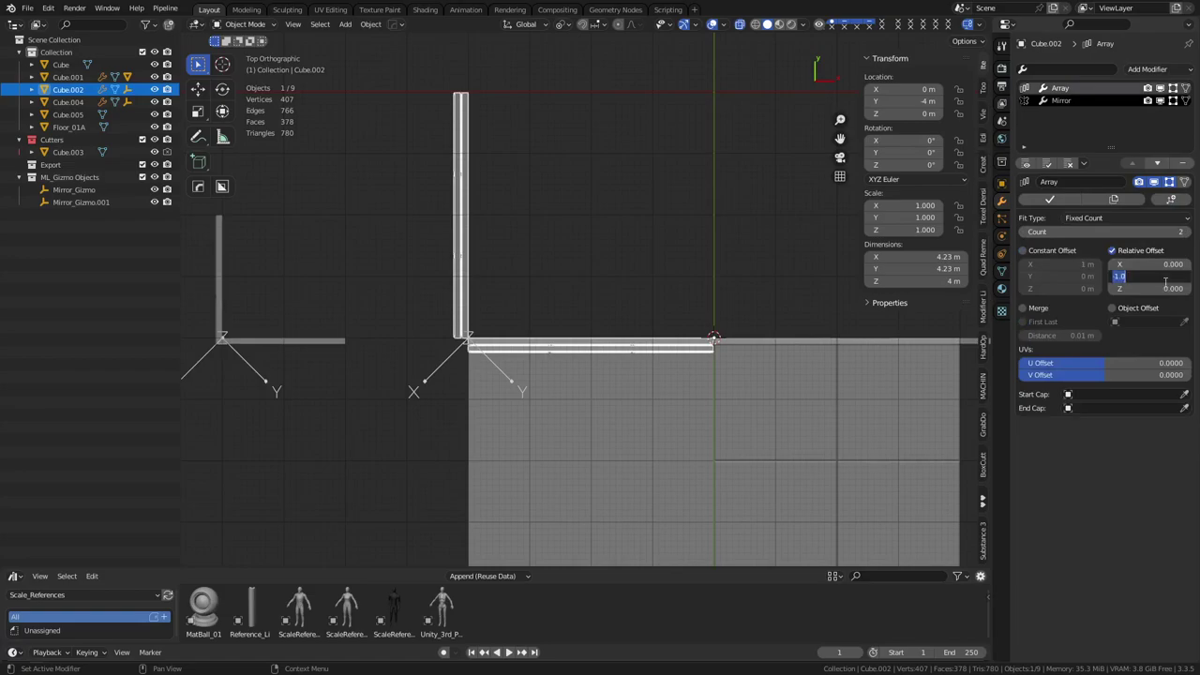
{"action": "key", "text": "Return"}
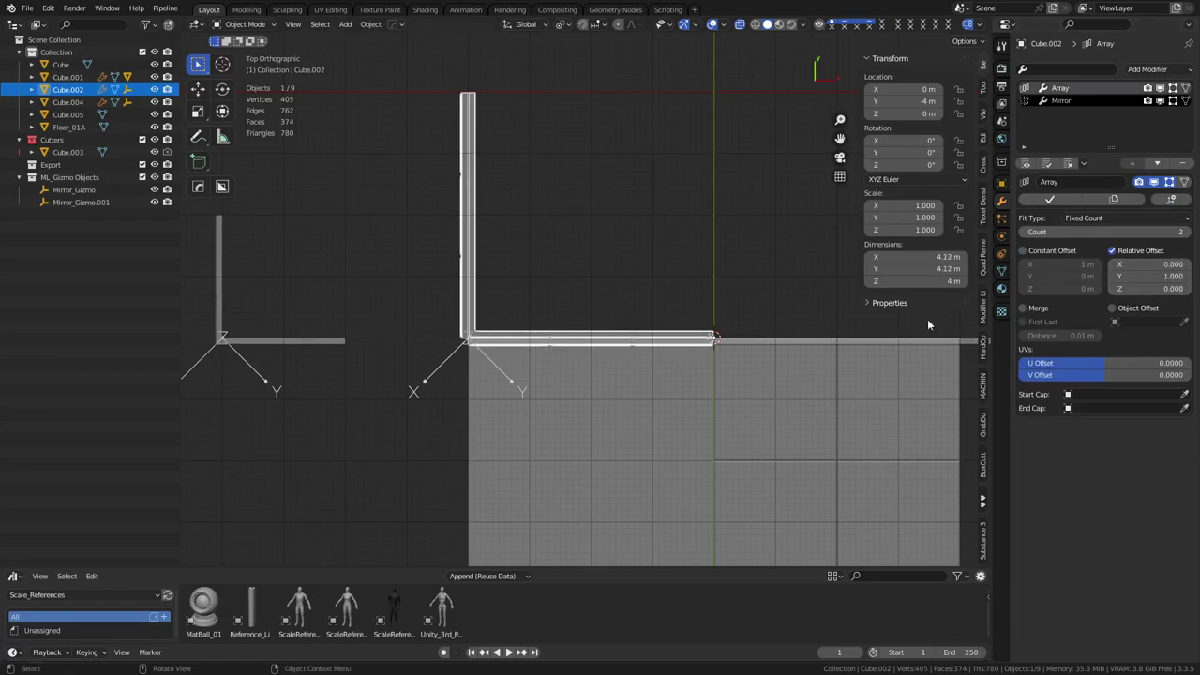
Step: Disable the corner wall's Mirror modifier in the viewport and set the Array's relative offset to X 1, Y 0
{"action": "left_click", "coordinate": [1160, 101]}
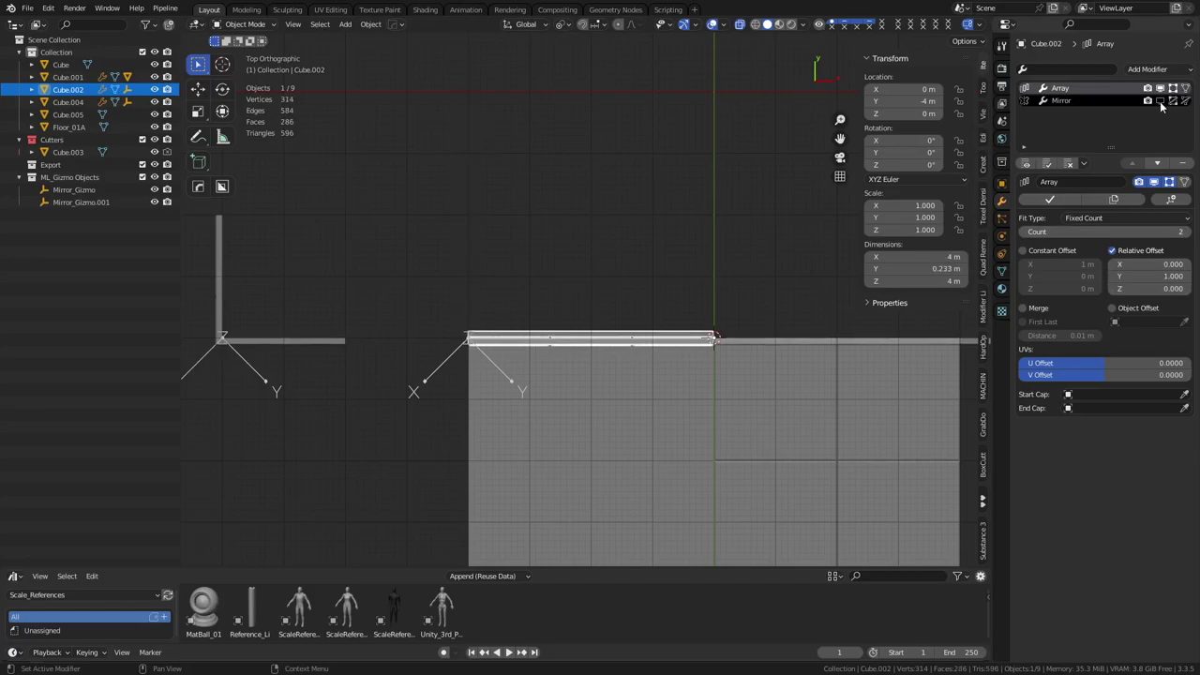
{"action": "double_click", "coordinate": [1159, 275]}
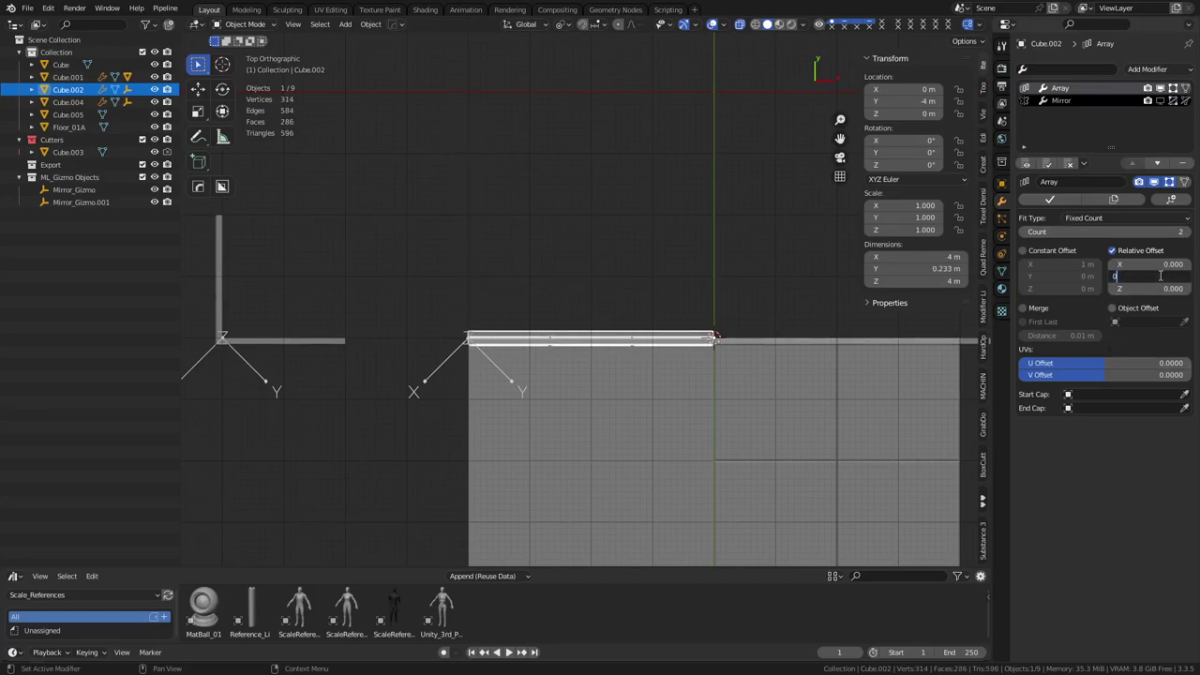
{"action": "key", "text": "Return"}
{"action": "double_click", "coordinate": [1160, 264]}
{"action": "type", "text": "1"}
{"action": "key", "text": "Return"}
{"action": "left_click", "coordinate": [1160, 265]}
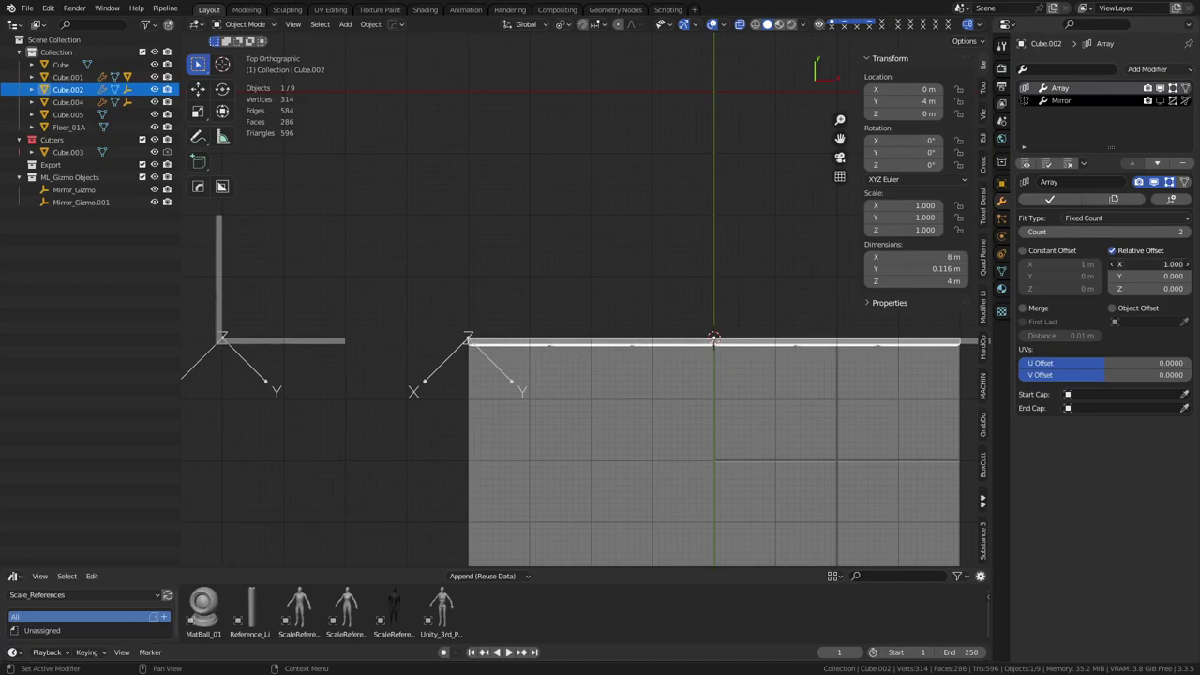
Step: Set the Array's relative X offset to -1 and re-enable the corner wall's Mirror modifier in the viewport
{"action": "double_click", "coordinate": [1161, 265]}
{"action": "type", "text": "-1"}
{"action": "key", "text": "Return"}
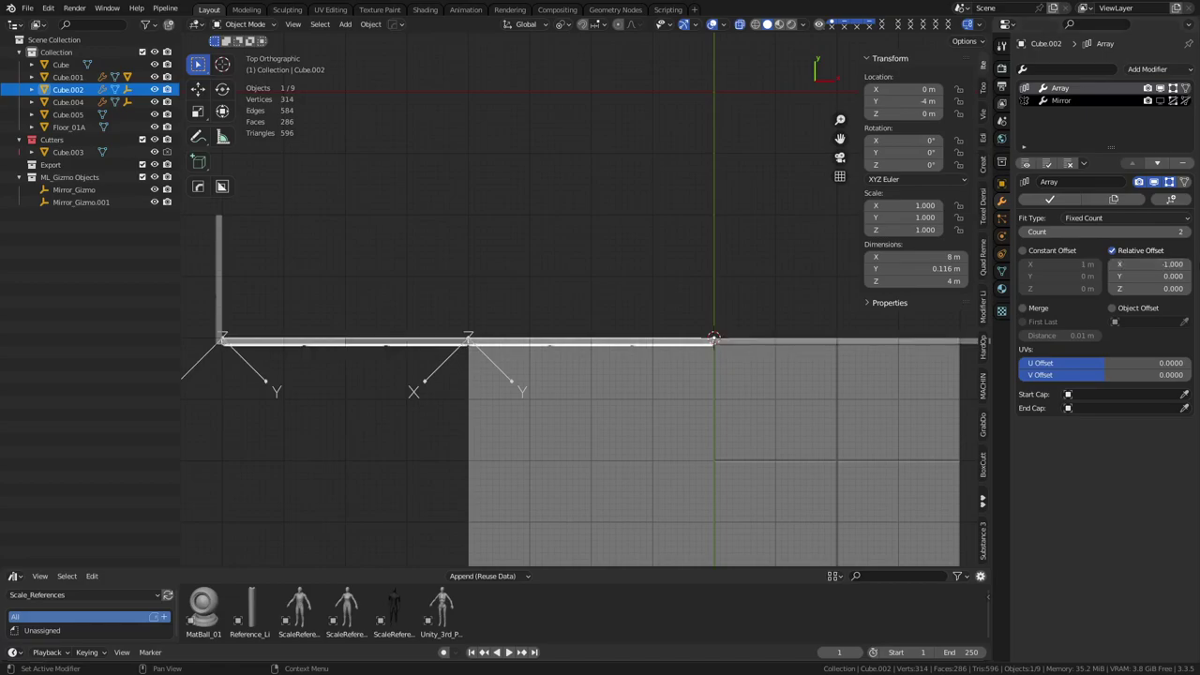
{"action": "left_click", "coordinate": [1172, 101]}
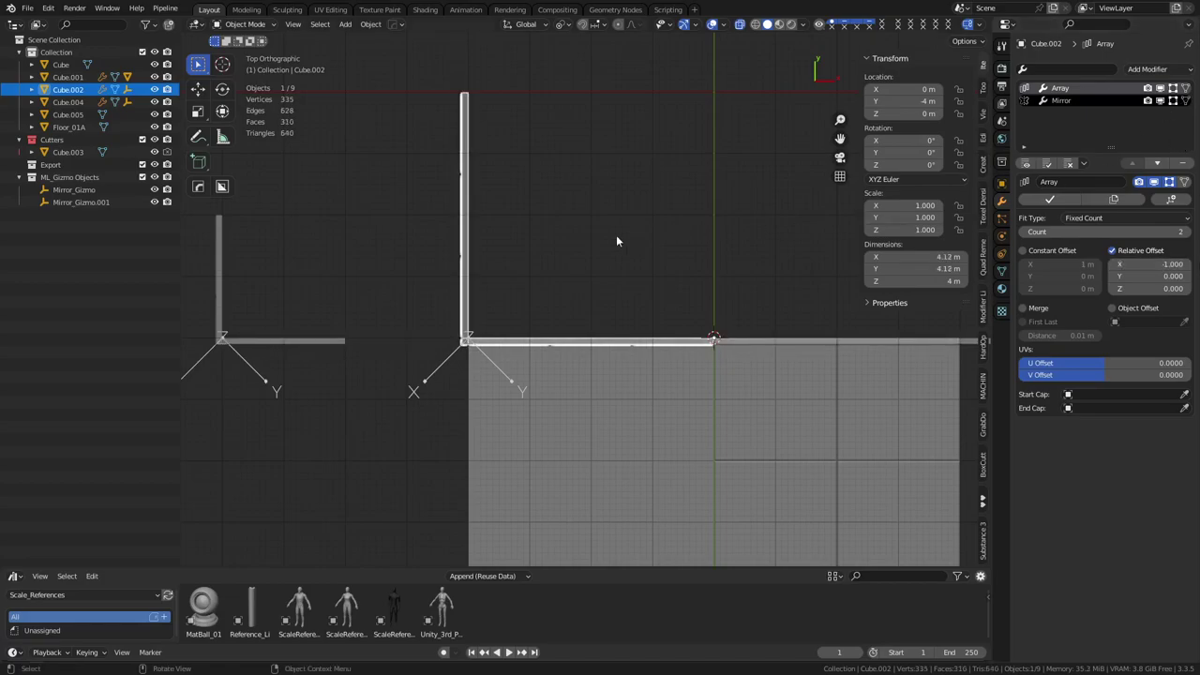
{"action": "left_click", "coordinate": [615, 260]}
Step: Put the thick floor block into Edit Mode with its bottom face selected
{"action": "middle_click_drag", "start_coordinate": [615, 259], "coordinate": [652, 349]}
{"action": "left_click", "coordinate": [653, 349]}
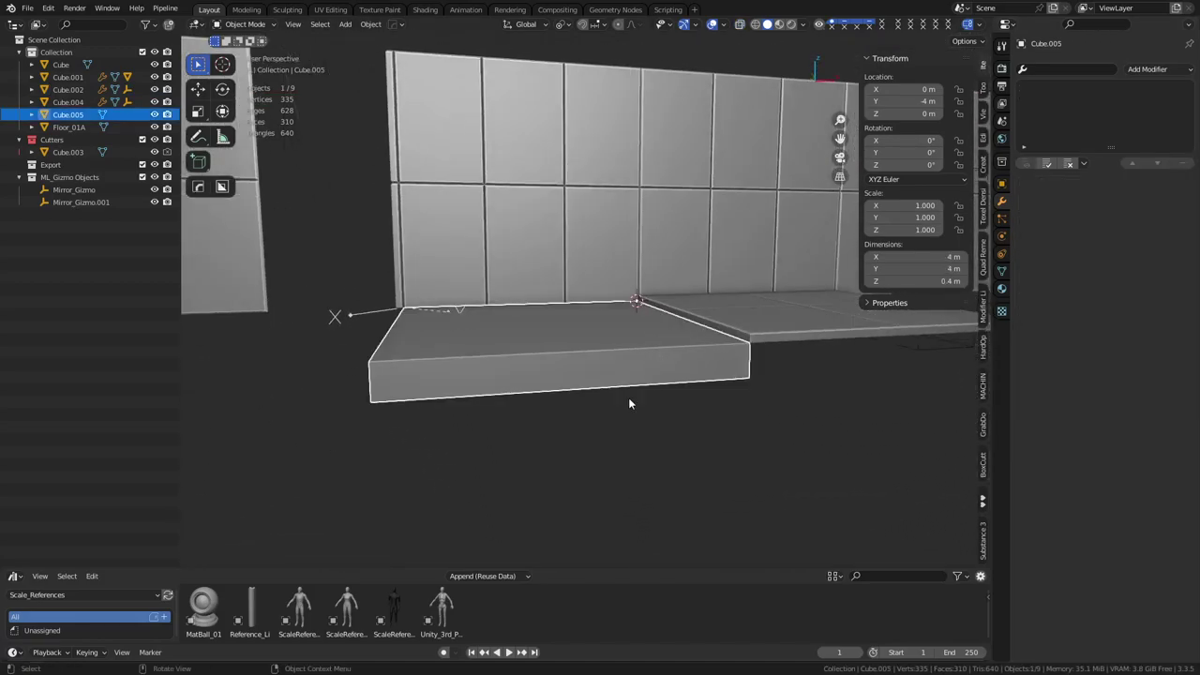
{"action": "middle_click_drag", "start_coordinate": [628, 398], "coordinate": [660, 332]}
{"action": "key", "text": "ctrl+Tab"}
{"action": "left_click", "coordinate": [716, 374]}
Step: Try a centred loop cut across the thick floor block's underside
{"action": "key", "text": "ctrl+r"}
{"action": "left_click", "coordinate": [635, 231]}
{"action": "right_click", "coordinate": [635, 231]}
{"action": "key", "text": "ctrl+r"}
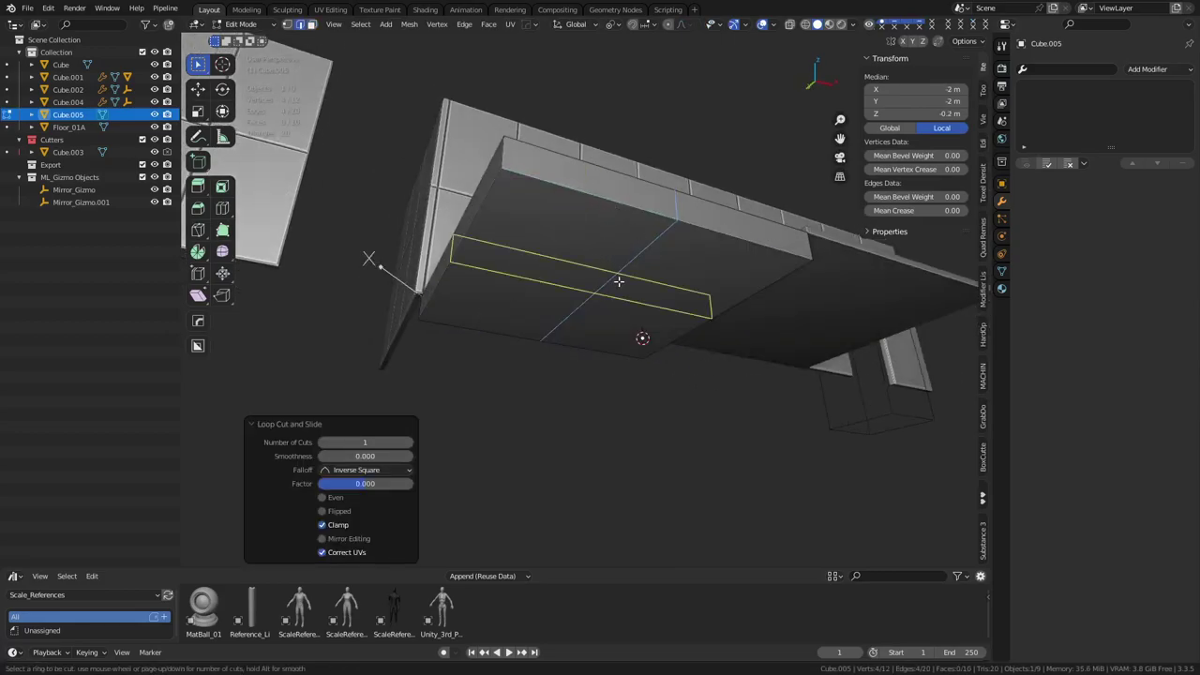
{"action": "right_click", "coordinate": [619, 281]}
{"action": "key", "text": "ctrl+z"}
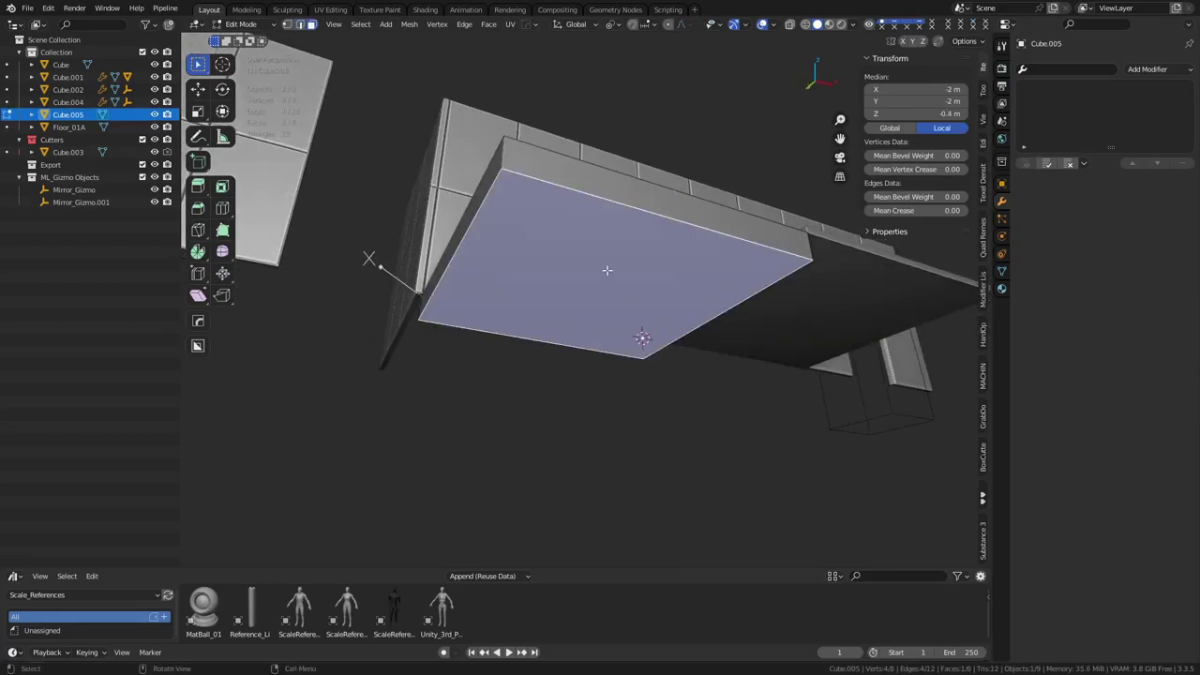
Step: Inset the floor block's bottom face by about 0.18 m, recess it about 0.29 m inward, and return to Object Mode
{"action": "key", "text": "i"}
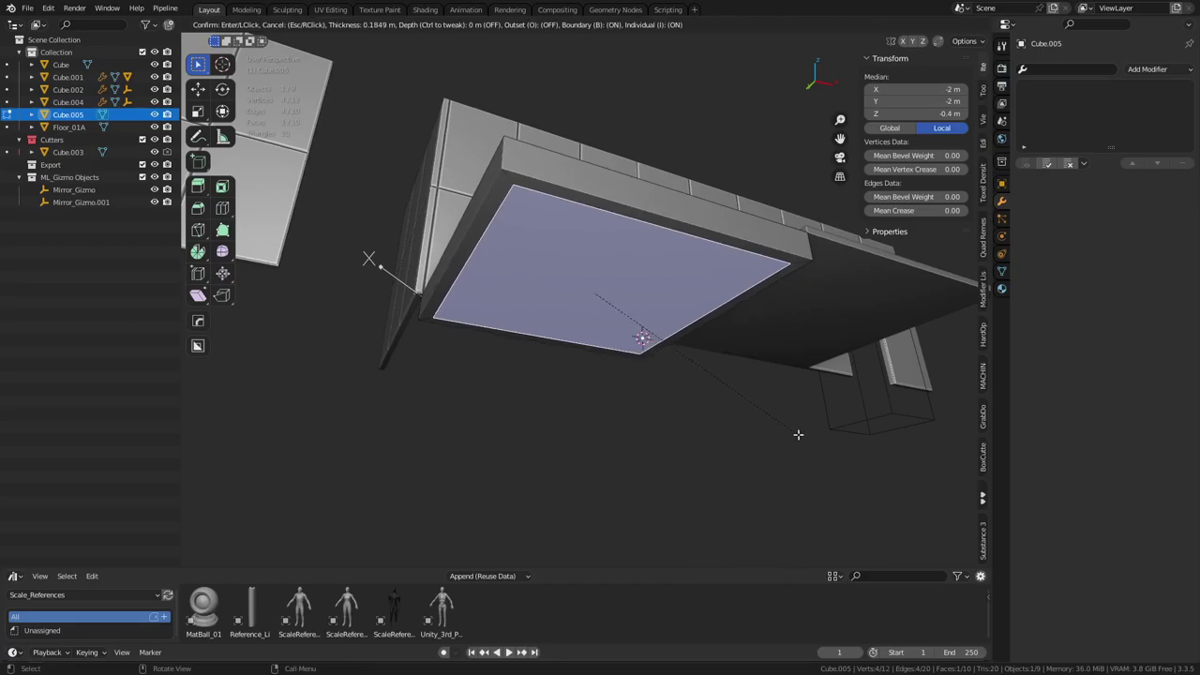
{"action": "left_click", "coordinate": [793, 434]}
{"action": "key", "text": "i"}
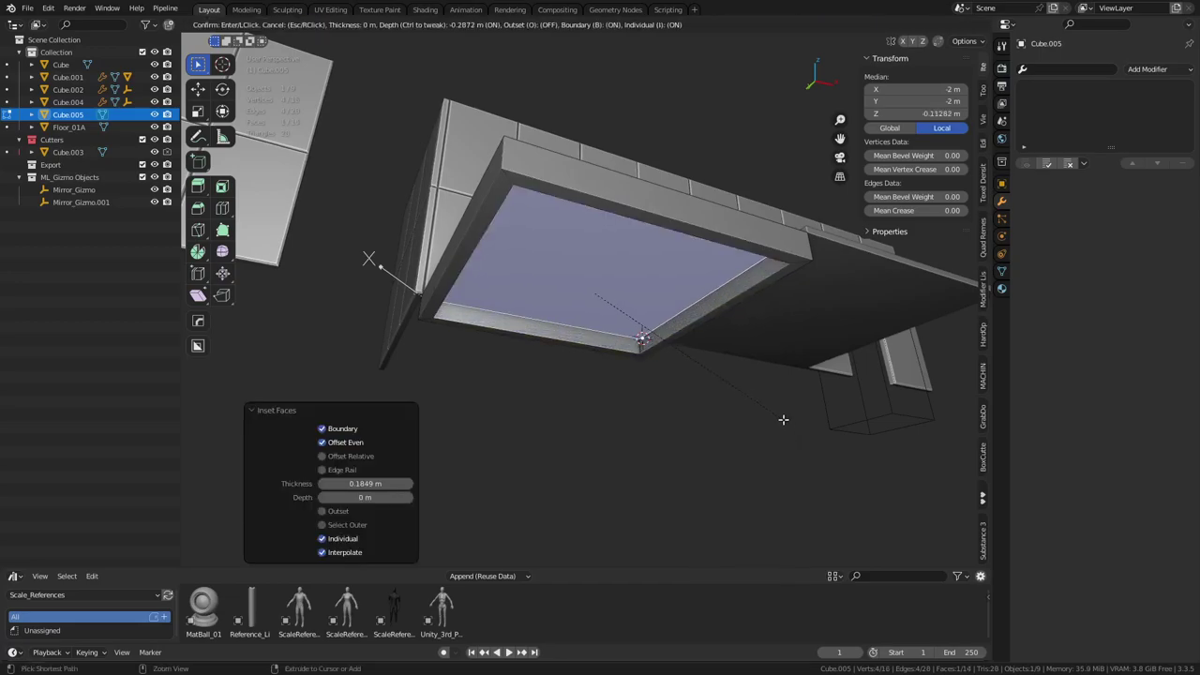
{"action": "left_click", "coordinate": [782, 420]}
{"action": "key", "text": "ctrl+Tab"}
{"action": "left_click", "coordinate": [684, 419]}
{"action": "middle_click_drag", "start_coordinate": [751, 341], "coordinate": [699, 356]}
{"action": "scroll", "coordinate": [699, 351], "scroll_direction": "down", "scroll_amount": 4}
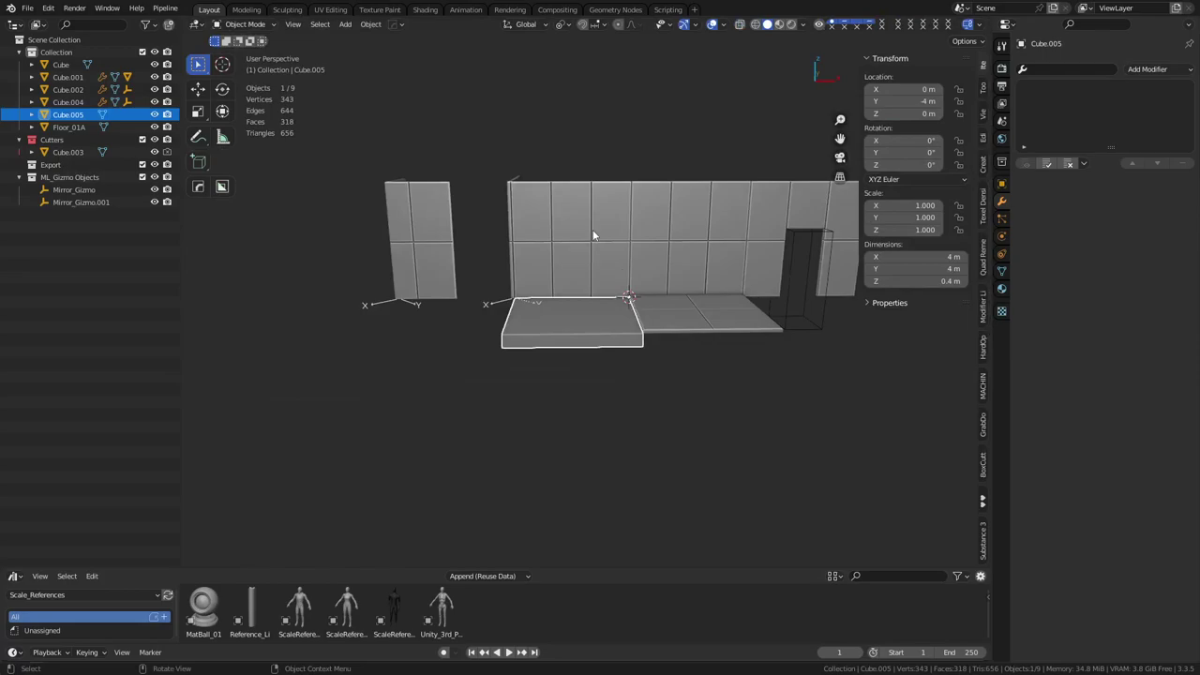
Step: Check the wall pieces' transforms and apply Rotation & Scale to the thin Floor_01A tile
{"action": "left_click", "coordinate": [593, 230]}
{"action": "middle_click_drag", "start_coordinate": [593, 229], "coordinate": [593, 342]}
{"action": "left_click", "coordinate": [406, 279]}
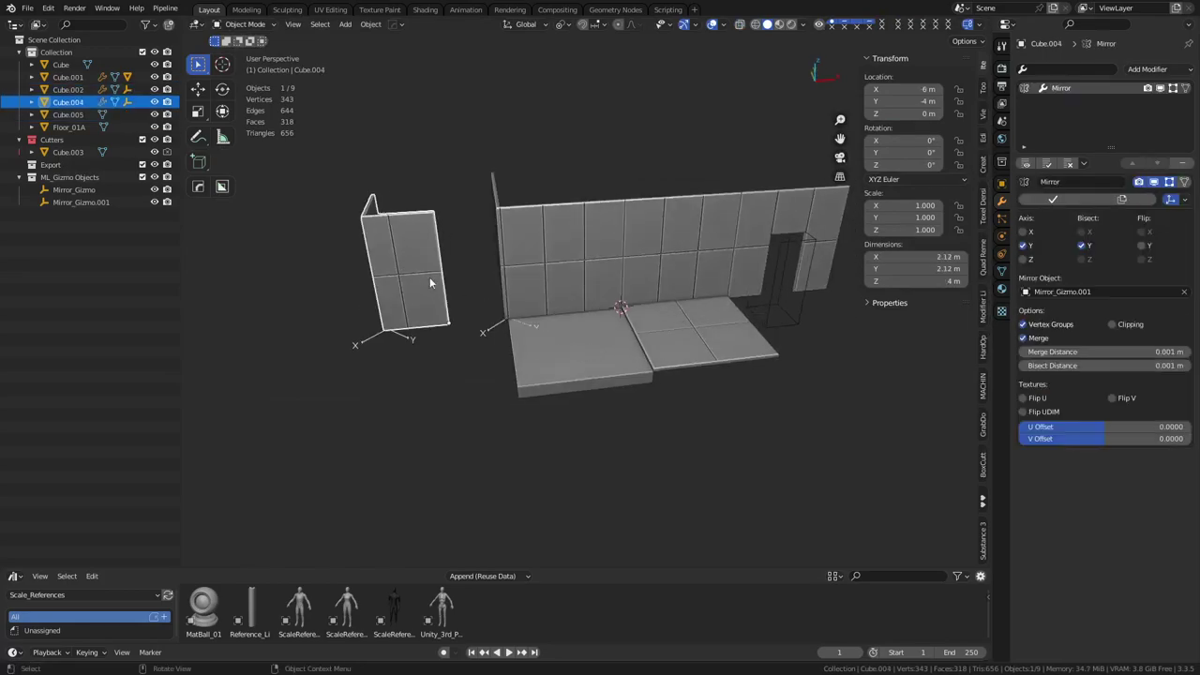
{"action": "left_click", "coordinate": [671, 251]}
{"action": "left_click", "coordinate": [756, 245]}
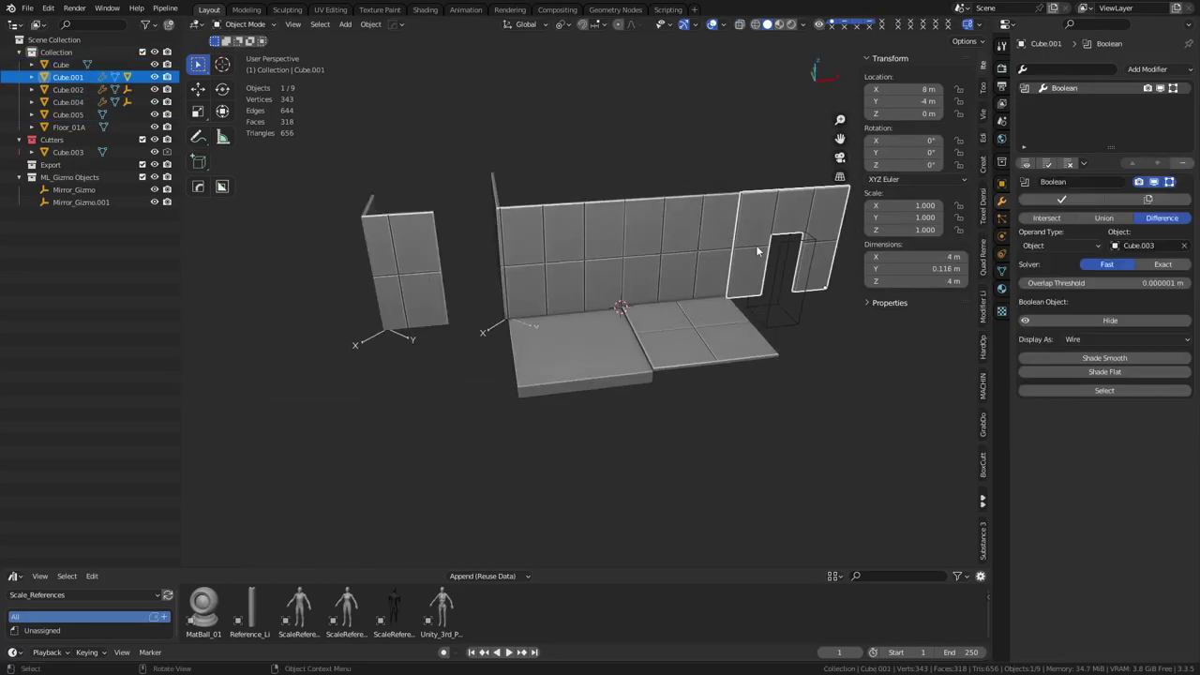
{"action": "left_click", "coordinate": [687, 332]}
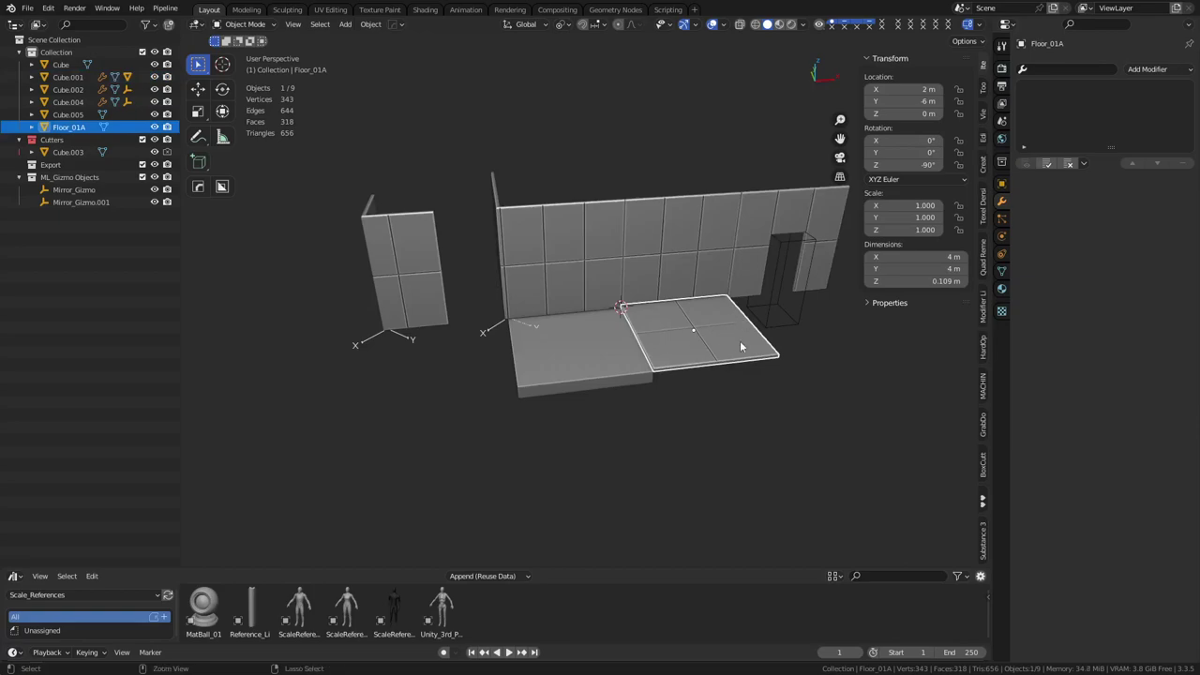
{"action": "key", "text": "ctrl+a"}
{"action": "left_click", "coordinate": [739, 340]}
{"action": "left_click", "coordinate": [572, 346]}
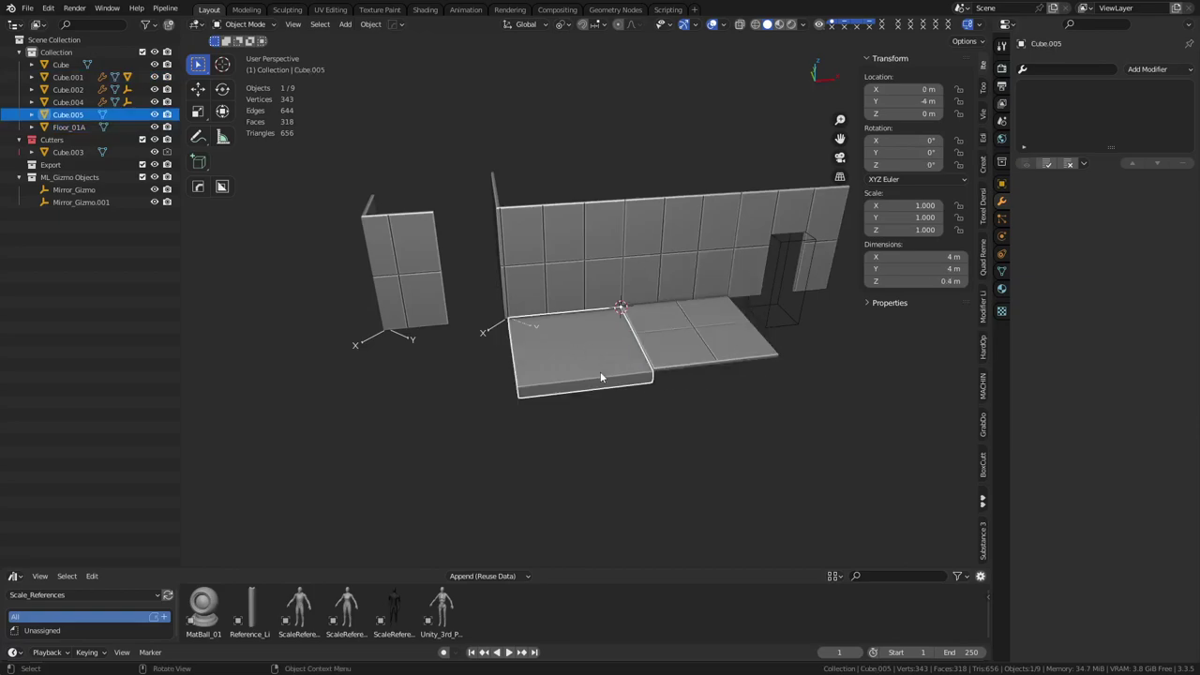
Step: Check the transforms of the thin Floor_01A tile and the large corner wall
{"action": "middle_click_drag", "start_coordinate": [711, 382], "coordinate": [648, 427]}
{"action": "scroll", "coordinate": [649, 418], "scroll_direction": "down", "scroll_amount": 4}
{"action": "left_click", "coordinate": [650, 417]}
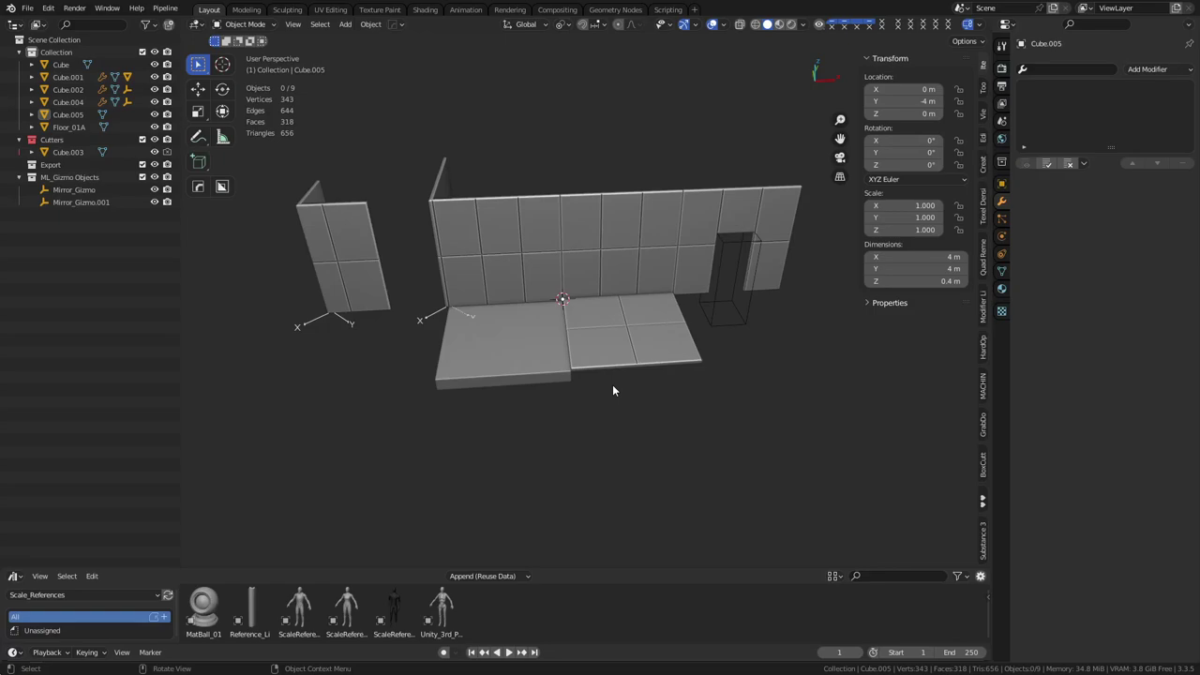
{"action": "left_click", "coordinate": [614, 373]}
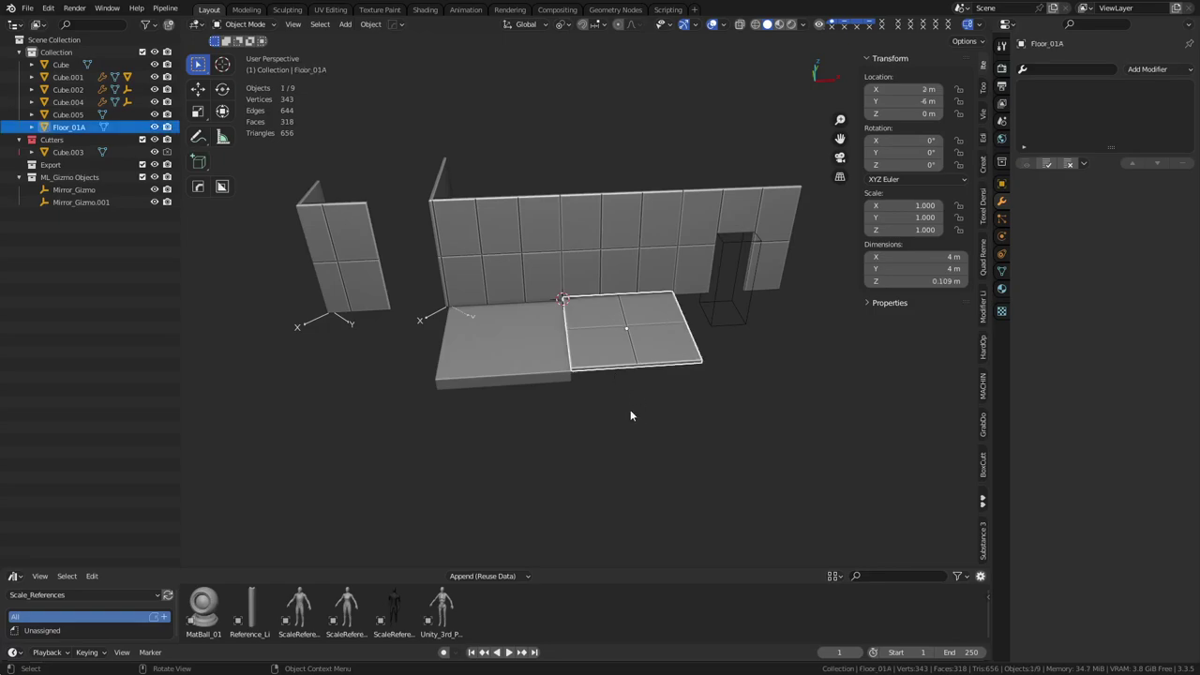
{"action": "left_click", "coordinate": [630, 410]}
{"action": "middle_click_drag", "start_coordinate": [627, 407], "coordinate": [639, 410], "text": "shift"}
{"action": "left_click", "coordinate": [476, 272]}
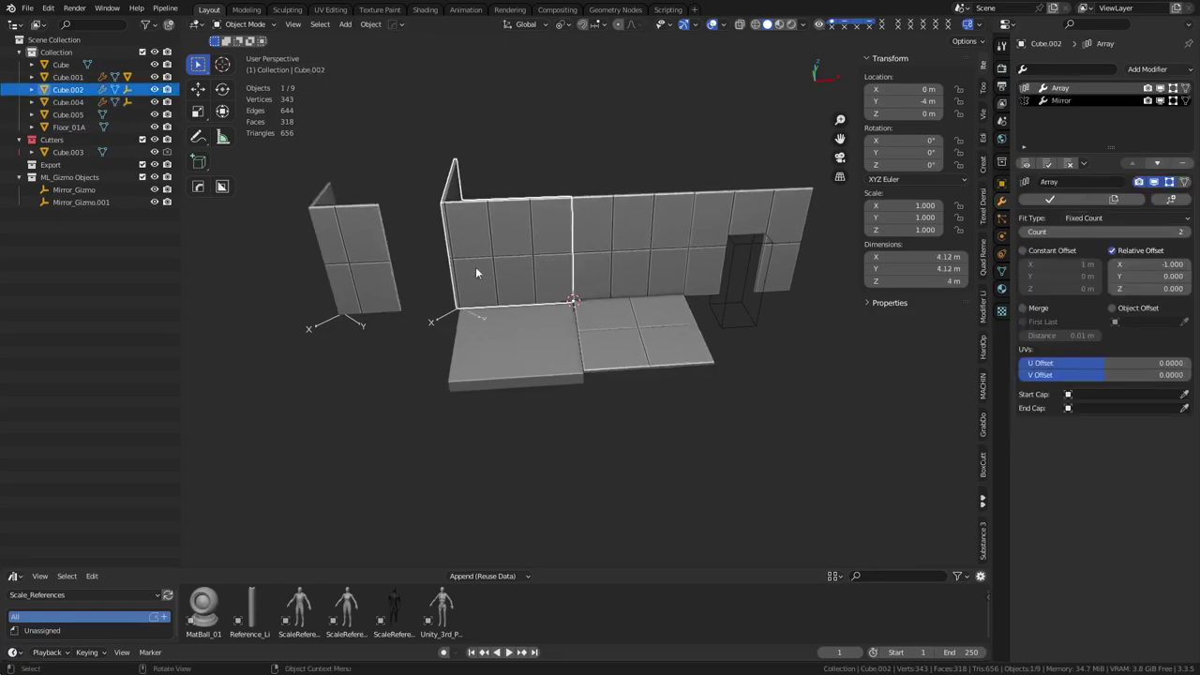
{"action": "left_click", "coordinate": [380, 379]}
{"action": "middle_click_drag", "start_coordinate": [580, 381], "coordinate": [562, 373]}
Step: Rename the plain straight wall piece as Wall_01A
{"action": "left_click", "coordinate": [656, 242]}
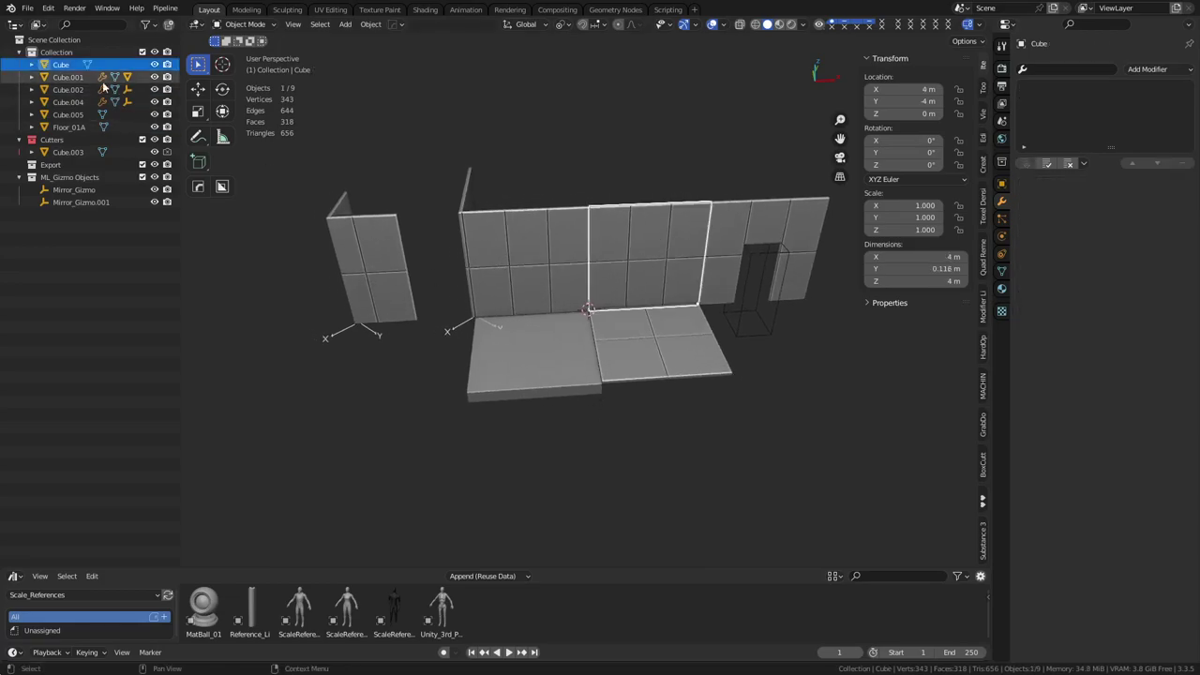
{"action": "double_click", "coordinate": [67, 64]}
{"action": "type", "text": "Wall"}
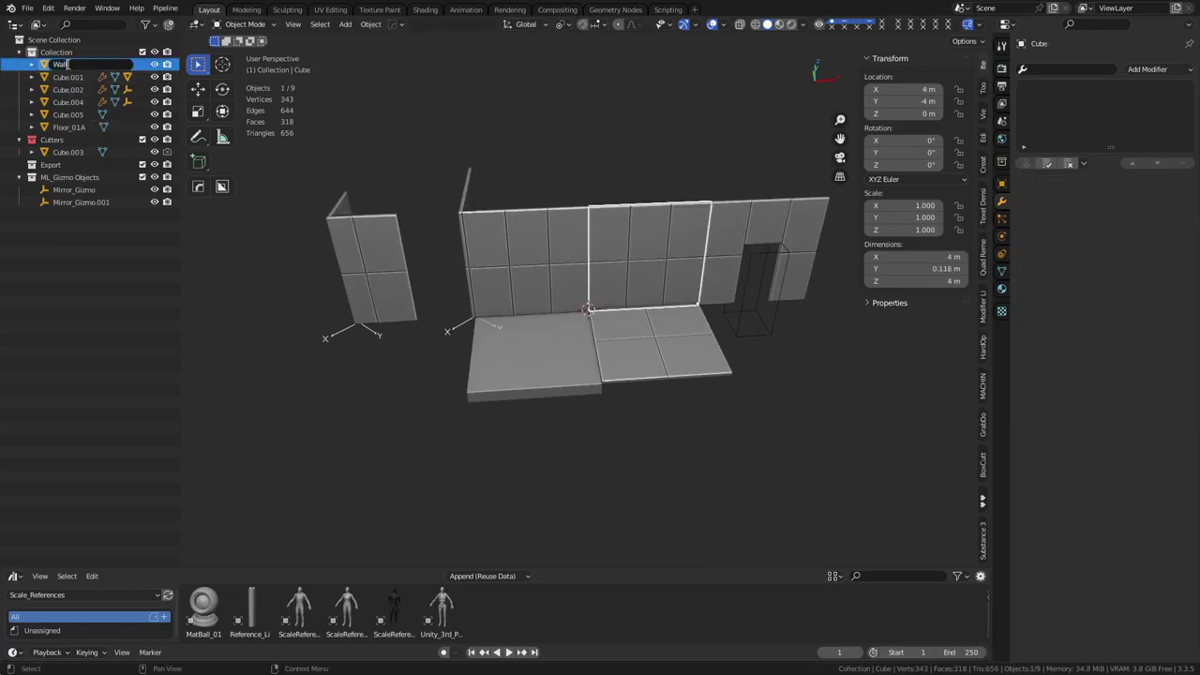
{"action": "type", "text": "_01A"}
{"action": "key", "text": "Return"}
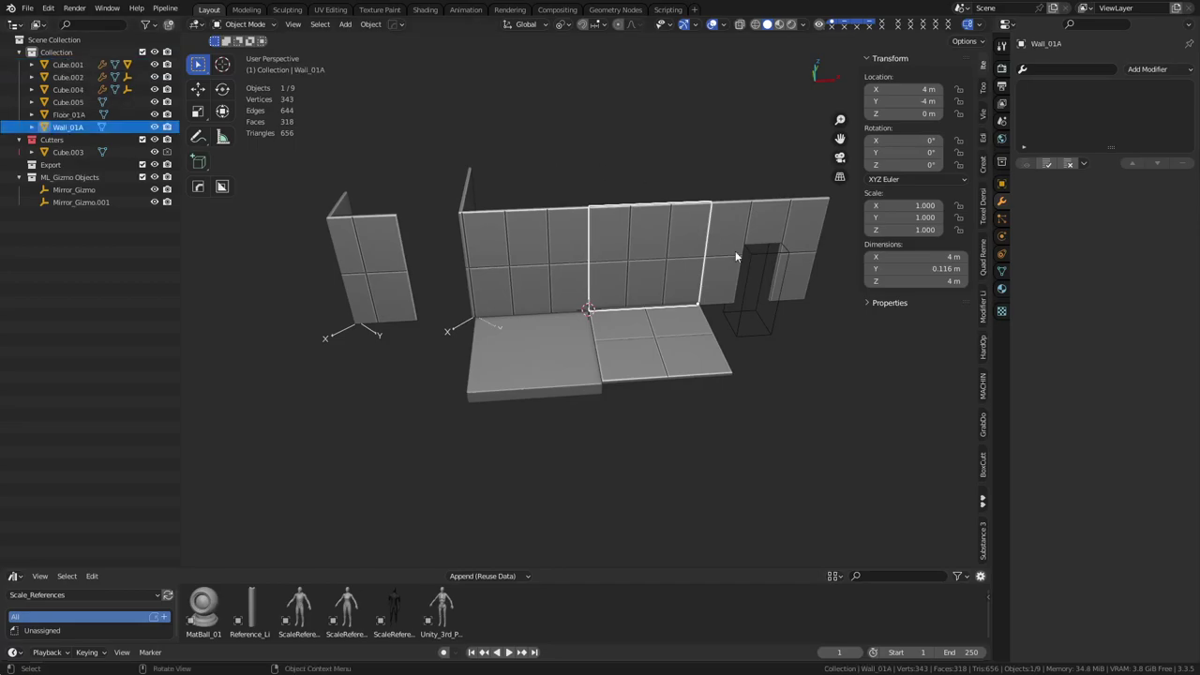
Step: Rename the wall piece with the doorway cutout as Wall_01A_SingleDoor
{"action": "left_click", "coordinate": [735, 250]}
{"action": "double_click", "coordinate": [67, 64]}
{"action": "type", "text": "Wall_01A"}
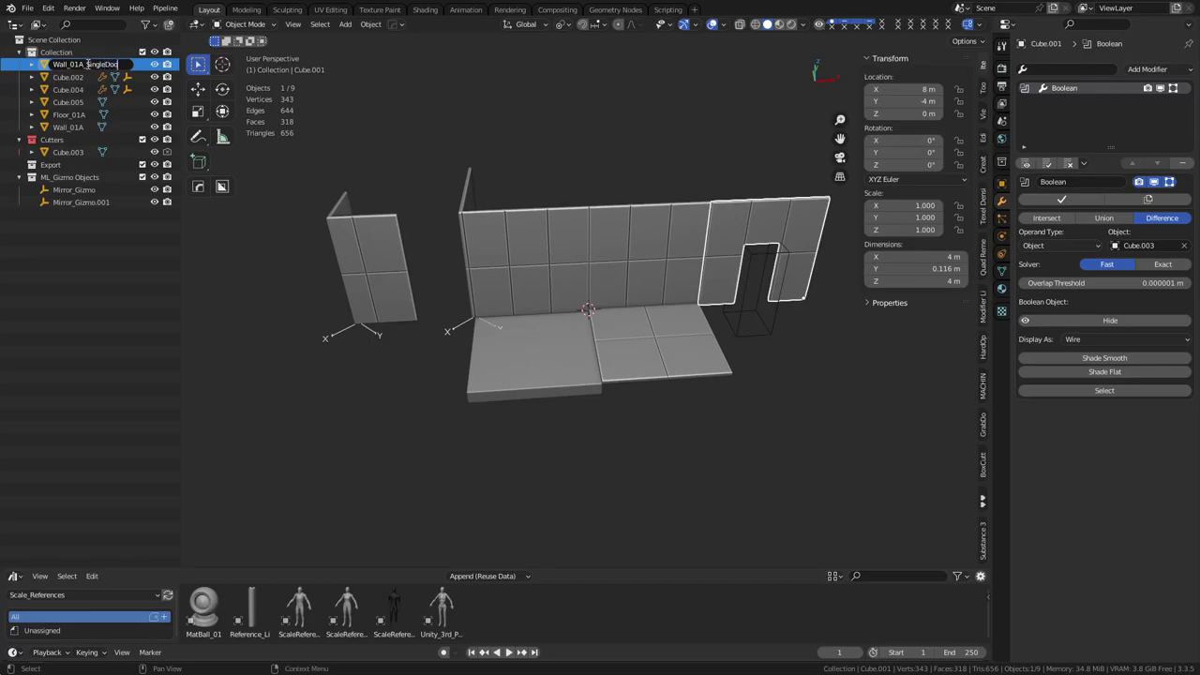
{"action": "key", "text": "Return"}
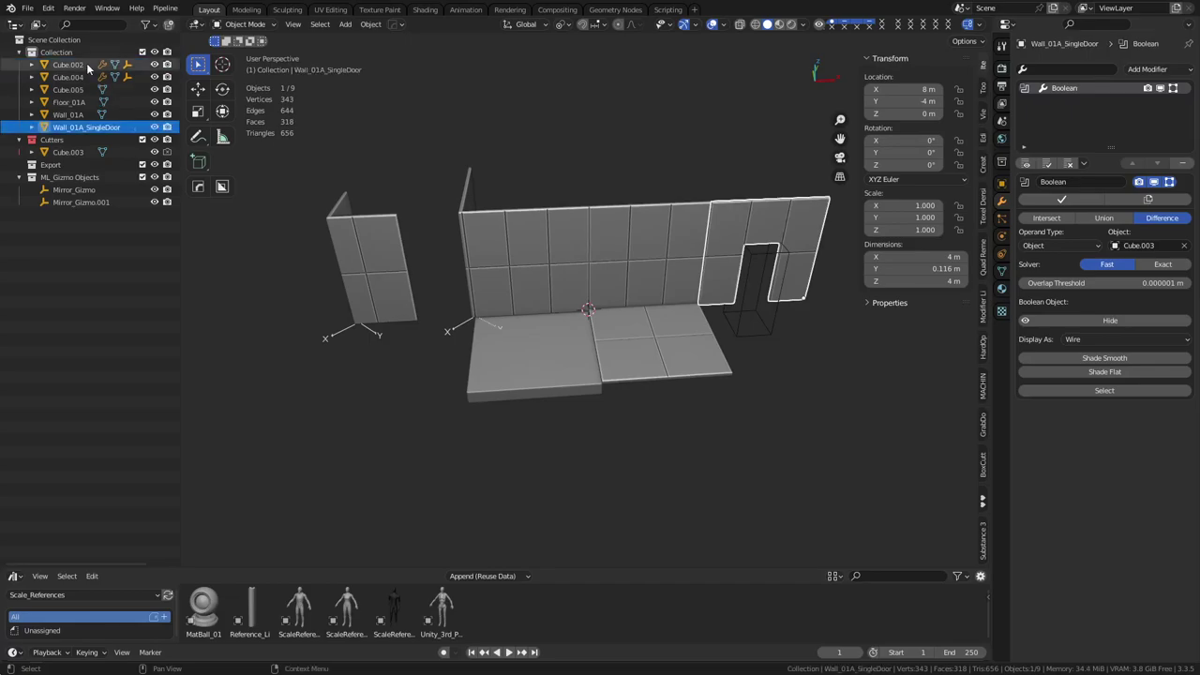
Step: Rename the large corner wall as Wall_01A_CornerLarge
{"action": "left_click", "coordinate": [622, 267]}
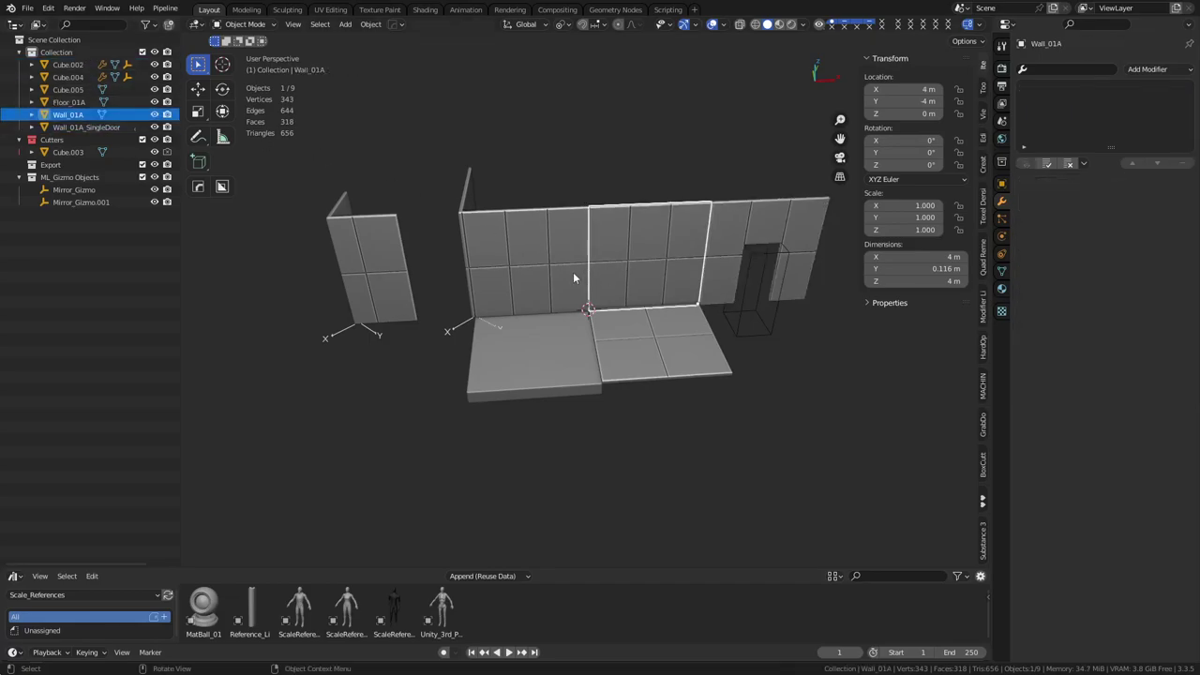
{"action": "left_click", "coordinate": [541, 270]}
{"action": "double_click", "coordinate": [73, 69]}
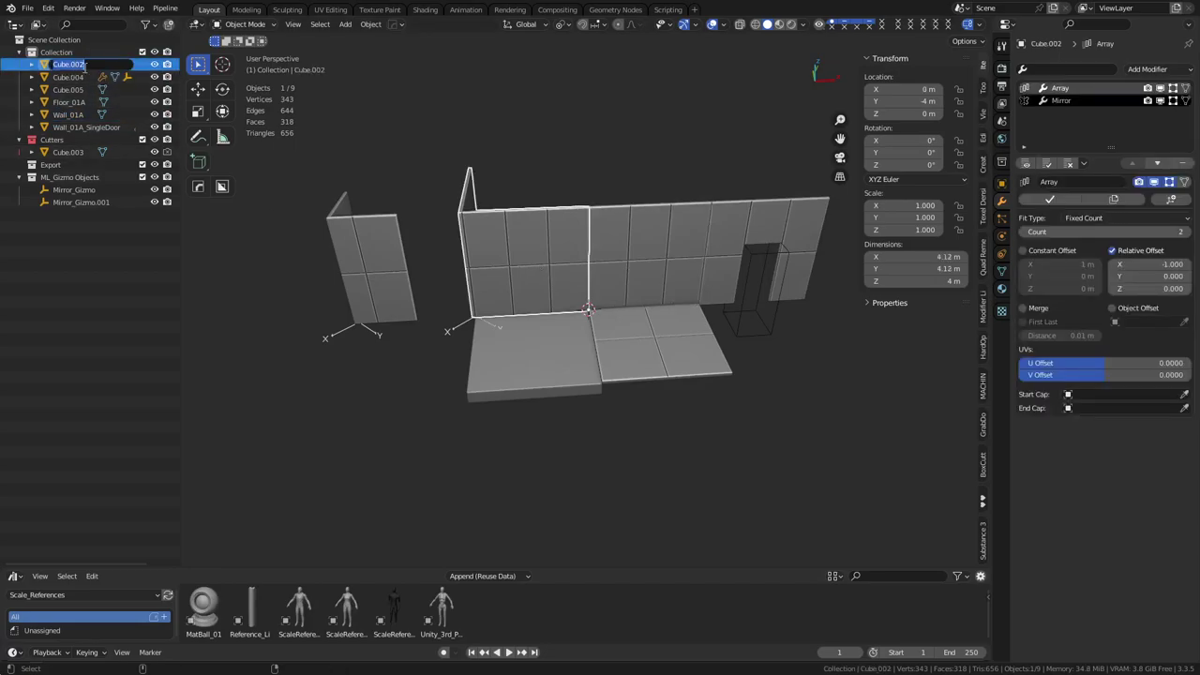
{"action": "type", "text": "Wall_01A"}
{"action": "type", "text": "_Corner"}
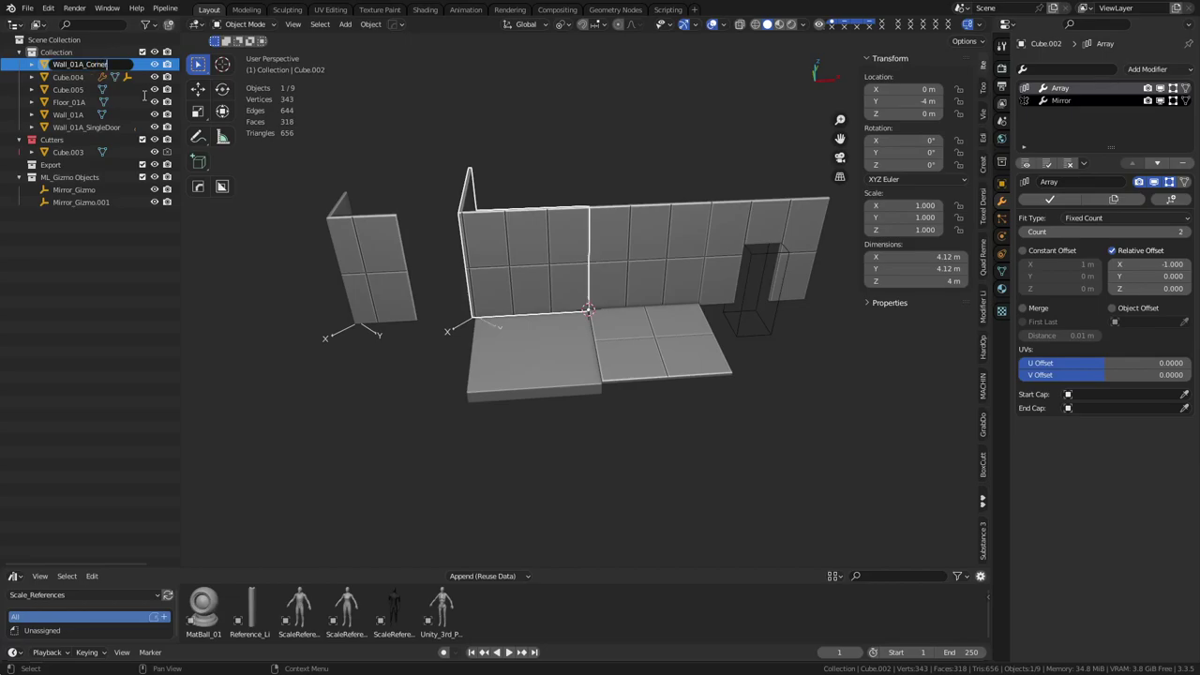
{"action": "key", "text": "Return"}
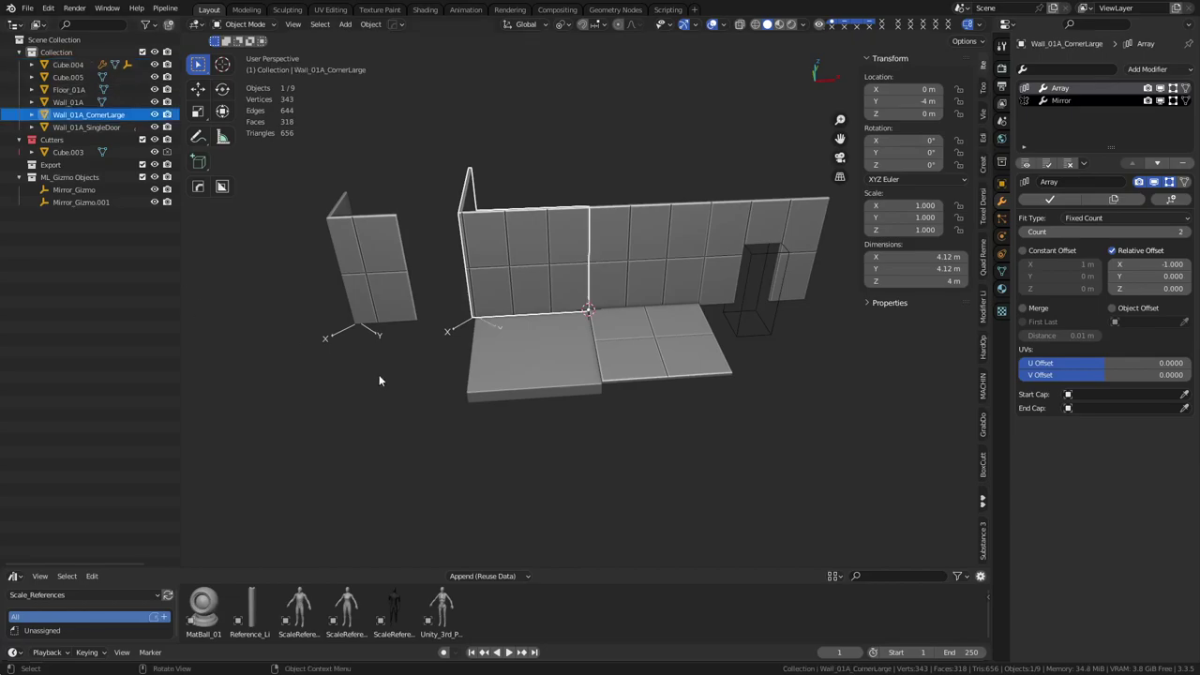
Step: Rename the small corner wall as Wall_01A_Corner_Small and clear the selection
{"action": "left_click", "coordinate": [381, 298]}
{"action": "double_click", "coordinate": [79, 69]}
{"action": "type", "text": "Wall_01A"}
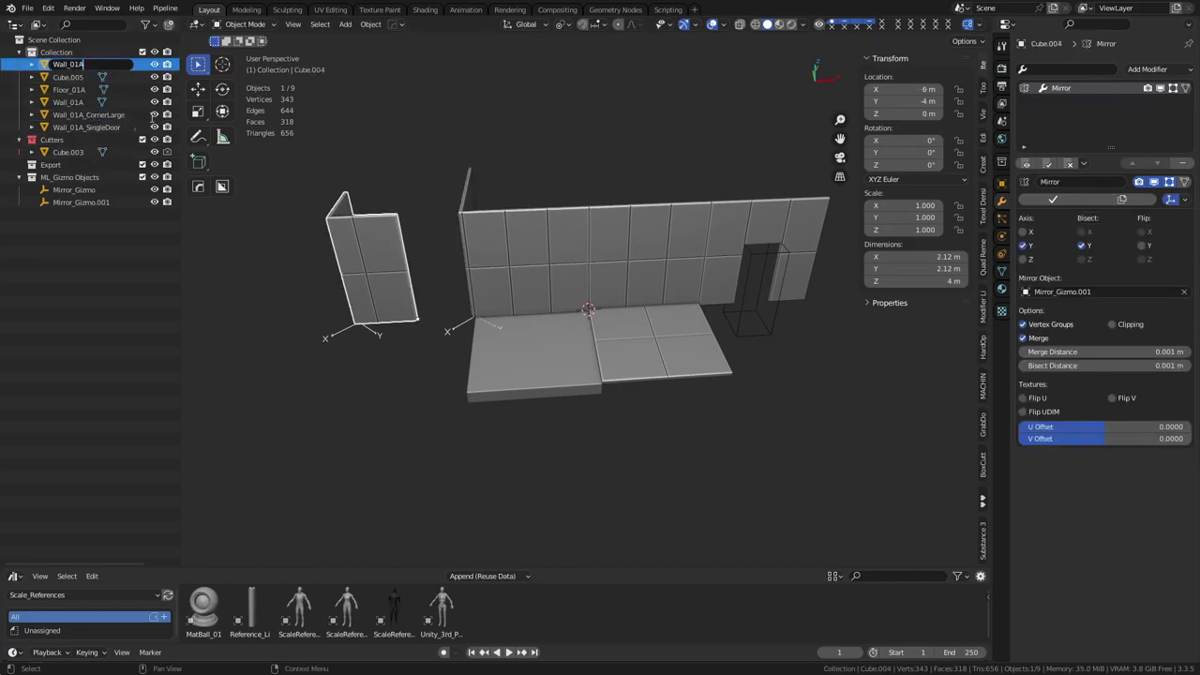
{"action": "type", "text": "_Corner_sma"}
{"action": "key", "text": "Delete"}
{"action": "type", "text": "S"}
{"action": "key", "text": "Return"}
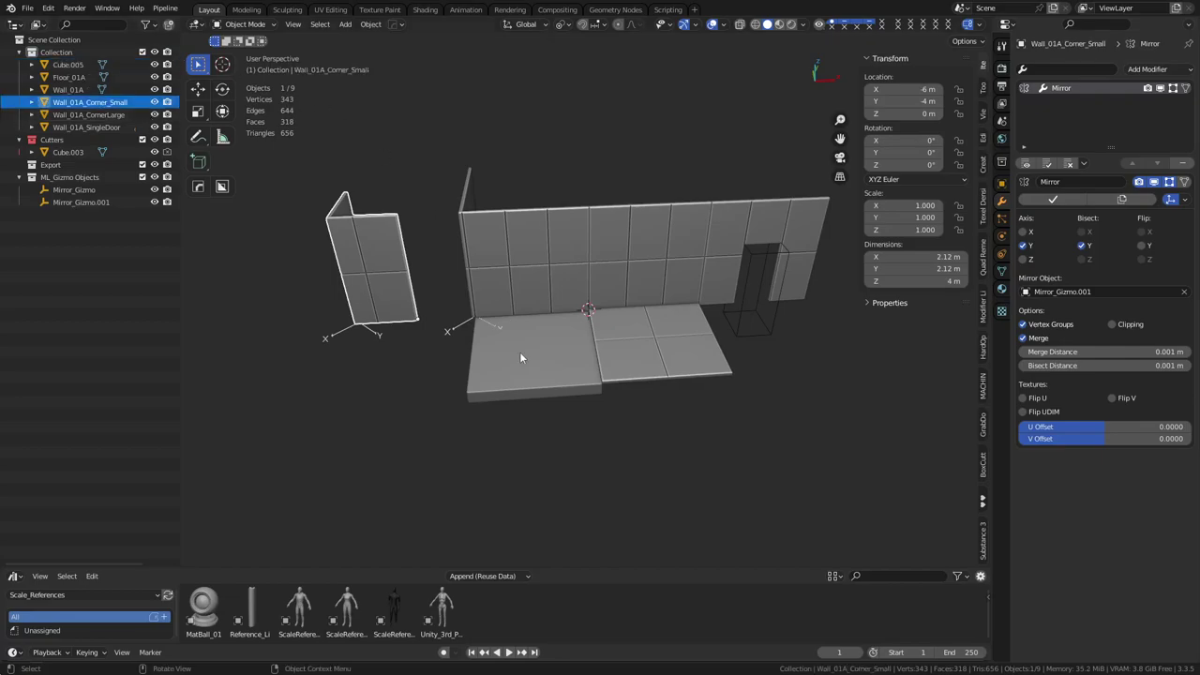
{"action": "left_click", "coordinate": [679, 456]}
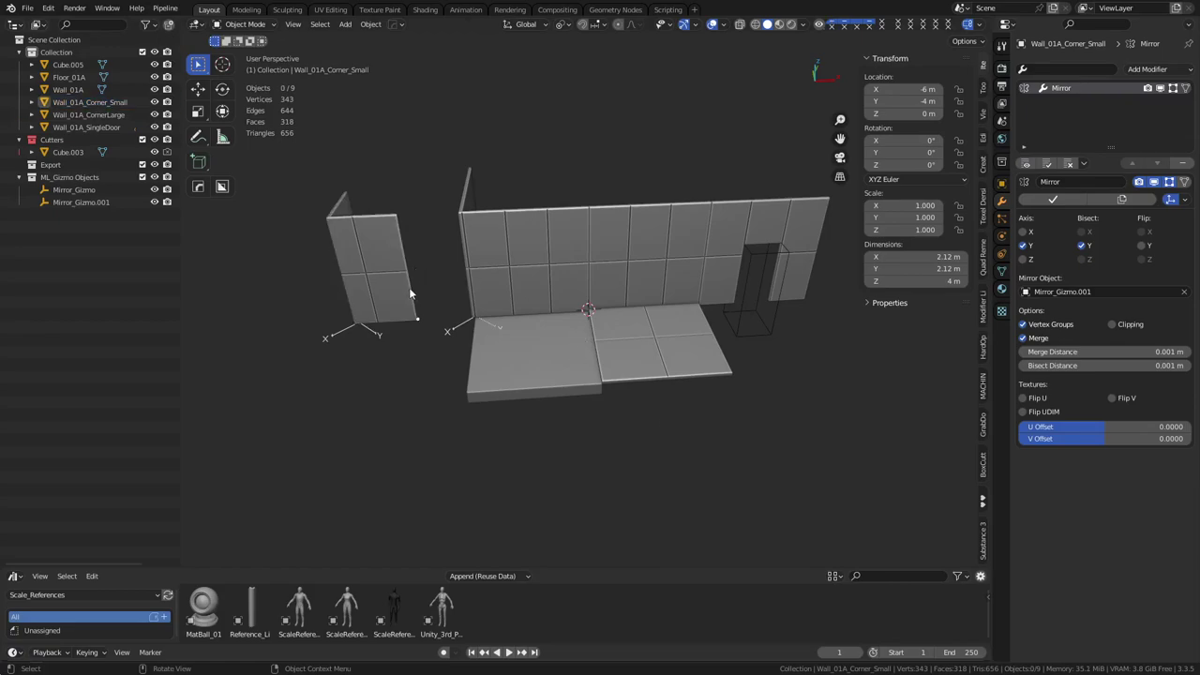
Step: Examine the small corner wall's layout from directly above
{"action": "left_click", "coordinate": [354, 246]}
{"action": "key", "text": "KP_7"}
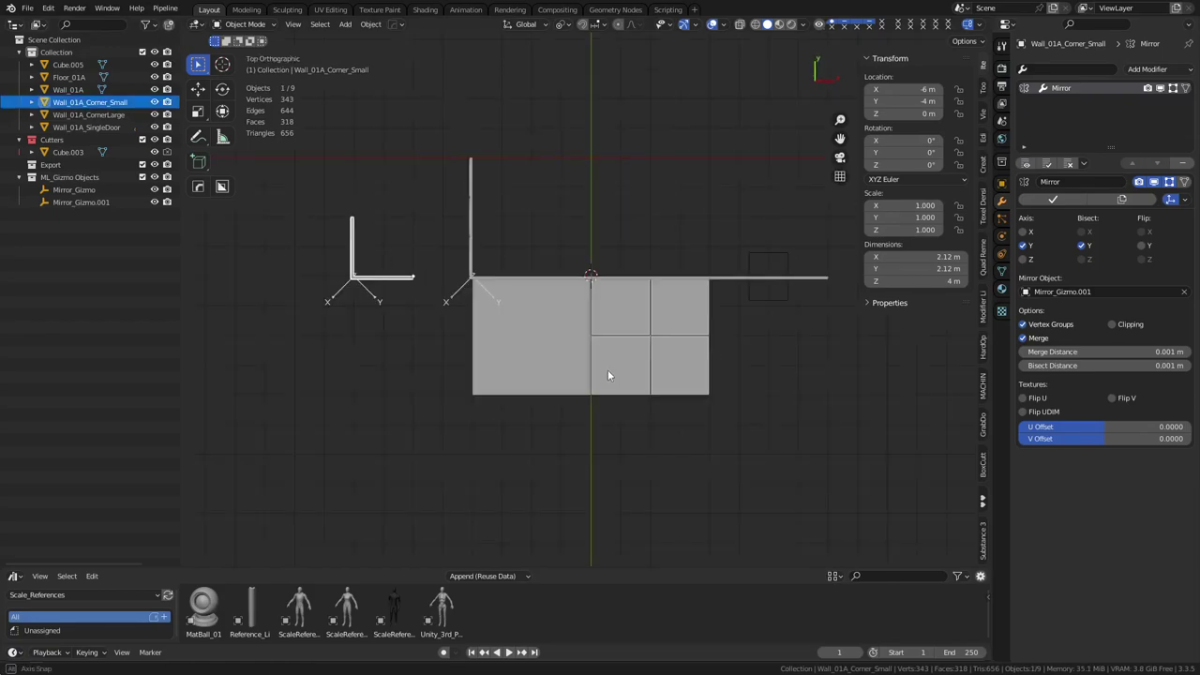
{"action": "middle_click_drag", "start_coordinate": [488, 287], "coordinate": [507, 222]}
Step: Duplicate Wall_01A in front of the floor pieces and snap the copy to X 4 m, Y -11 m
{"action": "left_click", "coordinate": [555, 244]}
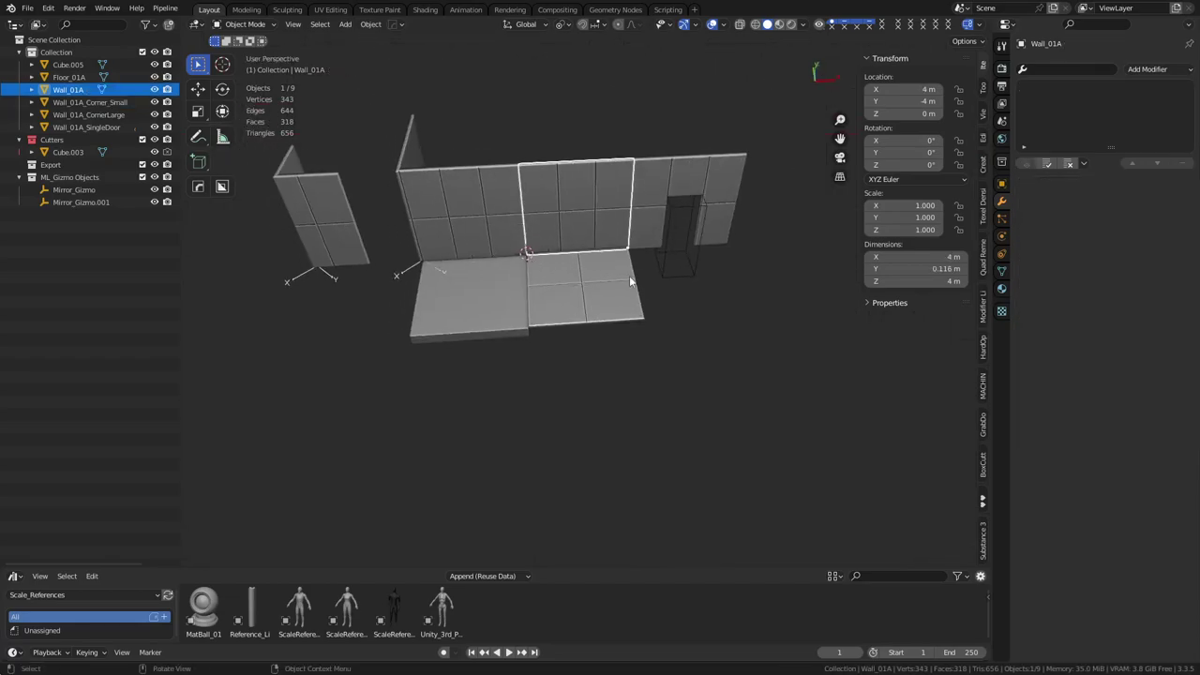
{"action": "key", "text": "shift+d"}
{"action": "key", "text": "shift+z"}
{"action": "left_click", "coordinate": [652, 421]}
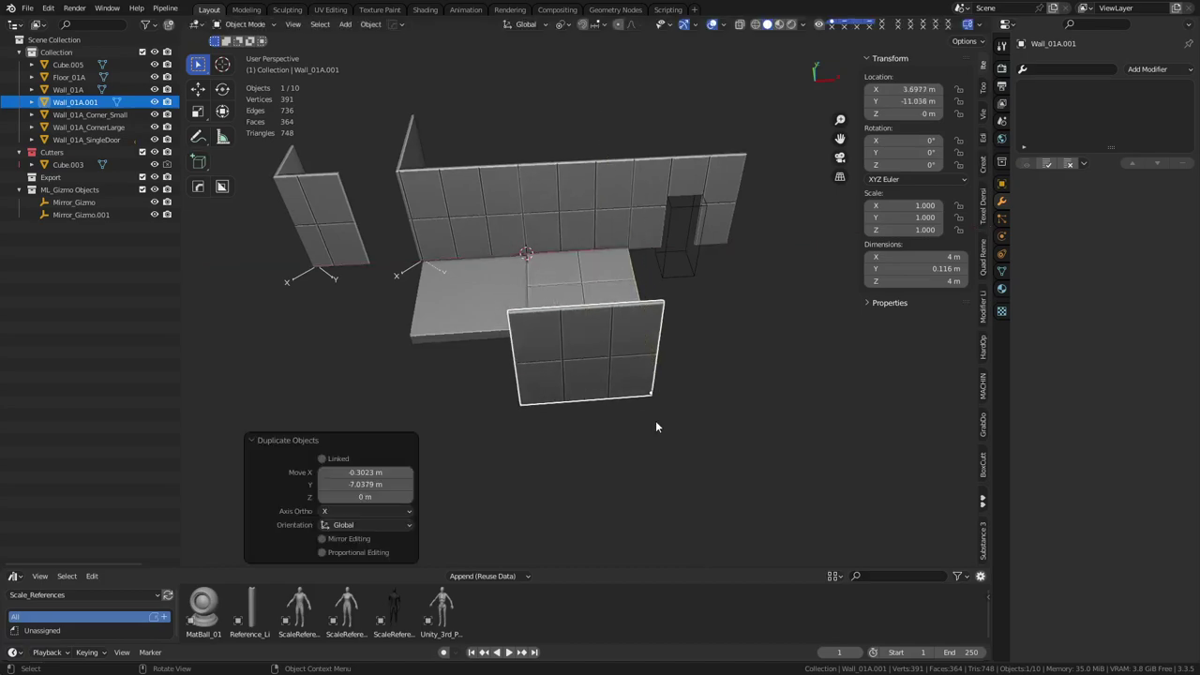
{"action": "key", "text": "g"}
{"action": "key", "text": "z"}
{"action": "right_click", "coordinate": [657, 421]}
{"action": "key", "text": "g"}
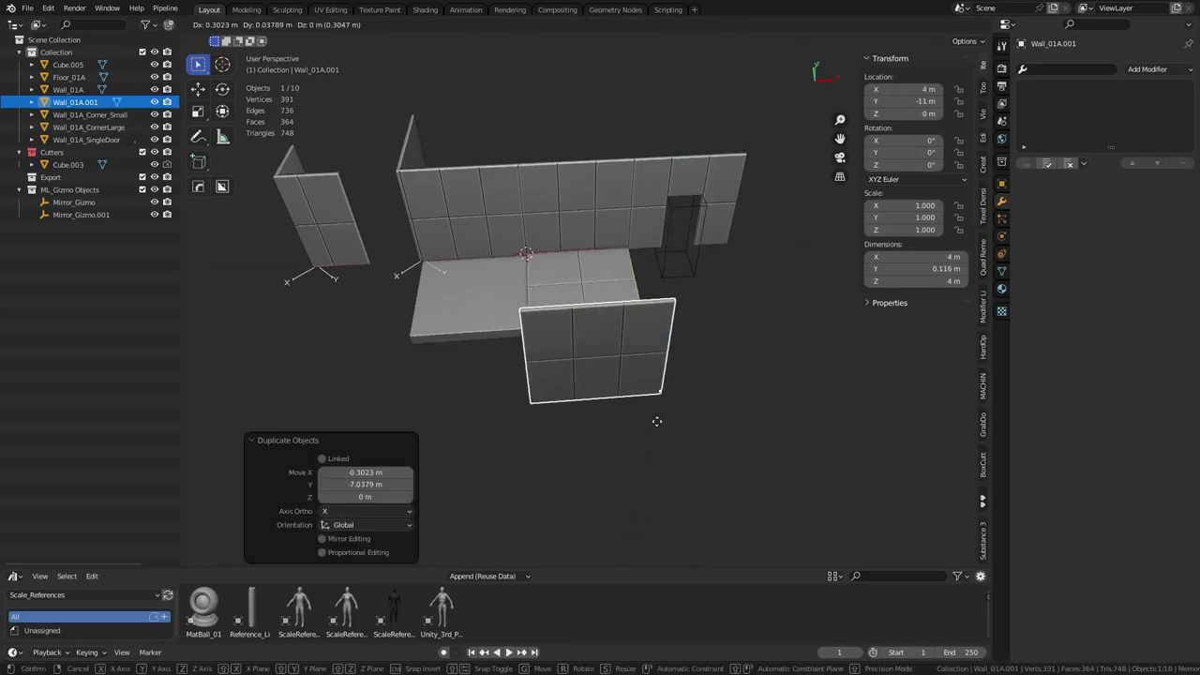
{"action": "left_click", "coordinate": [656, 421]}
Step: Duplicate the wall copy 4 m along negative X and rotate the new copy 95° about Z as a trial corner
{"action": "key", "text": "shift+d"}
{"action": "key", "text": "y"}
{"action": "key", "text": "x"}
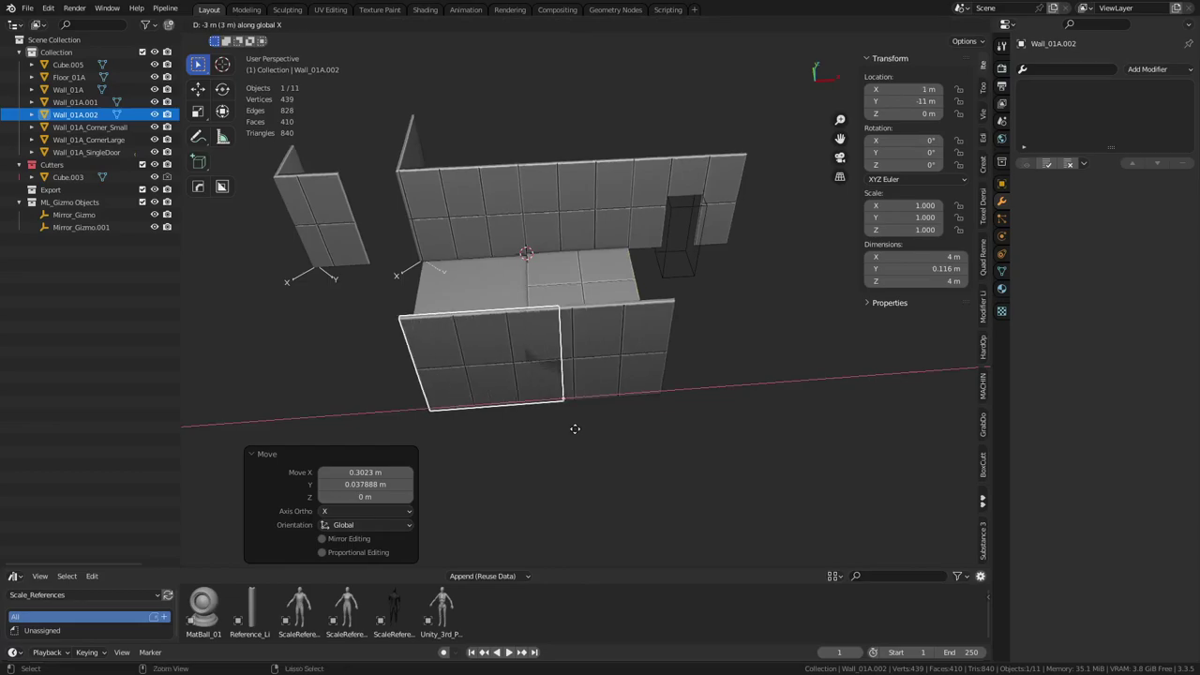
{"action": "left_click", "coordinate": [527, 429]}
{"action": "key", "text": "r"}
{"action": "key", "text": "z"}
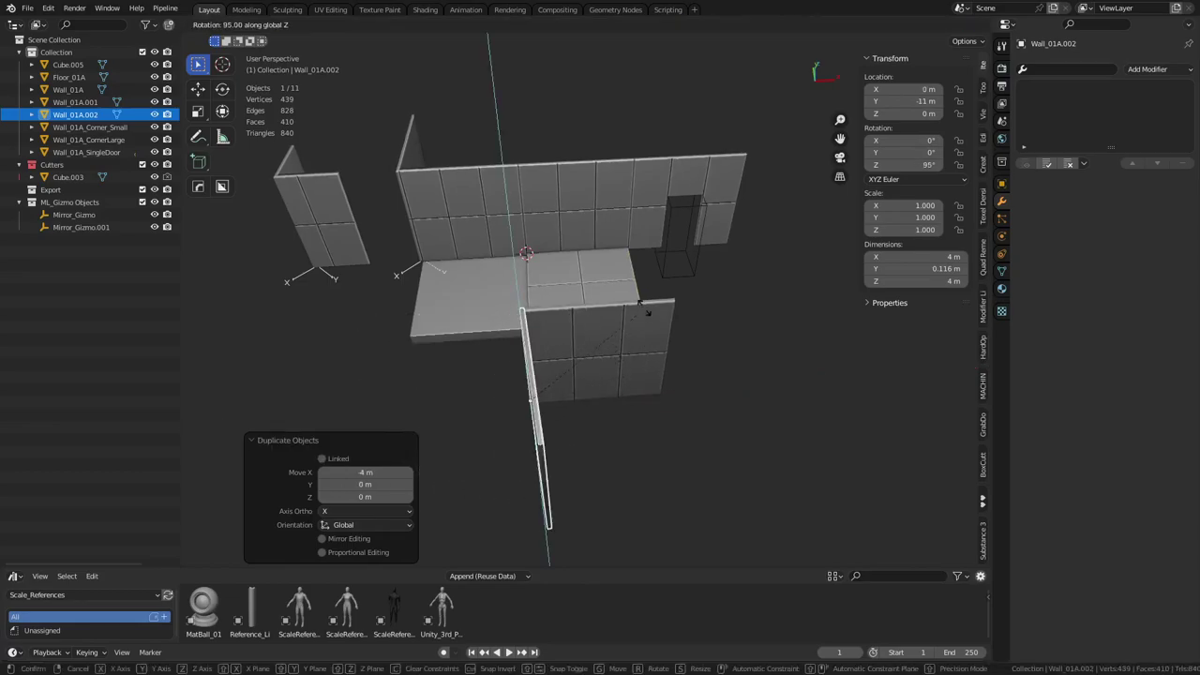
{"action": "left_click", "coordinate": [645, 310]}
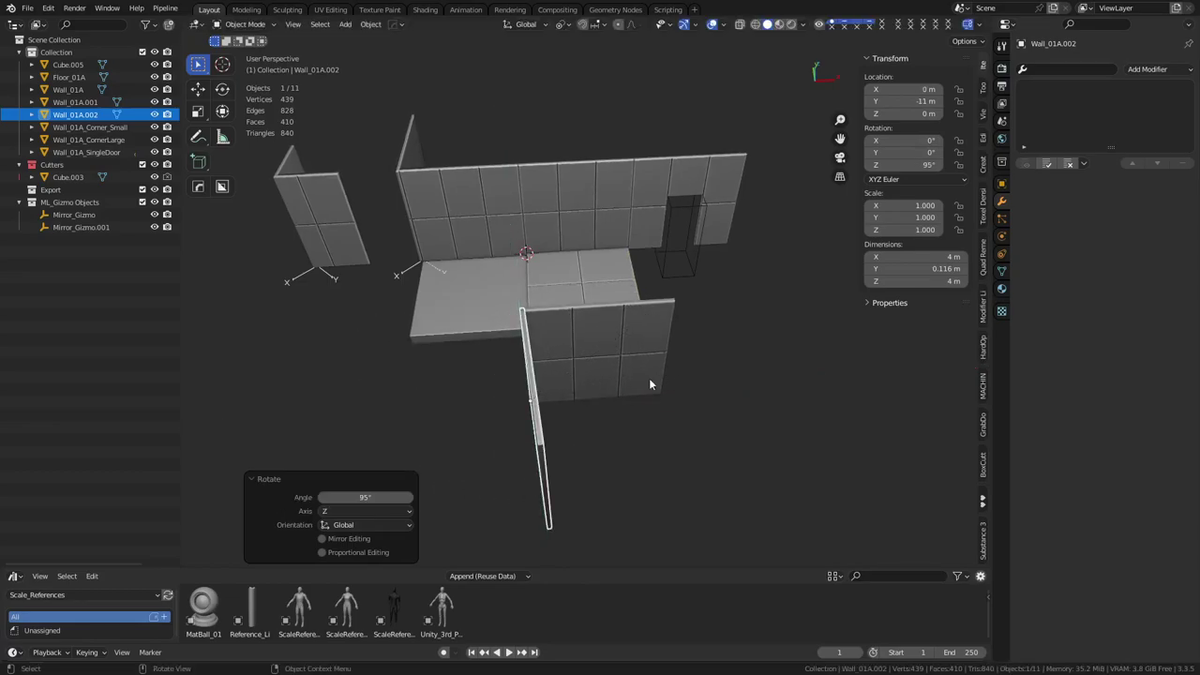
Step: Delete both trial wall copies and select the small corner wall
{"action": "middle_click_drag", "start_coordinate": [648, 377], "coordinate": [557, 401]}
{"action": "left_click", "coordinate": [523, 386], "text": "shift"}
{"action": "key", "text": "x"}
{"action": "left_click", "coordinate": [518, 385]}
{"action": "middle_click_drag", "start_coordinate": [454, 442], "coordinate": [603, 433]}
{"action": "scroll", "coordinate": [593, 381], "scroll_direction": "up", "scroll_amount": 3}
{"action": "left_click", "coordinate": [274, 249]}
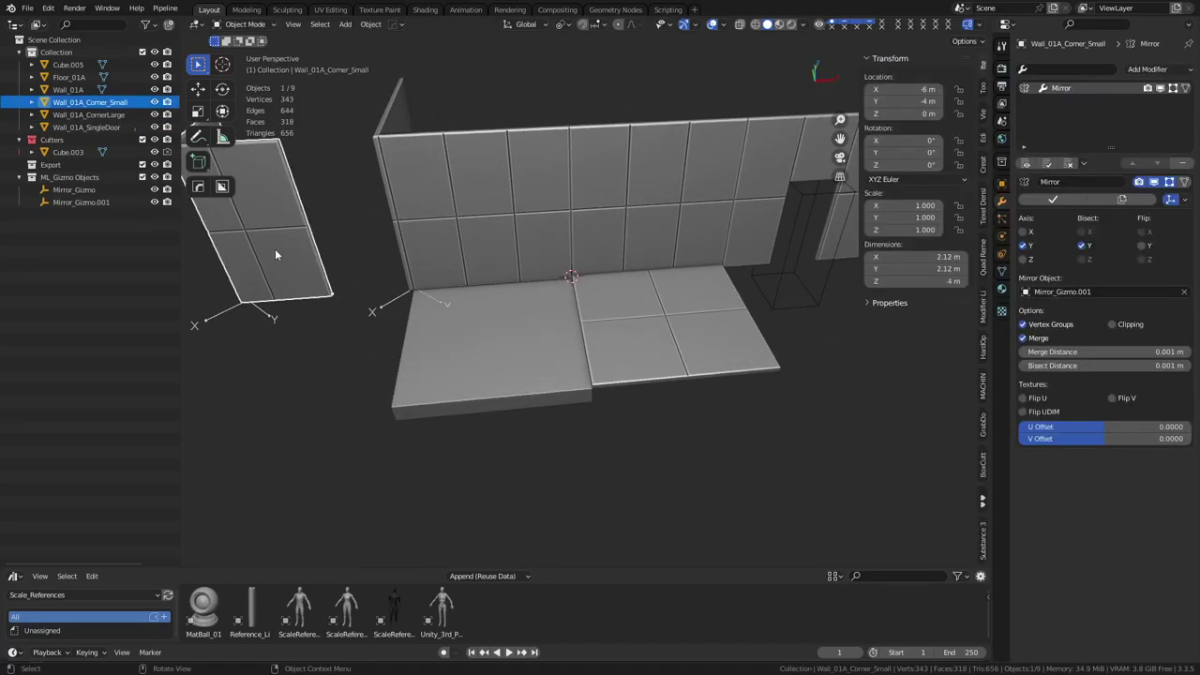
{"action": "middle_click_drag", "start_coordinate": [506, 338], "coordinate": [574, 401]}
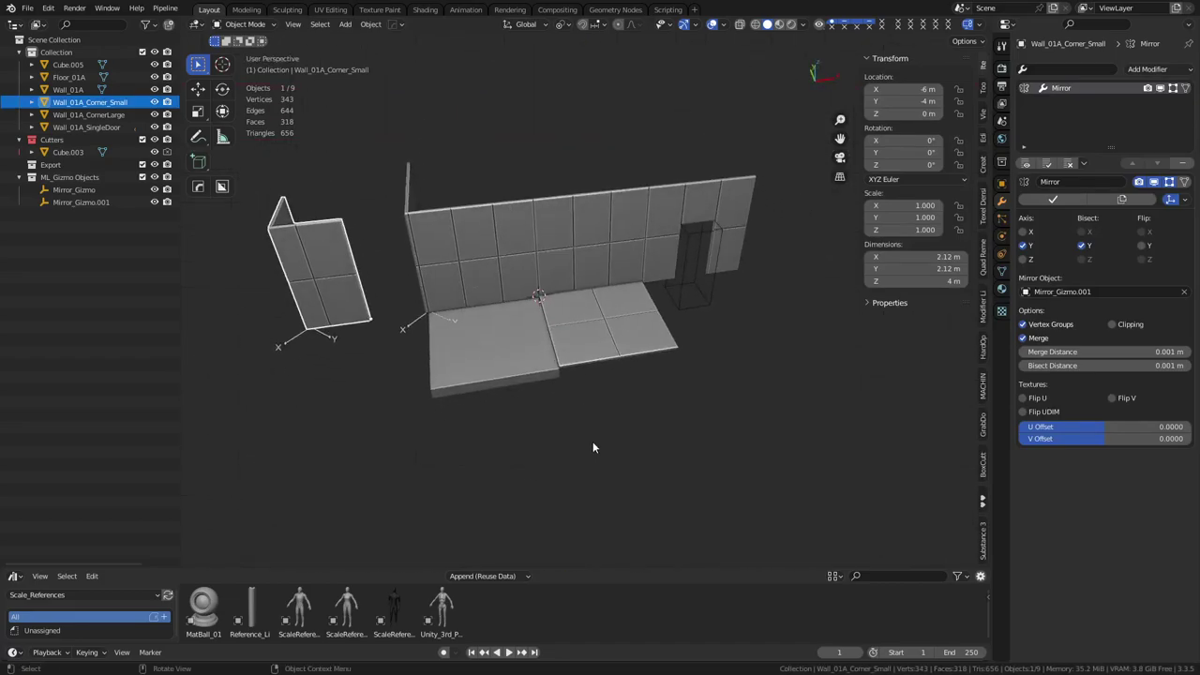
Step: Rename the thick floor block as Ceiling_01A and leave all pieces deselected
{"action": "left_click", "coordinate": [475, 355]}
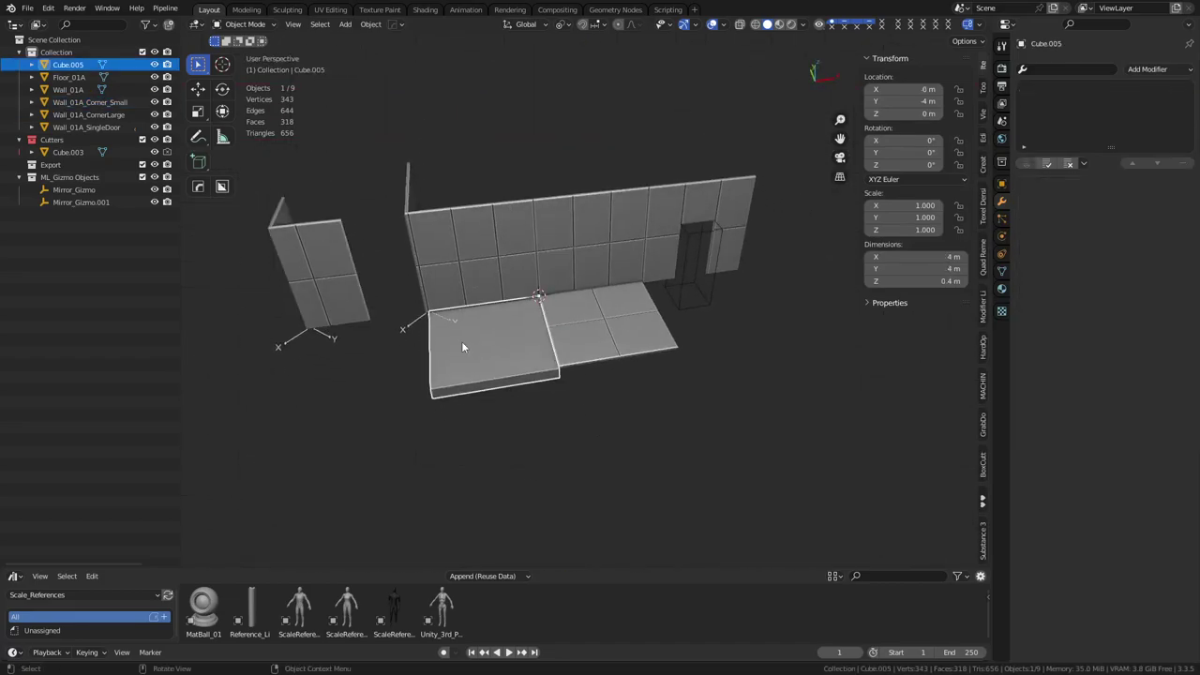
{"action": "double_click", "coordinate": [82, 63]}
{"action": "type", "text": "F"}
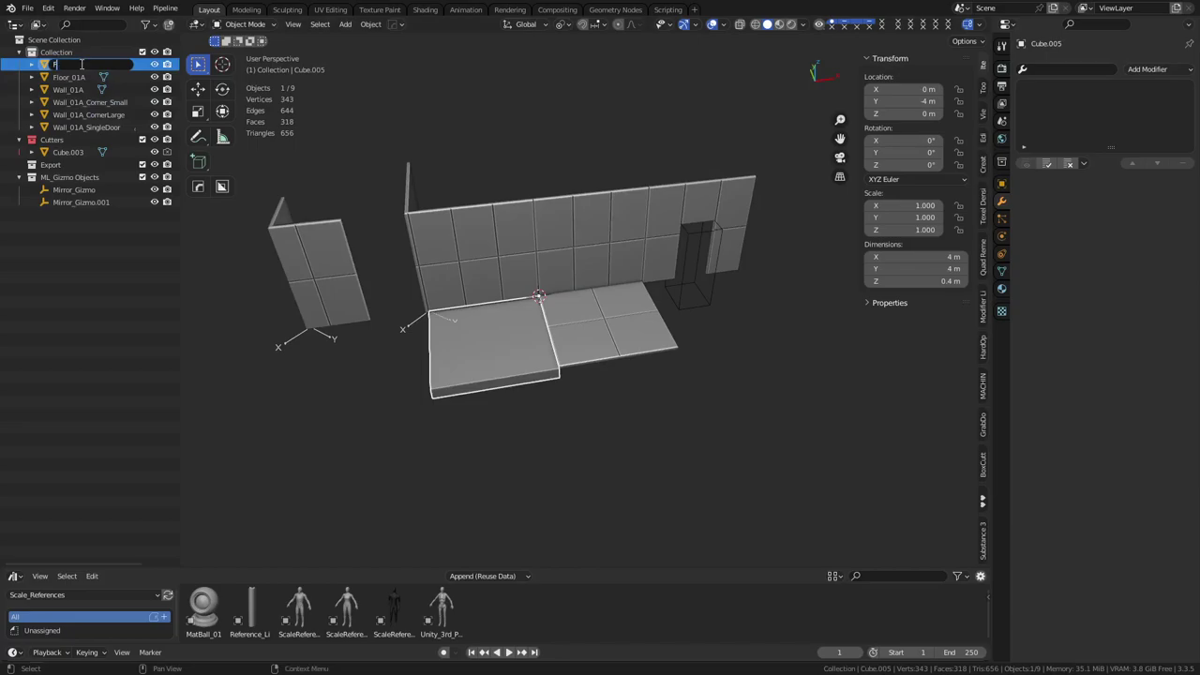
{"action": "key", "text": "BackSpace"}
{"action": "type", "text": "Ceiling_01A"}
{"action": "key", "text": "Return"}
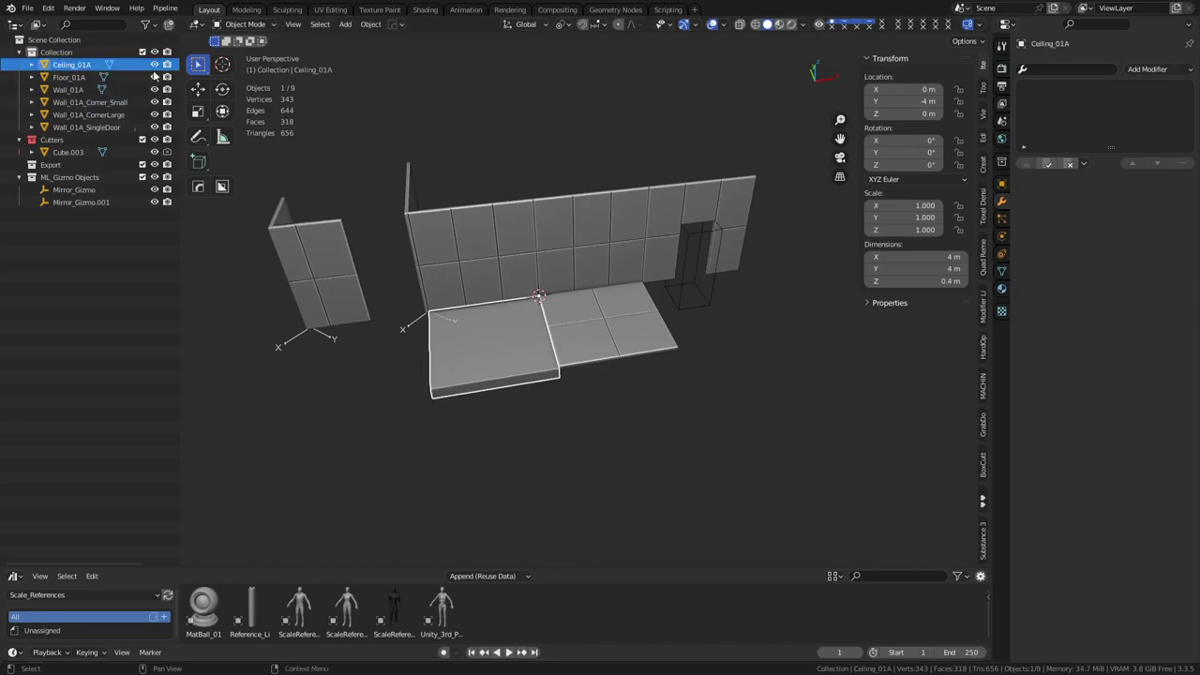
{"action": "left_click", "coordinate": [590, 362]}
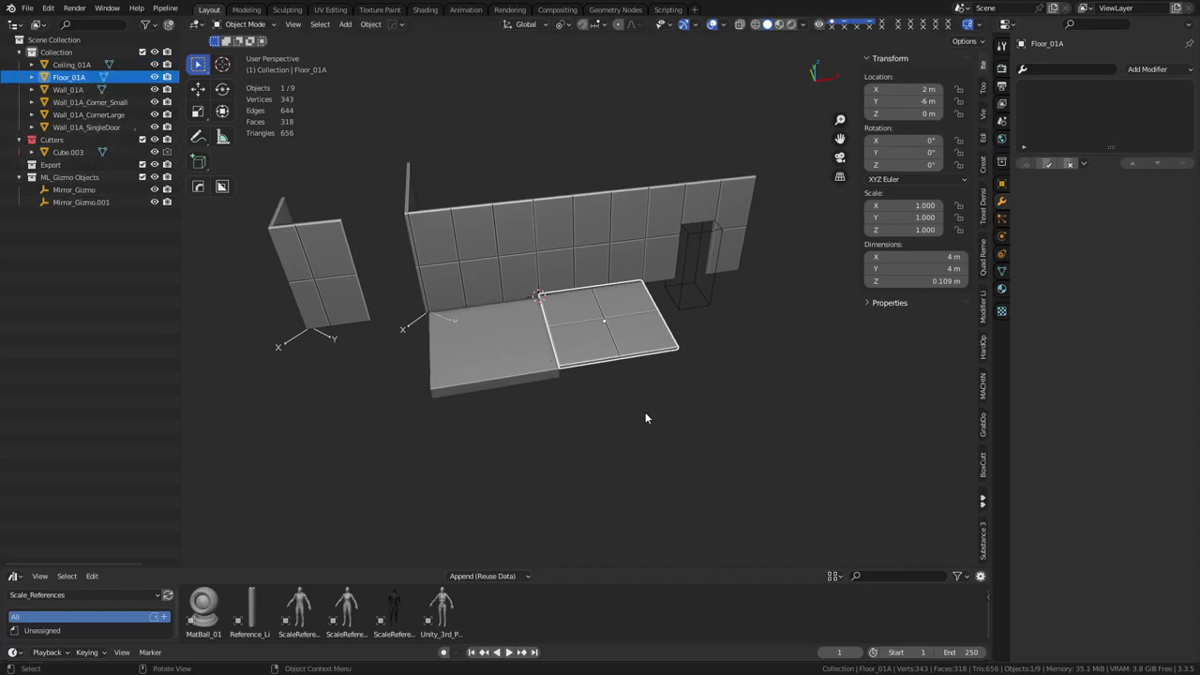
{"action": "left_click", "coordinate": [655, 433]}
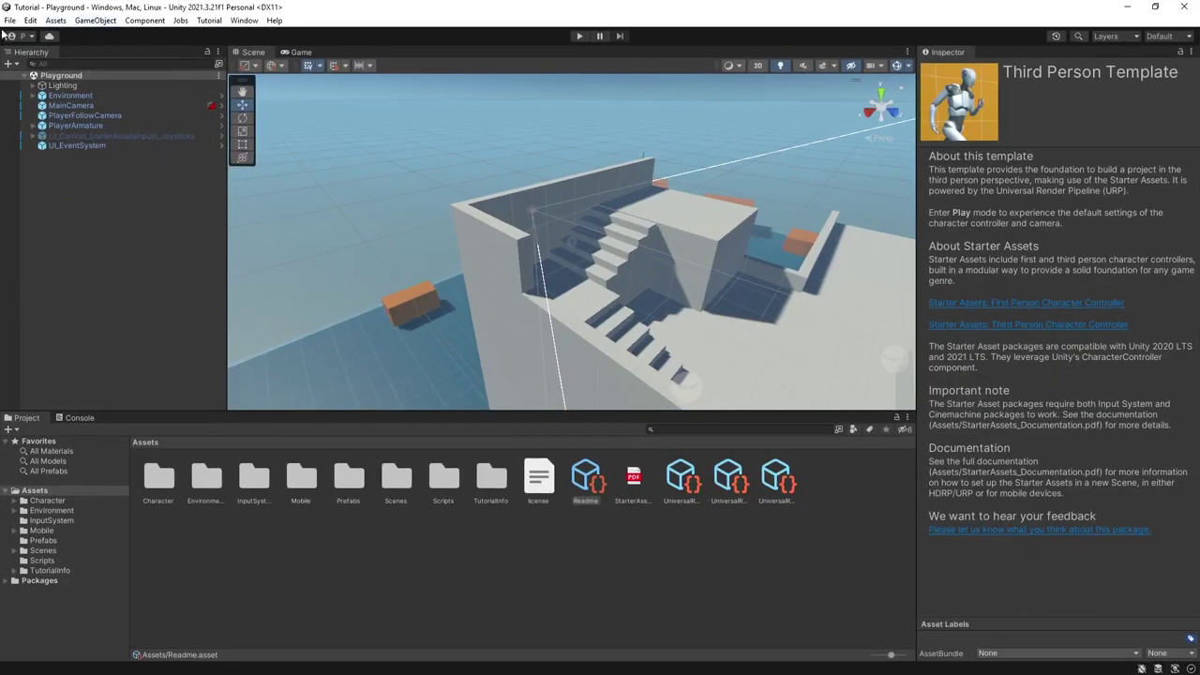
Step: Switch to Unity and create a new scene from the Basic (Built-in) template
{"action": "left_click", "coordinate": [9, 20]}
{"action": "left_click", "coordinate": [24, 38]}
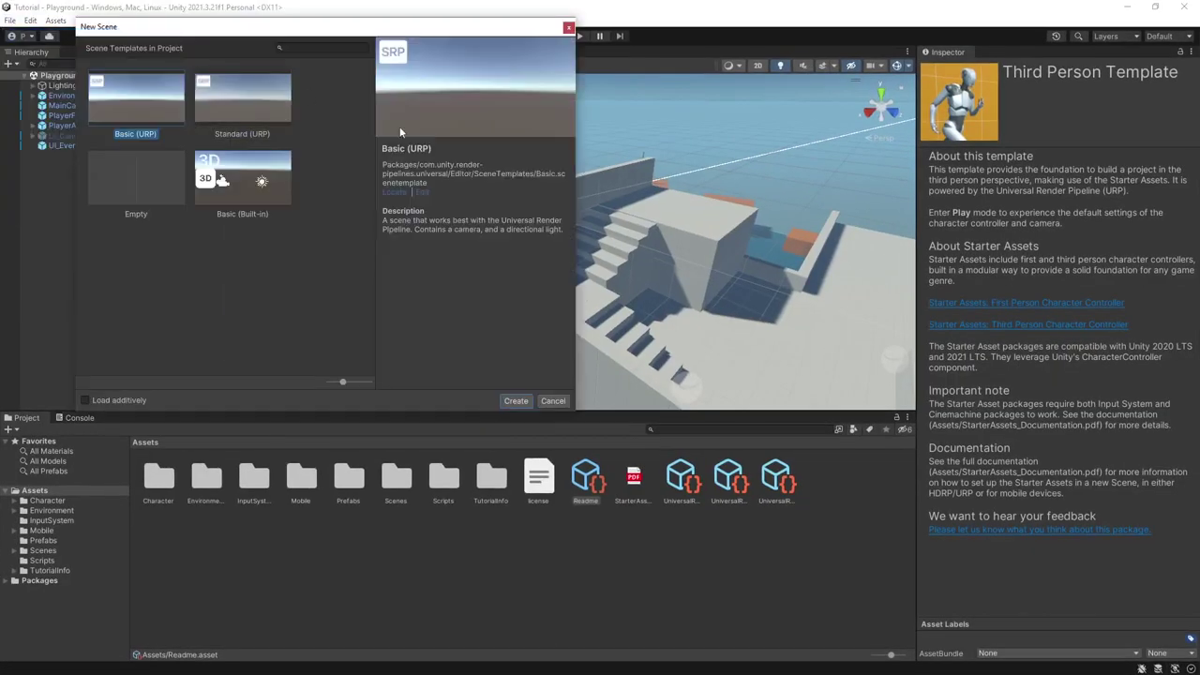
{"action": "left_click", "coordinate": [241, 178]}
{"action": "left_click", "coordinate": [515, 400]}
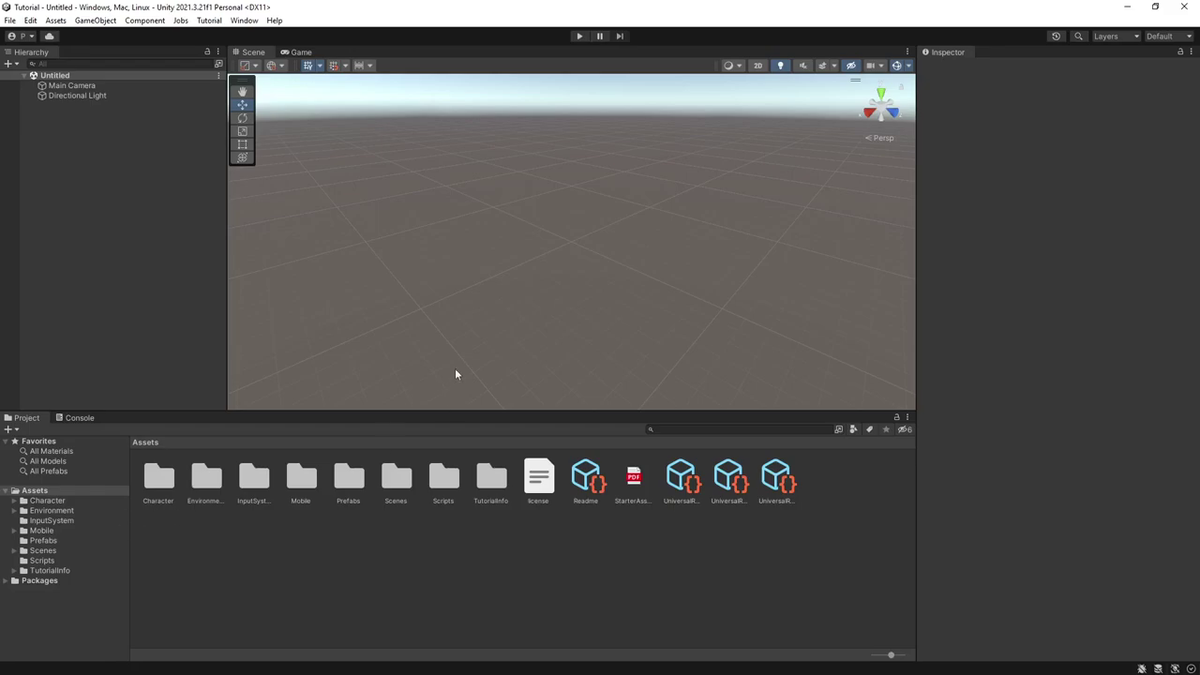
Step: Add a plane named er to the empty scene and scale it uniformly to about 3.74
{"action": "left_click", "coordinate": [98, 20]}
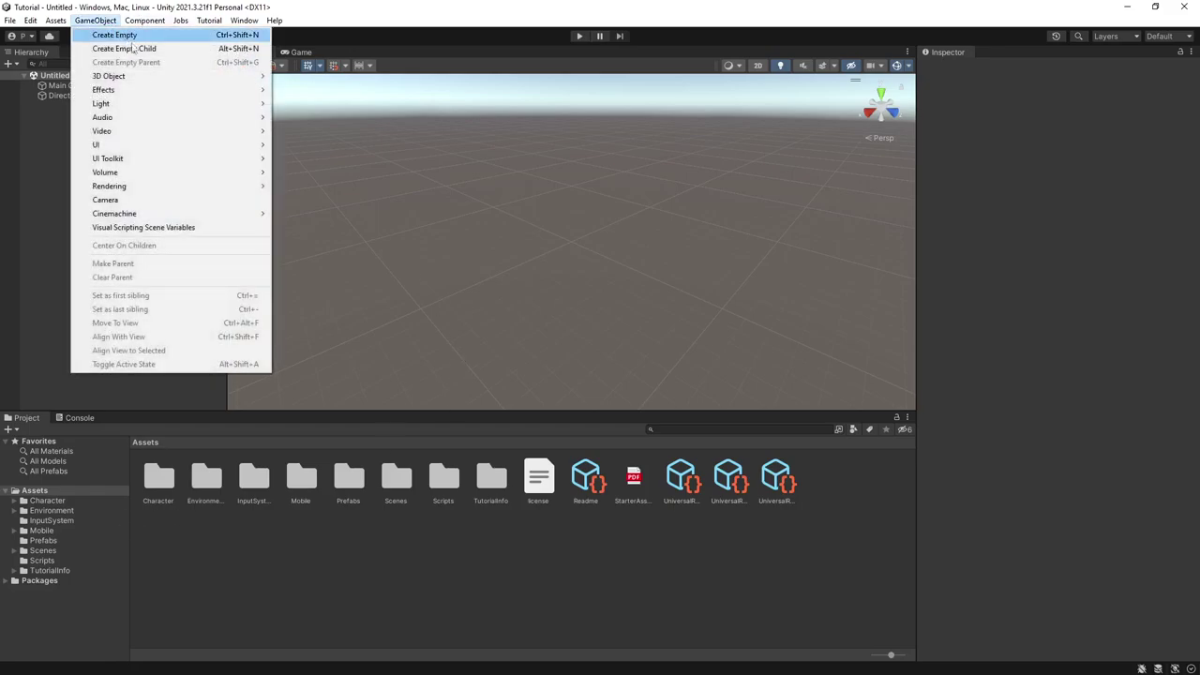
{"action": "mouse_move", "coordinate": [165, 76]}
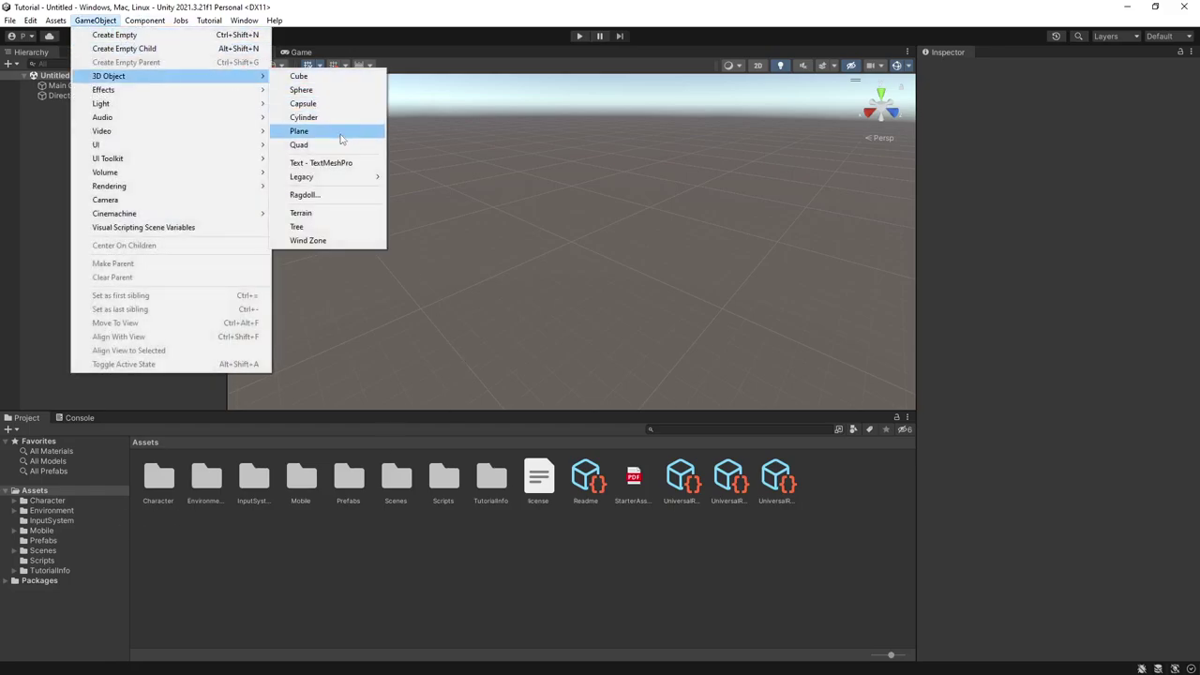
{"action": "left_click", "coordinate": [299, 131]}
{"action": "type", "text": "er"}
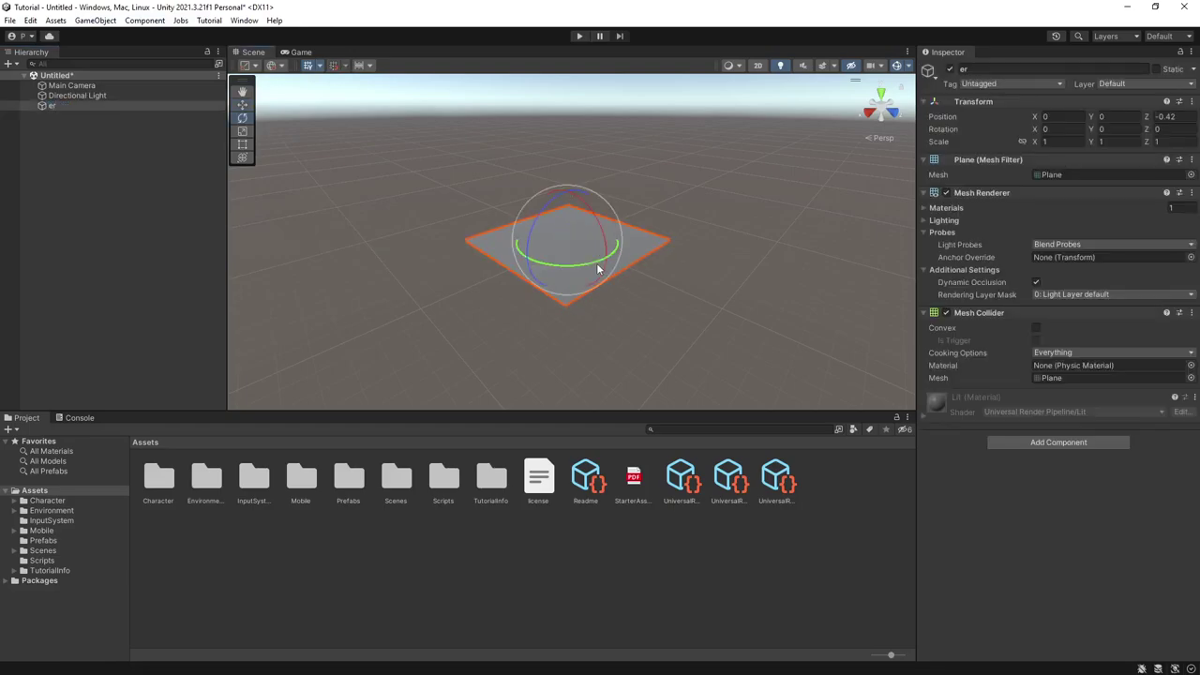
{"action": "type", "text": "r"}
{"action": "left_click_drag", "start_coordinate": [568, 246], "coordinate": [885, 362]}
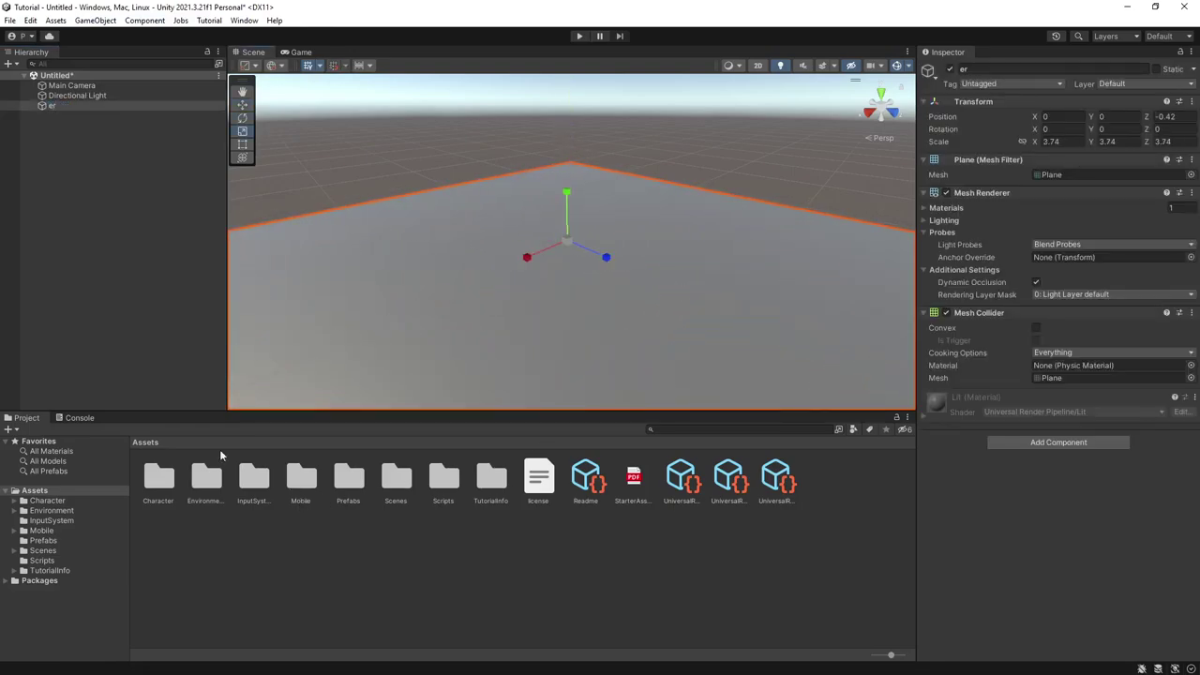
Step: Add the NestedParentArmature_Unpack prefab from the Prefabs folder to the plane and lower it to a Y position of about 0.932
{"action": "left_click", "coordinate": [43, 539]}
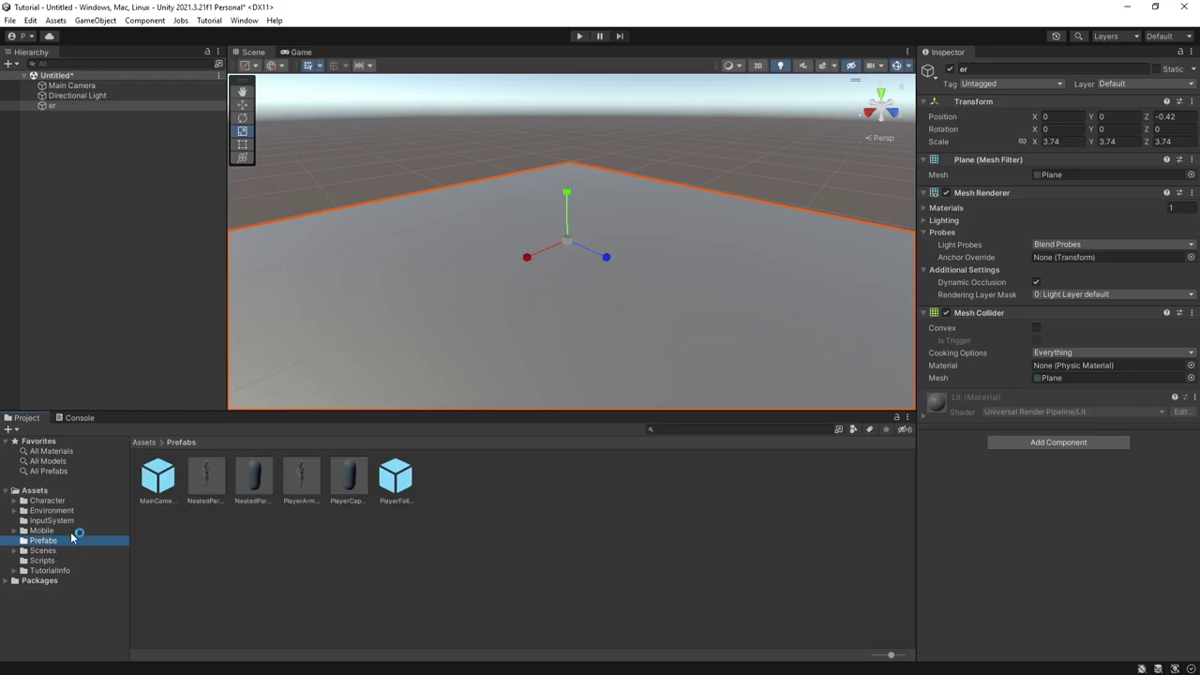
{"action": "left_click", "coordinate": [207, 479]}
{"action": "left_click_drag", "start_coordinate": [206, 480], "coordinate": [595, 225]}
{"action": "key", "text": "f"}
{"action": "key", "text": "f"}
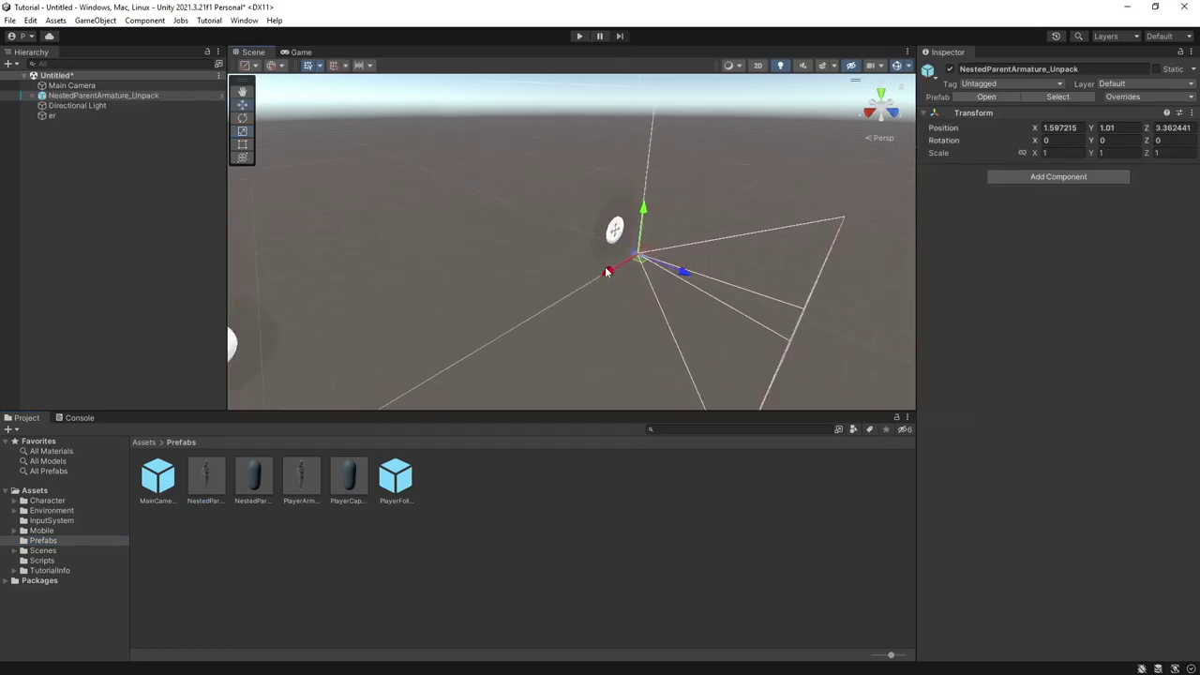
{"action": "left_click_drag", "start_coordinate": [609, 301], "coordinate": [337, 297], "text": "alt"}
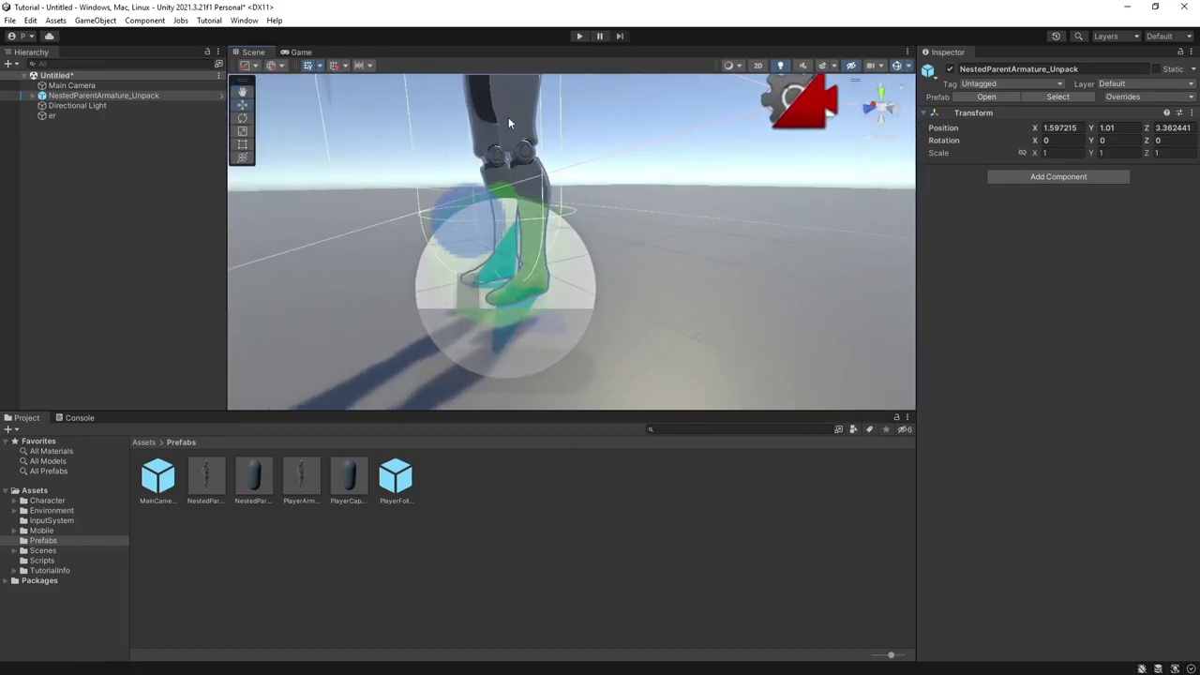
{"action": "key", "text": "f"}
{"action": "left_click_drag", "start_coordinate": [567, 161], "coordinate": [567, 164]}
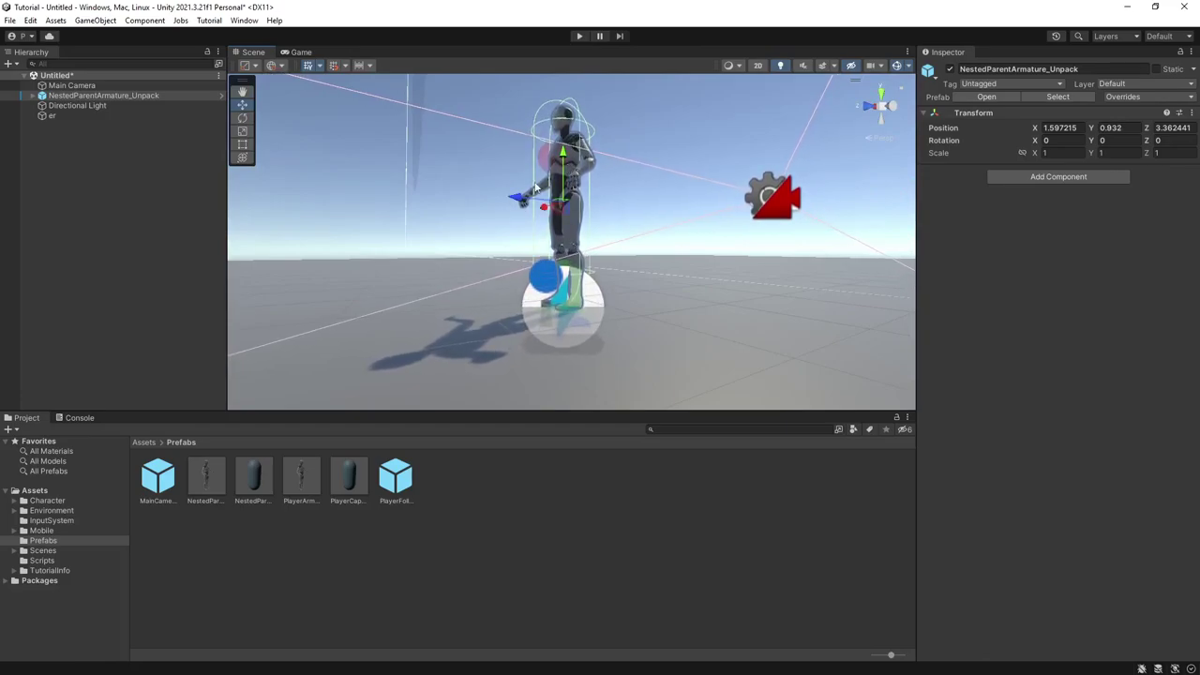
Step: Play-test the scene with the newly placed character and stop the test
{"action": "left_click_drag", "start_coordinate": [385, 218], "coordinate": [553, 248], "text": "alt"}
{"action": "scroll", "coordinate": [613, 260], "scroll_direction": "down", "scroll_amount": 4}
{"action": "left_click", "coordinate": [579, 35]}
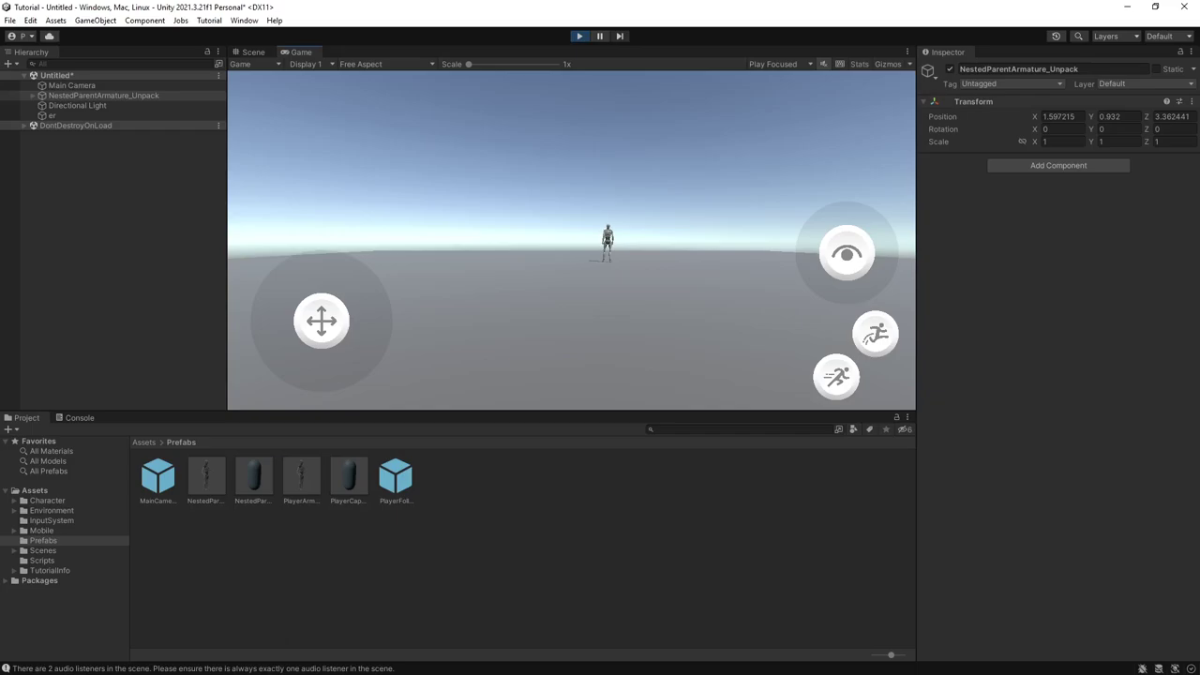
{"action": "left_click", "coordinate": [578, 36]}
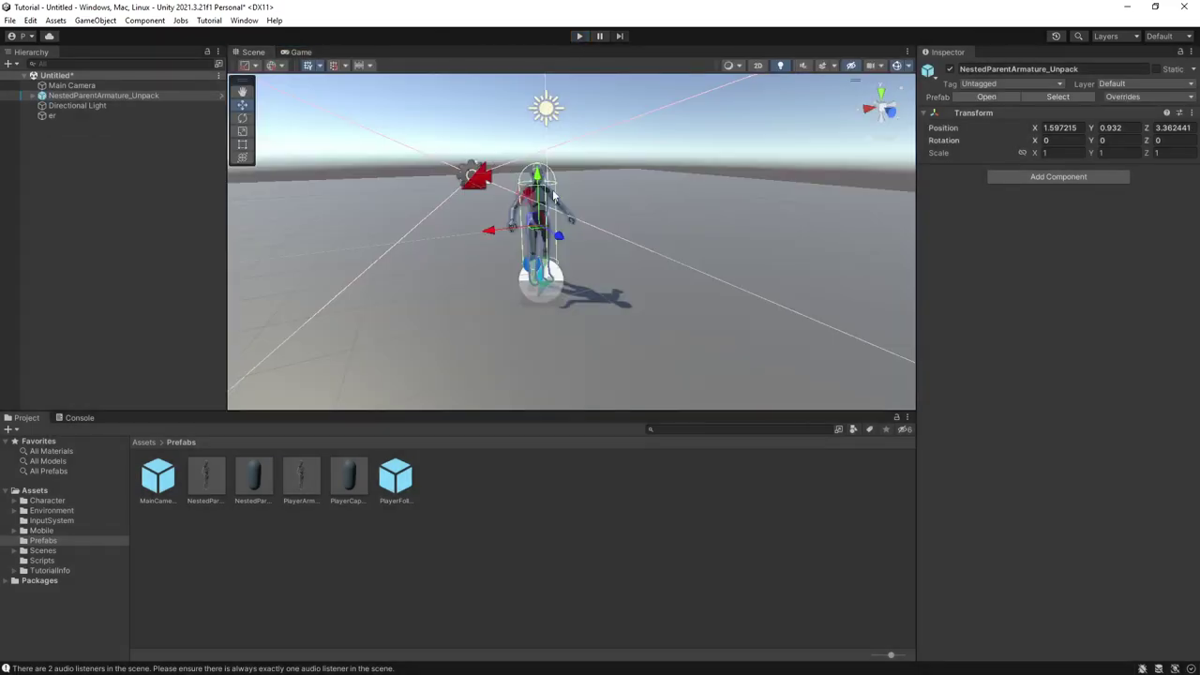
Step: Delete the scene's default Main Camera, keeping the camera inside the character prefab
{"action": "right_click_drag", "start_coordinate": [625, 161], "coordinate": [556, 162]}
{"action": "left_click", "coordinate": [85, 87]}
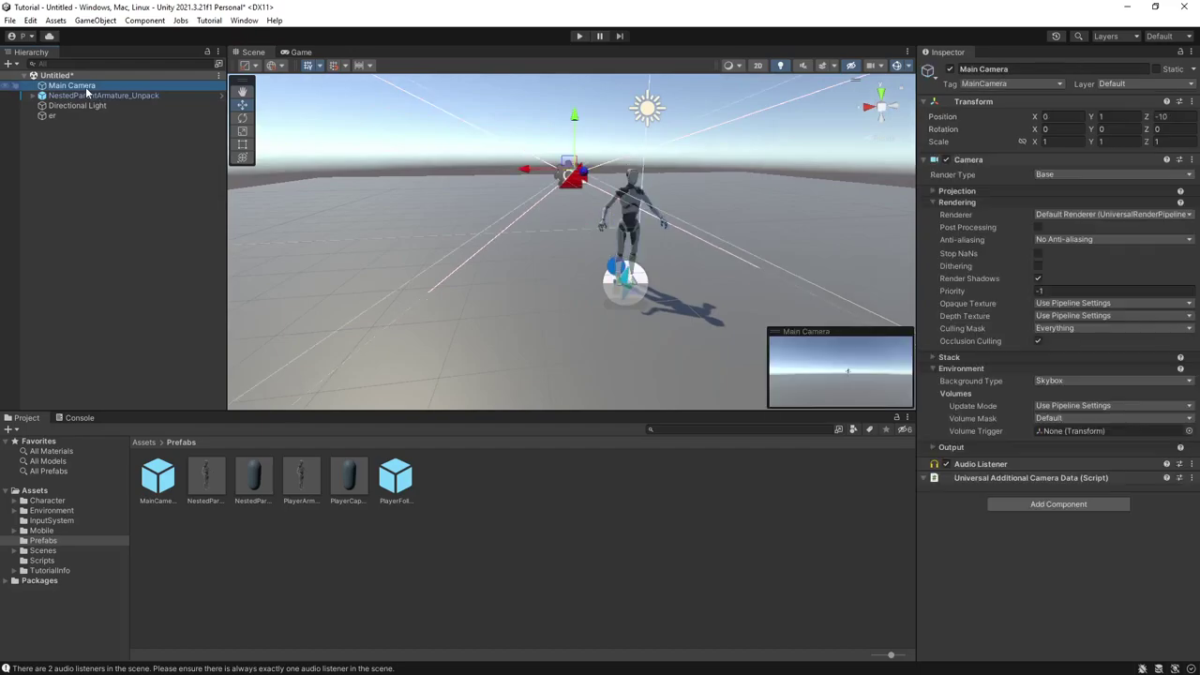
{"action": "right_click", "coordinate": [85, 86]}
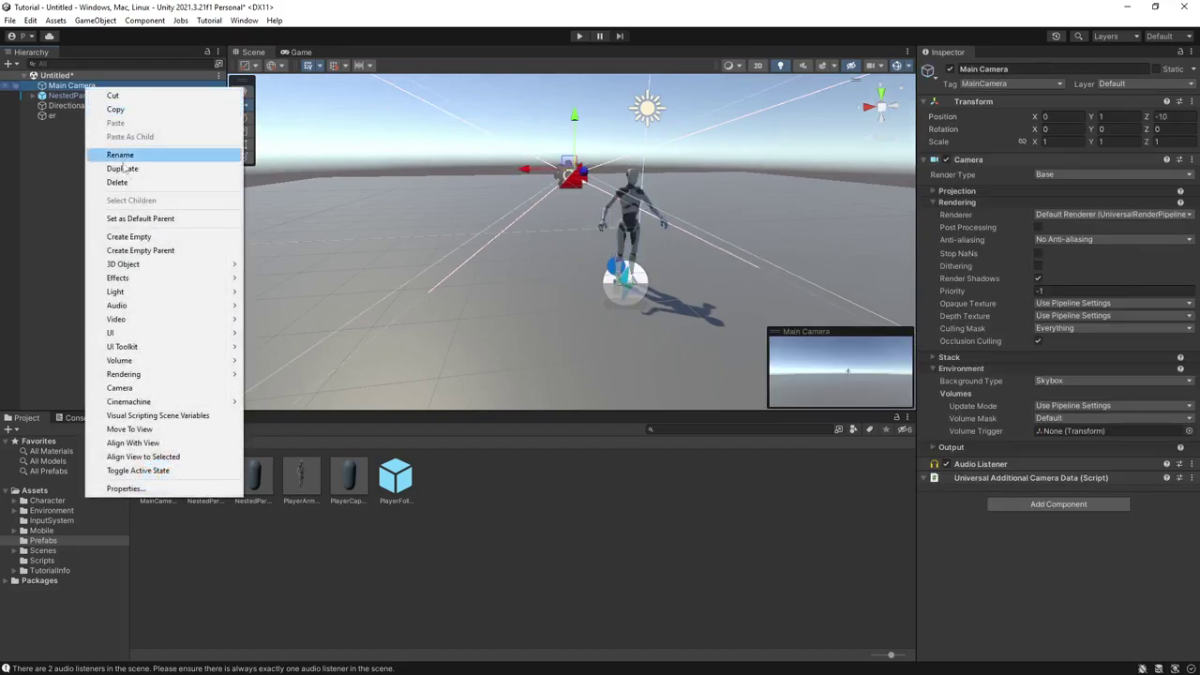
{"action": "left_click", "coordinate": [158, 182]}
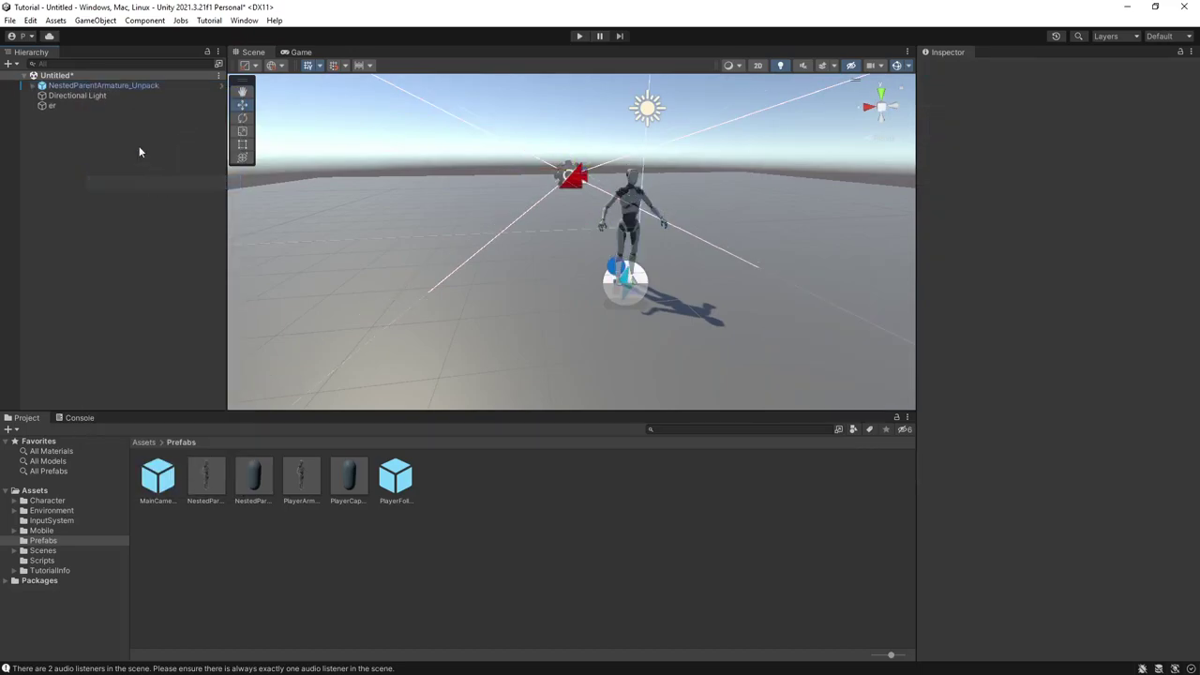
Step: Deactivate the UI_Canvas_StarterAssetsInputs_Joysticks object inside NestedParentArmature_Unpack
{"action": "left_click", "coordinate": [111, 85]}
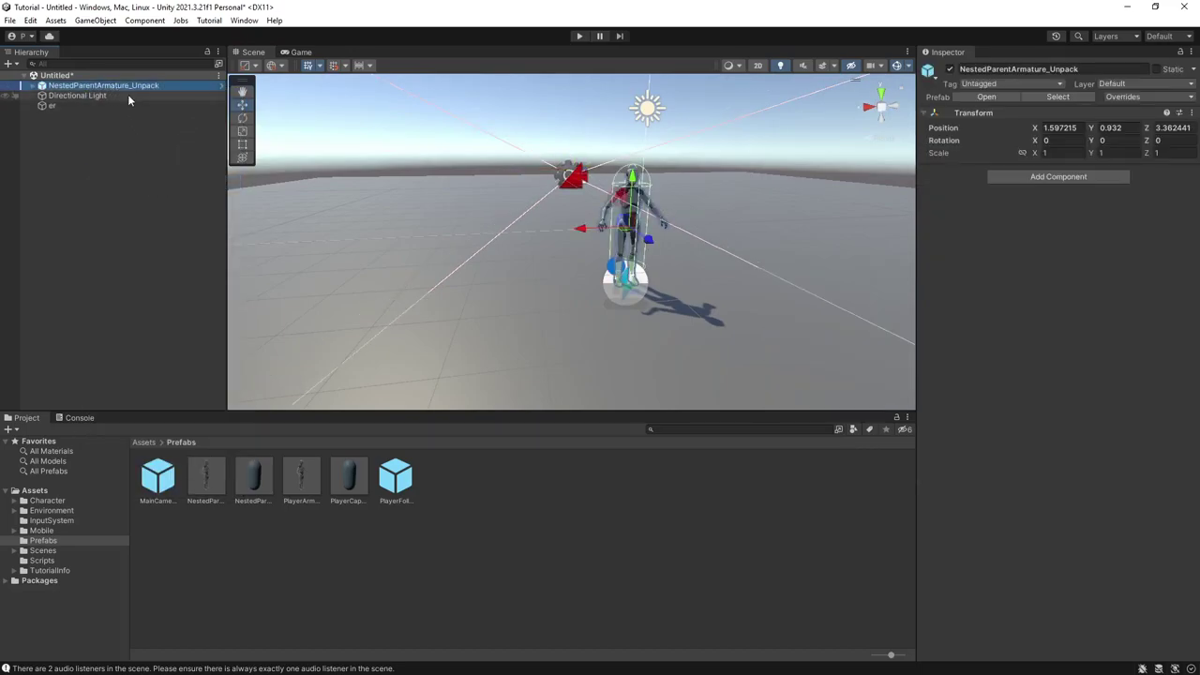
{"action": "left_click", "coordinate": [32, 85]}
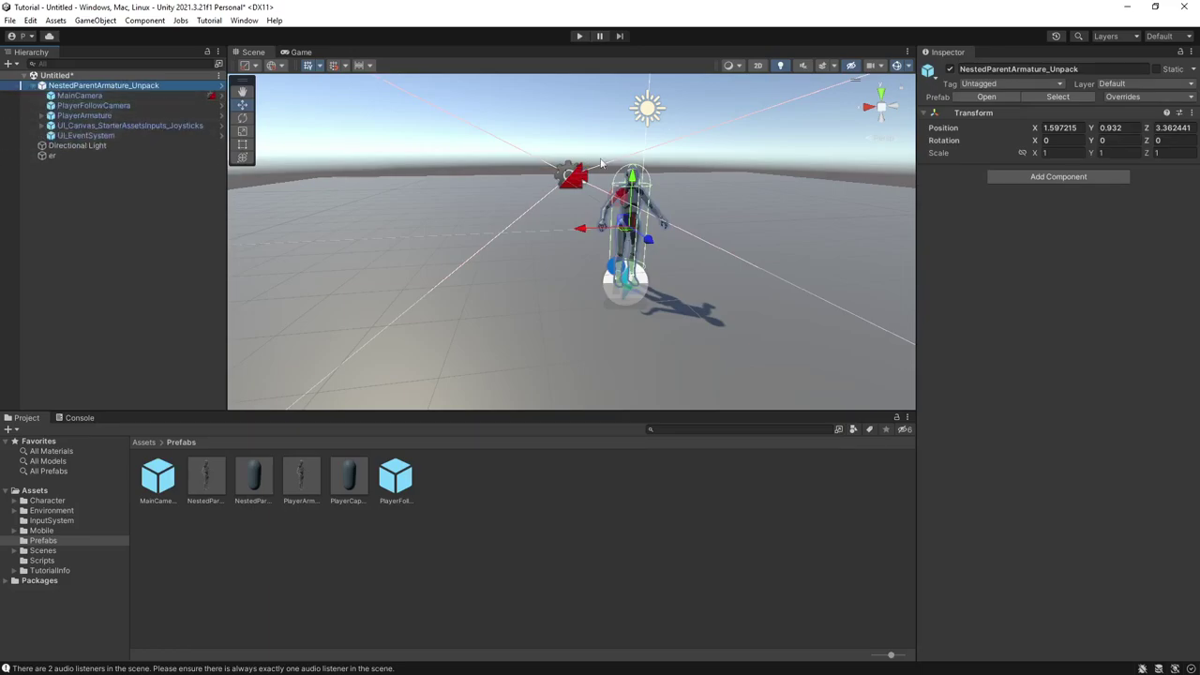
{"action": "left_click", "coordinate": [550, 129]}
{"action": "right_click_drag", "start_coordinate": [620, 230], "coordinate": [365, 107]}
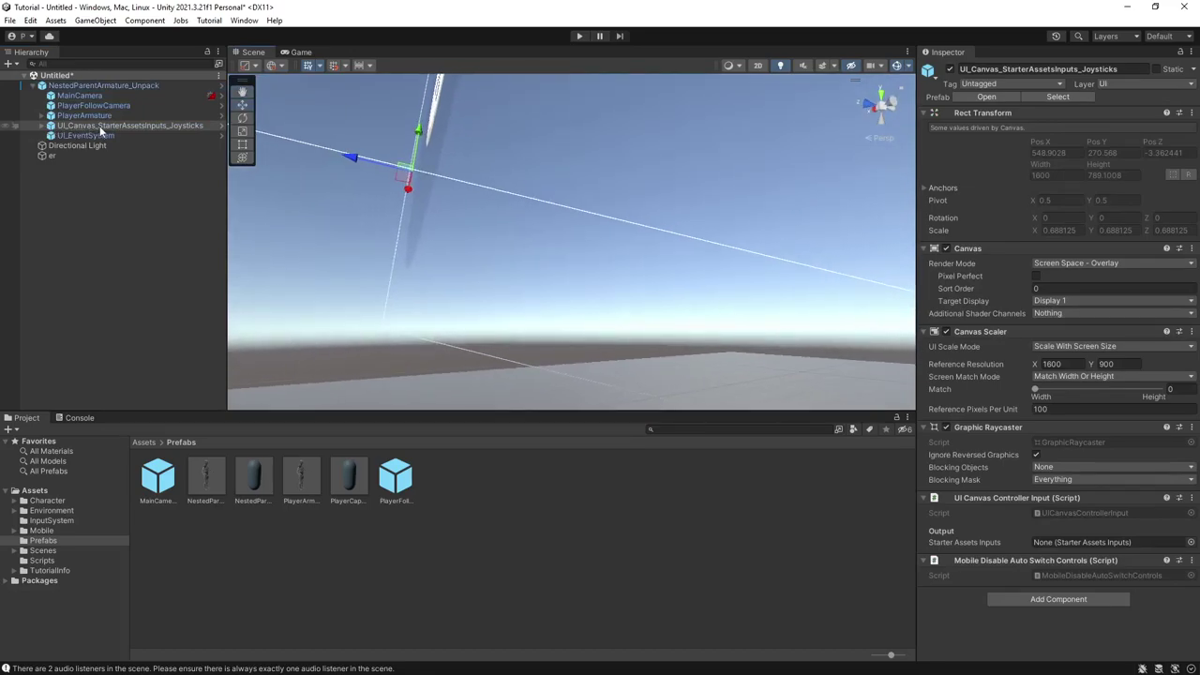
{"action": "left_click", "coordinate": [99, 127]}
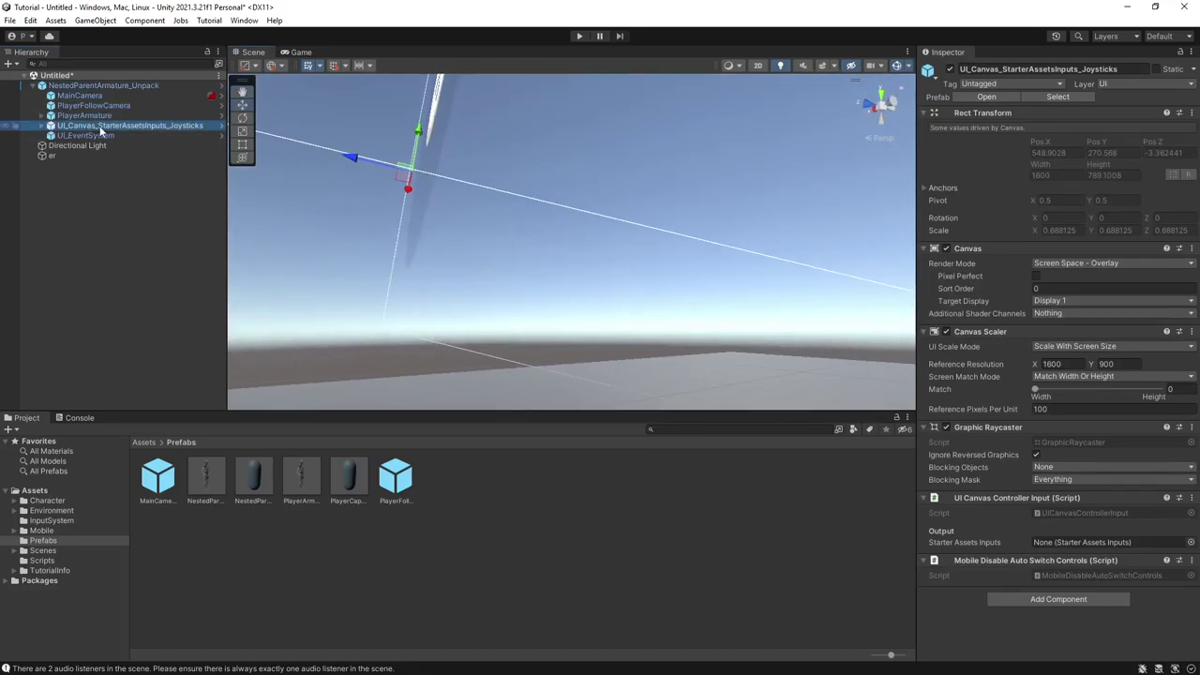
{"action": "left_click", "coordinate": [950, 69]}
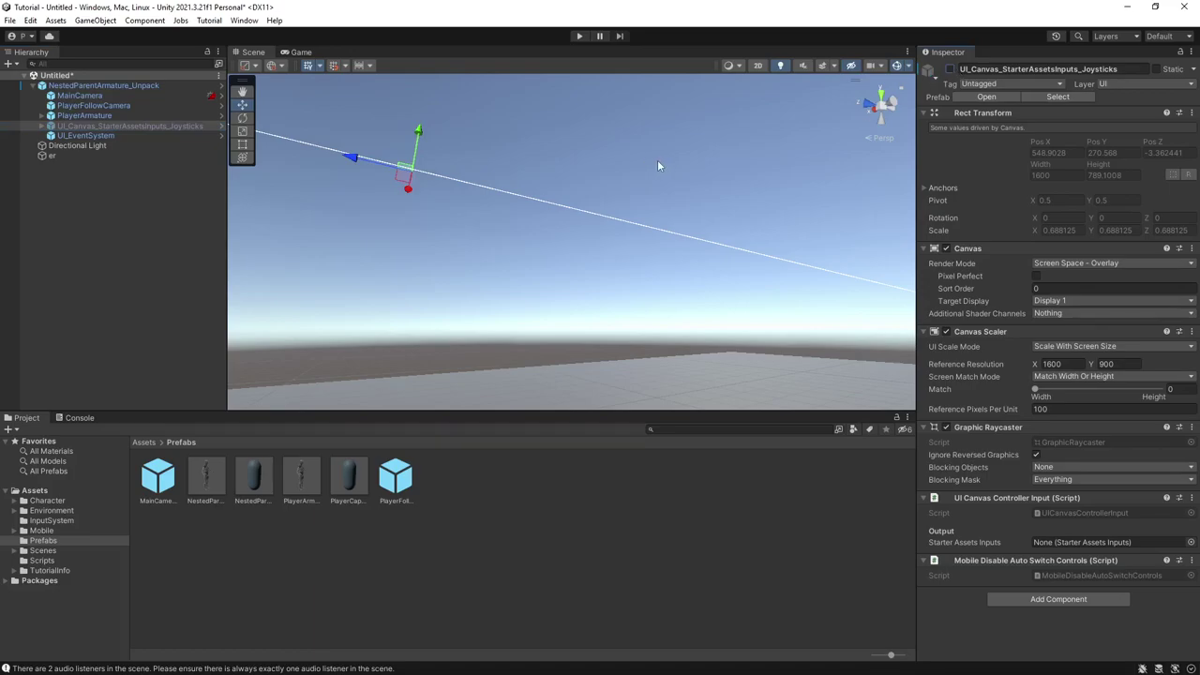
Step: Play-test the third-person character walking on the plane, stop the test and return to the scene view
{"action": "left_click", "coordinate": [614, 173]}
{"action": "right_click_drag", "start_coordinate": [610, 176], "coordinate": [776, 212]}
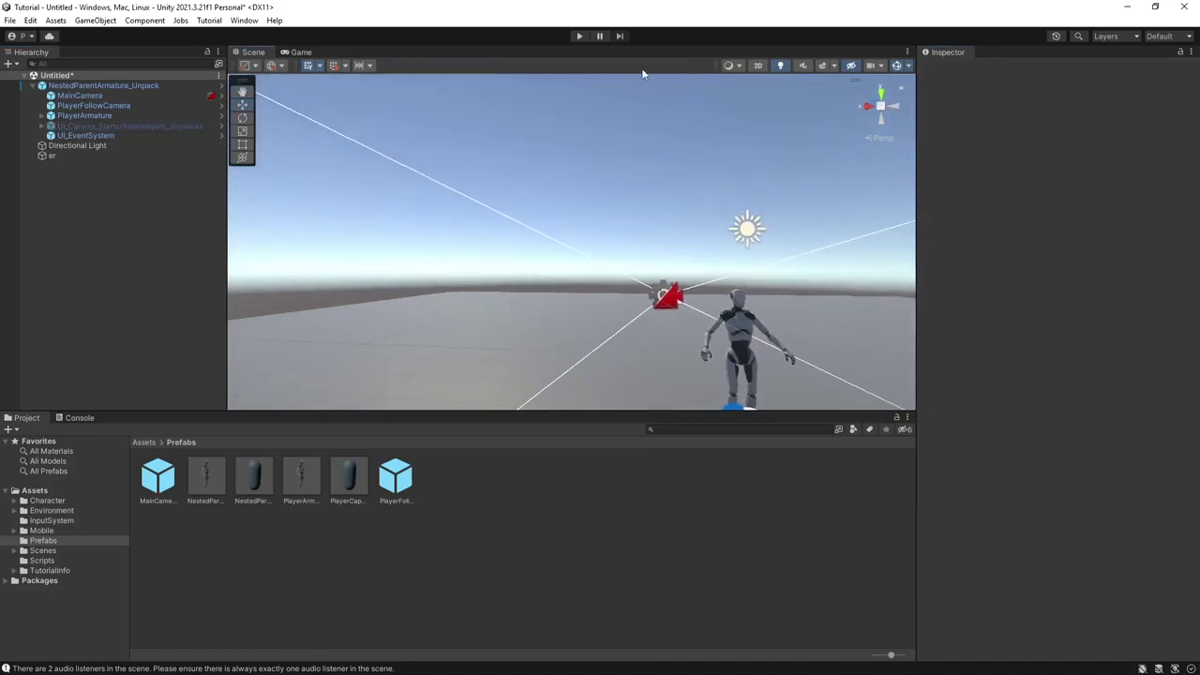
{"action": "left_click", "coordinate": [580, 37]}
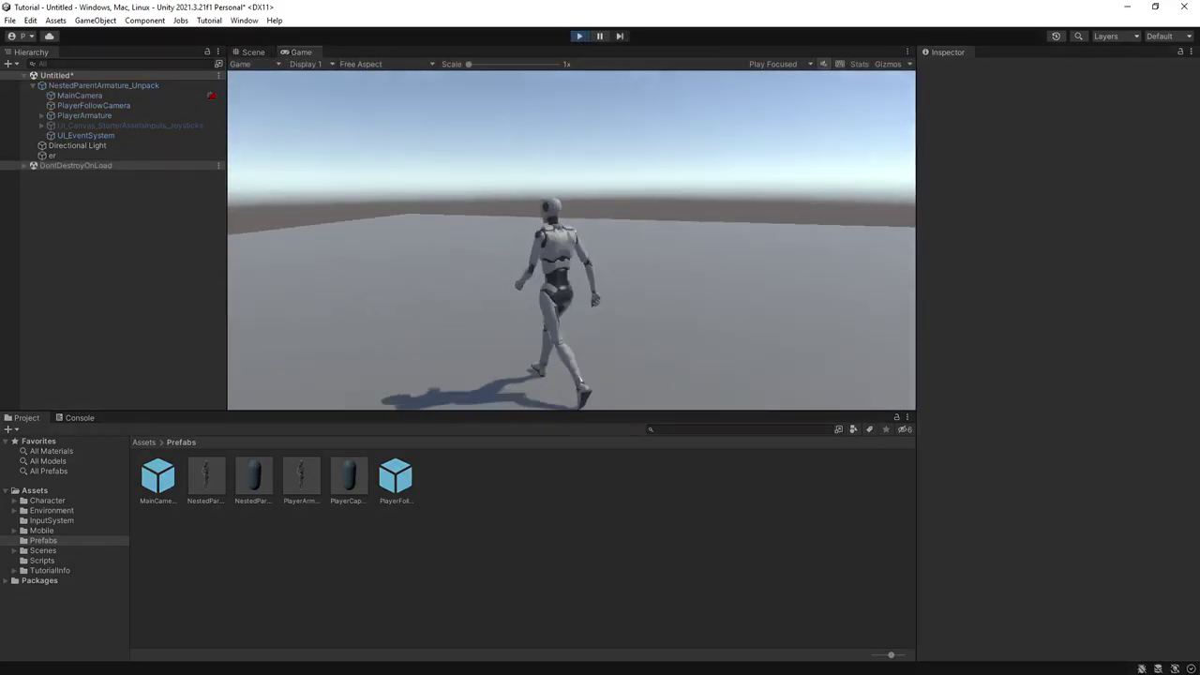
{"action": "key", "text": "Escape"}
{"action": "left_click", "coordinate": [580, 36]}
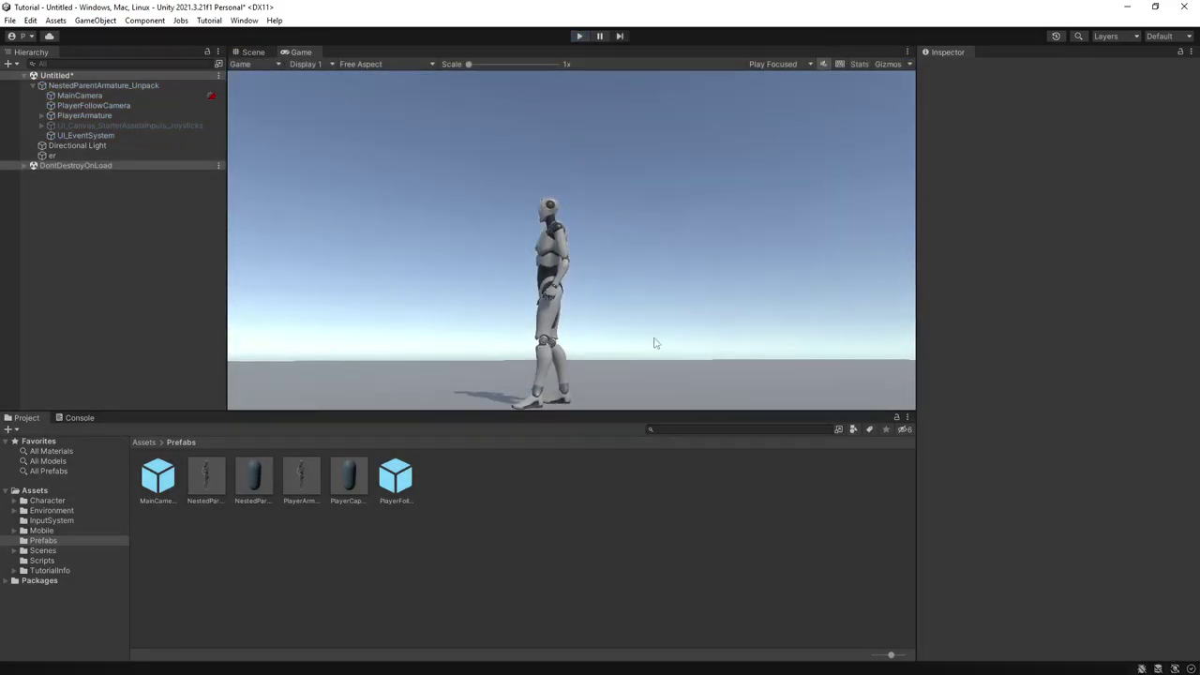
{"action": "key", "text": "s"}
{"action": "right_click_drag", "start_coordinate": [608, 212], "coordinate": [653, 308]}
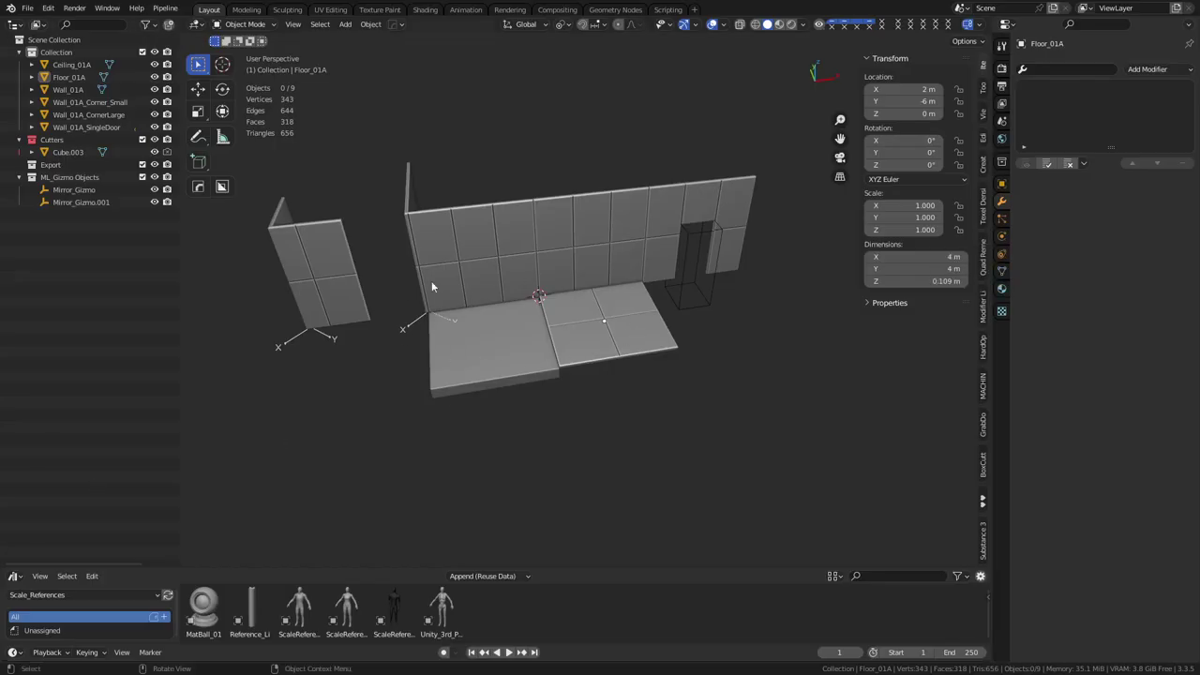
Step: Switch to Blender, select the single-door wall and copy its object name, Wall_01A_SingleDoor
{"action": "left_click", "coordinate": [661, 221]}
{"action": "double_click", "coordinate": [98, 128]}
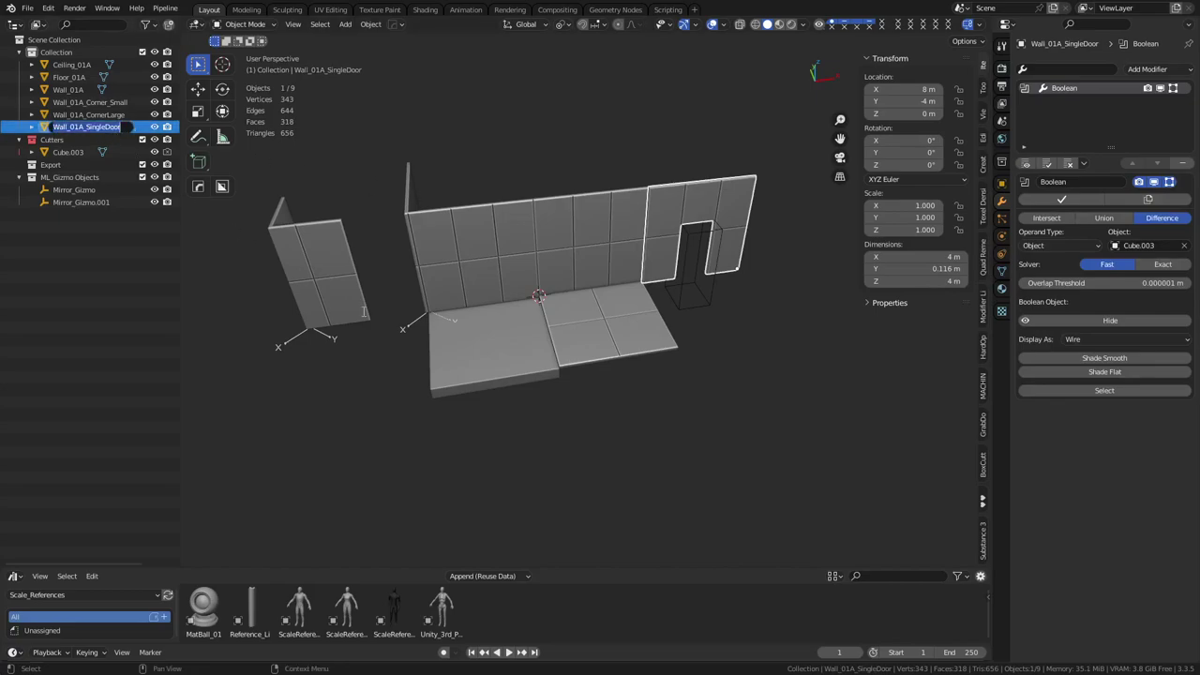
{"action": "key", "text": "Return"}
Step: Open the Unity FBX export, clear its recent folders and limit it to selected objects only
{"action": "left_click", "coordinate": [29, 8]}
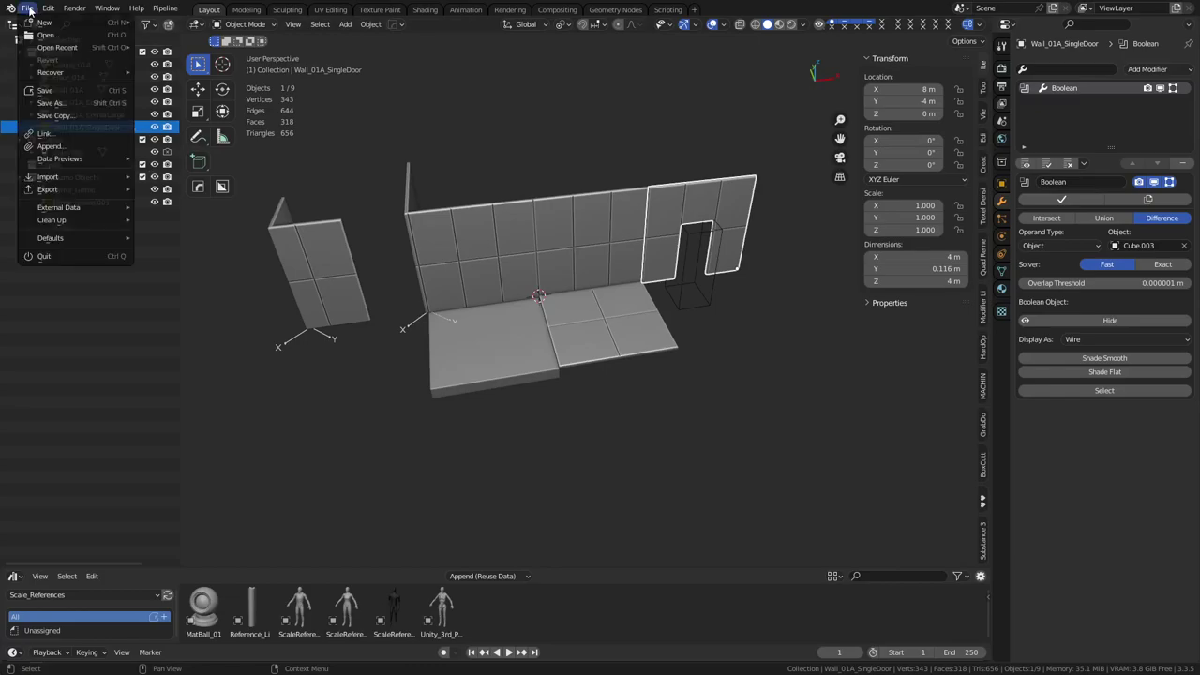
{"action": "mouse_move", "coordinate": [103, 191]}
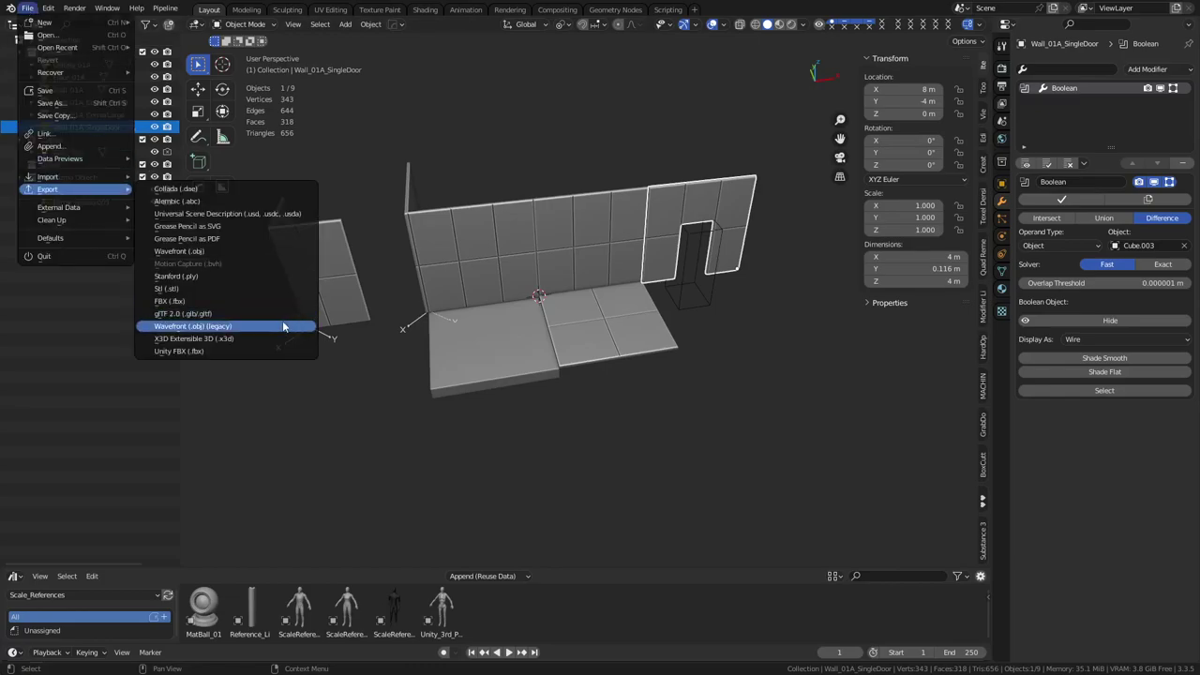
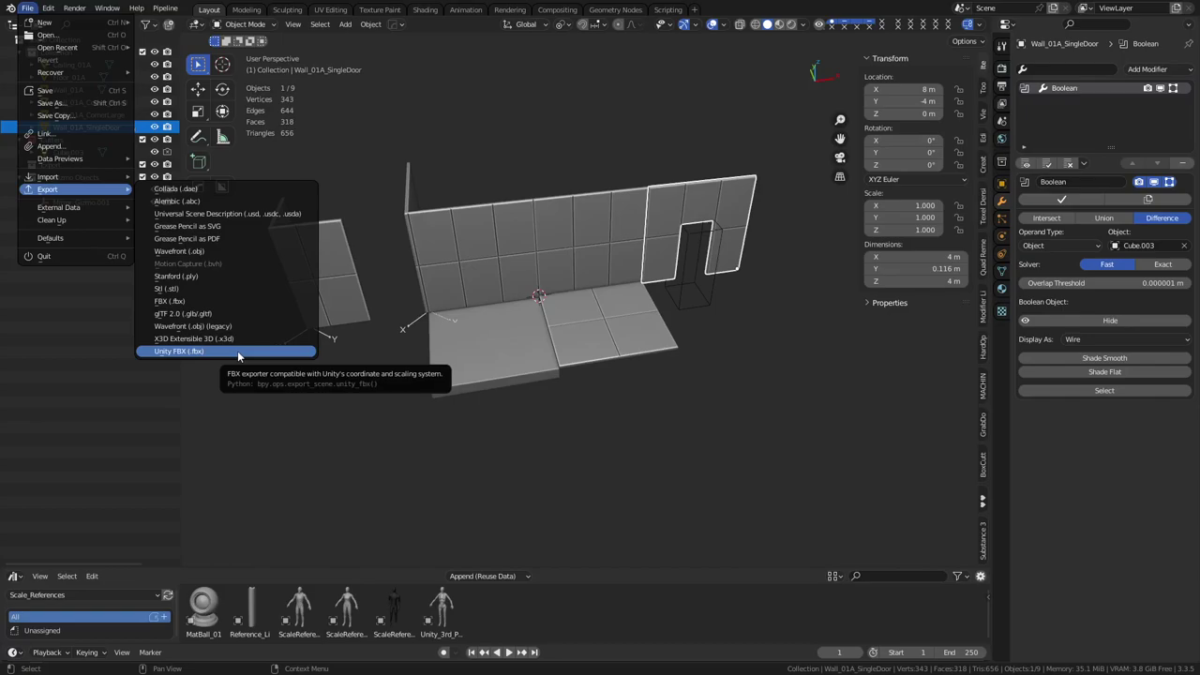
{"action": "left_click", "coordinate": [237, 351]}
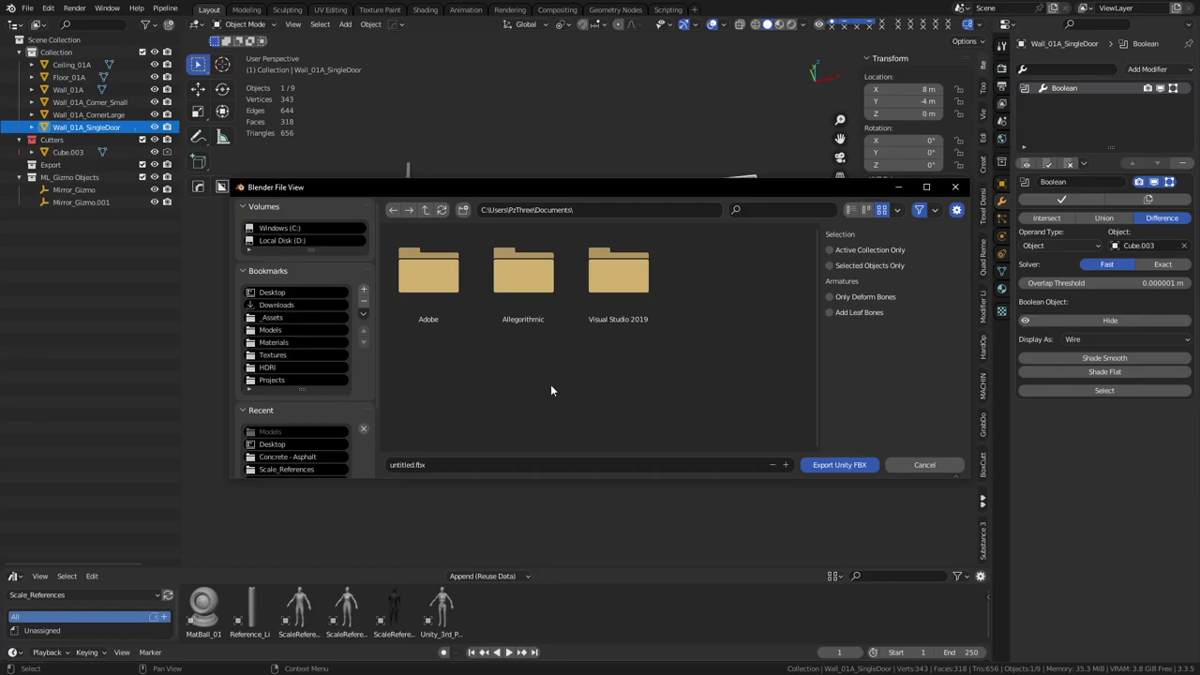
{"action": "left_click", "coordinate": [363, 430]}
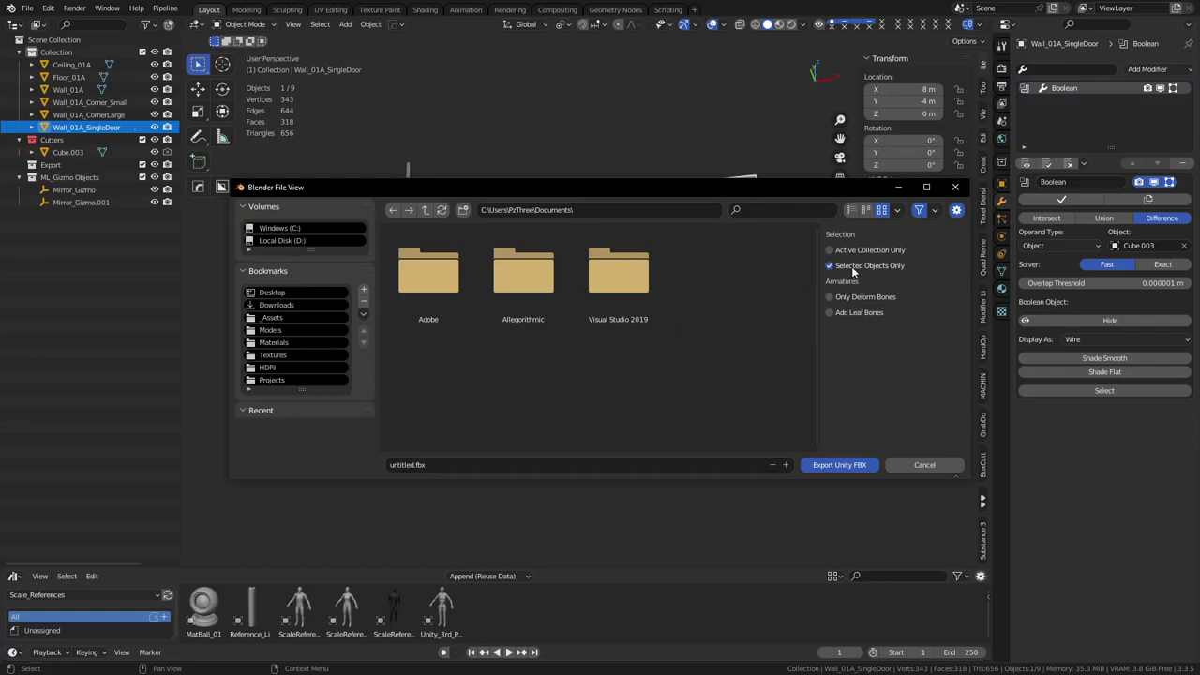
Step: Set the export location to the Unity project's folder D:\Projects\Unity\Tutorial\Assets
{"action": "left_click", "coordinate": [277, 332]}
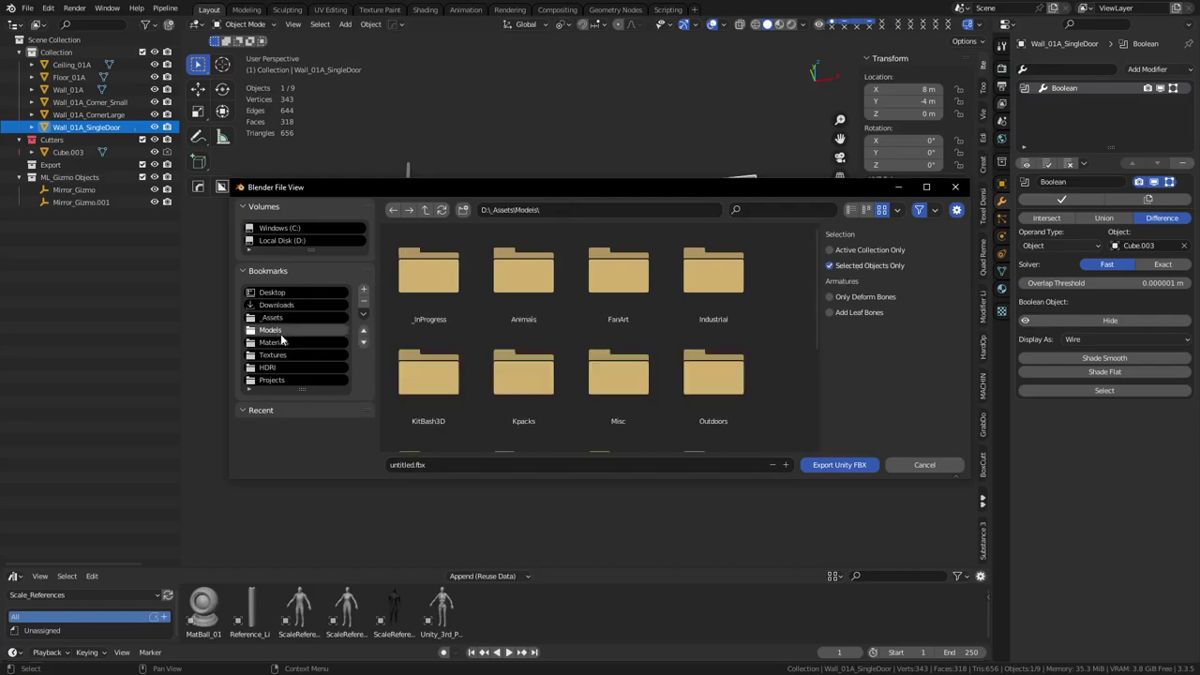
{"action": "left_click", "coordinate": [300, 380]}
{"action": "double_click", "coordinate": [508, 292]}
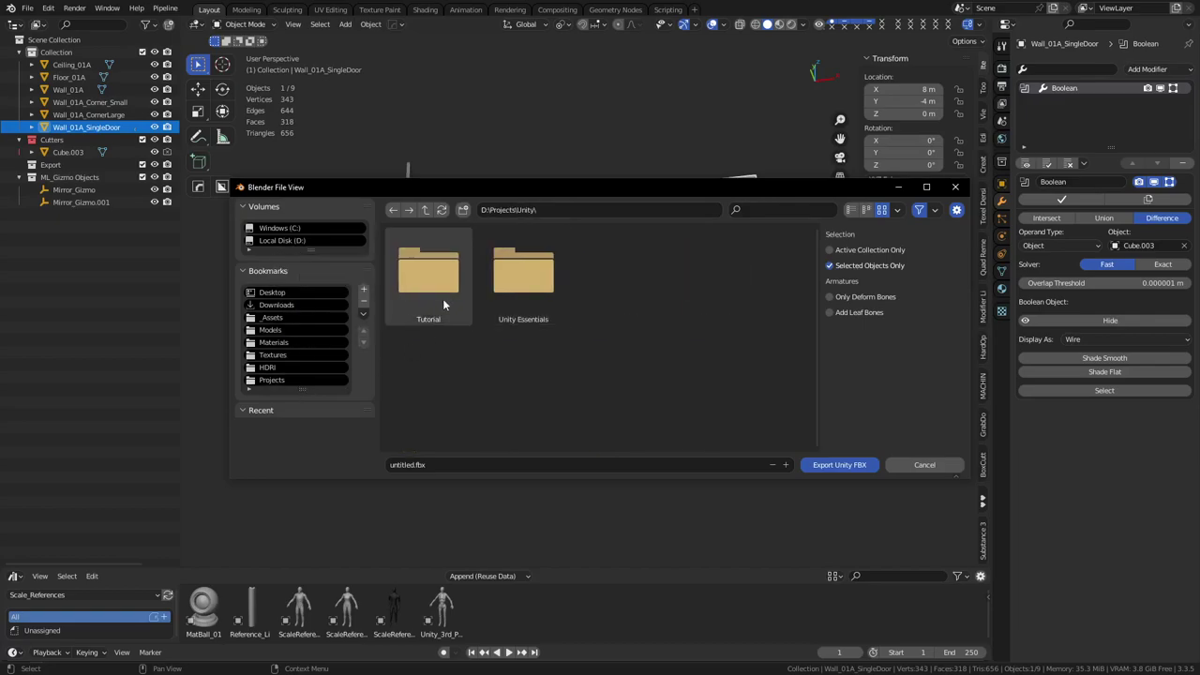
{"action": "double_click", "coordinate": [445, 289]}
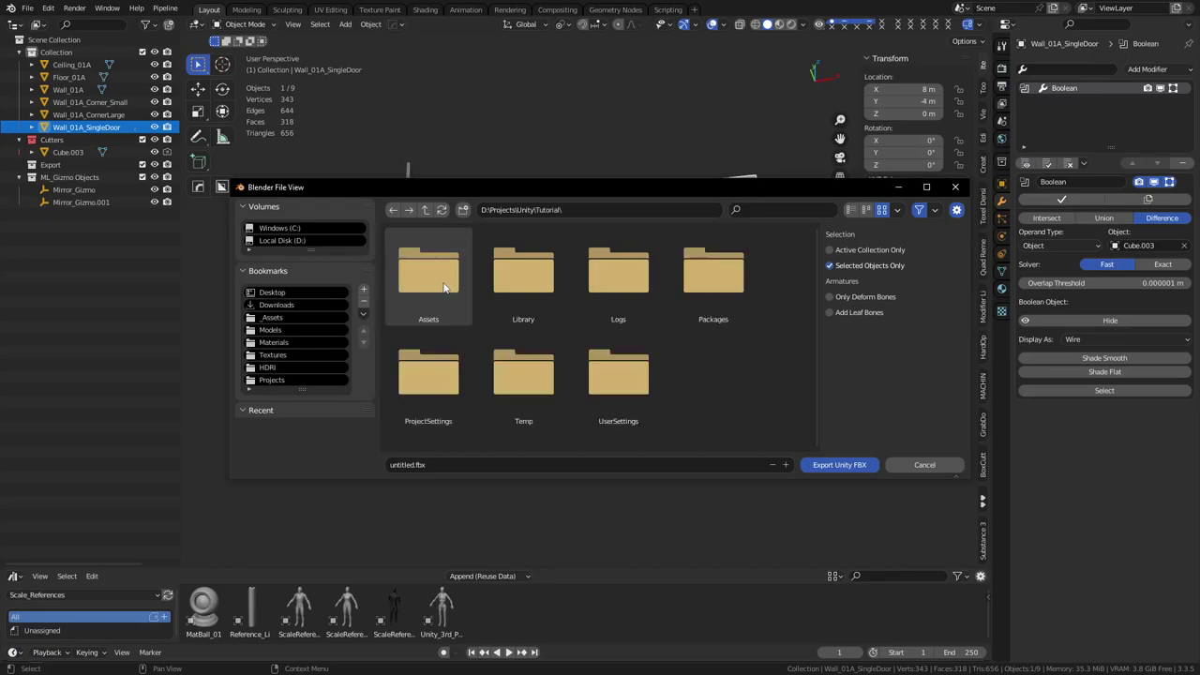
{"action": "double_click", "coordinate": [445, 289]}
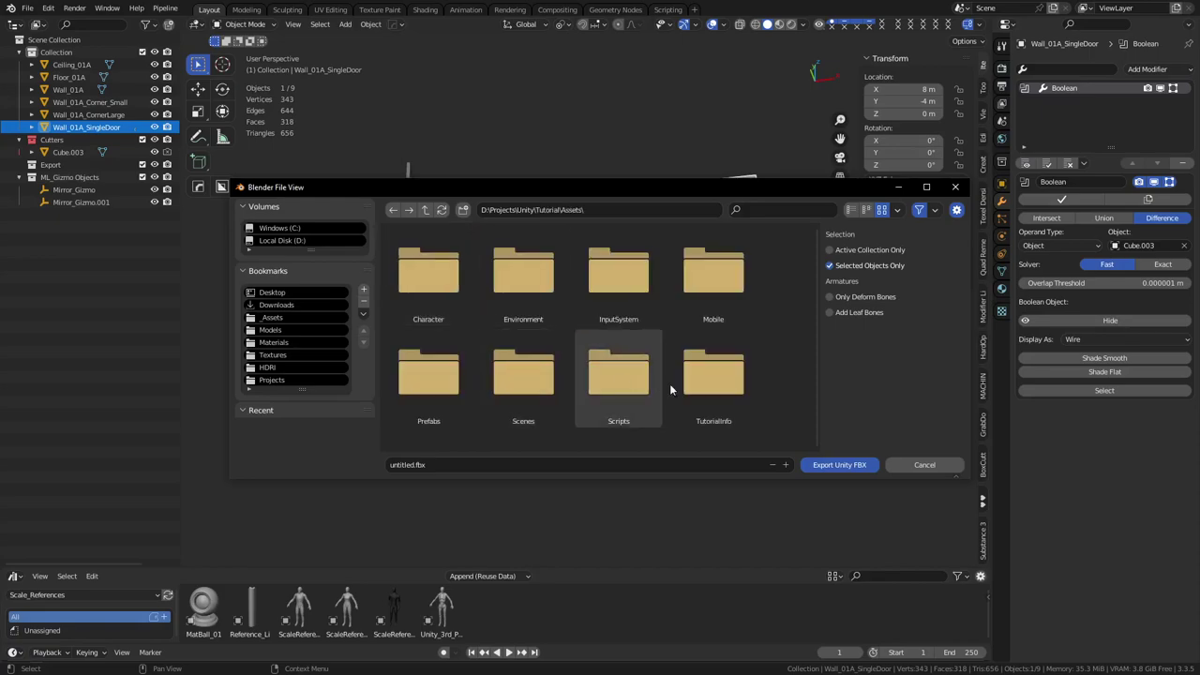
Step: Create a folder named Models inside Assets and open it as the export destination
{"action": "right_click", "coordinate": [780, 377]}
{"action": "left_click", "coordinate": [767, 393]}
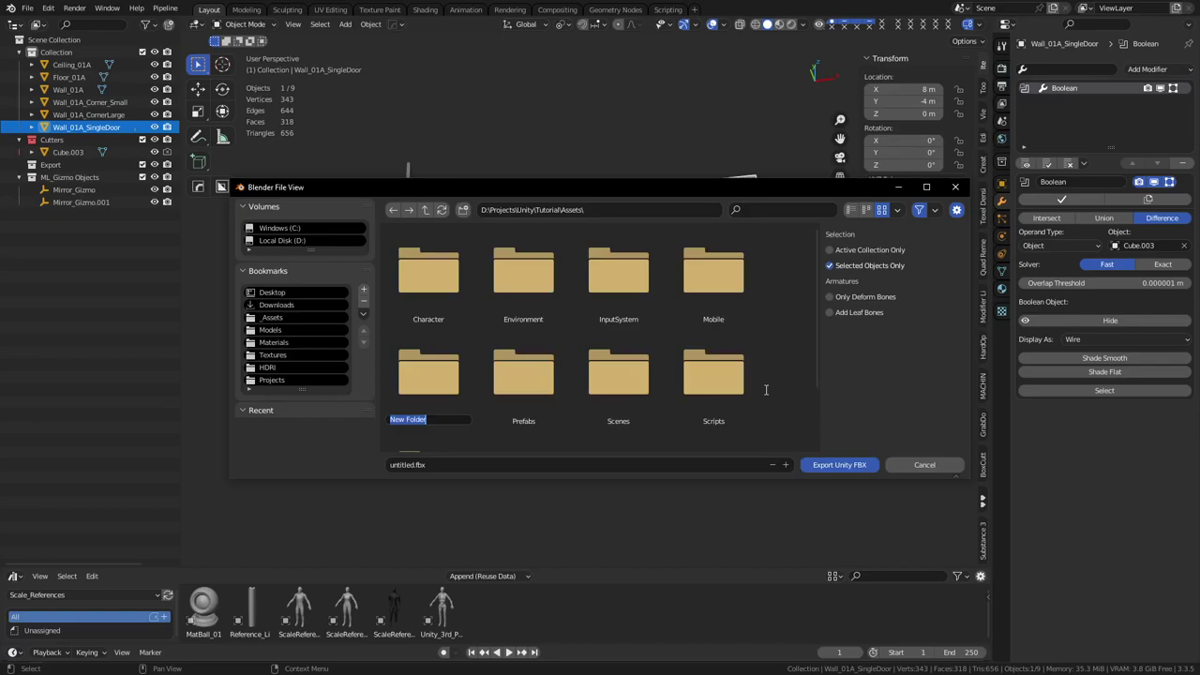
{"action": "type", "text": "Models"}
{"action": "key", "text": "Return"}
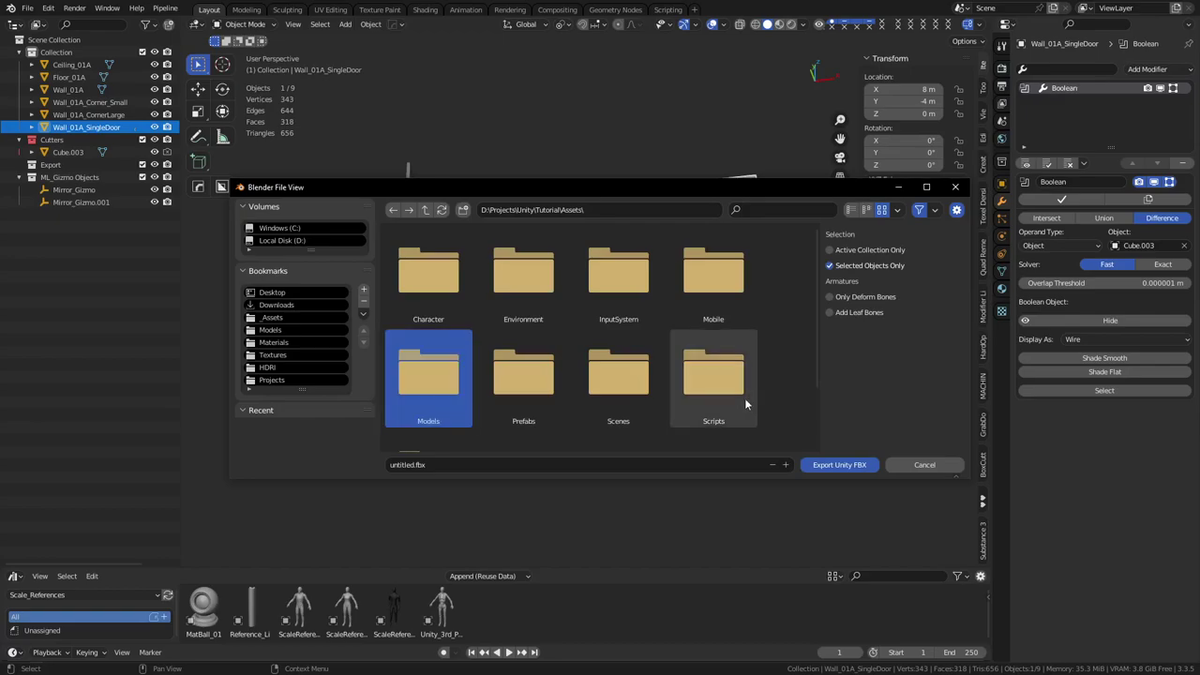
{"action": "double_click", "coordinate": [464, 382]}
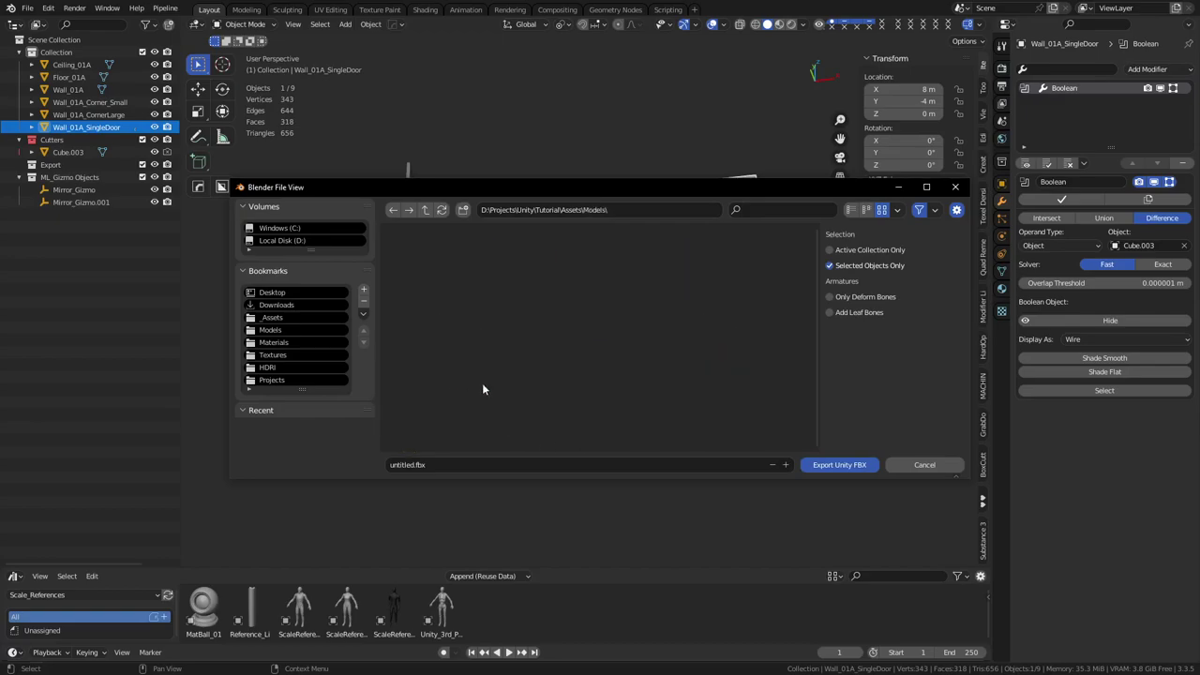
Step: Export the single-door wall as a Unity FBX file named Wall_01A_SingleDoor
{"action": "left_click", "coordinate": [500, 466]}
{"action": "type", "text": "Wall_01A_SingleDoor"}
{"action": "left_click", "coordinate": [820, 468]}
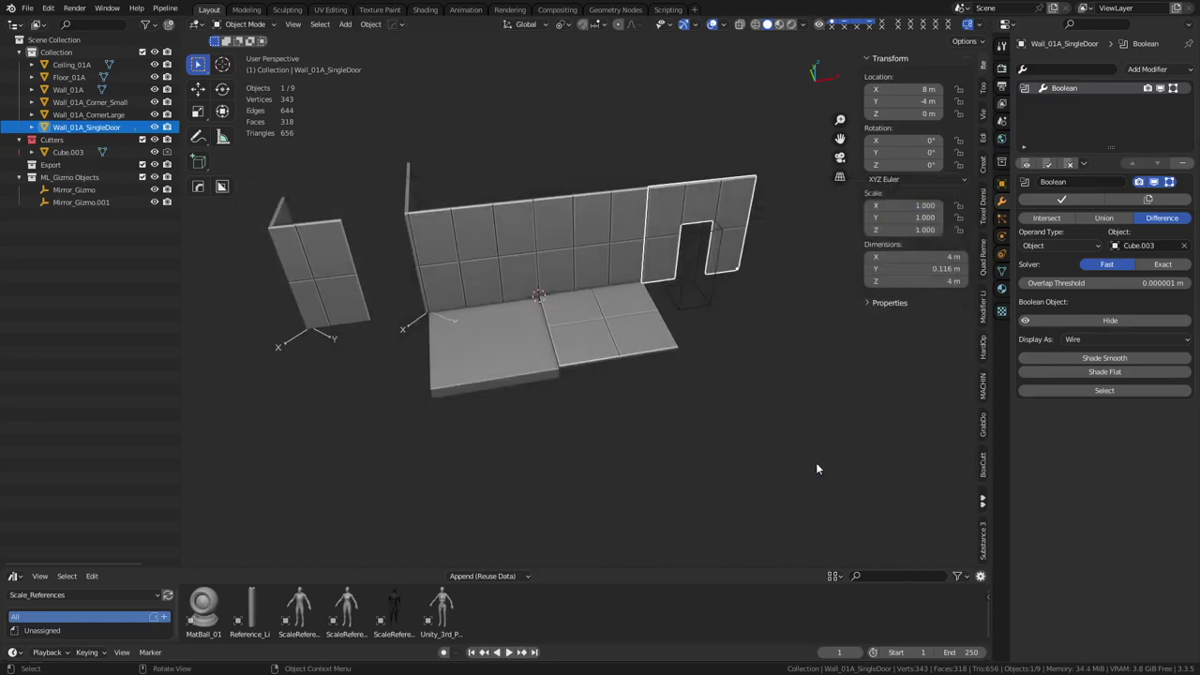
Step: Export the plain straight wall as a Unity FBX file named Wall_01A into the Models folder
{"action": "left_click", "coordinate": [579, 258]}
{"action": "double_click", "coordinate": [70, 89]}
{"action": "key", "text": "ctrl+c"}
{"action": "key", "text": "Escape"}
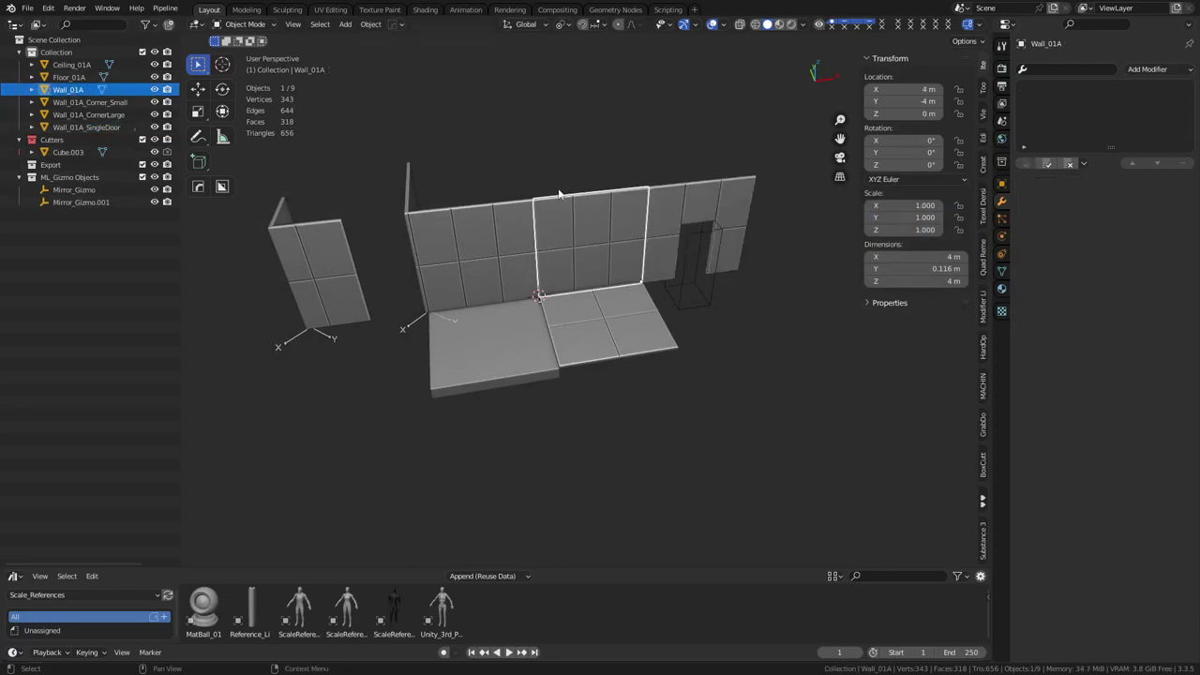
{"action": "key", "text": "q"}
{"action": "mouse_move", "coordinate": [537, 330]}
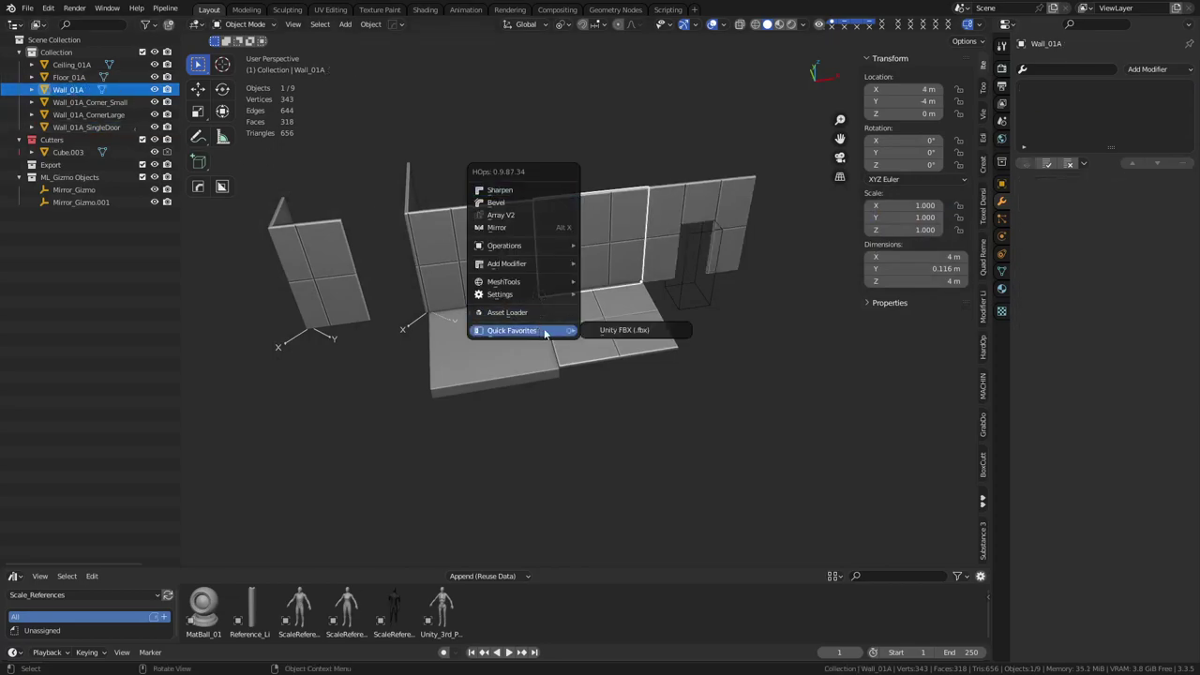
{"action": "left_click", "coordinate": [604, 330]}
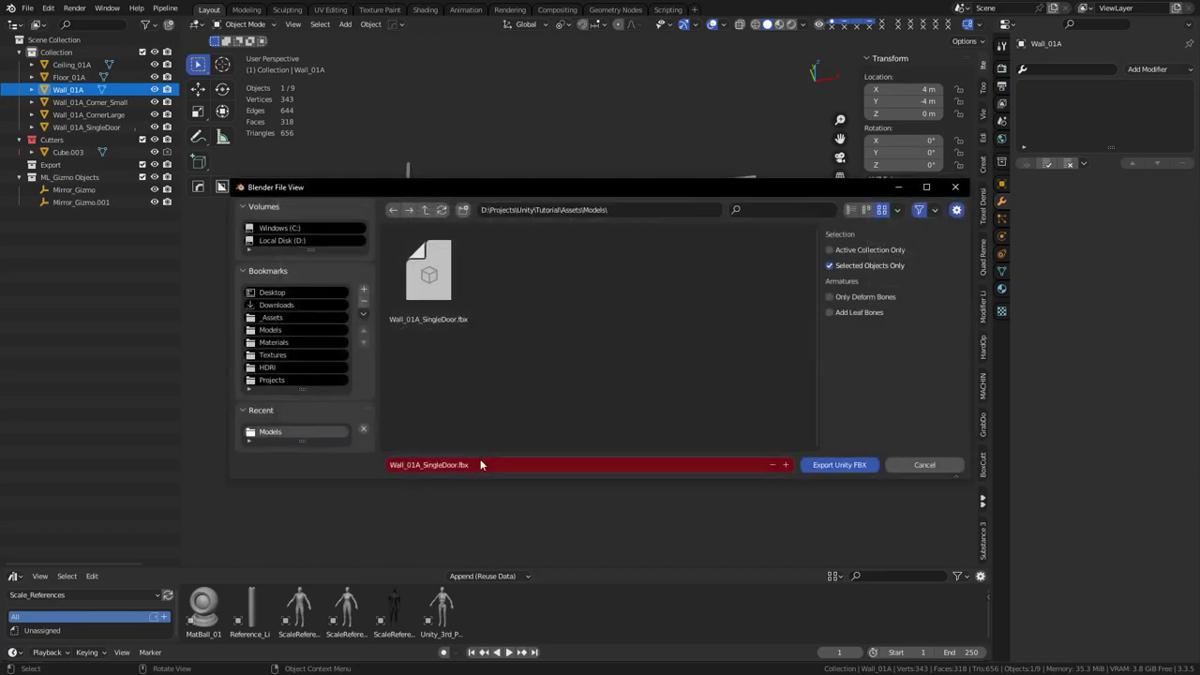
{"action": "left_click", "coordinate": [481, 463]}
{"action": "key", "text": "ctrl+v"}
{"action": "left_click", "coordinate": [848, 466]}
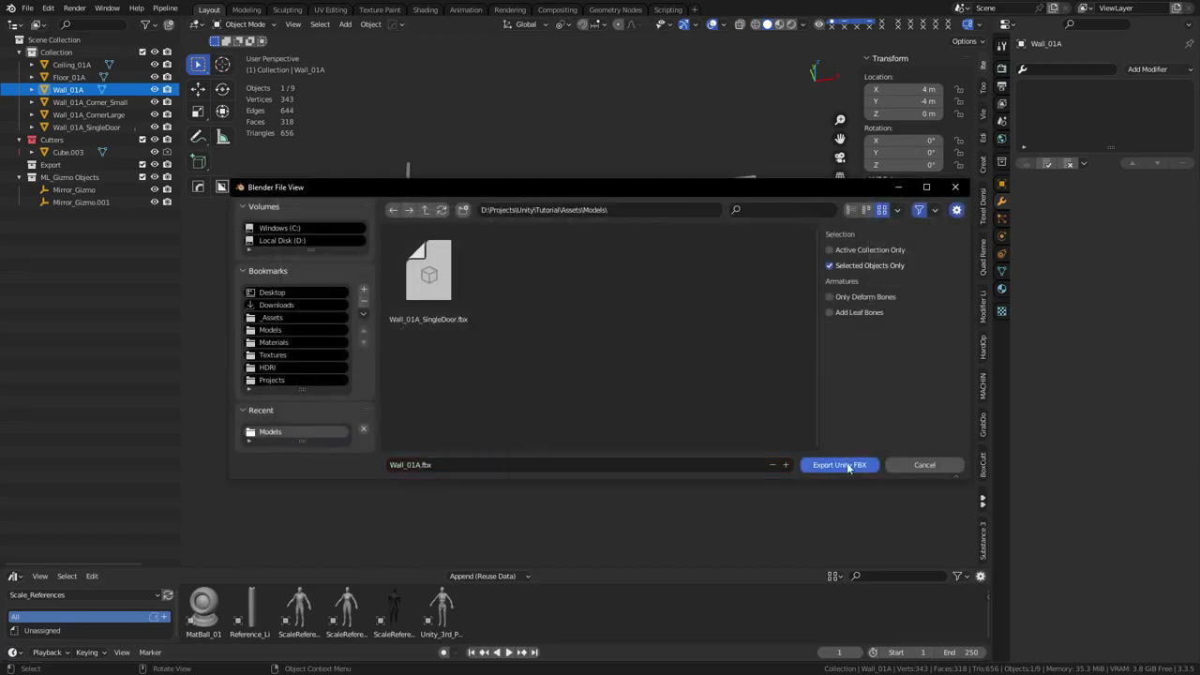
{"action": "left_click", "coordinate": [848, 466]}
Step: Export the large corner wall as a Unity FBX file named Wall_01A_CornerLarge
{"action": "left_click", "coordinate": [479, 262]}
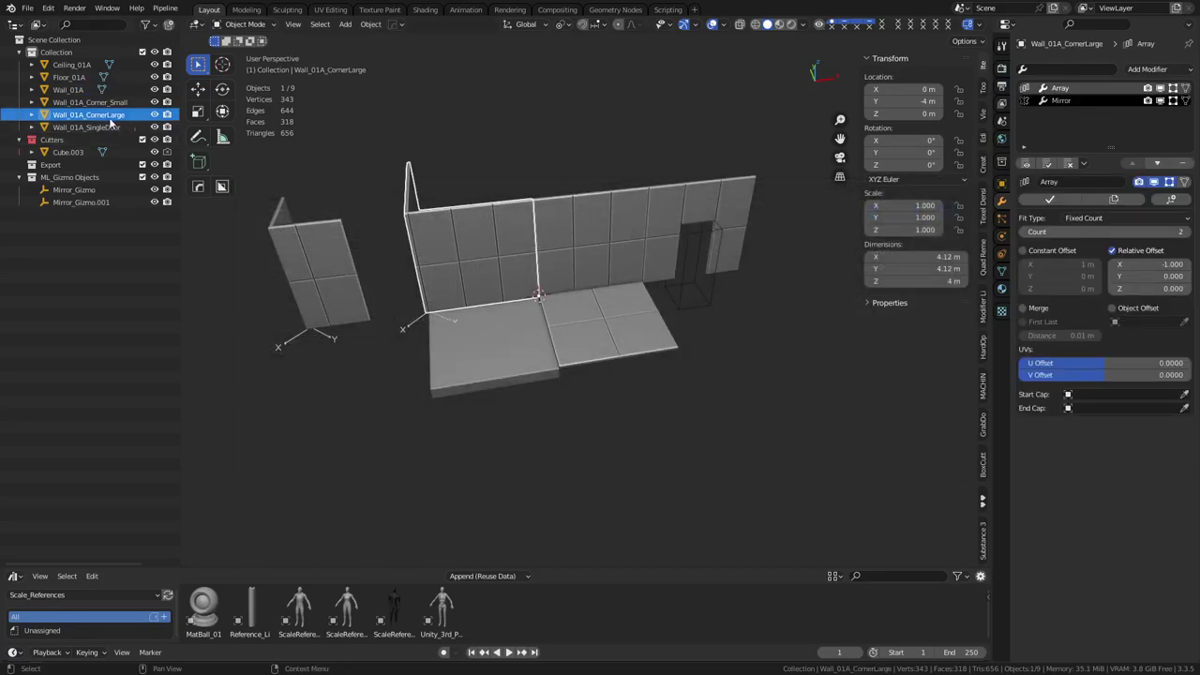
{"action": "key", "text": "q"}
{"action": "mouse_move", "coordinate": [659, 313]}
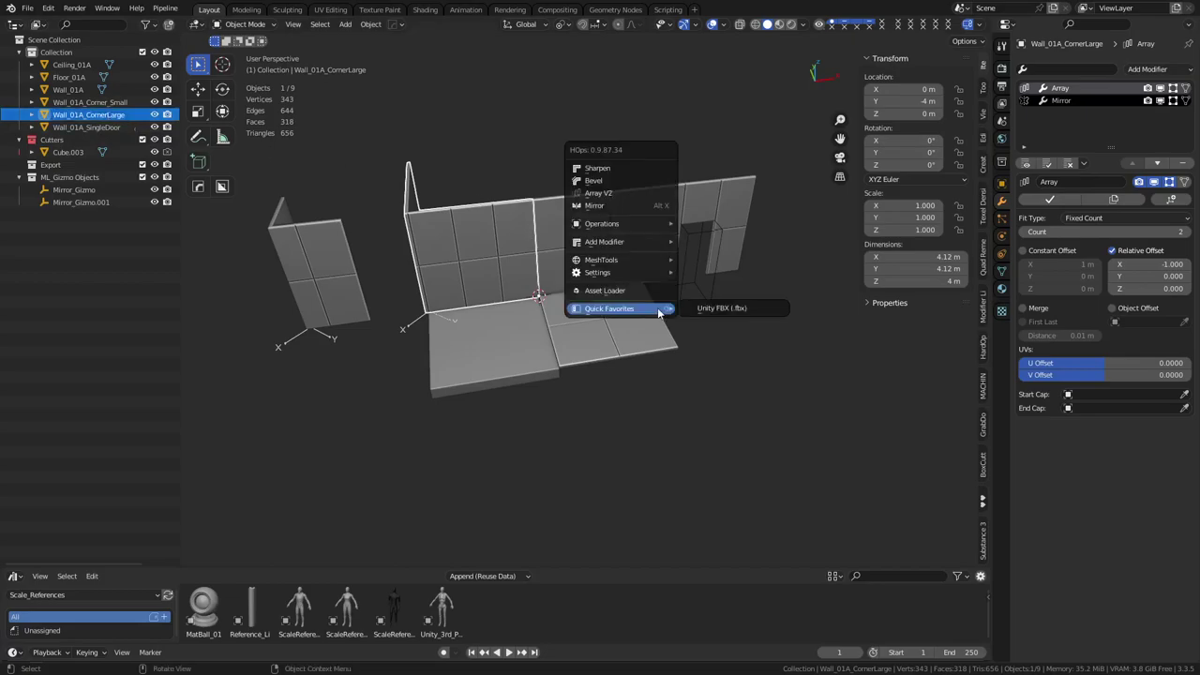
{"action": "left_click", "coordinate": [714, 309]}
{"action": "left_click", "coordinate": [476, 464]}
{"action": "type", "text": "Wall_01A_CornerLarge"}
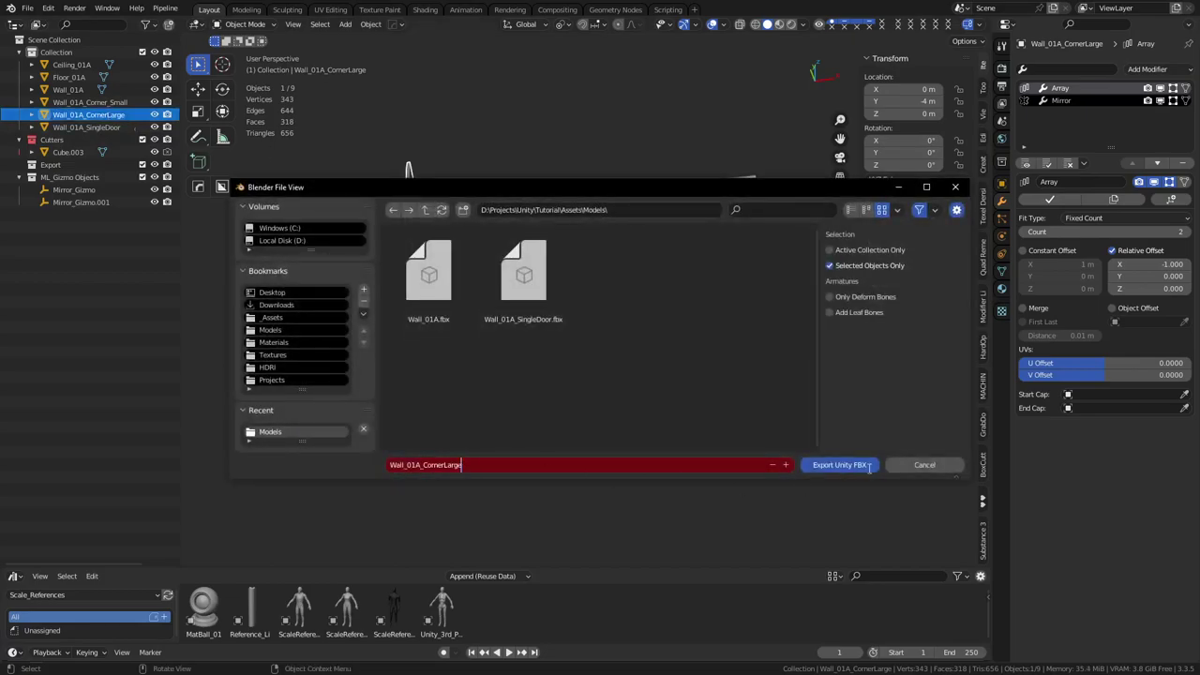
{"action": "left_click", "coordinate": [868, 466]}
Step: Export the small corner wall as a Unity FBX file named Wall_01A_Corner_Small
{"action": "left_click", "coordinate": [340, 282]}
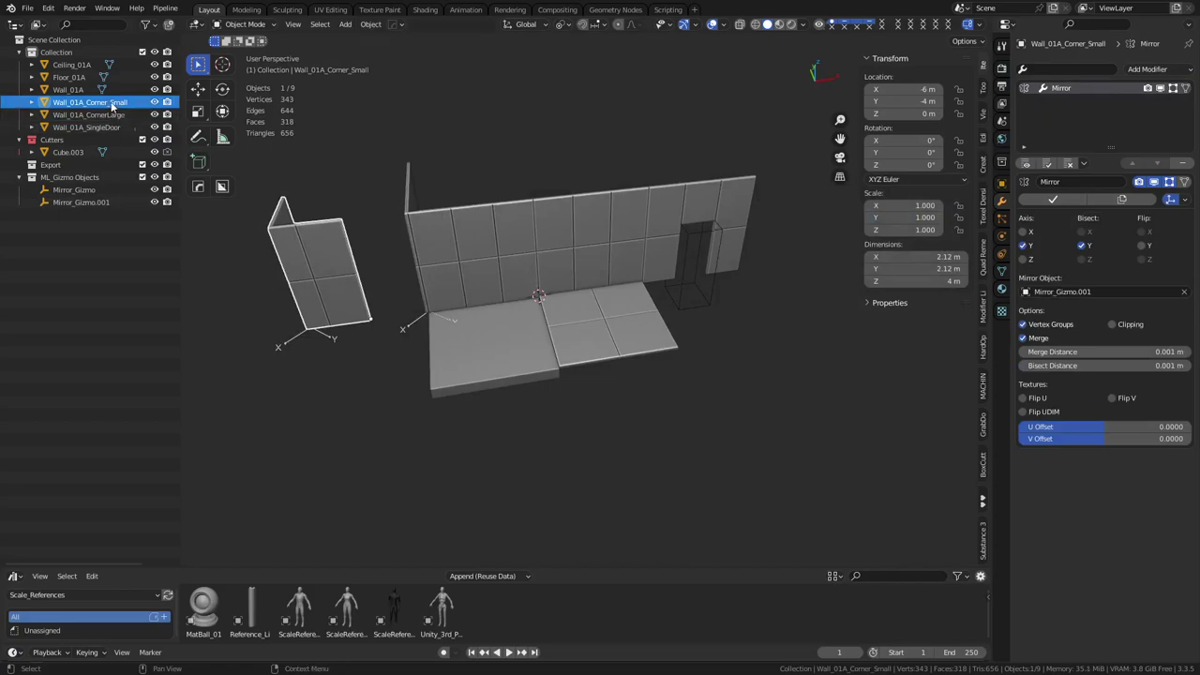
{"action": "key", "text": "q"}
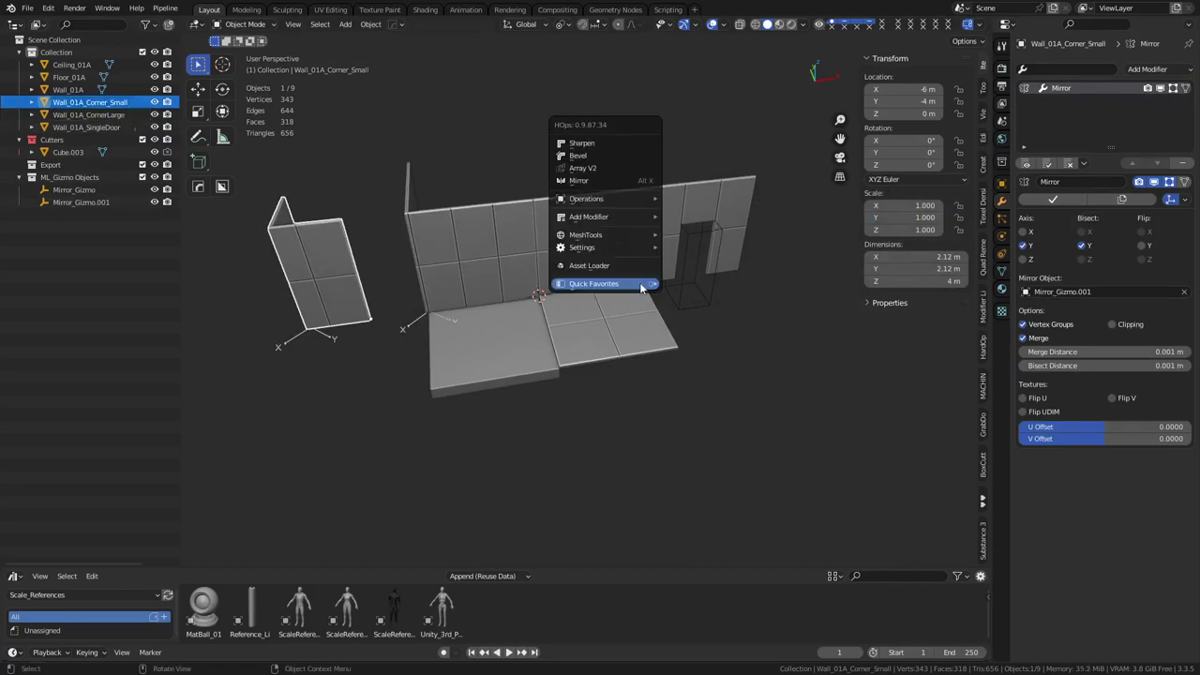
{"action": "mouse_move", "coordinate": [641, 284]}
{"action": "left_click", "coordinate": [717, 283]}
{"action": "left_click", "coordinate": [482, 463]}
{"action": "type", "text": "Wall_01A_Corner_Small"}
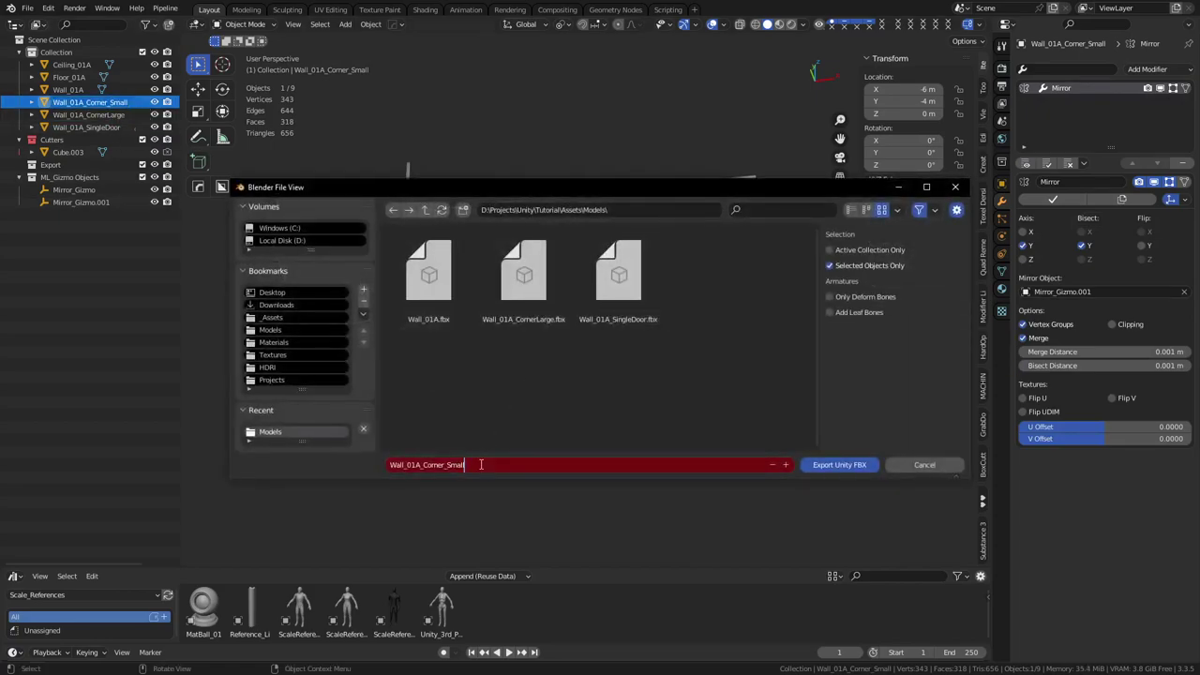
{"action": "left_click", "coordinate": [854, 470]}
{"action": "left_click", "coordinate": [854, 465]}
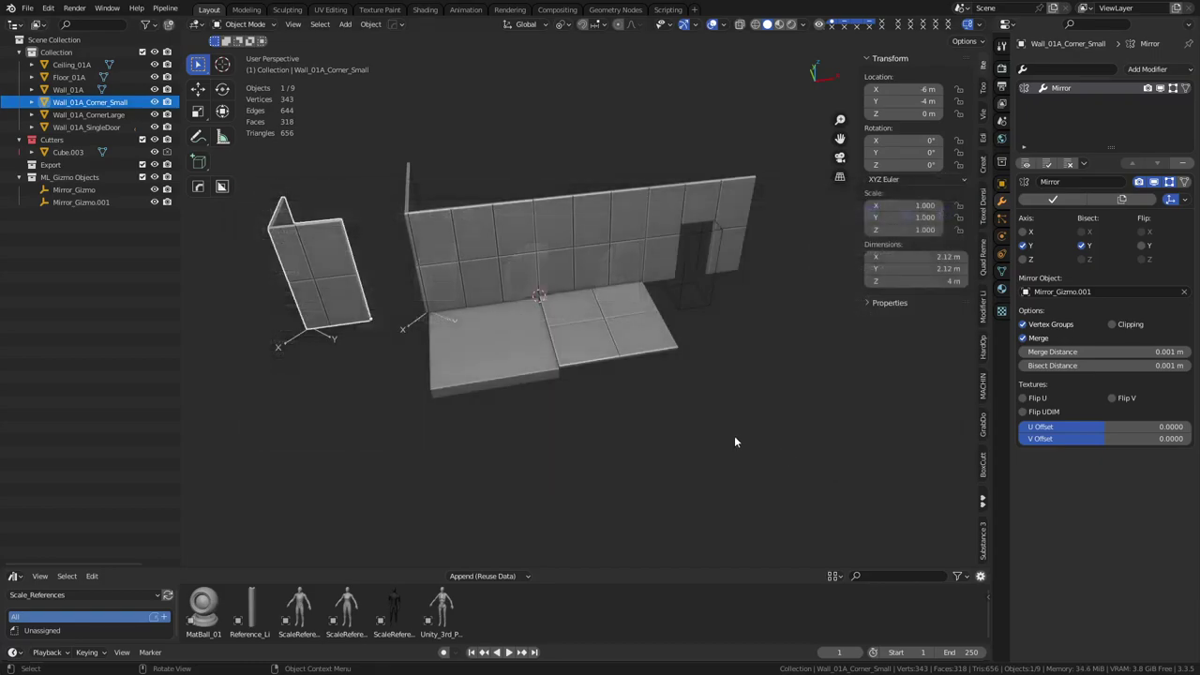
Step: Export the ceiling piece as a Unity FBX file named Ceiling_01A
{"action": "left_click", "coordinate": [539, 319]}
{"action": "double_click", "coordinate": [71, 63]}
{"action": "key", "text": "ctrl+c"}
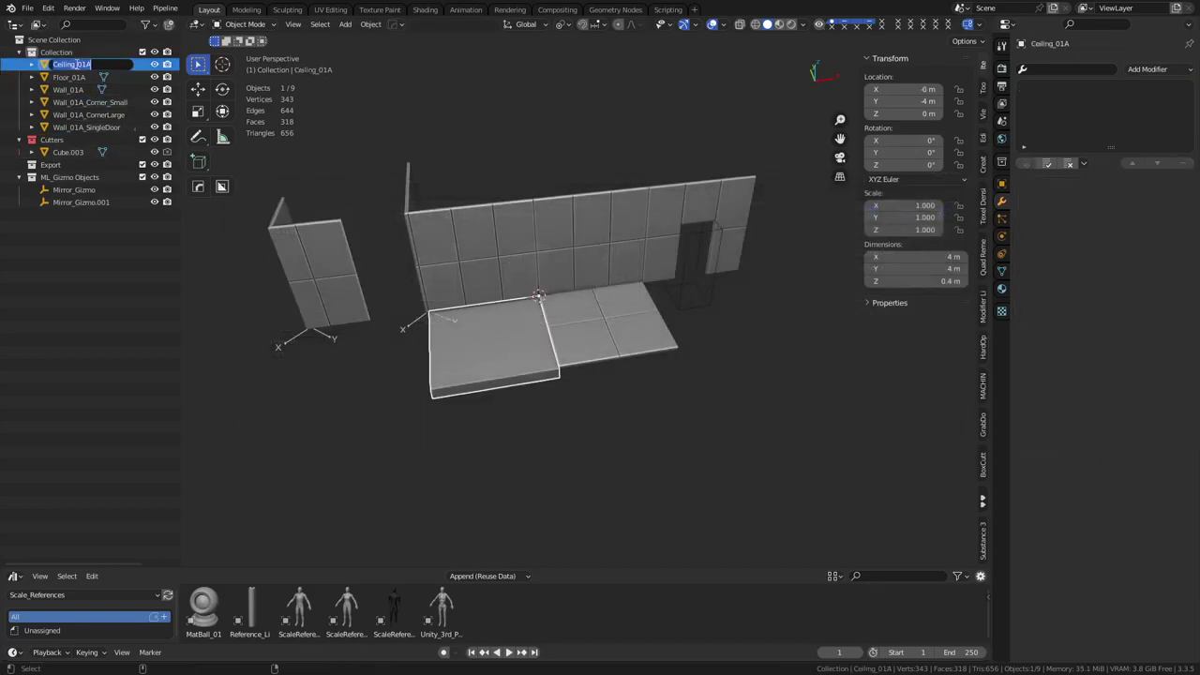
{"action": "left_click", "coordinate": [669, 335]}
{"action": "key", "text": "q"}
{"action": "mouse_move", "coordinate": [669, 332]}
{"action": "left_click", "coordinate": [720, 334]}
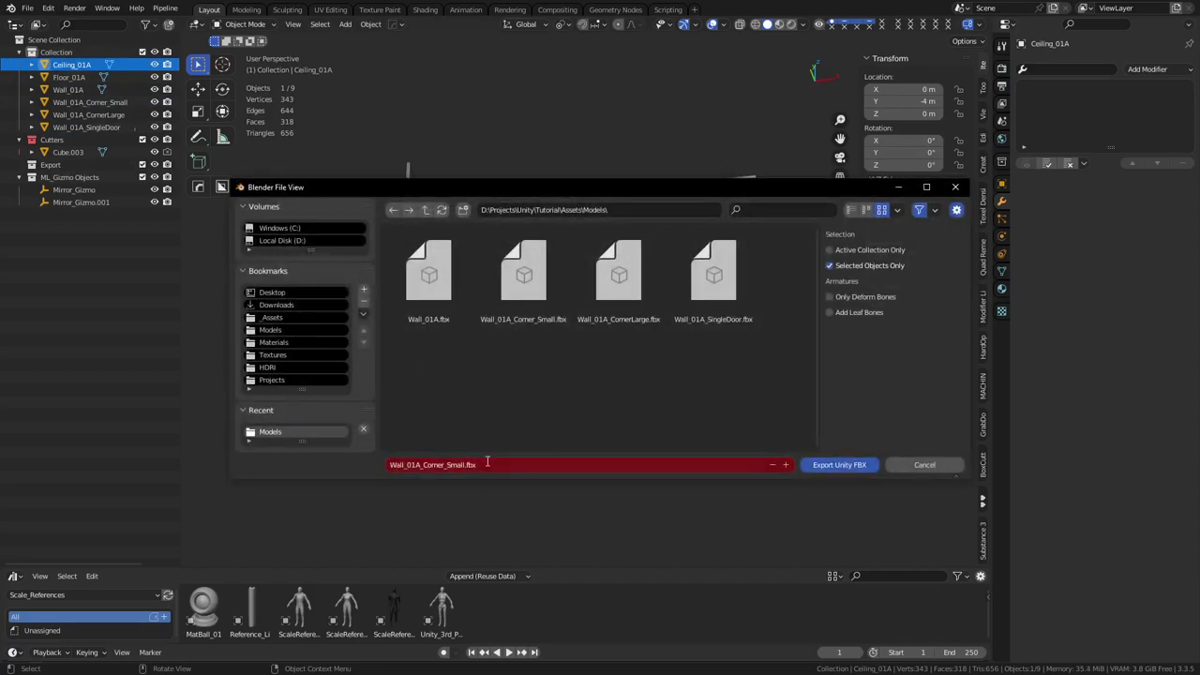
{"action": "key", "text": "ctrl+v"}
{"action": "left_click", "coordinate": [843, 466]}
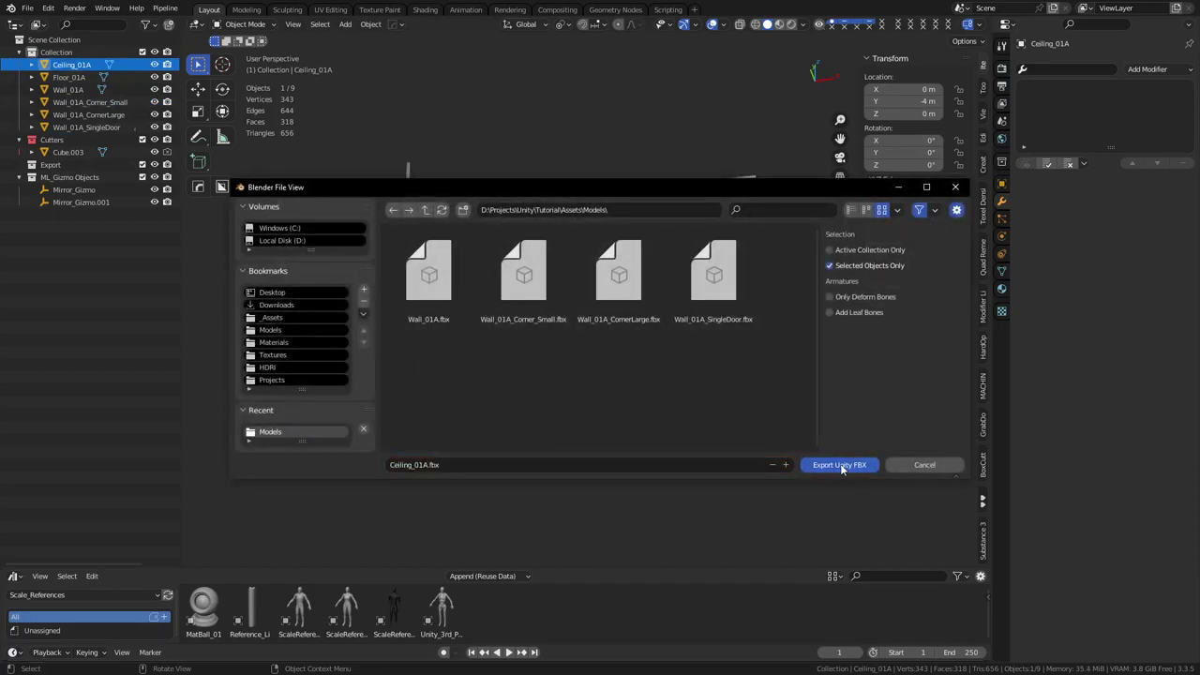
{"action": "left_click", "coordinate": [842, 465]}
Step: Export the floor tile as a Unity FBX file named Floor_01A
{"action": "left_click", "coordinate": [598, 338]}
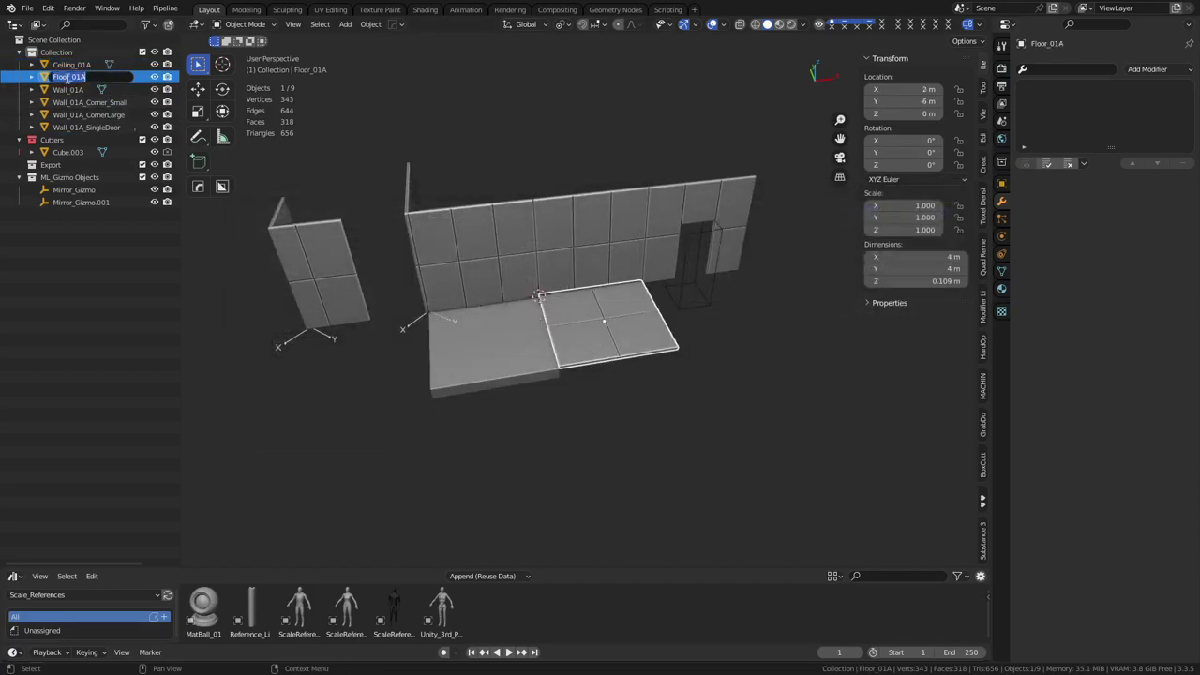
{"action": "right_click", "coordinate": [675, 364]}
{"action": "mouse_move", "coordinate": [675, 363]}
{"action": "left_click", "coordinate": [728, 365]}
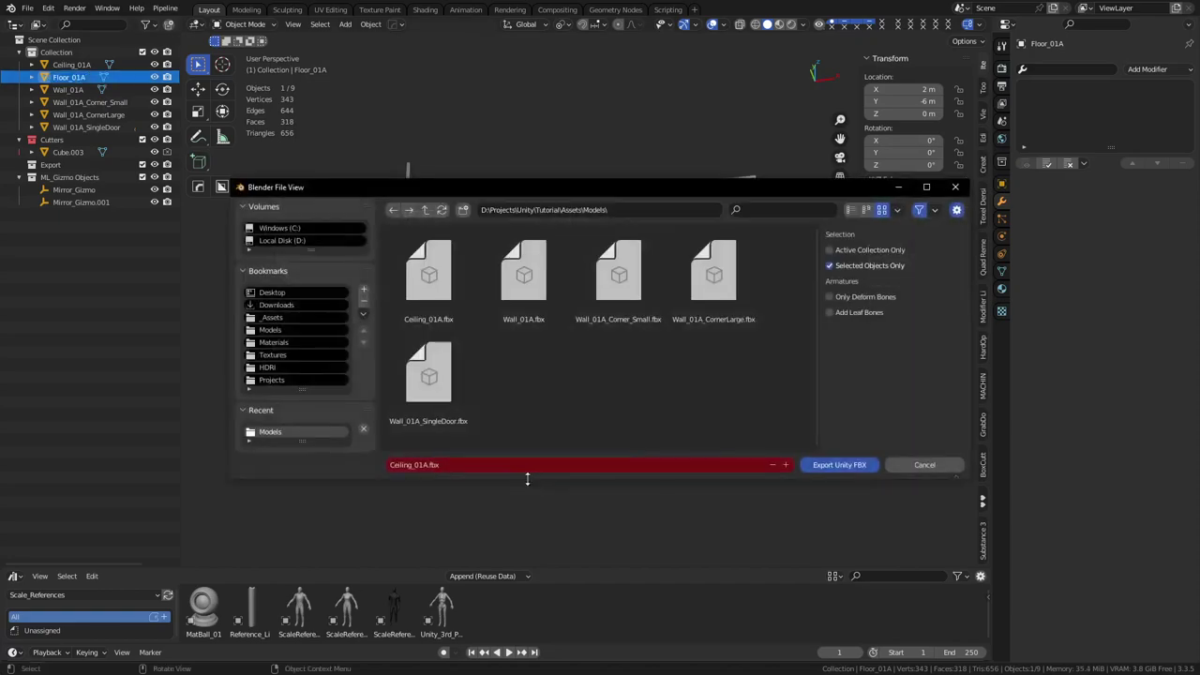
{"action": "key", "text": "ctrl+v"}
{"action": "left_click", "coordinate": [834, 466]}
{"action": "left_click", "coordinate": [838, 465]}
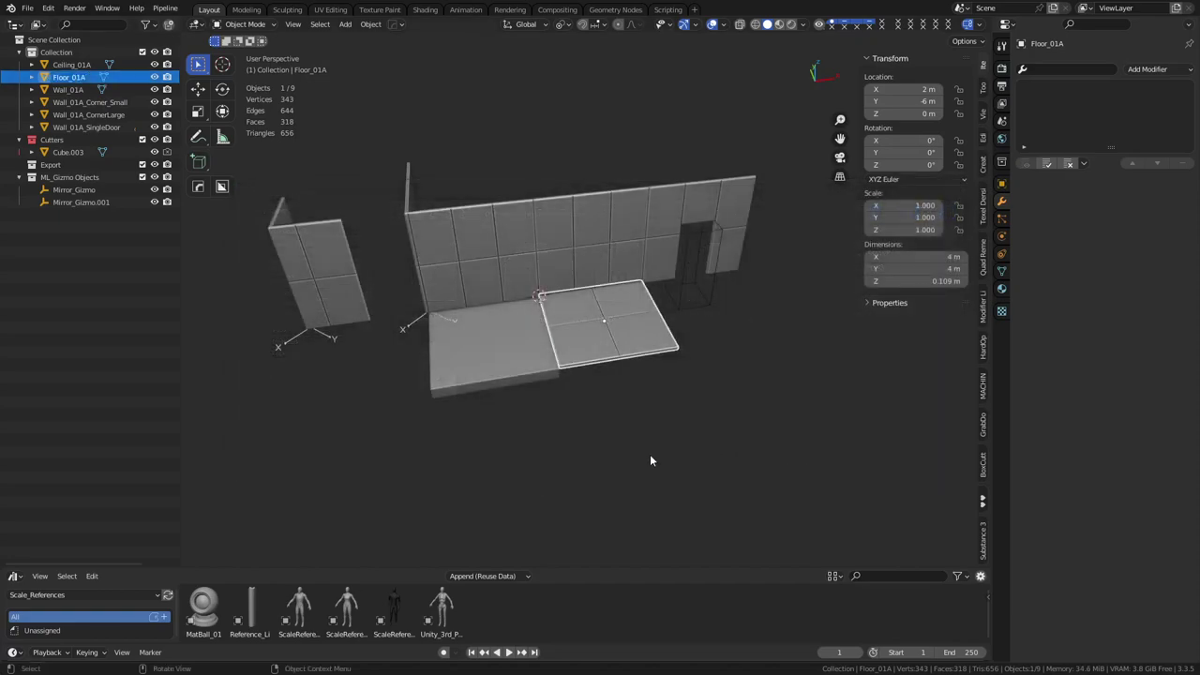
Step: Deselect everything and save the Blender scene as a new file on the Desktop
{"action": "left_click", "coordinate": [648, 453]}
{"action": "key", "text": "ctrl+s"}
{"action": "left_click", "coordinate": [641, 501]}
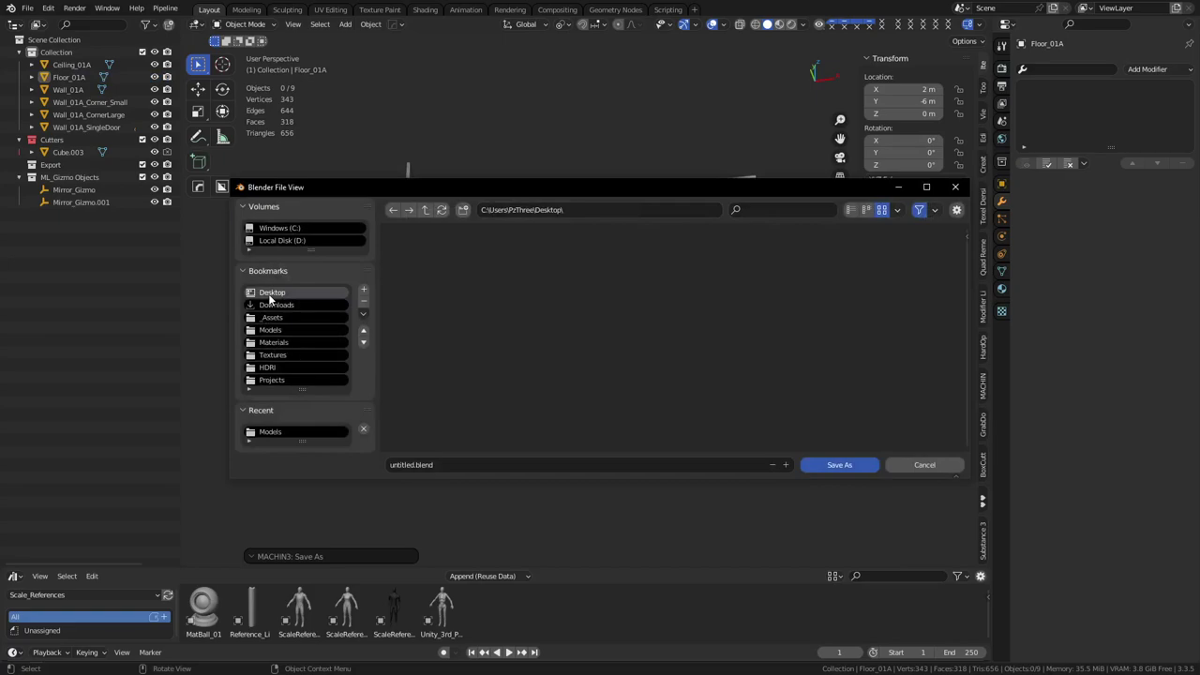
{"action": "left_click", "coordinate": [436, 462]}
{"action": "type", "text": "Modu"}
{"action": "key", "text": "ctrl+a"}
{"action": "type", "text": "K"}
{"action": "key", "text": "Return"}
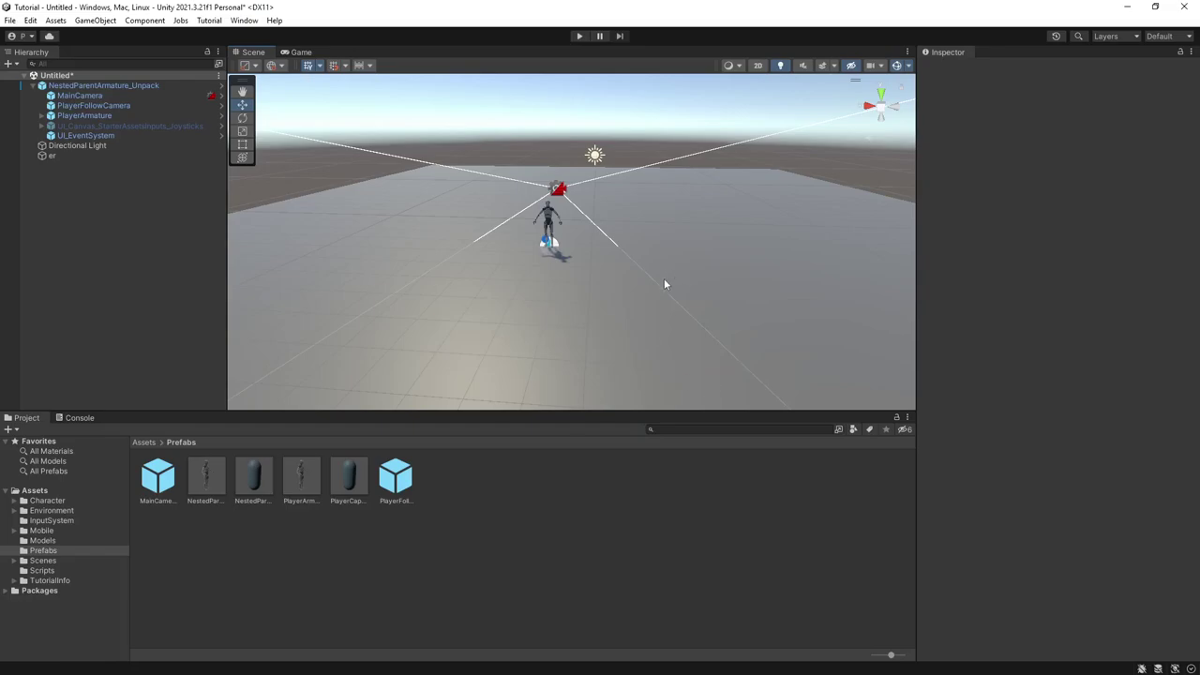
Step: Switch to Unity, open the project's Models folder and delete the ground plane from the scene
{"action": "left_click", "coordinate": [60, 538]}
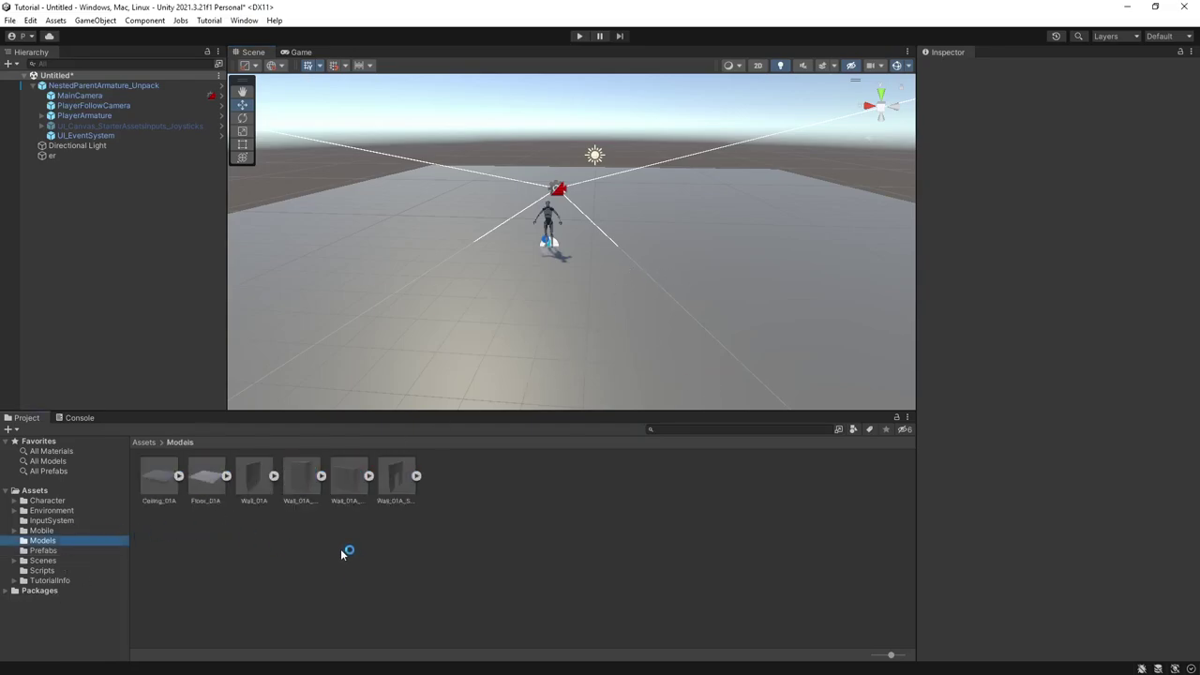
{"action": "left_click", "coordinate": [559, 307]}
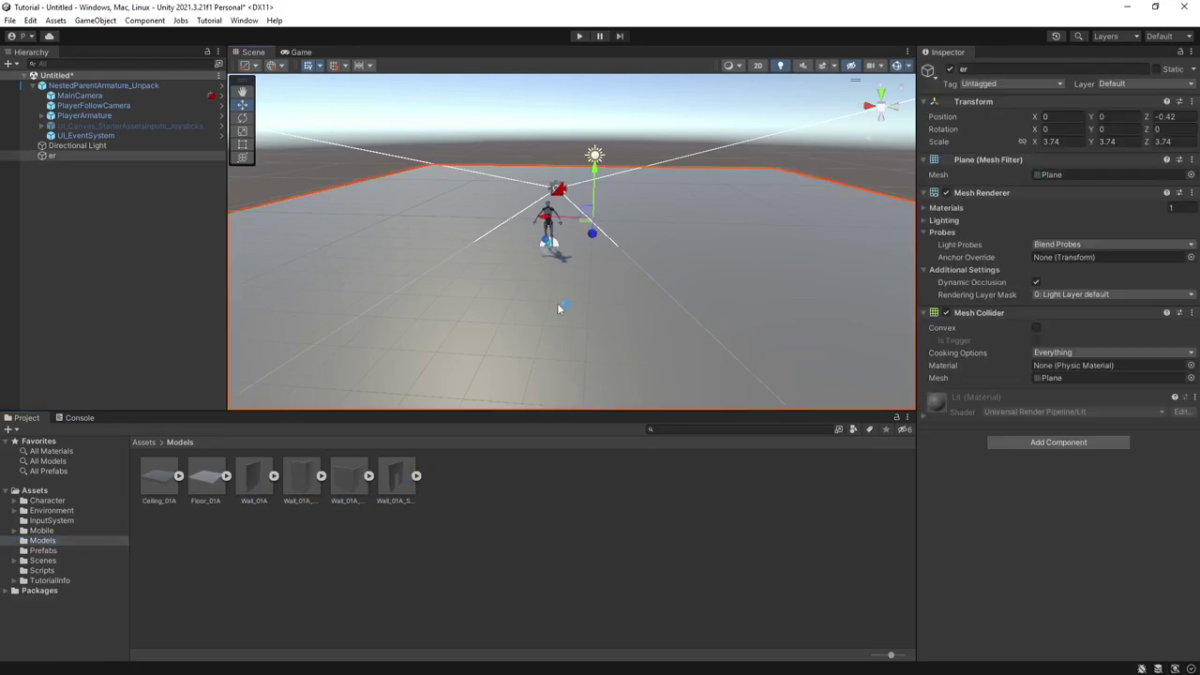
{"action": "key", "text": "Delete"}
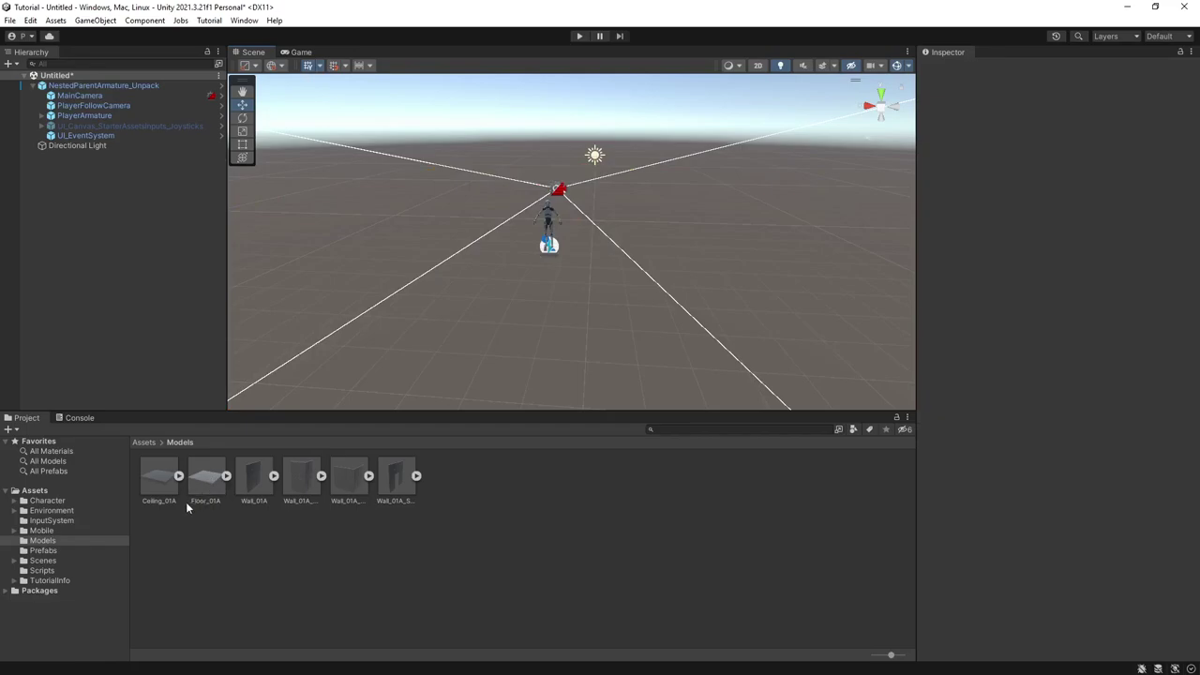
Step: Set the Material Creation Mode of the imported Floor_01A model to None and apply it
{"action": "left_click", "coordinate": [159, 502]}
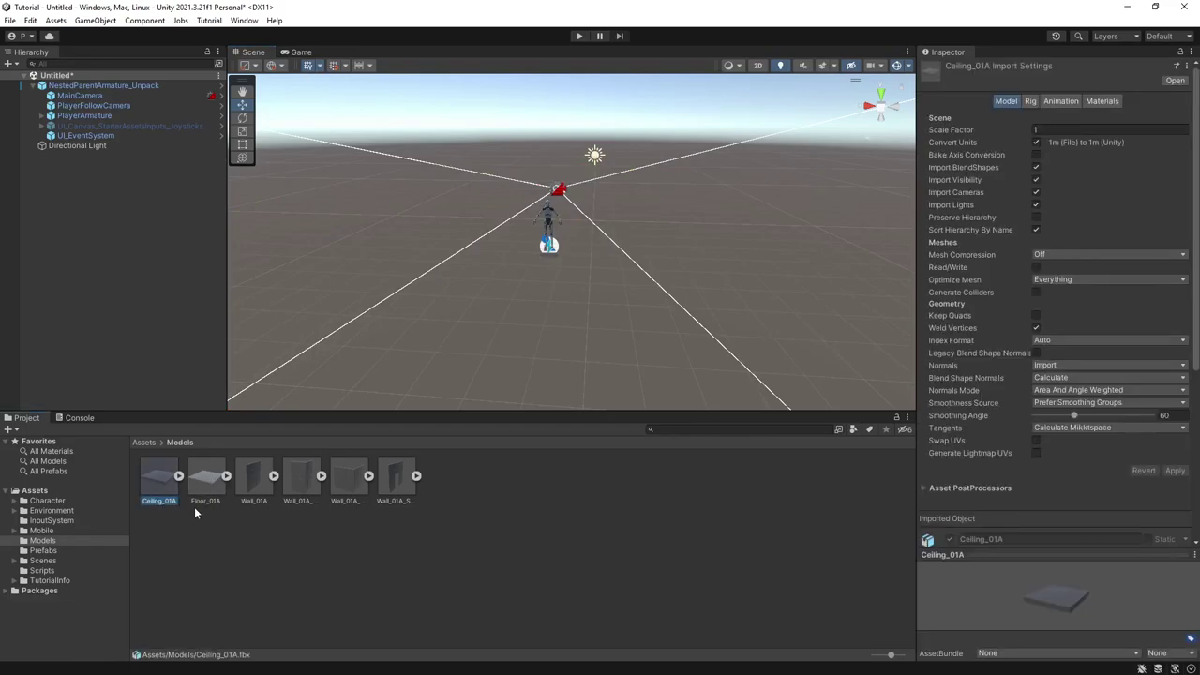
{"action": "left_click", "coordinate": [195, 489]}
{"action": "left_click", "coordinate": [150, 498]}
{"action": "left_click", "coordinate": [396, 486]}
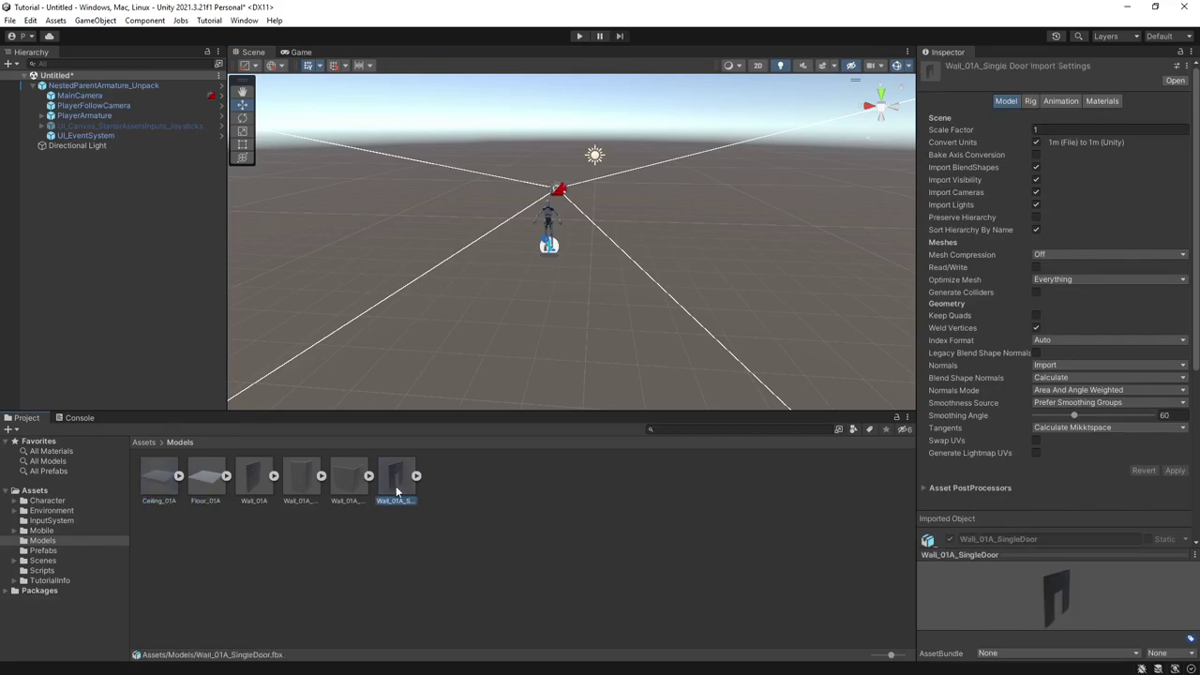
{"action": "left_click", "coordinate": [213, 486]}
{"action": "left_click", "coordinate": [1101, 101]}
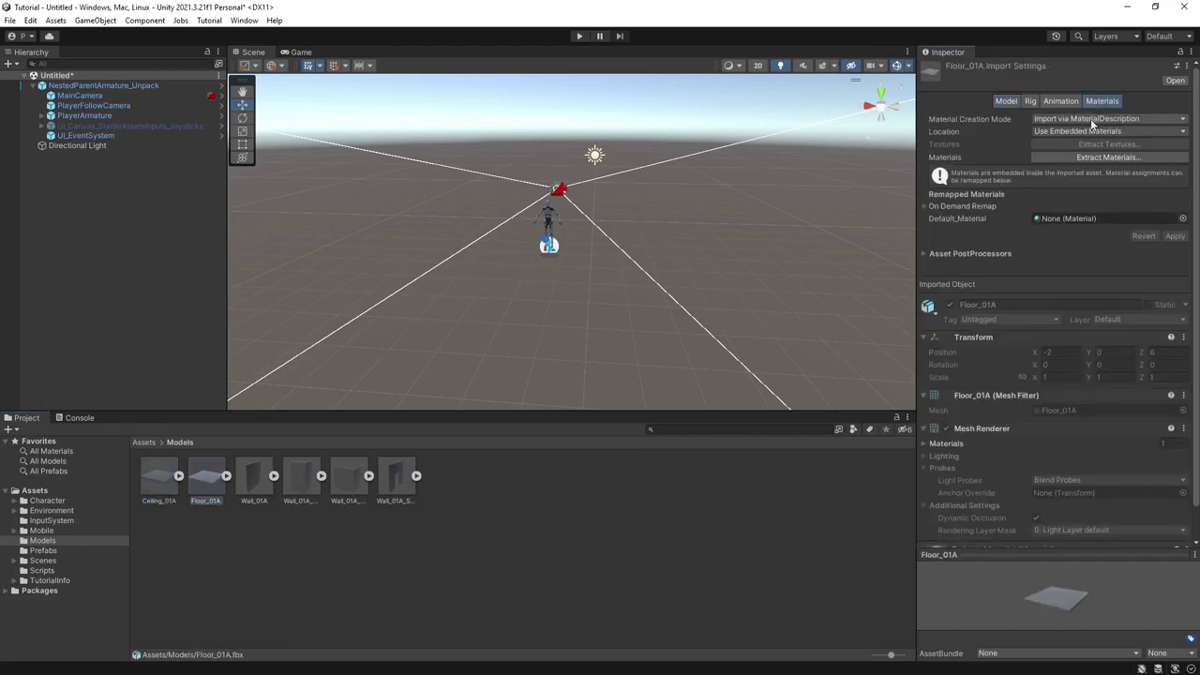
{"action": "left_click", "coordinate": [1095, 119]}
{"action": "left_click", "coordinate": [1087, 138]}
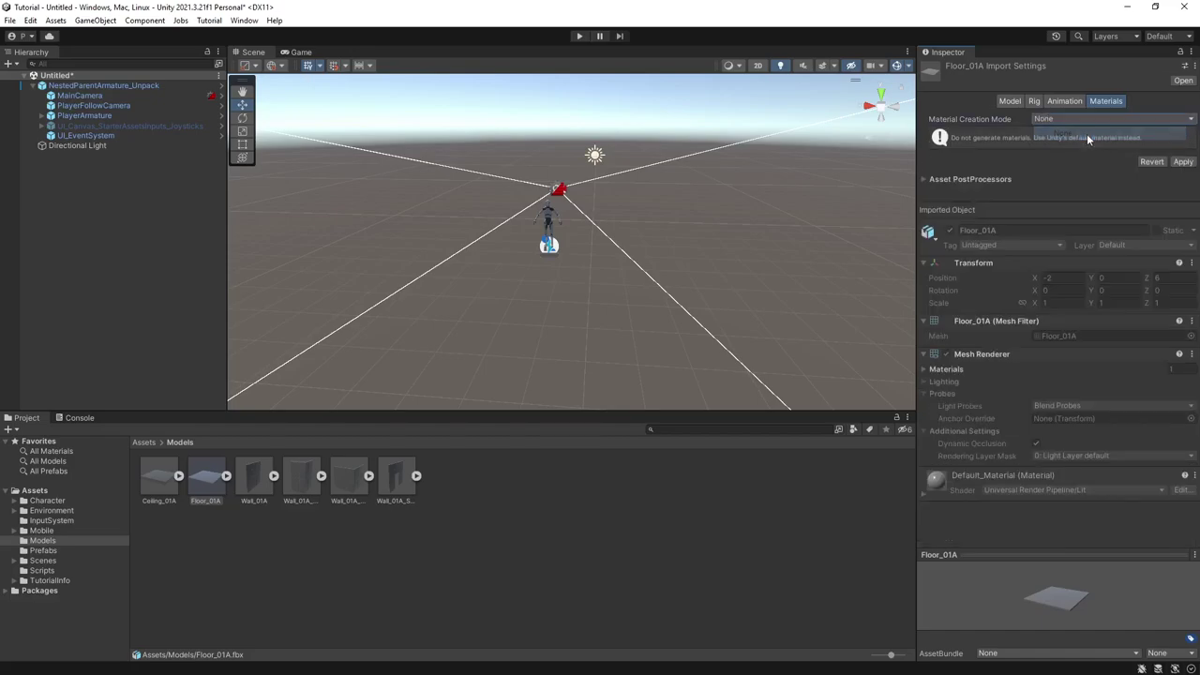
{"action": "left_click", "coordinate": [1182, 161]}
Step: Set the Material Creation Mode to None for Wall_01A and Wall_01A_Corner_Small, applying each change
{"action": "left_click", "coordinate": [246, 488]}
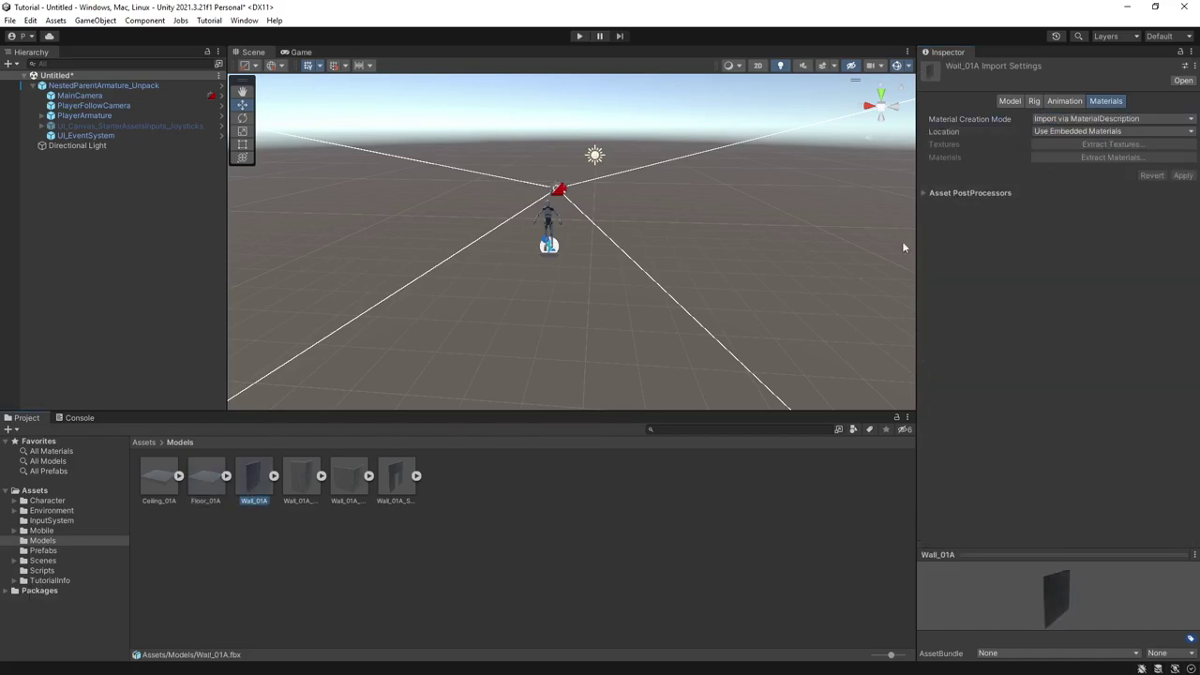
{"action": "left_click", "coordinate": [1120, 119]}
{"action": "left_click", "coordinate": [1068, 129]}
{"action": "left_click", "coordinate": [1180, 161]}
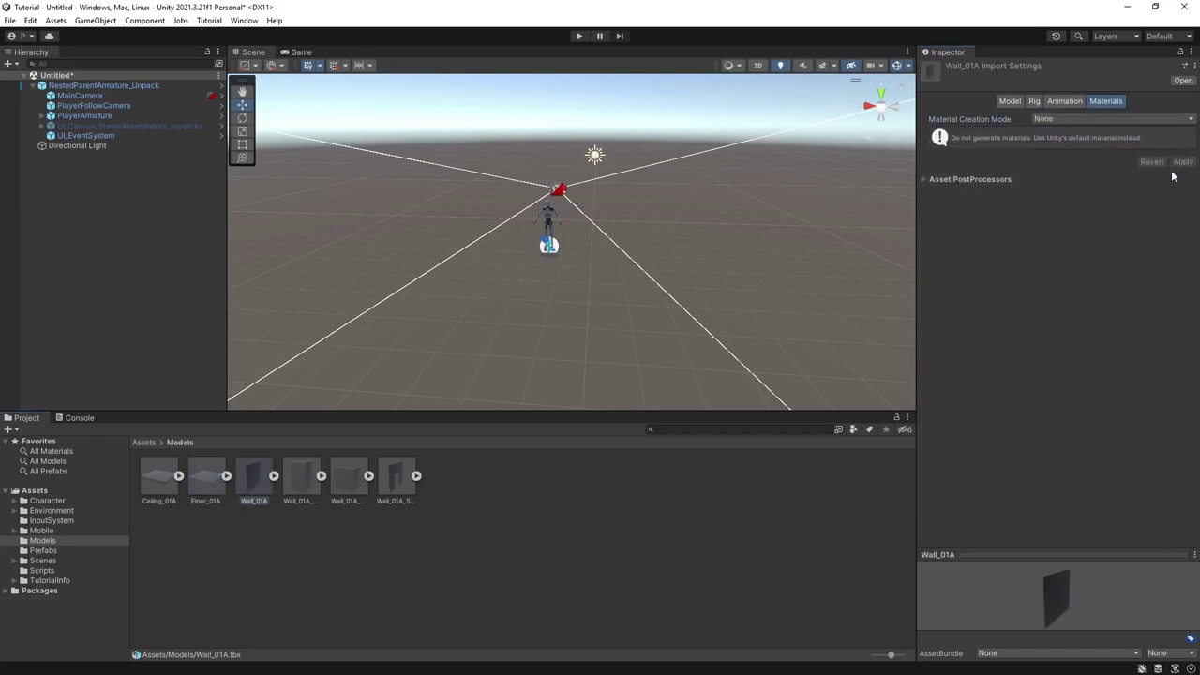
{"action": "left_click", "coordinate": [301, 477]}
{"action": "left_click", "coordinate": [1101, 119]}
{"action": "left_click", "coordinate": [1097, 133]}
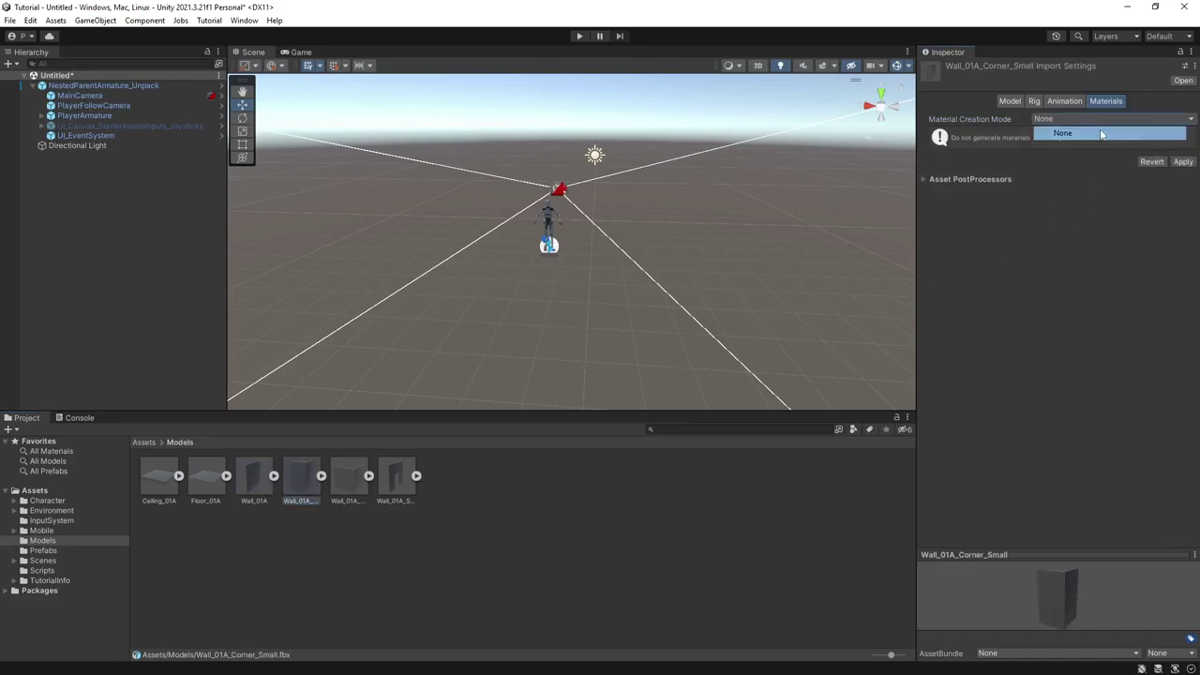
{"action": "left_click", "coordinate": [1181, 161]}
Step: Set the Material Creation Mode to None for Wall_01A_CornerLarge and Wall_01A_SingleDoor, applying each change
{"action": "left_click", "coordinate": [346, 480]}
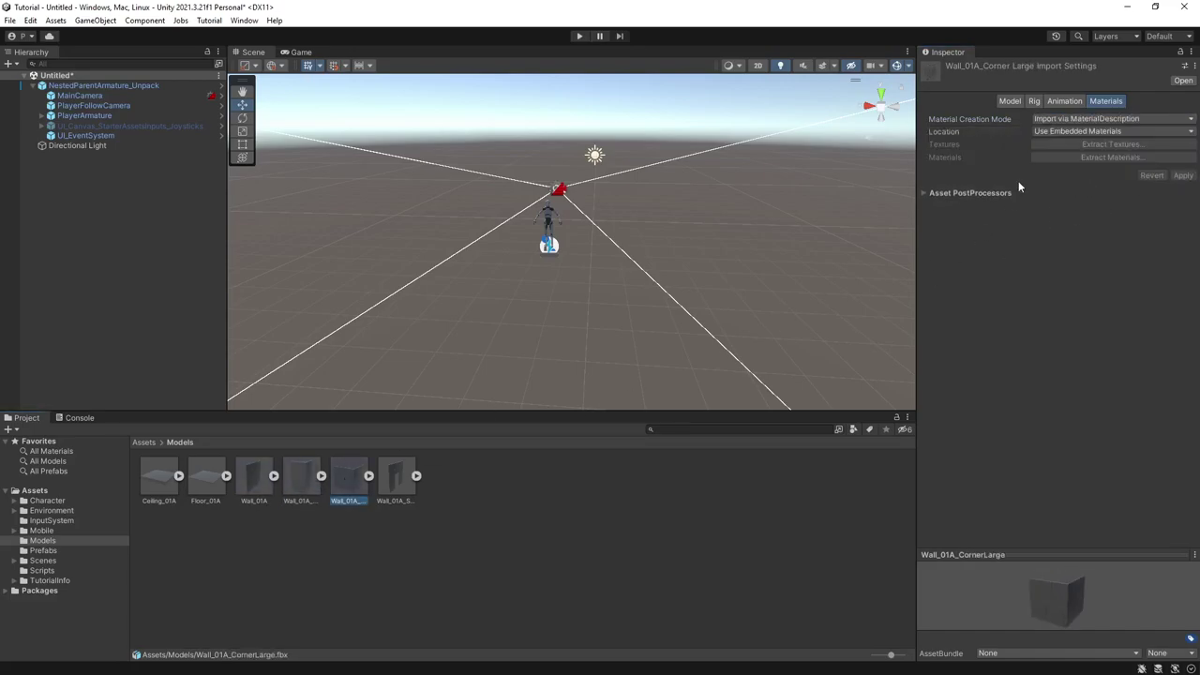
{"action": "left_click", "coordinate": [1087, 119]}
{"action": "left_click", "coordinate": [1073, 132]}
{"action": "left_click", "coordinate": [1181, 161]}
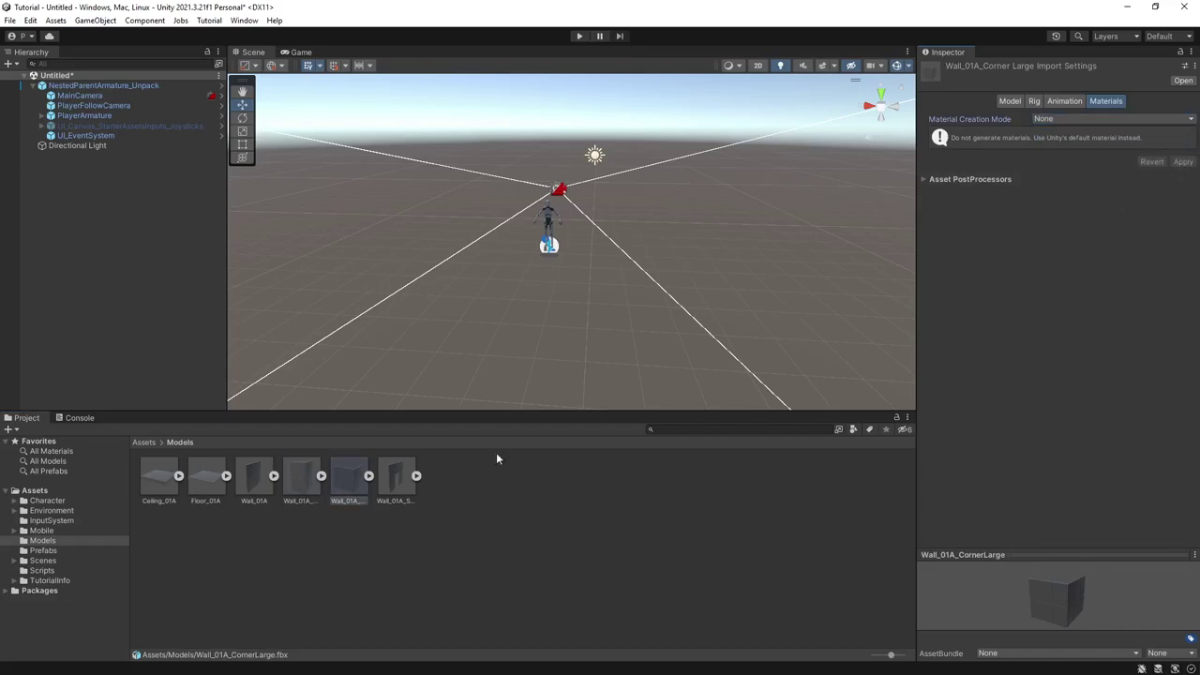
{"action": "left_click", "coordinate": [395, 478]}
{"action": "left_click", "coordinate": [1111, 119]}
{"action": "left_click", "coordinate": [1104, 133]}
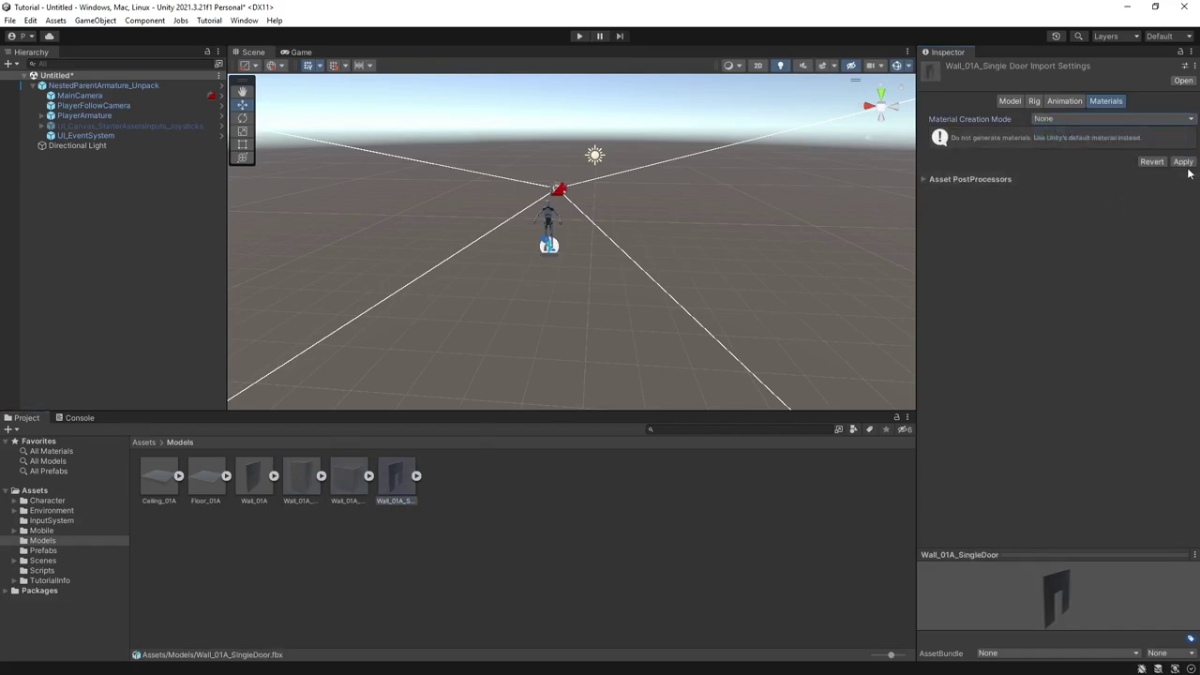
{"action": "left_click", "coordinate": [1181, 161]}
Step: Set the Material Creation Mode of Ceiling_01A to None and apply it
{"action": "left_click", "coordinate": [156, 480]}
{"action": "left_click", "coordinate": [1111, 119]}
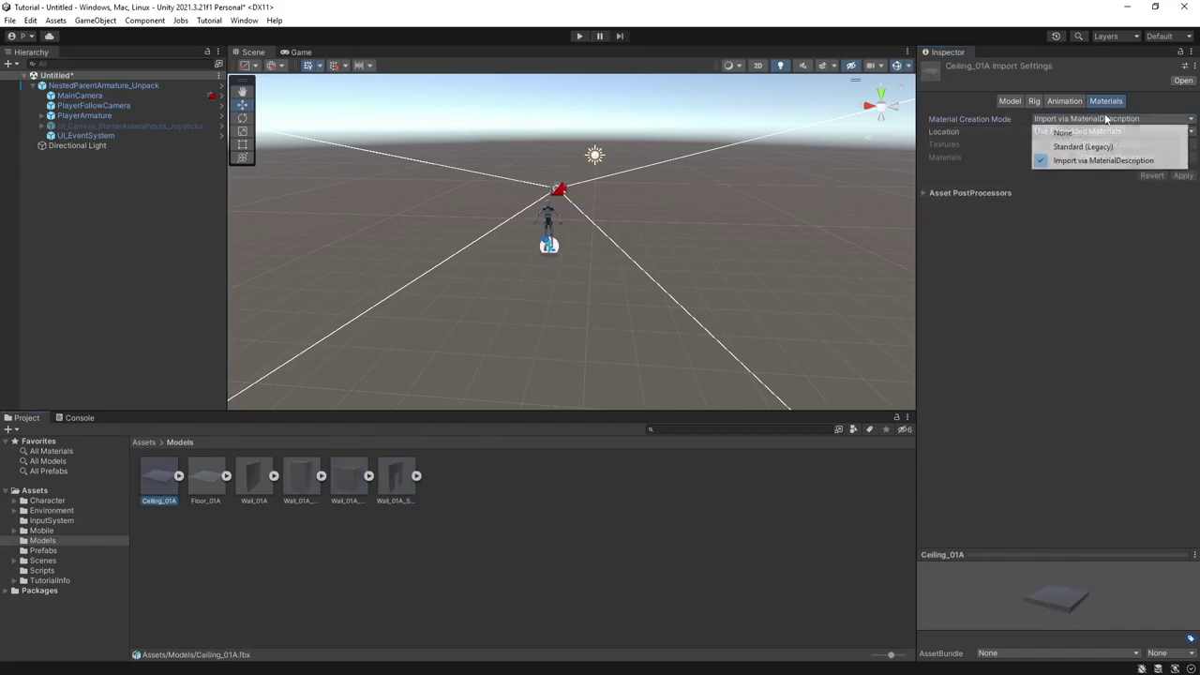
{"action": "left_click", "coordinate": [1073, 132]}
{"action": "left_click", "coordinate": [1181, 161]}
Step: Check the material import settings of the wall and floor models one by one
{"action": "left_click", "coordinate": [395, 478]}
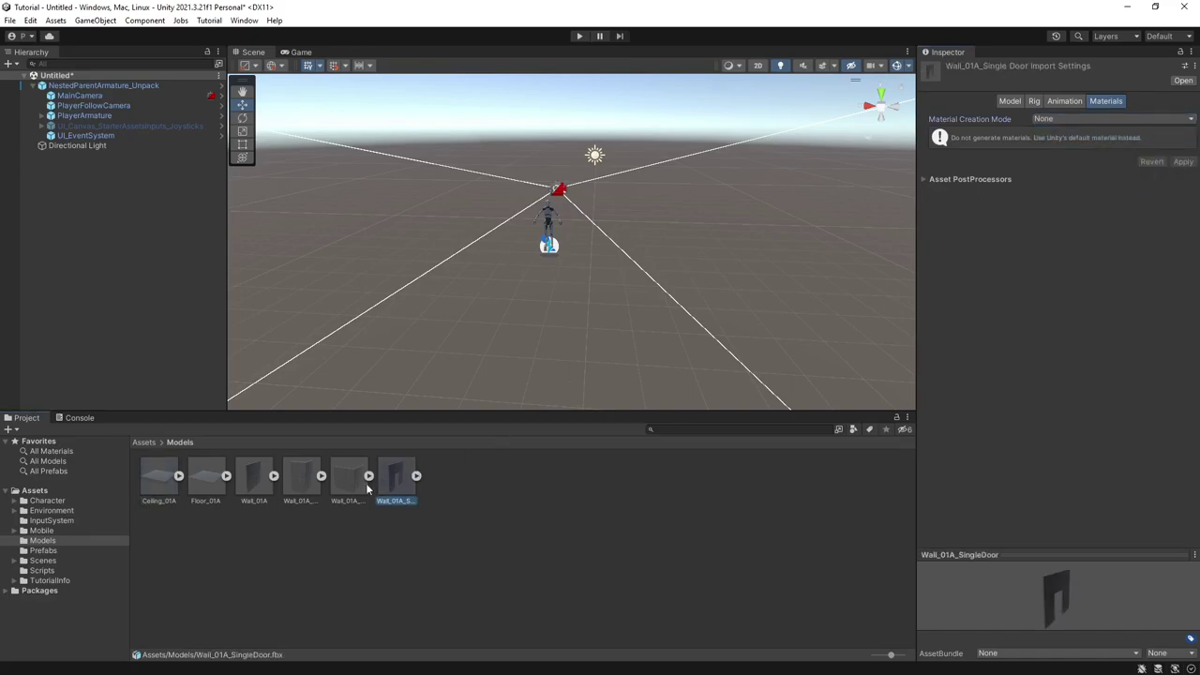
{"action": "left_click", "coordinate": [349, 478]}
{"action": "left_click", "coordinate": [313, 483]}
{"action": "left_click", "coordinate": [268, 500]}
{"action": "left_click", "coordinate": [220, 497]}
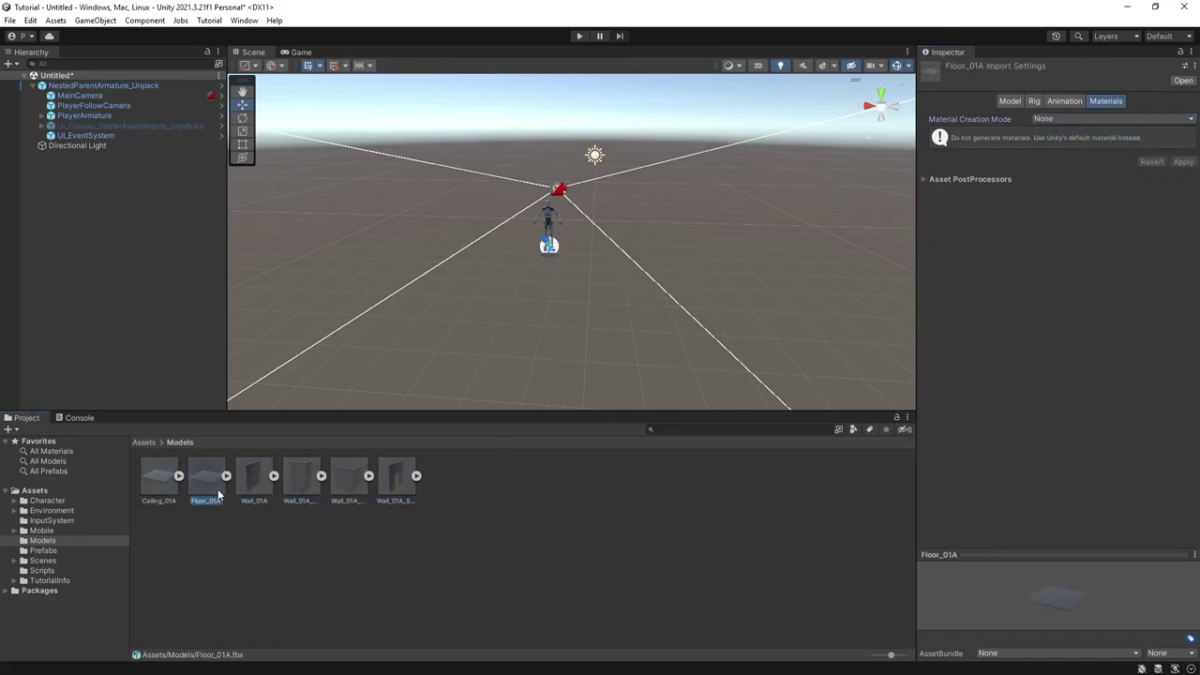
Step: Enable Generate Colliders in the import settings of all six models in the Models folder and apply it
{"action": "left_click", "coordinate": [178, 499]}
{"action": "left_click", "coordinate": [409, 487], "text": "shift"}
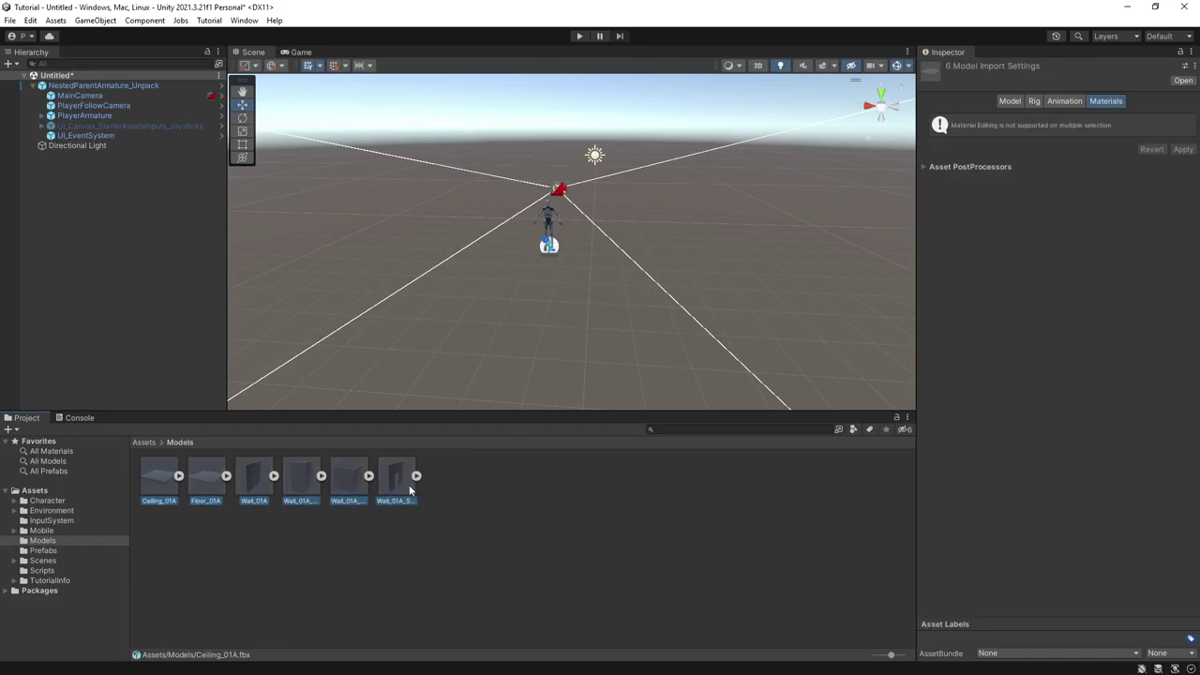
{"action": "left_click", "coordinate": [1010, 101]}
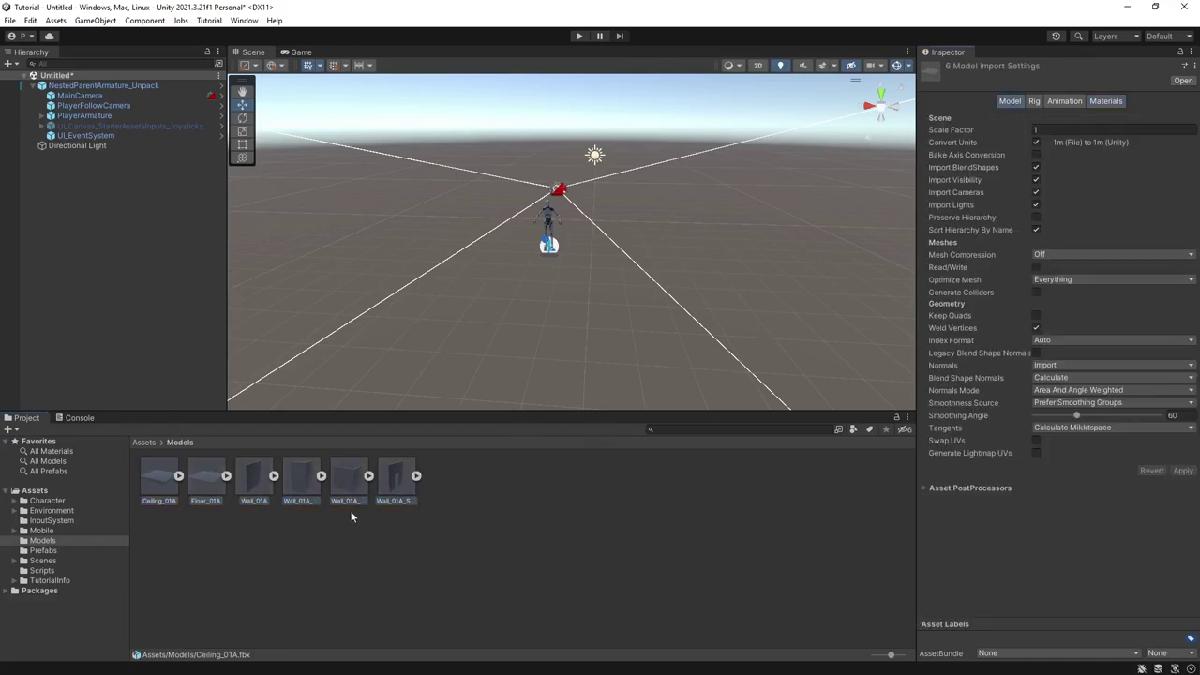
{"action": "left_click", "coordinate": [165, 506]}
{"action": "left_click", "coordinate": [392, 486], "text": "shift"}
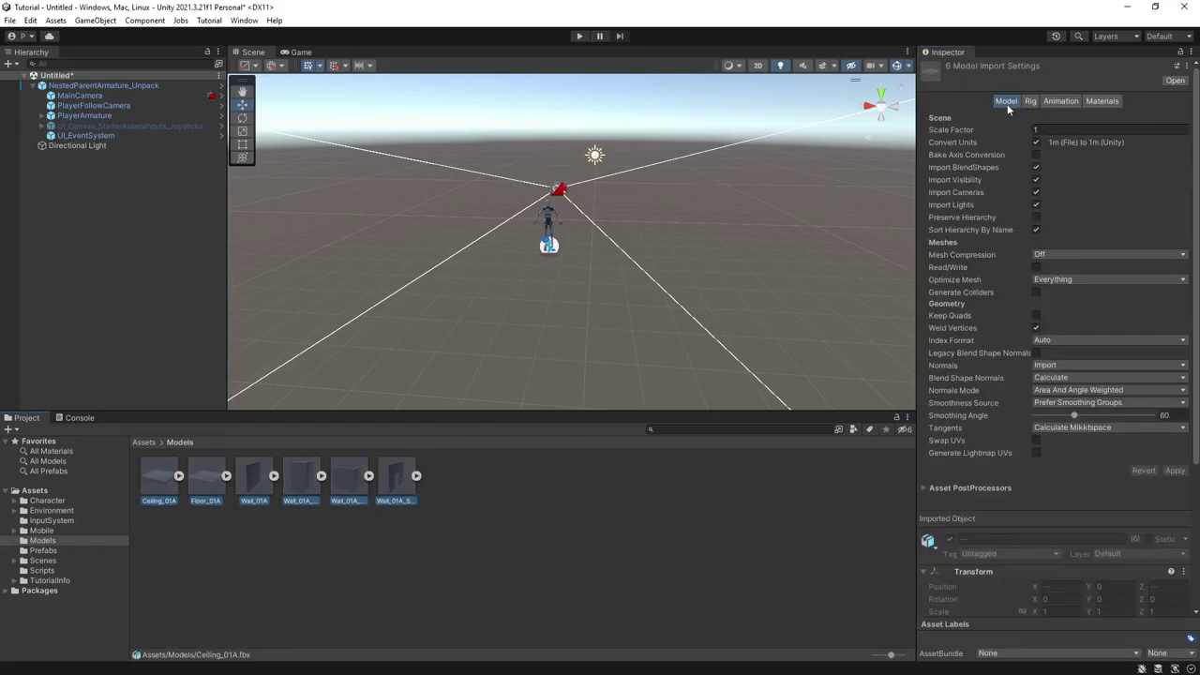
{"action": "left_click", "coordinate": [1035, 293]}
{"action": "left_click", "coordinate": [1174, 471]}
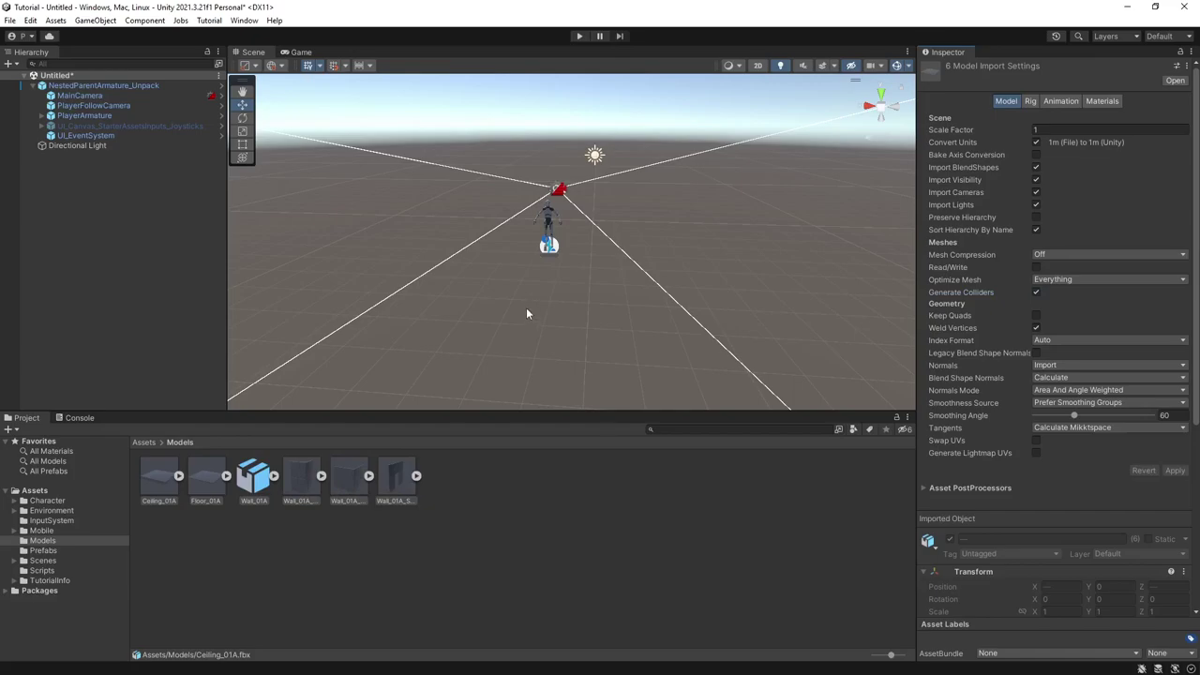
Step: Place Floor_01A in the scene near the player character and set the tool handle to Pivot and Global
{"action": "left_click", "coordinate": [356, 437]}
{"action": "left_click_drag", "start_coordinate": [201, 476], "coordinate": [567, 299]}
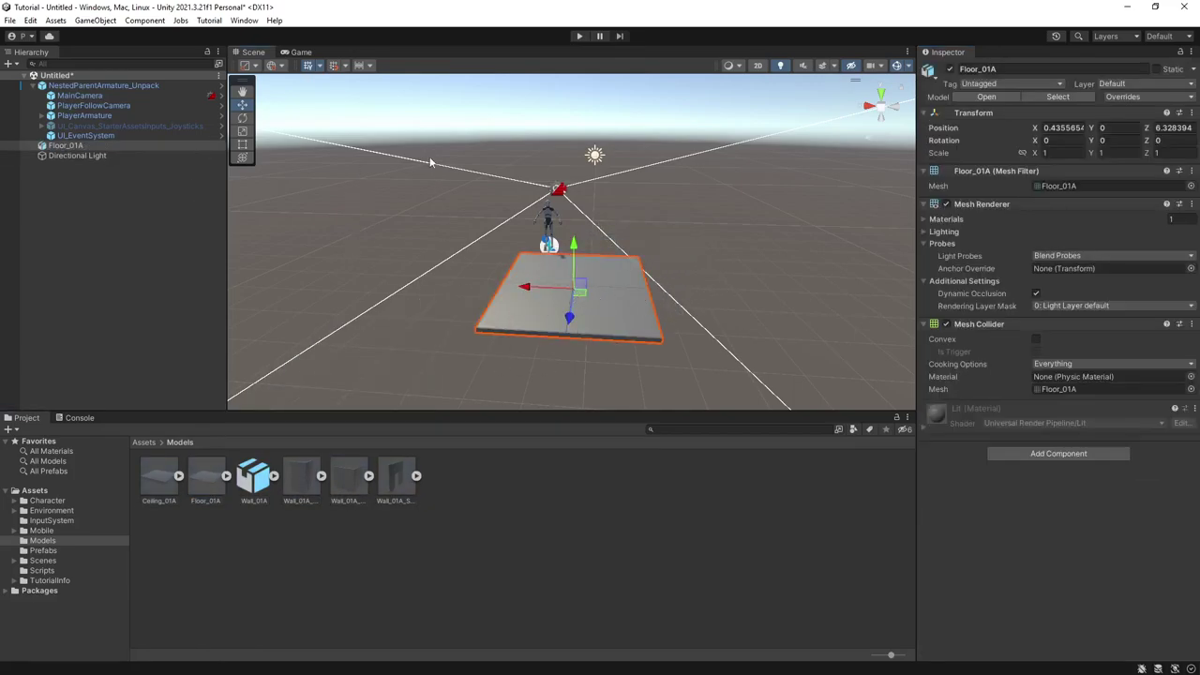
{"action": "left_click", "coordinate": [256, 68]}
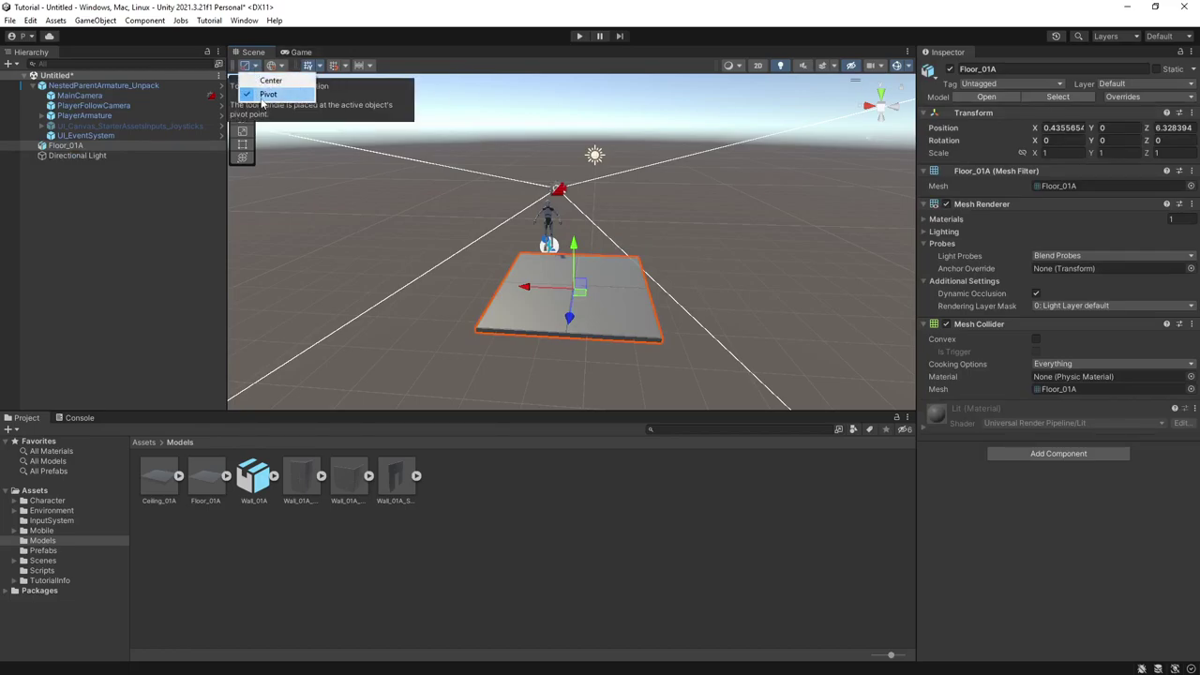
{"action": "left_click", "coordinate": [262, 95]}
{"action": "left_click", "coordinate": [272, 66]}
{"action": "left_click", "coordinate": [293, 82]}
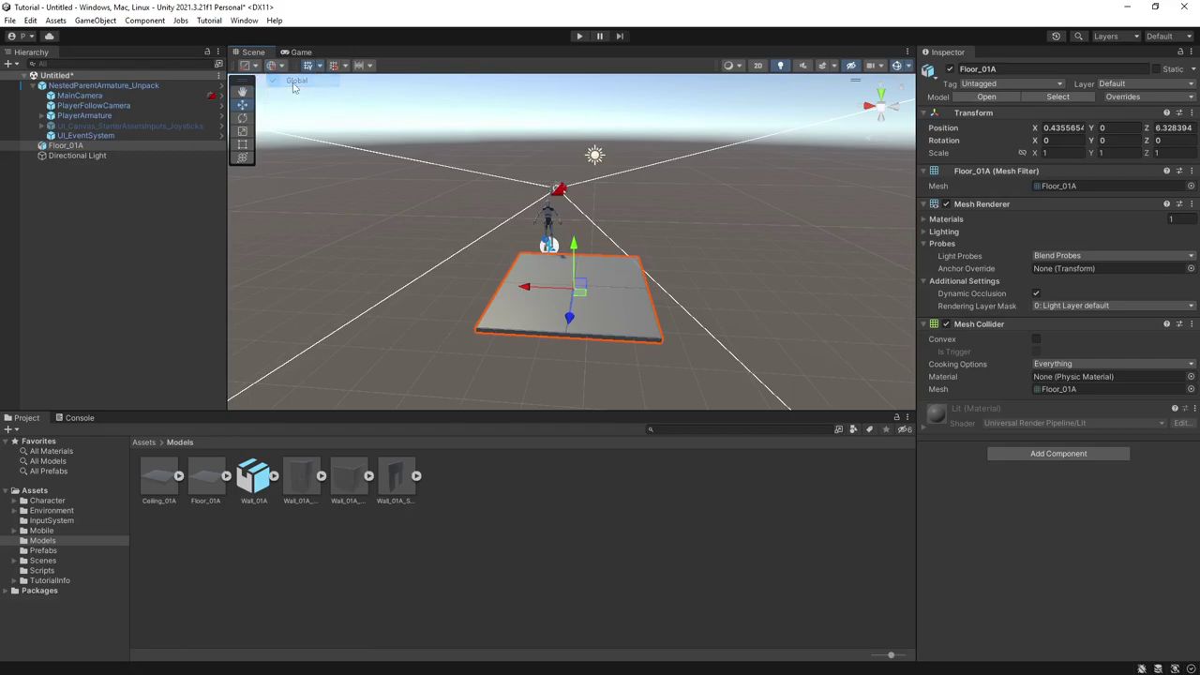
Step: Align Floor_01A to the grid on all axes with grid size 1 and turn on grid snapping
{"action": "left_click", "coordinate": [321, 67]}
{"action": "left_click", "coordinate": [307, 67]}
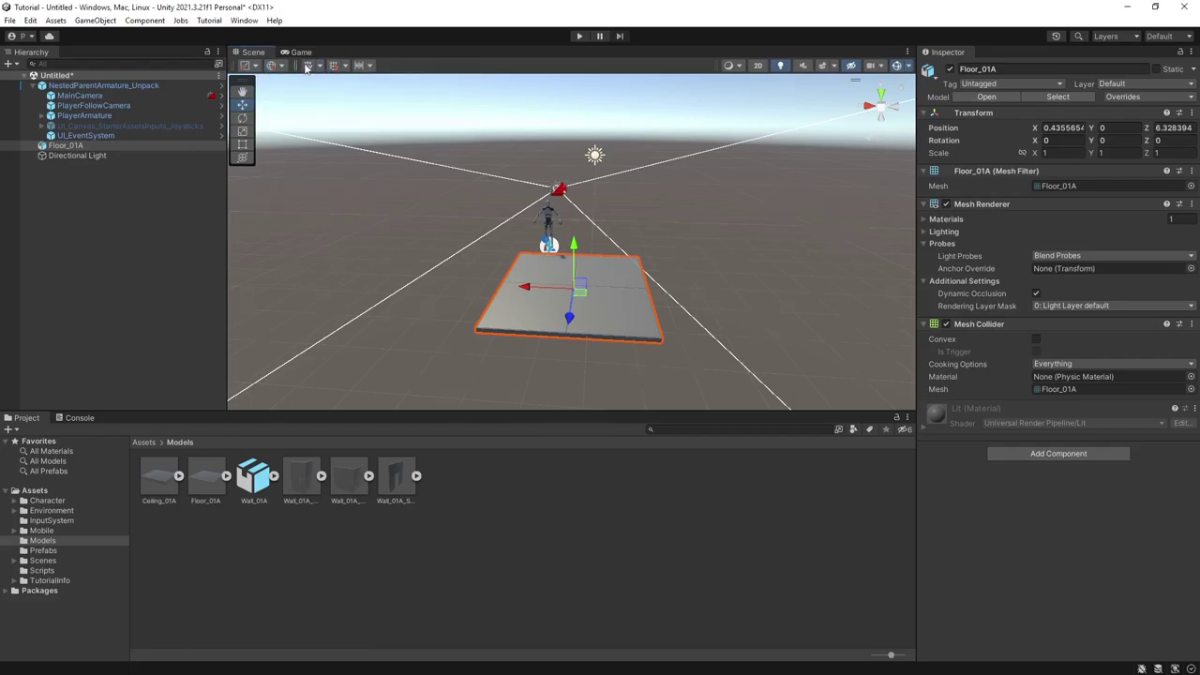
{"action": "left_click", "coordinate": [346, 68]}
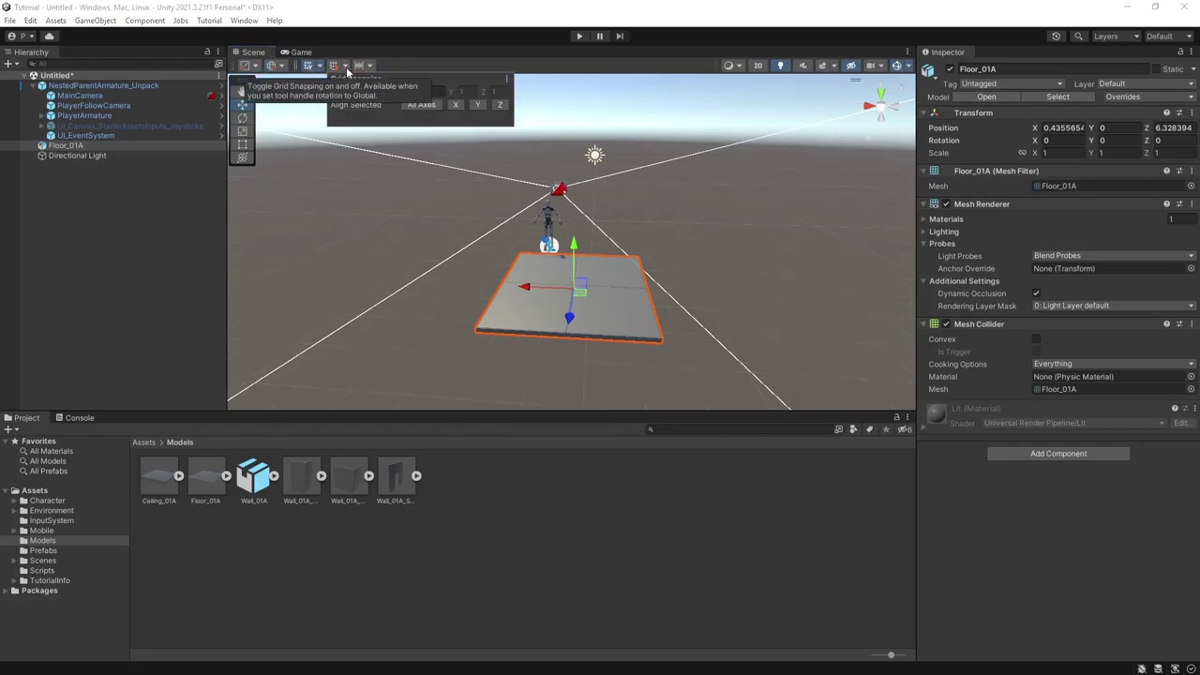
{"action": "left_click", "coordinate": [421, 105]}
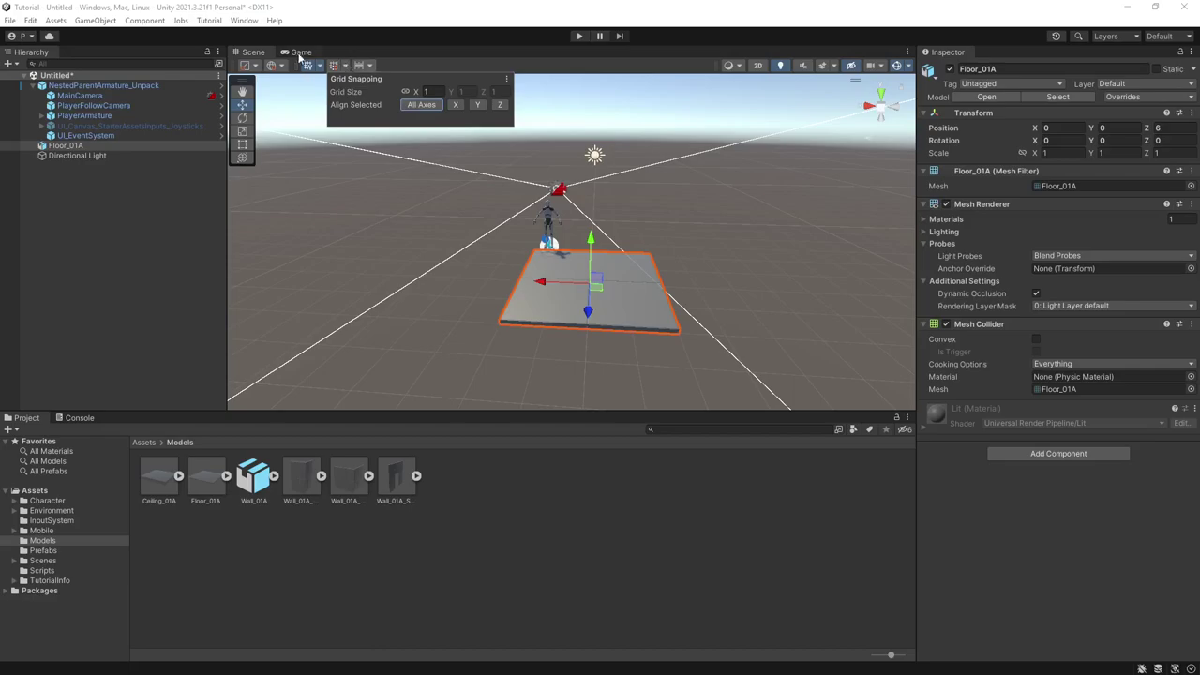
{"action": "left_click", "coordinate": [345, 69]}
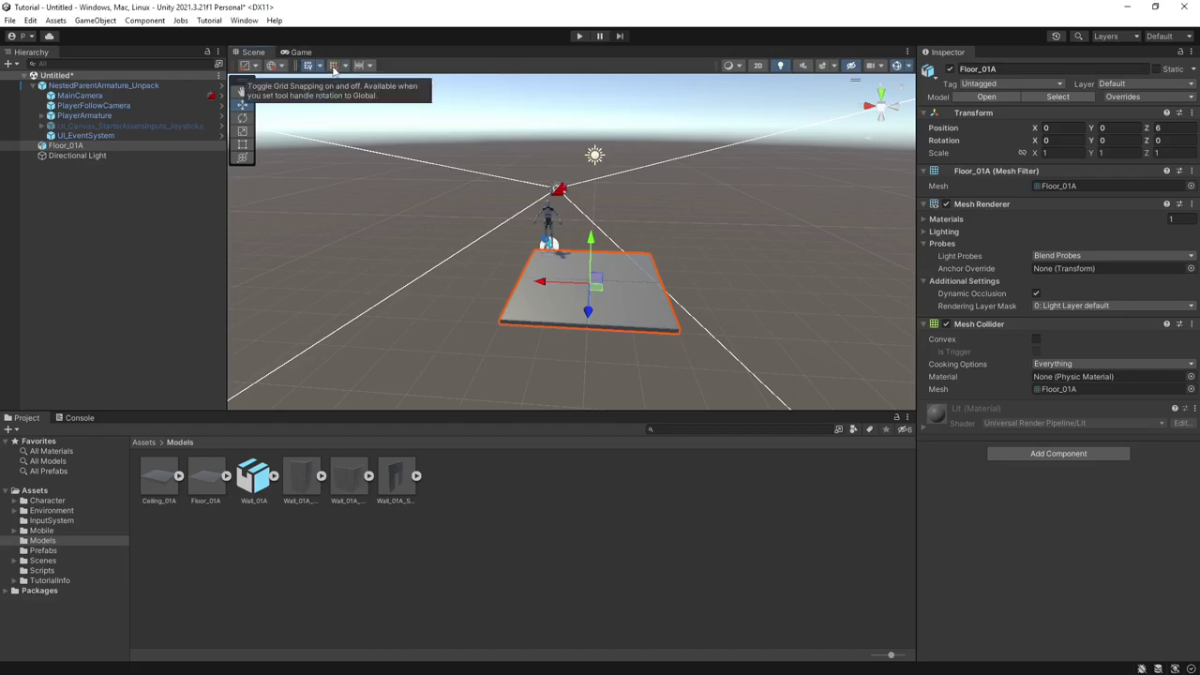
{"action": "left_click", "coordinate": [345, 68]}
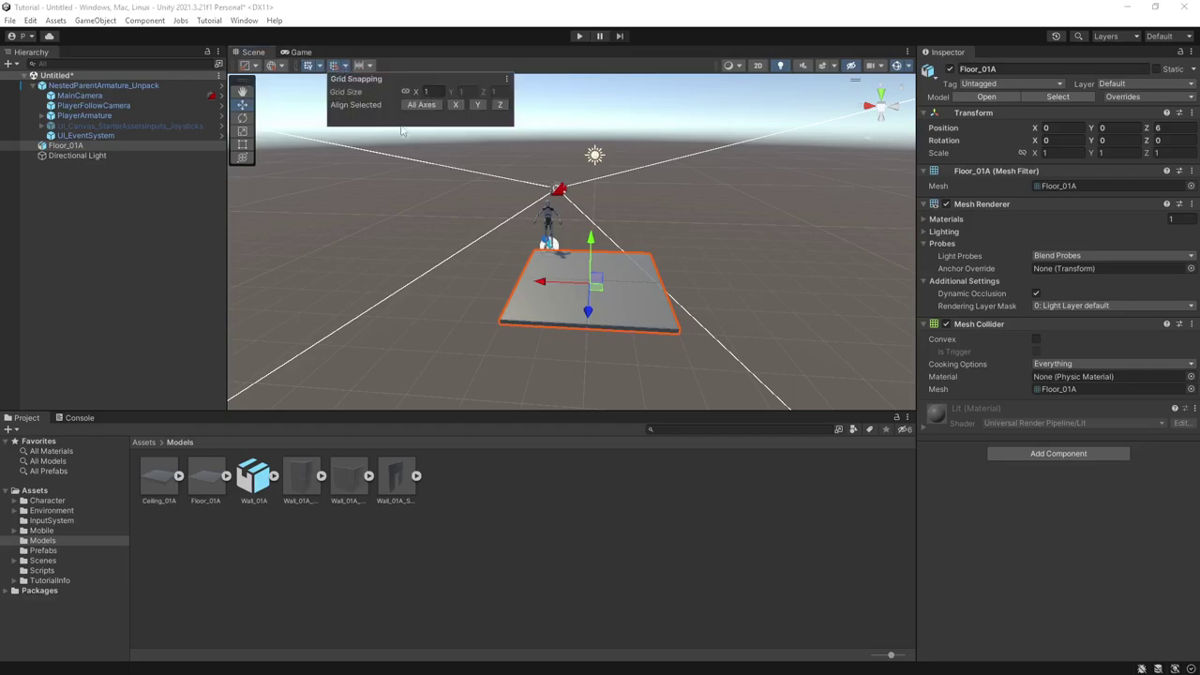
Step: Set the increment snapping move value to 0.1
{"action": "left_click", "coordinate": [373, 68]}
{"action": "left_click", "coordinate": [372, 68]}
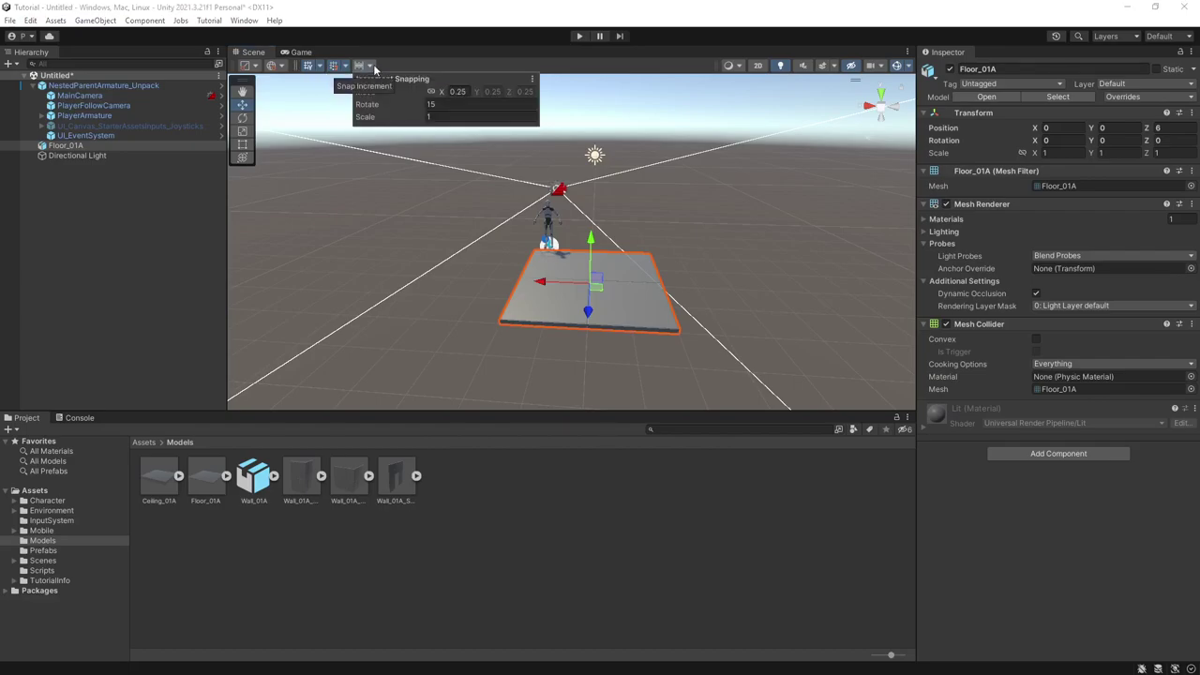
{"action": "left_click", "coordinate": [458, 92]}
{"action": "type", "text": "0.1"}
{"action": "left_click", "coordinate": [450, 116]}
{"action": "left_click", "coordinate": [605, 335]}
Step: Duplicate Floor_01A and move the copy along Z to position Z 10, edge to edge with the original
{"action": "left_click", "coordinate": [608, 299]}
{"action": "left_click_drag", "start_coordinate": [608, 298], "coordinate": [466, 356], "text": "alt"}
{"action": "scroll", "coordinate": [583, 265], "scroll_direction": "down", "scroll_amount": 3}
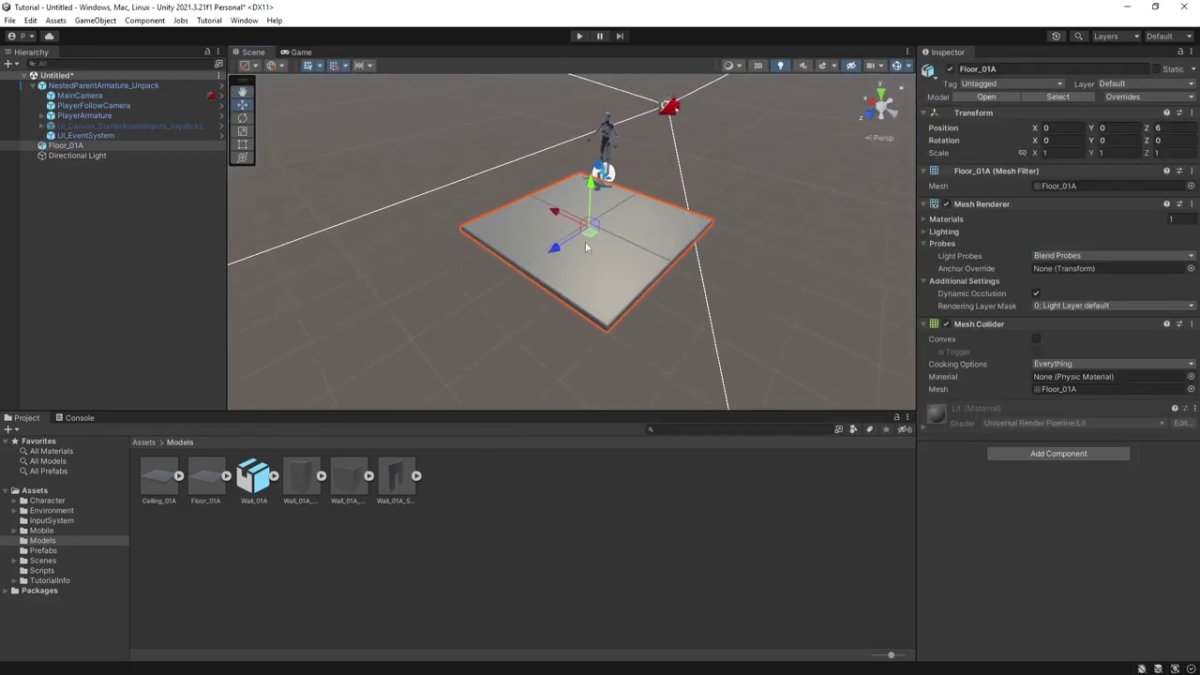
{"action": "key", "text": "ctrl+d"}
{"action": "left_click_drag", "start_coordinate": [555, 247], "coordinate": [323, 363]}
{"action": "right_click_drag", "start_coordinate": [555, 311], "coordinate": [543, 322]}
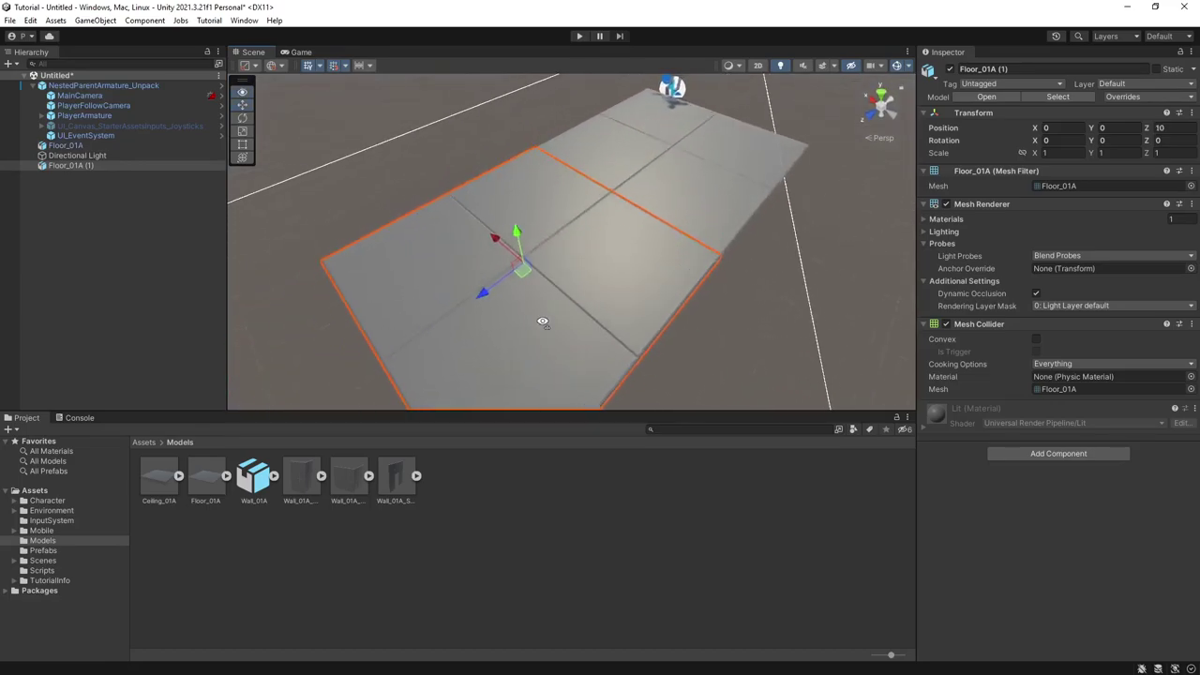
{"action": "left_click_drag", "start_coordinate": [542, 321], "coordinate": [803, 312], "text": "alt"}
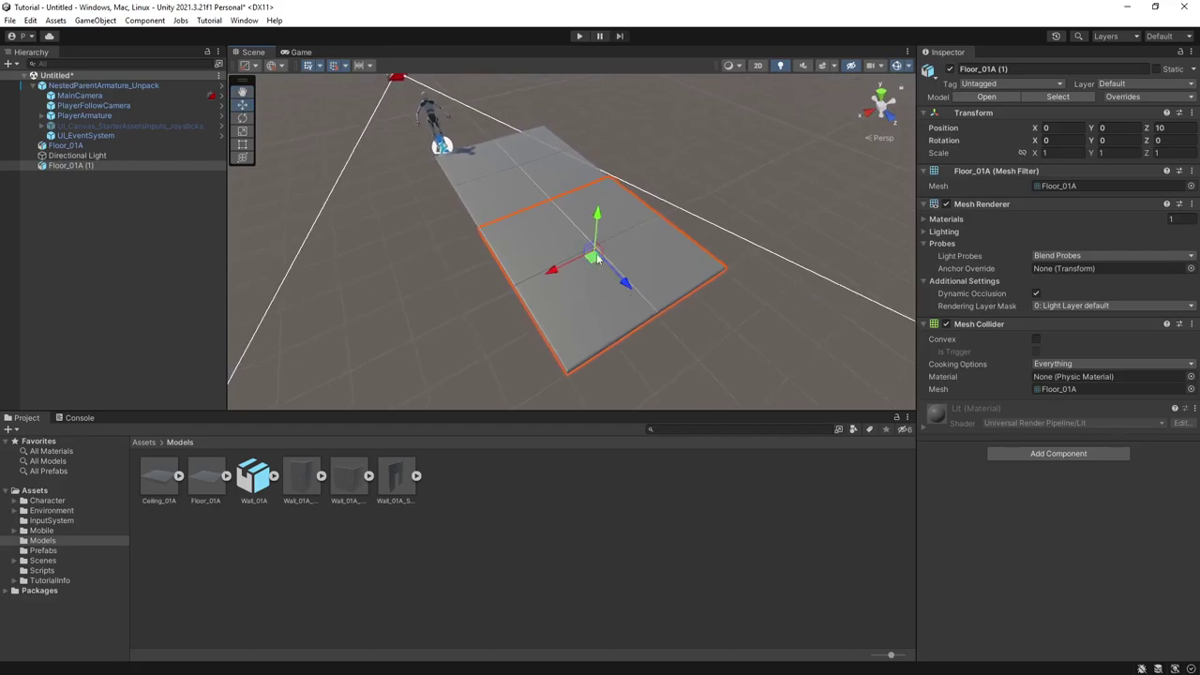
{"action": "mouse_move", "coordinate": [598, 259]}
{"action": "left_mouse_down"}
{"action": "mouse_move", "coordinate": [608, 323]}
{"action": "mouse_move", "coordinate": [599, 256]}
{"action": "left_mouse_up"}
{"action": "right_click_drag", "start_coordinate": [646, 284], "coordinate": [652, 279]}
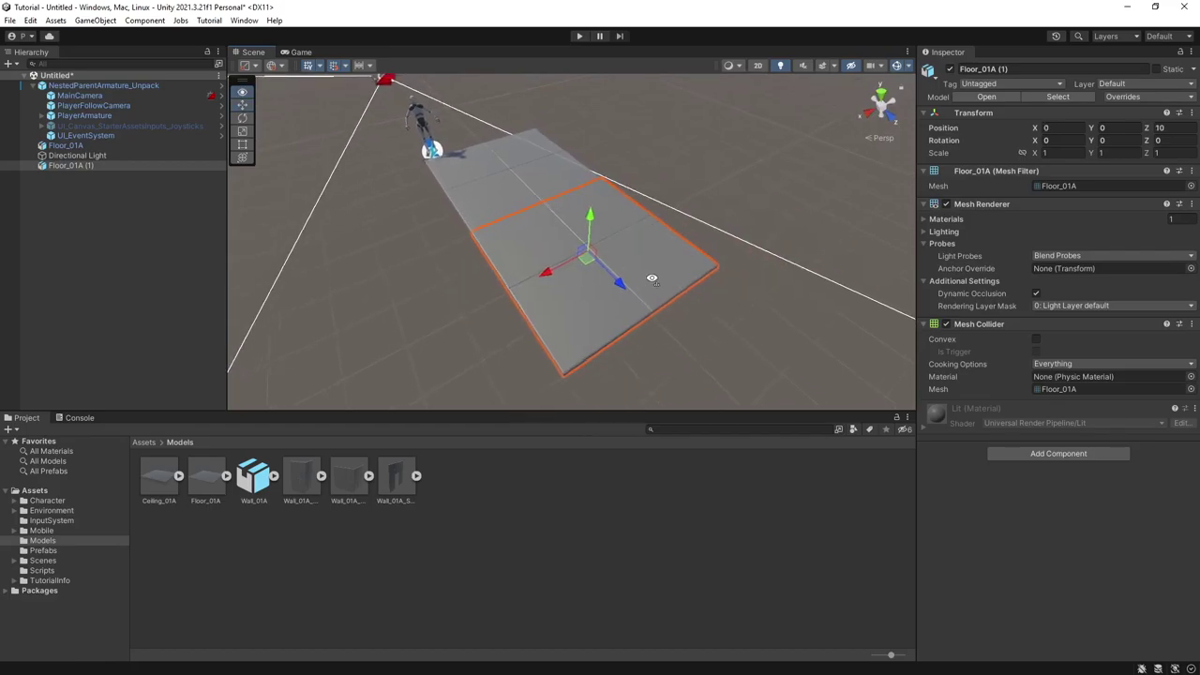
{"action": "left_click_drag", "start_coordinate": [652, 278], "coordinate": [523, 279], "text": "alt"}
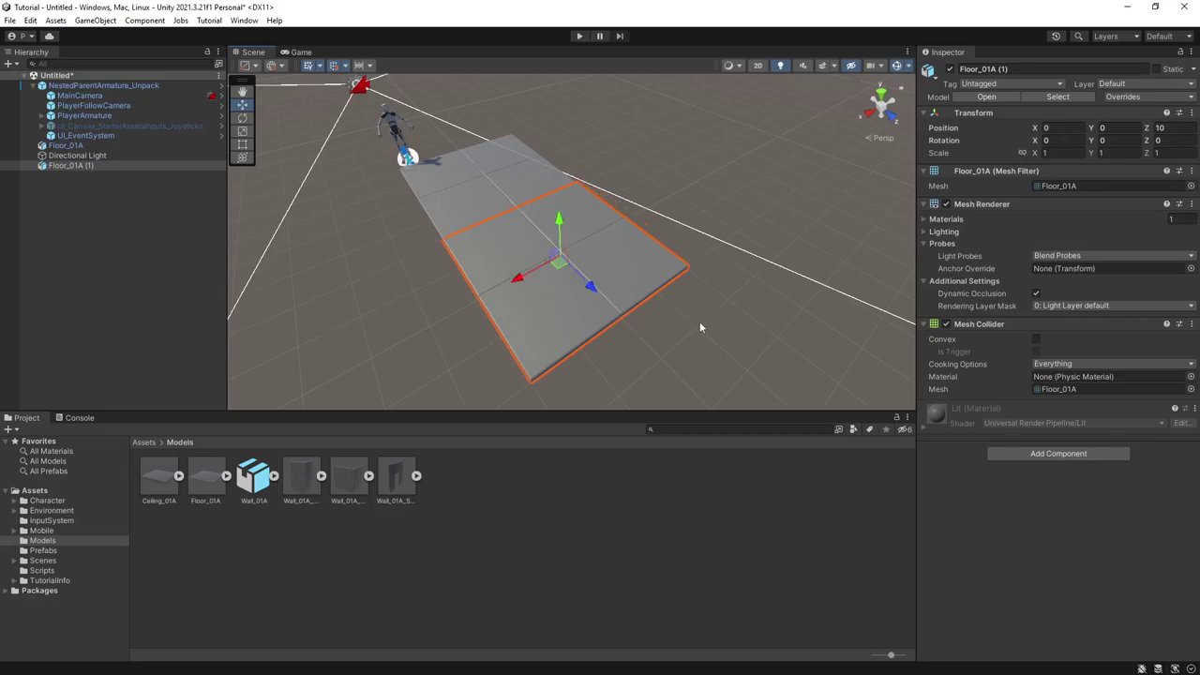
Step: Duplicate both floor tiles together and move the copies along X to position X -4, beside the originals
{"action": "left_click", "coordinate": [699, 328]}
{"action": "right_click_drag", "start_coordinate": [707, 308], "coordinate": [596, 271]}
{"action": "key", "text": "d"}
{"action": "left_click", "coordinate": [525, 229]}
{"action": "left_click", "coordinate": [512, 274], "text": "shift"}
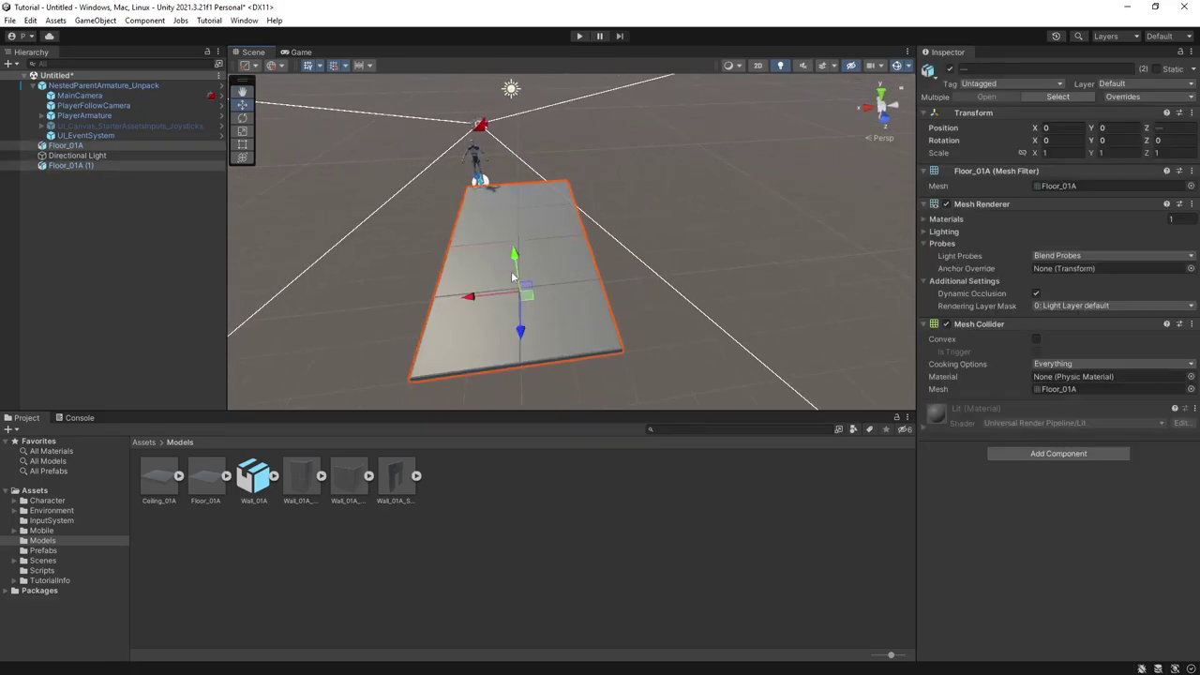
{"action": "key", "text": "ctrl+d"}
{"action": "left_click_drag", "start_coordinate": [481, 217], "coordinate": [600, 234]}
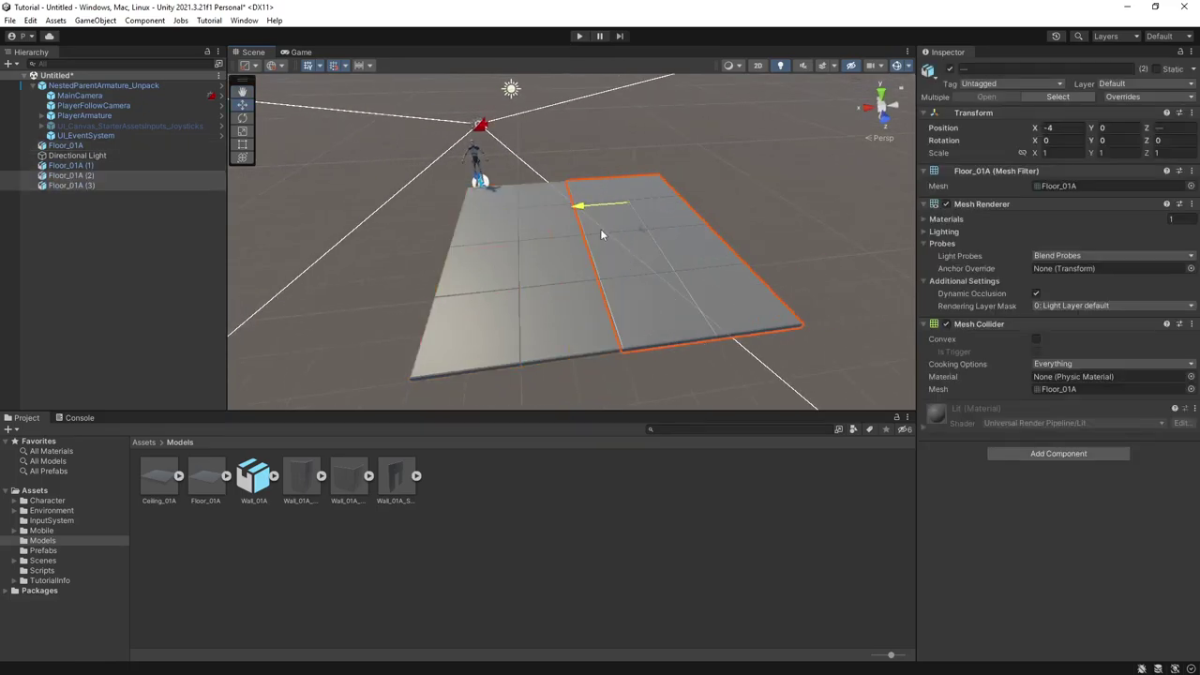
{"action": "left_click", "coordinate": [654, 368]}
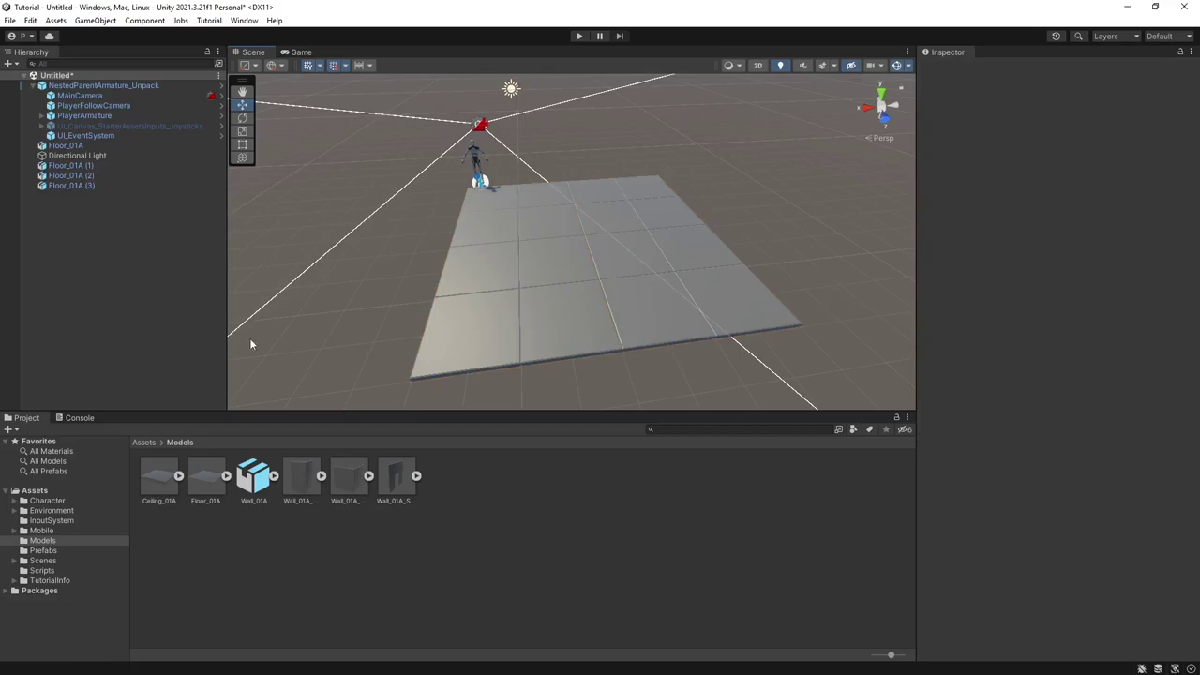
Step: Create an empty GameObject in the scene named Floor_Section_Large
{"action": "left_click", "coordinate": [530, 287]}
{"action": "left_click", "coordinate": [611, 205], "text": "shift"}
{"action": "left_click", "coordinate": [712, 281], "text": "shift"}
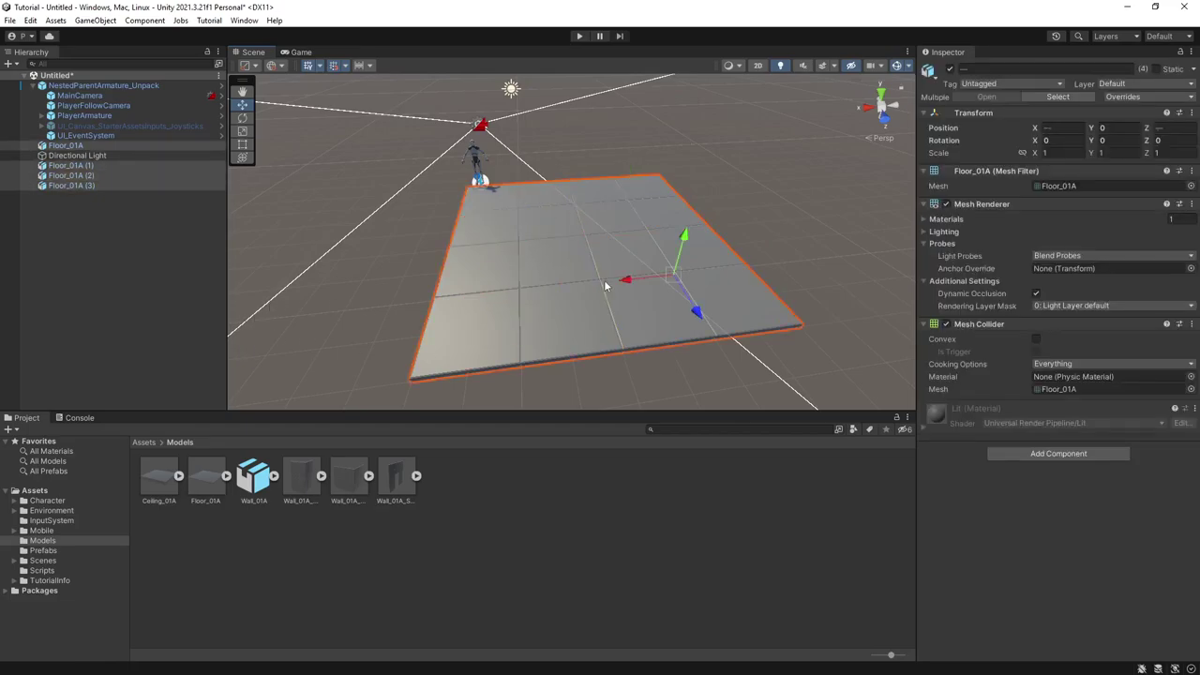
{"action": "left_click", "coordinate": [108, 242]}
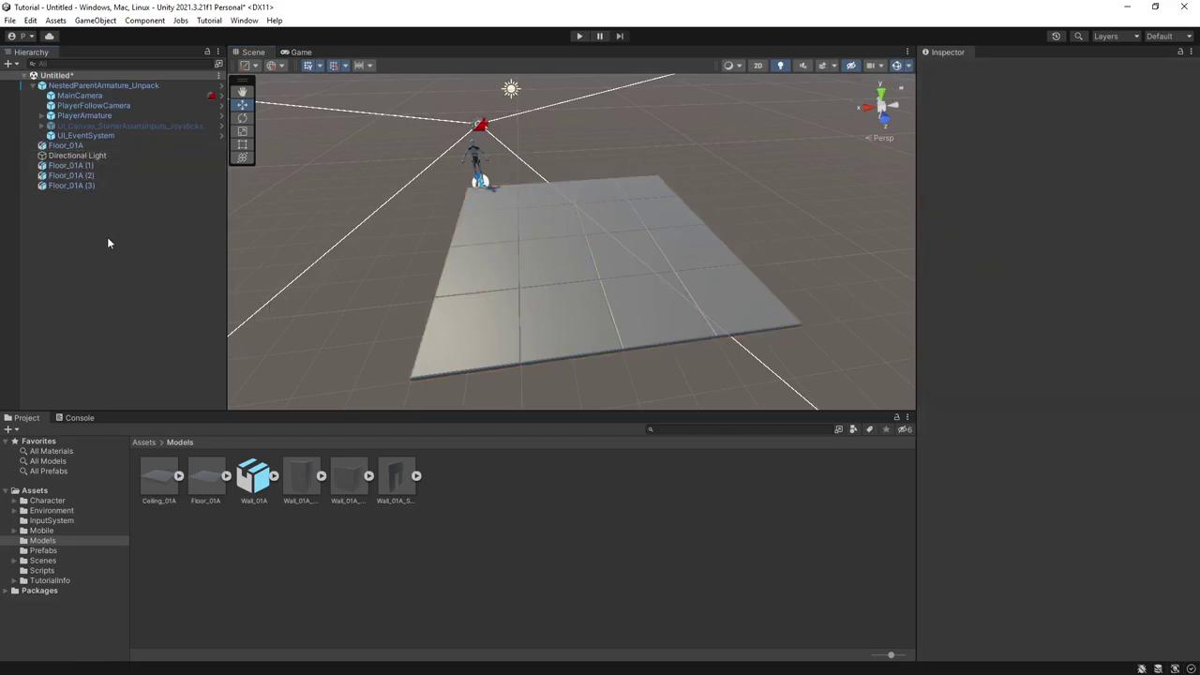
{"action": "right_click", "coordinate": [108, 241]}
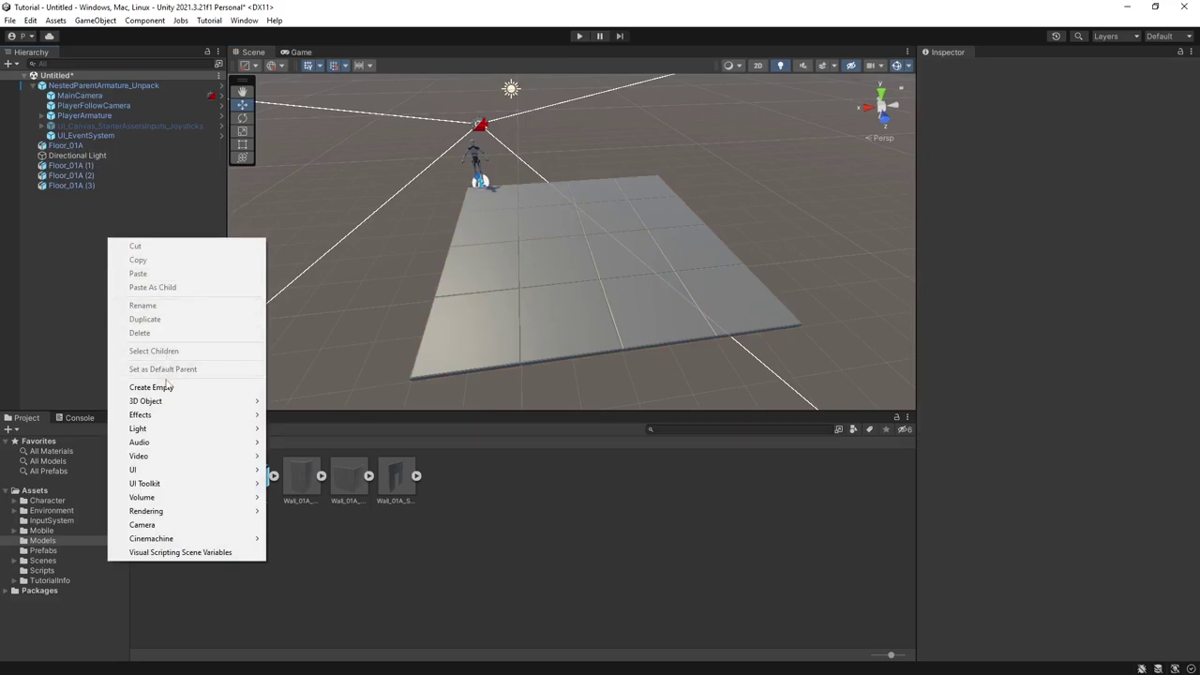
{"action": "left_click", "coordinate": [151, 387]}
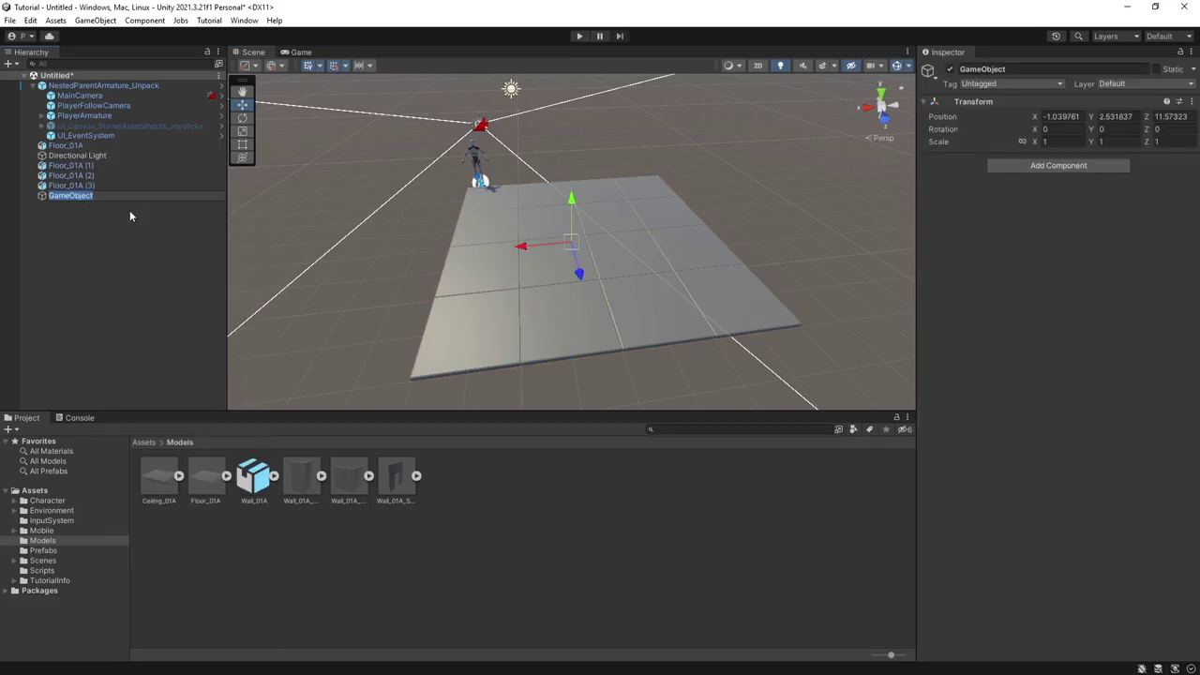
{"action": "type", "text": "Floor_"}
{"action": "type", "text": "Large"}
{"action": "key", "text": "BackSpace"}
{"action": "key", "text": "BackSpace"}
{"action": "key", "text": "BackSpace"}
{"action": "key", "text": "BackSpace"}
{"action": "key", "text": "BackSpace"}
{"action": "type", "text": "Section_Large"}
{"action": "key", "text": "Return"}
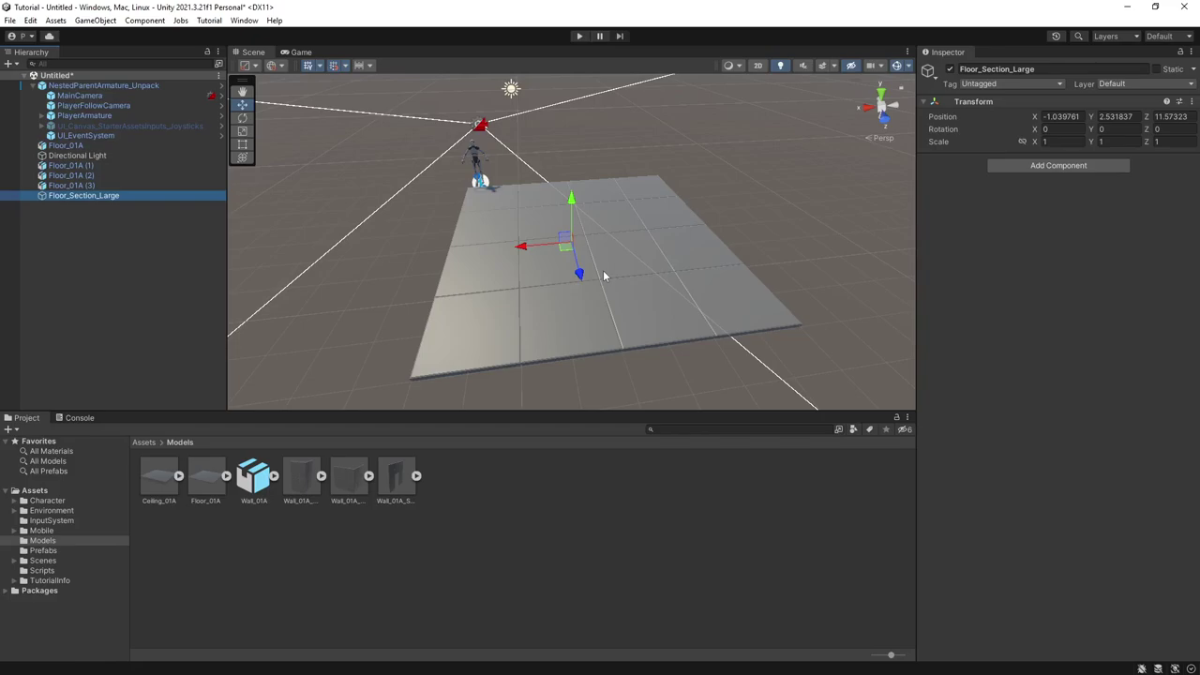
Step: Select individual floor tiles in the scene to check where their pivot points sit
{"action": "key", "text": "w"}
{"action": "right_click_drag", "start_coordinate": [603, 274], "coordinate": [593, 308]}
{"action": "left_click", "coordinate": [546, 302]}
{"action": "key", "text": "s"}
{"action": "left_click", "coordinate": [480, 326]}
{"action": "left_click", "coordinate": [492, 222]}
{"action": "left_click", "coordinate": [563, 215]}
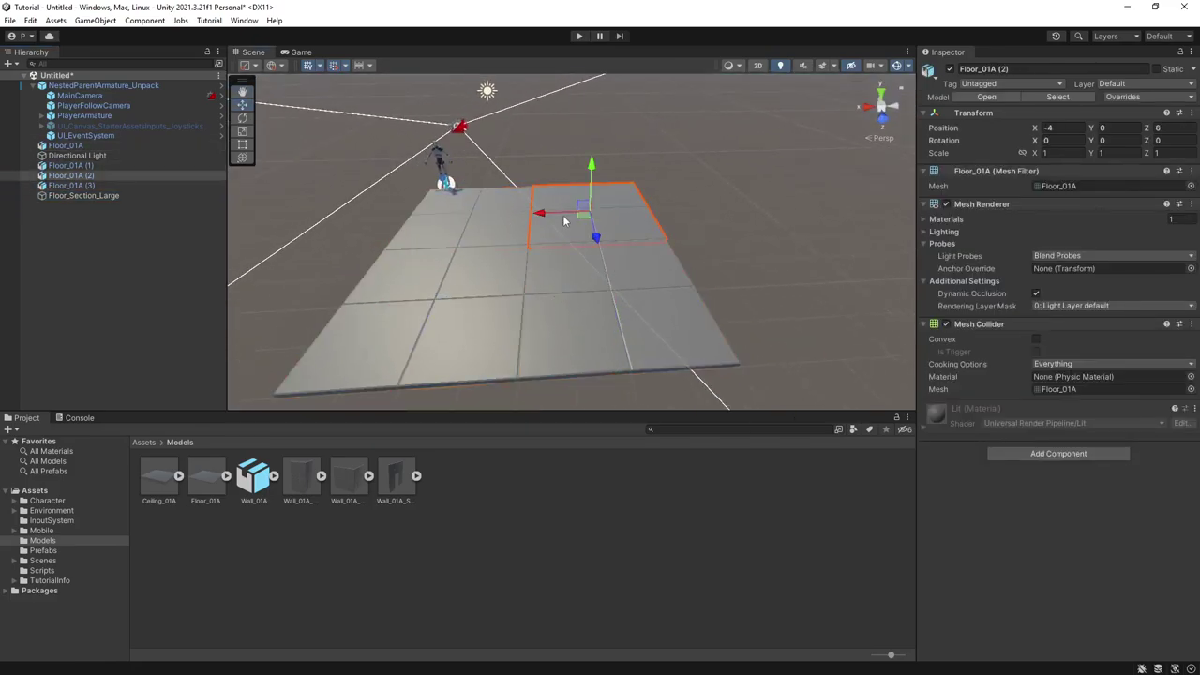
{"action": "left_click", "coordinate": [460, 228]}
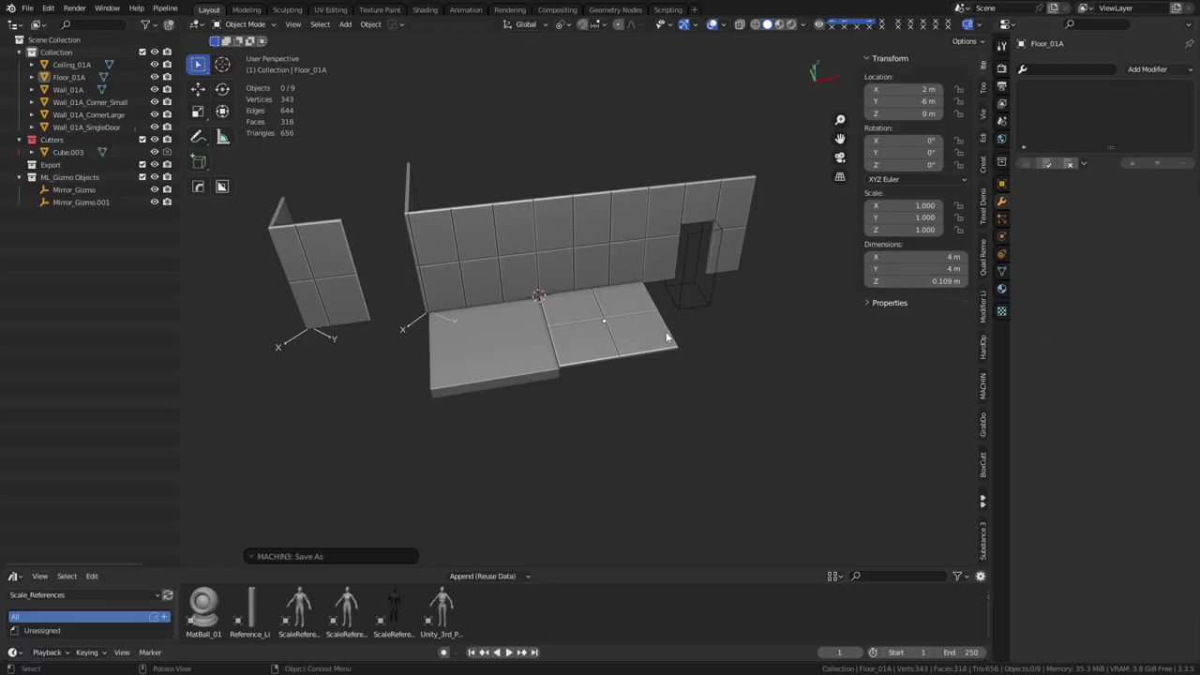
Step: Switch to Blender and set the origin of Floor_01A to its bottom outer corner vertex next to the wall, returning to Object Mode
{"action": "left_click", "coordinate": [630, 345]}
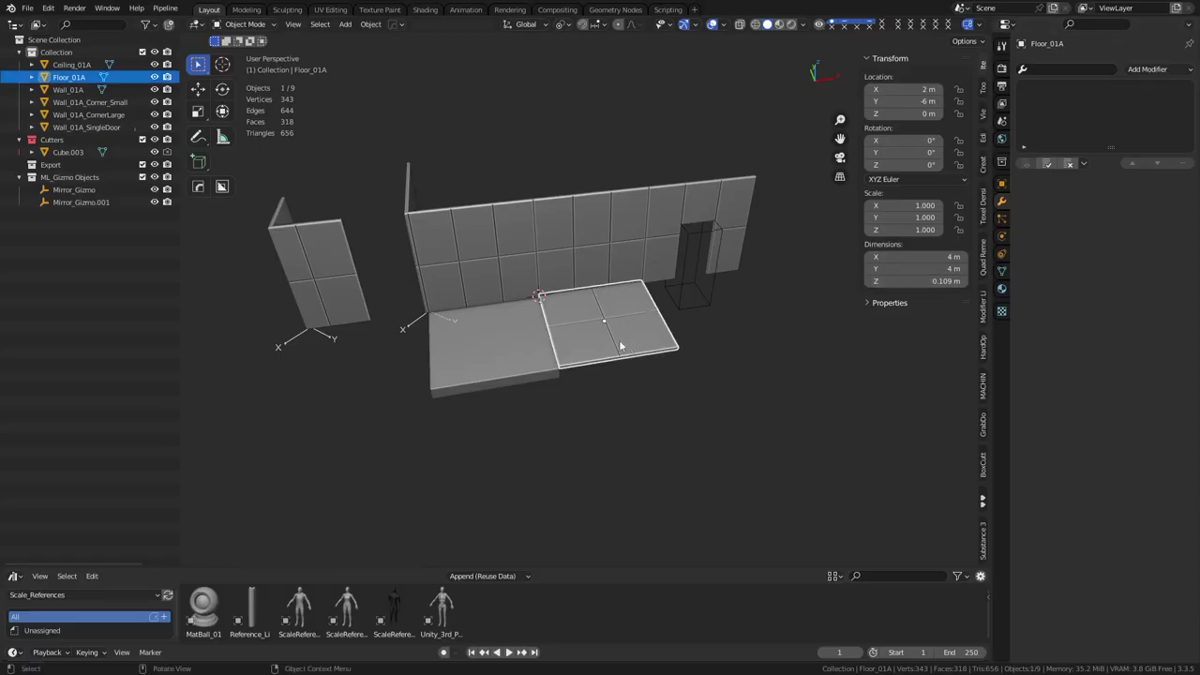
{"action": "left_click", "coordinate": [486, 349]}
{"action": "left_click", "coordinate": [626, 335]}
{"action": "key", "text": "Tab"}
{"action": "key", "text": "KP_7"}
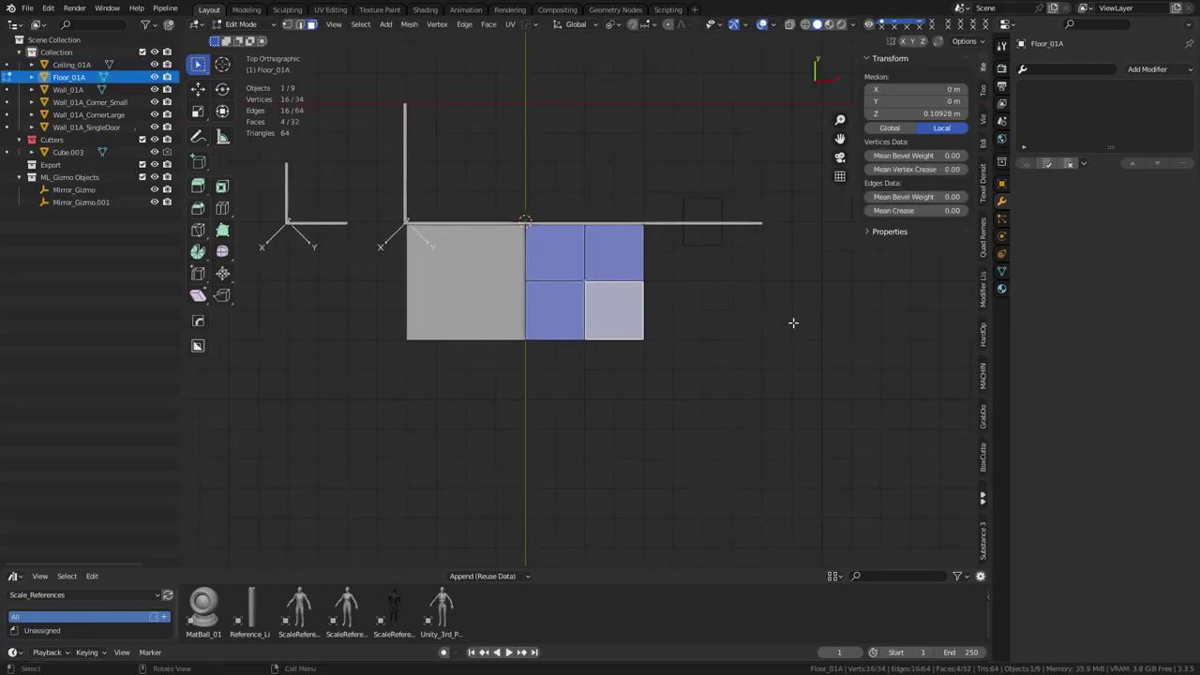
{"action": "middle_click_drag", "start_coordinate": [793, 322], "coordinate": [663, 332]}
{"action": "key", "text": "alt+a"}
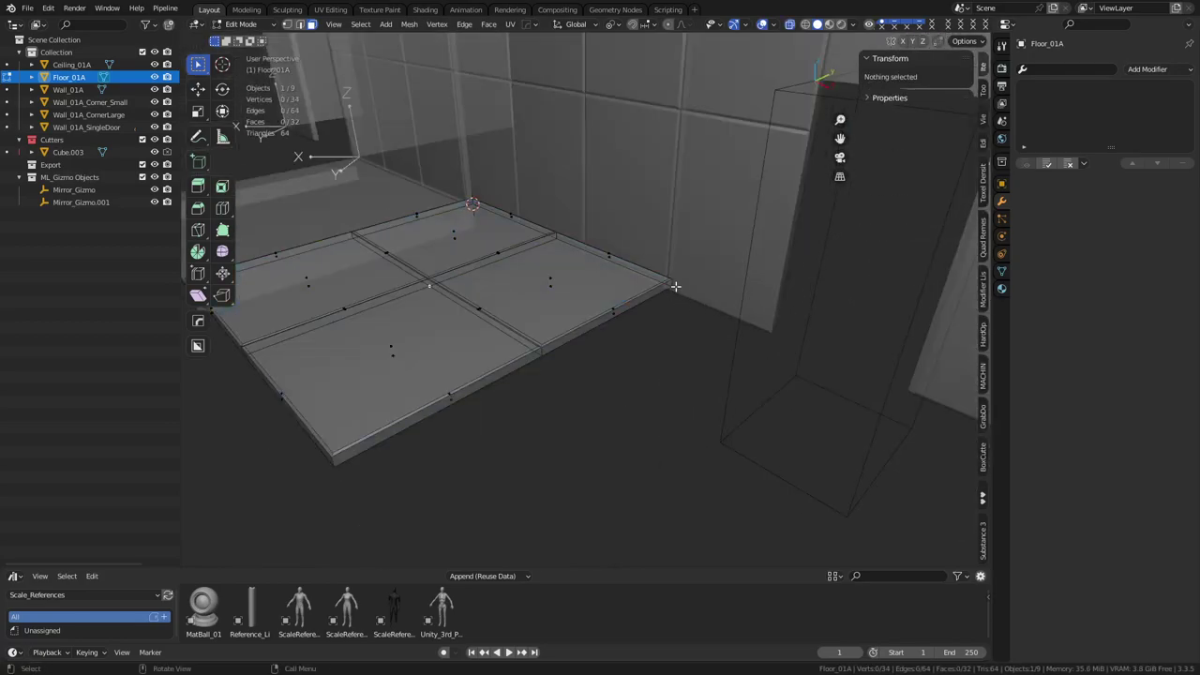
{"action": "scroll", "coordinate": [726, 344], "scroll_direction": "up", "scroll_amount": 5}
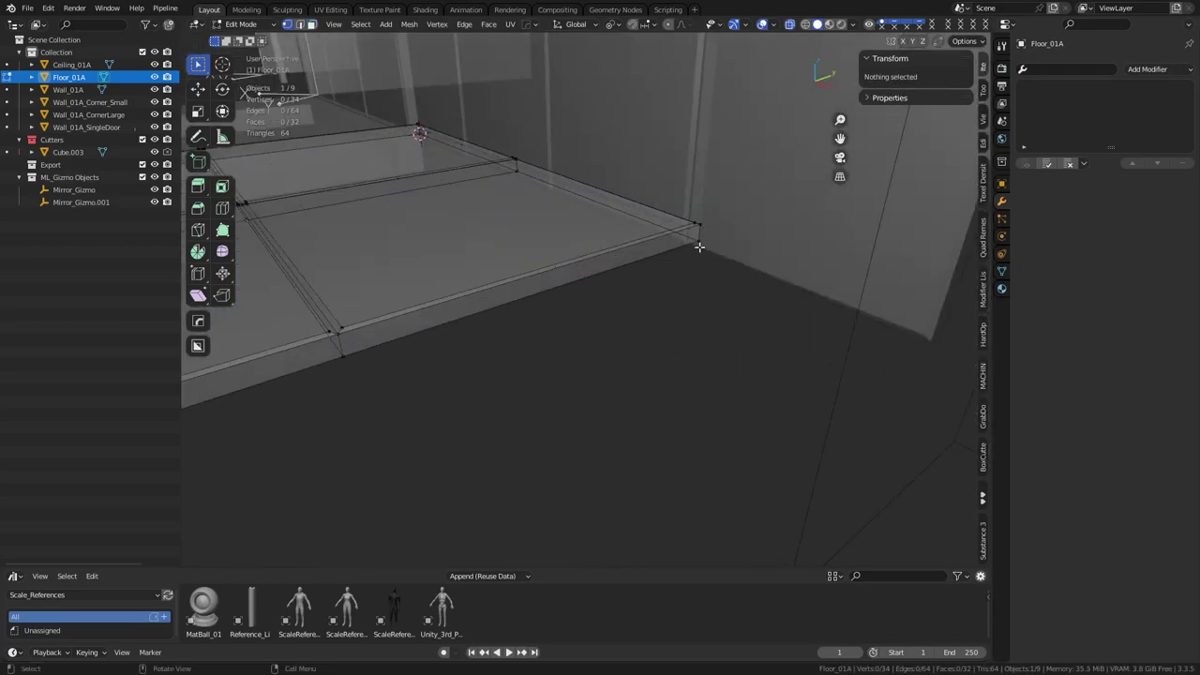
{"action": "left_click", "coordinate": [699, 242]}
{"action": "key", "text": "shift+s"}
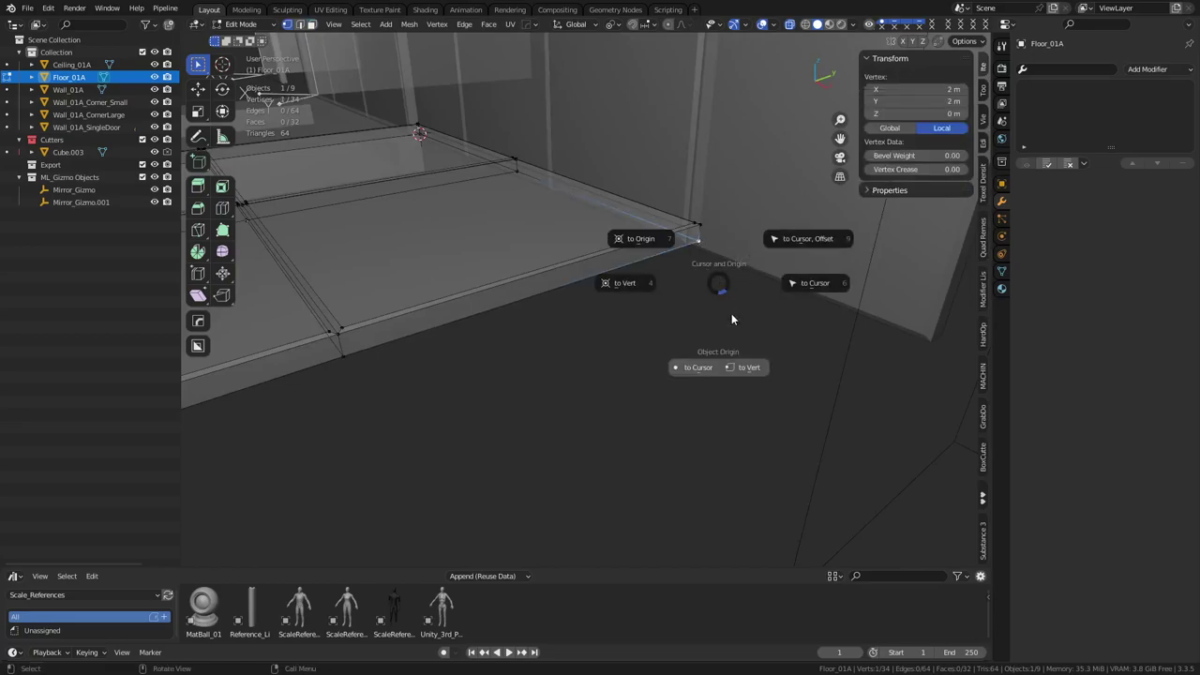
{"action": "left_click", "coordinate": [745, 369]}
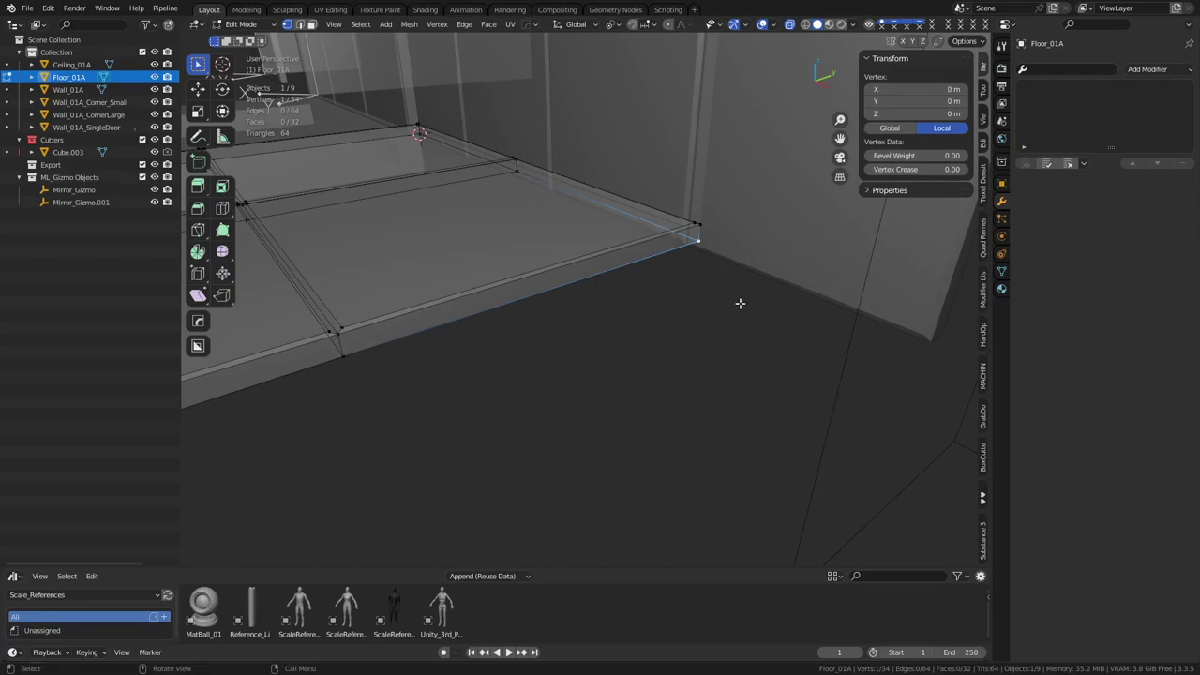
{"action": "key", "text": "ctrl+Tab"}
{"action": "left_click", "coordinate": [635, 303]}
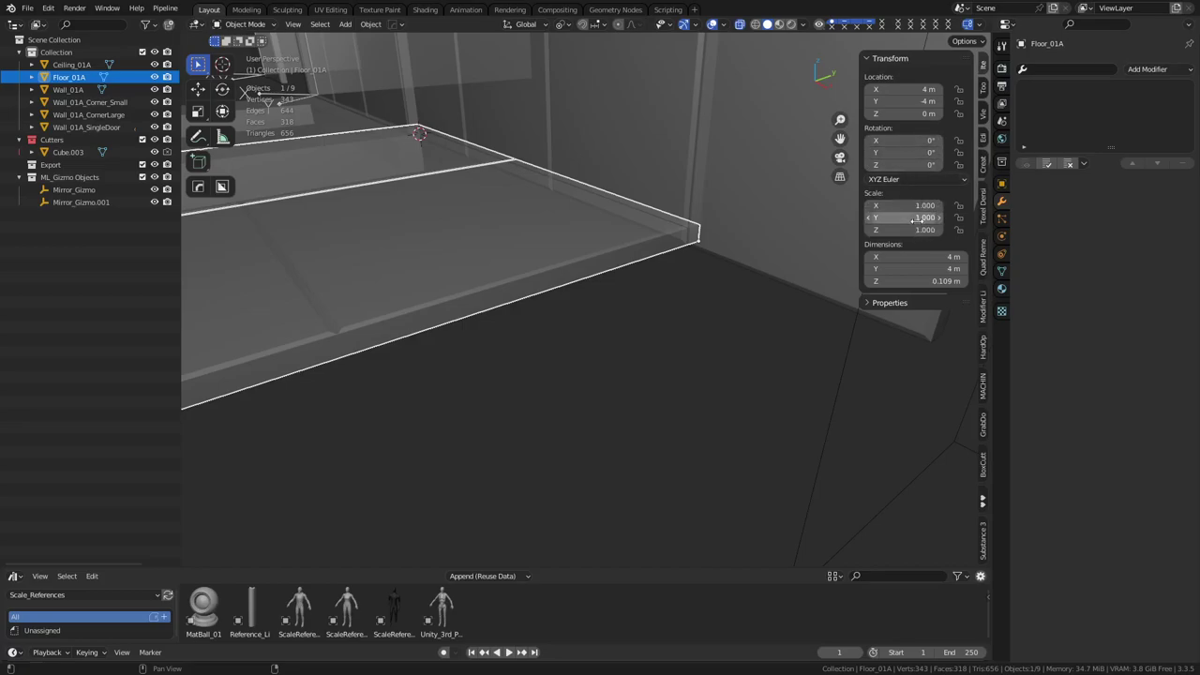
Step: Export Floor_01A as a Unity FBX, overwriting Floor_01A.fbx in the project's Models folder
{"action": "scroll", "coordinate": [651, 316], "scroll_direction": "down", "scroll_amount": 5}
{"action": "middle_click_drag", "start_coordinate": [572, 317], "coordinate": [658, 341]}
{"action": "key", "text": "q"}
{"action": "mouse_move", "coordinate": [656, 337]}
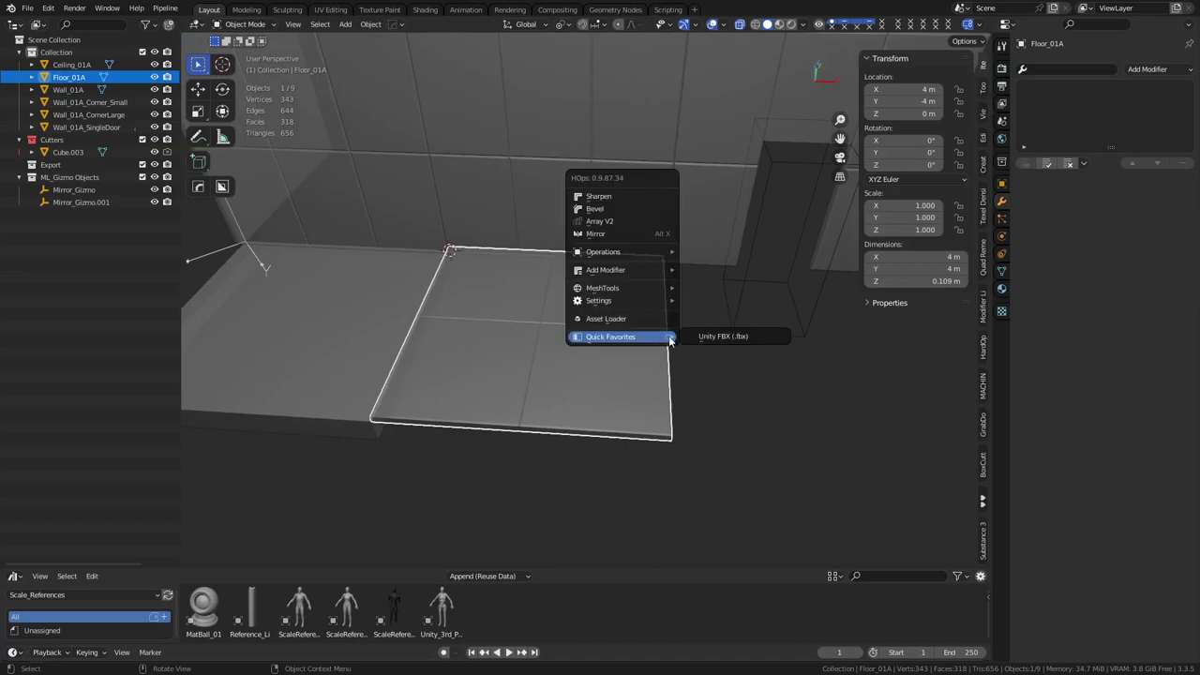
{"action": "left_click", "coordinate": [695, 335]}
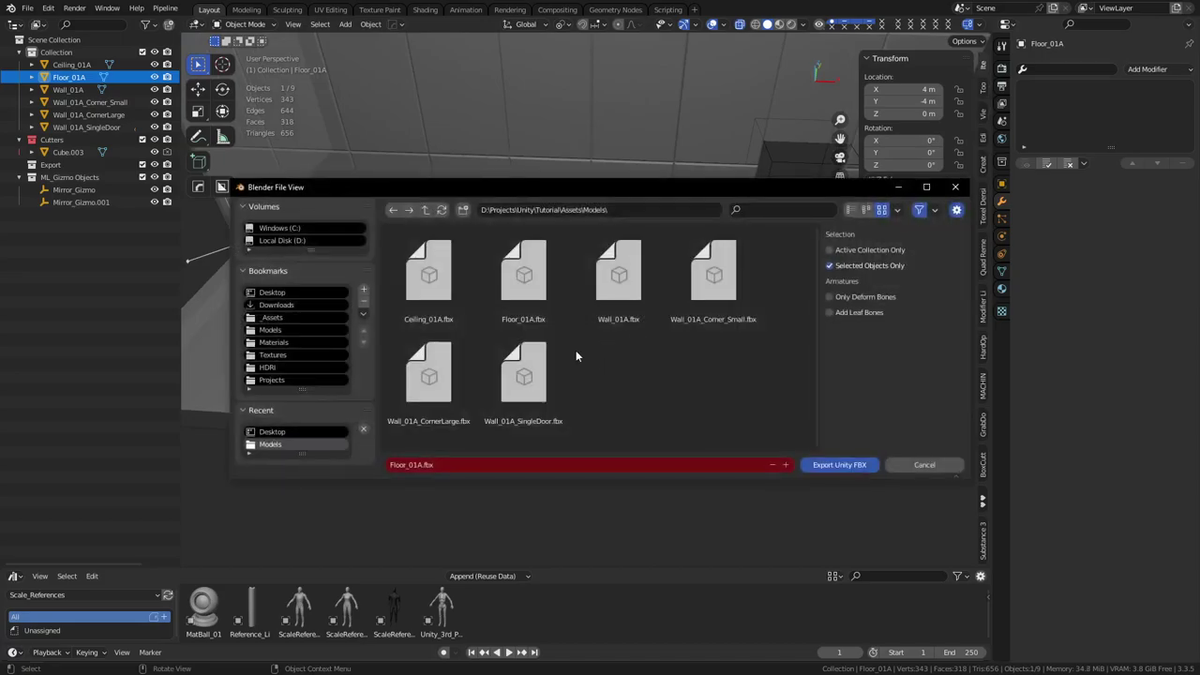
{"action": "double_click", "coordinate": [516, 283]}
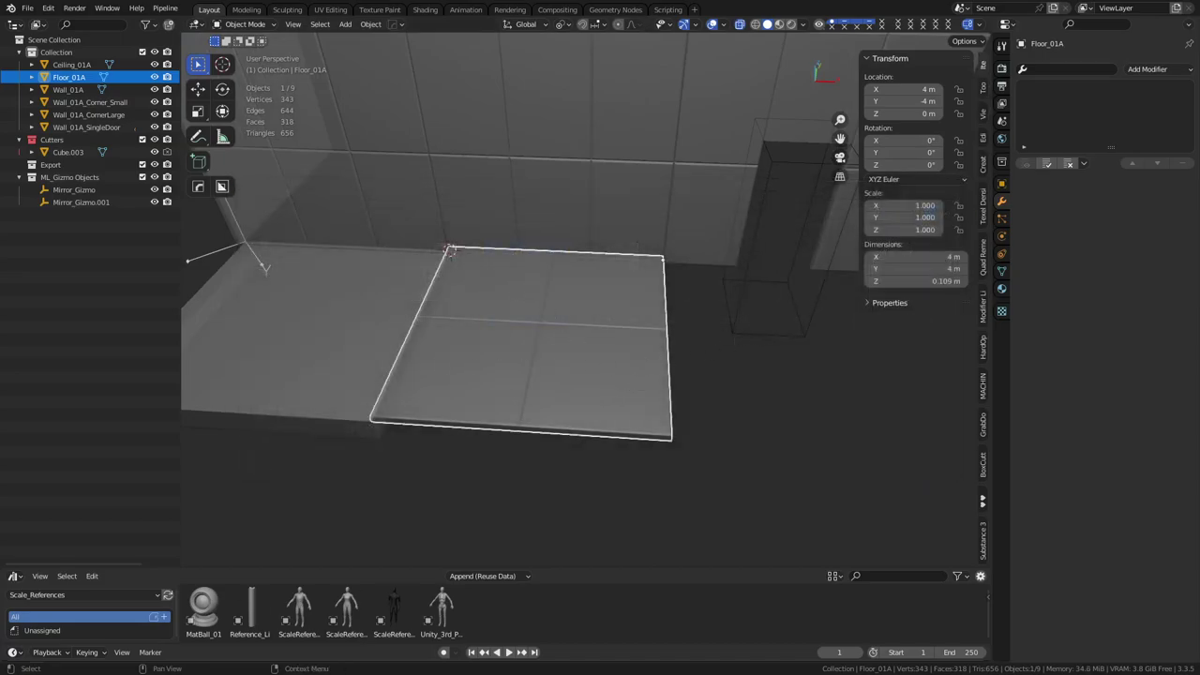
Step: Switch to Unity and select the individual floor tiles to examine where their pivots sit after the re-export
{"action": "key", "text": "alt+Tab"}
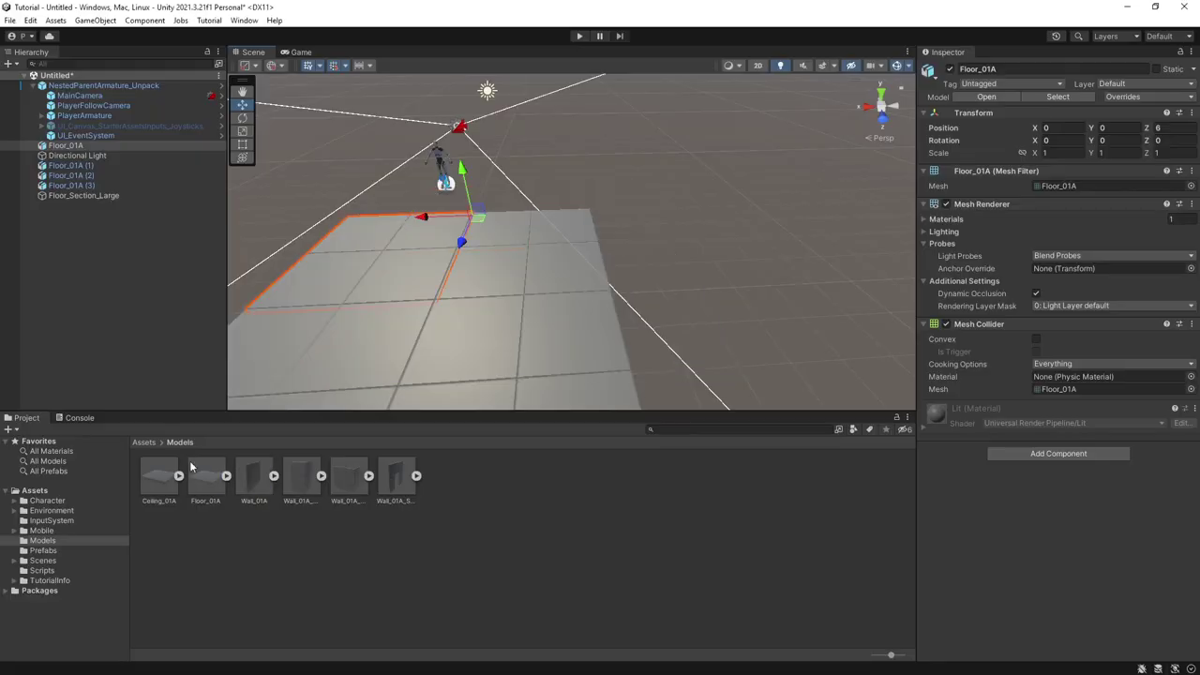
{"action": "left_click", "coordinate": [521, 309]}
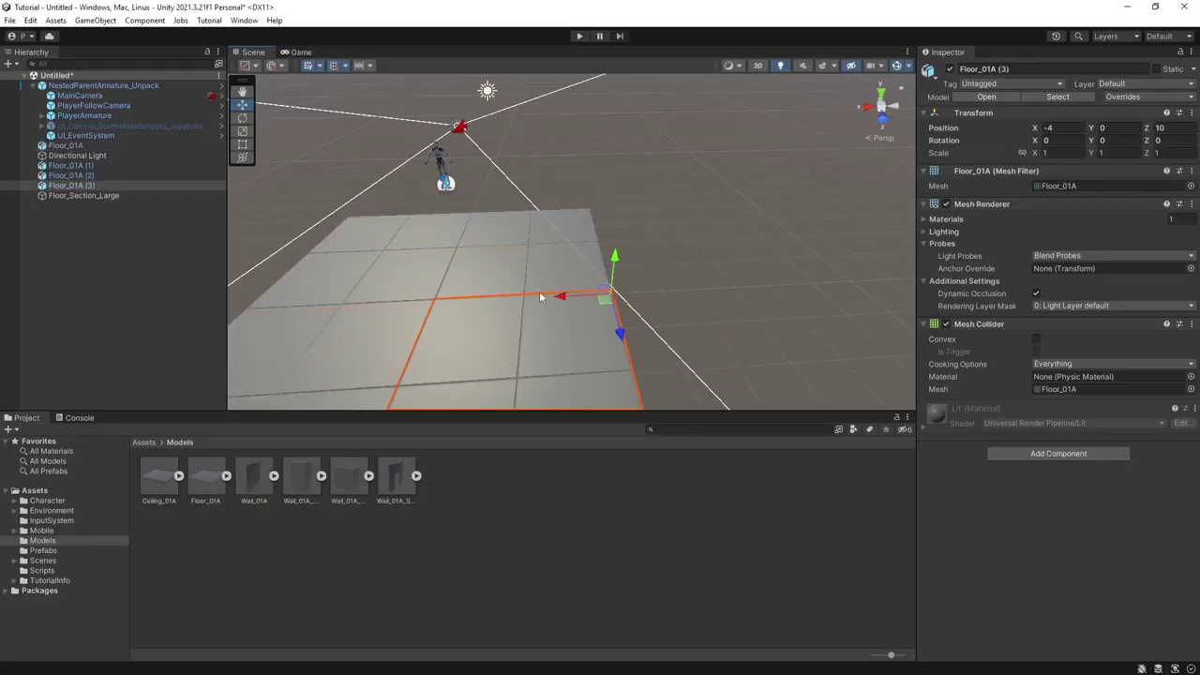
{"action": "left_click", "coordinate": [394, 321]}
{"action": "left_click", "coordinate": [412, 268]}
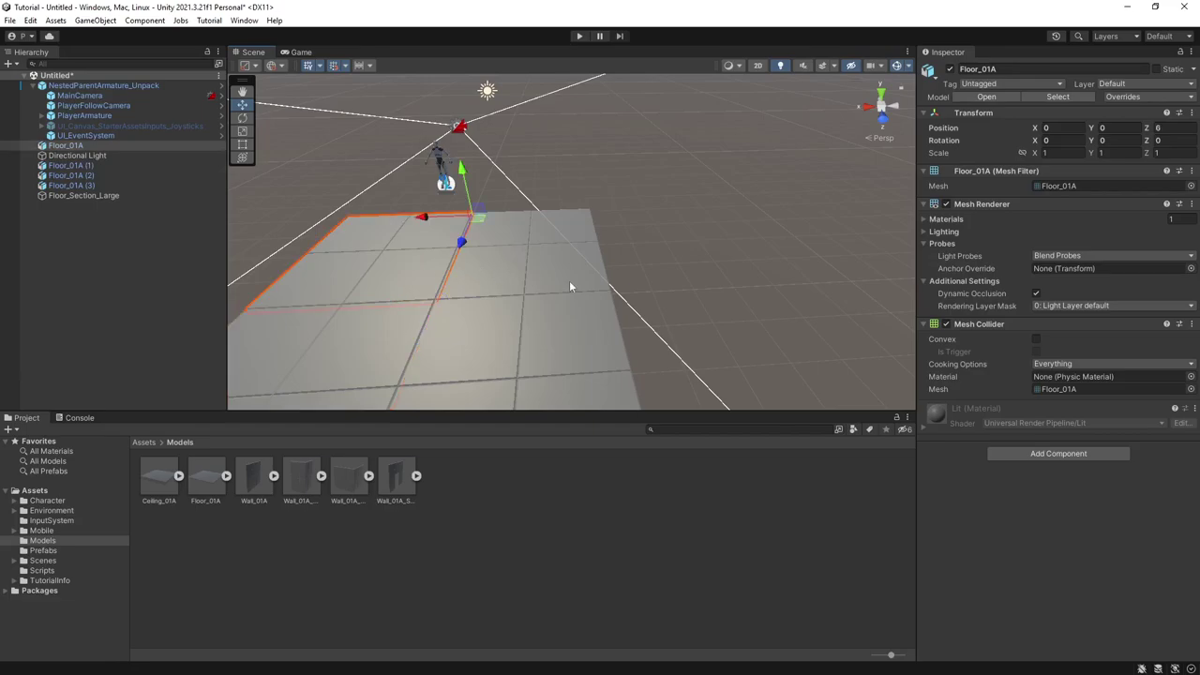
{"action": "key", "text": "s"}
{"action": "mouse_move", "coordinate": [571, 286]}
{"action": "right_mouse_down"}
{"action": "mouse_move", "coordinate": [553, 300]}
{"action": "mouse_move", "coordinate": [563, 310]}
{"action": "mouse_move", "coordinate": [564, 269]}
{"action": "right_mouse_up"}
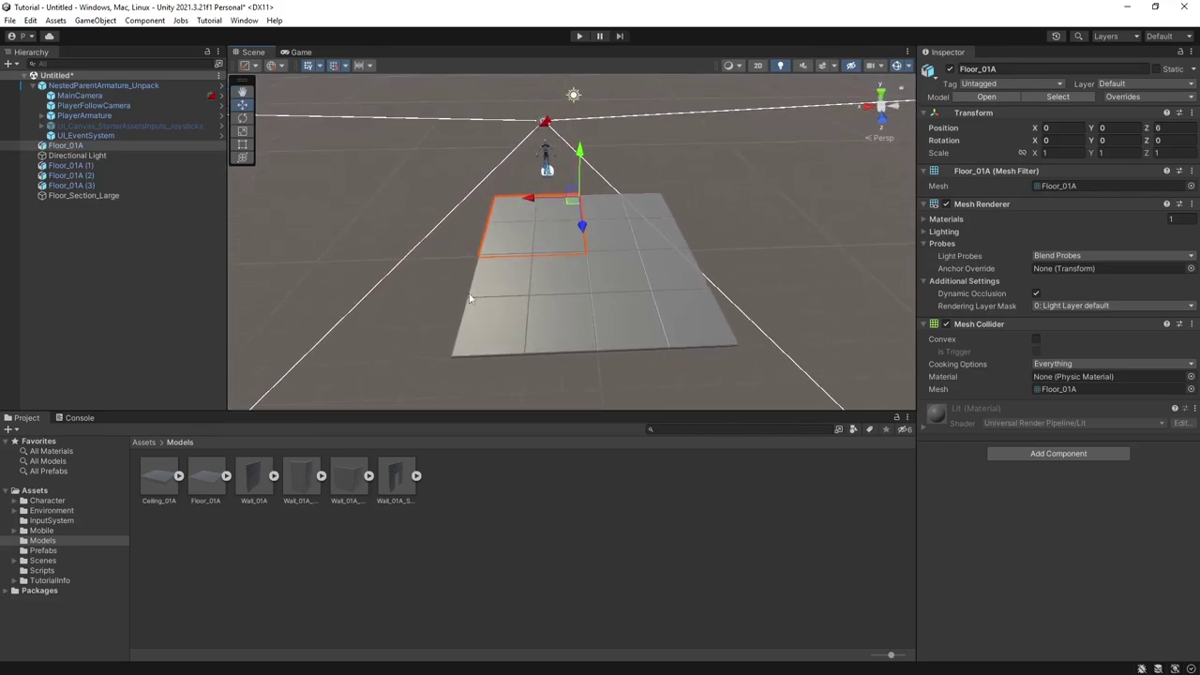
{"action": "left_click_drag", "start_coordinate": [632, 270], "coordinate": [568, 277], "text": "alt"}
{"action": "right_click_drag", "start_coordinate": [568, 279], "coordinate": [569, 278]}
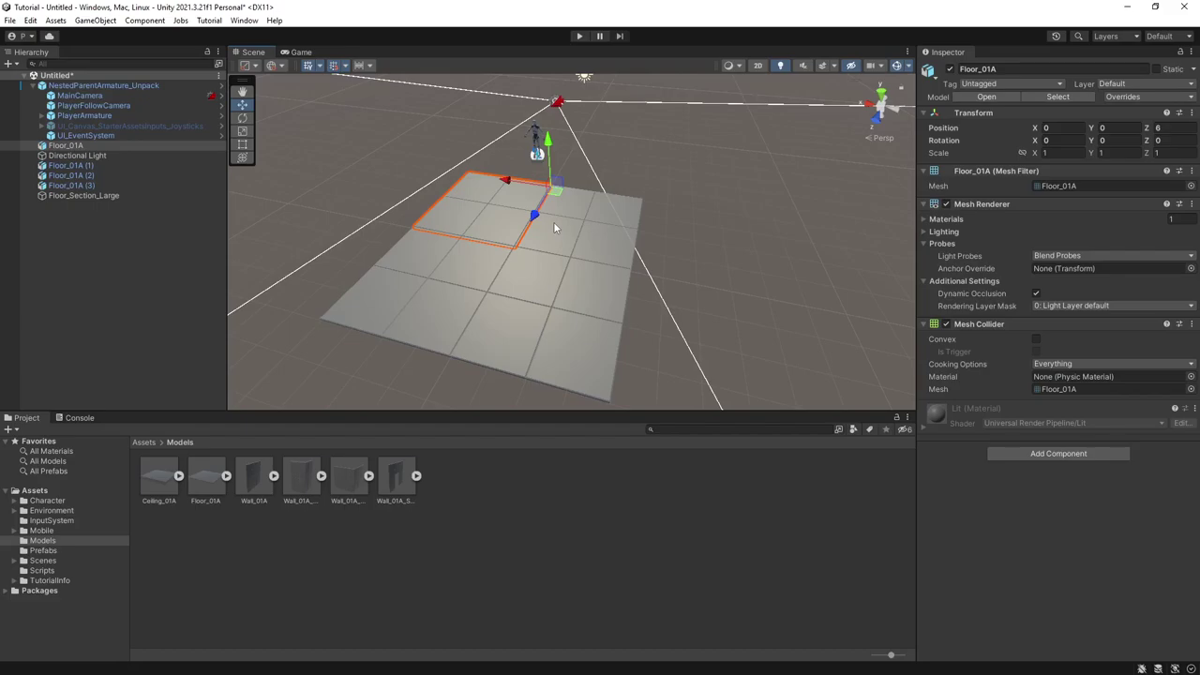
{"action": "left_click", "coordinate": [553, 228]}
{"action": "left_click_drag", "start_coordinate": [553, 227], "coordinate": [610, 265], "text": "alt"}
{"action": "left_click", "coordinate": [484, 215]}
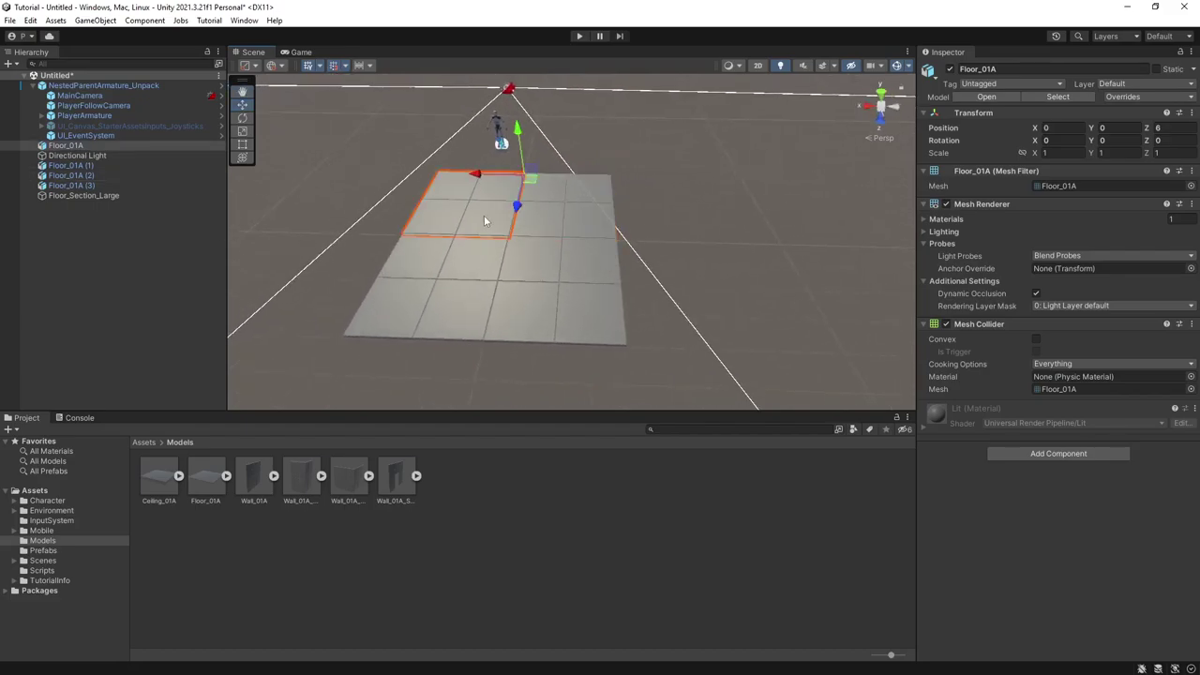
{"action": "left_click", "coordinate": [473, 271]}
{"action": "left_click", "coordinate": [553, 270]}
Step: Vertex-snap the empty Floor_Section_Large object to the floor's bottom outer corner at position X -4, Y 0, Z 6
{"action": "left_click", "coordinate": [64, 203]}
{"action": "left_click", "coordinate": [65, 194]}
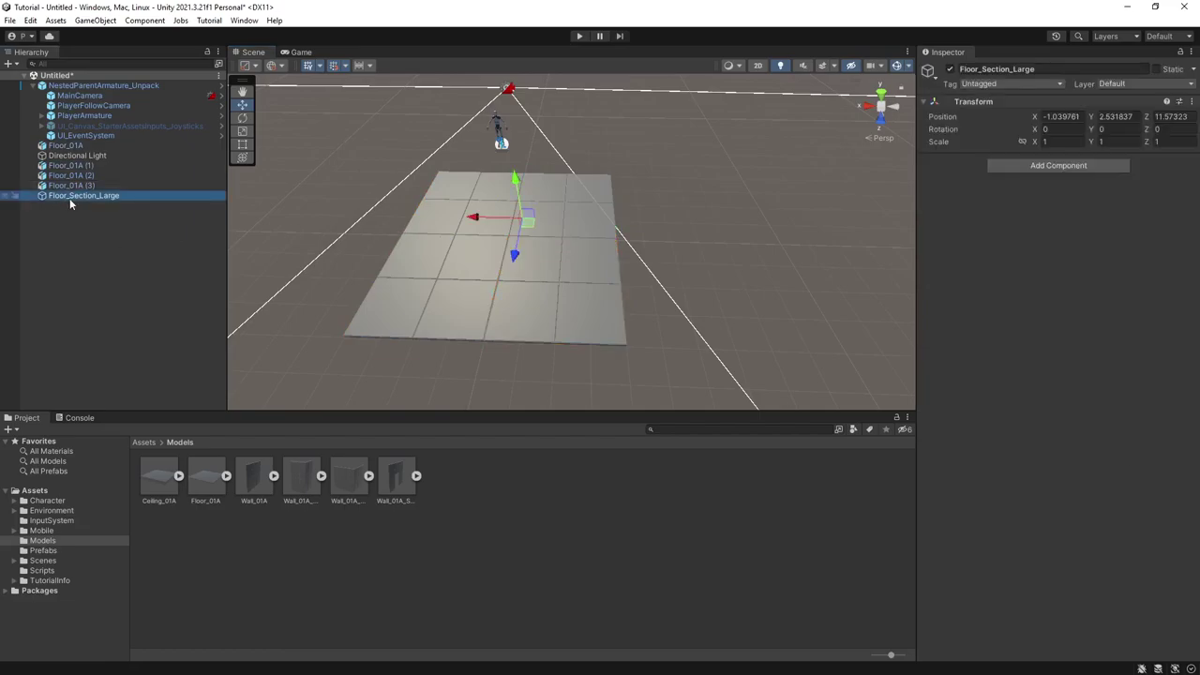
{"action": "left_click_drag", "start_coordinate": [697, 275], "coordinate": [610, 190], "text": "alt"}
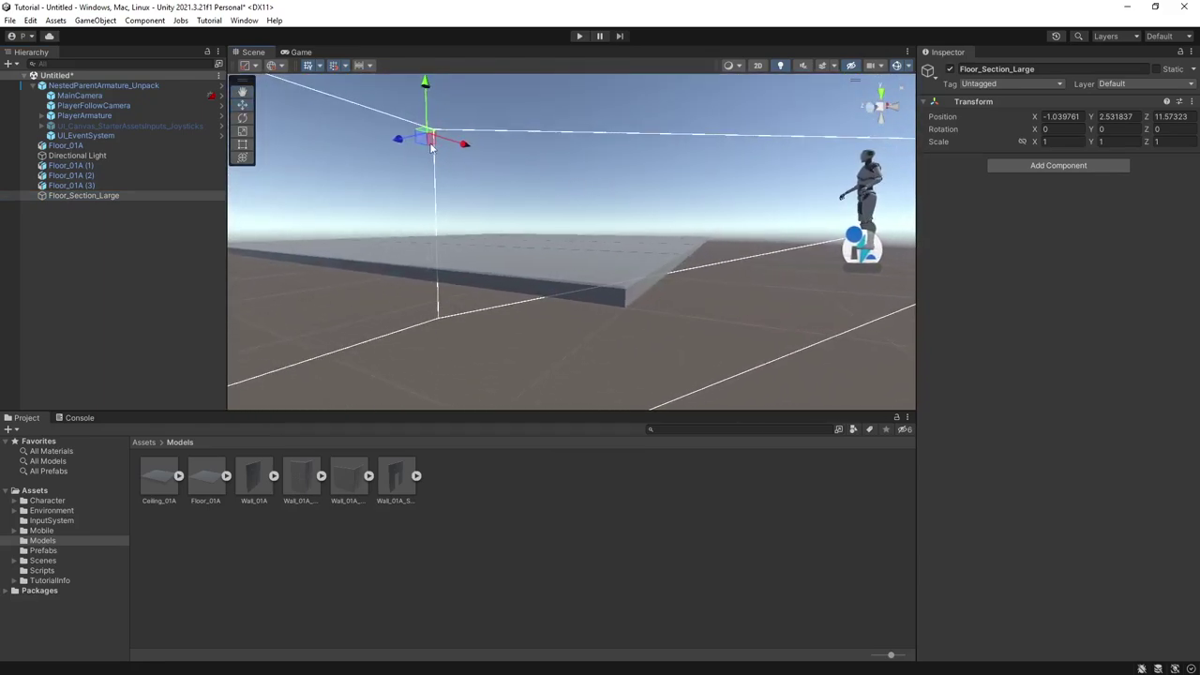
{"action": "key", "text": "v"}
{"action": "left_click_drag", "start_coordinate": [428, 139], "coordinate": [627, 309]}
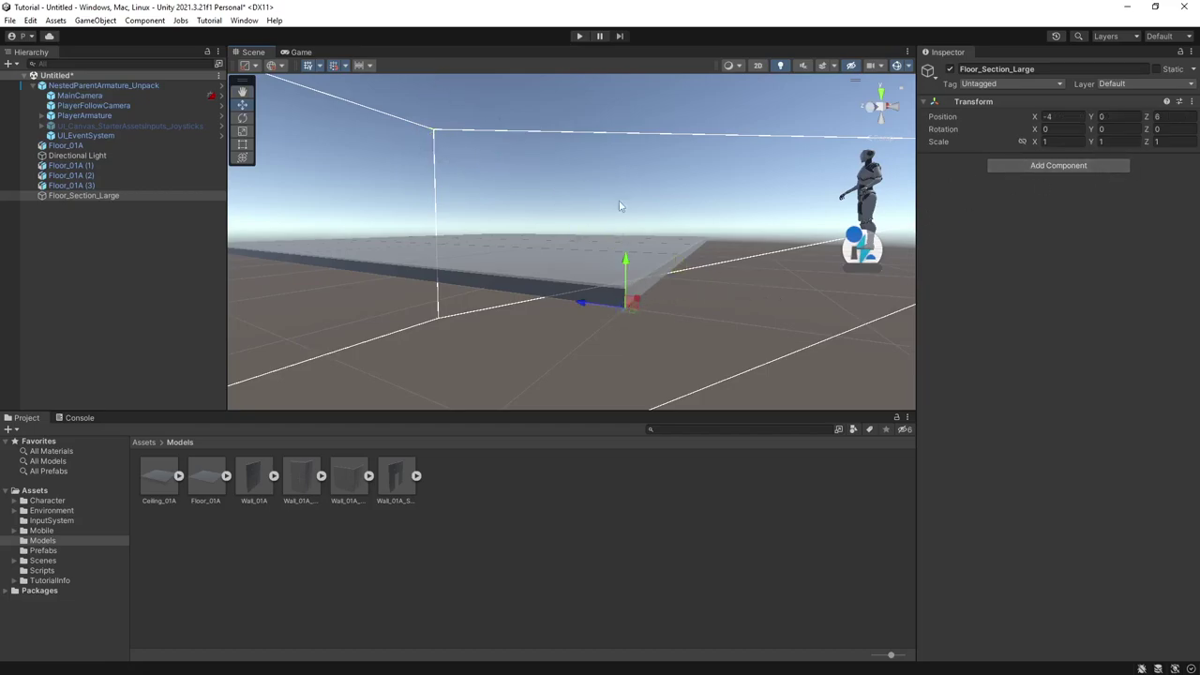
{"action": "left_click_drag", "start_coordinate": [618, 207], "coordinate": [968, 290], "text": "alt"}
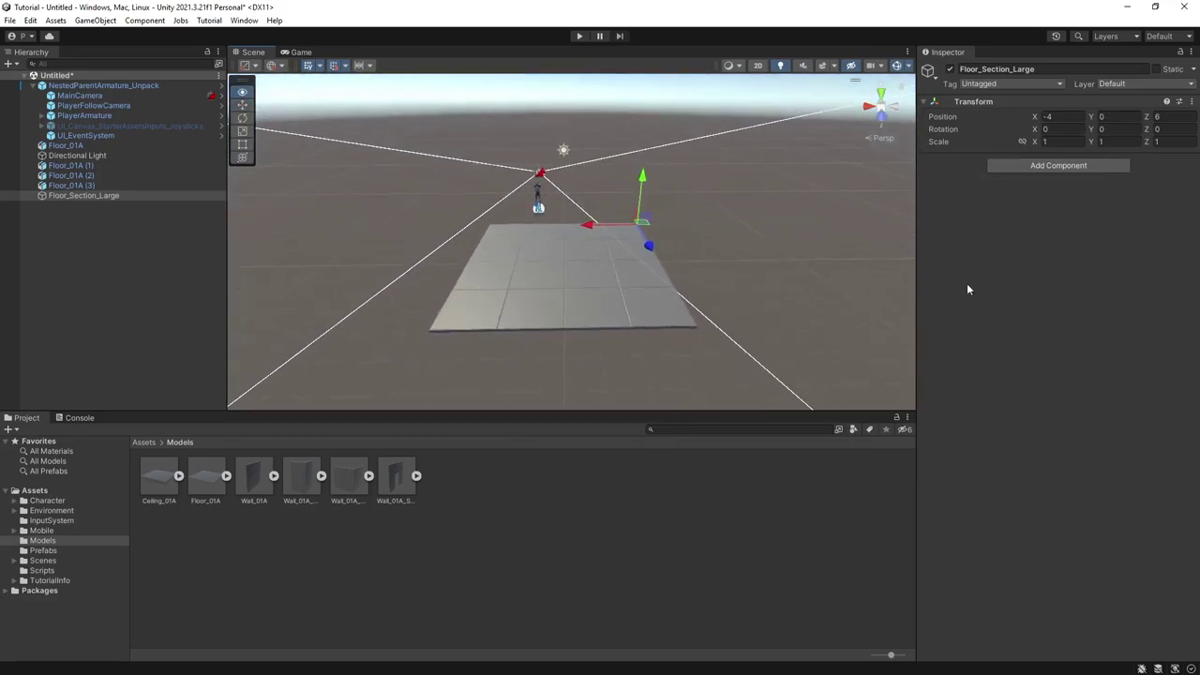
Step: Parent all four Floor_01A tiles under the Floor_Section_Large object
{"action": "left_click", "coordinate": [568, 264]}
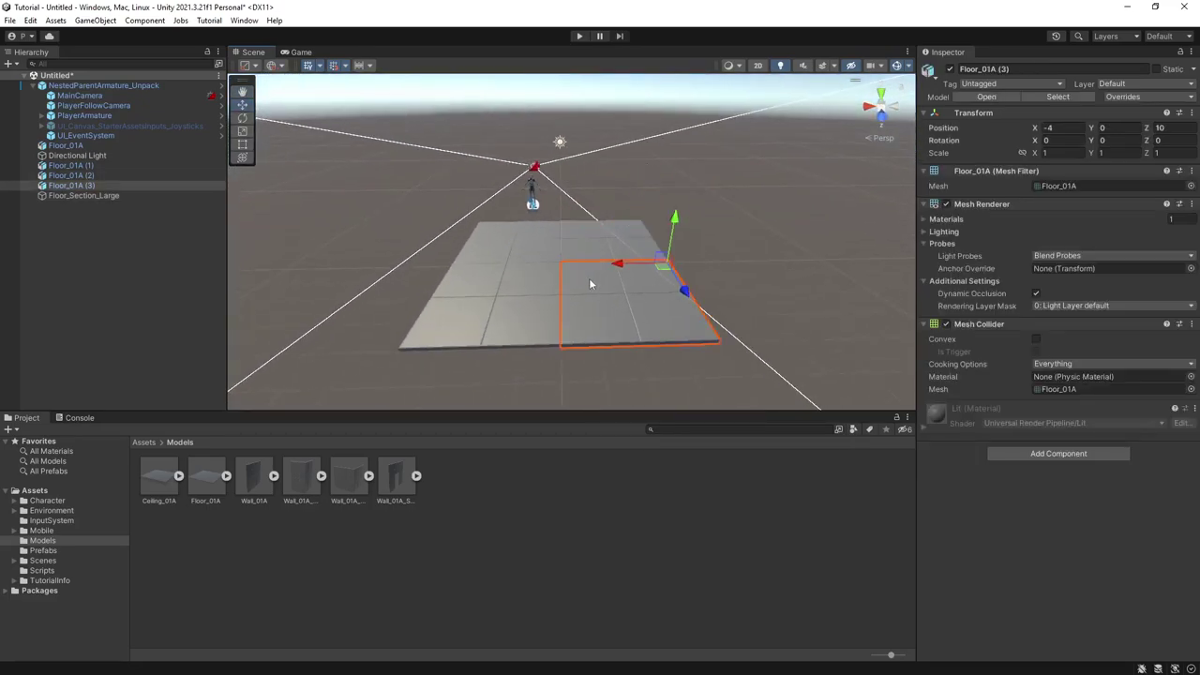
{"action": "left_click", "coordinate": [525, 304]}
{"action": "left_click", "coordinate": [521, 250]}
{"action": "left_click", "coordinate": [599, 236]}
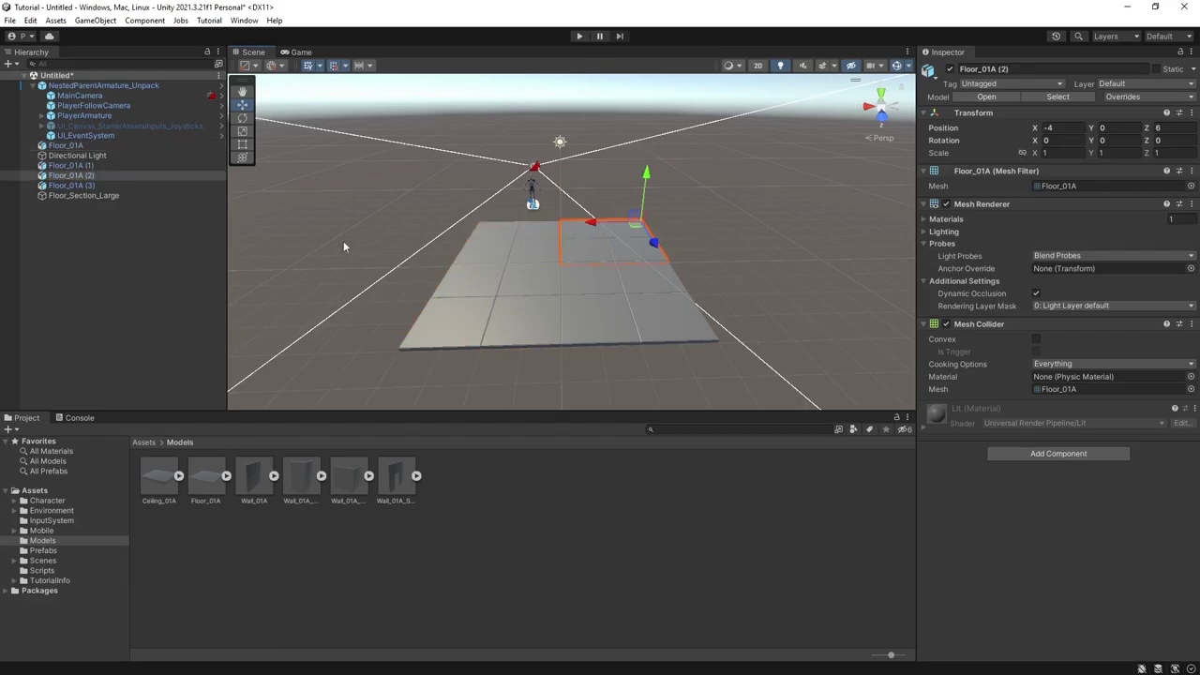
{"action": "left_click", "coordinate": [101, 197]}
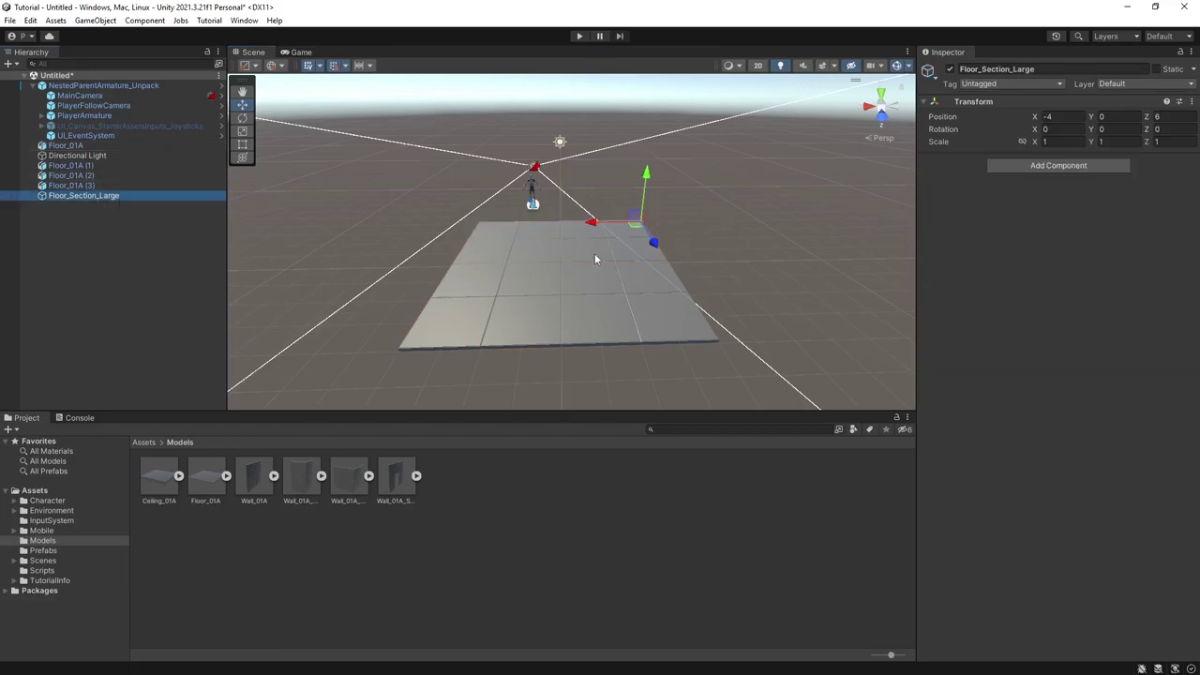
{"action": "left_click", "coordinate": [65, 186]}
{"action": "left_click", "coordinate": [77, 167], "text": "shift"}
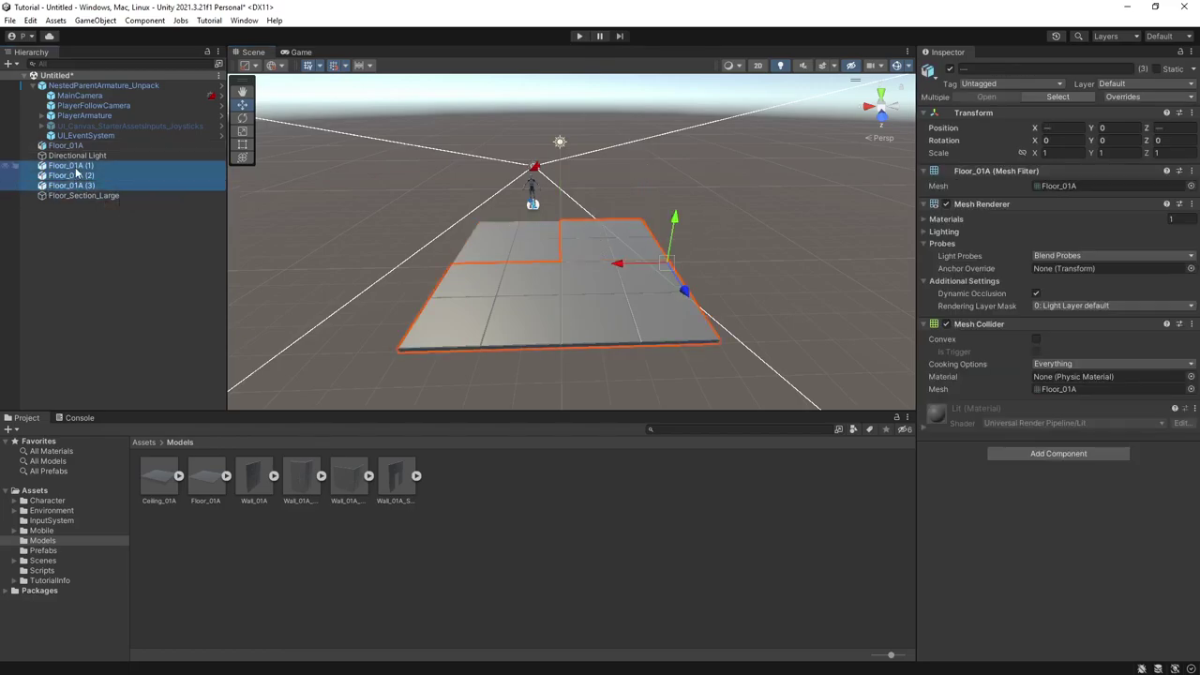
{"action": "left_click", "coordinate": [510, 239], "text": "shift"}
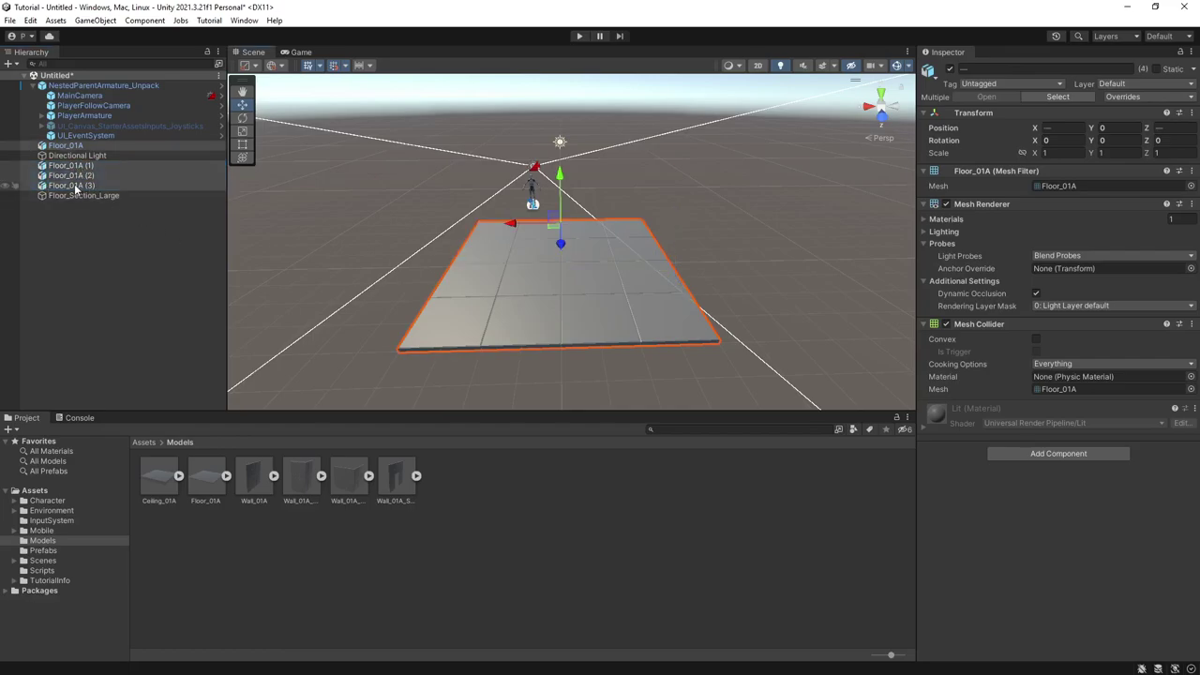
{"action": "left_click_drag", "start_coordinate": [75, 187], "coordinate": [72, 194]}
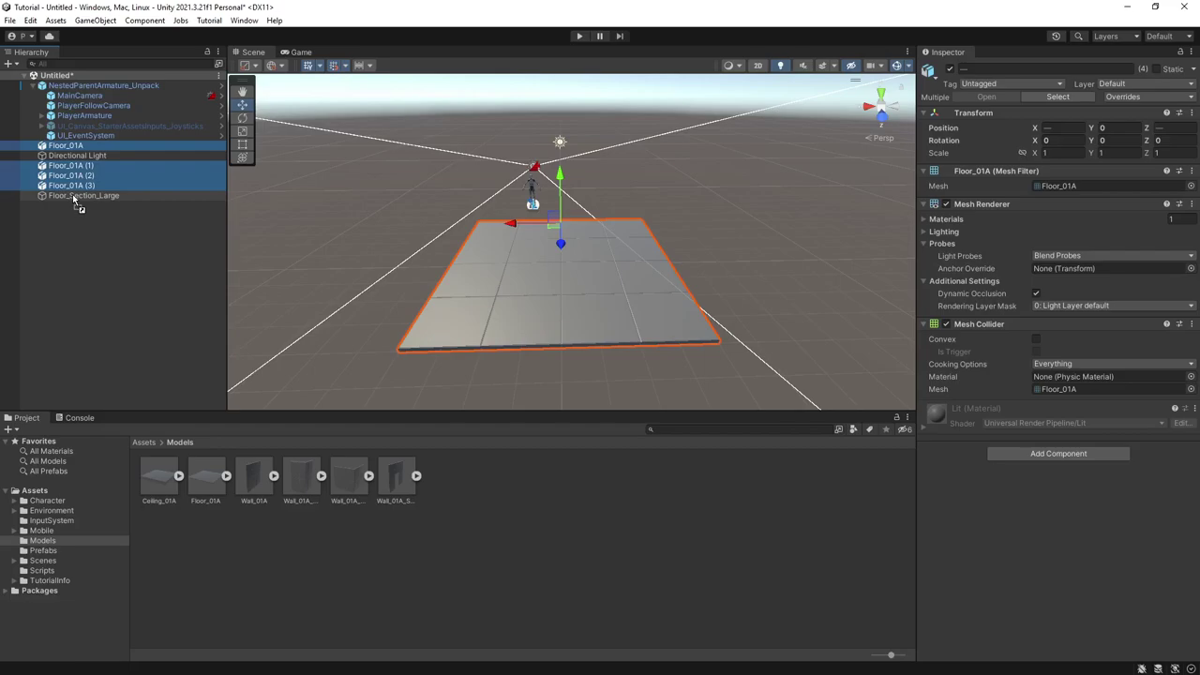
{"action": "left_click_drag", "start_coordinate": [72, 194], "coordinate": [72, 194]}
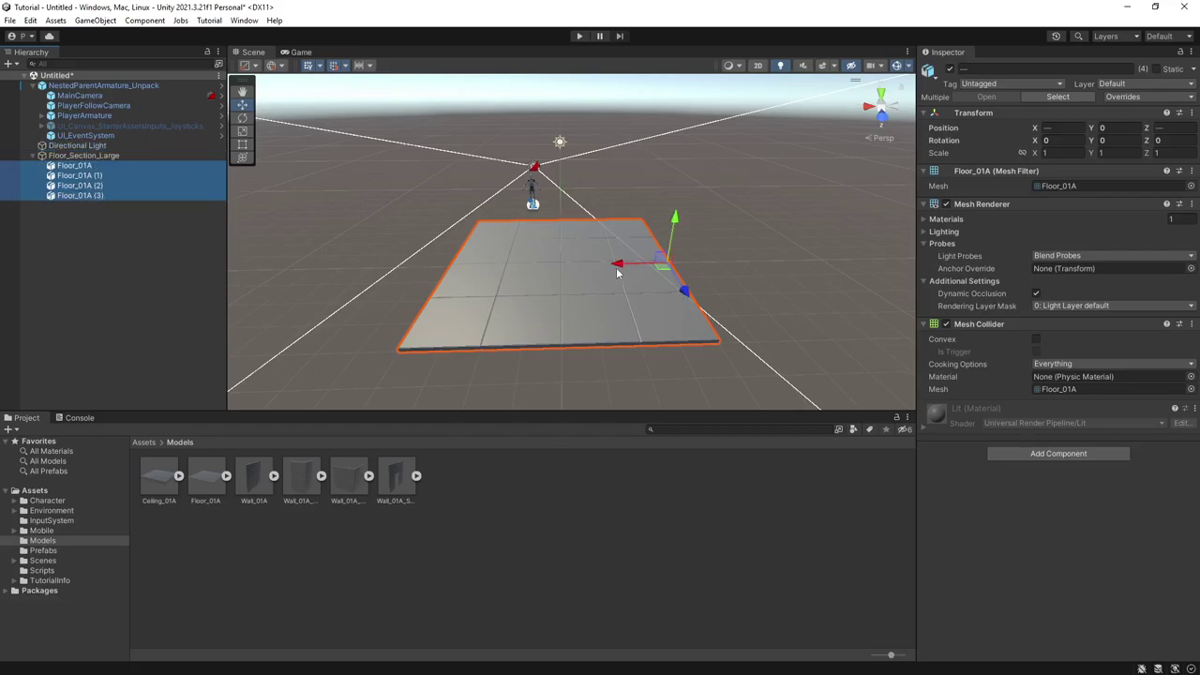
Step: Check the parent's pivot and each child tile of Floor_Section_Large, leaving its hierarchy collapsed
{"action": "left_click", "coordinate": [106, 157]}
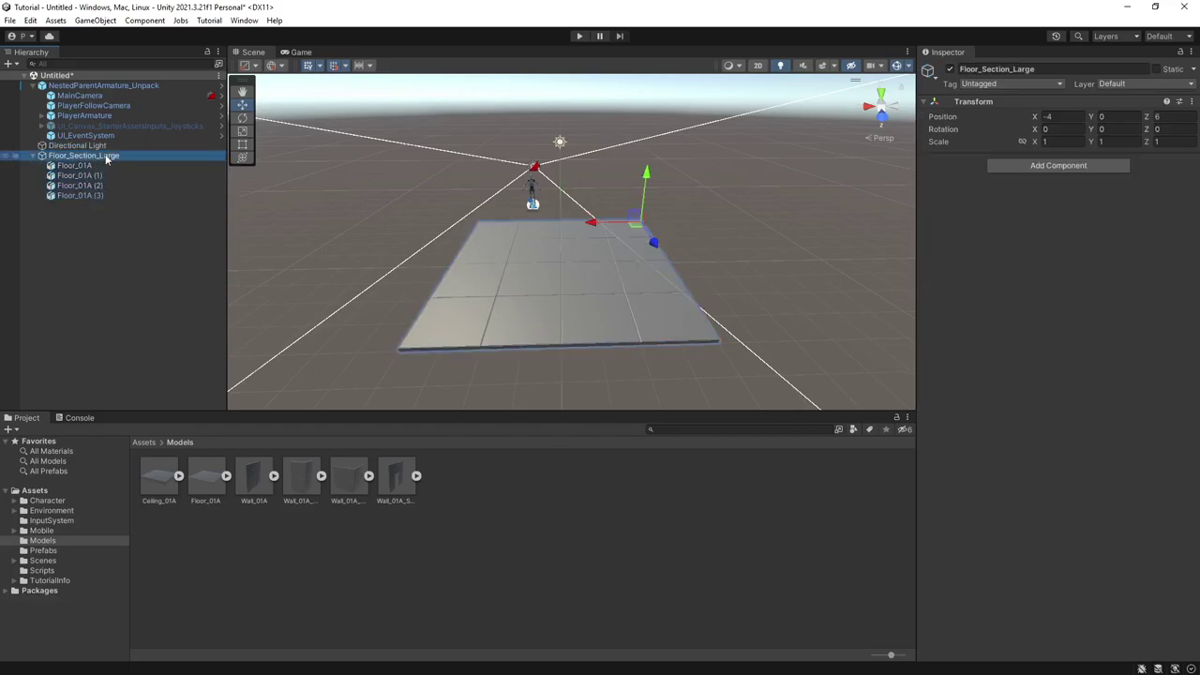
{"action": "left_click", "coordinate": [86, 165]}
{"action": "left_click", "coordinate": [90, 175]}
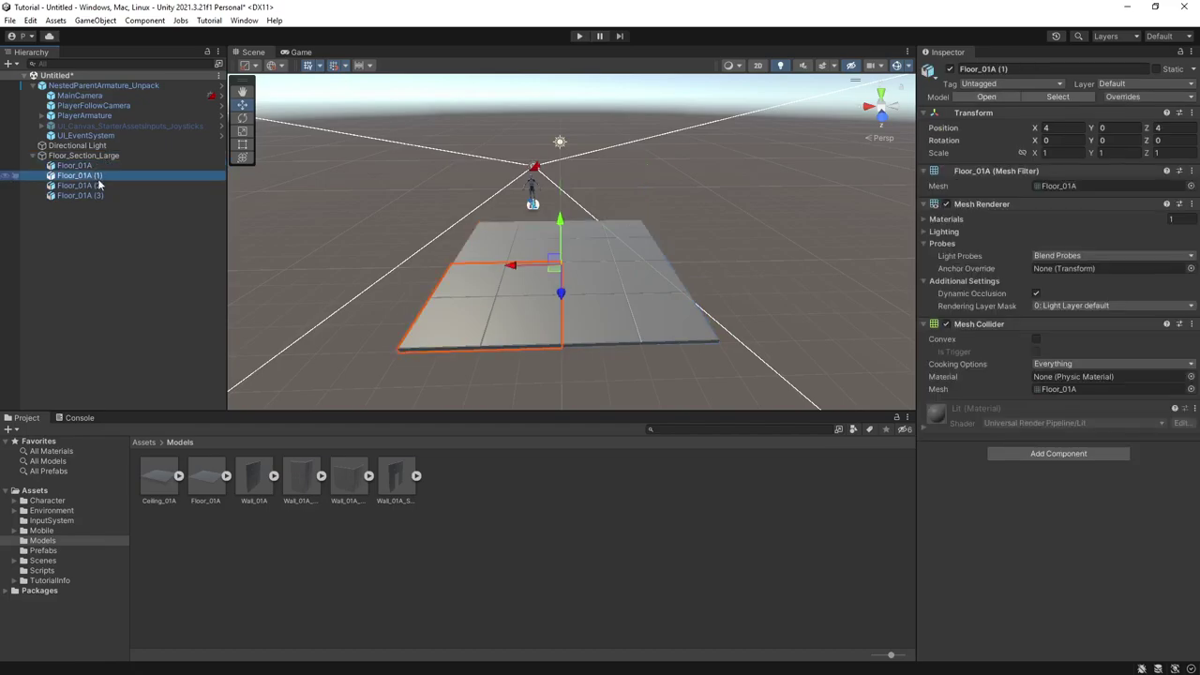
{"action": "left_click", "coordinate": [94, 185]}
{"action": "left_click", "coordinate": [99, 197]}
{"action": "left_click", "coordinate": [84, 156]}
{"action": "left_click", "coordinate": [33, 155]}
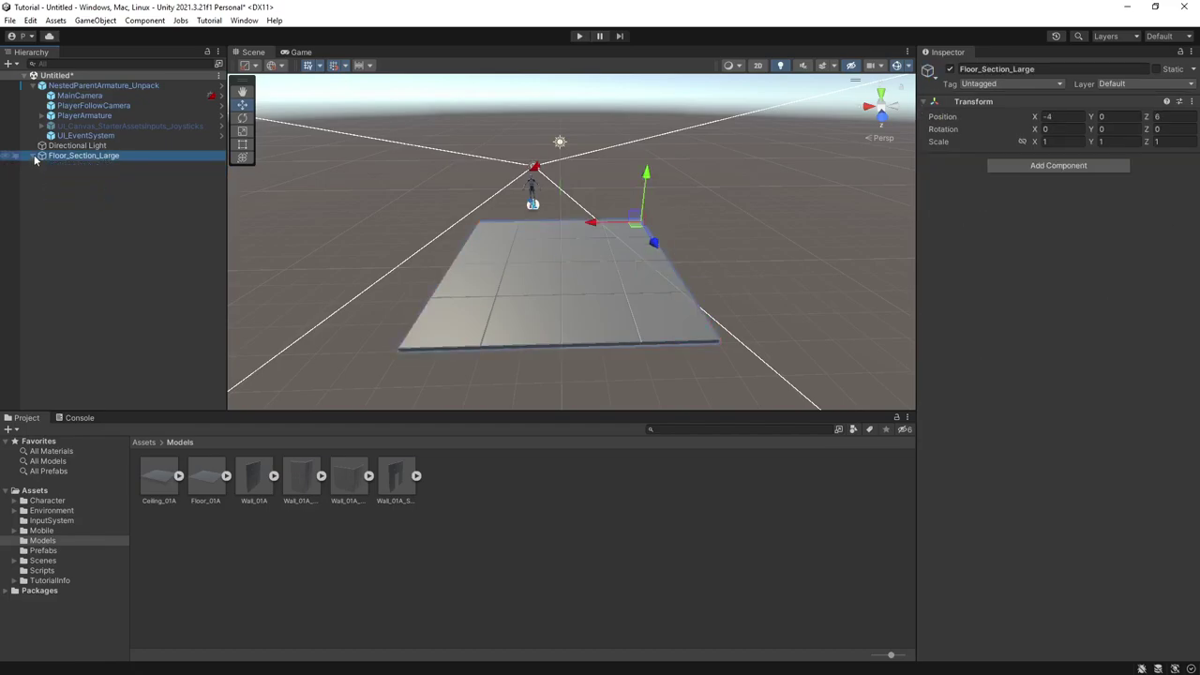
Step: Create a prefab from Floor_Section_Large in the project's Prefabs folder
{"action": "left_click", "coordinate": [47, 550]}
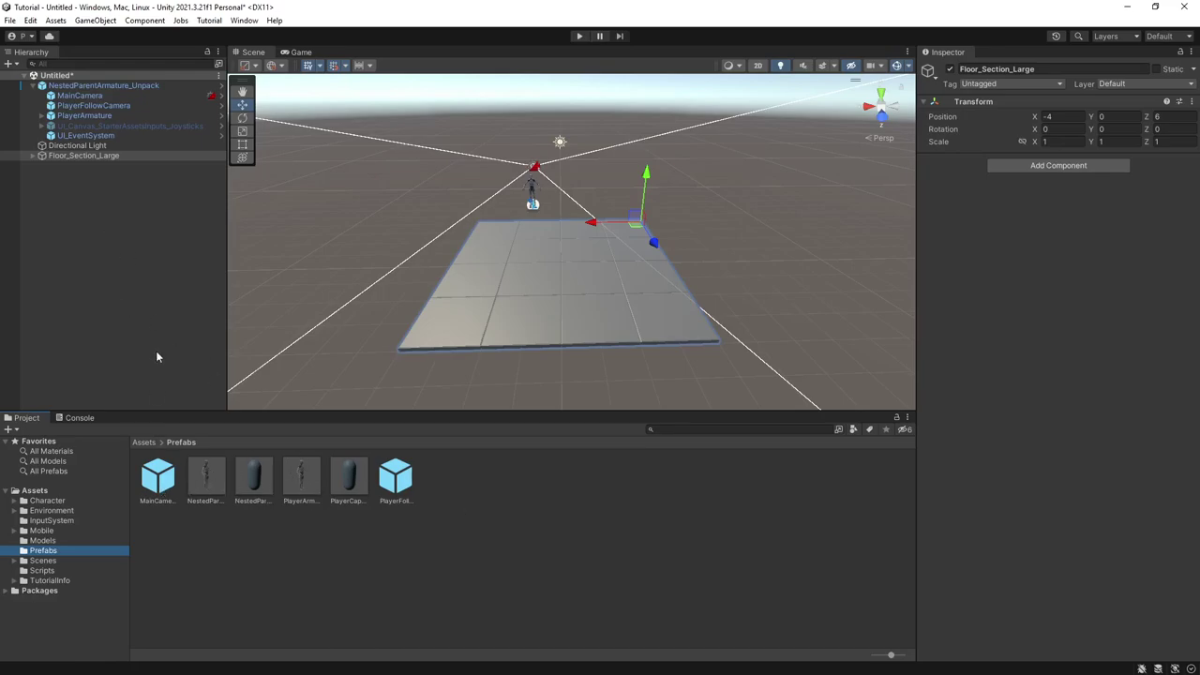
{"action": "left_click", "coordinate": [419, 364]}
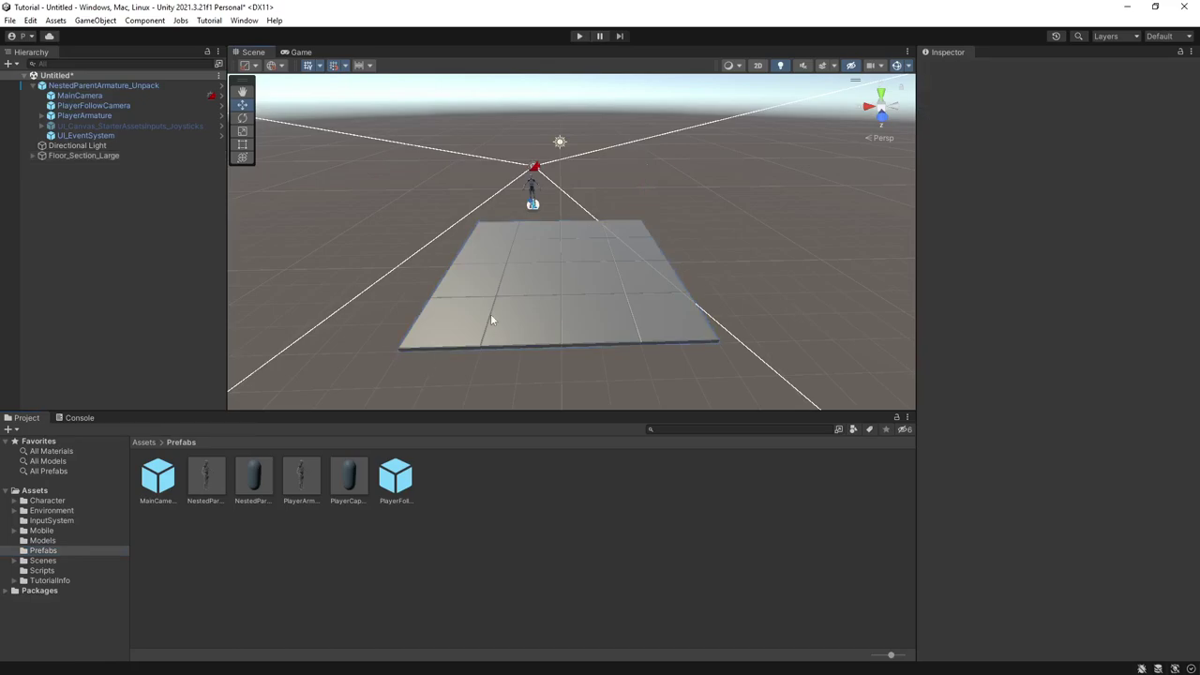
{"action": "left_click", "coordinate": [490, 313]}
{"action": "left_click", "coordinate": [583, 249]}
{"action": "left_click", "coordinate": [75, 157]}
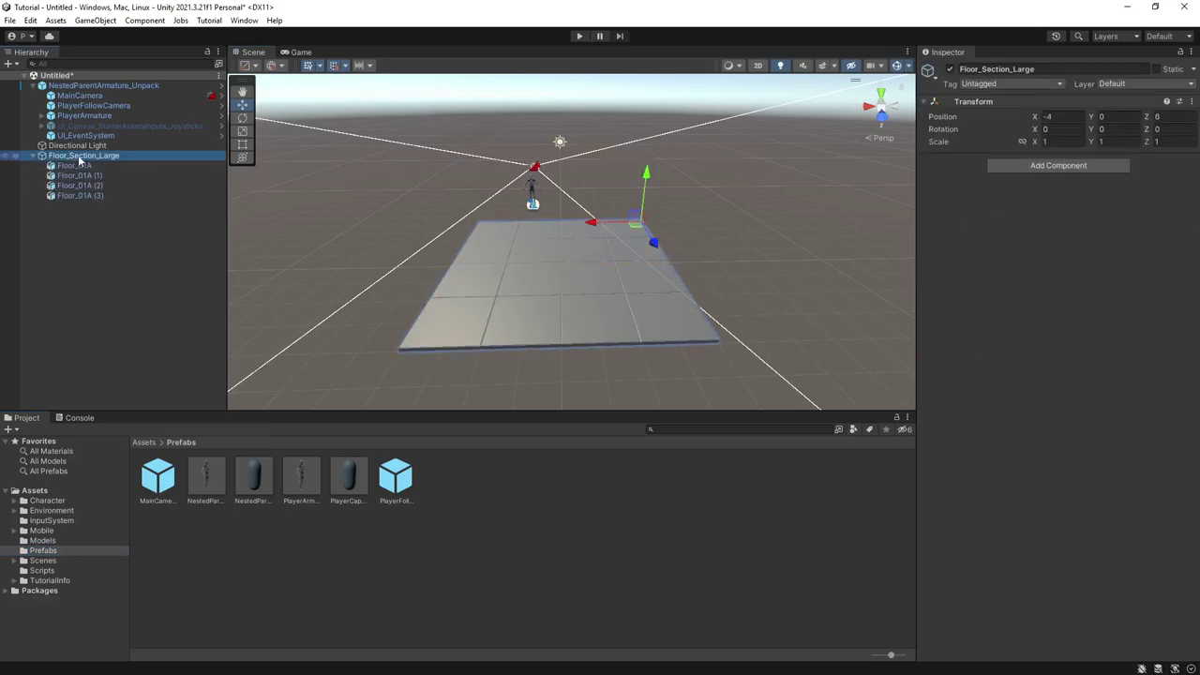
{"action": "left_click_drag", "start_coordinate": [80, 162], "coordinate": [562, 523]}
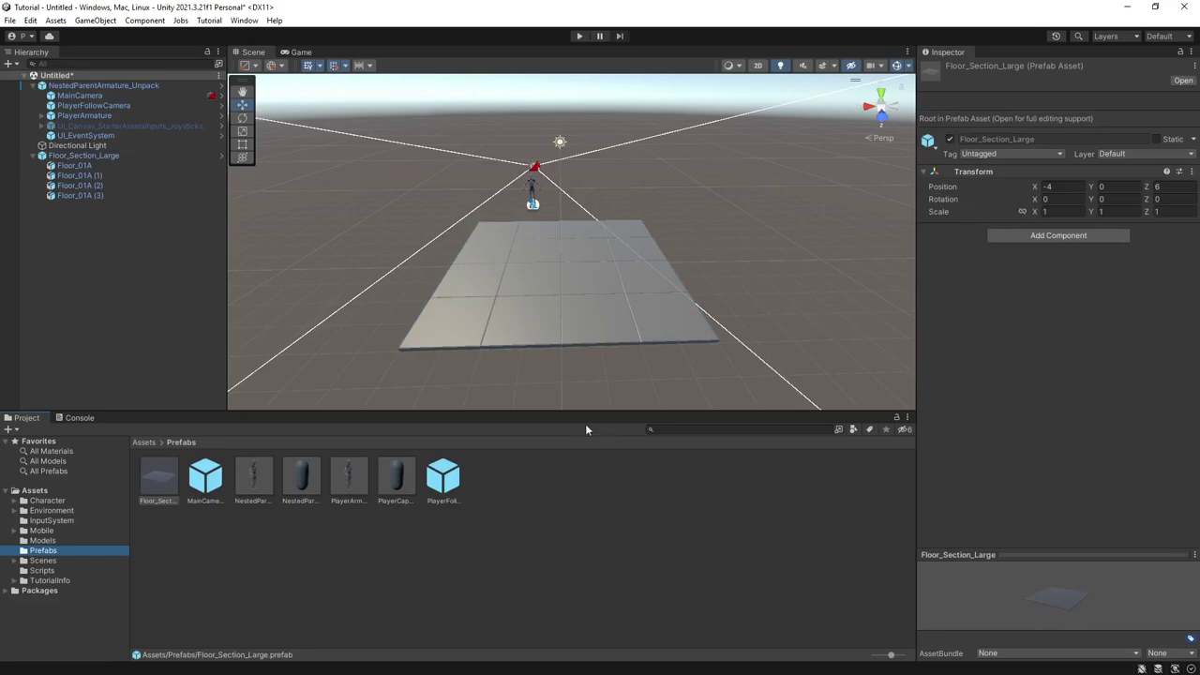
Step: Select the Floor_Section_Large prefab instance and its individual tiles in the scene to check how they are grouped
{"action": "left_click", "coordinate": [562, 319]}
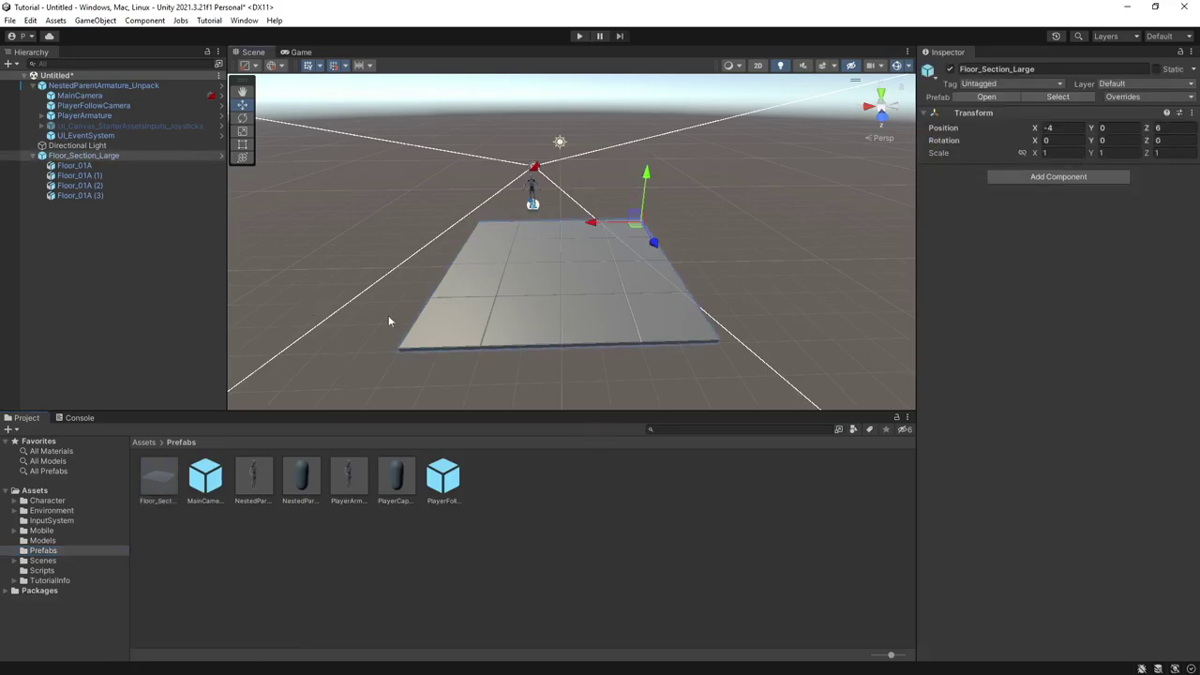
{"action": "left_click", "coordinate": [452, 317]}
{"action": "left_click", "coordinate": [477, 241]}
{"action": "left_click", "coordinate": [477, 241]}
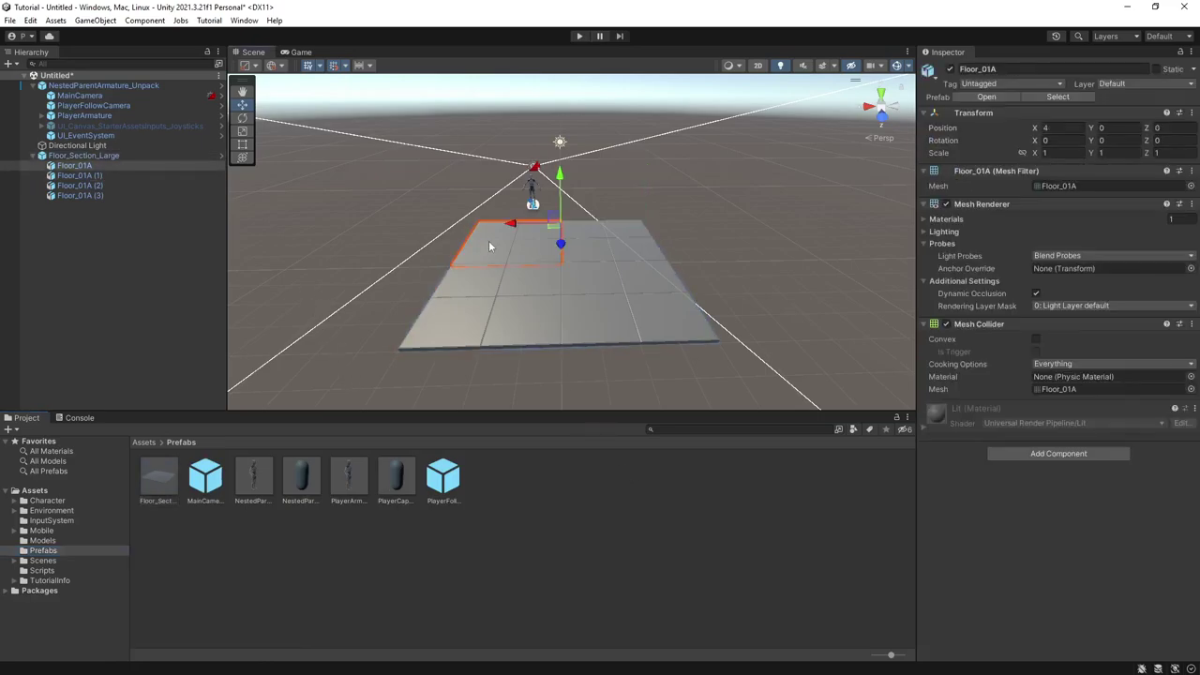
{"action": "left_click", "coordinate": [542, 310]}
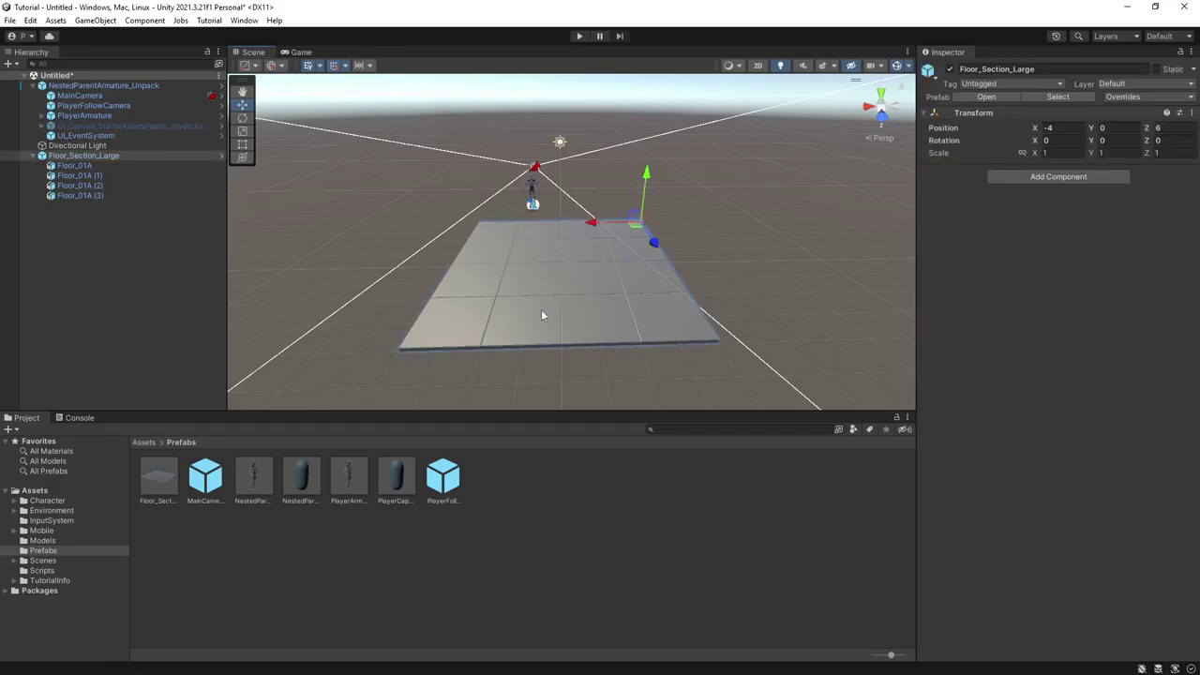
Step: Place a second instance of the Floor_Section_Large prefab in the scene as a trial and delete it
{"action": "left_click", "coordinate": [165, 483]}
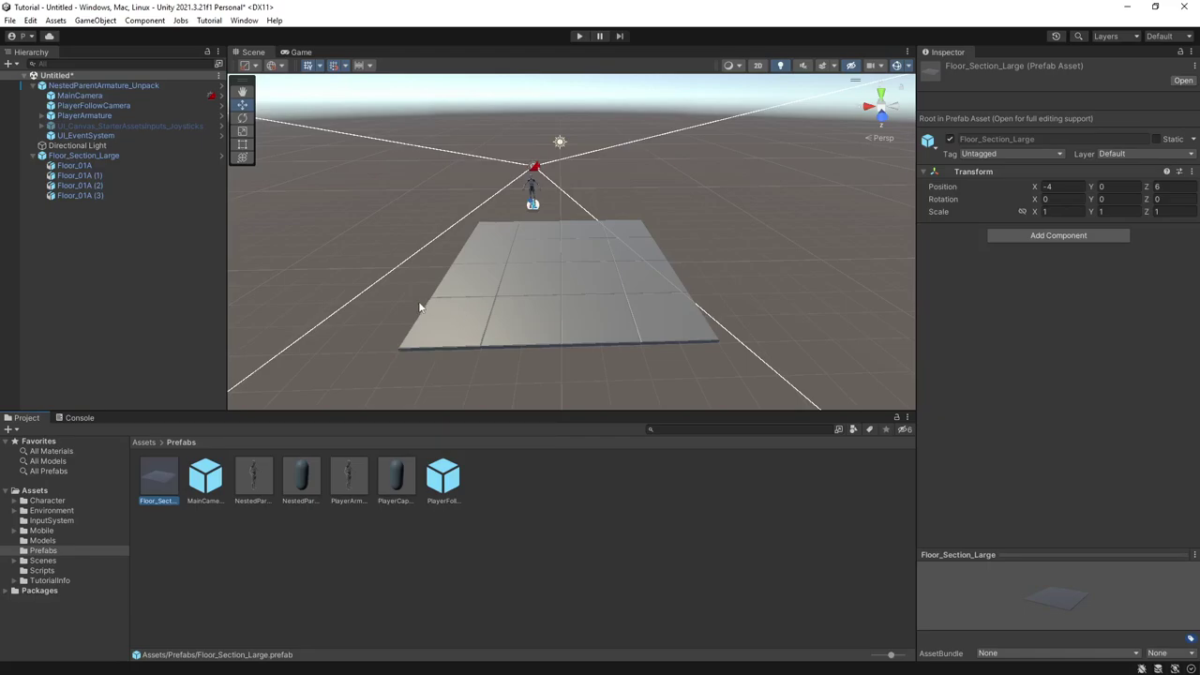
{"action": "left_click_drag", "start_coordinate": [177, 484], "coordinate": [478, 229]}
{"action": "mouse_move", "coordinate": [568, 300]}
{"action": "left_mouse_down", "text": "alt"}
{"action": "mouse_move", "coordinate": [565, 311]}
{"action": "mouse_move", "coordinate": [567, 290]}
{"action": "left_mouse_up", "text": "alt"}
{"action": "key", "text": "Delete"}
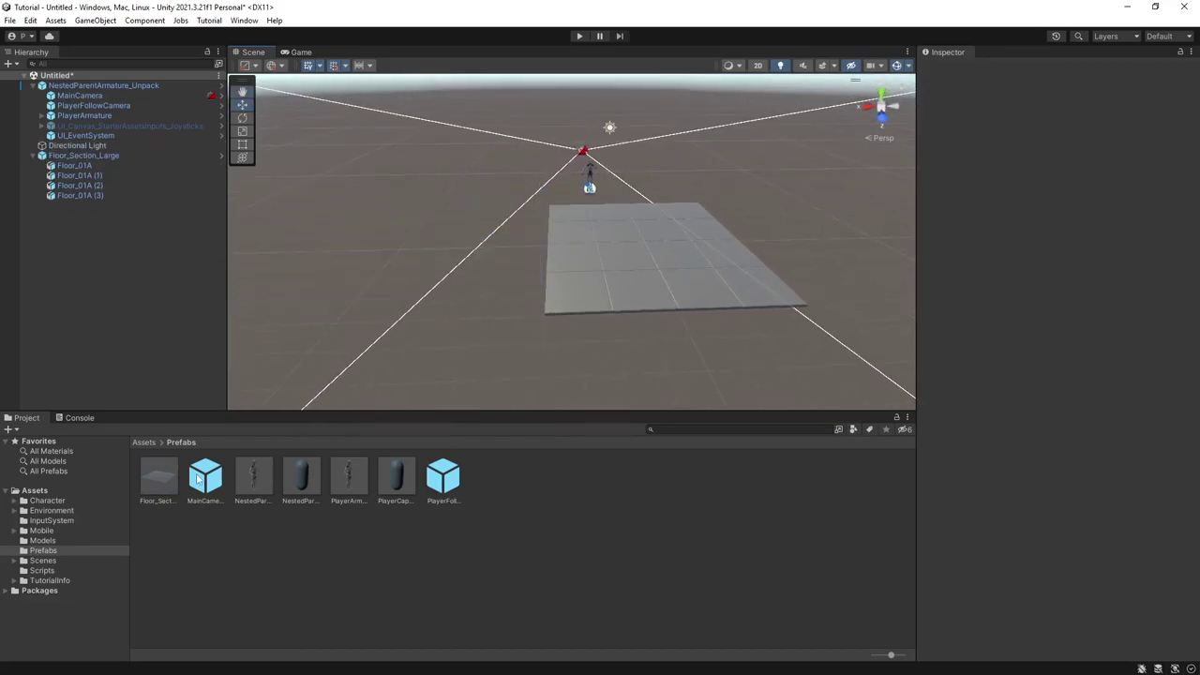
Step: Open the Floor_Section_Large prefab for editing and select its root object
{"action": "left_click", "coordinate": [164, 485]}
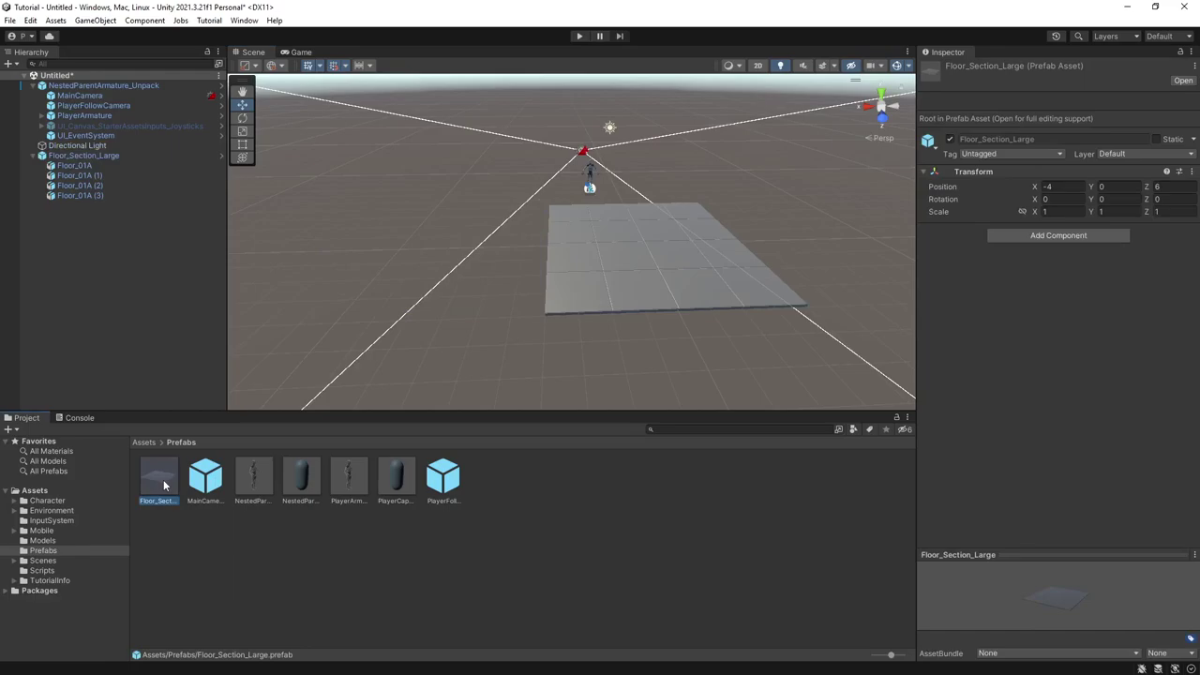
{"action": "double_click", "coordinate": [164, 485]}
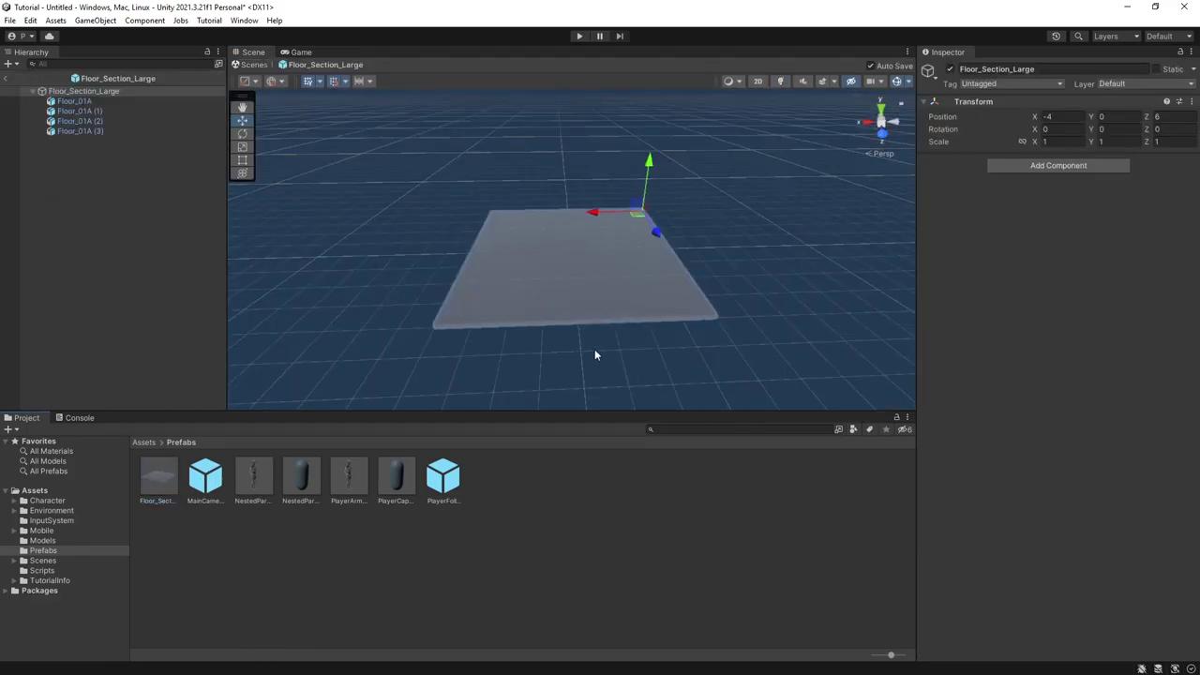
{"action": "left_click", "coordinate": [107, 95]}
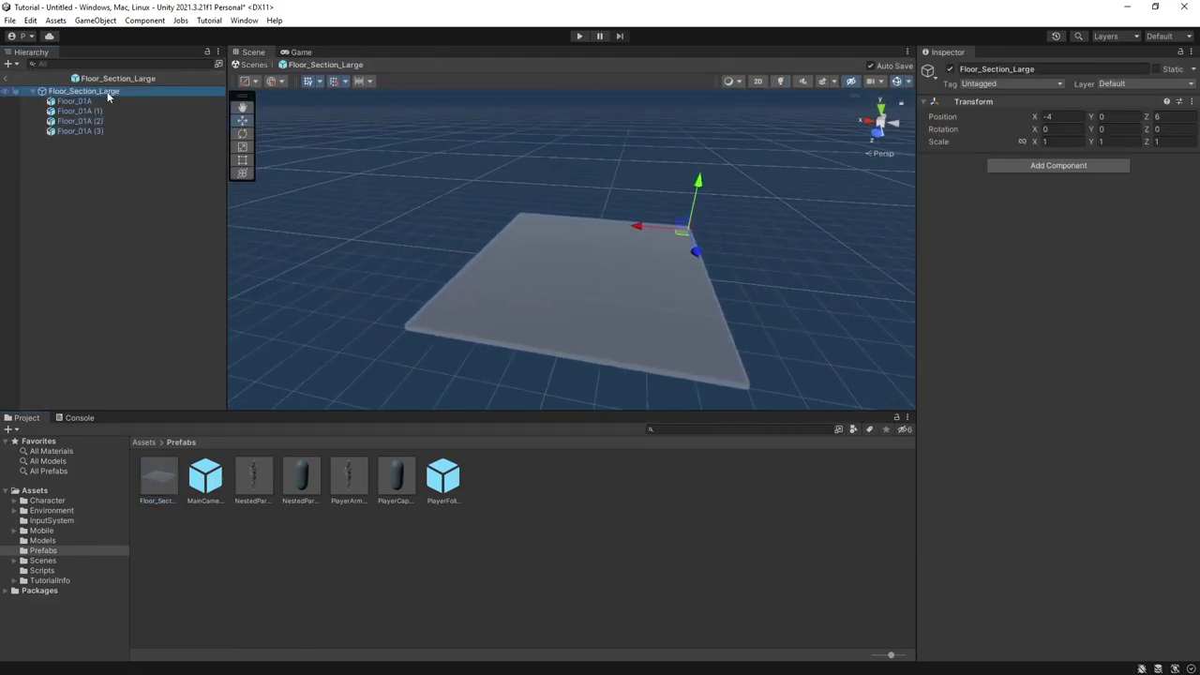
Step: Set the Floor_Section_Large prefab root's position to X 0 and Z 0 and check where its origin sits
{"action": "left_click", "coordinate": [1065, 116]}
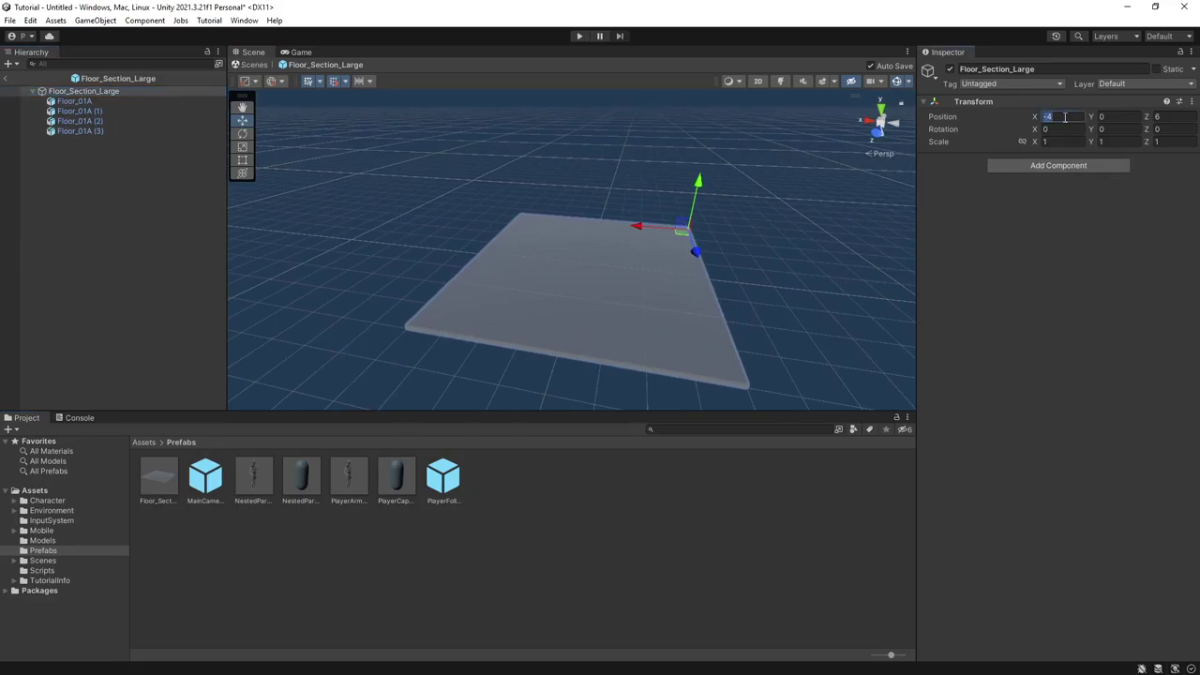
{"action": "type", "text": "0"}
{"action": "key", "text": "Tab"}
{"action": "key", "text": "Tab"}
{"action": "type", "text": "0"}
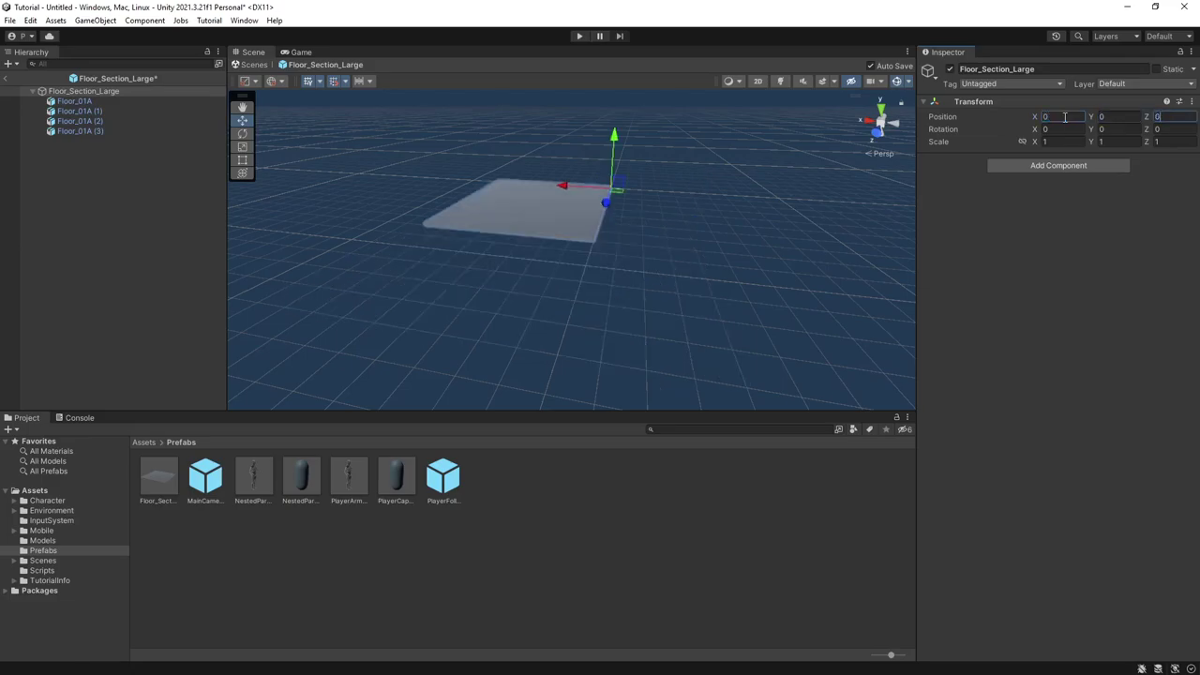
{"action": "key", "text": "Return"}
{"action": "right_click_drag", "start_coordinate": [738, 265], "coordinate": [530, 210]}
{"action": "key", "text": "w"}
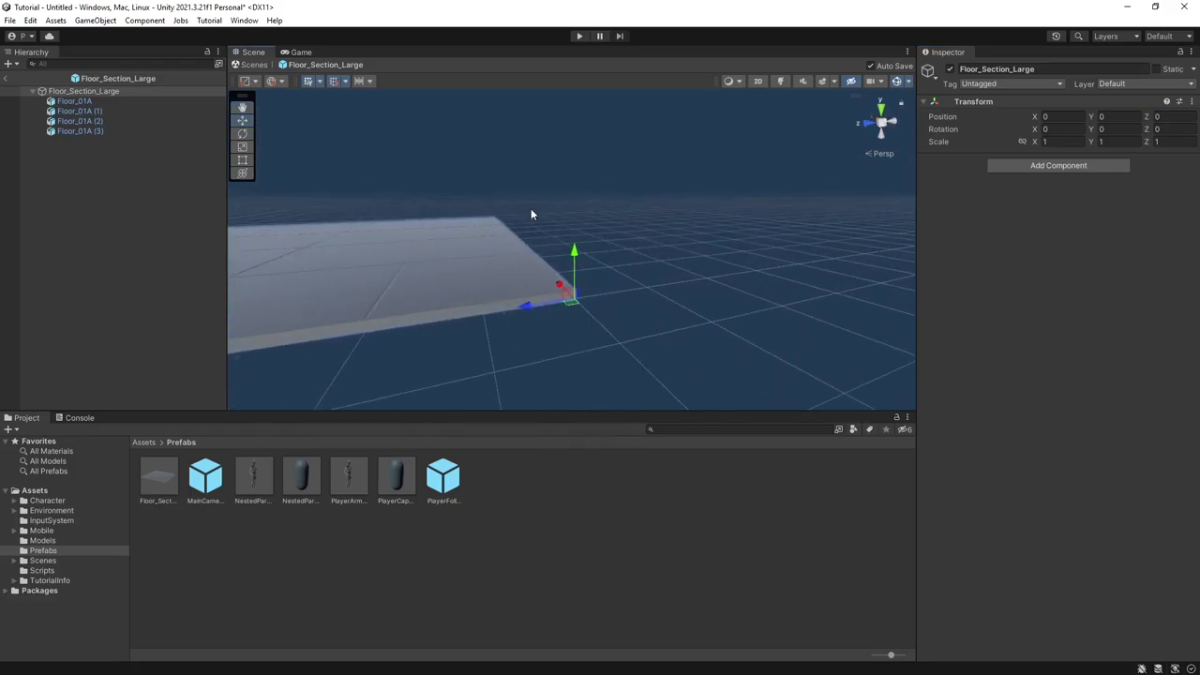
Step: Leave prefab editing and select the Floor_Section_Large instance in the scene to inspect its placement
{"action": "left_click", "coordinate": [8, 79]}
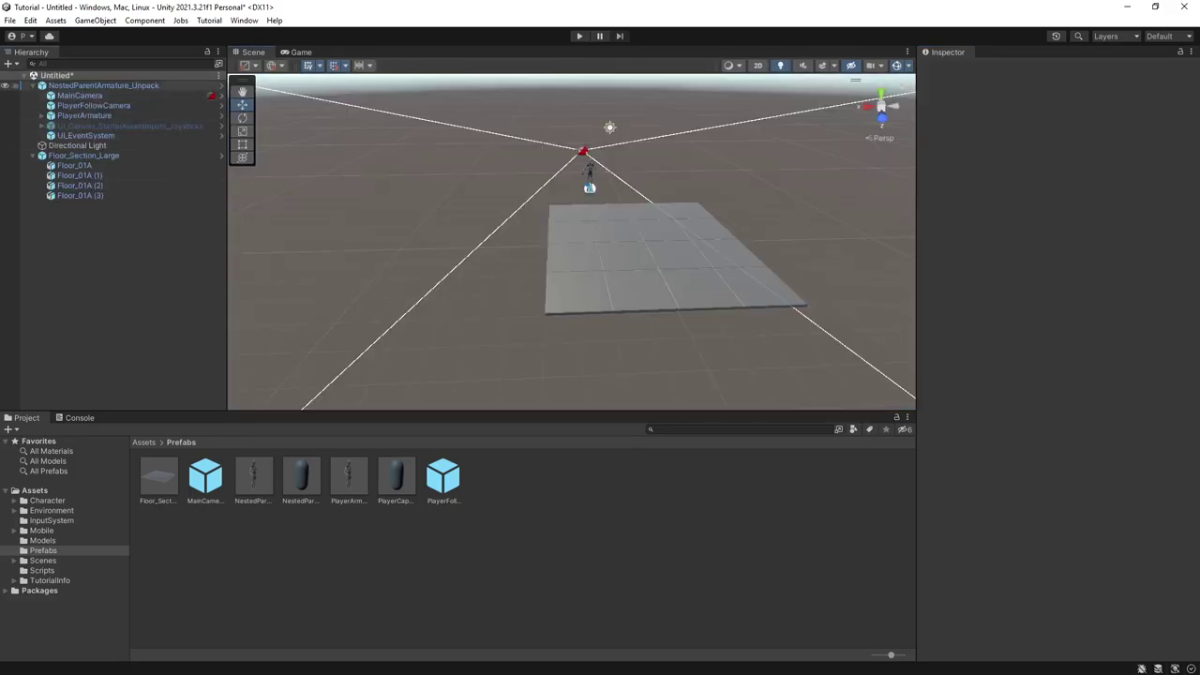
{"action": "left_click", "coordinate": [666, 273]}
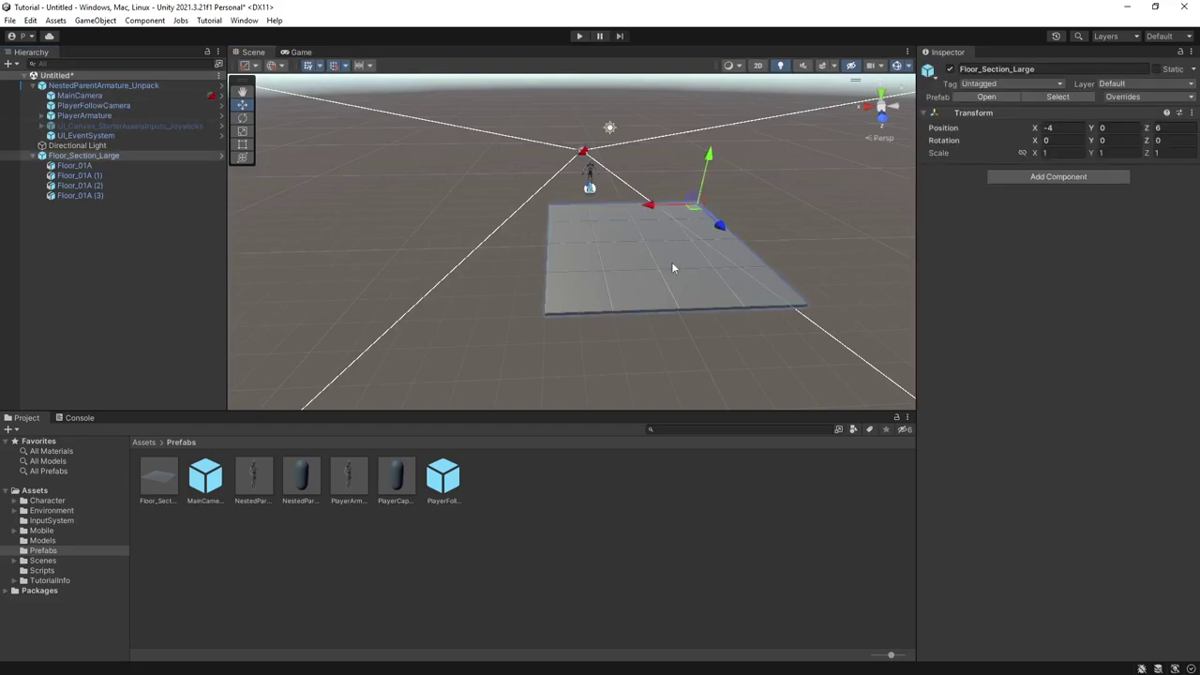
{"action": "right_click_drag", "start_coordinate": [603, 187], "coordinate": [525, 208]}
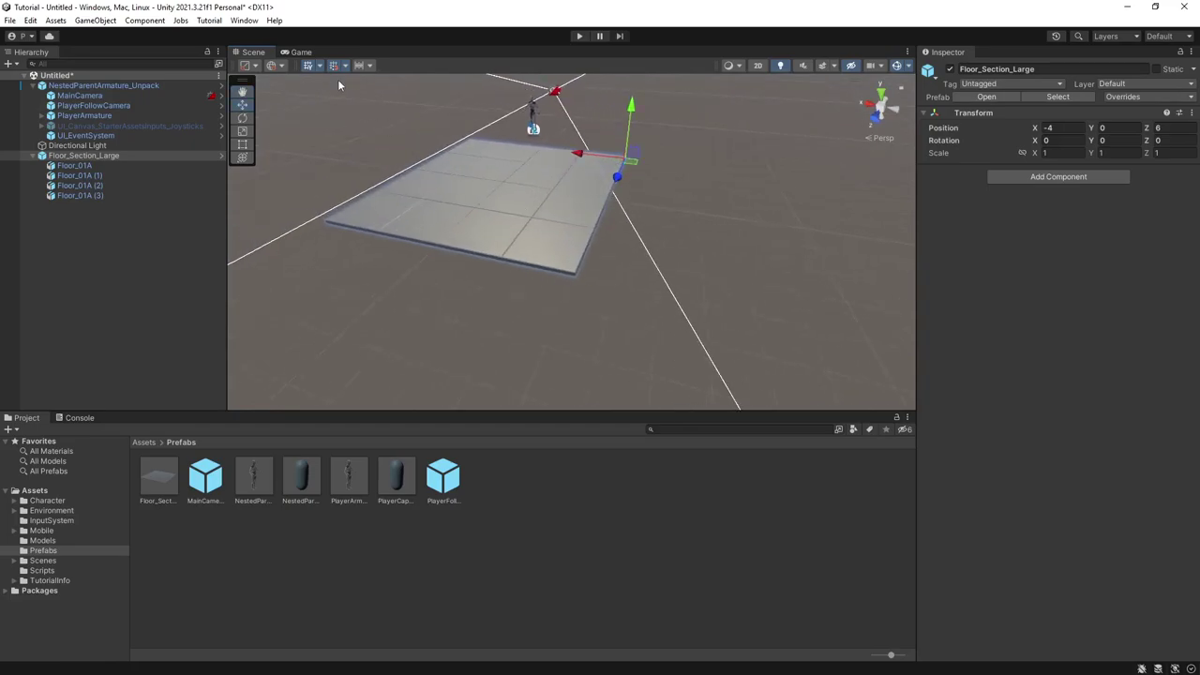
Step: Create an empty prefab with the default name in the Prefabs folder and open it for editing
{"action": "left_click", "coordinate": [530, 487]}
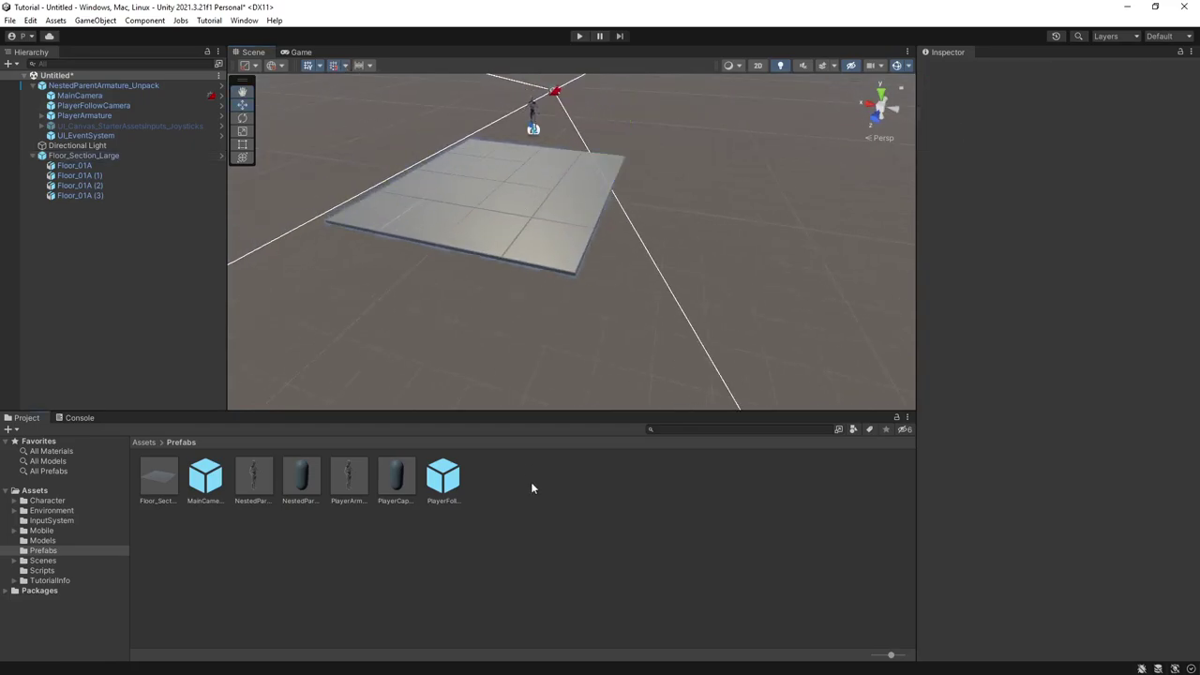
{"action": "right_click", "coordinate": [534, 485]}
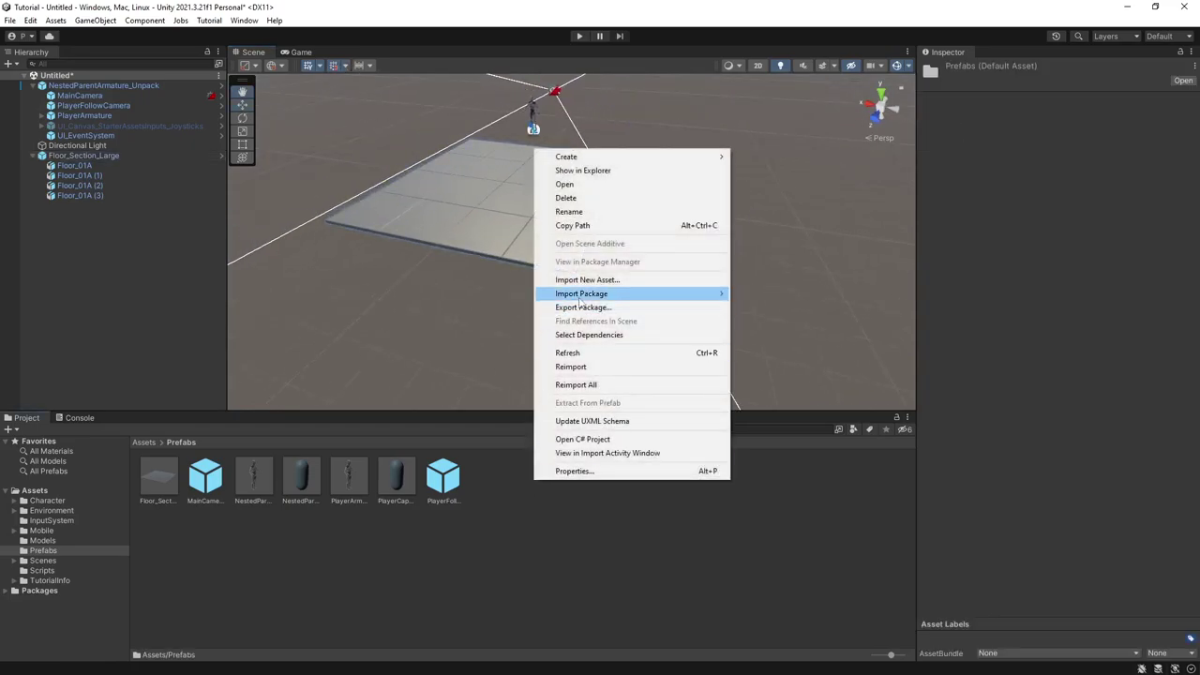
{"action": "mouse_move", "coordinate": [580, 300]}
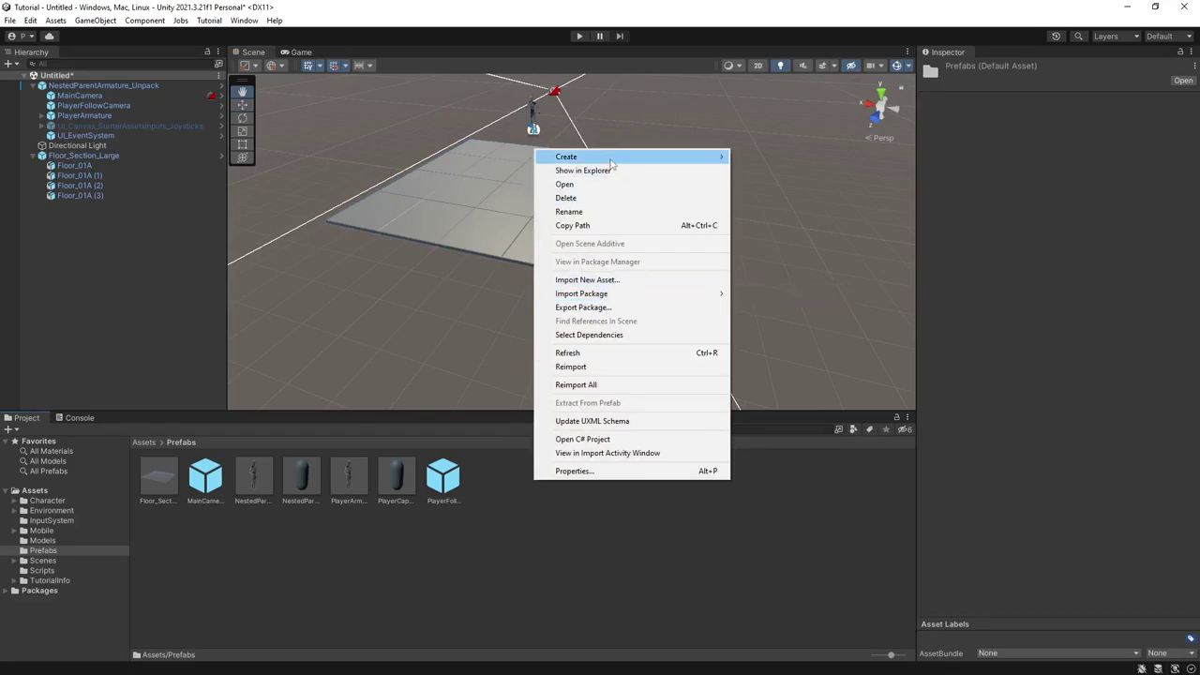
{"action": "mouse_move", "coordinate": [614, 159]}
{"action": "left_click", "coordinate": [803, 272]}
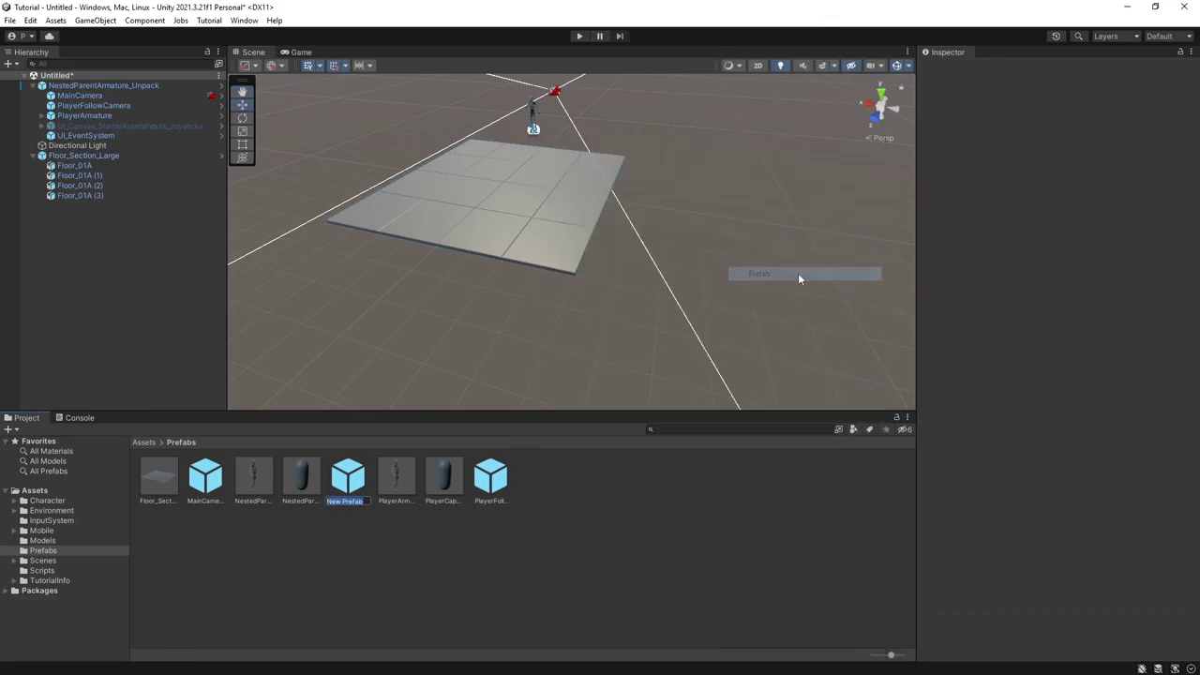
{"action": "left_click", "coordinate": [359, 484]}
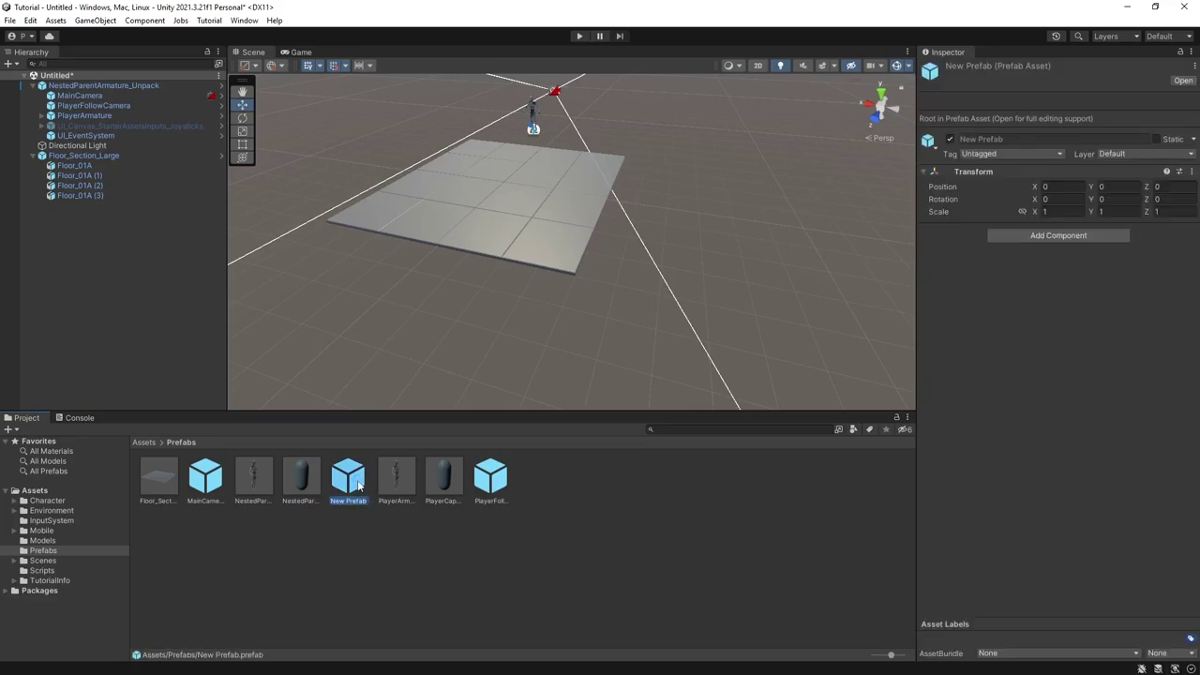
{"action": "right_click", "coordinate": [359, 485]}
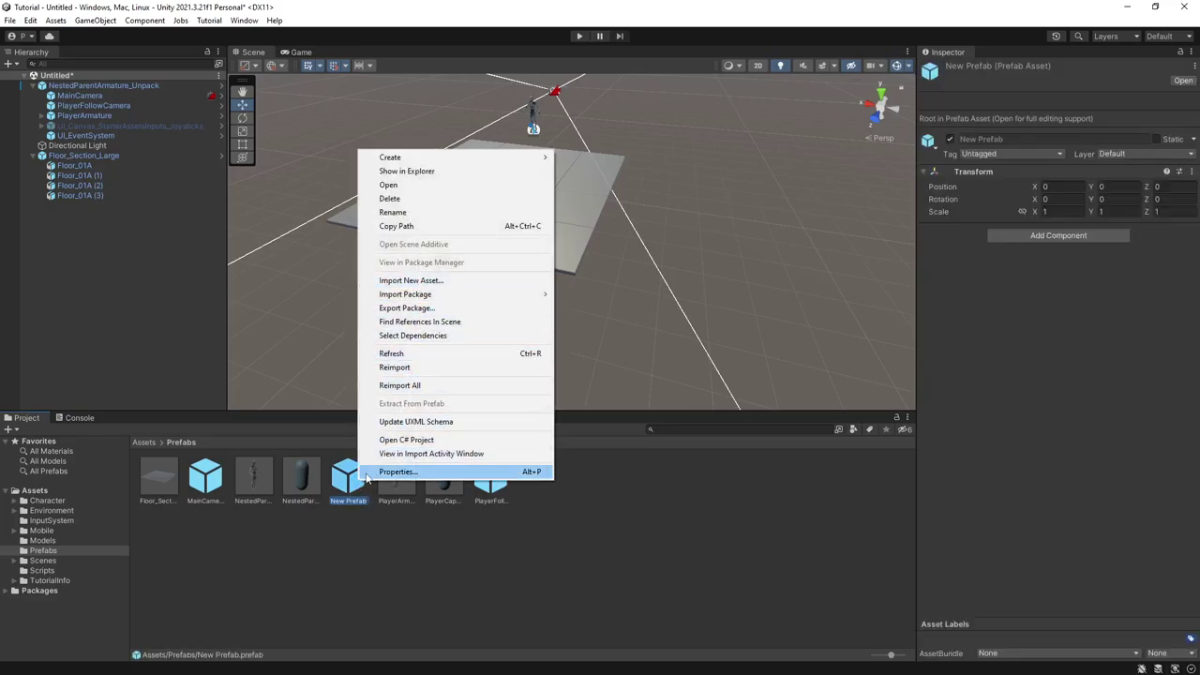
{"action": "double_click", "coordinate": [363, 476]}
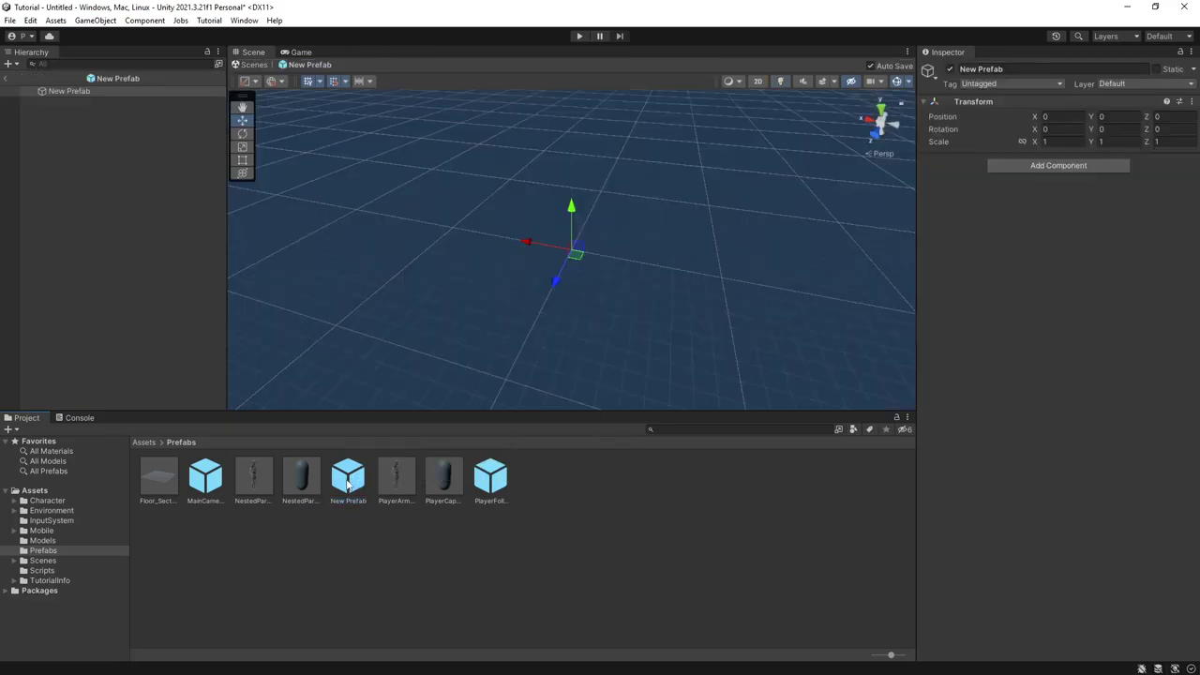
Step: Add Wall_01A, another wall variant and the single-door wall from the Models folder to New Prefab
{"action": "left_click", "coordinate": [47, 560]}
{"action": "left_click", "coordinate": [45, 570]}
{"action": "left_click", "coordinate": [46, 551]}
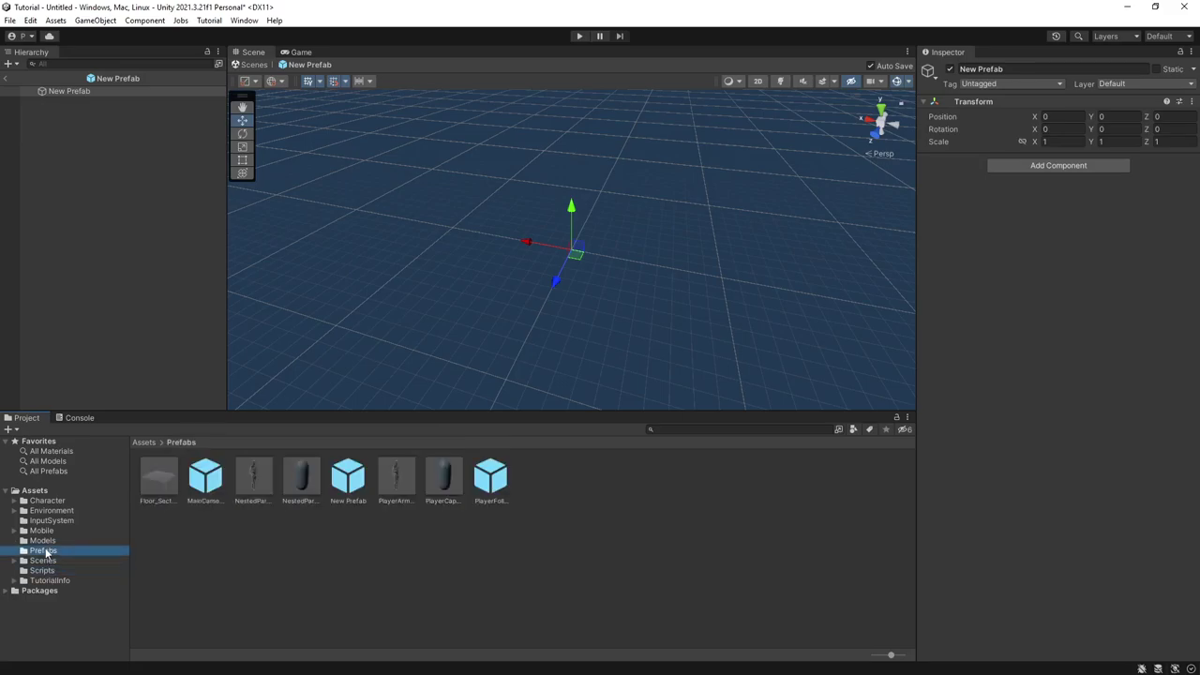
{"action": "left_click", "coordinate": [42, 540]}
{"action": "left_click_drag", "start_coordinate": [251, 479], "coordinate": [460, 327]}
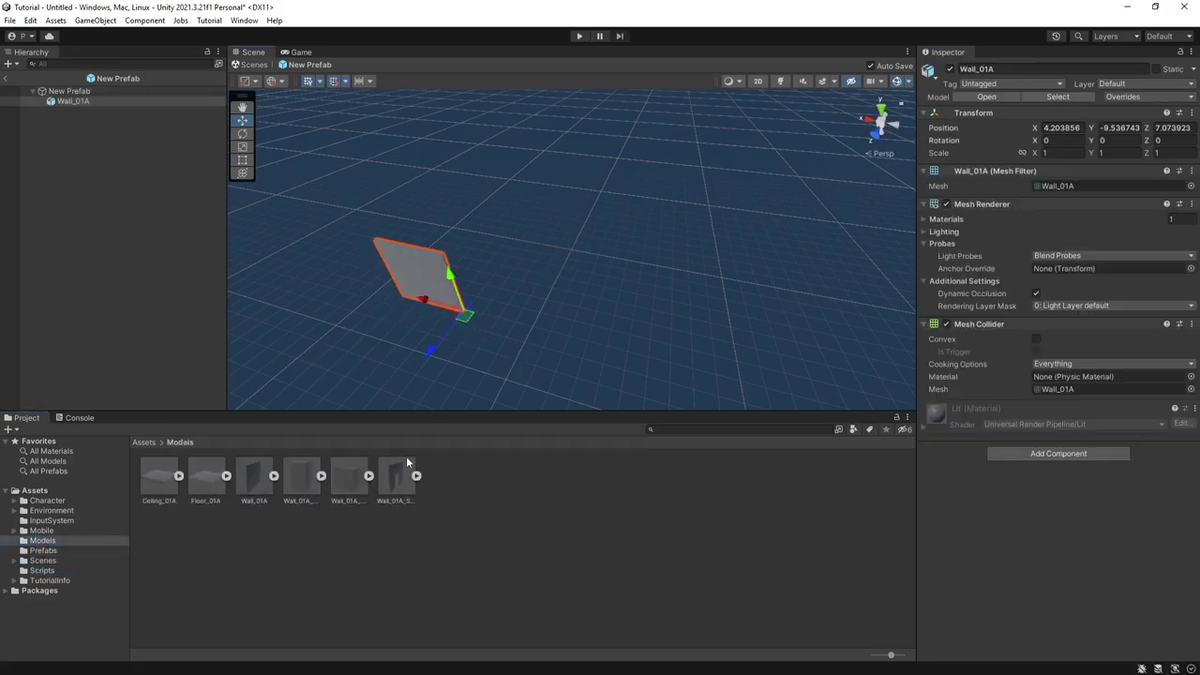
{"action": "left_click_drag", "start_coordinate": [354, 479], "coordinate": [585, 314]}
{"action": "left_click_drag", "start_coordinate": [403, 475], "coordinate": [471, 326]}
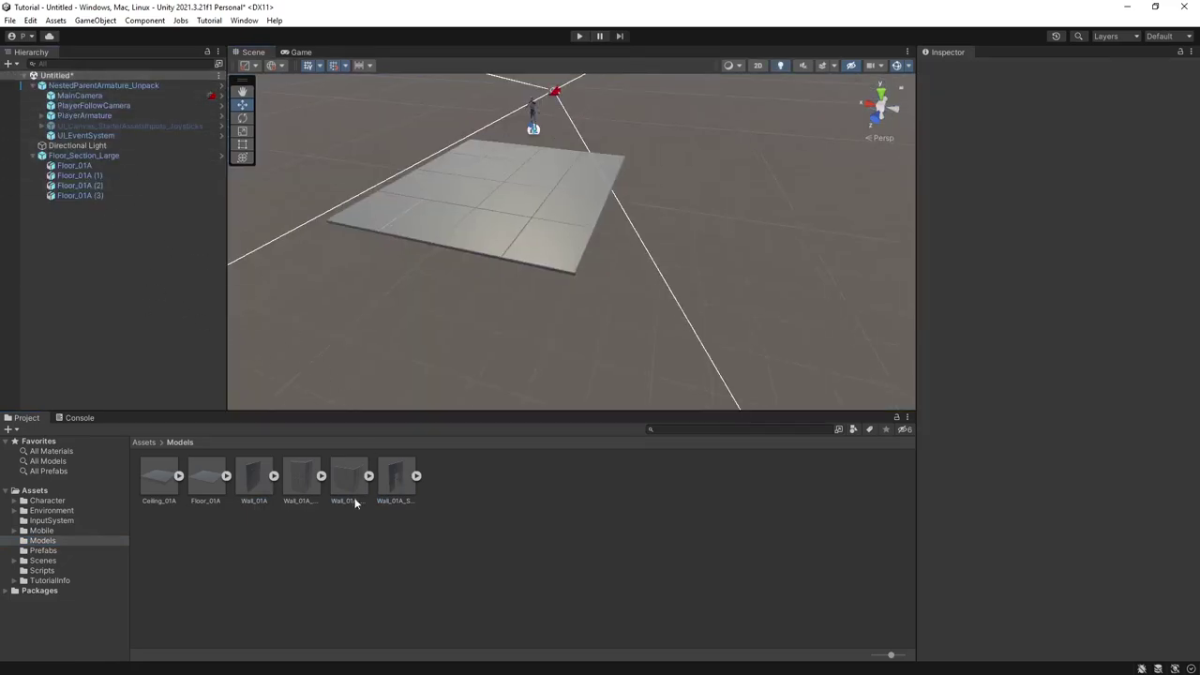
Step: Delete the New Prefab asset from the Prefabs folder
{"action": "left_click", "coordinate": [43, 550]}
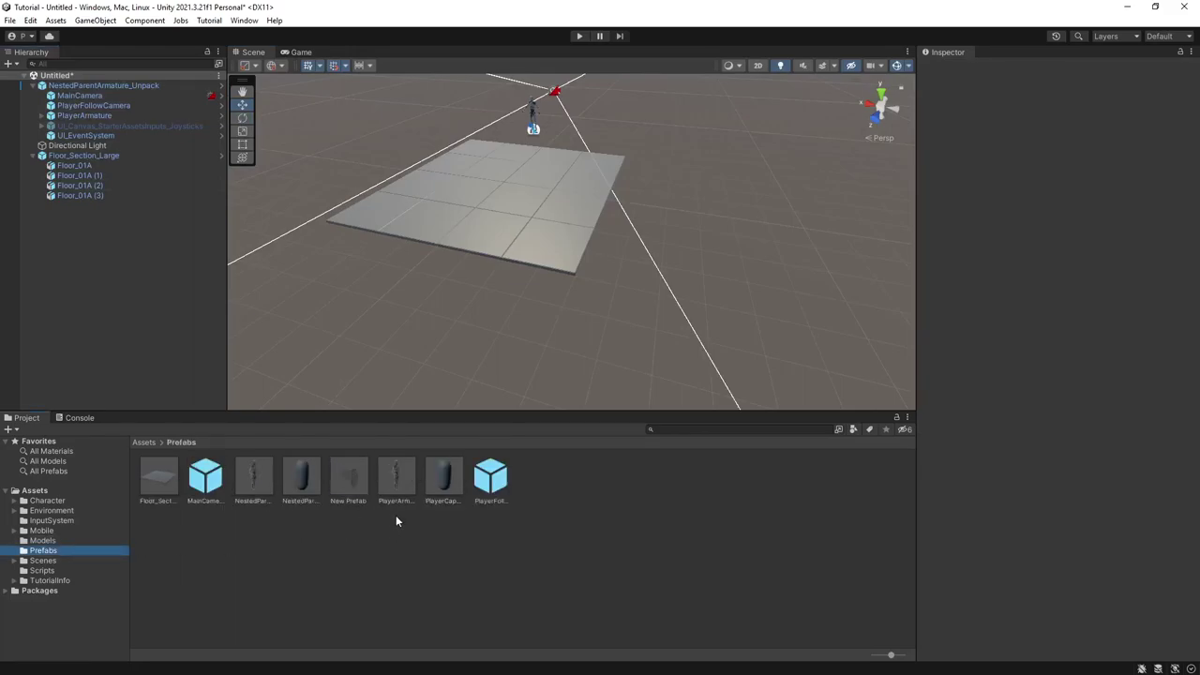
{"action": "left_click", "coordinate": [356, 483]}
{"action": "key", "text": "Delete"}
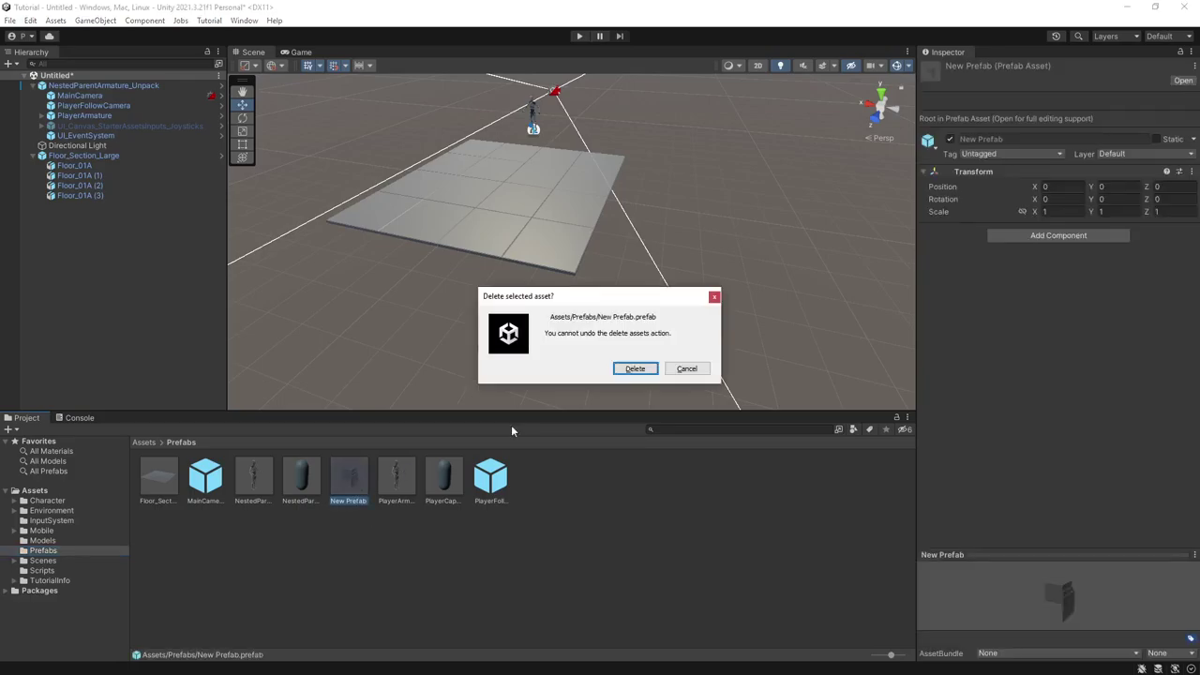
{"action": "left_click", "coordinate": [633, 368]}
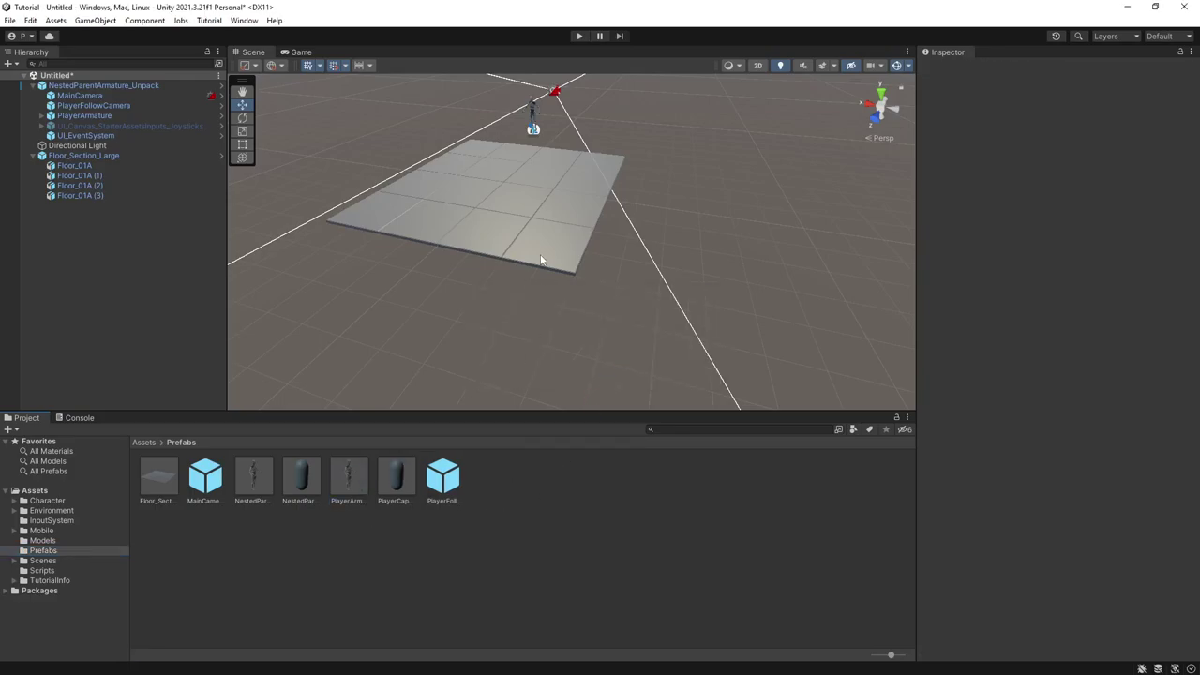
Step: Move the large floor section beneath the player character, snapped to the grid at position X -2, Y 0, Z 0
{"action": "right_click_drag", "start_coordinate": [495, 287], "coordinate": [490, 281]}
{"action": "key", "text": "a"}
{"action": "left_click", "coordinate": [494, 230]}
{"action": "left_click", "coordinate": [478, 282]}
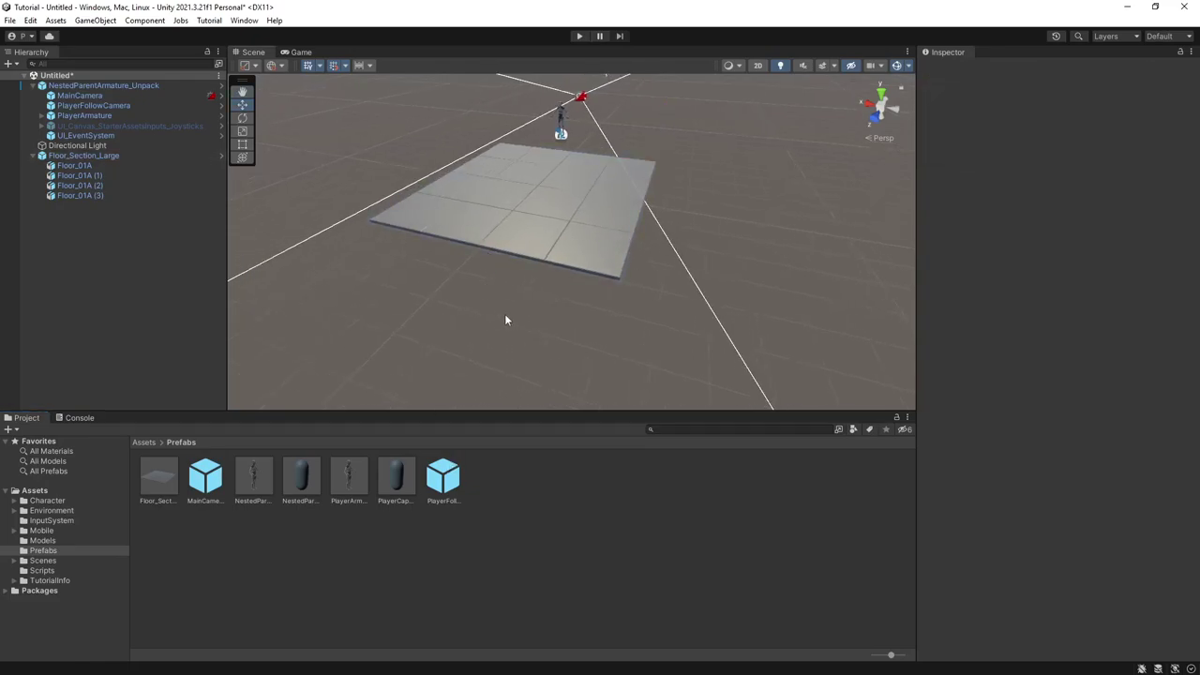
{"action": "left_click", "coordinate": [549, 233]}
{"action": "left_click", "coordinate": [345, 66]}
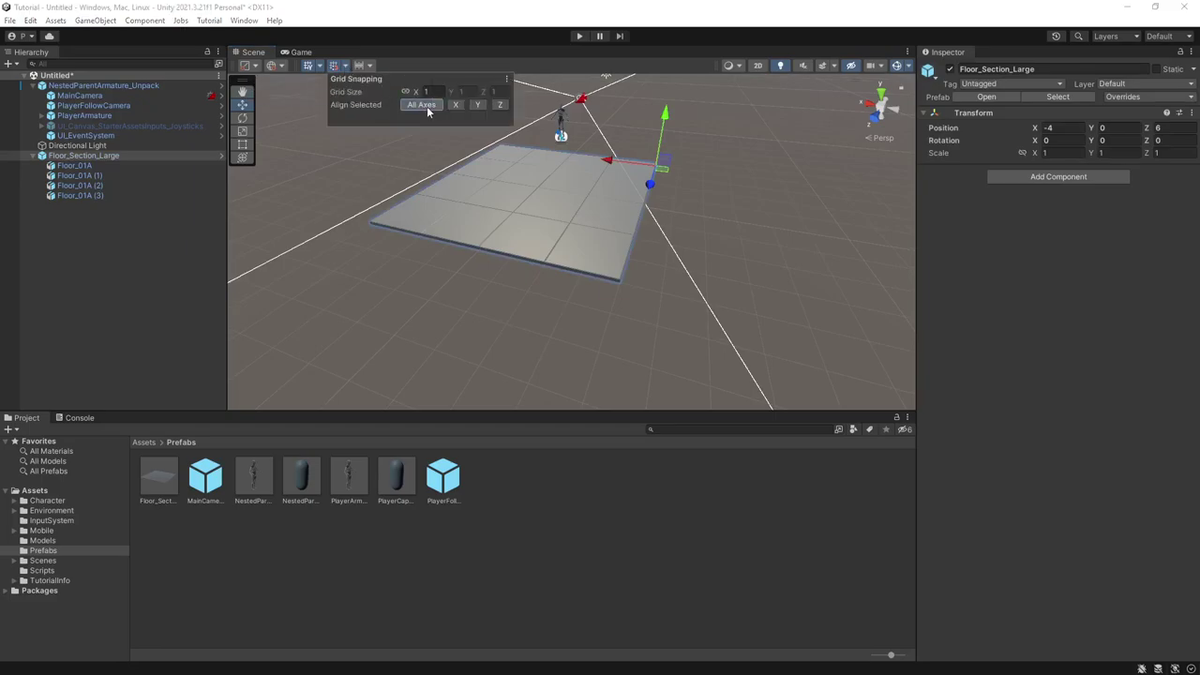
{"action": "right_click_drag", "start_coordinate": [744, 205], "coordinate": [646, 227]}
{"action": "key", "text": "d"}
{"action": "key", "text": "w"}
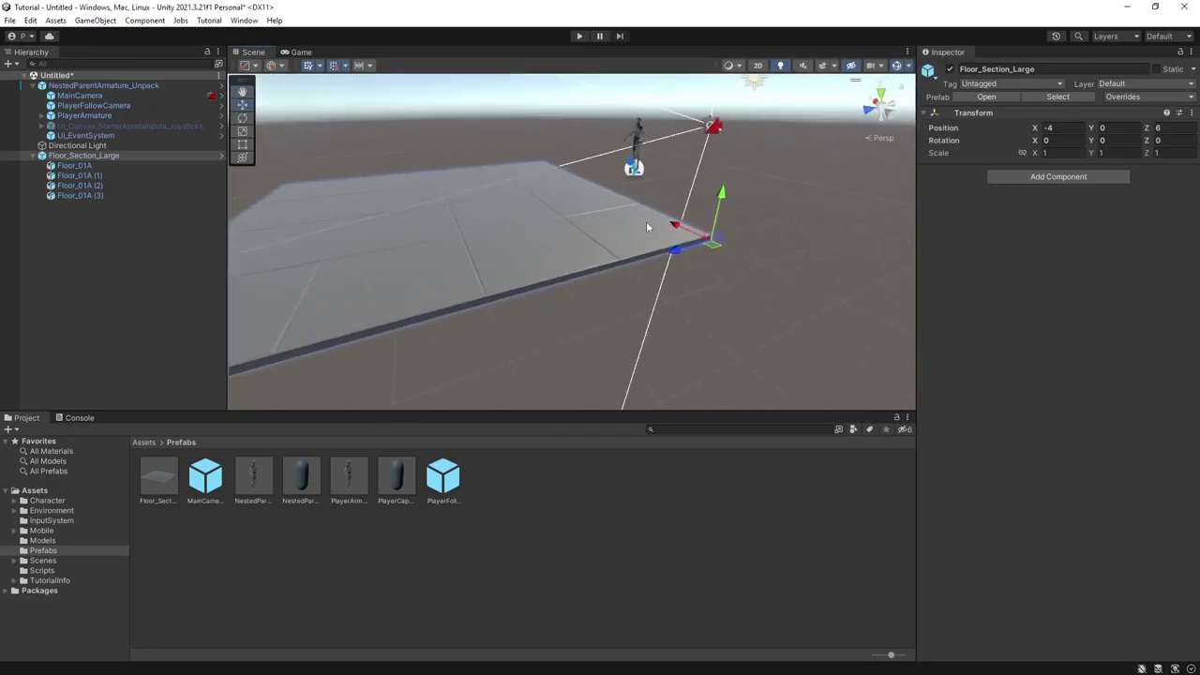
{"action": "left_click_drag", "start_coordinate": [673, 249], "coordinate": [693, 170]}
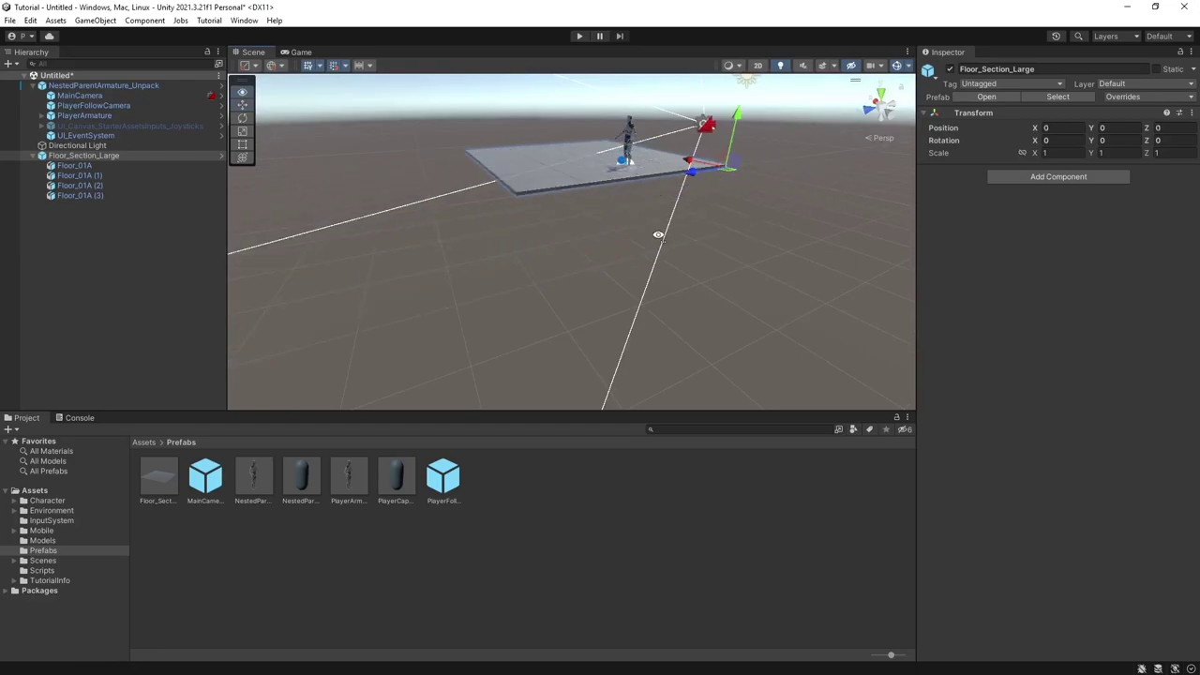
{"action": "right_click_drag", "start_coordinate": [658, 235], "coordinate": [778, 342]}
{"action": "left_click_drag", "start_coordinate": [581, 212], "coordinate": [614, 214]}
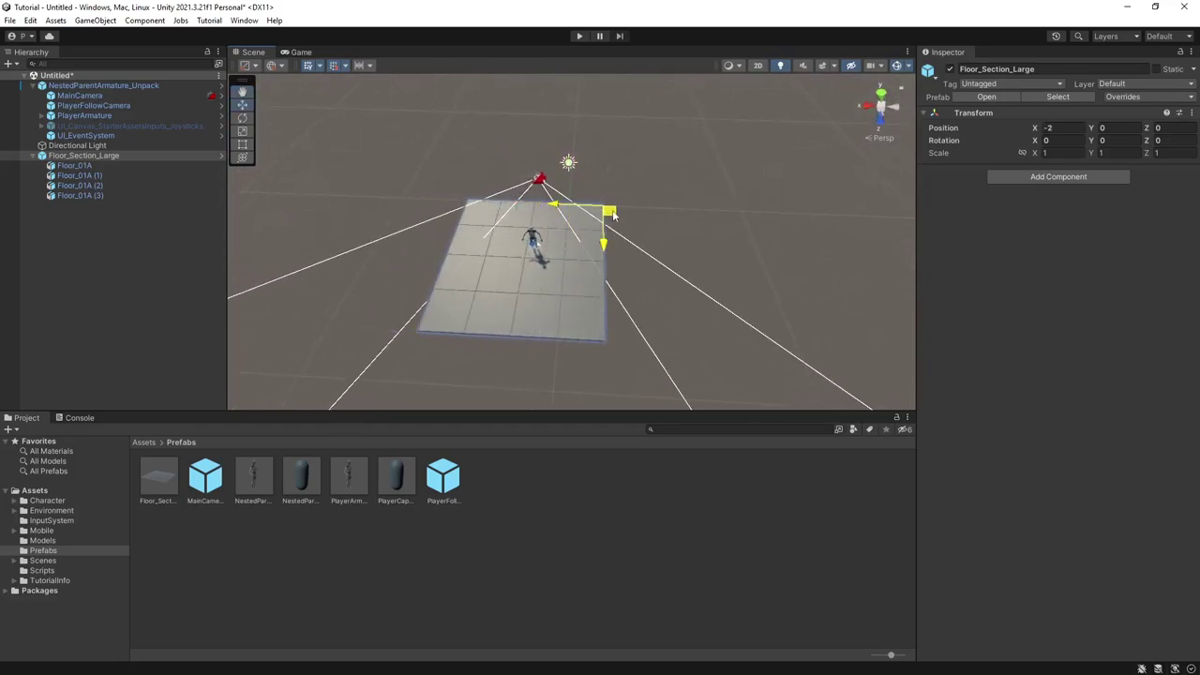
{"action": "left_click", "coordinate": [663, 290]}
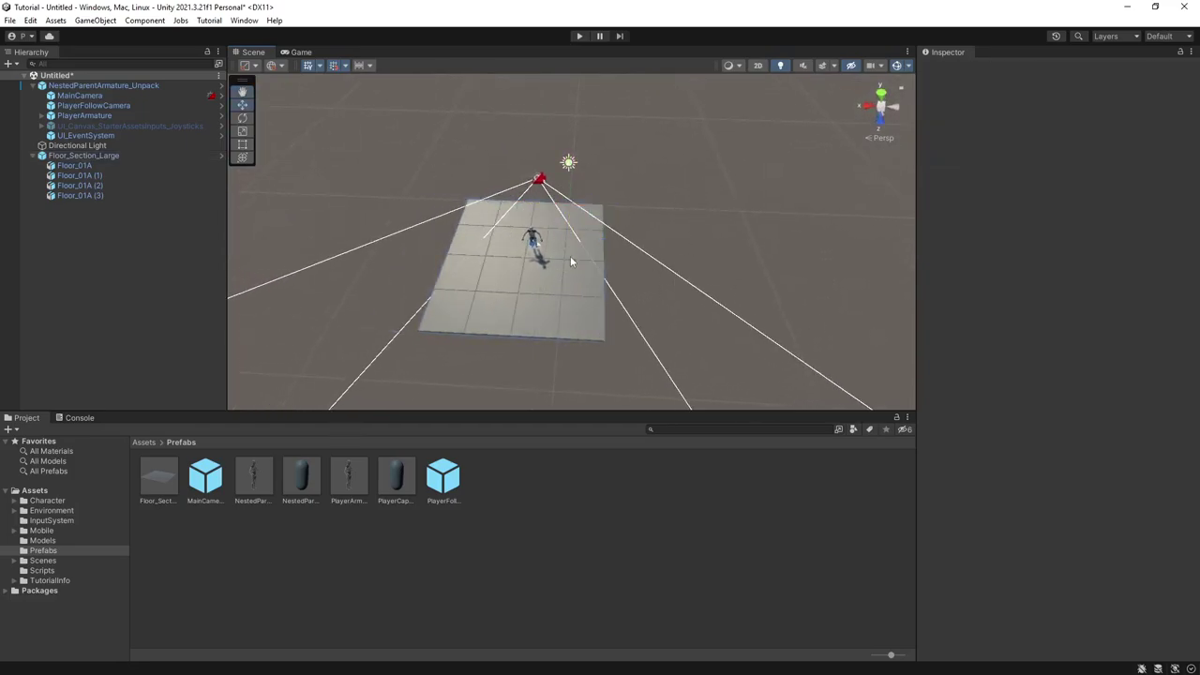
Step: Place a second large floor section prefab beside the first at X -10, Z 0 and align it to the grid on all axes
{"action": "left_click_drag", "start_coordinate": [162, 477], "coordinate": [741, 217]}
{"action": "right_click_drag", "start_coordinate": [742, 225], "coordinate": [392, 118]}
{"action": "key", "text": "w"}
{"action": "key", "text": "d"}
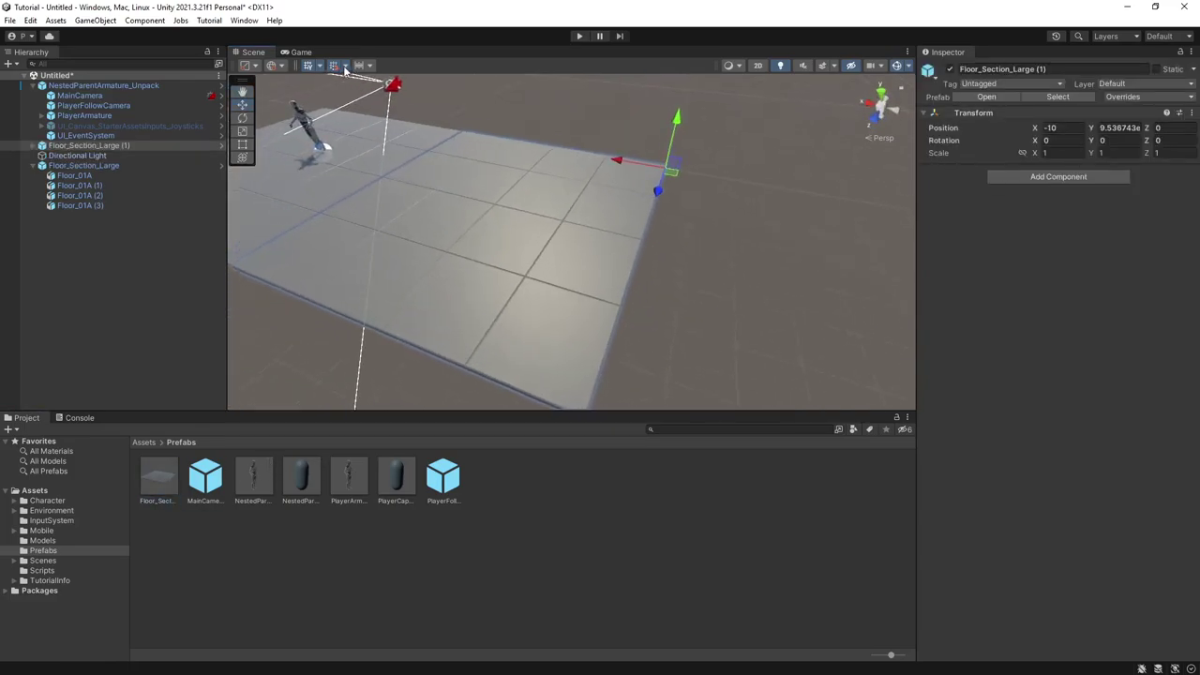
{"action": "left_click", "coordinate": [344, 65]}
{"action": "left_click", "coordinate": [422, 109]}
Step: Duplicate the first floor section and move the copy along X to extend the floor on its open side
{"action": "right_click_drag", "start_coordinate": [469, 178], "coordinate": [436, 191]}
{"action": "key", "text": "s"}
{"action": "key", "text": "a"}
{"action": "left_click", "coordinate": [464, 194]}
{"action": "key", "text": "a"}
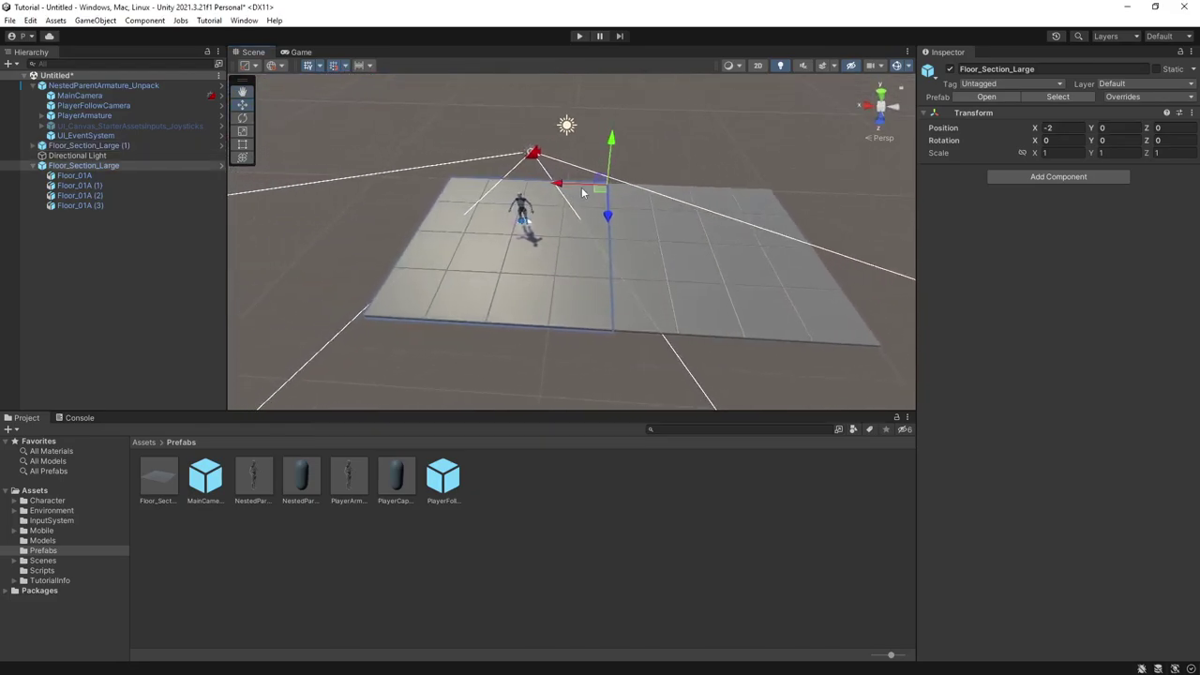
{"action": "key", "text": "ctrl+d"}
{"action": "left_click_drag", "start_coordinate": [596, 192], "coordinate": [454, 184]}
{"action": "left_click", "coordinate": [468, 116]}
Step: Select the three floor sections one at a time and examine how their edges line up
{"action": "right_click_drag", "start_coordinate": [531, 252], "coordinate": [706, 280]}
{"action": "key", "text": "w"}
{"action": "left_click", "coordinate": [705, 280]}
{"action": "left_click", "coordinate": [579, 275]}
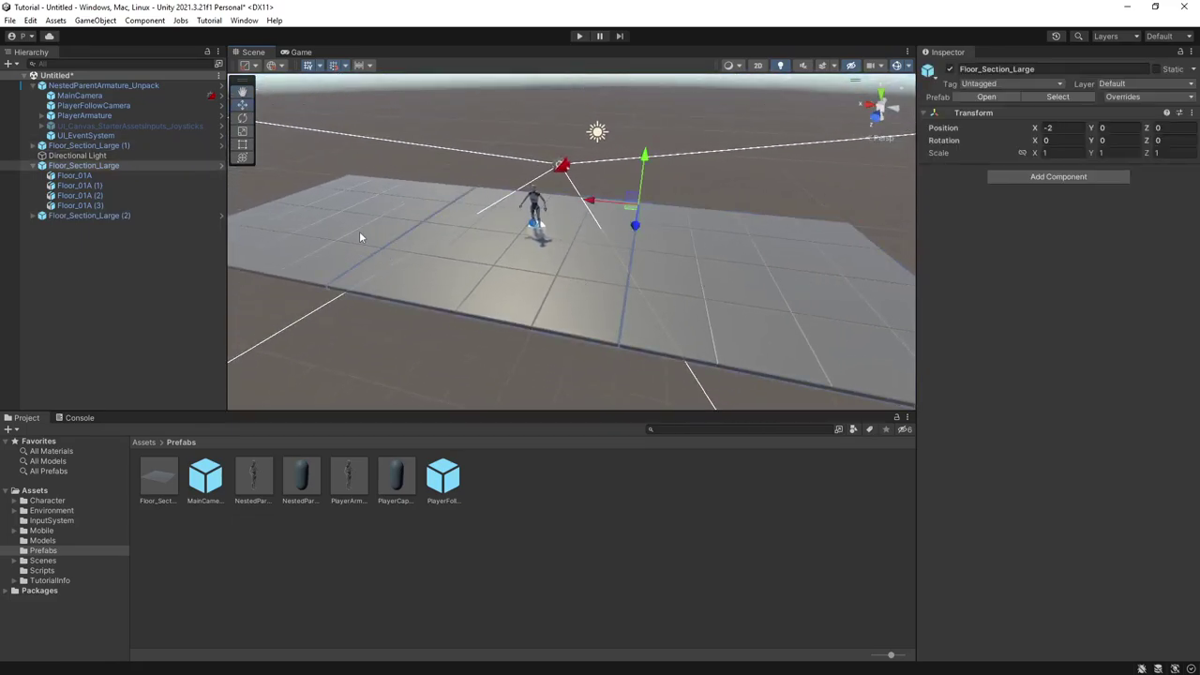
{"action": "left_click", "coordinate": [359, 231]}
{"action": "left_click", "coordinate": [408, 155]}
{"action": "left_click", "coordinate": [615, 298]}
{"action": "left_click", "coordinate": [754, 186]}
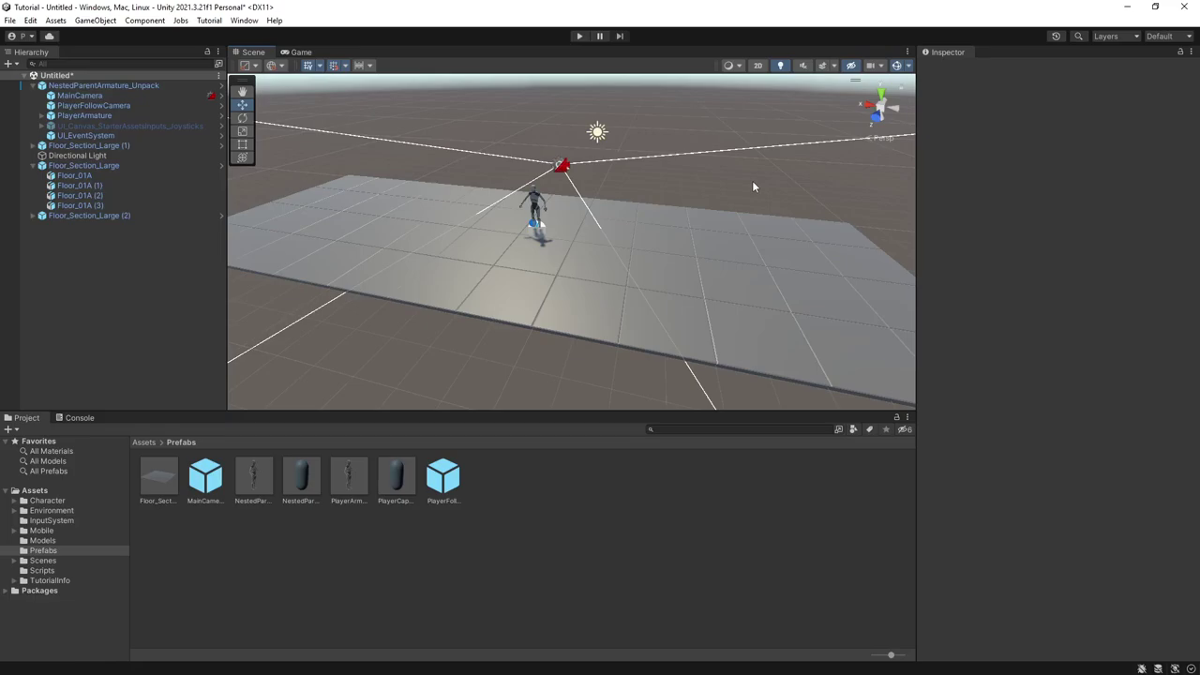
{"action": "left_click", "coordinate": [736, 266]}
{"action": "left_click", "coordinate": [358, 231]}
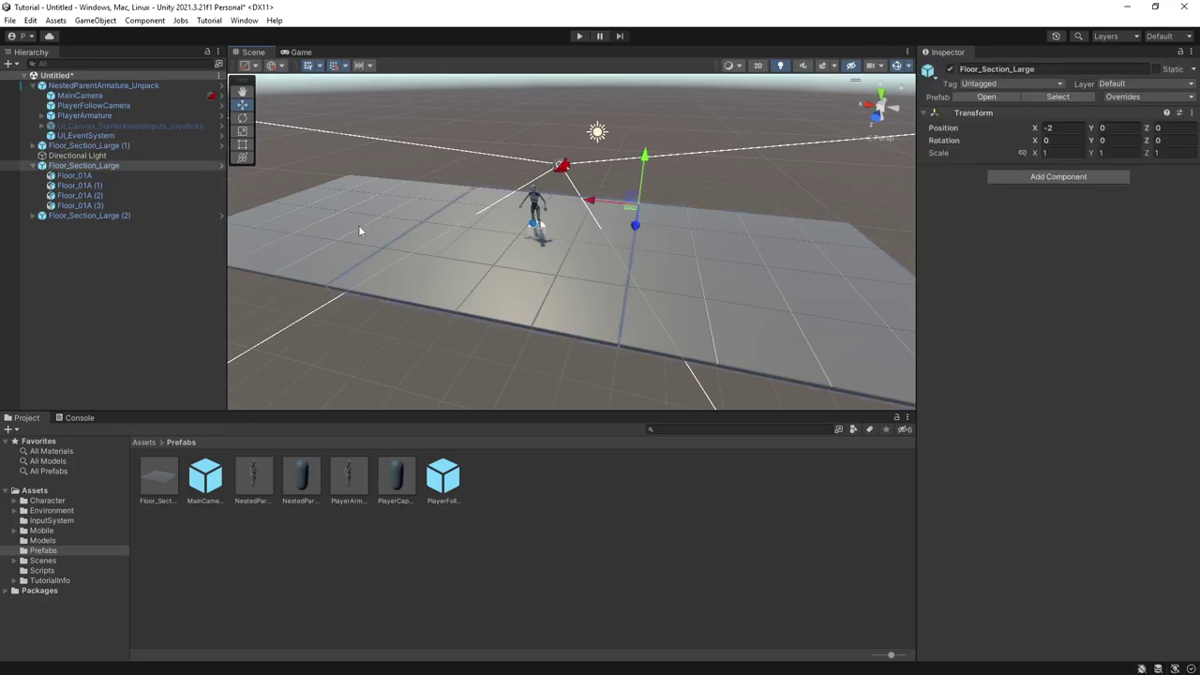
{"action": "left_click", "coordinate": [357, 228]}
{"action": "left_click", "coordinate": [495, 265]}
{"action": "left_click", "coordinate": [728, 293]}
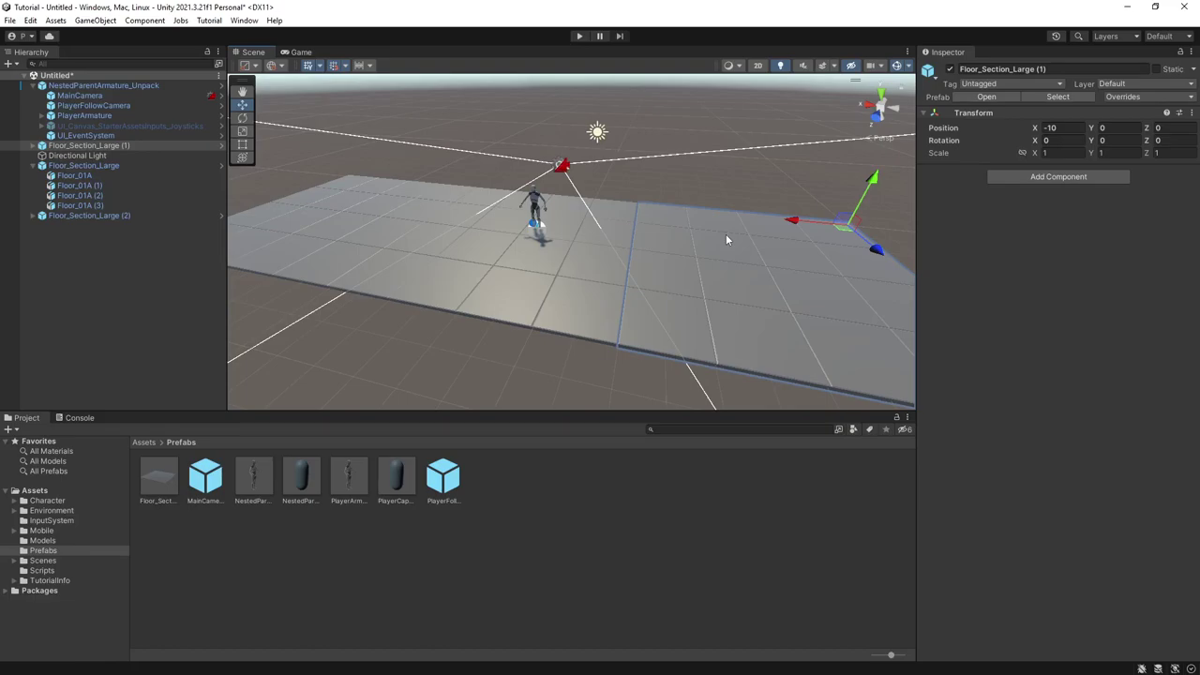
{"action": "left_click", "coordinate": [714, 185]}
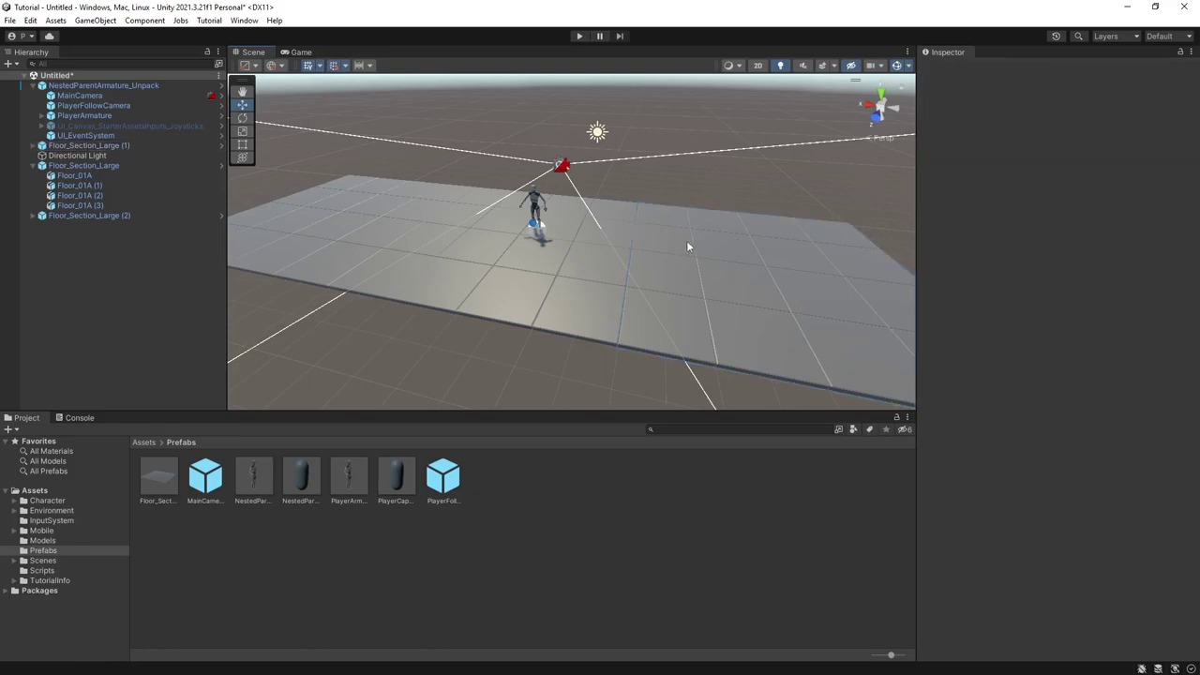
Step: Place the Wall_01A_SingleDoor model on the floor edge at X -4, Z 0 and align it to the grid on all axes
{"action": "right_click_drag", "start_coordinate": [688, 246], "coordinate": [465, 218]}
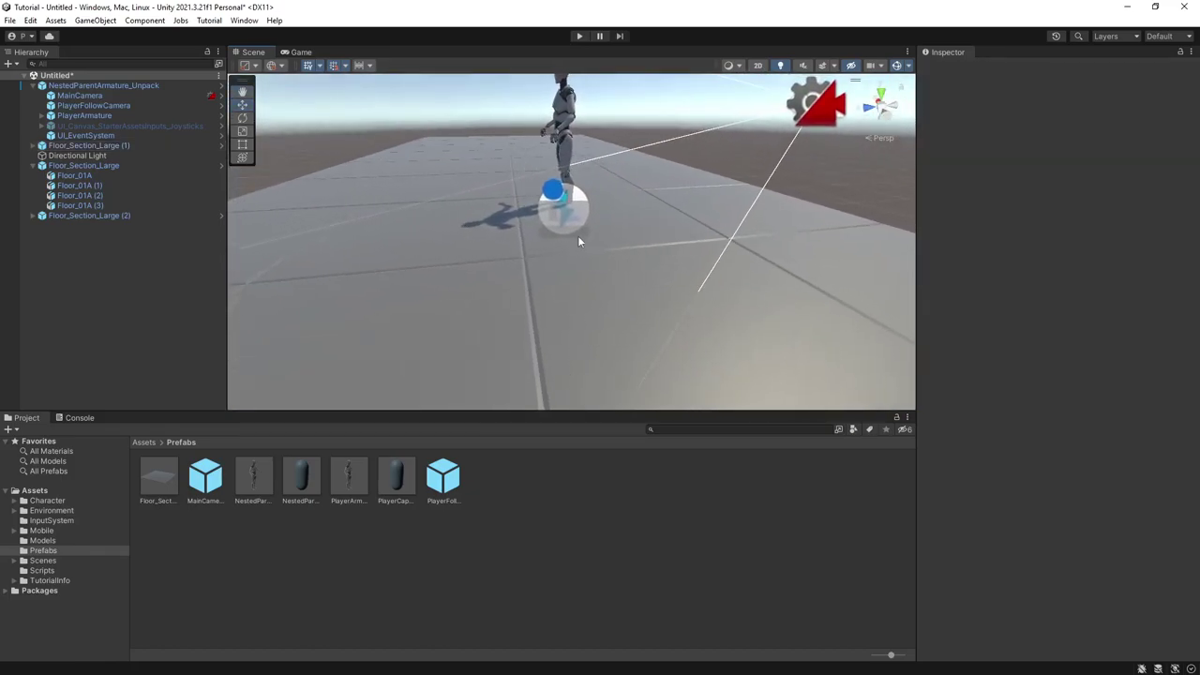
{"action": "scroll", "coordinate": [599, 230], "scroll_direction": "down", "scroll_amount": 4}
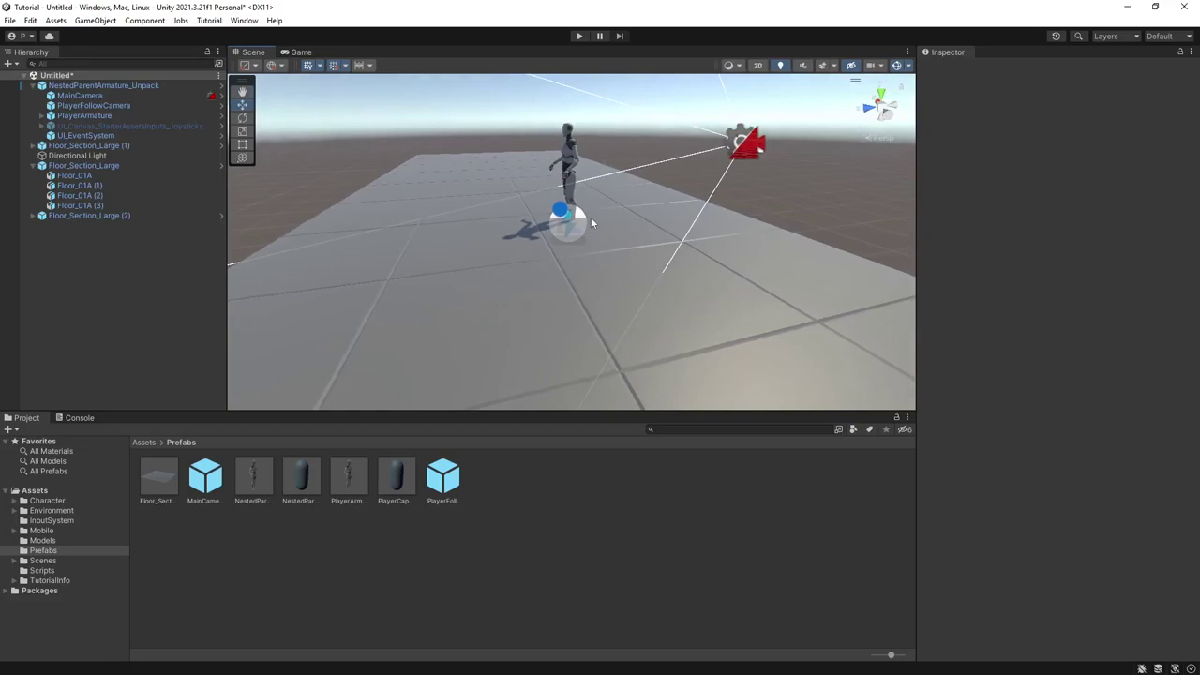
{"action": "right_click_drag", "start_coordinate": [581, 221], "coordinate": [633, 217]}
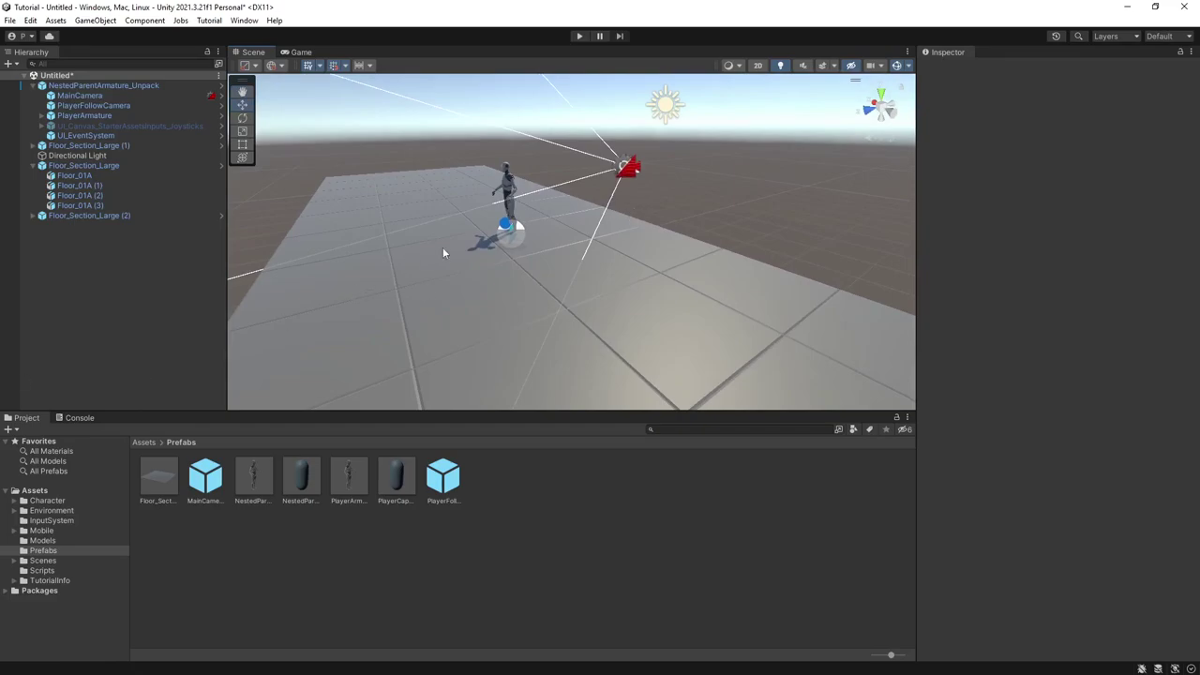
{"action": "left_click", "coordinate": [66, 540]}
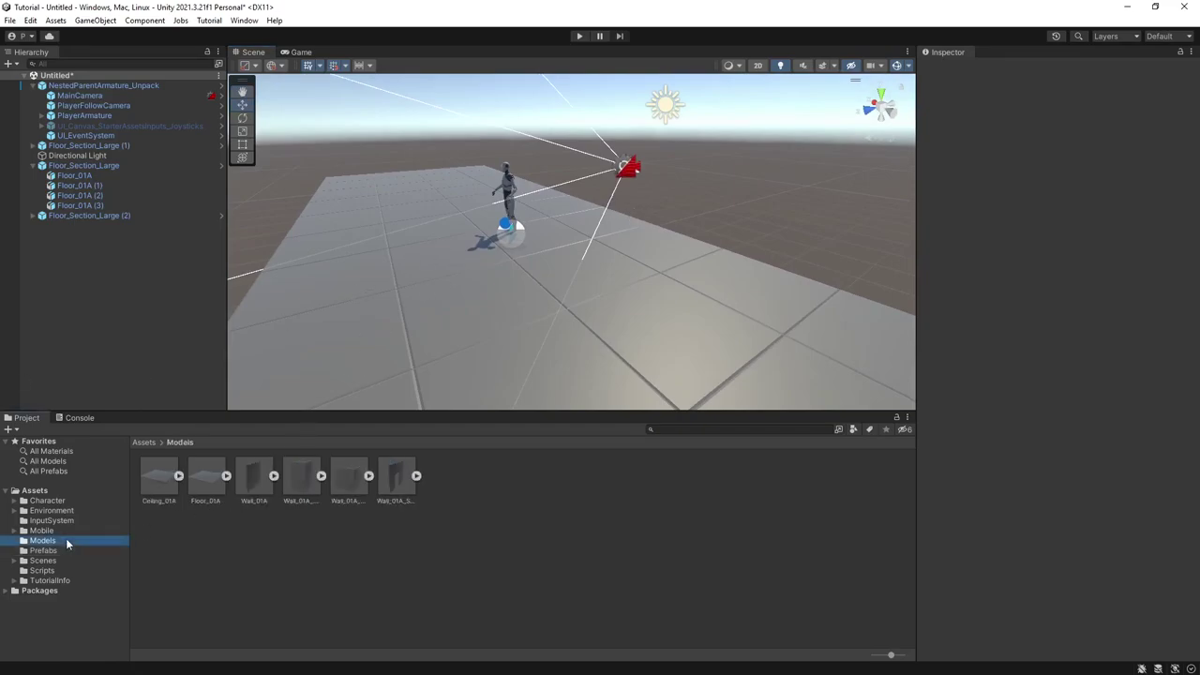
{"action": "left_click", "coordinate": [63, 530]}
{"action": "left_click", "coordinate": [67, 542]}
{"action": "left_click_drag", "start_coordinate": [396, 483], "coordinate": [733, 284]}
{"action": "right_click_drag", "start_coordinate": [638, 314], "coordinate": [739, 326]}
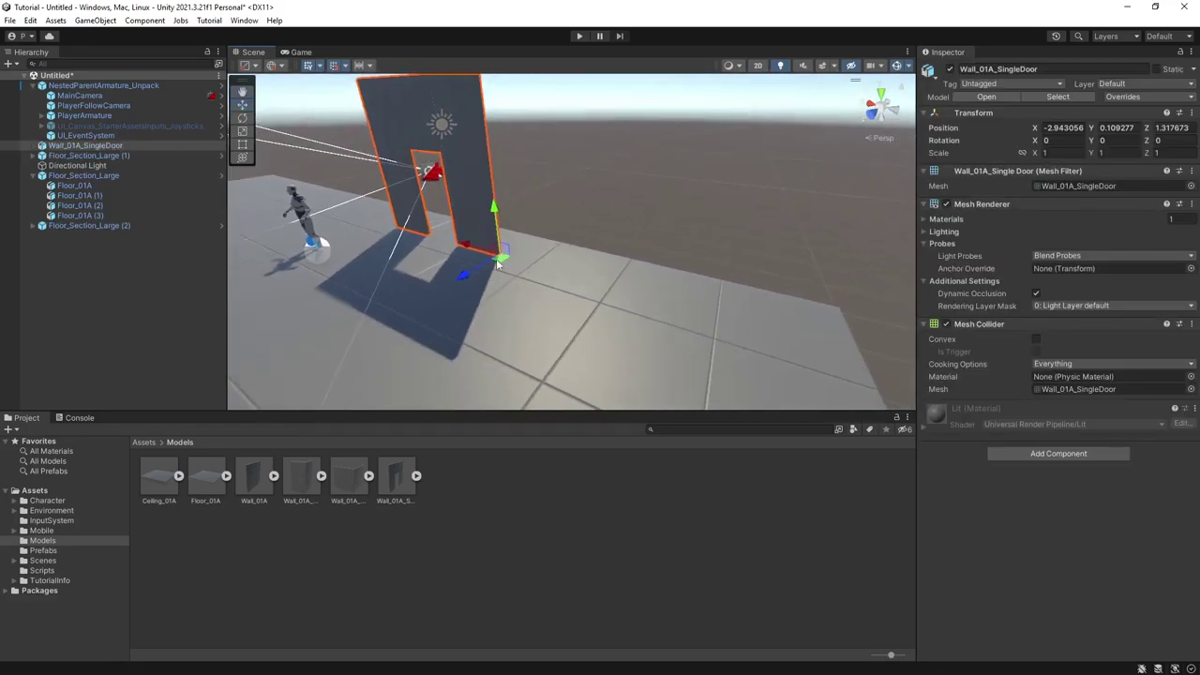
{"action": "left_click_drag", "start_coordinate": [498, 266], "coordinate": [562, 247]}
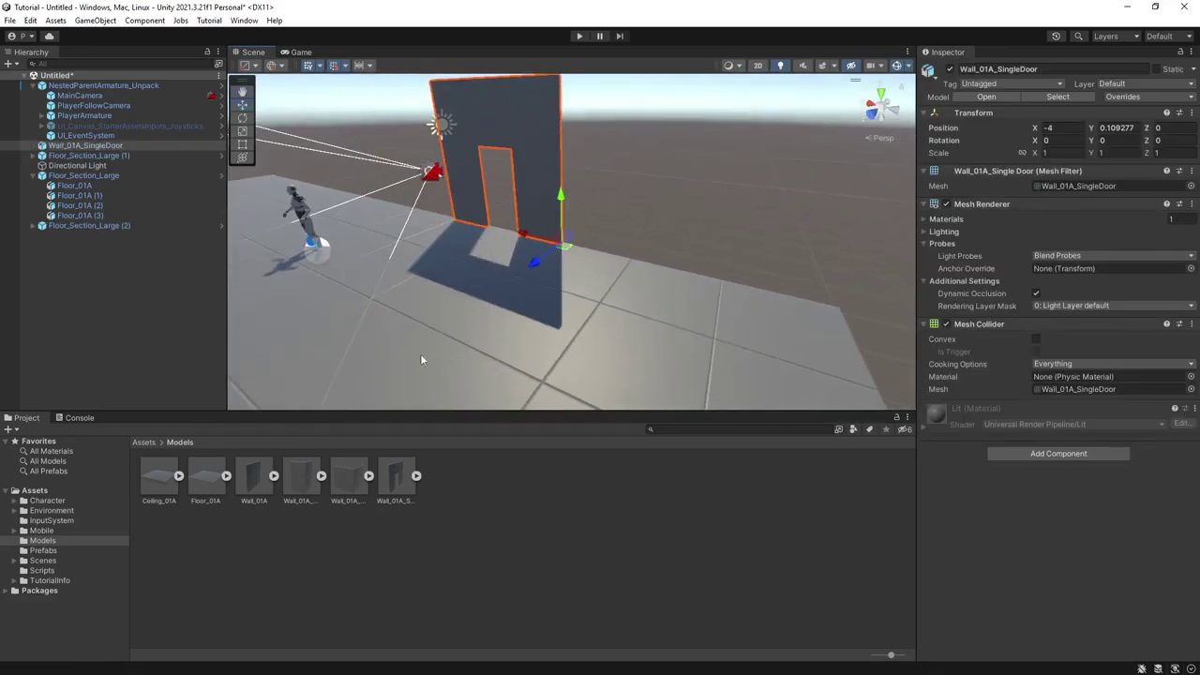
{"action": "left_click", "coordinate": [343, 67]}
{"action": "left_click", "coordinate": [421, 104]}
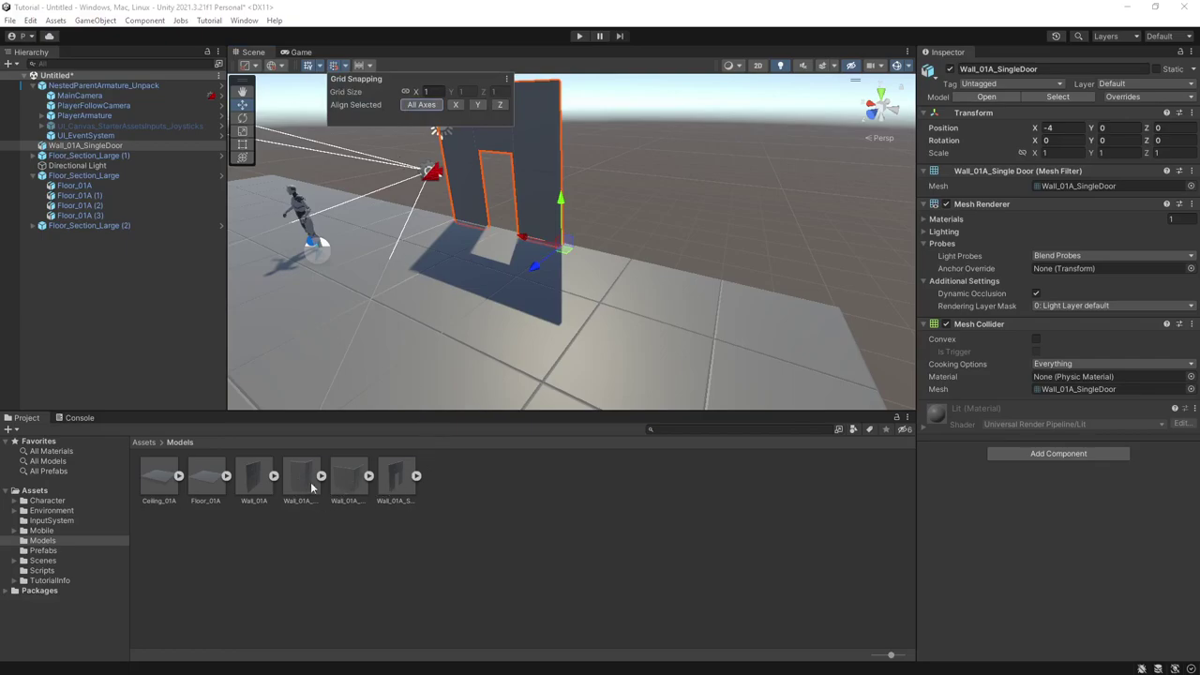
Step: Place the Wall_01A model beside the door wall at X -8, Z 0 and align it to the grid on all axes
{"action": "left_click_drag", "start_coordinate": [257, 487], "coordinate": [715, 281]}
{"action": "left_click", "coordinate": [343, 67]}
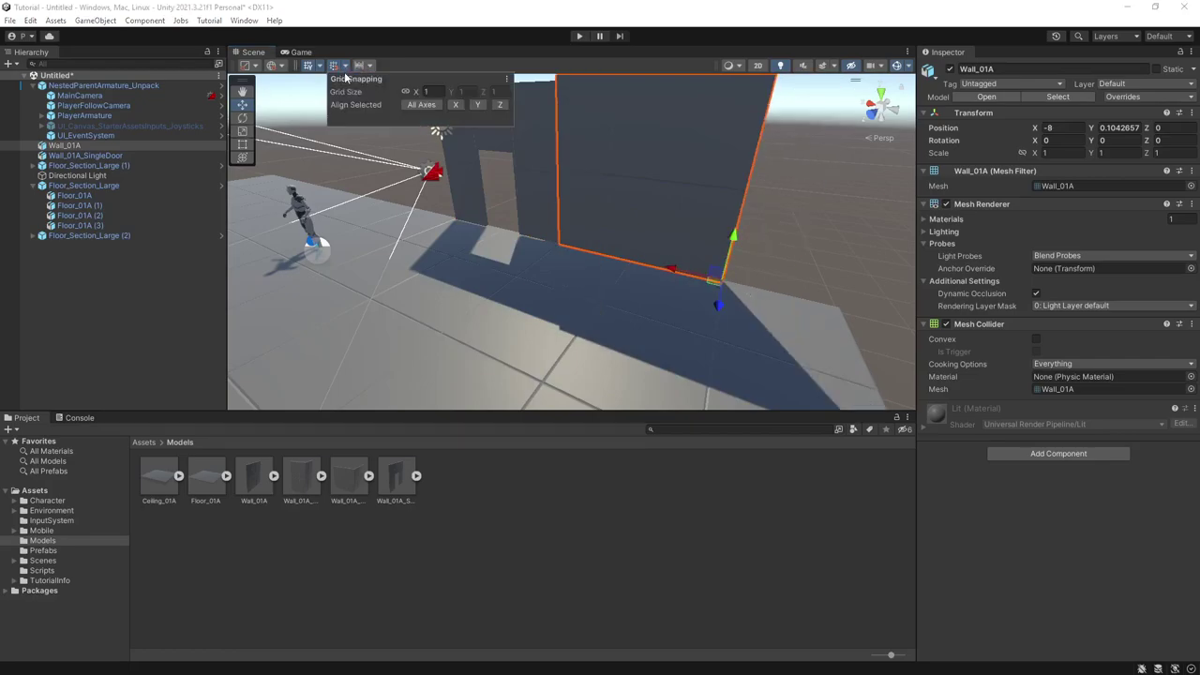
{"action": "left_click", "coordinate": [412, 105]}
{"action": "left_click", "coordinate": [811, 223]}
Step: Duplicate Wall_01A, rotate the copy to -180 degrees on Y and move it to X -4 to back the original
{"action": "left_click_drag", "start_coordinate": [812, 223], "coordinate": [660, 324], "text": "alt"}
{"action": "left_click", "coordinate": [579, 284]}
{"action": "key", "text": "e"}
{"action": "key", "text": "ctrl+d"}
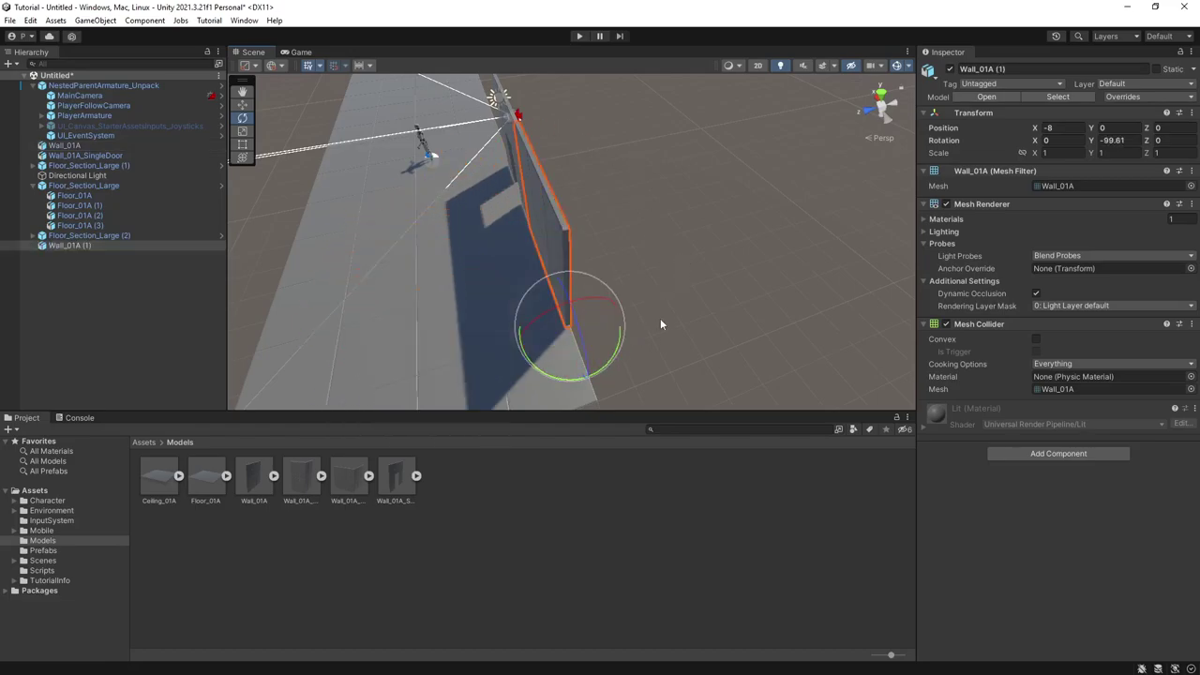
{"action": "left_click_drag", "start_coordinate": [604, 372], "coordinate": [876, 217]}
{"action": "left_click_drag", "start_coordinate": [724, 241], "coordinate": [575, 286], "text": "alt"}
{"action": "key", "text": "w"}
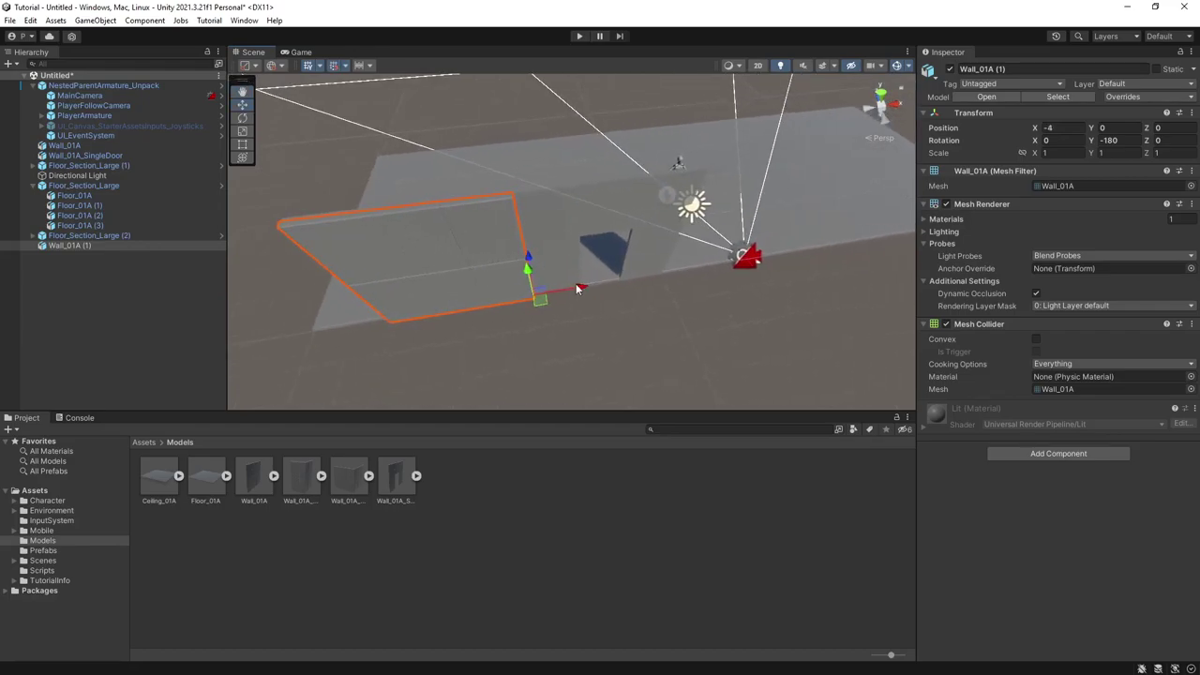
Step: Duplicate the single-door wall, turn the copy to face outward and move it along X to back the original doorway
{"action": "left_click", "coordinate": [565, 268]}
{"action": "key", "text": "ctrl+d"}
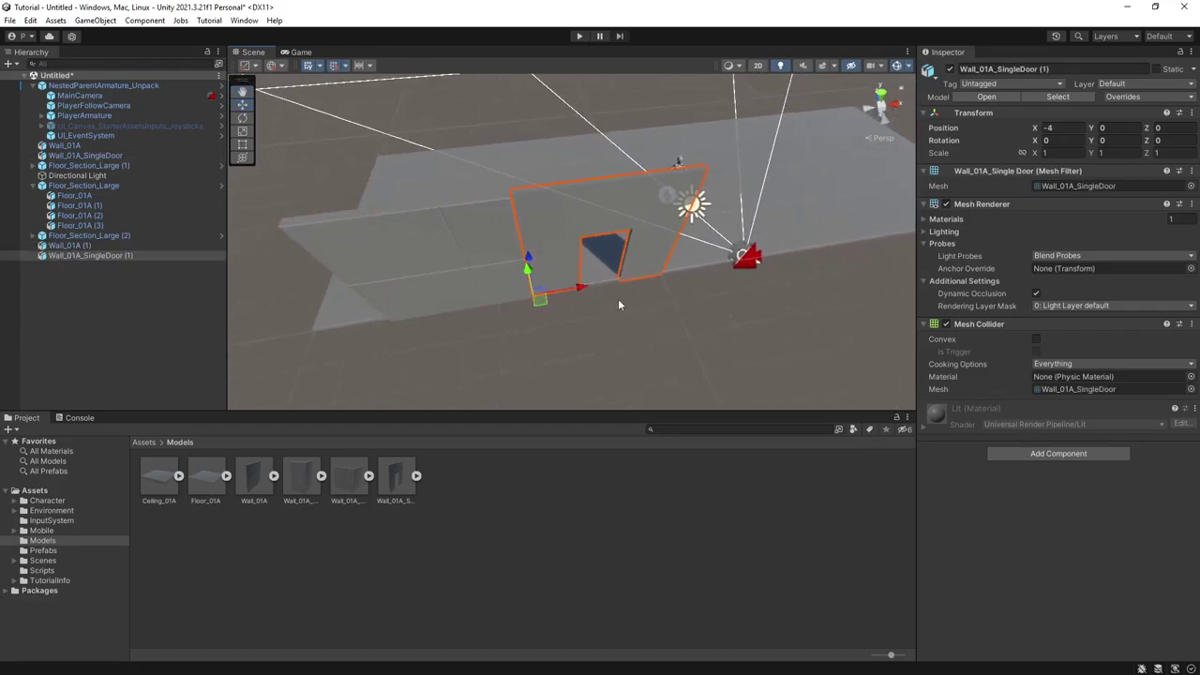
{"action": "key", "text": "e"}
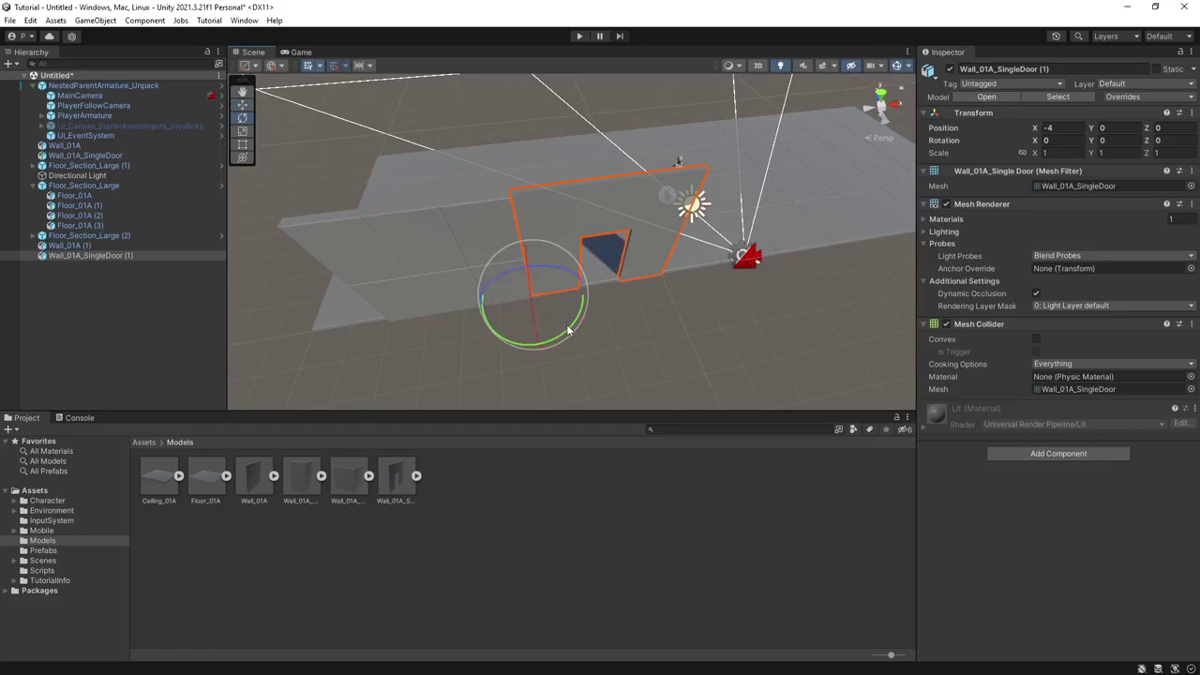
{"action": "left_click_drag", "start_coordinate": [560, 324], "coordinate": [882, 204]}
{"action": "key", "text": "w"}
{"action": "left_click_drag", "start_coordinate": [581, 301], "coordinate": [628, 331]}
{"action": "left_click", "coordinate": [629, 333]}
Step: Duplicate the outer and inner plain wall panels and move both copies along X to the opposite side of the doorway
{"action": "left_click", "coordinate": [416, 275]}
{"action": "key", "text": "ctrl+d"}
{"action": "left_click_drag", "start_coordinate": [568, 292], "coordinate": [1054, 282]}
{"action": "left_click", "coordinate": [676, 285]}
{"action": "key", "text": "ctrl+d"}
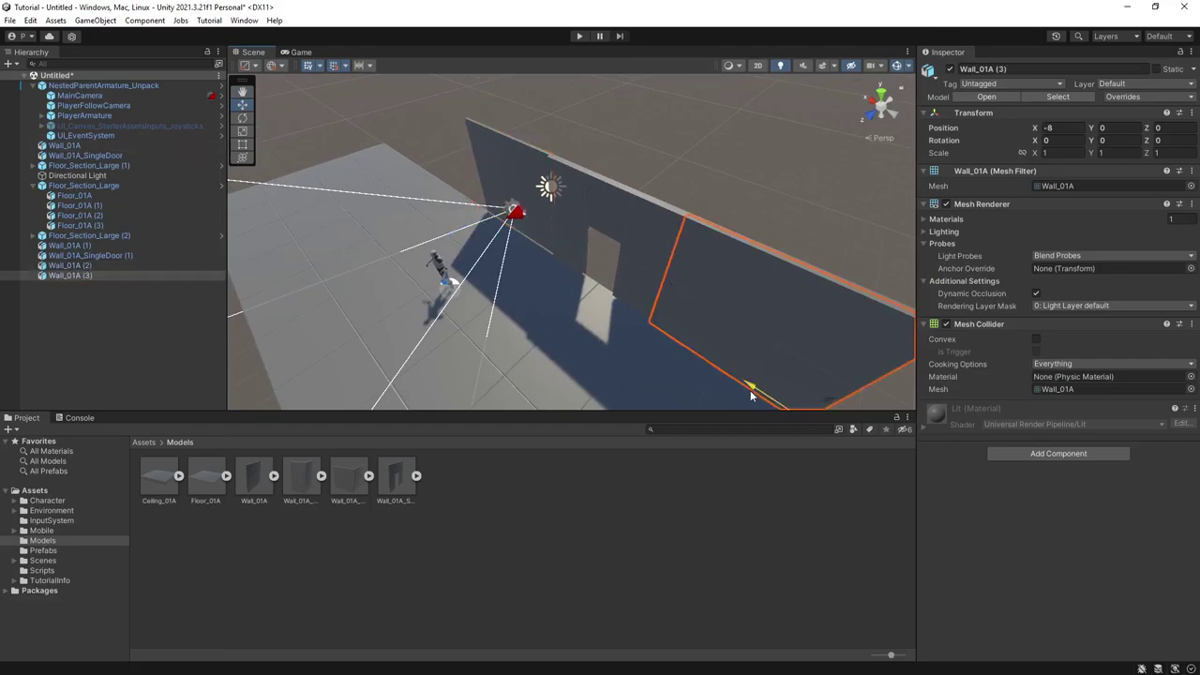
{"action": "mouse_move", "coordinate": [480, 324]}
{"action": "left_mouse_down"}
{"action": "mouse_move", "coordinate": [456, 310]}
{"action": "mouse_move", "coordinate": [471, 310]}
{"action": "left_mouse_up"}
{"action": "left_click", "coordinate": [621, 232]}
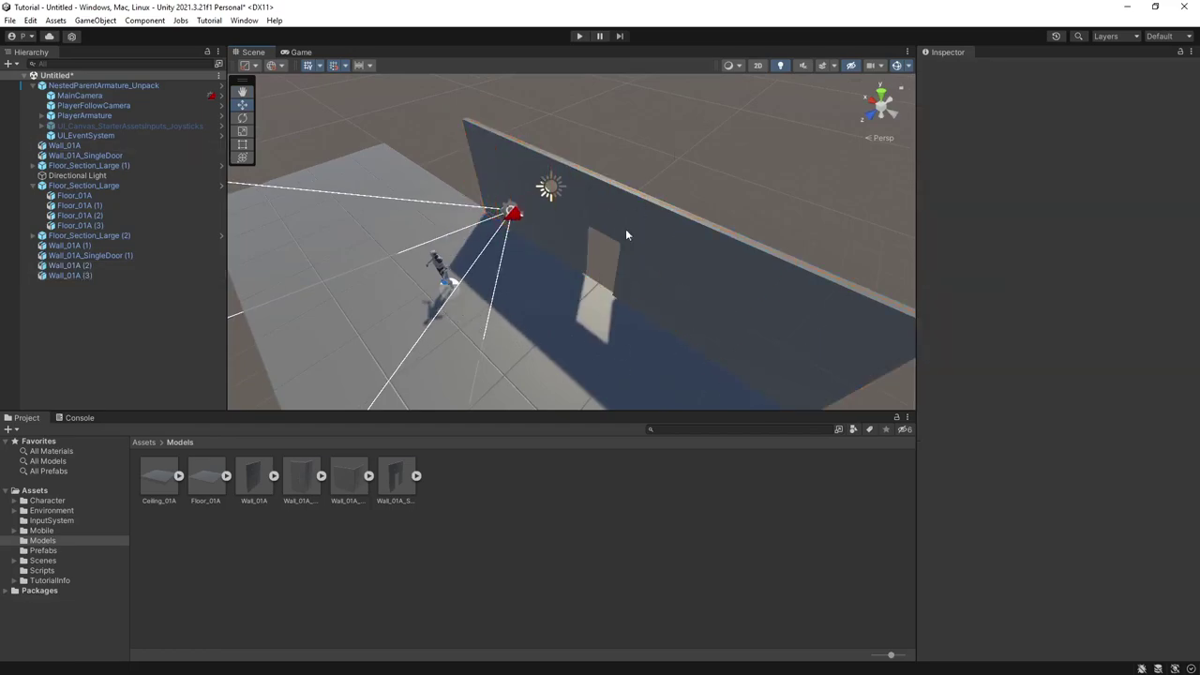
Step: Examine the assembled wall from inside and outside, checking how the plain panels and doorway line up on both faces
{"action": "right_click_drag", "start_coordinate": [625, 230], "coordinate": [441, 213]}
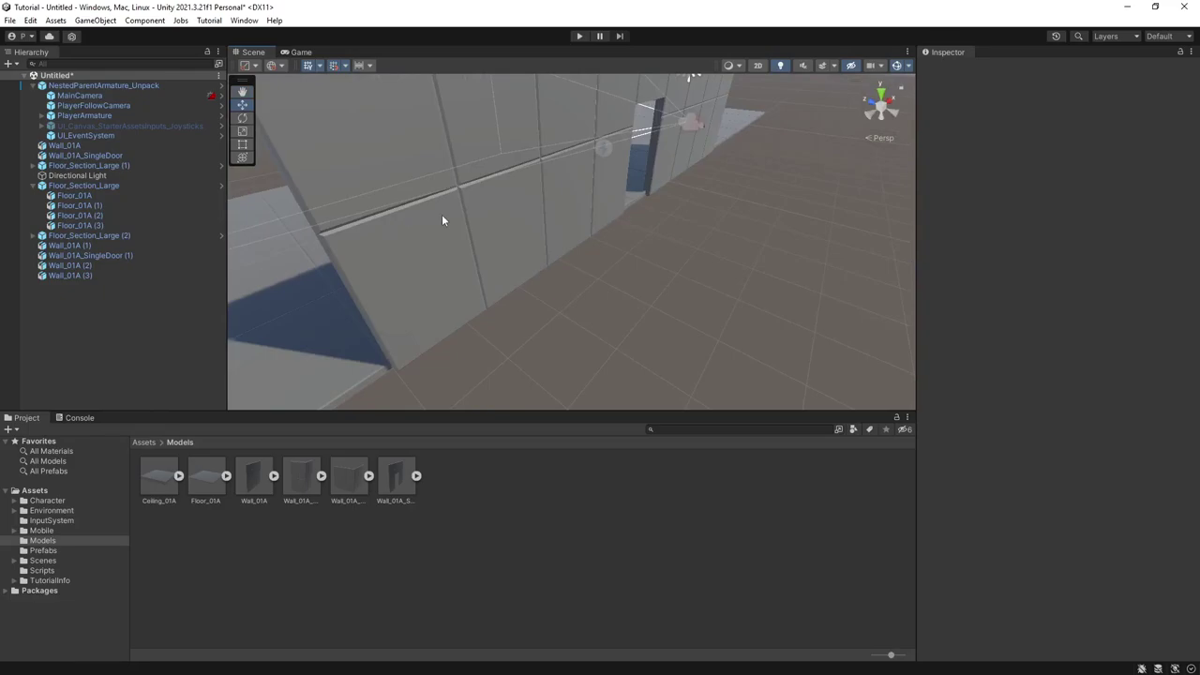
{"action": "left_click", "coordinate": [542, 258]}
{"action": "left_click_drag", "start_coordinate": [545, 260], "coordinate": [659, 259], "text": "alt"}
{"action": "left_click", "coordinate": [658, 252]}
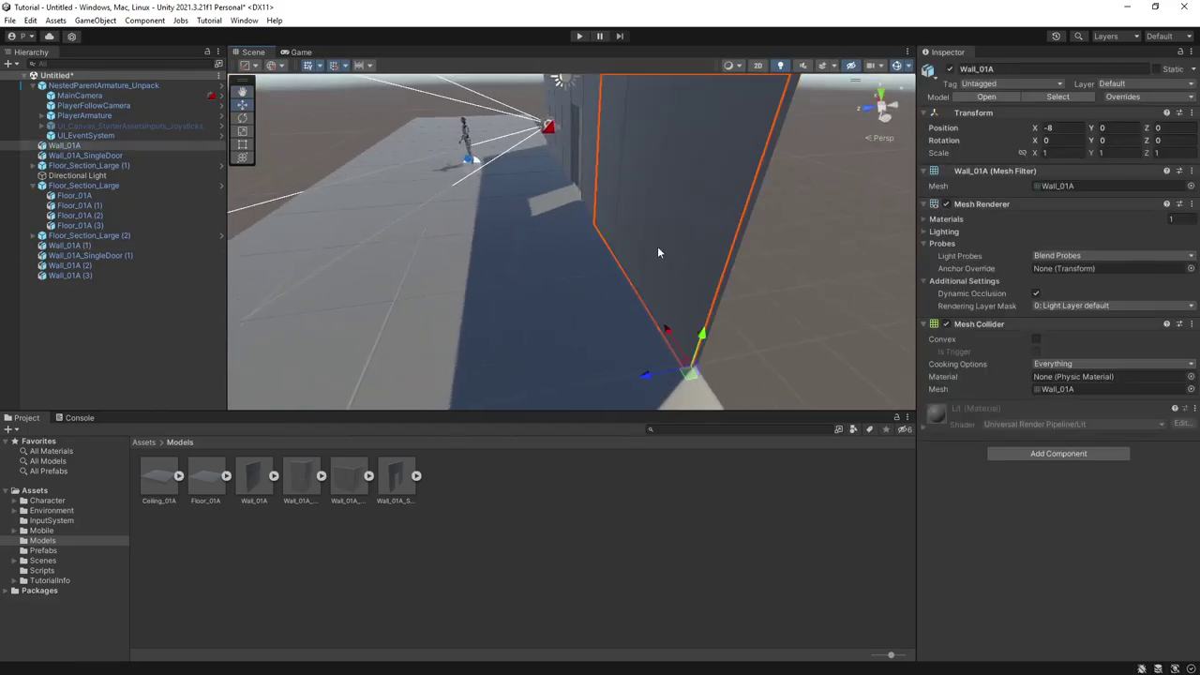
{"action": "right_click_drag", "start_coordinate": [756, 273], "coordinate": [774, 255]}
{"action": "left_click", "coordinate": [774, 255]}
{"action": "right_click_drag", "start_coordinate": [602, 290], "coordinate": [600, 292]}
{"action": "left_click_drag", "start_coordinate": [600, 291], "coordinate": [401, 270], "text": "alt"}
{"action": "left_click", "coordinate": [444, 294]}
{"action": "left_click_drag", "start_coordinate": [600, 284], "coordinate": [442, 279], "text": "alt"}
{"action": "left_click", "coordinate": [644, 300]}
{"action": "left_click", "coordinate": [441, 279]}
{"action": "mouse_move", "coordinate": [621, 288]}
{"action": "left_mouse_down", "text": "alt"}
{"action": "mouse_move", "coordinate": [562, 286]}
{"action": "mouse_move", "coordinate": [609, 281]}
{"action": "left_mouse_up", "text": "alt"}
{"action": "left_click", "coordinate": [609, 281]}
{"action": "left_click", "coordinate": [720, 324]}
{"action": "left_click_drag", "start_coordinate": [719, 324], "coordinate": [404, 295], "text": "alt"}
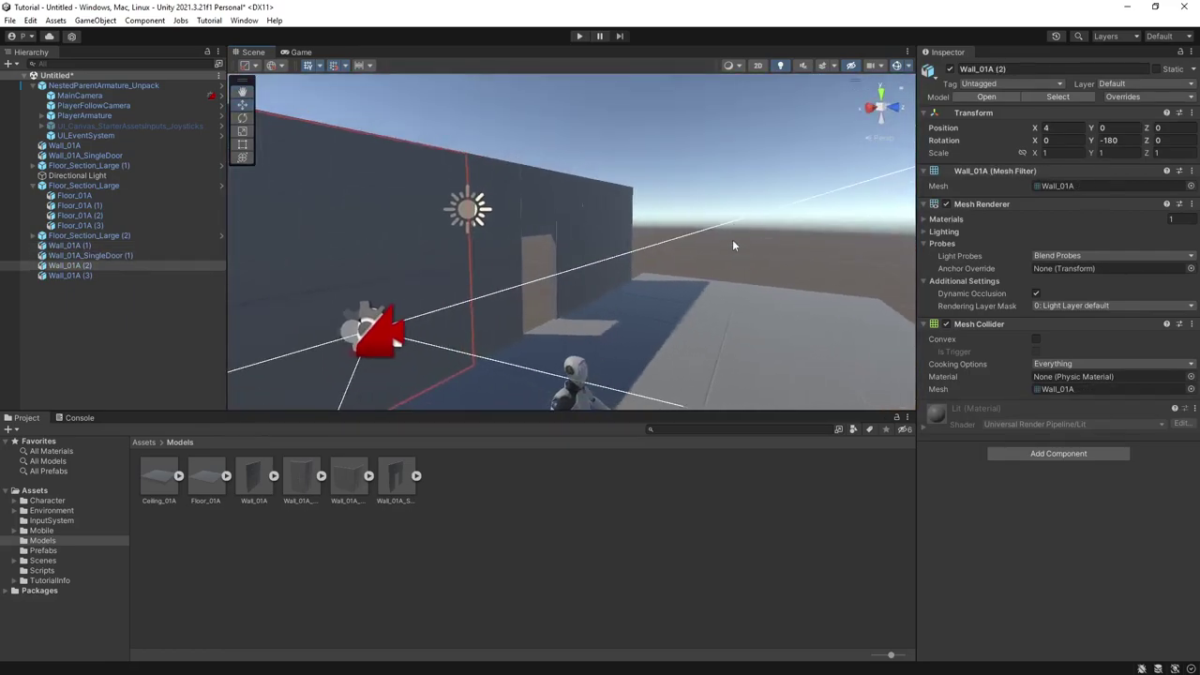
Step: Select both back-to-back end panels, Wall_01A (2) and Wall_01A (3), and inspect their exposed end edge and thickness
{"action": "left_click", "coordinate": [738, 246]}
{"action": "right_click_drag", "start_coordinate": [749, 253], "coordinate": [590, 297]}
{"action": "key", "text": "s"}
{"action": "mouse_move", "coordinate": [589, 297]}
{"action": "left_mouse_down", "text": "alt"}
{"action": "mouse_move", "coordinate": [659, 303]}
{"action": "mouse_move", "coordinate": [653, 313]}
{"action": "mouse_move", "coordinate": [990, 324]}
{"action": "mouse_move", "coordinate": [910, 340]}
{"action": "mouse_move", "coordinate": [431, 309]}
{"action": "mouse_move", "coordinate": [580, 297]}
{"action": "left_mouse_up", "text": "alt"}
{"action": "left_click", "coordinate": [429, 311]}
{"action": "left_click", "coordinate": [416, 309], "text": "shift"}
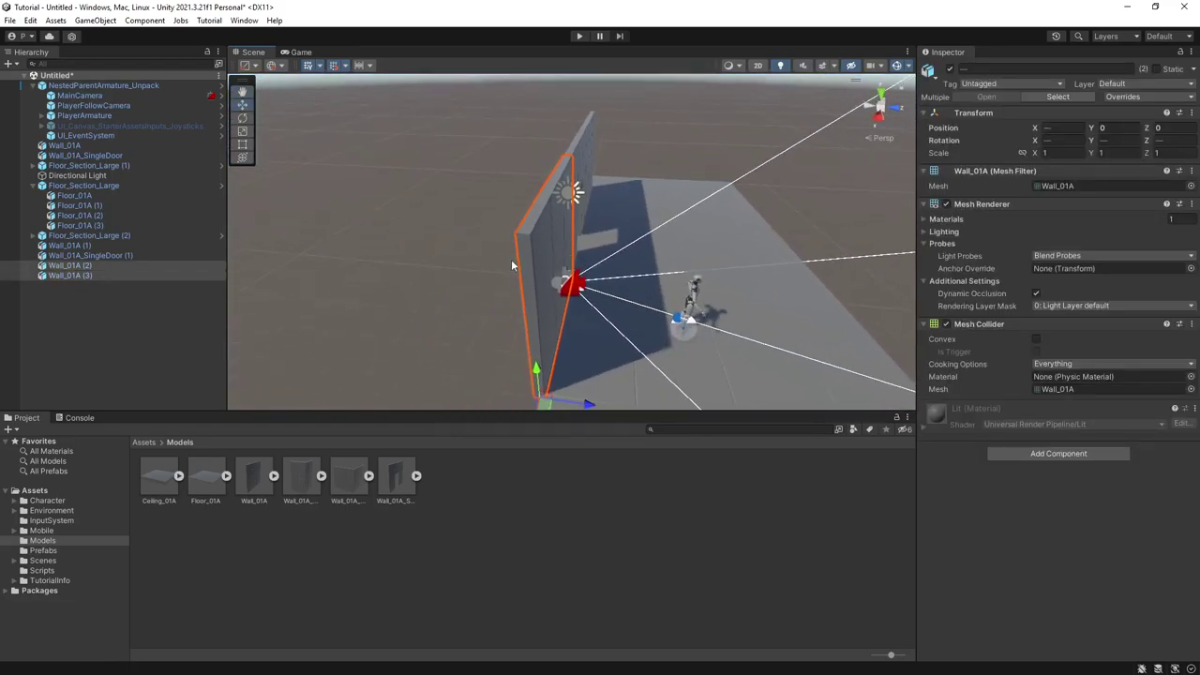
{"action": "left_click_drag", "start_coordinate": [482, 280], "coordinate": [573, 258], "text": "alt"}
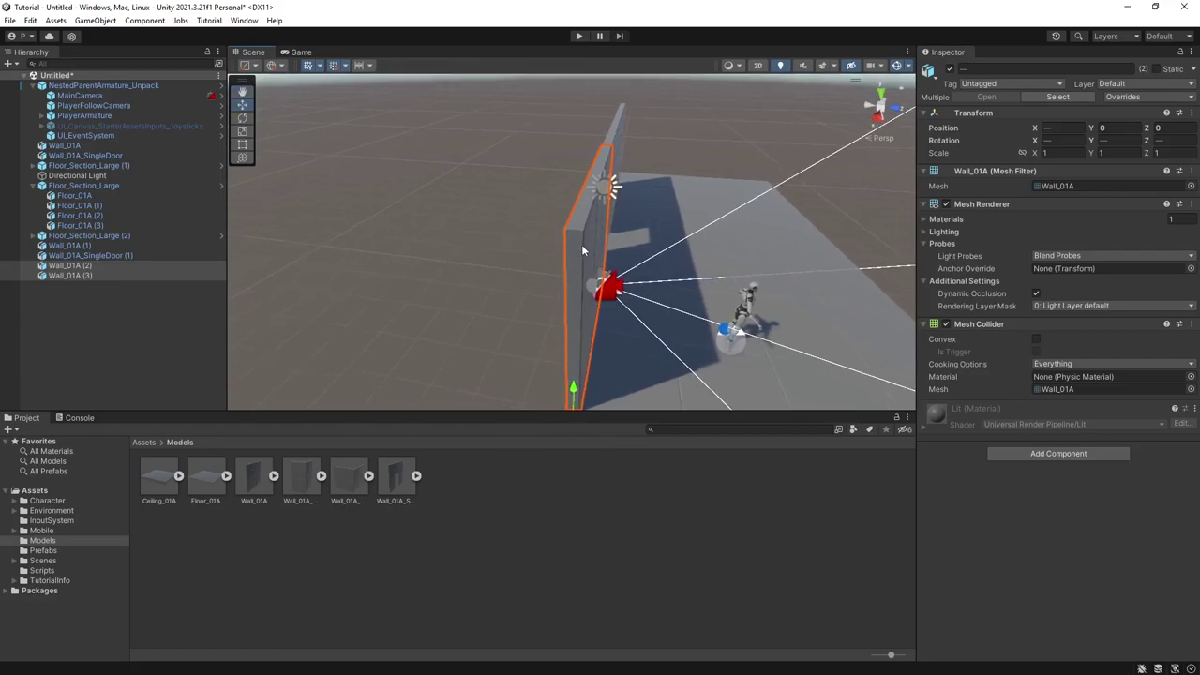
{"action": "key", "text": "d"}
{"action": "right_click_drag", "start_coordinate": [651, 293], "coordinate": [561, 379]}
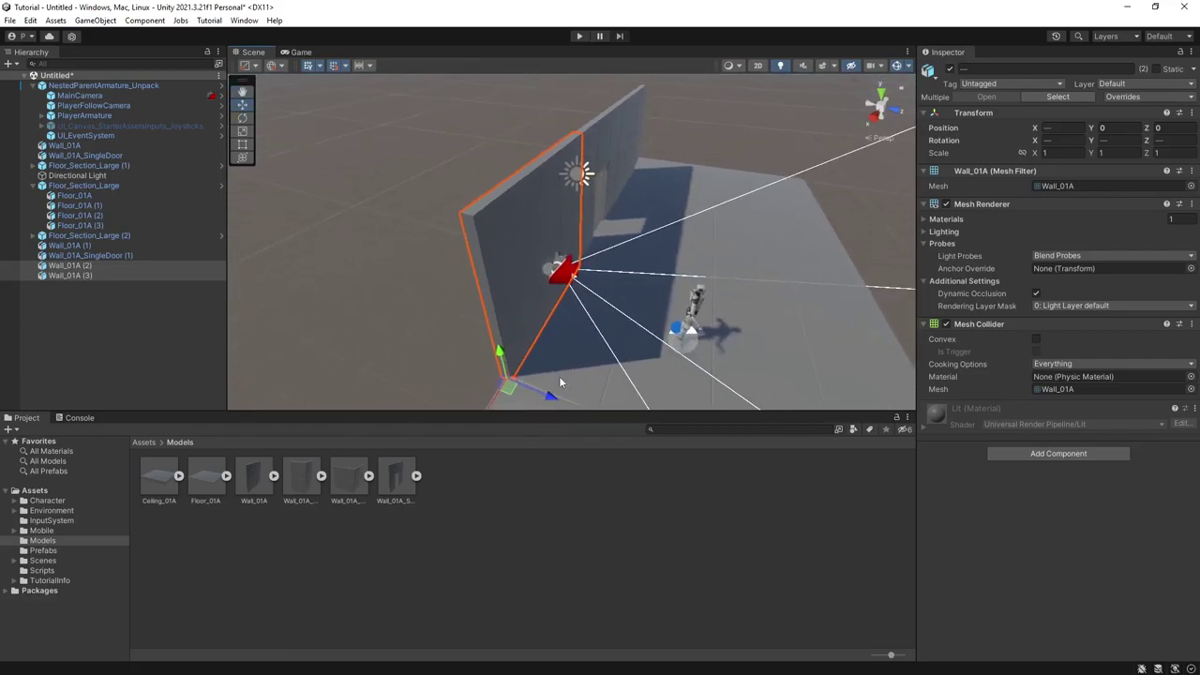
Step: Try to separate the end panel Wall_01A (3) from its backing panel by moving it along Z
{"action": "left_click", "coordinate": [506, 288]}
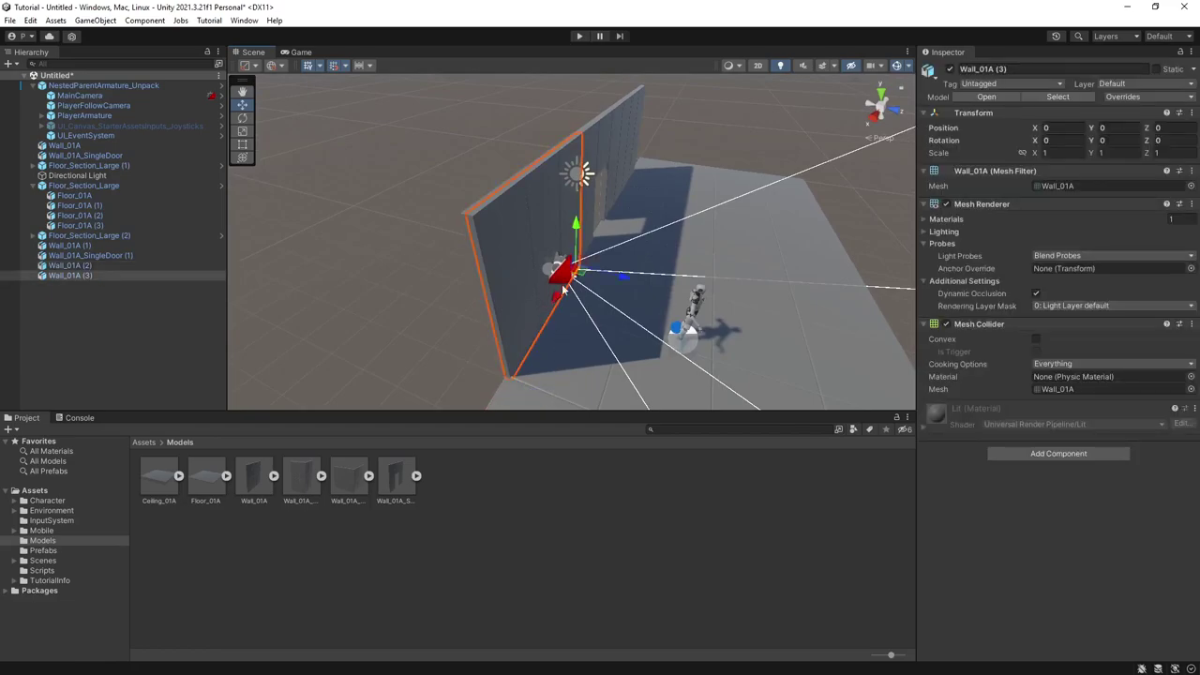
{"action": "left_click_drag", "start_coordinate": [618, 278], "coordinate": [651, 280]}
{"action": "key", "text": "ctrl+z"}
{"action": "left_click", "coordinate": [354, 305]}
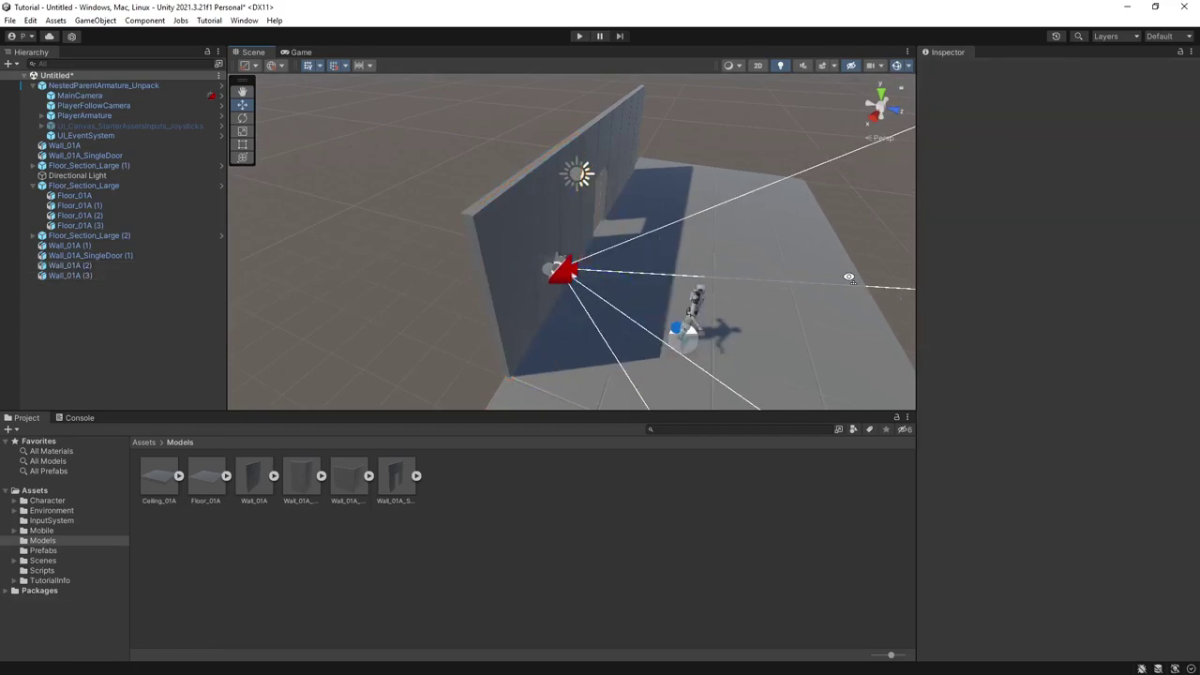
{"action": "key", "text": "w"}
{"action": "right_click_drag", "start_coordinate": [849, 273], "coordinate": [669, 269]}
{"action": "key", "text": "d"}
{"action": "key", "text": "s"}
{"action": "left_click_drag", "start_coordinate": [670, 269], "coordinate": [681, 283], "text": "alt"}
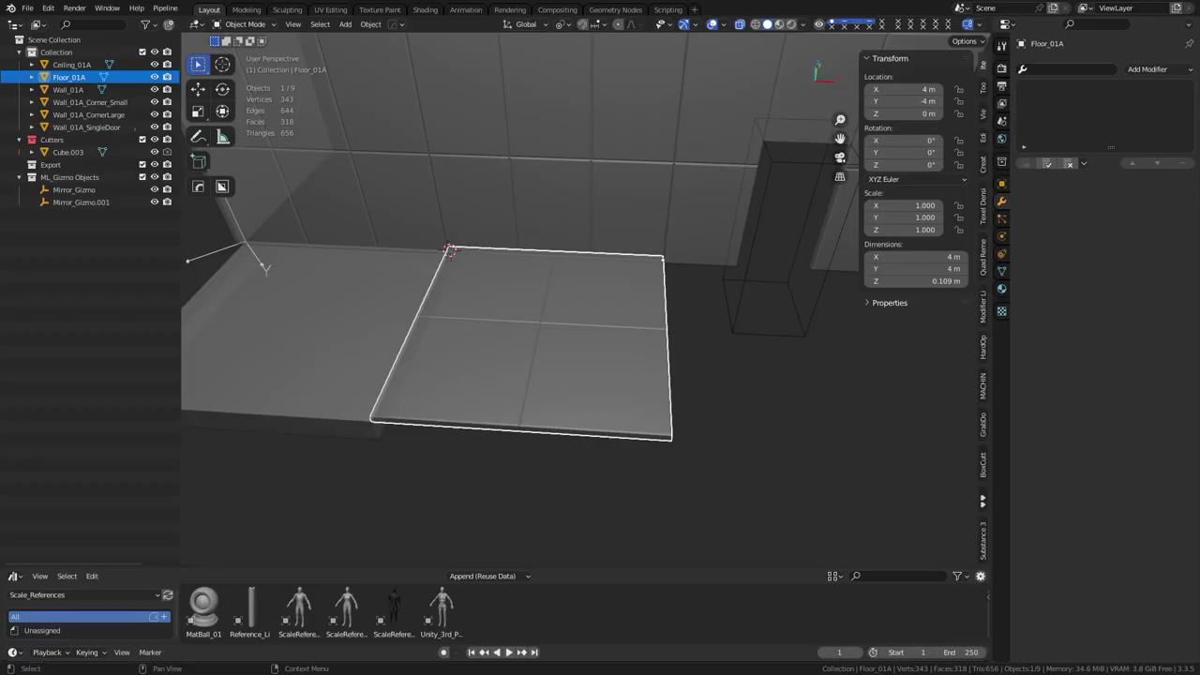
Step: Switch to Blender and add a cube mesh at the 3D cursor with a size of 1 m
{"action": "key", "text": "alt+a"}
{"action": "scroll", "coordinate": [528, 374], "scroll_direction": "down", "scroll_amount": 2}
{"action": "middle_click_drag", "start_coordinate": [529, 376], "coordinate": [607, 379]}
{"action": "scroll", "coordinate": [487, 368], "scroll_direction": "down", "scroll_amount": 3}
{"action": "key", "text": "shift+a"}
{"action": "mouse_move", "coordinate": [608, 367]}
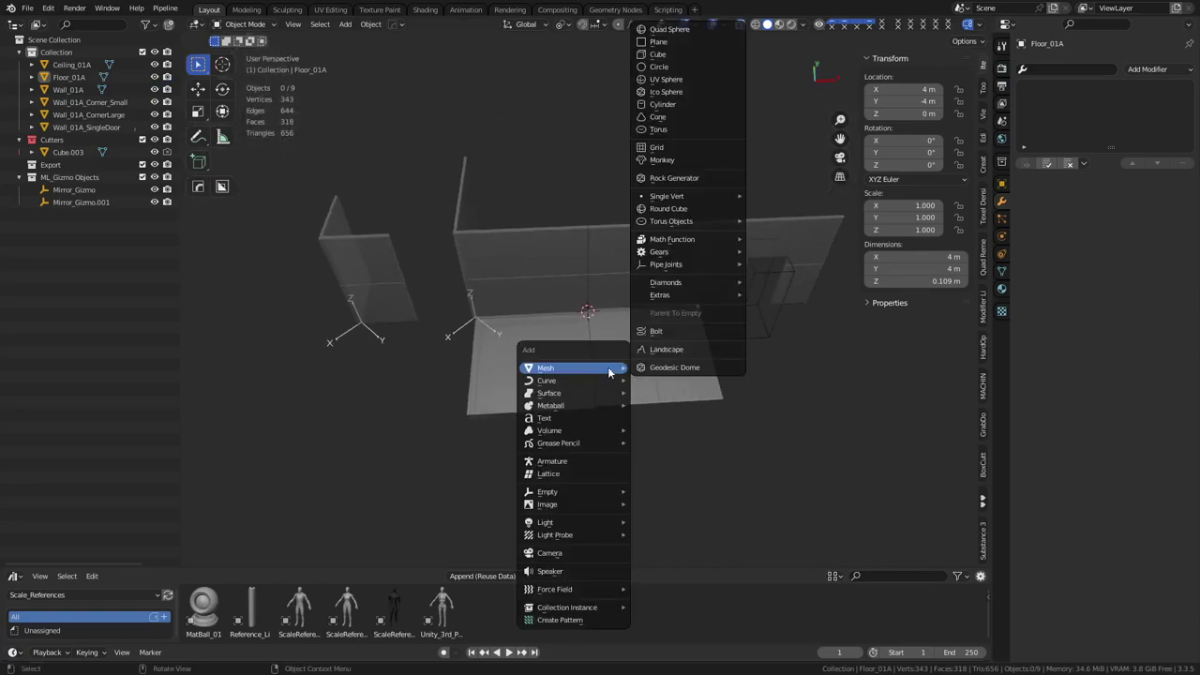
{"action": "left_click", "coordinate": [692, 58]}
{"action": "middle_click_drag", "start_coordinate": [566, 366], "coordinate": [575, 349]}
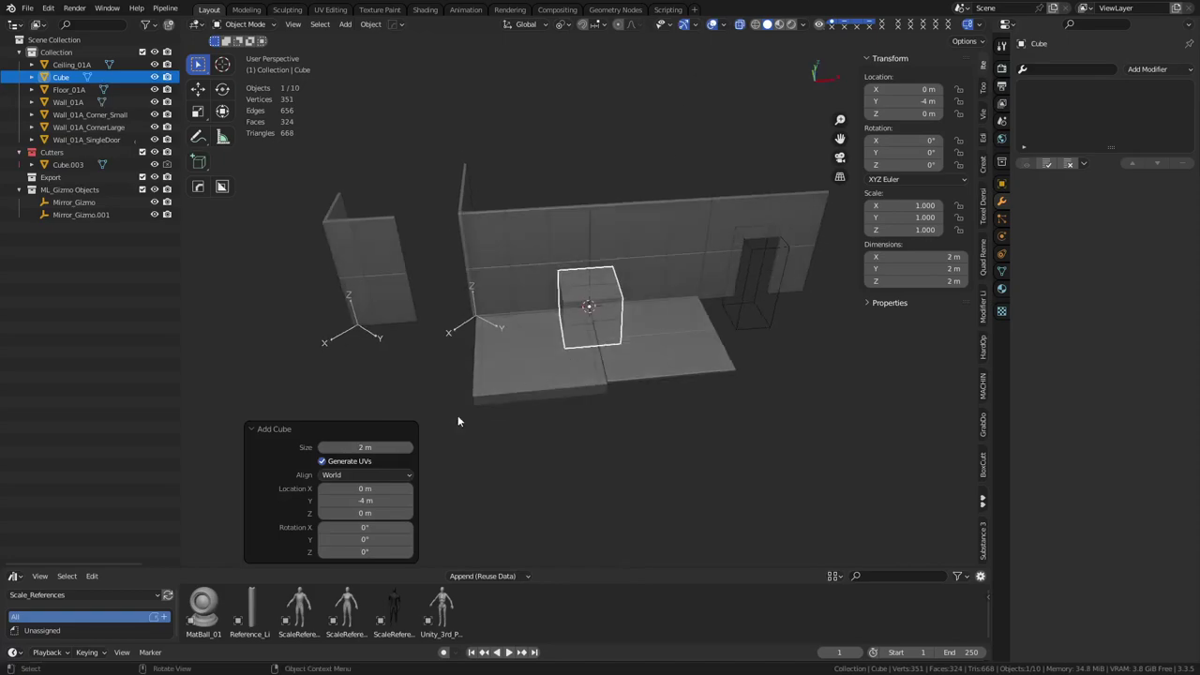
{"action": "left_click", "coordinate": [372, 450]}
{"action": "type", "text": "1"}
{"action": "key", "text": "Return"}
Step: In Edit Mode, snap the cube's bottom face up along Z to floor level
{"action": "key", "text": "Tab"}
{"action": "left_click", "coordinate": [647, 413]}
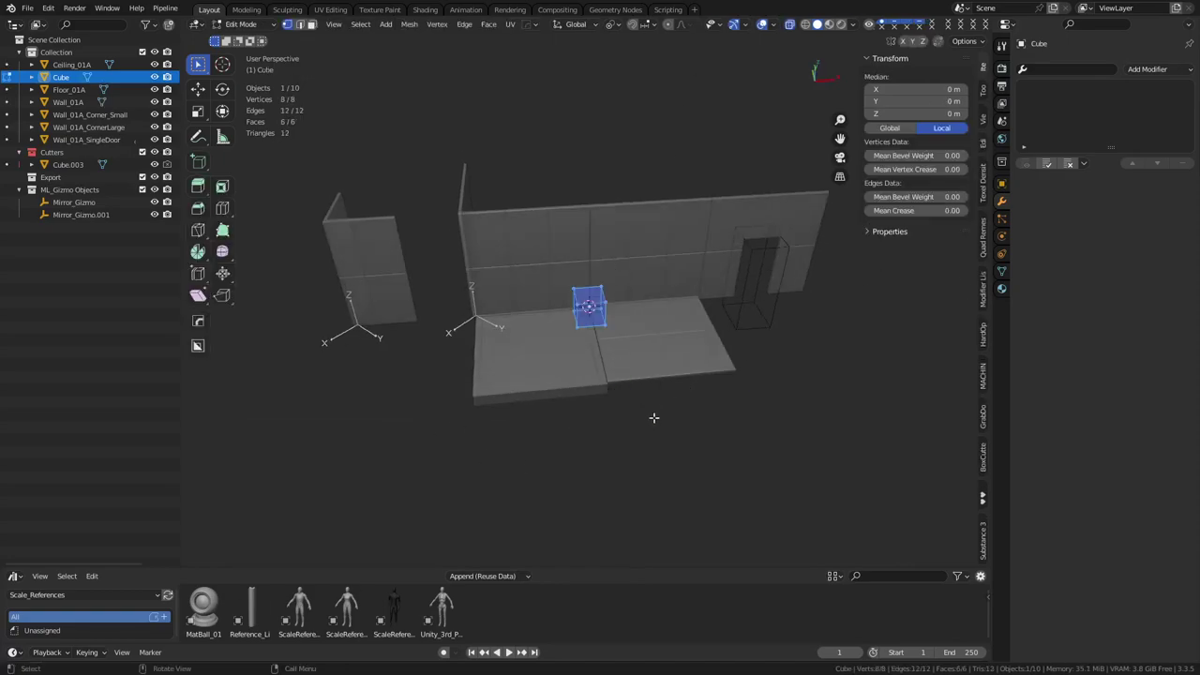
{"action": "key", "text": "KP_1"}
{"action": "key", "text": "alt+z"}
{"action": "key", "text": "3"}
{"action": "left_click", "coordinate": [586, 305]}
{"action": "key", "text": "g"}
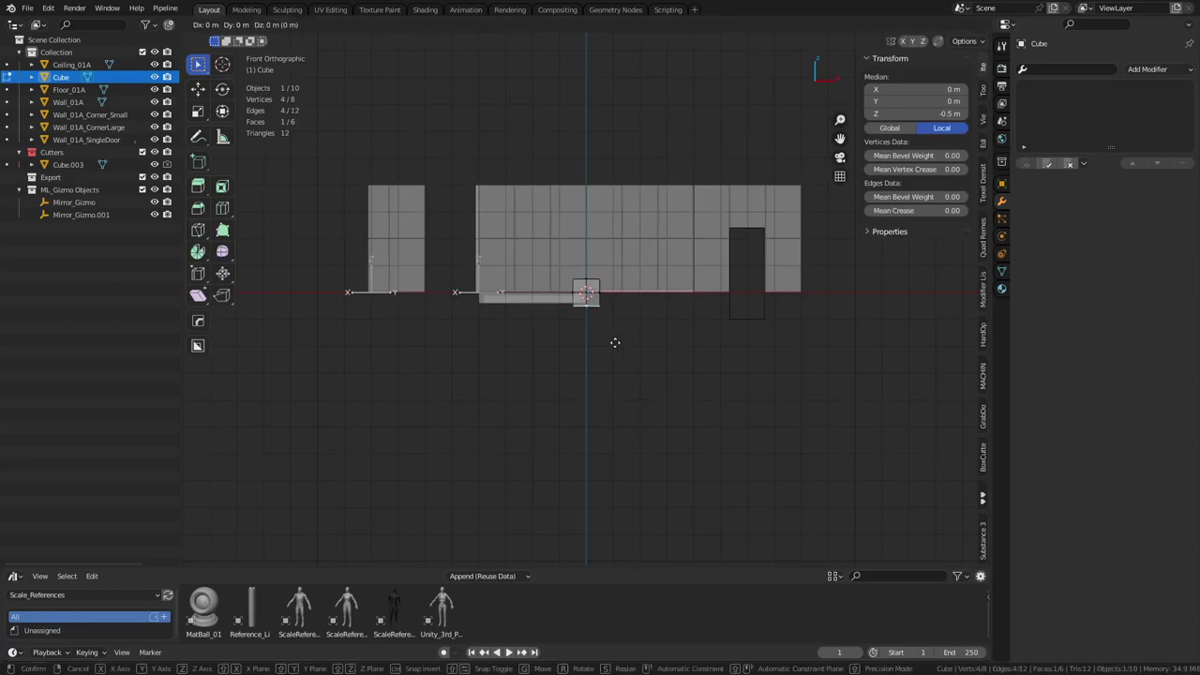
{"action": "key", "text": "z"}
{"action": "left_click", "coordinate": [614, 325], "text": "ctrl"}
Step: Raise the cube's top face along Z with snapping to a height of 4 m and return to Object Mode
{"action": "left_click", "coordinate": [585, 281]}
{"action": "key", "text": "g"}
{"action": "key", "text": "z"}
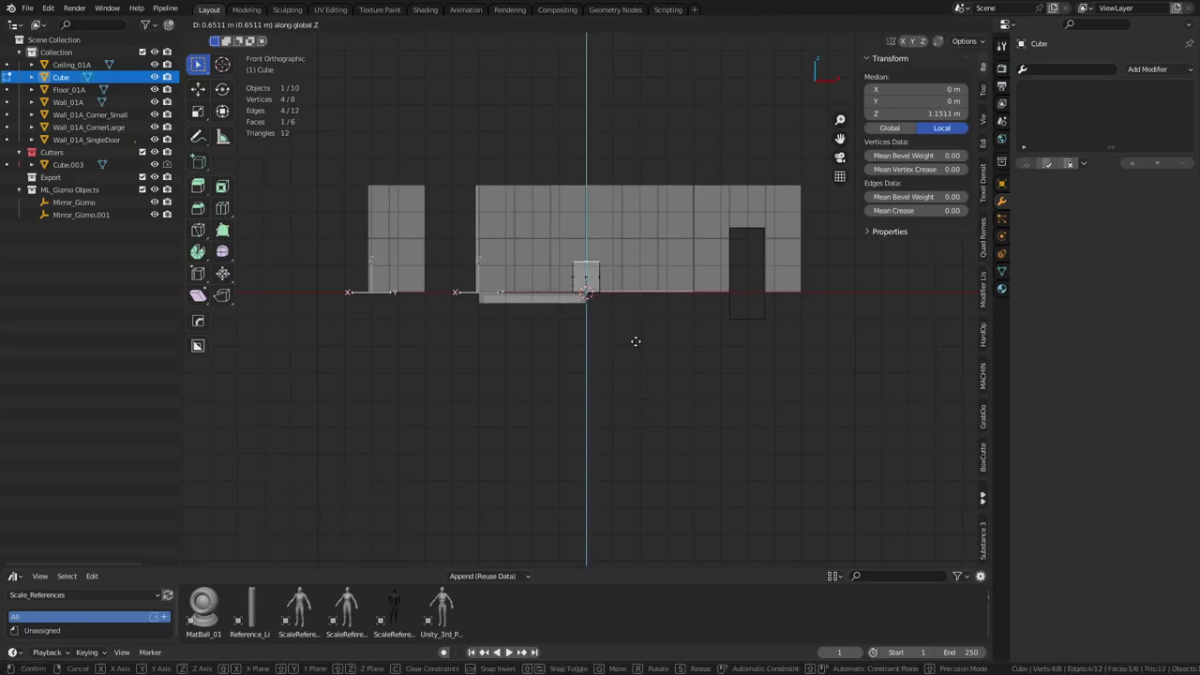
{"action": "left_click", "coordinate": [635, 275], "text": "ctrl"}
{"action": "middle_click_drag", "start_coordinate": [635, 281], "coordinate": [643, 377], "text": "shift"}
{"action": "key", "text": "alt+z"}
{"action": "key", "text": "Tab"}
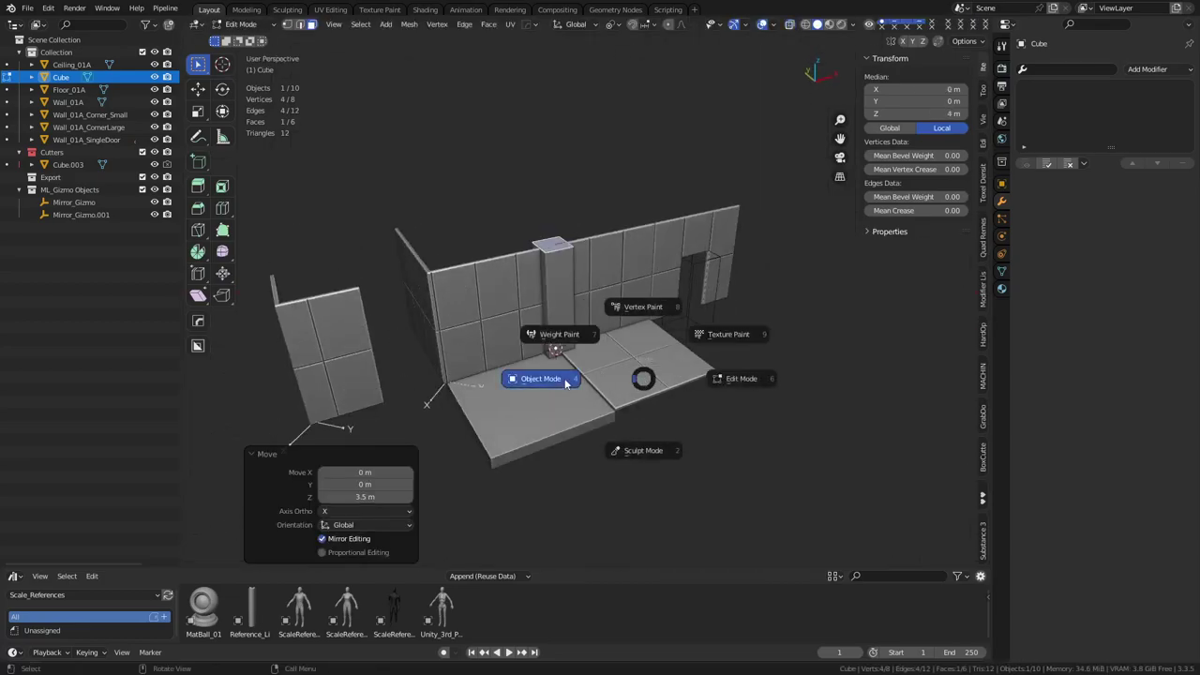
{"action": "left_click", "coordinate": [565, 383]}
{"action": "middle_click_drag", "start_coordinate": [572, 311], "coordinate": [626, 337]}
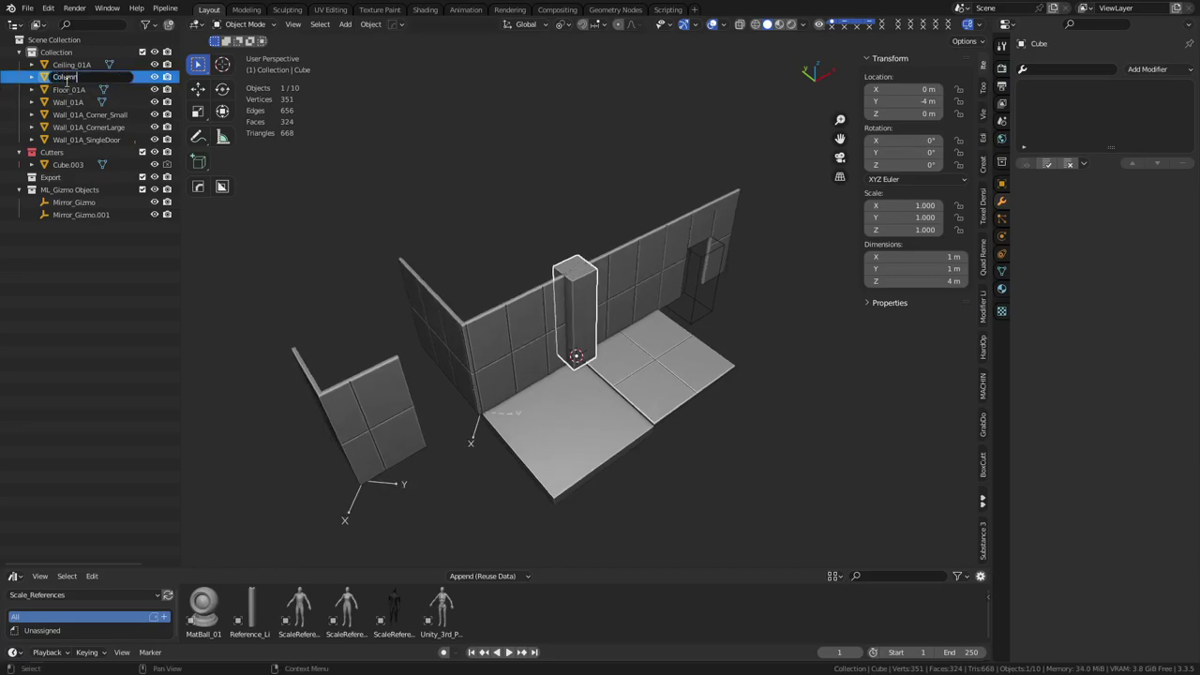
Step: Rename the cube object as Column_01A
{"action": "left_click", "coordinate": [67, 82]}
{"action": "type", "text": "Column_01A"}
{"action": "key", "text": "Return"}
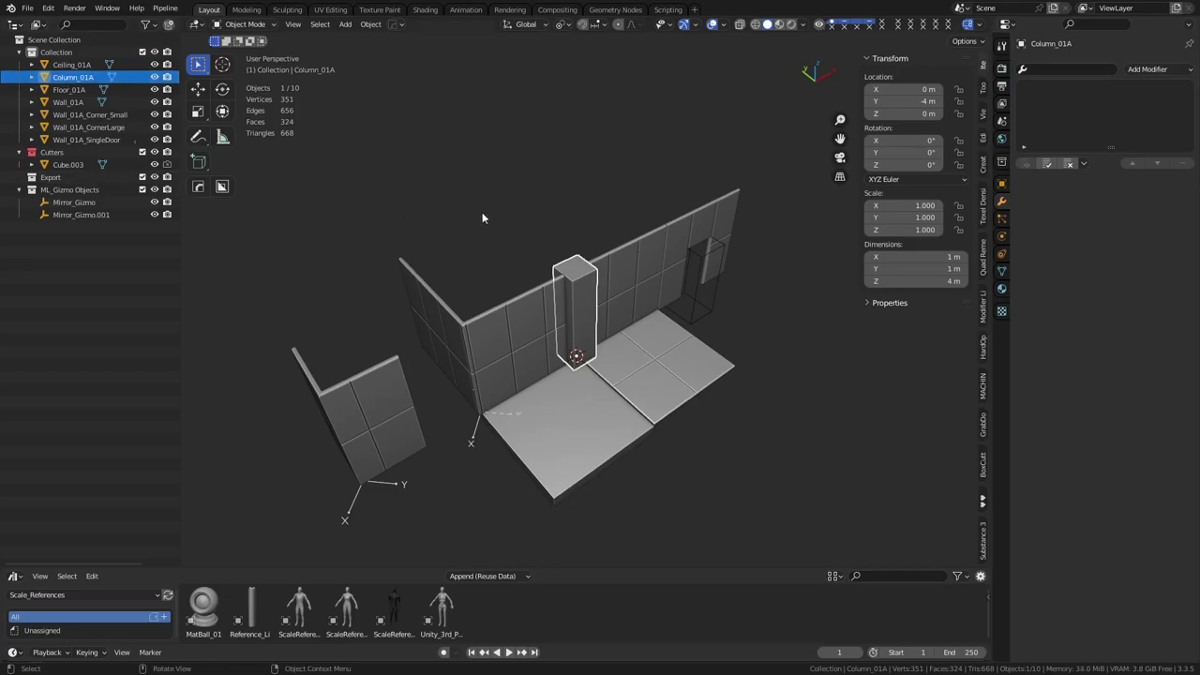
Step: Enter Edit Mode on Column_01A
{"action": "key", "text": "grave"}
{"action": "left_click", "coordinate": [699, 352]}
{"action": "middle_click_drag", "start_coordinate": [698, 353], "coordinate": [595, 357]}
{"action": "key", "text": "ctrl+Tab"}
{"action": "left_click", "coordinate": [656, 356]}
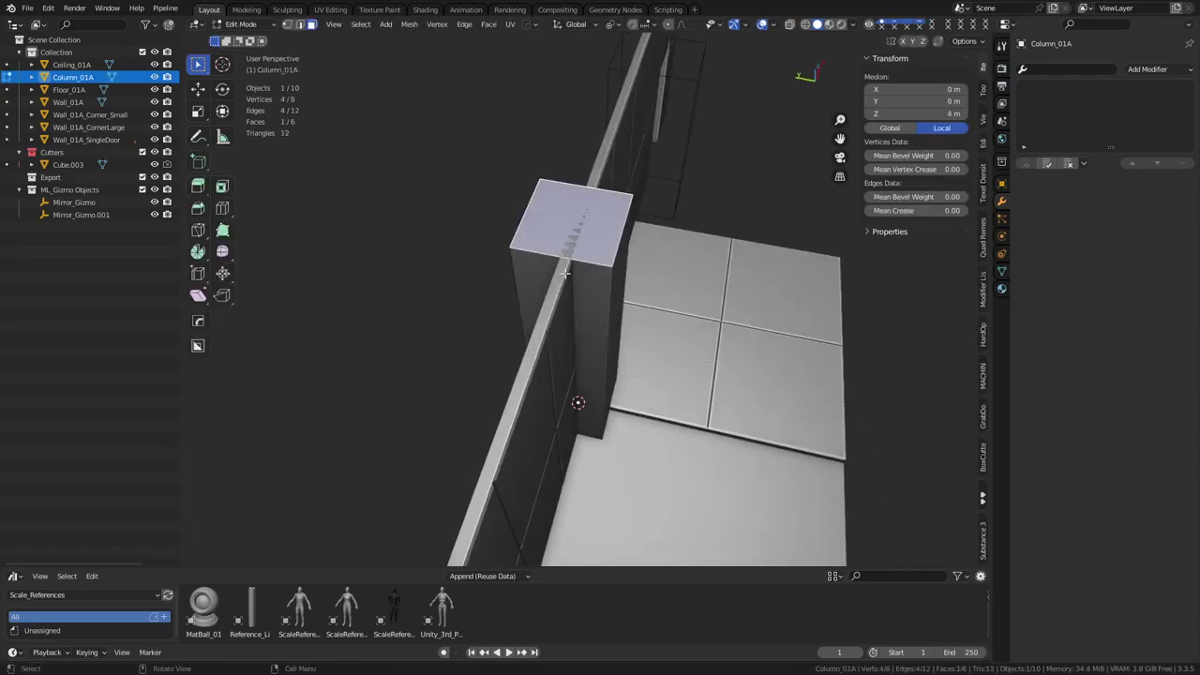
Step: Try a loop cut across the column's top, undo it, and select the column's side face crossed by the wall
{"action": "key", "text": "ctrl+r"}
{"action": "left_click", "coordinate": [553, 253]}
{"action": "right_click", "coordinate": [560, 260]}
{"action": "key", "text": "ctrl+z"}
{"action": "left_click", "coordinate": [596, 298]}
{"action": "left_click", "coordinate": [528, 279], "text": "shift"}
{"action": "left_click", "coordinate": [529, 280], "text": "shift"}
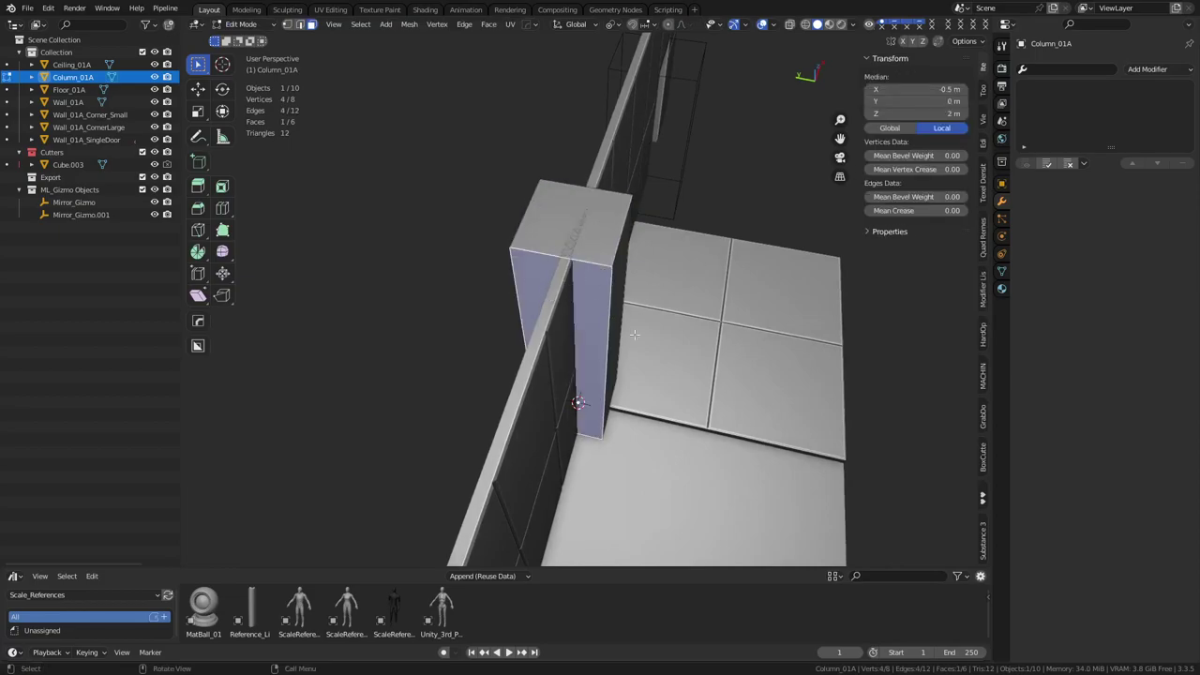
Step: Add a loop cut around the column, dividing it along the wall line
{"action": "middle_click_drag", "start_coordinate": [562, 288], "coordinate": [544, 254]}
{"action": "key", "text": "ctrl+r"}
{"action": "left_click", "coordinate": [545, 254]}
{"action": "left_click", "coordinate": [559, 260]}
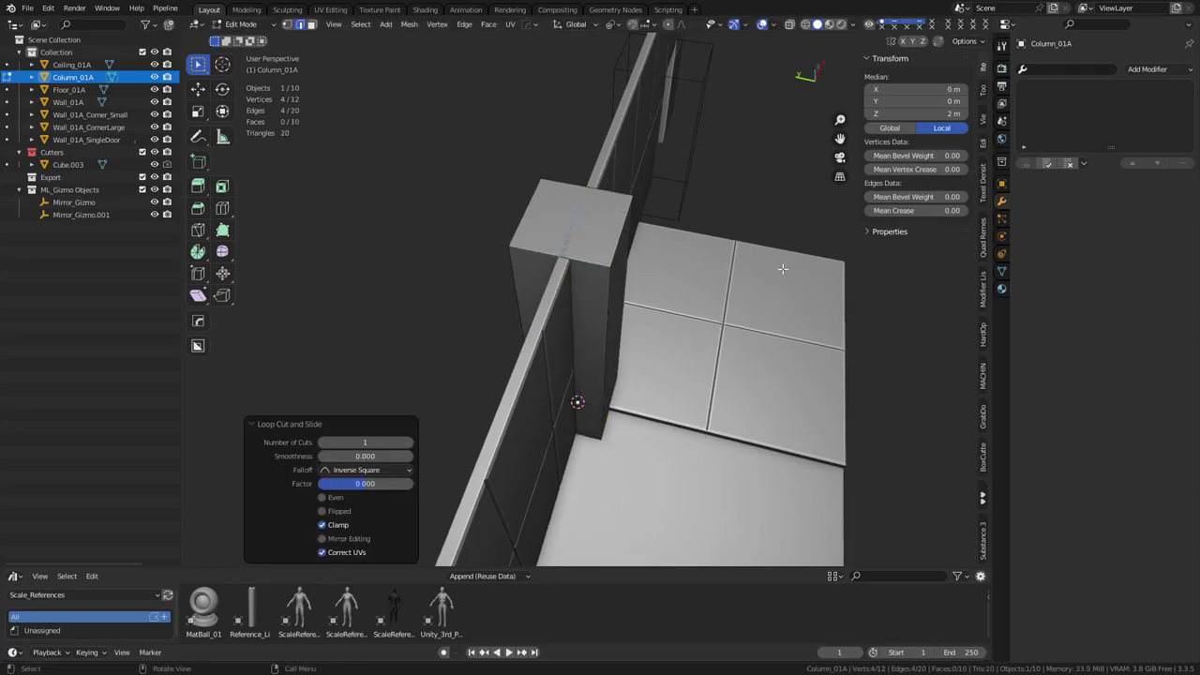
Step: Delete the faces of the column half behind the wall
{"action": "middle_click_drag", "start_coordinate": [661, 334], "coordinate": [728, 306]}
{"action": "key", "text": "3"}
{"action": "left_click", "coordinate": [565, 320]}
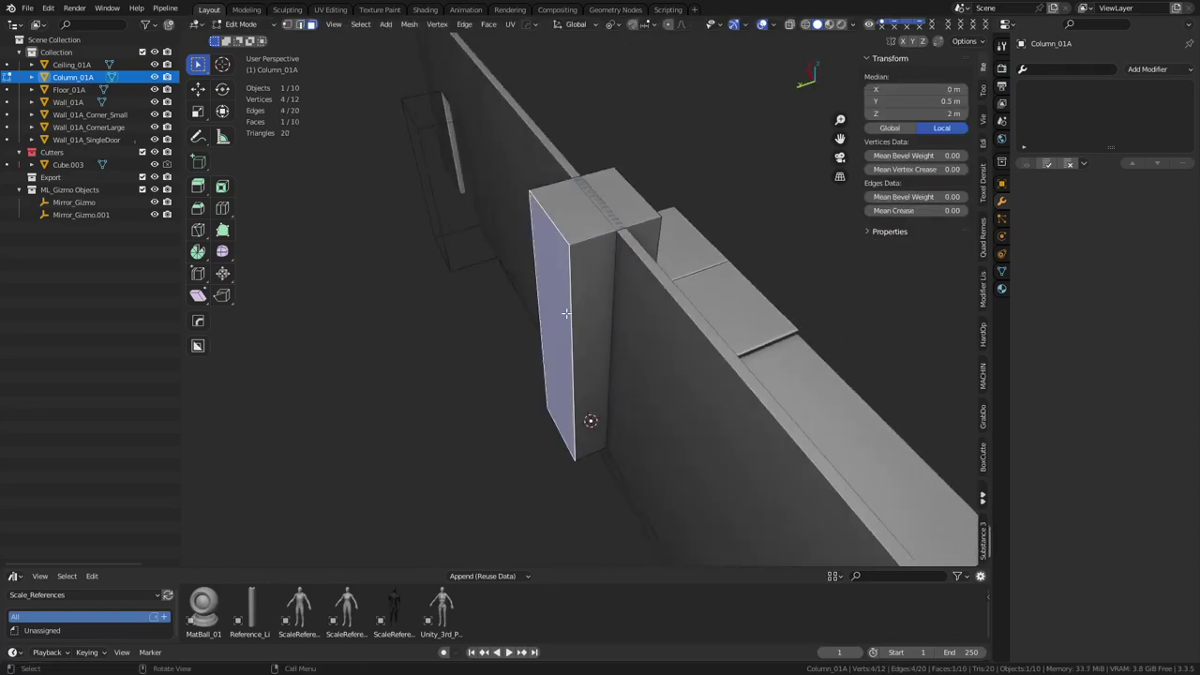
{"action": "key", "text": "ctrl+KP_Add"}
{"action": "key", "text": "x"}
{"action": "left_click", "coordinate": [600, 342]}
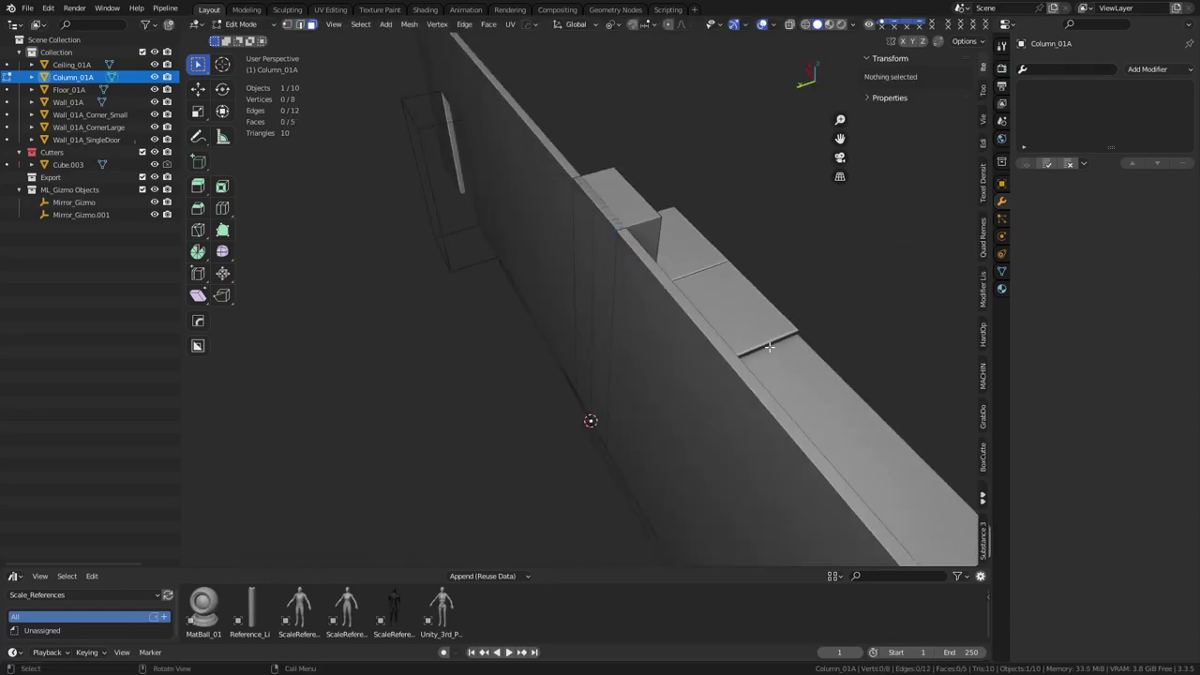
{"action": "middle_click_drag", "start_coordinate": [769, 347], "coordinate": [743, 347]}
{"action": "key", "text": "ctrl+z"}
{"action": "middle_click_drag", "start_coordinate": [618, 347], "coordinate": [646, 344]}
{"action": "key", "text": "x"}
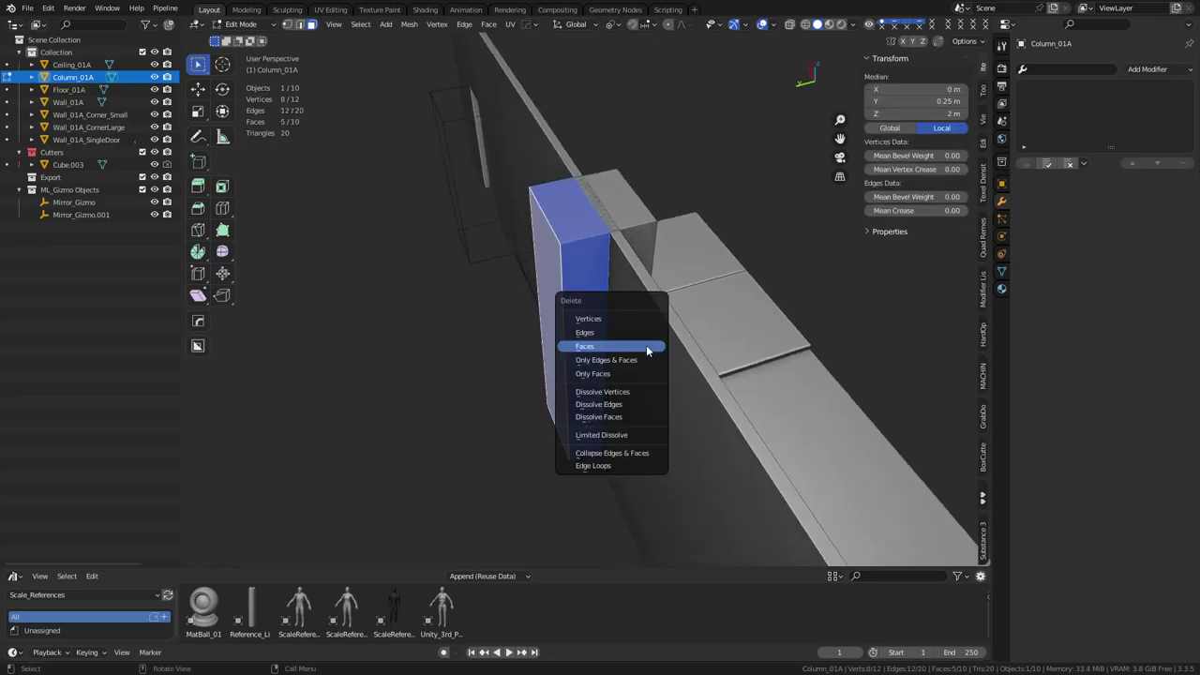
{"action": "left_click", "coordinate": [646, 344]}
Step: Select all of the remaining half-column, fill its open side with a face and return to Object Mode
{"action": "key", "text": "a"}
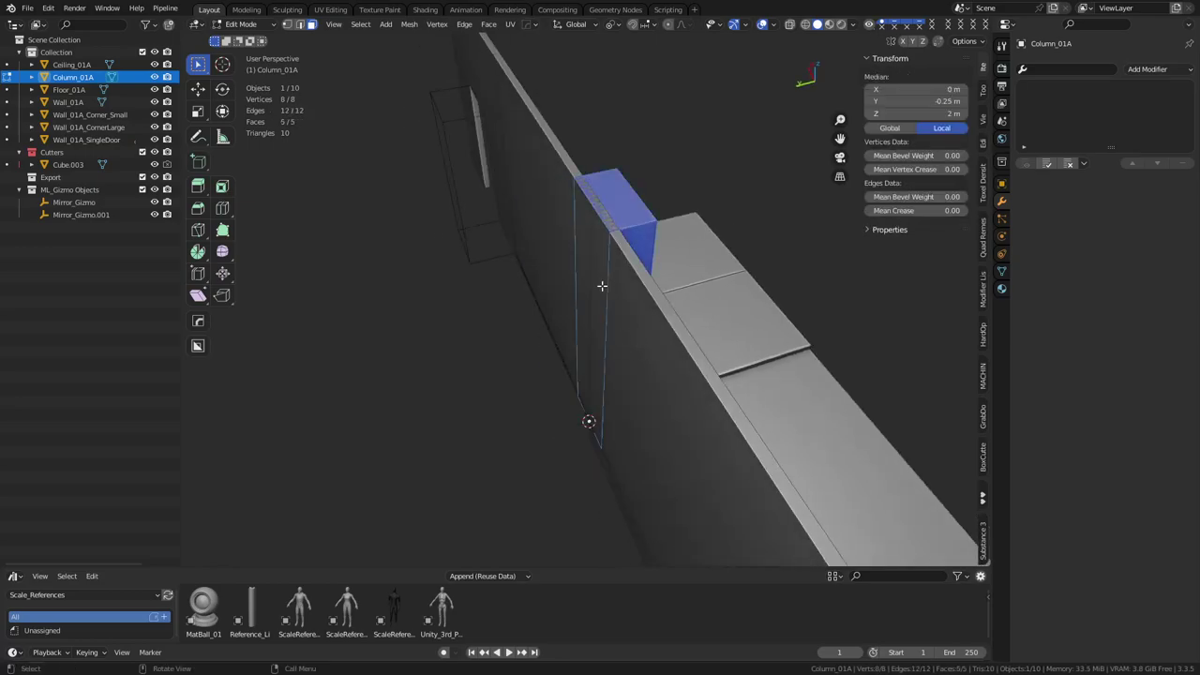
{"action": "key", "text": "f"}
{"action": "key", "text": "ctrl+Tab"}
{"action": "left_click", "coordinate": [646, 315]}
{"action": "middle_click_drag", "start_coordinate": [739, 367], "coordinate": [611, 377]}
Step: Undo the fill, the face deletion and the loop cut to restore the full column in Edit Mode
{"action": "key", "text": "ctrl+z"}
{"action": "key", "text": "ctrl+z"}
{"action": "key", "text": "ctrl+z"}
{"action": "key", "text": "ctrl+z"}
{"action": "key", "text": "ctrl+Tab"}
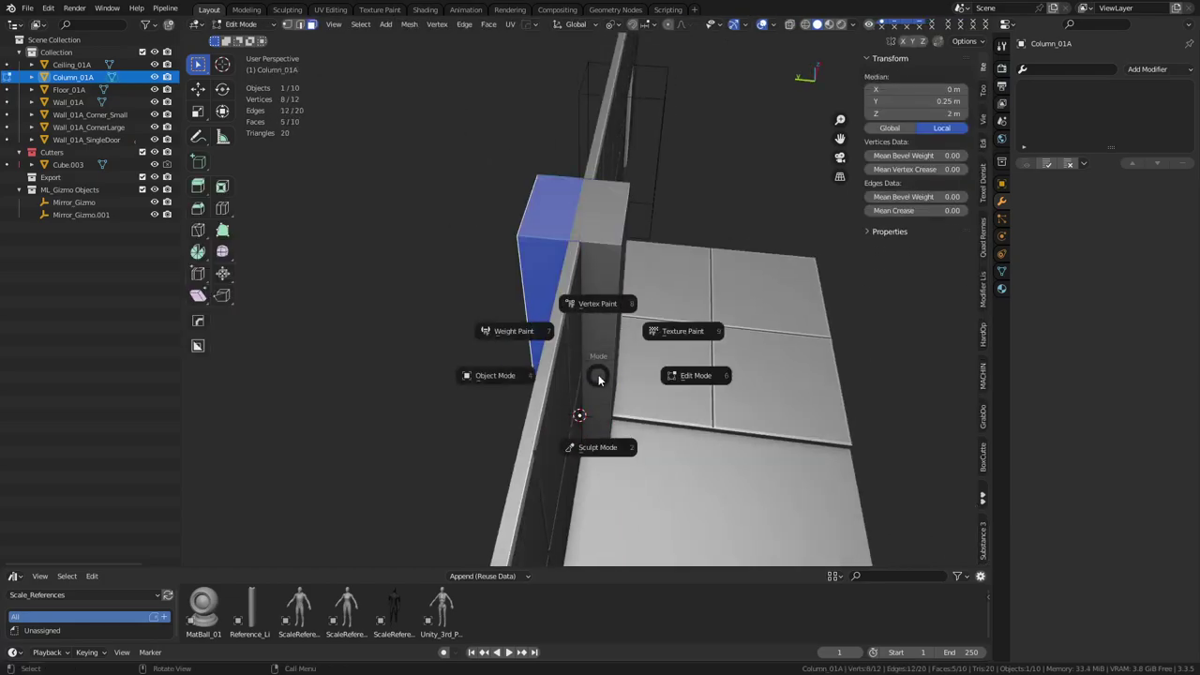
{"action": "left_click", "coordinate": [641, 363]}
{"action": "key", "text": "ctrl+z"}
{"action": "key", "text": "ctrl+z"}
Step: Add one centred loop cut around the full column and return to Object Mode
{"action": "key", "text": "alt+a"}
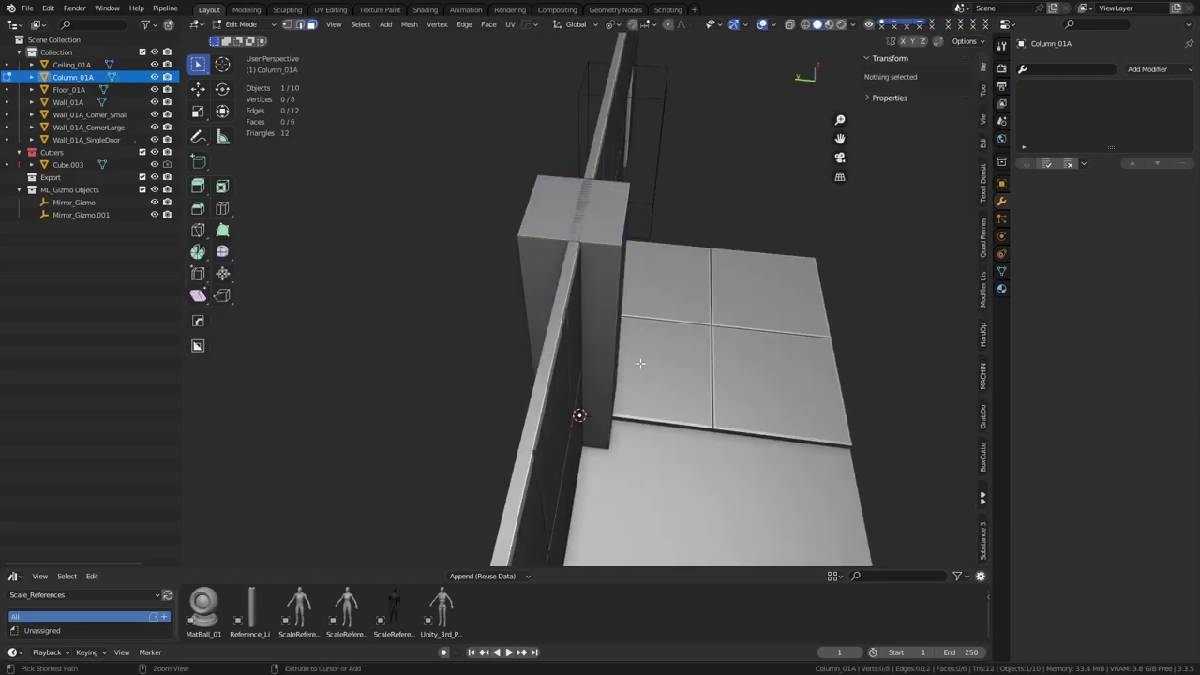
{"action": "key", "text": "ctrl+r"}
{"action": "left_click", "coordinate": [590, 261]}
{"action": "right_click", "coordinate": [590, 261]}
{"action": "key", "text": "ctrl+Tab"}
{"action": "left_click", "coordinate": [532, 250]}
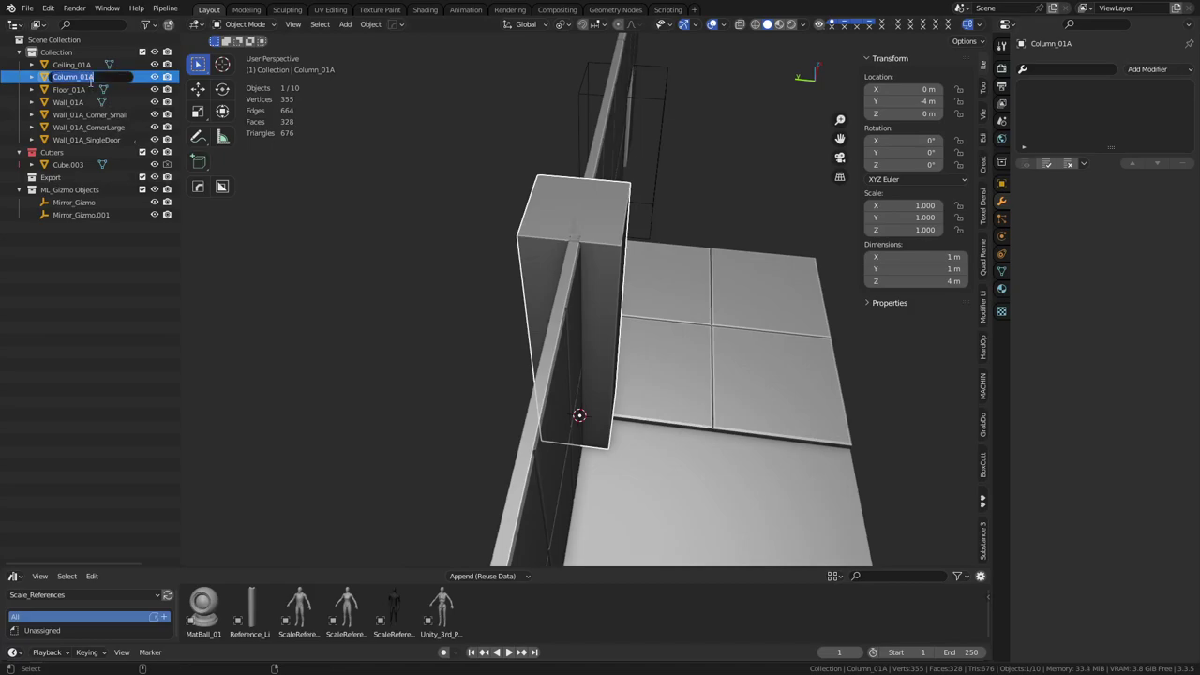
Step: Apply the rotation and scale of Column_01A
{"action": "key", "text": "Return"}
{"action": "middle_click_drag", "start_coordinate": [708, 374], "coordinate": [626, 365]}
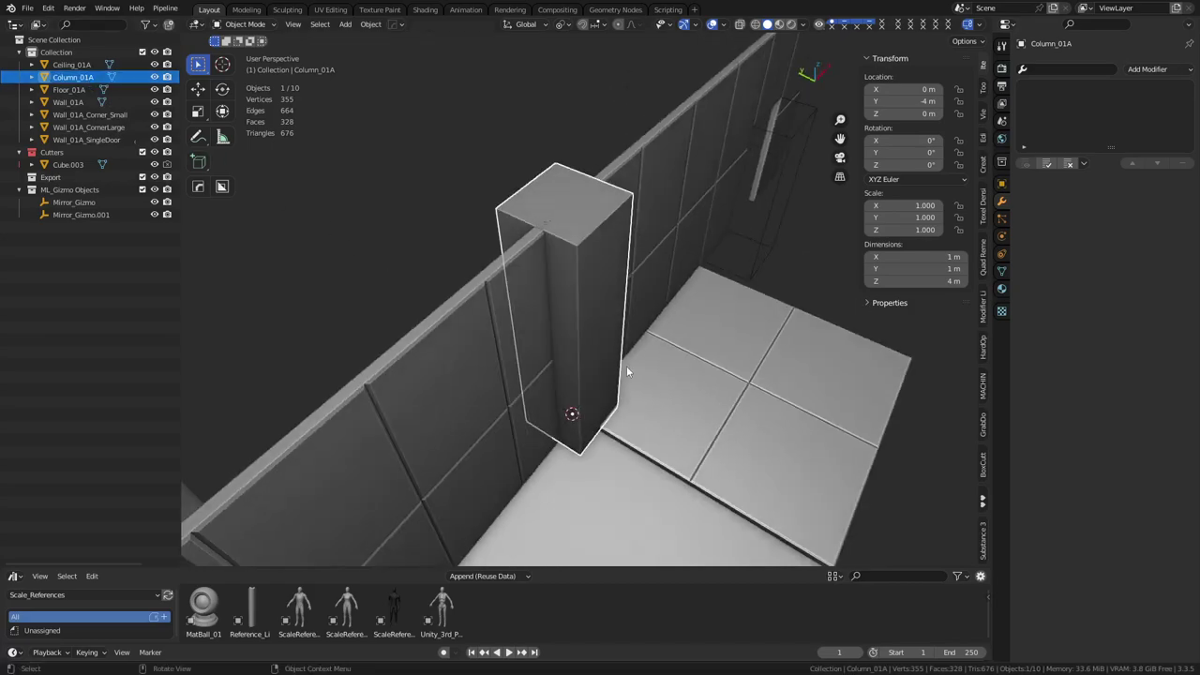
{"action": "key", "text": "ctrl+a"}
{"action": "left_click", "coordinate": [613, 368]}
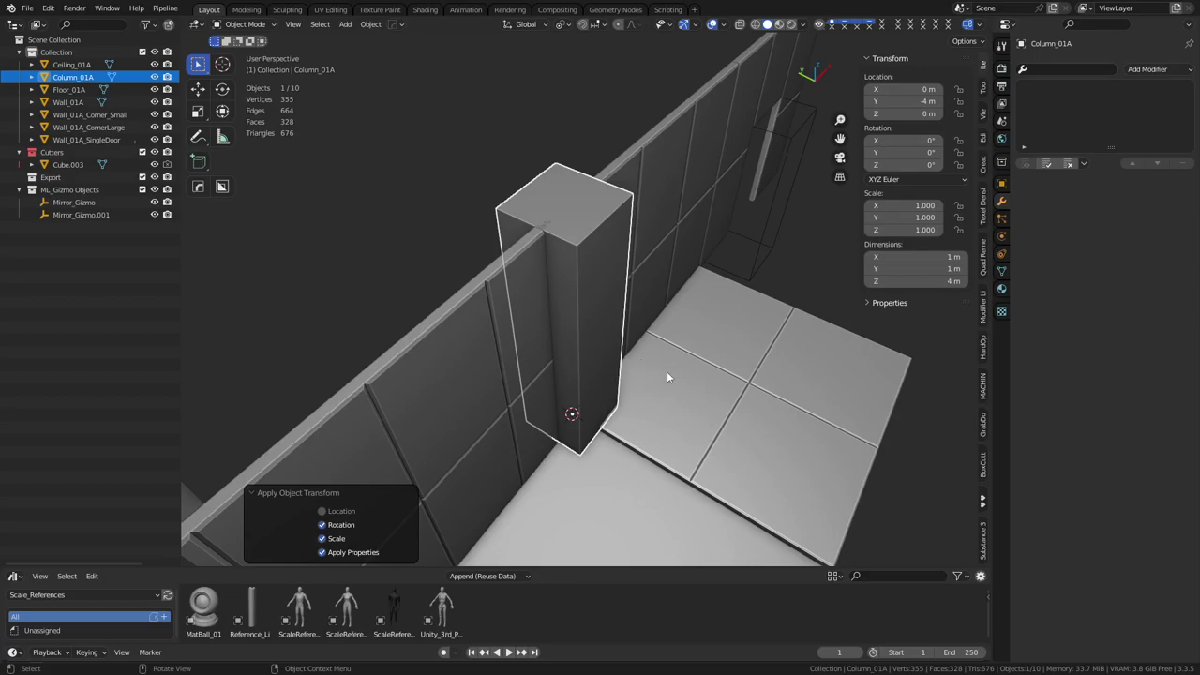
Step: Export only the selected column as the Unity FBX file Column_01A.fbx into the project's Assets\Models folder
{"action": "key", "text": "q"}
{"action": "left_click", "coordinate": [703, 360]}
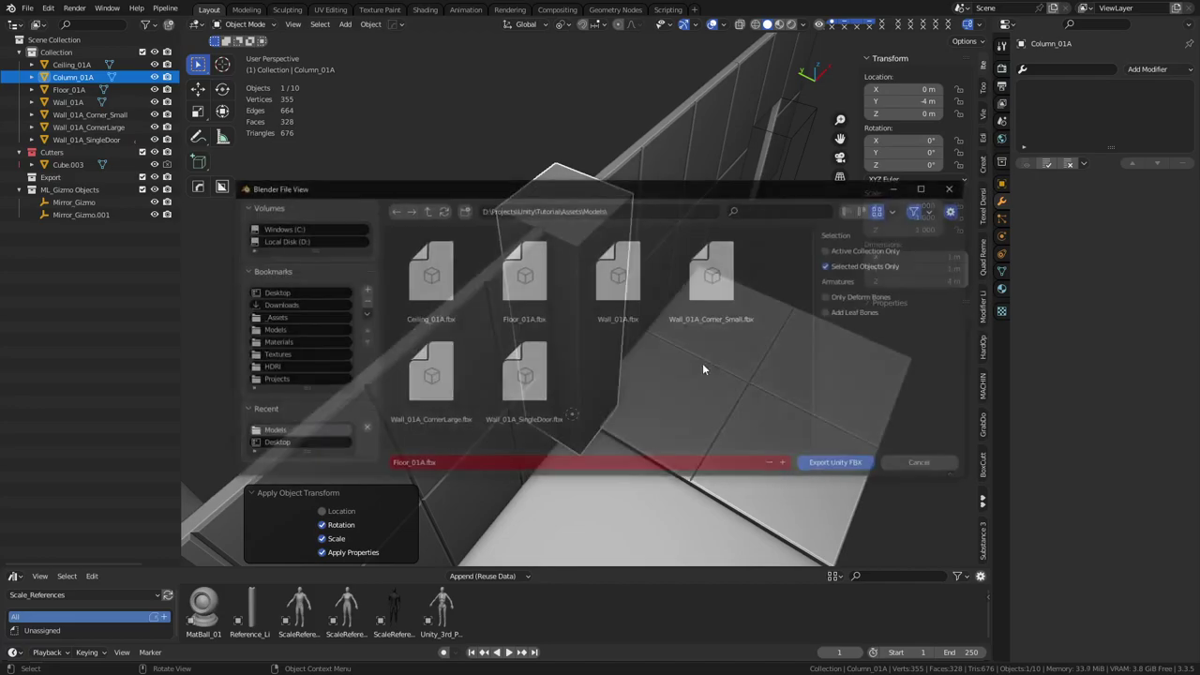
{"action": "key", "text": "Return"}
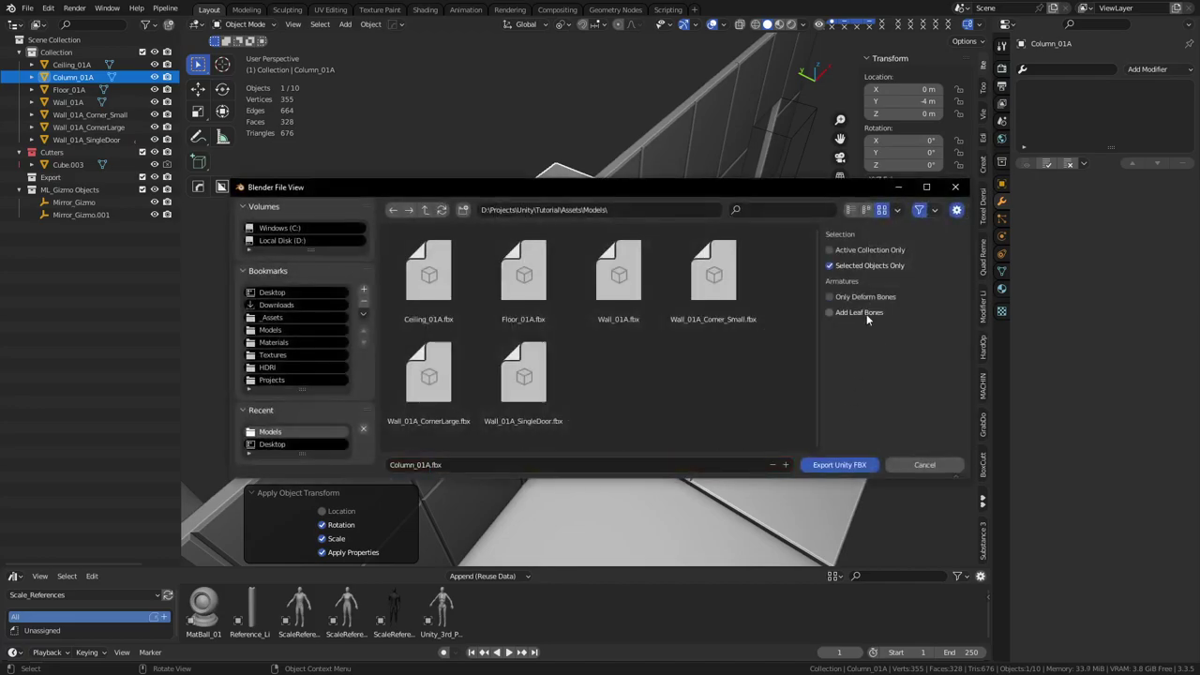
{"action": "left_click", "coordinate": [835, 465]}
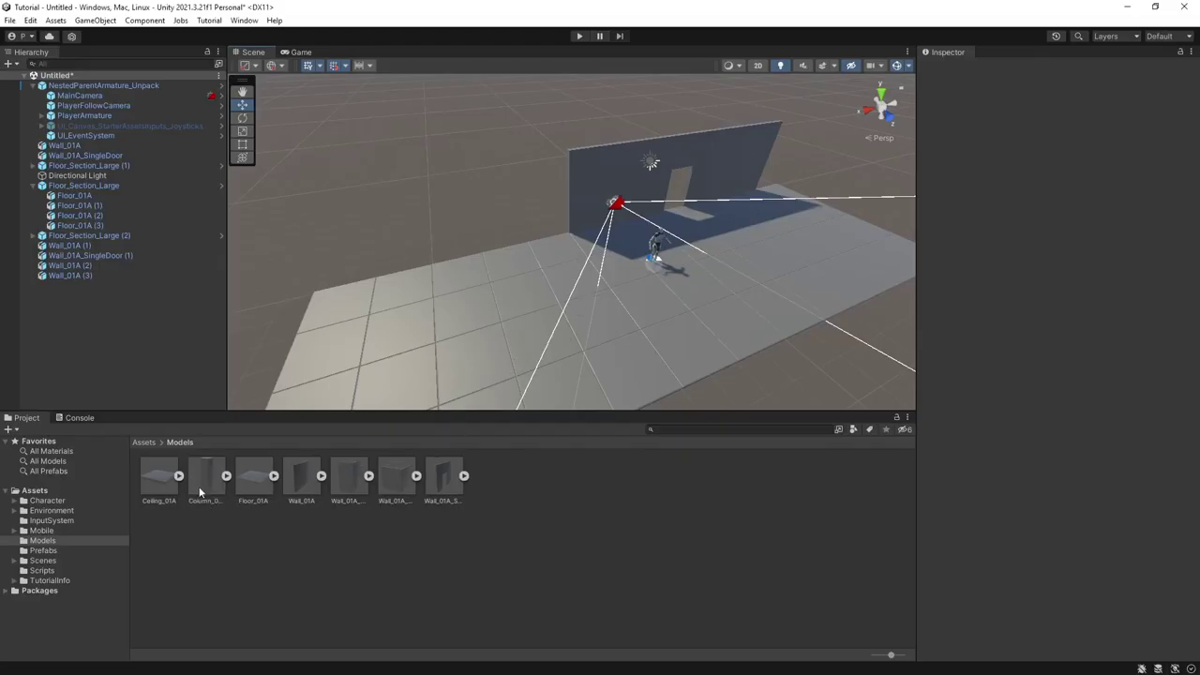
Step: Switch to Unity, place the Column_01A model at the wall's end at X 4, Z 0 and align it to the grid on all axes
{"action": "left_click_drag", "start_coordinate": [199, 492], "coordinate": [713, 222]}
{"action": "left_click", "coordinate": [346, 68]}
{"action": "left_click", "coordinate": [410, 108]}
Step: Duplicate the column and move the copy along X to -4, at the panel joint beside the doorway
{"action": "key", "text": "ctrl+d"}
{"action": "right_click_drag", "start_coordinate": [713, 222], "coordinate": [633, 191]}
{"action": "left_click_drag", "start_coordinate": [632, 190], "coordinate": [565, 268], "text": "alt"}
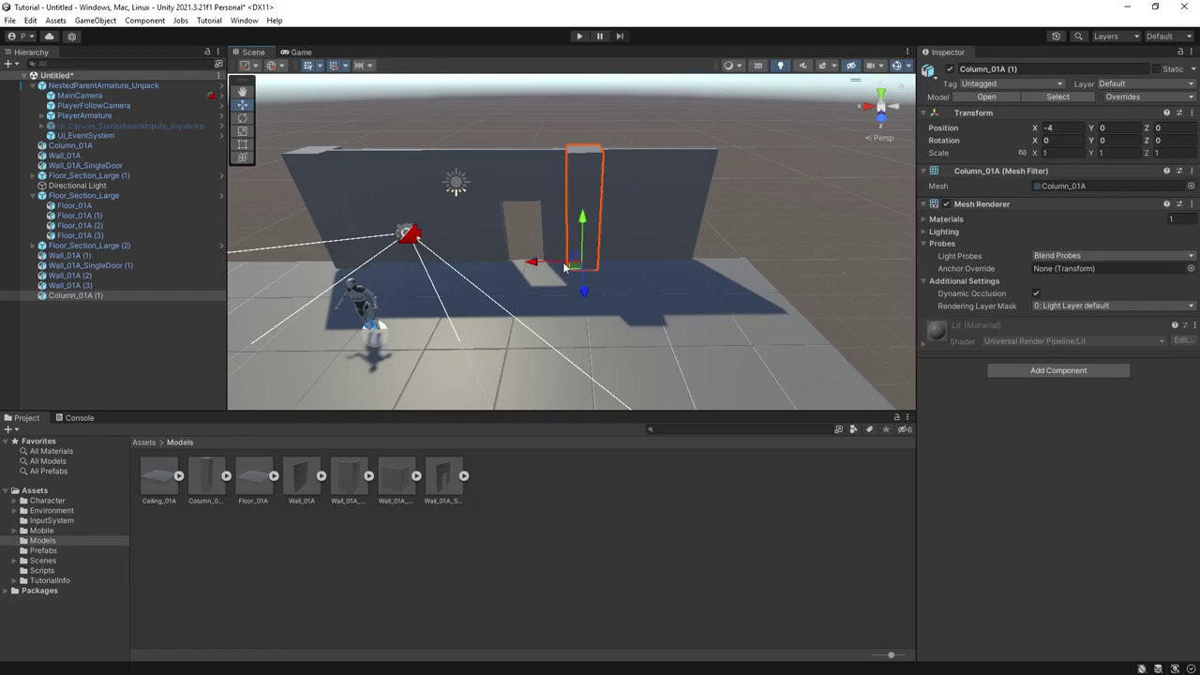
Step: Duplicate the column at X -4 and move the copy along X to the panel joint on the doorway's other side
{"action": "right_click_drag", "start_coordinate": [555, 210], "coordinate": [493, 208]}
{"action": "key", "text": "ctrl+d"}
{"action": "left_click_drag", "start_coordinate": [634, 272], "coordinate": [531, 268]}
Step: Duplicate the end column at X 4 and move the copy to X -8 at the wall's opposite end
{"action": "left_click", "coordinate": [459, 196]}
{"action": "left_click", "coordinate": [444, 199]}
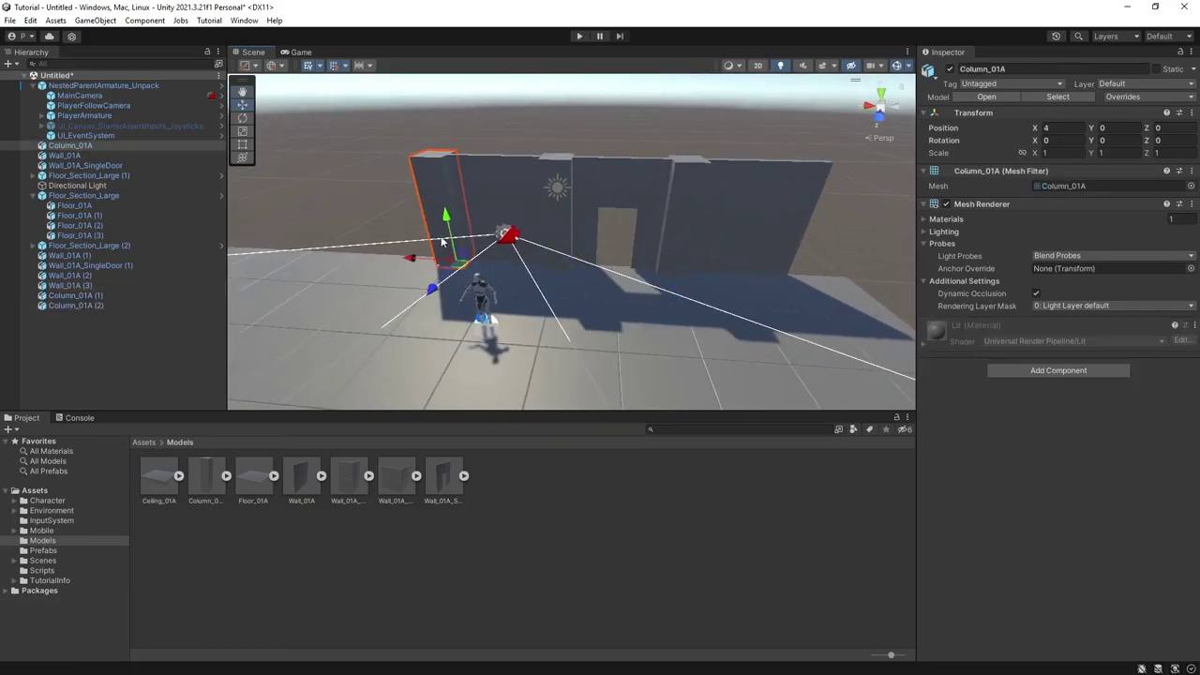
{"action": "key", "text": "ctrl+d"}
{"action": "left_click_drag", "start_coordinate": [411, 261], "coordinate": [741, 278]}
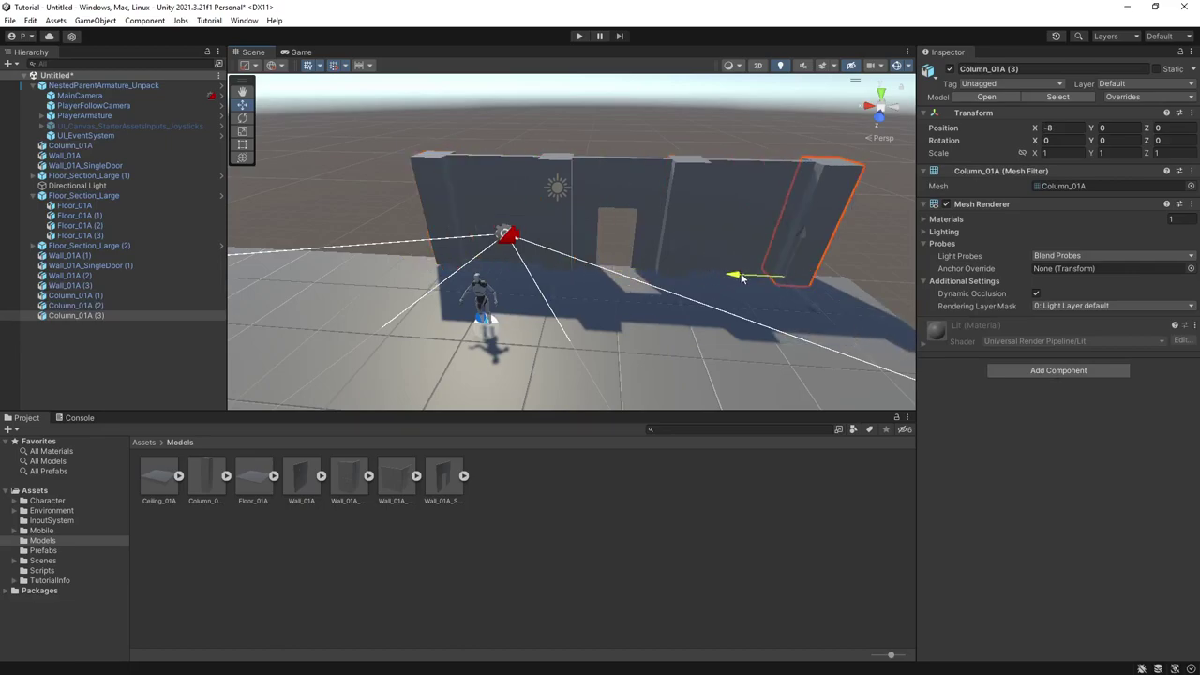
{"action": "left_click", "coordinate": [744, 132]}
{"action": "right_click_drag", "start_coordinate": [707, 278], "coordinate": [637, 298]}
{"action": "key", "text": "w"}
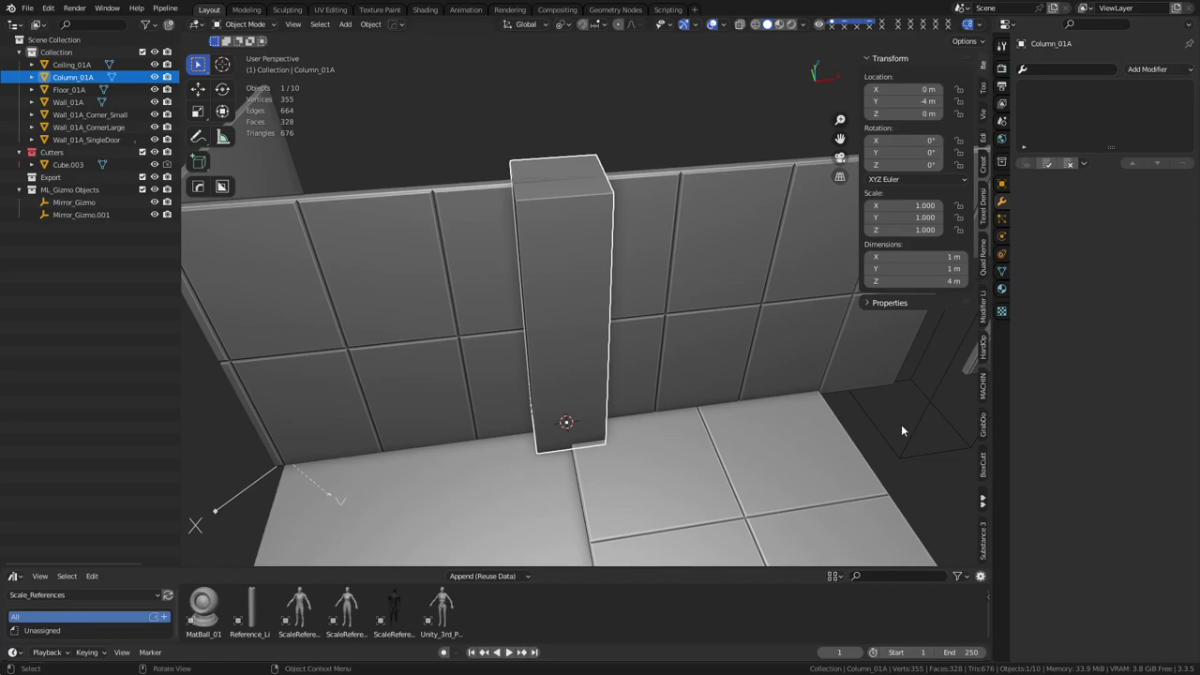
Step: Switch to Blender, add a cube at the world origin in the front view and enter vertex Edit Mode
{"action": "left_click", "coordinate": [901, 425]}
{"action": "scroll", "coordinate": [890, 425], "scroll_direction": "down", "scroll_amount": 4}
{"action": "middle_click_drag", "start_coordinate": [710, 410], "coordinate": [653, 362], "text": "alt"}
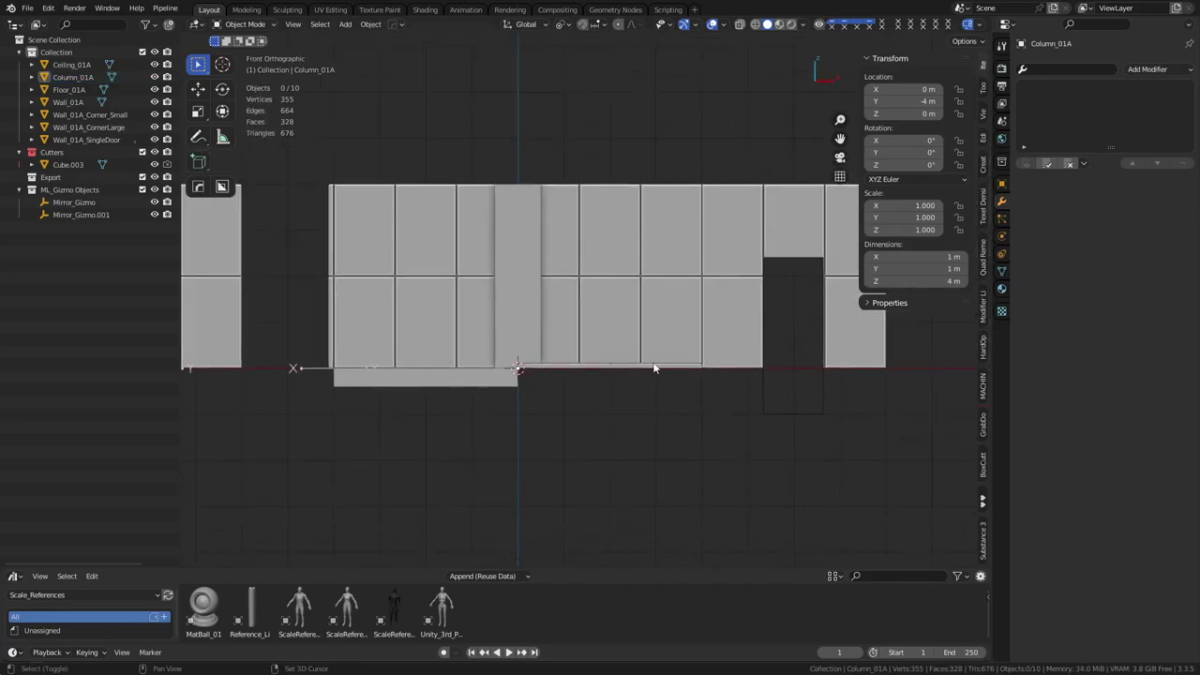
{"action": "key", "text": "shift+a"}
{"action": "mouse_move", "coordinate": [654, 368]}
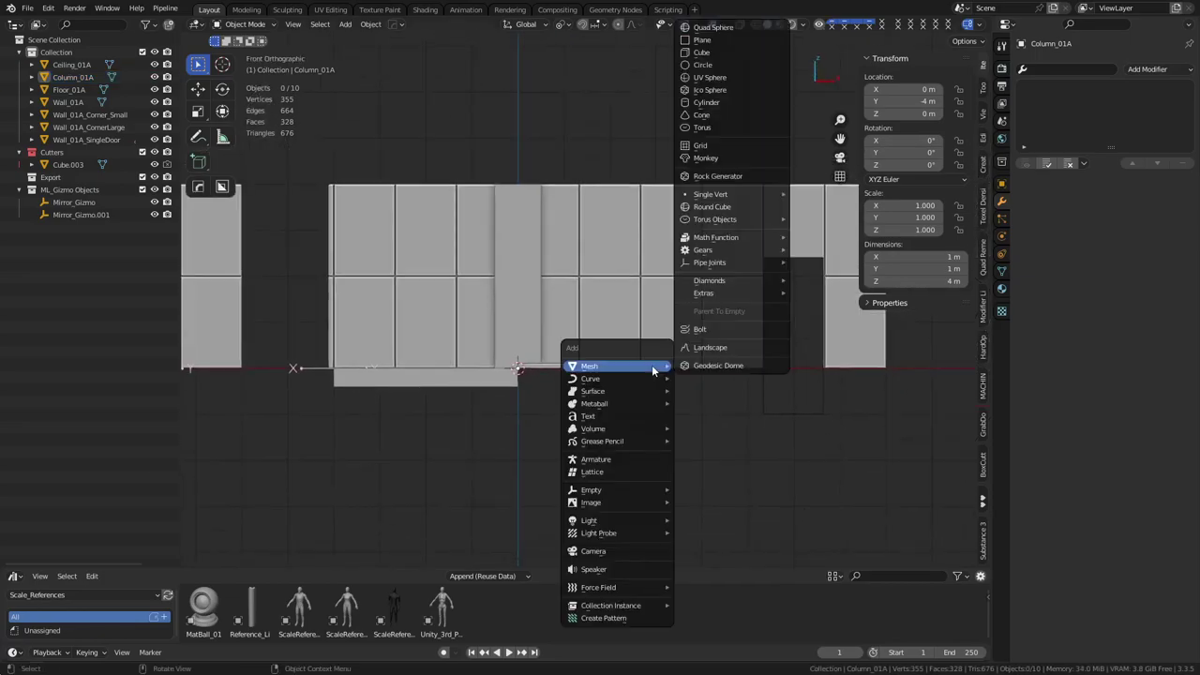
{"action": "left_click", "coordinate": [700, 55]}
{"action": "key", "text": "ctrl+Tab"}
{"action": "left_click", "coordinate": [626, 373]}
Step: Raise the cube's bottom vertices 0.5 m along Z to the ground line
{"action": "key", "text": "alt+z"}
{"action": "left_click_drag", "start_coordinate": [449, 438], "coordinate": [573, 373]}
{"action": "key", "text": "g"}
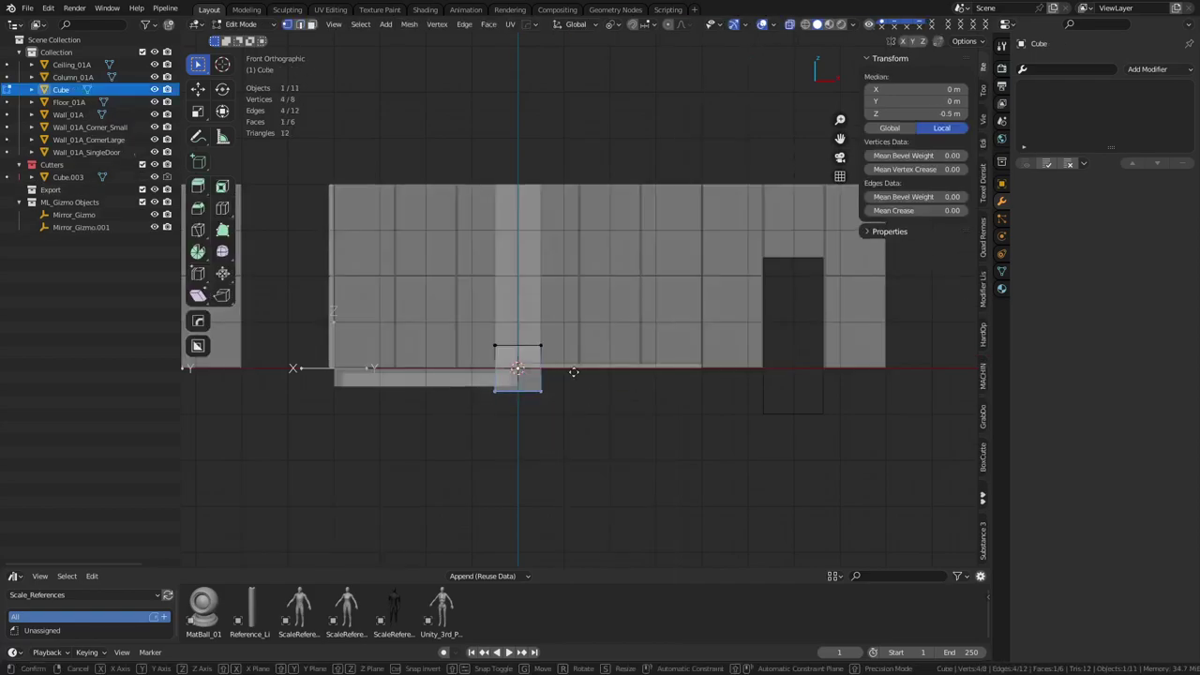
{"action": "key", "text": "z"}
{"action": "left_click", "coordinate": [579, 348]}
Step: Move the cube's bottom vertices down 0.1 m along Z, just below the ground line
{"action": "scroll", "coordinate": [562, 353], "scroll_direction": "up", "scroll_amount": 6}
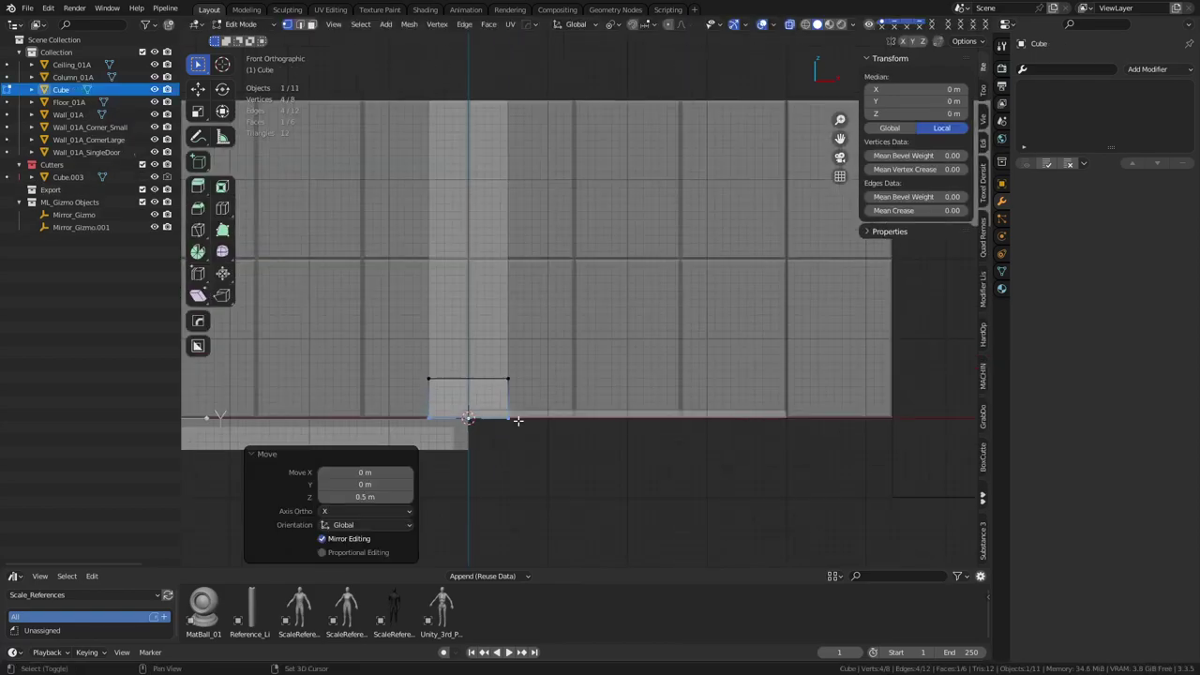
{"action": "scroll", "coordinate": [509, 372], "scroll_direction": "up", "scroll_amount": 2}
{"action": "middle_click_drag", "start_coordinate": [573, 402], "coordinate": [624, 372], "text": "shift"}
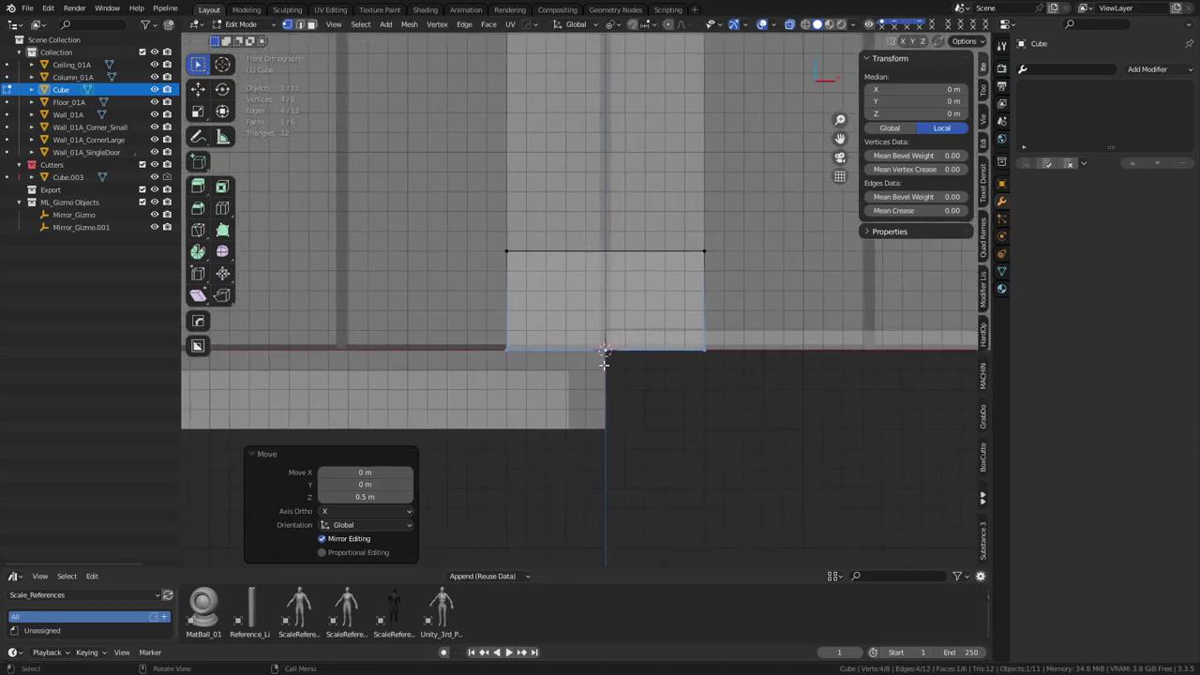
{"action": "key", "text": "g"}
{"action": "key", "text": "z"}
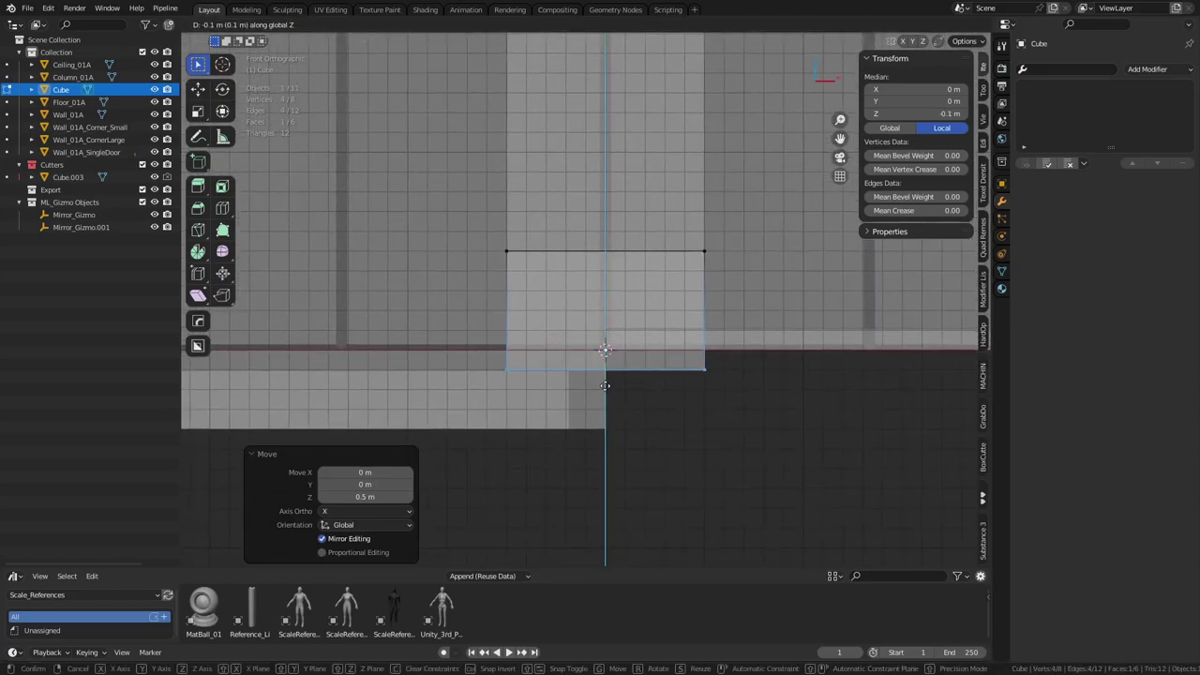
{"action": "left_click", "coordinate": [605, 384]}
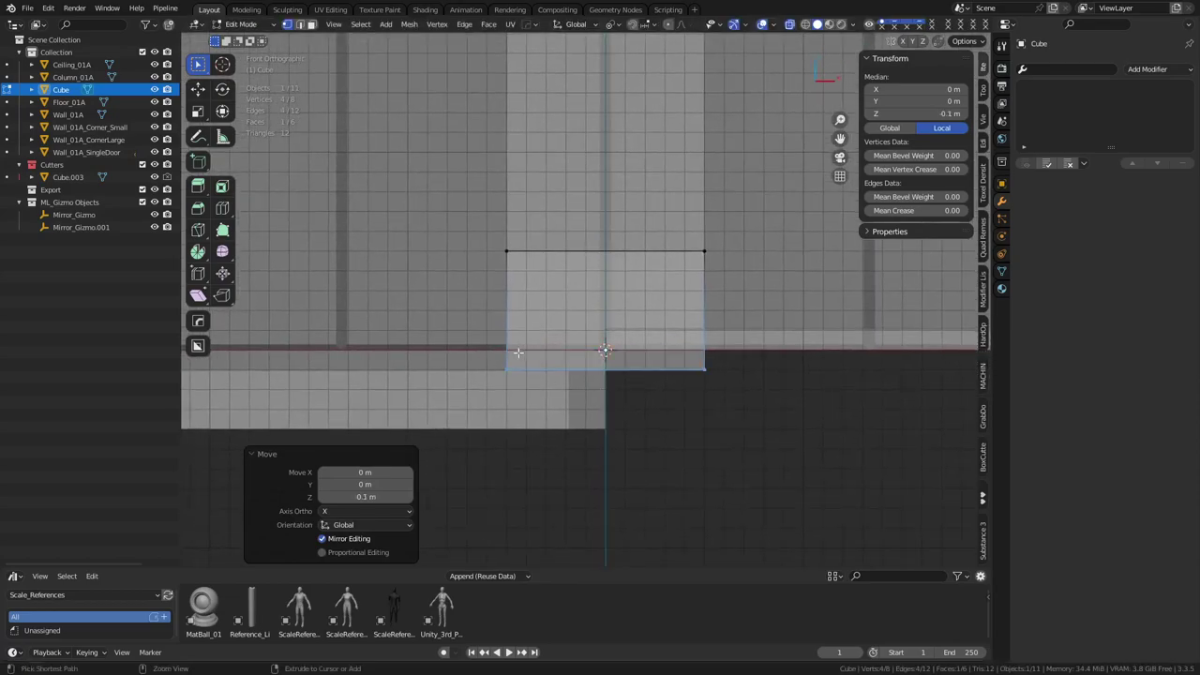
Step: Add one centred horizontal loop cut around the cube and move it down 0.2 m to the ground line
{"action": "key", "text": "ctrl+r"}
{"action": "left_click", "coordinate": [515, 343]}
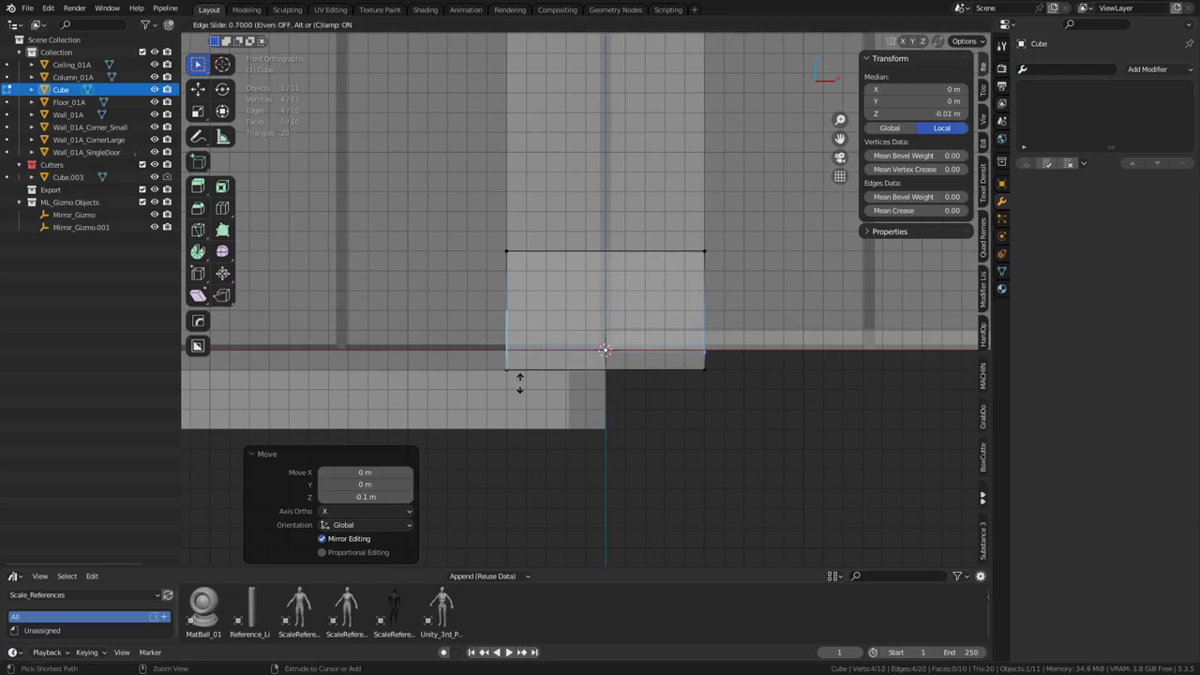
{"action": "right_click", "coordinate": [519, 379]}
{"action": "key", "text": "g"}
{"action": "key", "text": "z"}
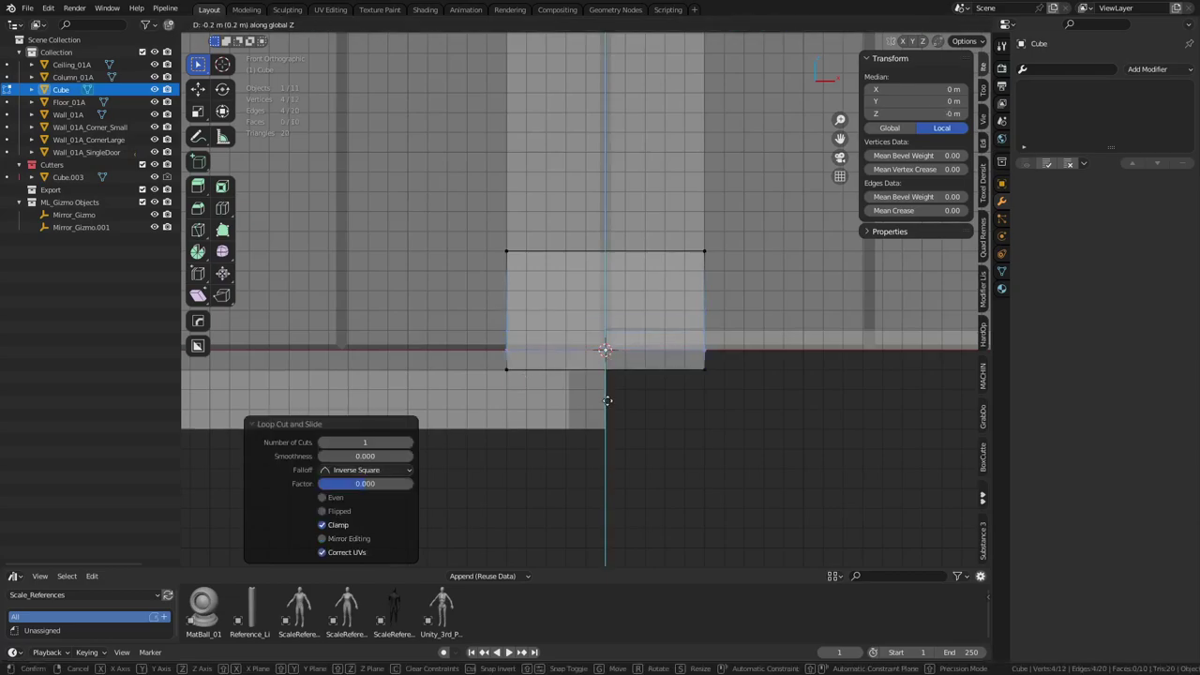
{"action": "left_click", "coordinate": [608, 400]}
{"action": "middle_click_drag", "start_coordinate": [594, 382], "coordinate": [643, 409]}
{"action": "key", "text": "alt+z"}
{"action": "scroll", "coordinate": [642, 410], "scroll_direction": "down", "scroll_amount": 2}
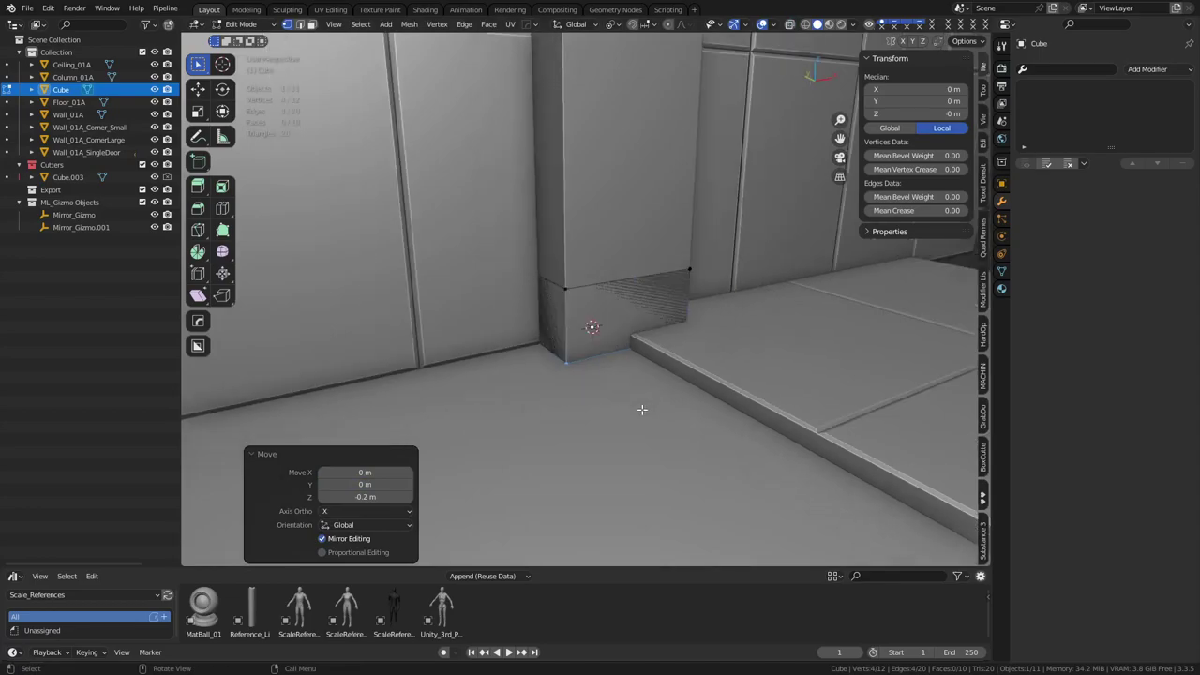
{"action": "key", "text": "alt+z"}
{"action": "middle_click_drag", "start_coordinate": [648, 388], "coordinate": [581, 264]}
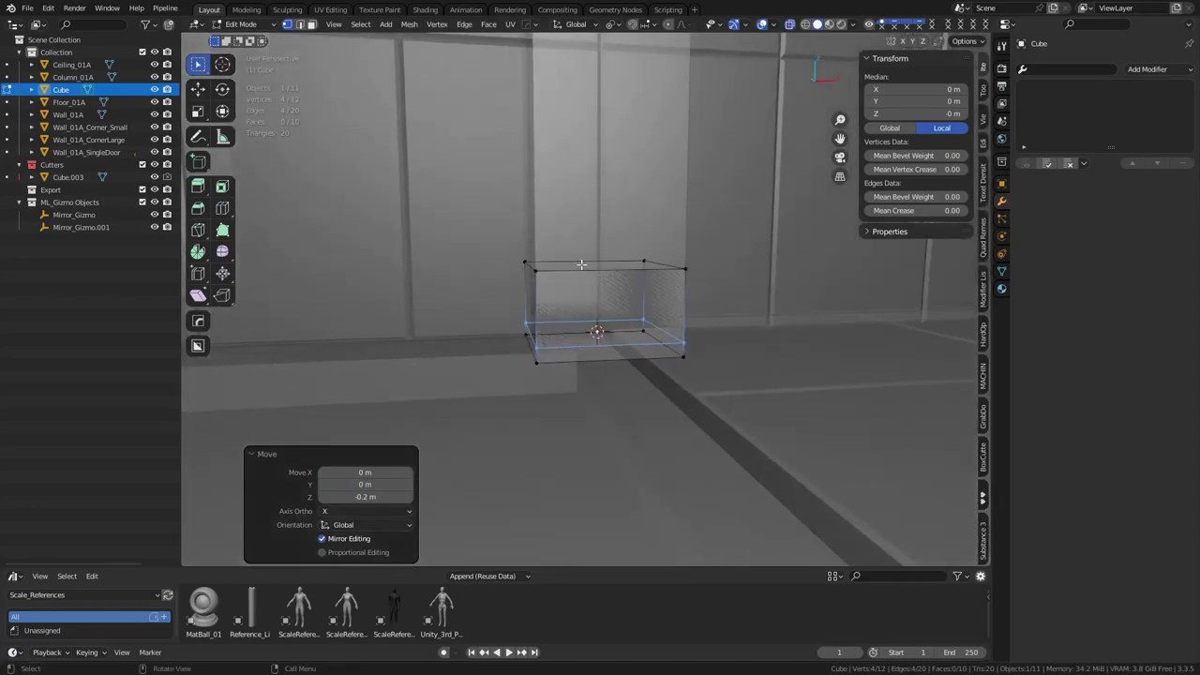
{"action": "left_click", "coordinate": [581, 264]}
{"action": "middle_click_drag", "start_coordinate": [643, 343], "coordinate": [533, 390], "text": "alt"}
{"action": "scroll", "coordinate": [613, 332], "scroll_direction": "down", "scroll_amount": 3}
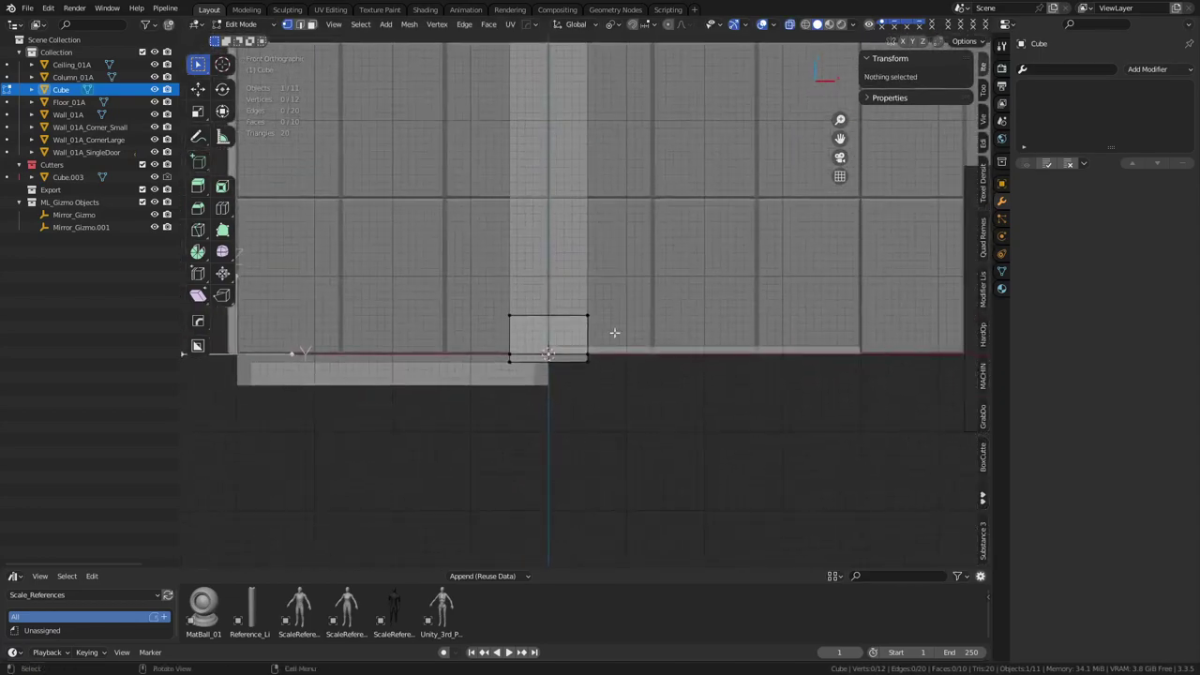
{"action": "middle_click_drag", "start_coordinate": [618, 297], "coordinate": [567, 406], "text": "shift"}
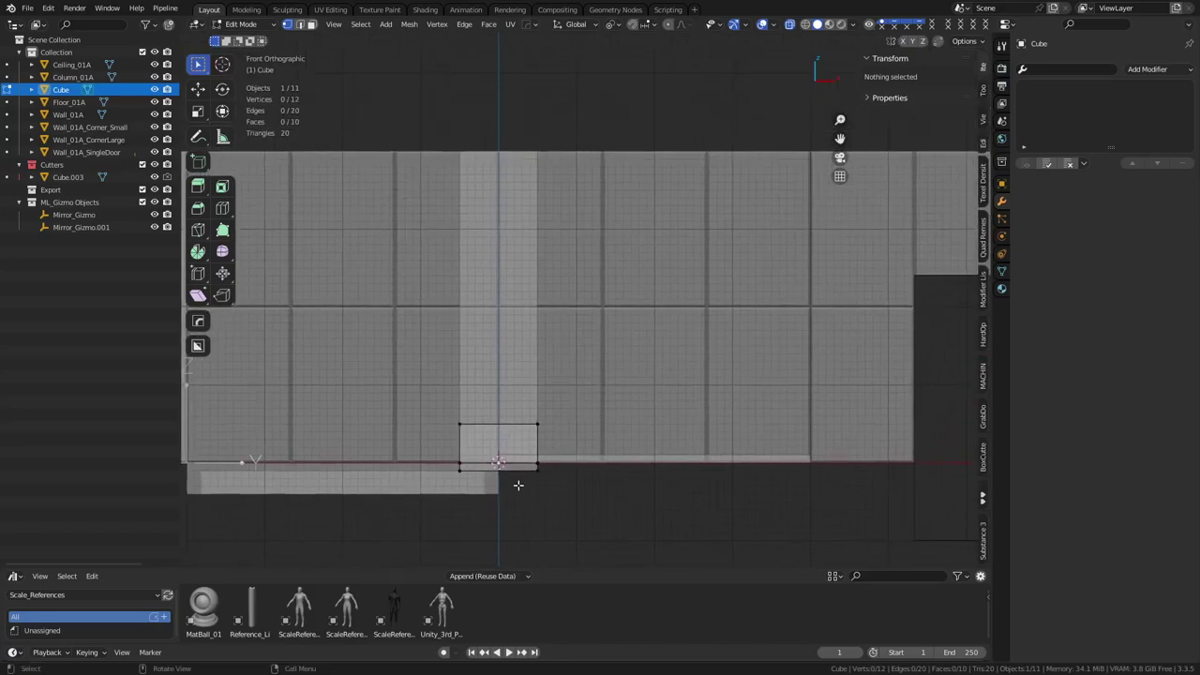
{"action": "left_click_drag", "start_coordinate": [518, 485], "coordinate": [578, 397]}
{"action": "scroll", "coordinate": [579, 396], "scroll_direction": "down", "scroll_amount": 2}
{"action": "key", "text": "g"}
{"action": "key", "text": "y"}
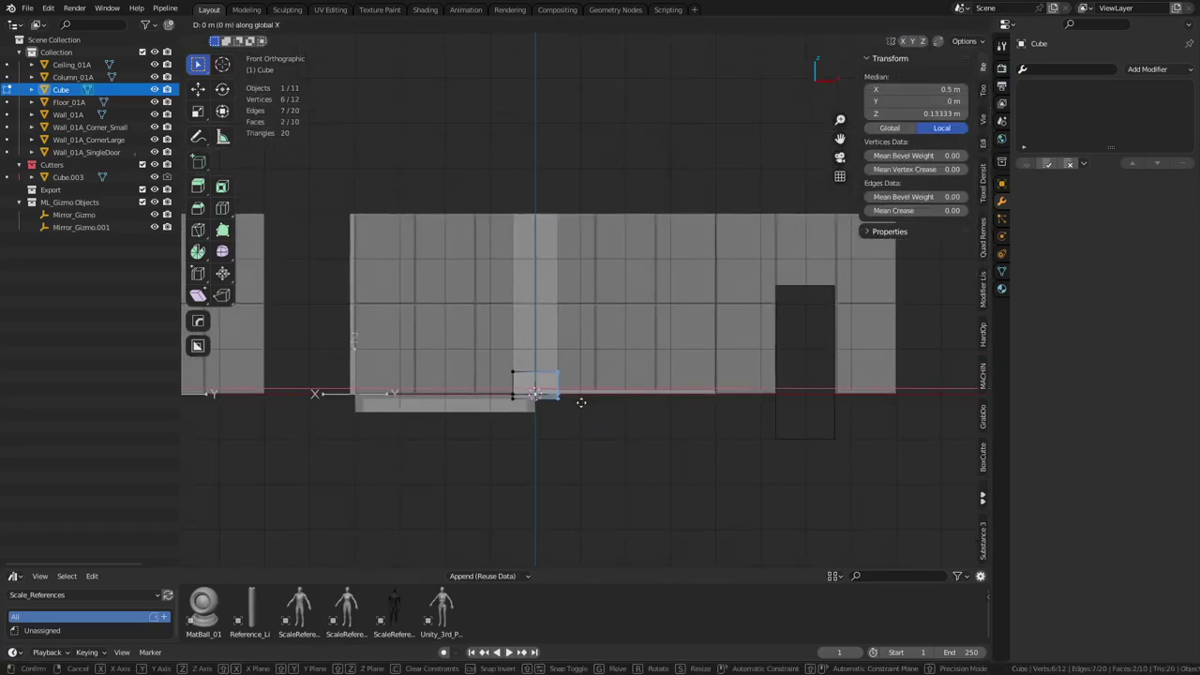
{"action": "key", "text": "Escape"}
{"action": "key", "text": "x"}
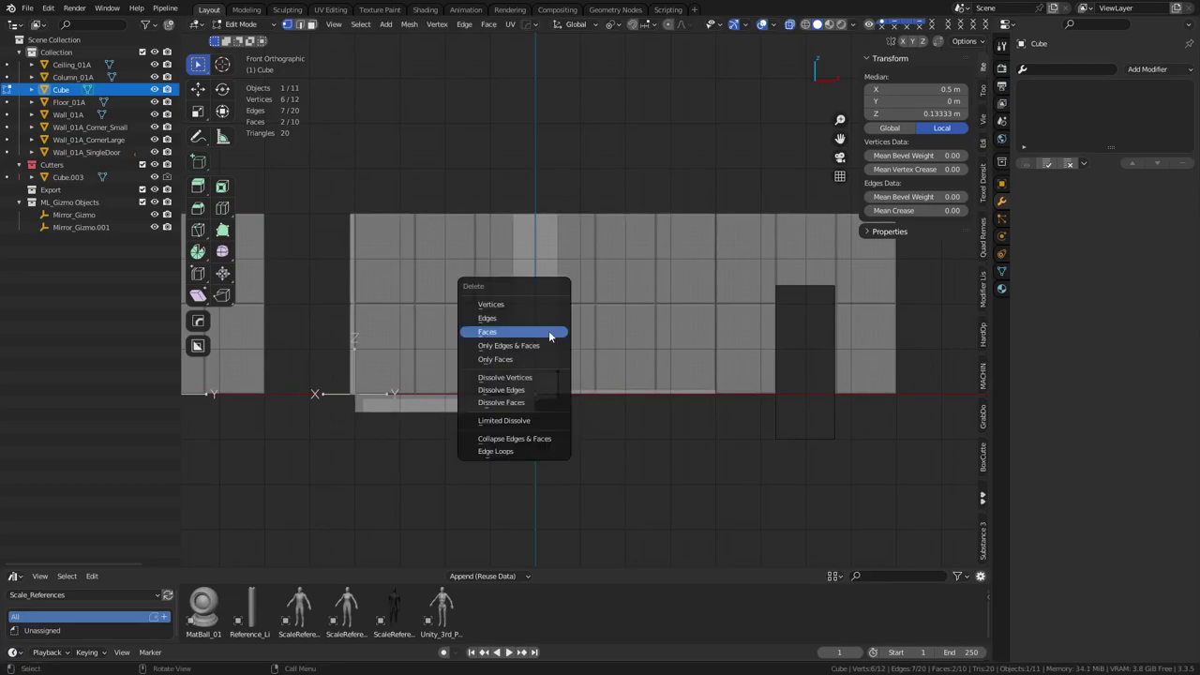
{"action": "key", "text": "Escape"}
Step: Lengthen the block by moving its negative-X end to X -7 m and its opposite end to X 0 m
{"action": "key", "text": "g"}
{"action": "key", "text": "x"}
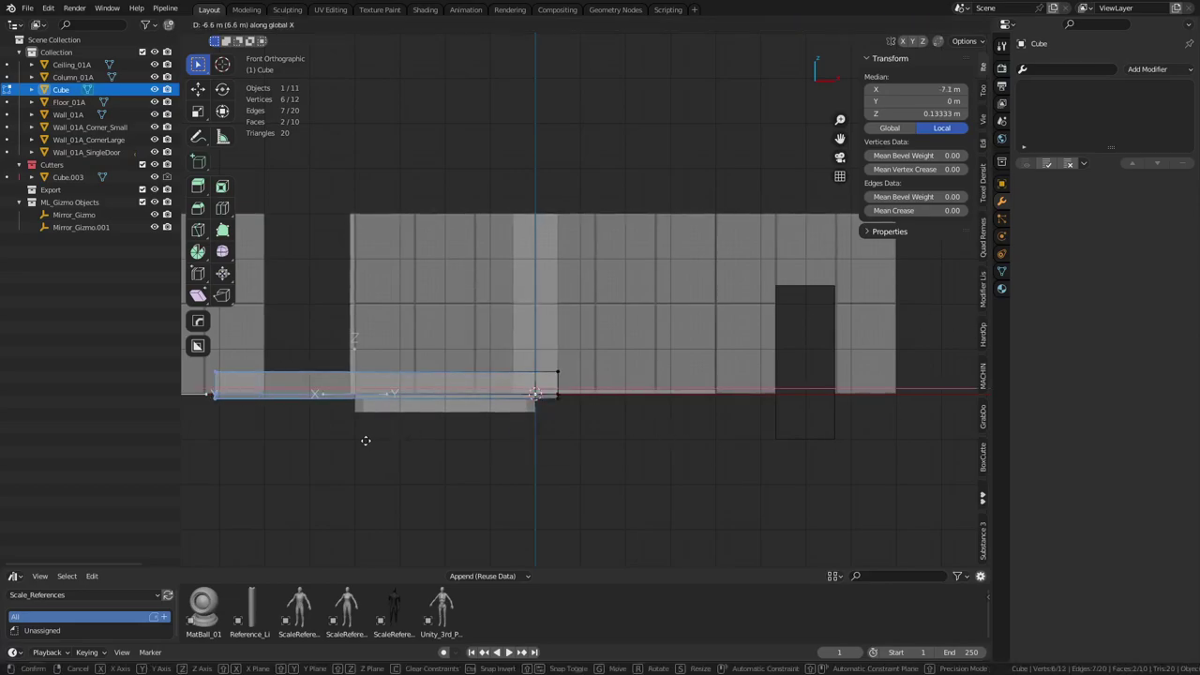
{"action": "left_click", "coordinate": [369, 441]}
{"action": "middle_click_drag", "start_coordinate": [403, 441], "coordinate": [442, 437], "text": "shift"}
{"action": "left_click_drag", "start_coordinate": [611, 416], "coordinate": [578, 340]}
{"action": "key", "text": "g"}
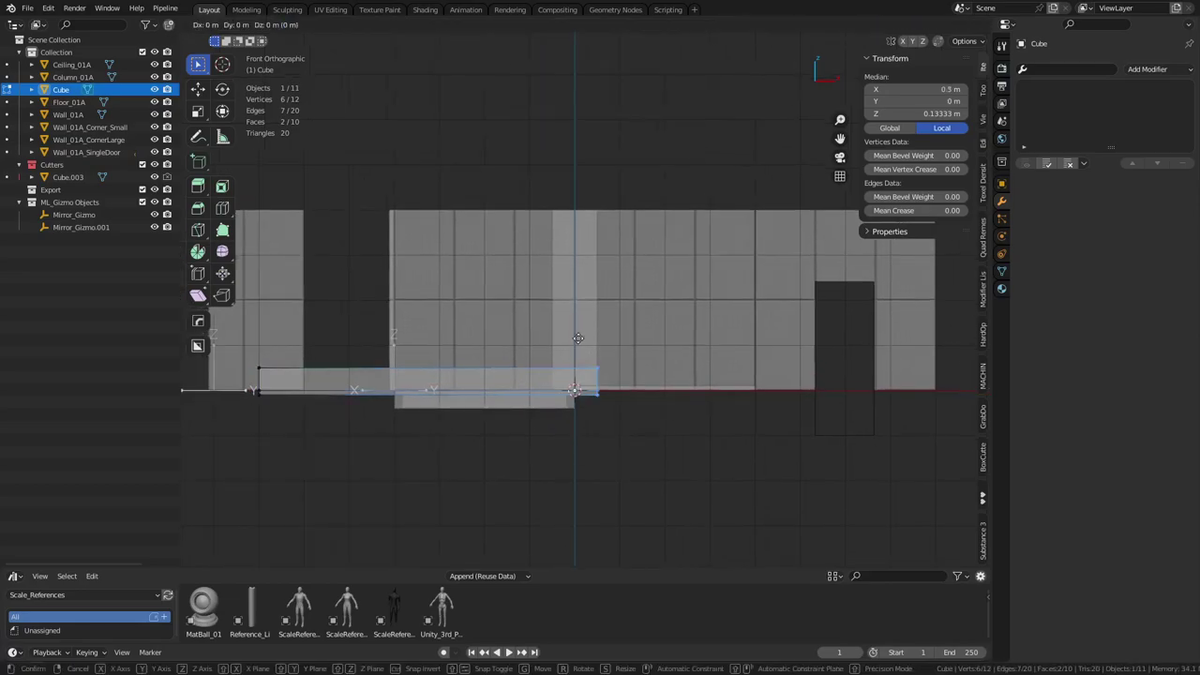
{"action": "key", "text": "x"}
{"action": "left_click", "coordinate": [553, 343]}
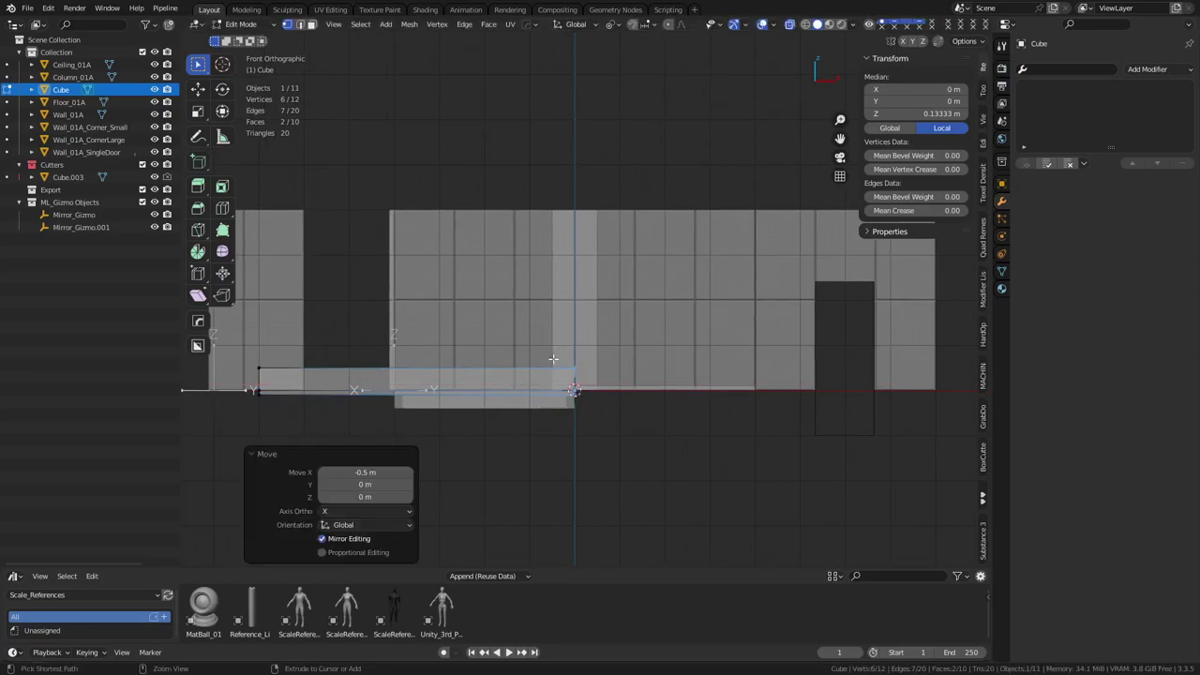
{"action": "scroll", "coordinate": [689, 371], "scroll_direction": "up", "scroll_amount": 4}
{"action": "left_click", "coordinate": [806, 417]}
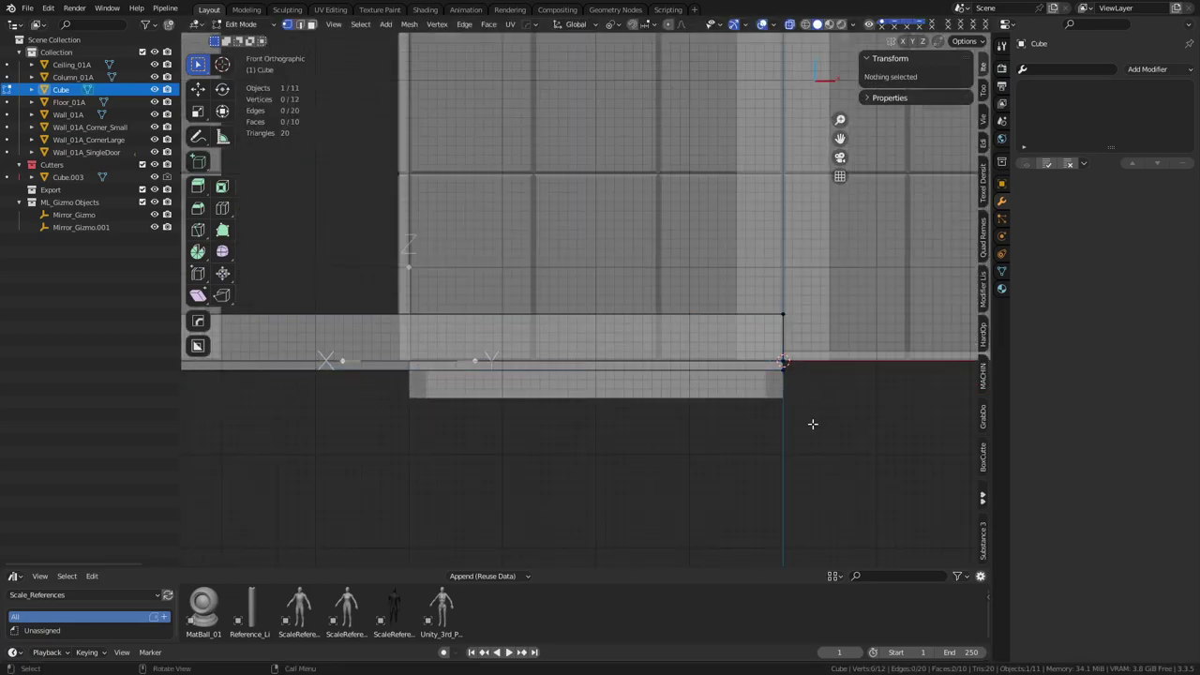
{"action": "mouse_move", "coordinate": [812, 423]}
{"action": "middle_mouse_down"}
{"action": "mouse_move", "coordinate": [769, 421]}
{"action": "mouse_move", "coordinate": [796, 423]}
{"action": "middle_mouse_up"}
{"action": "scroll", "coordinate": [737, 403], "scroll_direction": "down", "scroll_amount": 1}
{"action": "scroll", "coordinate": [646, 386], "scroll_direction": "down", "scroll_amount": 2}
{"action": "key", "text": "a"}
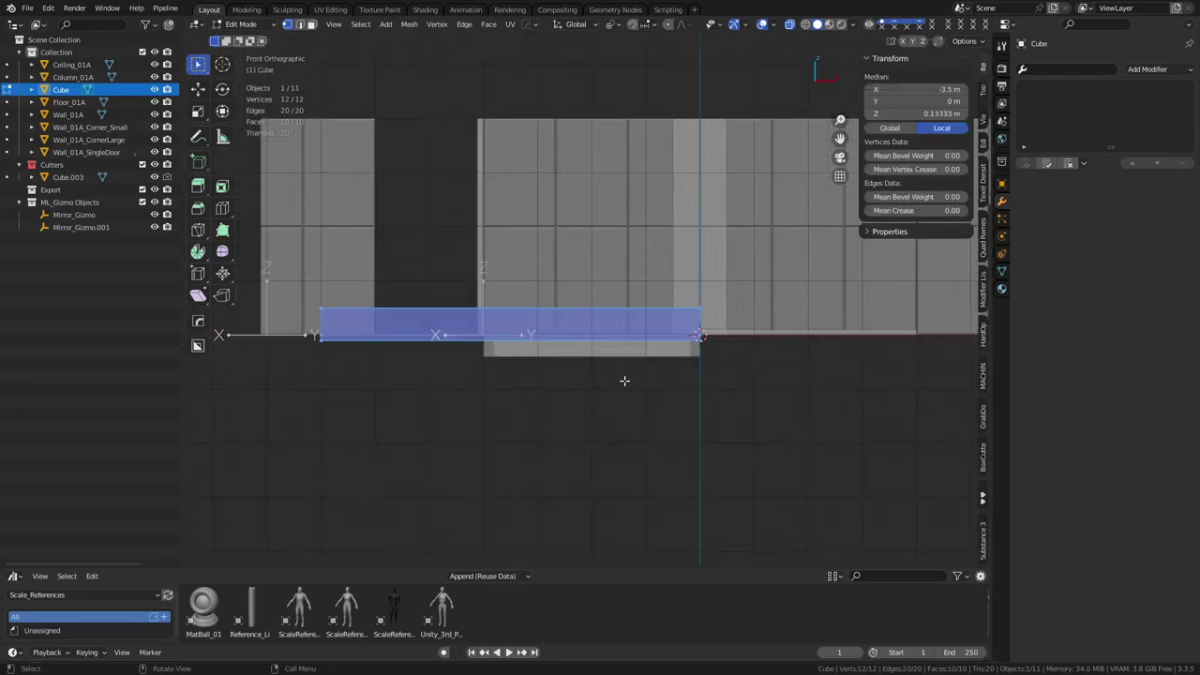
{"action": "scroll", "coordinate": [661, 388], "scroll_direction": "up", "scroll_amount": 2}
{"action": "key", "text": "g"}
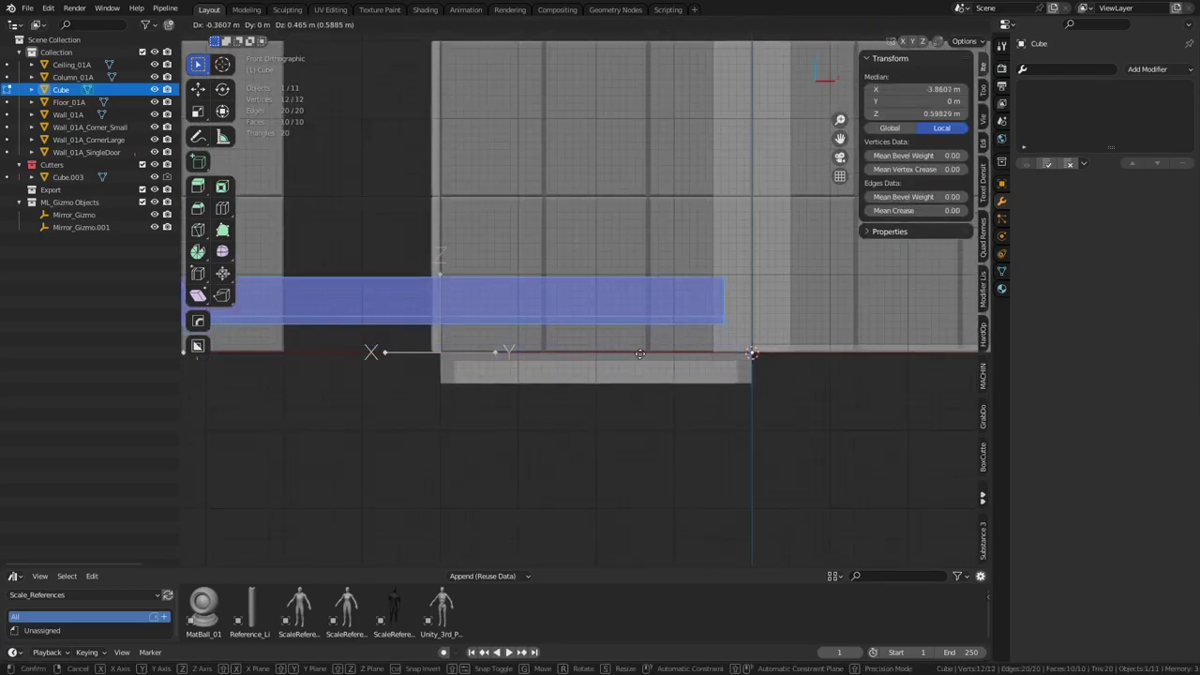
{"action": "left_click", "coordinate": [644, 357]}
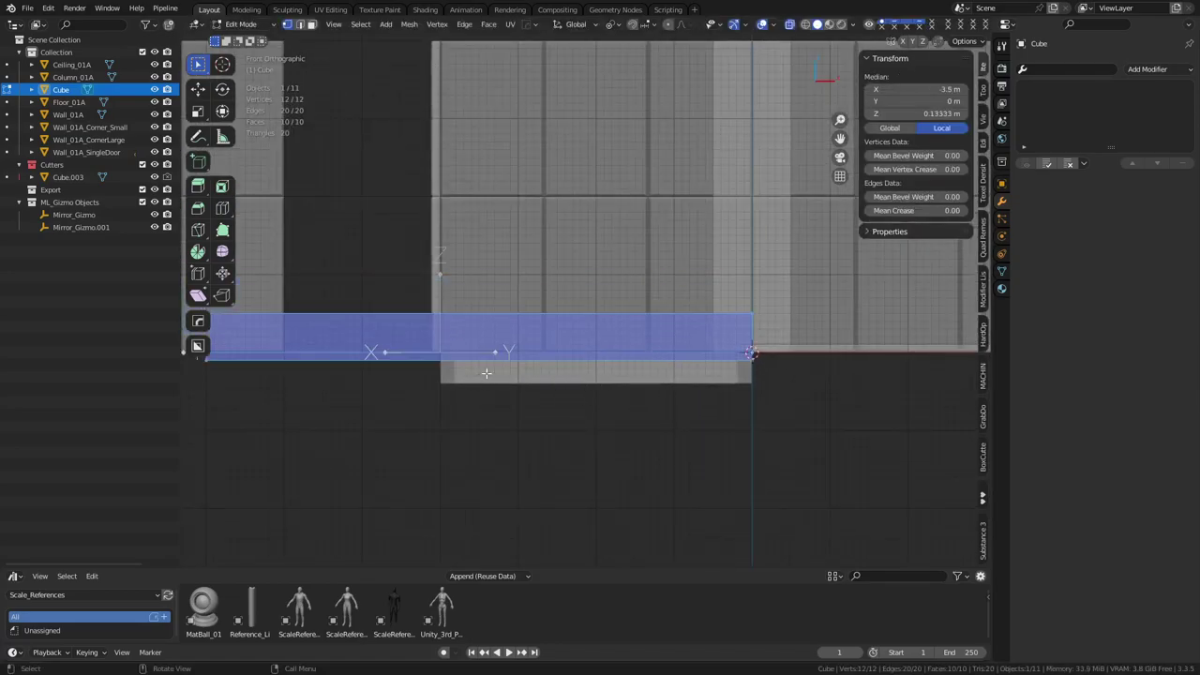
{"action": "scroll", "coordinate": [674, 397], "scroll_direction": "down", "scroll_amount": 1}
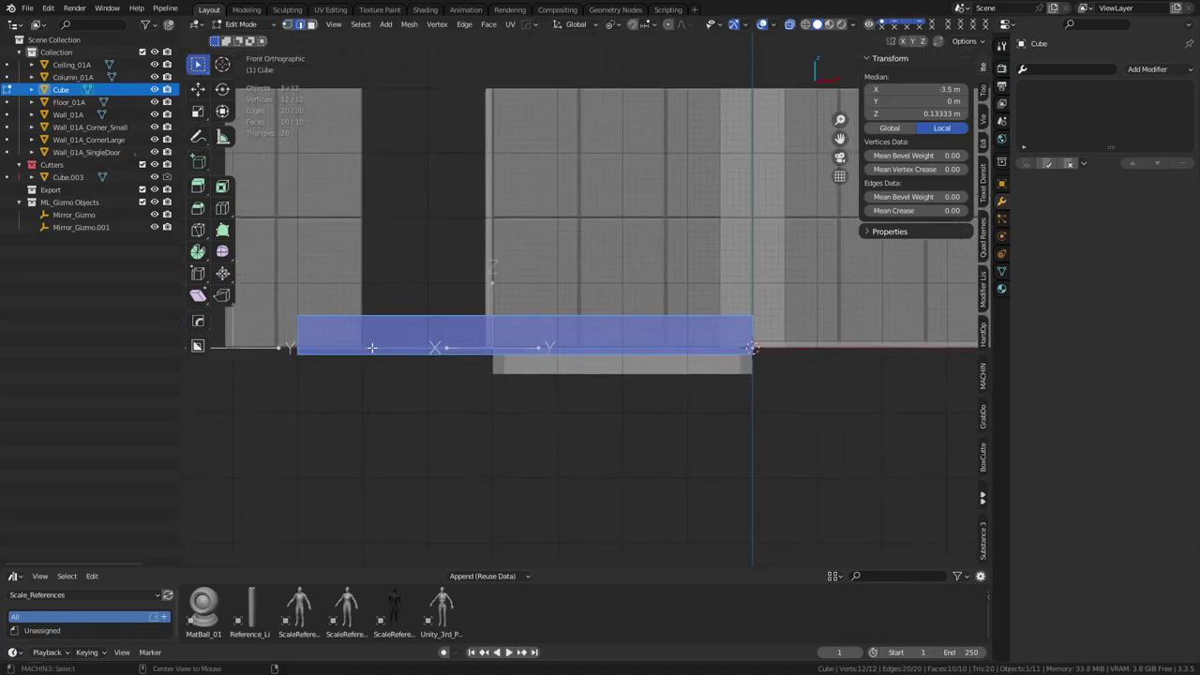
Step: Raise the block's middle edge loop to Z 0.1 m and move its bottom face up 0.1 m to Z 0
{"action": "left_click", "coordinate": [375, 352]}
{"action": "type", "text": "gz.2"}
{"action": "key", "text": "Return"}
{"action": "left_click", "coordinate": [479, 357]}
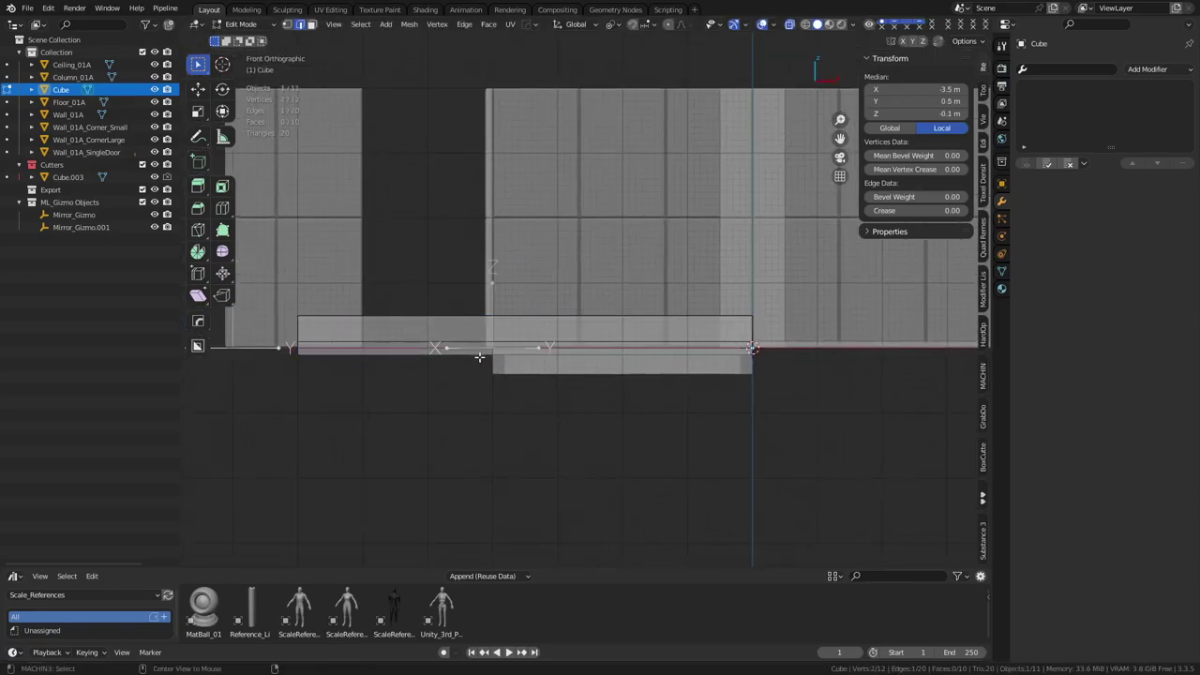
{"action": "key", "text": "3"}
{"action": "left_click", "coordinate": [525, 357]}
{"action": "type", "text": "gz.1"}
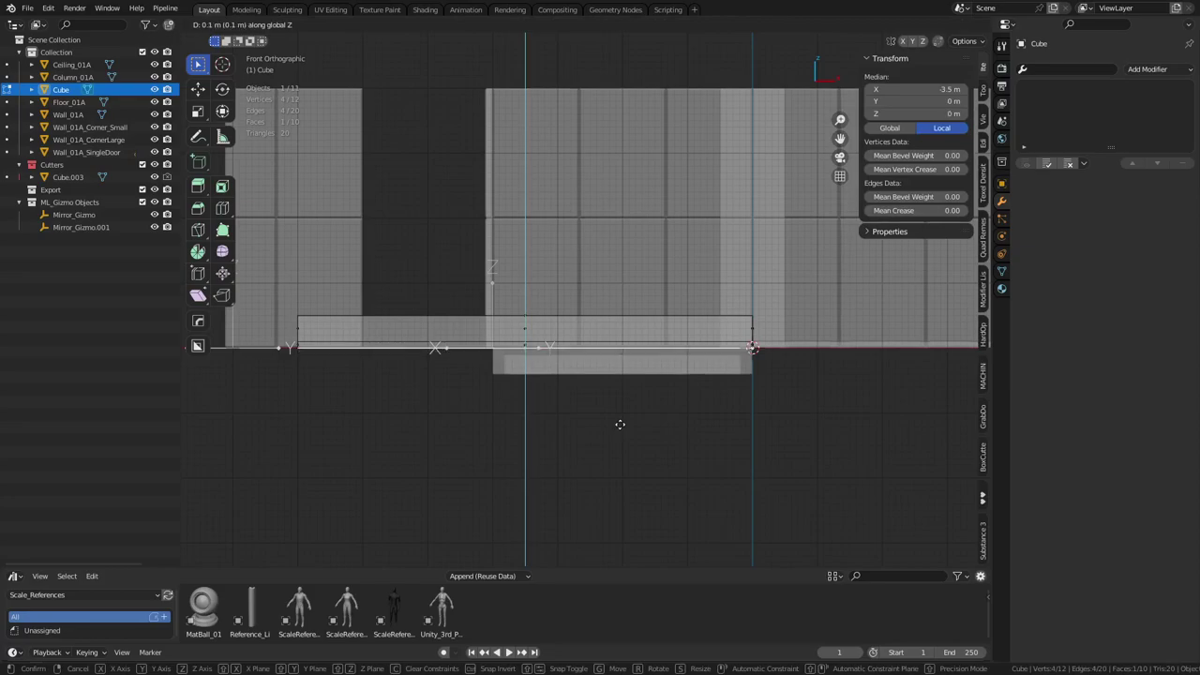
{"action": "key", "text": "Return"}
Step: Raise the block's top face by 3.5 m to the wall height, plus another 0.1 m to Z 4.1 m
{"action": "middle_click_drag", "start_coordinate": [620, 417], "coordinate": [605, 436], "text": "shift"}
{"action": "middle_click_drag", "start_coordinate": [614, 386], "coordinate": [618, 437], "text": "shift"}
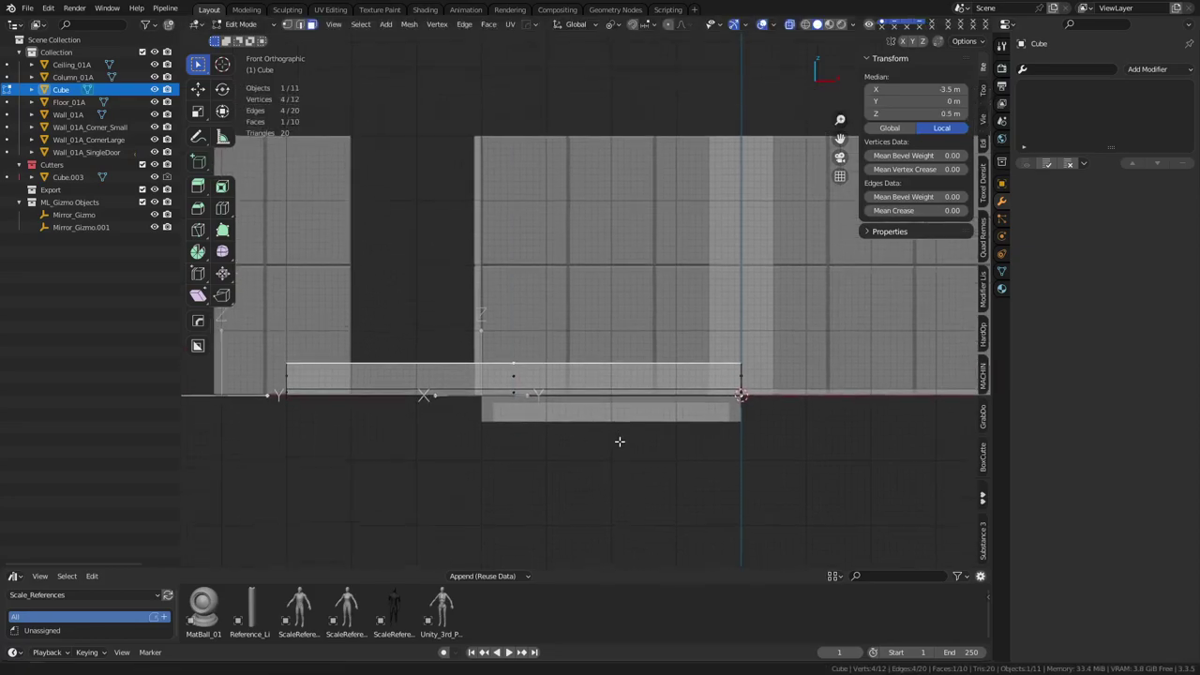
{"action": "key", "text": "g"}
{"action": "key", "text": "z"}
{"action": "key", "text": "Return"}
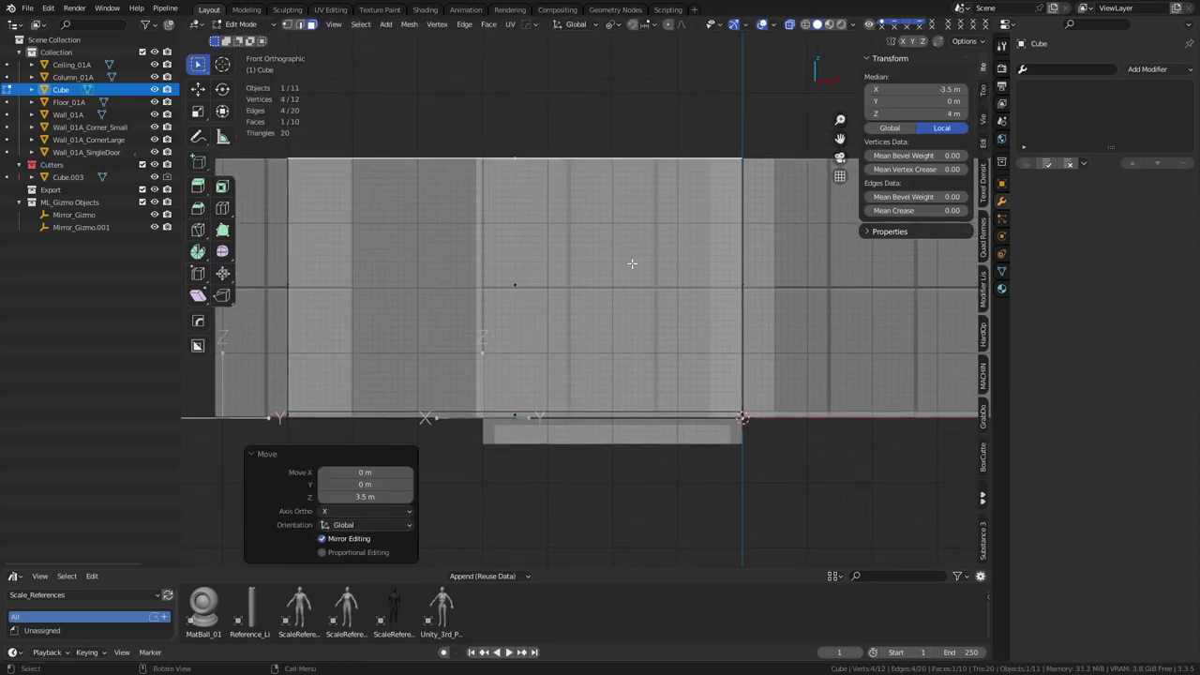
{"action": "middle_click_drag", "start_coordinate": [647, 310], "coordinate": [684, 332], "text": "shift"}
{"action": "key", "text": "g"}
{"action": "key", "text": "z"}
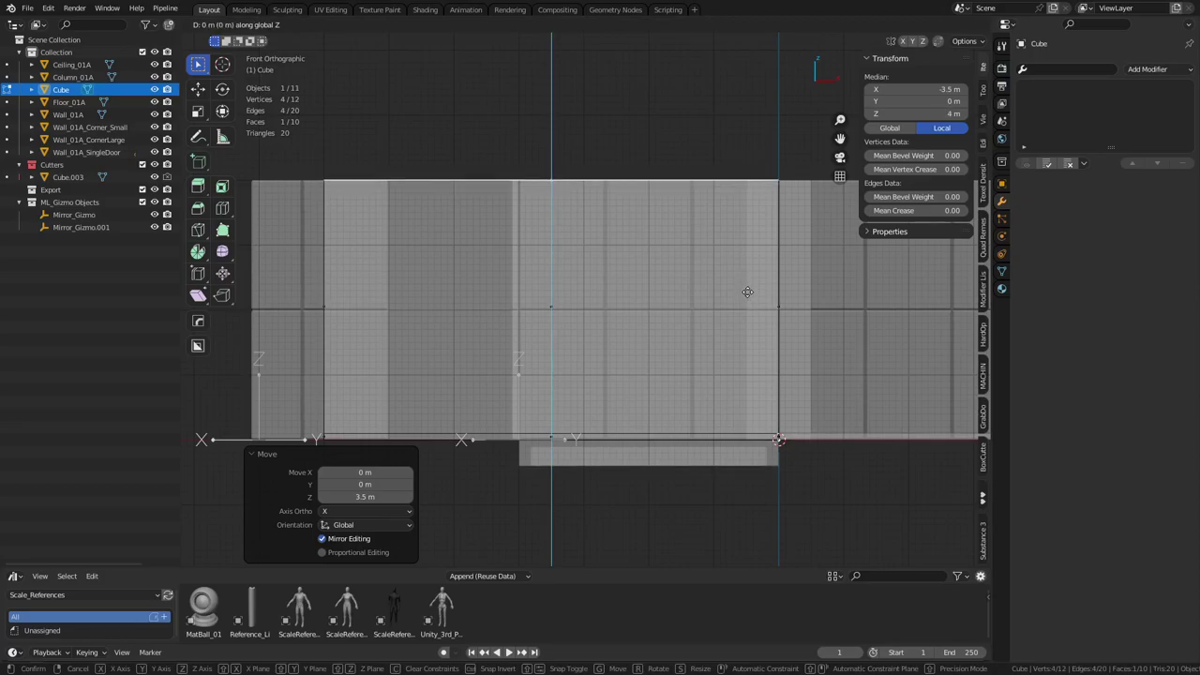
{"action": "left_click", "coordinate": [709, 290]}
Step: Lower the top vertices at the block's X -7 m end by 4 m to Z 0.1 m, forming a sloped ramp
{"action": "scroll", "coordinate": [703, 289], "scroll_direction": "down", "scroll_amount": 2}
{"action": "middle_click_drag", "start_coordinate": [683, 286], "coordinate": [737, 288], "text": "shift"}
{"action": "key", "text": "1"}
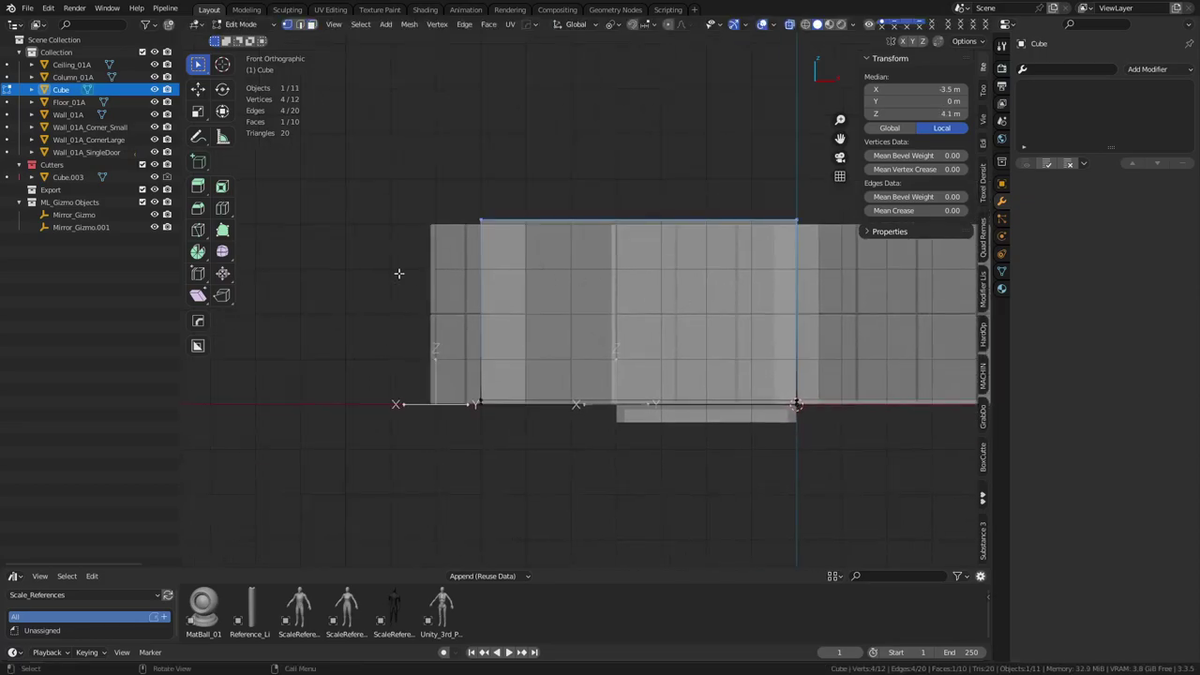
{"action": "left_click_drag", "start_coordinate": [394, 270], "coordinate": [509, 199]}
{"action": "key", "text": "g"}
{"action": "key", "text": "z"}
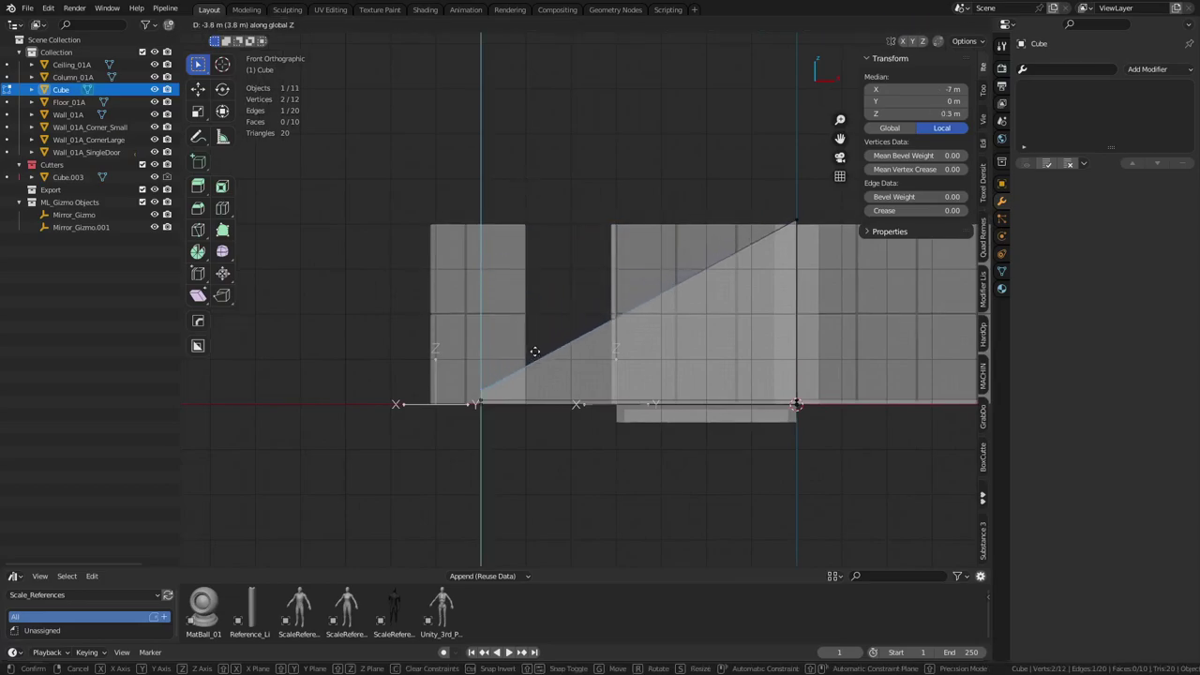
{"action": "left_click", "coordinate": [538, 361]}
{"action": "scroll", "coordinate": [628, 295], "scroll_direction": "up", "scroll_amount": 5}
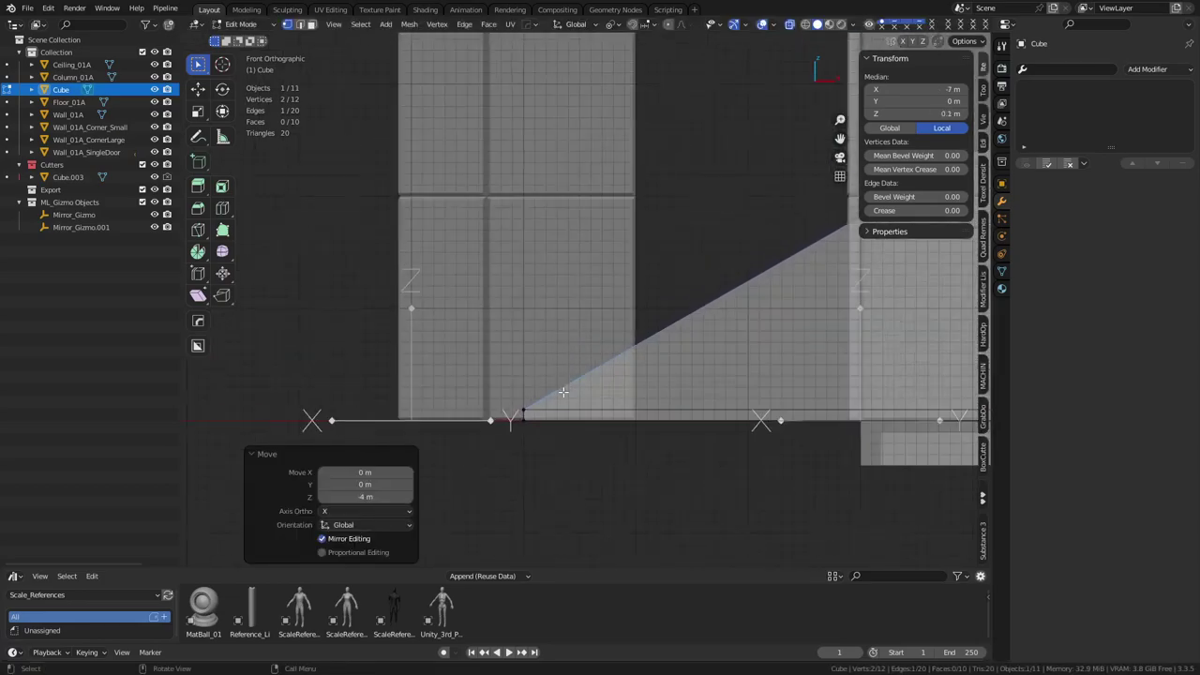
{"action": "key", "text": "g"}
{"action": "key", "text": "z"}
{"action": "left_click", "coordinate": [623, 298]}
{"action": "scroll", "coordinate": [623, 298], "scroll_direction": "down", "scroll_amount": 9}
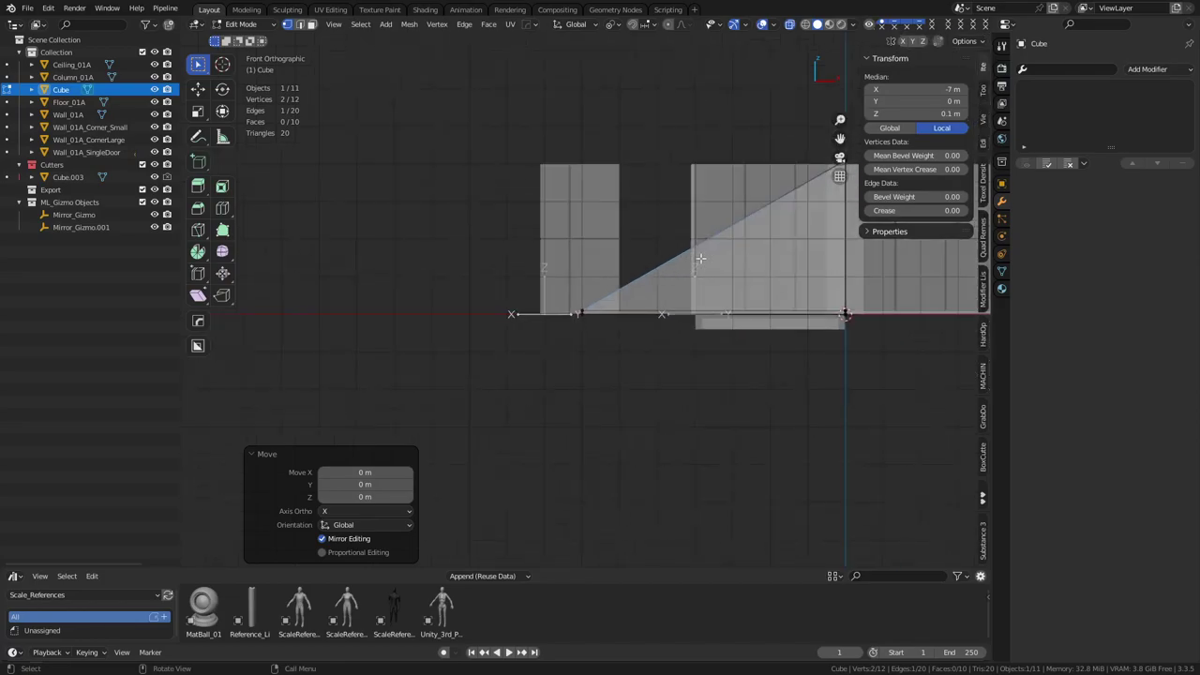
Step: Select the whole ramp mesh, merge its overlapping vertices and inspect the ramp from several angles
{"action": "middle_click_drag", "start_coordinate": [703, 257], "coordinate": [647, 298], "text": "shift"}
{"action": "key", "text": "a"}
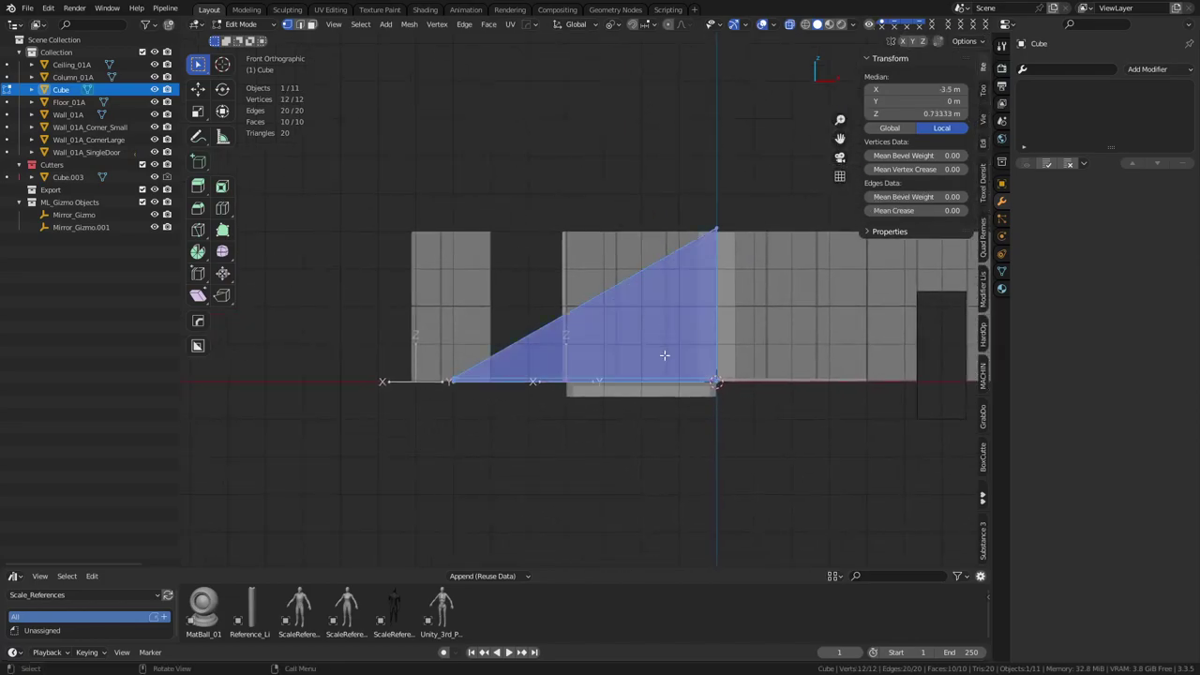
{"action": "key", "text": "m"}
{"action": "left_click", "coordinate": [643, 395]}
{"action": "middle_click_drag", "start_coordinate": [644, 398], "coordinate": [738, 421]}
{"action": "key", "text": "Tab"}
{"action": "middle_click_drag", "start_coordinate": [660, 419], "coordinate": [602, 396]}
{"action": "key", "text": "Tab"}
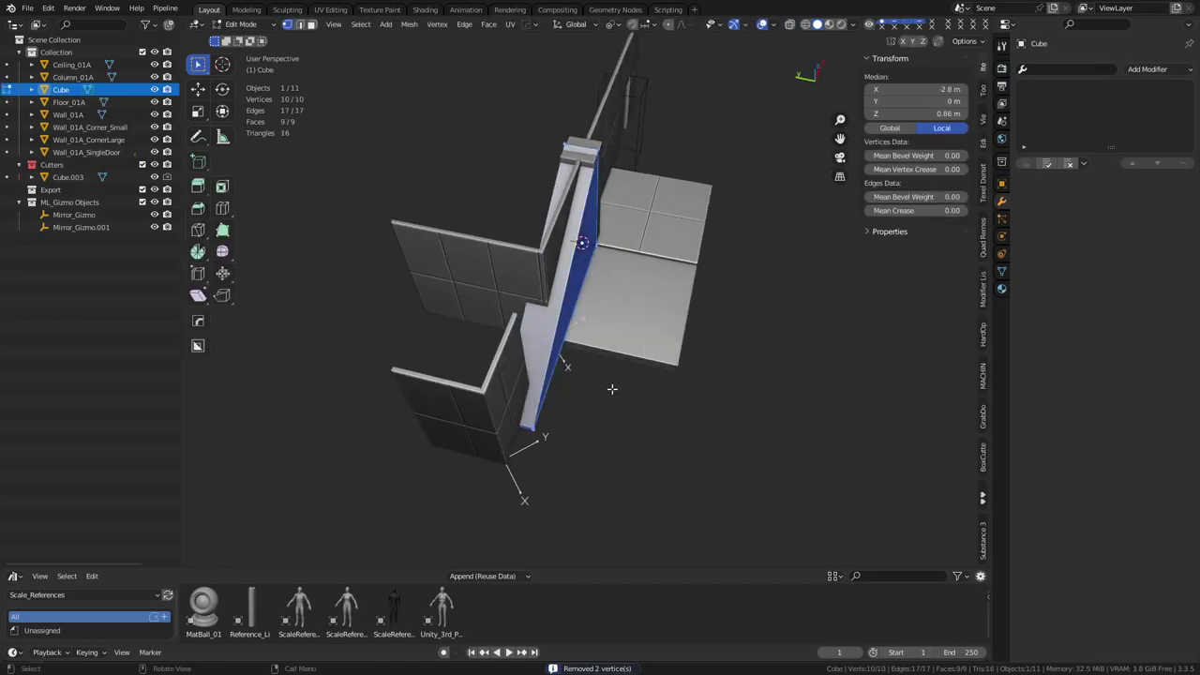
Step: Move the vertices along the ramp's positive-Y side by -0.5 m on the Y axis
{"action": "key", "text": "alt+z"}
{"action": "middle_click_drag", "start_coordinate": [521, 295], "coordinate": [551, 301]}
{"action": "middle_click_drag", "start_coordinate": [512, 210], "coordinate": [529, 220]}
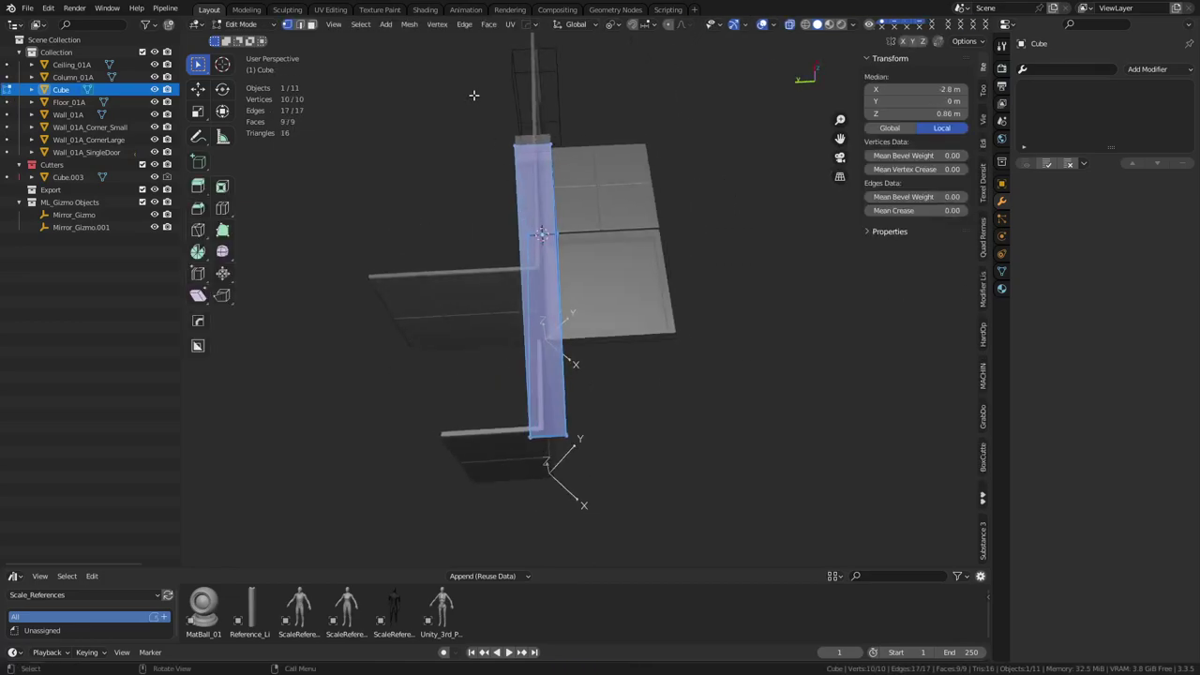
{"action": "left_click_drag", "start_coordinate": [473, 95], "coordinate": [549, 483]}
{"action": "key", "text": "g"}
{"action": "key", "text": "y"}
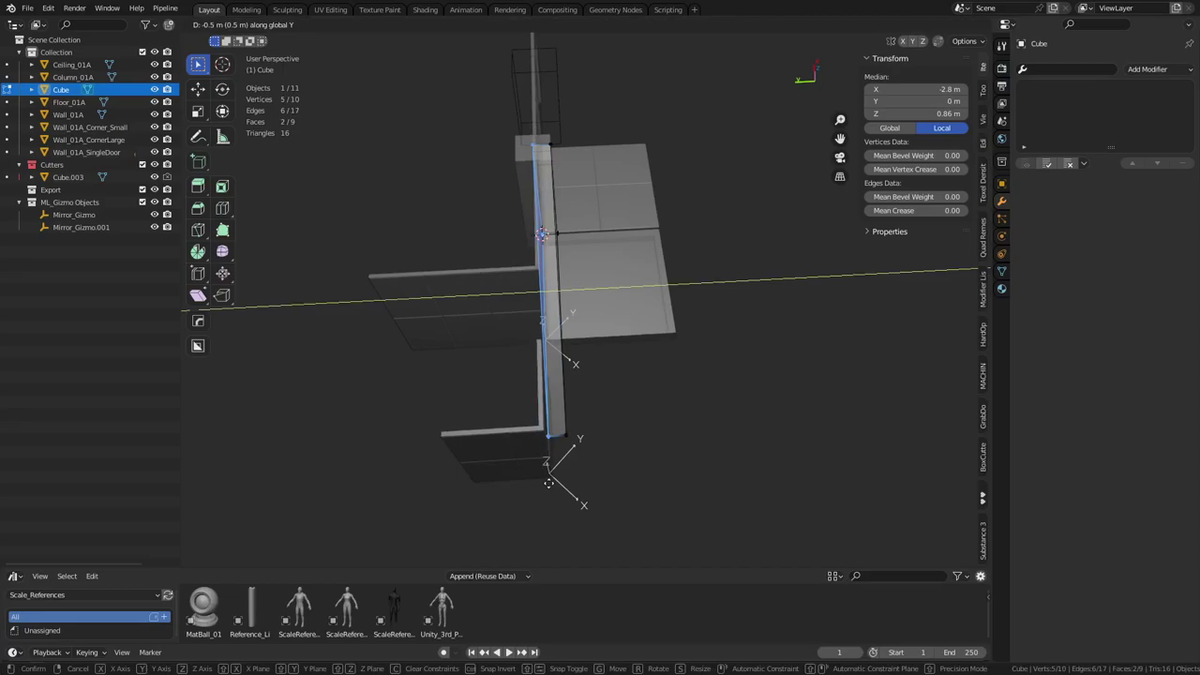
{"action": "left_click", "coordinate": [549, 482]}
Step: Move the ramp's opposite side face -1.5 m along Y to widen the ramp to 2 m
{"action": "middle_click_drag", "start_coordinate": [600, 460], "coordinate": [521, 283]}
{"action": "key", "text": "alt+z"}
{"action": "left_click", "coordinate": [629, 304]}
{"action": "middle_click_drag", "start_coordinate": [607, 338], "coordinate": [624, 372]}
{"action": "key", "text": "g"}
{"action": "key", "text": "y"}
{"action": "left_click", "coordinate": [668, 380]}
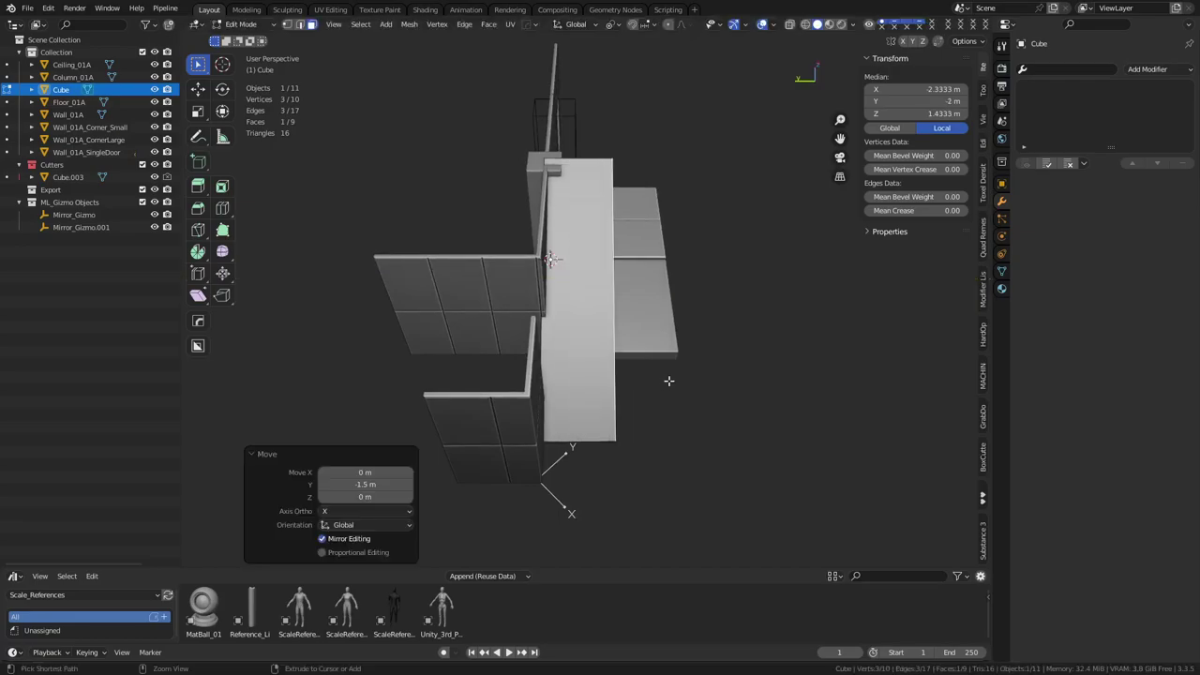
{"action": "key", "text": "ctrl+Tab"}
{"action": "left_click", "coordinate": [560, 380]}
{"action": "key", "text": "alt+z"}
{"action": "key", "text": "alt+z"}
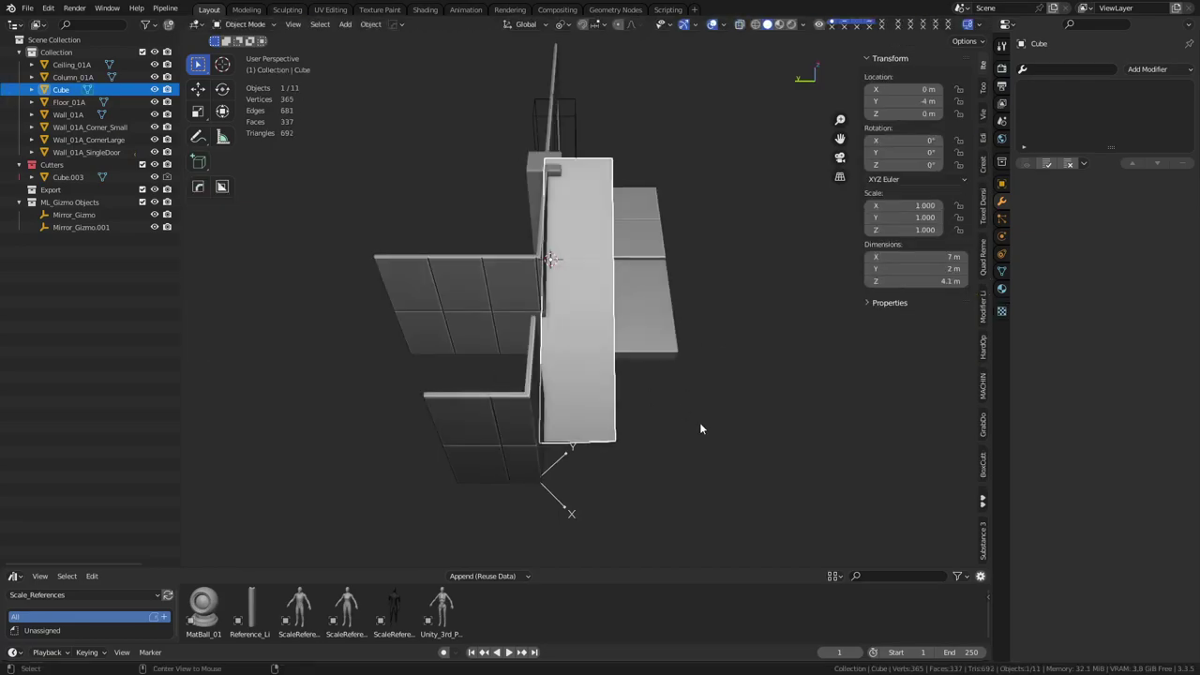
Step: Move the same side face another -1 m along Y, to Y -3 m
{"action": "middle_click_drag", "start_coordinate": [699, 428], "coordinate": [587, 423]}
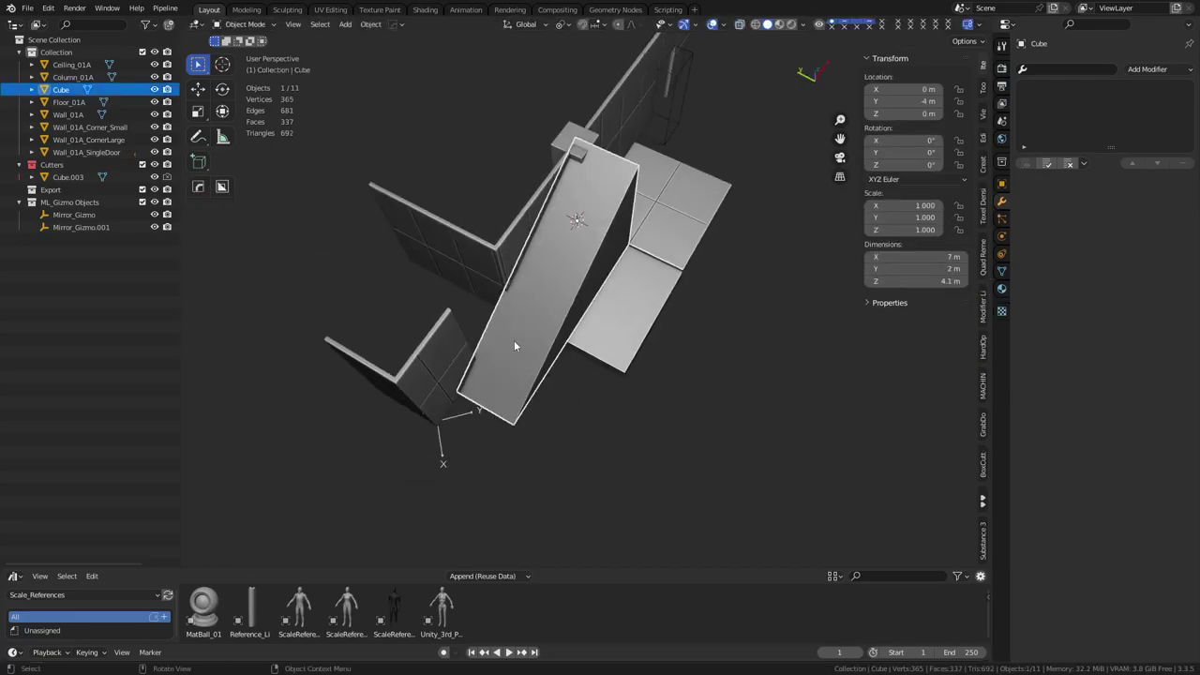
{"action": "key", "text": "Tab"}
{"action": "key", "text": "g"}
{"action": "key", "text": "y"}
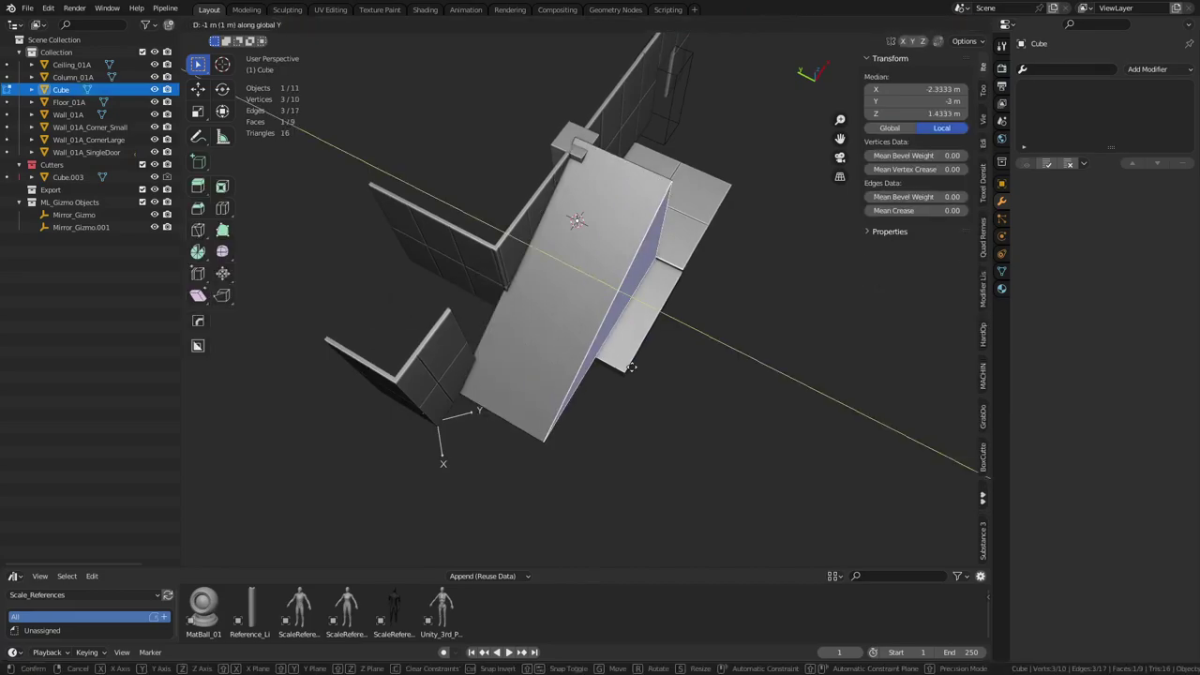
{"action": "left_click", "coordinate": [692, 300]}
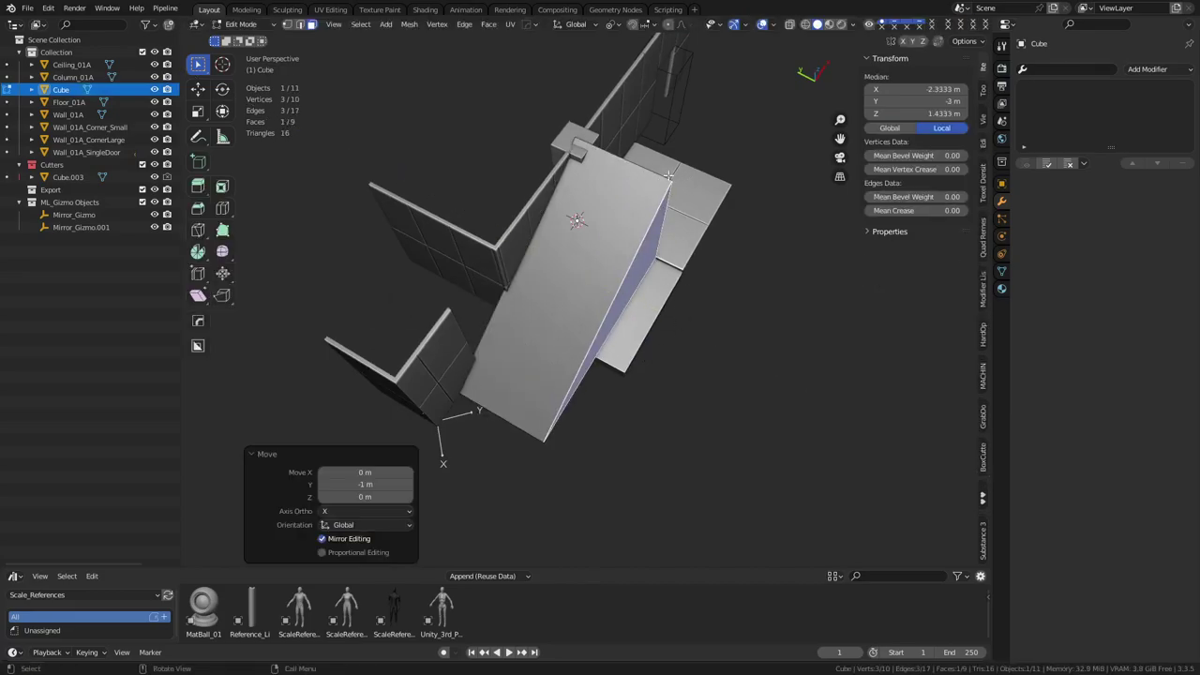
{"action": "middle_click_drag", "start_coordinate": [726, 316], "coordinate": [662, 342]}
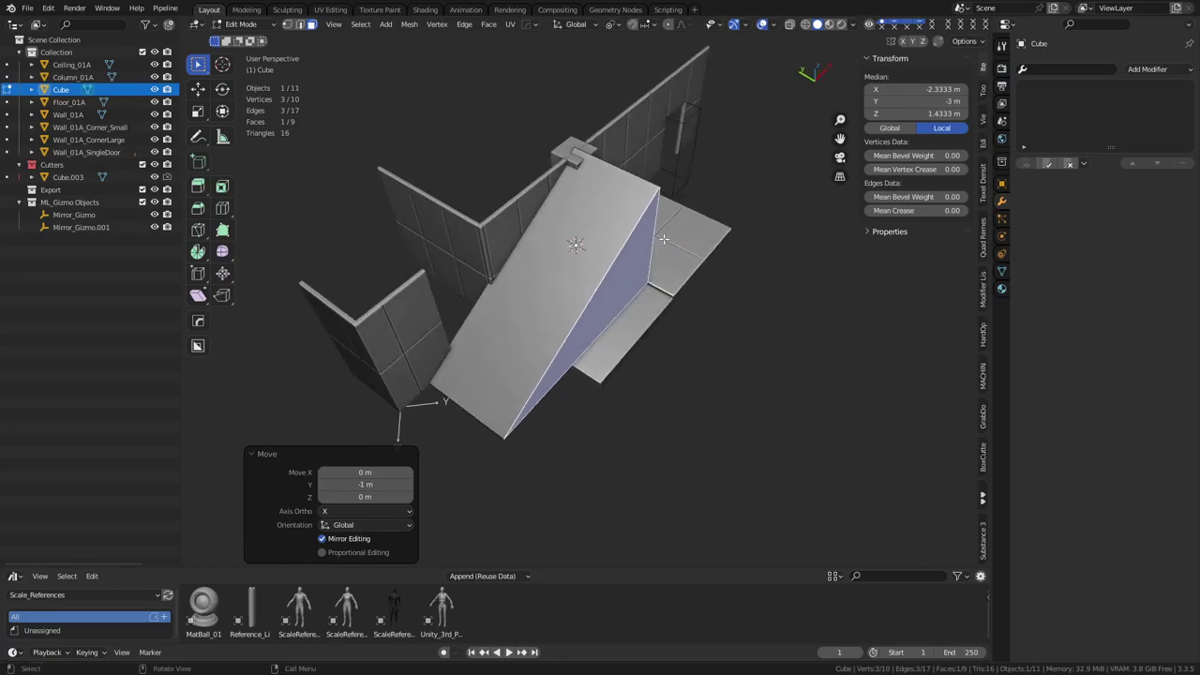
Step: Move the vertices at the ramp's low end -3 m along X to X -10 m
{"action": "middle_click_drag", "start_coordinate": [701, 309], "coordinate": [616, 231]}
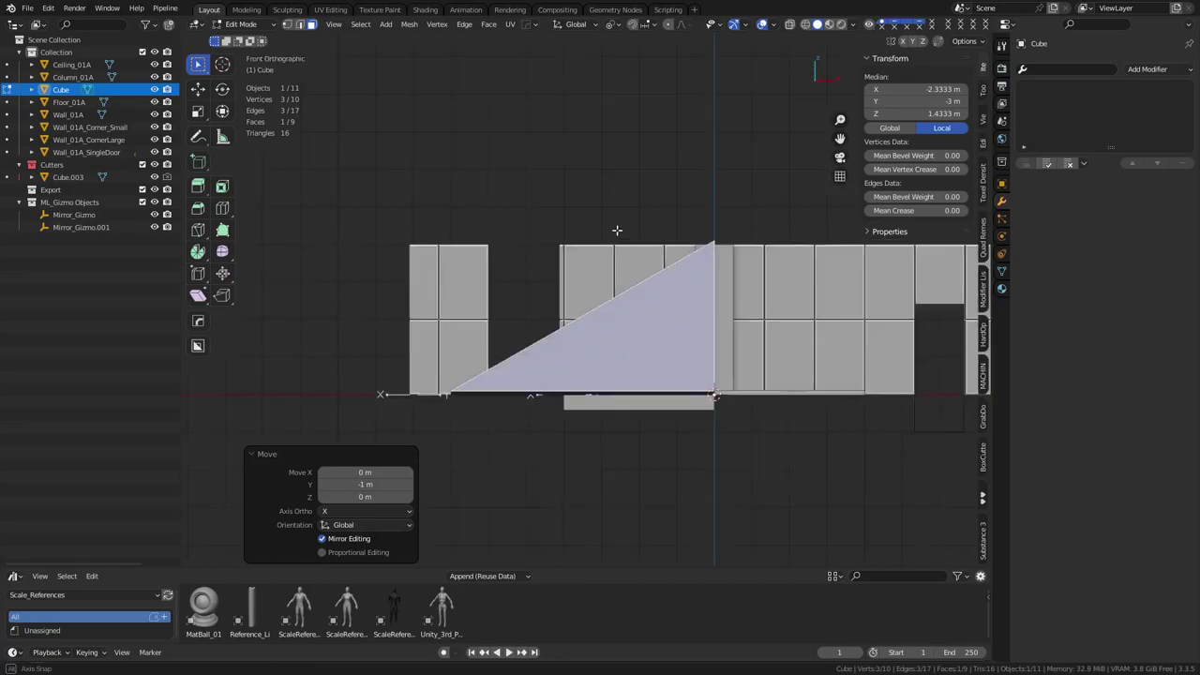
{"action": "key", "text": "1"}
{"action": "middle_click_drag", "start_coordinate": [587, 384], "coordinate": [630, 361], "text": "shift"}
{"action": "key", "text": "alt+z"}
{"action": "left_click_drag", "start_coordinate": [469, 397], "coordinate": [534, 331]}
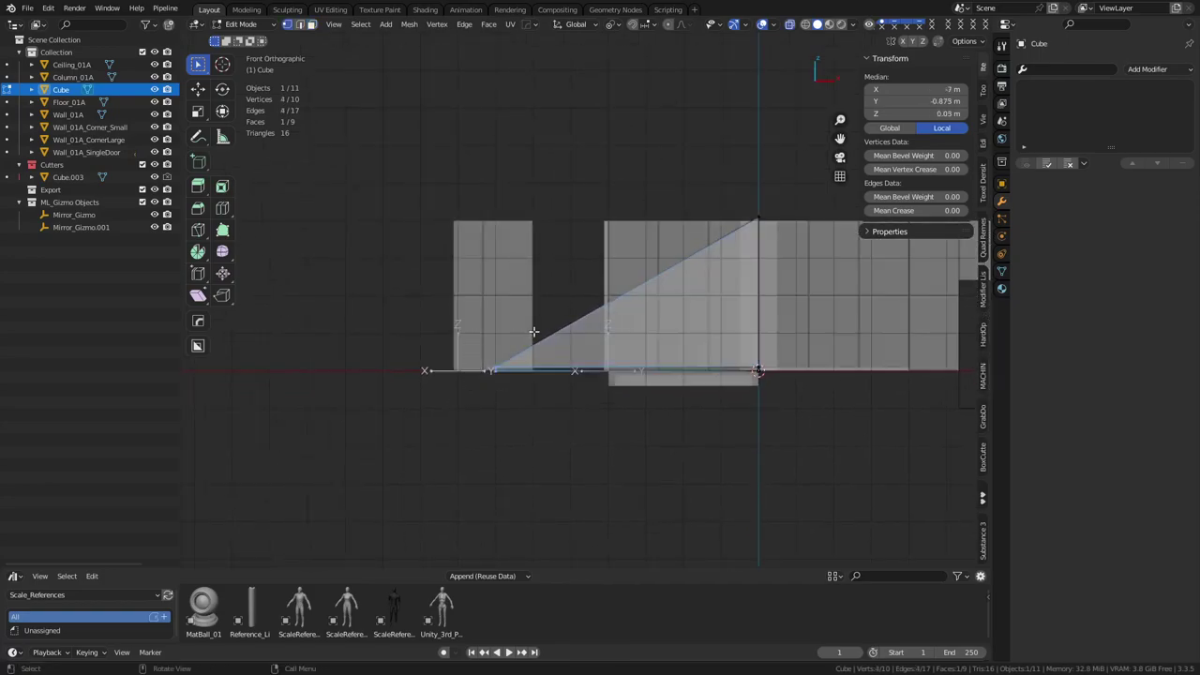
{"action": "key", "text": "g"}
{"action": "key", "text": "y"}
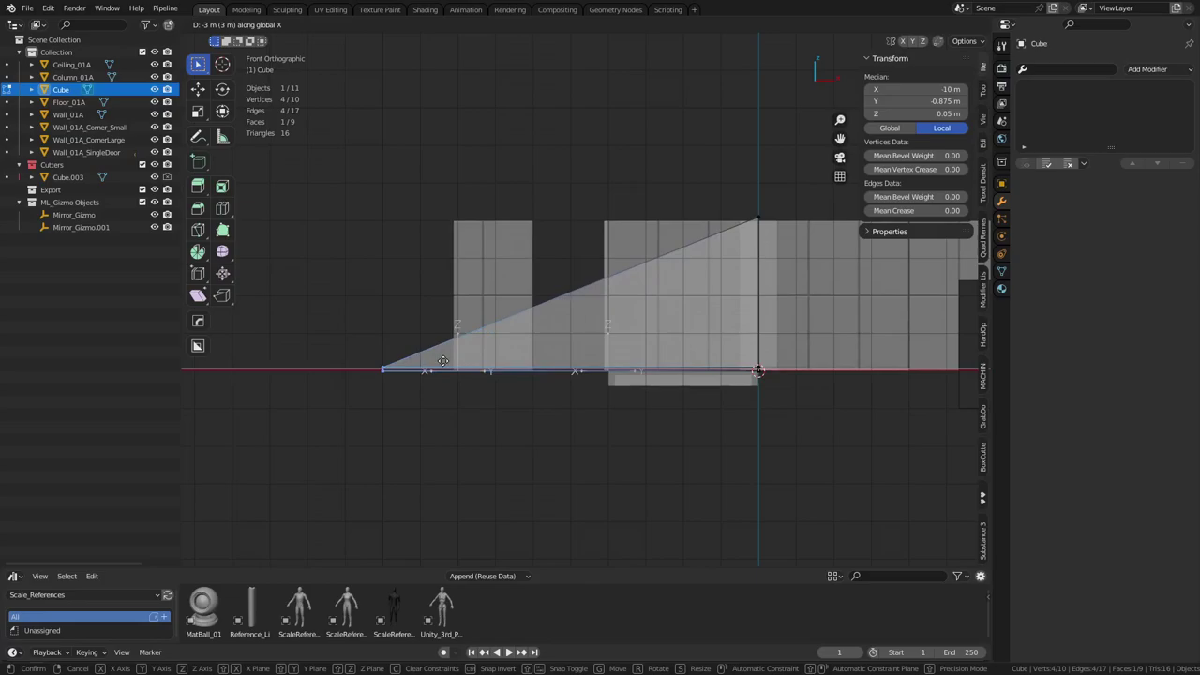
{"action": "left_click", "coordinate": [443, 360]}
{"action": "key", "text": "alt+z"}
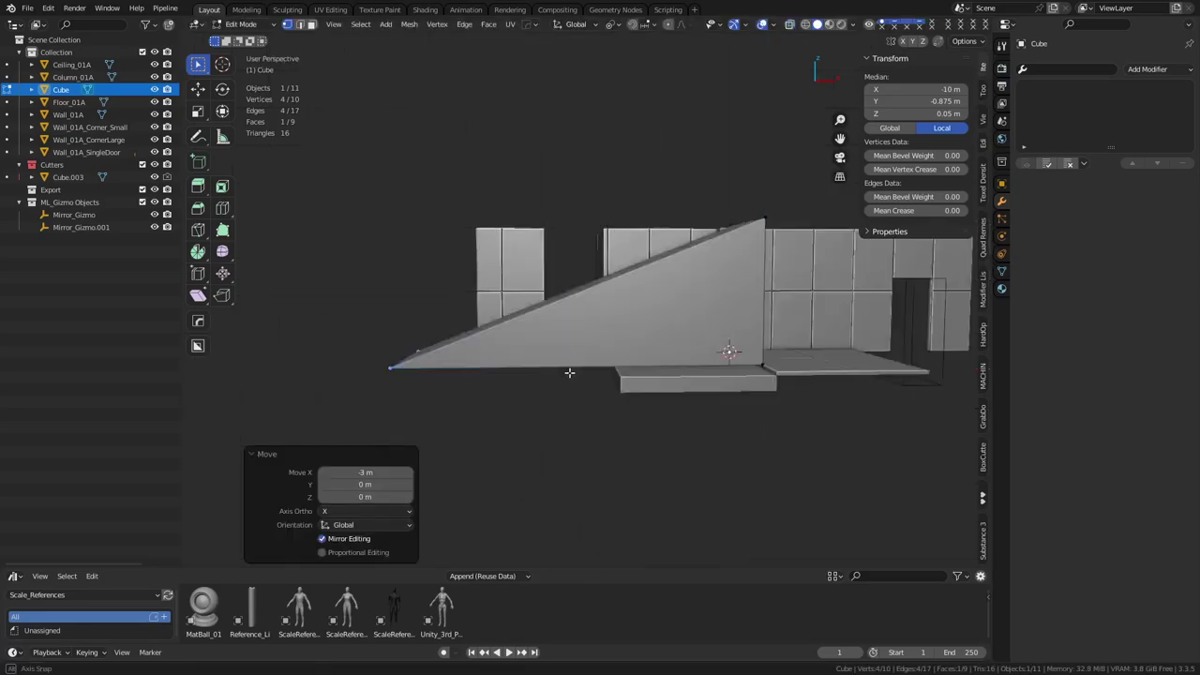
Step: Select the whole ramp mesh and merge its vertices by distance
{"action": "middle_click_drag", "start_coordinate": [568, 372], "coordinate": [625, 363]}
{"action": "key", "text": "Tab"}
{"action": "key", "text": "ctrl+Tab"}
{"action": "left_click", "coordinate": [704, 402]}
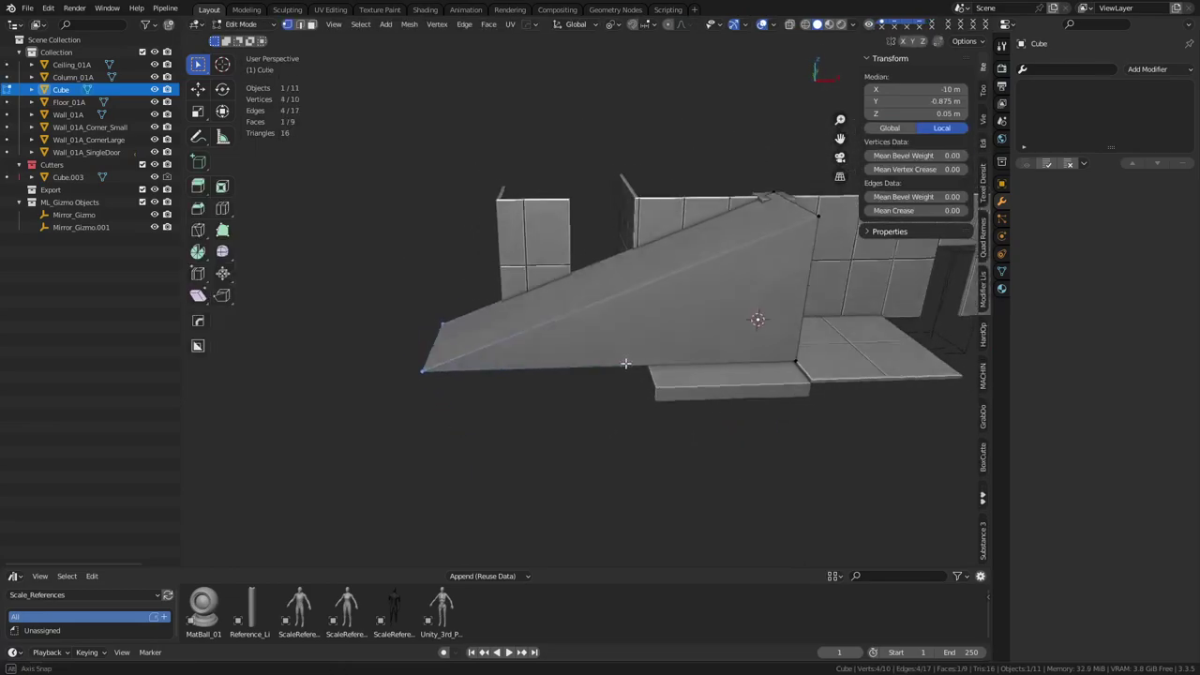
{"action": "key", "text": "KP_1"}
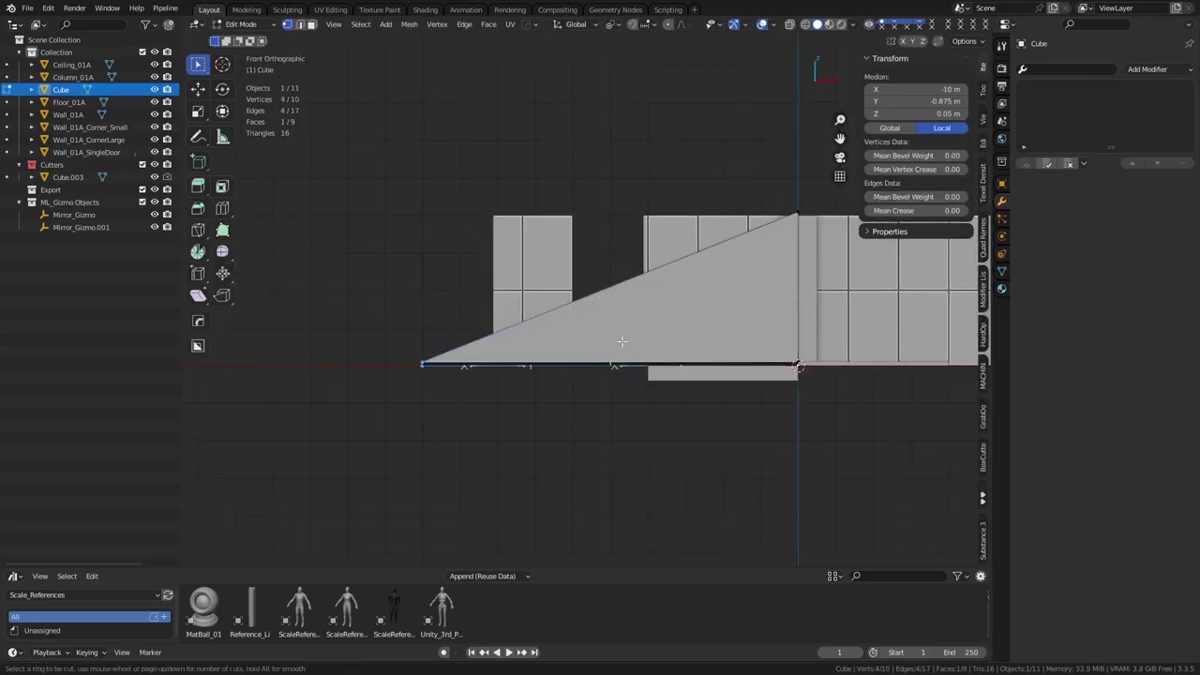
{"action": "middle_click_drag", "start_coordinate": [650, 353], "coordinate": [631, 412]}
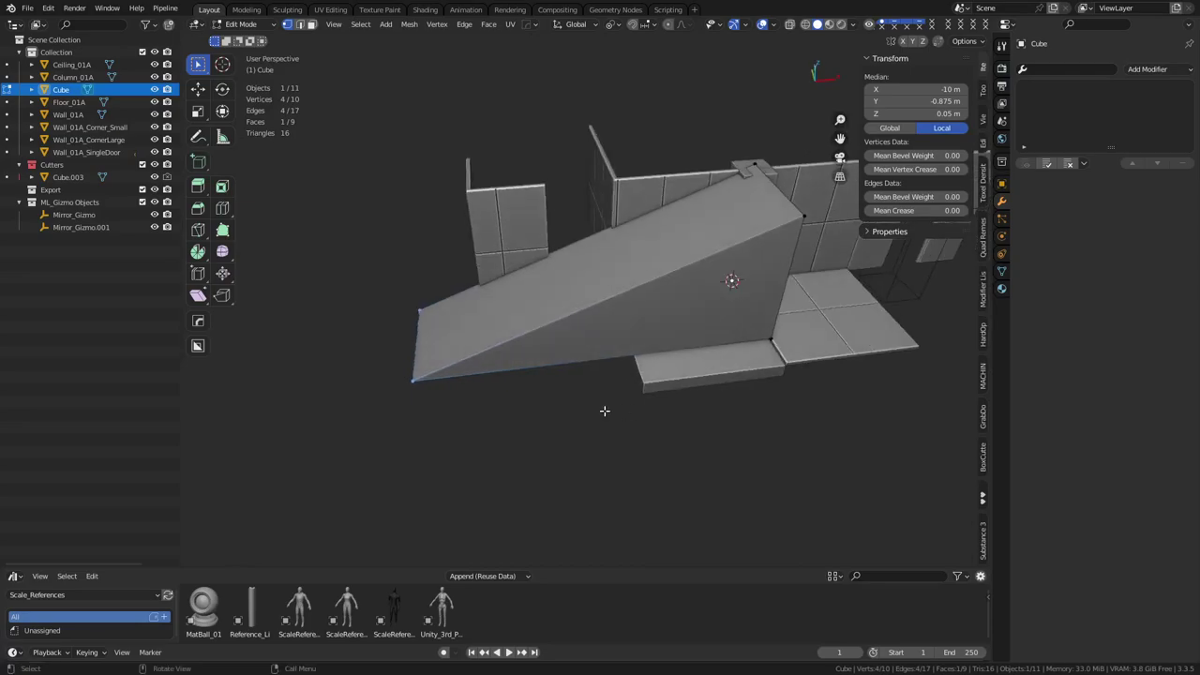
{"action": "key", "text": "a"}
{"action": "key", "text": "m"}
{"action": "left_click", "coordinate": [618, 408]}
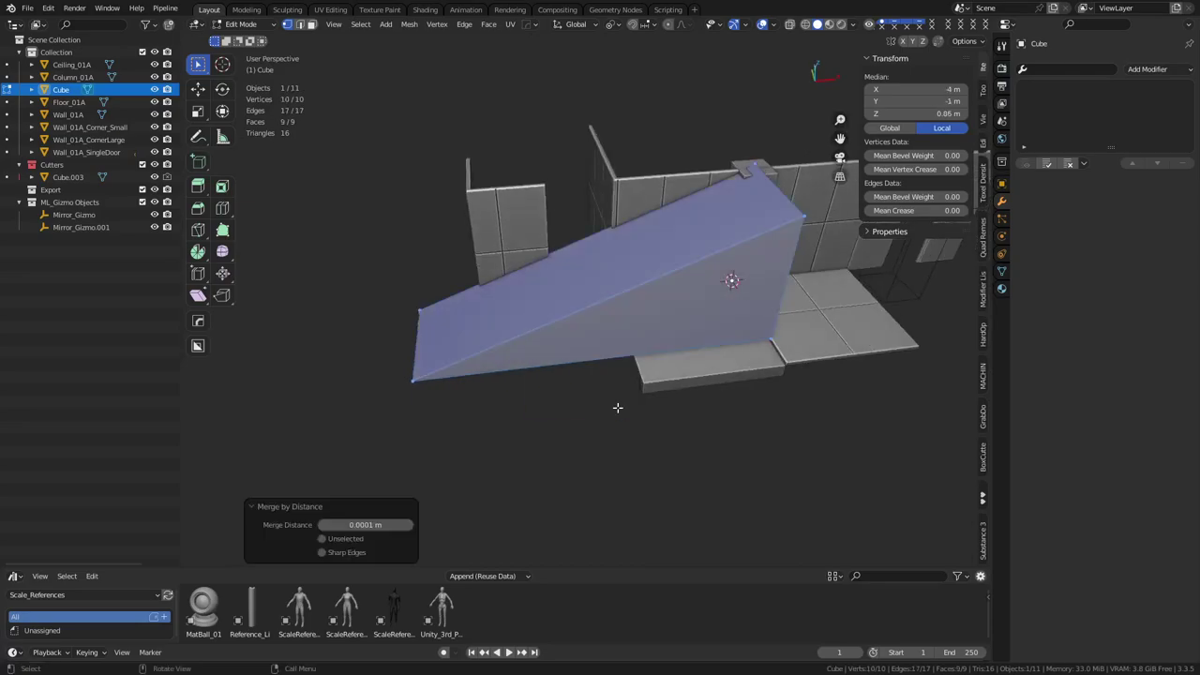
Step: Divide the ramp at mid-length with one centred loop cut across the slope and a knife cut straight down through its sides
{"action": "left_click", "coordinate": [575, 273]}
{"action": "middle_click_drag", "start_coordinate": [573, 275], "coordinate": [649, 321]}
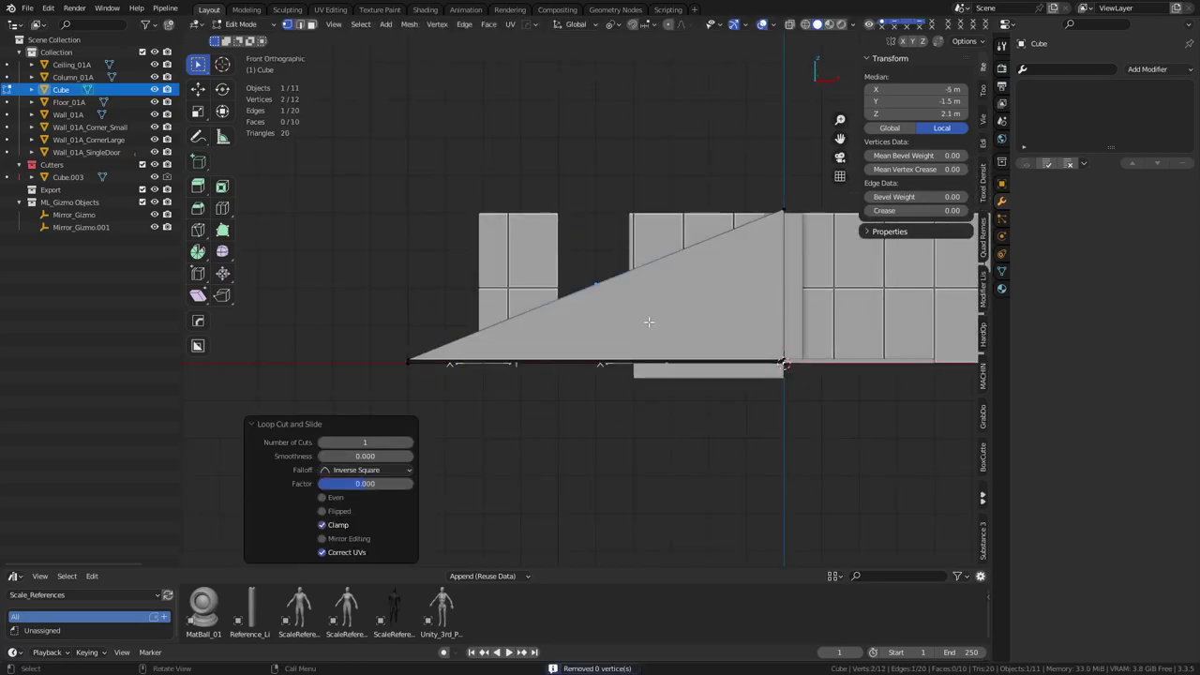
{"action": "scroll", "coordinate": [648, 321], "scroll_direction": "up", "scroll_amount": 3}
{"action": "key", "text": "k"}
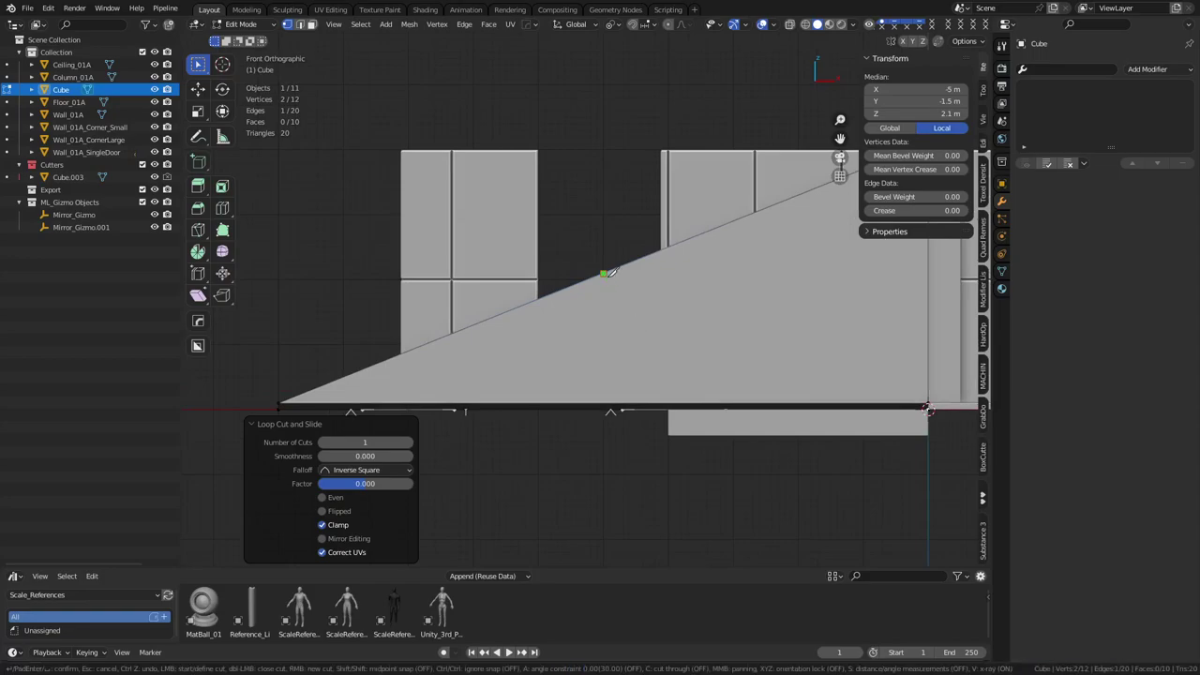
{"action": "left_click", "coordinate": [628, 481]}
{"action": "key", "text": "Return"}
Step: Select the slope and both side faces of the ramp's lower half and split them from the upper half
{"action": "middle_click_drag", "start_coordinate": [587, 341], "coordinate": [644, 394]}
{"action": "key", "text": "3"}
{"action": "left_click", "coordinate": [581, 330]}
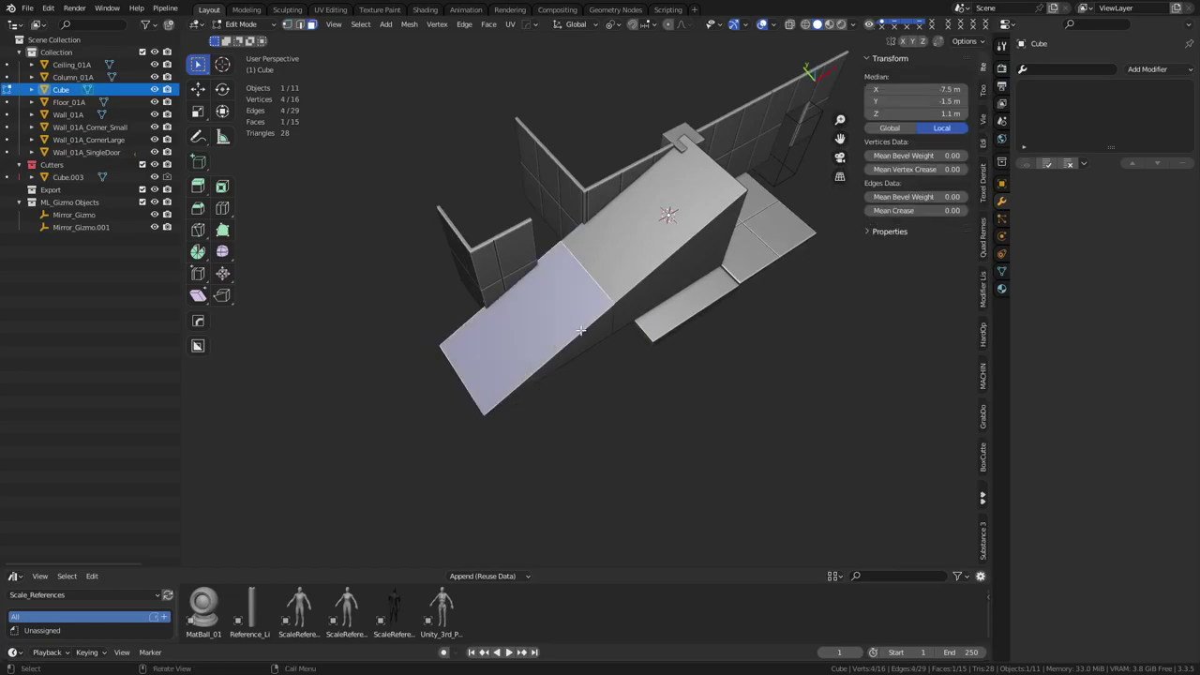
{"action": "left_click", "coordinate": [600, 350], "text": "shift"}
{"action": "middle_click_drag", "start_coordinate": [556, 369], "coordinate": [720, 340]}
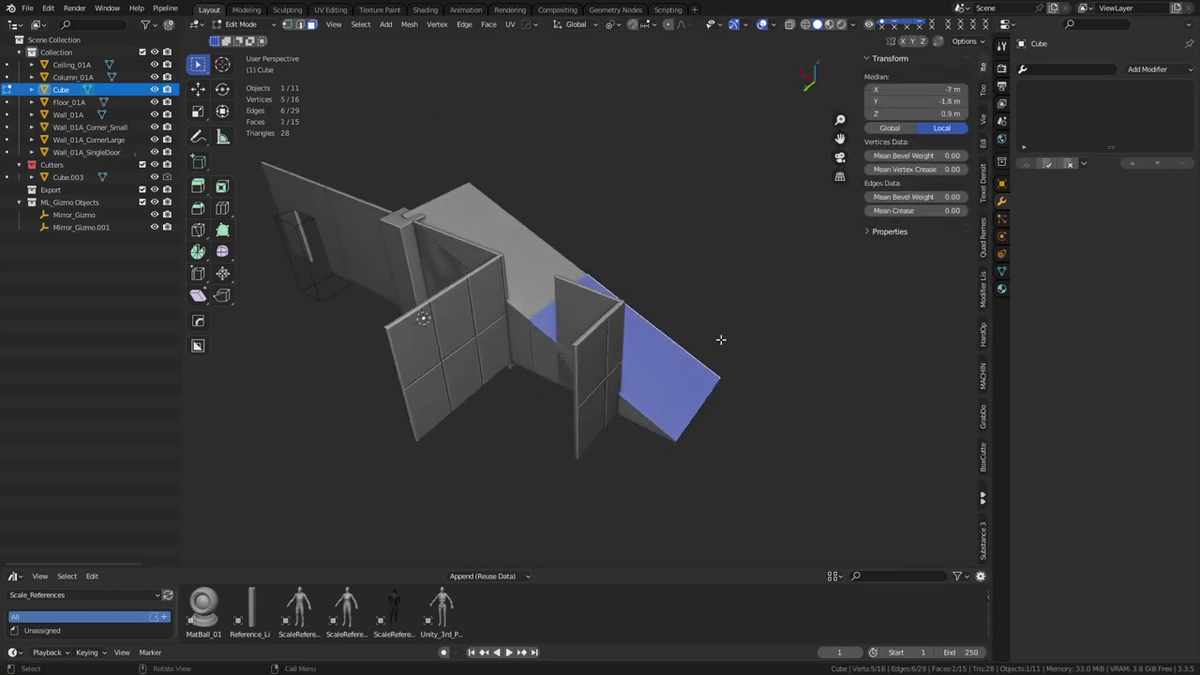
{"action": "left_click", "coordinate": [543, 349], "text": "shift"}
{"action": "middle_click_drag", "start_coordinate": [753, 388], "coordinate": [540, 361], "text": "alt"}
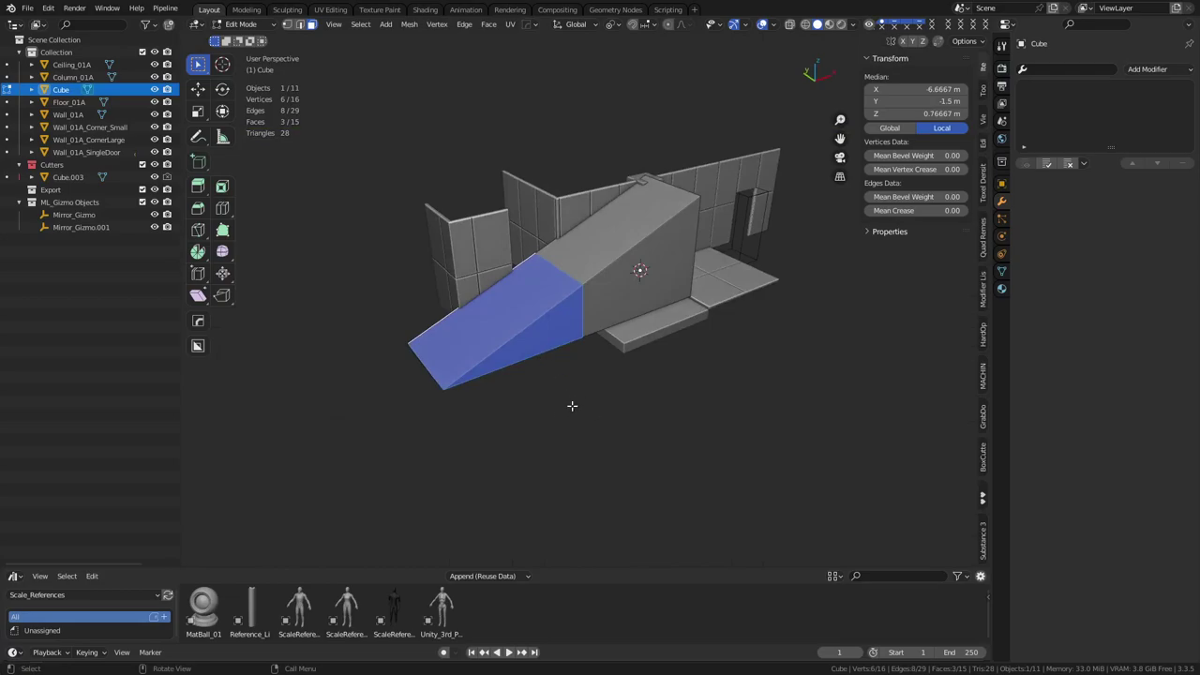
{"action": "key", "text": "g"}
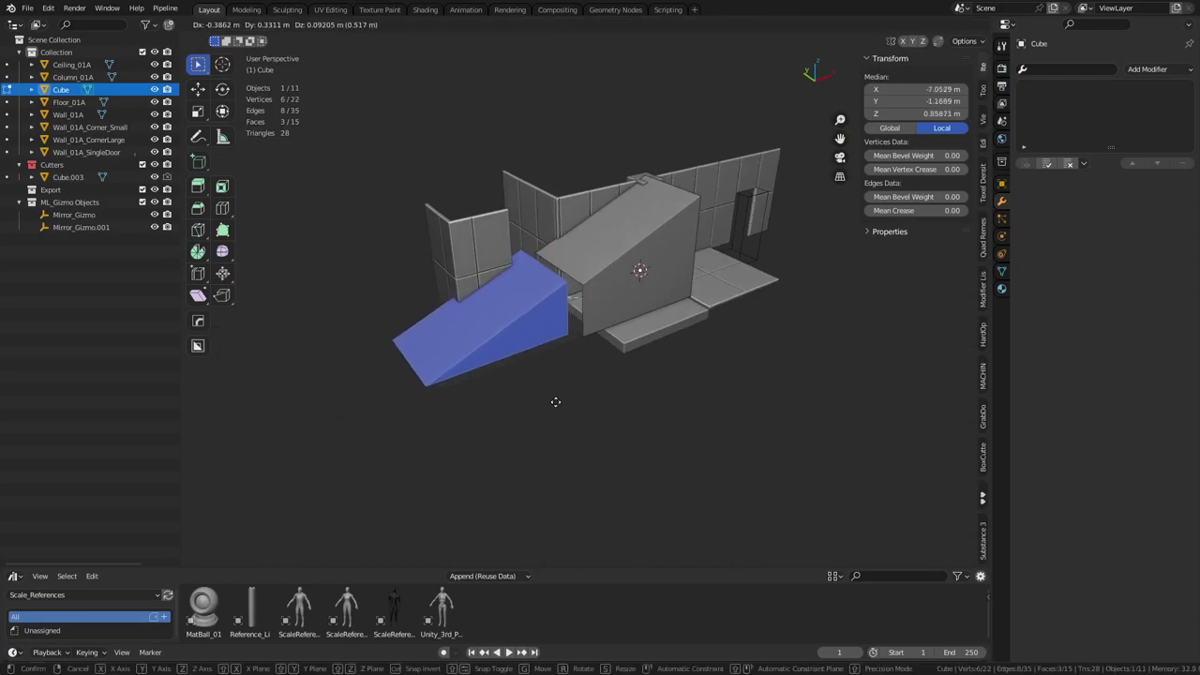
{"action": "right_click", "coordinate": [555, 402]}
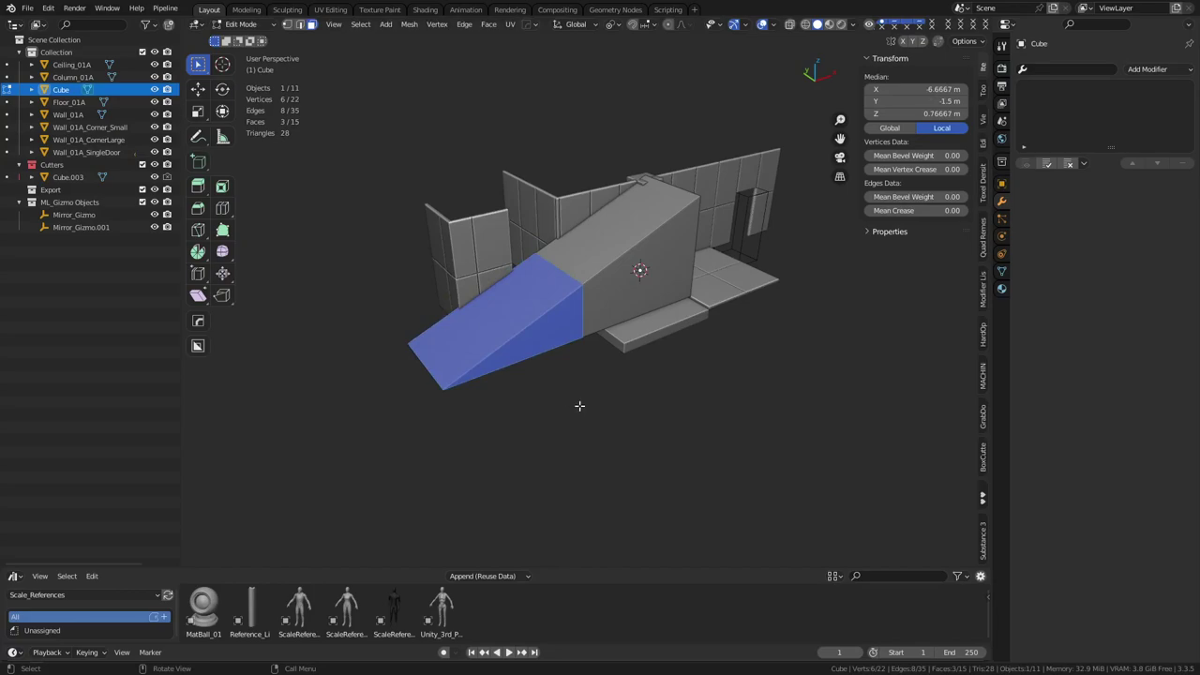
{"action": "key", "text": "g"}
{"action": "right_click", "coordinate": [544, 387]}
{"action": "scroll", "coordinate": [584, 364], "scroll_direction": "up", "scroll_amount": 2}
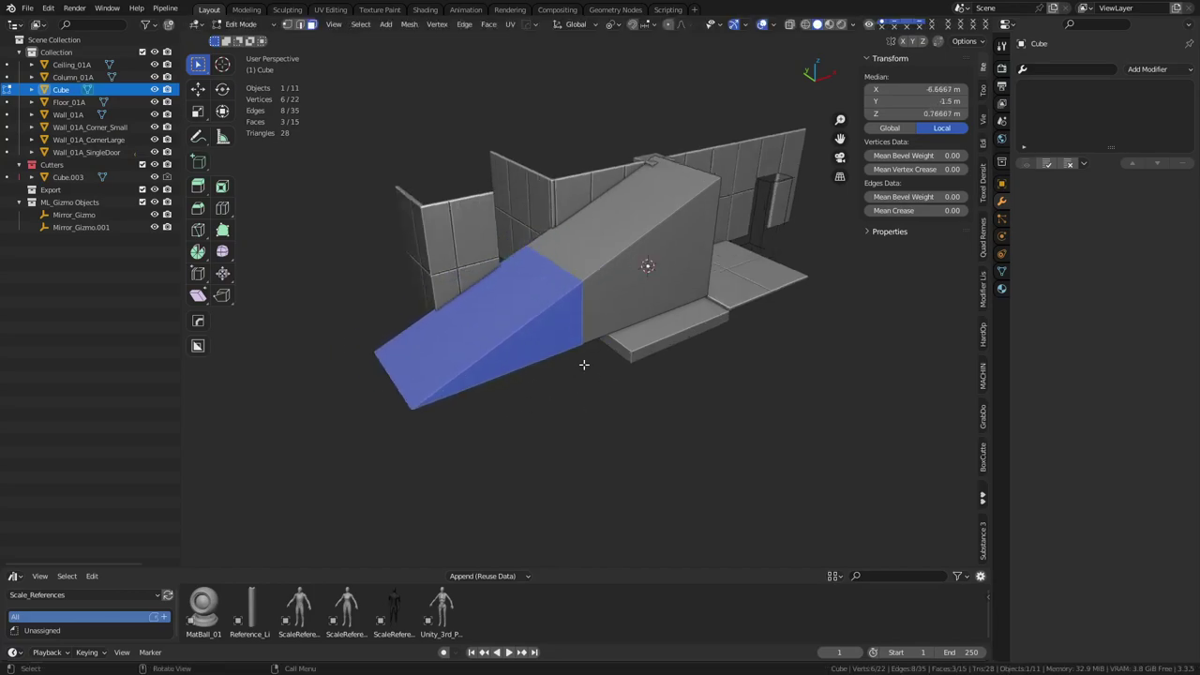
Step: Rotate the split lower half 180° about global Z, using the bottom outer corner vertex at the cut as the active-element pivot
{"action": "key", "text": "1"}
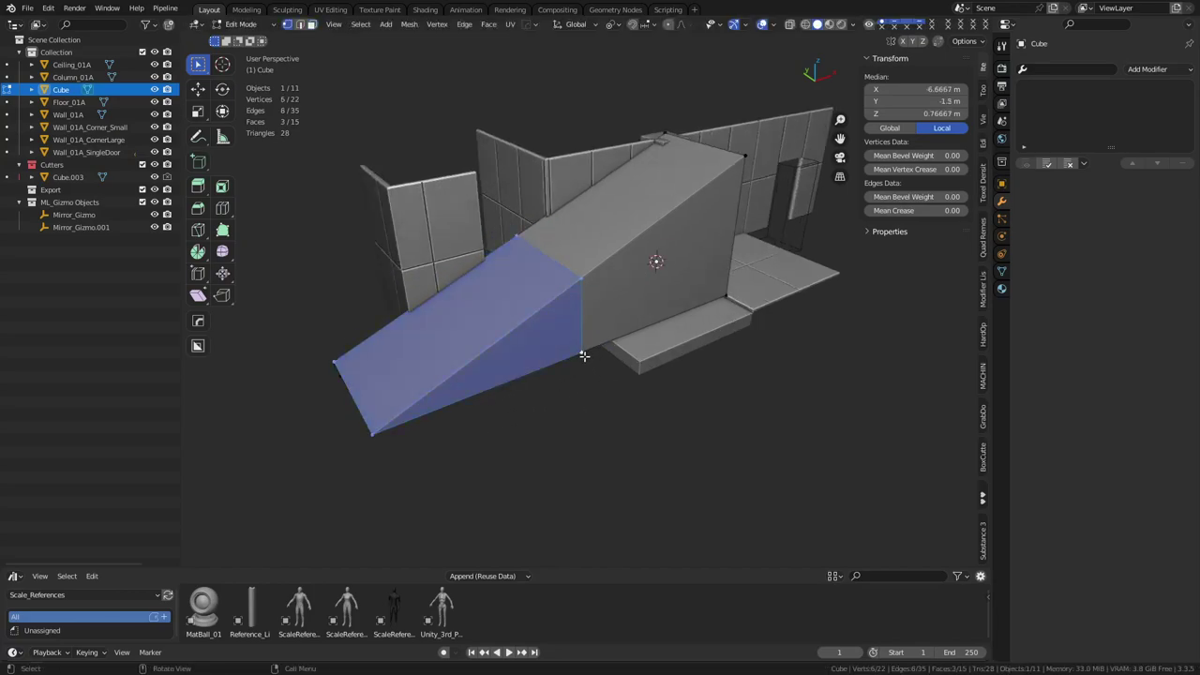
{"action": "key", "text": "shift+space"}
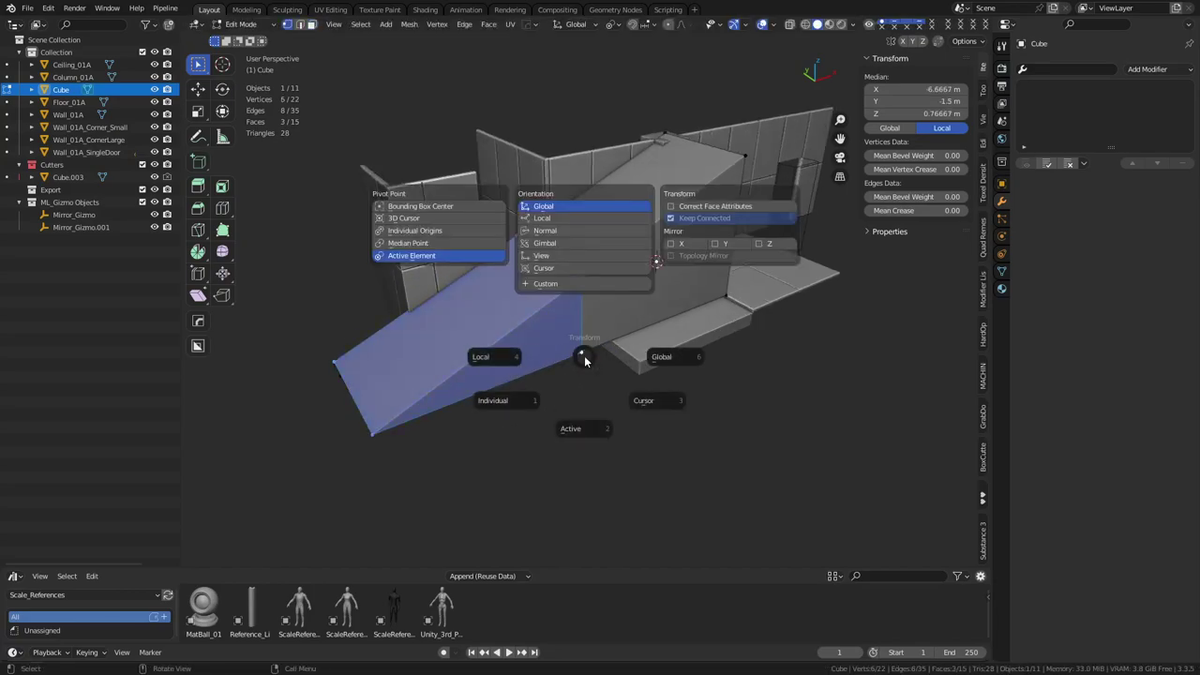
{"action": "left_click", "coordinate": [429, 256]}
{"action": "middle_click_drag", "start_coordinate": [634, 460], "coordinate": [654, 506]}
{"action": "key", "text": "r"}
{"action": "key", "text": "z"}
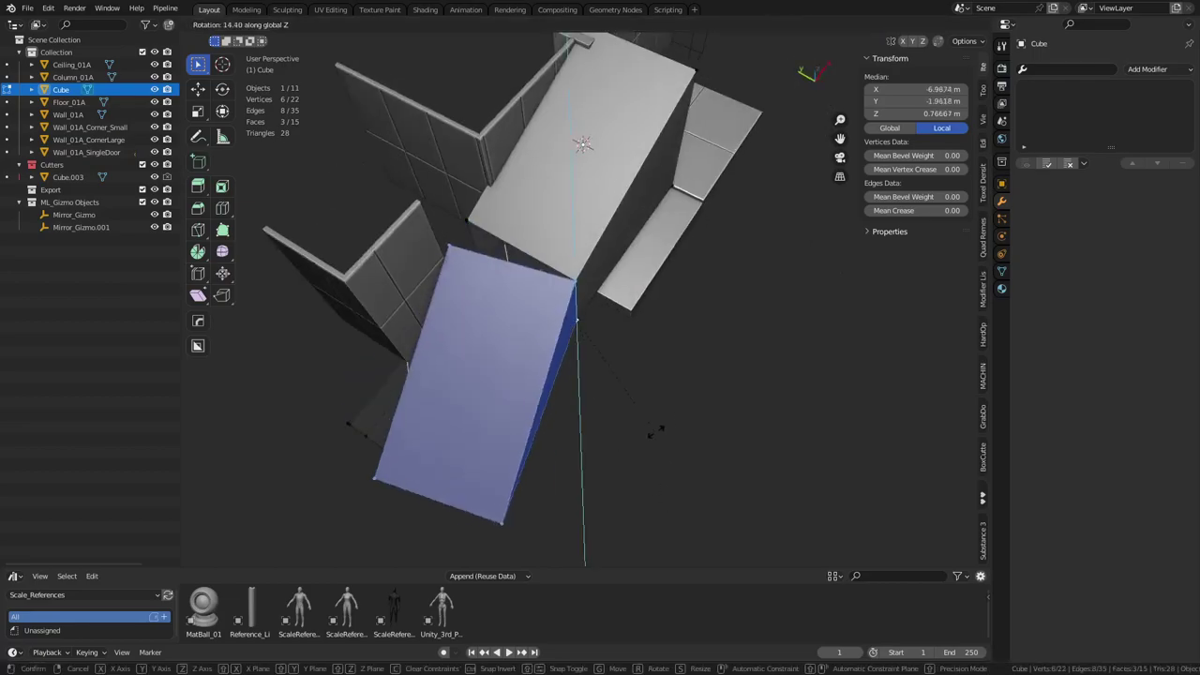
{"action": "left_click", "coordinate": [520, 166]}
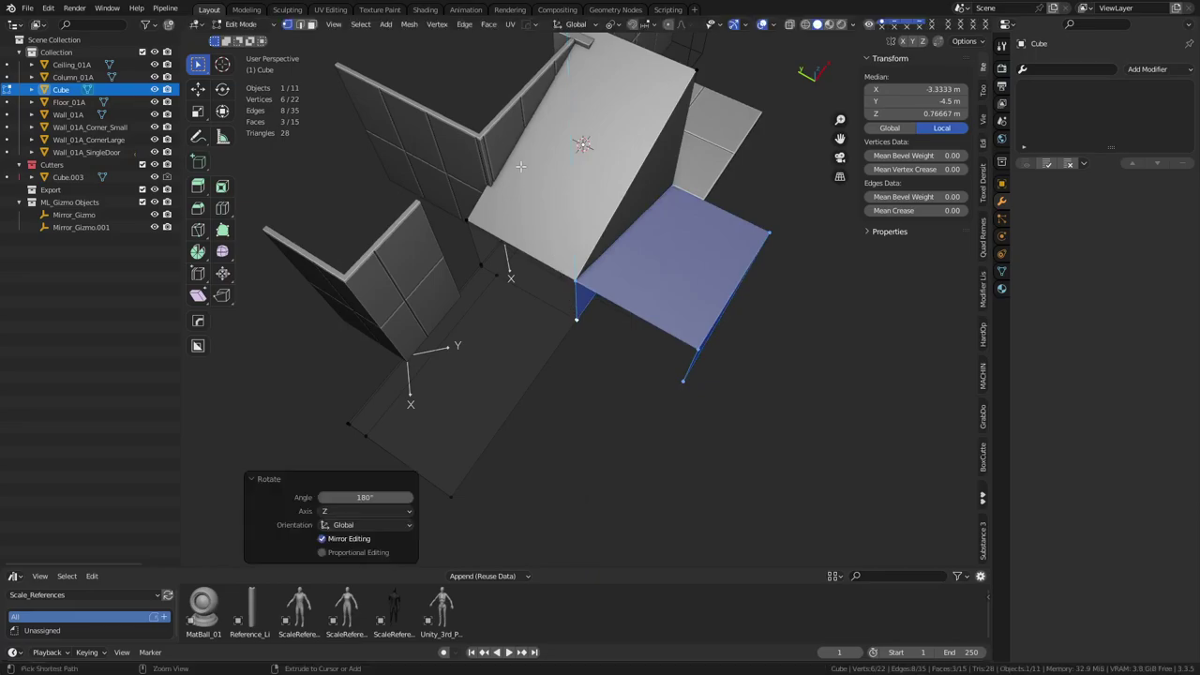
Step: Extrude the top edges of both ramp halves at the cut -3 m along X to form a landing
{"action": "middle_click_drag", "start_coordinate": [520, 165], "coordinate": [615, 297]}
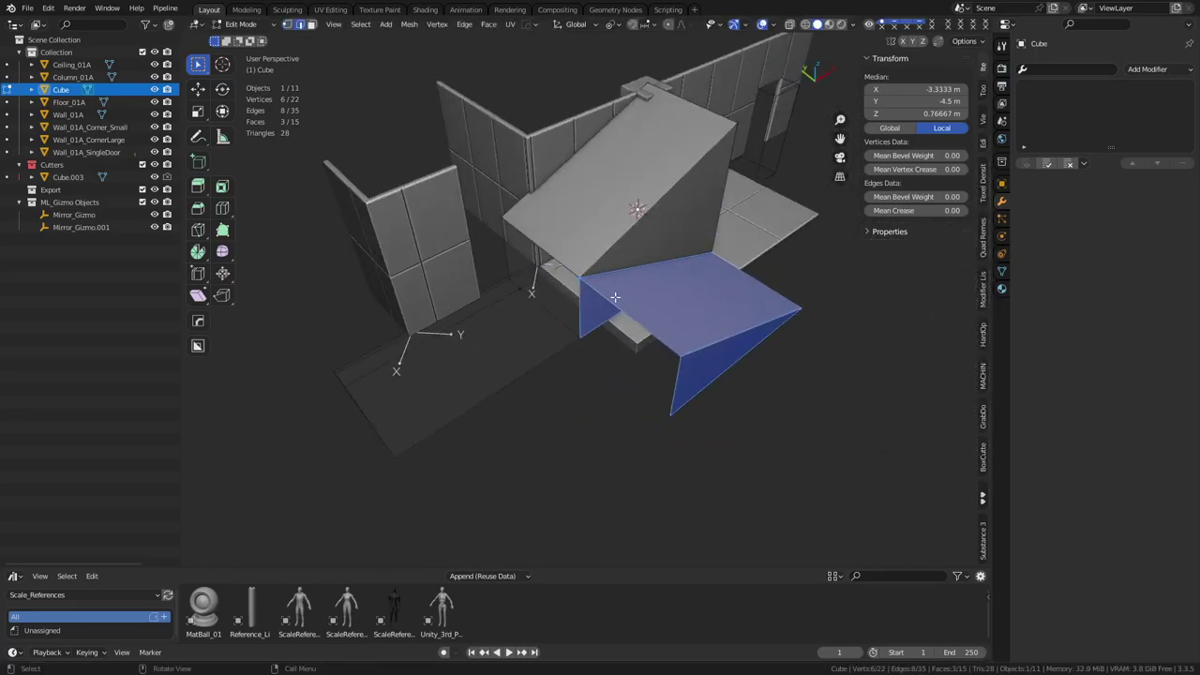
{"action": "left_click", "coordinate": [612, 299]}
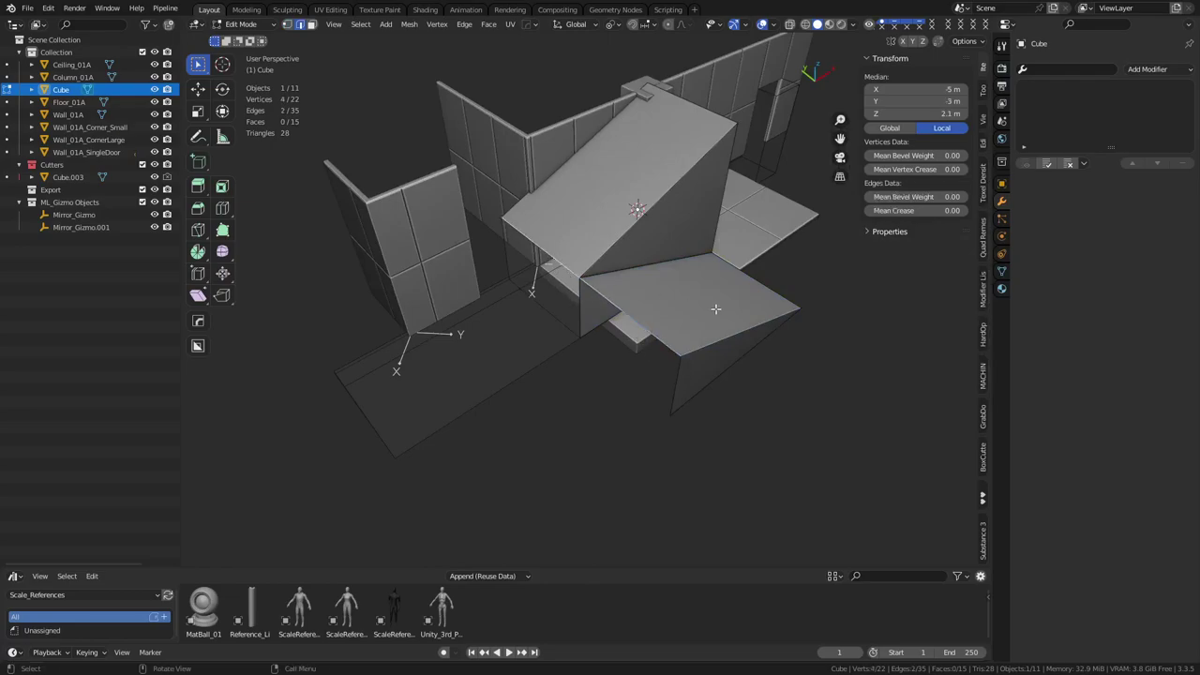
{"action": "key", "text": "e"}
{"action": "key", "text": "y"}
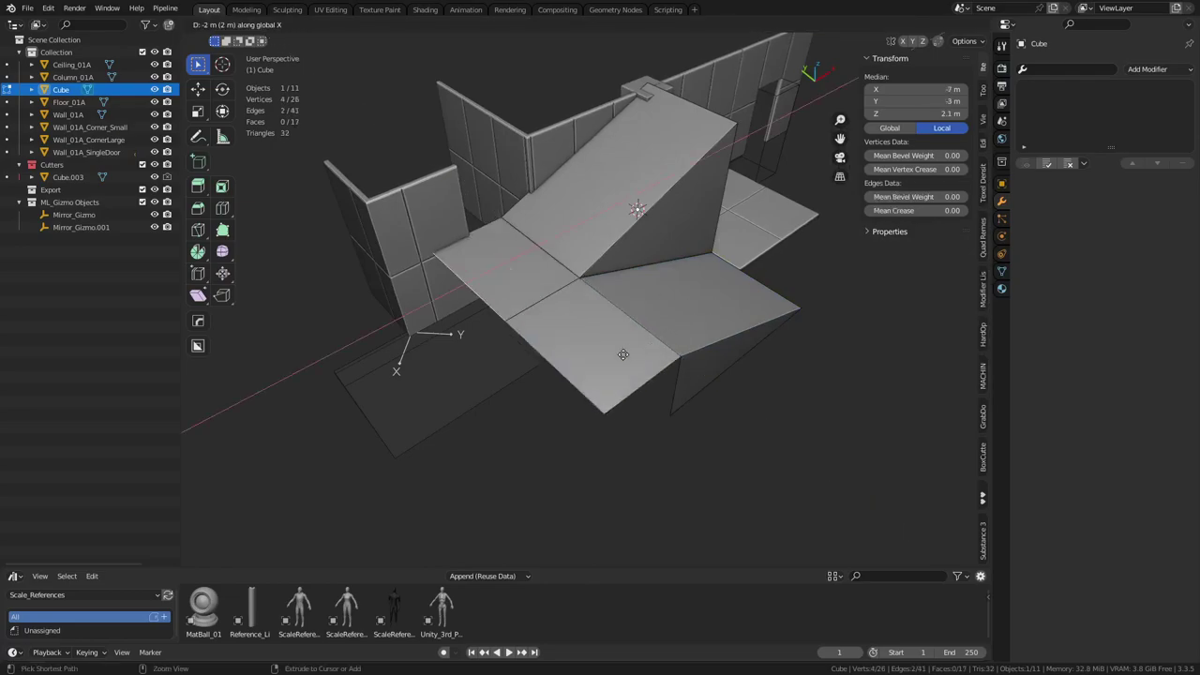
{"action": "left_click", "coordinate": [626, 351]}
{"action": "key", "text": "KP_1"}
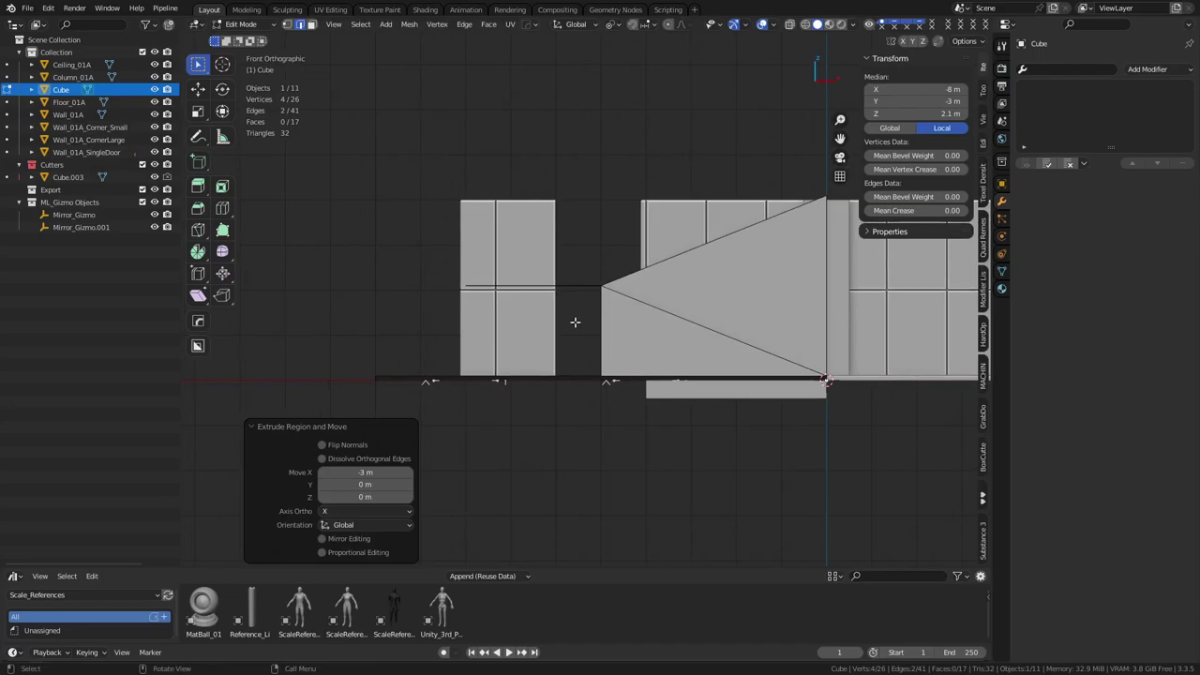
Step: Examine the folded ramp's footprint and overall dimensions in front, perspective and top views against the grid
{"action": "middle_click_drag", "start_coordinate": [574, 322], "coordinate": [619, 405]}
{"action": "key", "text": "Tab"}
{"action": "key", "text": "KP_1"}
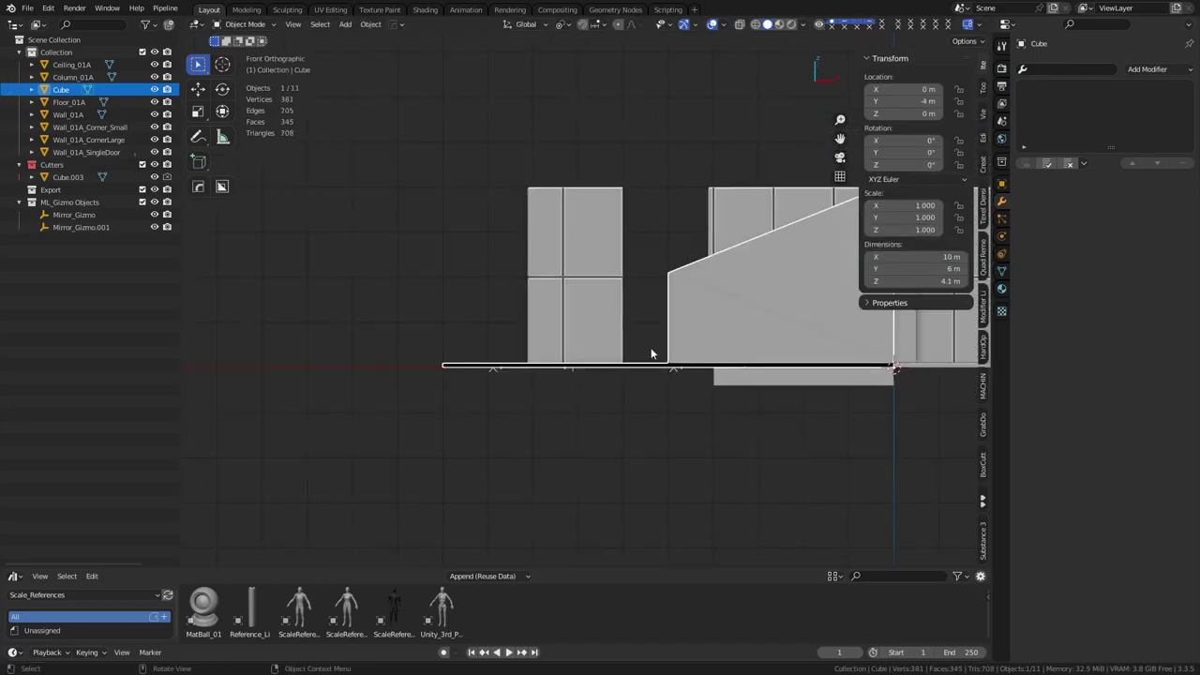
{"action": "middle_click_drag", "start_coordinate": [650, 353], "coordinate": [661, 419]}
{"action": "key", "text": "Tab"}
{"action": "middle_click_drag", "start_coordinate": [777, 437], "coordinate": [716, 421]}
{"action": "key", "text": "KP_7"}
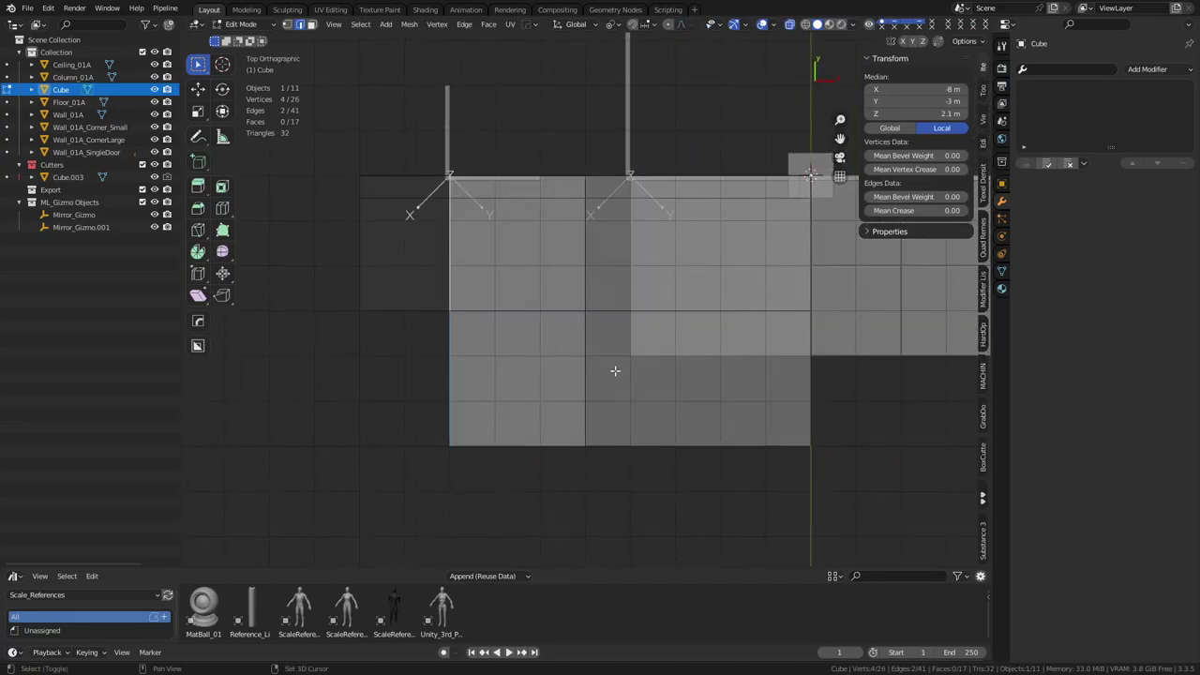
{"action": "middle_click_drag", "start_coordinate": [532, 391], "coordinate": [599, 379], "text": "shift"}
{"action": "key", "text": "Tab"}
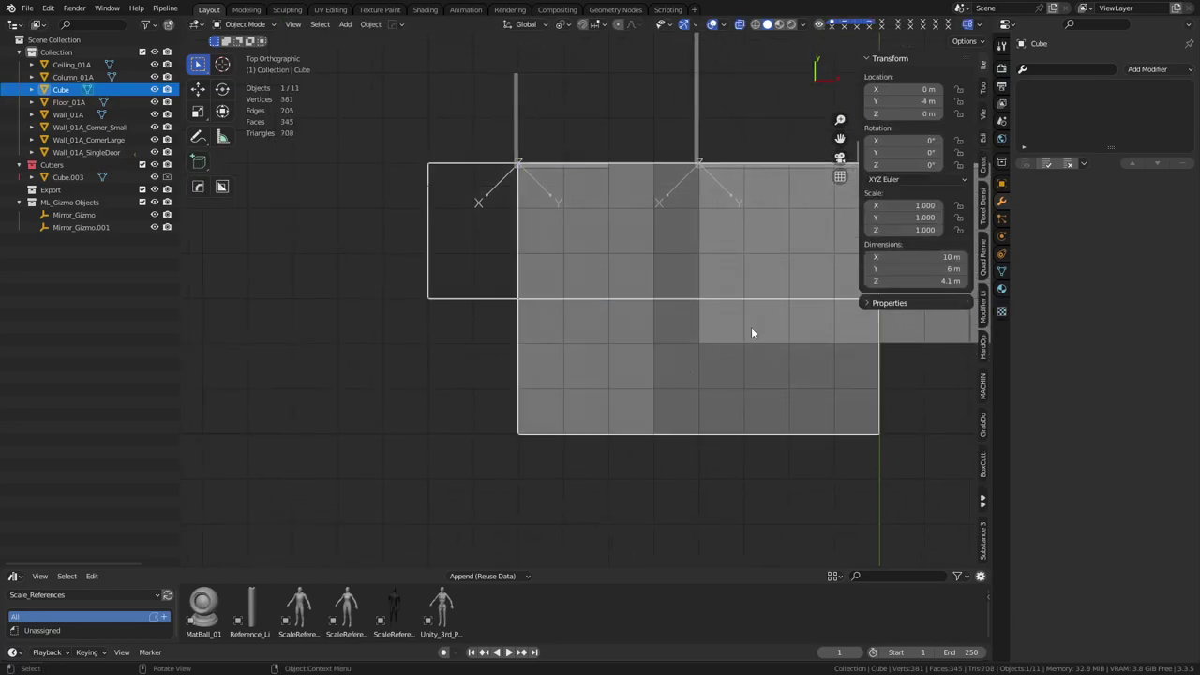
Step: Check the ramp's footprint against a duplicate of the ceiling tile moved -4 m along X, and delete the duplicate
{"action": "left_click", "coordinate": [750, 327]}
{"action": "middle_click_drag", "start_coordinate": [778, 430], "coordinate": [815, 343]}
{"action": "left_click", "coordinate": [836, 327]}
{"action": "left_click", "coordinate": [695, 300]}
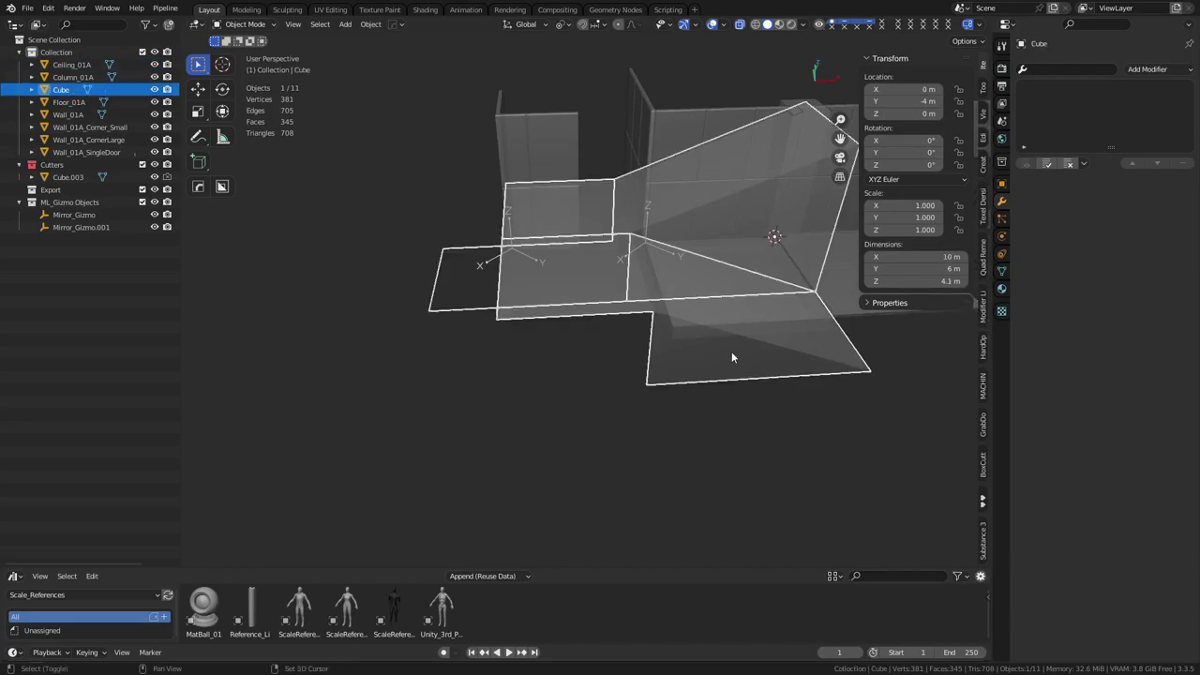
{"action": "left_click", "coordinate": [717, 320]}
{"action": "key", "text": "shift+d"}
{"action": "key", "text": "y"}
{"action": "key", "text": "x"}
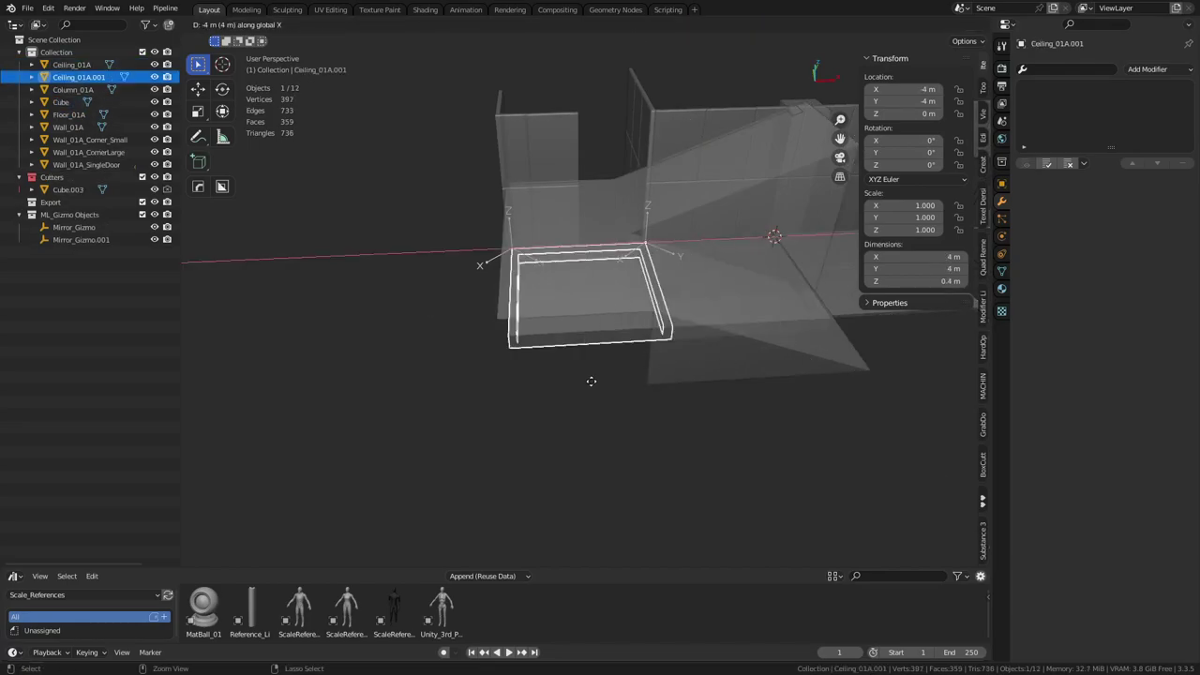
{"action": "key", "text": "Return"}
{"action": "key", "text": "KP_7"}
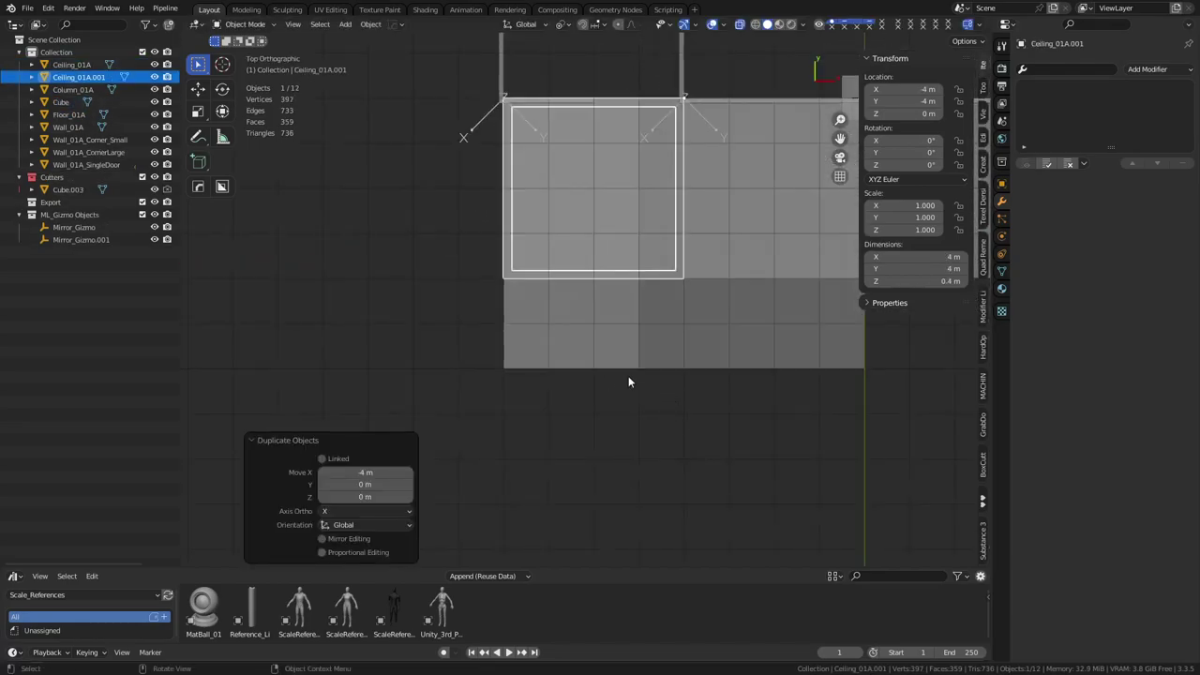
{"action": "left_click", "coordinate": [585, 356]}
{"action": "left_click", "coordinate": [584, 279]}
{"action": "key", "text": "x"}
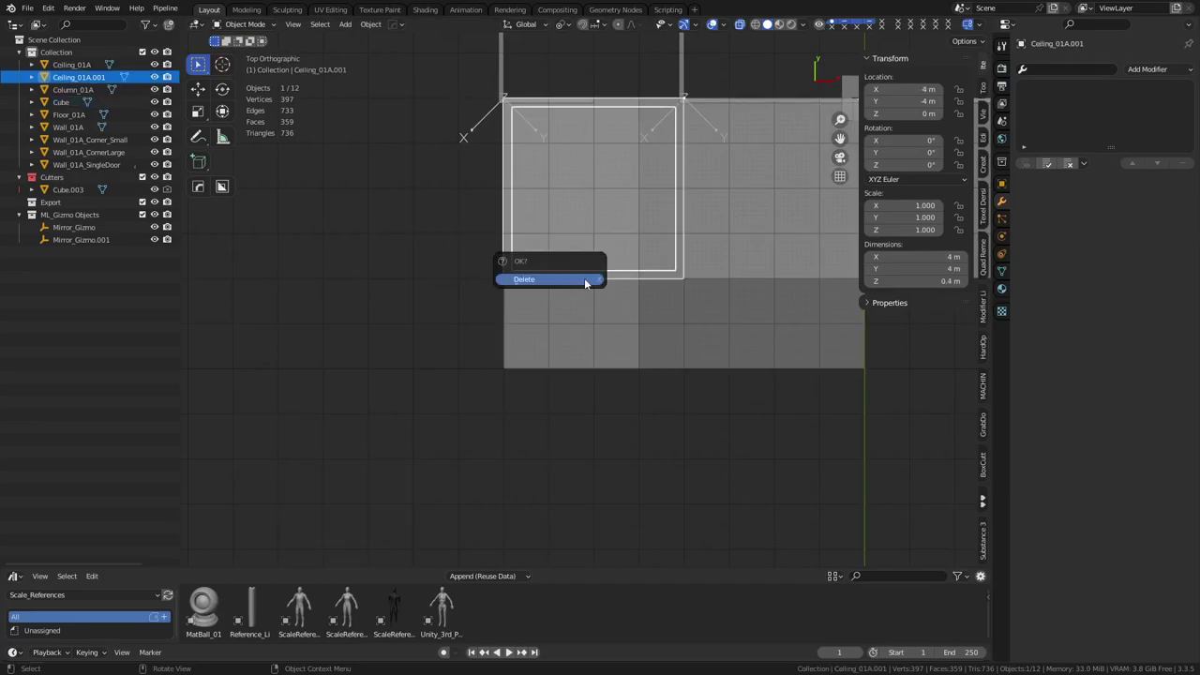
{"action": "left_click", "coordinate": [583, 279]}
Step: Delete the thin base-strip faces that extend past the landing at the bottom of the ramp
{"action": "left_click", "coordinate": [567, 346]}
{"action": "middle_click_drag", "start_coordinate": [567, 345], "coordinate": [757, 304]}
{"action": "key", "text": "ctrl+Tab"}
{"action": "left_click", "coordinate": [677, 352]}
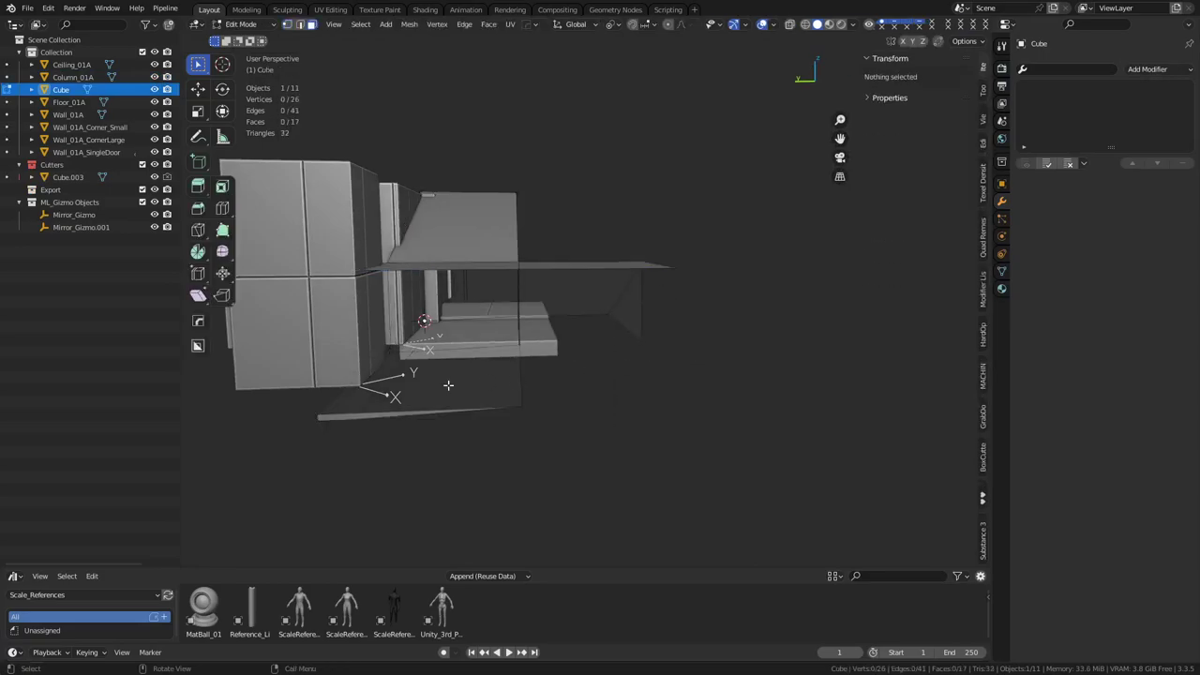
{"action": "left_click", "coordinate": [448, 384]}
{"action": "mouse_move", "coordinate": [604, 370]}
{"action": "middle_mouse_down"}
{"action": "mouse_move", "coordinate": [534, 413]}
{"action": "mouse_move", "coordinate": [584, 383]}
{"action": "mouse_move", "coordinate": [680, 362]}
{"action": "mouse_move", "coordinate": [594, 350]}
{"action": "middle_mouse_up"}
{"action": "left_click", "coordinate": [372, 348], "text": "shift"}
{"action": "key", "text": "1"}
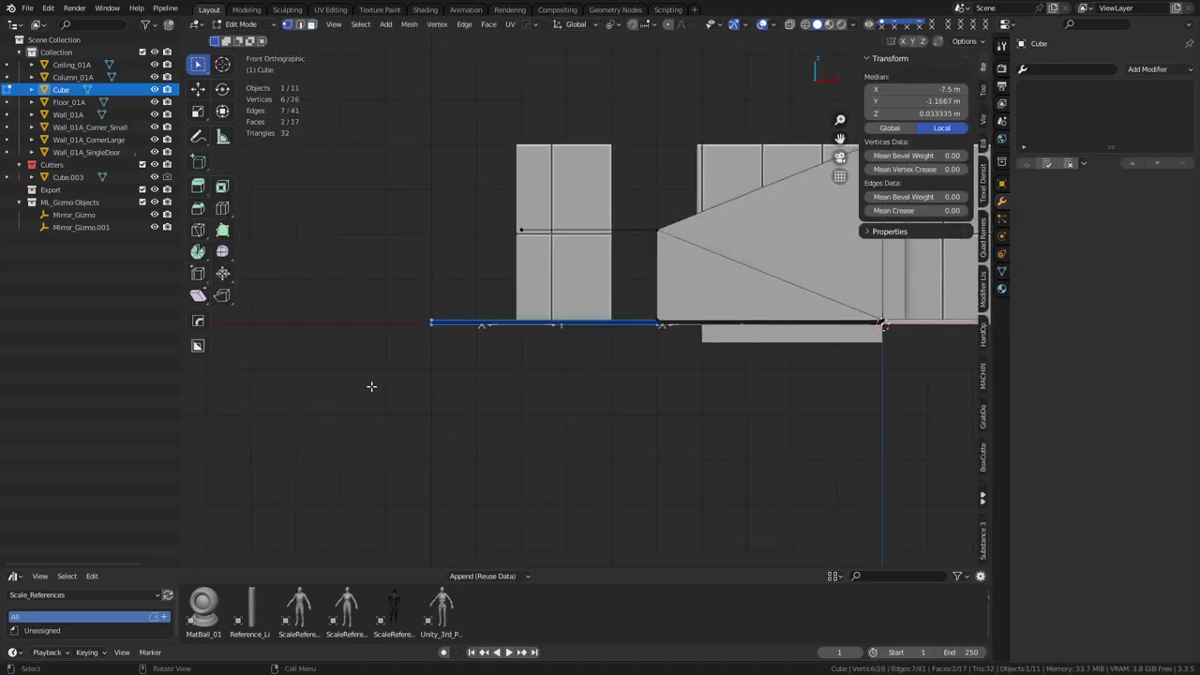
{"action": "key", "text": "x"}
{"action": "left_click", "coordinate": [455, 264]}
Step: Delete the stray vertices left from the base strip beyond the landing's outer edge
{"action": "middle_click_drag", "start_coordinate": [456, 263], "coordinate": [651, 354]}
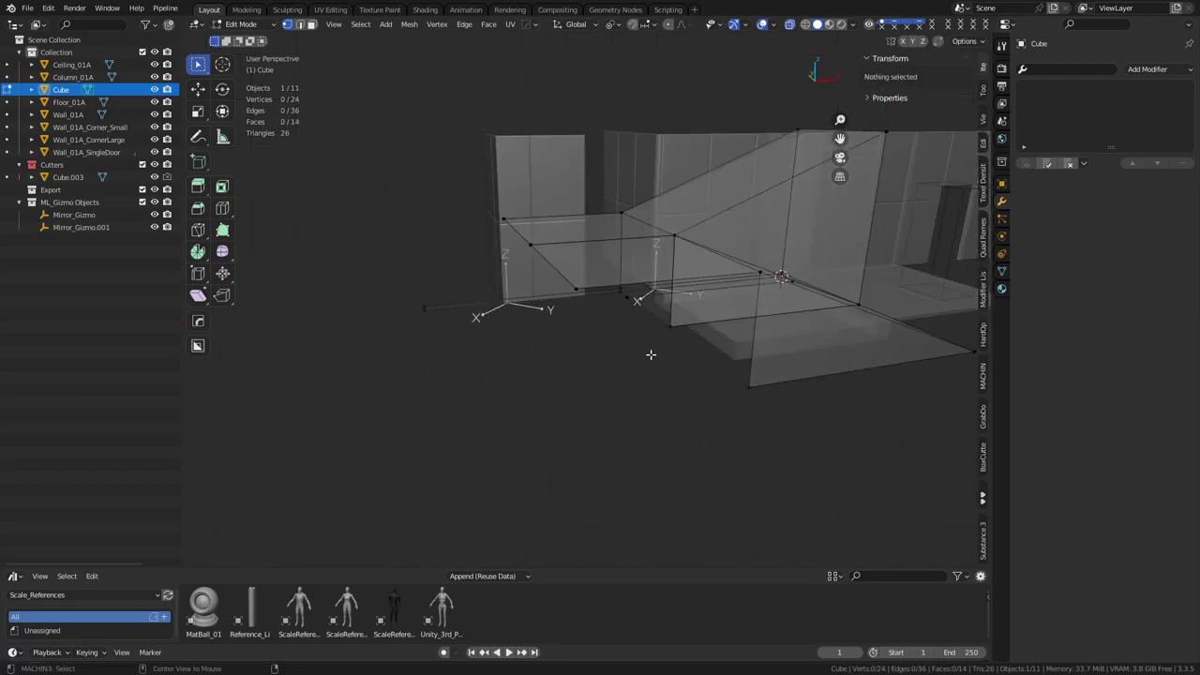
{"action": "left_click_drag", "start_coordinate": [404, 301], "coordinate": [441, 278]}
{"action": "key", "text": "x"}
{"action": "left_click", "coordinate": [441, 278]}
{"action": "key", "text": "alt+z"}
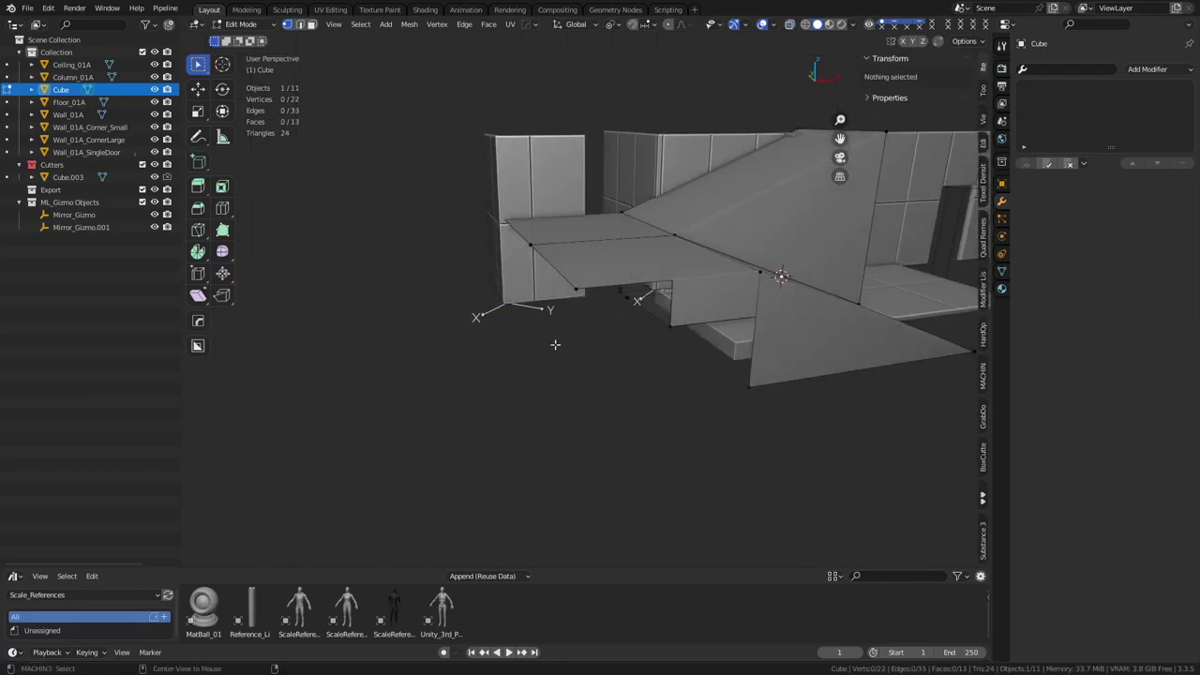
Step: Dissolve the leftover base-strip edges on the wall side at the bottom of the upper ramp half
{"action": "middle_click_drag", "start_coordinate": [553, 343], "coordinate": [658, 334]}
{"action": "scroll", "coordinate": [600, 341], "scroll_direction": "up", "scroll_amount": 3}
{"action": "scroll", "coordinate": [600, 340], "scroll_direction": "up", "scroll_amount": 1}
{"action": "left_click", "coordinate": [570, 305]}
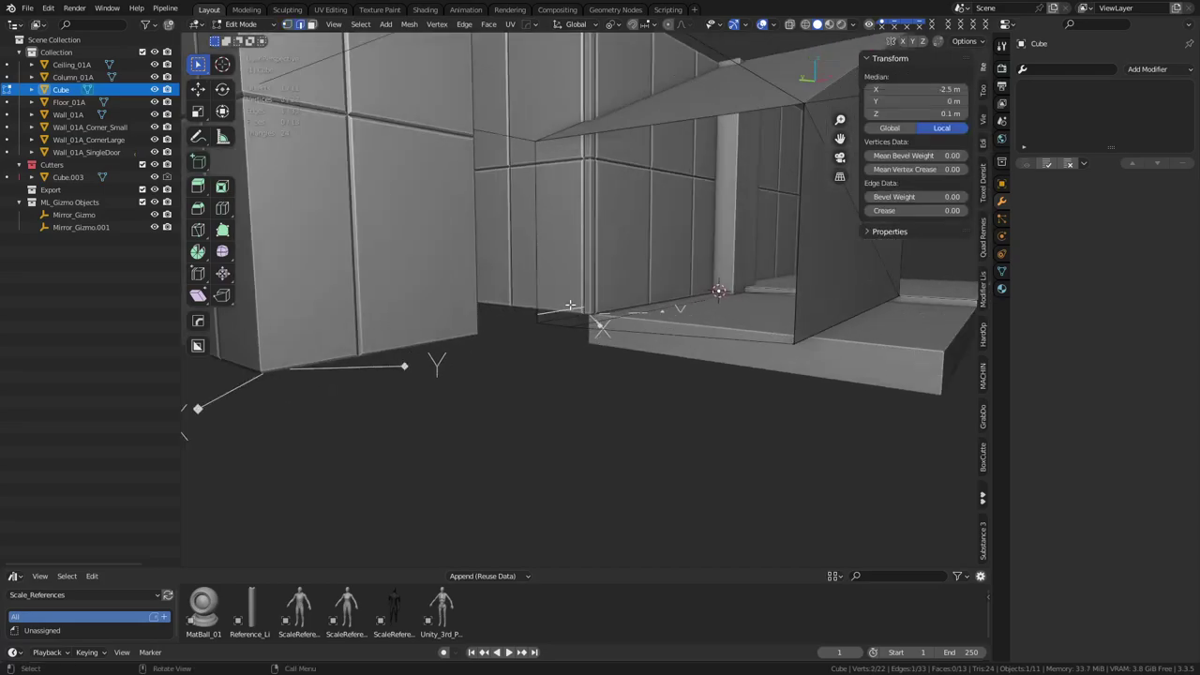
{"action": "key", "text": "ctrl+x"}
{"action": "scroll", "coordinate": [661, 345], "scroll_direction": "down", "scroll_amount": 5}
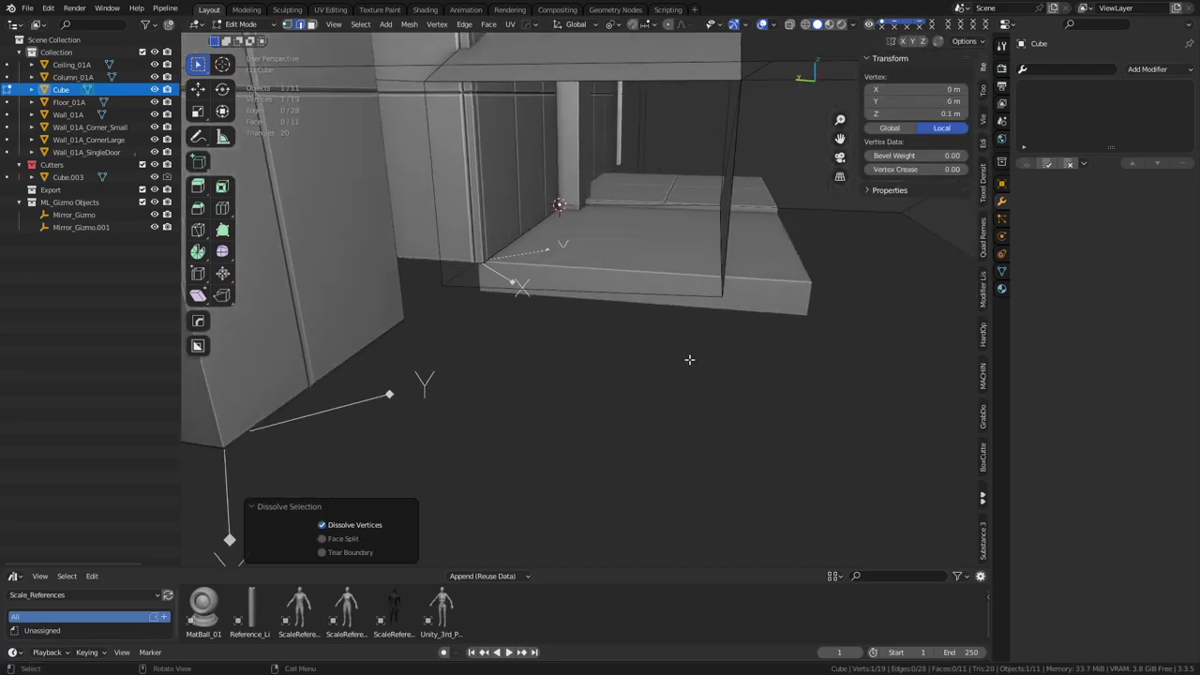
Step: Extrude the landing's outer perimeter edges -2.1 m along Z down to the floor
{"action": "middle_click_drag", "start_coordinate": [690, 356], "coordinate": [459, 289]}
{"action": "left_click", "coordinate": [626, 303]}
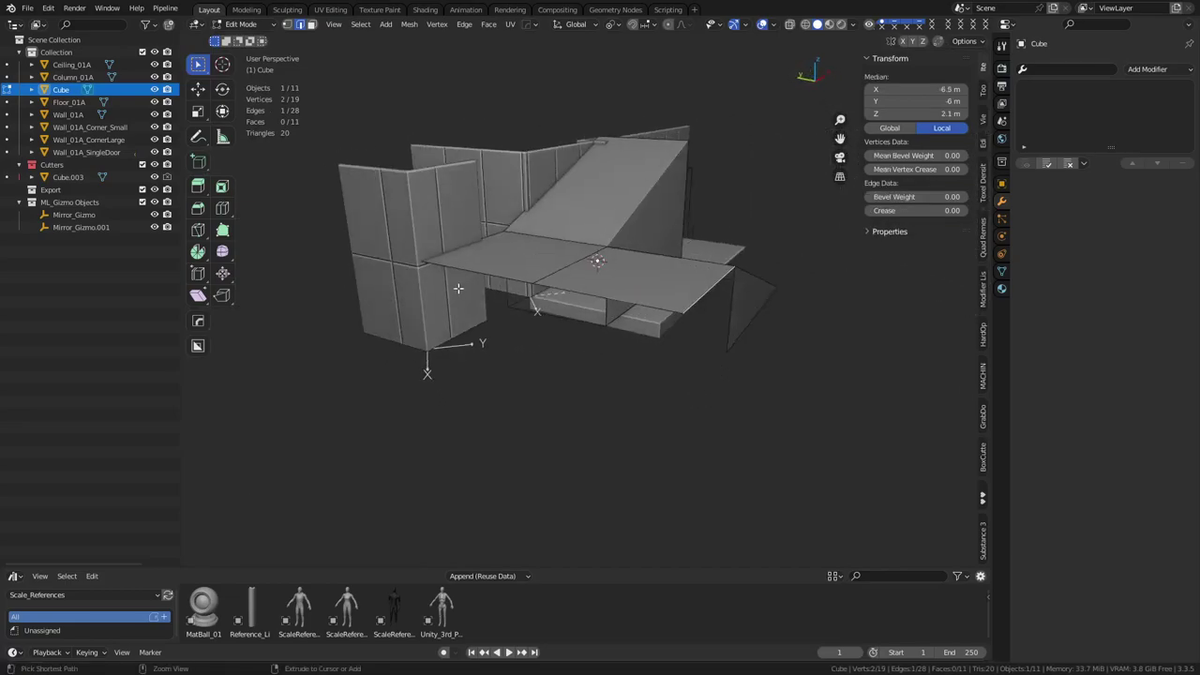
{"action": "left_click", "coordinate": [465, 267], "text": "ctrl"}
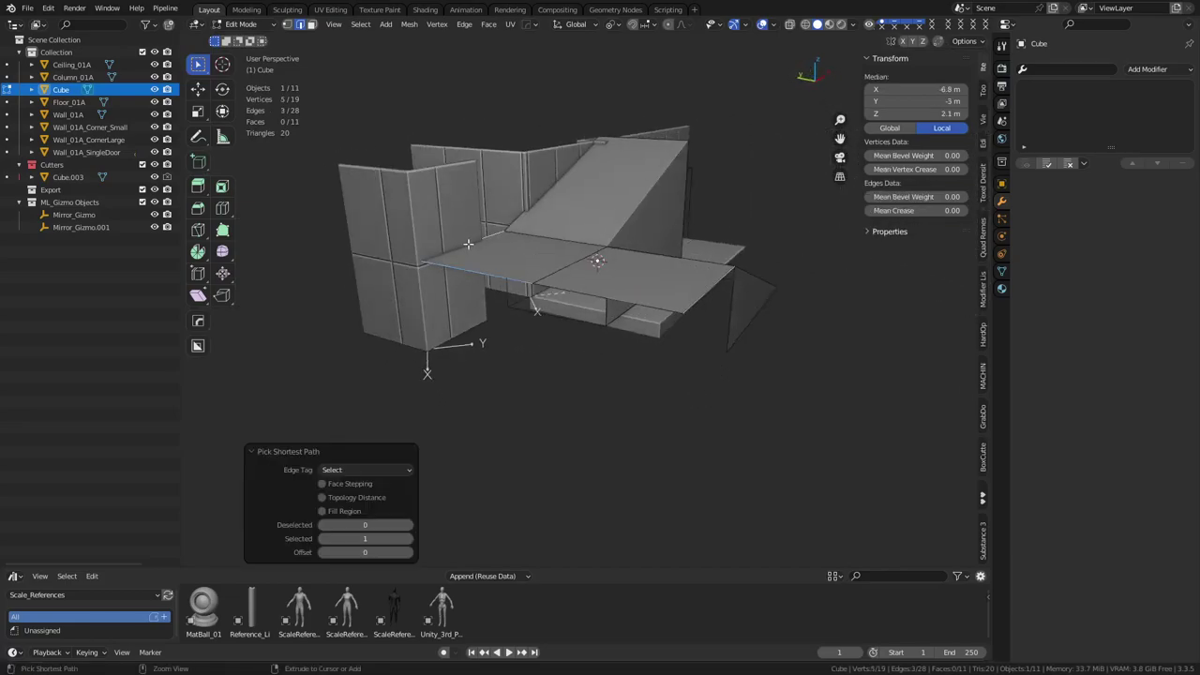
{"action": "left_click", "coordinate": [564, 288], "text": "shift"}
{"action": "middle_click_drag", "start_coordinate": [736, 382], "coordinate": [703, 359]}
{"action": "key", "text": "e"}
{"action": "key", "text": "z"}
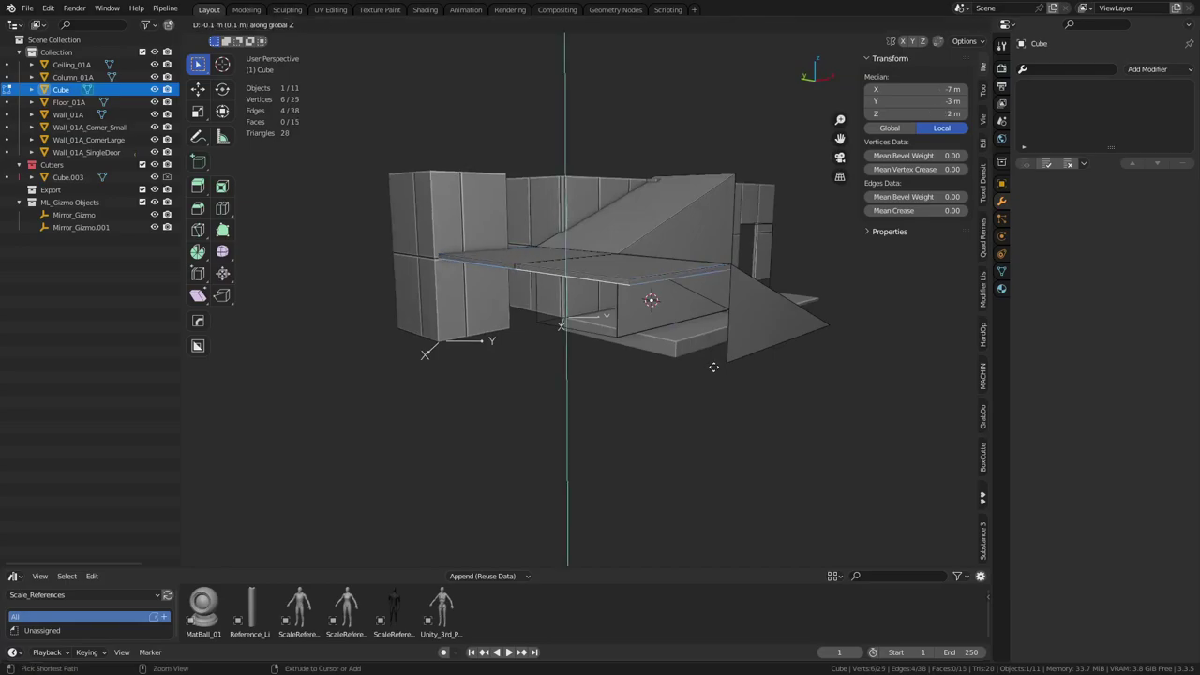
{"action": "left_click", "coordinate": [740, 436]}
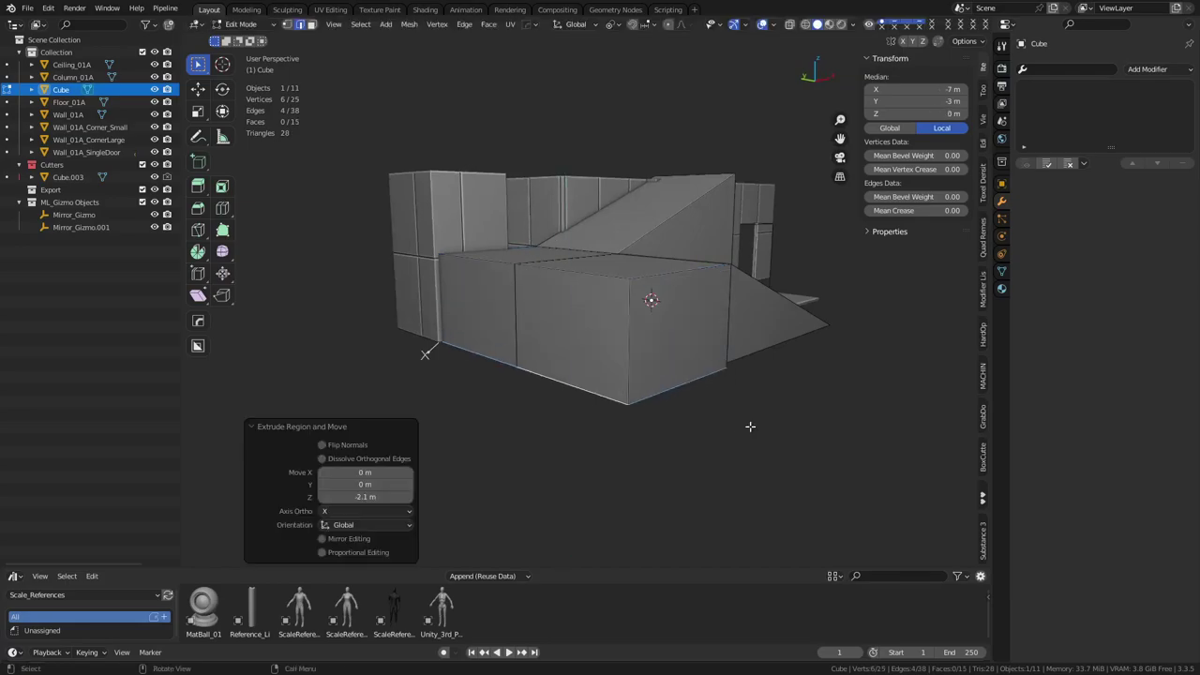
Step: Move the bottom edges under the ramp from the base strip down along Z to height 0 m
{"action": "key", "text": "KP_1"}
{"action": "middle_click_drag", "start_coordinate": [696, 407], "coordinate": [638, 390], "text": "shift"}
{"action": "left_click", "coordinate": [635, 328], "text": "alt"}
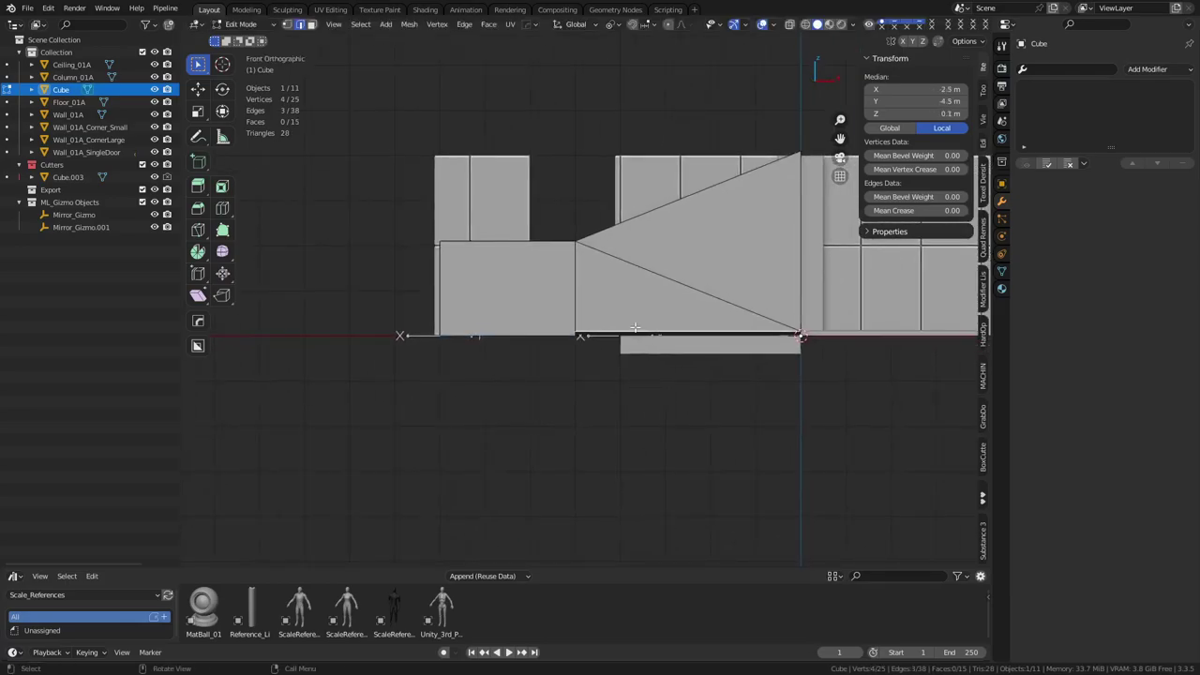
{"action": "mouse_move", "coordinate": [737, 356]}
{"action": "middle_mouse_down"}
{"action": "mouse_move", "coordinate": [666, 353]}
{"action": "mouse_move", "coordinate": [732, 378]}
{"action": "middle_mouse_up"}
{"action": "key", "text": "g"}
{"action": "key", "text": "z"}
{"action": "left_click", "coordinate": [662, 362]}
Step: Lower all vertices at landing height by 0.1 m along Z in the front view
{"action": "key", "text": "alt+z"}
{"action": "middle_click_drag", "start_coordinate": [422, 266], "coordinate": [431, 271], "text": "shift"}
{"action": "key", "text": "1"}
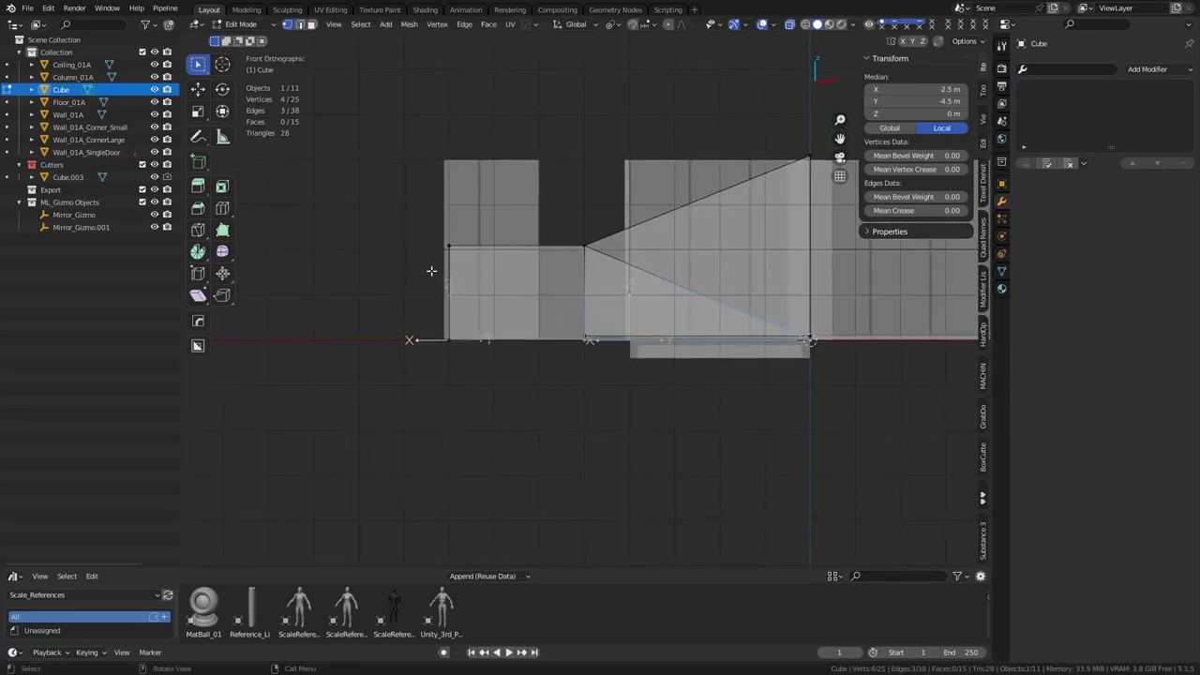
{"action": "left_click_drag", "start_coordinate": [623, 235], "coordinate": [622, 235]}
{"action": "key", "text": "g"}
{"action": "key", "text": "z"}
{"action": "left_click", "coordinate": [623, 239]}
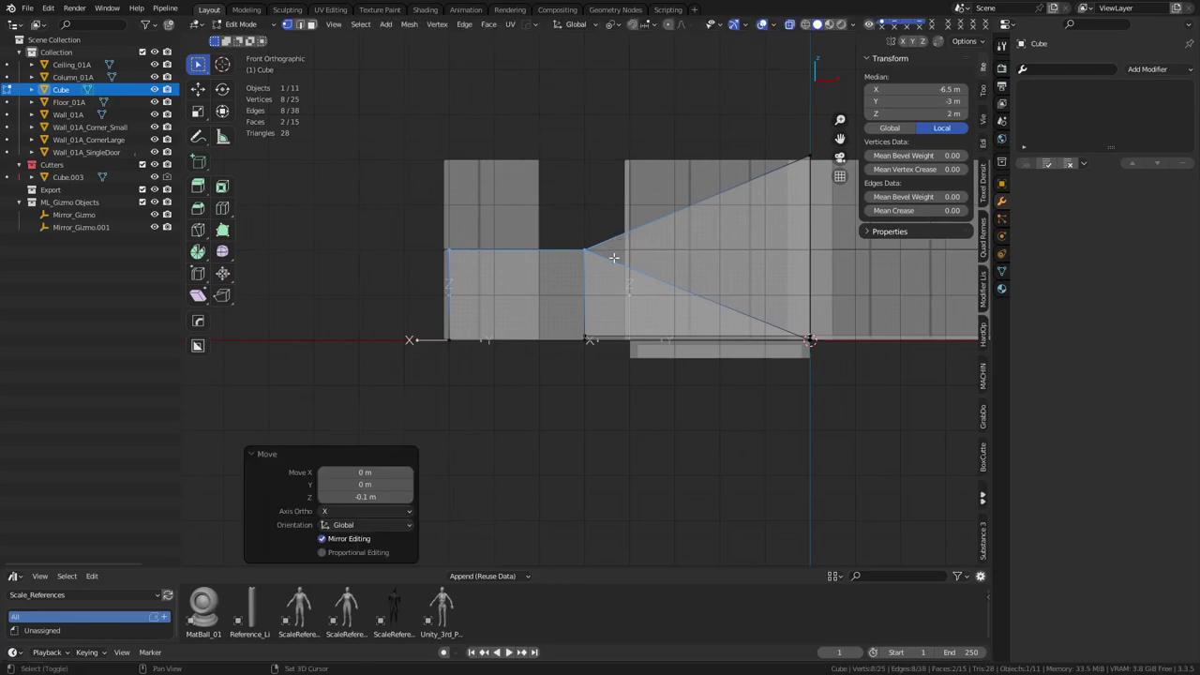
Step: Raise the landing-height vertices by 0.1 m along Z
{"action": "scroll", "coordinate": [522, 288], "scroll_direction": "up", "scroll_amount": 4}
{"action": "middle_click_drag", "start_coordinate": [357, 278], "coordinate": [357, 301], "text": "shift"}
{"action": "key", "text": "g"}
{"action": "key", "text": "x"}
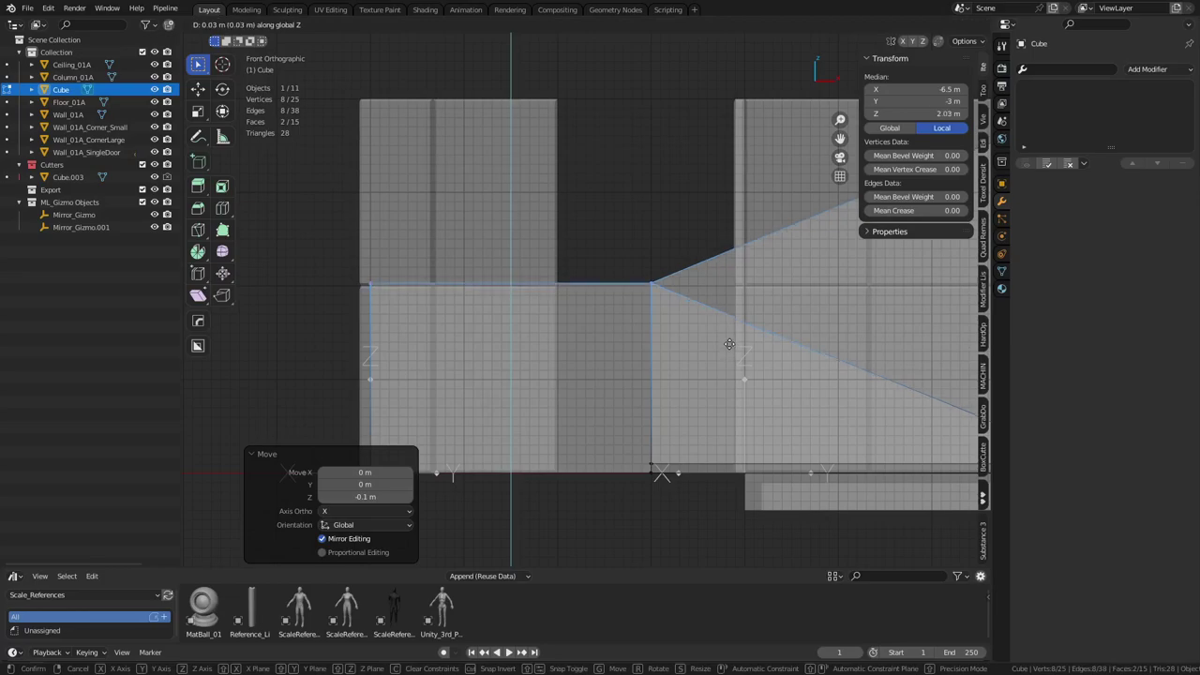
{"action": "left_click", "coordinate": [728, 323]}
Step: Try to dissolve the thin leftover edge along the upper ramp half's base, and undo the attempt
{"action": "scroll", "coordinate": [787, 343], "scroll_direction": "down", "scroll_amount": 2}
{"action": "middle_click_drag", "start_coordinate": [787, 353], "coordinate": [658, 333], "text": "shift"}
{"action": "middle_click_drag", "start_coordinate": [756, 366], "coordinate": [649, 339], "text": "shift"}
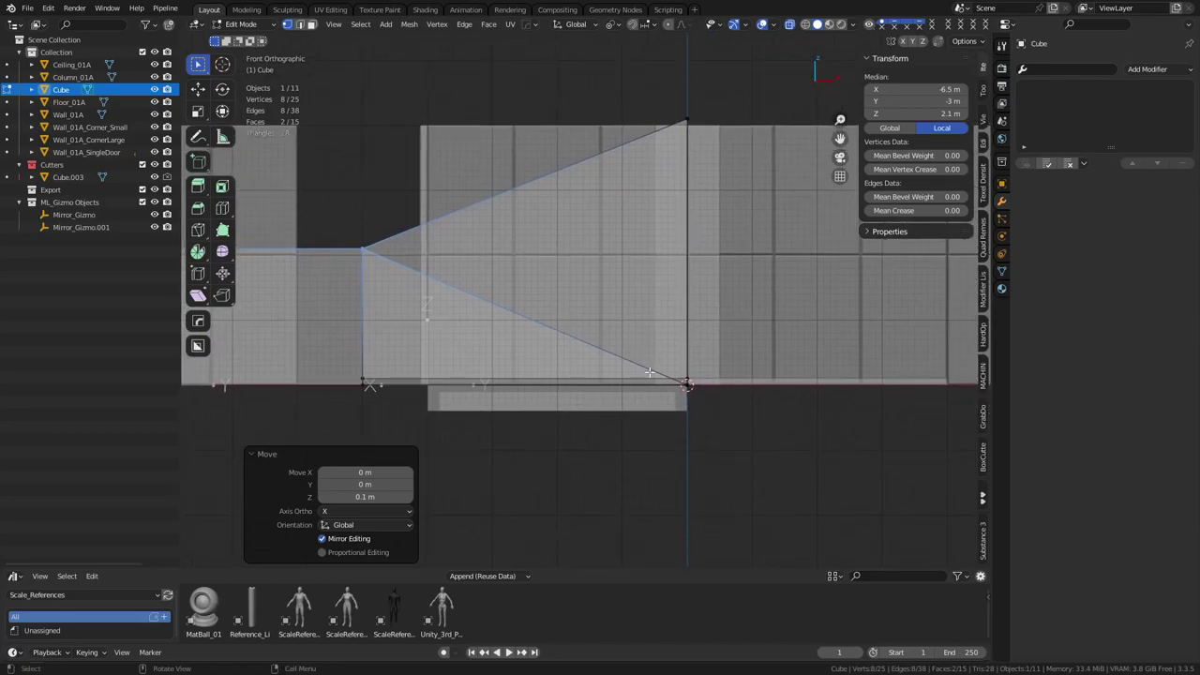
{"action": "middle_click_drag", "start_coordinate": [629, 400], "coordinate": [647, 377]}
{"action": "key", "text": "alt+z"}
{"action": "key", "text": "alt+z"}
{"action": "key", "text": "2"}
{"action": "key", "text": "ctrl+x"}
{"action": "middle_click_drag", "start_coordinate": [705, 402], "coordinate": [654, 407]}
{"action": "key", "text": "ctrl+z"}
{"action": "key", "text": "ctrl+z"}
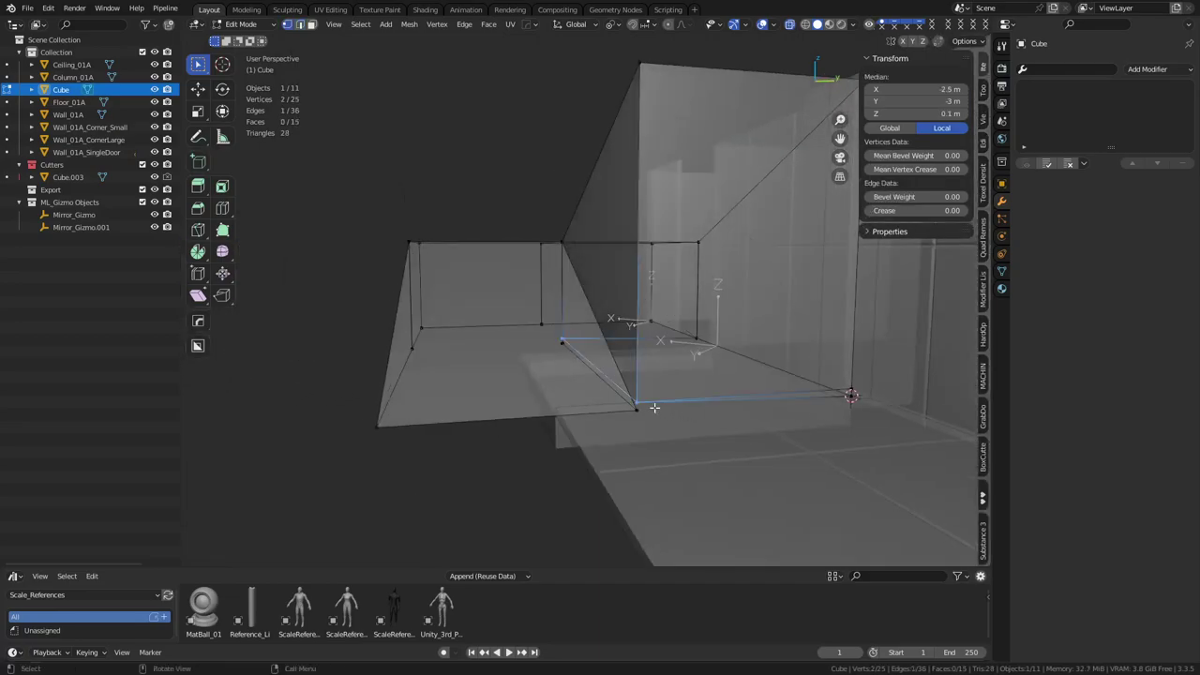
{"action": "key", "text": "ctrl+z"}
Step: Merge the doubled base vertices at both ends of the upper ramp half's inner side into the vertices at floor level
{"action": "key", "text": "shift+Tab"}
{"action": "left_click", "coordinate": [600, 414]}
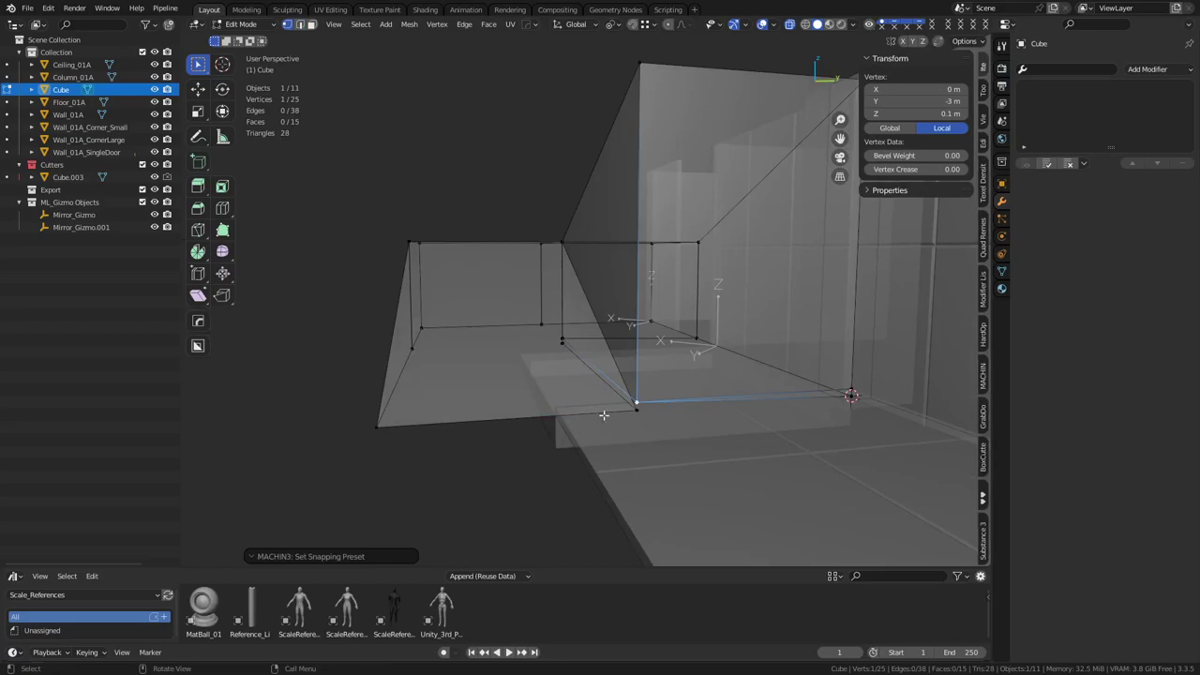
{"action": "key", "text": "1"}
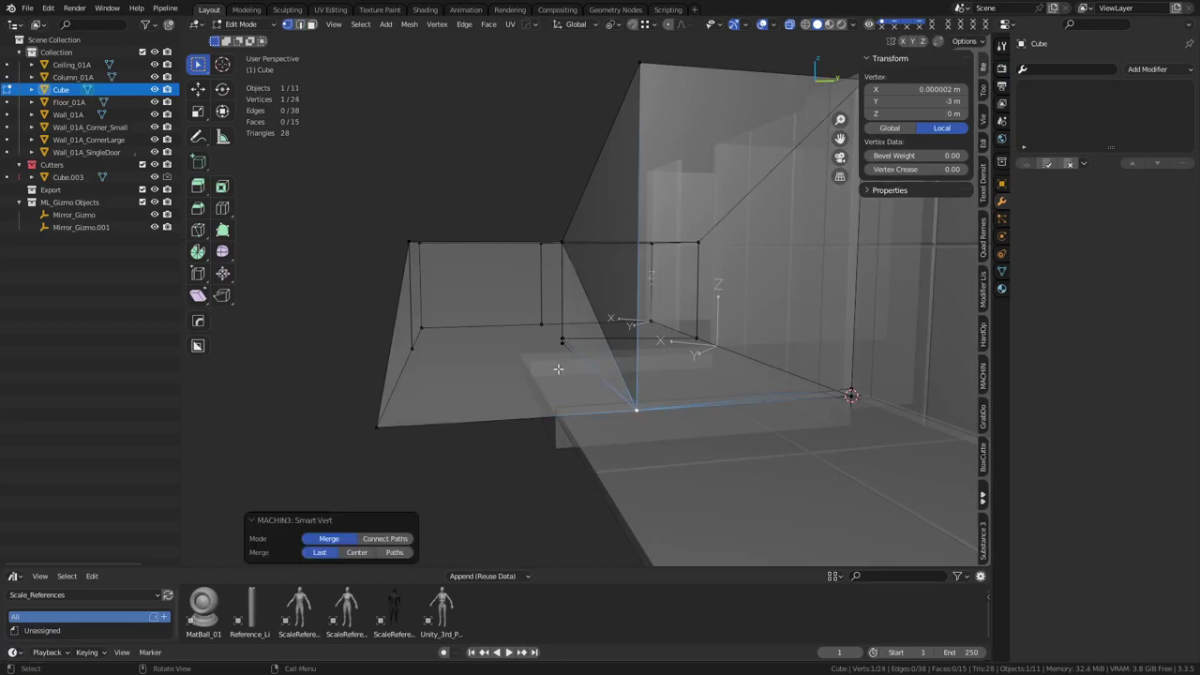
{"action": "left_click", "coordinate": [561, 338]}
{"action": "key", "text": "1"}
Step: Delete the inner side face of the upper ramp half between the two slopes
{"action": "key", "text": "3"}
{"action": "left_click", "coordinate": [614, 258]}
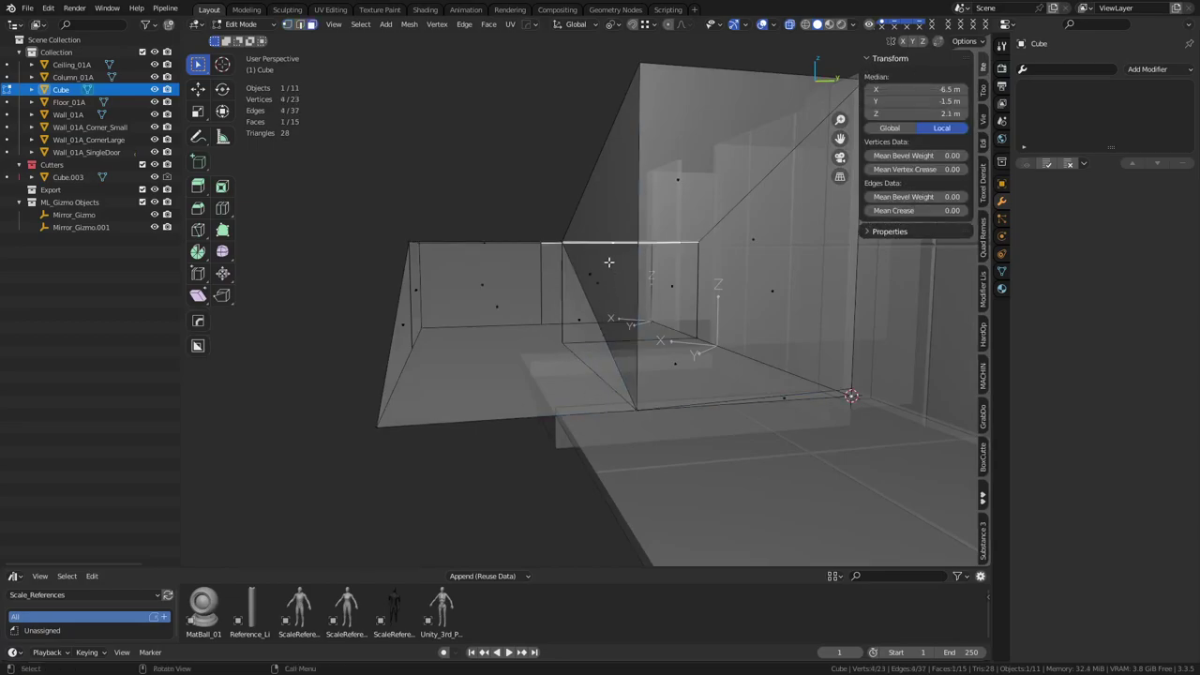
{"action": "left_click", "coordinate": [598, 276]}
{"action": "middle_click_drag", "start_coordinate": [598, 277], "coordinate": [675, 314]}
{"action": "key", "text": "alt+z"}
{"action": "left_click", "coordinate": [566, 267]}
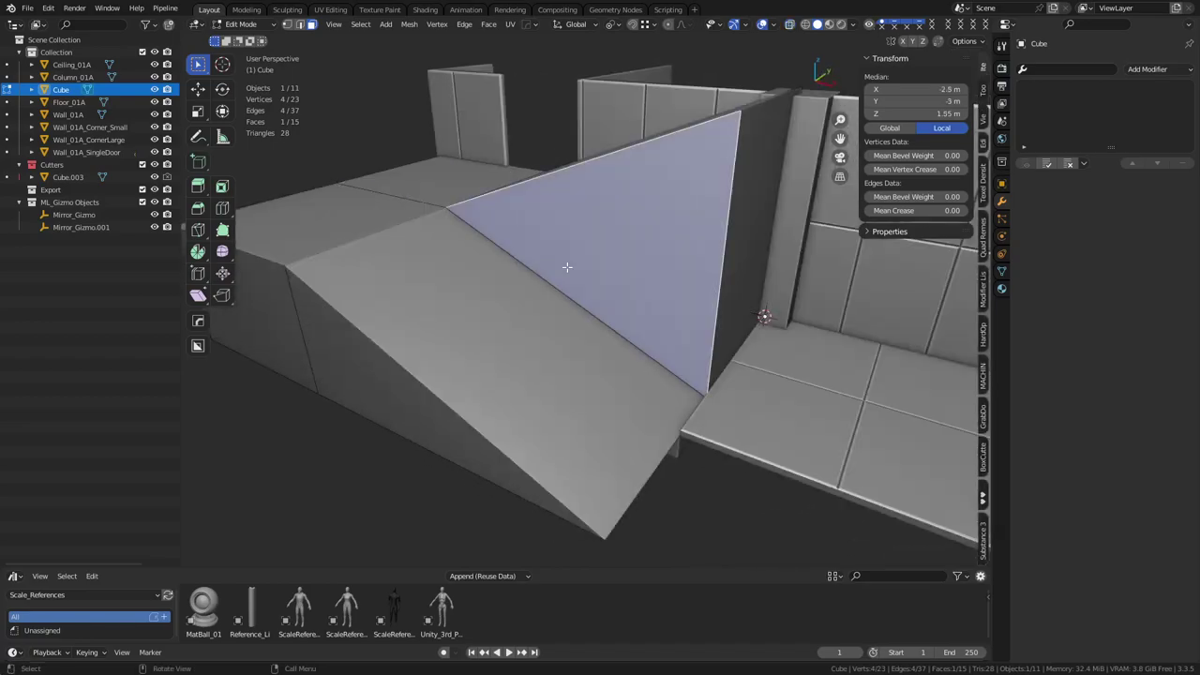
{"action": "key", "text": "alt+z"}
{"action": "key", "text": "alt+z"}
{"action": "key", "text": "x"}
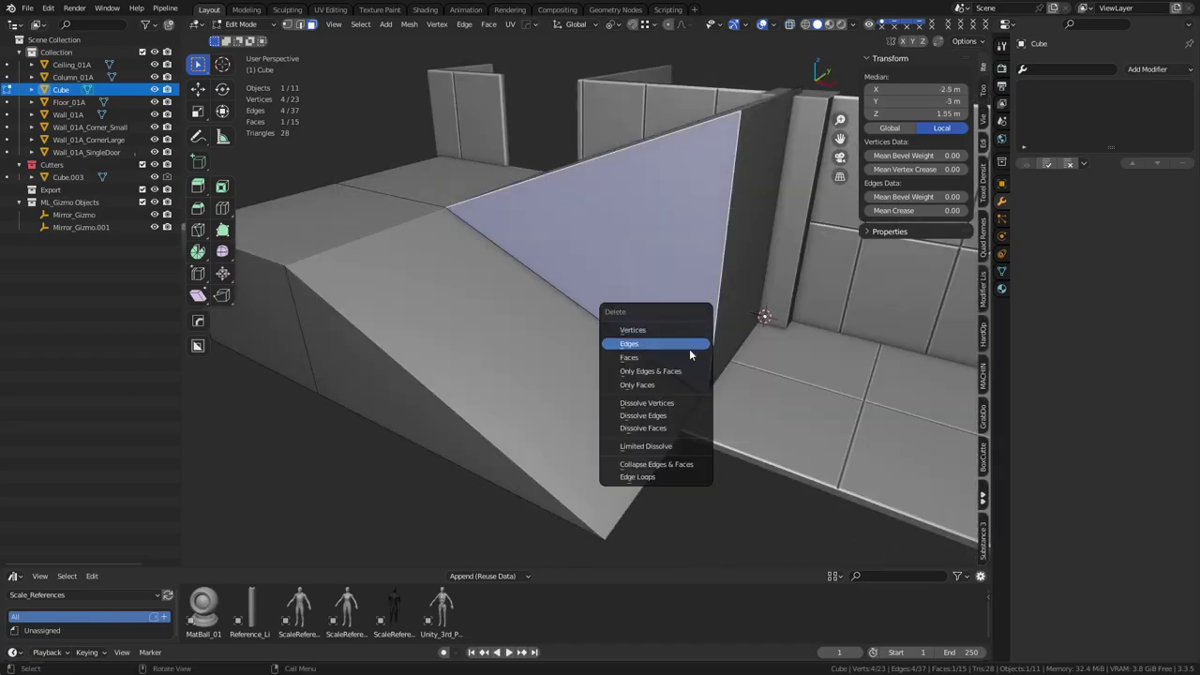
{"action": "left_click", "coordinate": [688, 351]}
Step: Fill the triangular opening between the upper and lower slopes with a new face
{"action": "left_click", "coordinate": [656, 360]}
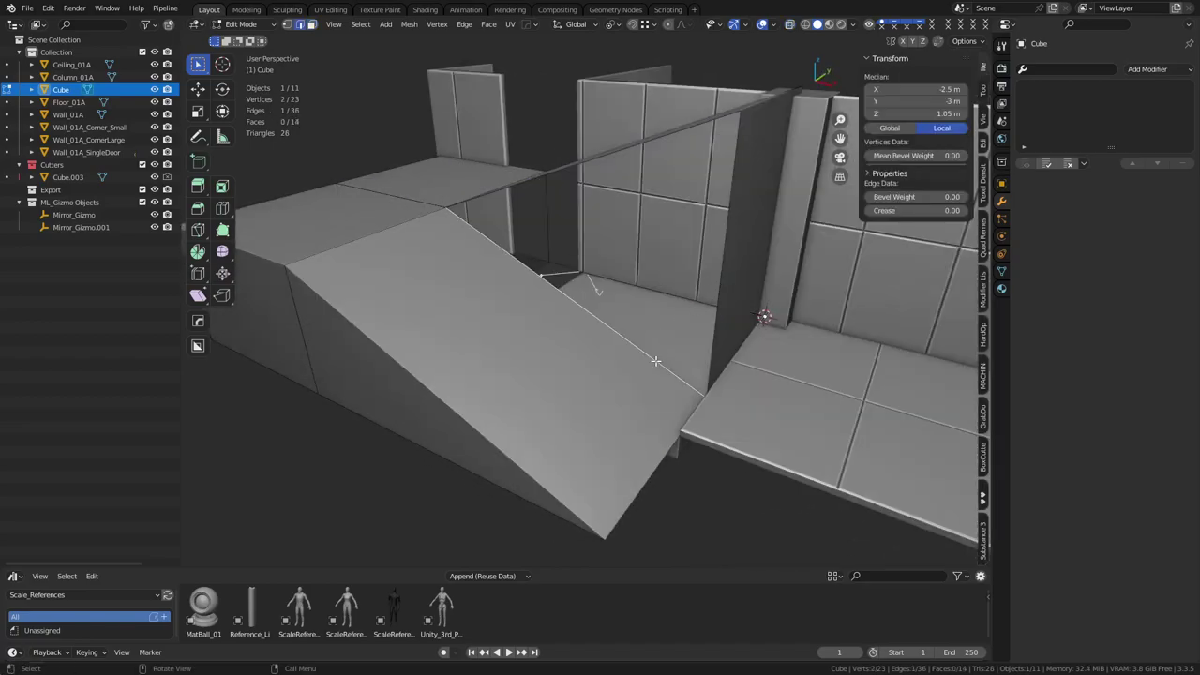
{"action": "key", "text": "f"}
{"action": "key", "text": "alt+z"}
Step: Delete the leftover inner geometry and the bottom corner vertex hidden beneath the slope-landing junction, and return to object mode
{"action": "middle_click_drag", "start_coordinate": [675, 327], "coordinate": [620, 357]}
{"action": "key", "text": "x"}
{"action": "left_click", "coordinate": [656, 351]}
{"action": "left_click", "coordinate": [486, 319]}
{"action": "key", "text": "x"}
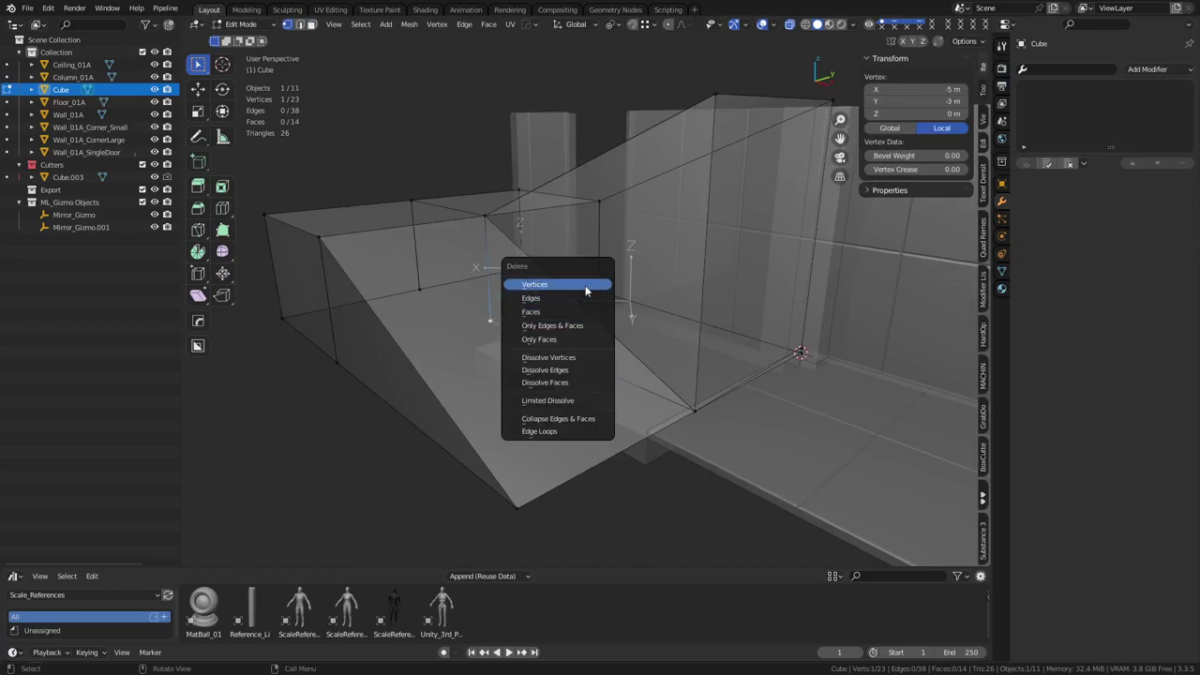
{"action": "left_click", "coordinate": [586, 292]}
{"action": "middle_click_drag", "start_coordinate": [535, 356], "coordinate": [762, 385]}
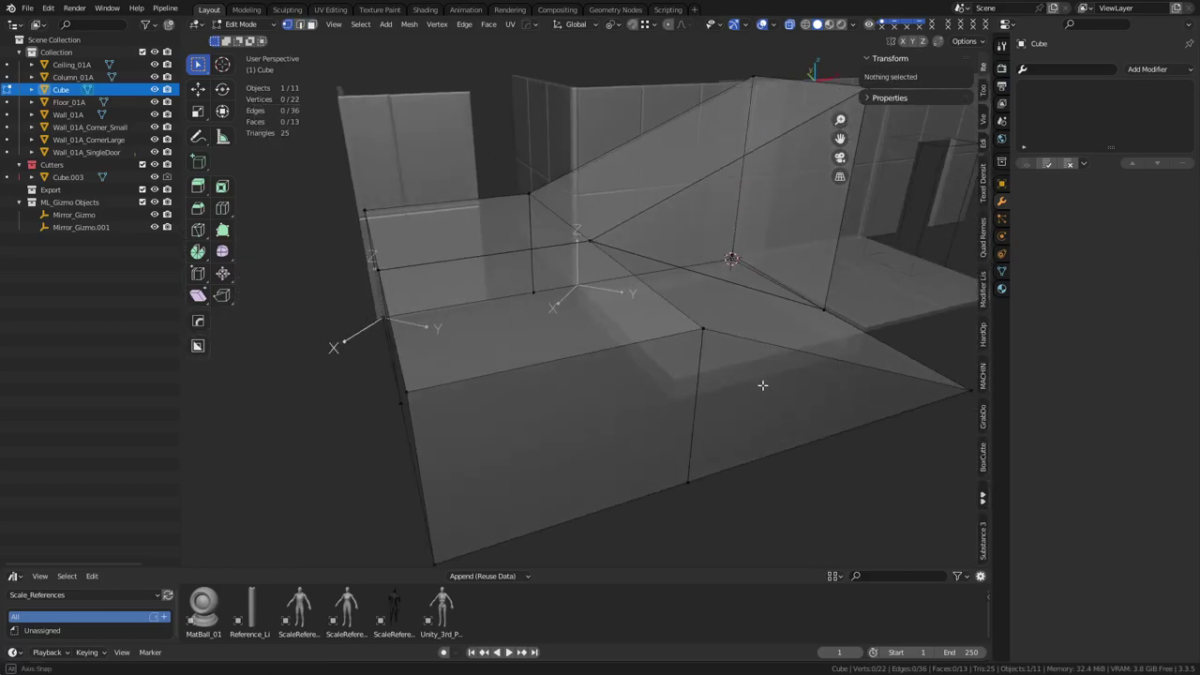
{"action": "middle_click_drag", "start_coordinate": [647, 373], "coordinate": [590, 375]}
{"action": "key", "text": "alt+z"}
{"action": "key", "text": "ctrl+Tab"}
{"action": "left_click", "coordinate": [615, 384]}
Step: Duplicate the finished ramp about 4.28 m upward along Z
{"action": "scroll", "coordinate": [704, 379], "scroll_direction": "down", "scroll_amount": 5}
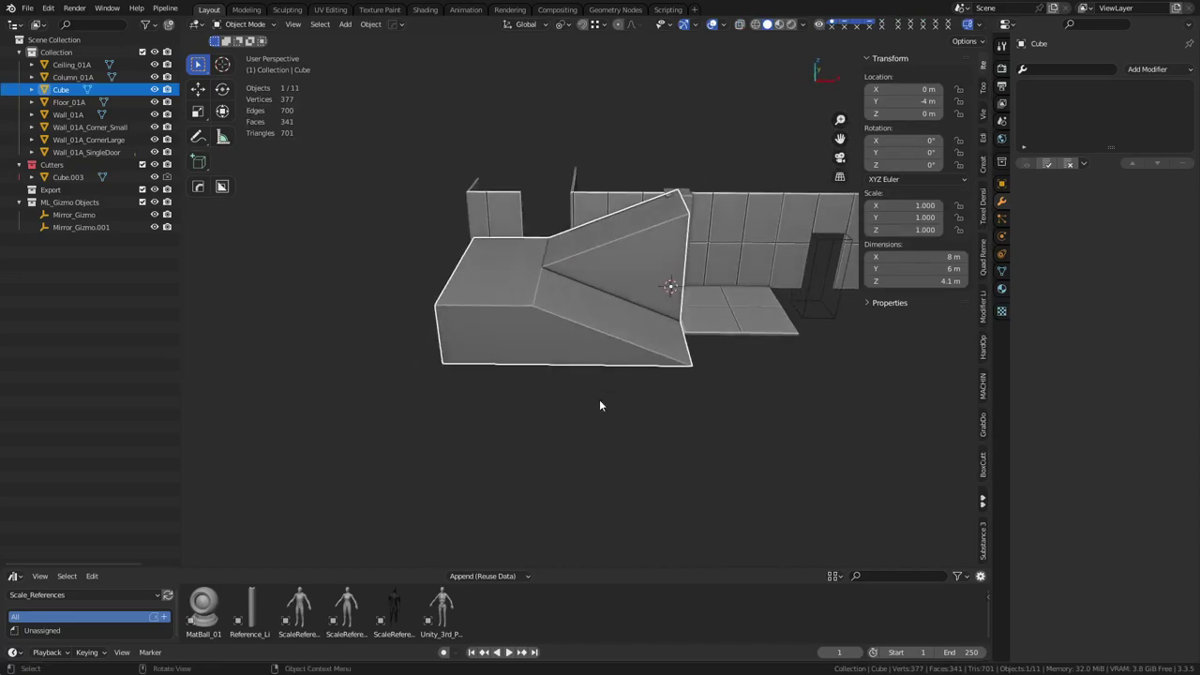
{"action": "middle_click_drag", "start_coordinate": [611, 377], "coordinate": [670, 328]}
{"action": "middle_click_drag", "start_coordinate": [623, 265], "coordinate": [647, 356]}
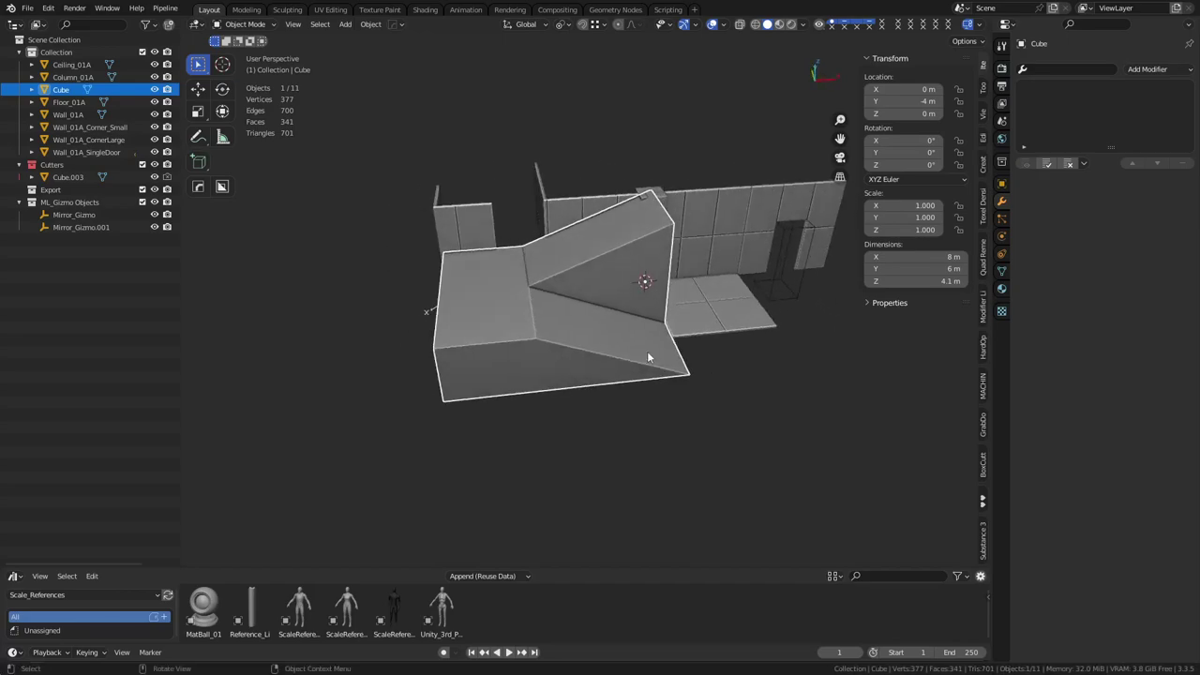
{"action": "key", "text": "shift+d"}
{"action": "key", "text": "z"}
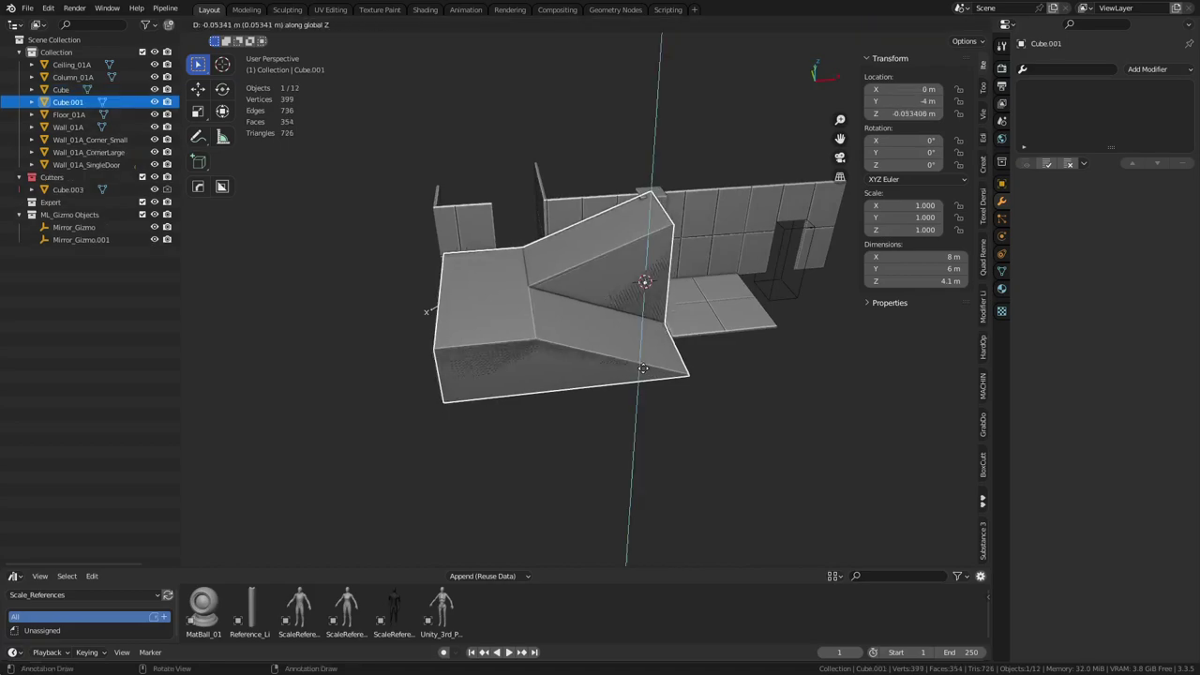
{"action": "left_click", "coordinate": [644, 274]}
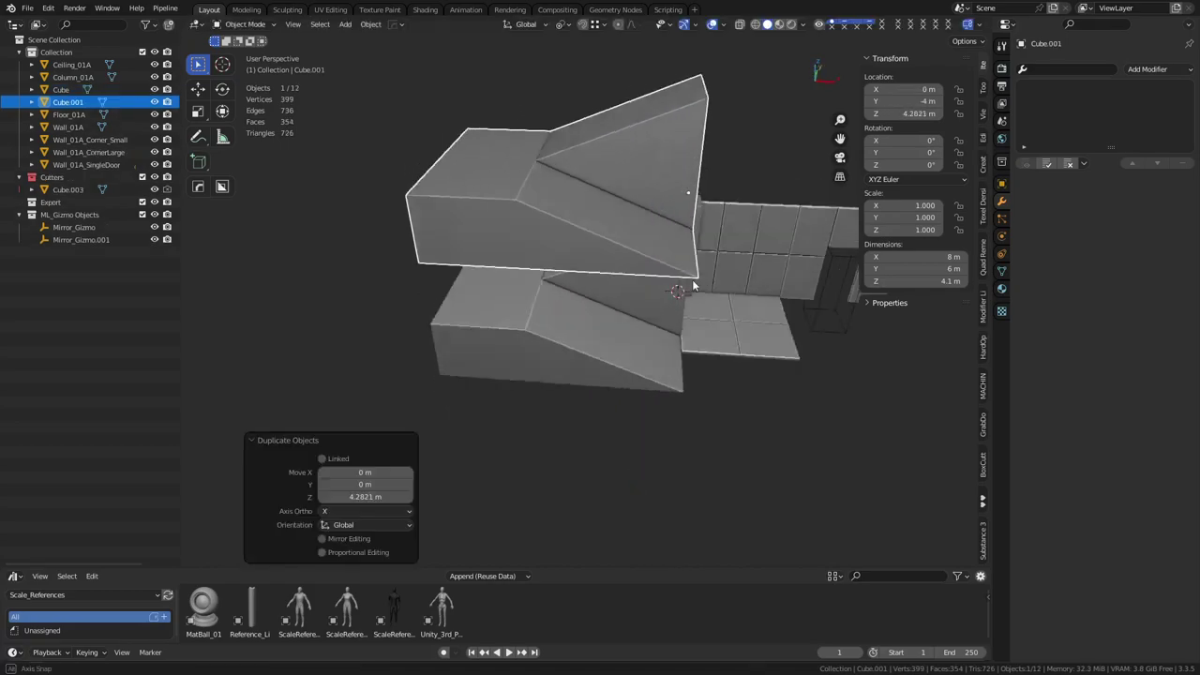
Step: Switch to absolute grid snapping and move the duplicated ramp along Z to a height of 4 m above the original
{"action": "middle_click_drag", "start_coordinate": [645, 274], "coordinate": [580, 256]}
{"action": "key", "text": "shift+Tab"}
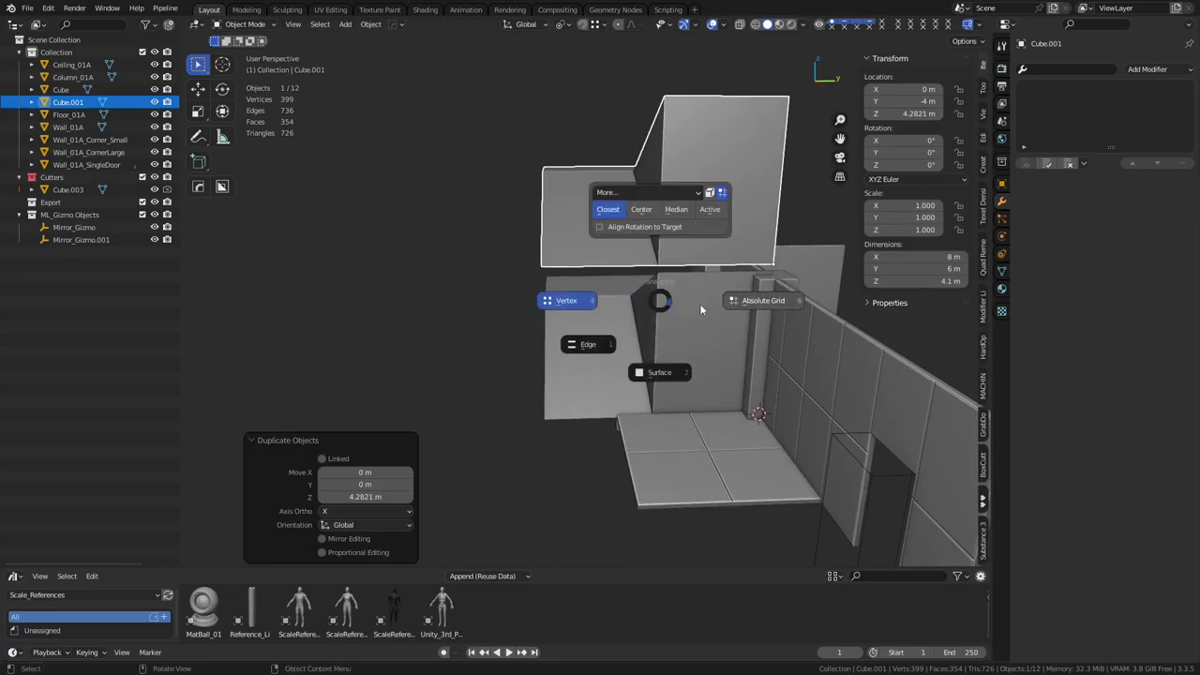
{"action": "left_click", "coordinate": [738, 301]}
{"action": "key", "text": "shift+space"}
{"action": "left_click", "coordinate": [768, 306]}
{"action": "key", "text": "g"}
{"action": "key", "text": "z"}
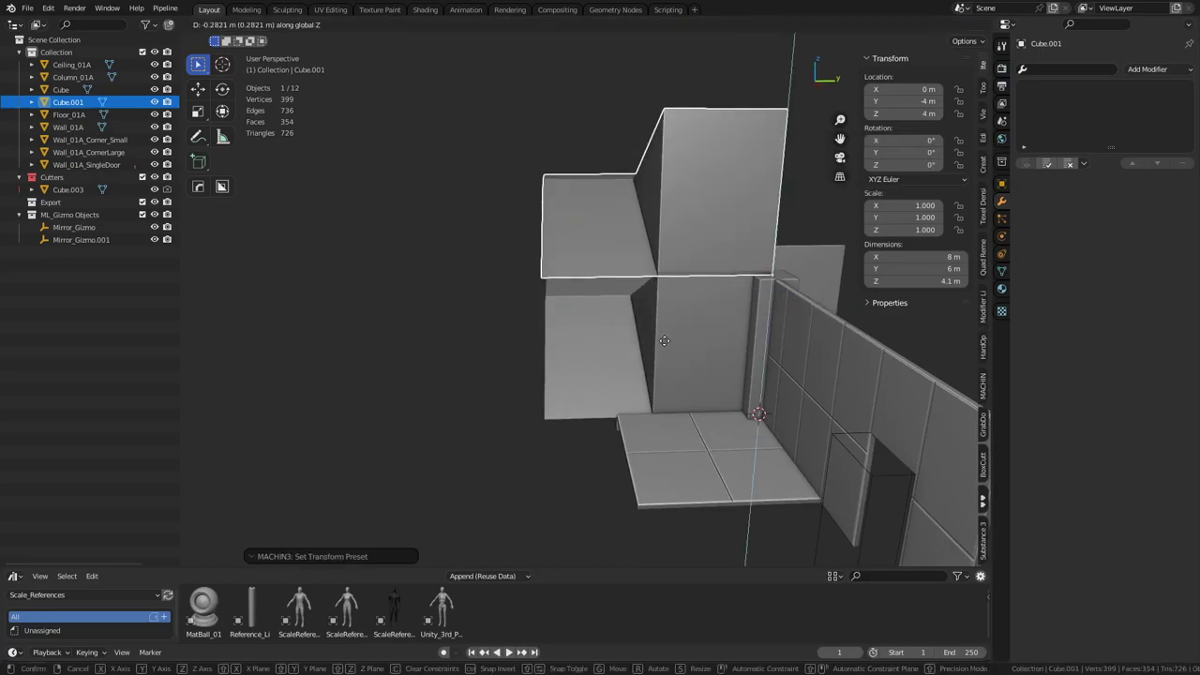
{"action": "left_click", "coordinate": [600, 354]}
{"action": "left_click", "coordinate": [498, 346]}
{"action": "middle_click_drag", "start_coordinate": [499, 347], "coordinate": [495, 270]}
{"action": "left_click", "coordinate": [578, 251]}
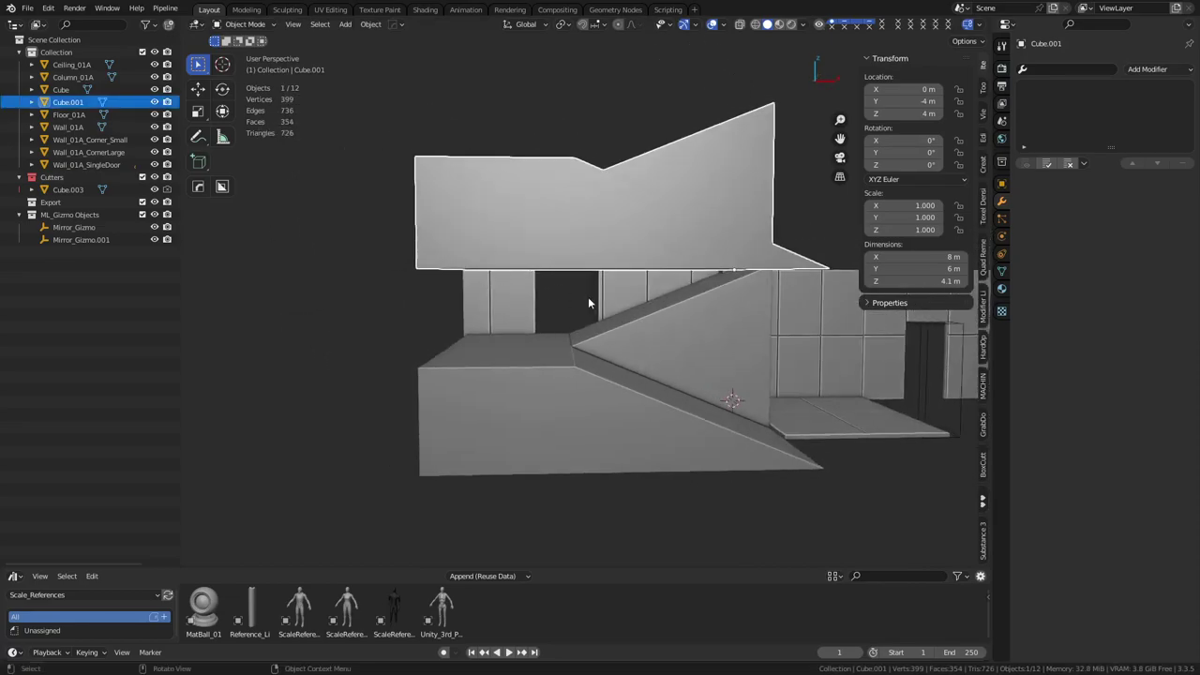
Step: Leave mesh editing and delete the duplicated upper ramp
{"action": "key", "text": "Tab"}
{"action": "mouse_move", "coordinate": [614, 305]}
{"action": "middle_mouse_down"}
{"action": "mouse_move", "coordinate": [647, 303]}
{"action": "mouse_move", "coordinate": [631, 301]}
{"action": "middle_mouse_up"}
{"action": "key", "text": "Tab"}
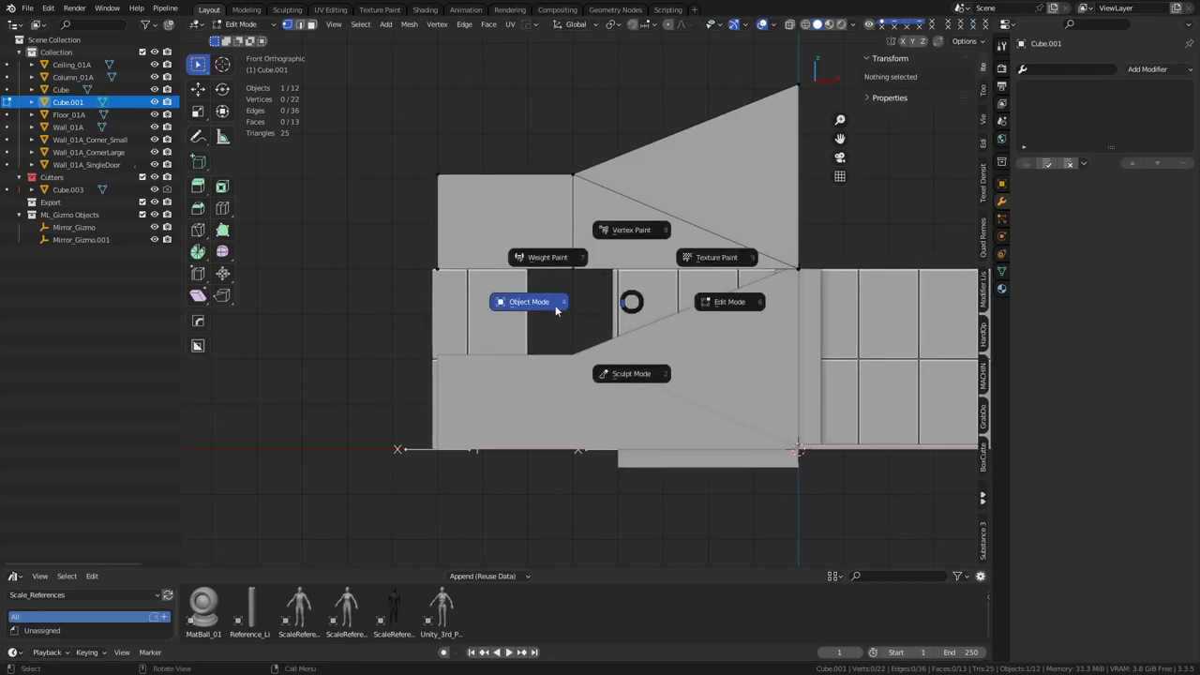
{"action": "left_click", "coordinate": [556, 311]}
{"action": "middle_click_drag", "start_coordinate": [555, 311], "coordinate": [590, 370]}
{"action": "key", "text": "x"}
{"action": "left_click", "coordinate": [592, 323]}
Step: Delete the original ramp's vertical side faces and inner triangular wall, keeping the slopes and landing surfaces
{"action": "left_click", "coordinate": [562, 388]}
{"action": "key", "text": "Tab"}
{"action": "key", "text": "3"}
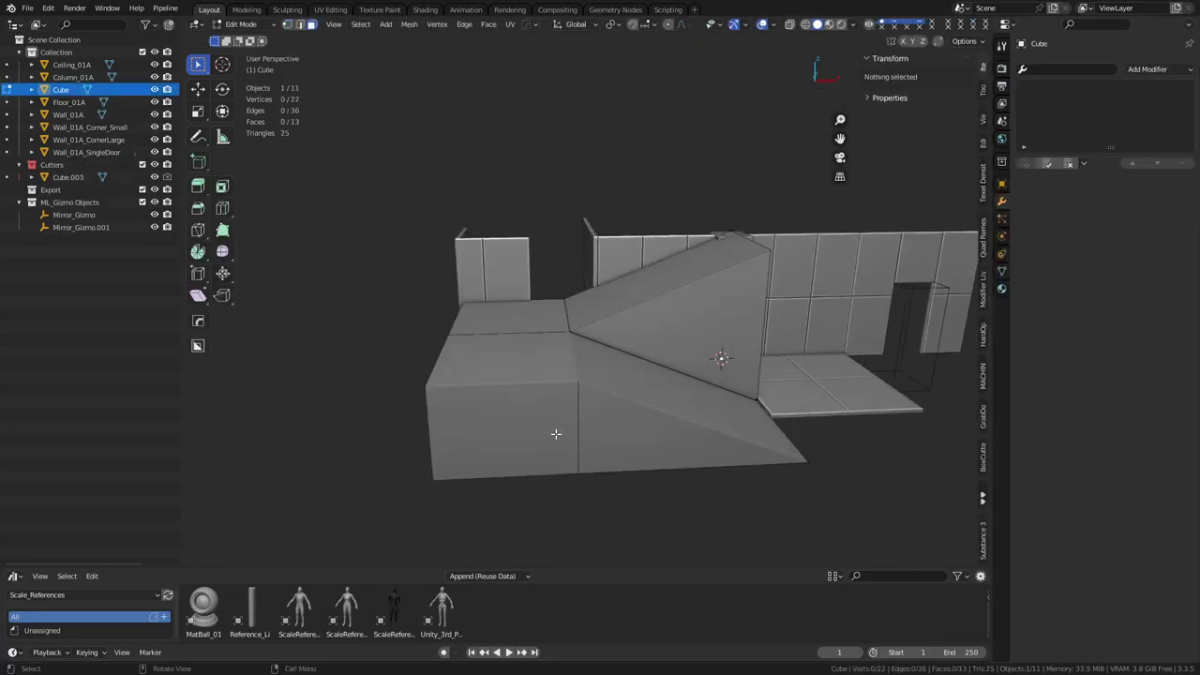
{"action": "middle_click_drag", "start_coordinate": [555, 433], "coordinate": [550, 486]}
{"action": "left_click", "coordinate": [422, 427]}
{"action": "left_click", "coordinate": [527, 421], "text": "shift"}
{"action": "left_click", "coordinate": [636, 420], "text": "shift"}
{"action": "left_click", "coordinate": [605, 420], "text": "shift"}
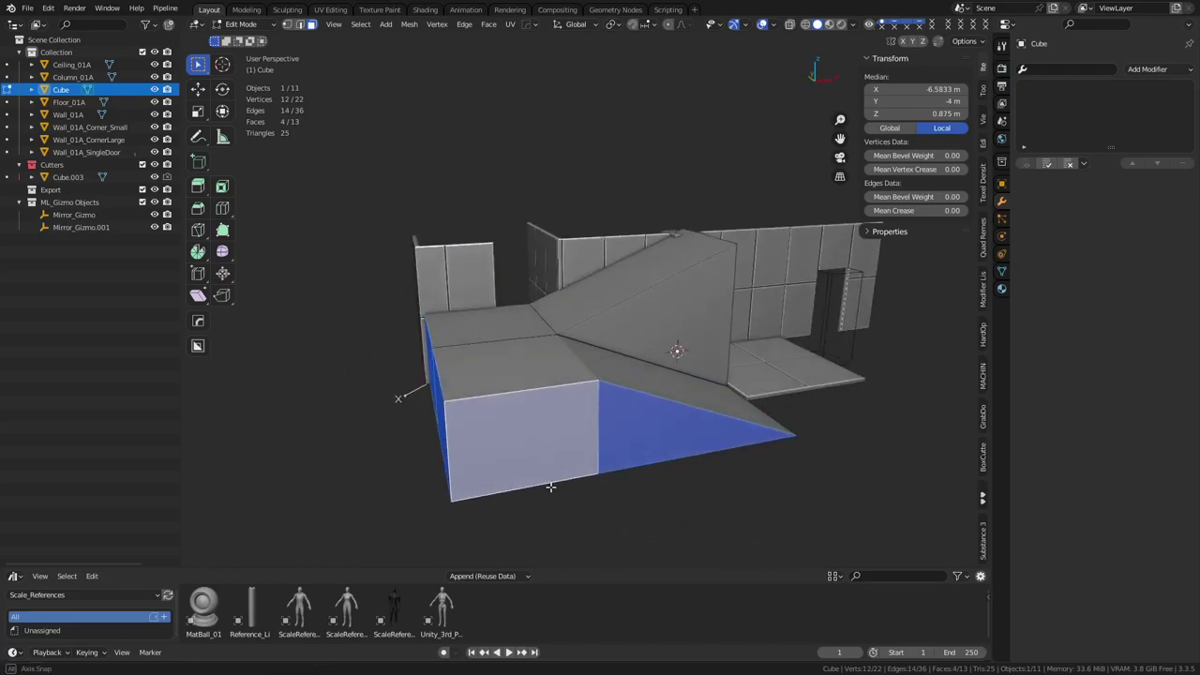
{"action": "left_click", "coordinate": [674, 335], "text": "shift"}
{"action": "middle_click_drag", "start_coordinate": [819, 352], "coordinate": [777, 402]}
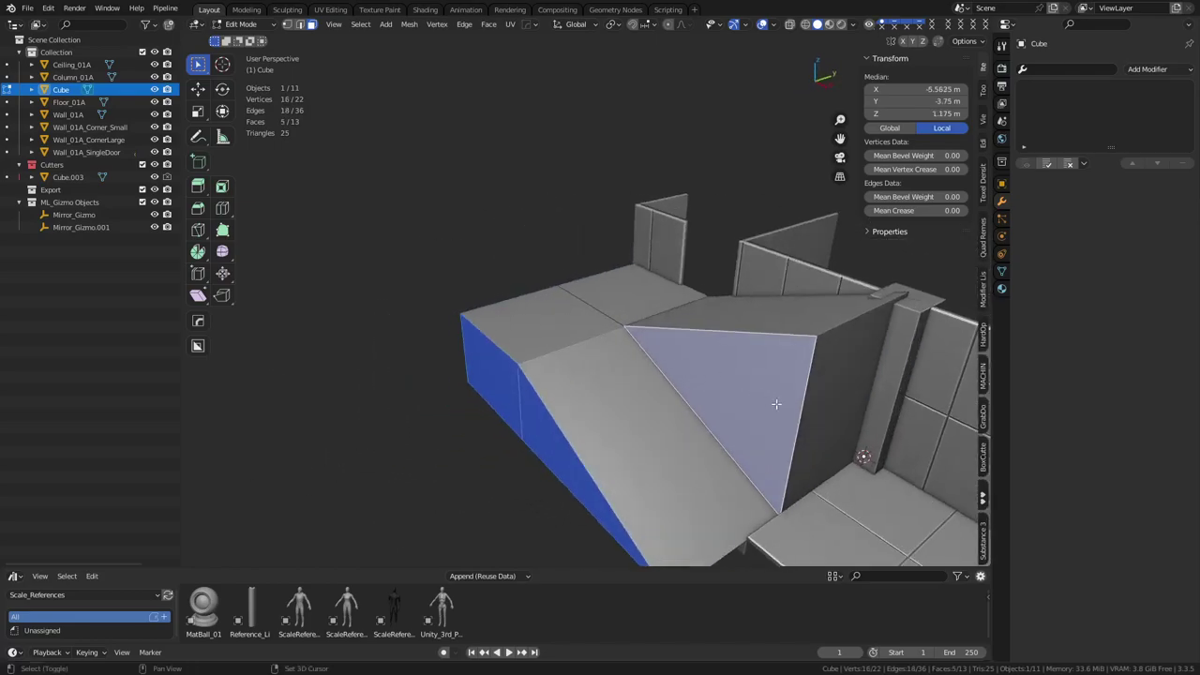
{"action": "left_click", "coordinate": [805, 412], "text": "shift"}
{"action": "key", "text": "x"}
{"action": "left_click", "coordinate": [777, 439]}
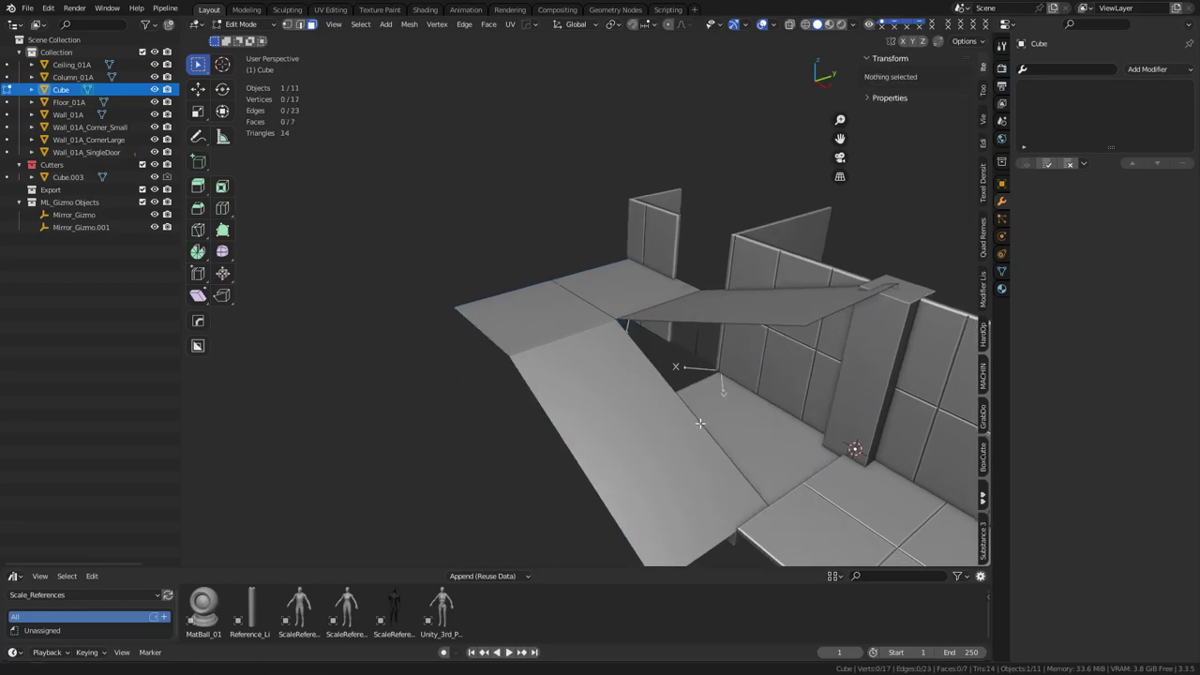
Step: Return to object mode and add a Solidify modifier to the ramp with a thickness of about 0.10 m
{"action": "middle_click_drag", "start_coordinate": [623, 417], "coordinate": [716, 406]}
{"action": "key", "text": "q"}
{"action": "mouse_move", "coordinate": [715, 405]}
{"action": "key", "text": "Escape"}
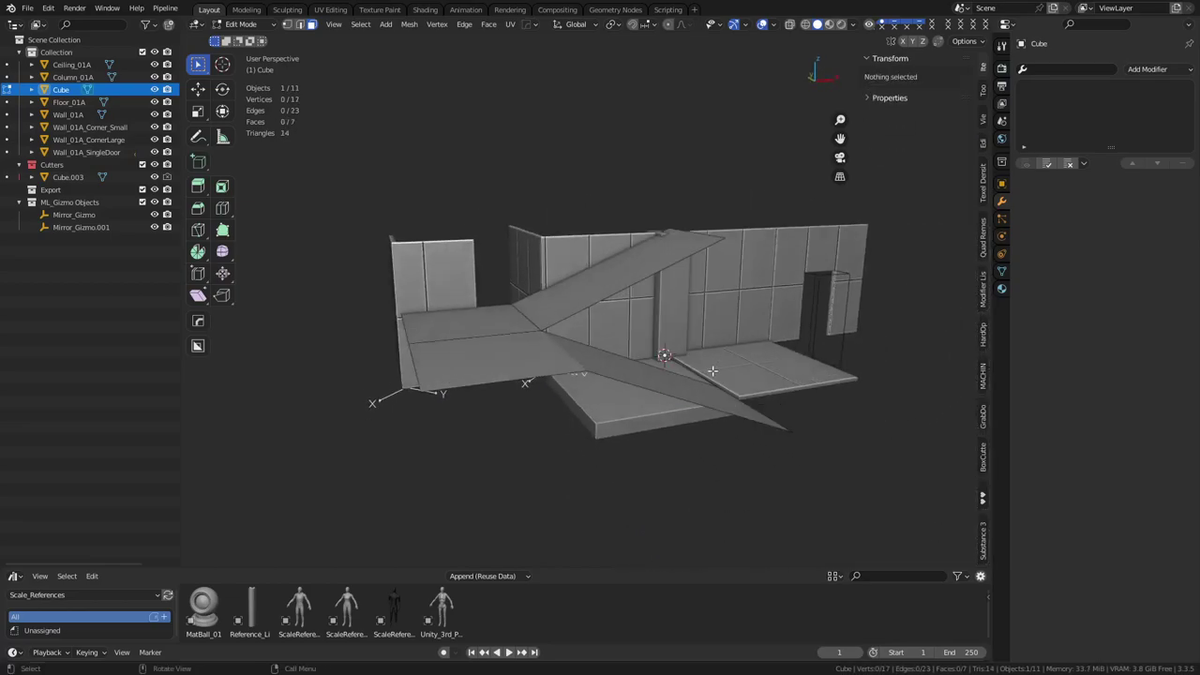
{"action": "key", "text": "shift+q"}
{"action": "key", "text": "Escape"}
{"action": "key", "text": "Tab"}
{"action": "key", "text": "q"}
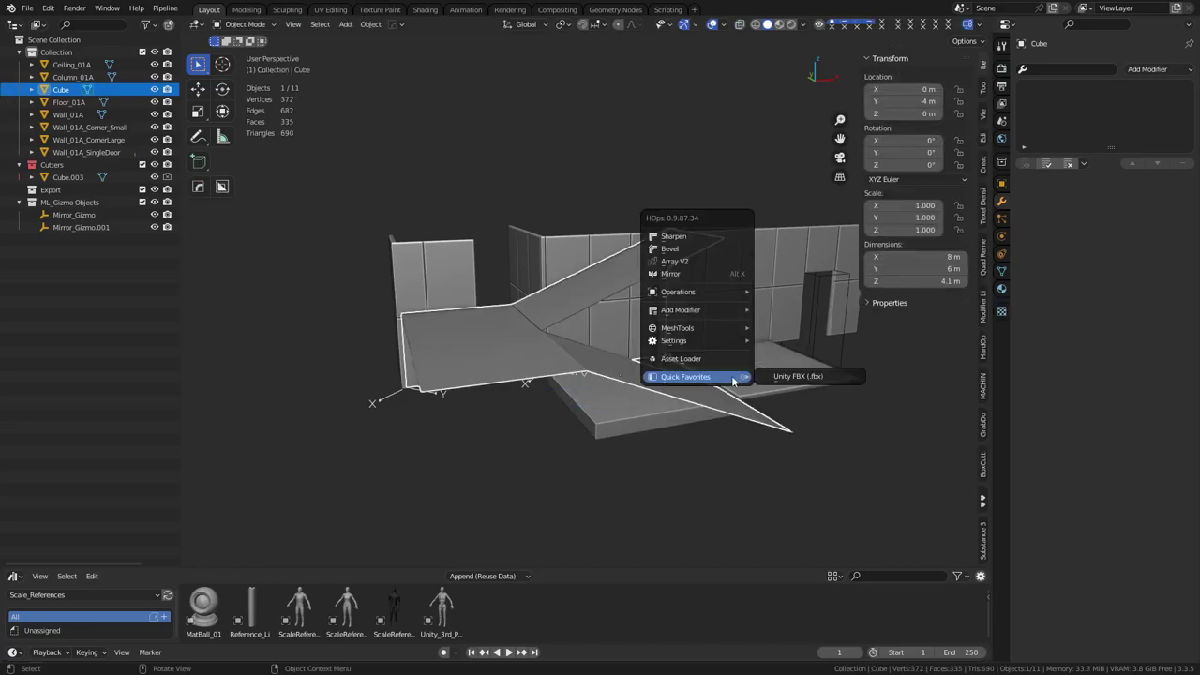
{"action": "key", "text": "shift+q"}
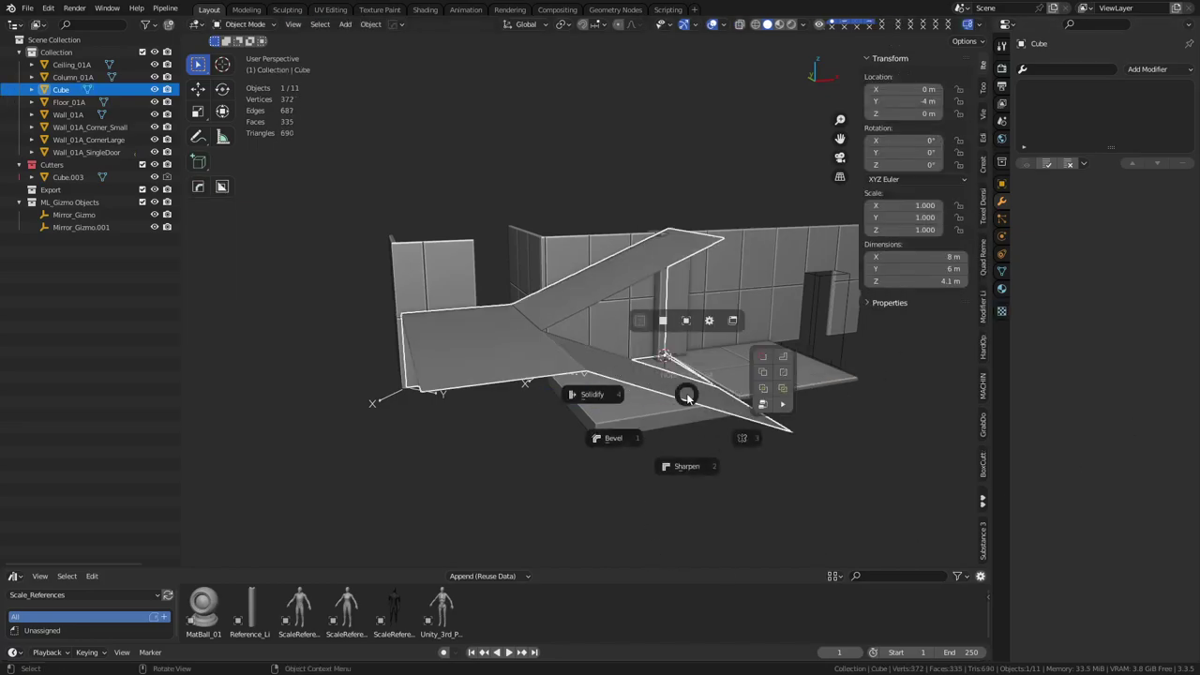
{"action": "left_click", "coordinate": [618, 398]}
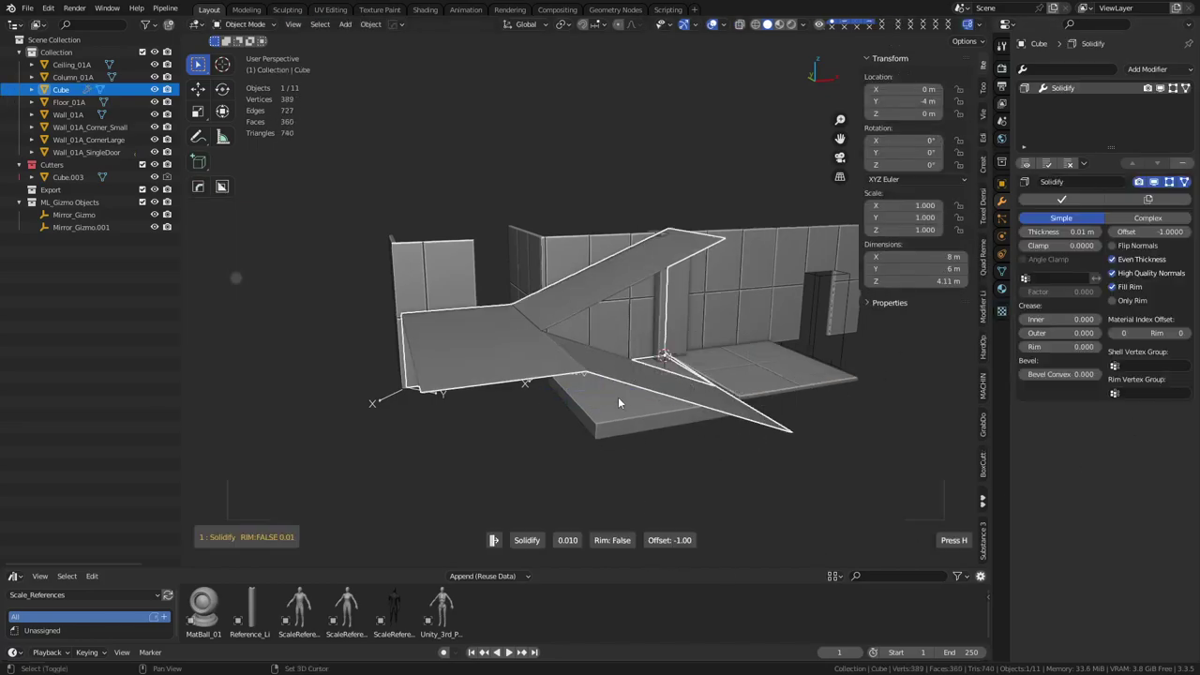
{"action": "left_click", "coordinate": [551, 388]}
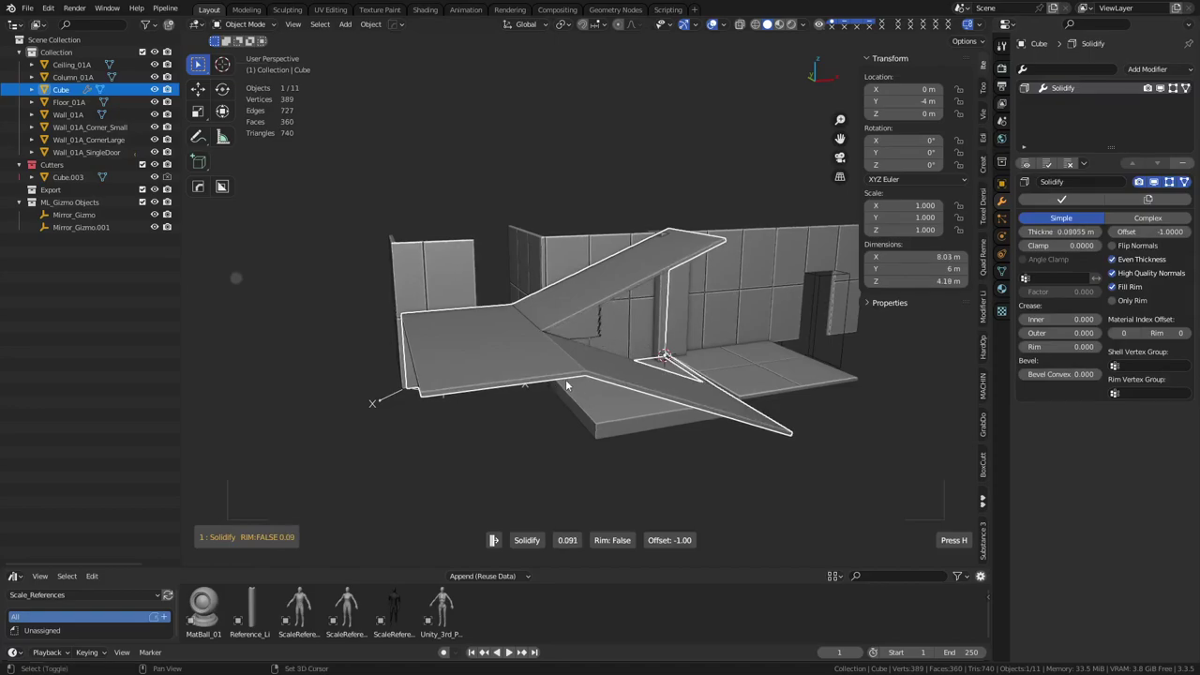
{"action": "left_click", "coordinate": [561, 380], "text": "shift"}
Step: Isolate the ramp, turn off Solidify display while editing the mesh, and select the leftover edges at the base near the origin
{"action": "key", "text": "slash"}
{"action": "scroll", "coordinate": [667, 359], "scroll_direction": "up", "scroll_amount": 3}
{"action": "key", "text": "ctrl+Tab"}
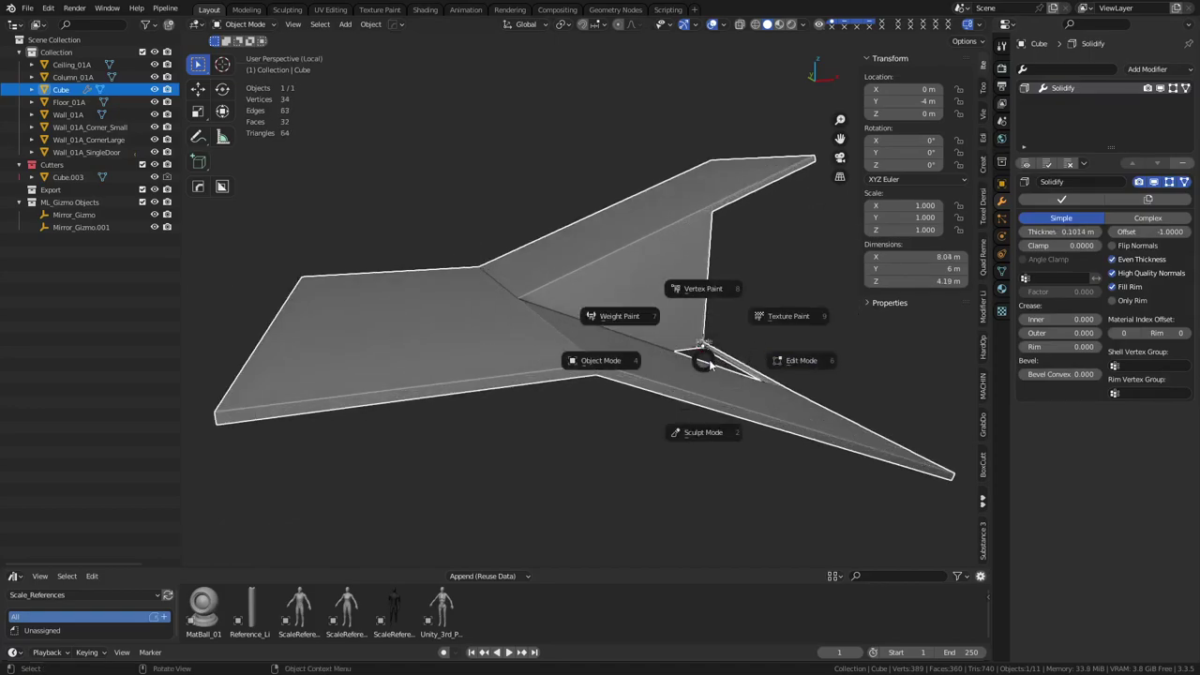
{"action": "left_click", "coordinate": [736, 363]}
{"action": "middle_click_drag", "start_coordinate": [717, 366], "coordinate": [834, 460]}
{"action": "scroll", "coordinate": [833, 459], "scroll_direction": "down", "scroll_amount": 6}
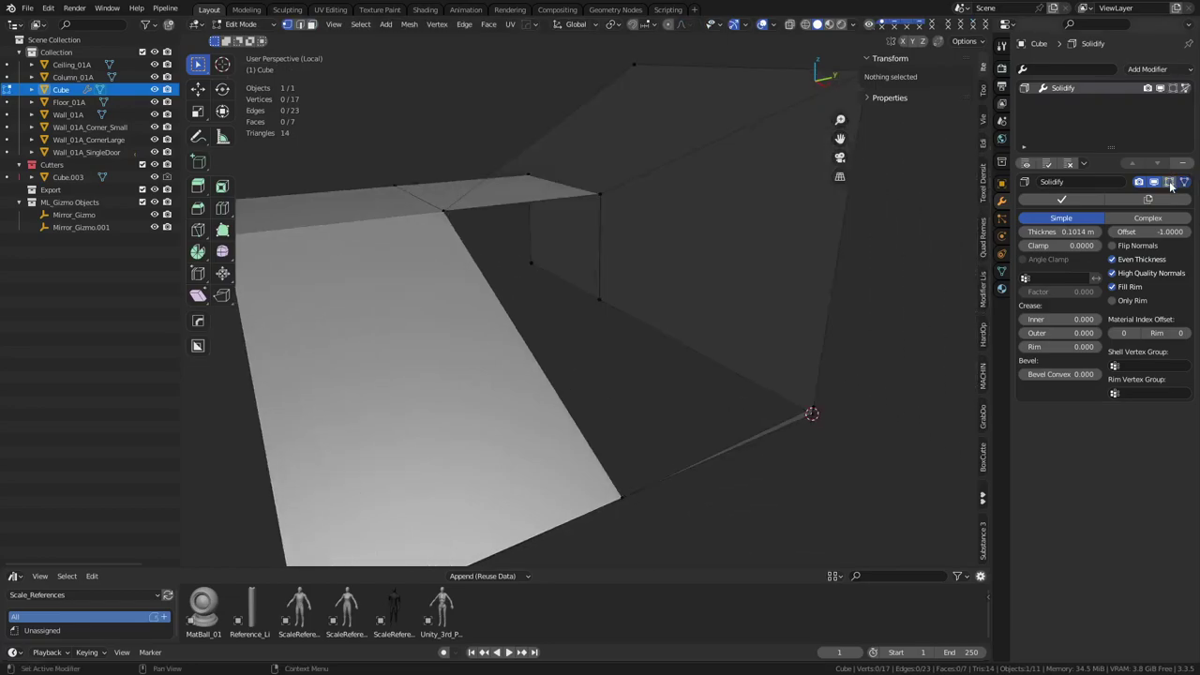
{"action": "left_click", "coordinate": [692, 384], "text": "alt"}
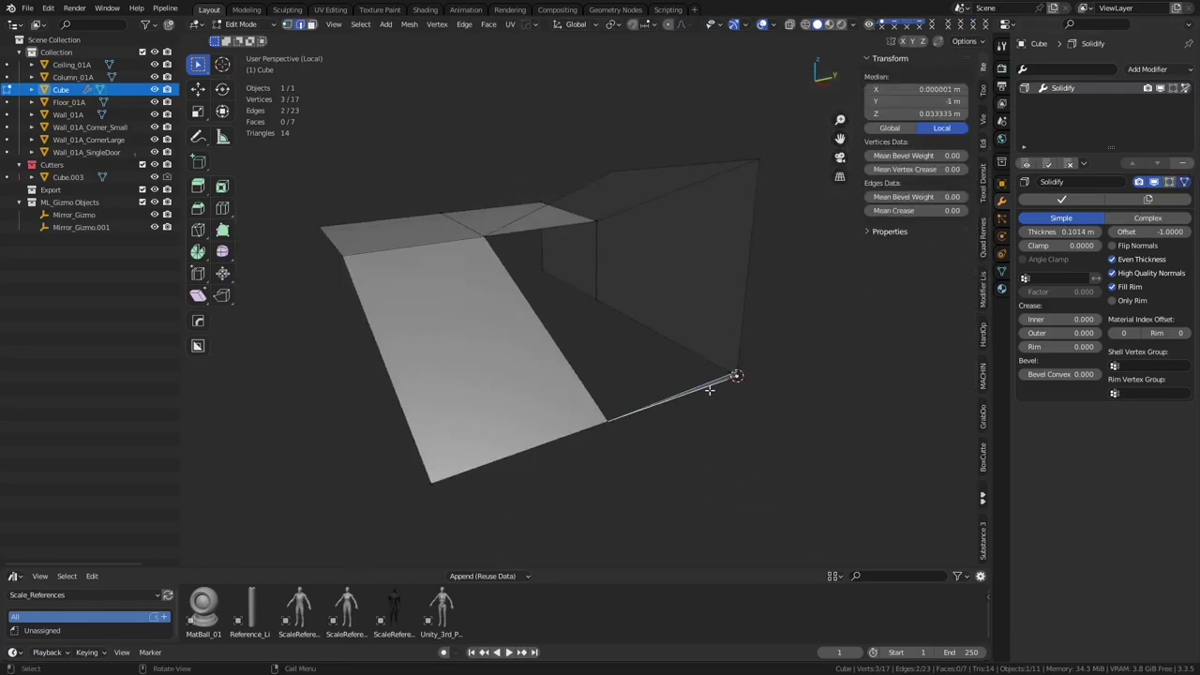
{"action": "key", "text": "x"}
{"action": "left_click", "coordinate": [726, 366]}
{"action": "key", "text": "ctrl+z"}
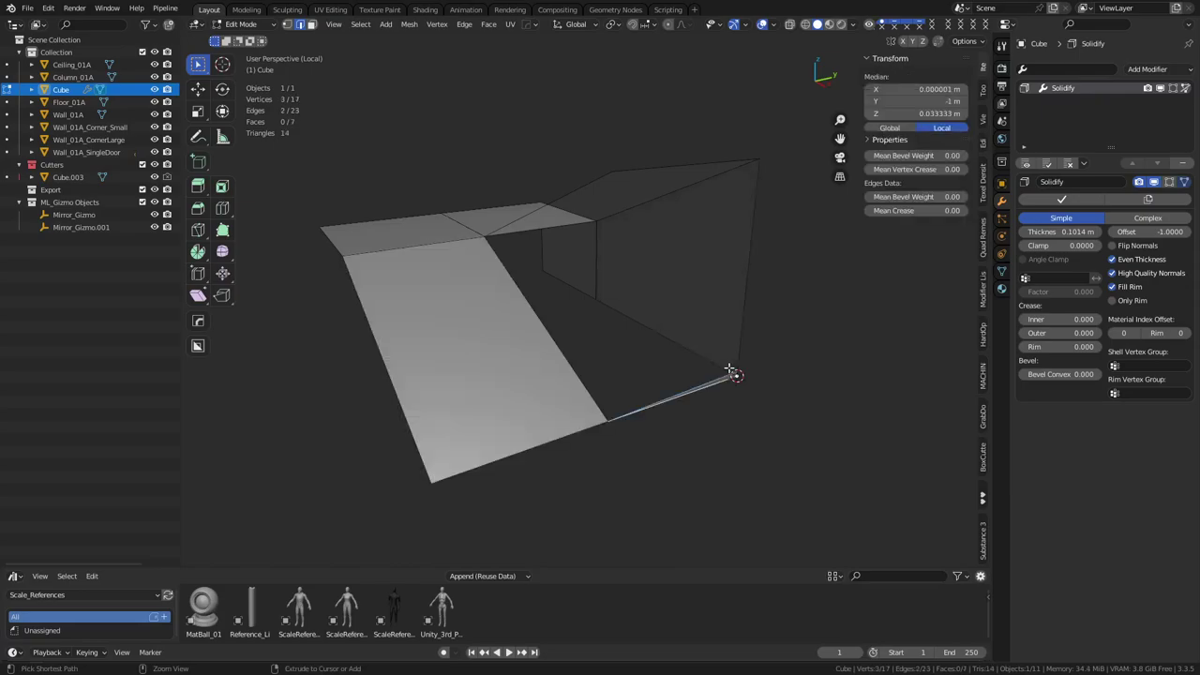
Step: Delete the sliver geometry at the ramp's base and the leftover vertex at the origin
{"action": "key", "text": "x"}
{"action": "left_click", "coordinate": [754, 390]}
{"action": "left_click", "coordinate": [737, 376]}
{"action": "key", "text": "x"}
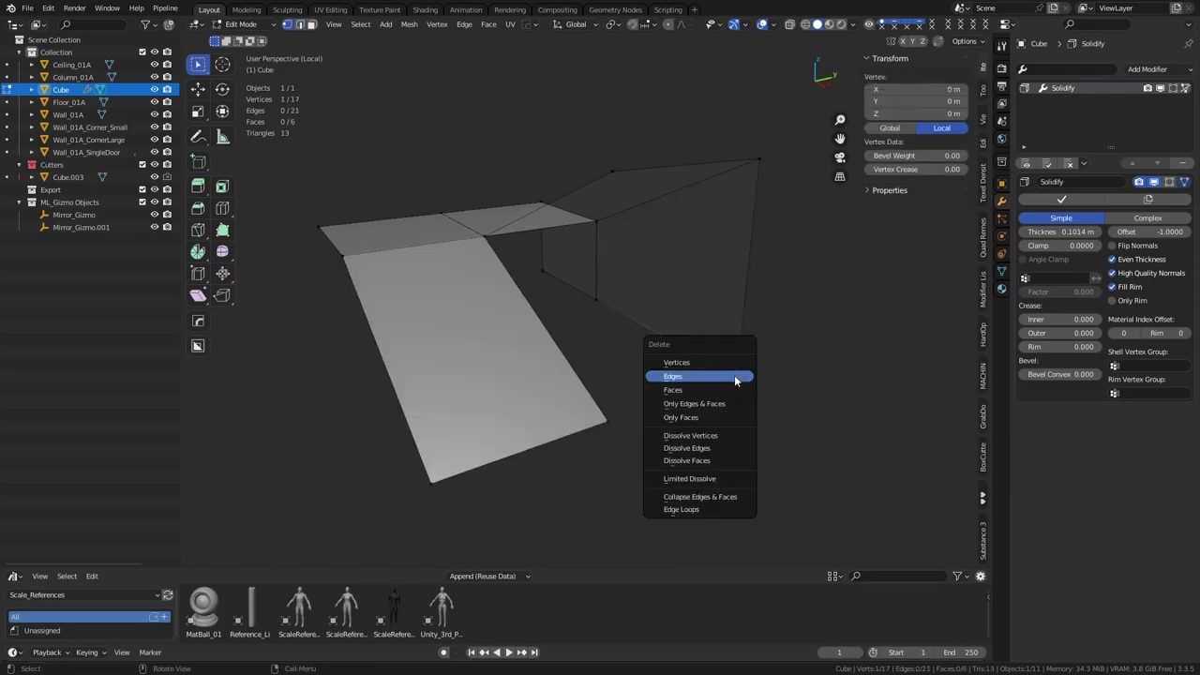
{"action": "left_click", "coordinate": [712, 362]}
Step: Delete the leftover bottom vertices hanging beneath the landing, including the last loose one
{"action": "left_click", "coordinate": [600, 296]}
{"action": "left_click", "coordinate": [551, 286], "text": "shift"}
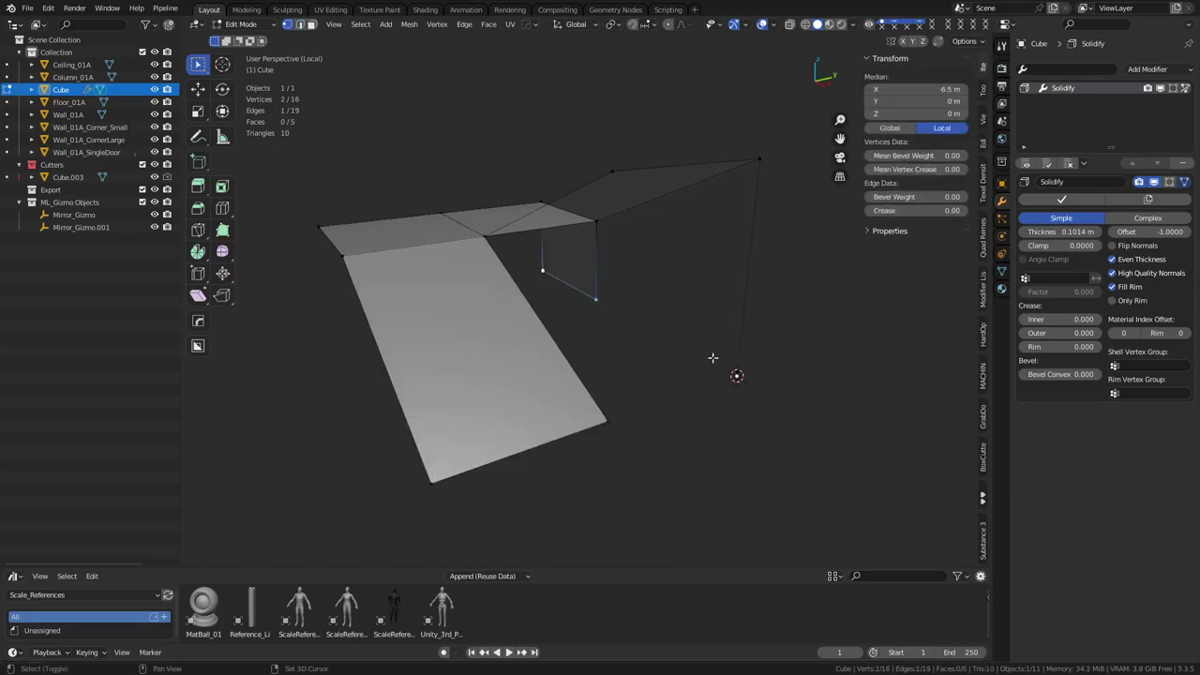
{"action": "key", "text": "x"}
{"action": "left_click", "coordinate": [727, 363]}
{"action": "left_click", "coordinate": [626, 301]}
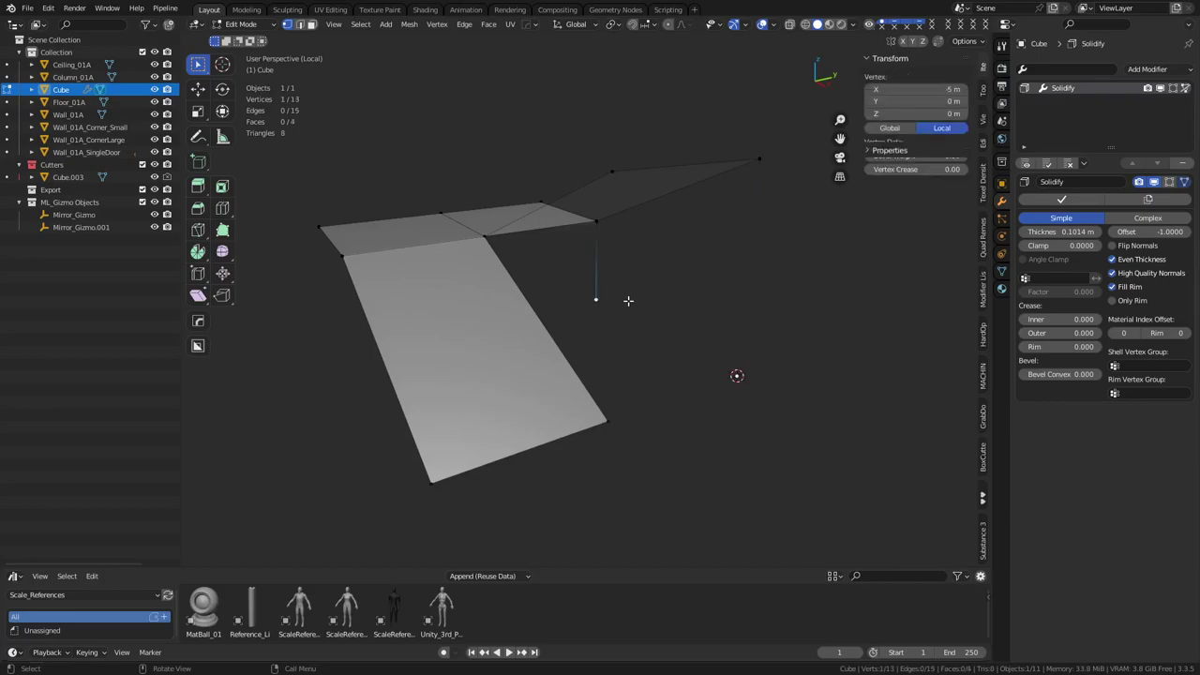
{"action": "key", "text": "x"}
{"action": "left_click", "coordinate": [626, 301]}
Step: Merge all of the ramp's vertices by distance and return to object mode
{"action": "key", "text": "a"}
{"action": "key", "text": "m"}
{"action": "left_click", "coordinate": [694, 301]}
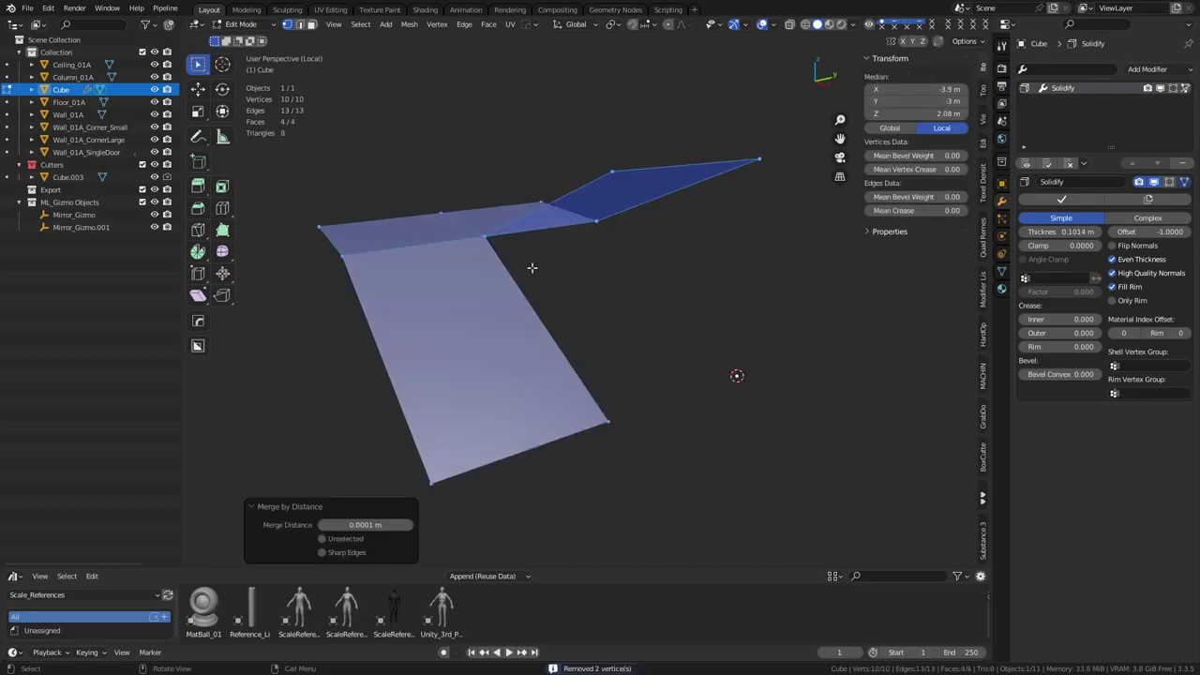
{"action": "middle_click_drag", "start_coordinate": [527, 268], "coordinate": [646, 338]}
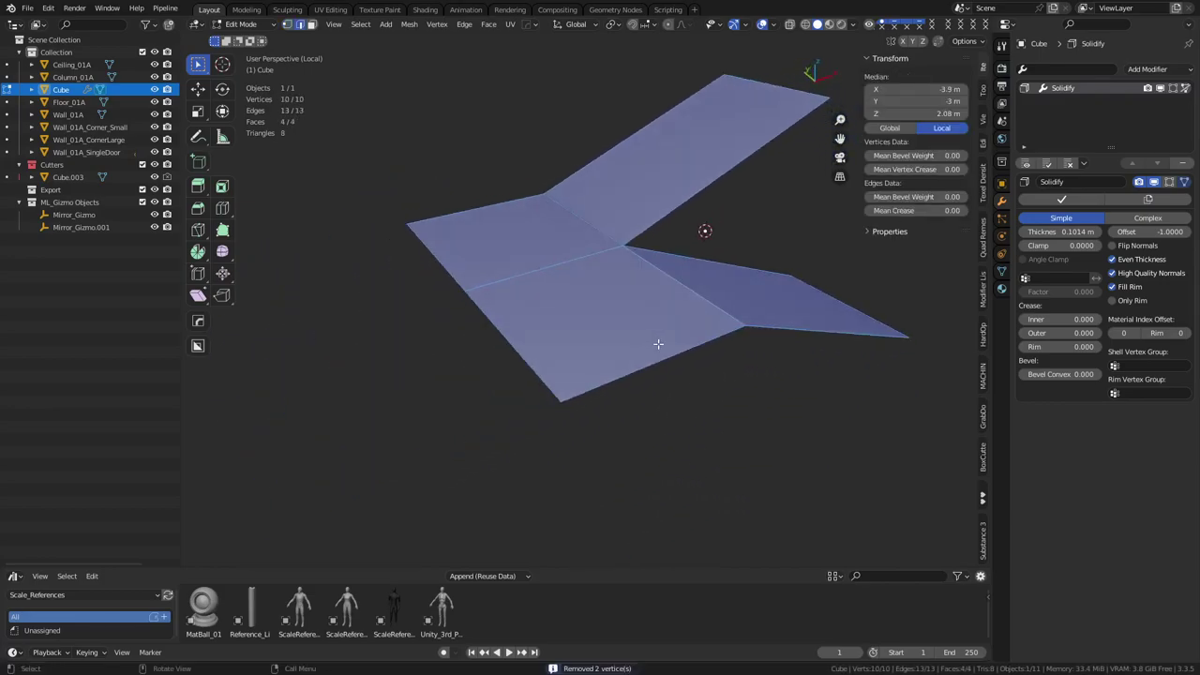
{"action": "key", "text": "ctrl+Tab"}
{"action": "left_click", "coordinate": [574, 353]}
Step: Set the ramp's Solidify thickness to 0.2 m and leave the isolated view
{"action": "middle_click_drag", "start_coordinate": [702, 370], "coordinate": [696, 341]}
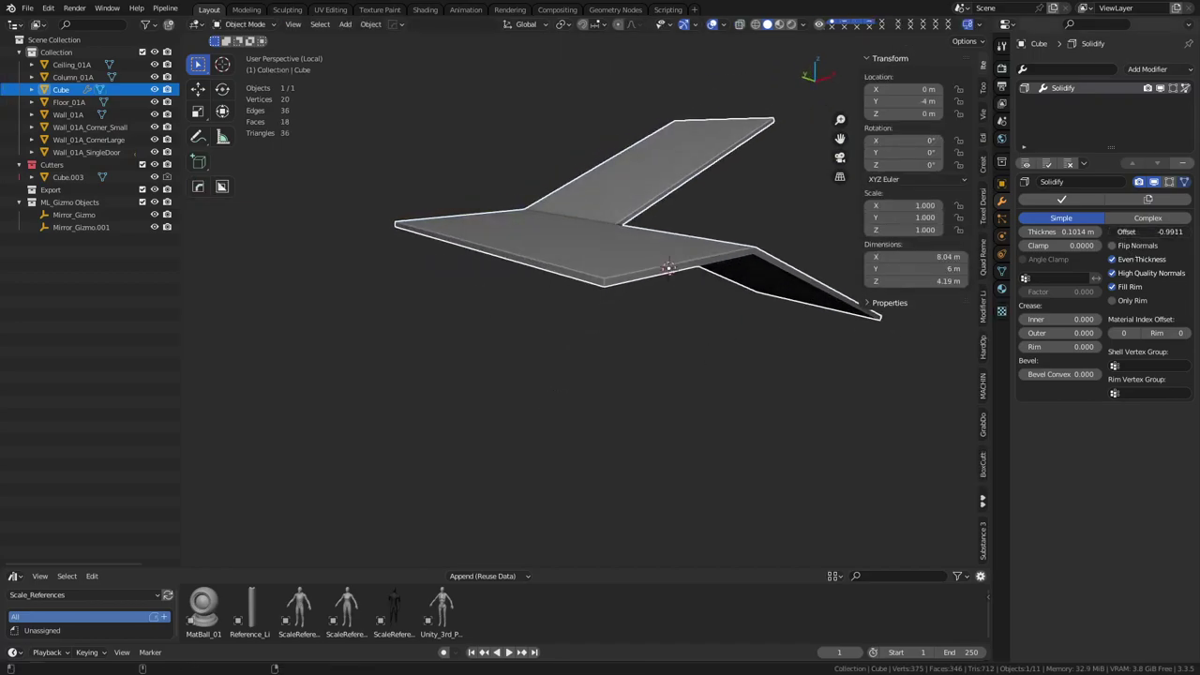
{"action": "left_click_drag", "start_coordinate": [1151, 232], "coordinate": [1046, 232]}
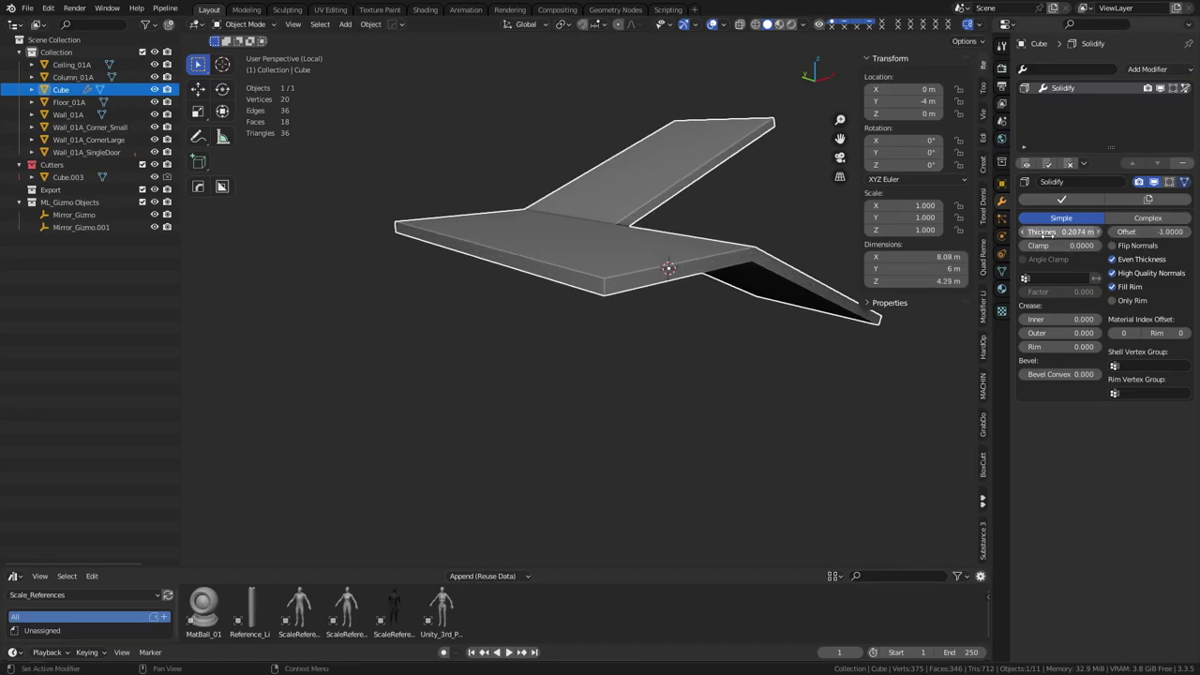
{"action": "type", "text": ".2"}
{"action": "key", "text": "Return"}
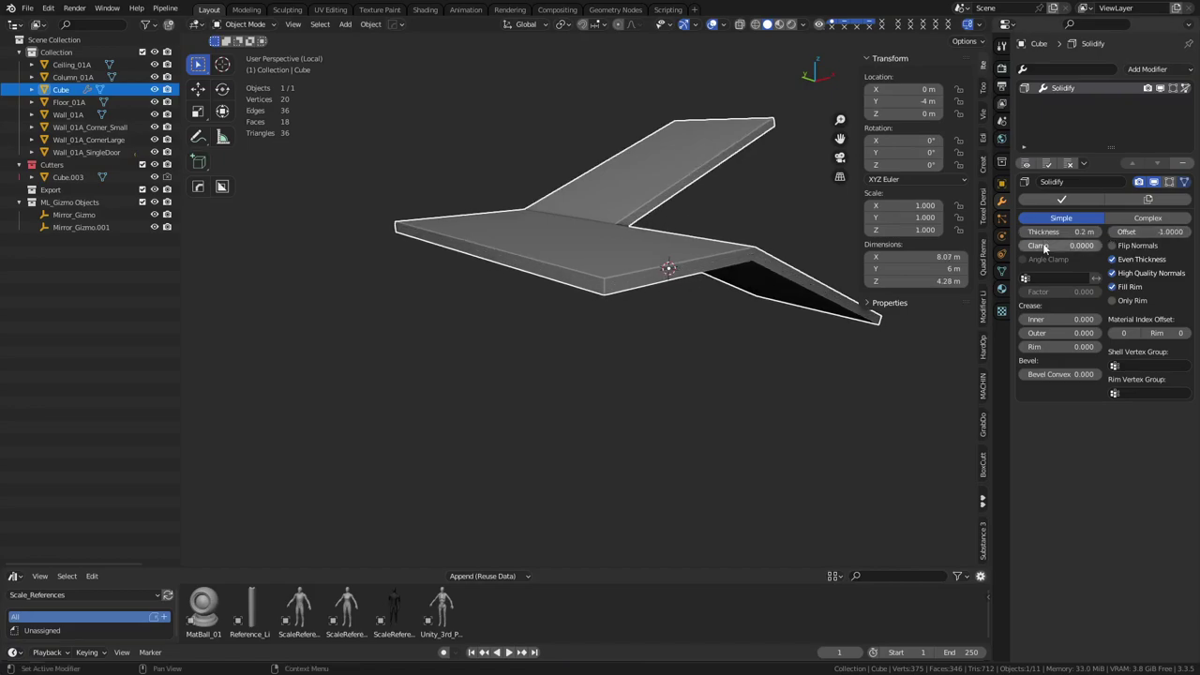
{"action": "middle_click_drag", "start_coordinate": [909, 365], "coordinate": [809, 385], "text": "shift"}
{"action": "key", "text": "ctrl+Tab"}
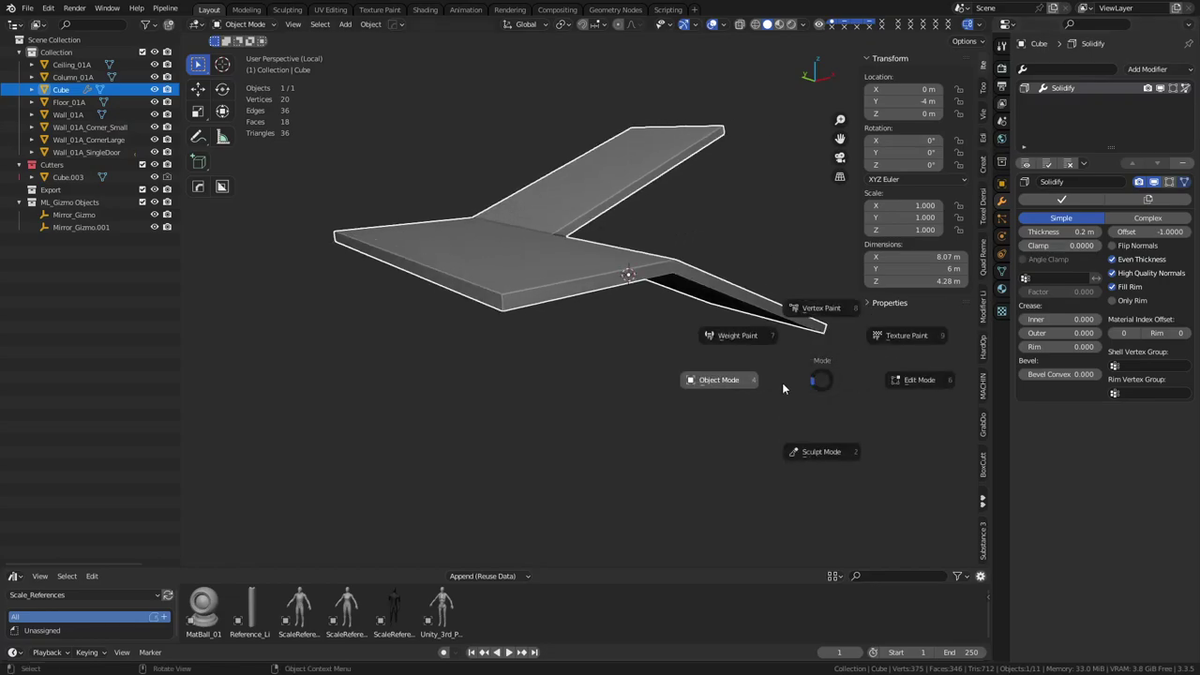
{"action": "left_click", "coordinate": [775, 384]}
{"action": "key", "text": "KP_Divide"}
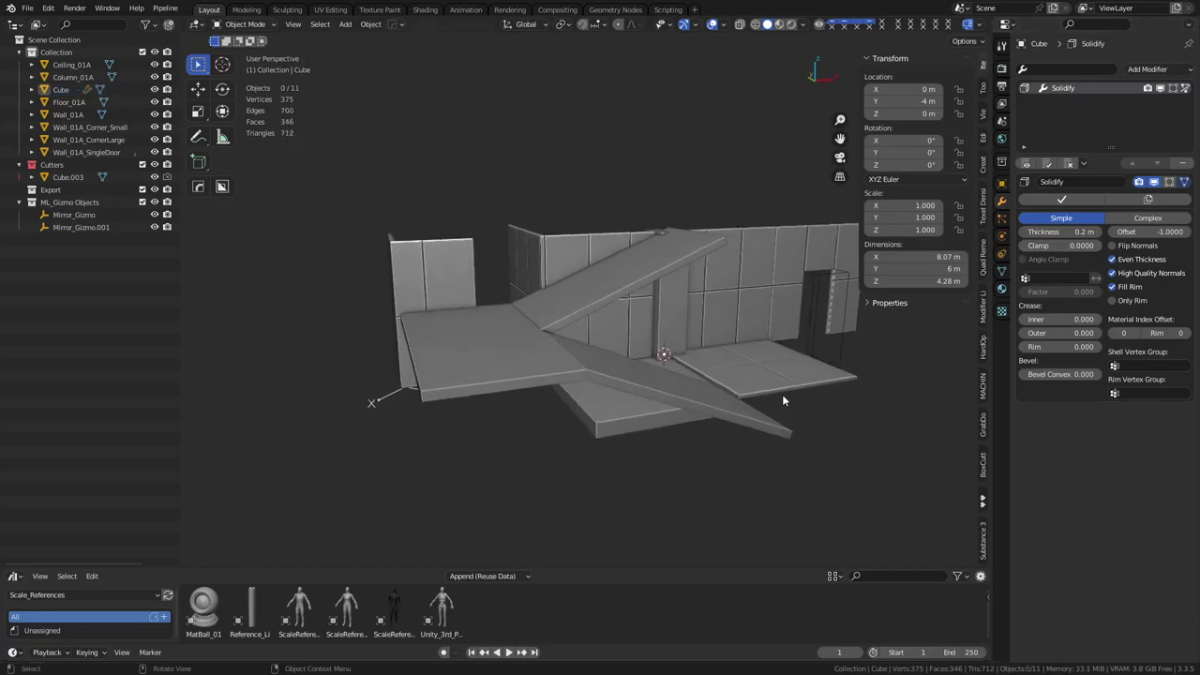
Step: Rename the ramp object to Stairs_01A
{"action": "middle_click_drag", "start_coordinate": [781, 394], "coordinate": [712, 460]}
{"action": "left_click", "coordinate": [702, 432]}
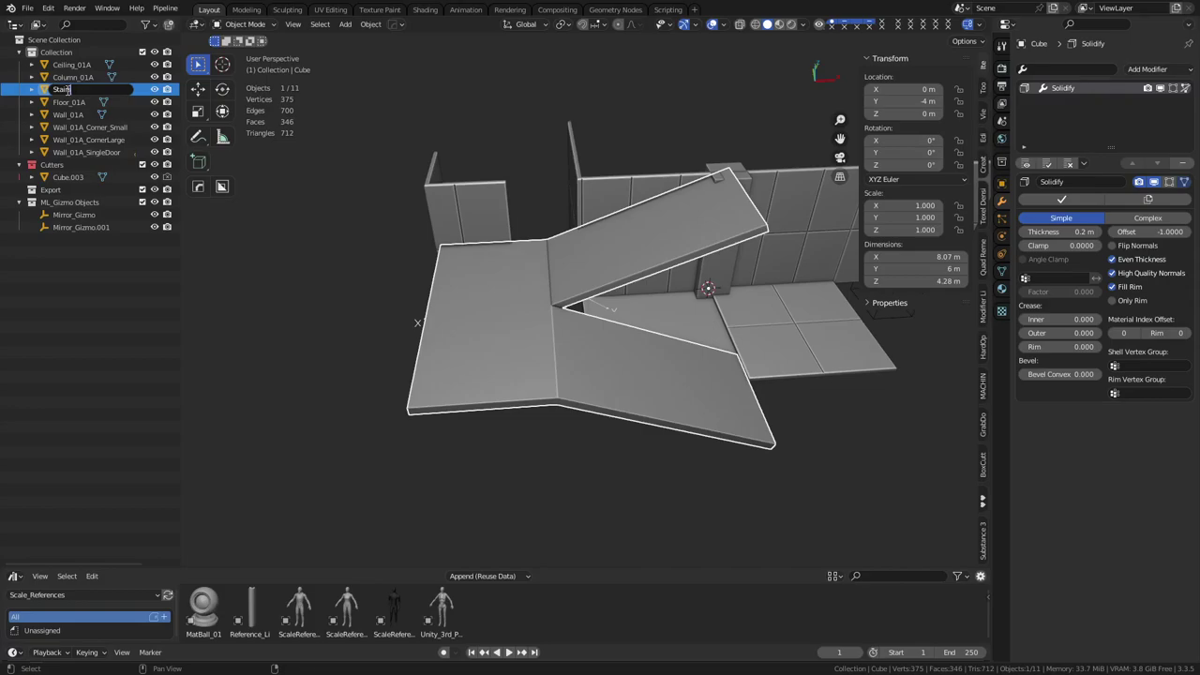
{"action": "type", "text": "A"}
{"action": "key", "text": "Return"}
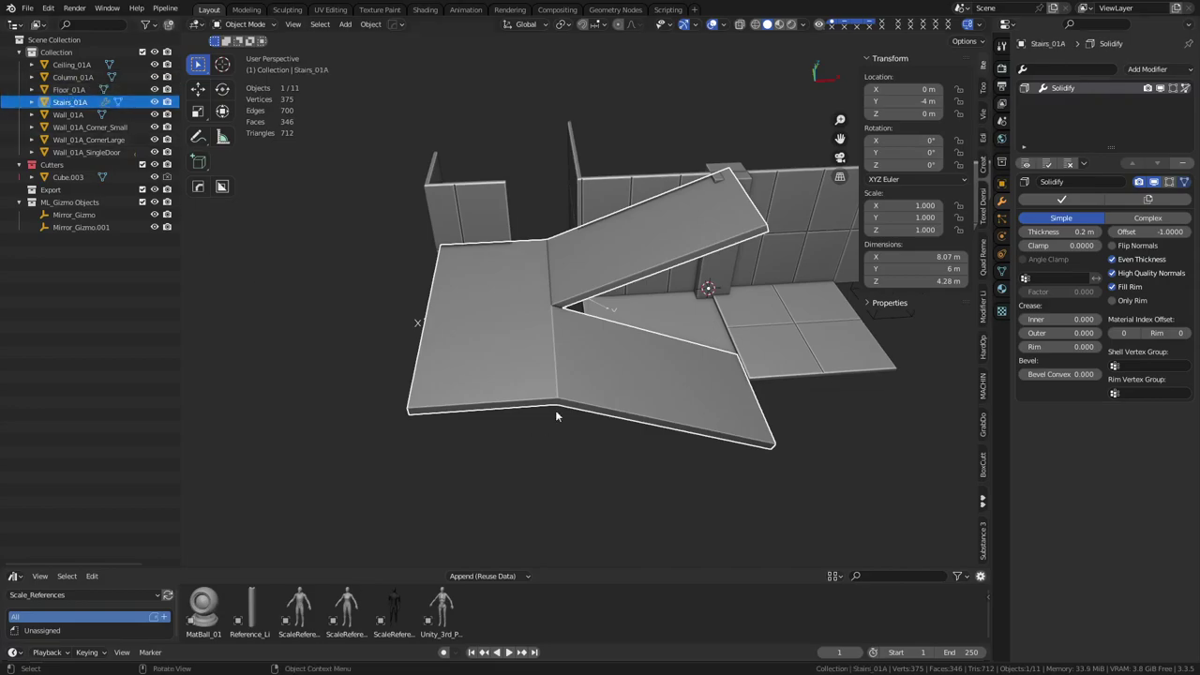
Step: Examine the thickened ramp's slopes, landing and edges from several angles alongside the floor tile
{"action": "left_click", "coordinate": [630, 459]}
{"action": "scroll", "coordinate": [695, 451], "scroll_direction": "up", "scroll_amount": 3}
{"action": "middle_click_drag", "start_coordinate": [694, 454], "coordinate": [553, 298]}
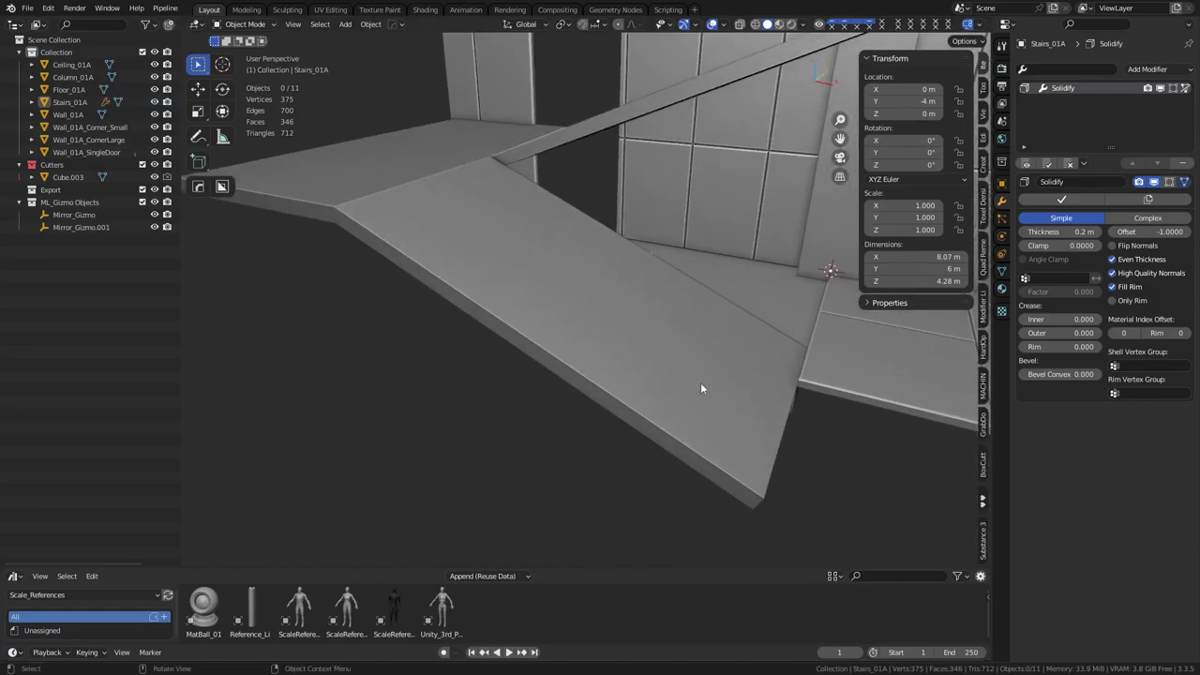
{"action": "middle_click_drag", "start_coordinate": [397, 200], "coordinate": [453, 378]}
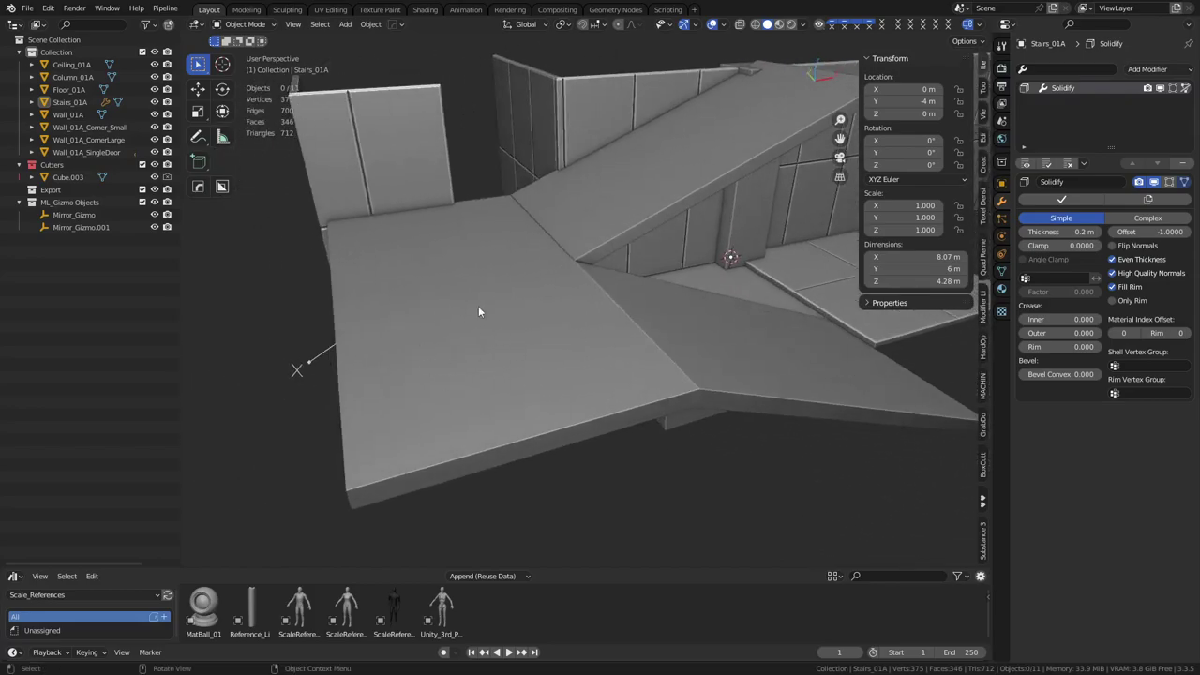
{"action": "middle_click_drag", "start_coordinate": [679, 332], "coordinate": [793, 289]}
{"action": "left_click", "coordinate": [793, 289]}
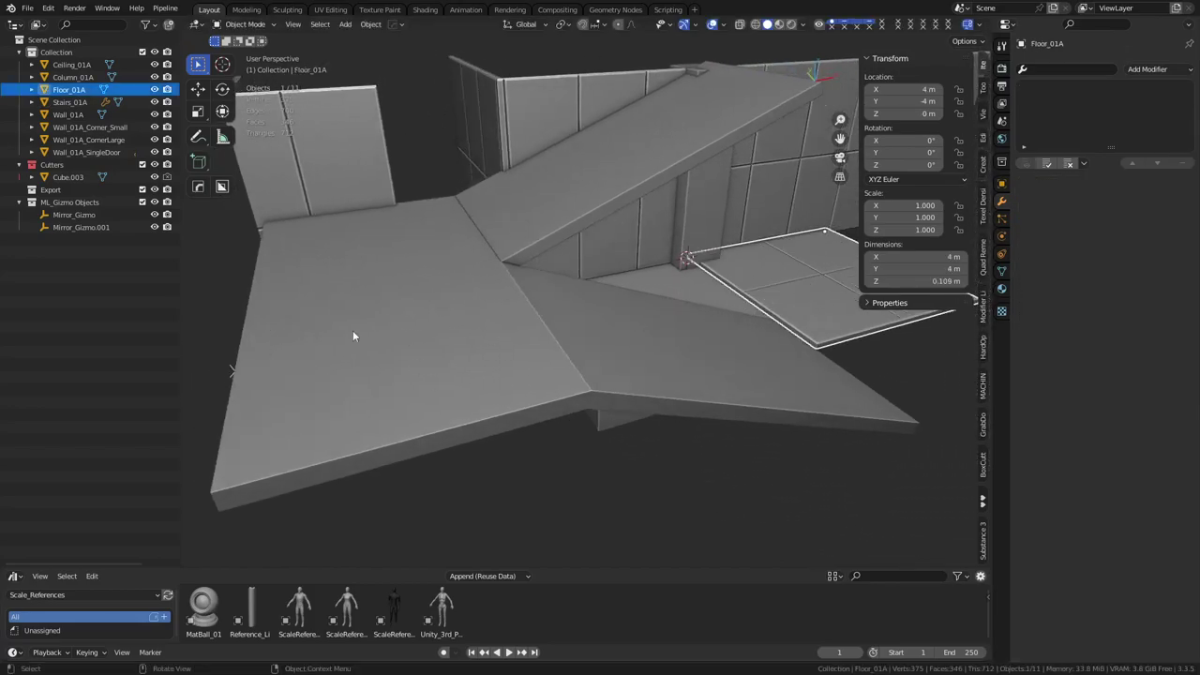
{"action": "left_click", "coordinate": [402, 306]}
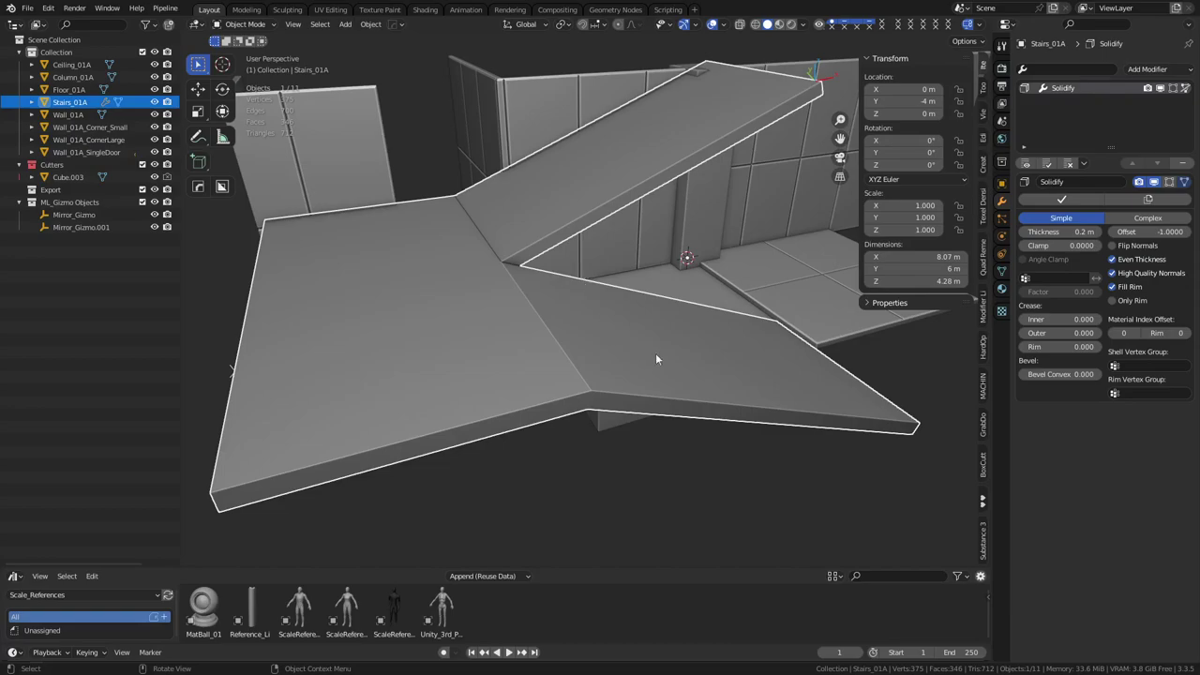
{"action": "middle_click_drag", "start_coordinate": [663, 355], "coordinate": [513, 334]}
{"action": "middle_click_drag", "start_coordinate": [587, 329], "coordinate": [651, 284]}
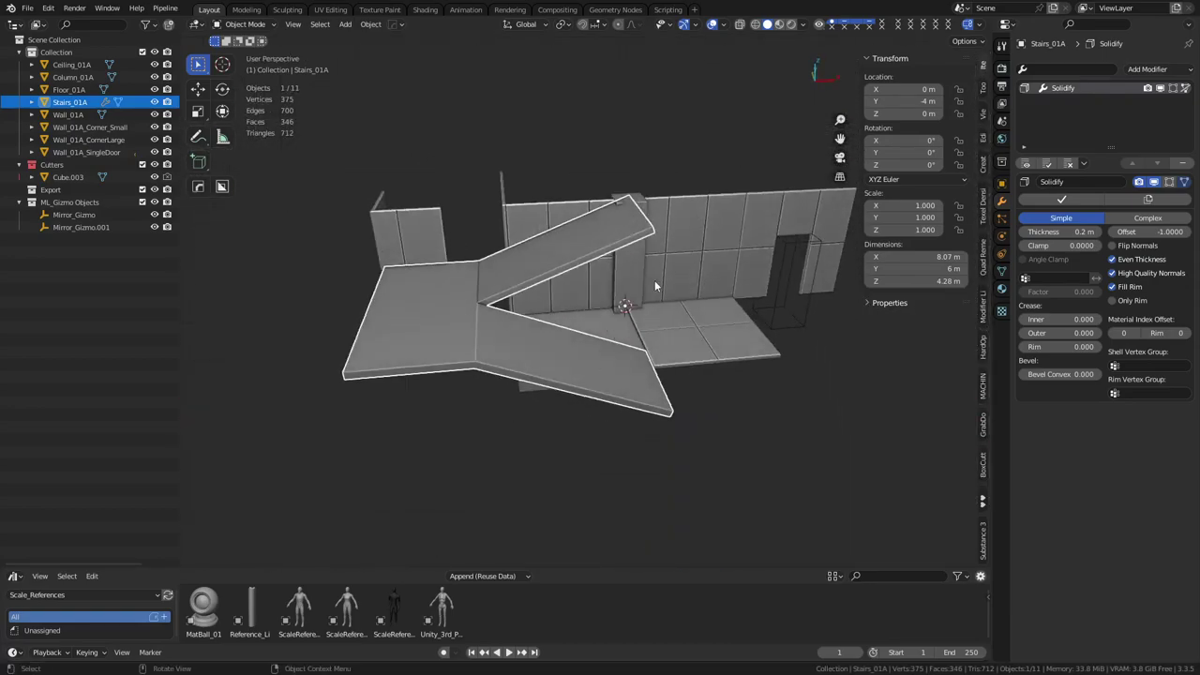
Step: Duplicate the floor tile beside the ramp and place the copy 4 m higher along Z
{"action": "left_click", "coordinate": [679, 345]}
{"action": "key", "text": "shift+d"}
{"action": "key", "text": "z"}
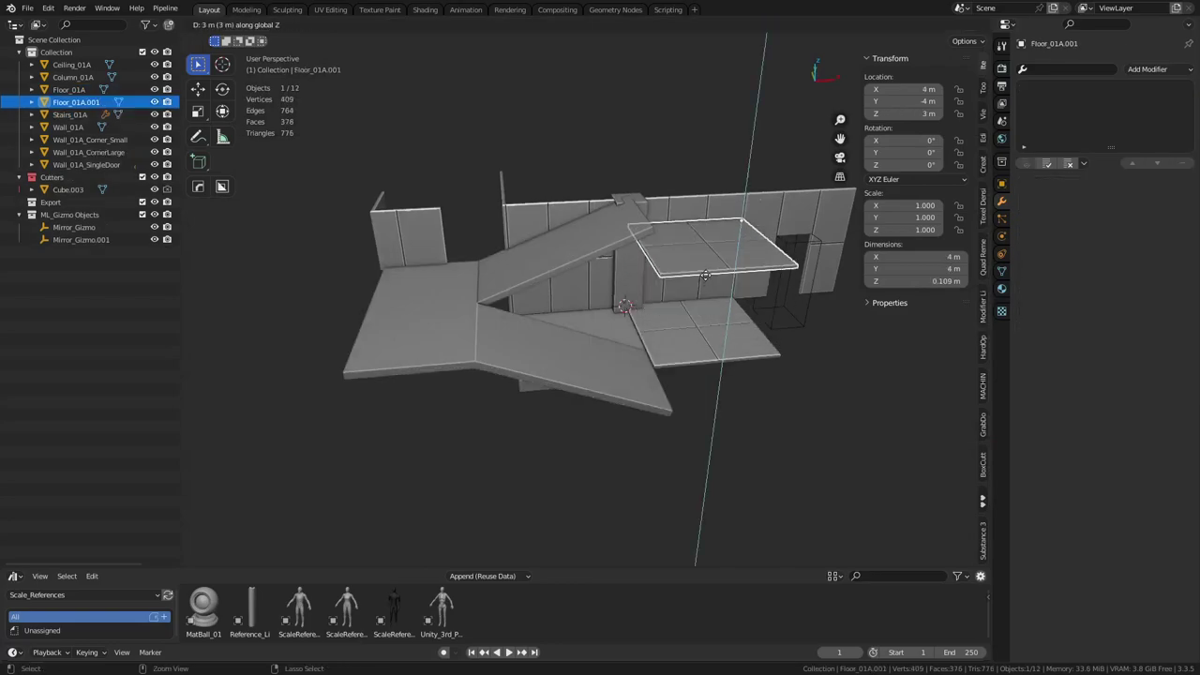
{"action": "left_click", "coordinate": [679, 214]}
Step: Examine how the raised floor tile meets the top of the upper slope, including from the front
{"action": "middle_click", "coordinate": [663, 208], "text": "alt"}
{"action": "middle_click_drag", "start_coordinate": [662, 208], "coordinate": [605, 372]}
{"action": "scroll", "coordinate": [607, 244], "scroll_direction": "up", "scroll_amount": 6}
{"action": "left_click", "coordinate": [517, 201]}
{"action": "middle_click_drag", "start_coordinate": [516, 201], "coordinate": [637, 314]}
{"action": "scroll", "coordinate": [543, 361], "scroll_direction": "down", "scroll_amount": 5}
{"action": "left_click", "coordinate": [588, 338]}
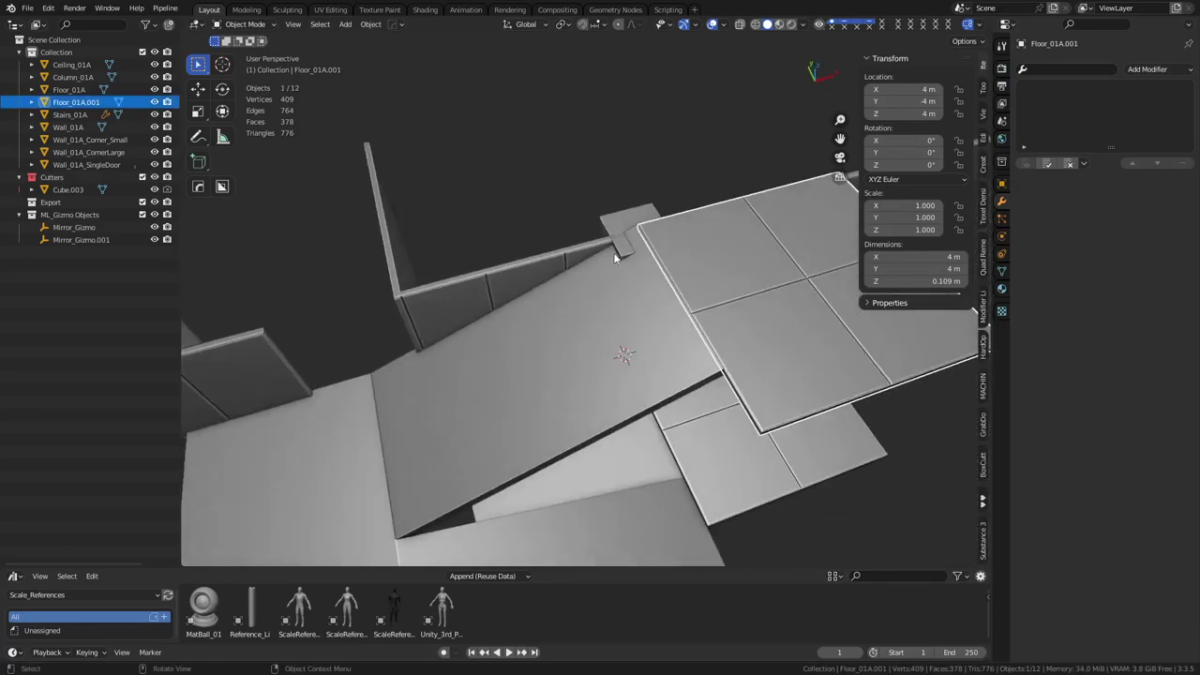
{"action": "mouse_move", "coordinate": [615, 258]}
{"action": "middle_mouse_down"}
{"action": "mouse_move", "coordinate": [664, 324]}
{"action": "mouse_move", "coordinate": [632, 268]}
{"action": "middle_mouse_up"}
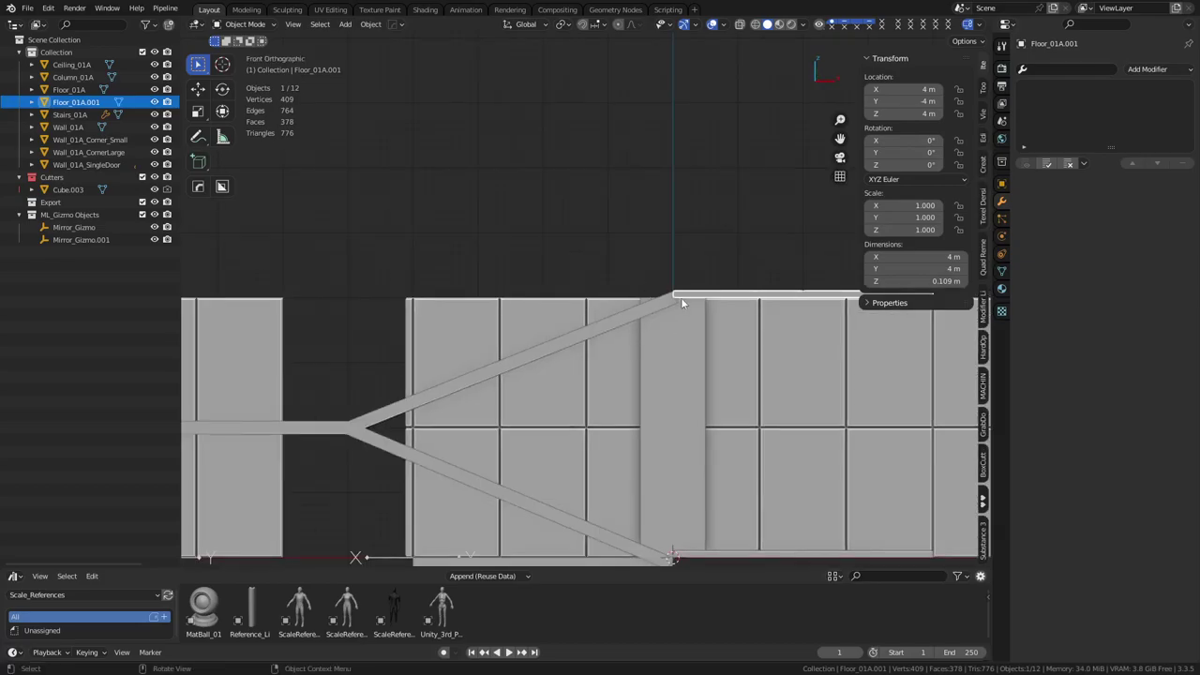
{"action": "middle_click_drag", "start_coordinate": [688, 302], "coordinate": [599, 223]}
Step: Try placing a duplicate of the column 4 m higher along Z, directly above the original
{"action": "left_click", "coordinate": [639, 368]}
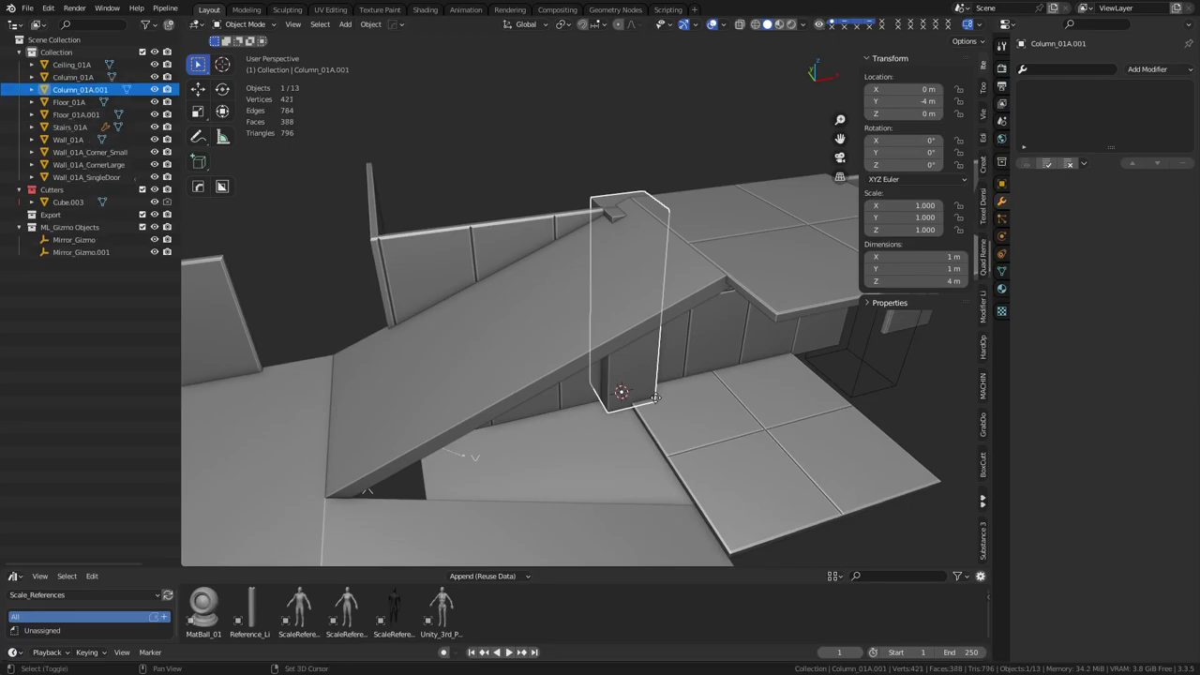
{"action": "key", "text": "shift+d"}
{"action": "key", "text": "z"}
{"action": "left_click", "coordinate": [571, 230]}
{"action": "left_click", "coordinate": [526, 179]}
{"action": "scroll", "coordinate": [552, 204], "scroll_direction": "down", "scroll_amount": 4}
{"action": "middle_click_drag", "start_coordinate": [598, 236], "coordinate": [640, 265]}
{"action": "left_click", "coordinate": [593, 228]}
{"action": "scroll", "coordinate": [596, 304], "scroll_direction": "up", "scroll_amount": 2}
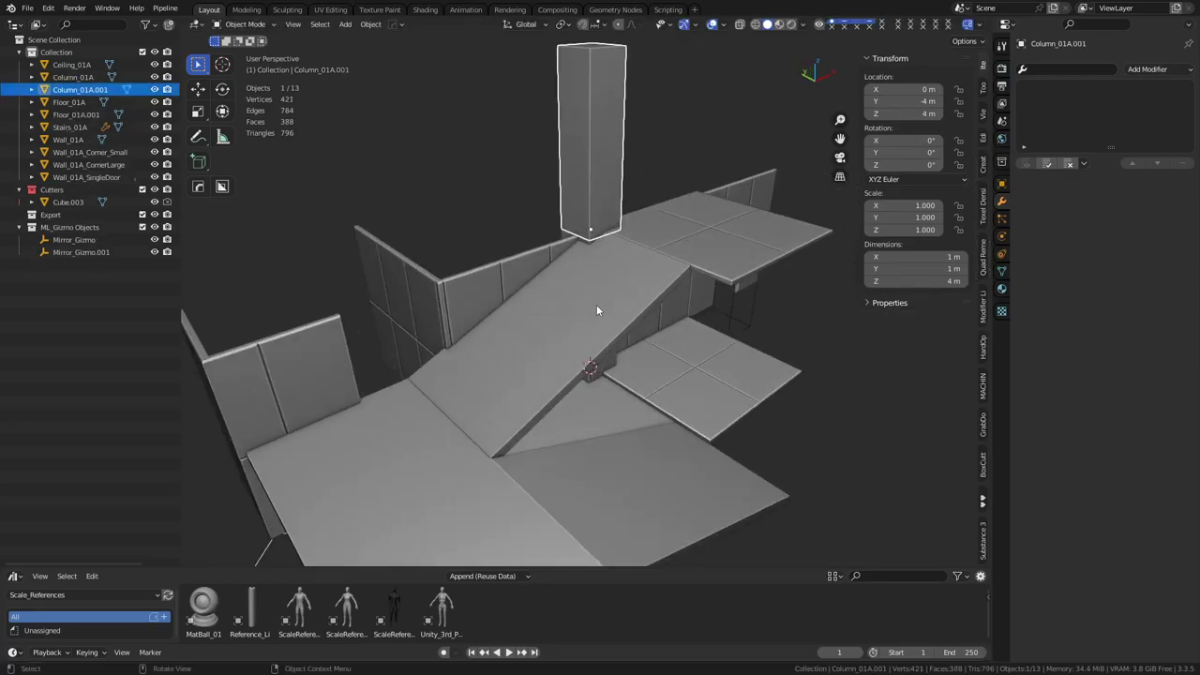
{"action": "key", "text": "ctrl+z"}
Step: Add a cube and move it horizontally to X -6 m, Y -7 m beneath the ramp's landing
{"action": "middle_click_drag", "start_coordinate": [685, 343], "coordinate": [396, 413]}
{"action": "left_click", "coordinate": [405, 430]}
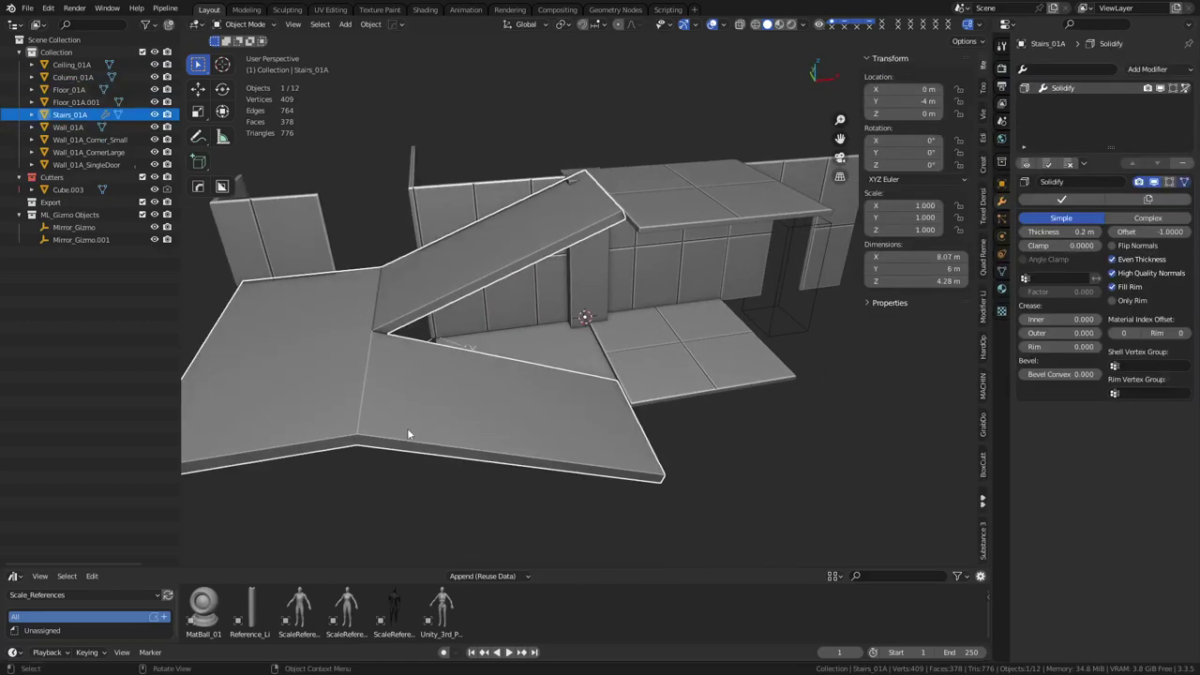
{"action": "middle_click_drag", "start_coordinate": [574, 431], "coordinate": [616, 396]}
{"action": "key", "text": "shift+a"}
{"action": "mouse_move", "coordinate": [603, 382]}
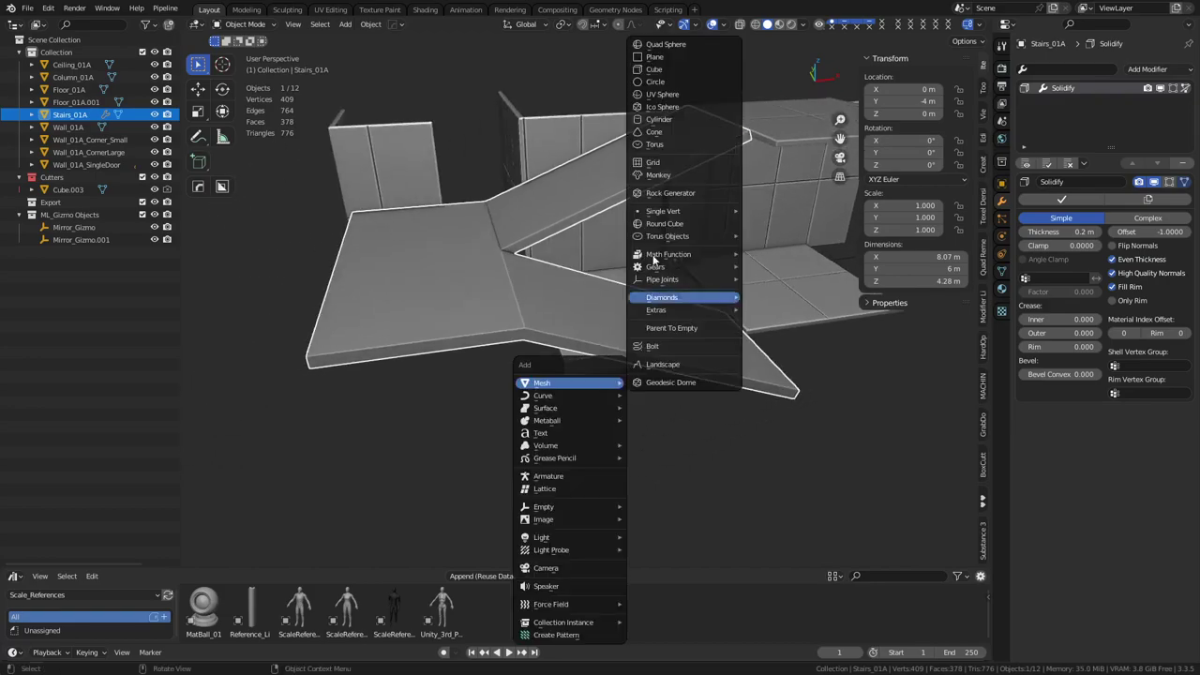
{"action": "left_click", "coordinate": [669, 70]}
{"action": "key", "text": "g"}
{"action": "key", "text": "shift+z"}
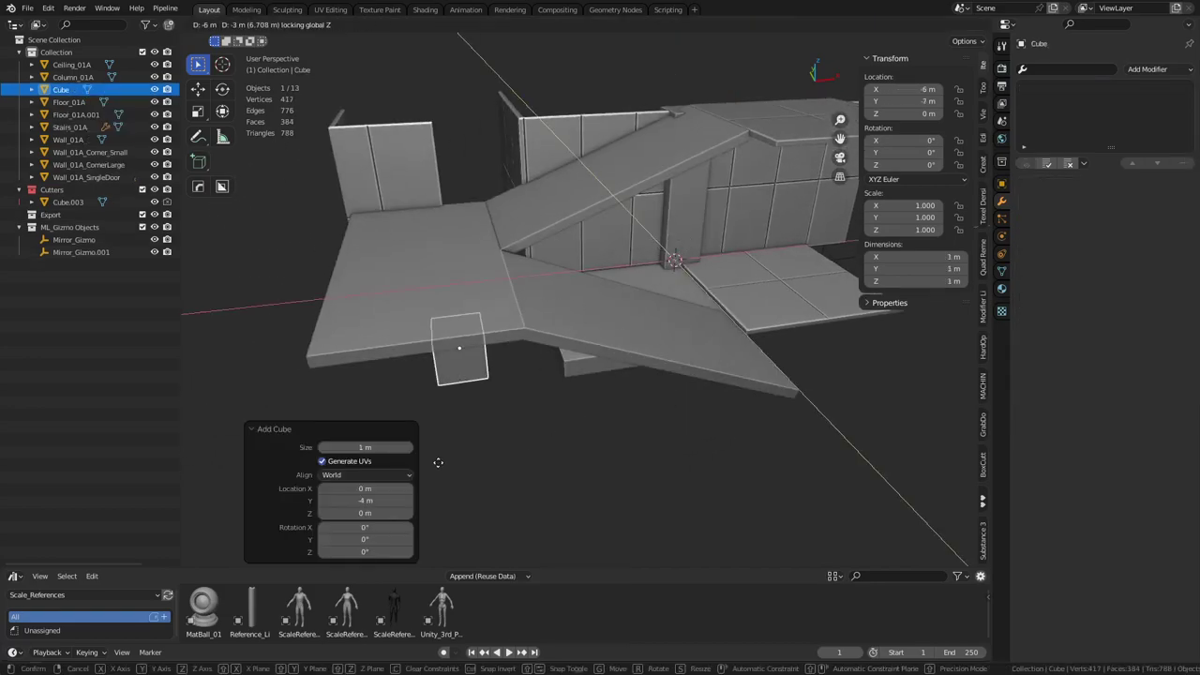
{"action": "left_click", "coordinate": [438, 463], "text": "ctrl"}
Step: Raise the cube's bottom face 0.5 m to ground level and its top face 1.4 m to the landing's underside
{"action": "middle_click_drag", "start_coordinate": [691, 380], "coordinate": [586, 352]}
{"action": "key", "text": "ctrl+Tab"}
{"action": "left_click", "coordinate": [651, 347]}
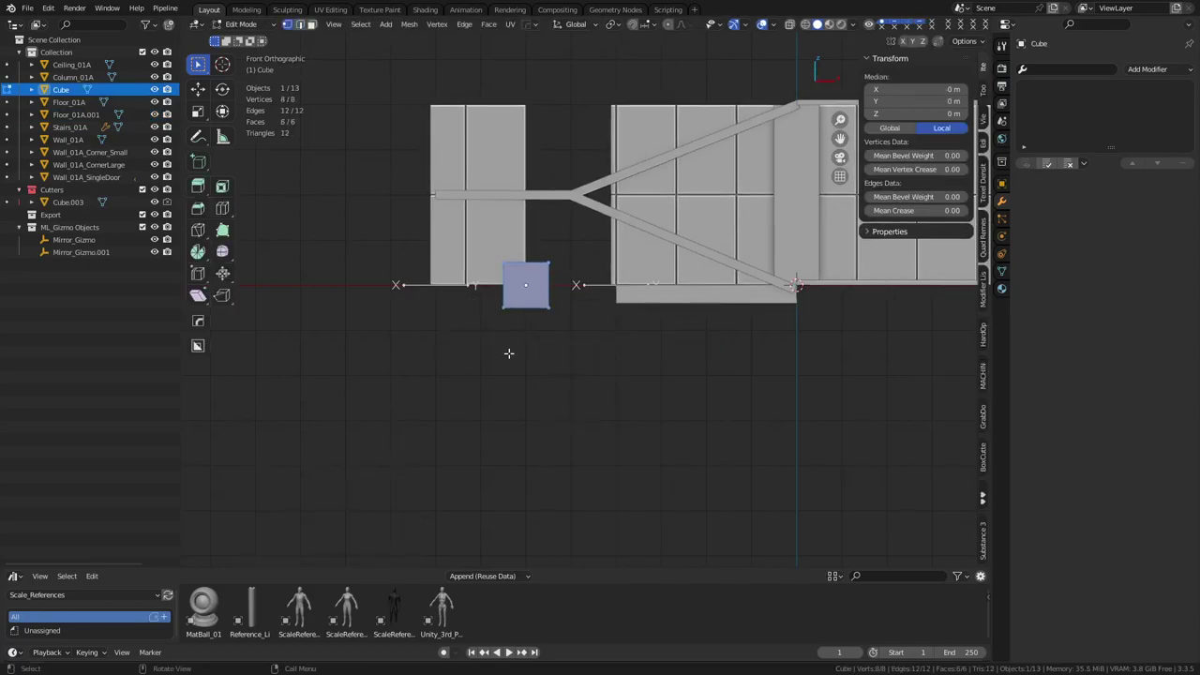
{"action": "key", "text": "alt+z"}
{"action": "left_click_drag", "start_coordinate": [463, 340], "coordinate": [588, 283]}
{"action": "key", "text": "g"}
{"action": "key", "text": "z"}
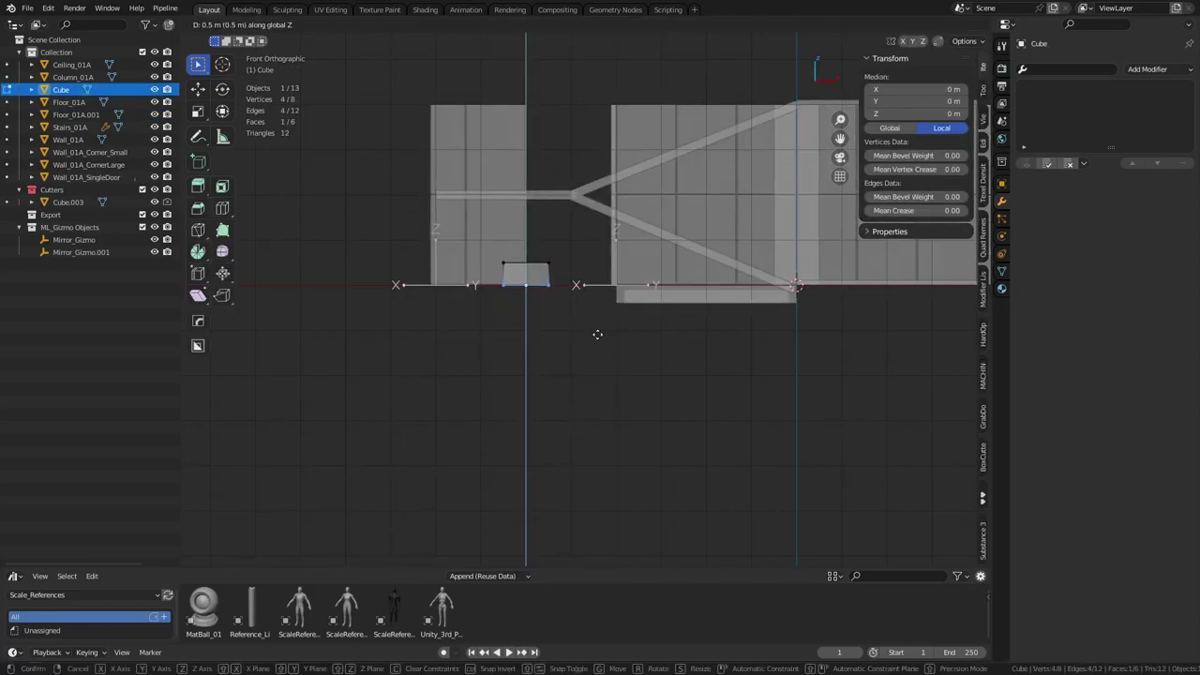
{"action": "left_click", "coordinate": [597, 334], "text": "ctrl"}
{"action": "left_click_drag", "start_coordinate": [479, 281], "coordinate": [586, 243]}
{"action": "key", "text": "g"}
{"action": "key", "text": "z"}
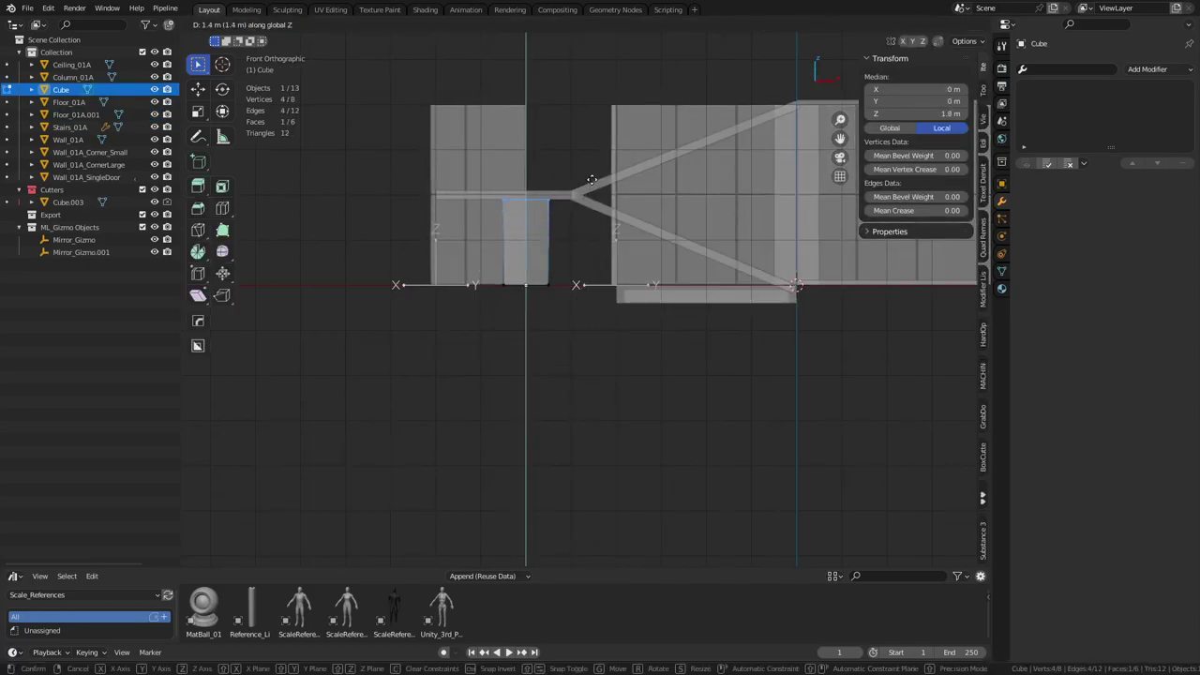
{"action": "left_click", "coordinate": [592, 180]}
Step: Lengthen the block to 1.6 m along X by moving its outer end face to X -1.1 m in local coordinates
{"action": "left_click_drag", "start_coordinate": [488, 306], "coordinate": [533, 190]}
{"action": "key", "text": "g"}
{"action": "key", "text": "x"}
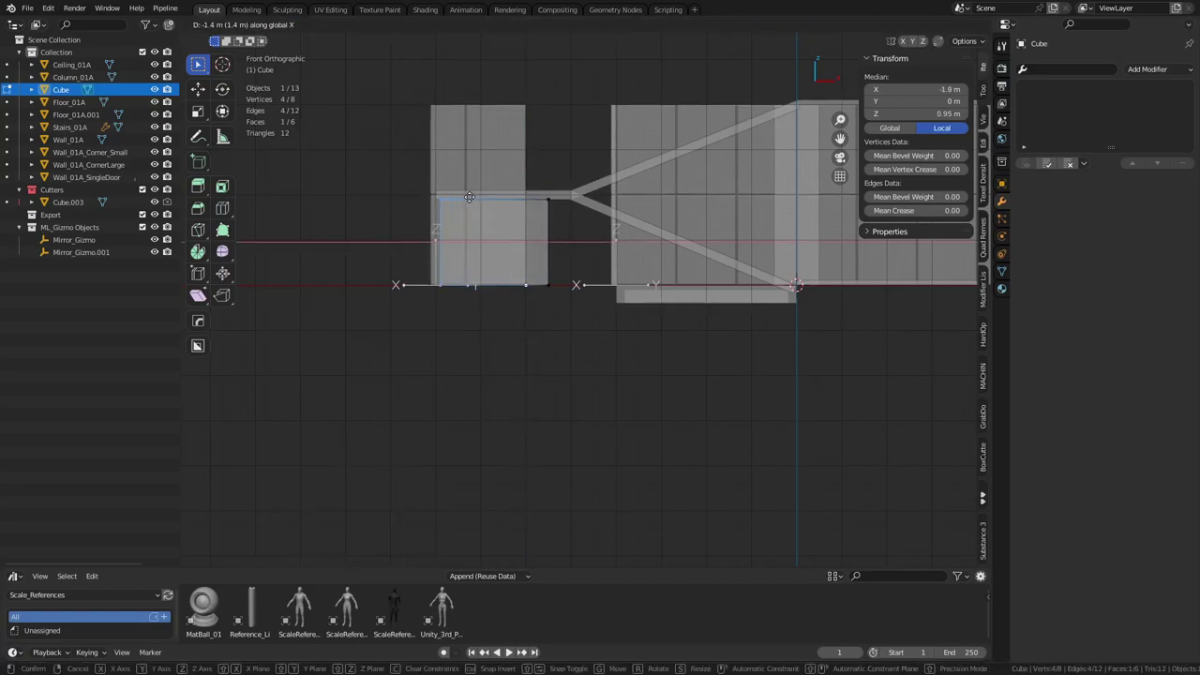
{"action": "left_click", "coordinate": [467, 197]}
{"action": "left_click_drag", "start_coordinate": [500, 317], "coordinate": [549, 175]}
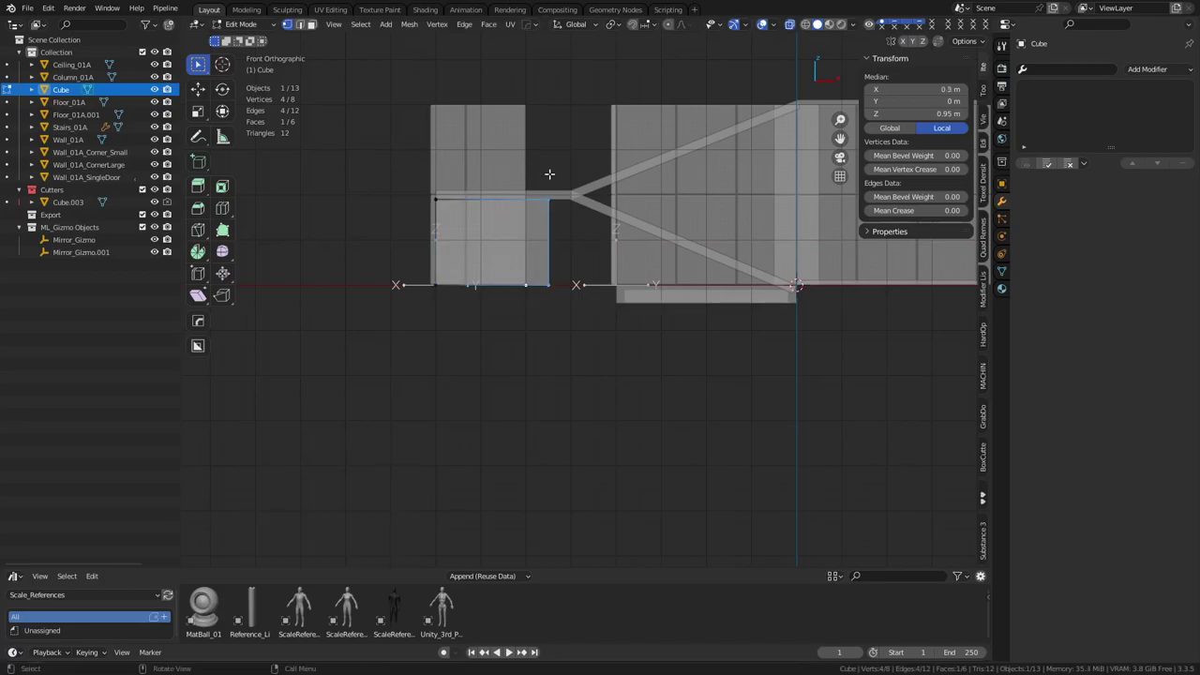
{"action": "key", "text": "g"}
{"action": "key", "text": "x"}
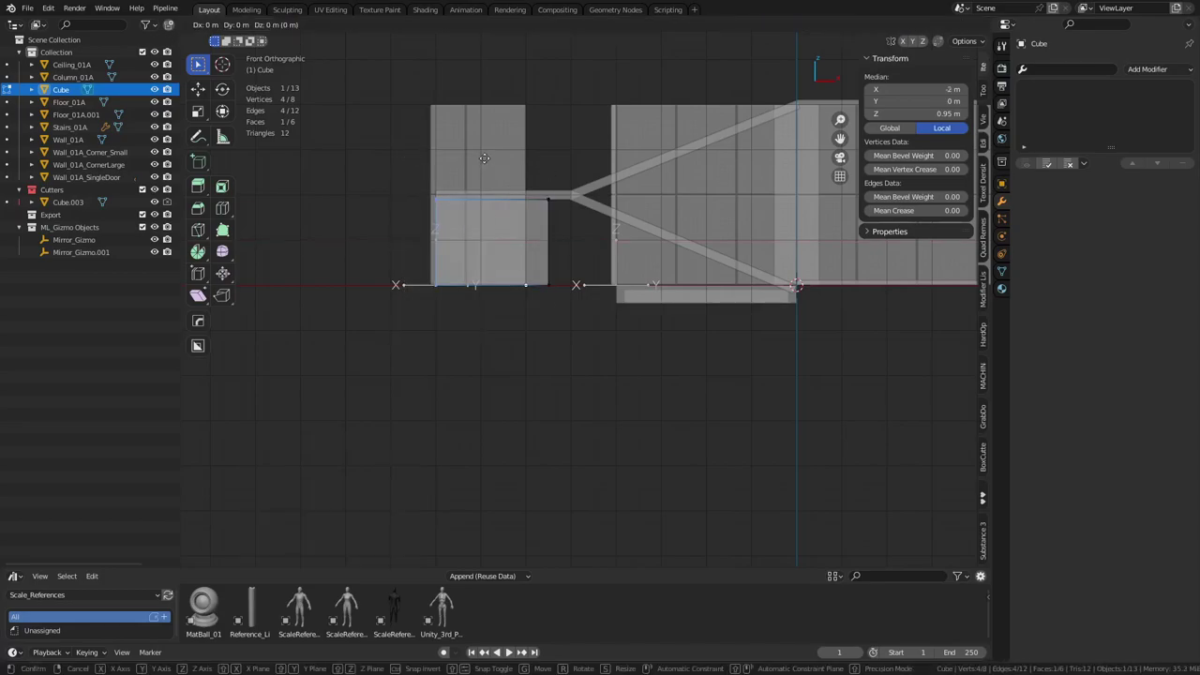
{"action": "left_click", "coordinate": [526, 157]}
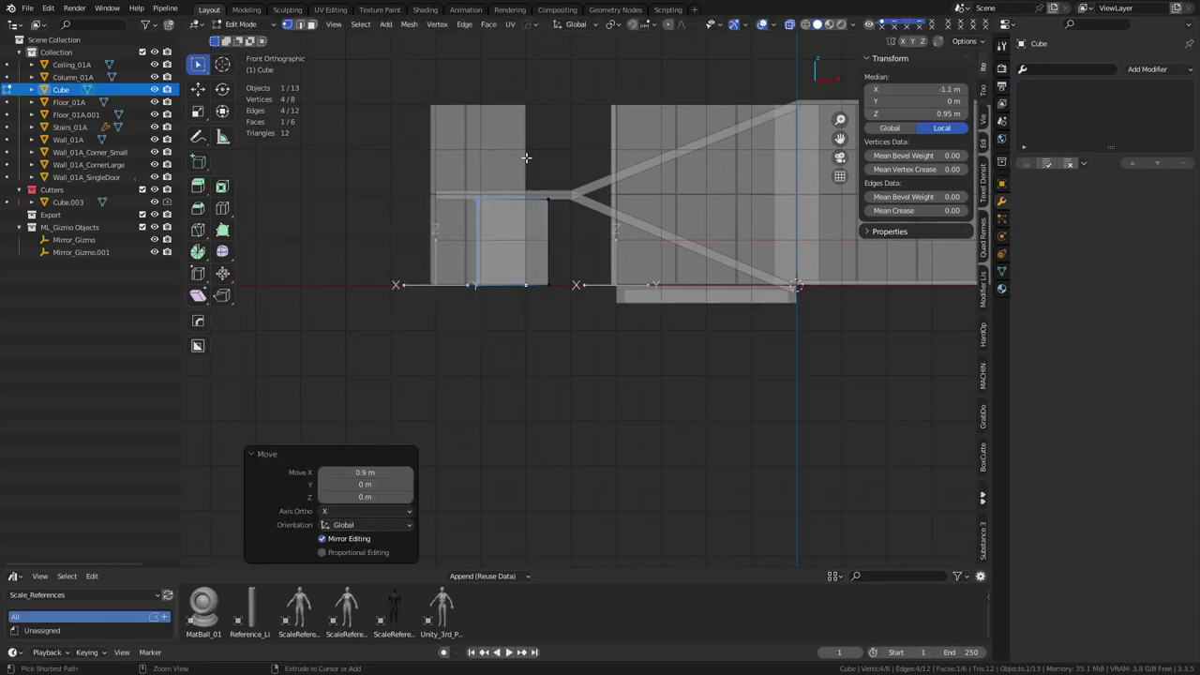
Step: Rotate the block -90° about Z and slide it along X to -8 m at the landing's outer edge
{"action": "middle_click_drag", "start_coordinate": [600, 311], "coordinate": [553, 63]}
{"action": "key", "text": "ctrl+Tab"}
{"action": "left_click", "coordinate": [612, 360]}
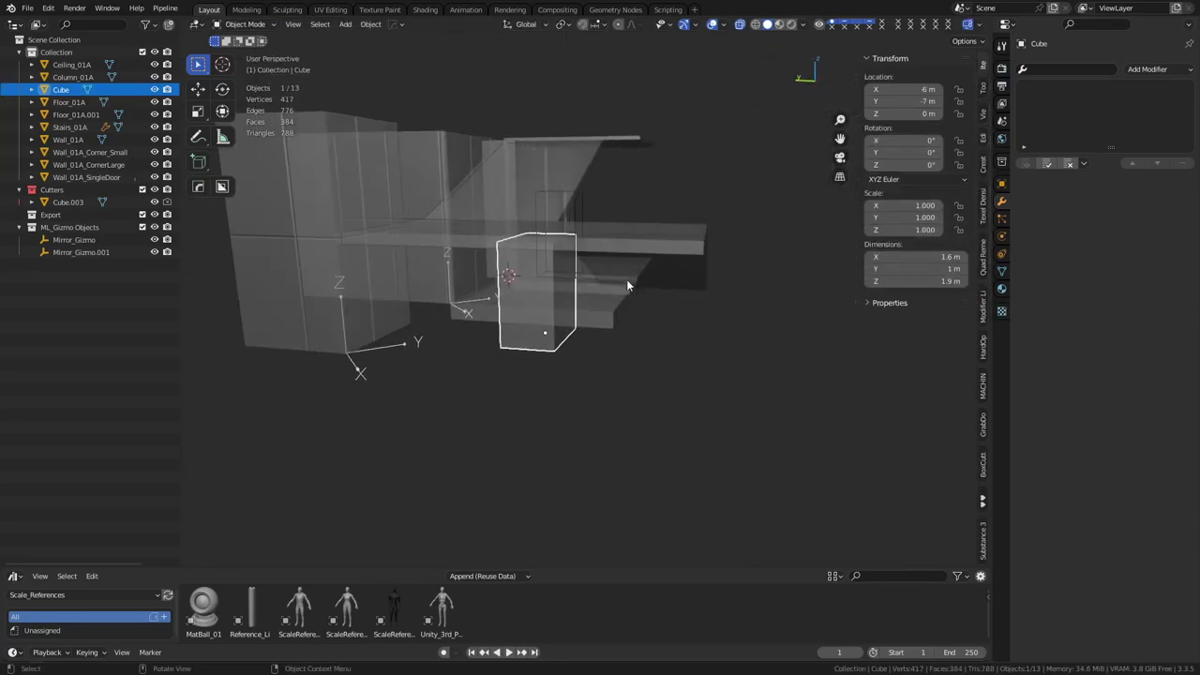
{"action": "middle_click_drag", "start_coordinate": [626, 279], "coordinate": [633, 310]}
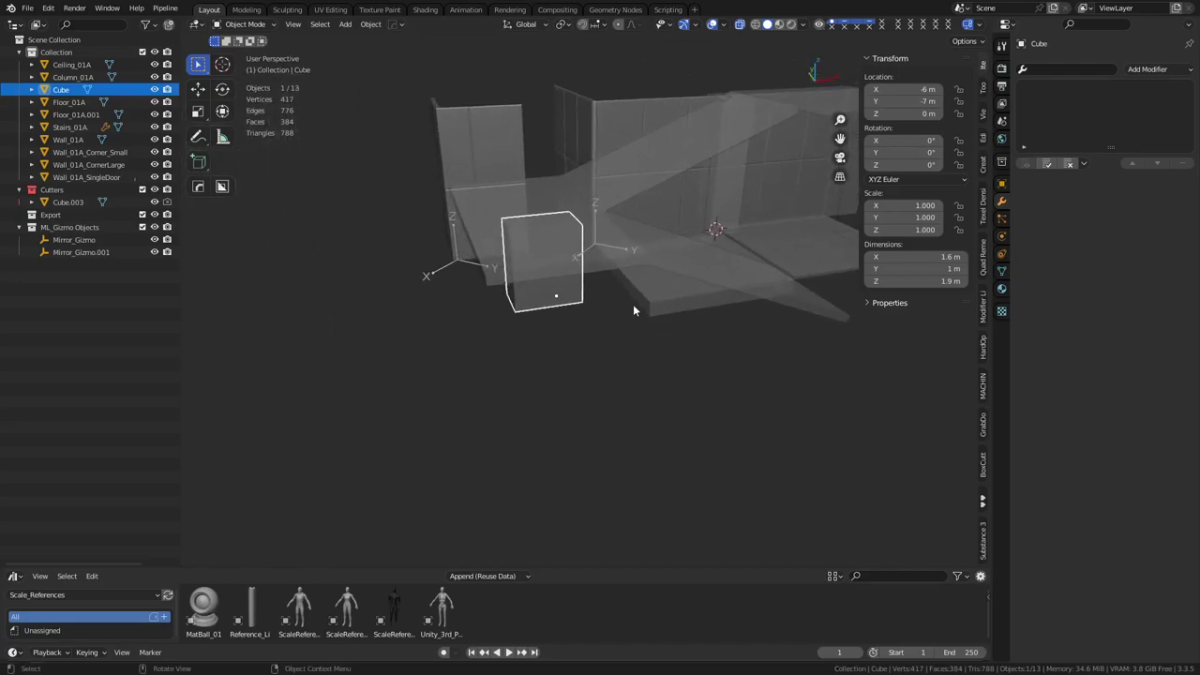
{"action": "key", "text": "r"}
{"action": "key", "text": "z"}
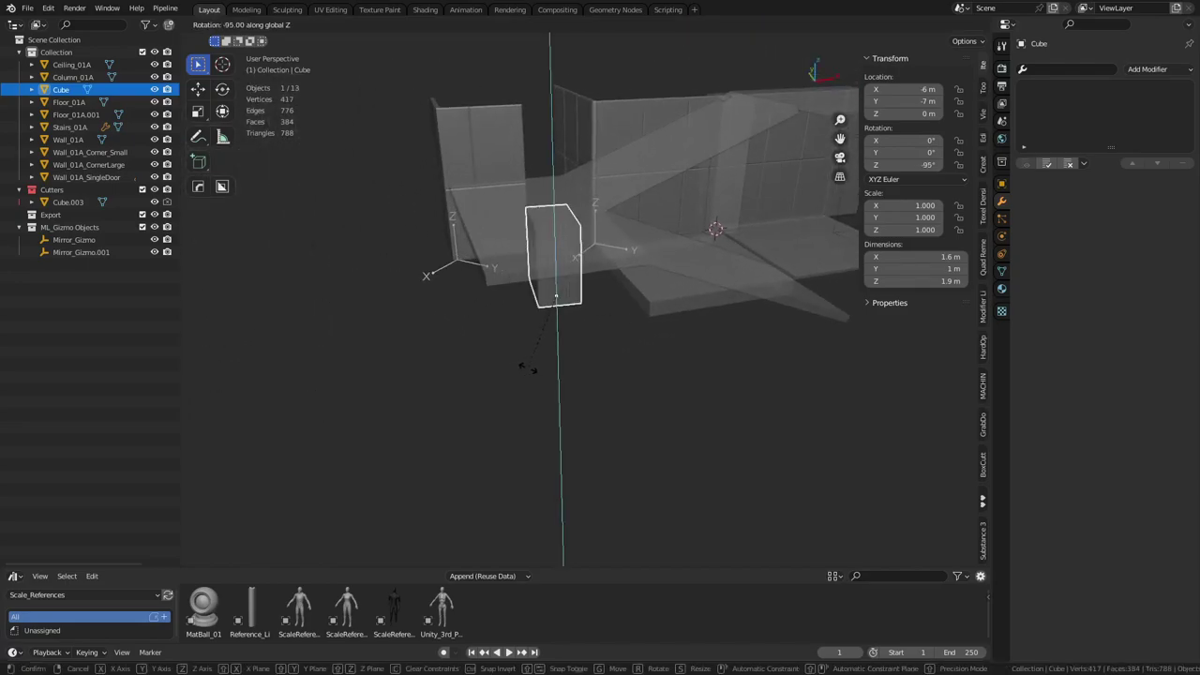
{"action": "left_click", "coordinate": [534, 366]}
{"action": "mouse_move", "coordinate": [605, 304]}
{"action": "middle_mouse_down", "text": "alt"}
{"action": "mouse_move", "coordinate": [623, 299]}
{"action": "mouse_move", "coordinate": [614, 286]}
{"action": "middle_mouse_up", "text": "alt"}
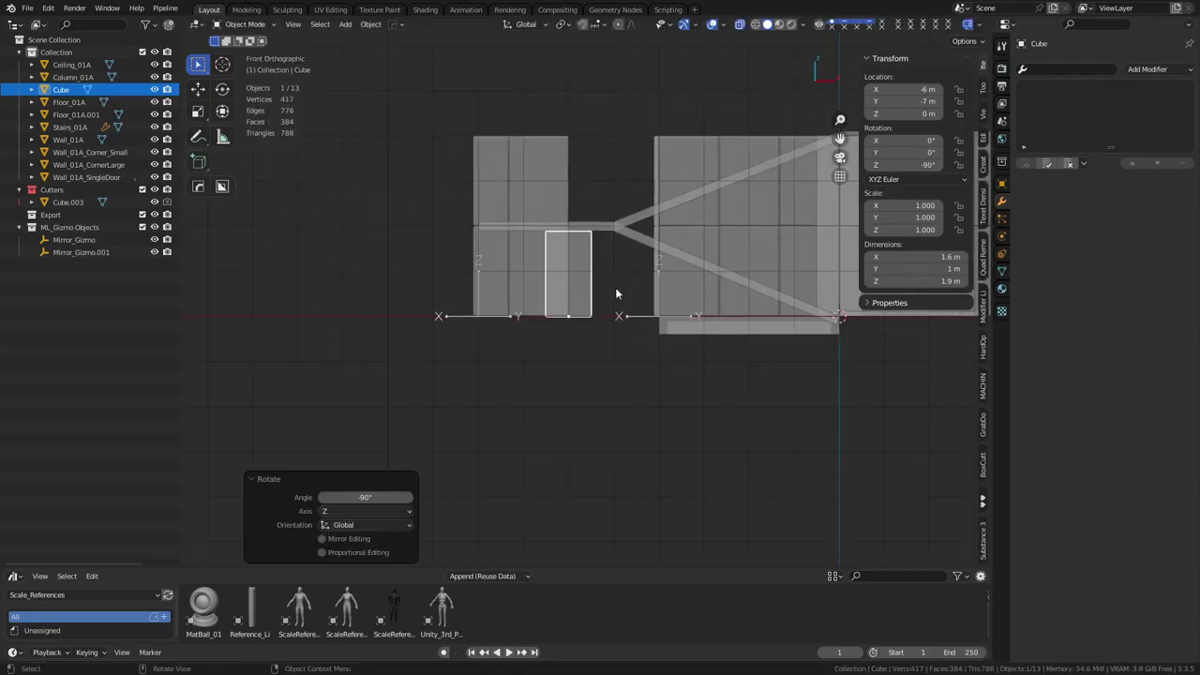
{"action": "key", "text": "g"}
{"action": "key", "text": "g"}
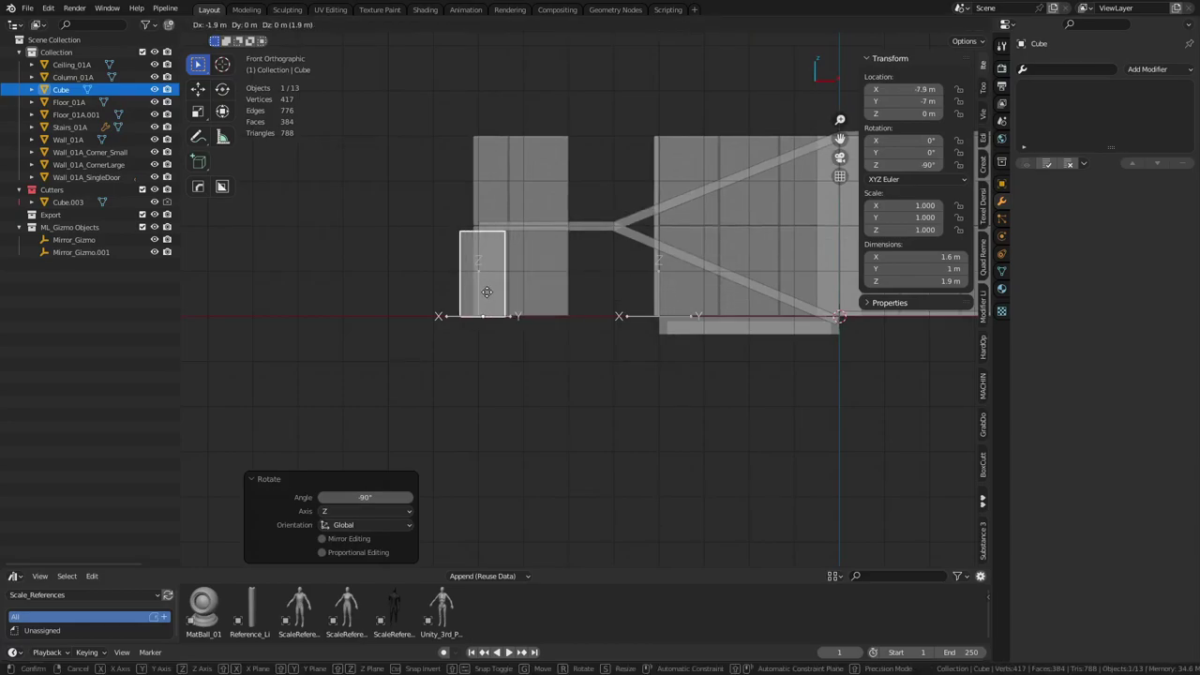
{"action": "left_click", "coordinate": [482, 294]}
Step: Cut the block with a centred edge loop and delete the vertices of the half overhanging the landing's outer edge
{"action": "key", "text": "Tab"}
{"action": "key", "text": "ctrl+r"}
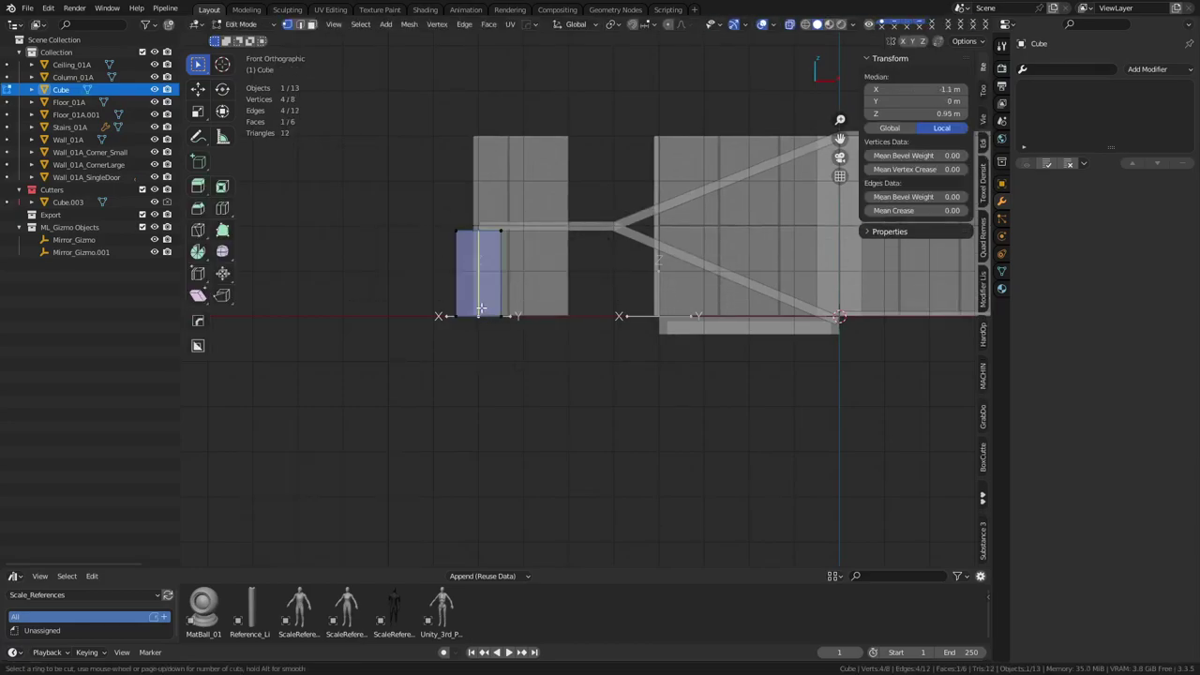
{"action": "left_click", "coordinate": [480, 307]}
{"action": "right_click", "coordinate": [480, 307]}
{"action": "left_click_drag", "start_coordinate": [426, 358], "coordinate": [460, 180]}
{"action": "key", "text": "x"}
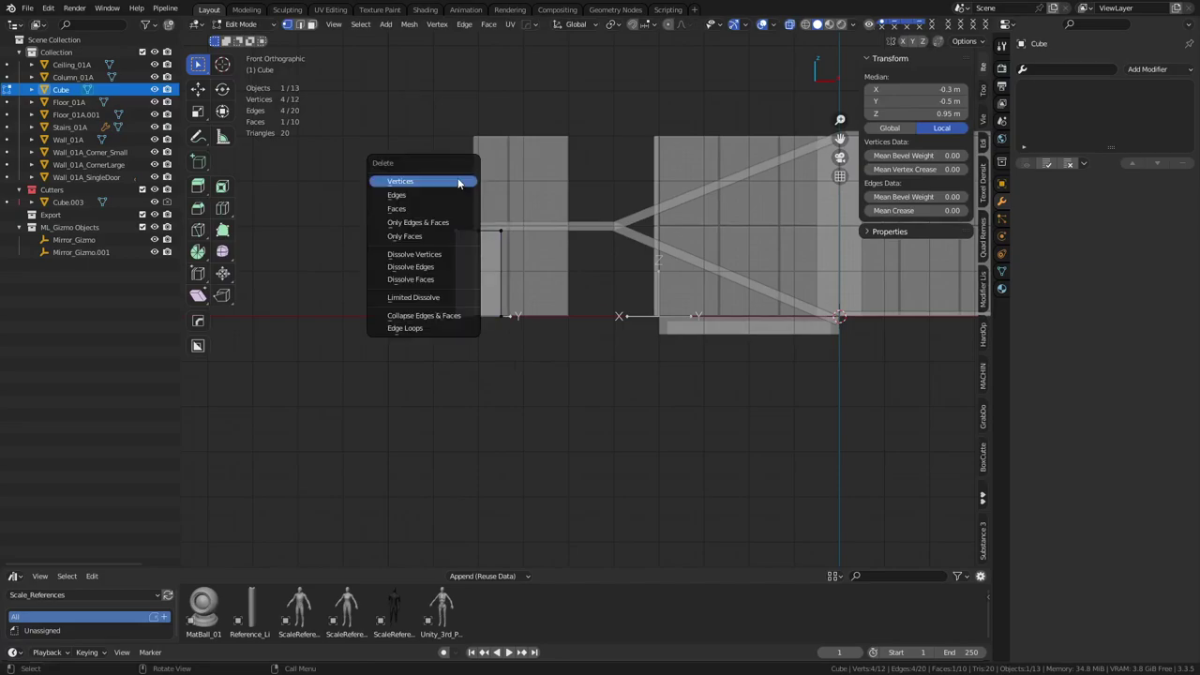
{"action": "left_click", "coordinate": [459, 183]}
Step: Fill the block's open side with a face and raise its top face 2.1 m along Z to a height of 4 m
{"action": "middle_click_drag", "start_coordinate": [458, 183], "coordinate": [522, 303]}
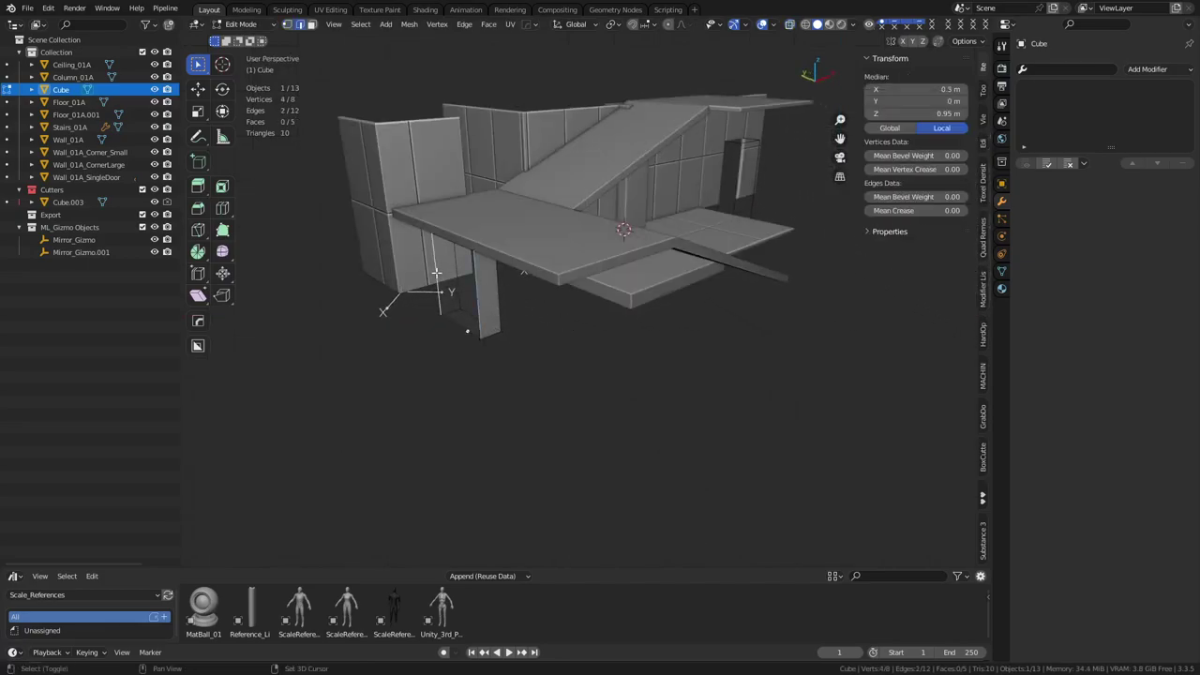
{"action": "key", "text": "f"}
{"action": "key", "text": "alt+z"}
{"action": "left_click", "coordinate": [466, 242]}
{"action": "middle_click_drag", "start_coordinate": [581, 347], "coordinate": [507, 354]}
{"action": "key", "text": "g"}
{"action": "key", "text": "z"}
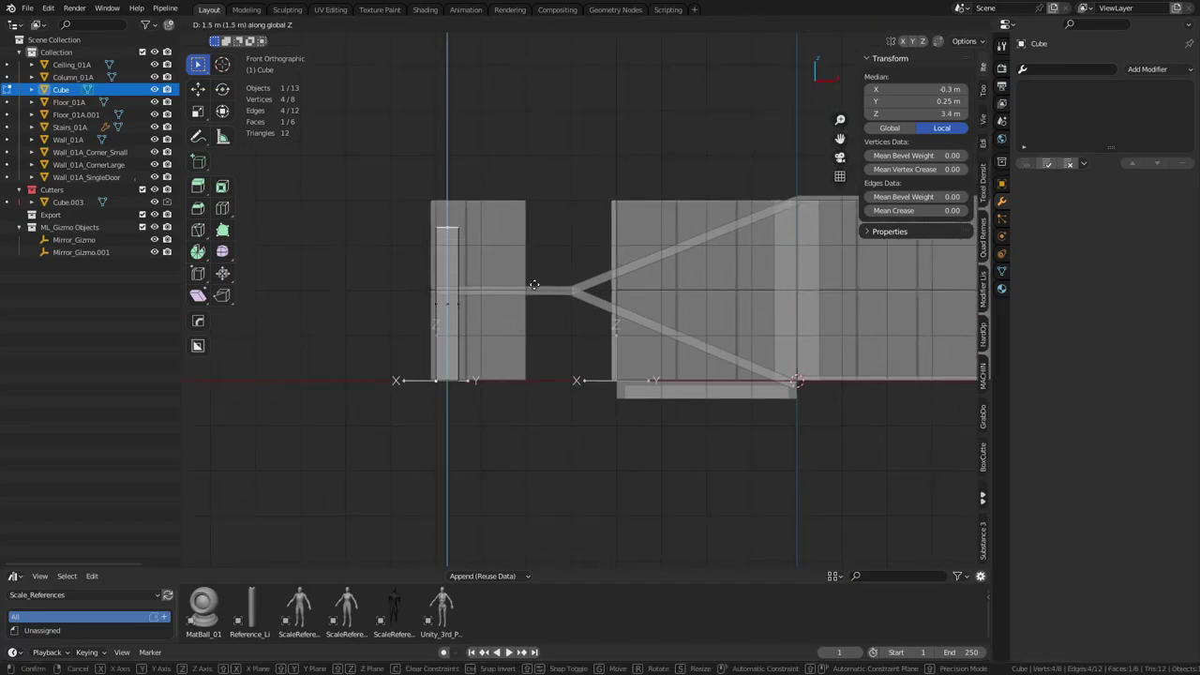
{"action": "left_click", "coordinate": [540, 257]}
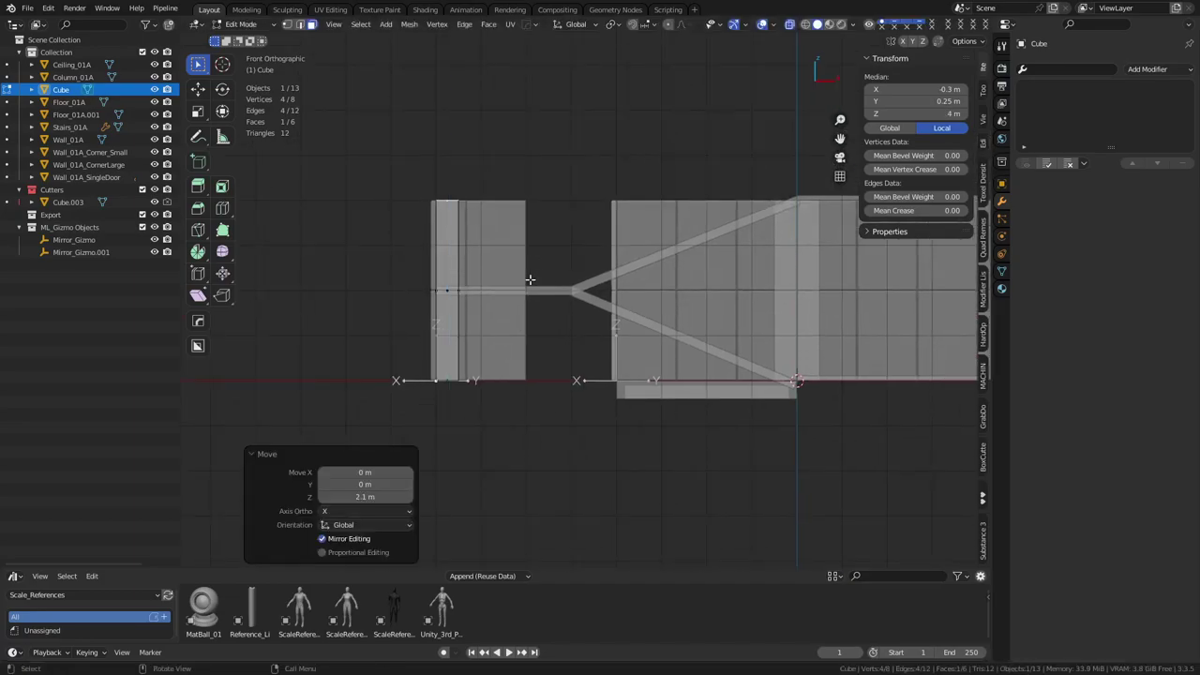
{"action": "key", "text": "Tab"}
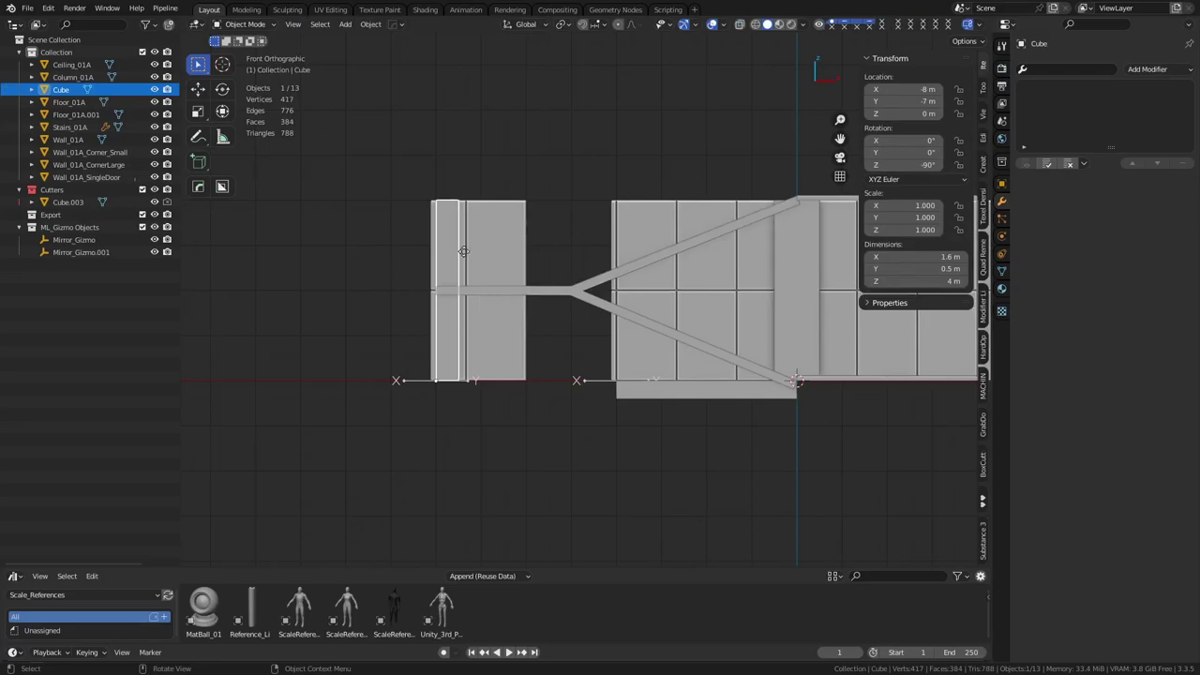
{"action": "key", "text": "g"}
{"action": "right_click", "coordinate": [490, 265]}
Step: Examine from the front how the ramp and the new block align, focusing on where the lower slope meets the floor
{"action": "left_click", "coordinate": [766, 212]}
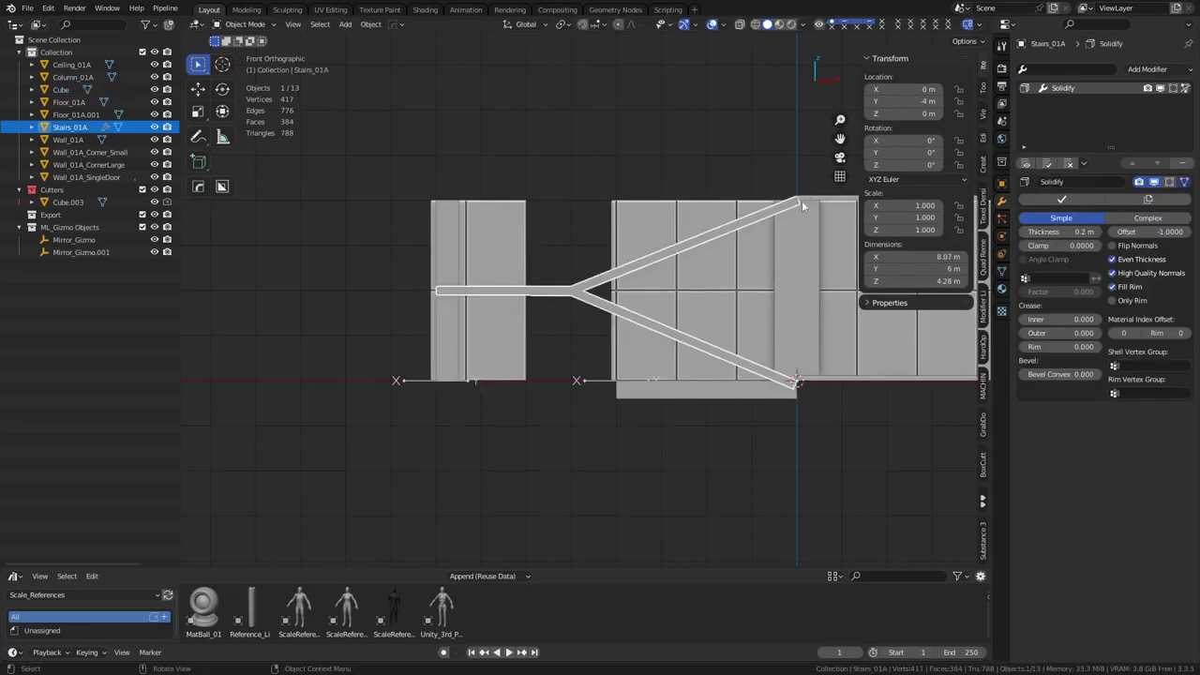
{"action": "left_click", "coordinate": [438, 232]}
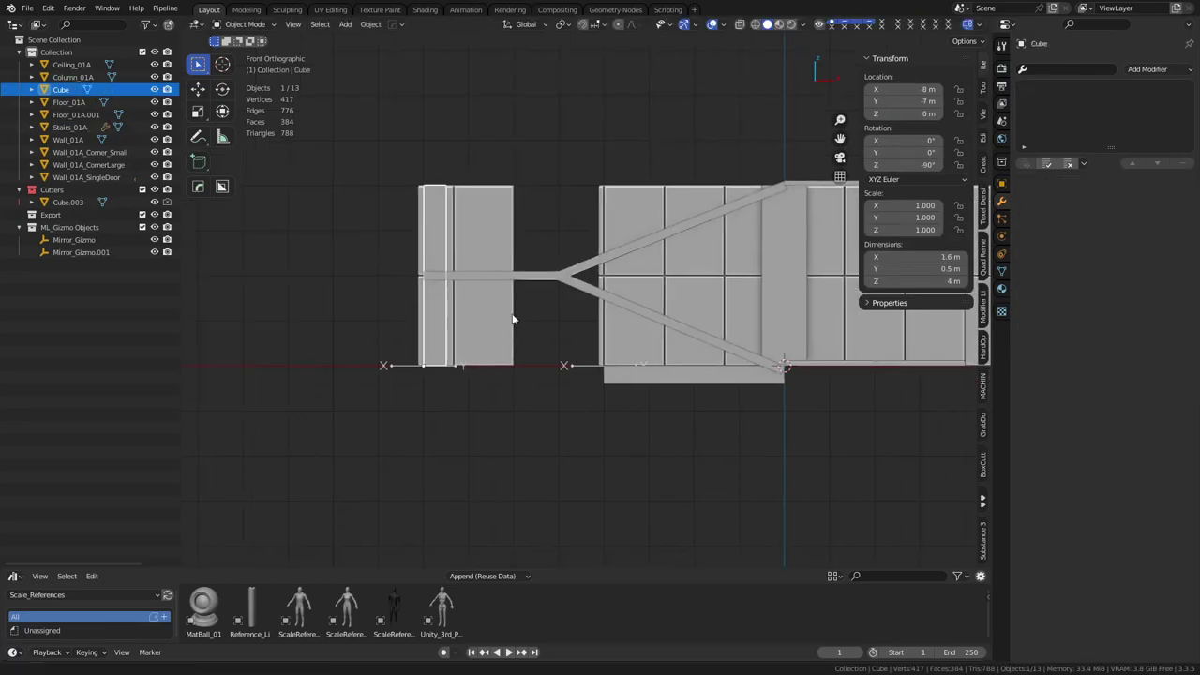
{"action": "middle_click_drag", "start_coordinate": [516, 290], "coordinate": [630, 379]}
{"action": "key", "text": "KP_1"}
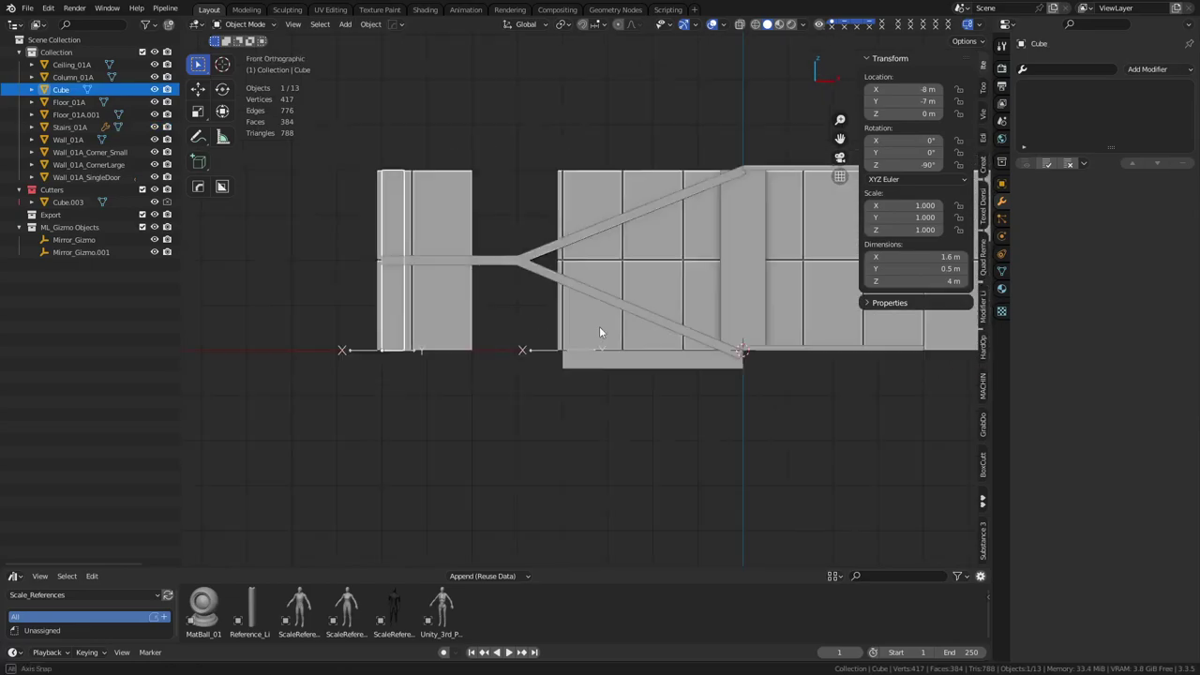
{"action": "scroll", "coordinate": [599, 326], "scroll_direction": "up", "scroll_amount": 4}
{"action": "left_click", "coordinate": [664, 325]}
{"action": "key", "text": "Tab"}
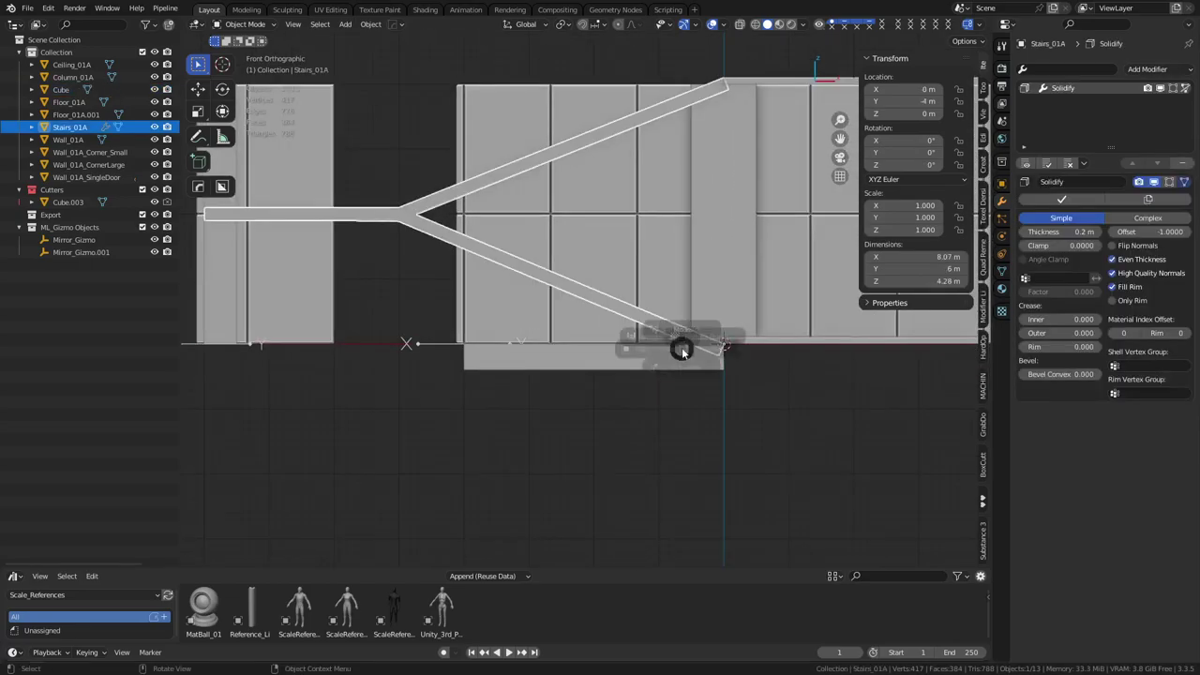
{"action": "left_click", "coordinate": [757, 351]}
{"action": "middle_click_drag", "start_coordinate": [758, 351], "coordinate": [691, 322], "text": "shift"}
{"action": "scroll", "coordinate": [691, 322], "scroll_direction": "up", "scroll_amount": 1}
{"action": "key", "text": "Tab"}
{"action": "left_click", "coordinate": [593, 339]}
{"action": "middle_click_drag", "start_coordinate": [590, 347], "coordinate": [643, 351], "text": "shift"}
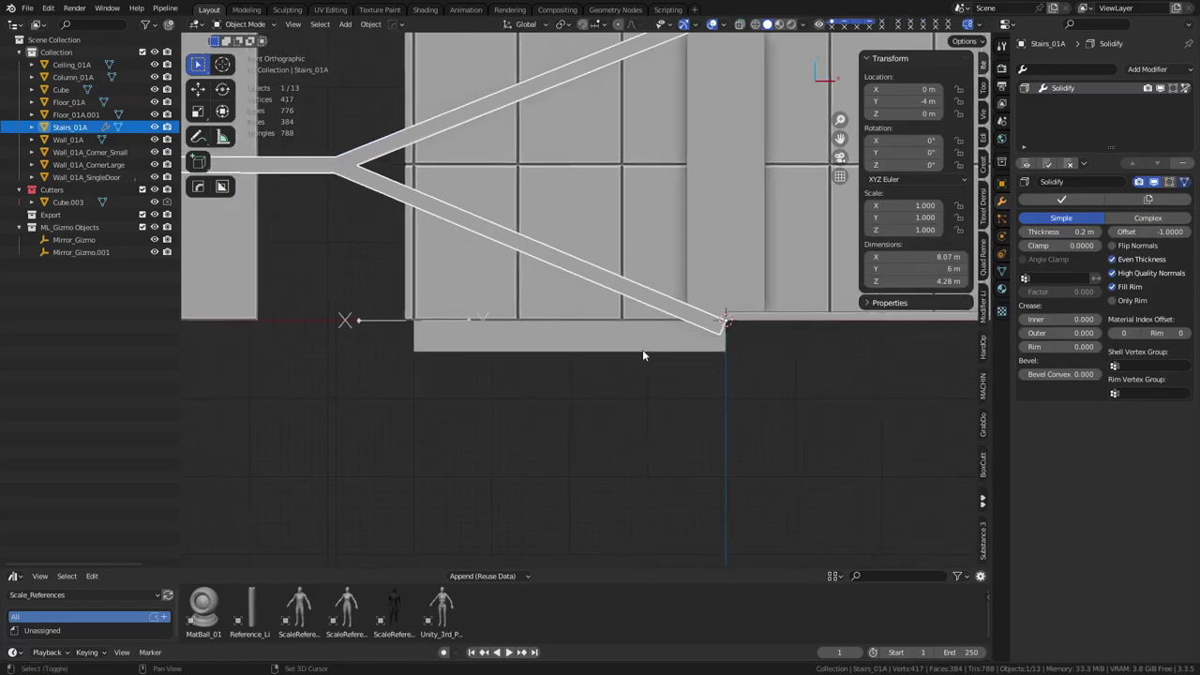
{"action": "middle_click_drag", "start_coordinate": [720, 350], "coordinate": [621, 326], "text": "shift"}
{"action": "scroll", "coordinate": [621, 330], "scroll_direction": "up", "scroll_amount": 4}
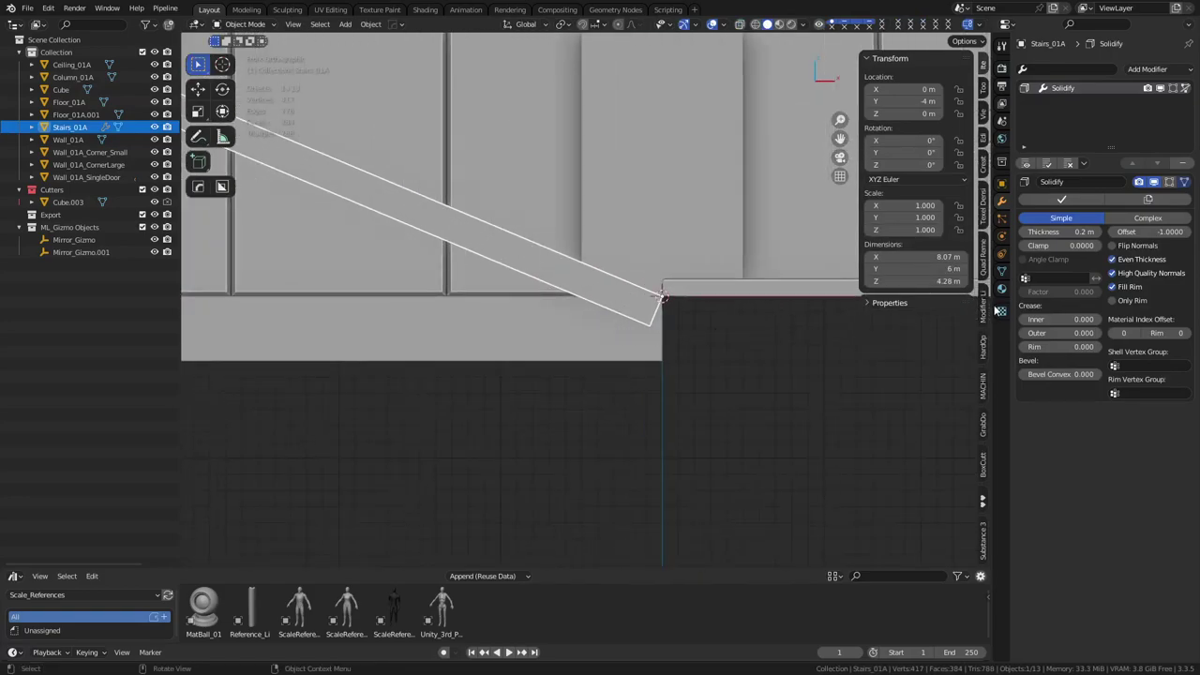
Step: Apply the ramp's Solidify modifier and slide the lower slope's bottom end edge by a factor of -0.090 up to ground level
{"action": "left_click", "coordinate": [1066, 200]}
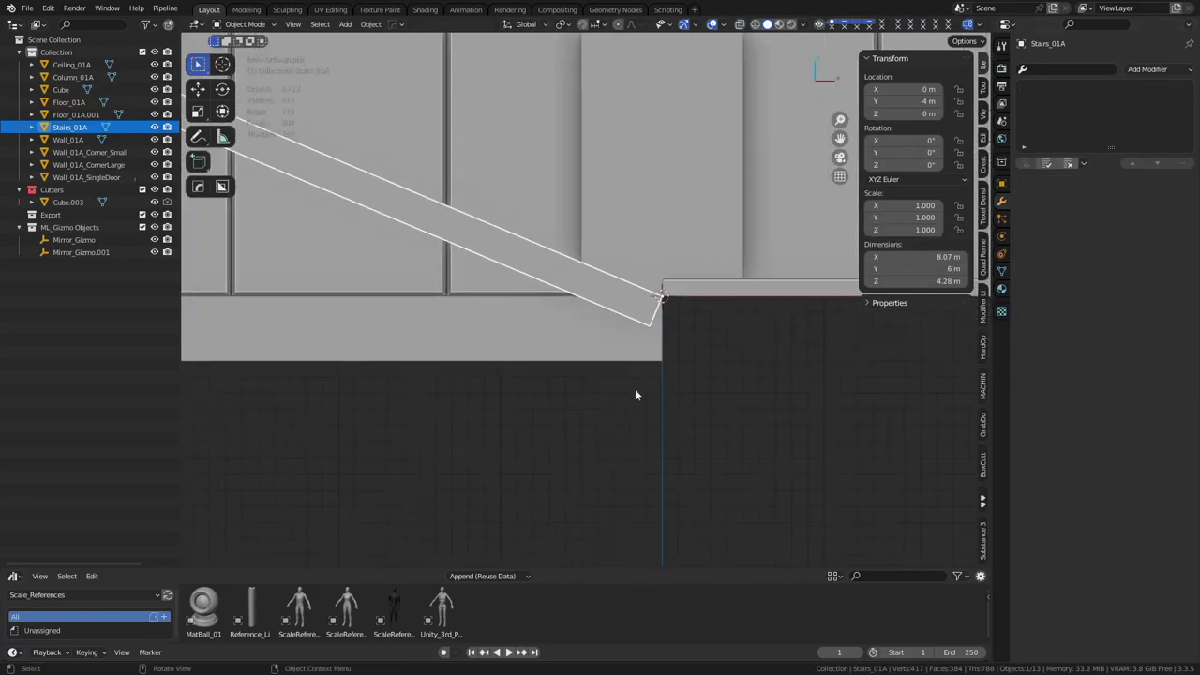
{"action": "key", "text": "ctrl+Tab"}
{"action": "left_click", "coordinate": [694, 391]}
{"action": "key", "text": "alt+z"}
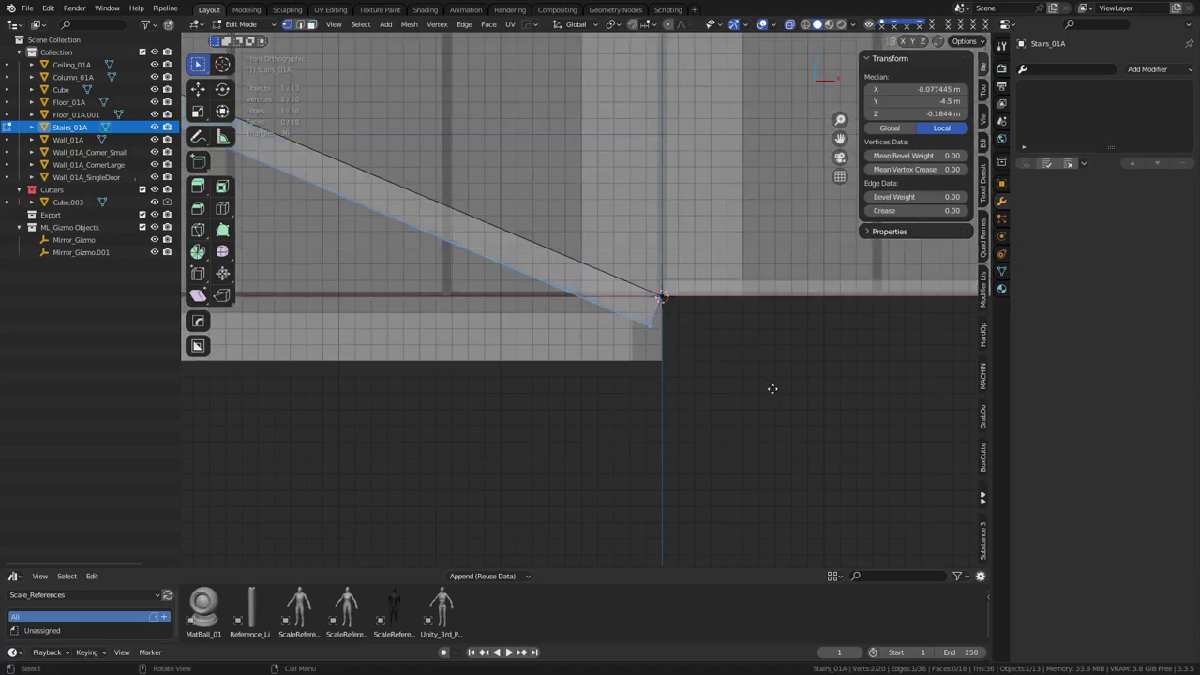
{"action": "key", "text": "g"}
{"action": "key", "text": "g"}
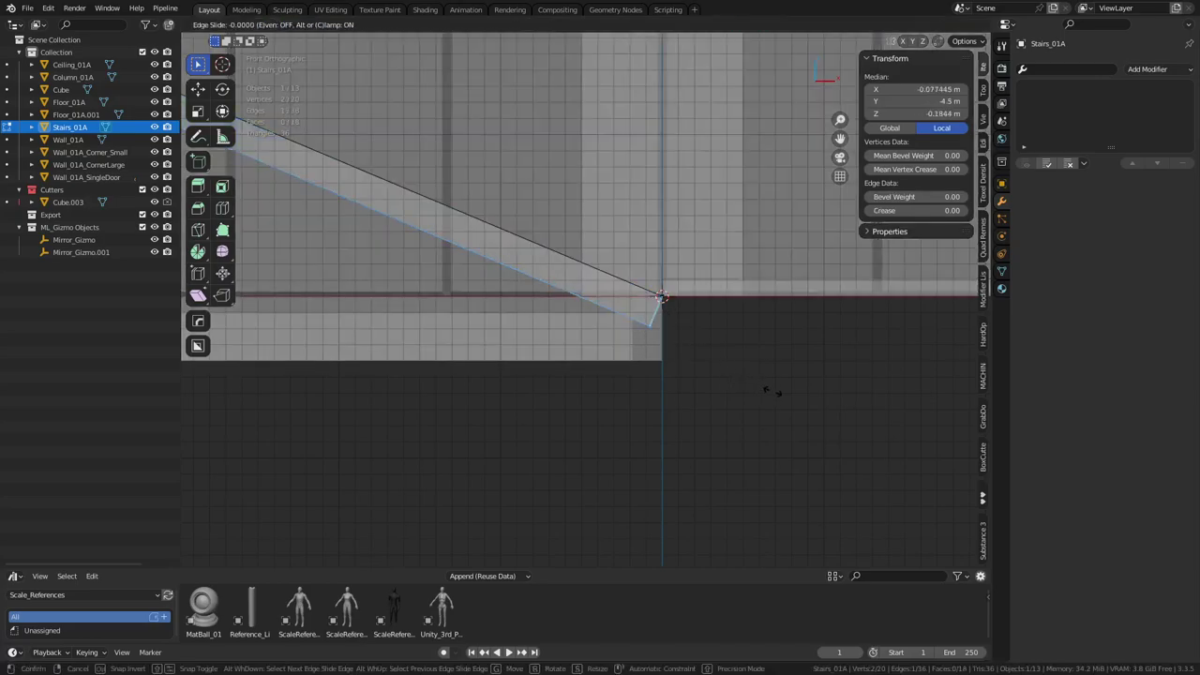
{"action": "left_click", "coordinate": [569, 347]}
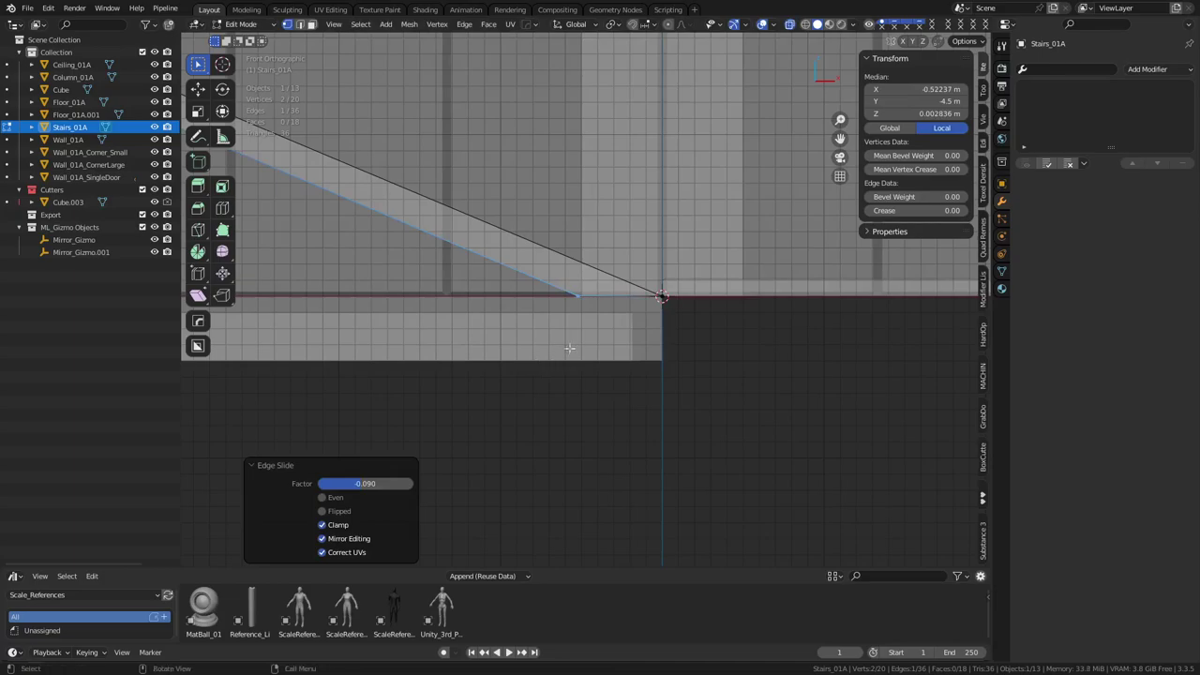
{"action": "key", "text": "Tab"}
{"action": "left_click", "coordinate": [538, 339]}
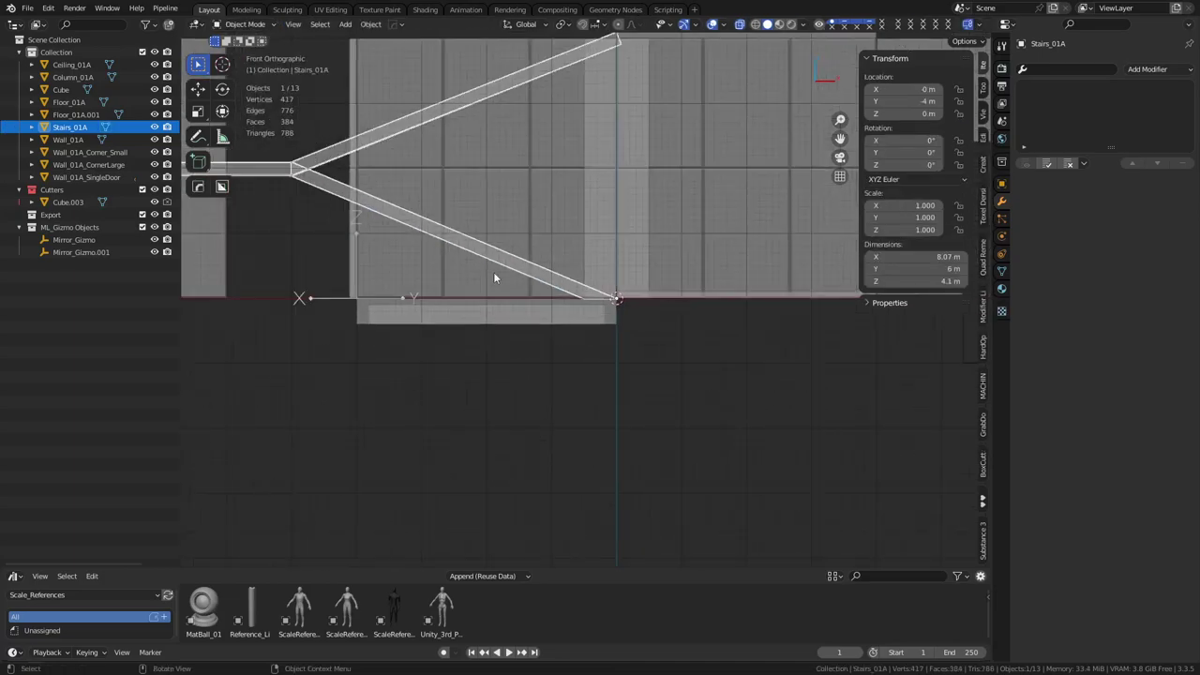
{"action": "middle_click_drag", "start_coordinate": [493, 271], "coordinate": [465, 454], "text": "shift"}
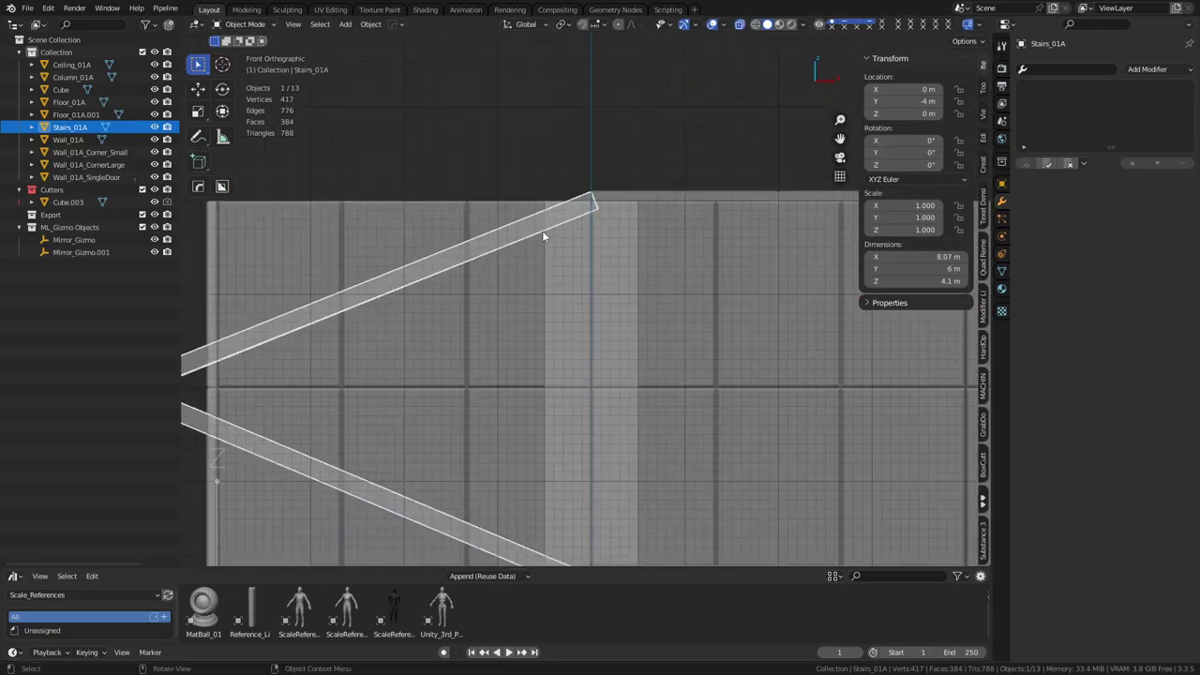
Step: Slide the underside edge at the upper slope's top end back along the slope until it is vertically flush with the upper floor's edge
{"action": "key", "text": "Tab"}
{"action": "left_click_drag", "start_coordinate": [595, 204], "coordinate": [594, 204]}
{"action": "key", "text": "g"}
{"action": "key", "text": "g"}
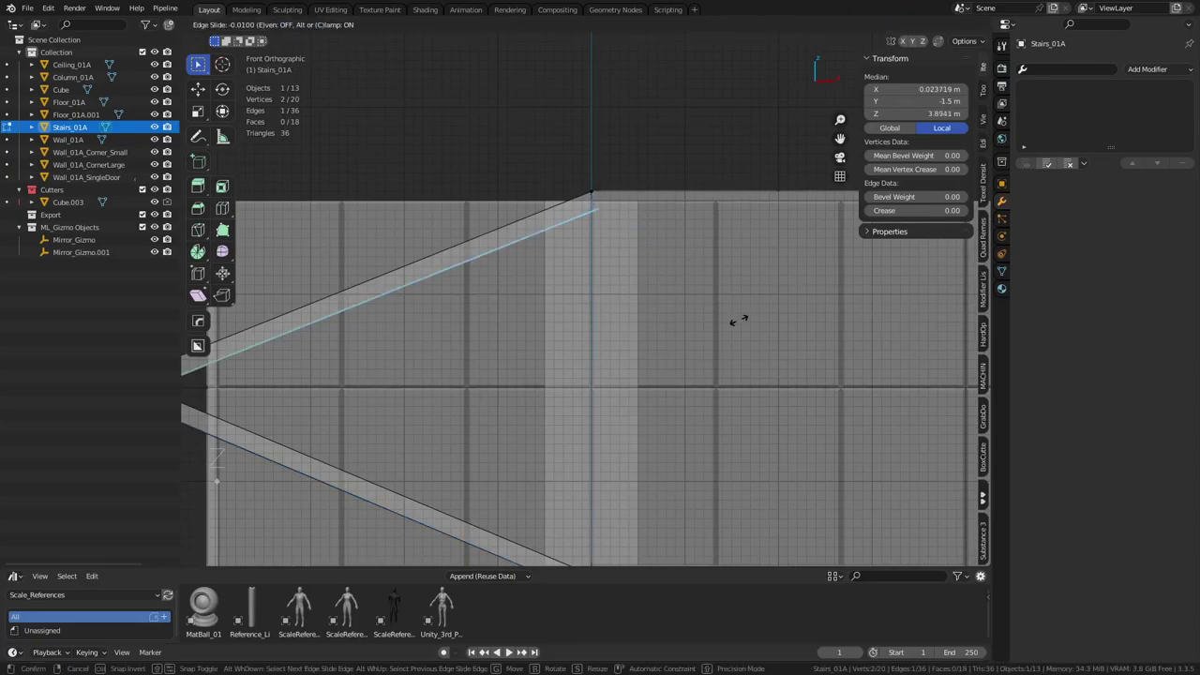
{"action": "left_click", "coordinate": [739, 321]}
{"action": "scroll", "coordinate": [670, 243], "scroll_direction": "up", "scroll_amount": 4}
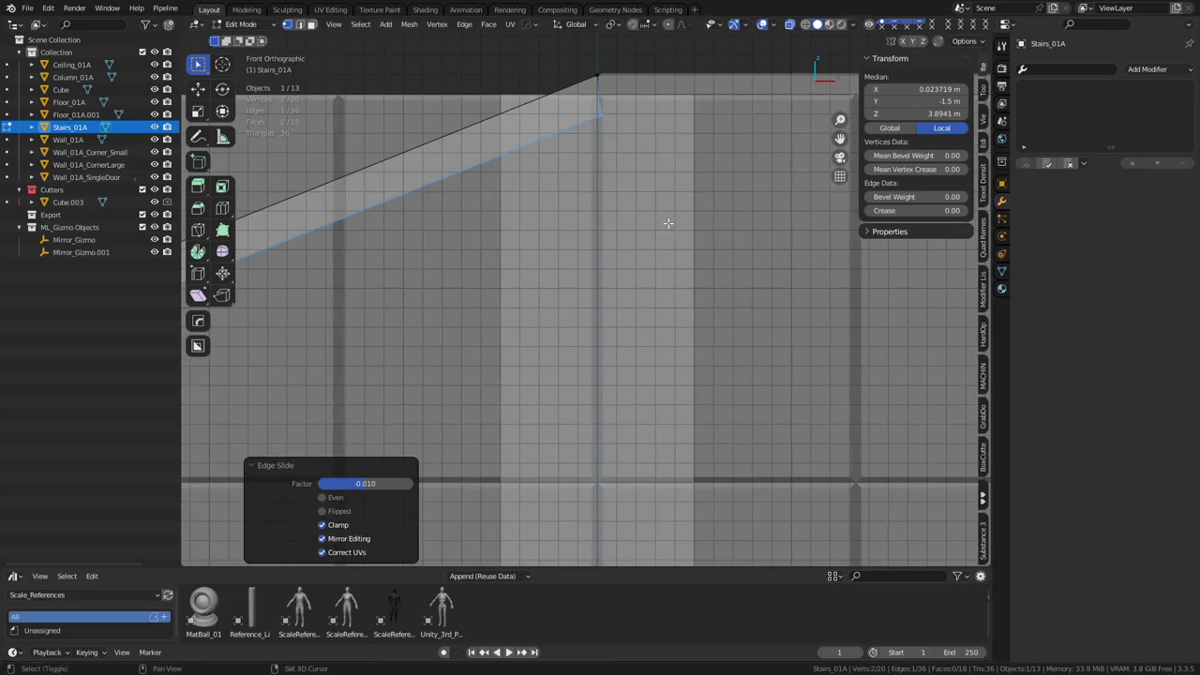
{"action": "key", "text": "g"}
{"action": "key", "text": "g"}
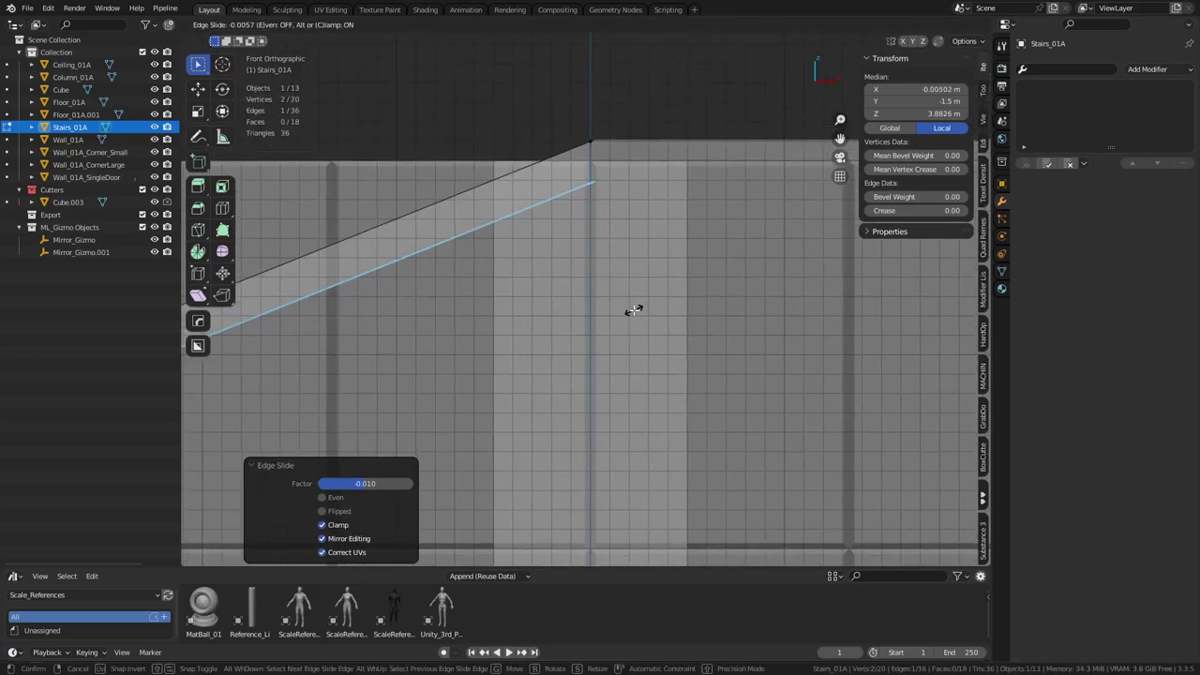
{"action": "left_click", "coordinate": [739, 308]}
{"action": "key", "text": "alt+z"}
{"action": "key", "text": "Tab"}
{"action": "scroll", "coordinate": [661, 298], "scroll_direction": "down", "scroll_amount": 11}
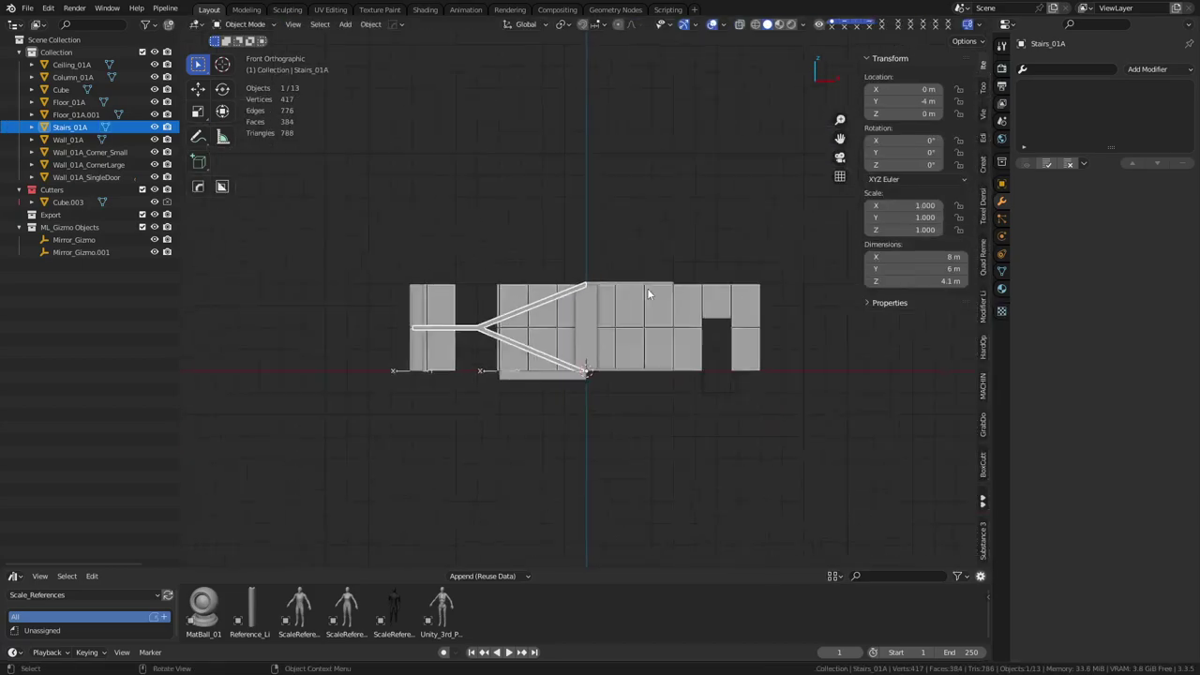
Step: Join the landing's supporting block into the Stairs_01A object
{"action": "middle_click_drag", "start_coordinate": [648, 288], "coordinate": [565, 358]}
{"action": "left_click", "coordinate": [595, 272]}
{"action": "middle_click_drag", "start_coordinate": [592, 277], "coordinate": [610, 293]}
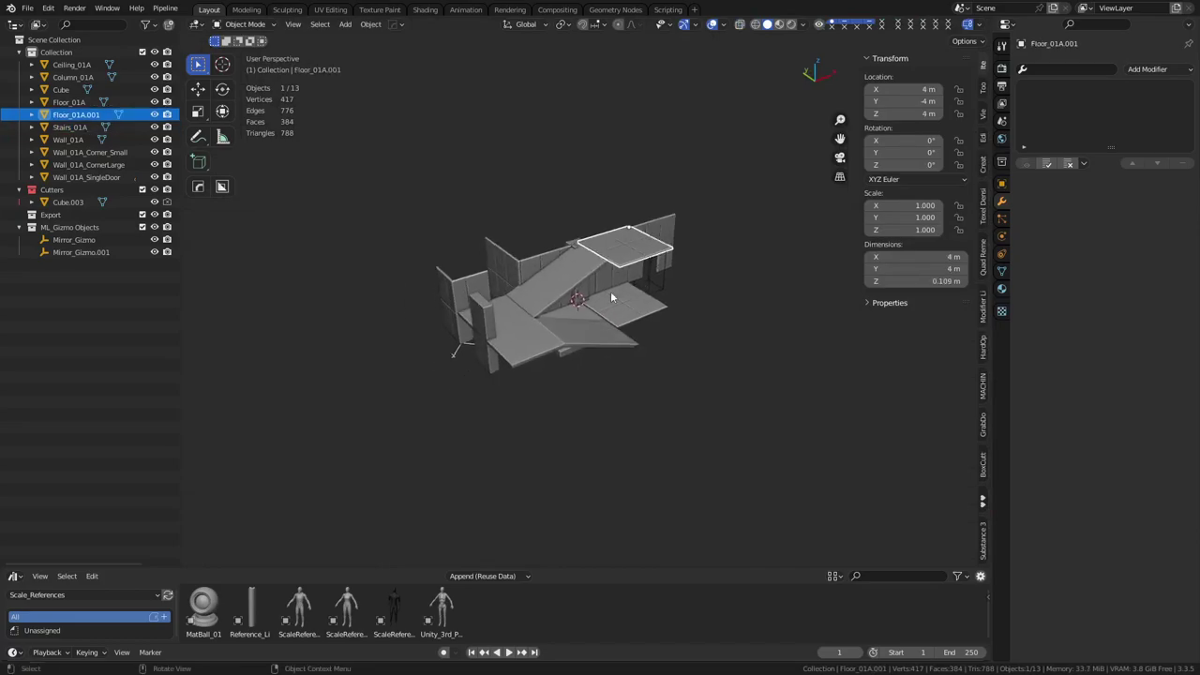
{"action": "scroll", "coordinate": [610, 293], "scroll_direction": "up", "scroll_amount": 2}
{"action": "left_click", "coordinate": [441, 332]}
{"action": "mouse_move", "coordinate": [521, 336]}
{"action": "middle_mouse_down", "text": "shift"}
{"action": "mouse_move", "coordinate": [577, 320]}
{"action": "mouse_move", "coordinate": [526, 320]}
{"action": "middle_mouse_up", "text": "shift"}
{"action": "scroll", "coordinate": [577, 321], "scroll_direction": "up", "scroll_amount": 1}
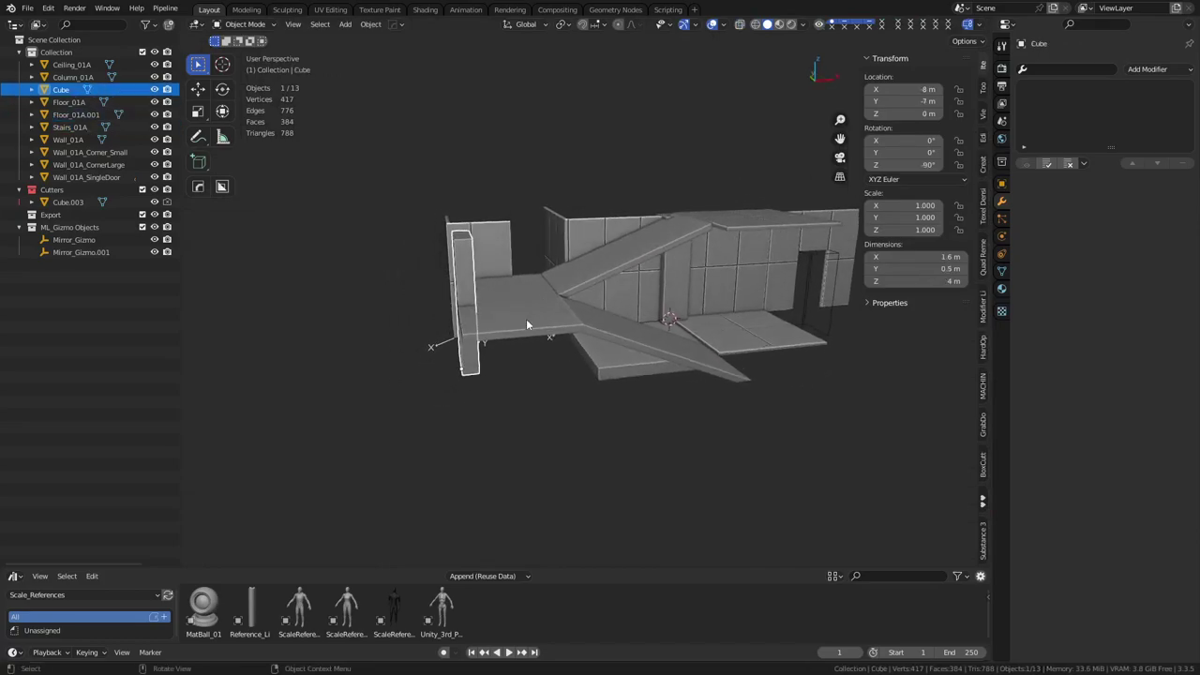
{"action": "left_click", "coordinate": [469, 304]}
{"action": "left_click", "coordinate": [464, 287]}
{"action": "left_click", "coordinate": [502, 320], "text": "shift"}
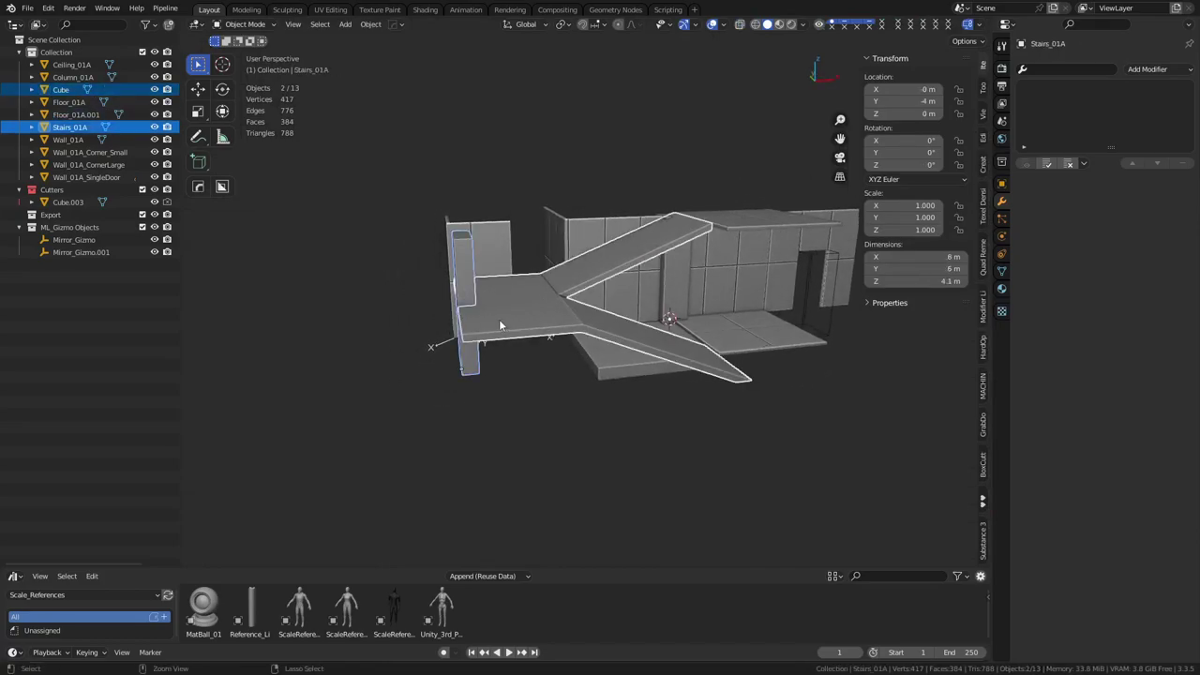
{"action": "key", "text": "ctrl+j"}
Step: Apply the rotation and scale of the joined stairs object
{"action": "middle_click_drag", "start_coordinate": [656, 366], "coordinate": [612, 366]}
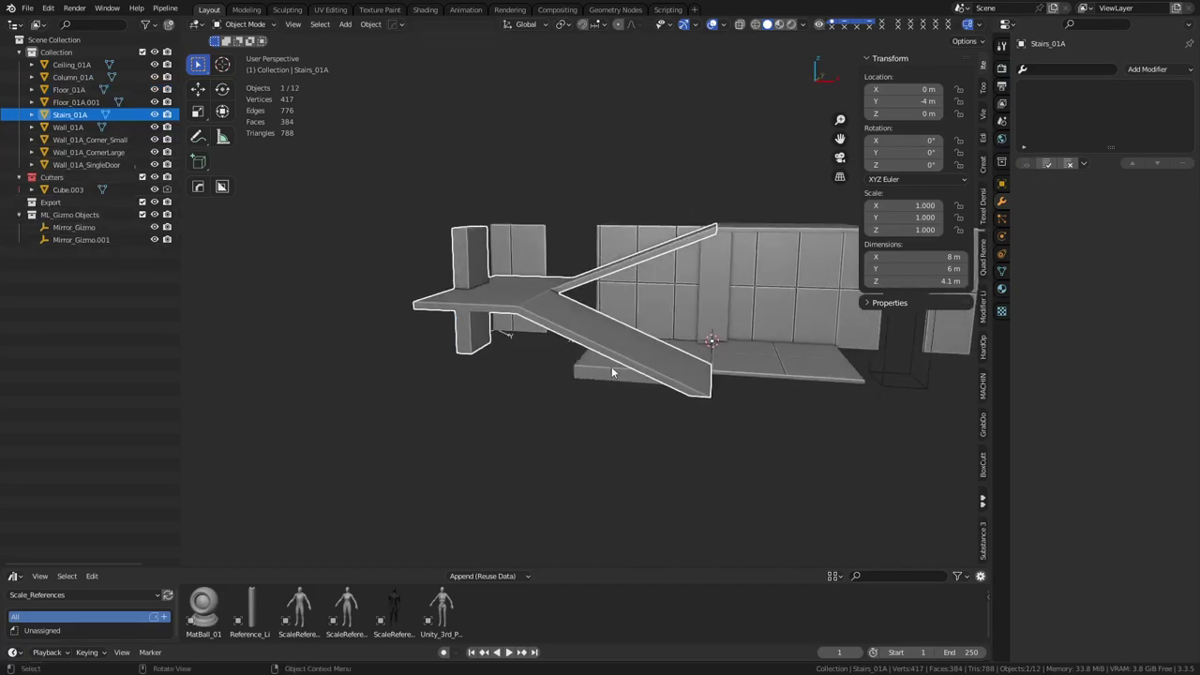
{"action": "key", "text": "ctrl+a"}
{"action": "left_click", "coordinate": [667, 331]}
{"action": "middle_click_drag", "start_coordinate": [667, 332], "coordinate": [629, 350]}
{"action": "key", "text": "KP_7"}
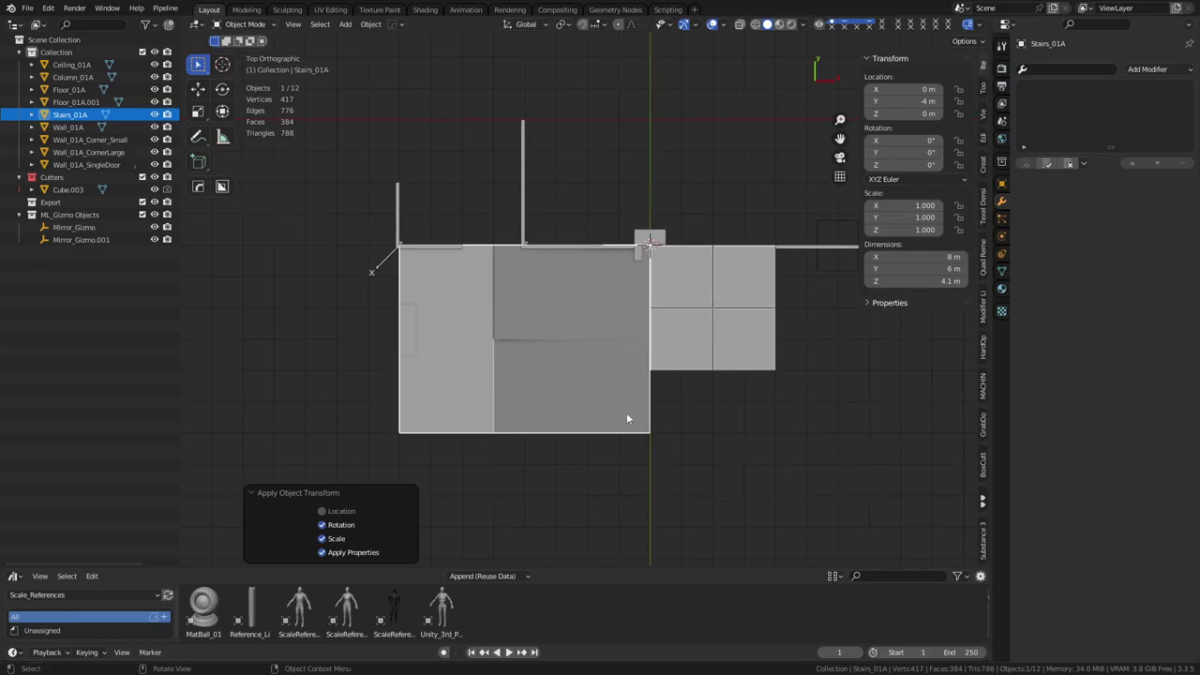
{"action": "middle_click_drag", "start_coordinate": [627, 418], "coordinate": [695, 349]}
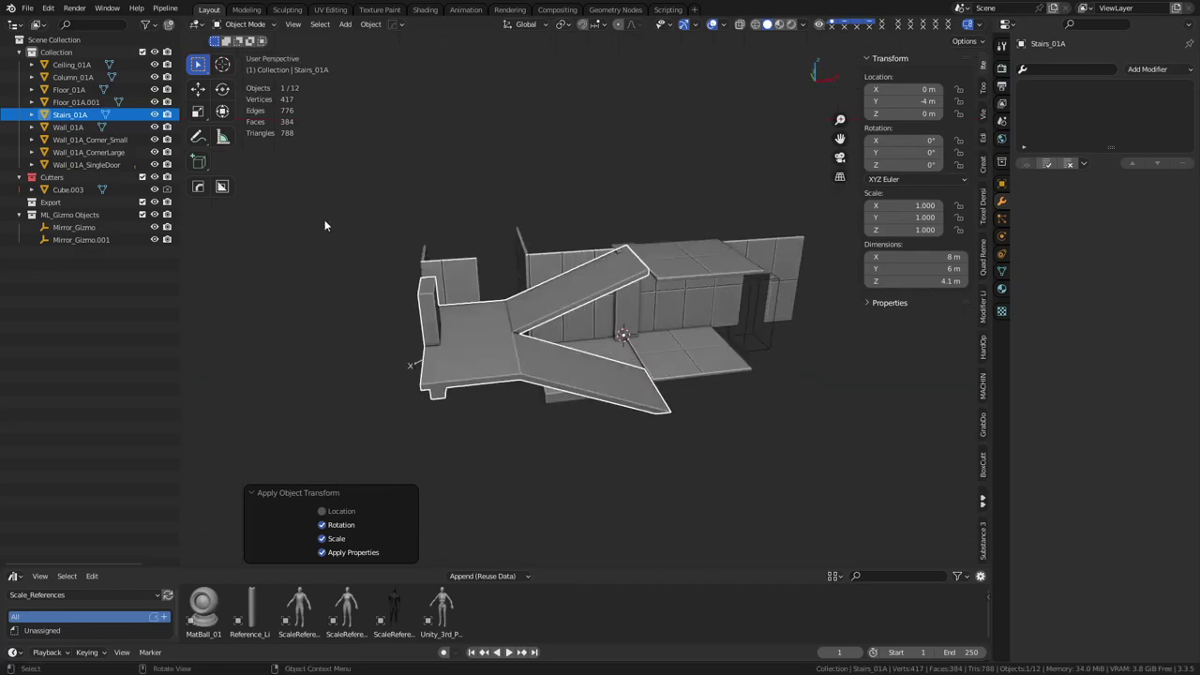
Step: Export only the selected stairs as a Unity FBX named Stairs_01A into the project's Assets\Models folder
{"action": "double_click", "coordinate": [81, 115]}
{"action": "key", "text": "Escape"}
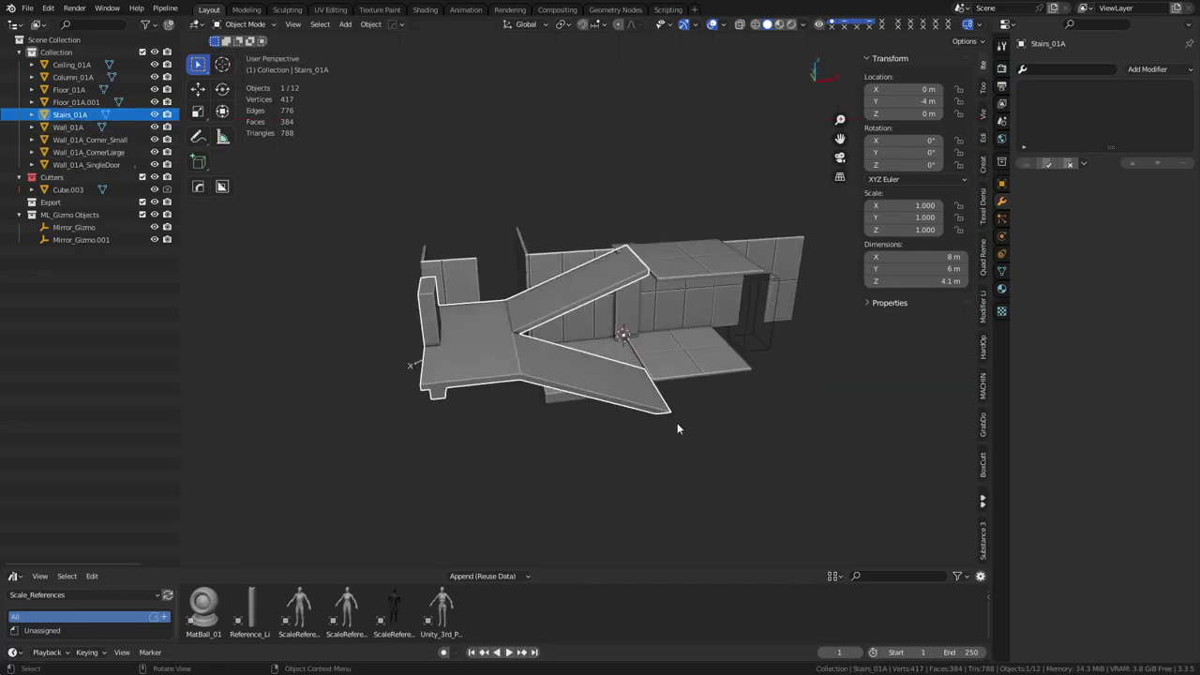
{"action": "key", "text": "q"}
{"action": "mouse_move", "coordinate": [635, 406]}
{"action": "left_click", "coordinate": [695, 403]}
{"action": "left_click", "coordinate": [576, 464]}
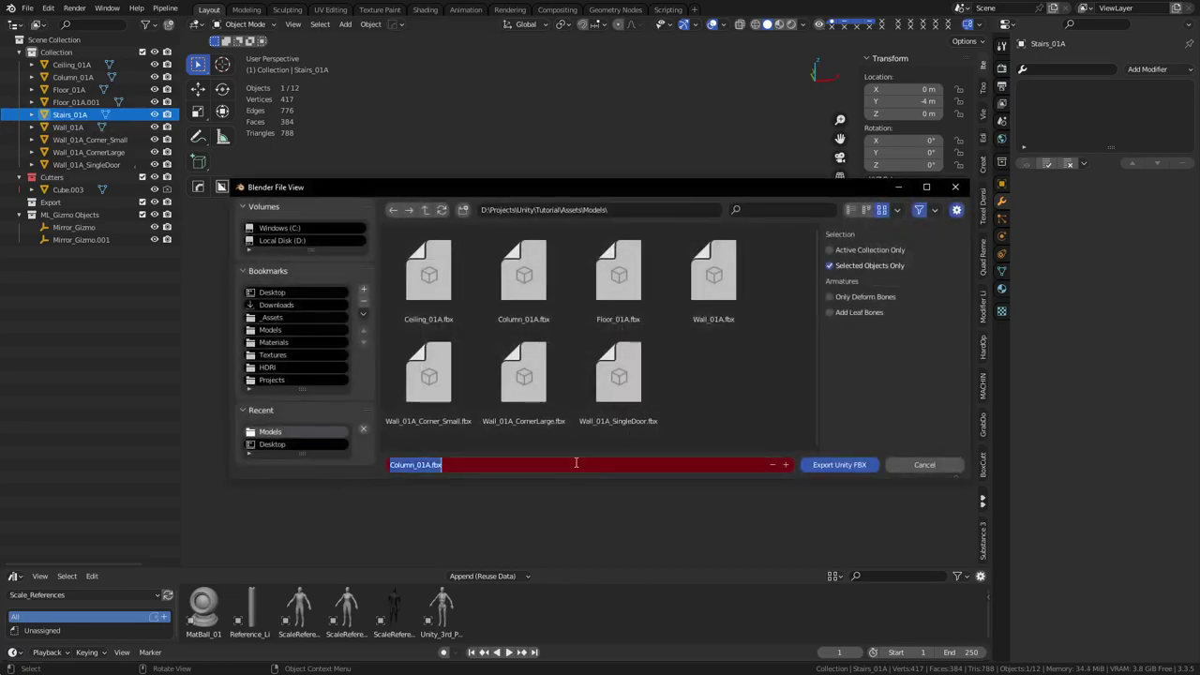
{"action": "left_click", "coordinate": [859, 465]}
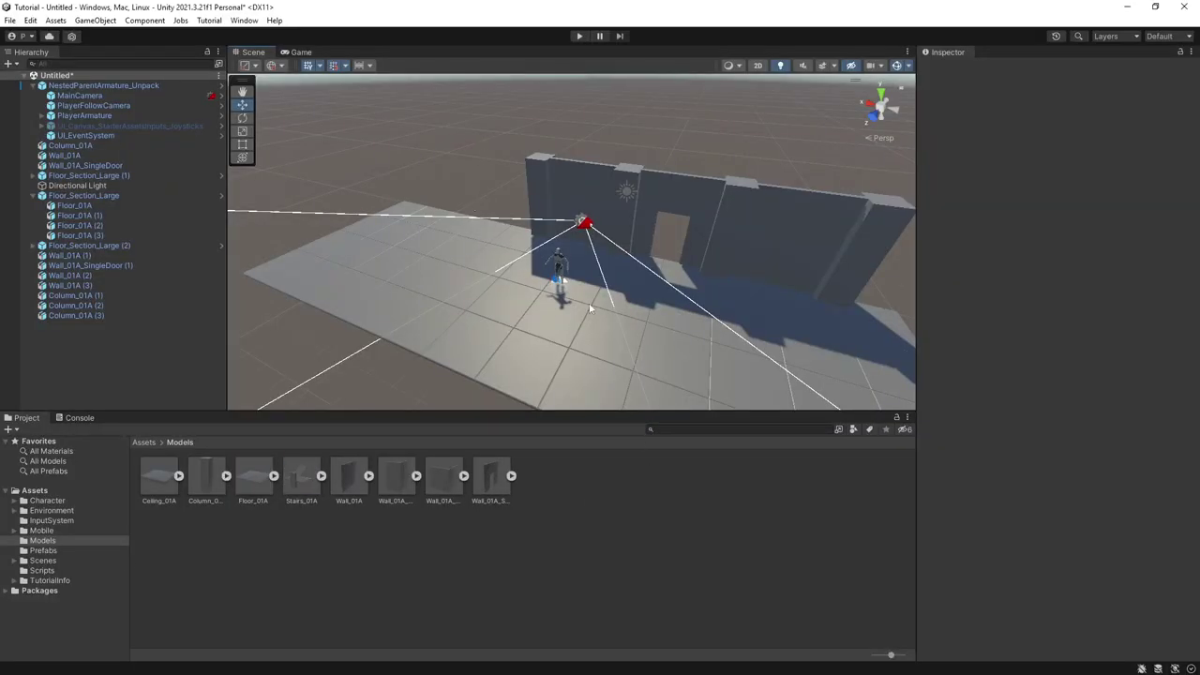
Step: Switch to Unity, place the Stairs_01A model in the scene beside the wall row and align it to the grid on all axes
{"action": "left_click_drag", "start_coordinate": [590, 307], "coordinate": [641, 269], "text": "alt"}
{"action": "left_click_drag", "start_coordinate": [300, 478], "coordinate": [600, 245]}
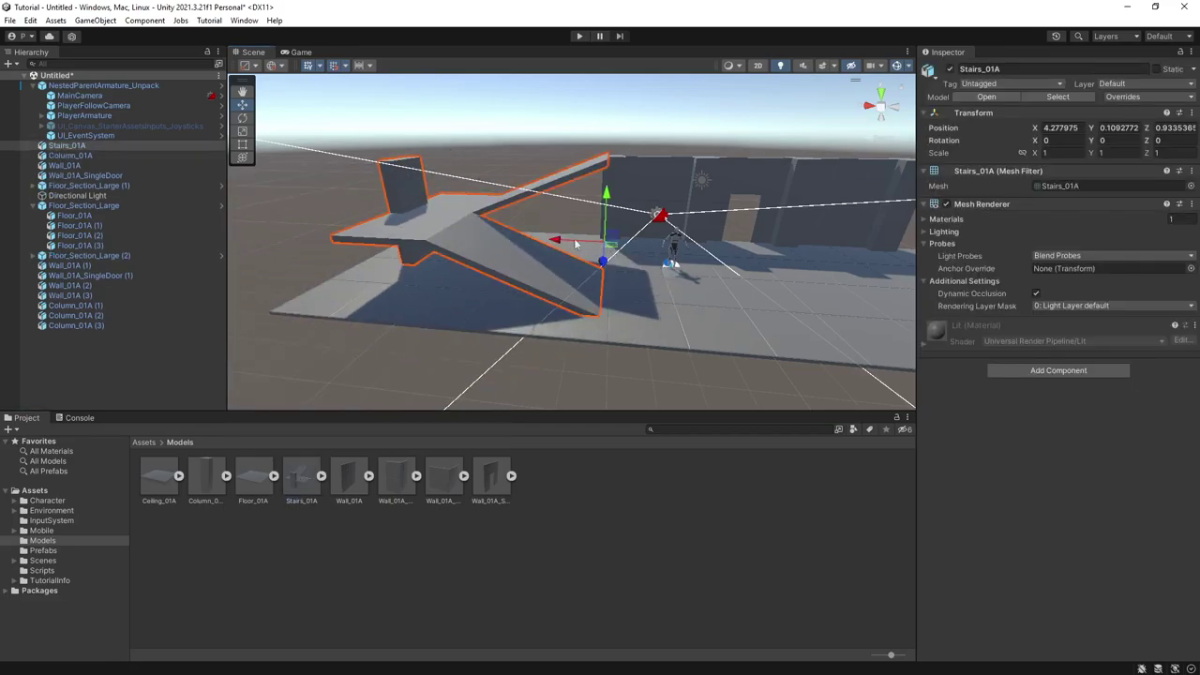
{"action": "left_click", "coordinate": [347, 66]}
{"action": "left_click", "coordinate": [422, 105]}
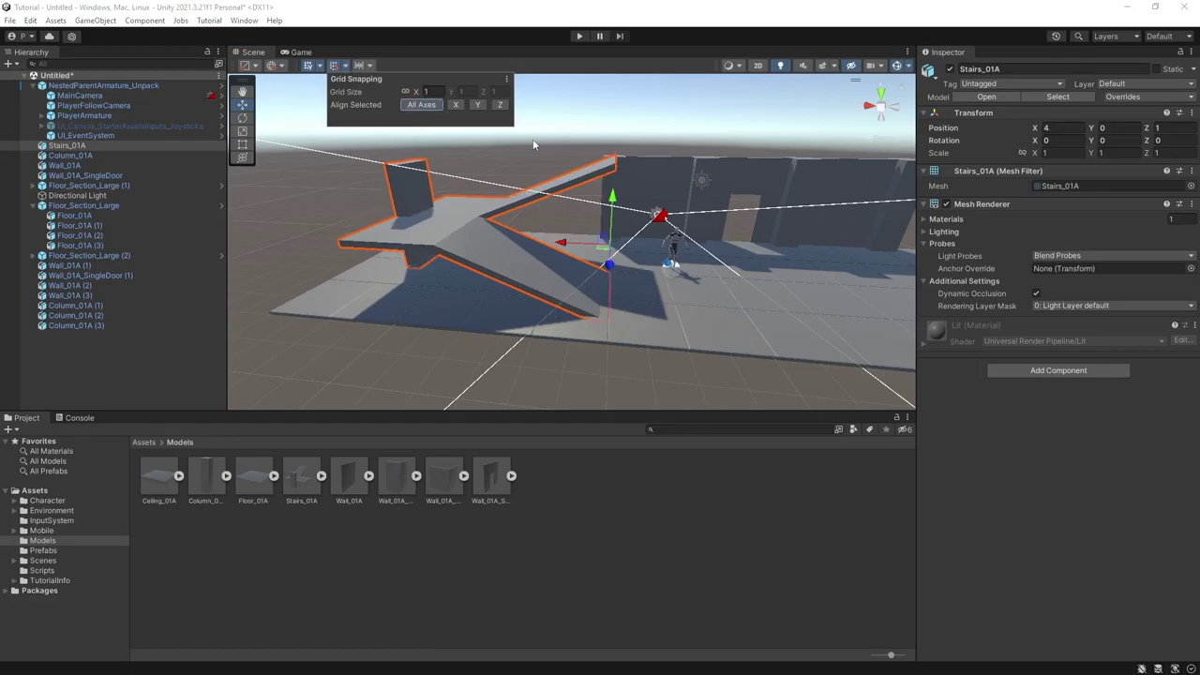
{"action": "left_click_drag", "start_coordinate": [567, 242], "coordinate": [542, 234], "text": "alt"}
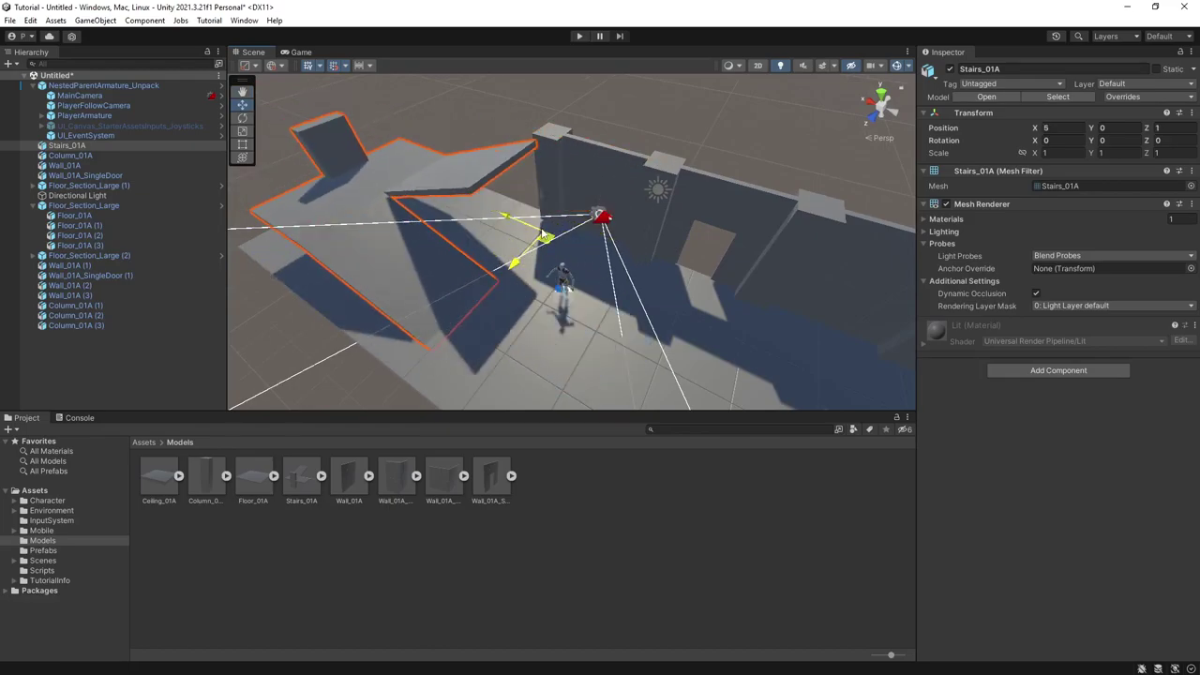
{"action": "left_click", "coordinate": [620, 118]}
Step: Duplicate the solid wall nearest the stairs twice, extending the wall row behind the stairs to X 8
{"action": "right_click_drag", "start_coordinate": [497, 251], "coordinate": [633, 204]}
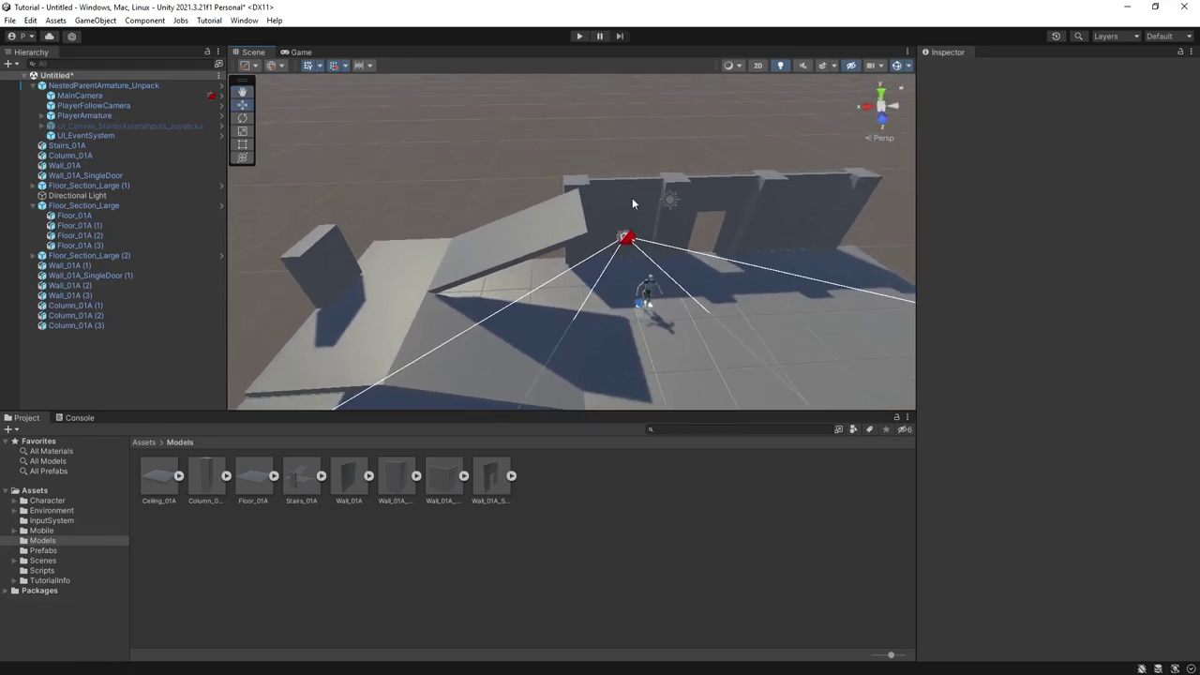
{"action": "left_click", "coordinate": [631, 198]}
{"action": "key", "text": "ctrl+d"}
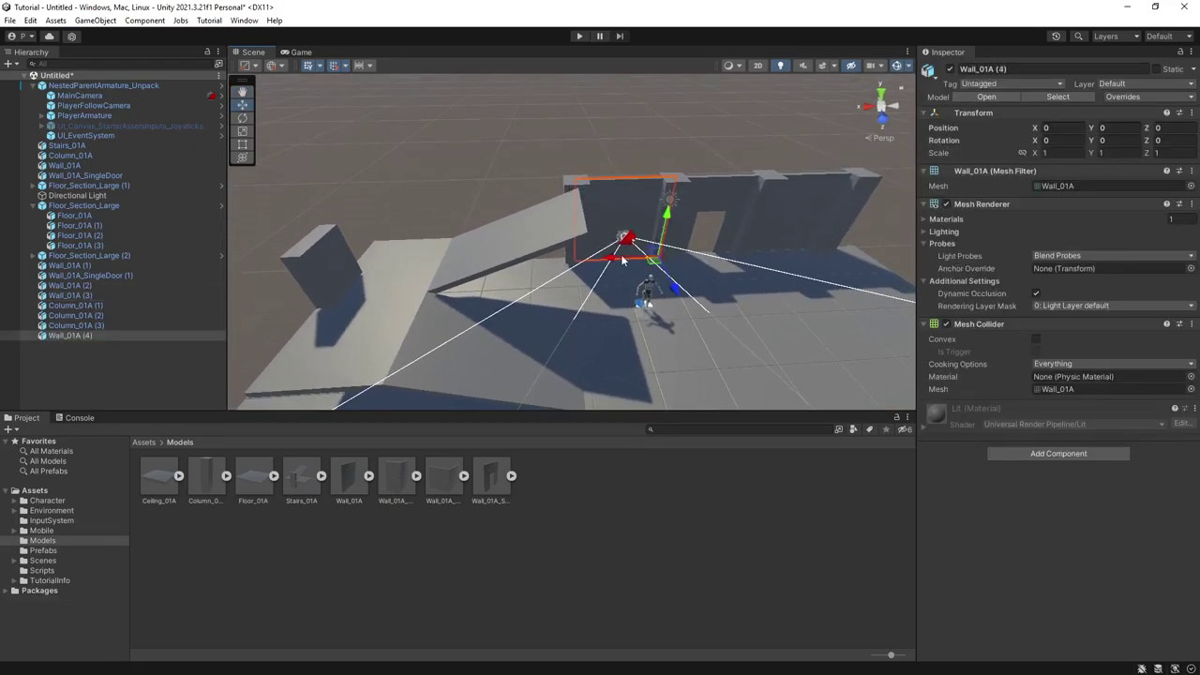
{"action": "left_click_drag", "start_coordinate": [622, 260], "coordinate": [448, 273]}
{"action": "key", "text": "ctrl+d"}
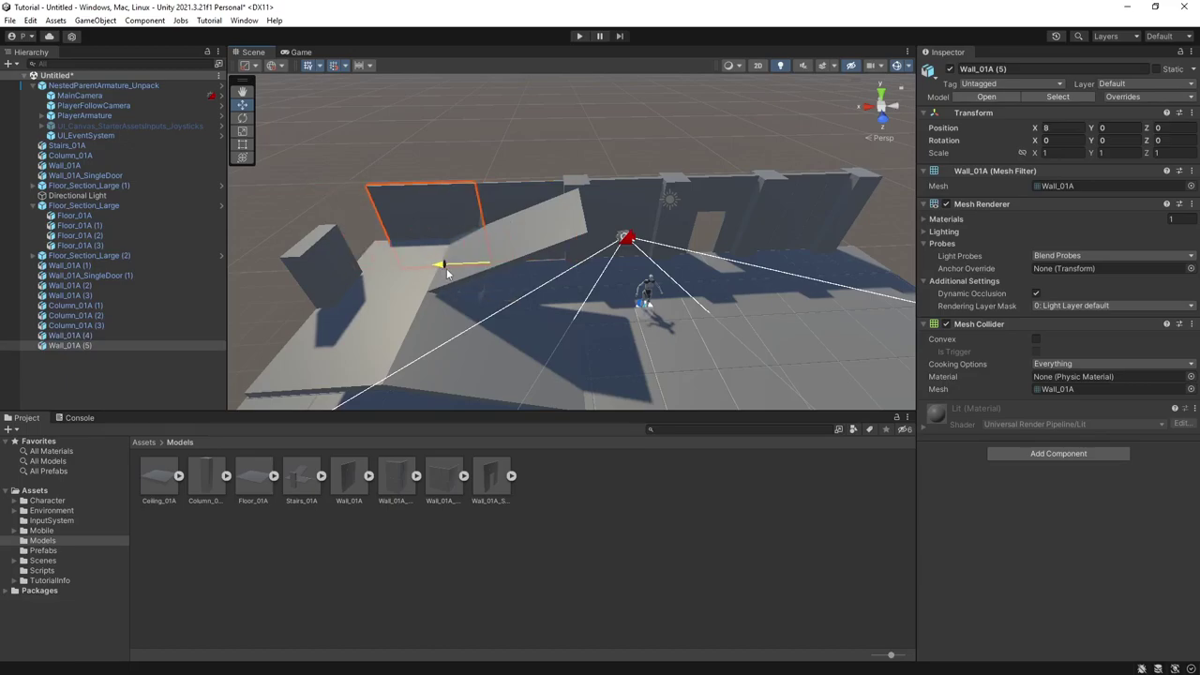
Step: Duplicate the column beside the stairs twice and place the copies at the ends of the two new walls
{"action": "left_click", "coordinate": [572, 195]}
{"action": "key", "text": "ctrl+d"}
{"action": "left_click_drag", "start_coordinate": [506, 262], "coordinate": [374, 272]}
{"action": "key", "text": "ctrl+d"}
{"action": "left_click", "coordinate": [319, 266]}
Step: Examine the extended wall row, the columns and the stairs' placement on the floor from both ends of the level
{"action": "left_click_drag", "start_coordinate": [558, 305], "coordinate": [494, 335], "text": "alt"}
{"action": "left_click", "coordinate": [506, 334]}
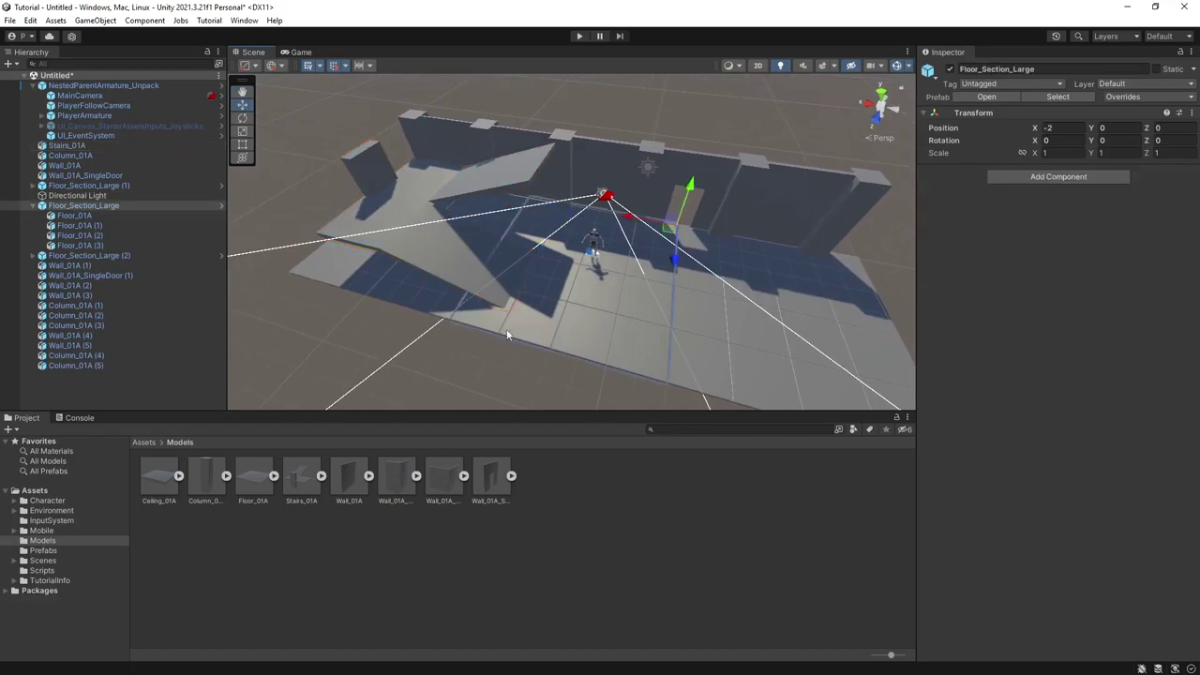
{"action": "left_click", "coordinate": [436, 312]}
{"action": "left_click", "coordinate": [436, 271]}
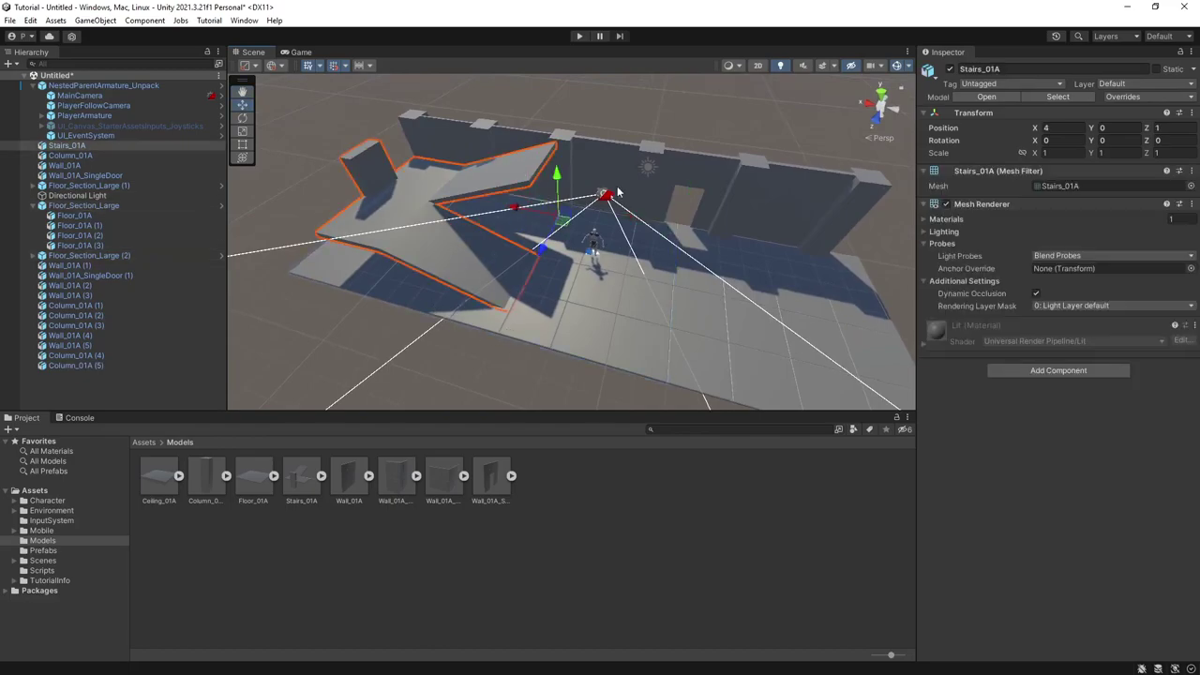
{"action": "right_click_drag", "start_coordinate": [727, 252], "coordinate": [736, 255]}
{"action": "key", "text": "d"}
{"action": "left_click", "coordinate": [680, 202]}
{"action": "right_click_drag", "start_coordinate": [679, 204], "coordinate": [661, 239]}
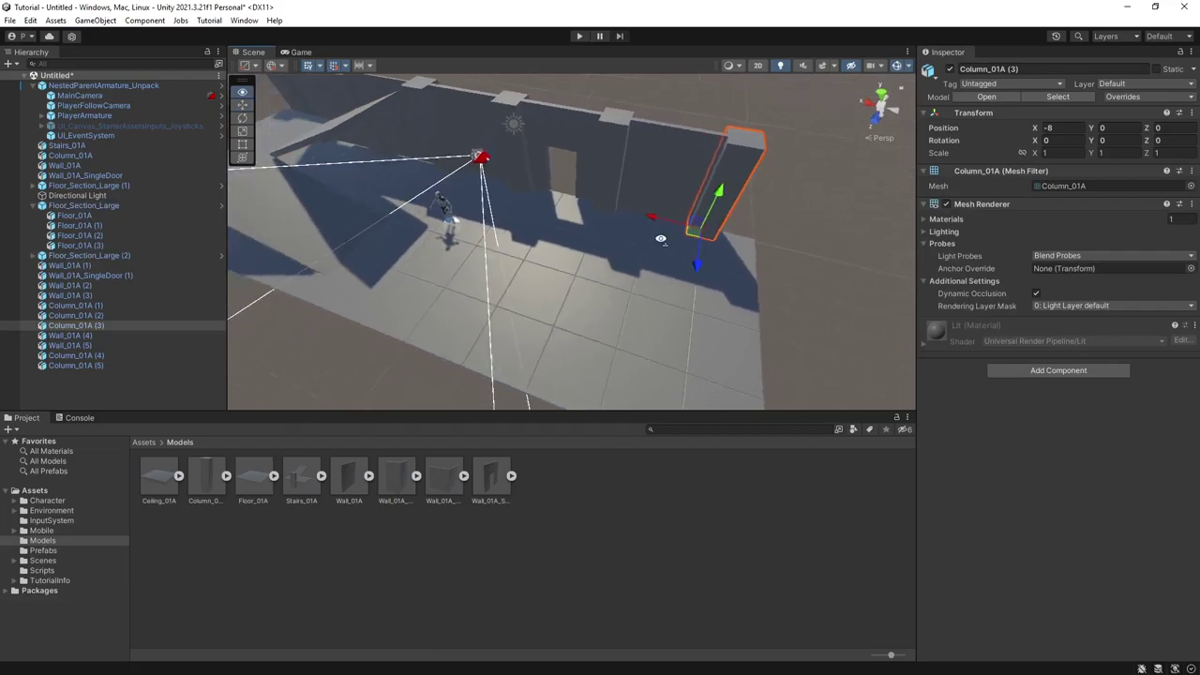
{"action": "left_click_drag", "start_coordinate": [661, 239], "coordinate": [533, 262], "text": "alt"}
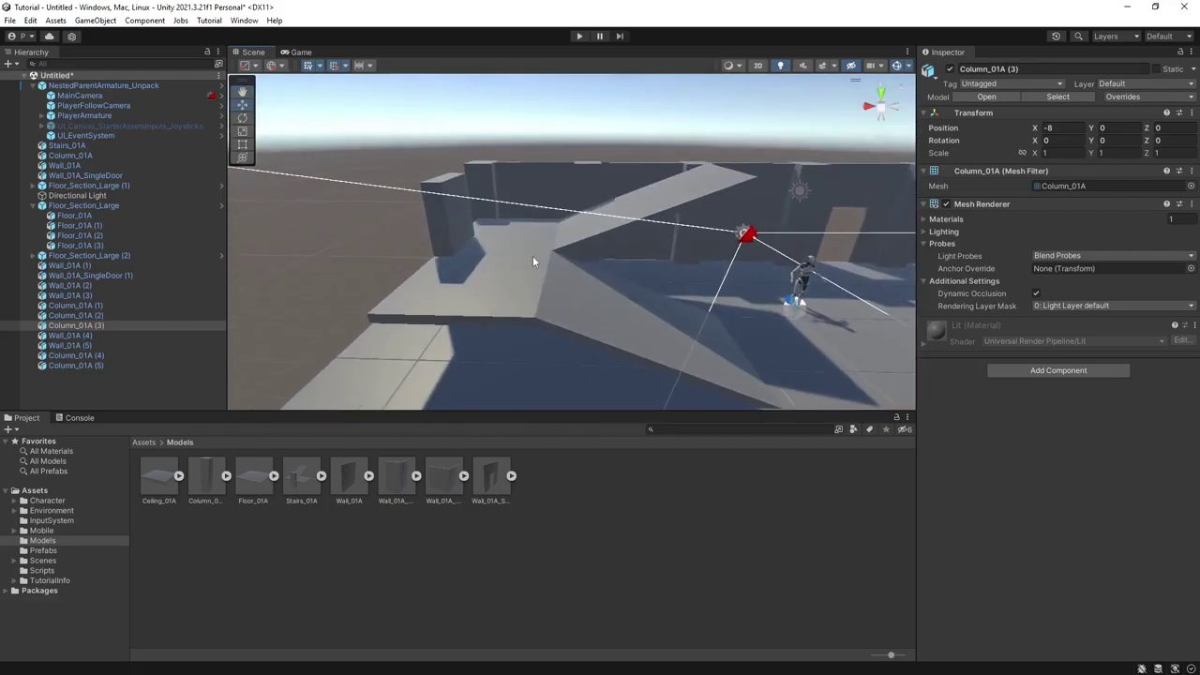
Step: Duplicate the stairs and raise the copy to Y 4 so it stacks above the original
{"action": "left_click", "coordinate": [532, 257]}
{"action": "key", "text": "ctrl+d"}
{"action": "left_click_drag", "start_coordinate": [694, 245], "coordinate": [724, 129]}
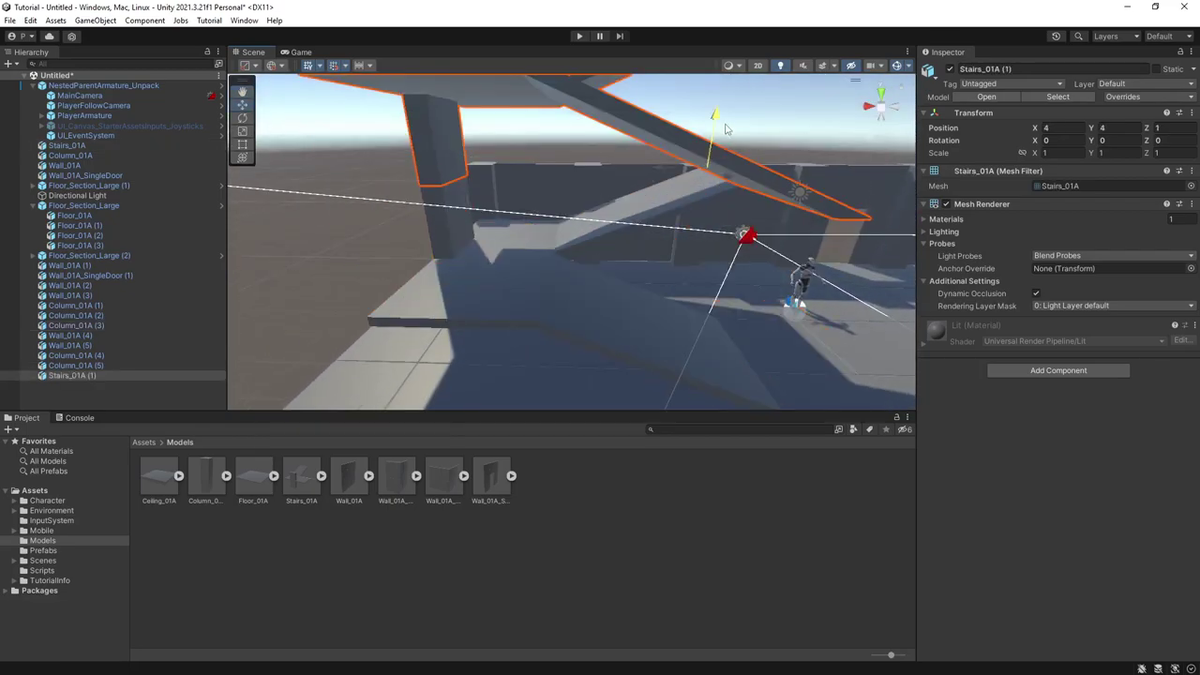
{"action": "left_click", "coordinate": [562, 158]}
{"action": "right_click_drag", "start_coordinate": [661, 217], "coordinate": [605, 296]}
{"action": "key", "text": "w"}
{"action": "key", "text": "s"}
{"action": "left_click", "coordinate": [604, 296]}
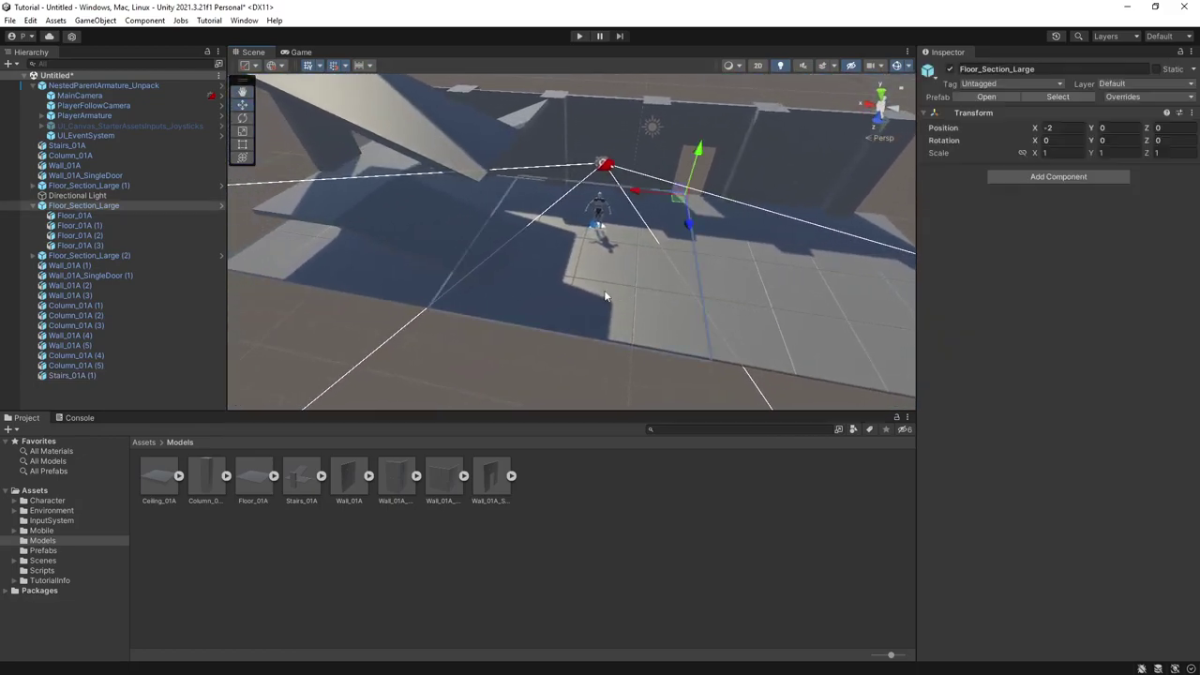
Step: Move both the lower and the upper stairs along the X axis to X 6
{"action": "right_click_drag", "start_coordinate": [564, 253], "coordinate": [520, 254]}
{"action": "key", "text": "s"}
{"action": "left_click", "coordinate": [520, 254]}
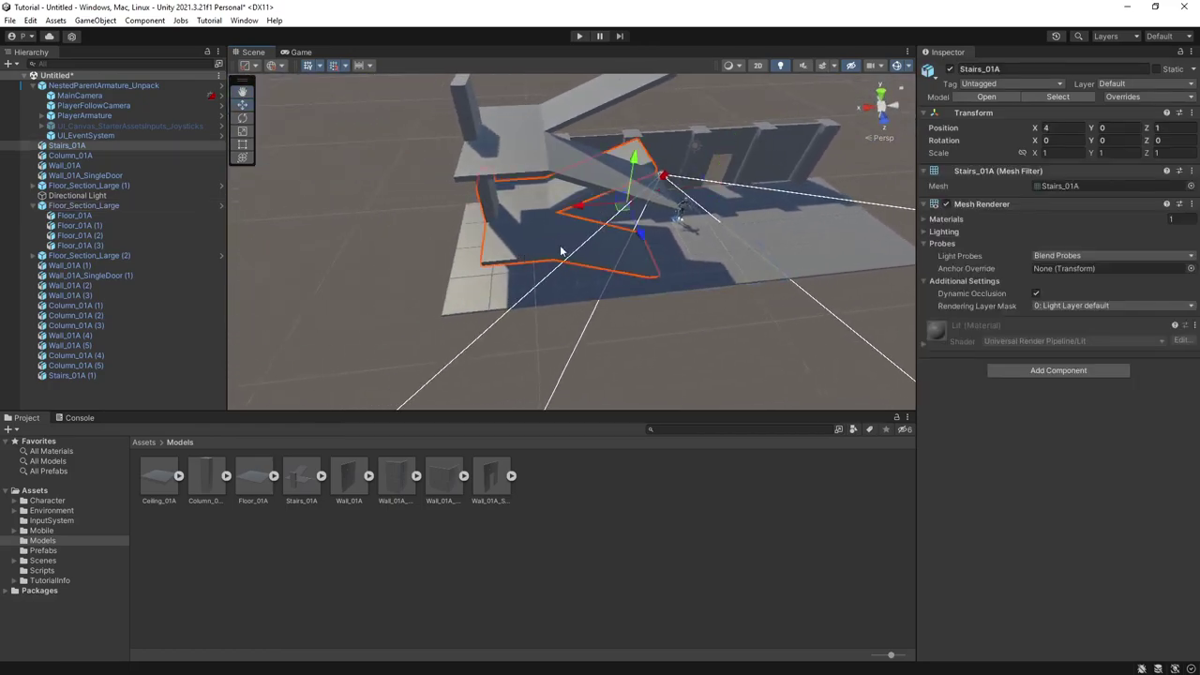
{"action": "left_click_drag", "start_coordinate": [587, 208], "coordinate": [566, 213]}
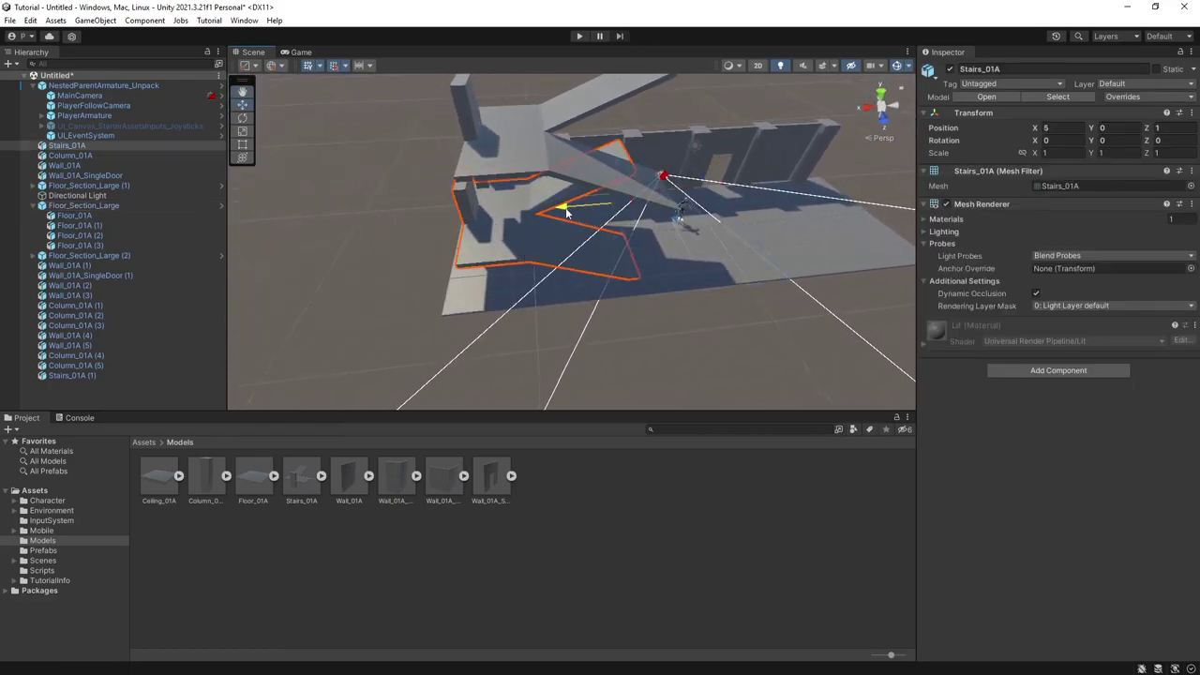
{"action": "left_click", "coordinate": [513, 172]}
{"action": "left_click_drag", "start_coordinate": [596, 144], "coordinate": [578, 148]}
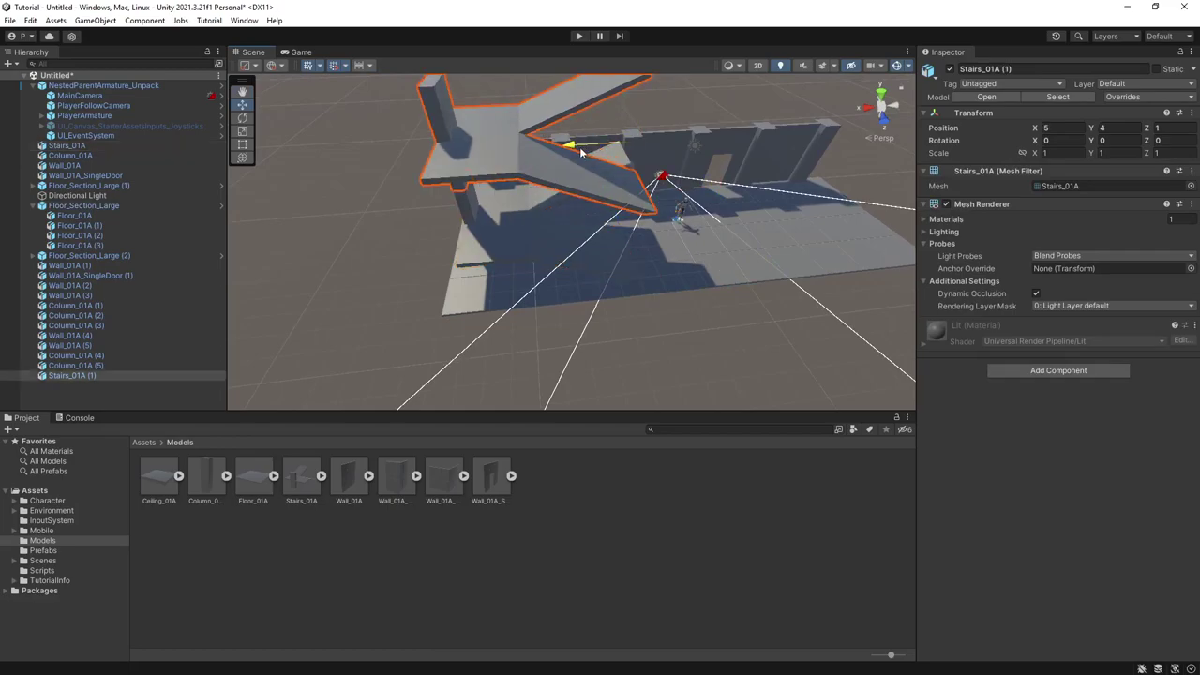
{"action": "left_click_drag", "start_coordinate": [575, 232], "coordinate": [589, 234], "text": "alt"}
{"action": "right_click_drag", "start_coordinate": [588, 235], "coordinate": [597, 237]}
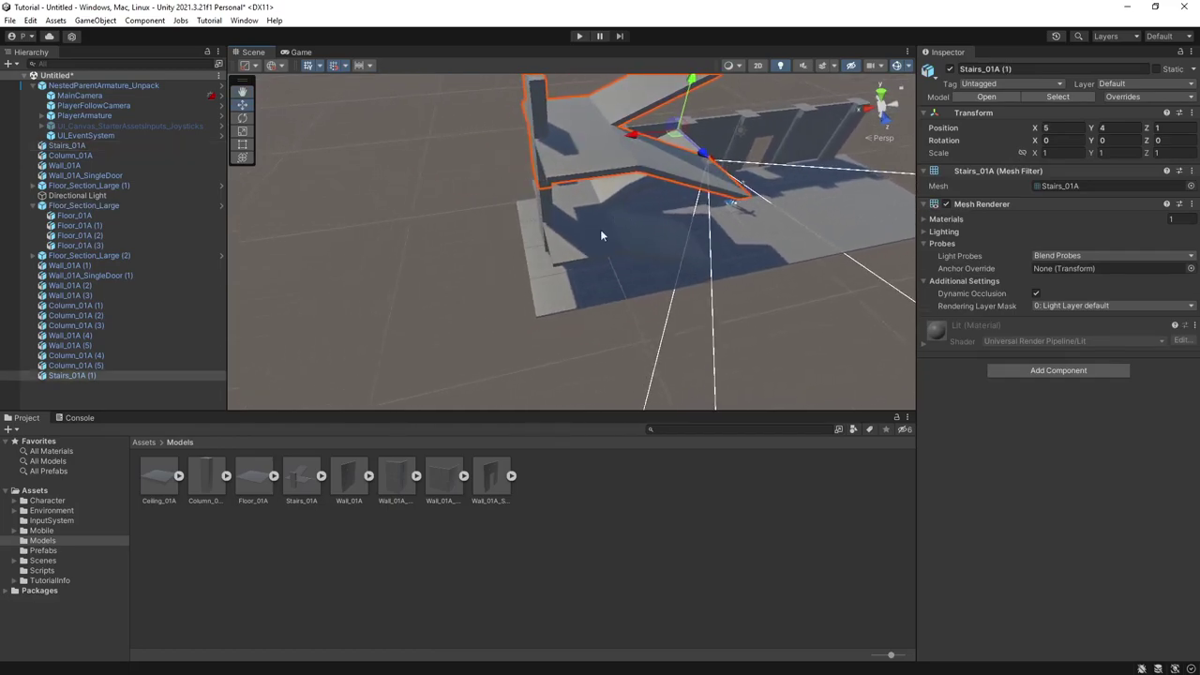
{"action": "left_click", "coordinate": [599, 232]}
{"action": "left_click_drag", "start_coordinate": [617, 200], "coordinate": [601, 202]}
{"action": "left_click", "coordinate": [582, 158]}
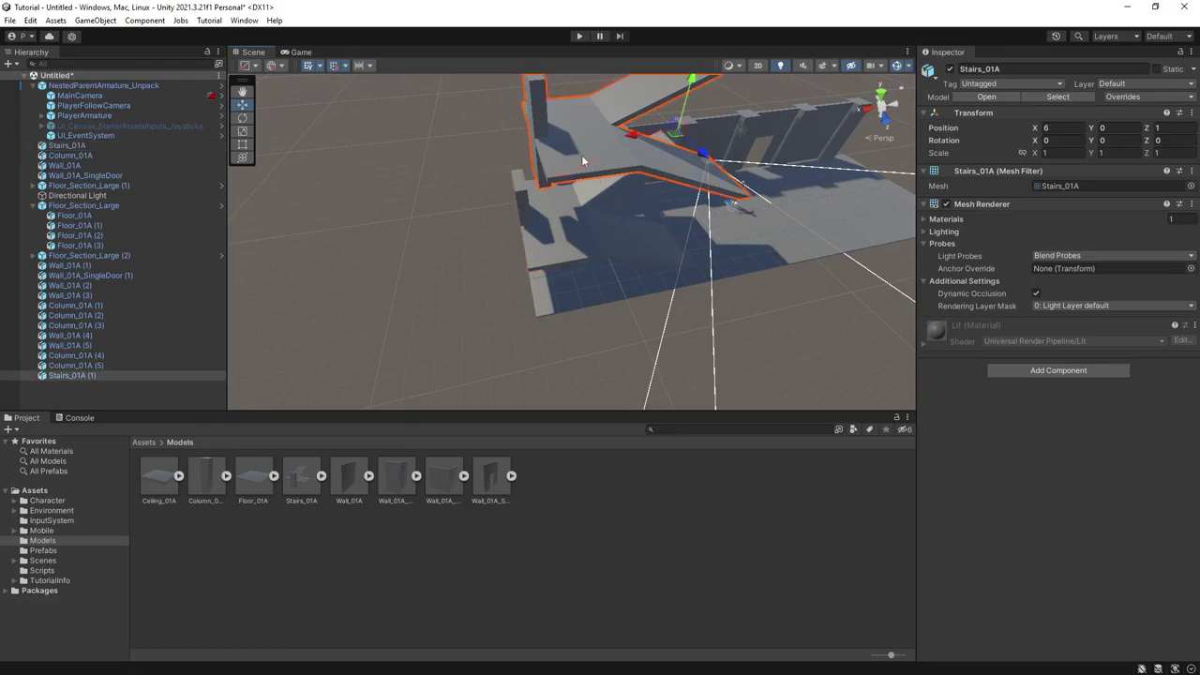
{"action": "left_click_drag", "start_coordinate": [636, 140], "coordinate": [622, 144]}
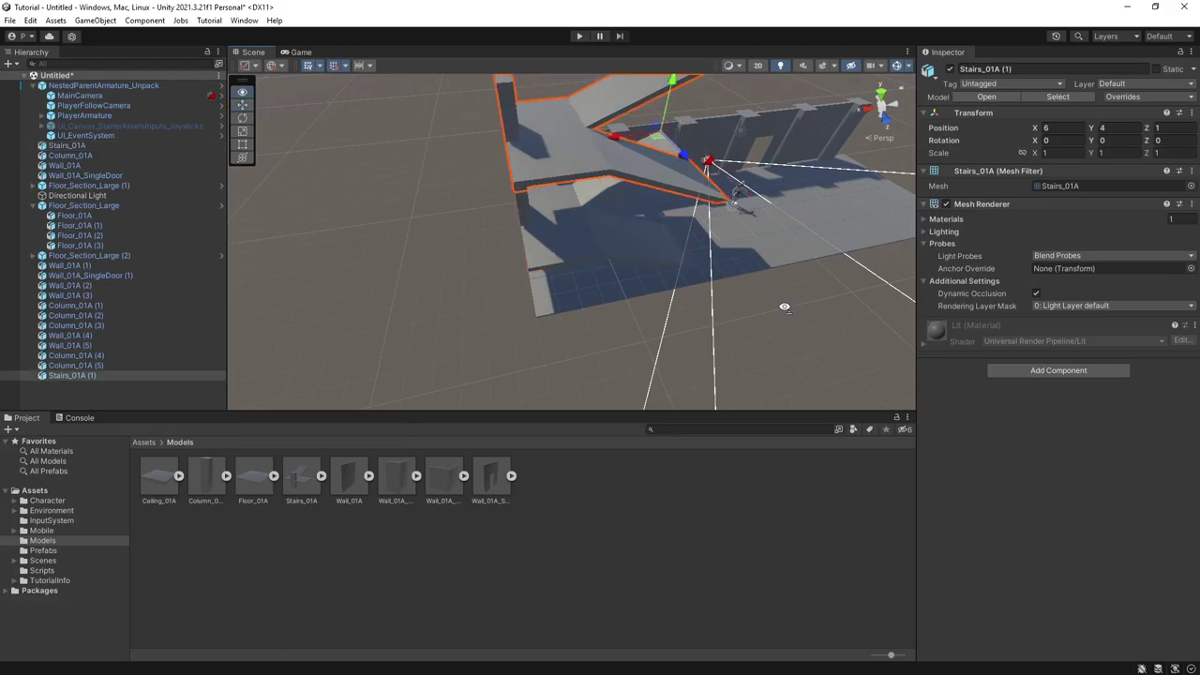
Step: Duplicate the large floor section in front of the door wall and raise the copy to Y 4 as the upper floor
{"action": "right_click_drag", "start_coordinate": [784, 306], "coordinate": [656, 290]}
{"action": "left_click", "coordinate": [581, 279]}
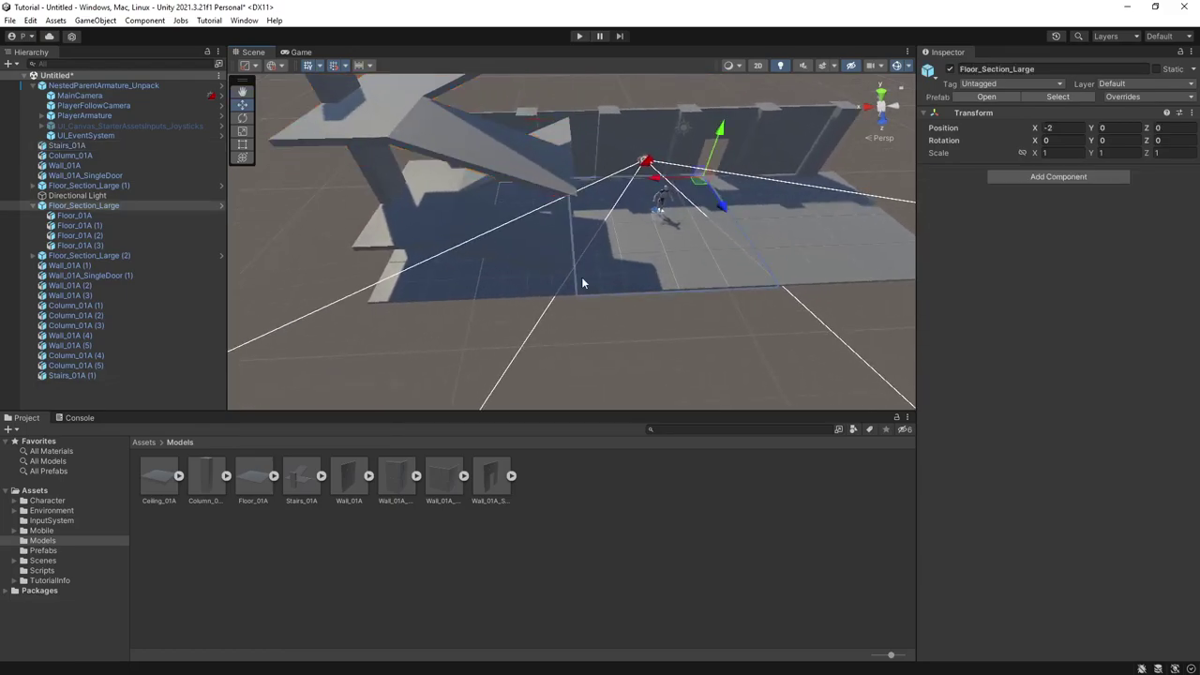
{"action": "left_click", "coordinate": [545, 291]}
{"action": "left_click", "coordinate": [511, 243]}
{"action": "left_click", "coordinate": [534, 277]}
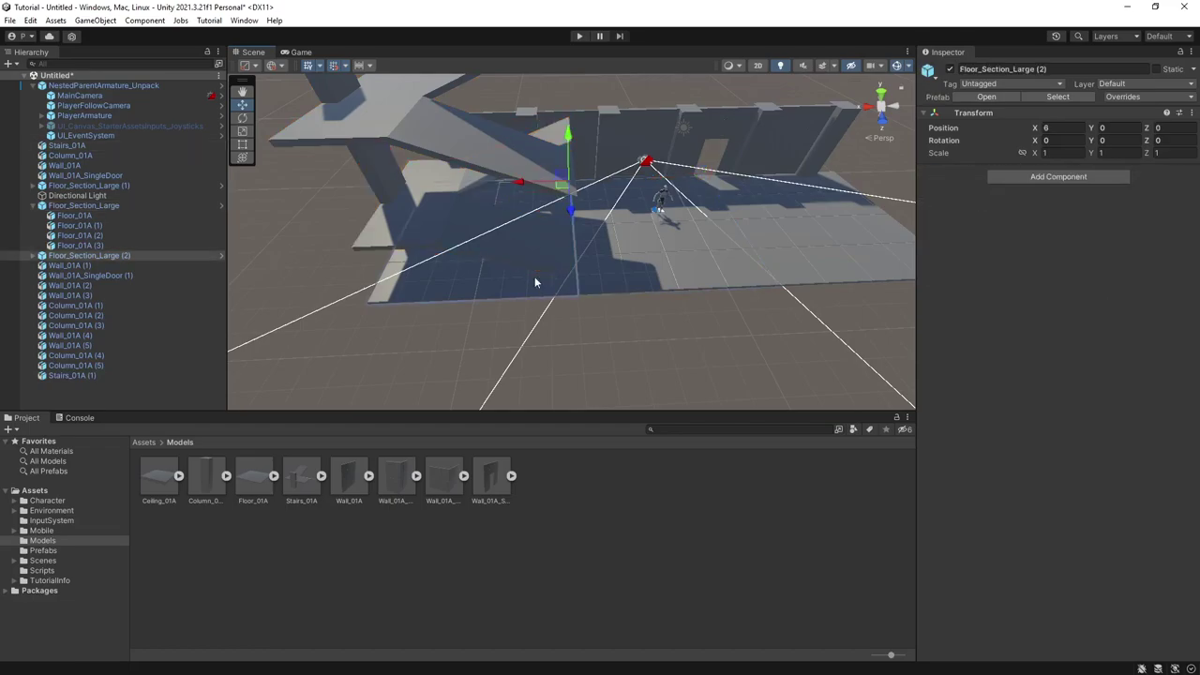
{"action": "right_click_drag", "start_coordinate": [672, 262], "coordinate": [639, 240]}
{"action": "left_click", "coordinate": [618, 218]}
{"action": "left_click", "coordinate": [568, 286]}
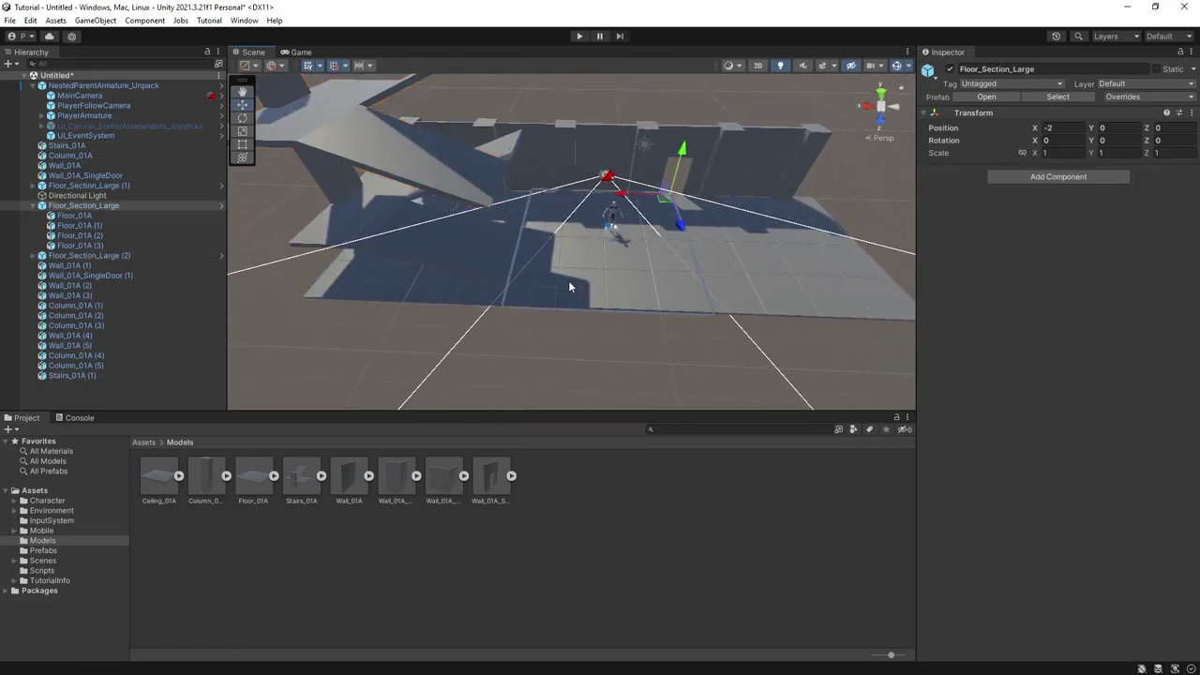
{"action": "key", "text": "ctrl+d"}
{"action": "left_click_drag", "start_coordinate": [681, 164], "coordinate": [697, 90]}
{"action": "right_click_drag", "start_coordinate": [564, 277], "coordinate": [656, 199]}
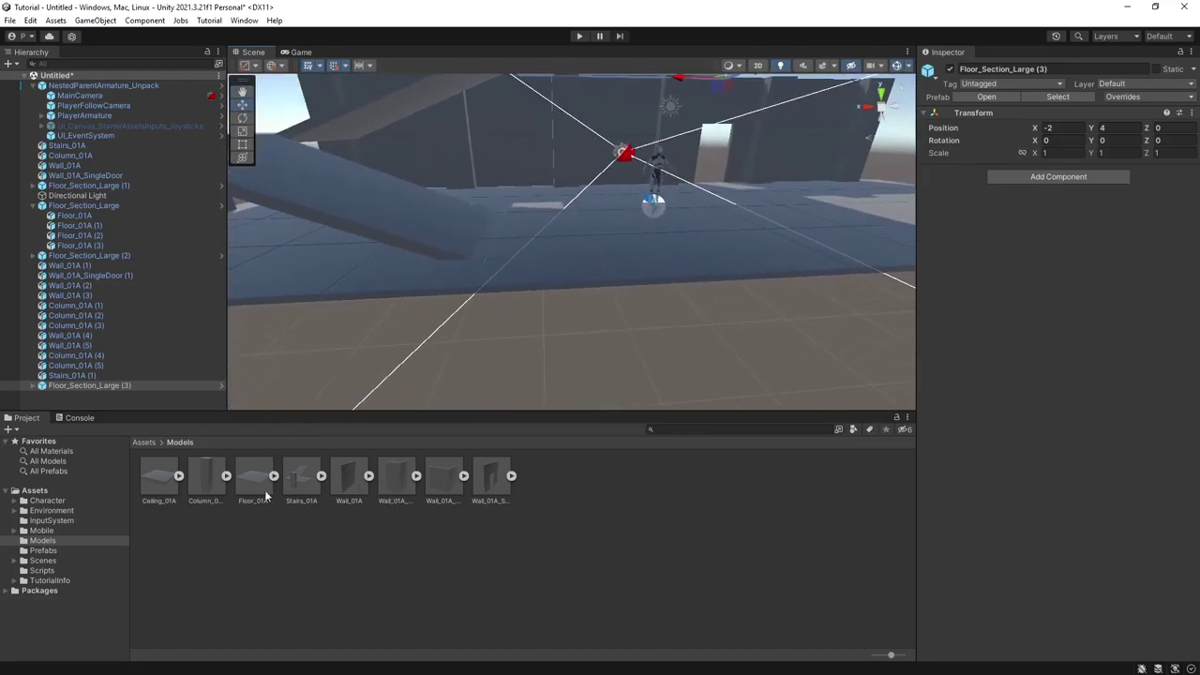
Step: Place a Ceiling_01A piece beneath the upper floor, align it to the grid on all axes, and raise it to Y 4
{"action": "left_click_drag", "start_coordinate": [159, 476], "coordinate": [685, 84]}
{"action": "right_click_drag", "start_coordinate": [735, 258], "coordinate": [733, 212]}
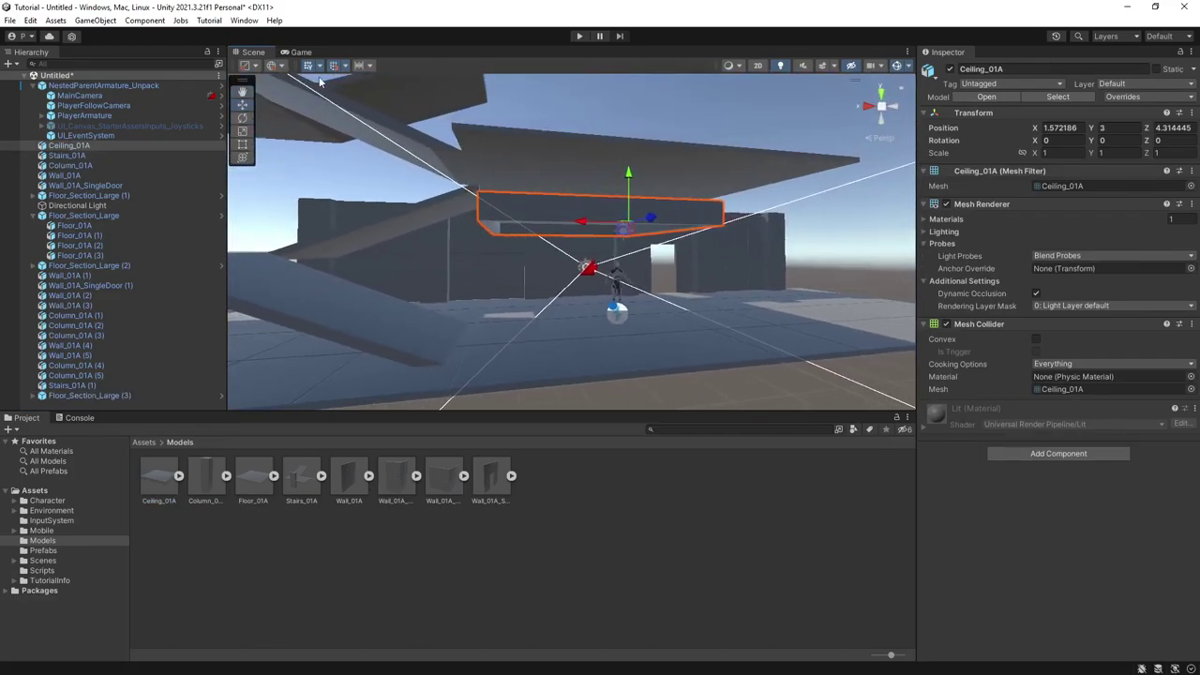
{"action": "left_click", "coordinate": [345, 68]}
{"action": "left_click", "coordinate": [420, 104]}
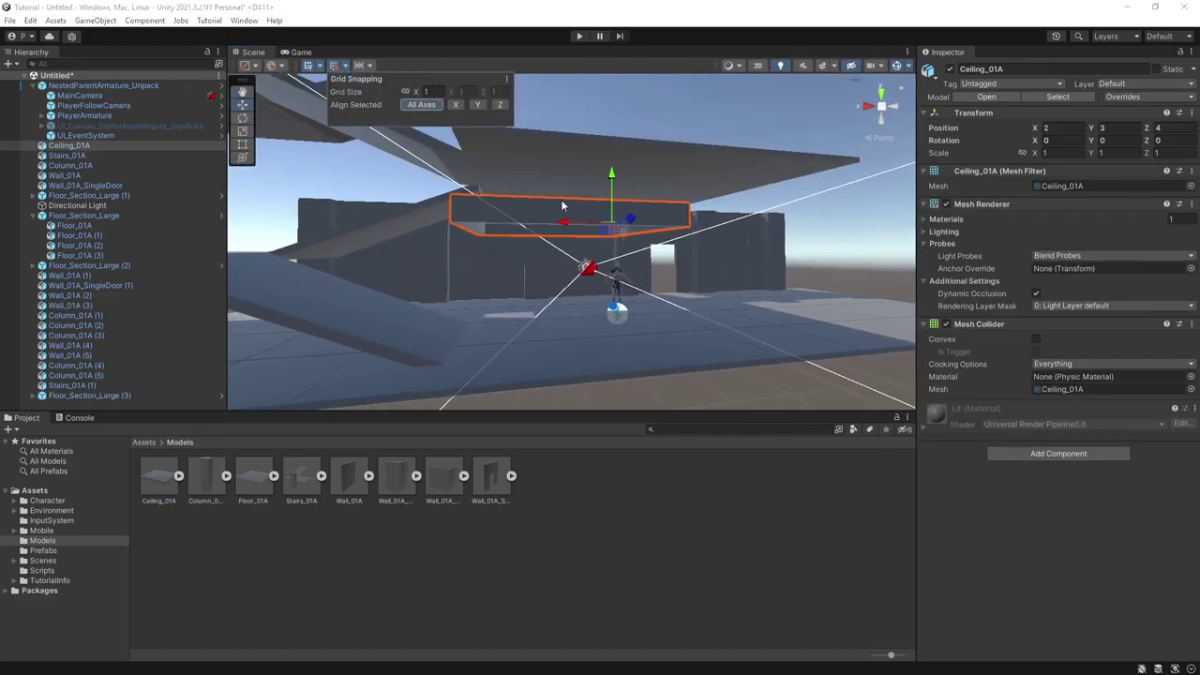
{"action": "left_click_drag", "start_coordinate": [612, 190], "coordinate": [615, 143]}
{"action": "right_click_drag", "start_coordinate": [553, 198], "coordinate": [532, 194]}
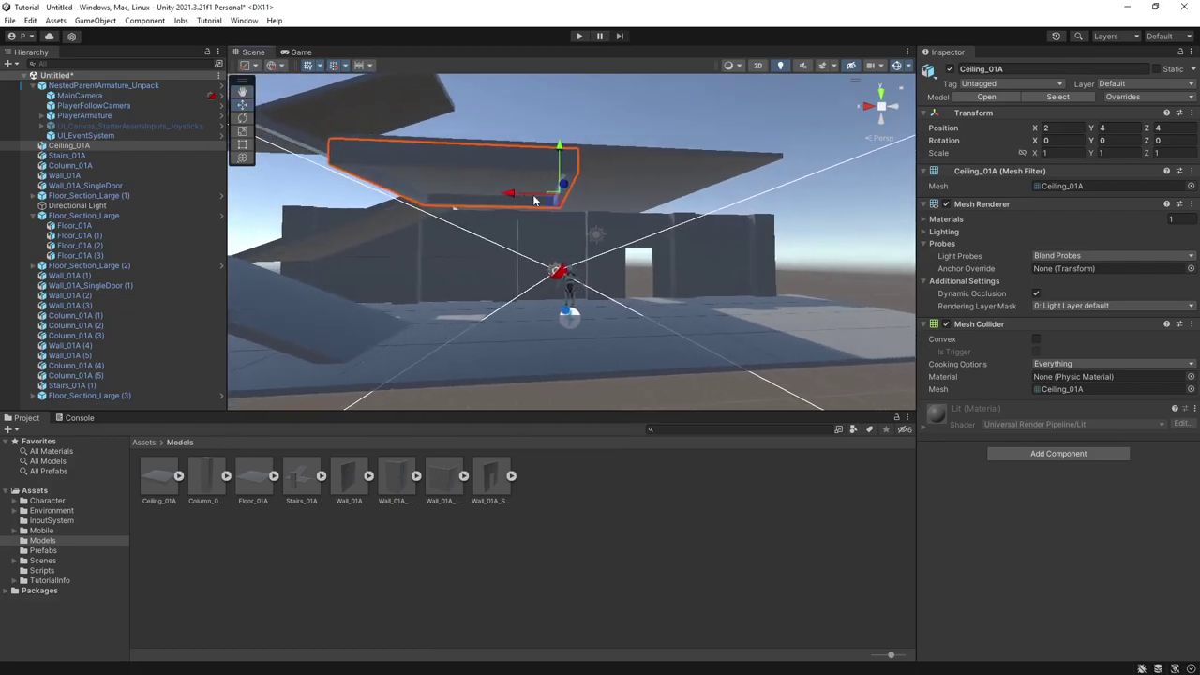
Step: Cover the underside of the upper floor with three more copies of the ceiling piece, placing the first copy at X -2
{"action": "key", "text": "ctrl+d"}
{"action": "left_click_drag", "start_coordinate": [513, 196], "coordinate": [365, 238]}
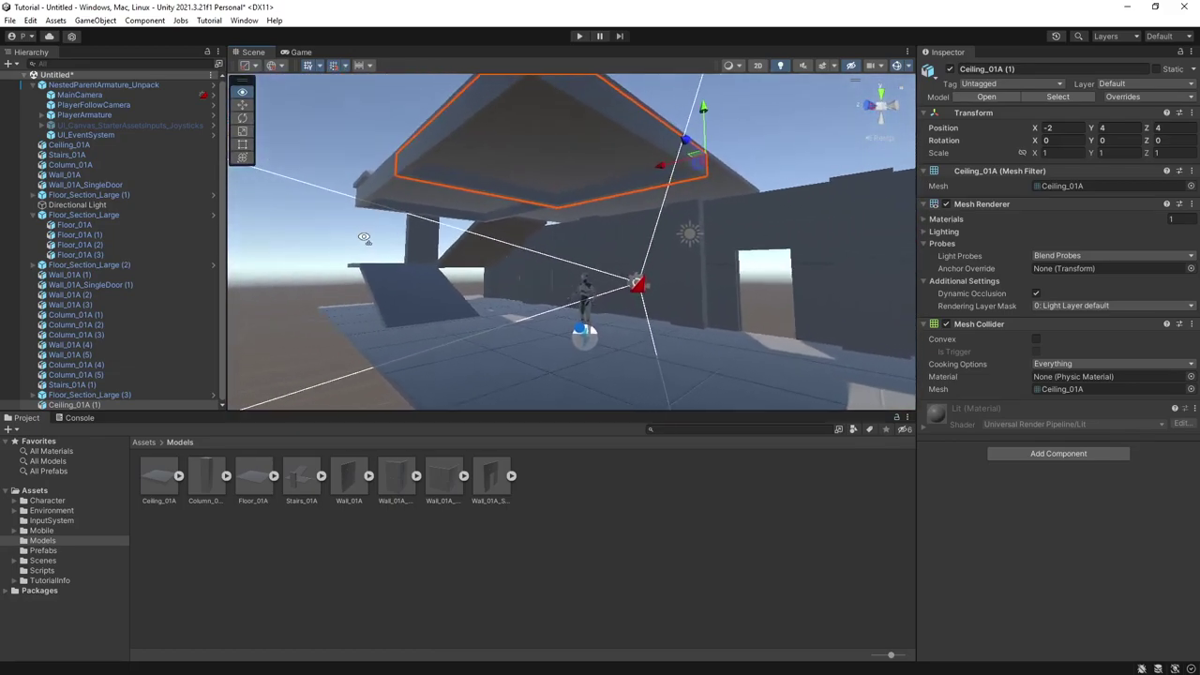
{"action": "key", "text": "ctrl+d"}
{"action": "left_click_drag", "start_coordinate": [688, 140], "coordinate": [602, 236]}
{"action": "key", "text": "ctrl+d"}
Step: Move the outer large floor section at X -10 along the X axis towards the middle of the level
{"action": "left_click", "coordinate": [735, 155]}
{"action": "key", "text": "s"}
{"action": "right_click_drag", "start_coordinate": [650, 247], "coordinate": [739, 307]}
{"action": "left_click", "coordinate": [707, 229]}
{"action": "key", "text": "w"}
{"action": "right_click_drag", "start_coordinate": [707, 230], "coordinate": [984, 391]}
{"action": "key", "text": "s"}
{"action": "left_click", "coordinate": [630, 298]}
{"action": "right_click_drag", "start_coordinate": [629, 298], "coordinate": [595, 214]}
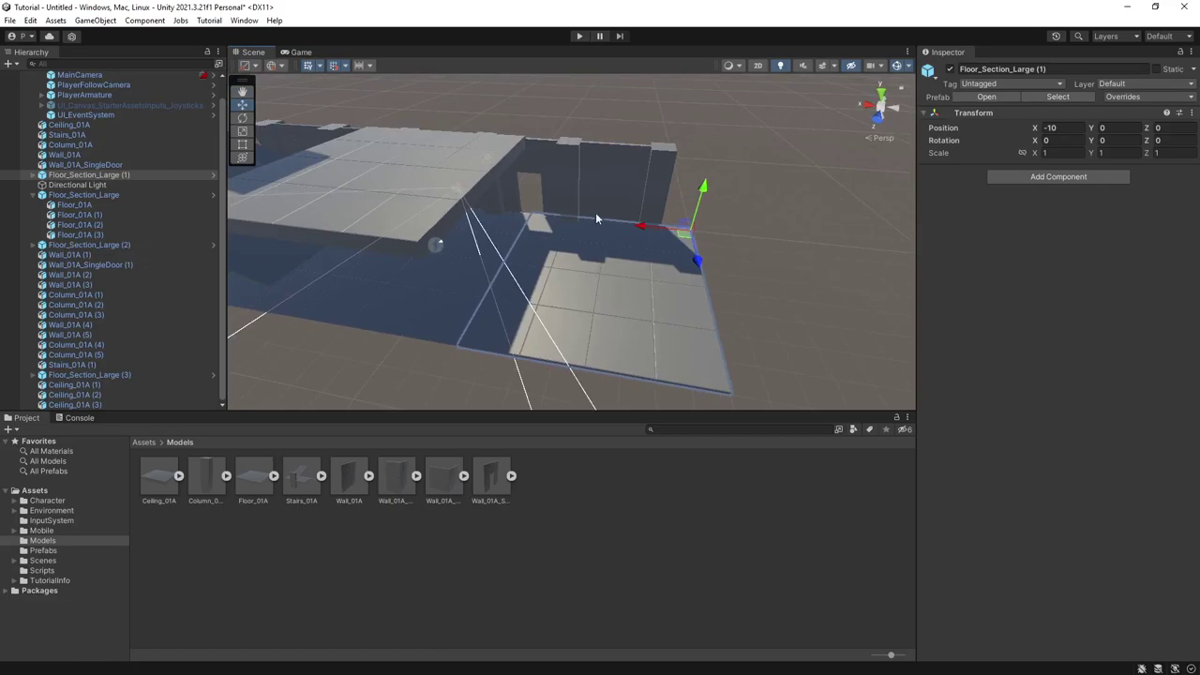
{"action": "left_click", "coordinate": [586, 229]}
{"action": "right_click_drag", "start_coordinate": [604, 307], "coordinate": [581, 262]}
{"action": "key", "text": "a"}
{"action": "left_click", "coordinate": [714, 277]}
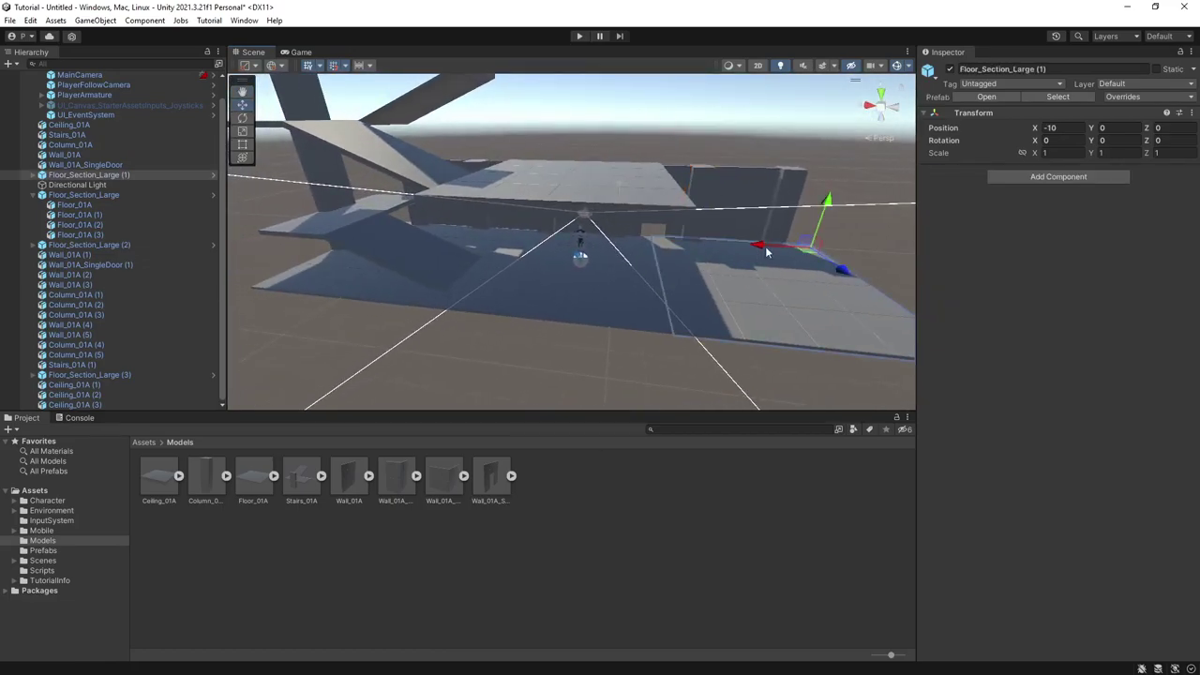
{"action": "left_click_drag", "start_coordinate": [765, 245], "coordinate": [734, 253]}
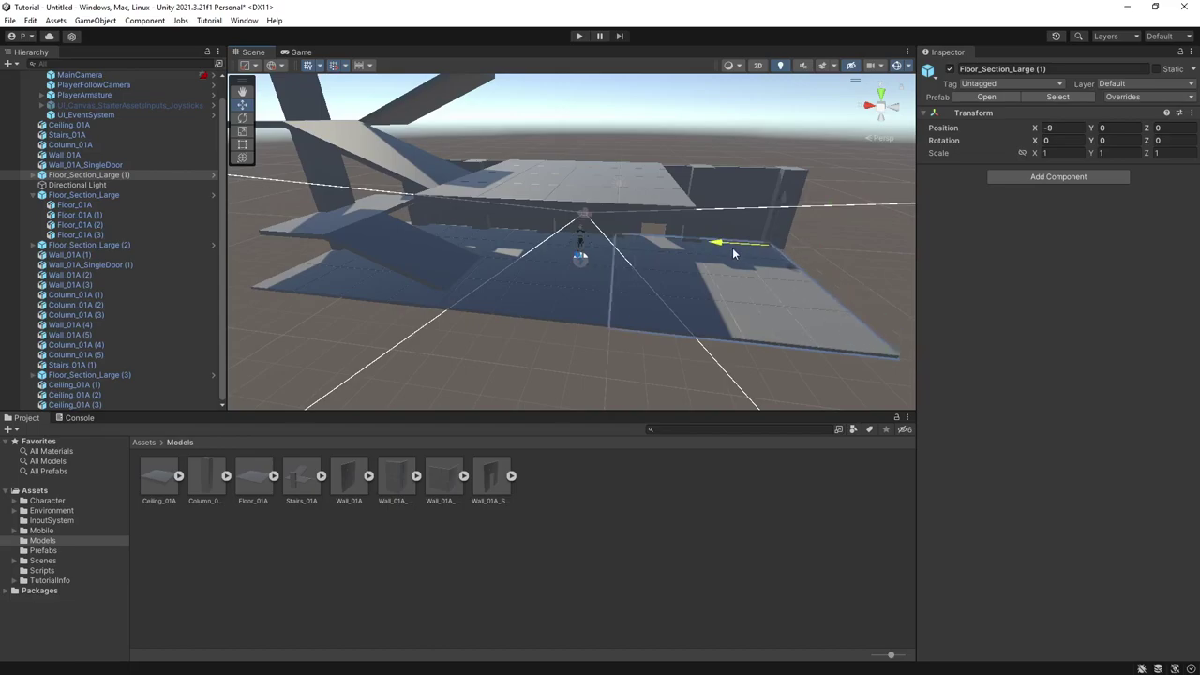
Step: Move the middle large floor section to X 0 and the floor section under the stairs to X 8
{"action": "key", "text": "w"}
{"action": "right_click_drag", "start_coordinate": [734, 267], "coordinate": [752, 266]}
{"action": "key", "text": "s"}
{"action": "key", "text": "a"}
{"action": "left_click", "coordinate": [572, 301]}
{"action": "left_click_drag", "start_coordinate": [629, 243], "coordinate": [582, 246]}
{"action": "key", "text": "a"}
{"action": "right_click_drag", "start_coordinate": [582, 245], "coordinate": [512, 266]}
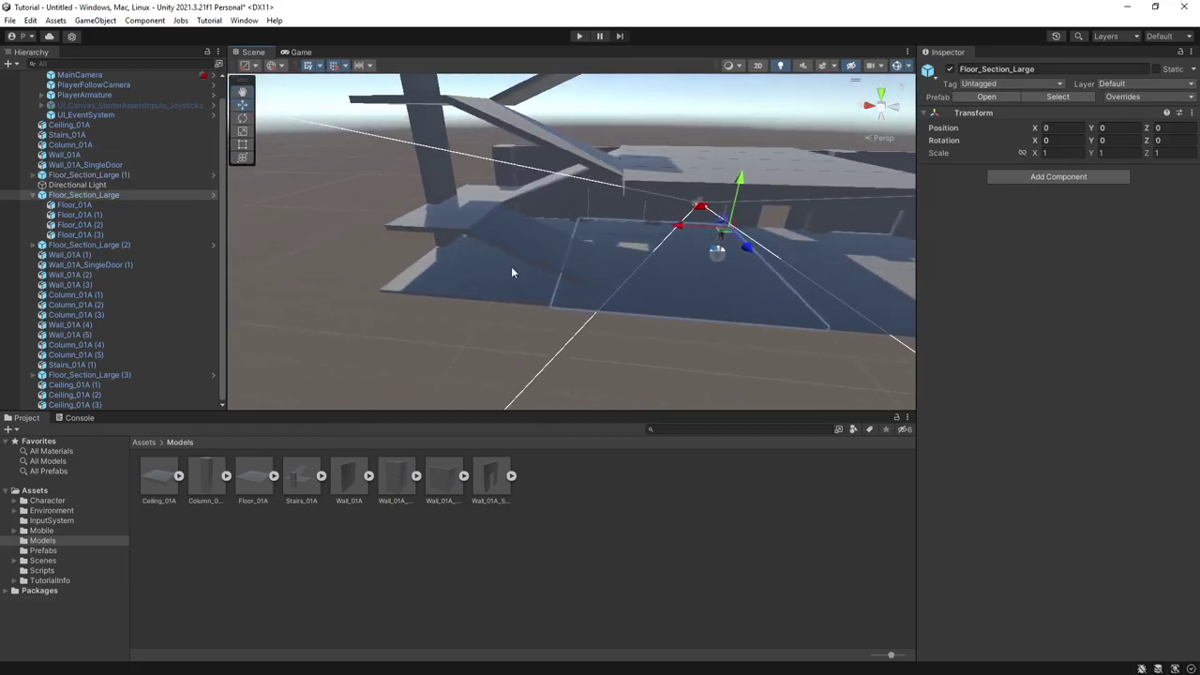
{"action": "left_click", "coordinate": [511, 266]}
{"action": "left_click_drag", "start_coordinate": [586, 226], "coordinate": [553, 238]}
Step: Extend the back wall row behind the stairs with a duplicated wall segment, and end it with a column copy at X 16
{"action": "right_click_drag", "start_coordinate": [553, 238], "coordinate": [571, 211]}
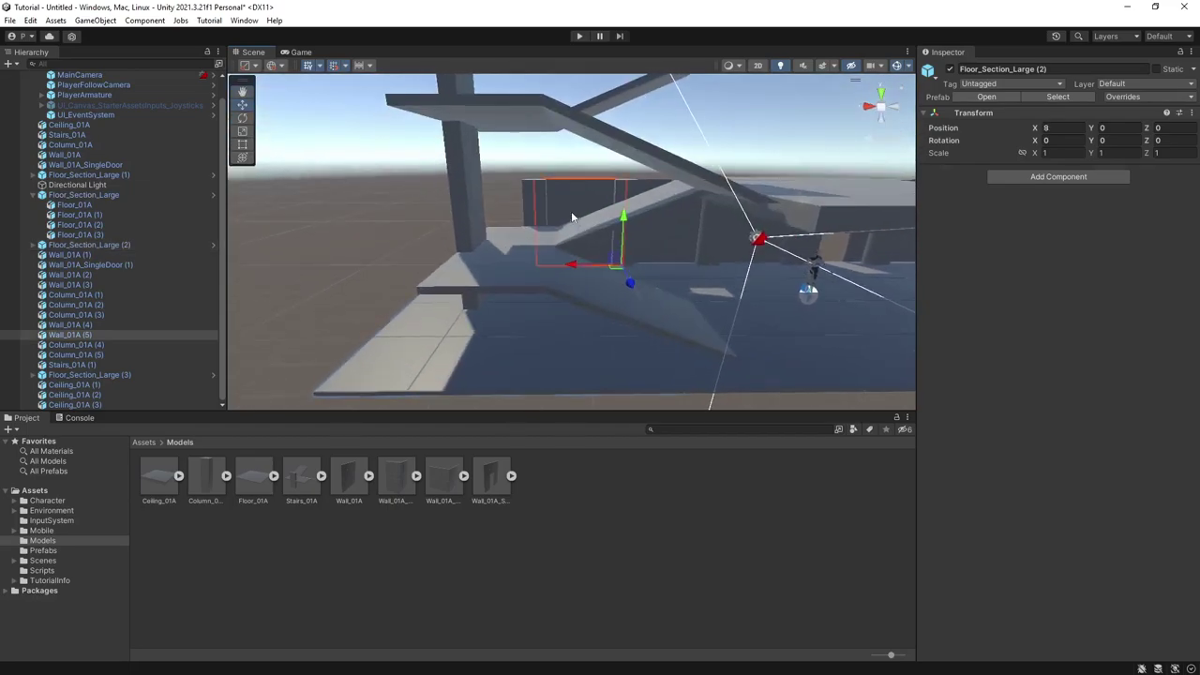
{"action": "left_click", "coordinate": [578, 255]}
{"action": "left_click_drag", "start_coordinate": [580, 267], "coordinate": [503, 268]}
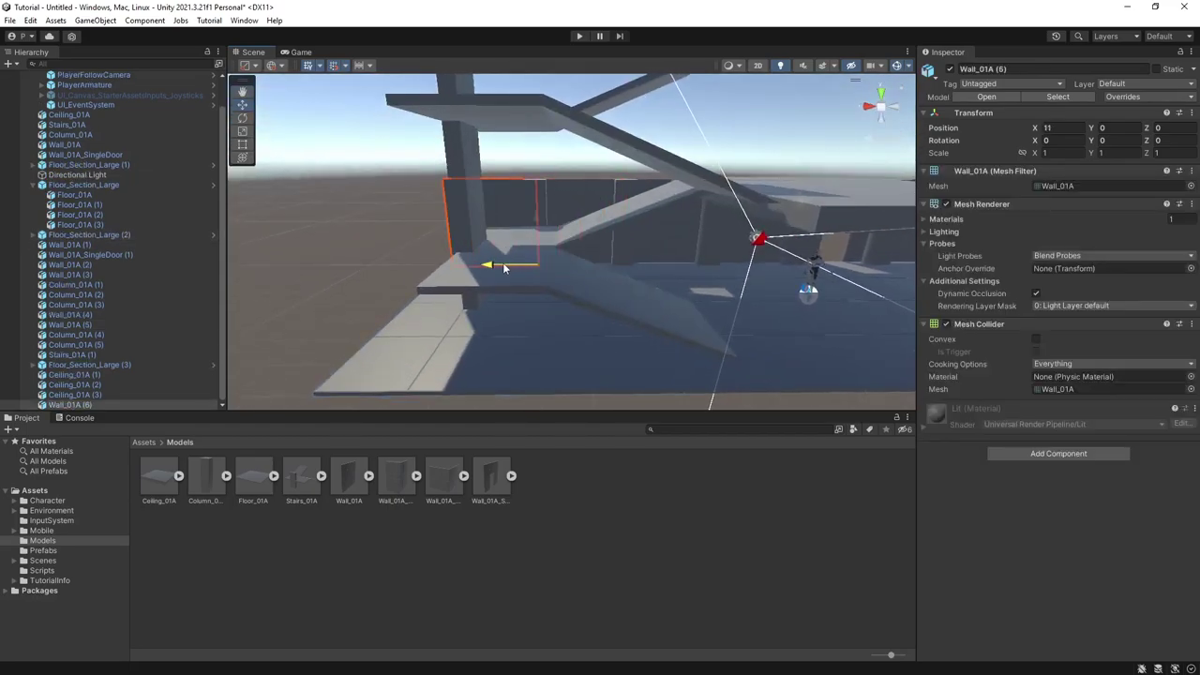
{"action": "right_click_drag", "start_coordinate": [489, 267], "coordinate": [553, 233]}
{"action": "left_click", "coordinate": [555, 230]}
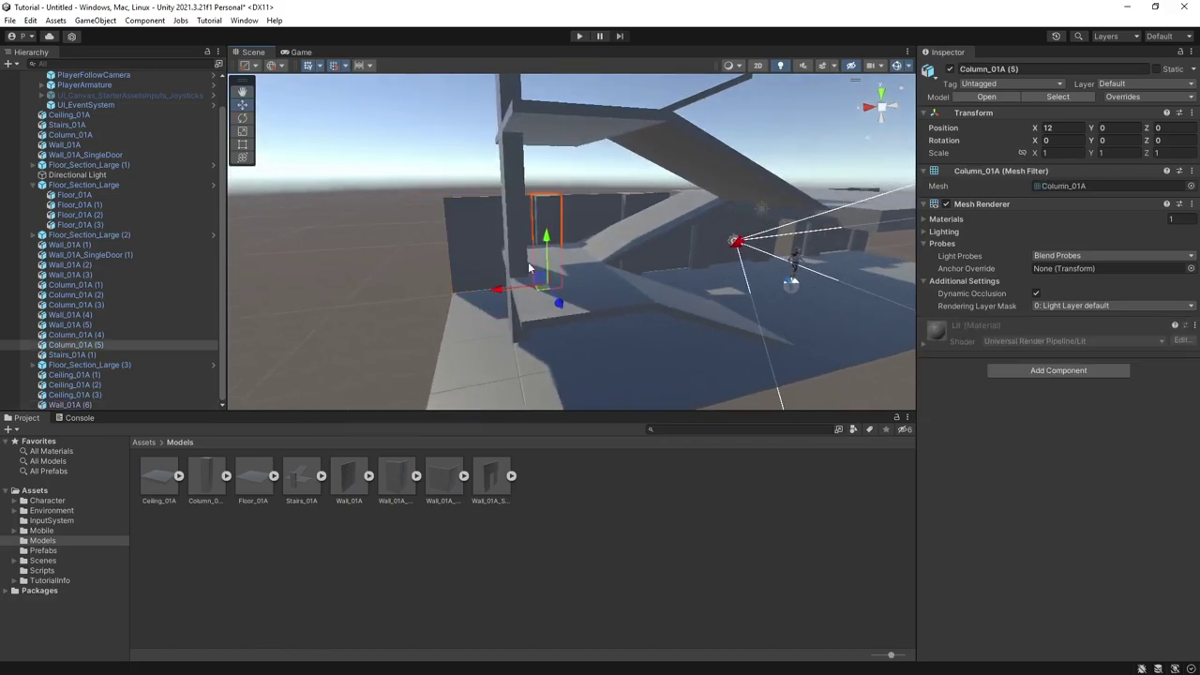
{"action": "key", "text": "ctrl+d"}
{"action": "left_click_drag", "start_coordinate": [428, 301], "coordinate": [403, 303]}
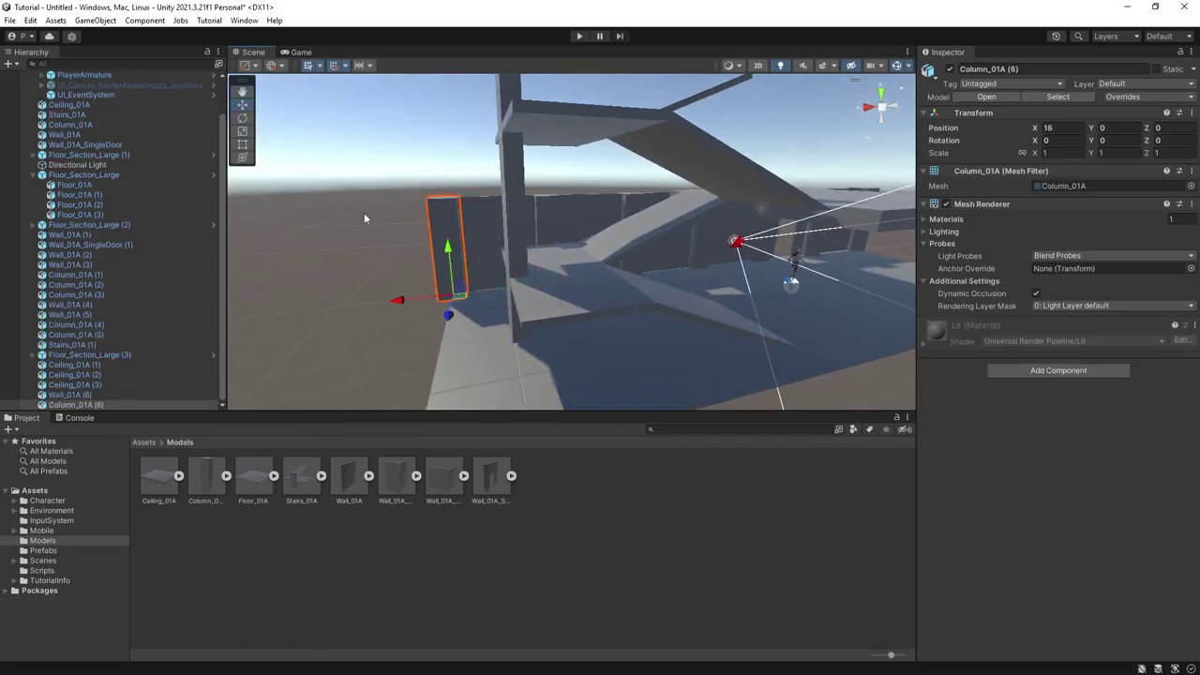
{"action": "left_click", "coordinate": [366, 217]}
Step: Shift the lower stairs and the stacked upper stairs along the X axis to X 8
{"action": "right_click_drag", "start_coordinate": [493, 296], "coordinate": [485, 258]}
{"action": "left_click", "coordinate": [484, 262]}
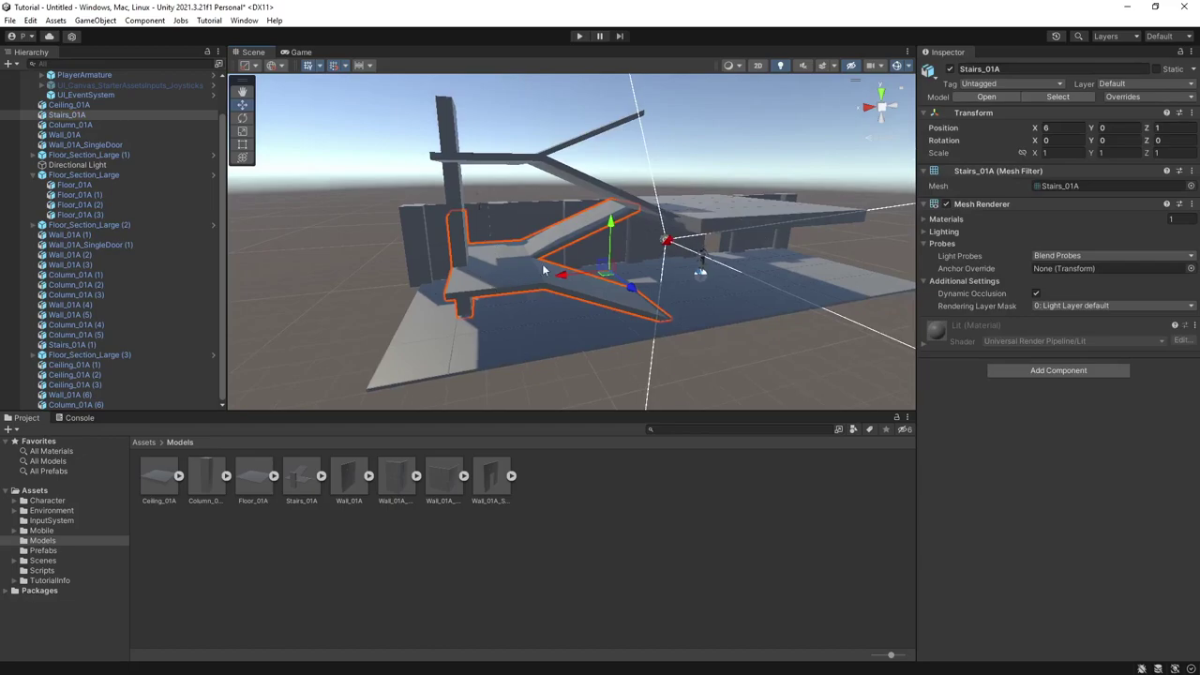
{"action": "left_click_drag", "start_coordinate": [560, 277], "coordinate": [527, 285]}
{"action": "left_click", "coordinate": [504, 175]}
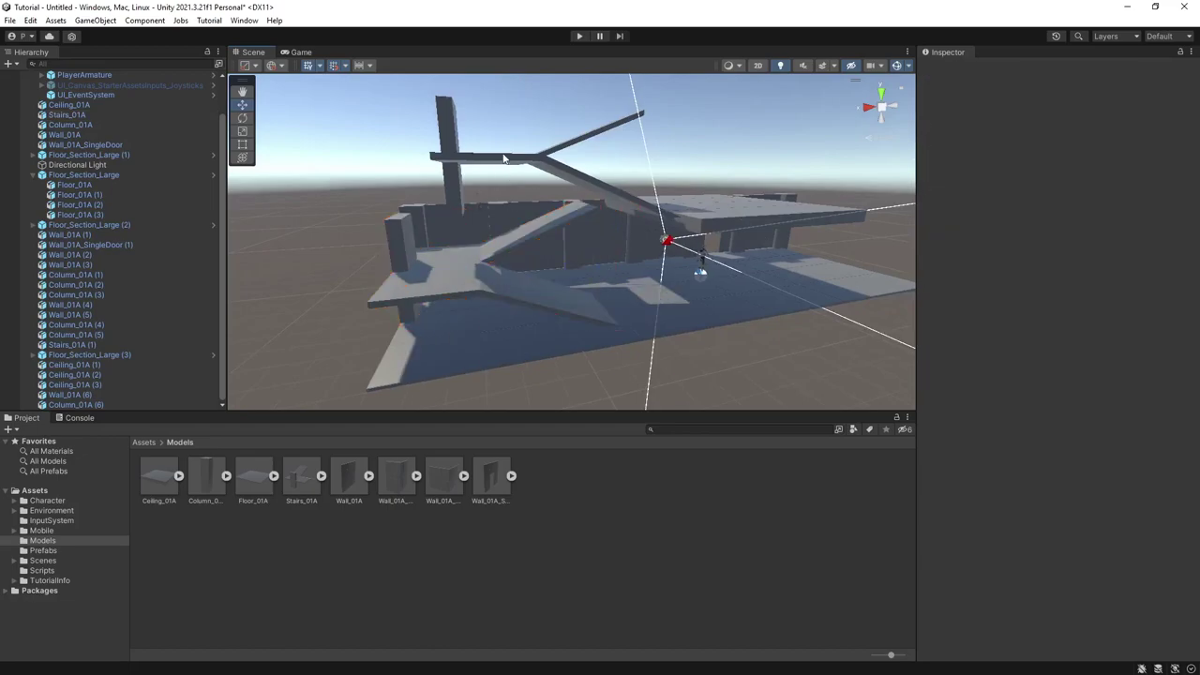
{"action": "left_click", "coordinate": [504, 159]}
{"action": "left_click_drag", "start_coordinate": [574, 207], "coordinate": [530, 212]}
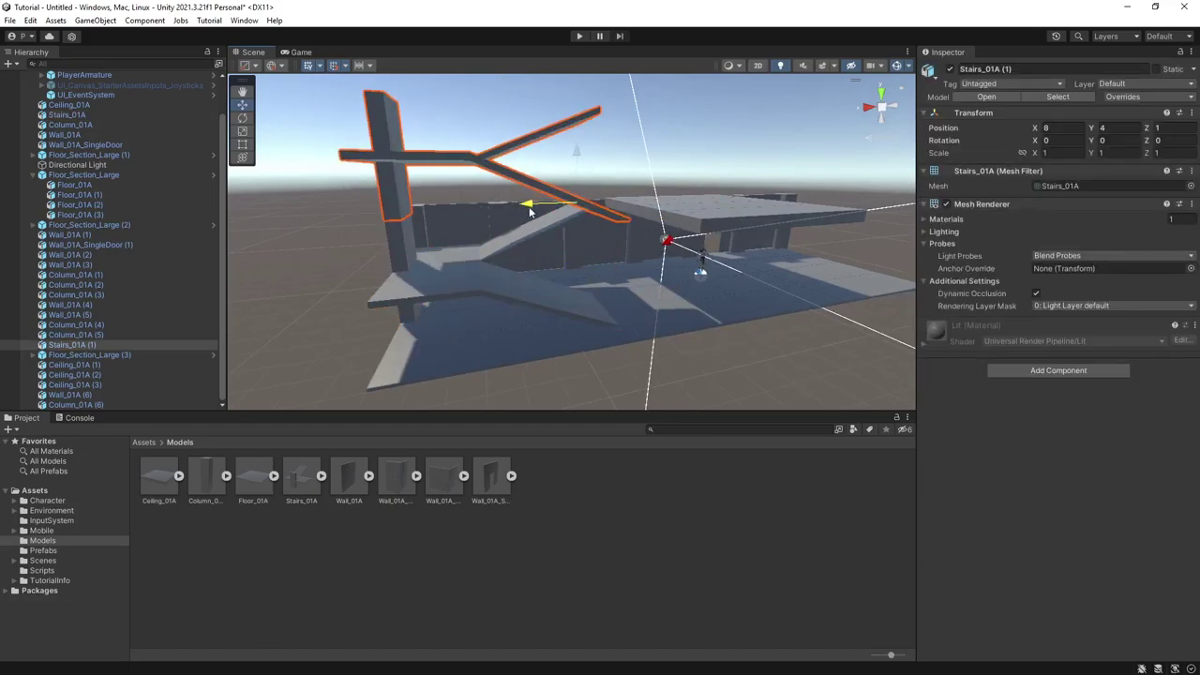
{"action": "left_click", "coordinate": [484, 98]}
Step: Move the upper large floor section along the X axis to X 0
{"action": "right_click_drag", "start_coordinate": [580, 292], "coordinate": [592, 248]}
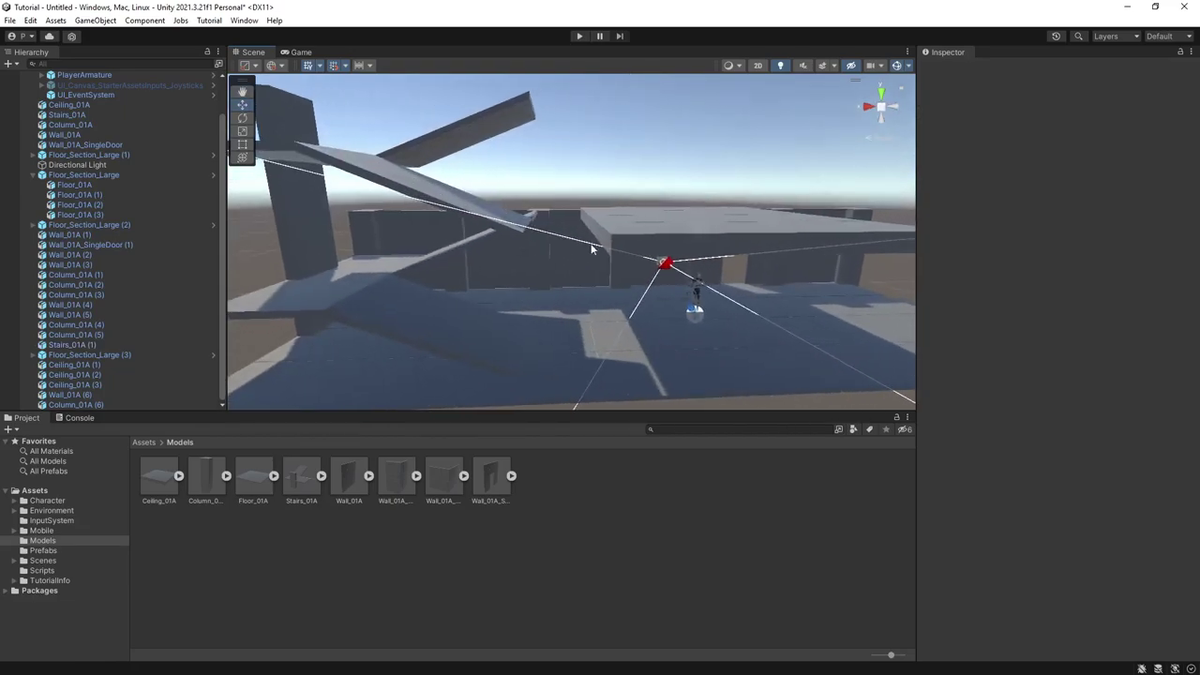
{"action": "left_click", "coordinate": [609, 232]}
{"action": "left_click_drag", "start_coordinate": [690, 213], "coordinate": [653, 214]}
{"action": "right_click_drag", "start_coordinate": [661, 268], "coordinate": [626, 223]}
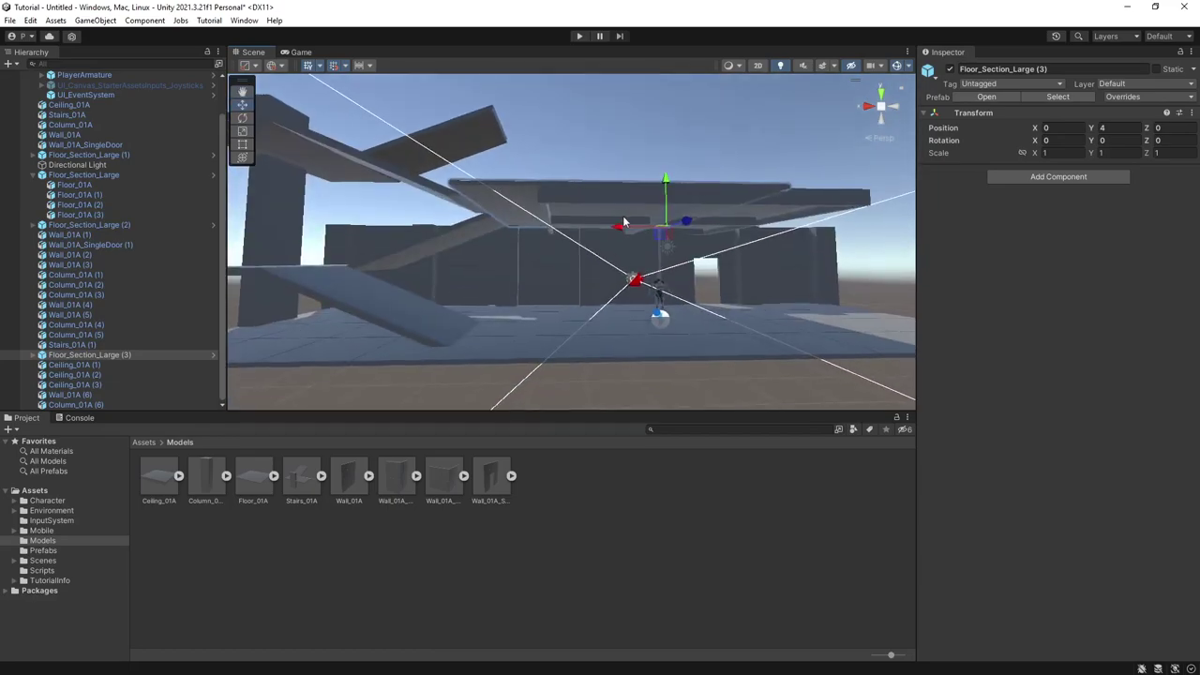
Step: Select all four ceiling pieces and shift them together along X under the upper floor, bringing the original Ceiling_01A to X 4
{"action": "left_click", "coordinate": [609, 218]}
{"action": "left_click", "coordinate": [617, 231], "text": "shift"}
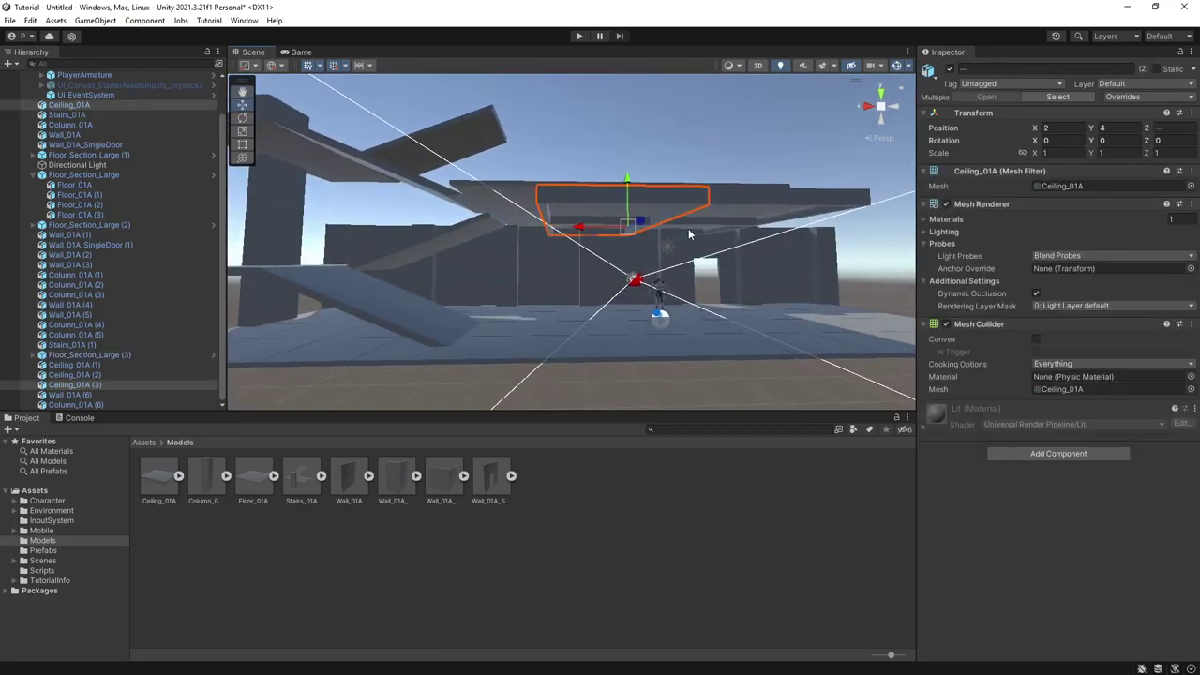
{"action": "left_click", "coordinate": [688, 228], "text": "shift"}
{"action": "left_click", "coordinate": [726, 212], "text": "shift"}
{"action": "left_click_drag", "start_coordinate": [729, 216], "coordinate": [646, 218]}
{"action": "left_click", "coordinate": [617, 133]}
{"action": "right_click_drag", "start_coordinate": [634, 291], "coordinate": [645, 253]}
{"action": "left_click", "coordinate": [645, 253]}
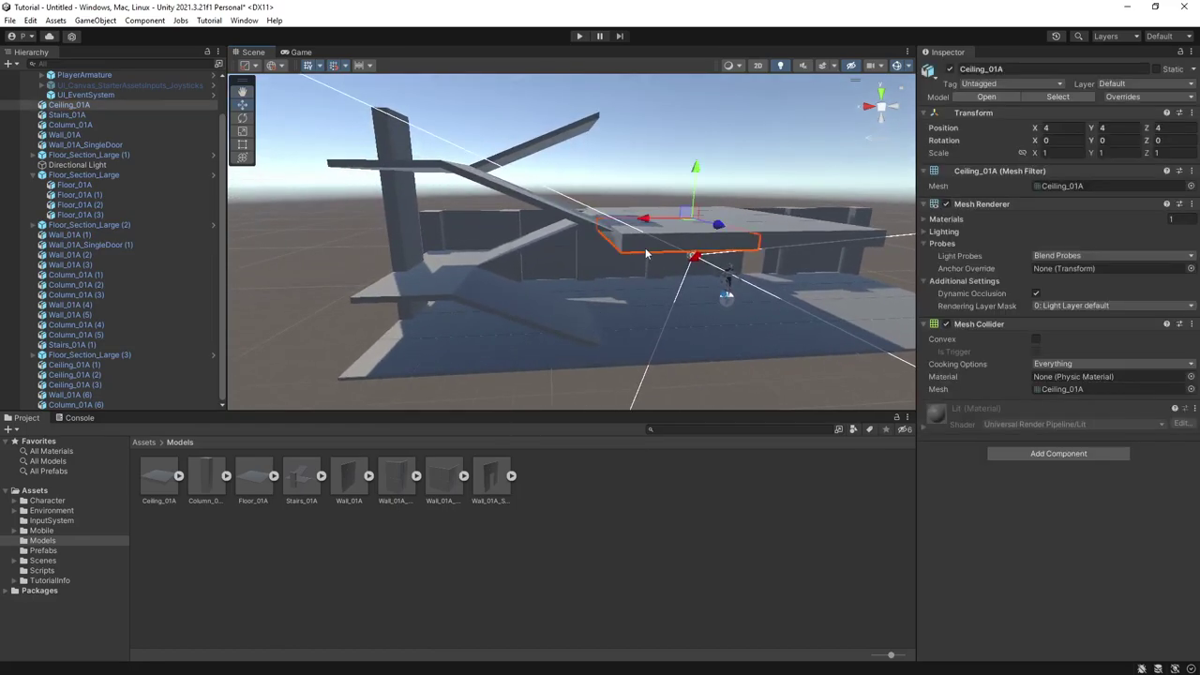
Step: Build a side wall at X -8 from two copies of the end wall segment rotated 90 degrees about Y, reaching Z 8
{"action": "left_click", "coordinate": [532, 294]}
{"action": "right_click_drag", "start_coordinate": [557, 327], "coordinate": [614, 338]}
{"action": "left_click", "coordinate": [599, 303]}
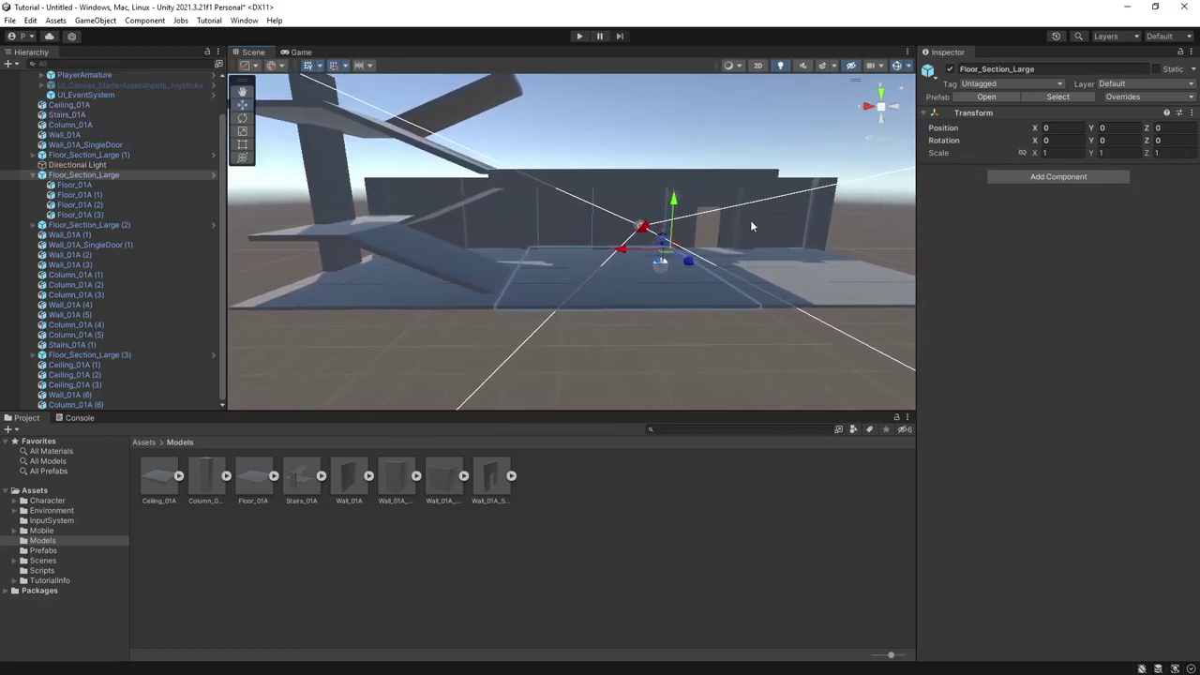
{"action": "right_click_drag", "start_coordinate": [750, 220], "coordinate": [996, 367]}
{"action": "left_click", "coordinate": [620, 261]}
{"action": "right_click_drag", "start_coordinate": [527, 247], "coordinate": [571, 281]}
{"action": "key", "text": "ctrl+d"}
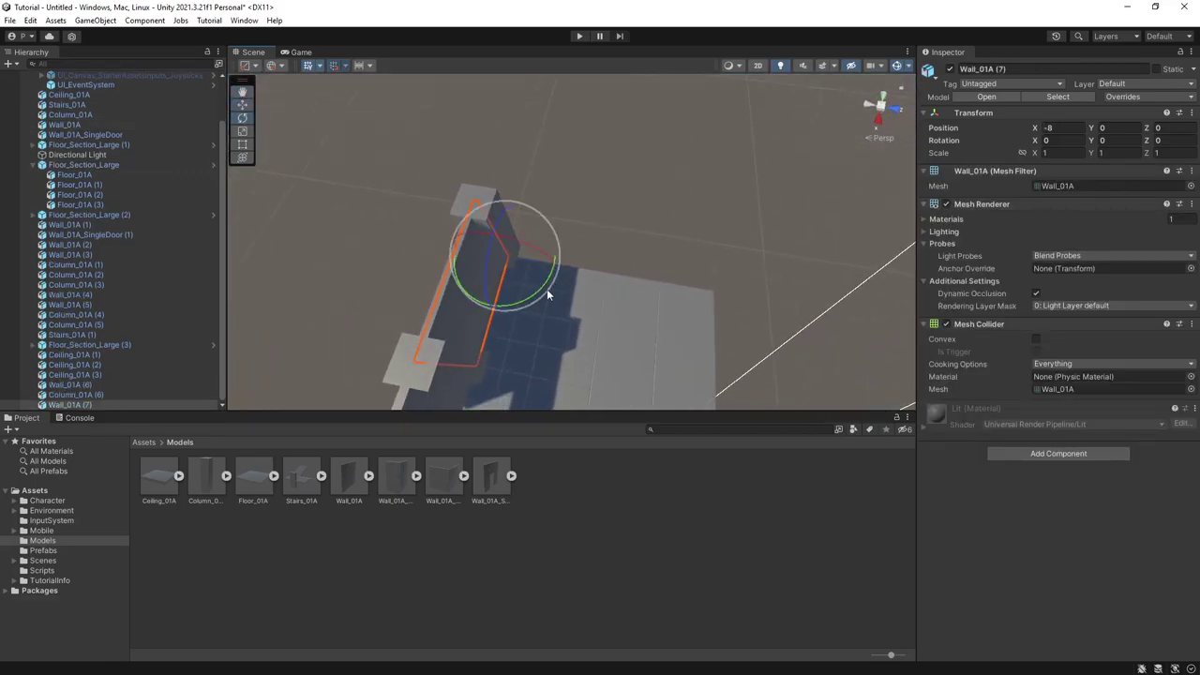
{"action": "left_click_drag", "start_coordinate": [548, 294], "coordinate": [349, 327]}
{"action": "left_click_drag", "start_coordinate": [534, 294], "coordinate": [366, 332]}
{"action": "key", "text": "w"}
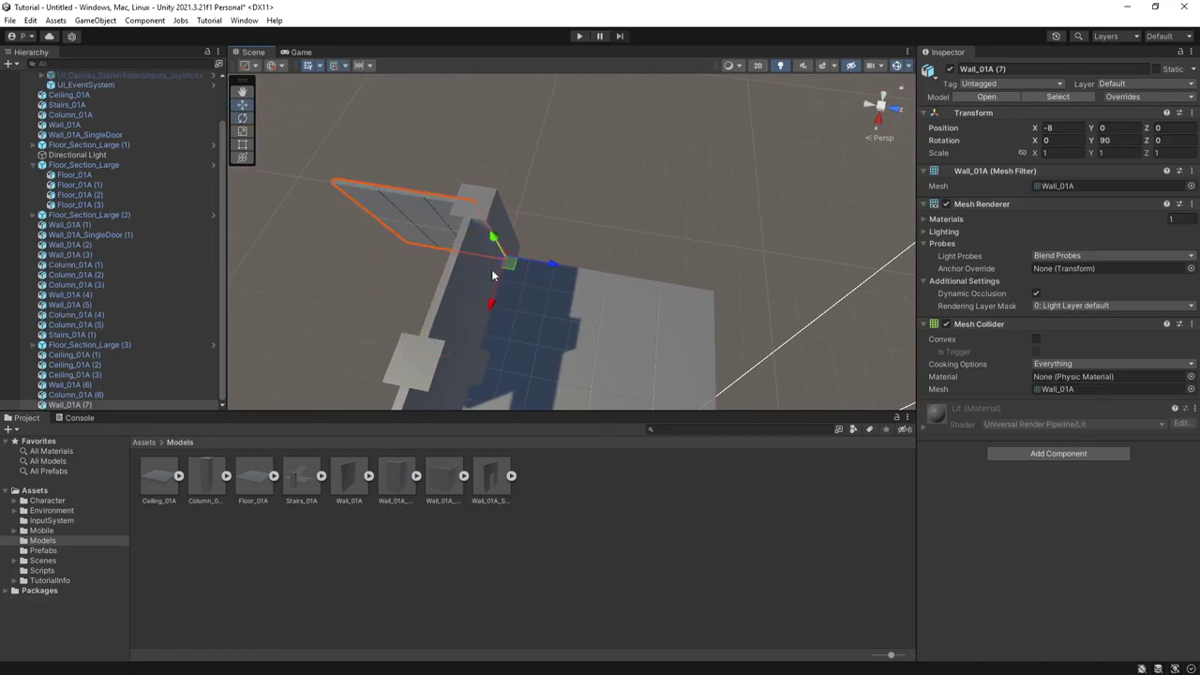
{"action": "left_click_drag", "start_coordinate": [531, 265], "coordinate": [734, 291]}
{"action": "key", "text": "ctrl+d"}
Step: Duplicate the corner column twice along the new side wall, placing the last copy at Z 8
{"action": "left_click", "coordinate": [475, 199]}
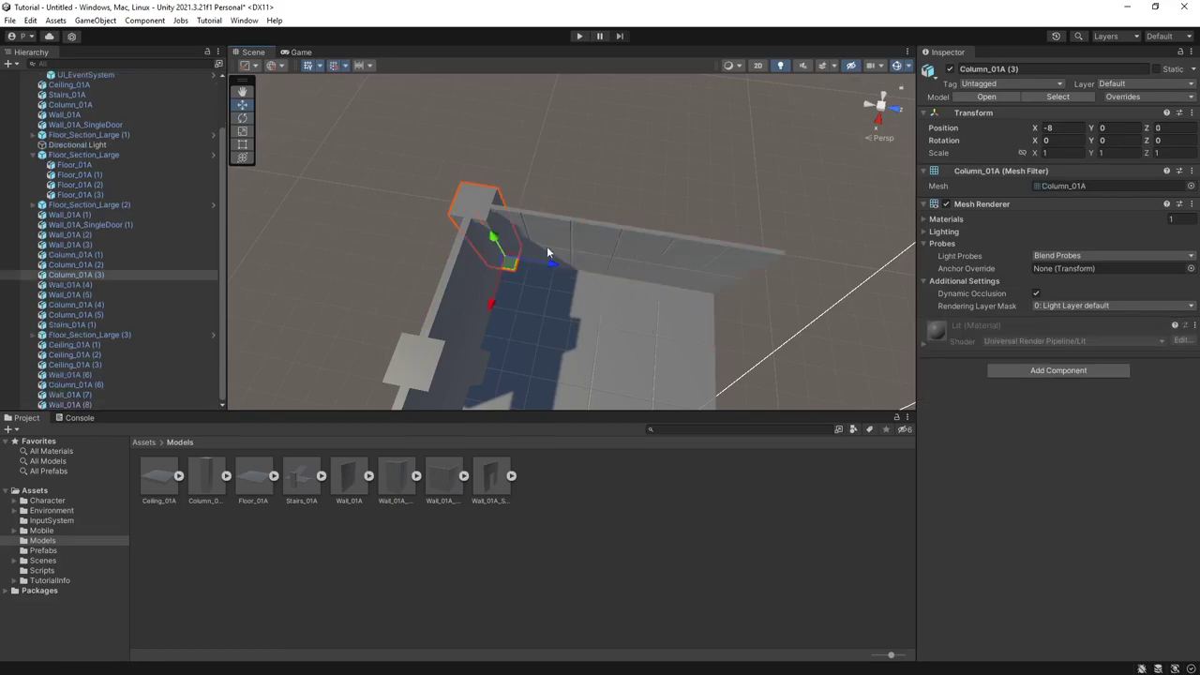
{"action": "key", "text": "ctrl+d"}
{"action": "left_click_drag", "start_coordinate": [542, 268], "coordinate": [649, 302]}
{"action": "key", "text": "ctrl+d"}
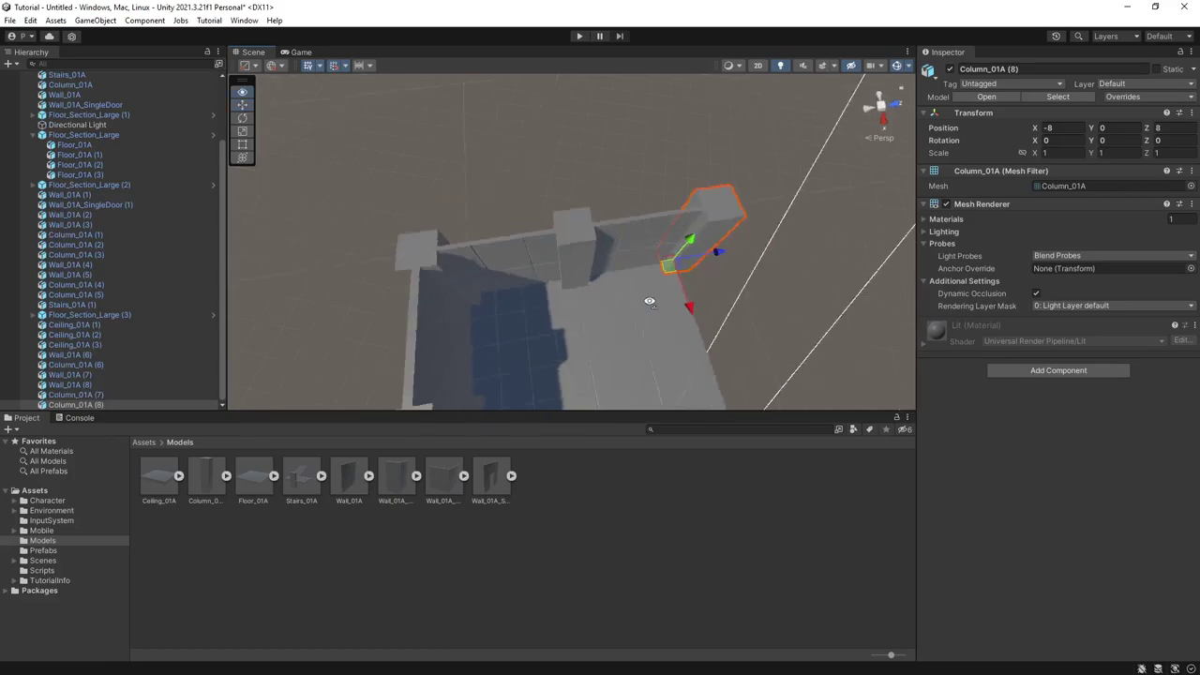
Step: Start the wall opposite the door wall with two copies of the side wall's last segment, rotated to 180 degrees and reaching X 0
{"action": "right_click_drag", "start_coordinate": [649, 301], "coordinate": [946, 300]}
{"action": "left_click", "coordinate": [432, 290]}
{"action": "key", "text": "ctrl+d"}
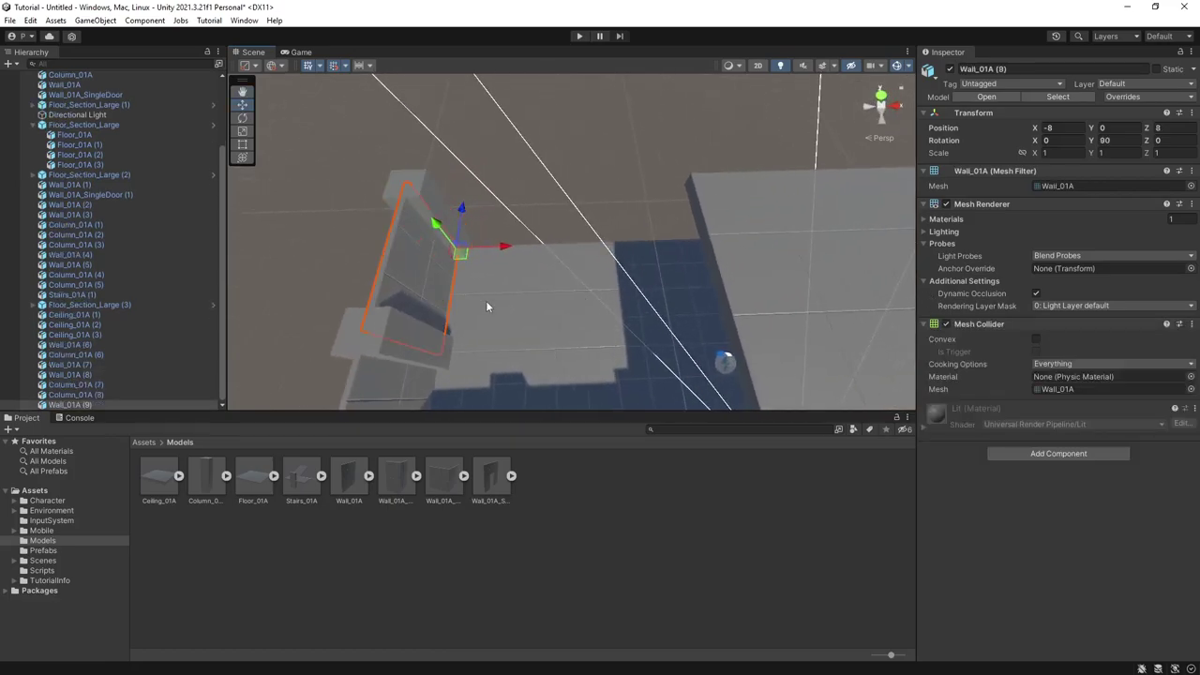
{"action": "key", "text": "e"}
{"action": "left_click_drag", "start_coordinate": [487, 279], "coordinate": [310, 309]}
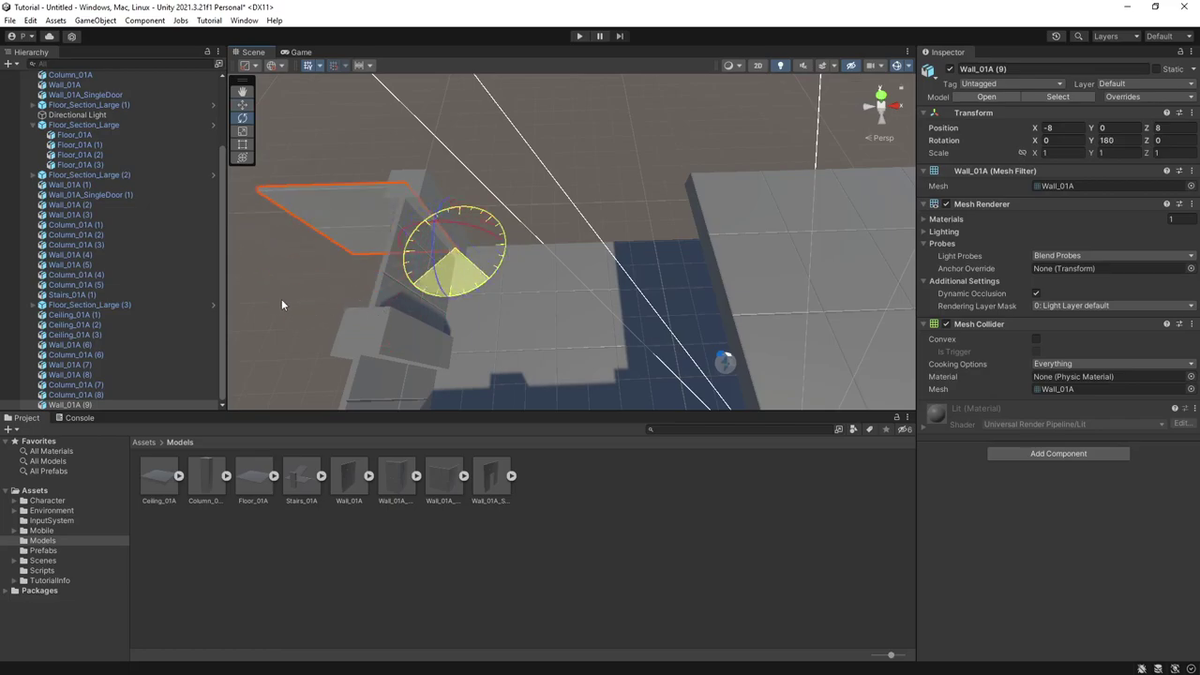
{"action": "key", "text": "w"}
{"action": "left_click_drag", "start_coordinate": [480, 247], "coordinate": [689, 245]}
{"action": "key", "text": "ctrl+d"}
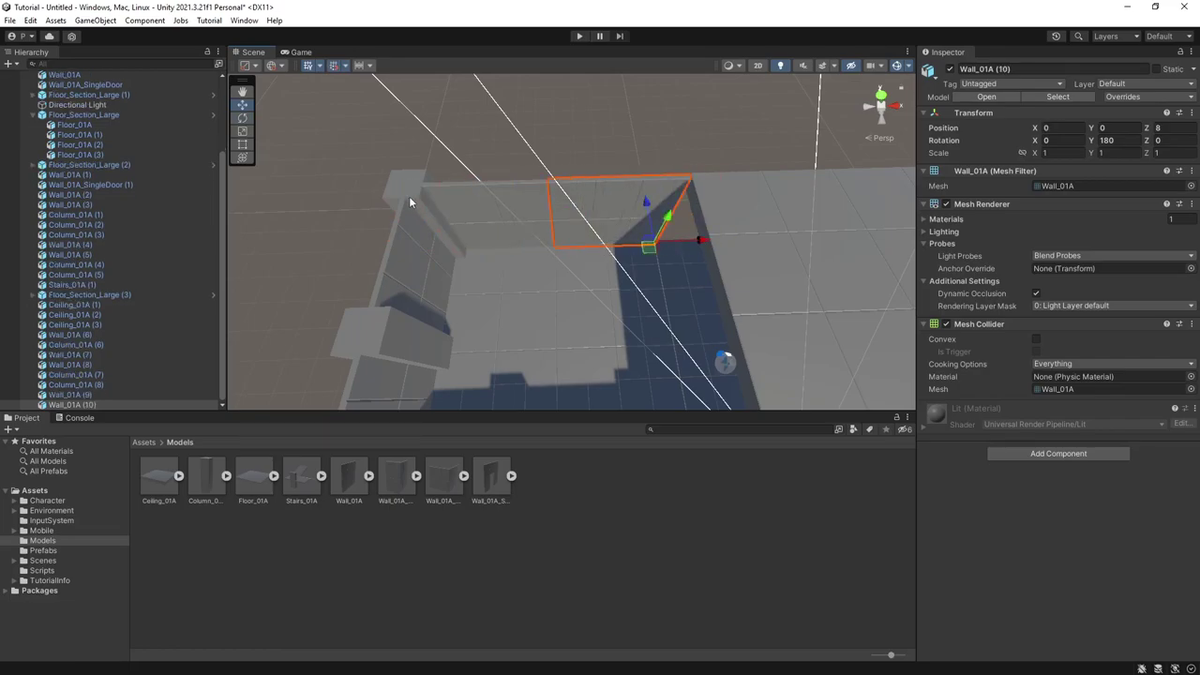
Step: Duplicate the corner column at Z 8 and move the copy along the new wall to X -3
{"action": "left_click", "coordinate": [409, 200]}
{"action": "key", "text": "ctrl+d"}
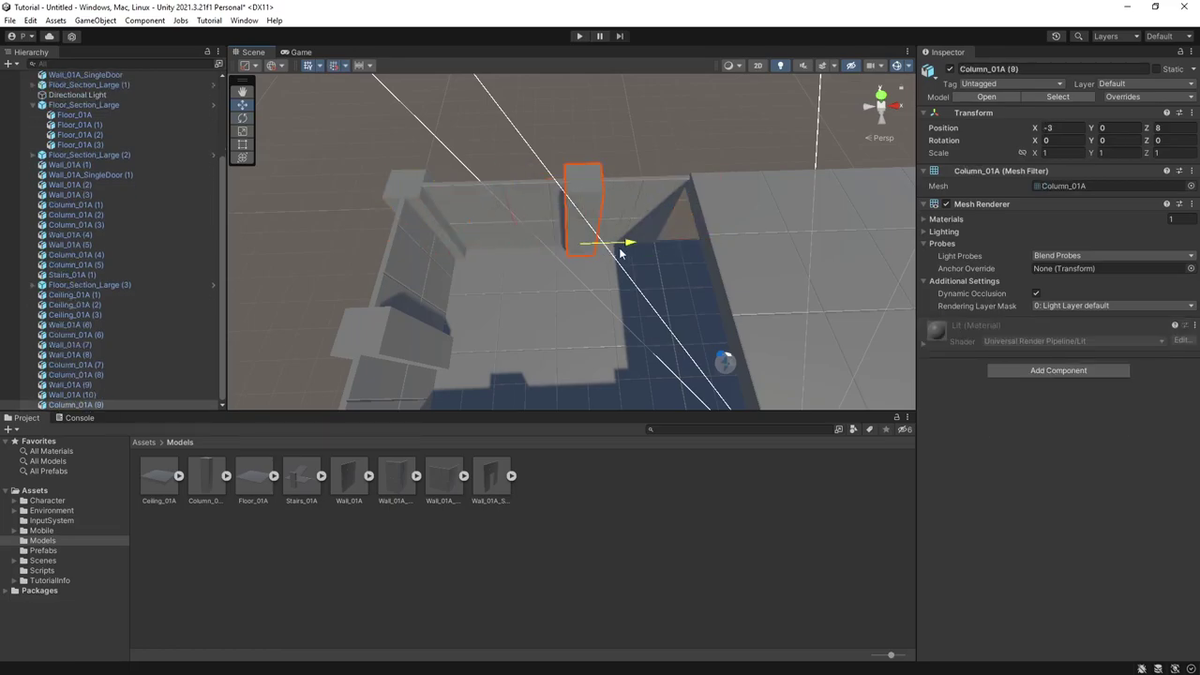
{"action": "right_click_drag", "start_coordinate": [580, 266], "coordinate": [692, 244]}
Step: Duplicate the Z 8 wall segment at X 0 and move the copy to X 4
{"action": "left_click", "coordinate": [482, 236]}
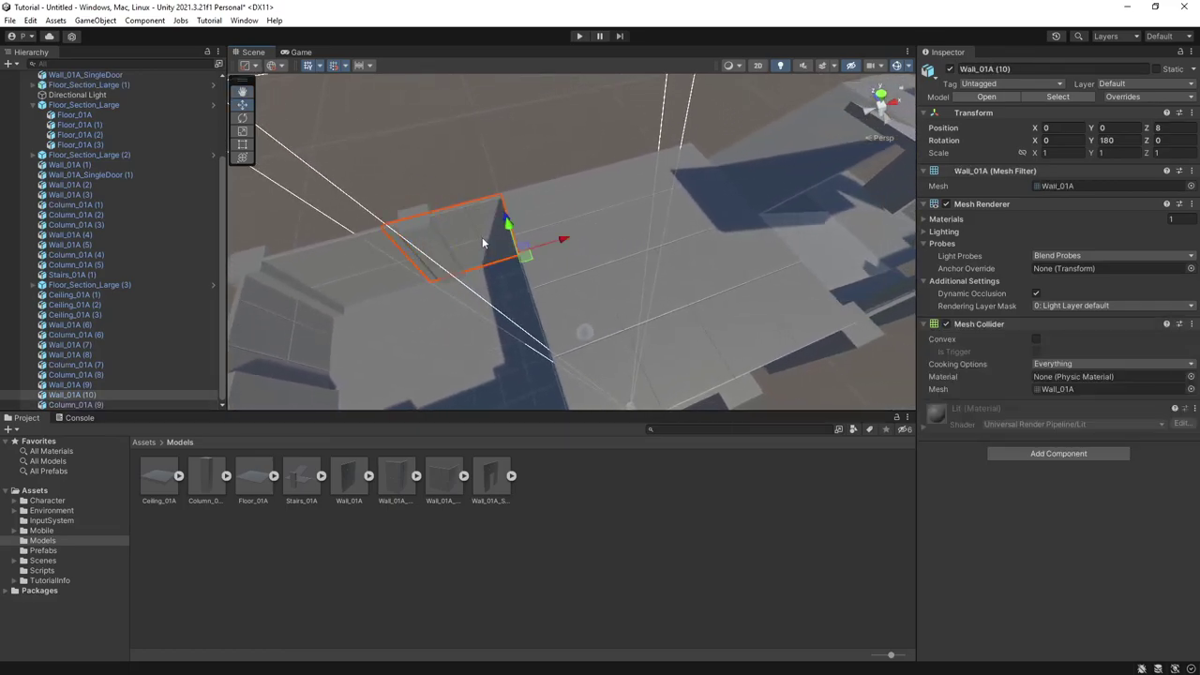
{"action": "key", "text": "ctrl+d"}
{"action": "left_click_drag", "start_coordinate": [551, 239], "coordinate": [591, 233]}
{"action": "right_click_drag", "start_coordinate": [591, 234], "coordinate": [504, 308]}
{"action": "key", "text": "w"}
{"action": "left_click_drag", "start_coordinate": [505, 308], "coordinate": [525, 187], "text": "alt"}
{"action": "left_click", "coordinate": [575, 262]}
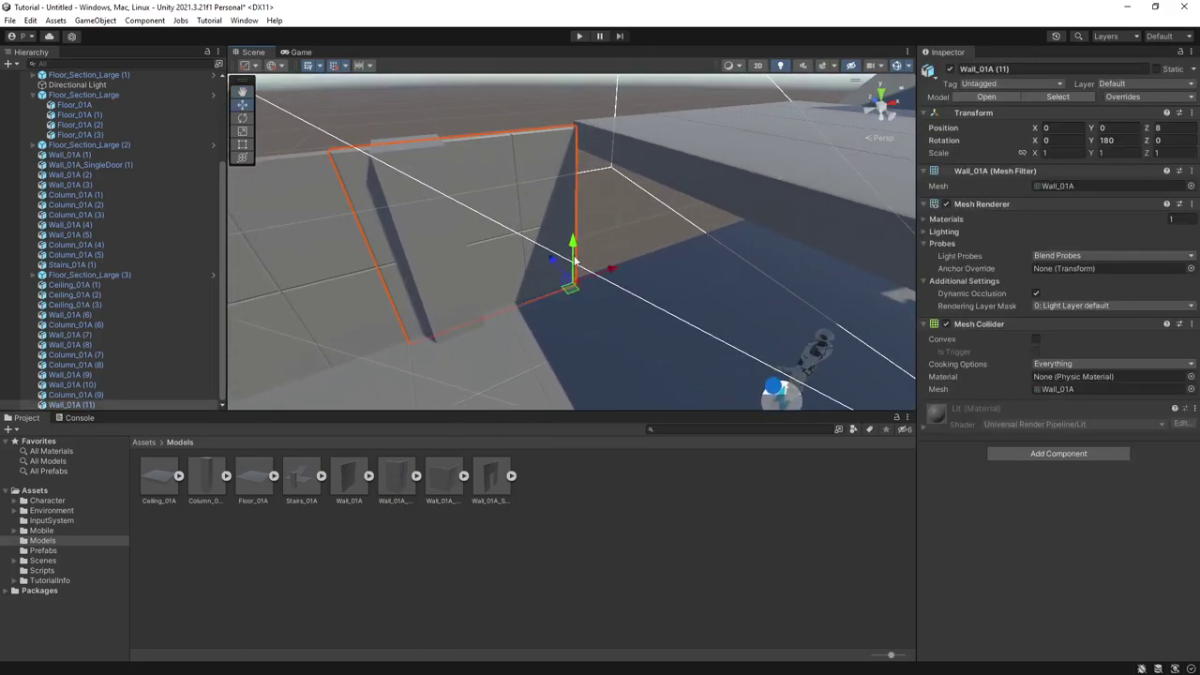
{"action": "left_click_drag", "start_coordinate": [598, 275], "coordinate": [692, 244]}
Step: Duplicate the column at X -3 to X 0, and shift the original column back along X towards the wall seam
{"action": "left_click", "coordinate": [465, 267]}
{"action": "key", "text": "ctrl+d"}
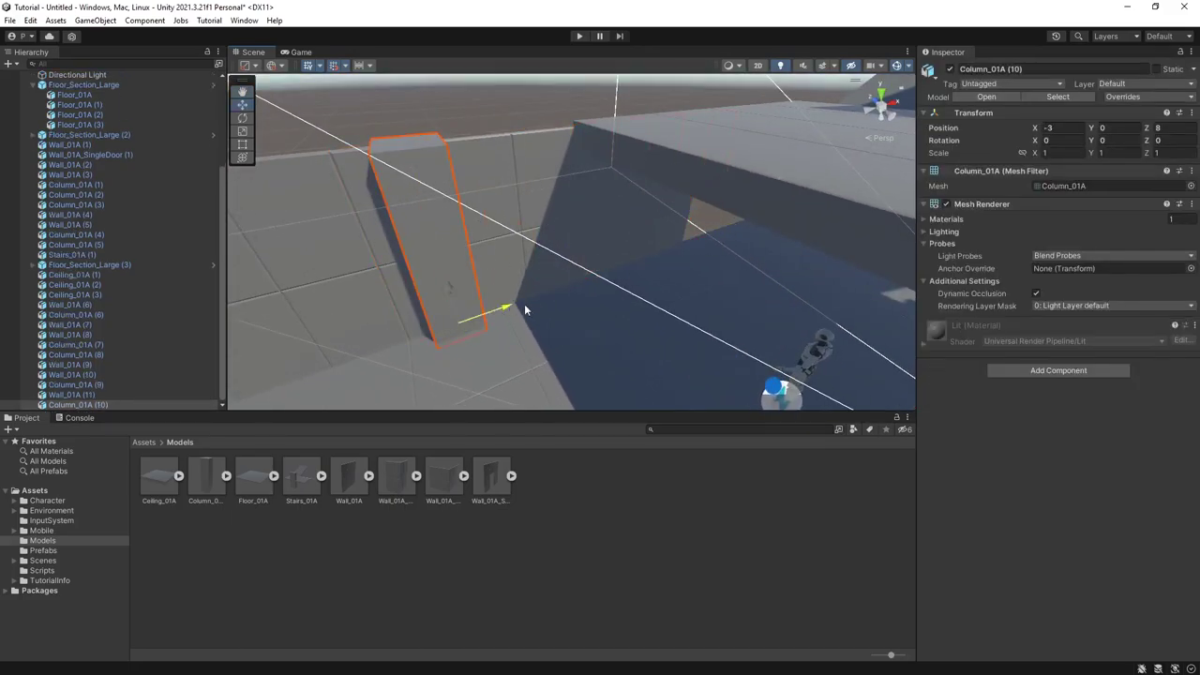
{"action": "left_click_drag", "start_coordinate": [525, 309], "coordinate": [610, 288]}
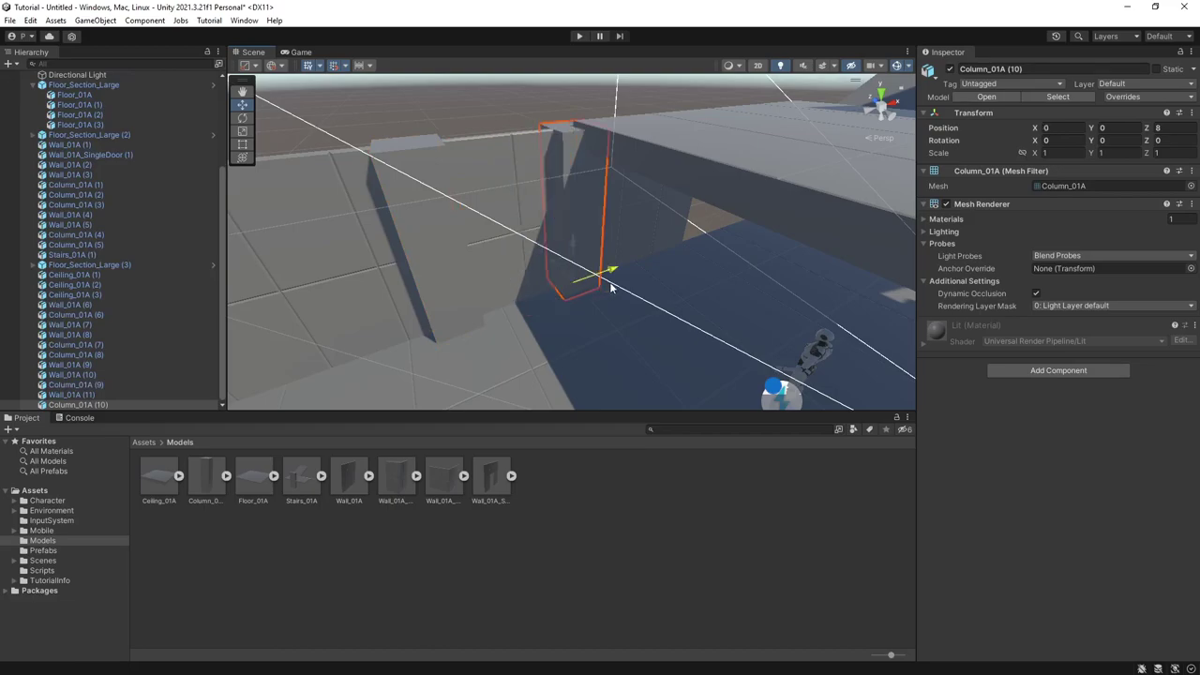
{"action": "left_click", "coordinate": [445, 262]}
{"action": "left_click_drag", "start_coordinate": [507, 310], "coordinate": [461, 319]}
Step: Extend the Z 8 wall row with repeated copies of the segment at X 4, reaching X 16
{"action": "left_click", "coordinate": [471, 294]}
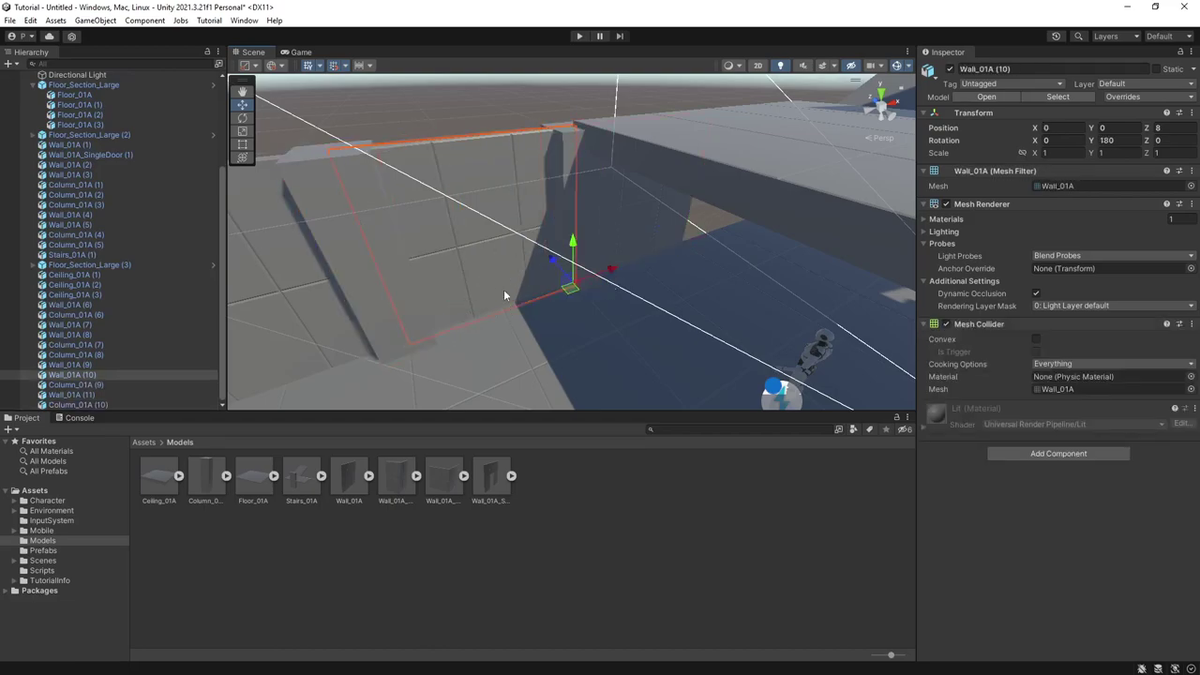
{"action": "right_click_drag", "start_coordinate": [504, 289], "coordinate": [533, 266]}
{"action": "key", "text": "w"}
{"action": "left_click_drag", "start_coordinate": [531, 266], "coordinate": [497, 238], "text": "alt"}
{"action": "left_click", "coordinate": [508, 234]}
{"action": "right_click_drag", "start_coordinate": [507, 234], "coordinate": [604, 248]}
{"action": "key", "text": "ctrl+d"}
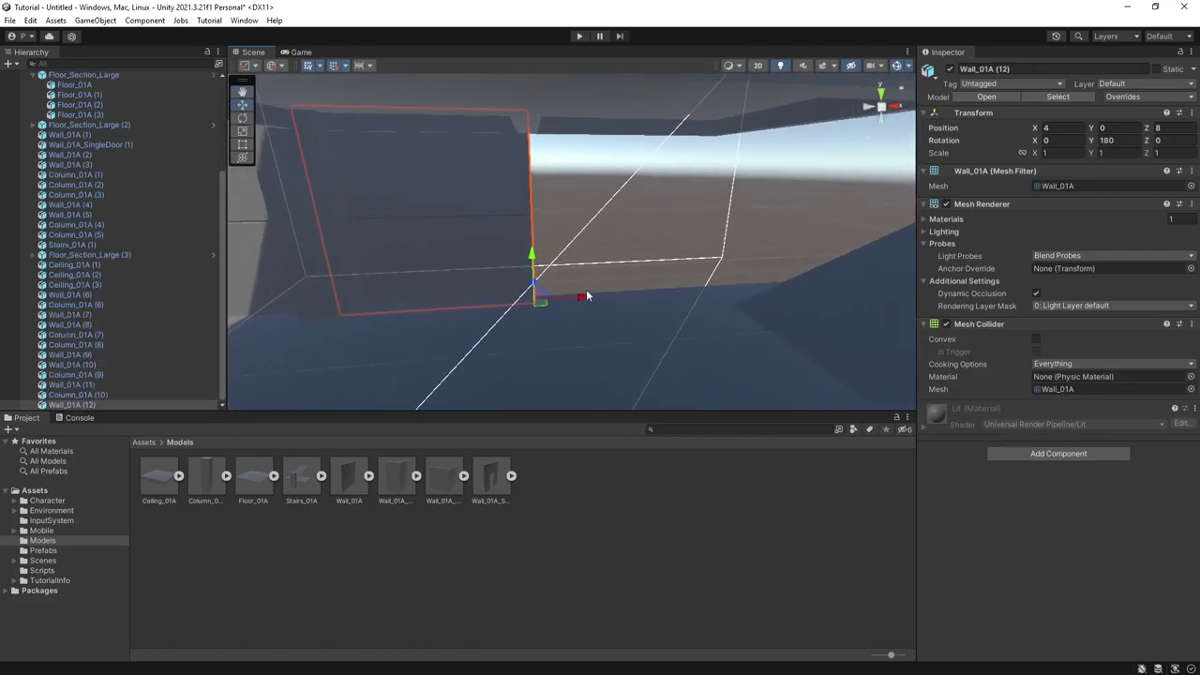
{"action": "mouse_move", "coordinate": [586, 289]}
{"action": "left_mouse_down"}
{"action": "mouse_move", "coordinate": [749, 301]}
{"action": "mouse_move", "coordinate": [724, 301]}
{"action": "mouse_move", "coordinate": [772, 285]}
{"action": "mouse_move", "coordinate": [885, 283]}
{"action": "mouse_move", "coordinate": [555, 273]}
{"action": "mouse_move", "coordinate": [605, 281]}
{"action": "mouse_move", "coordinate": [534, 271]}
{"action": "mouse_move", "coordinate": [516, 249]}
{"action": "mouse_move", "coordinate": [542, 230]}
{"action": "mouse_move", "coordinate": [579, 302]}
{"action": "left_mouse_up"}
{"action": "key", "text": "ctrl+d"}
{"action": "key", "text": "ctrl+d"}
{"action": "key", "text": "ctrl+d"}
{"action": "scroll", "coordinate": [512, 276], "scroll_direction": "up", "scroll_amount": 5}
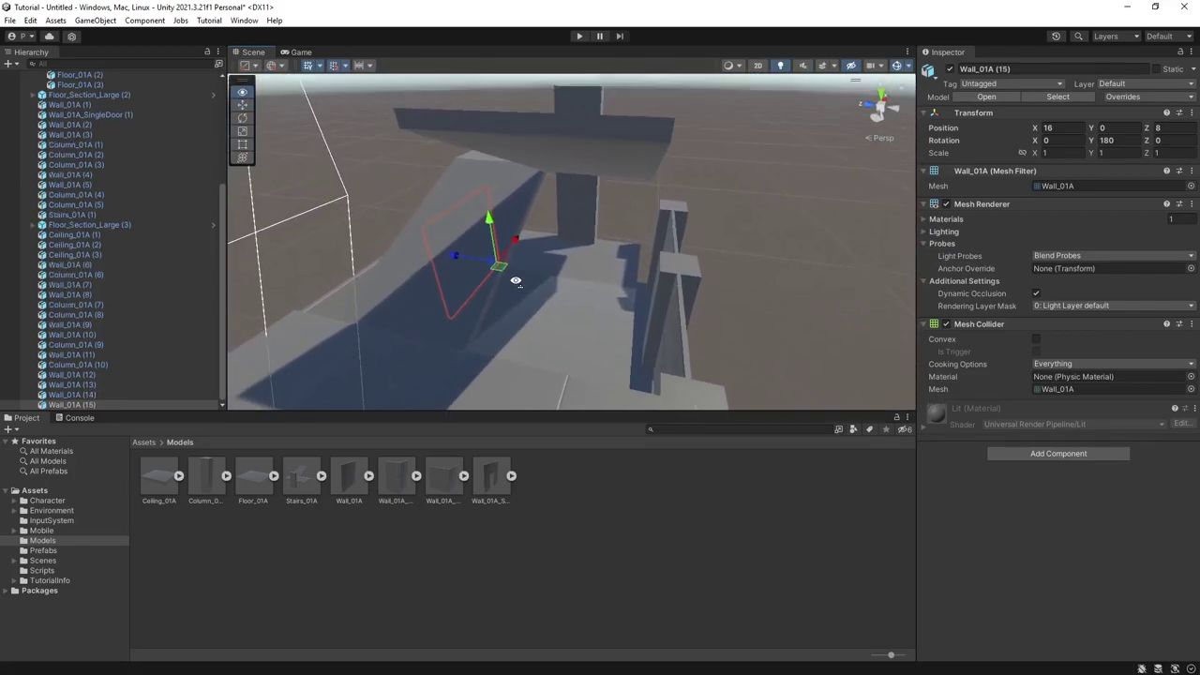
{"action": "key", "text": "e"}
{"action": "left_click_drag", "start_coordinate": [518, 312], "coordinate": [365, 328]}
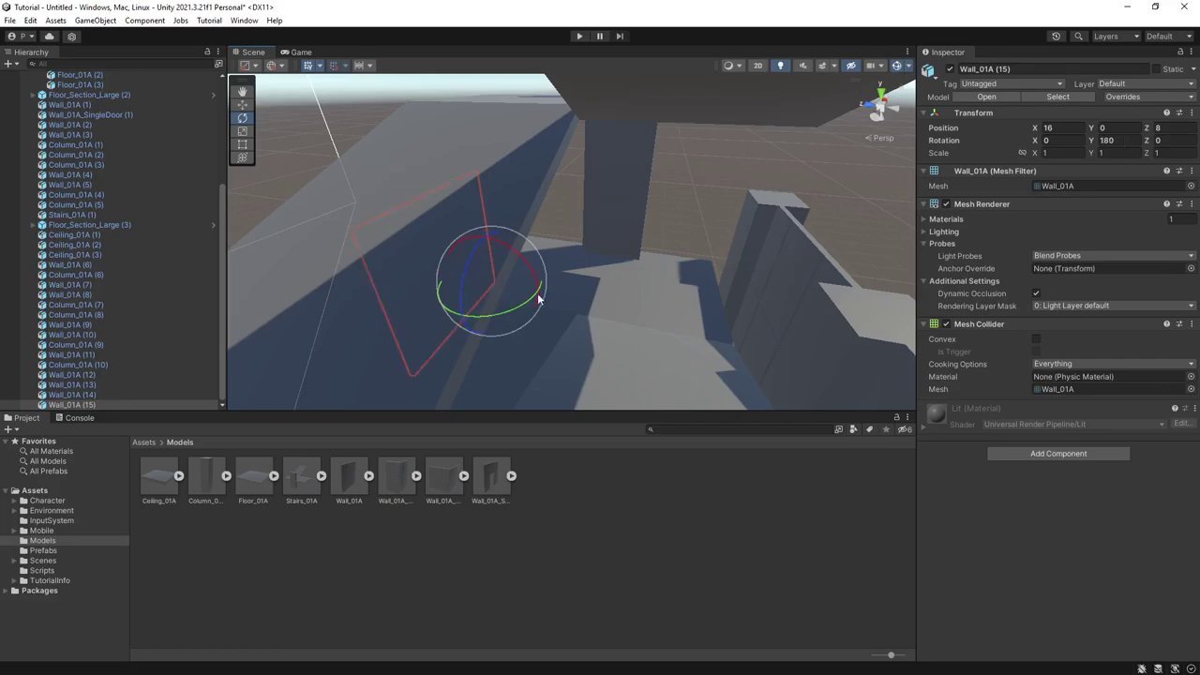
{"action": "right_click_drag", "start_coordinate": [539, 298], "coordinate": [620, 310]}
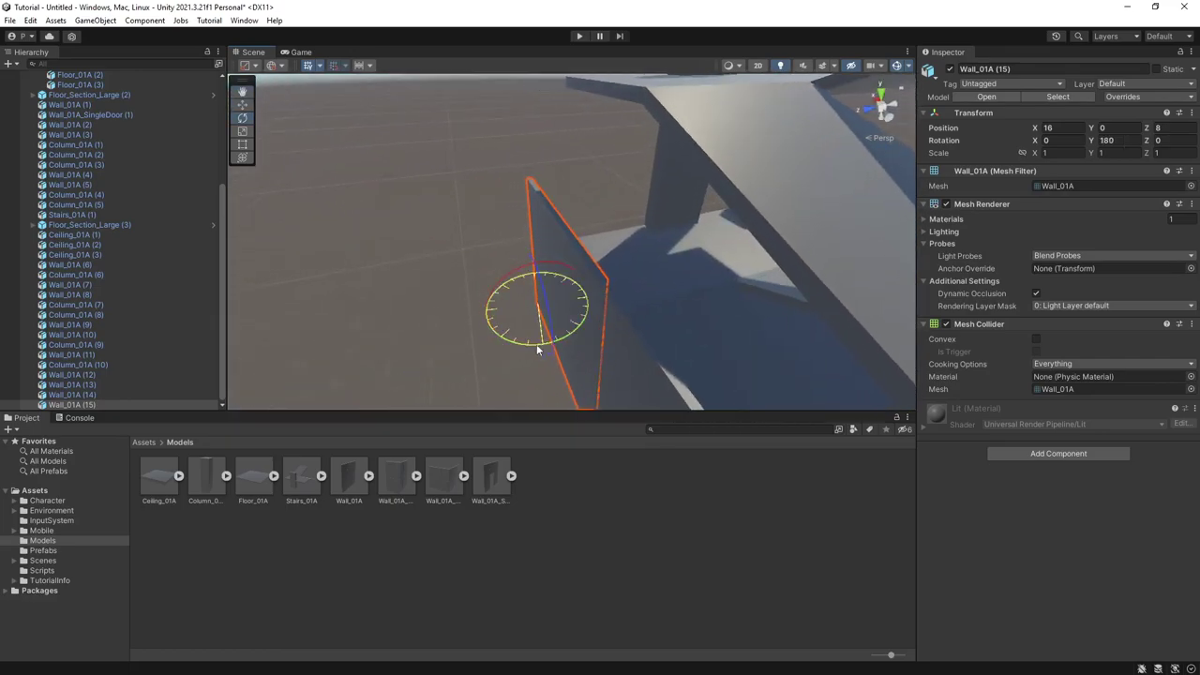
{"action": "left_click_drag", "start_coordinate": [537, 349], "coordinate": [374, 348]}
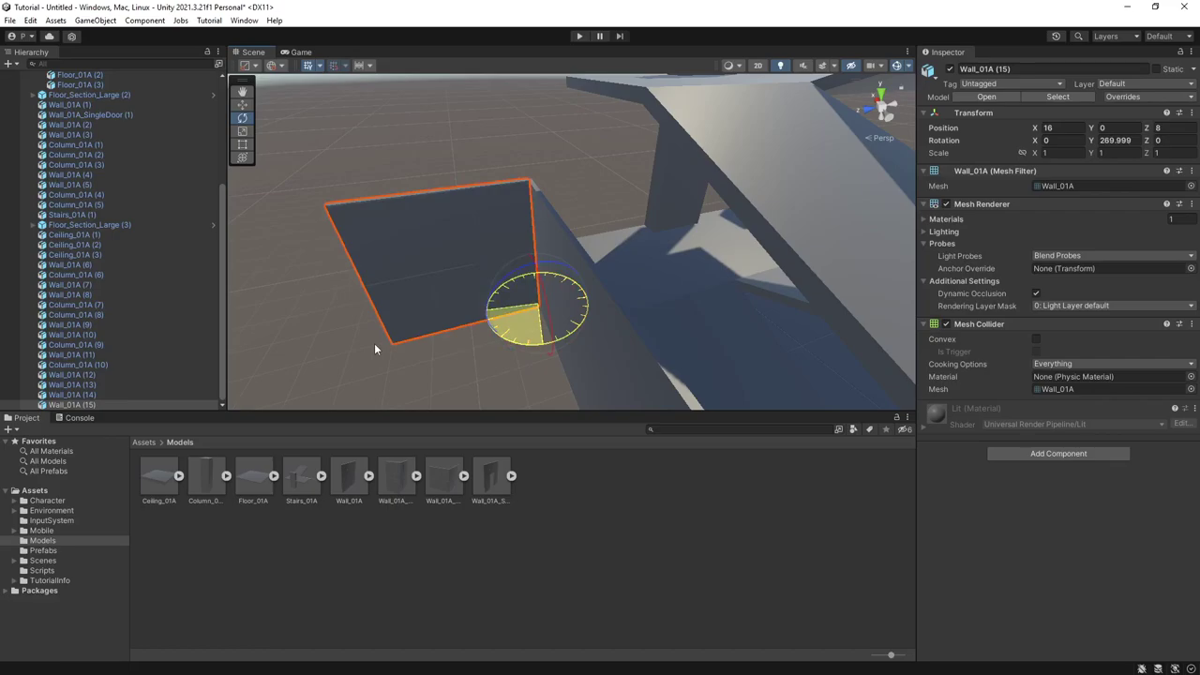
{"action": "left_click_drag", "start_coordinate": [374, 343], "coordinate": [376, 343]}
{"action": "key", "text": "ctrl+z"}
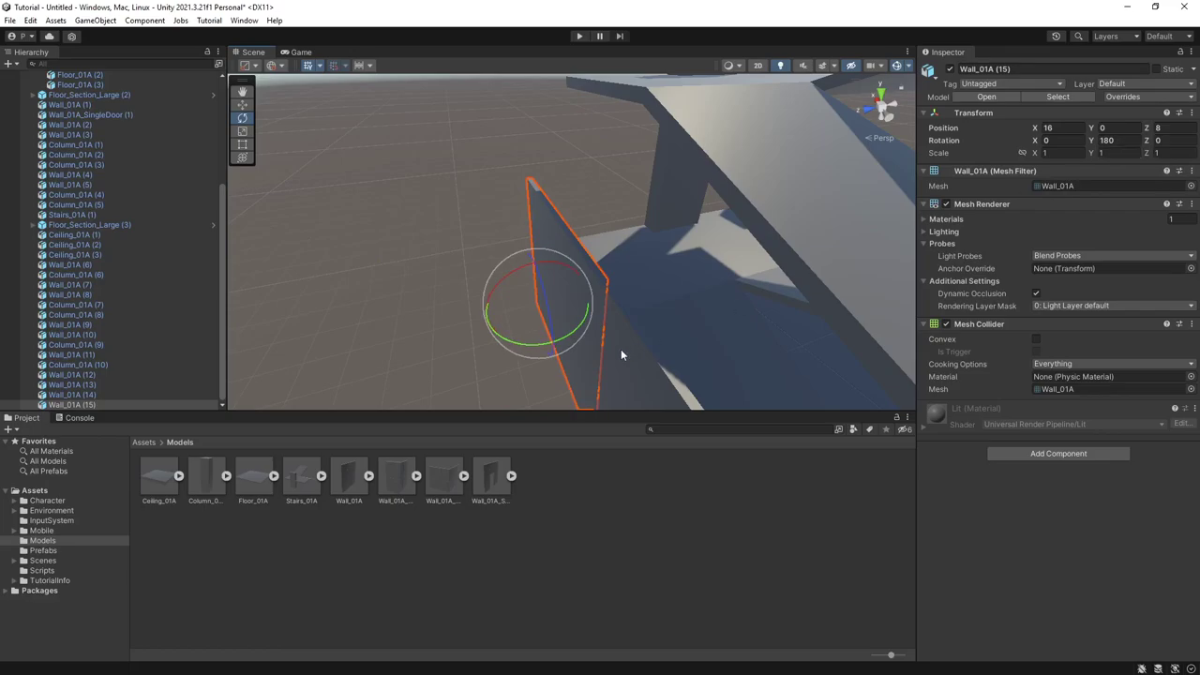
Step: Rotate the wall segment at X 16, Z 8 about its vertical axis to exactly 270 degrees
{"action": "left_click_drag", "start_coordinate": [523, 348], "coordinate": [660, 371]}
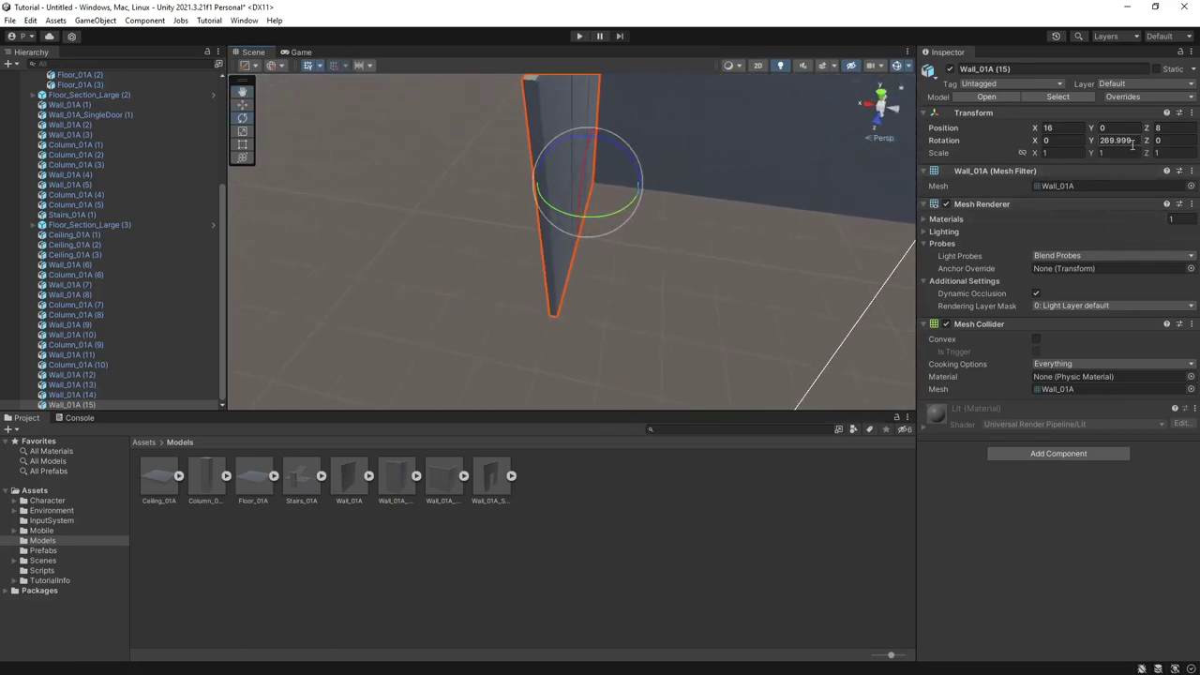
{"action": "type", "text": "270"}
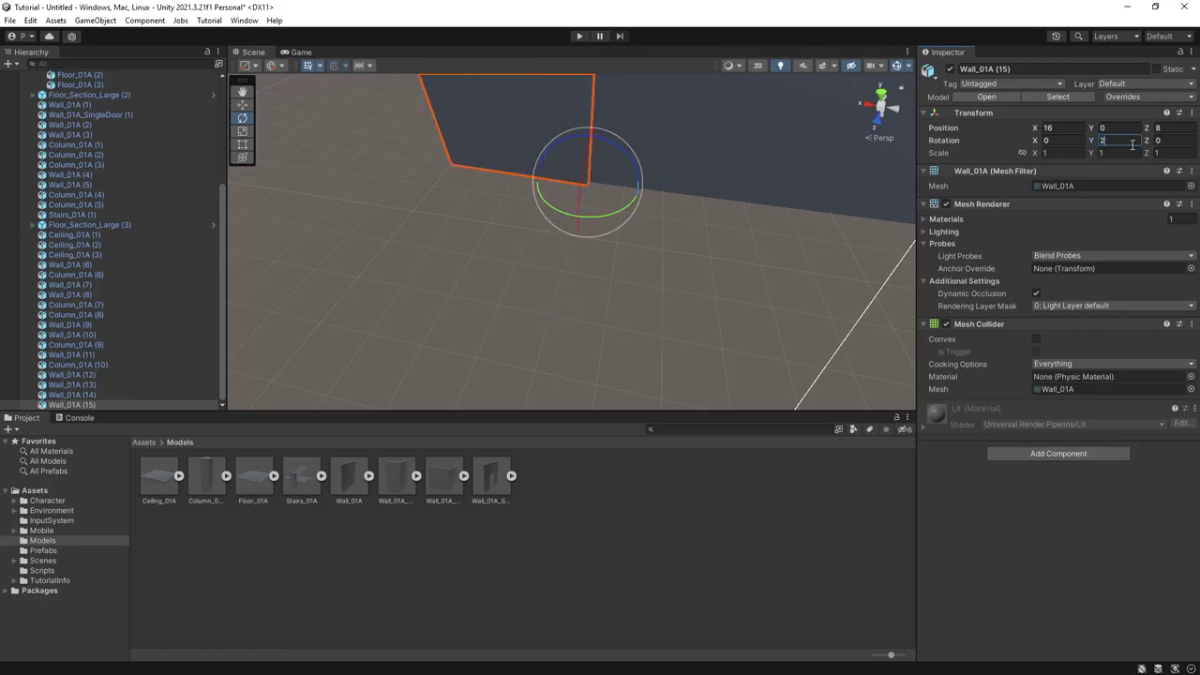
{"action": "left_click", "coordinate": [711, 232]}
Step: Move the rotated end wall segment along Z to 4 at the far end of the room
{"action": "right_click_drag", "start_coordinate": [711, 234], "coordinate": [544, 275]}
{"action": "left_click", "coordinate": [498, 256]}
{"action": "key", "text": "w"}
{"action": "left_click_drag", "start_coordinate": [527, 289], "coordinate": [630, 262]}
{"action": "key", "text": "f"}
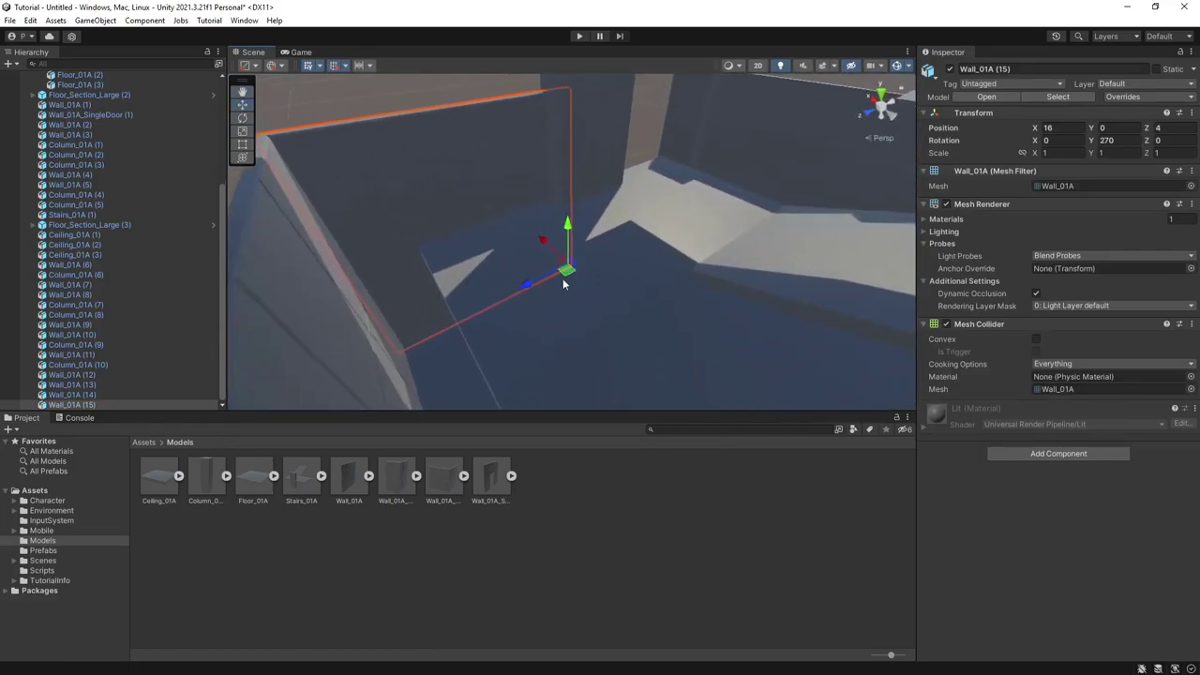
Step: Duplicate the end wall segment, move the copy to Z 0, and check the enclosed end from outside
{"action": "key", "text": "ctrl+d"}
{"action": "left_click_drag", "start_coordinate": [530, 280], "coordinate": [655, 237]}
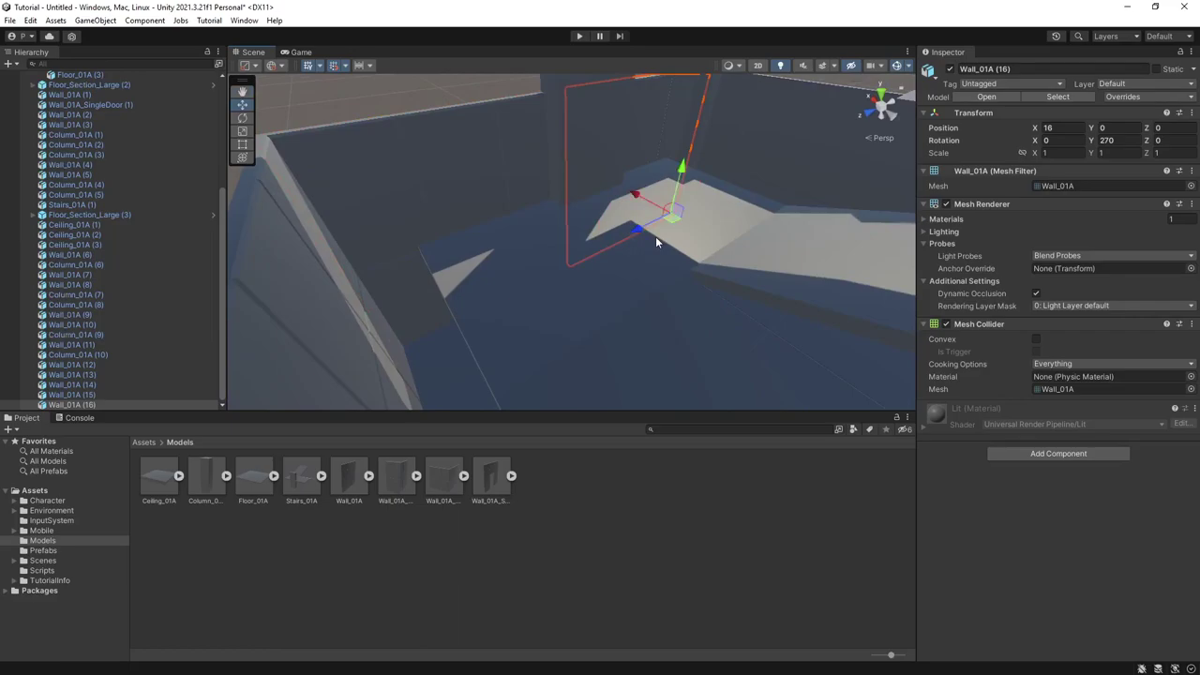
{"action": "right_click_drag", "start_coordinate": [541, 290], "coordinate": [755, 226]}
{"action": "left_click_drag", "start_coordinate": [755, 225], "coordinate": [453, 214], "text": "alt"}
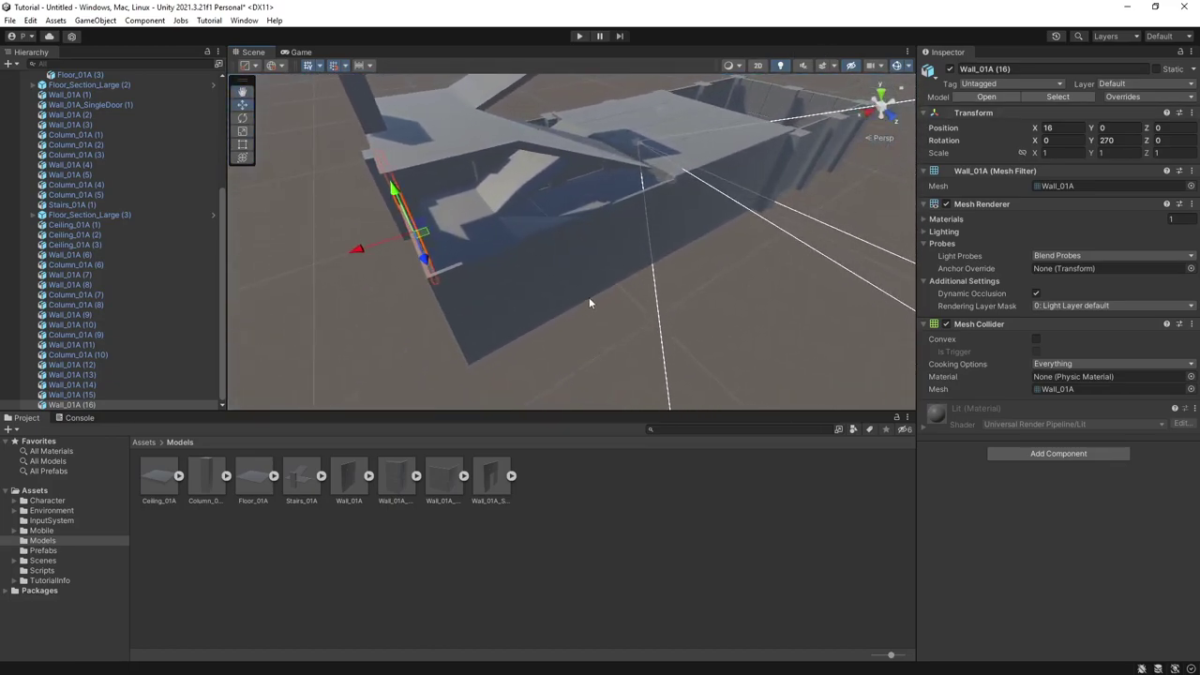
{"action": "left_click_drag", "start_coordinate": [594, 265], "coordinate": [643, 264], "text": "alt"}
{"action": "left_click", "coordinate": [643, 264]}
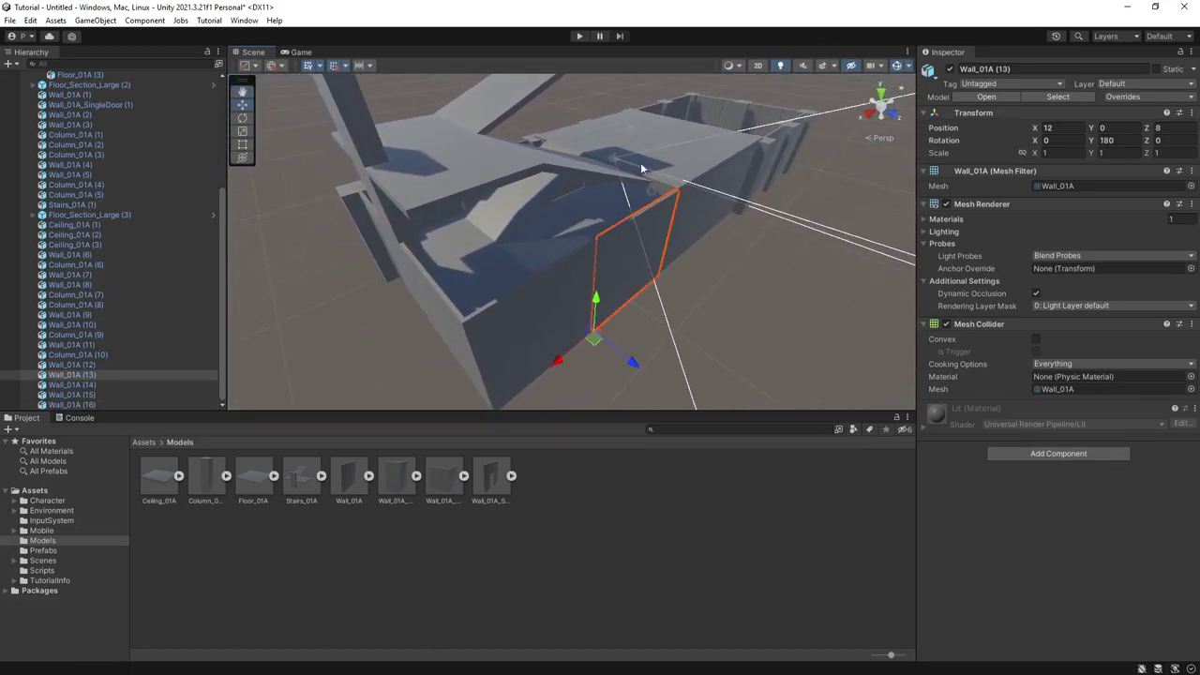
Step: Duplicate the ceiling pieces to cover the open part of the enclosed room with four copies
{"action": "left_click_drag", "start_coordinate": [686, 216], "coordinate": [771, 122], "text": "alt"}
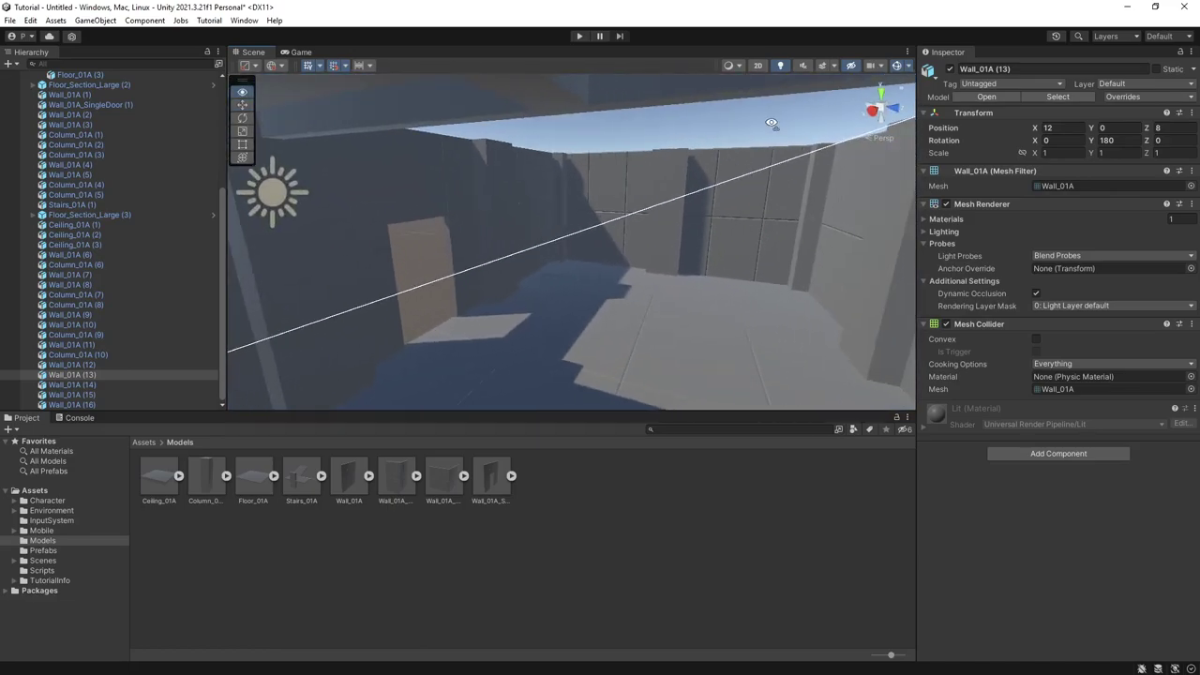
{"action": "left_click_drag", "start_coordinate": [674, 248], "coordinate": [664, 153], "text": "alt"}
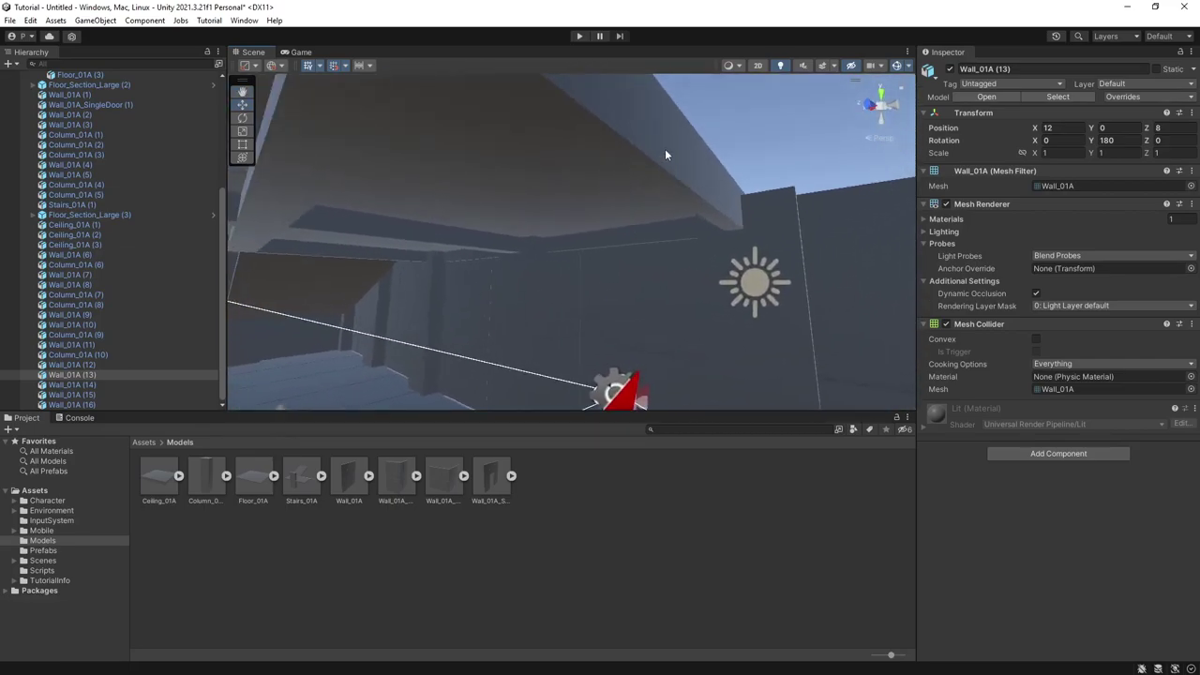
{"action": "left_click_drag", "start_coordinate": [687, 199], "coordinate": [630, 202], "text": "alt"}
{"action": "left_click", "coordinate": [563, 209]}
{"action": "scroll", "coordinate": [591, 246], "scroll_direction": "down", "scroll_amount": 7}
{"action": "key", "text": "ctrl+d"}
{"action": "key", "text": "ctrl+d"}
{"action": "left_click", "coordinate": [610, 178], "text": "shift"}
{"action": "key", "text": "ctrl+d"}
Step: Duplicate the large floor section at Y 4 and move the copy along X over the new ceiling pieces
{"action": "left_click", "coordinate": [486, 173]}
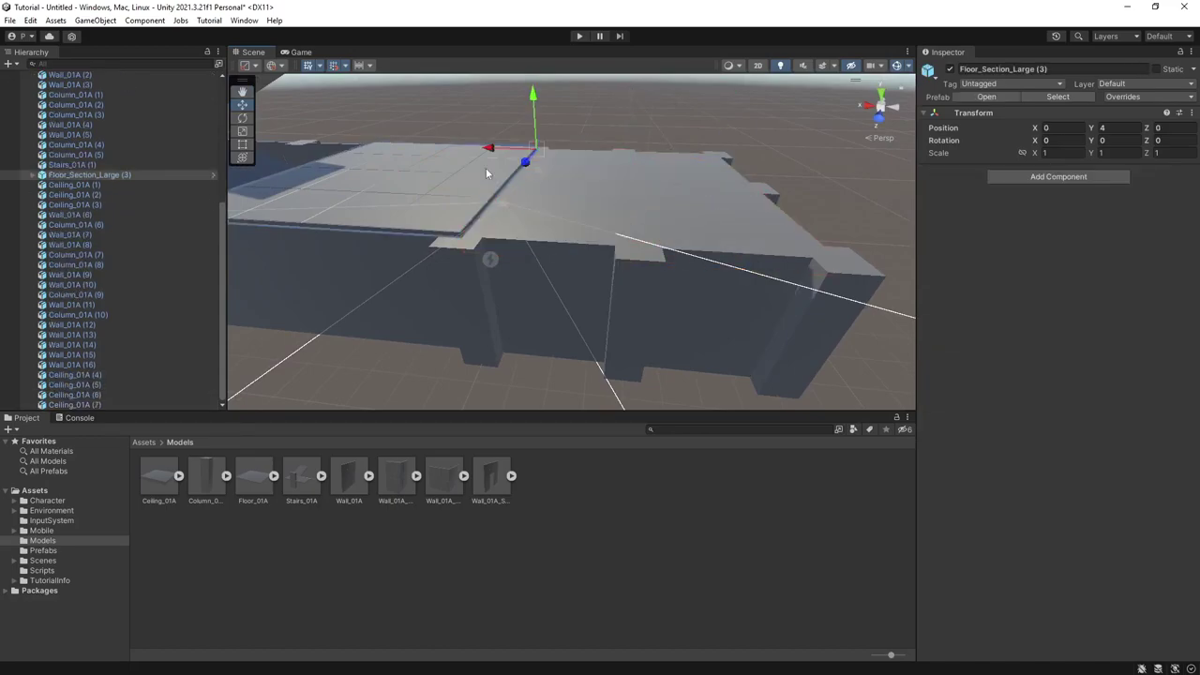
{"action": "key", "text": "ctrl+d"}
{"action": "left_click_drag", "start_coordinate": [488, 156], "coordinate": [686, 120]}
{"action": "left_click", "coordinate": [803, 173]}
{"action": "right_click_drag", "start_coordinate": [777, 281], "coordinate": [339, 351]}
{"action": "key", "text": "w"}
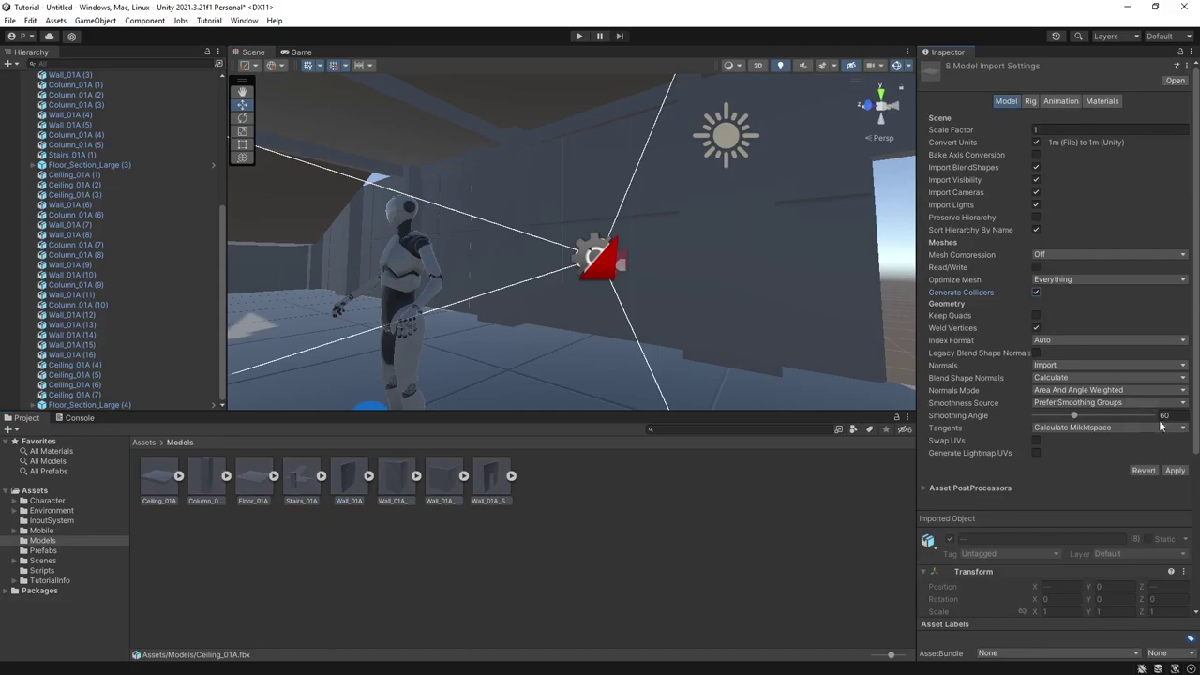
Step: Check the wall models' material import settings and set the stairs model's Material Creation Mode to None
{"action": "left_click", "coordinate": [496, 491]}
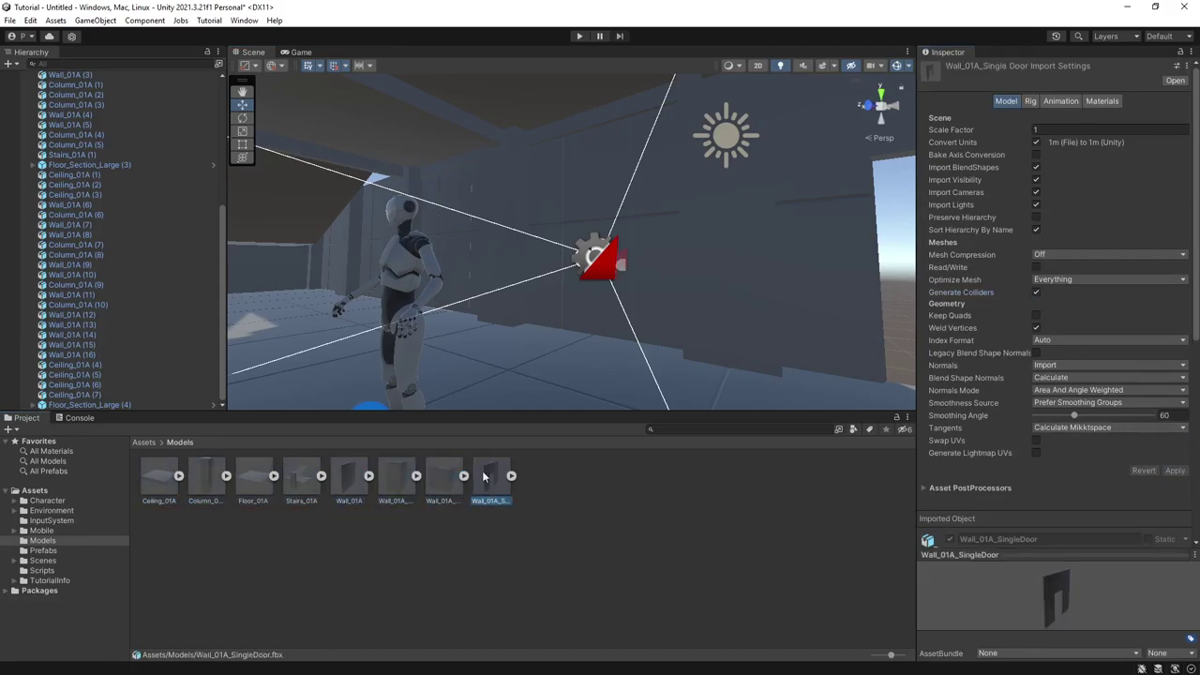
{"action": "left_click", "coordinate": [1101, 101]}
{"action": "left_click", "coordinate": [444, 478]}
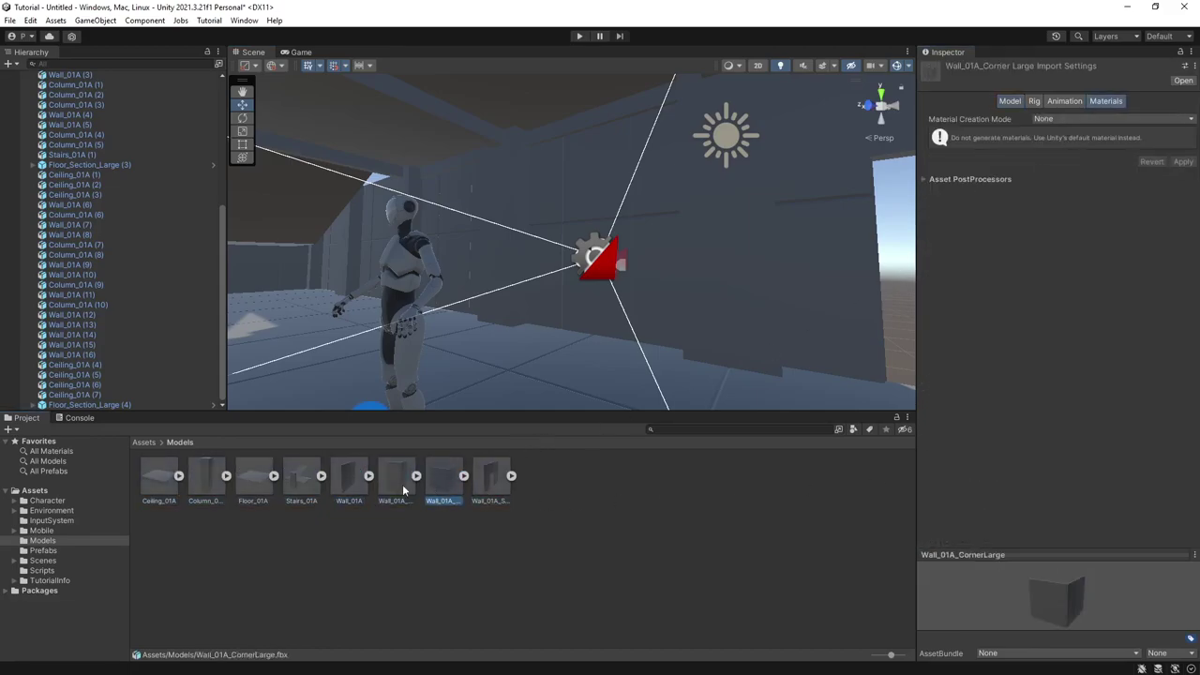
{"action": "left_click", "coordinate": [344, 483]}
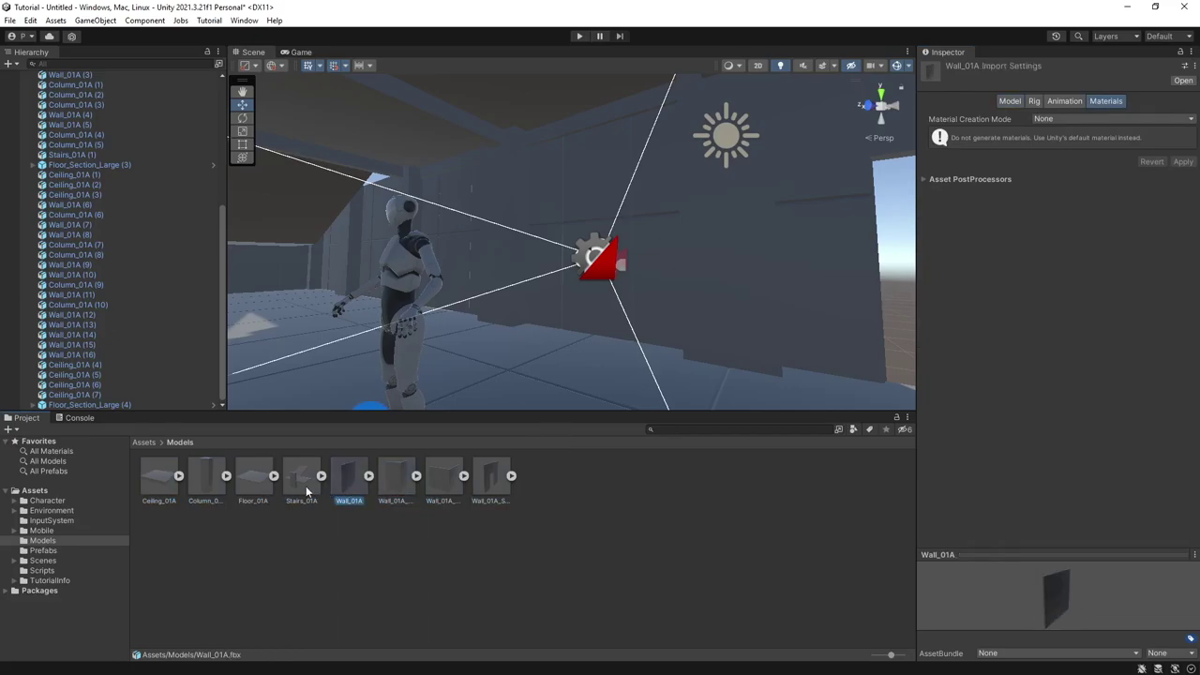
{"action": "left_click", "coordinate": [306, 483]}
{"action": "left_click", "coordinate": [1098, 118]}
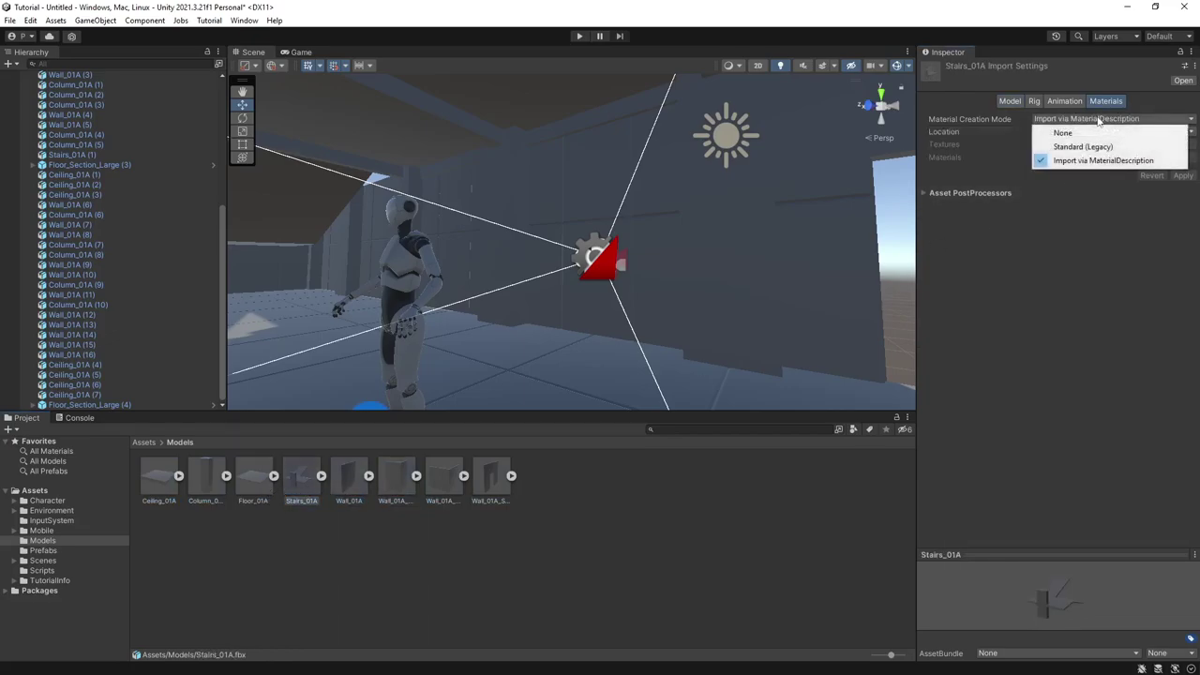
{"action": "left_click", "coordinate": [1092, 134]}
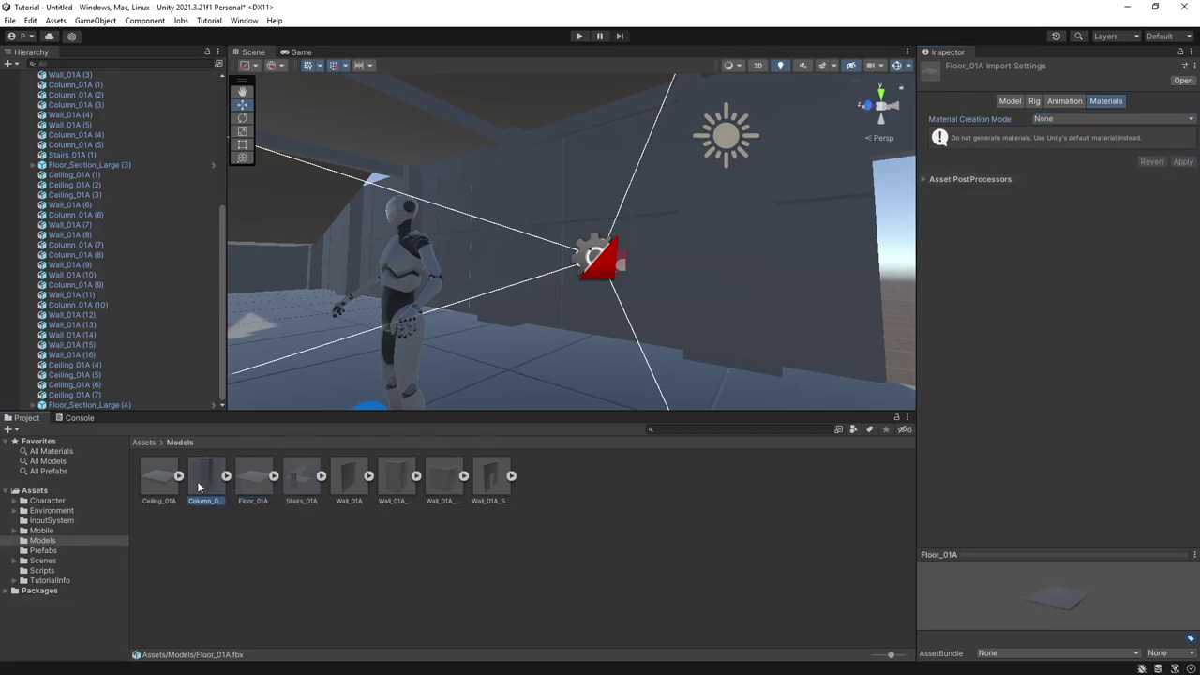
Step: Apply Material Creation Mode None to the column model and check the ceiling model's material import settings
{"action": "left_click", "coordinate": [1087, 118]}
{"action": "left_click", "coordinate": [1087, 131]}
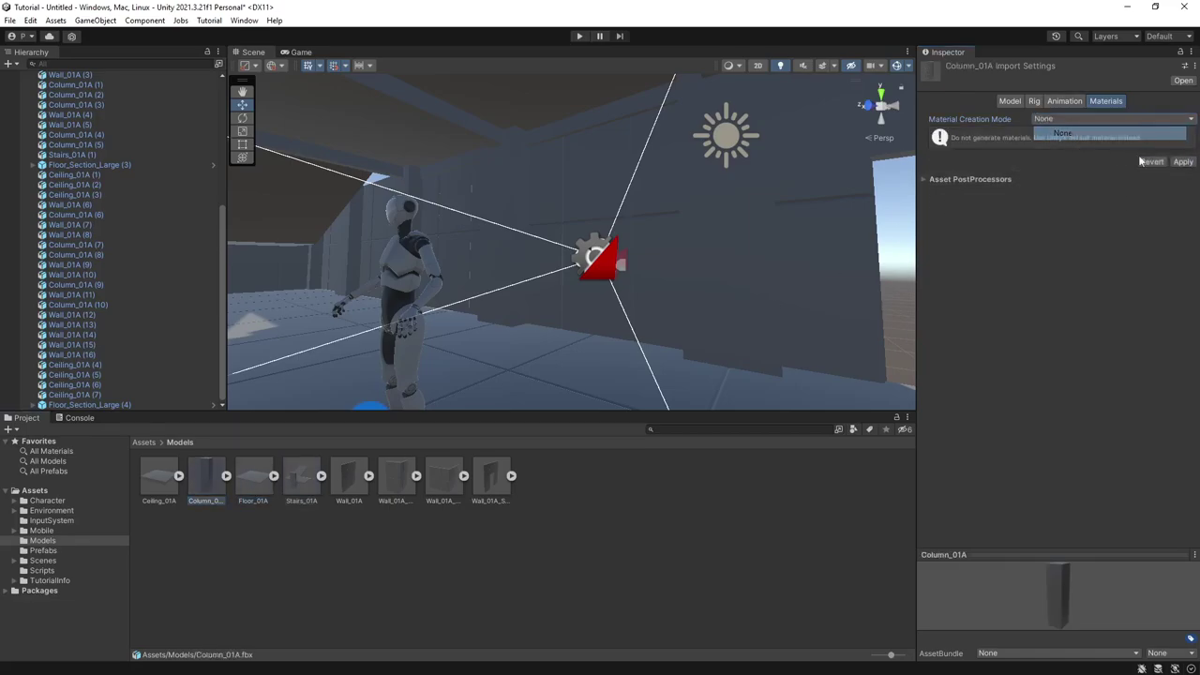
{"action": "left_click", "coordinate": [1182, 161]}
{"action": "left_click", "coordinate": [160, 480]}
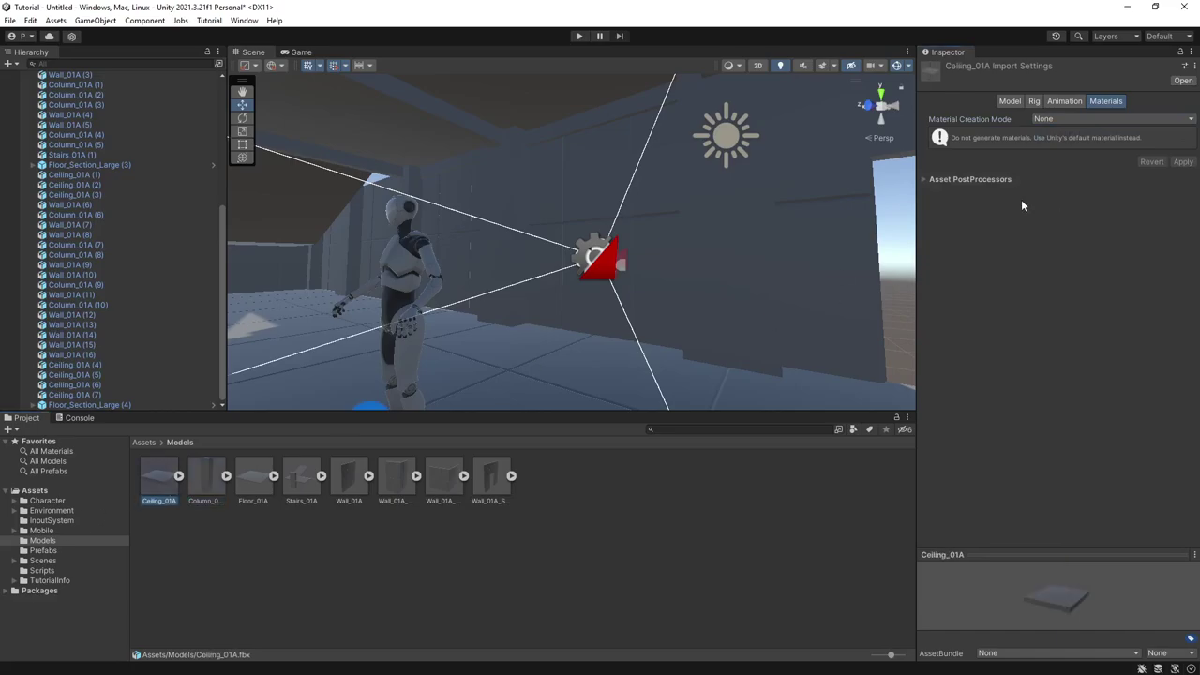
{"action": "left_click", "coordinate": [885, 274]}
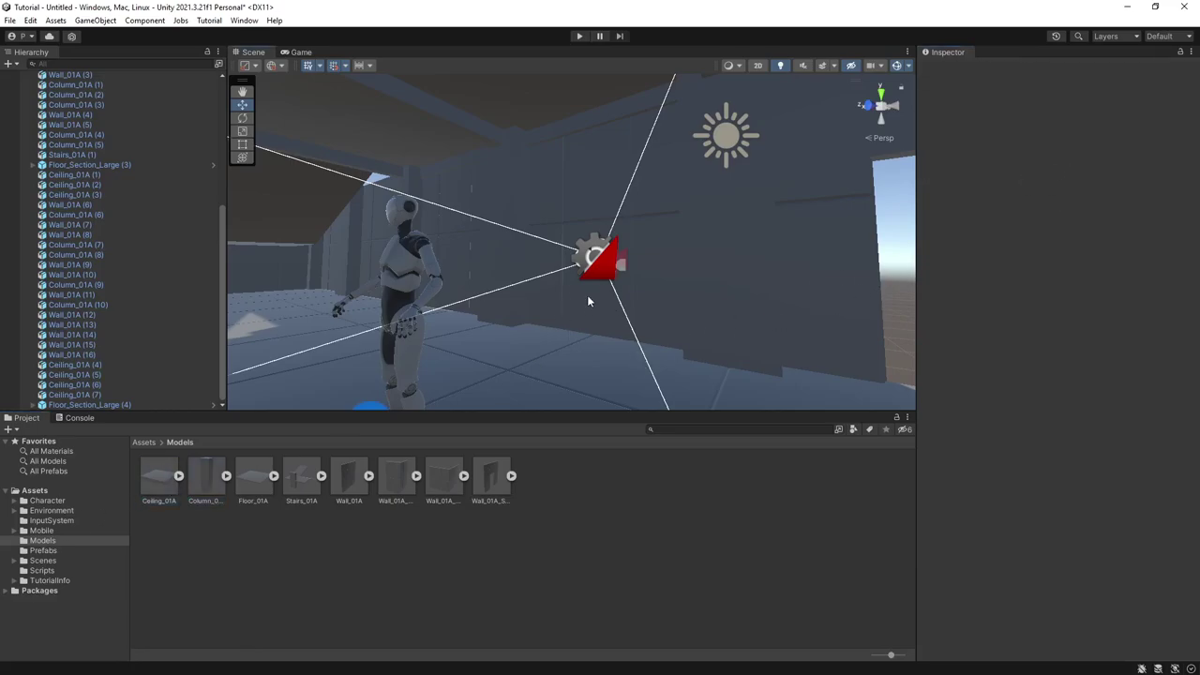
Step: Play the scene and run the character through the enclosed room and up the first flight of stairs
{"action": "key", "text": "s"}
{"action": "right_click_drag", "start_coordinate": [591, 296], "coordinate": [457, 323]}
{"action": "key", "text": "w"}
{"action": "left_click", "coordinate": [580, 36]}
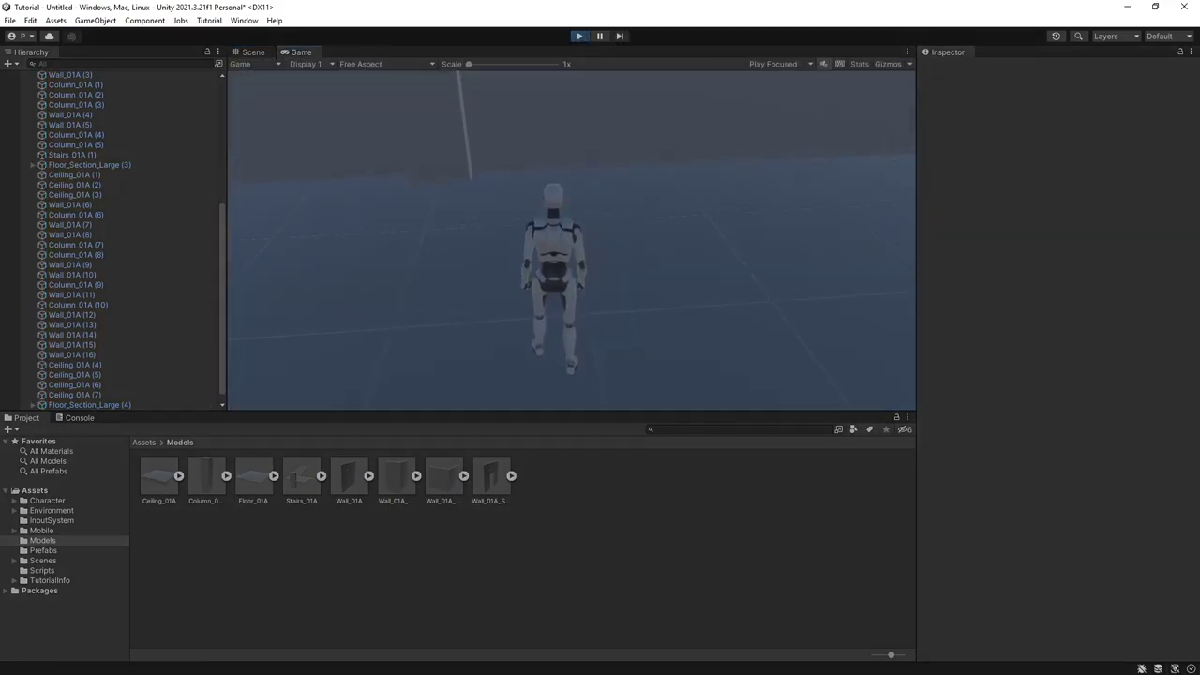
{"action": "key", "text": "w"}
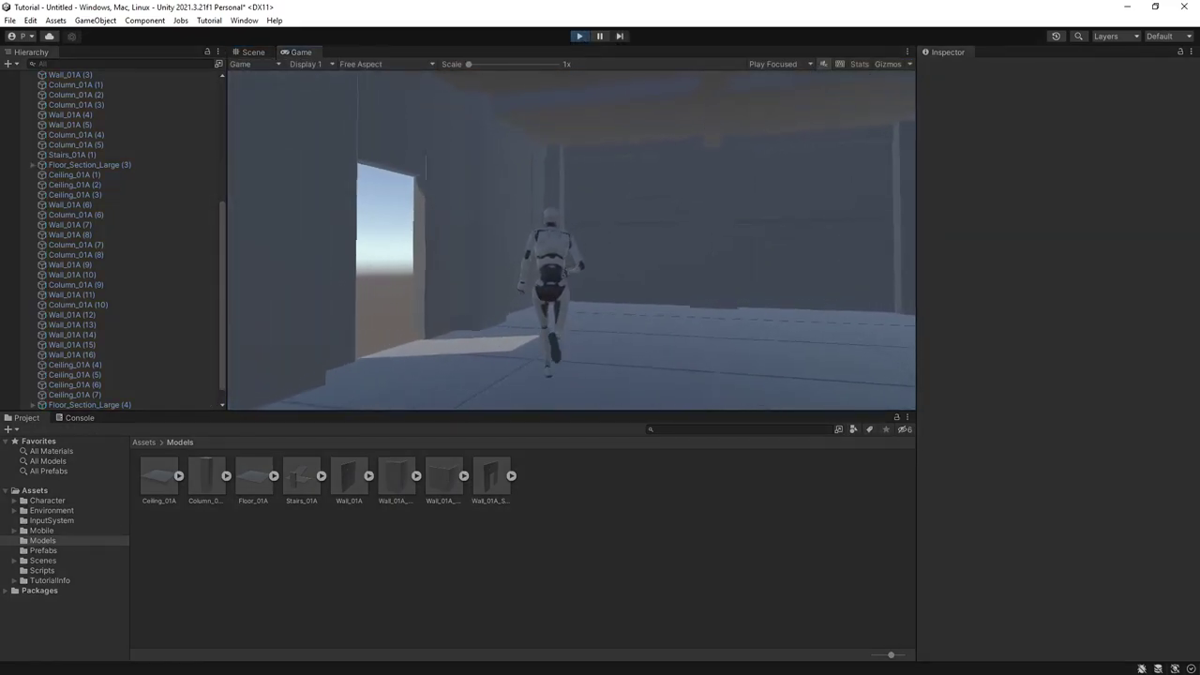
{"action": "key", "text": "w"}
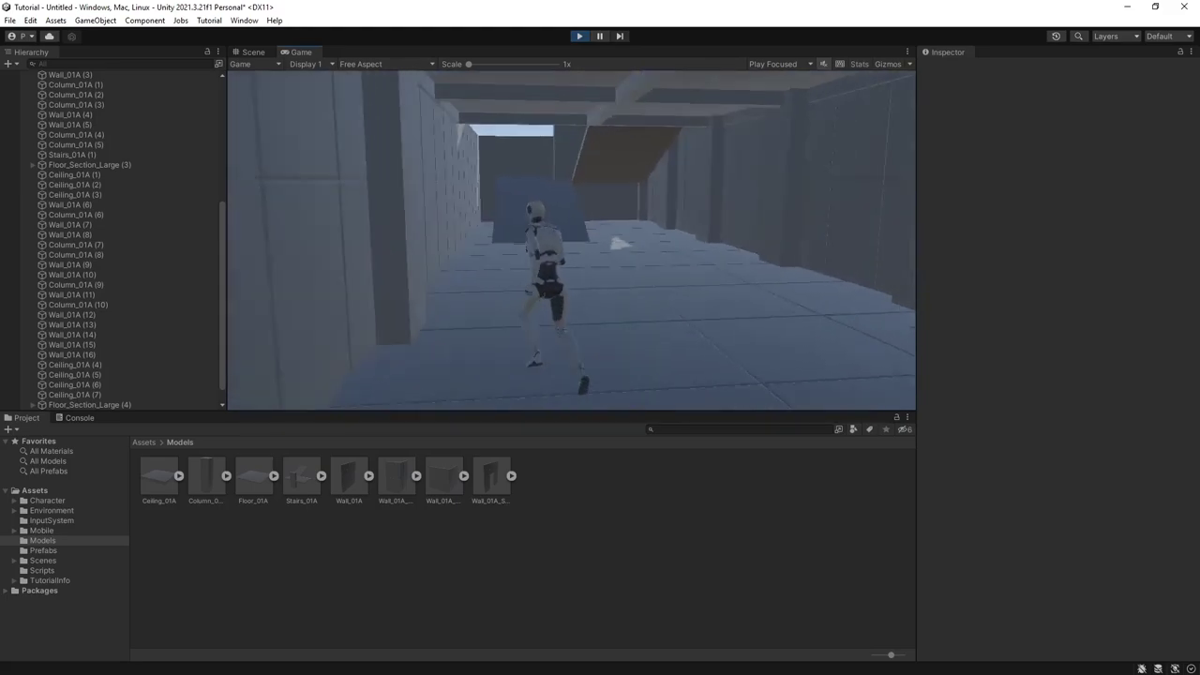
{"action": "key", "text": "w"}
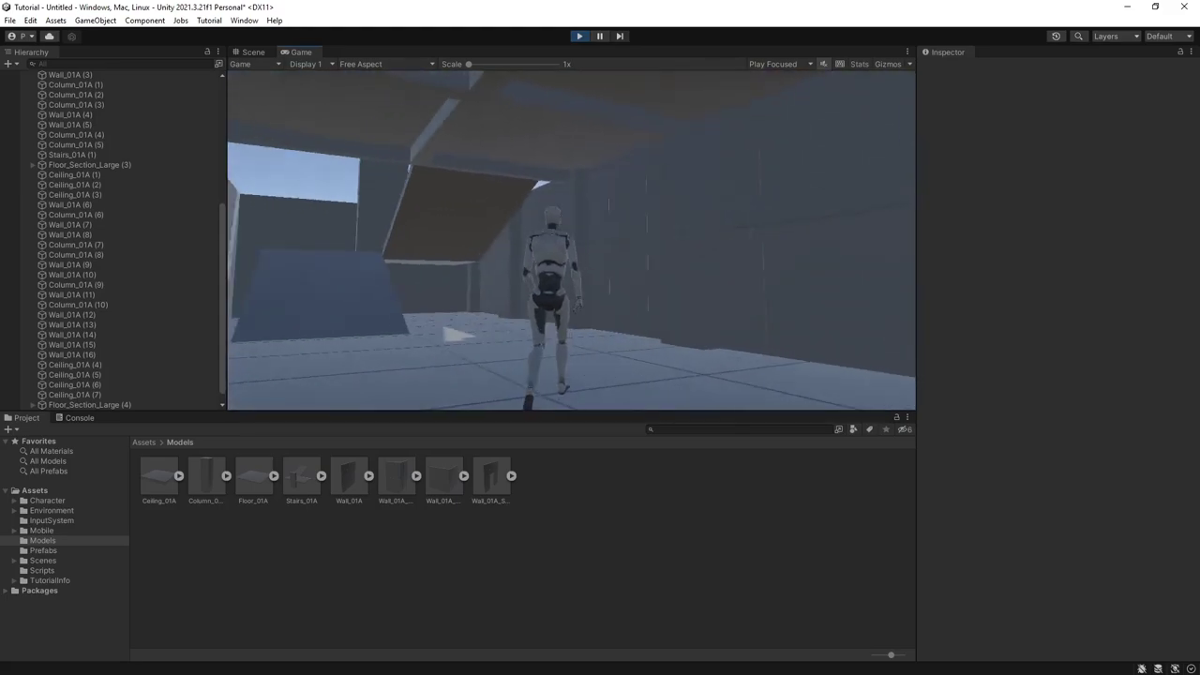
{"action": "key", "text": "w"}
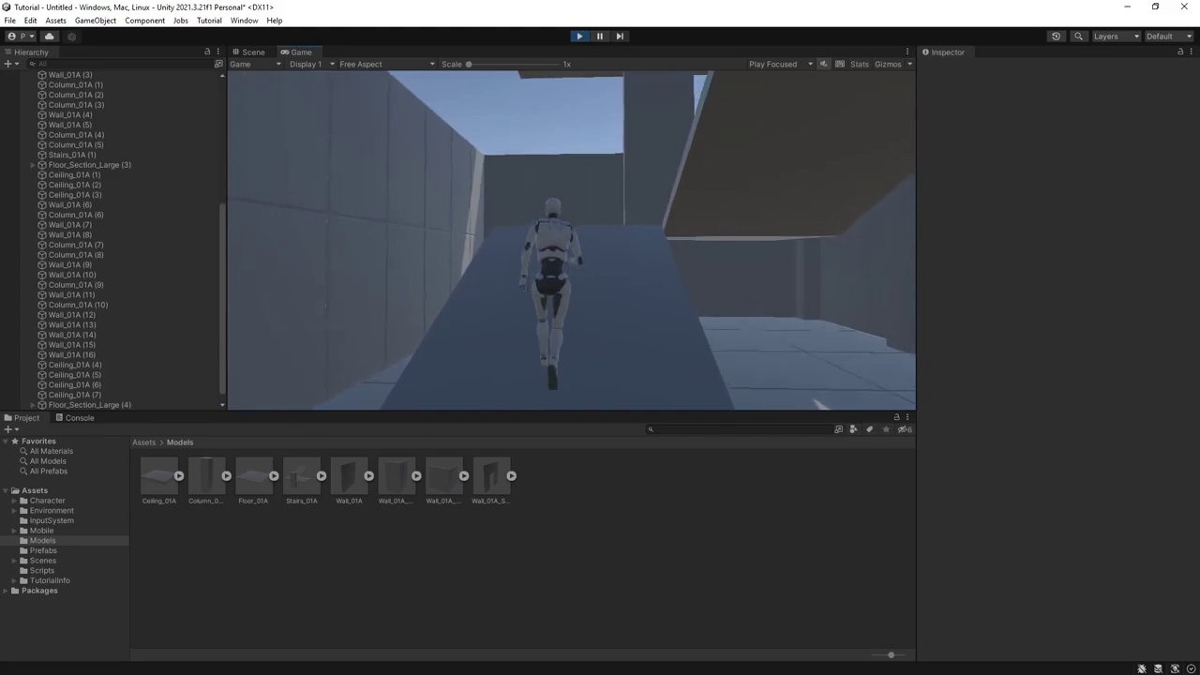
{"action": "key", "text": "w"}
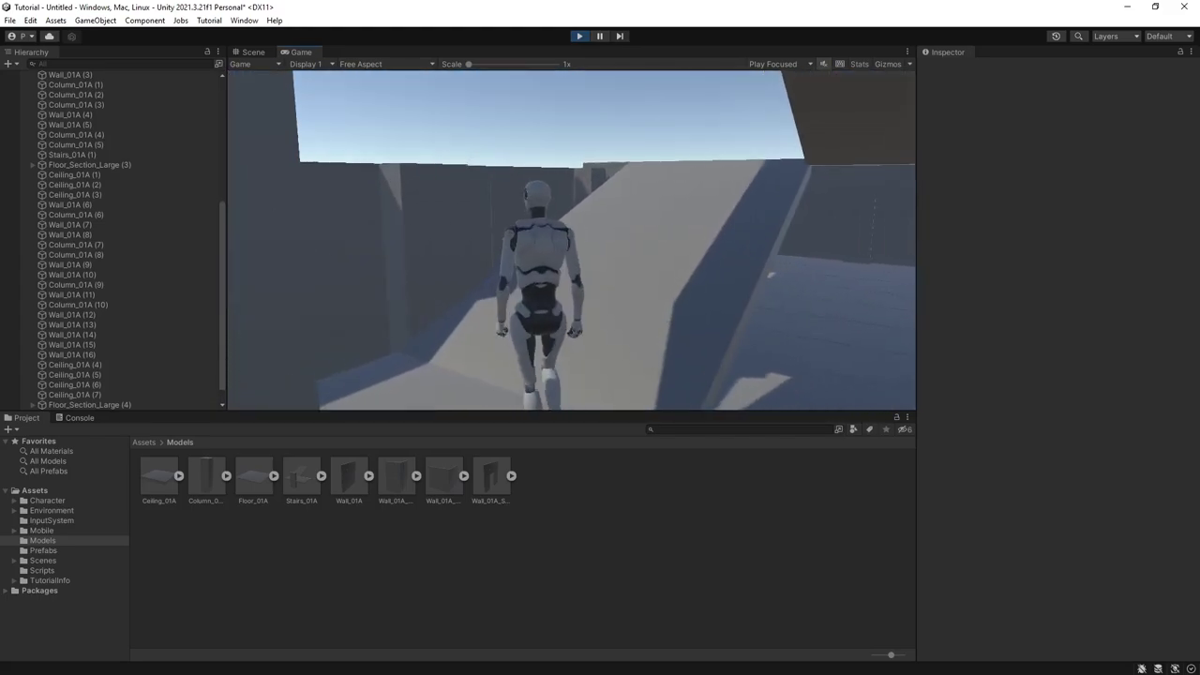
Step: Run the character across the upper floor and up the second flight of stairs, and end the playtest
{"action": "key", "text": "w"}
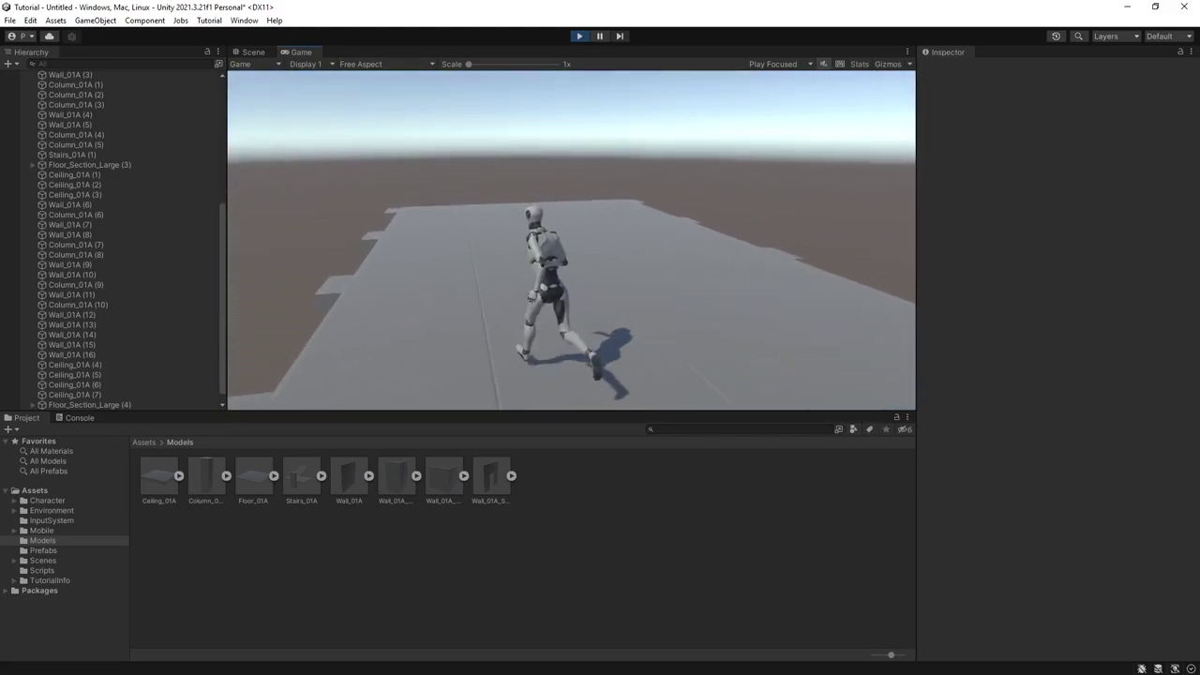
{"action": "key", "text": "w"}
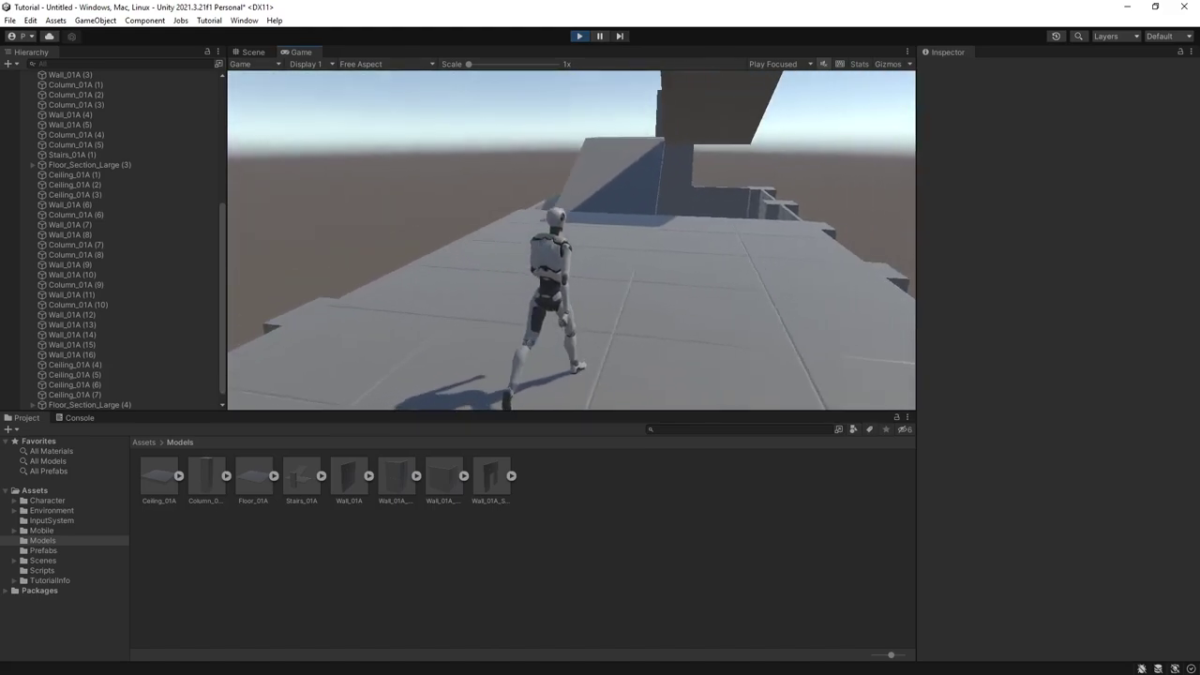
{"action": "key", "text": "w"}
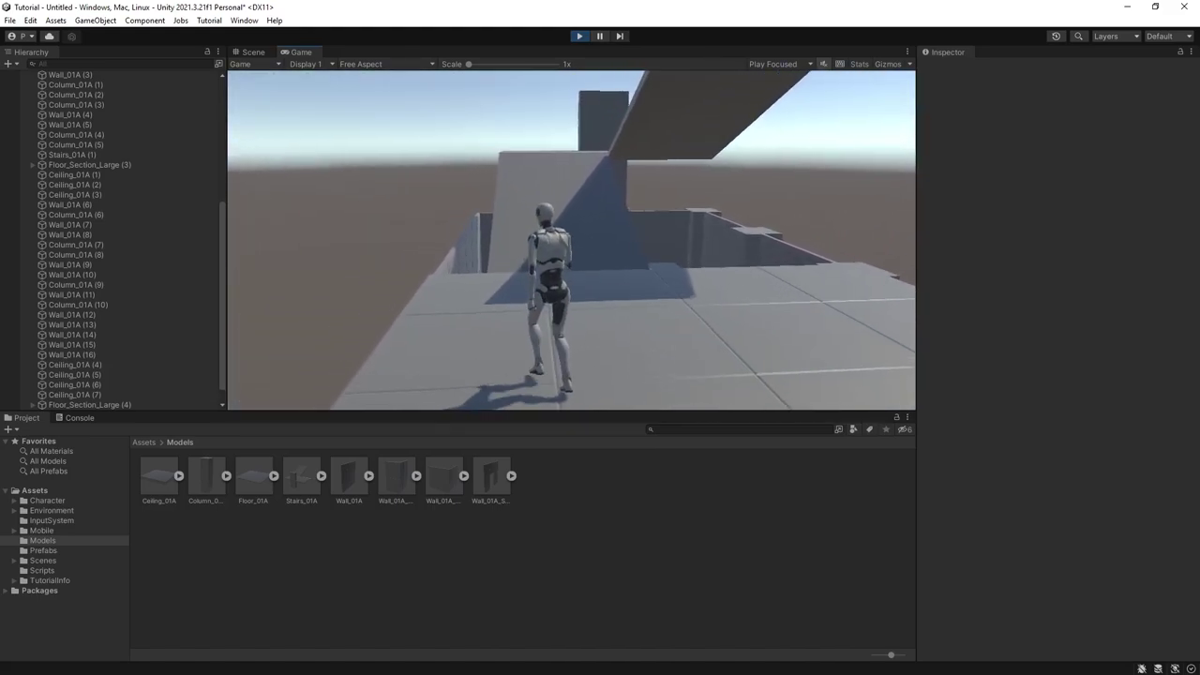
{"action": "key", "text": "w"}
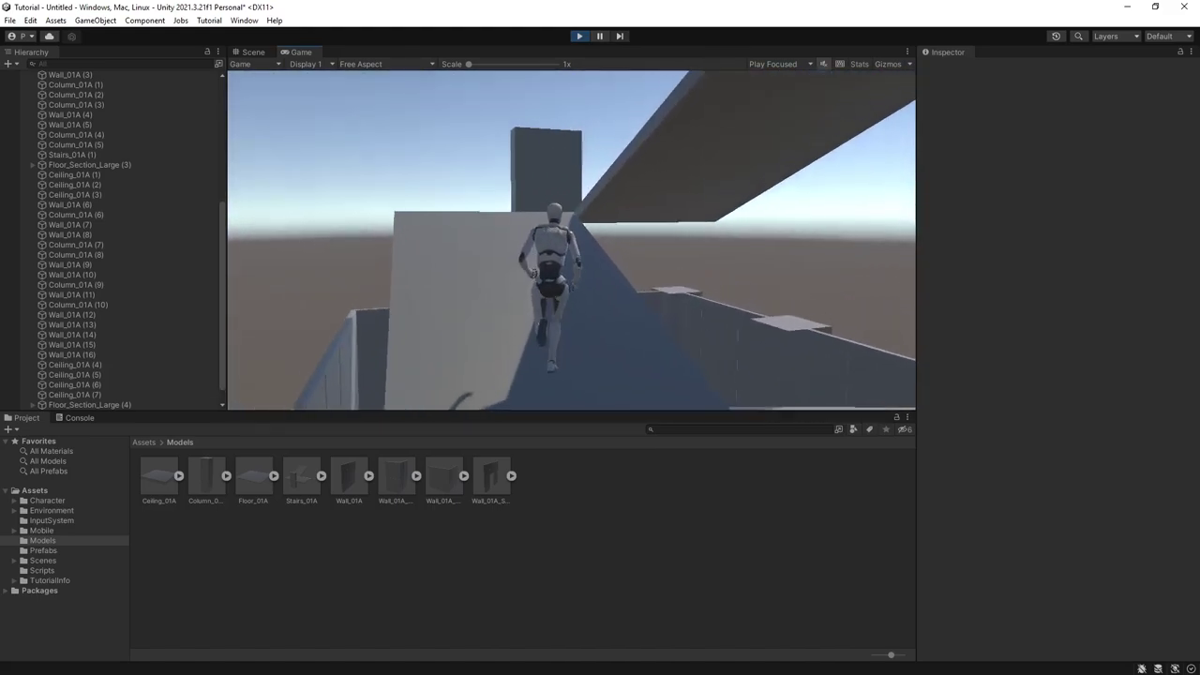
{"action": "key", "text": "w"}
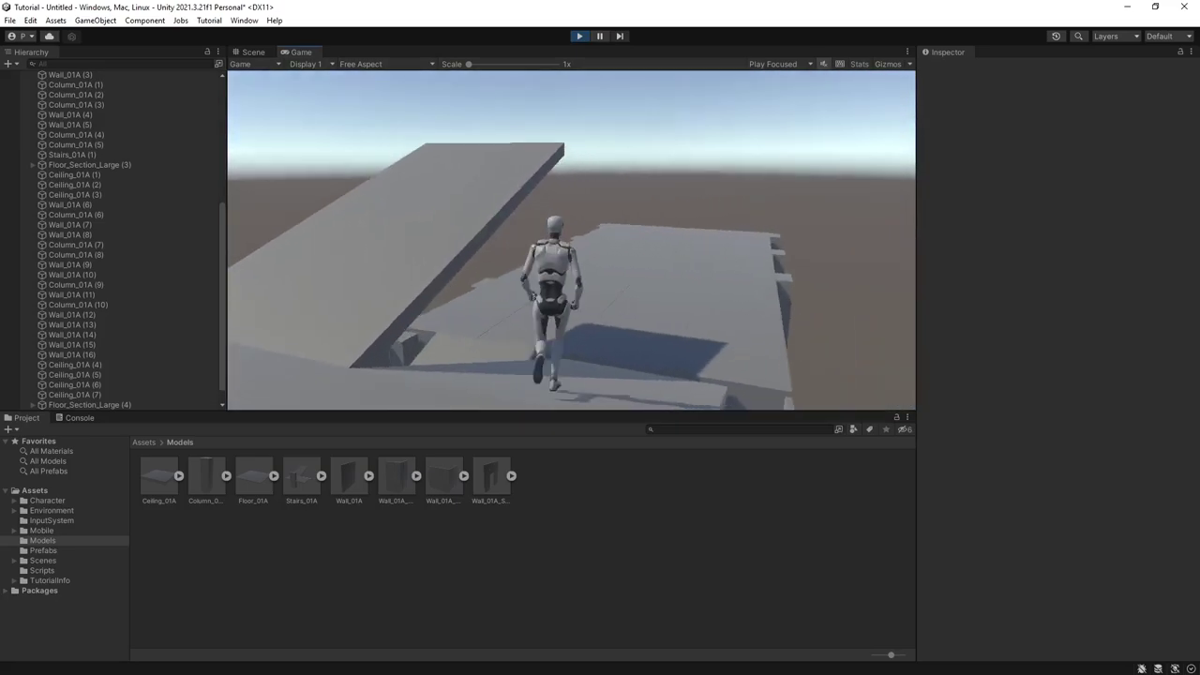
{"action": "key", "text": "Escape"}
{"action": "left_click", "coordinate": [577, 37]}
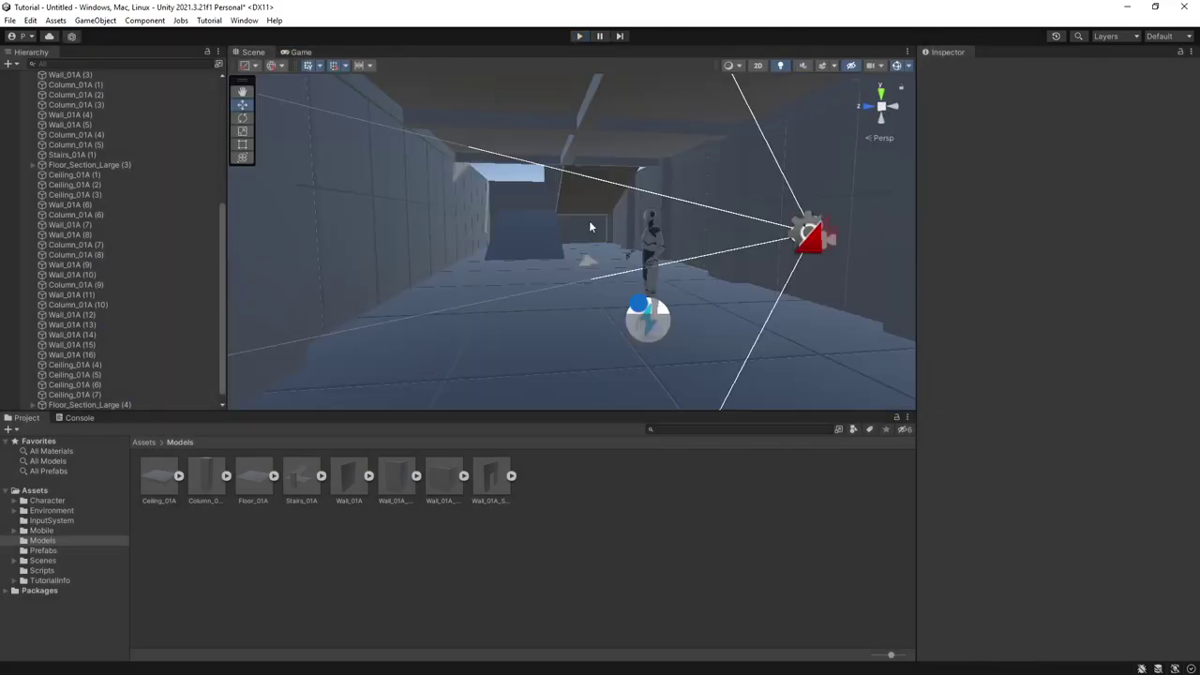
Step: Duplicate the large floor section and its four ceiling pieces above the room and raise the copies to Y 8
{"action": "right_click_drag", "start_coordinate": [591, 225], "coordinate": [409, 284]}
{"action": "key", "text": "s"}
{"action": "right_click_drag", "start_coordinate": [647, 245], "coordinate": [502, 66]}
{"action": "key", "text": "w"}
{"action": "key", "text": "d"}
{"action": "left_click", "coordinate": [549, 223]}
{"action": "key", "text": "w"}
{"action": "left_click", "coordinate": [478, 136], "text": "shift"}
{"action": "right_click_drag", "start_coordinate": [537, 257], "coordinate": [465, 270]}
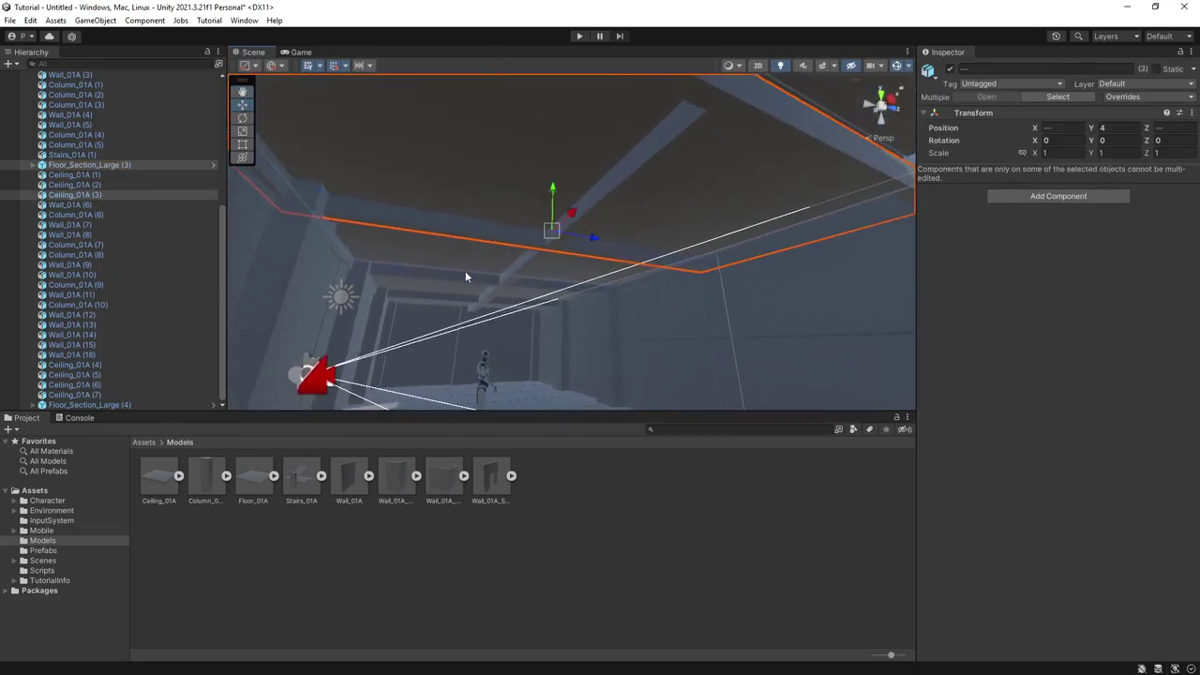
{"action": "left_click", "coordinate": [465, 269], "text": "shift"}
{"action": "left_click", "coordinate": [568, 269], "text": "shift"}
{"action": "right_click_drag", "start_coordinate": [568, 269], "coordinate": [654, 349]}
{"action": "key", "text": "ctrl+d"}
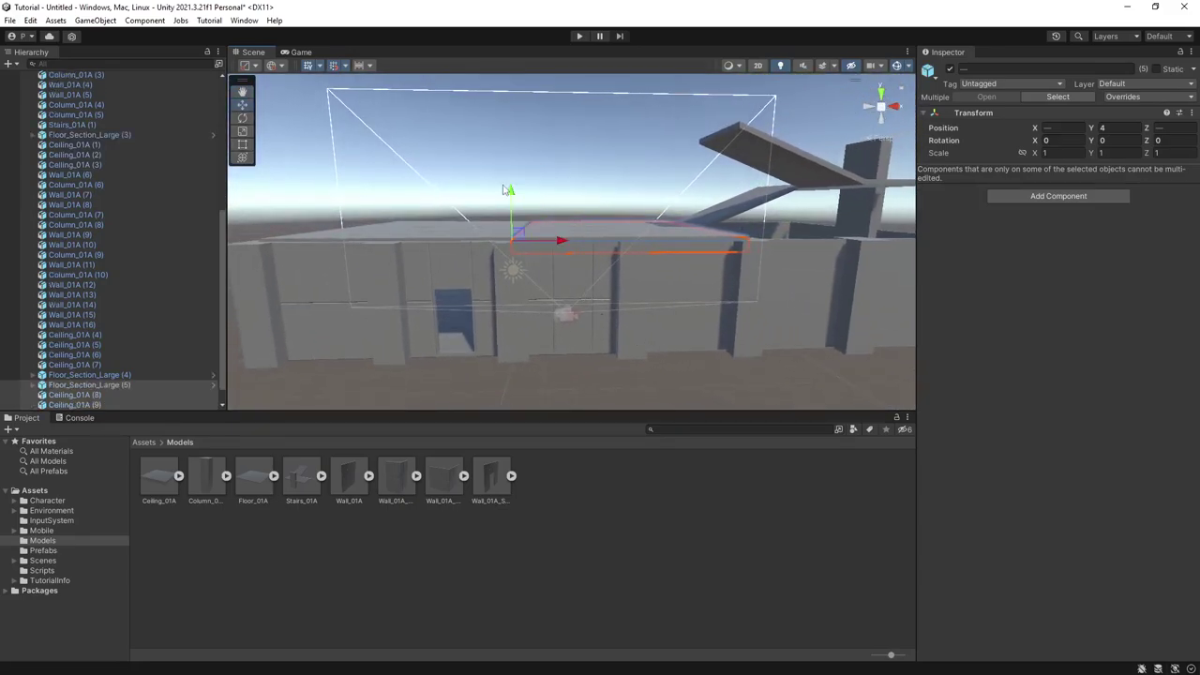
{"action": "left_click_drag", "start_coordinate": [512, 202], "coordinate": [530, 85]}
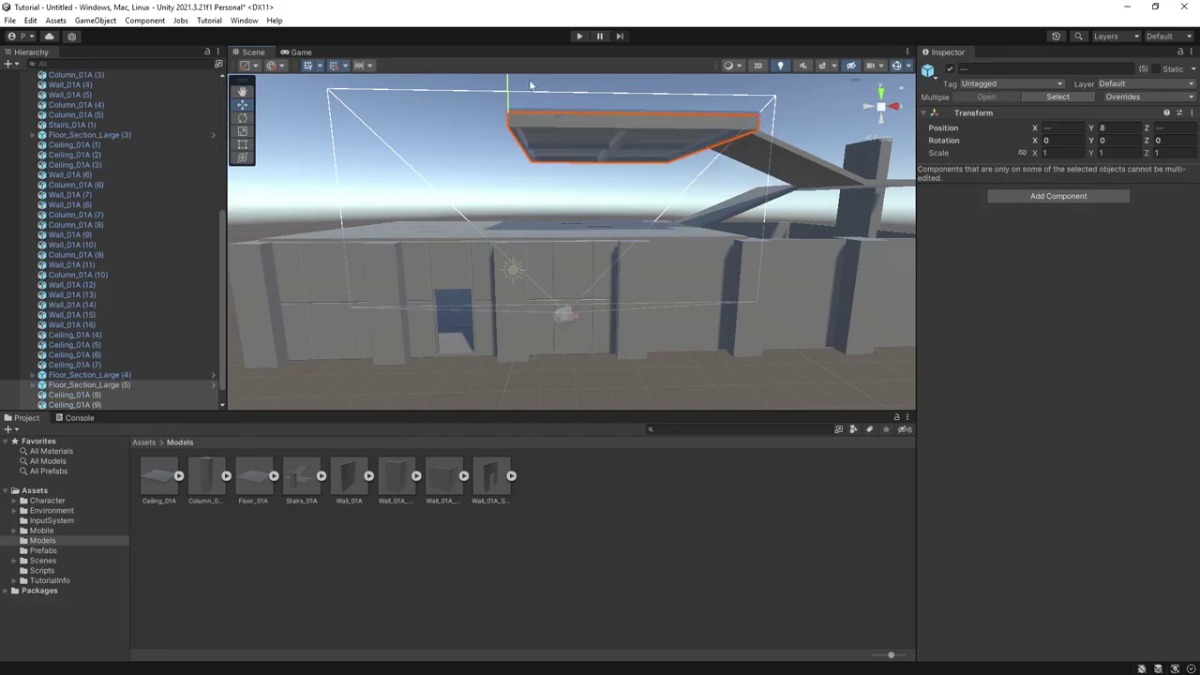
Step: Duplicate the raised floor-and-ceiling group and place the copy alongside it at Y 8 to extend the roof
{"action": "key", "text": "ctrl+d"}
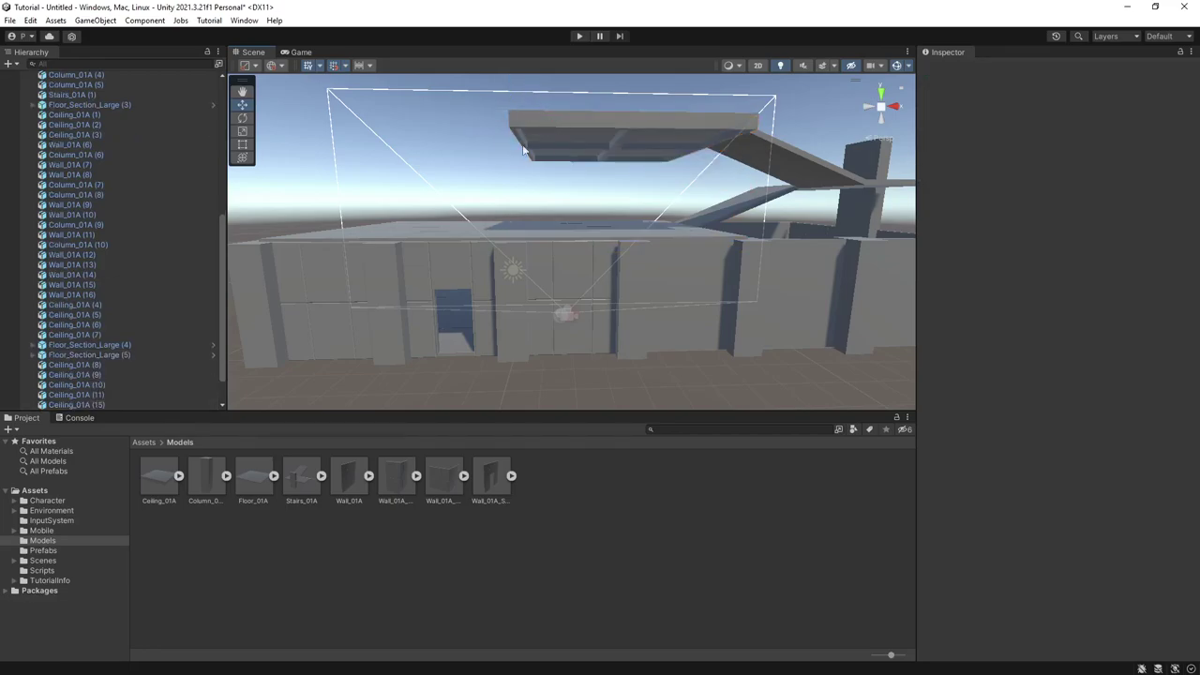
{"action": "left_click_drag", "start_coordinate": [550, 117], "coordinate": [296, 144]}
{"action": "right_click_drag", "start_coordinate": [432, 204], "coordinate": [457, 225]}
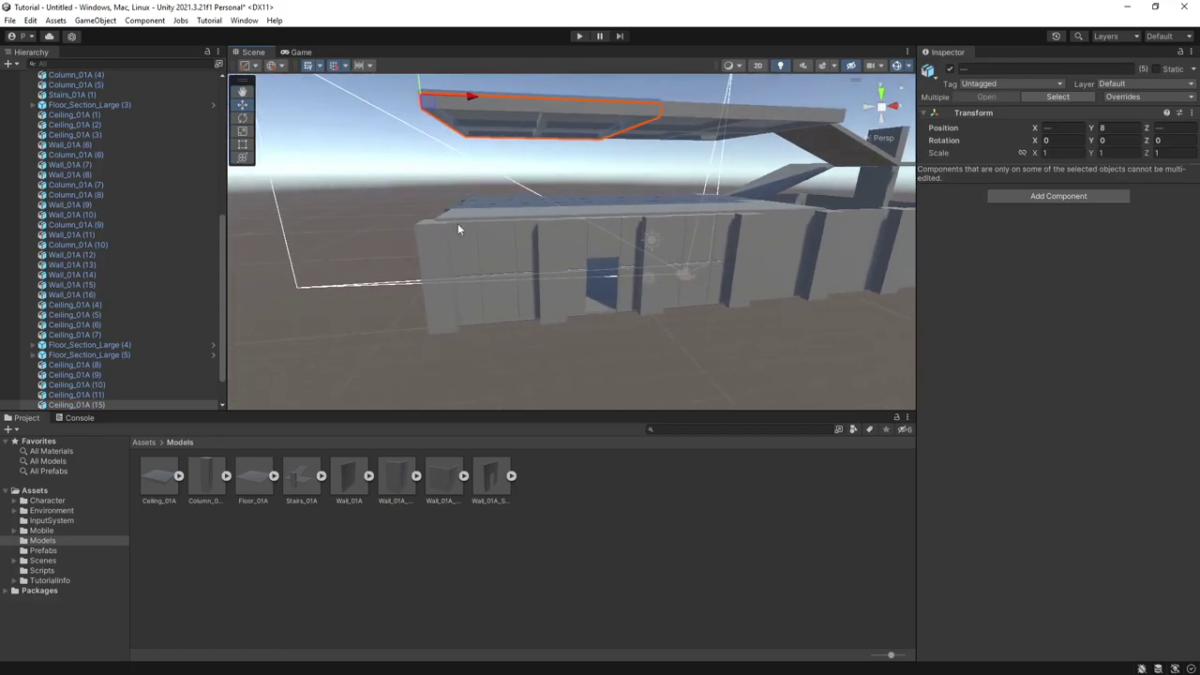
Step: Duplicate the long exterior side's walls, single-door wall and columns and stack the copies on top as the upper-storey facade
{"action": "left_click", "coordinate": [403, 205]}
{"action": "left_click", "coordinate": [427, 264]}
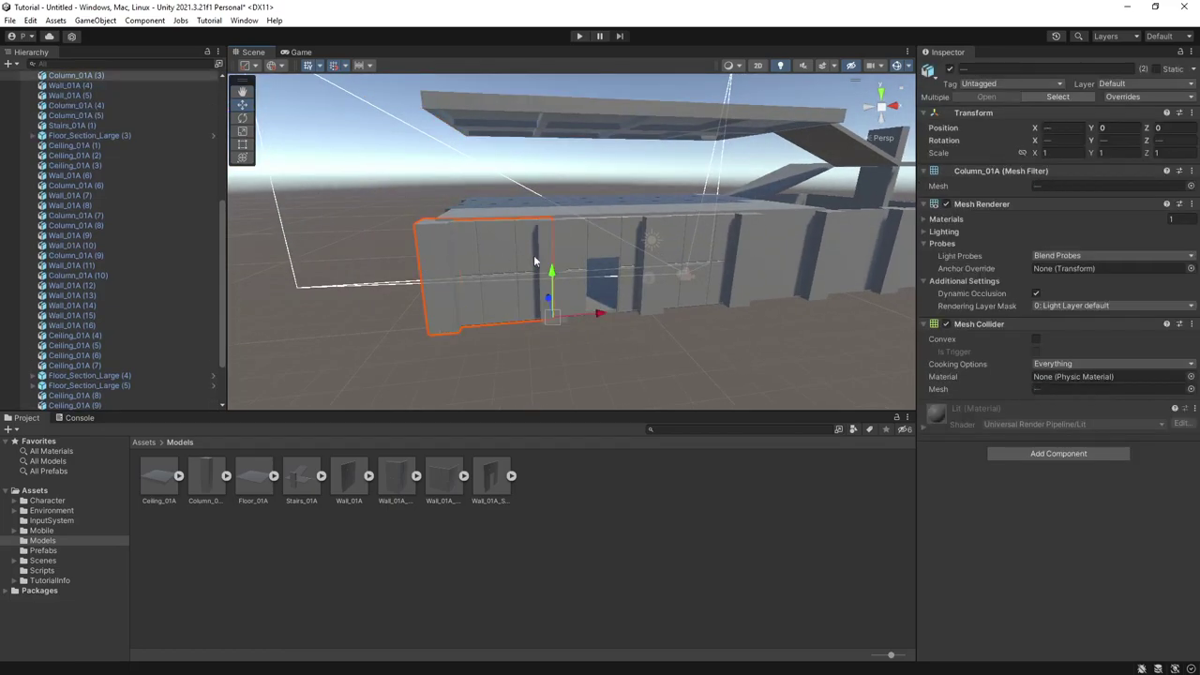
{"action": "left_click", "coordinate": [701, 243], "text": "shift"}
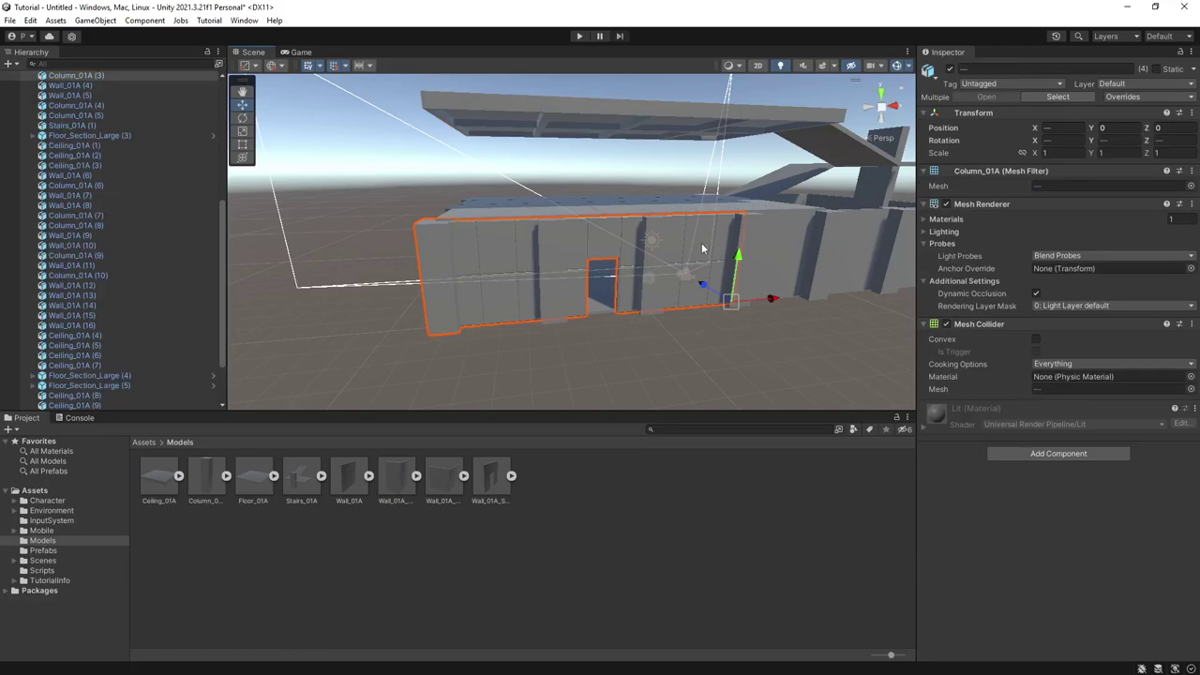
{"action": "left_click", "coordinate": [838, 241], "text": "shift"}
{"action": "left_click", "coordinate": [872, 244], "text": "shift"}
{"action": "right_click_drag", "start_coordinate": [873, 245], "coordinate": [761, 252]}
{"action": "left_click", "coordinate": [761, 250], "text": "shift"}
{"action": "left_click", "coordinate": [798, 240], "text": "shift"}
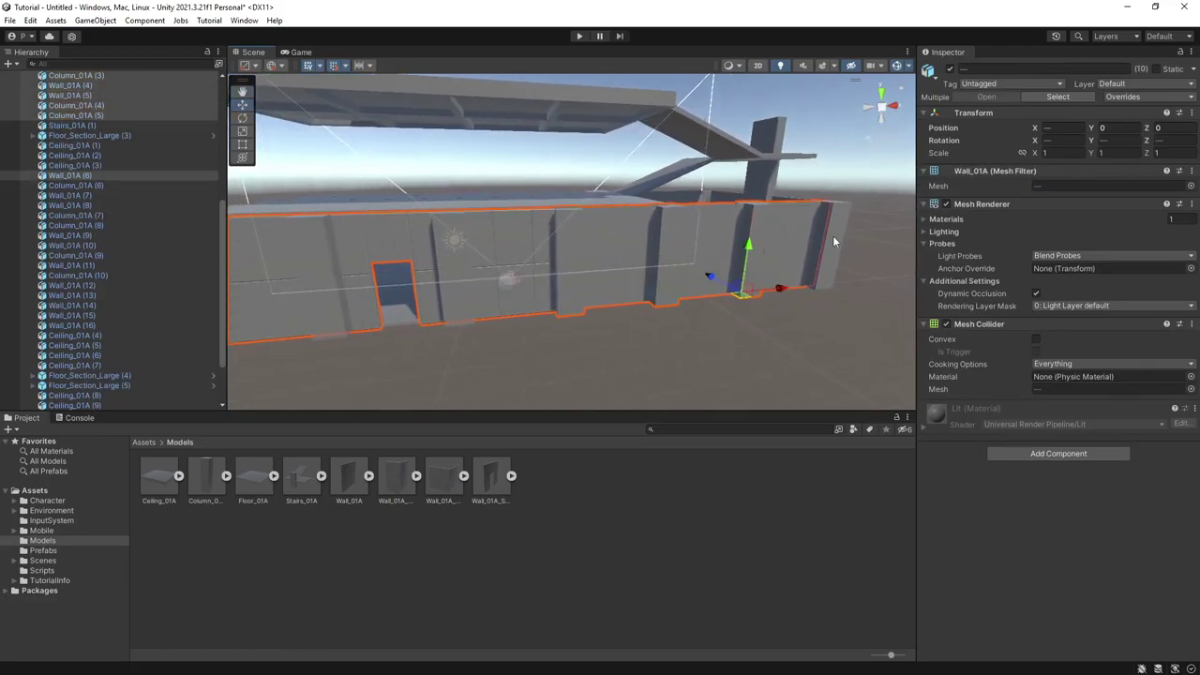
{"action": "left_click", "coordinate": [832, 235], "text": "shift"}
{"action": "left_click_drag", "start_coordinate": [607, 271], "coordinate": [734, 267], "text": "alt"}
{"action": "key", "text": "ctrl+d"}
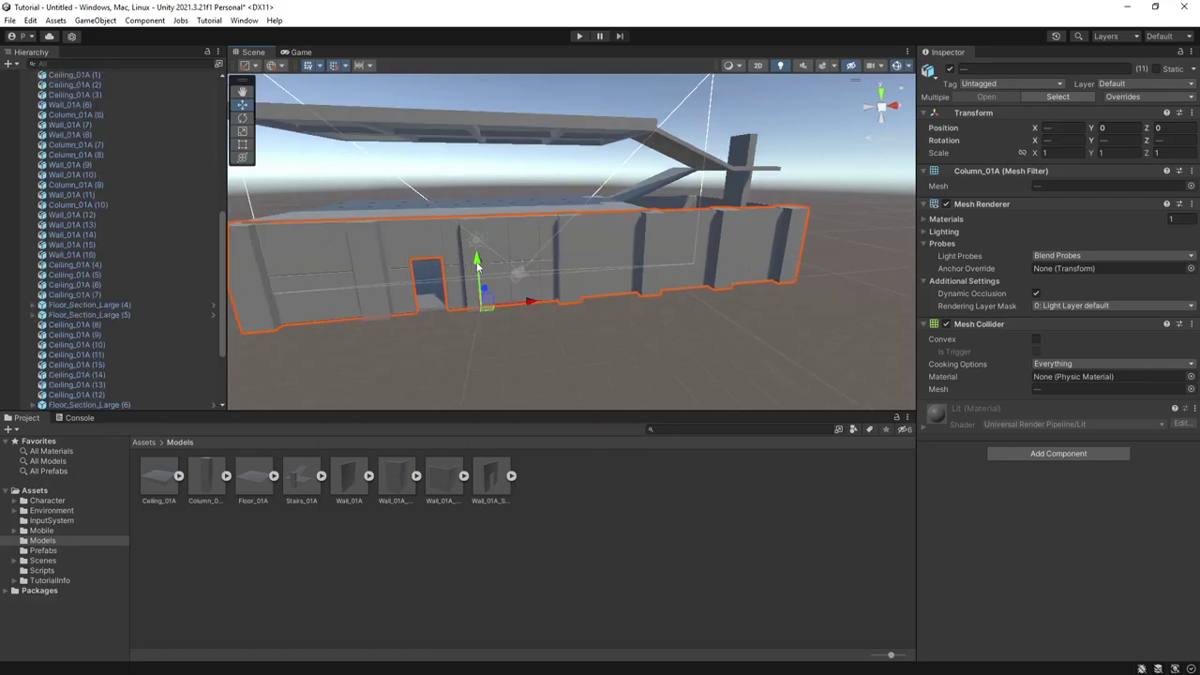
{"action": "left_click_drag", "start_coordinate": [477, 267], "coordinate": [479, 164]}
{"action": "left_click", "coordinate": [581, 353]}
Step: Duplicate the two ground-floor columns flanking the doorway and raise the copies to the upper storey
{"action": "right_click_drag", "start_coordinate": [581, 353], "coordinate": [547, 334]}
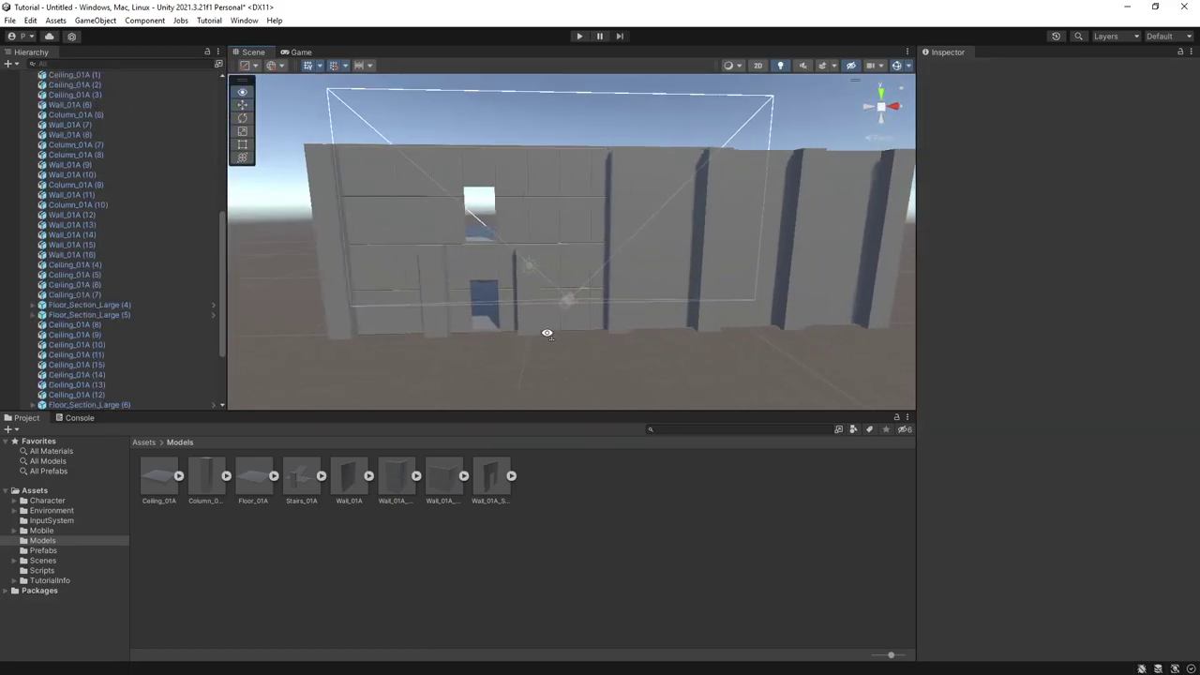
{"action": "left_click_drag", "start_coordinate": [547, 333], "coordinate": [467, 279], "text": "alt"}
{"action": "left_click", "coordinate": [469, 281]}
{"action": "left_click", "coordinate": [581, 291], "text": "shift"}
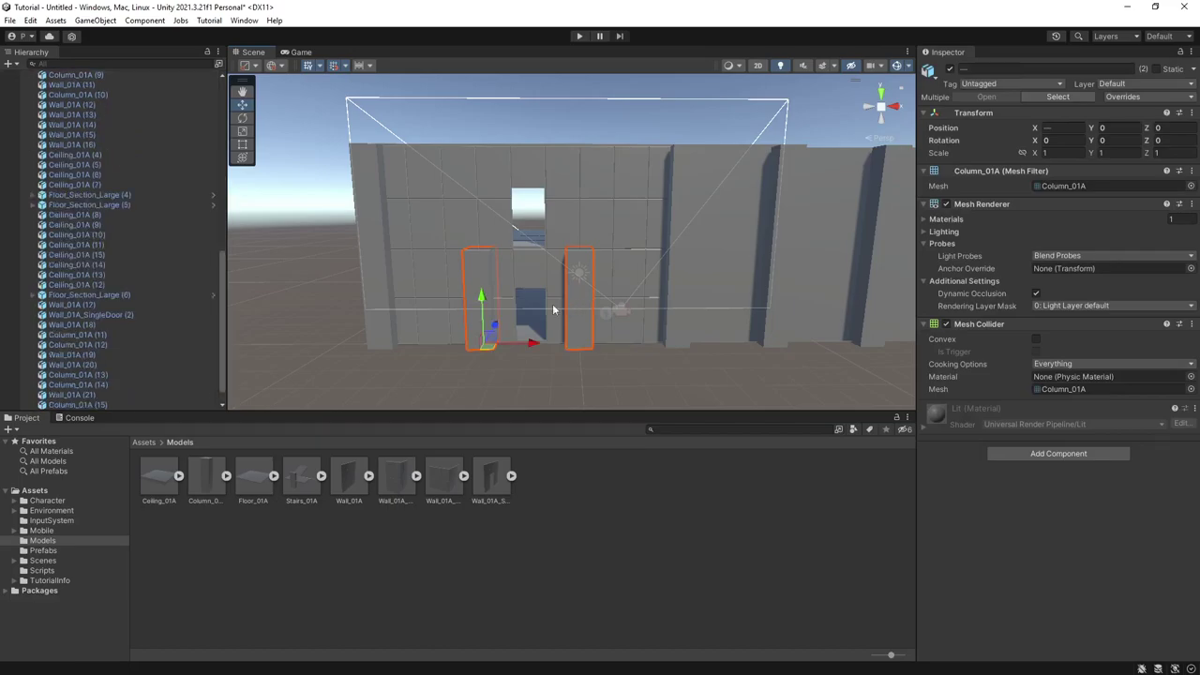
{"action": "left_click", "coordinate": [626, 363]}
Step: Duplicate the upper large floor section at X -8 and place the copy outside the upper doorway as an extension floor
{"action": "right_click_drag", "start_coordinate": [626, 363], "coordinate": [1056, 350]}
{"action": "key", "text": "w"}
{"action": "scroll", "coordinate": [487, 340], "scroll_direction": "up", "scroll_amount": 4}
{"action": "key", "text": "w"}
{"action": "right_click_drag", "start_coordinate": [321, 360], "coordinate": [487, 352]}
{"action": "left_click", "coordinate": [612, 330]}
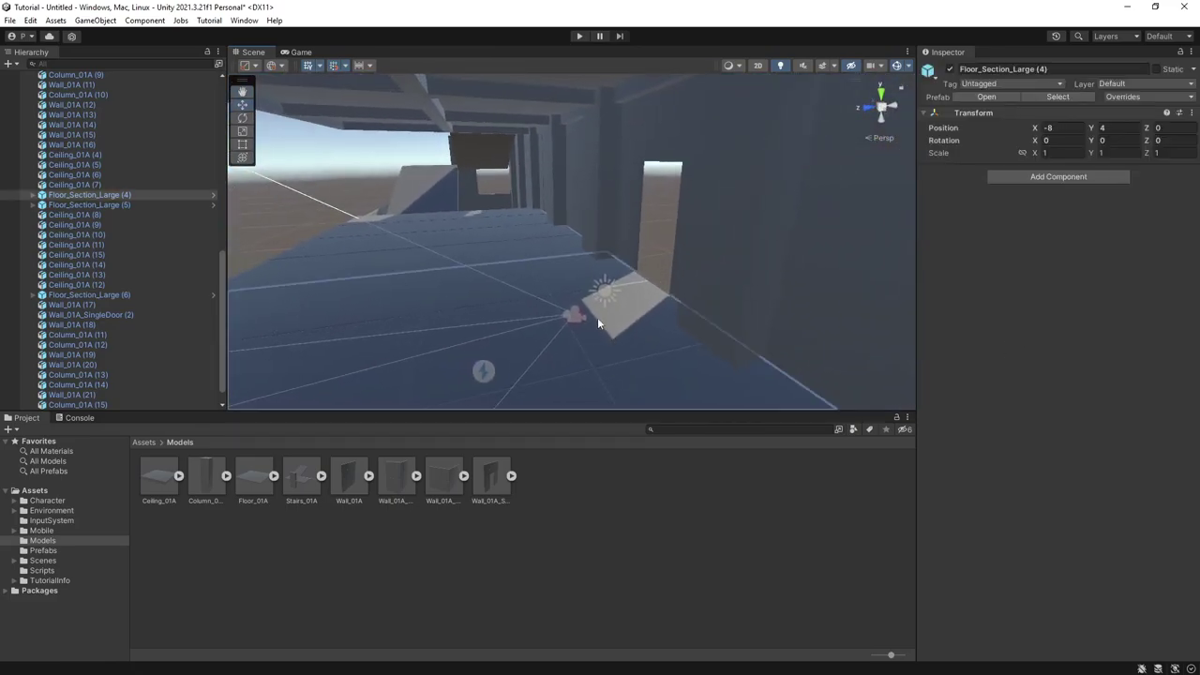
{"action": "key", "text": "f"}
{"action": "key", "text": "ctrl+d"}
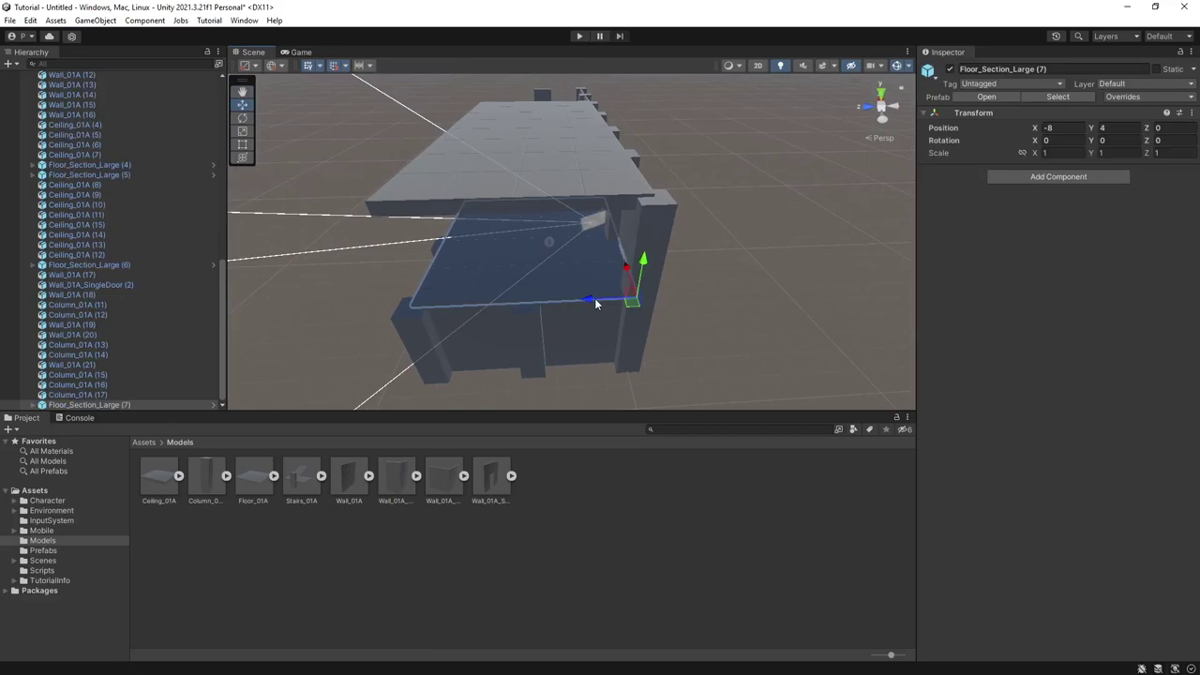
{"action": "left_click_drag", "start_coordinate": [594, 298], "coordinate": [816, 298]}
{"action": "right_click_drag", "start_coordinate": [816, 298], "coordinate": [724, 339]}
{"action": "mouse_move", "coordinate": [697, 330]}
{"action": "left_mouse_down"}
{"action": "mouse_move", "coordinate": [716, 327]}
{"action": "mouse_move", "coordinate": [696, 330]}
{"action": "left_mouse_up"}
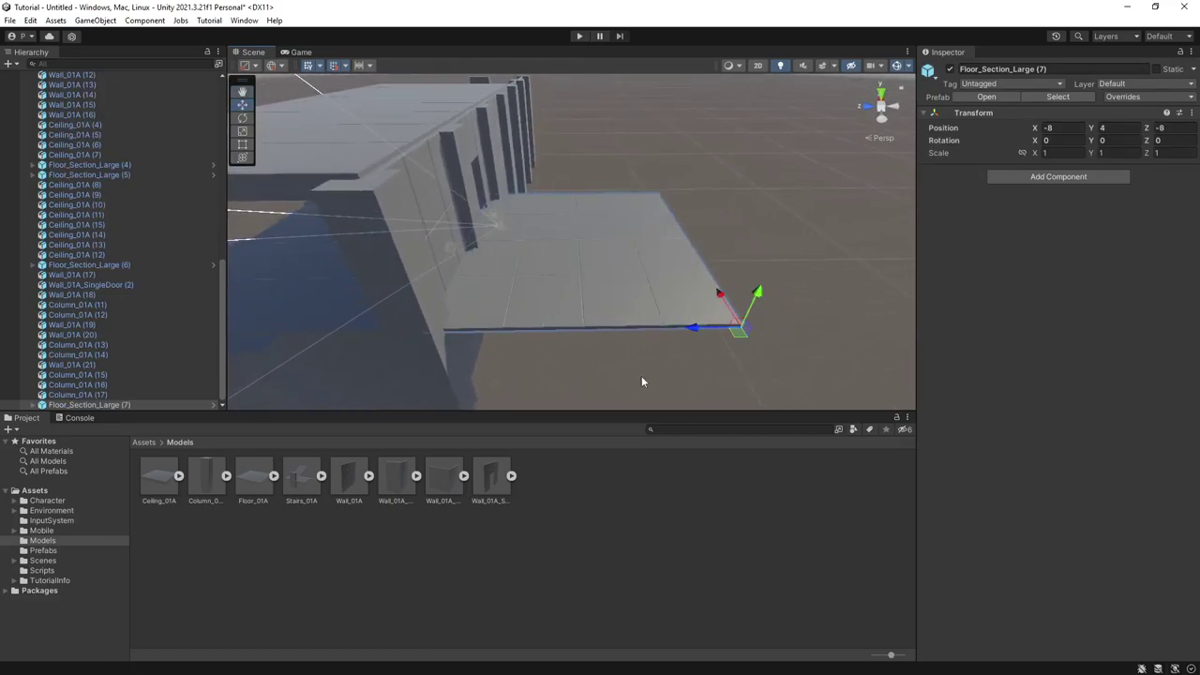
{"action": "left_click", "coordinate": [641, 378]}
Step: Try Y rotations of -300, -180 and -90 on a duplicated upper-storey wall, and delete the duplicate
{"action": "left_click_drag", "start_coordinate": [641, 378], "coordinate": [759, 268], "text": "alt"}
{"action": "left_click", "coordinate": [493, 232]}
{"action": "key", "text": "ctrl+d"}
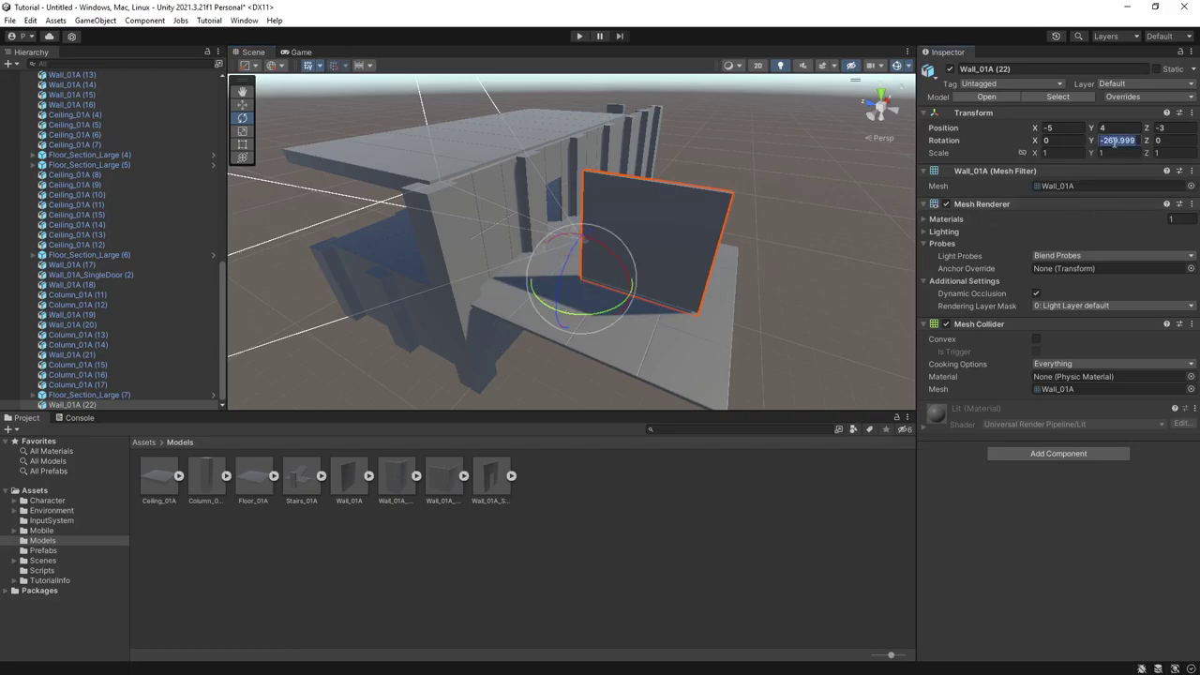
{"action": "type", "text": "-"}
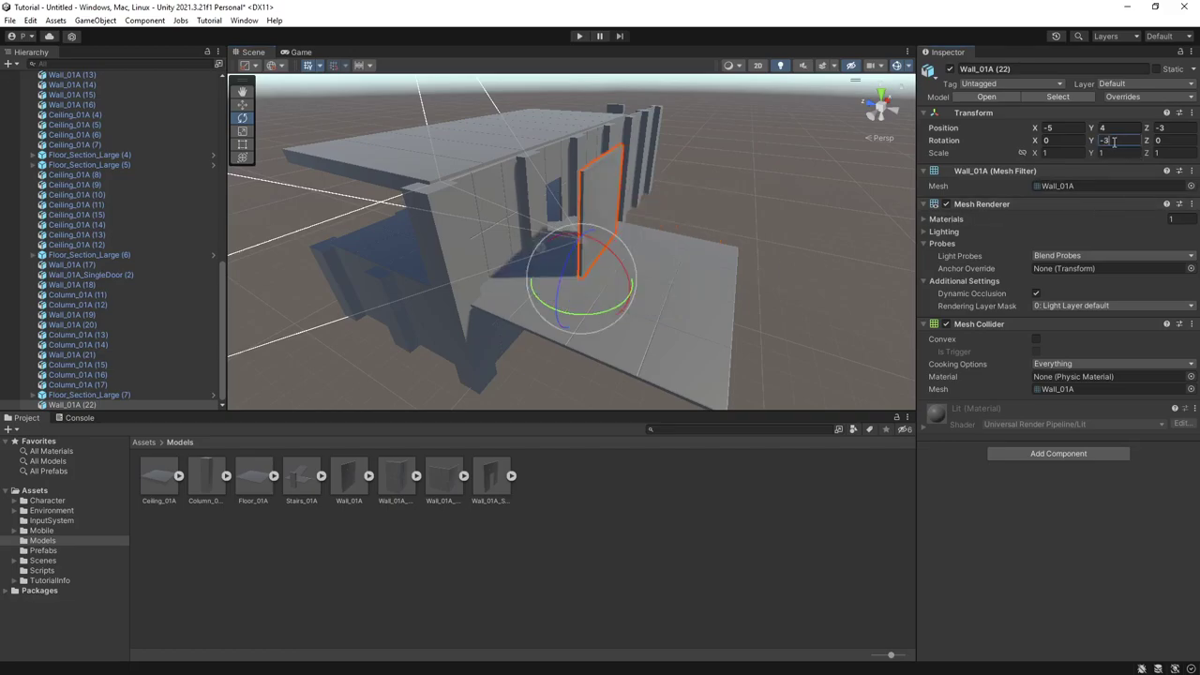
{"action": "type", "text": "300"}
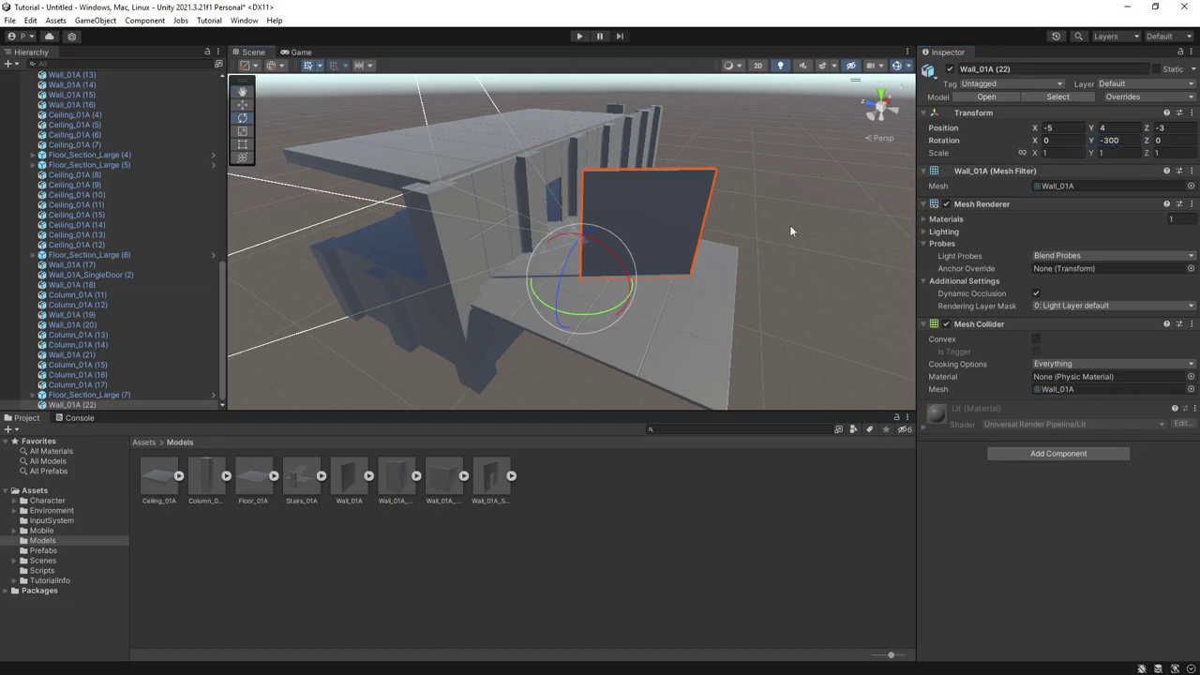
{"action": "key", "text": "BackSpace"}
{"action": "key", "text": "BackSpace"}
{"action": "key", "text": "BackSpace"}
{"action": "type", "text": "180"}
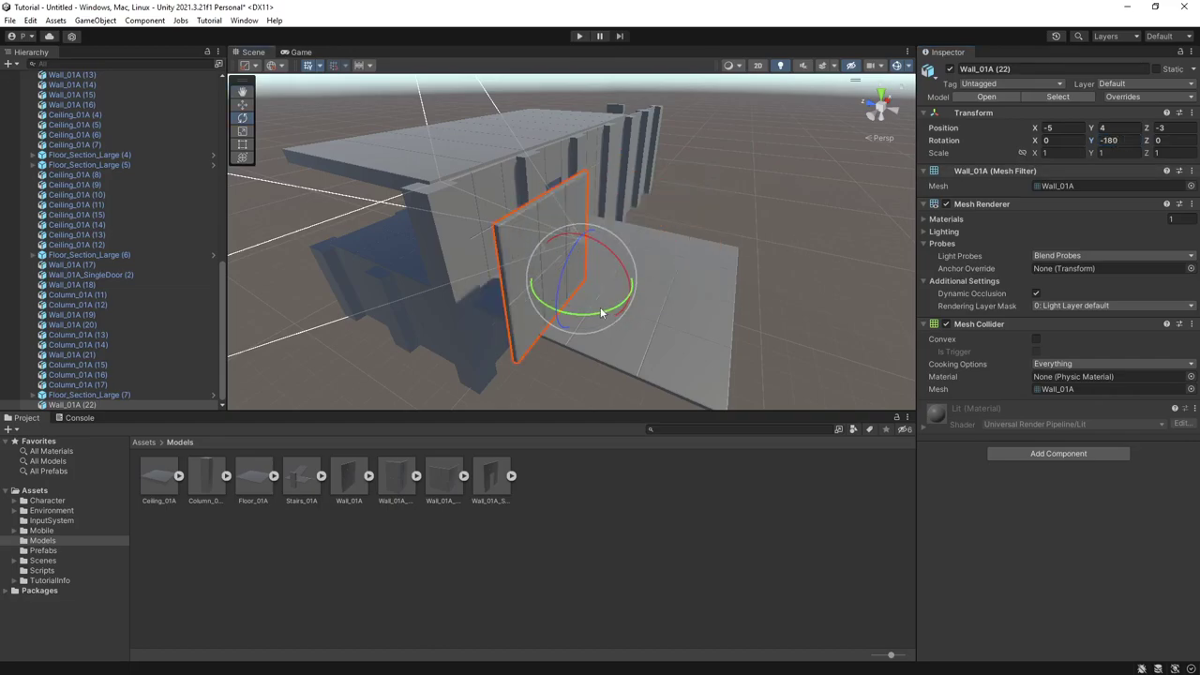
{"action": "left_click_drag", "start_coordinate": [600, 312], "coordinate": [441, 298]}
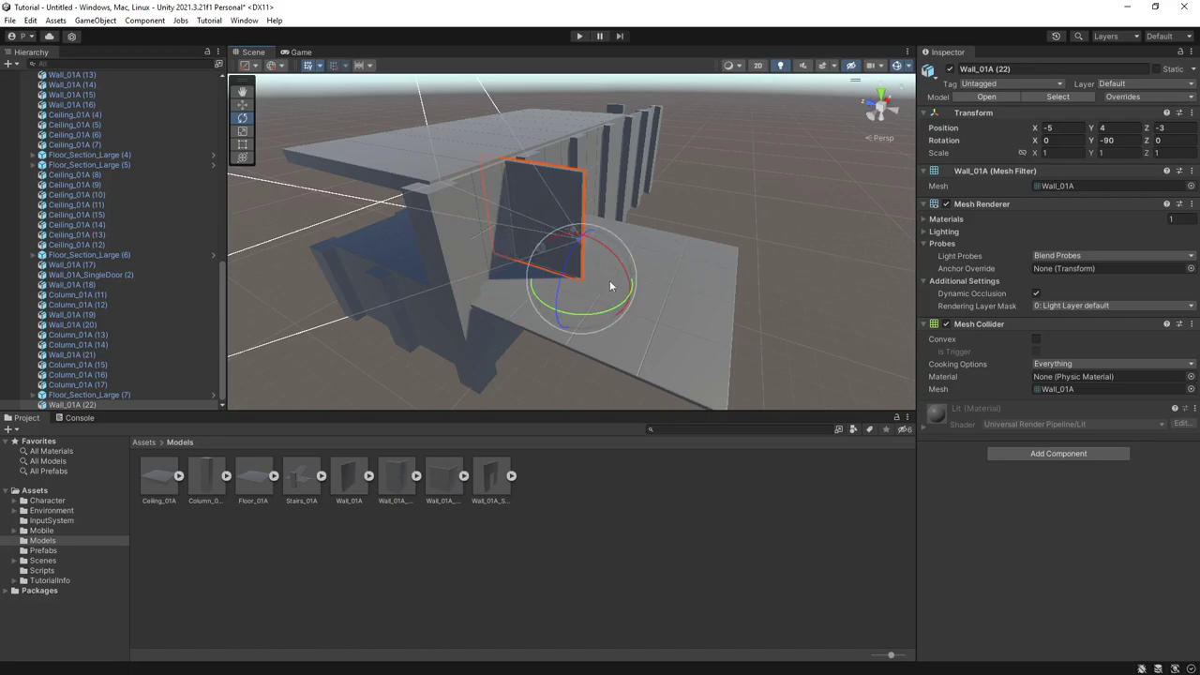
{"action": "key", "text": "Delete"}
Step: Try a Y rotation of 0 on the upper wall beside the doorway and restore it to -180
{"action": "right_click_drag", "start_coordinate": [592, 314], "coordinate": [530, 270]}
{"action": "key", "text": "w"}
{"action": "left_click", "coordinate": [530, 270]}
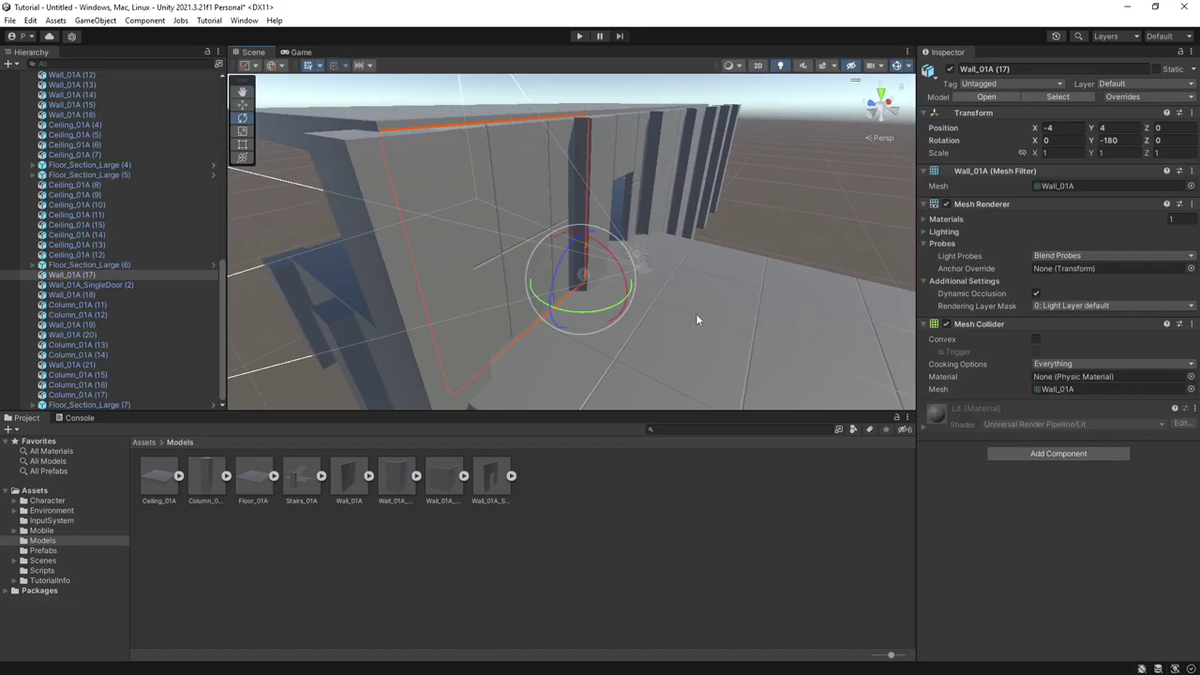
{"action": "right_click_drag", "start_coordinate": [695, 320], "coordinate": [587, 270]}
{"action": "left_click_drag", "start_coordinate": [587, 270], "coordinate": [231, 180]}
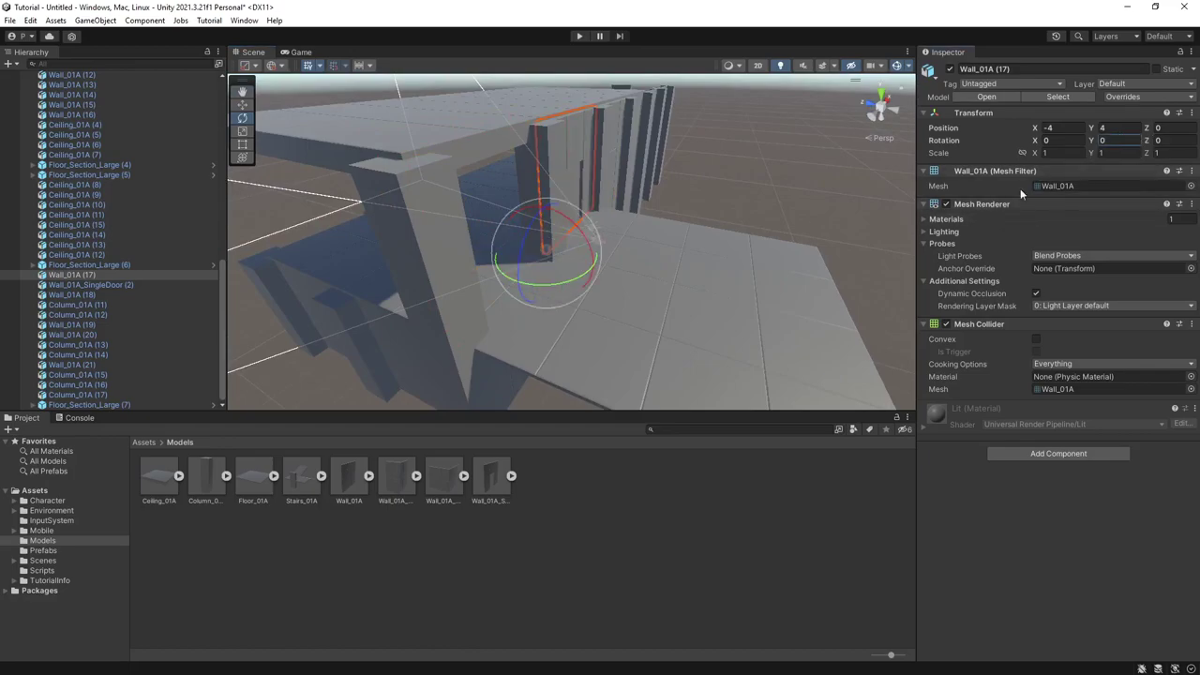
{"action": "left_click_drag", "start_coordinate": [530, 287], "coordinate": [884, 238]}
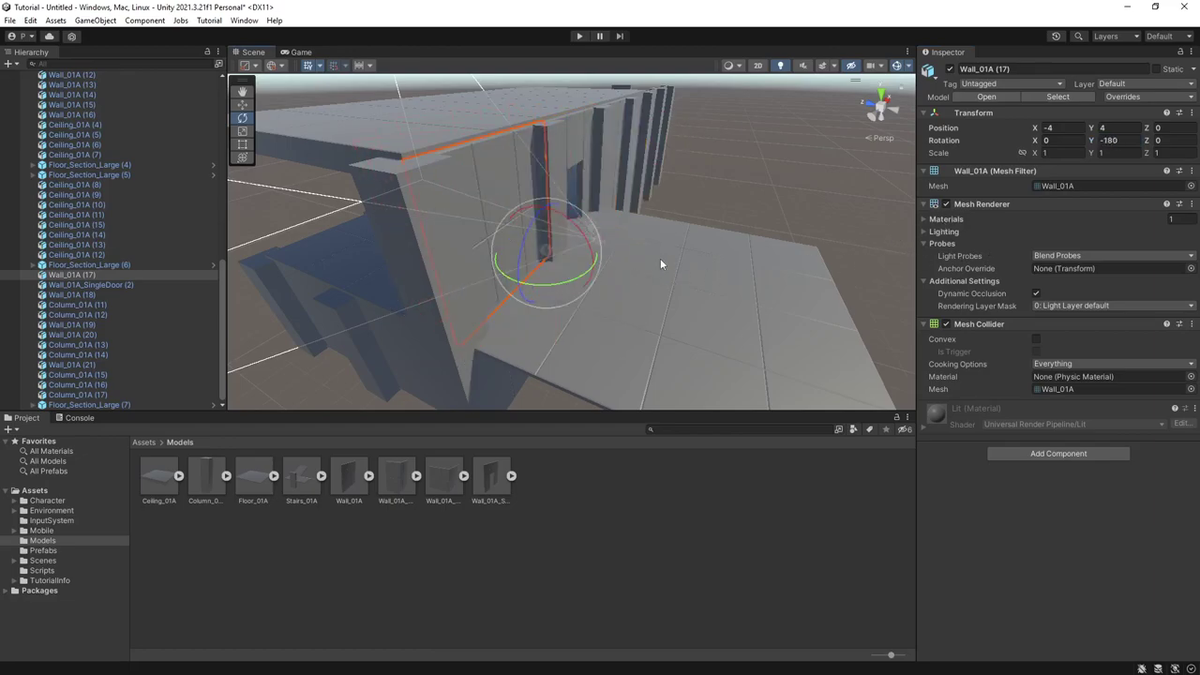
Step: Duplicate the plain wall beside the upper doorway, rotate the copy to Y -270, and place it at X -8 along the extension floor's edge
{"action": "key", "text": "w"}
{"action": "right_click_drag", "start_coordinate": [646, 266], "coordinate": [528, 268]}
{"action": "left_click_drag", "start_coordinate": [527, 267], "coordinate": [607, 263], "text": "alt"}
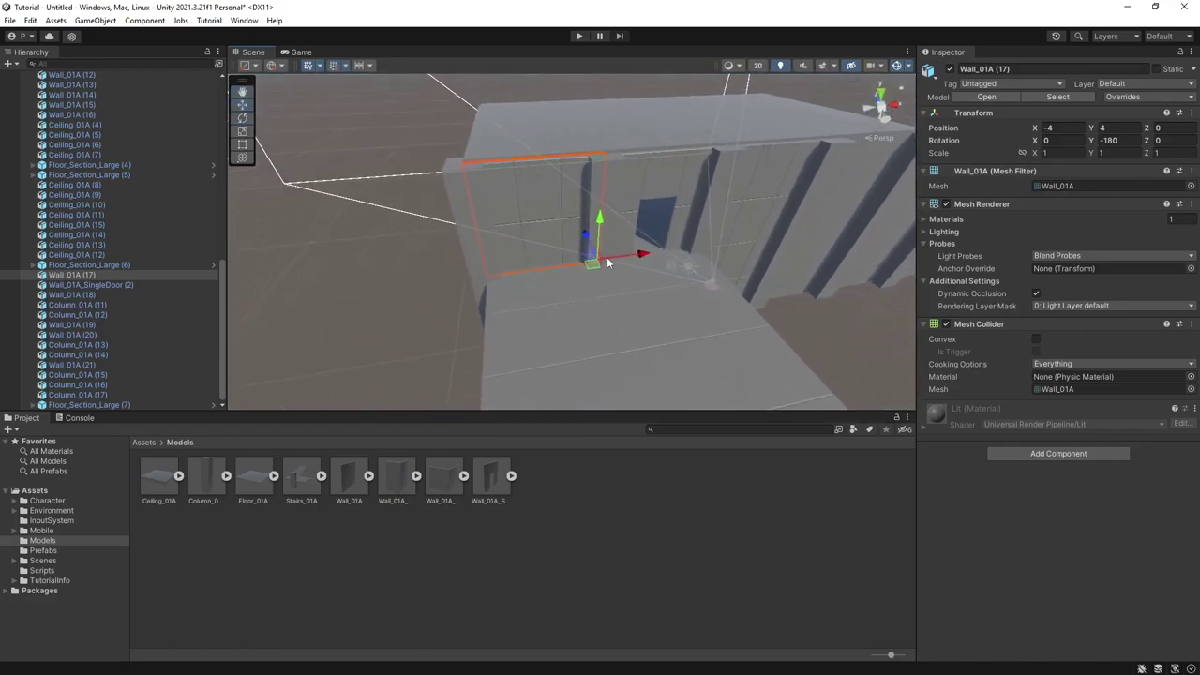
{"action": "left_click", "coordinate": [619, 246]}
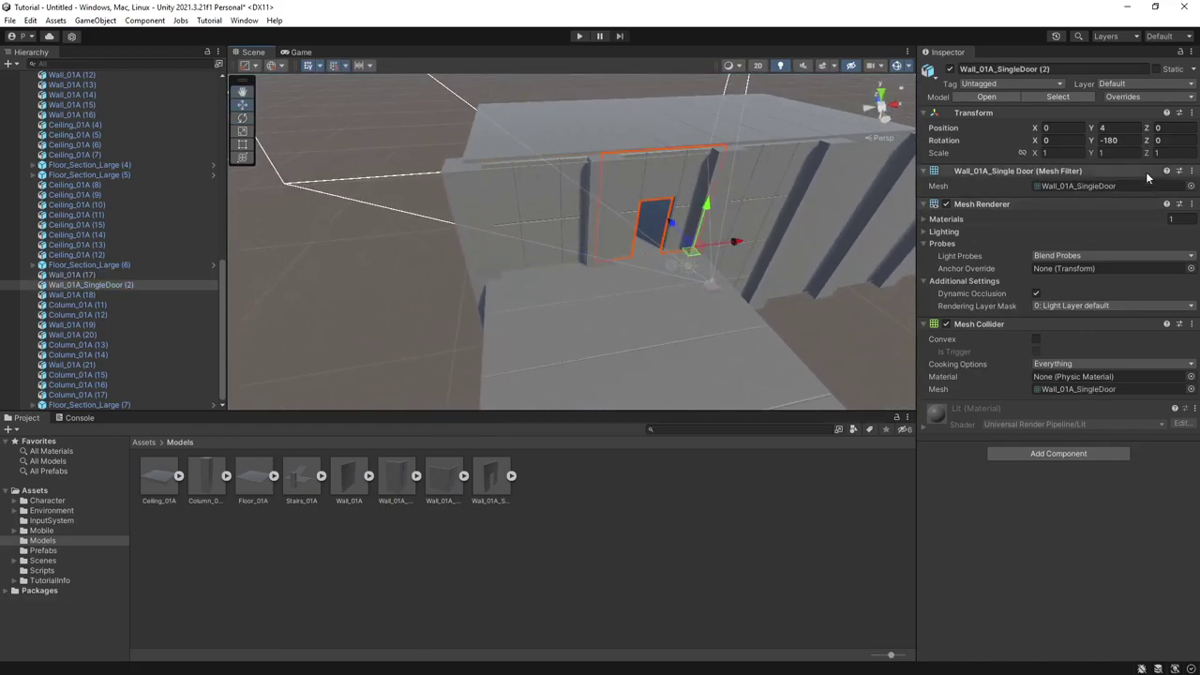
{"action": "left_click", "coordinate": [560, 253]}
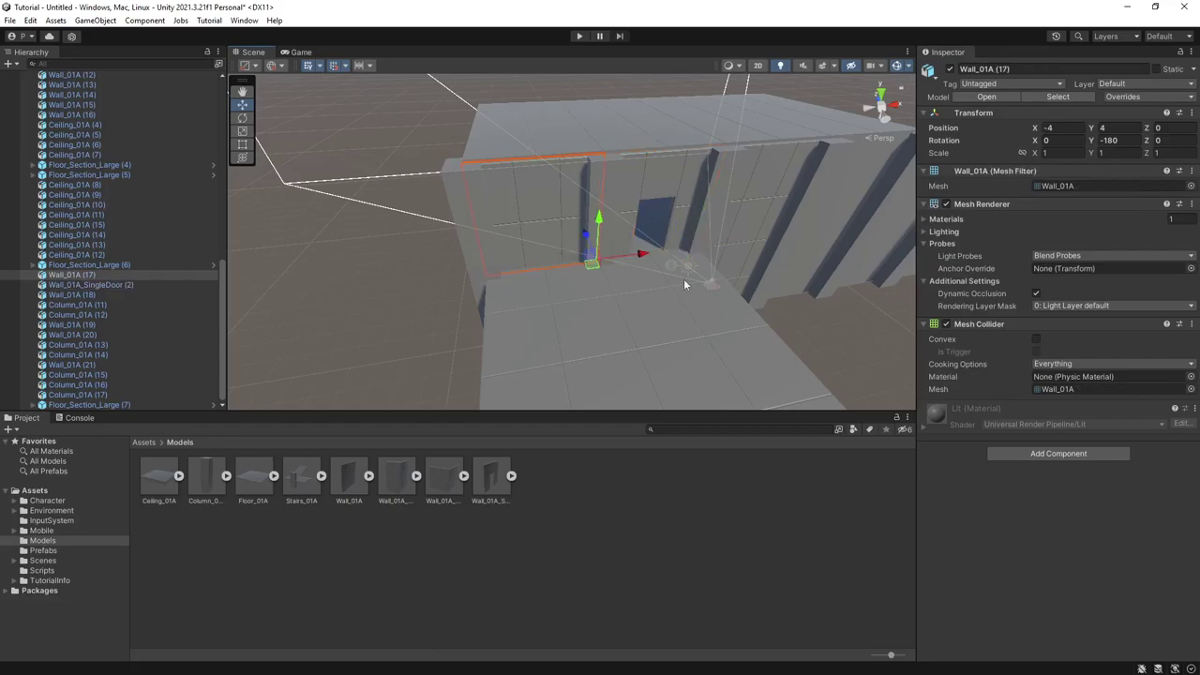
{"action": "left_click_drag", "start_coordinate": [683, 278], "coordinate": [740, 291], "text": "alt"}
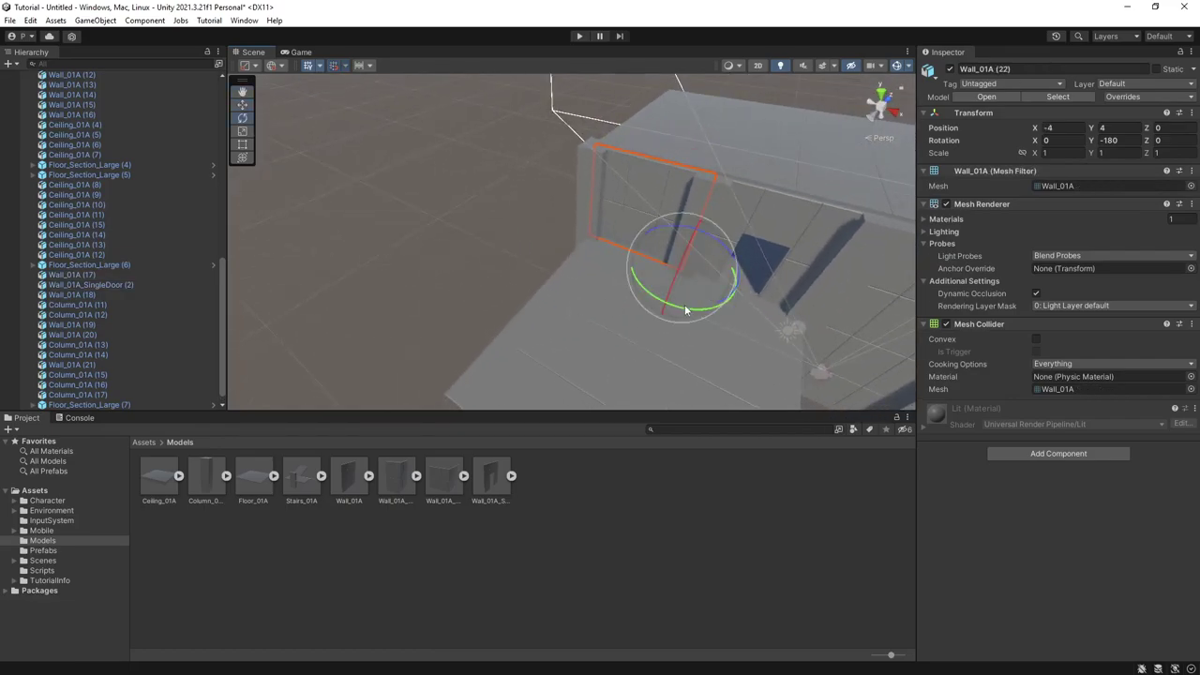
{"action": "left_click_drag", "start_coordinate": [865, 298], "coordinate": [631, 278]}
{"action": "right_click_drag", "start_coordinate": [631, 279], "coordinate": [614, 285]}
Step: Duplicate the rotated side wall and move the copy to Z -4 to complete that side of the extension
{"action": "key", "text": "ctrl+d"}
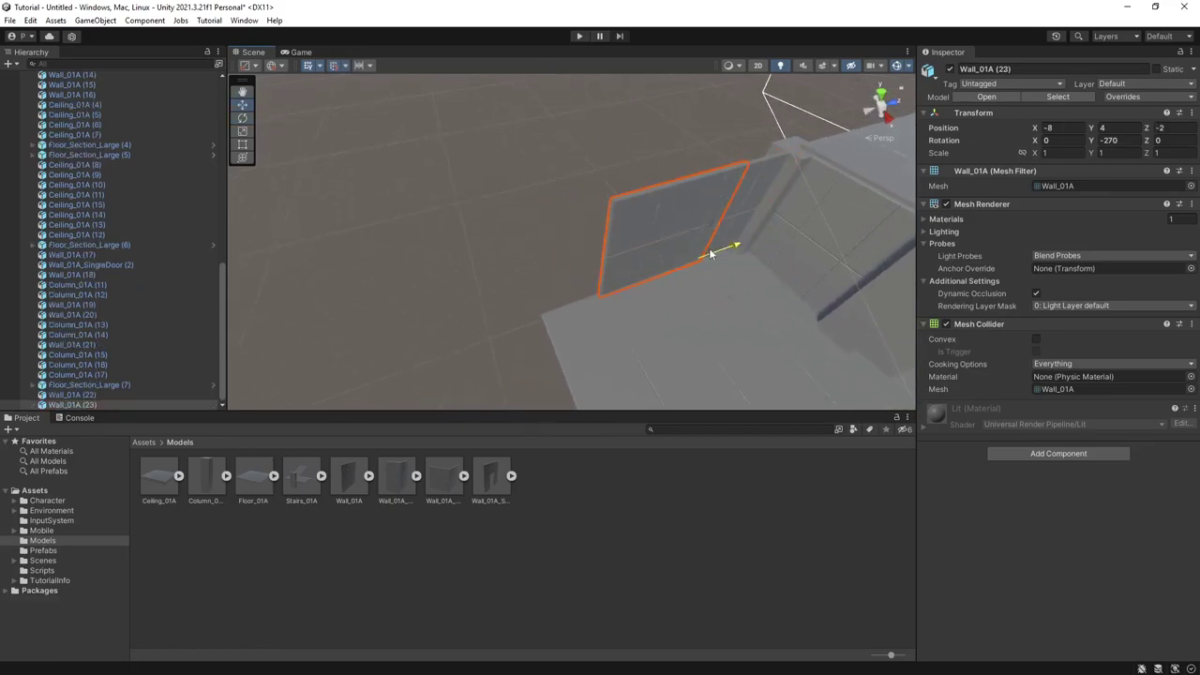
{"action": "left_click_drag", "start_coordinate": [708, 247], "coordinate": [669, 265]}
{"action": "left_click_drag", "start_coordinate": [750, 288], "coordinate": [978, 317], "text": "alt"}
Step: Enclose the extension's far end at Z -8 with two duplicated walls rotated to about Y -360, the second at X -4
{"action": "key", "text": "ctrl+d"}
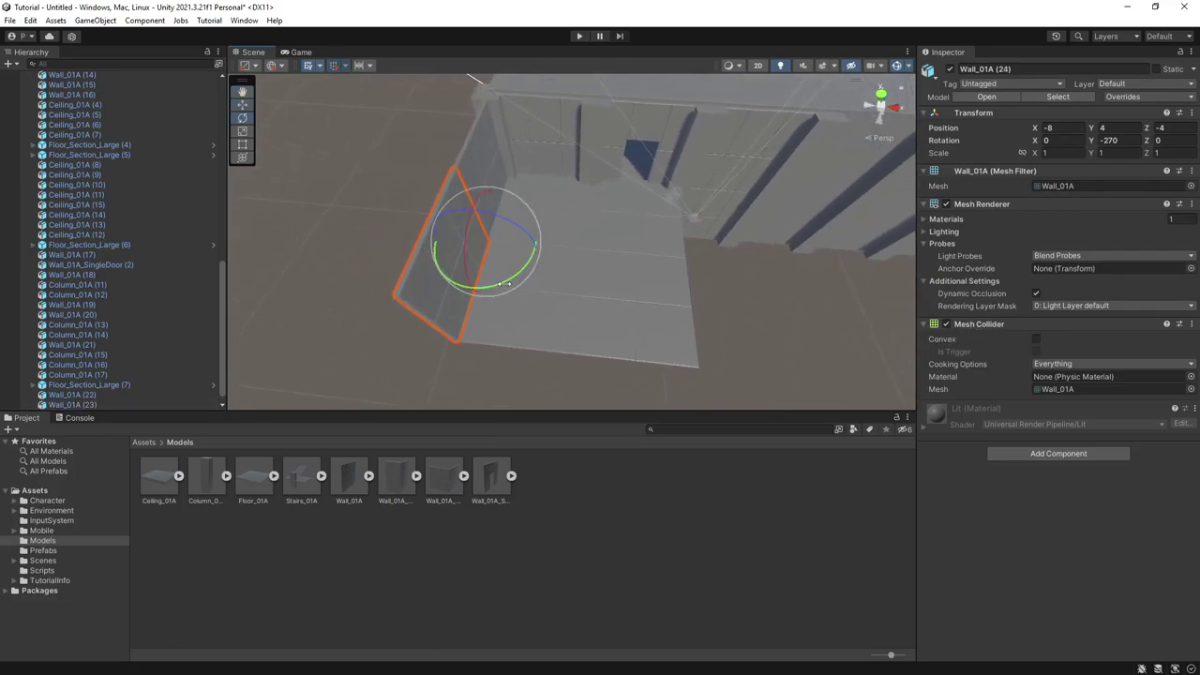
{"action": "left_click_drag", "start_coordinate": [498, 282], "coordinate": [587, 353]}
{"action": "key", "text": "w"}
{"action": "key", "text": "ctrl+d"}
{"action": "key", "text": "ctrl+d"}
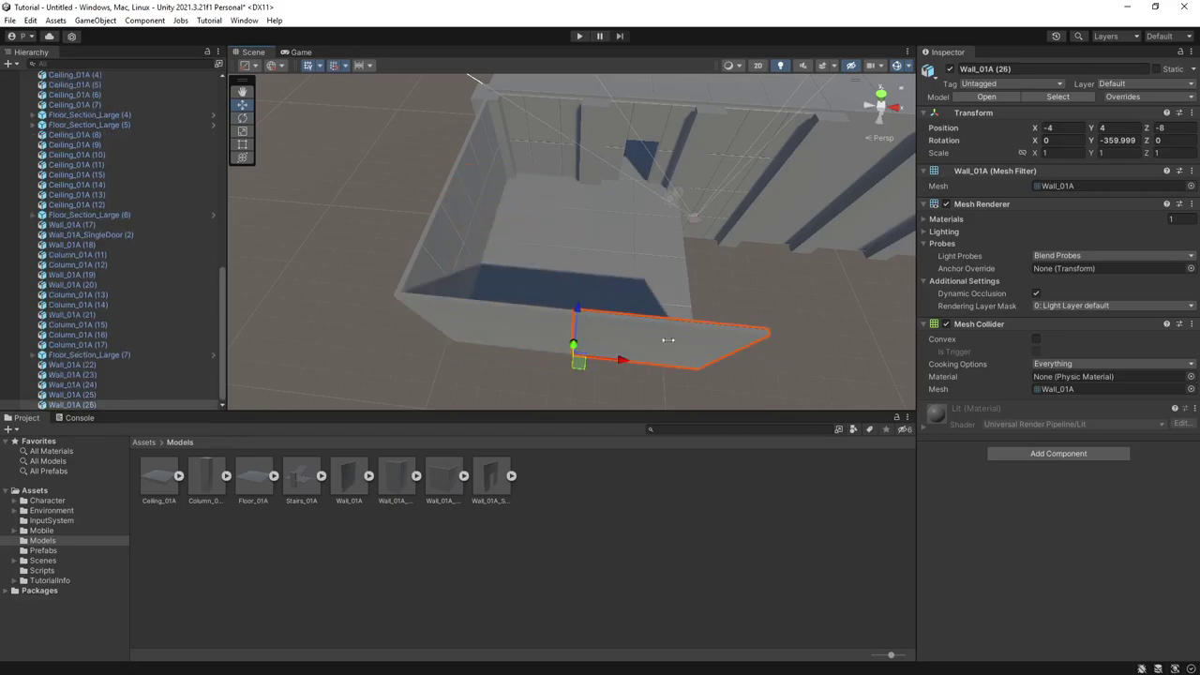
{"action": "left_click_drag", "start_coordinate": [606, 394], "coordinate": [710, 376]}
Step: Enclose the extension's remaining open side with two more duplicated and rotated walls
{"action": "key", "text": "w"}
{"action": "left_click_drag", "start_coordinate": [705, 306], "coordinate": [844, 310], "text": "alt"}
{"action": "key", "text": "ctrl+d"}
{"action": "left_click_drag", "start_coordinate": [694, 335], "coordinate": [582, 282]}
{"action": "left_click", "coordinate": [714, 193]}
Step: Duplicate two ceiling pieces from the upper room twice and place the copies over the extension as its roof
{"action": "key", "text": "s"}
{"action": "right_click_drag", "start_coordinate": [533, 254], "coordinate": [853, 642]}
{"action": "key", "text": "w"}
{"action": "left_click", "coordinate": [630, 125]}
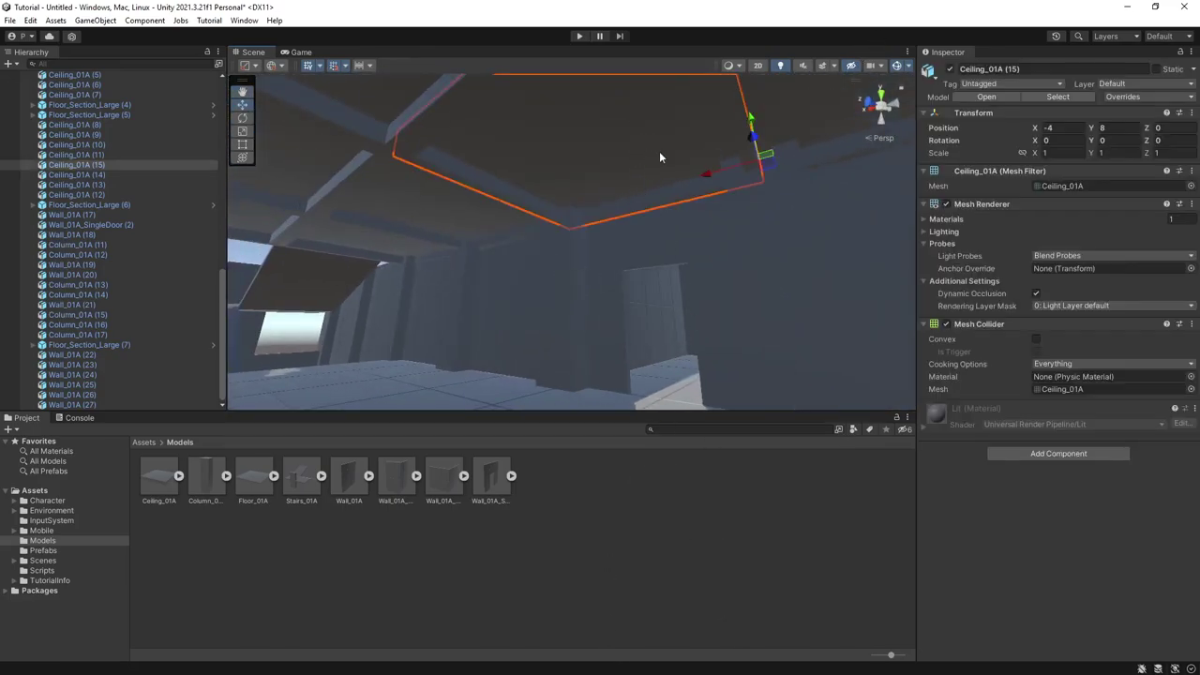
{"action": "left_click", "coordinate": [811, 116], "text": "shift"}
{"action": "left_click_drag", "start_coordinate": [811, 116], "coordinate": [637, 308], "text": "alt"}
{"action": "key", "text": "s"}
{"action": "right_click_drag", "start_coordinate": [637, 308], "coordinate": [590, 292]}
{"action": "key", "text": "ctrl+d"}
{"action": "left_click_drag", "start_coordinate": [455, 207], "coordinate": [661, 180]}
{"action": "key", "text": "ctrl+d"}
{"action": "left_click", "coordinate": [694, 330]}
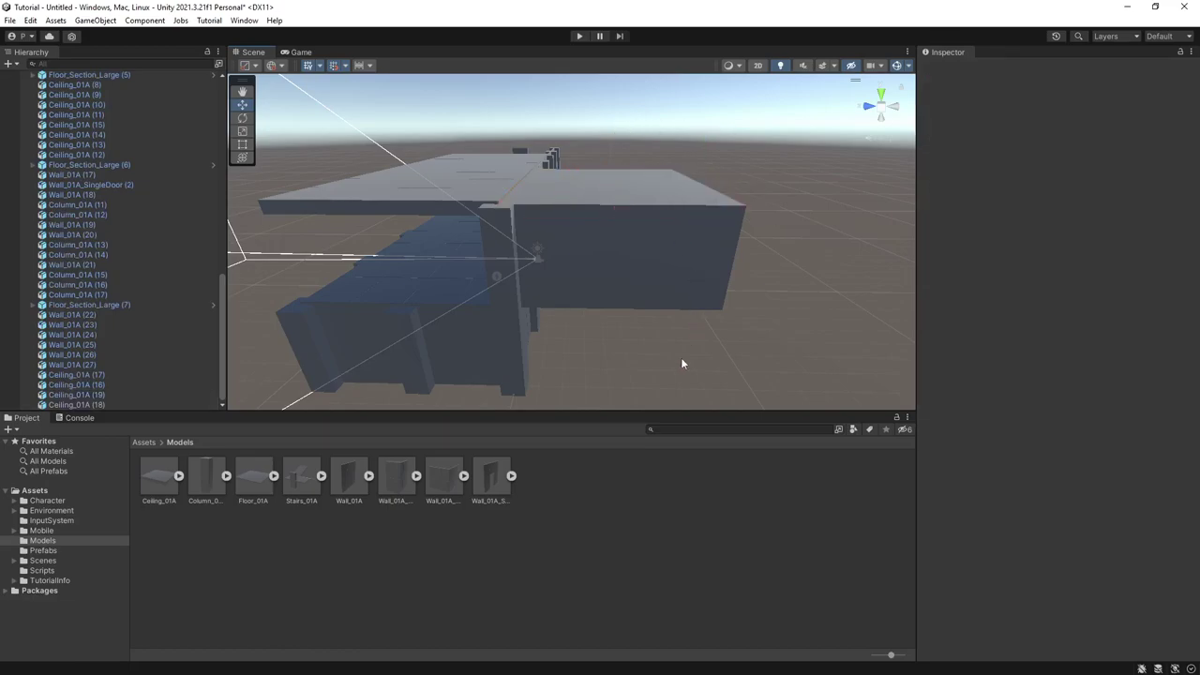
Step: Playtest the level by running the character up the stairs and around the upper storey, and end play mode
{"action": "mouse_move", "coordinate": [661, 348]}
{"action": "right_mouse_down"}
{"action": "mouse_move", "coordinate": [637, 340]}
{"action": "mouse_move", "coordinate": [637, 356]}
{"action": "mouse_move", "coordinate": [786, 296]}
{"action": "mouse_move", "coordinate": [1002, 259]}
{"action": "mouse_move", "coordinate": [500, 286]}
{"action": "mouse_move", "coordinate": [635, 290]}
{"action": "mouse_move", "coordinate": [682, 338]}
{"action": "right_mouse_up"}
{"action": "key", "text": "w"}
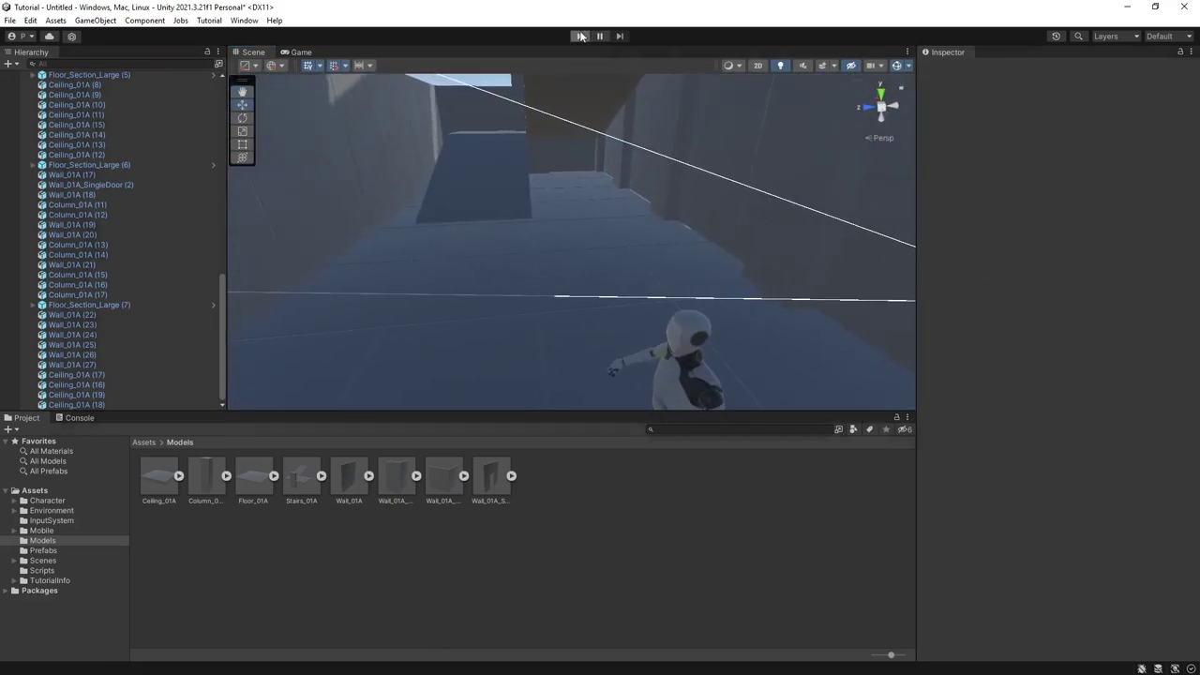
{"action": "left_click", "coordinate": [579, 35]}
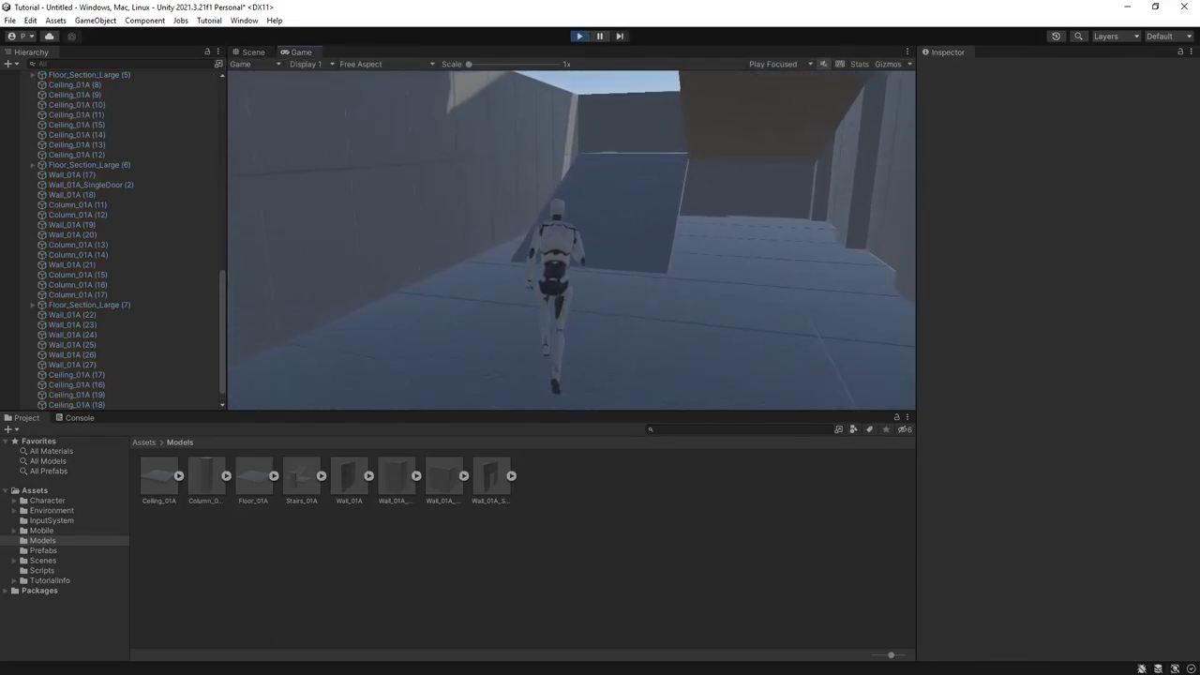
{"action": "key", "text": "w"}
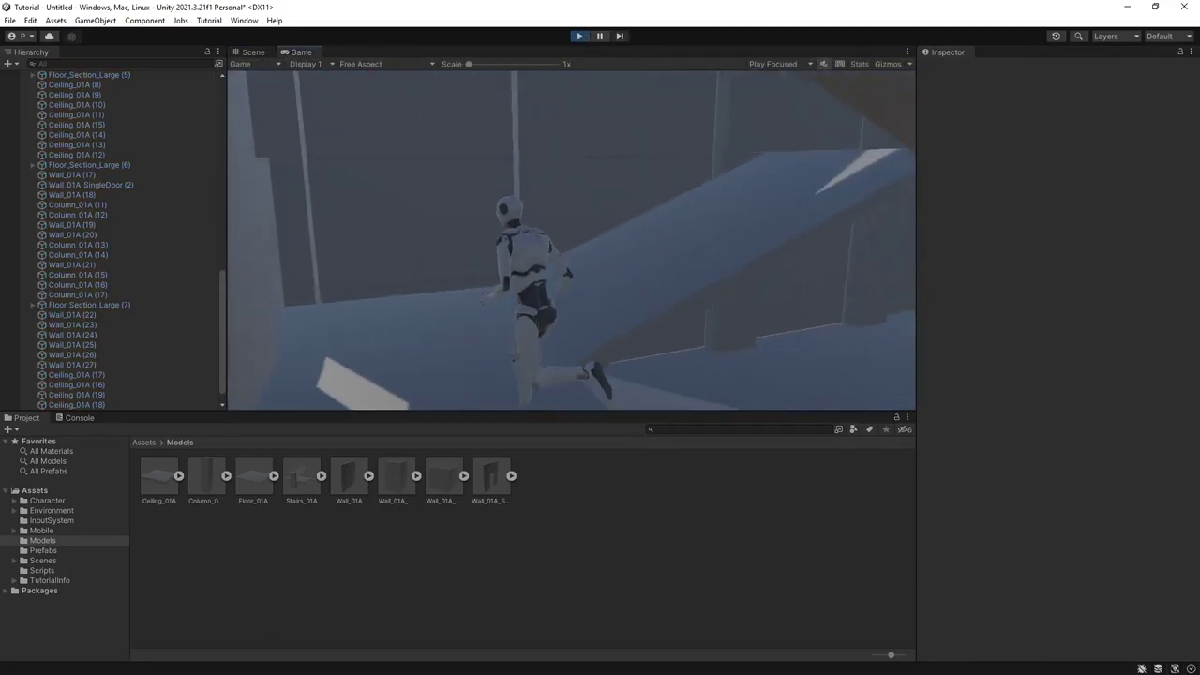
{"action": "key", "text": "w"}
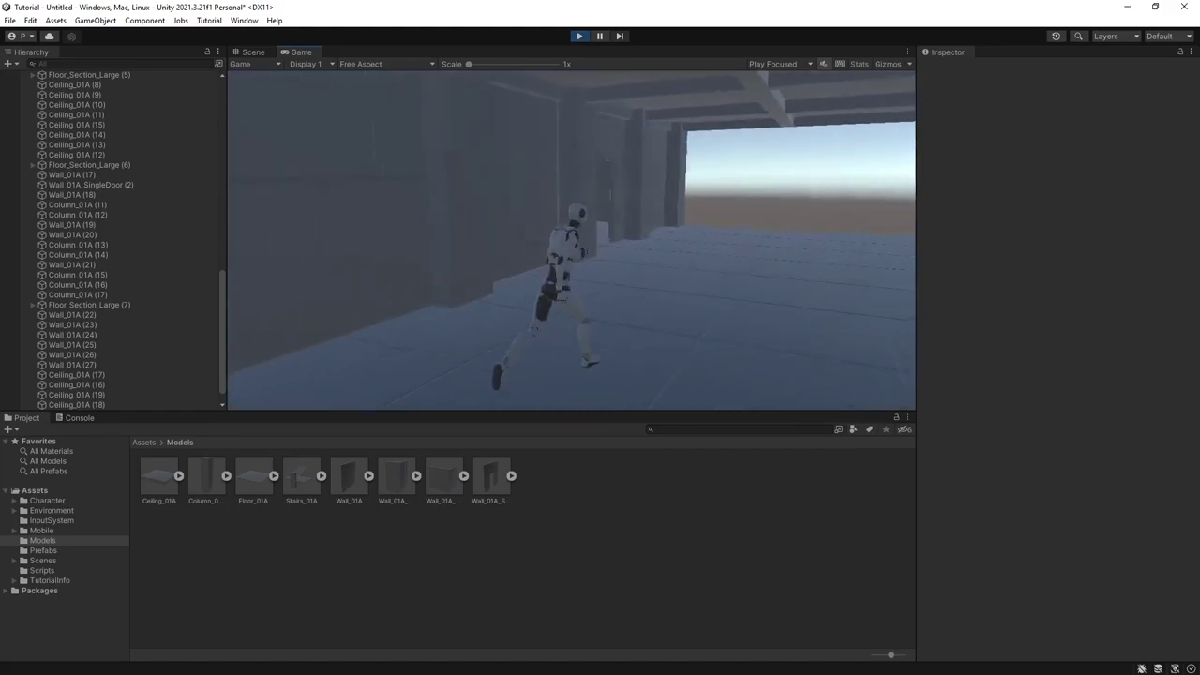
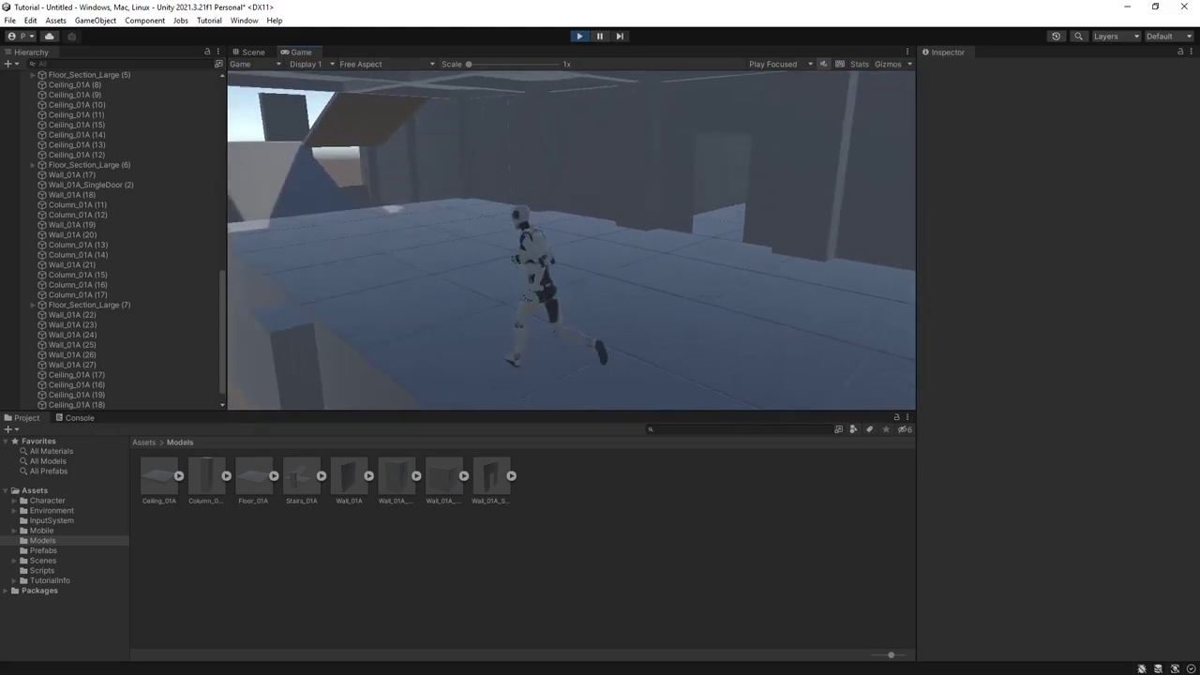
{"action": "key", "text": "Escape"}
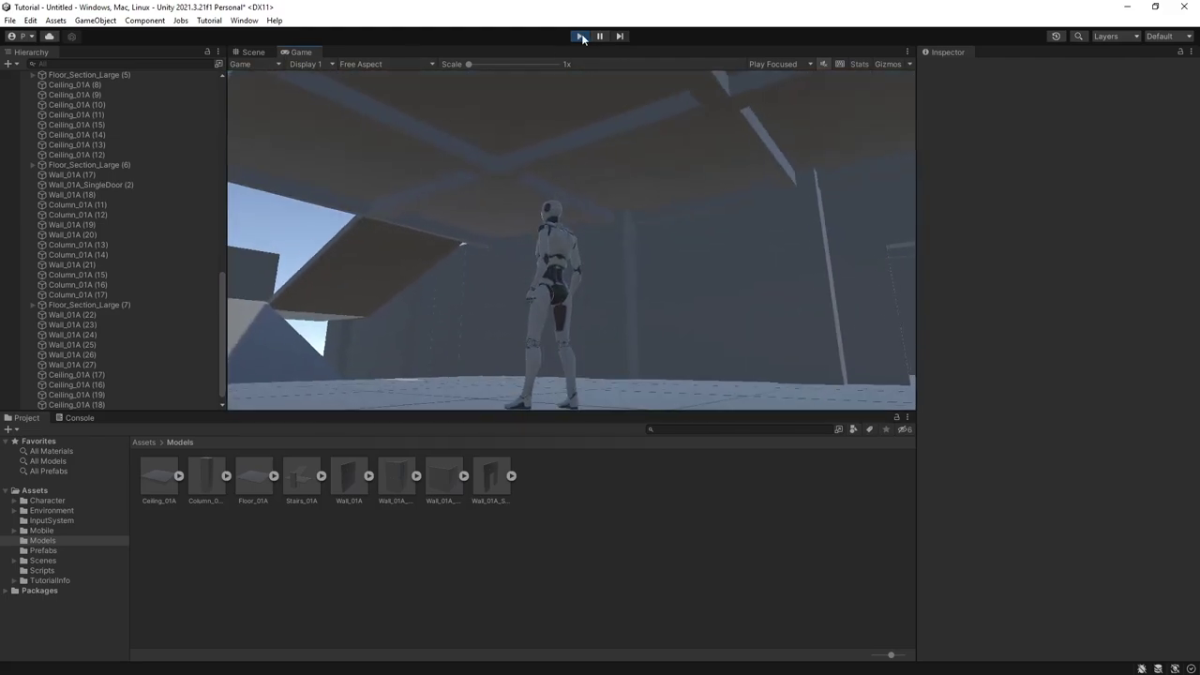
{"action": "left_click", "coordinate": [581, 36]}
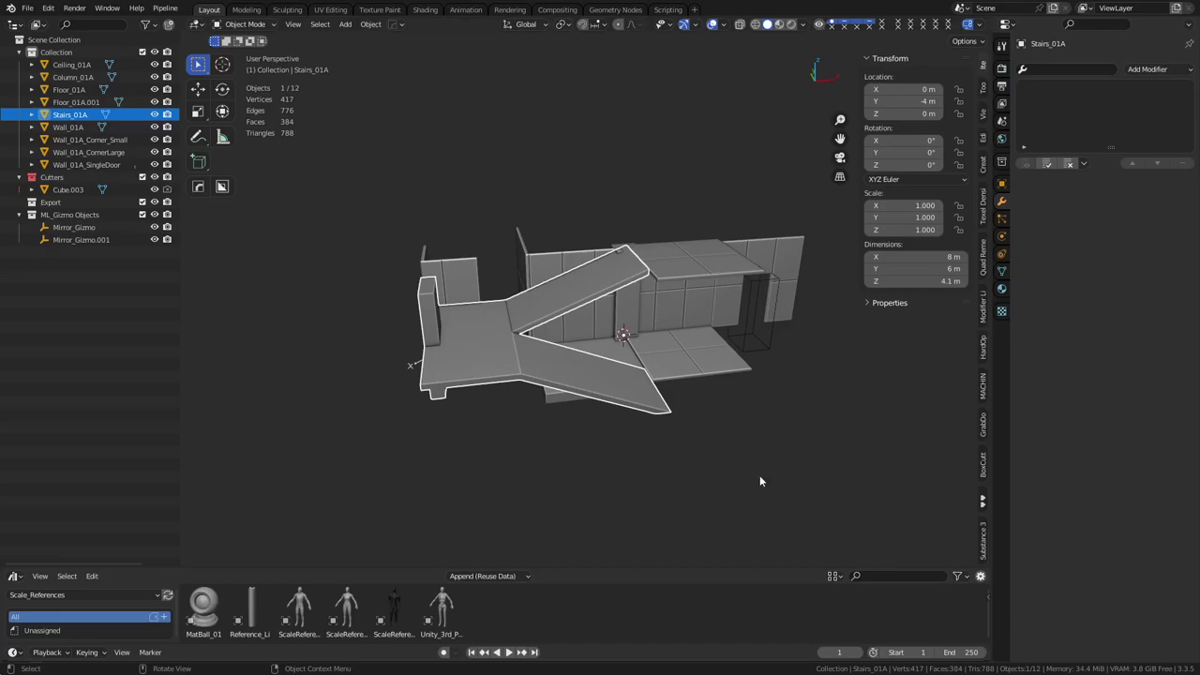
Step: Switch to Blender and use MACHIN3 Smart Face to extract a single face of the raised floor slab as a separate object
{"action": "left_click", "coordinate": [759, 481]}
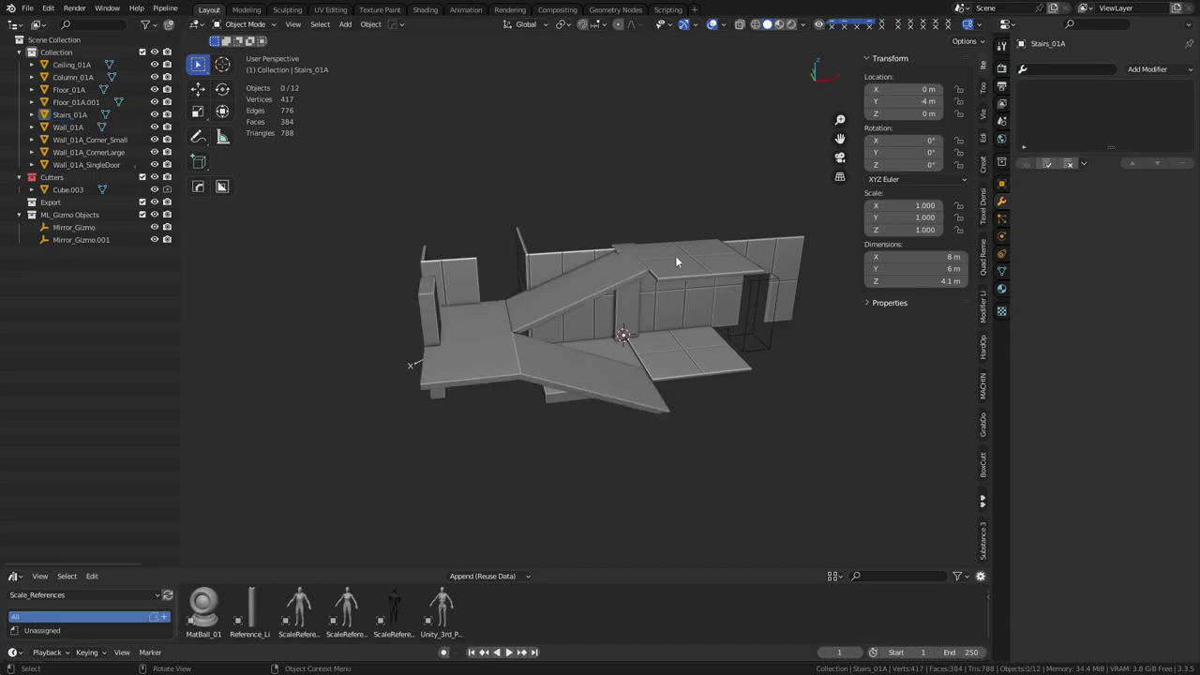
{"action": "middle_click_drag", "start_coordinate": [679, 276], "coordinate": [665, 276]}
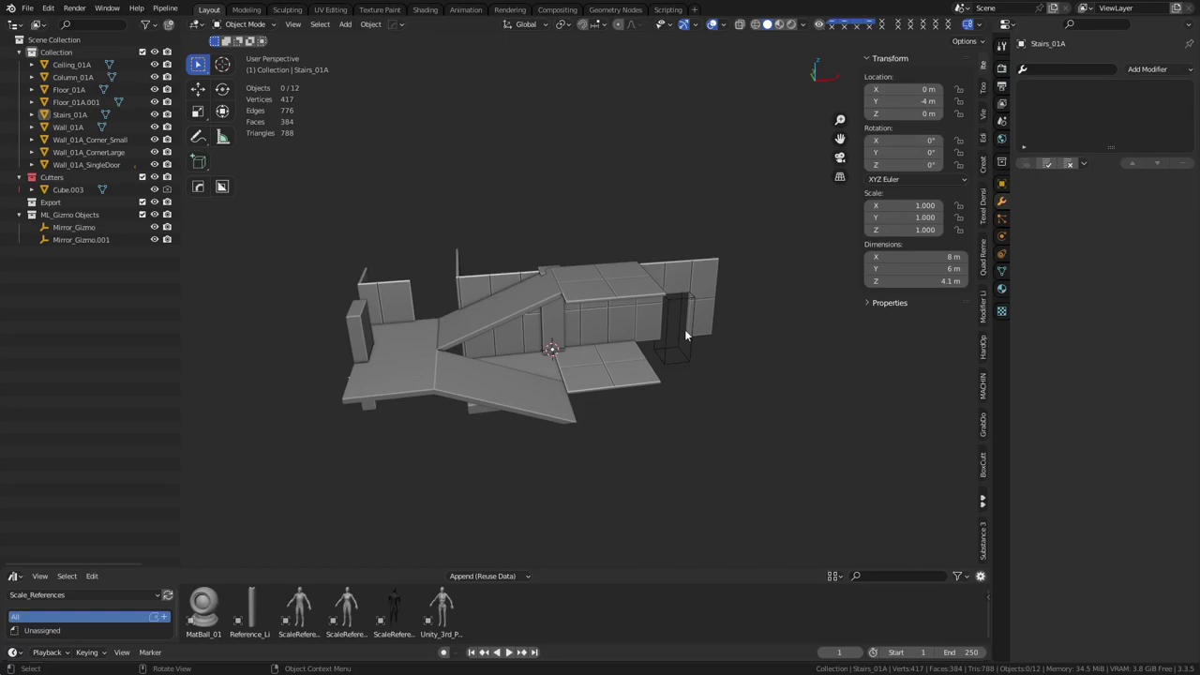
{"action": "middle_click", "coordinate": [623, 288], "text": "alt"}
{"action": "scroll", "coordinate": [637, 308], "scroll_direction": "up", "scroll_amount": 6}
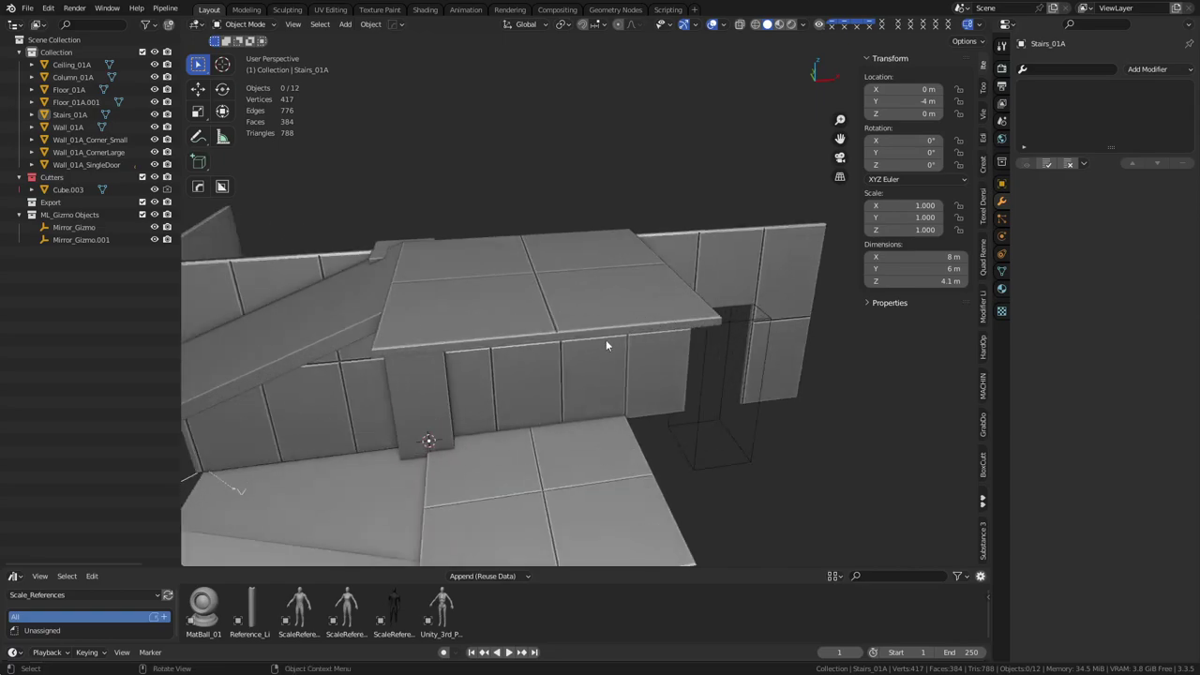
{"action": "middle_click_drag", "start_coordinate": [605, 340], "coordinate": [677, 324]}
{"action": "left_click", "coordinate": [657, 251]}
{"action": "key", "text": "Tab"}
{"action": "left_click", "coordinate": [739, 253]}
{"action": "key", "text": "3"}
{"action": "left_click", "coordinate": [607, 264]}
{"action": "left_click", "coordinate": [675, 263], "text": "shift"}
{"action": "left_click", "coordinate": [651, 227]}
{"action": "middle_click_drag", "start_coordinate": [673, 265], "coordinate": [564, 308], "text": "shift"}
{"action": "left_click", "coordinate": [559, 269]}
{"action": "key", "text": "f"}
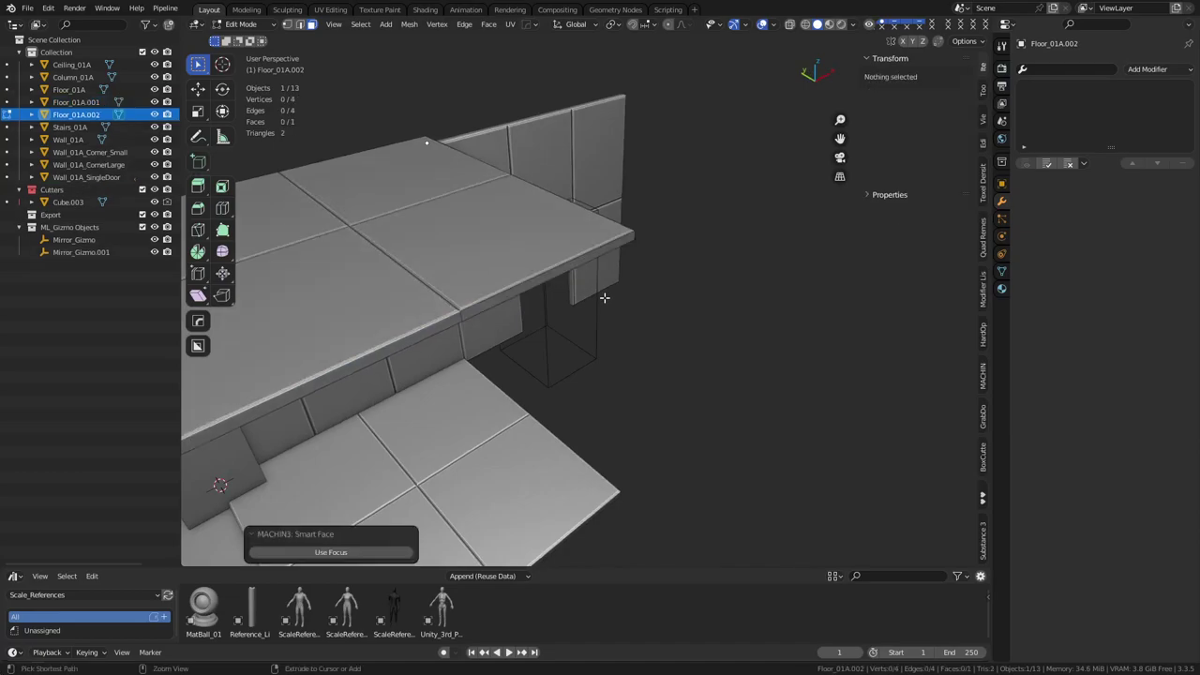
{"action": "left_click", "coordinate": [579, 303]}
{"action": "middle_click_drag", "start_coordinate": [623, 313], "coordinate": [601, 324]}
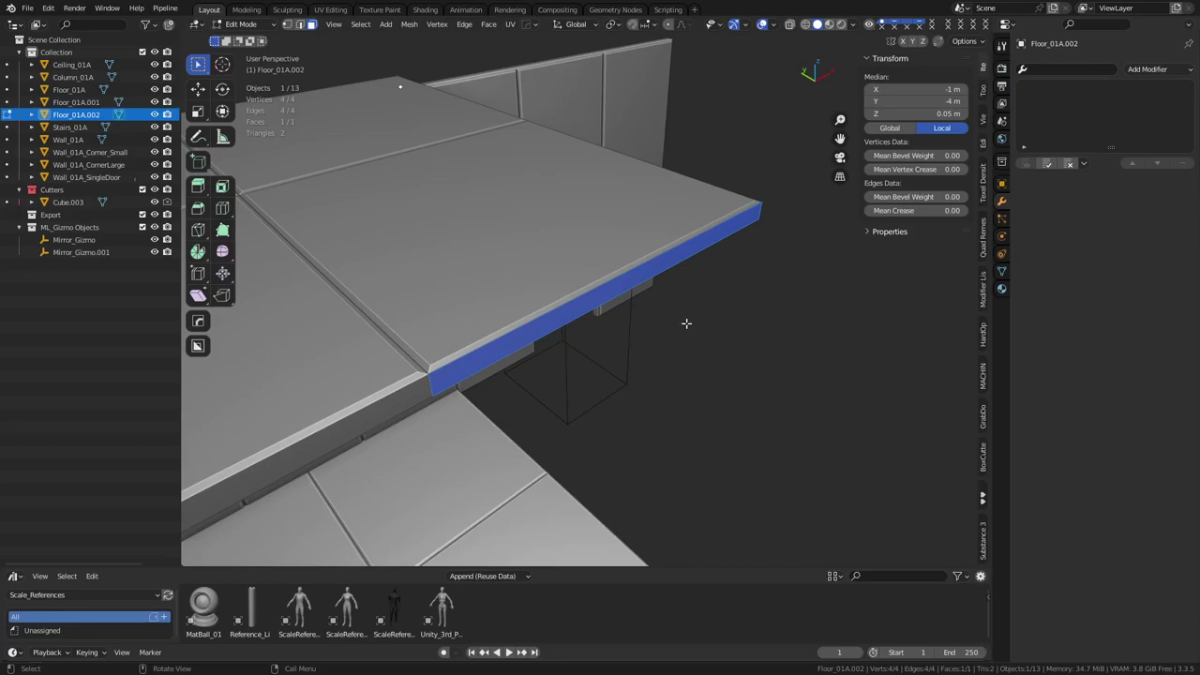
{"action": "left_click", "coordinate": [603, 330]}
{"action": "key", "text": "g"}
{"action": "right_click", "coordinate": [707, 232]}
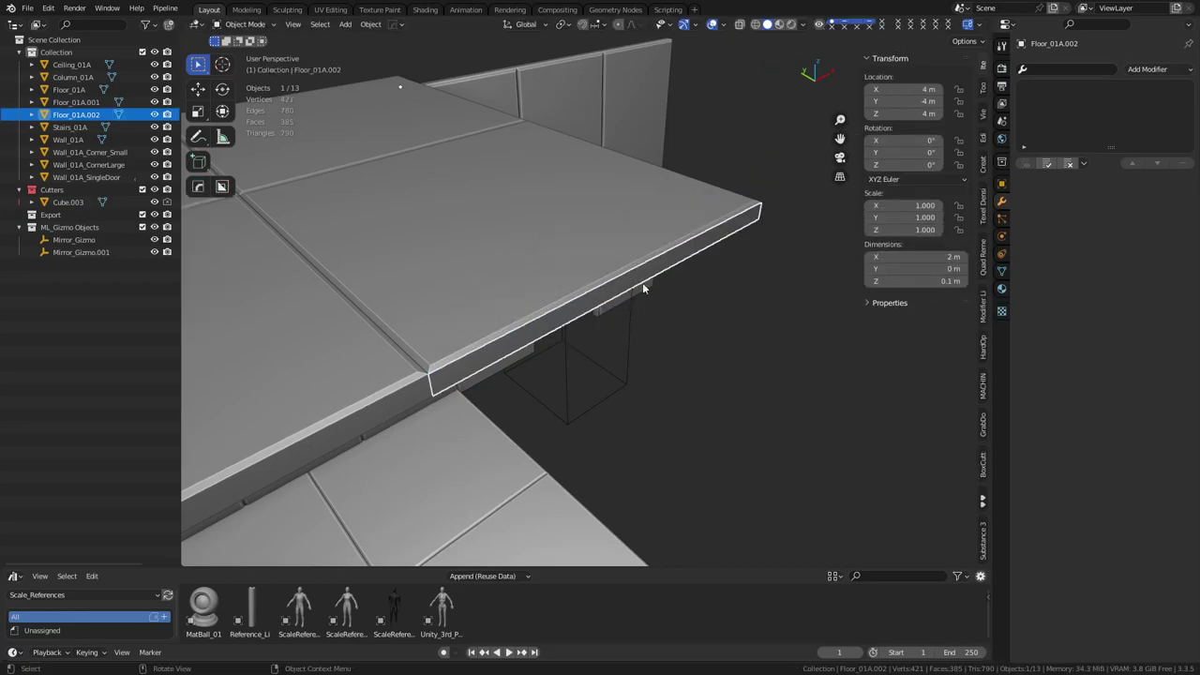
Step: Set the origin of the thin floor-edge face object to its lower corner vertex
{"action": "middle_click_drag", "start_coordinate": [642, 282], "coordinate": [657, 289]}
{"action": "key", "text": "Tab"}
{"action": "middle_click_drag", "start_coordinate": [664, 292], "coordinate": [576, 314]}
{"action": "key", "text": "alt+z"}
{"action": "key", "text": "1"}
{"action": "left_click", "coordinate": [548, 314]}
{"action": "key", "text": "shift+s"}
{"action": "left_click", "coordinate": [626, 415]}
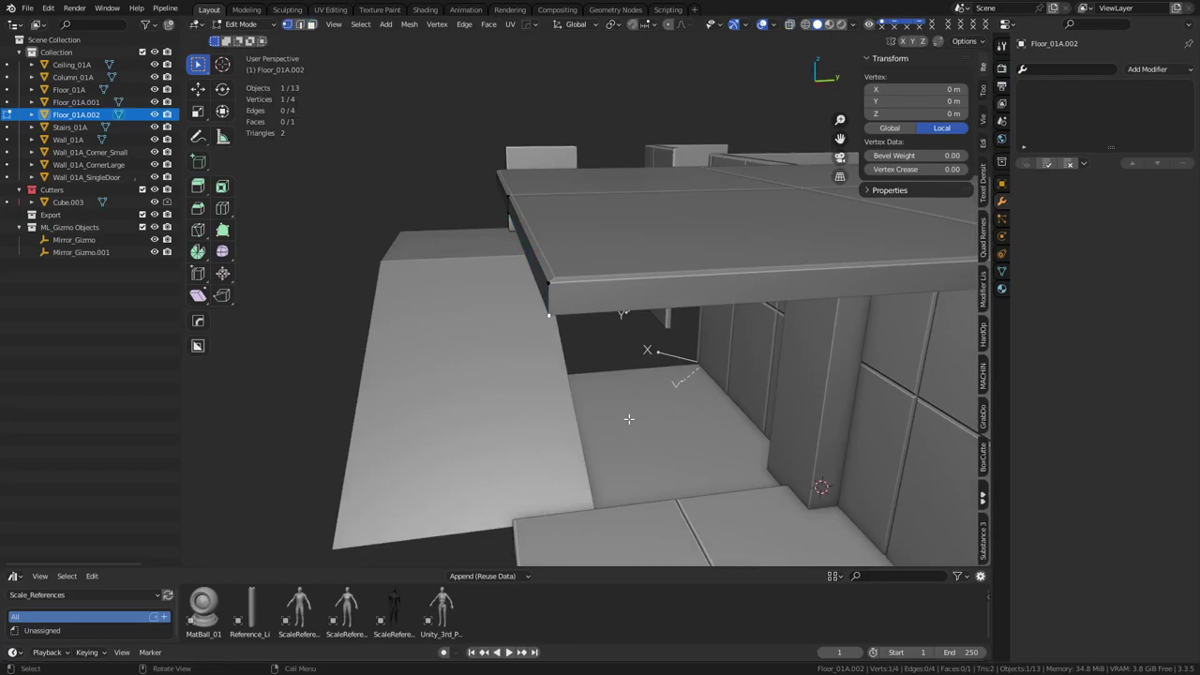
Step: Apply the floor-edge object's rotation and scale in Object Mode
{"action": "key", "text": "Tab"}
{"action": "left_click", "coordinate": [522, 421]}
{"action": "key", "text": "ctrl+a"}
{"action": "left_click", "coordinate": [600, 416]}
Step: Extrude the floor-edge face outward about 0.12 m along its normal
{"action": "key", "text": "Tab"}
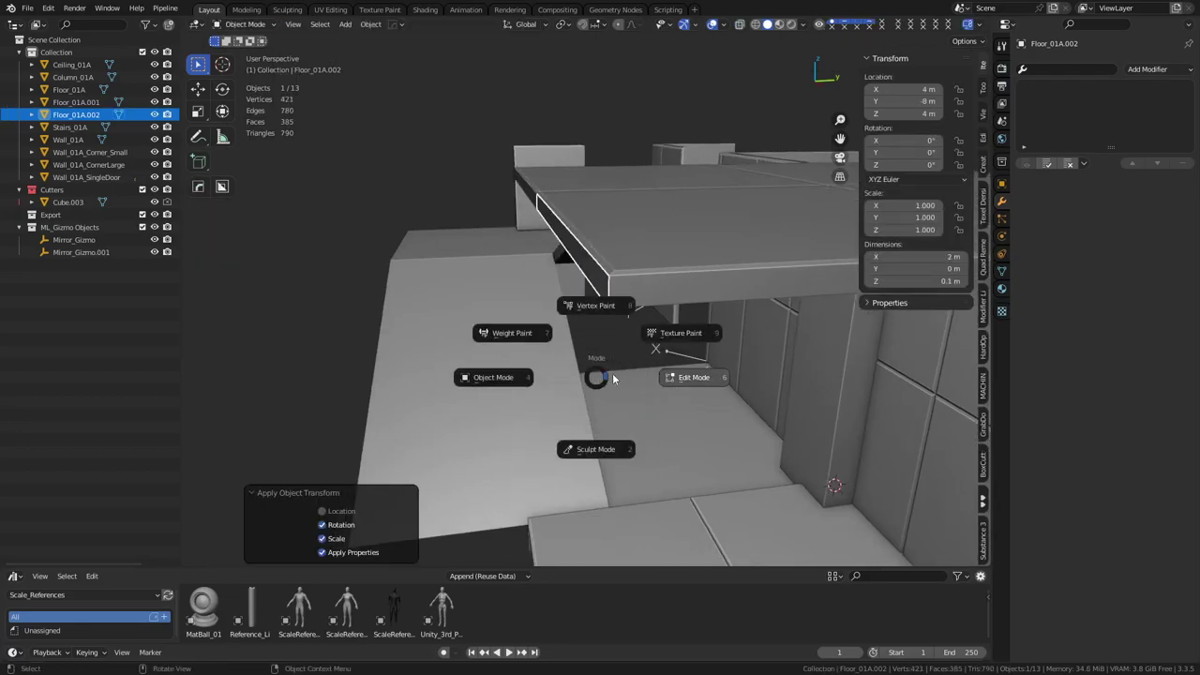
{"action": "left_click", "coordinate": [614, 375]}
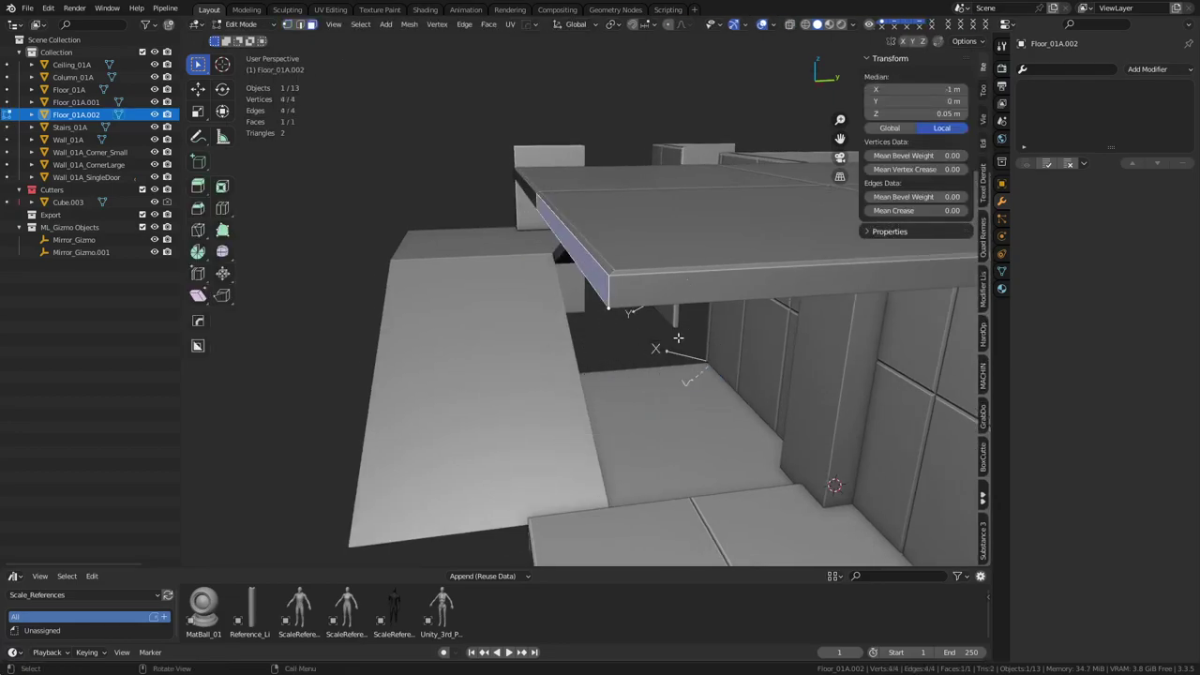
{"action": "mouse_move", "coordinate": [678, 337]}
{"action": "middle_mouse_down"}
{"action": "mouse_move", "coordinate": [712, 321]}
{"action": "mouse_move", "coordinate": [660, 324]}
{"action": "middle_mouse_up"}
{"action": "key", "text": "e"}
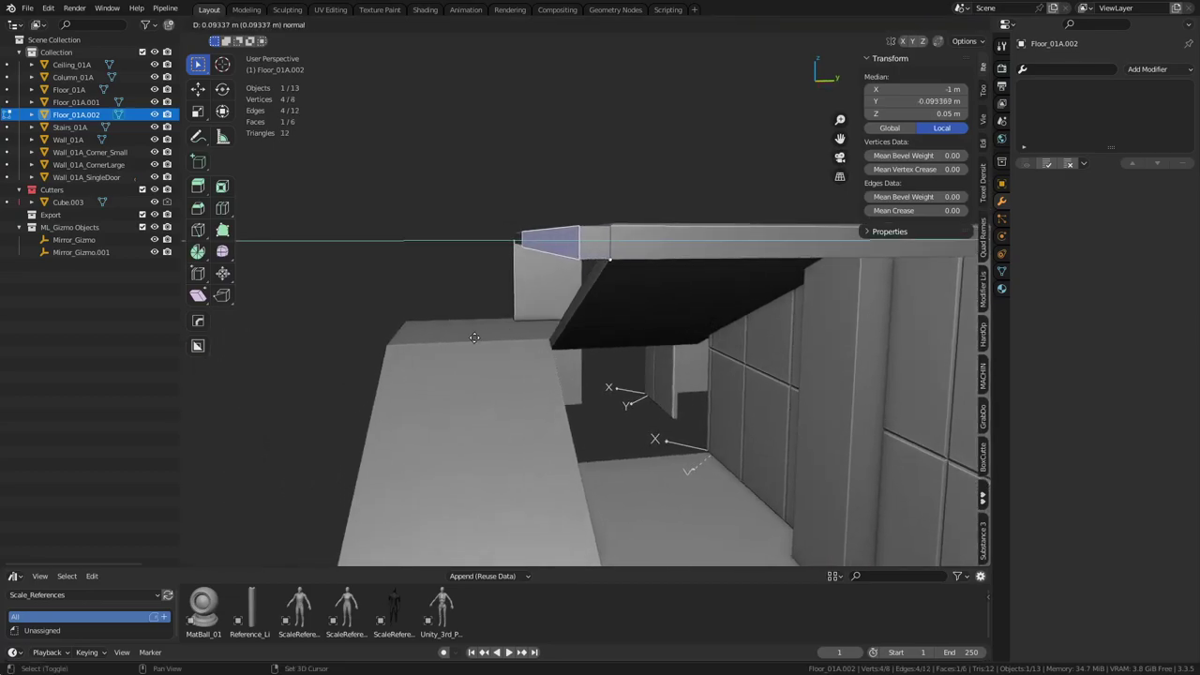
{"action": "left_click", "coordinate": [460, 338]}
{"action": "middle_click_drag", "start_coordinate": [460, 338], "coordinate": [578, 340]}
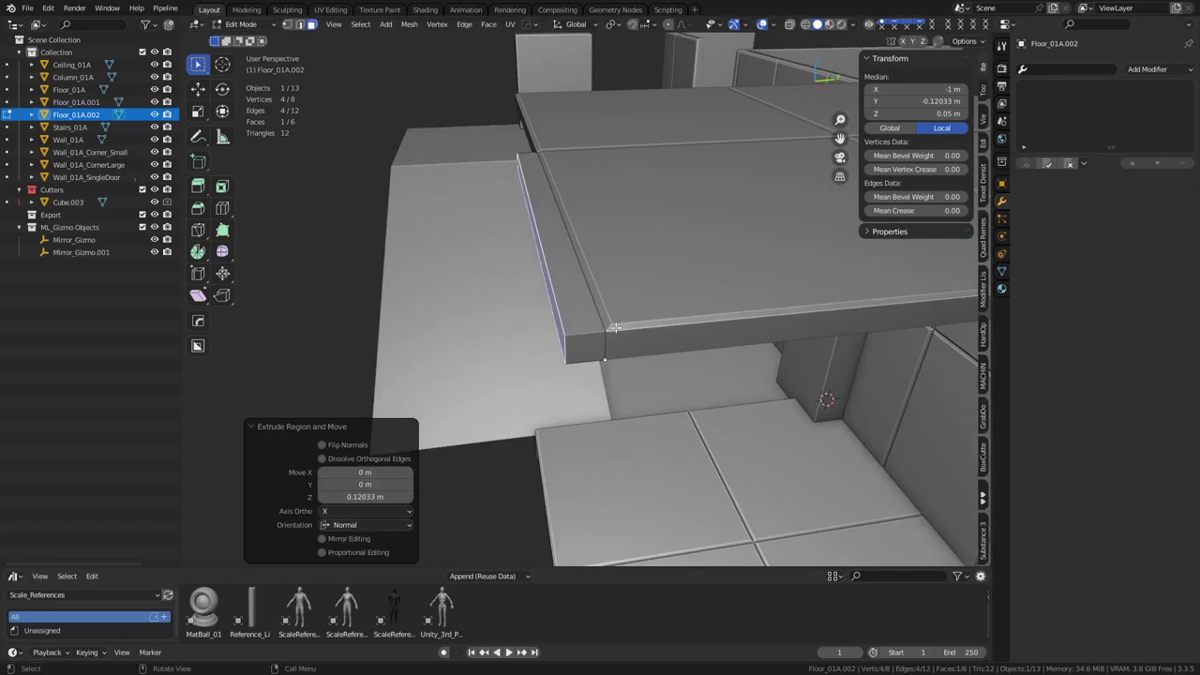
Step: Raise the strip's top face 0.4 m along Z to form a low wall
{"action": "key", "text": "g"}
{"action": "key", "text": "z"}
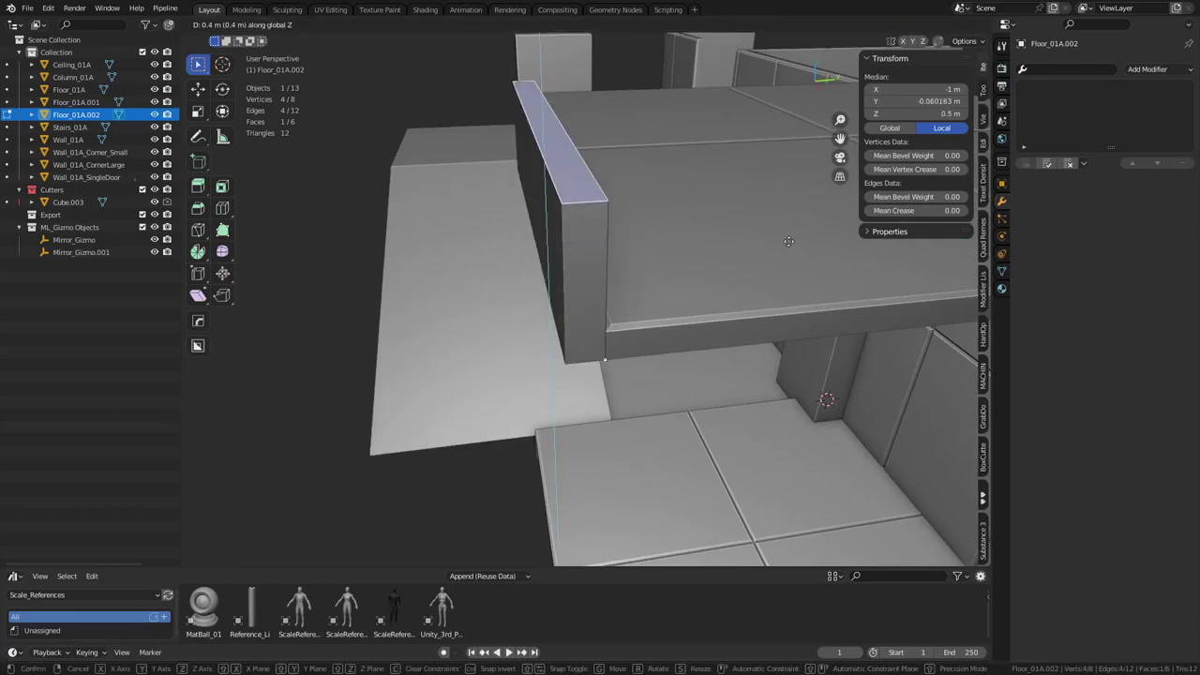
{"action": "left_click", "coordinate": [789, 242]}
Step: Place the Unity third-person character asset on the floor beside the low wall and shade it smooth with 30° auto smooth
{"action": "key", "text": "Tab"}
{"action": "left_click", "coordinate": [669, 373]}
{"action": "middle_click_drag", "start_coordinate": [634, 506], "coordinate": [517, 532]}
{"action": "left_click_drag", "start_coordinate": [442, 607], "coordinate": [637, 305]}
{"action": "right_click", "coordinate": [637, 305]}
{"action": "left_click", "coordinate": [572, 309]}
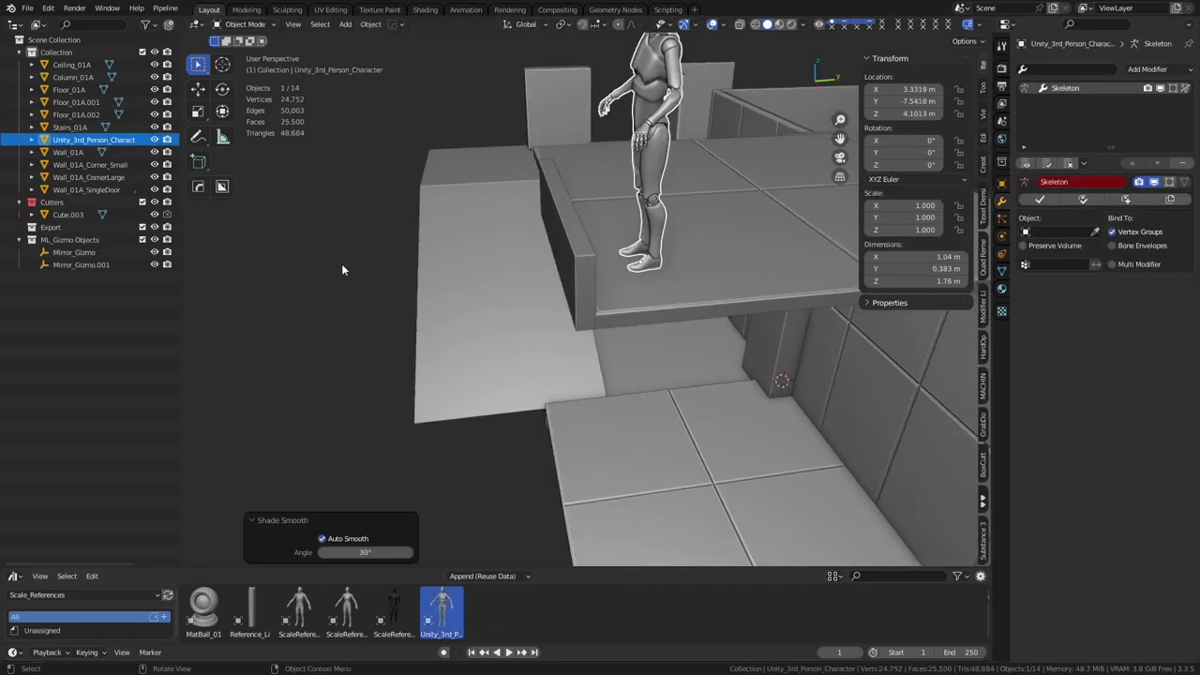
{"action": "left_click", "coordinate": [341, 263]}
{"action": "middle_click_drag", "start_coordinate": [491, 324], "coordinate": [390, 350]}
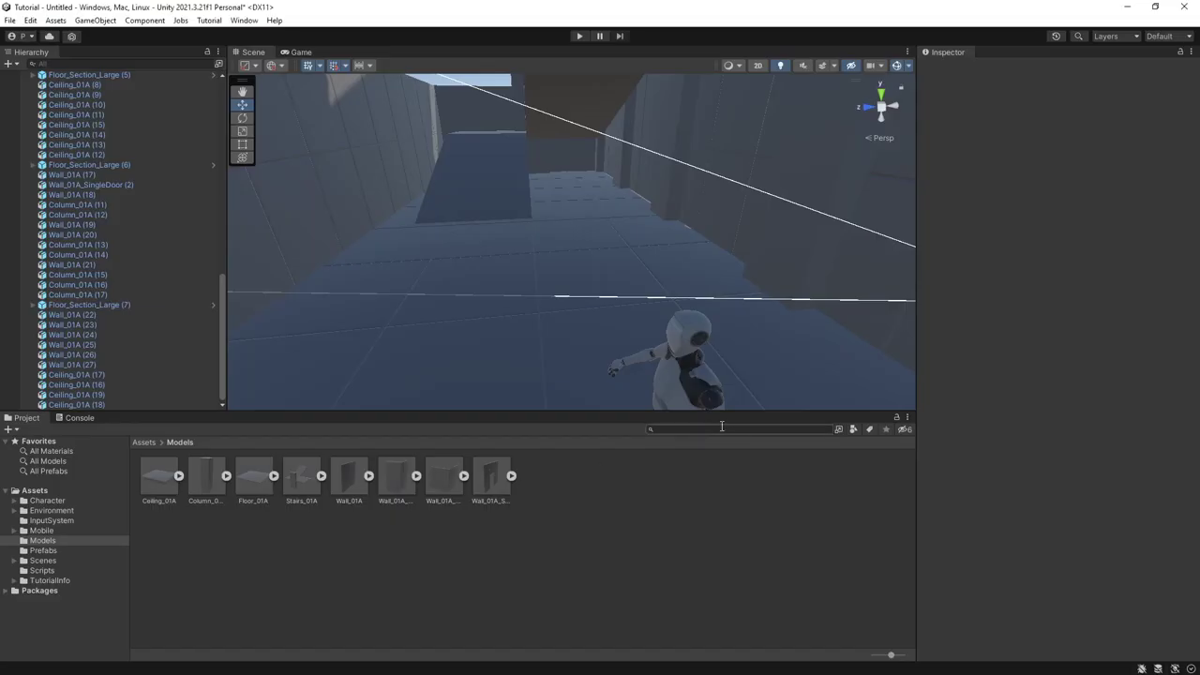
Step: Switch to Unity, open the Character > Models asset folder and select the Armature's Geometry
{"action": "right_click_drag", "start_coordinate": [682, 342], "coordinate": [721, 386]}
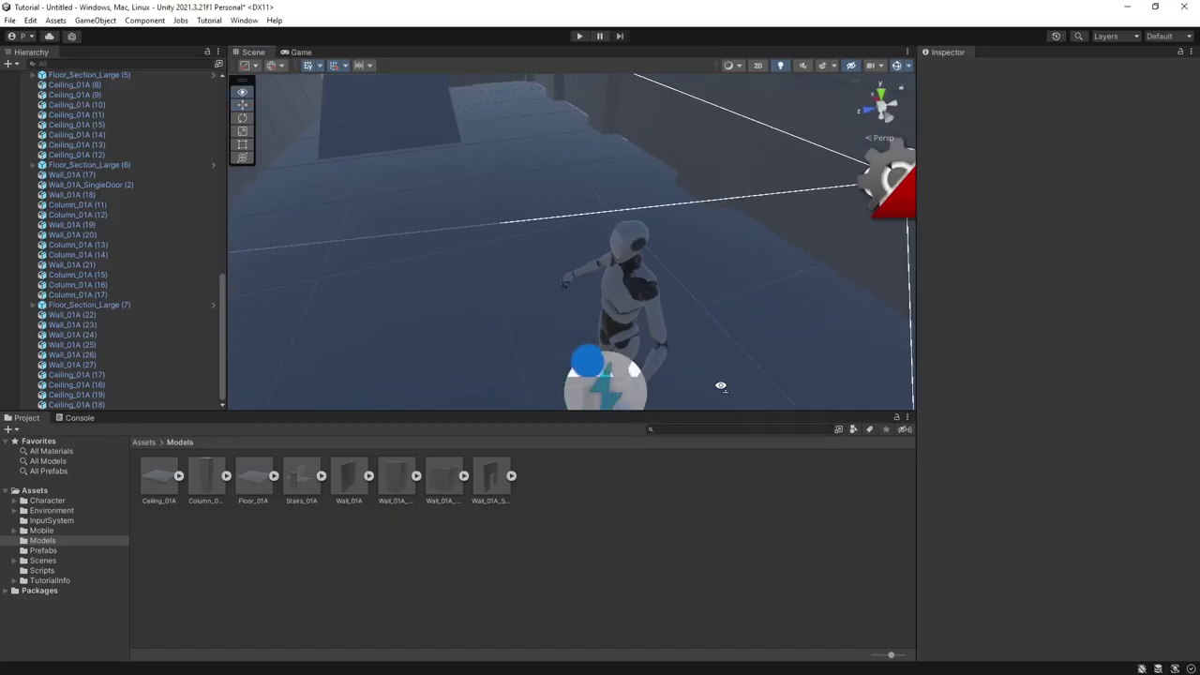
{"action": "left_click", "coordinate": [47, 551]}
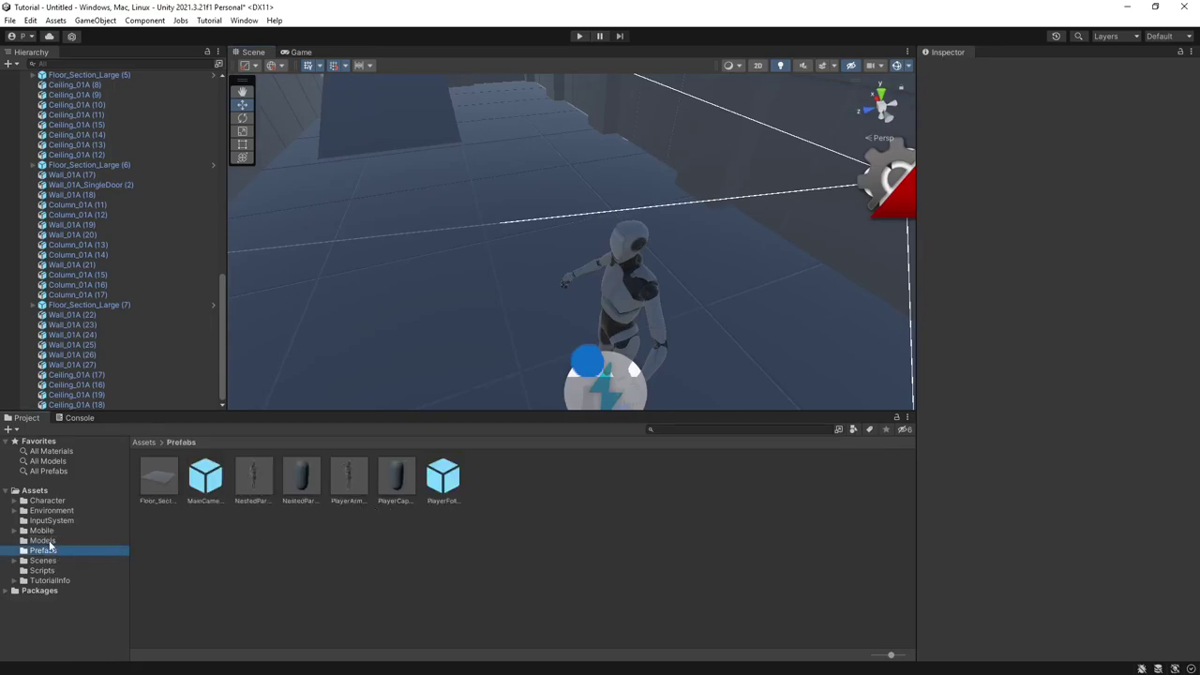
{"action": "left_click", "coordinate": [42, 501]}
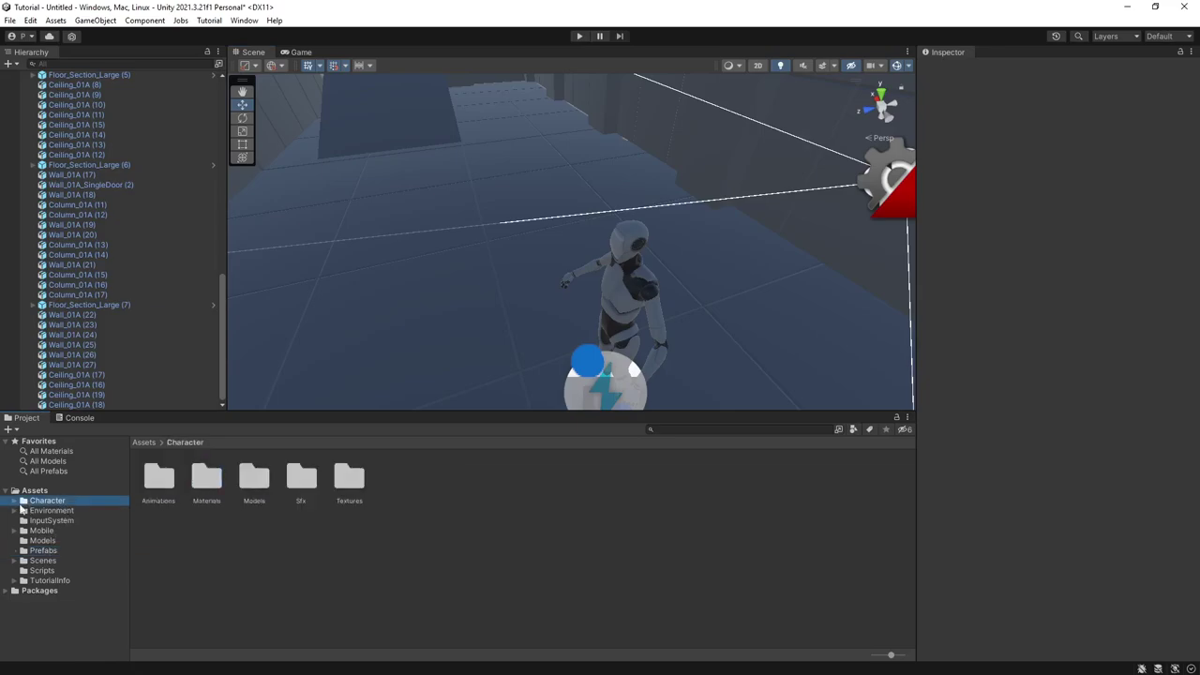
{"action": "double_click", "coordinate": [253, 478]}
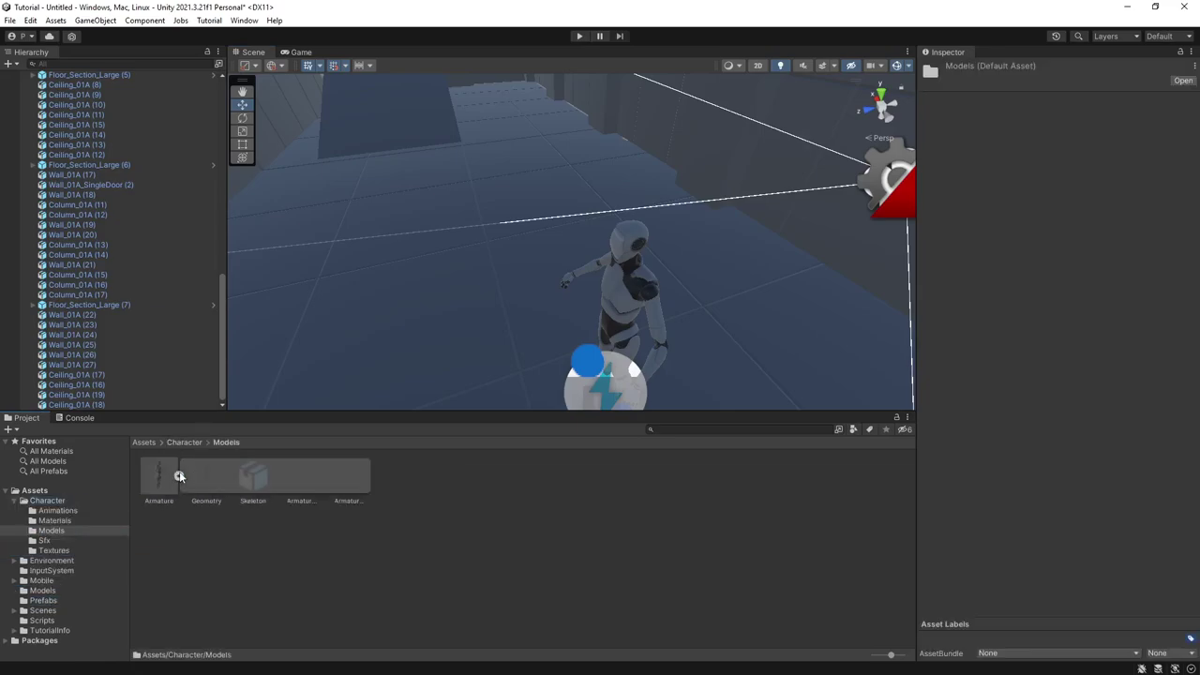
{"action": "left_click", "coordinate": [205, 480]}
Step: Reveal the Geometry's source file in File Explorer, examine the Armature model file and minimise the window
{"action": "right_click", "coordinate": [206, 481]}
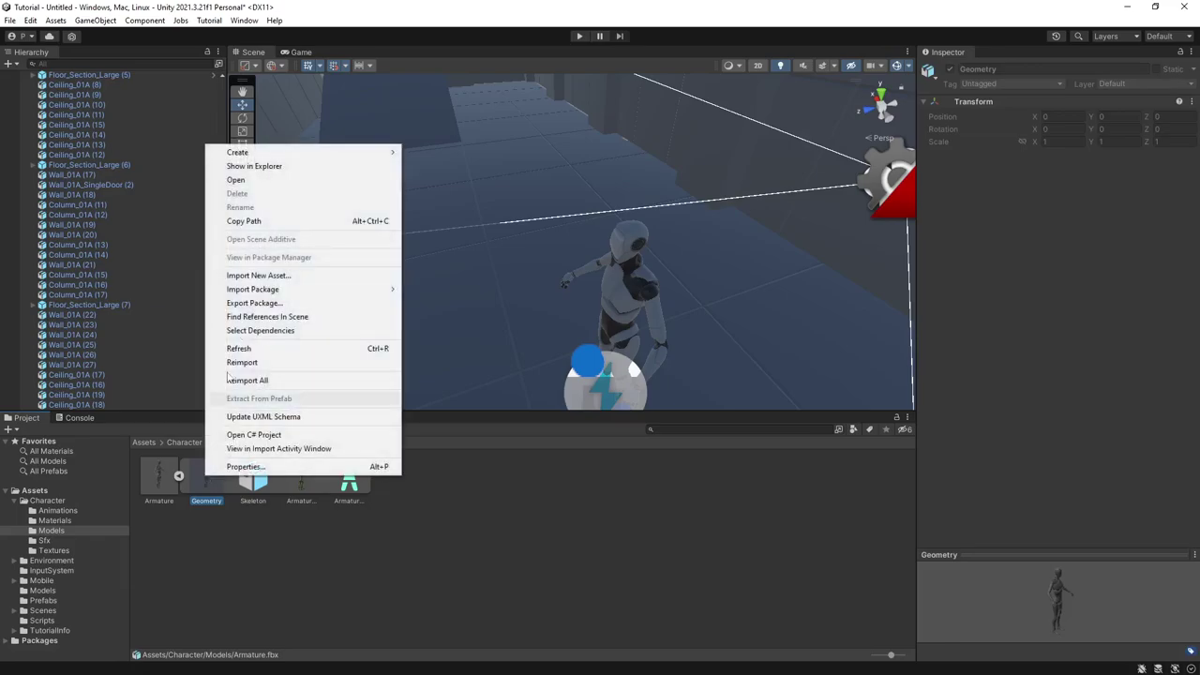
{"action": "left_click", "coordinate": [309, 166]}
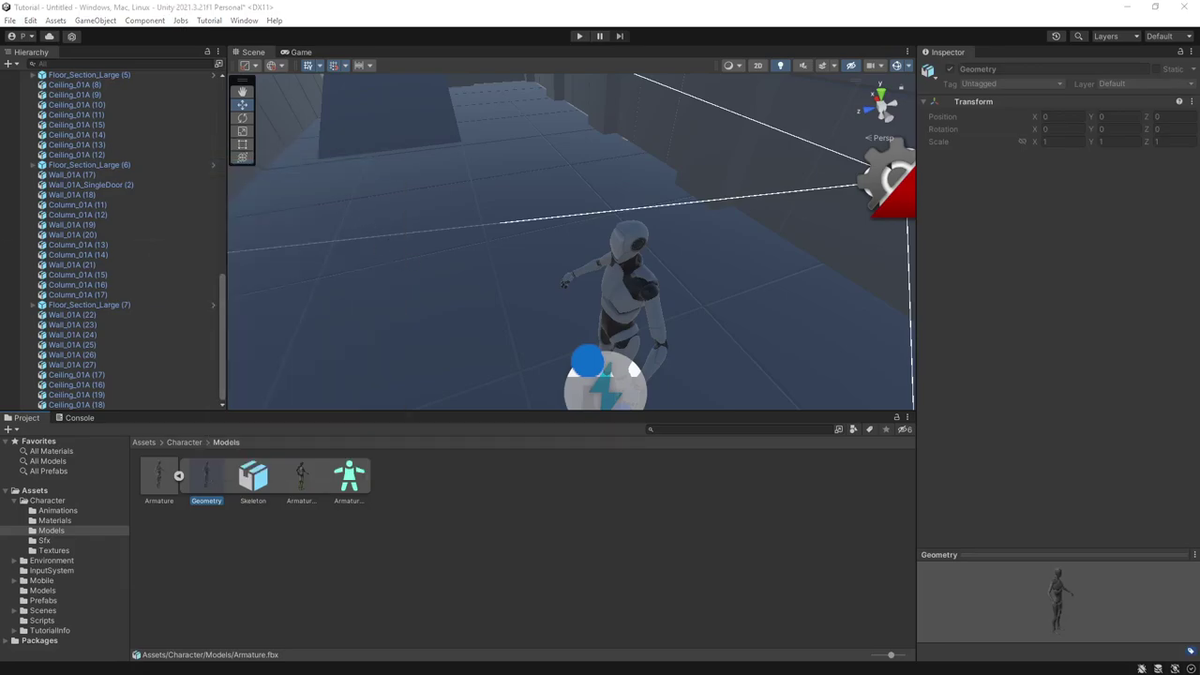
{"action": "left_click_drag", "start_coordinate": [0, 218], "coordinate": [674, 191]}
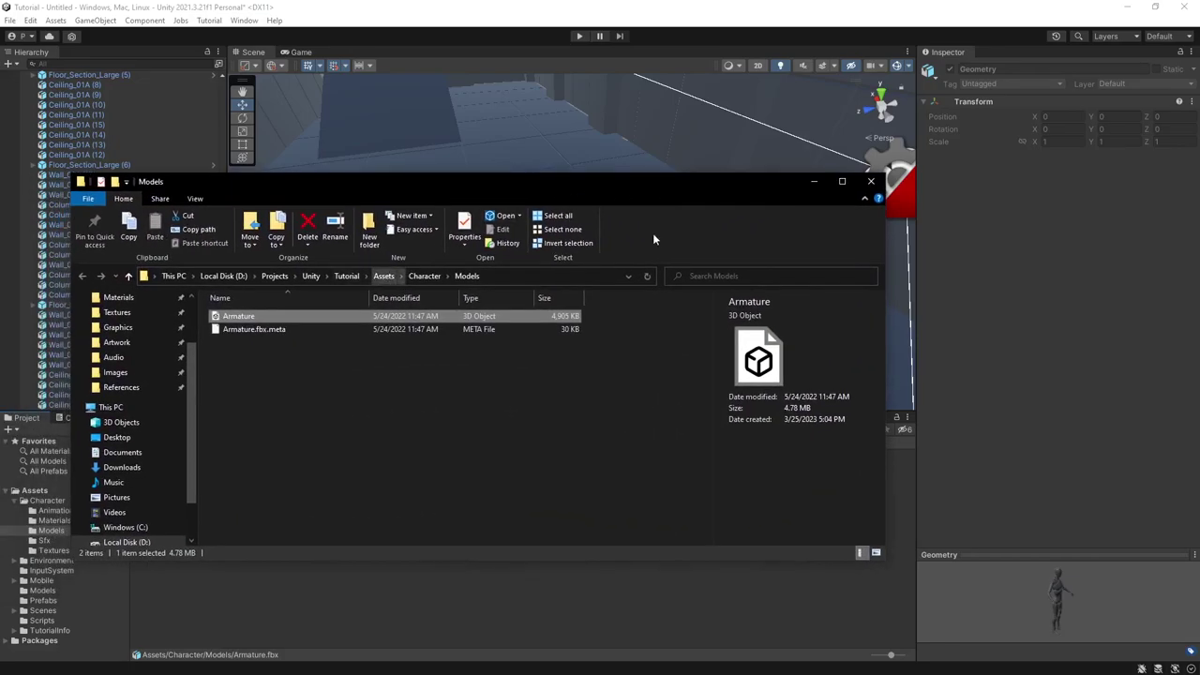
{"action": "left_click", "coordinate": [247, 322]}
{"action": "left_click", "coordinate": [269, 363]}
{"action": "left_click", "coordinate": [813, 183]}
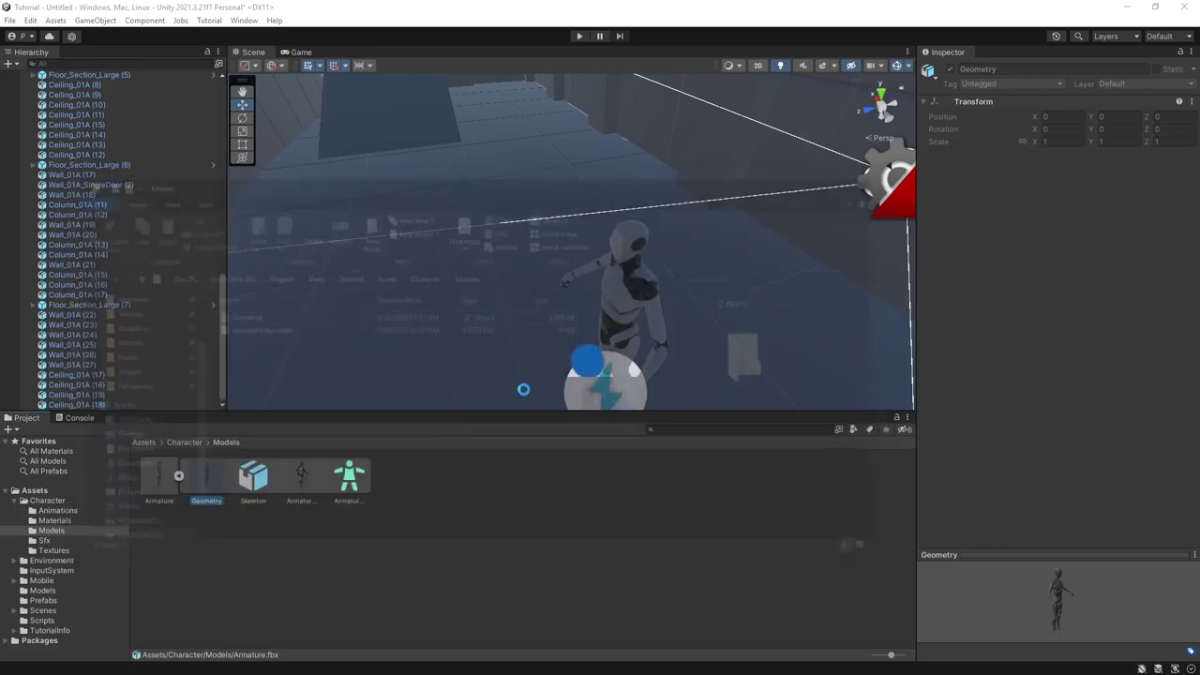
Step: Return to the project's top-level Models folder, which holds the modular wall and floor pieces
{"action": "right_click", "coordinate": [206, 480]}
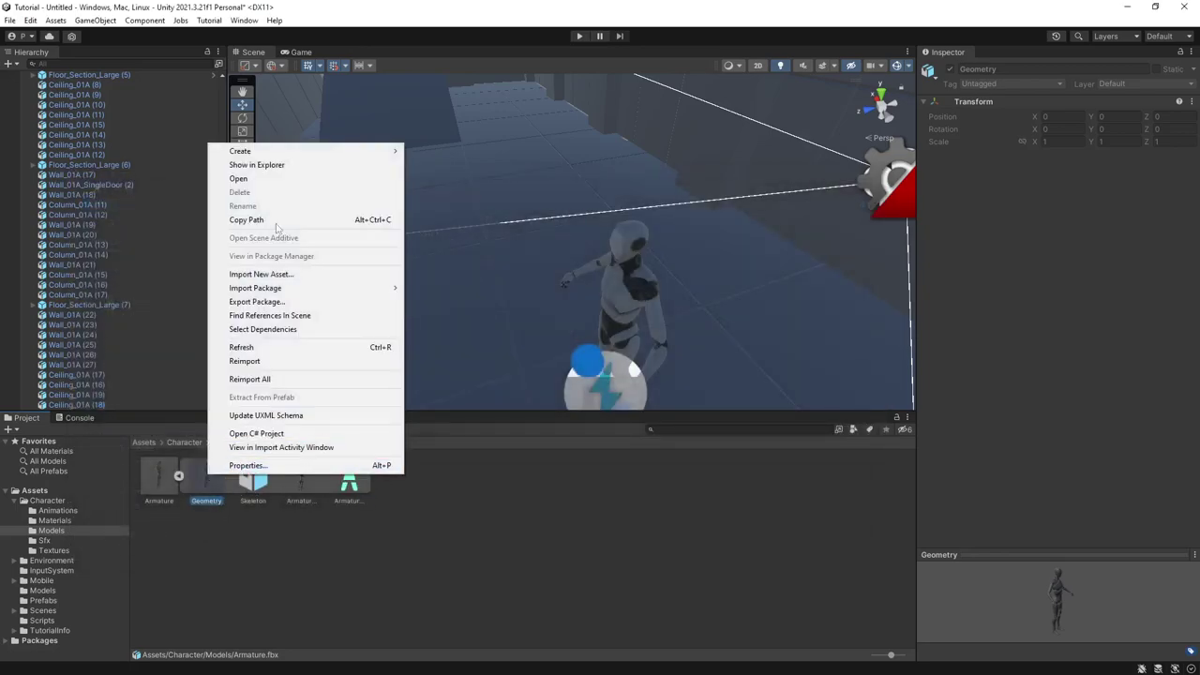
{"action": "left_click", "coordinate": [555, 584]}
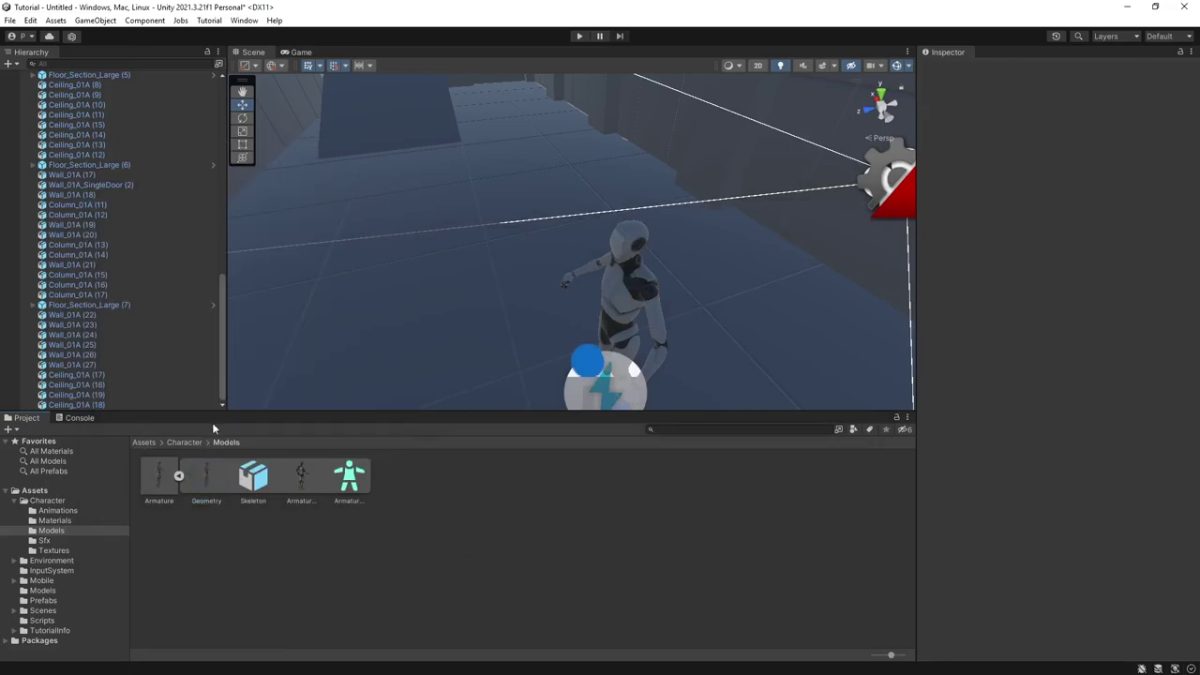
{"action": "left_click", "coordinate": [47, 620]}
{"action": "left_click", "coordinate": [46, 600]}
{"action": "left_click", "coordinate": [62, 591]}
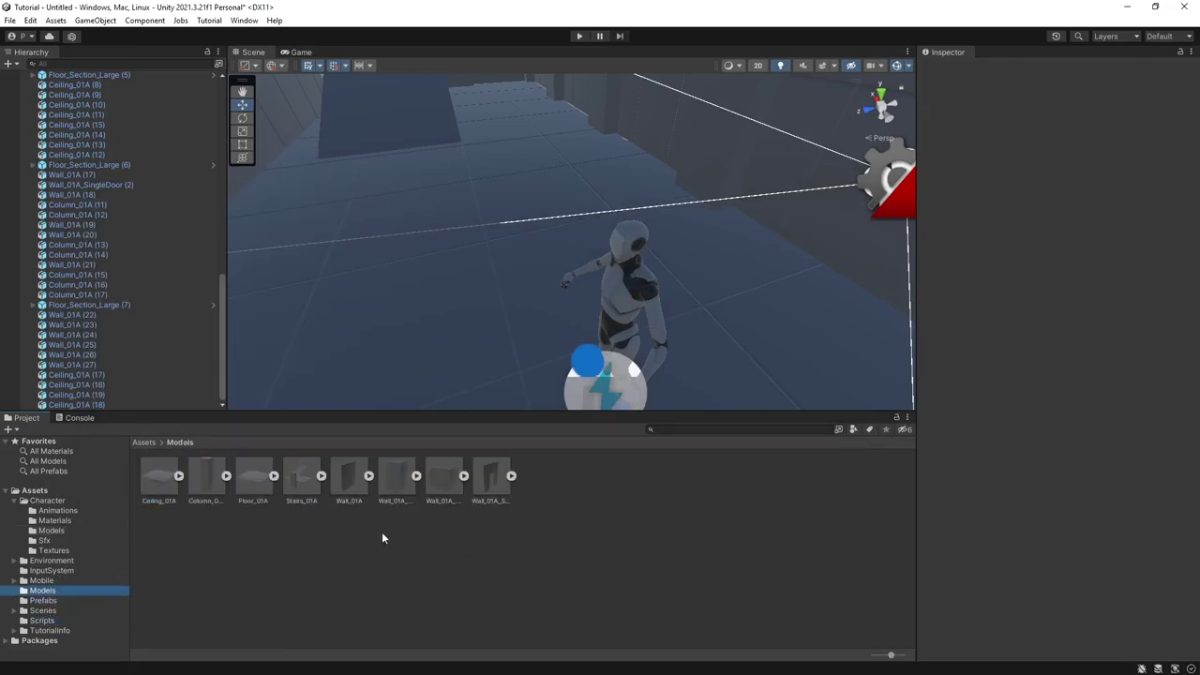
Step: Duplicate the supporting column onto the upper floor's open edge at X -4, Y 4, Z 8 and at X 0, Y 4, Z 8
{"action": "right_click_drag", "start_coordinate": [310, 263], "coordinate": [544, 213]}
{"action": "left_click", "coordinate": [444, 348]}
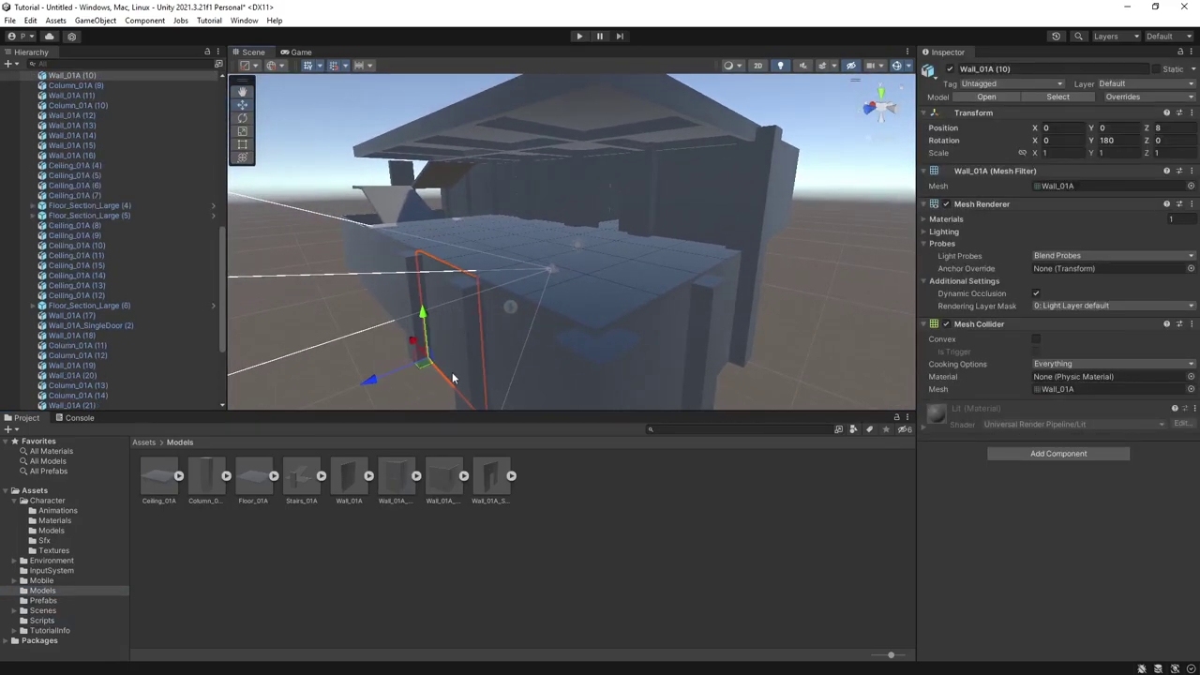
{"action": "left_click", "coordinate": [452, 377]}
{"action": "left_click", "coordinate": [489, 253]}
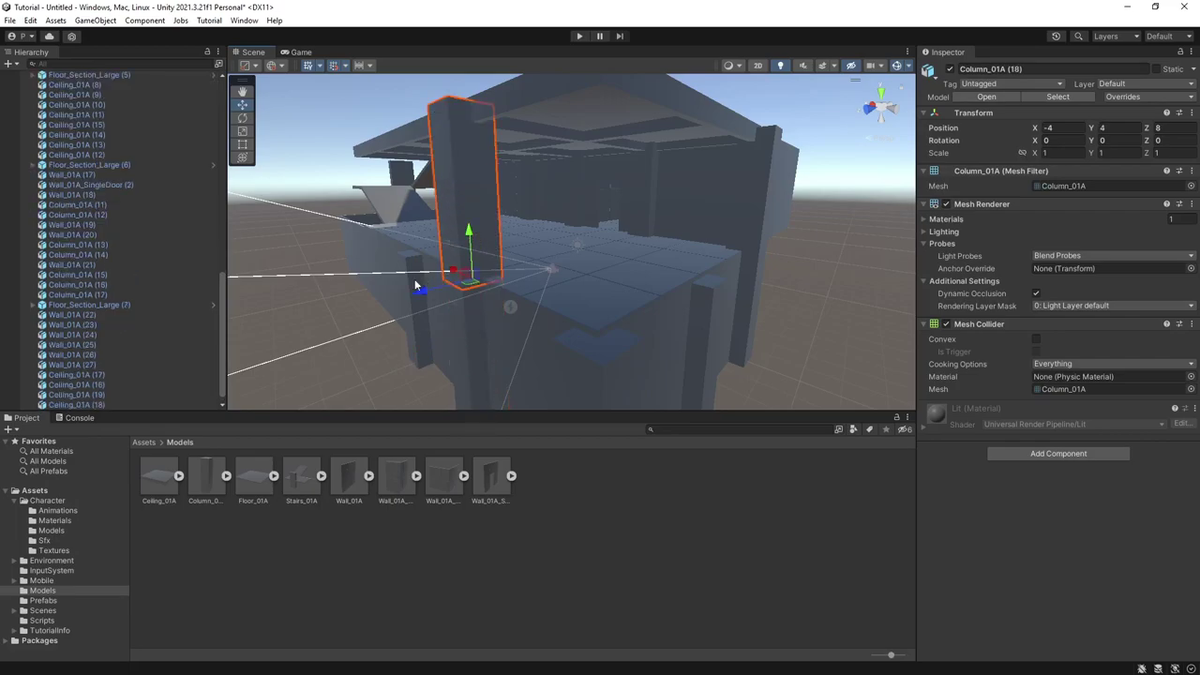
{"action": "left_click_drag", "start_coordinate": [415, 285], "coordinate": [441, 221]}
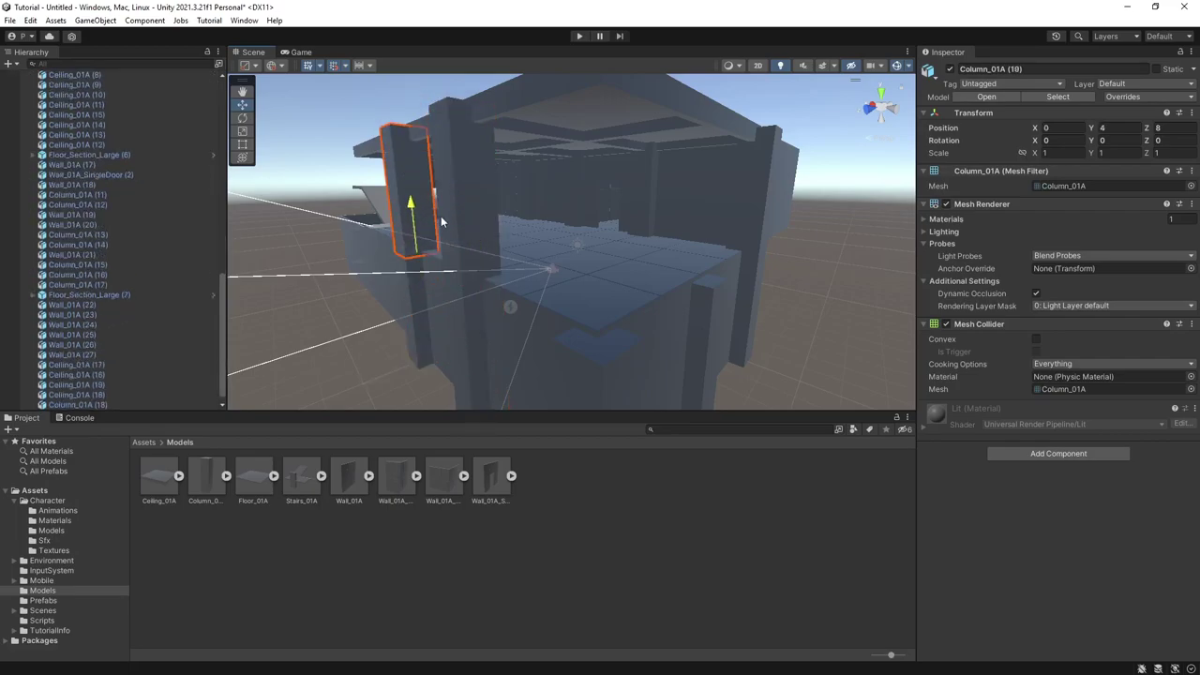
{"action": "left_click", "coordinate": [320, 276]}
{"action": "right_click_drag", "start_coordinate": [452, 315], "coordinate": [568, 150]}
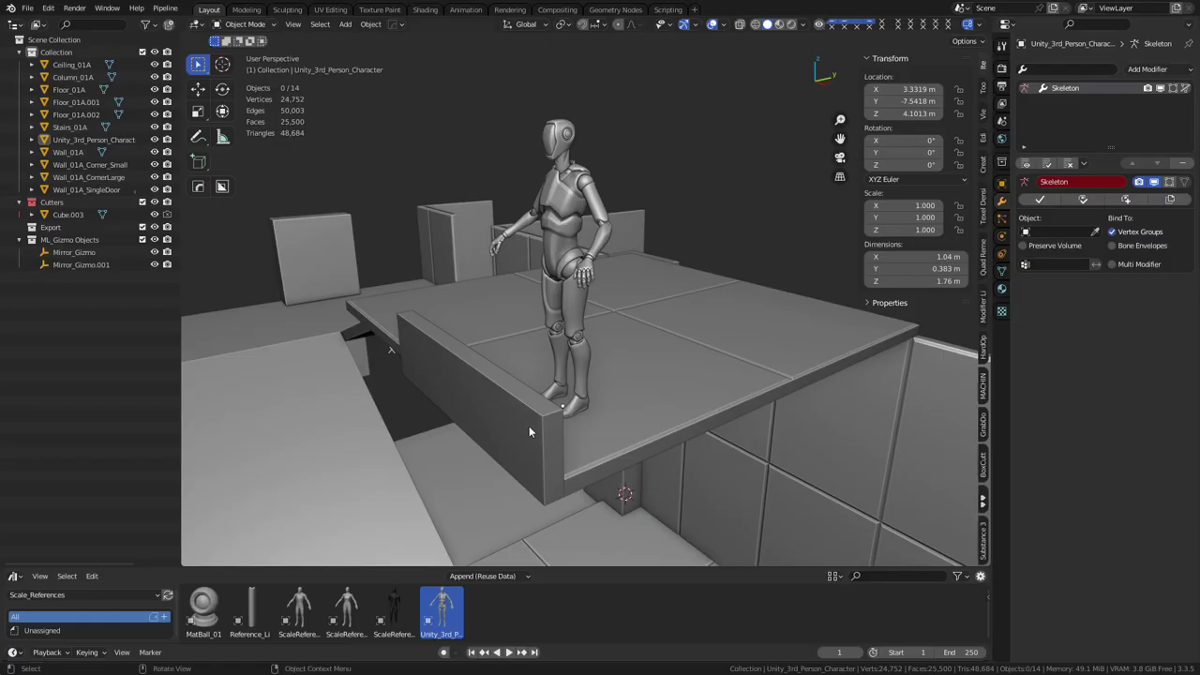
Step: Switch to Blender and extrude the low wall's bottom face 0.5 m downward along Z
{"action": "left_click", "coordinate": [529, 431]}
{"action": "key", "text": "grave"}
{"action": "left_click", "coordinate": [633, 493]}
{"action": "key", "text": "Tab"}
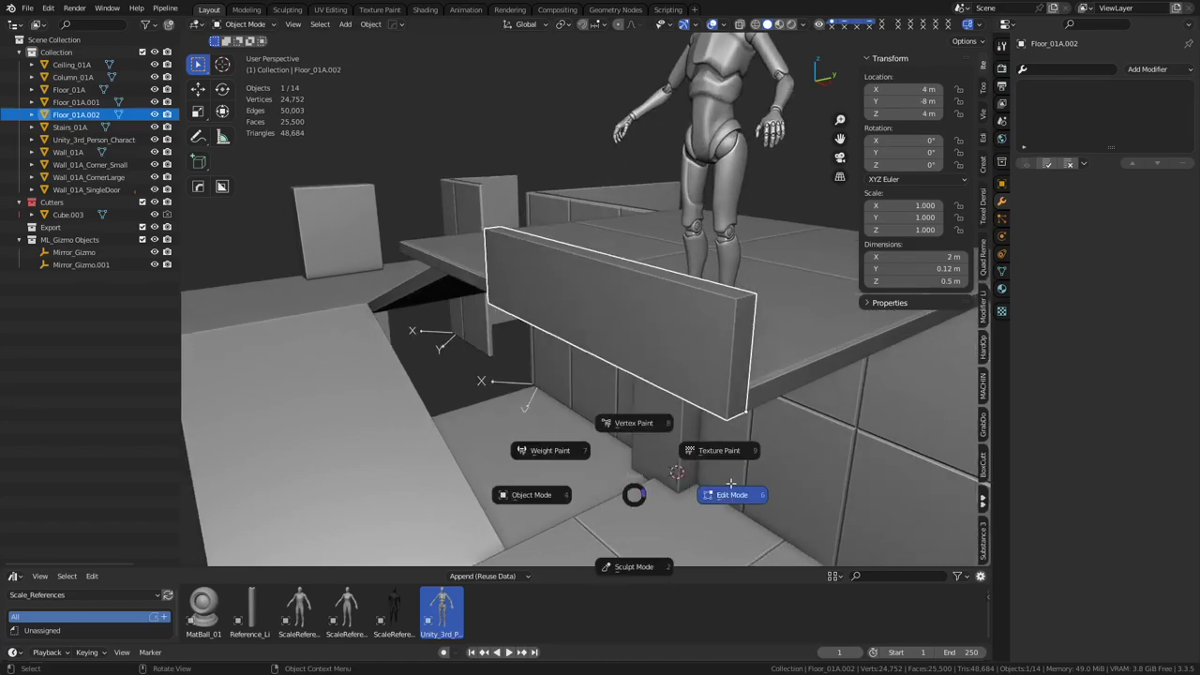
{"action": "left_click", "coordinate": [731, 484]}
{"action": "middle_click_drag", "start_coordinate": [659, 461], "coordinate": [782, 340]}
{"action": "left_click", "coordinate": [645, 330]}
{"action": "mouse_move", "coordinate": [681, 366]}
{"action": "middle_mouse_down", "text": "alt"}
{"action": "mouse_move", "coordinate": [716, 441]}
{"action": "mouse_move", "coordinate": [686, 359]}
{"action": "middle_mouse_up", "text": "alt"}
{"action": "key", "text": "alt+z"}
{"action": "scroll", "coordinate": [643, 333], "scroll_direction": "down", "scroll_amount": 2}
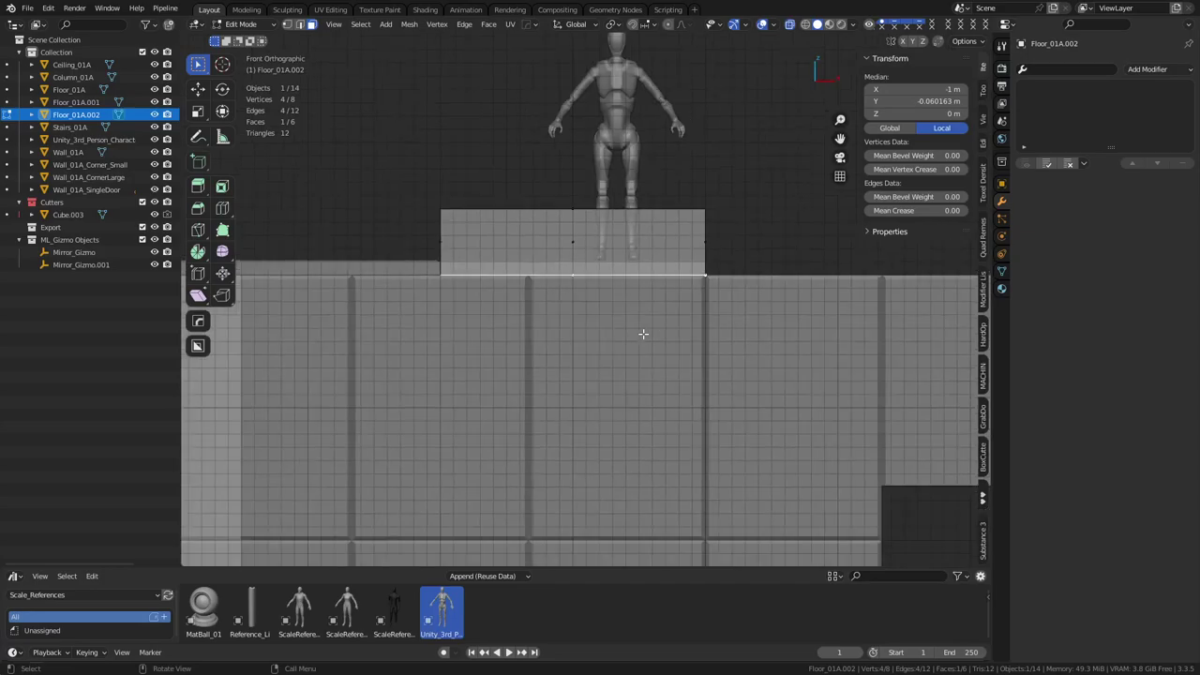
{"action": "key", "text": "e"}
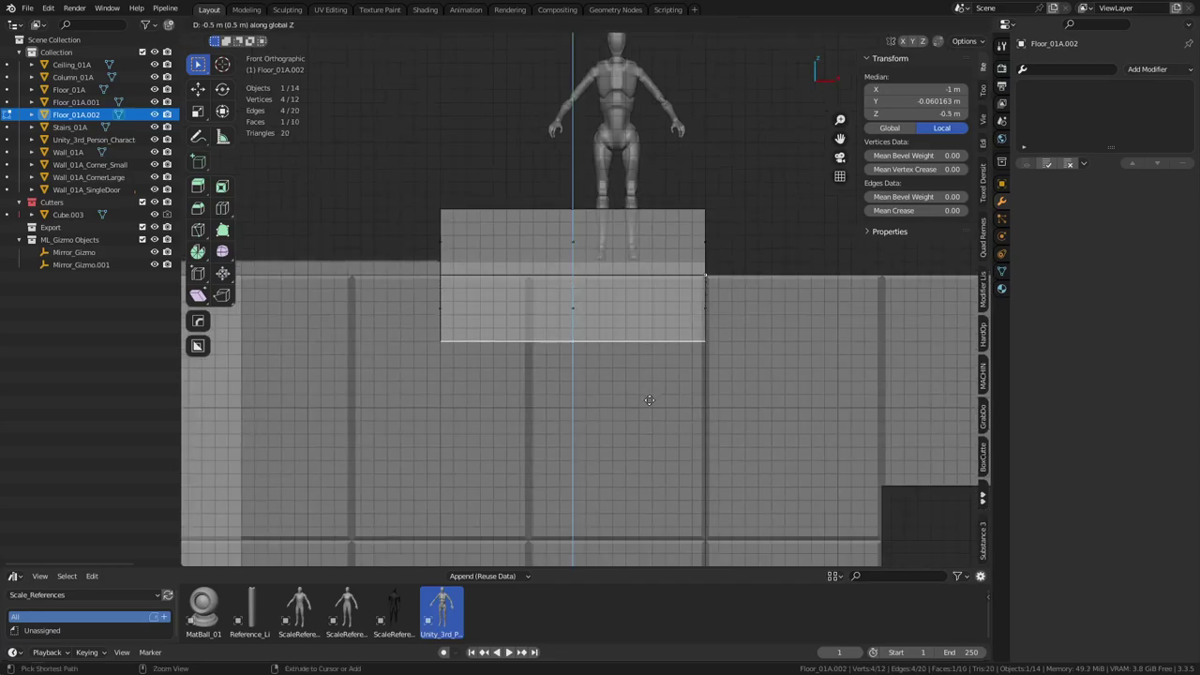
{"action": "left_click", "coordinate": [650, 398]}
Step: Extrude the lower section's outer face outward about 0.12 m to form a ledge
{"action": "middle_click_drag", "start_coordinate": [650, 397], "coordinate": [600, 334]}
{"action": "left_click", "coordinate": [600, 313]}
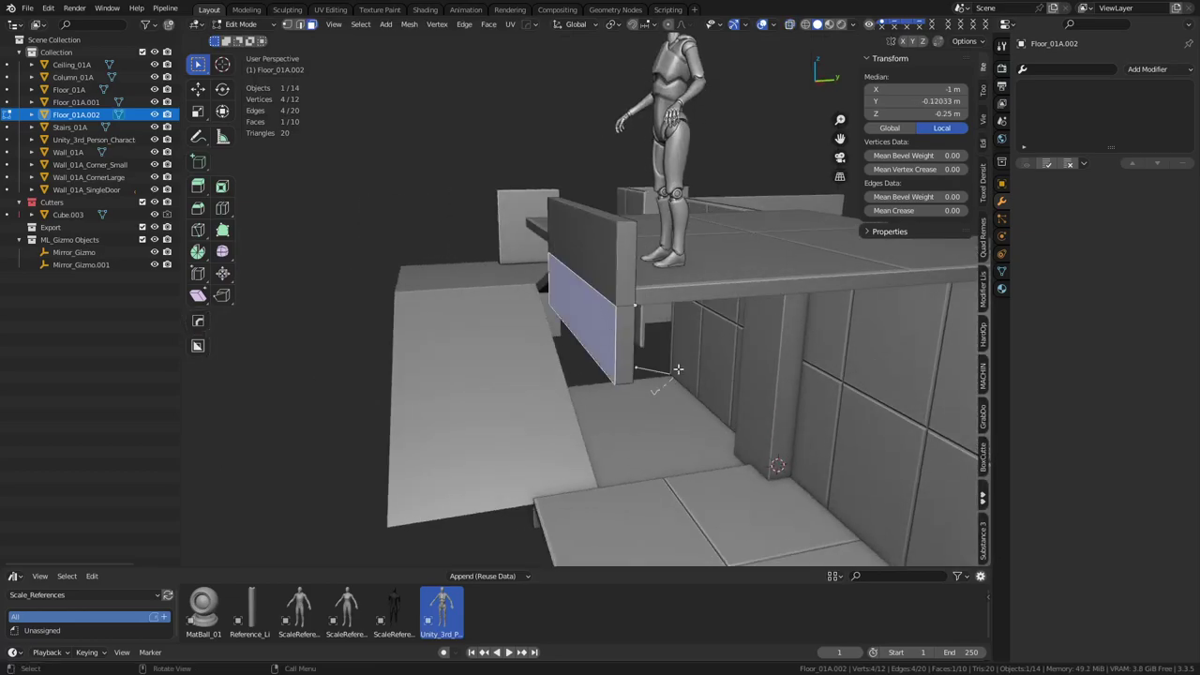
{"action": "key", "text": "g"}
{"action": "key", "text": "y"}
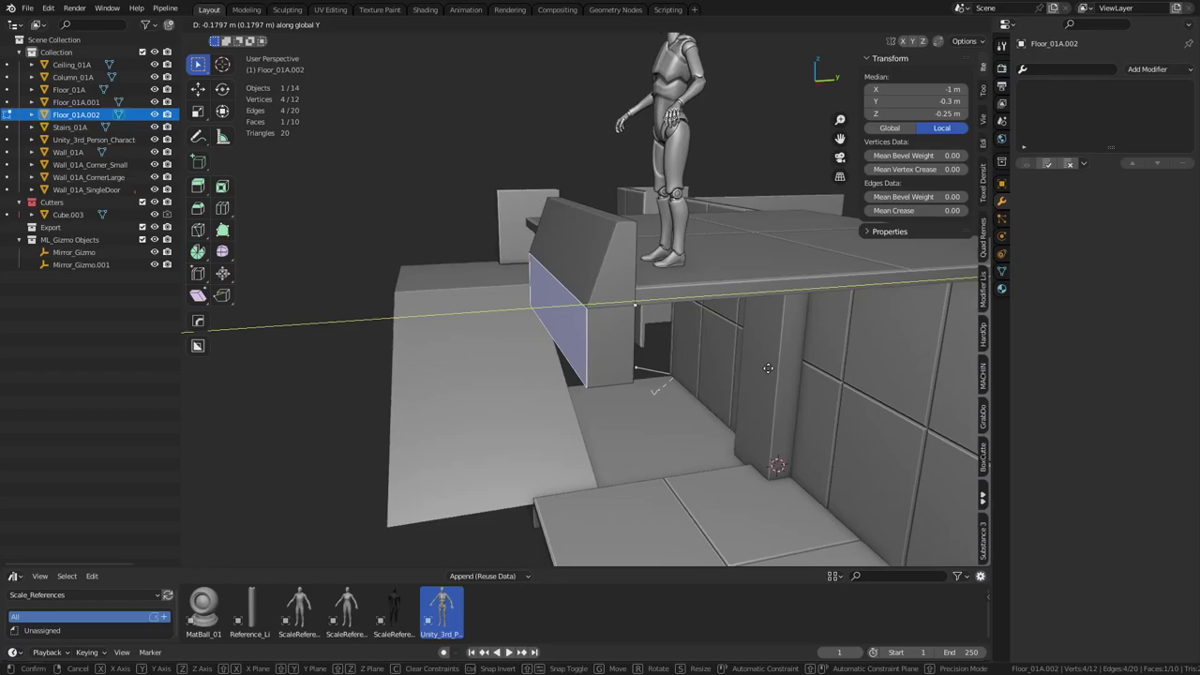
{"action": "left_click", "coordinate": [586, 273]}
{"action": "key", "text": "e"}
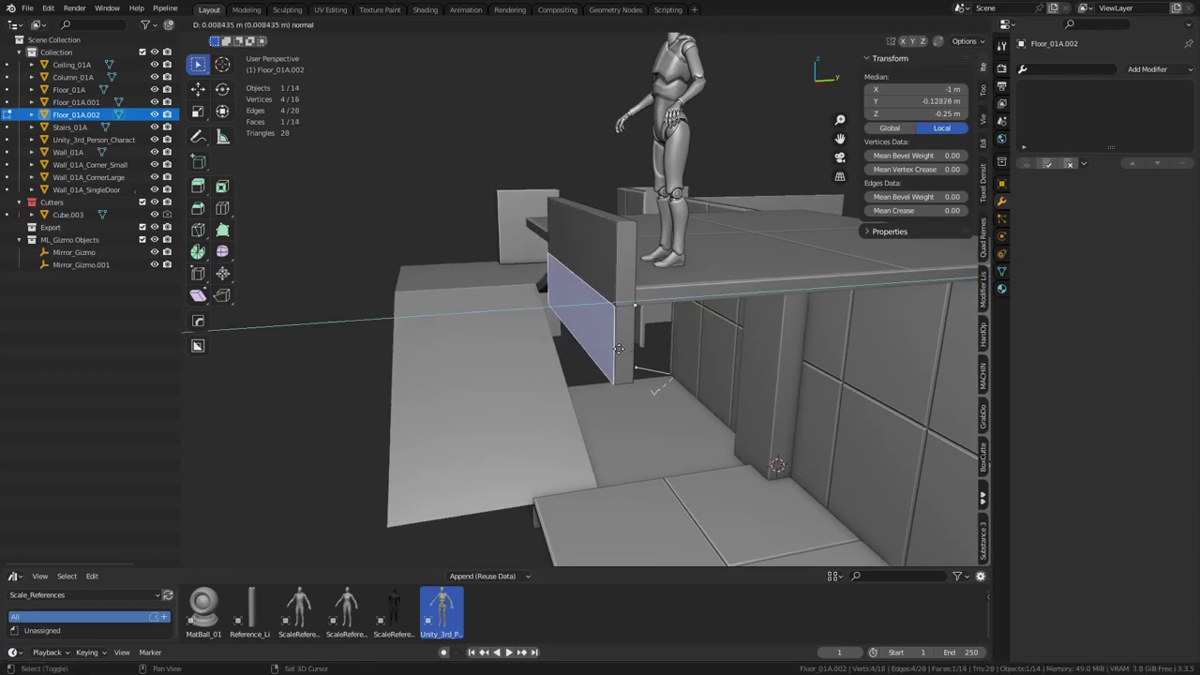
{"action": "left_click", "coordinate": [485, 356]}
Step: Bevel the upper and lower outer edges of the protruding ledge
{"action": "left_click", "coordinate": [567, 283]}
{"action": "left_click", "coordinate": [580, 364], "text": "shift"}
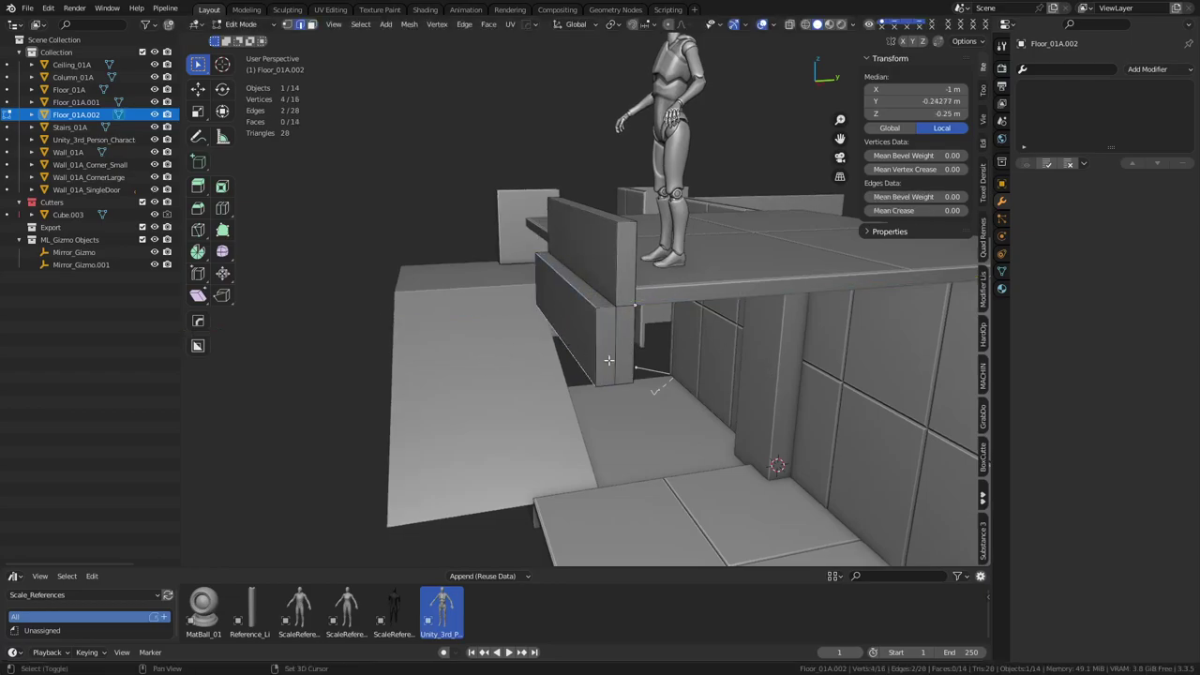
{"action": "key", "text": "ctrl+b"}
{"action": "left_click", "coordinate": [799, 409]}
Step: Move the wall's upper and lower inner faces together 0.1 m along Y to thicken it
{"action": "middle_click_drag", "start_coordinate": [636, 359], "coordinate": [562, 308]}
{"action": "key", "text": "3"}
{"action": "left_click", "coordinate": [562, 308]}
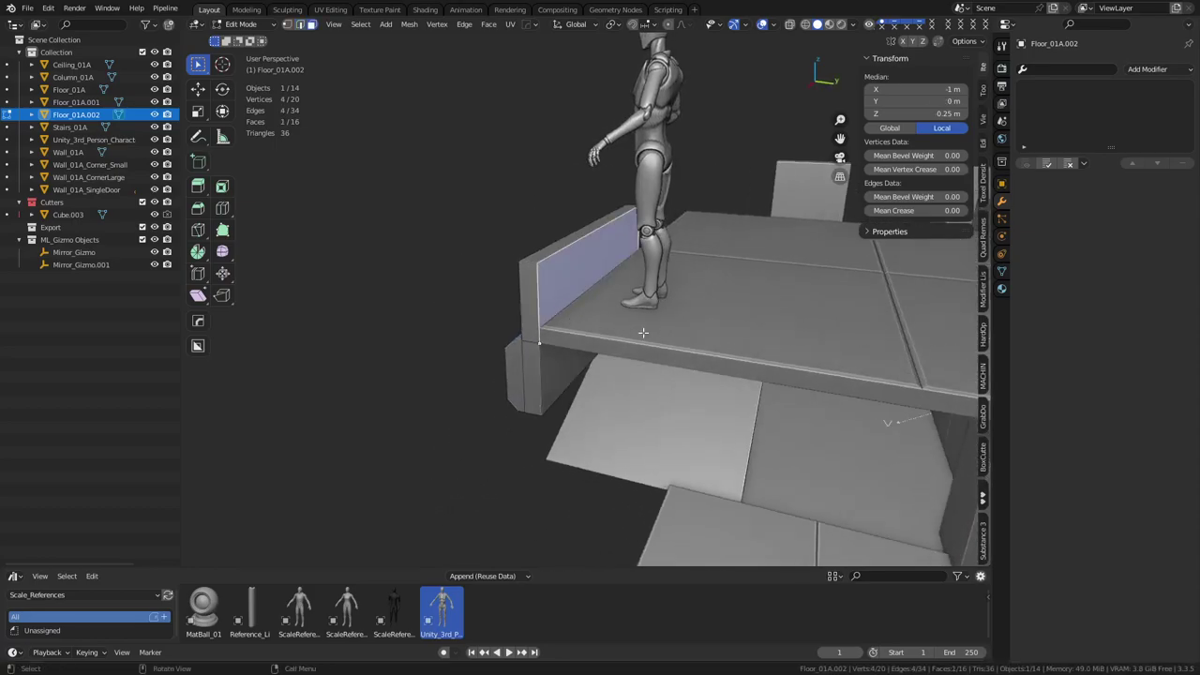
{"action": "left_click", "coordinate": [569, 355], "text": "shift"}
{"action": "key", "text": "g"}
{"action": "key", "text": "y"}
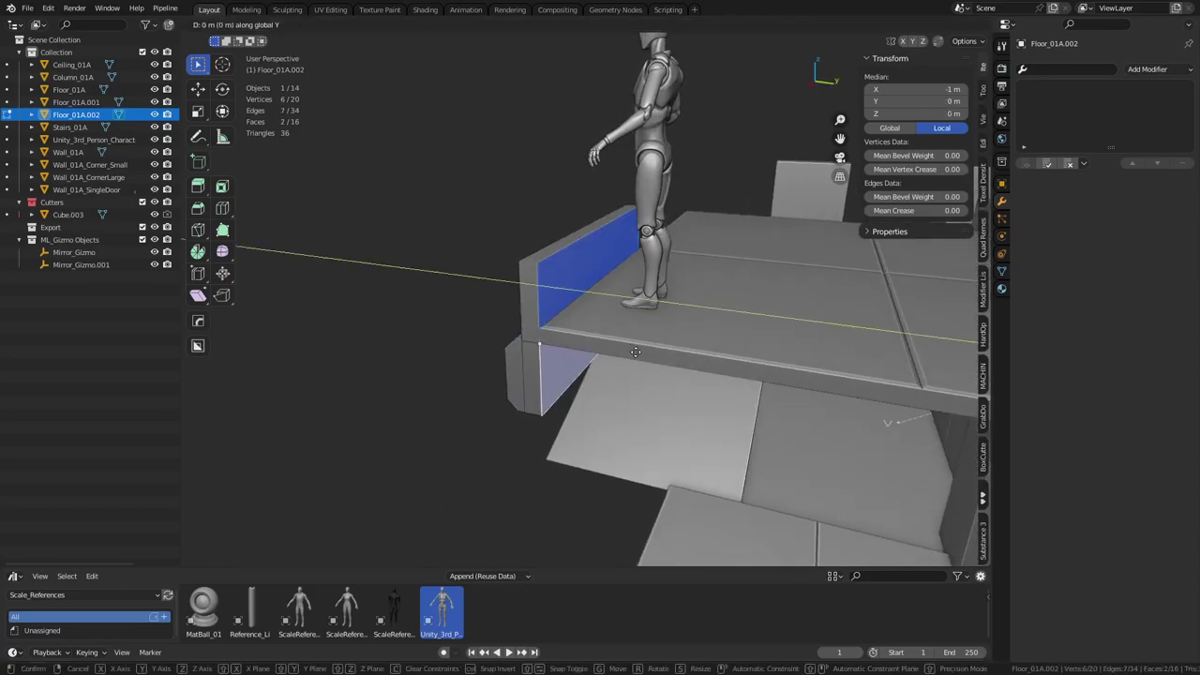
{"action": "left_click", "coordinate": [734, 360]}
{"action": "middle_click_drag", "start_coordinate": [525, 326], "coordinate": [571, 338]}
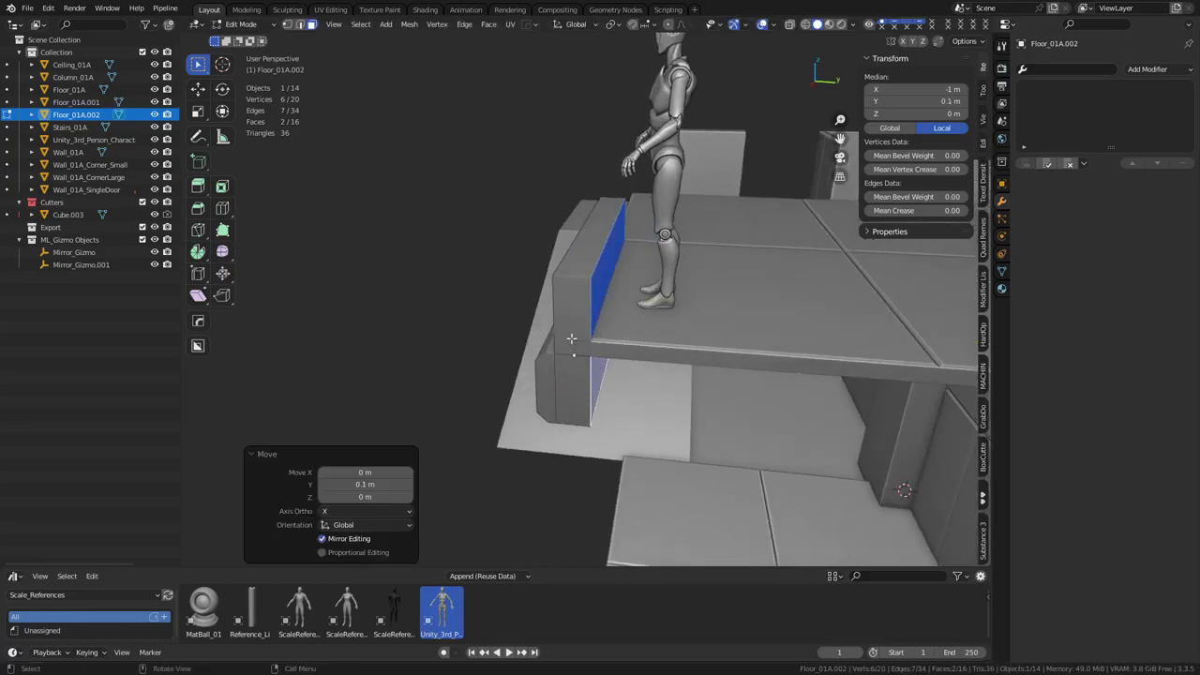
Step: Examine the low wall's side profile and height relative to the floor slab and the character
{"action": "key", "text": "ctrl+Tab"}
{"action": "left_click", "coordinate": [621, 363]}
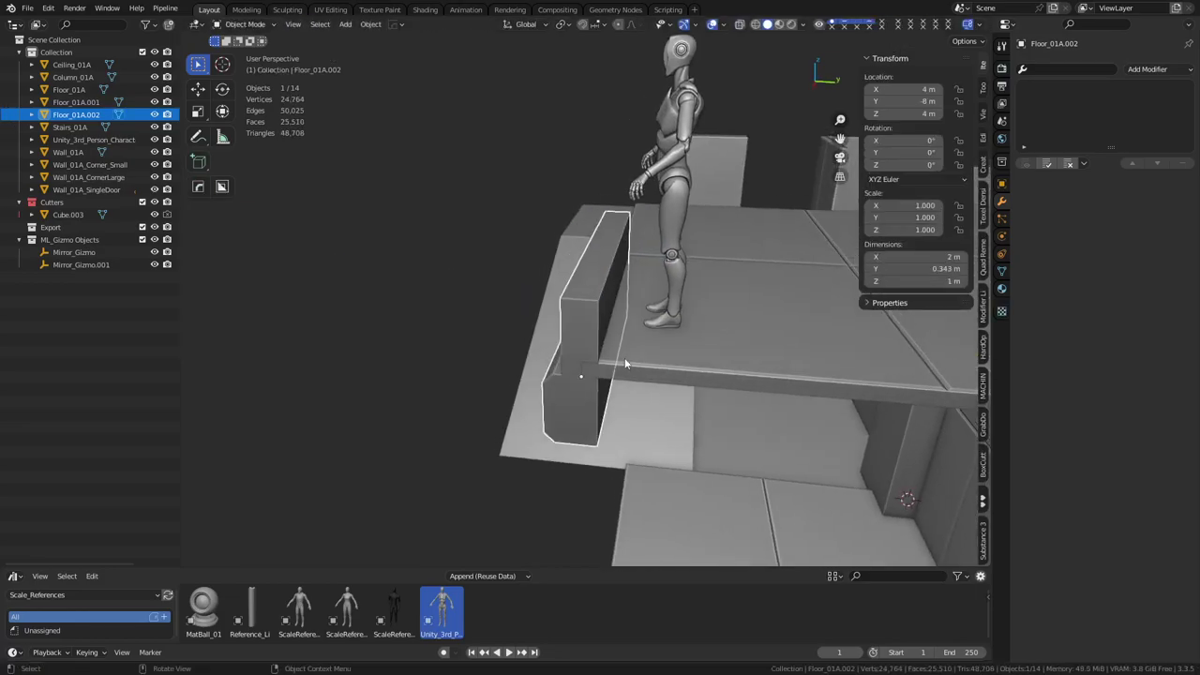
{"action": "key", "text": "ctrl+Tab"}
{"action": "left_click", "coordinate": [656, 348]}
{"action": "left_click", "coordinate": [604, 262]}
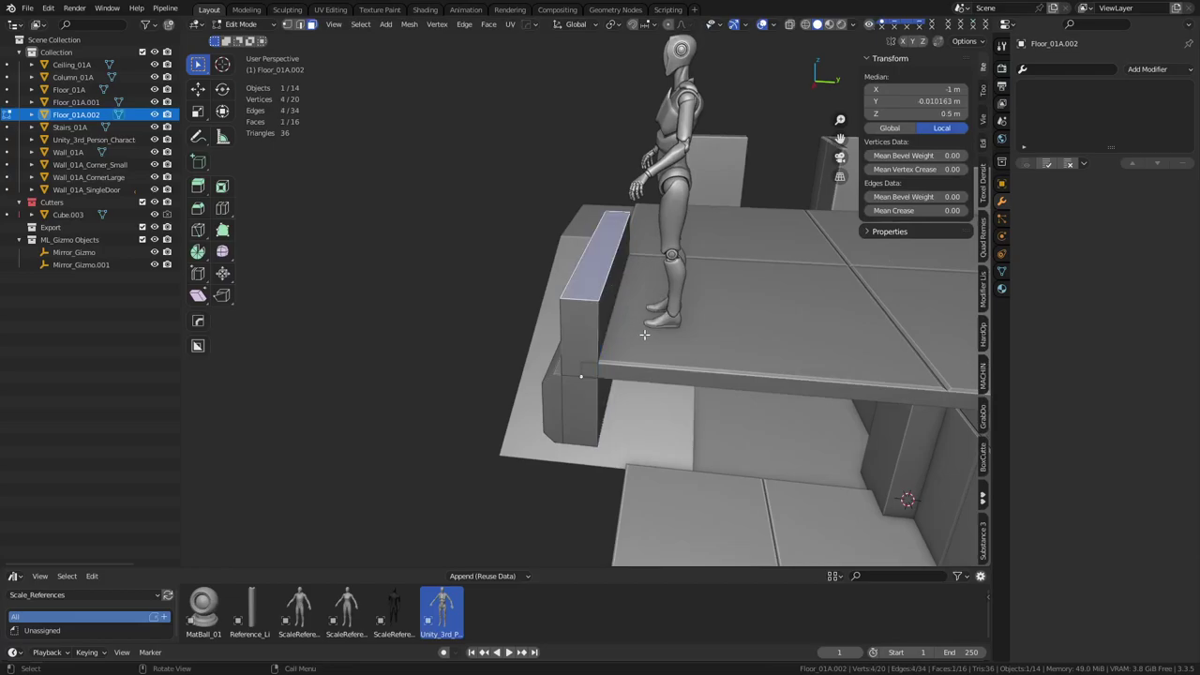
{"action": "middle_click_drag", "start_coordinate": [645, 331], "coordinate": [624, 380]}
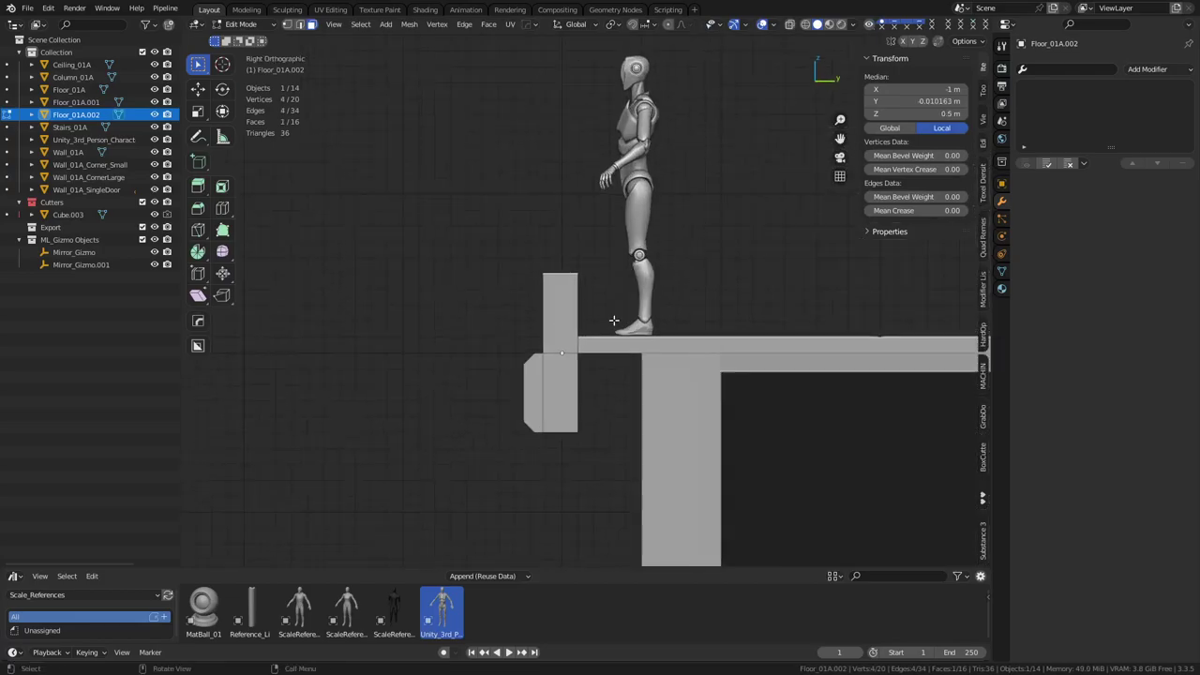
{"action": "middle_click_drag", "start_coordinate": [616, 322], "coordinate": [655, 349]}
{"action": "key", "text": "Tab"}
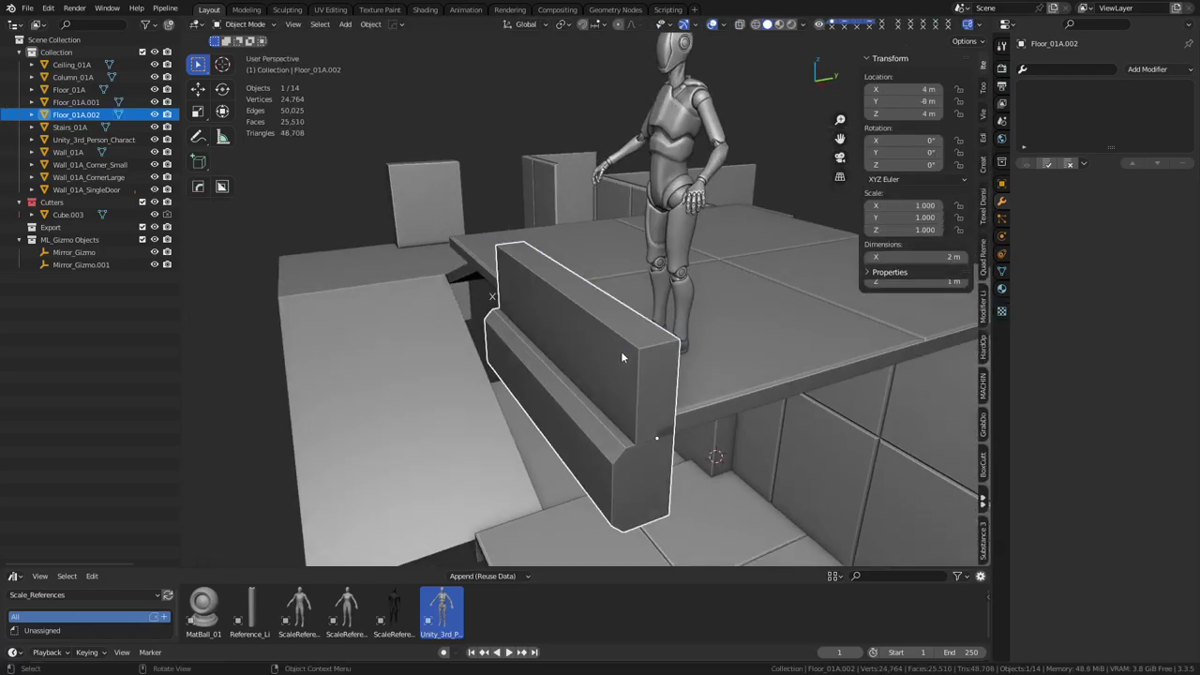
{"action": "key", "text": "shift+a"}
{"action": "mouse_move", "coordinate": [638, 340]}
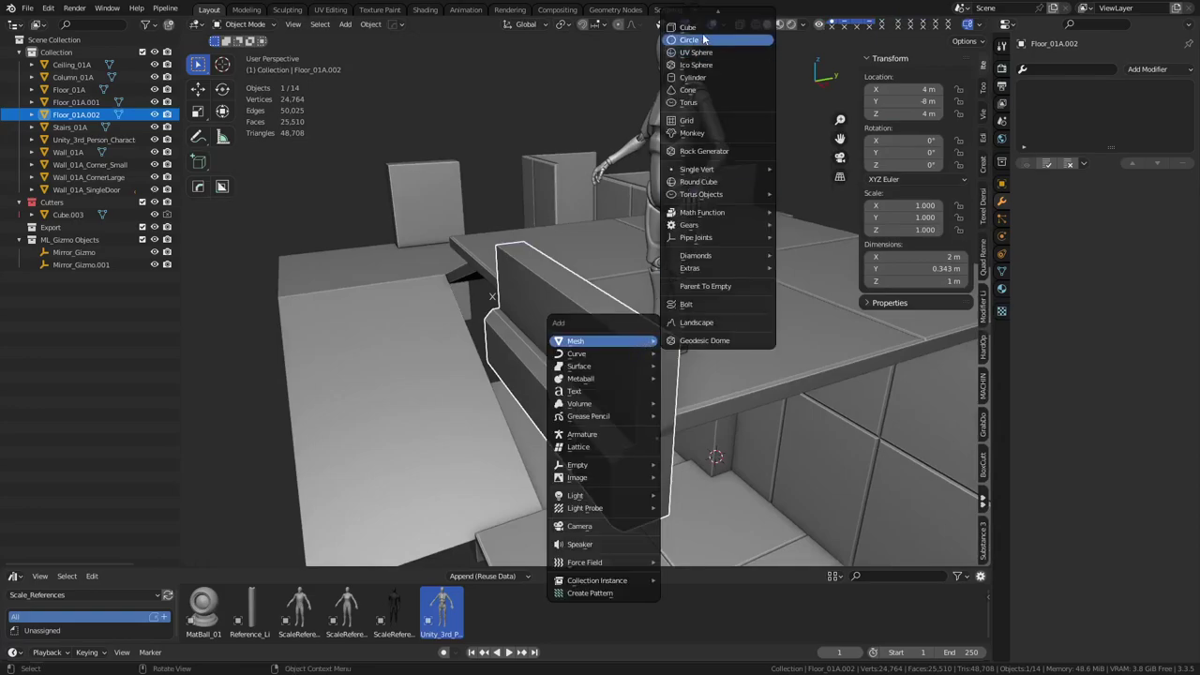
{"action": "left_click", "coordinate": [689, 27]}
{"action": "middle_click_drag", "start_coordinate": [638, 252], "coordinate": [575, 360]}
{"action": "key", "text": "ctrl+z"}
Step: Snap the 3D cursor to the centre of the low wall's top face and return to Object Mode
{"action": "left_click", "coordinate": [597, 314]}
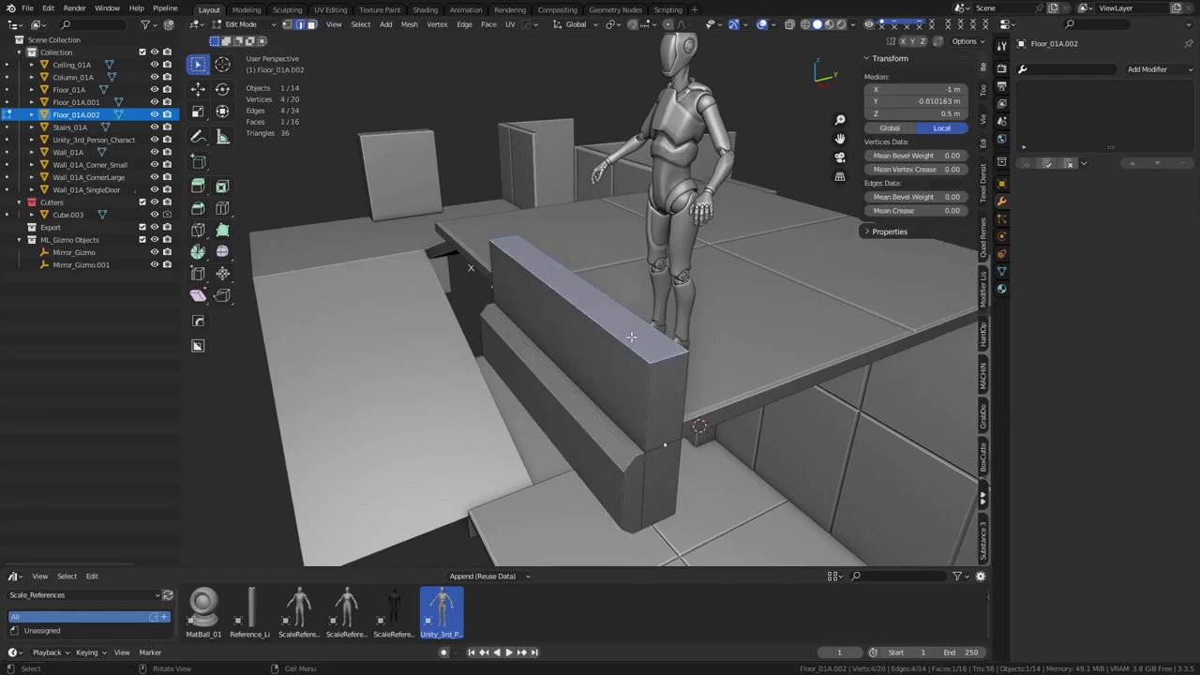
{"action": "left_click", "coordinate": [629, 328]}
{"action": "key", "text": "3"}
{"action": "left_click", "coordinate": [616, 319]}
{"action": "key", "text": "shift+s"}
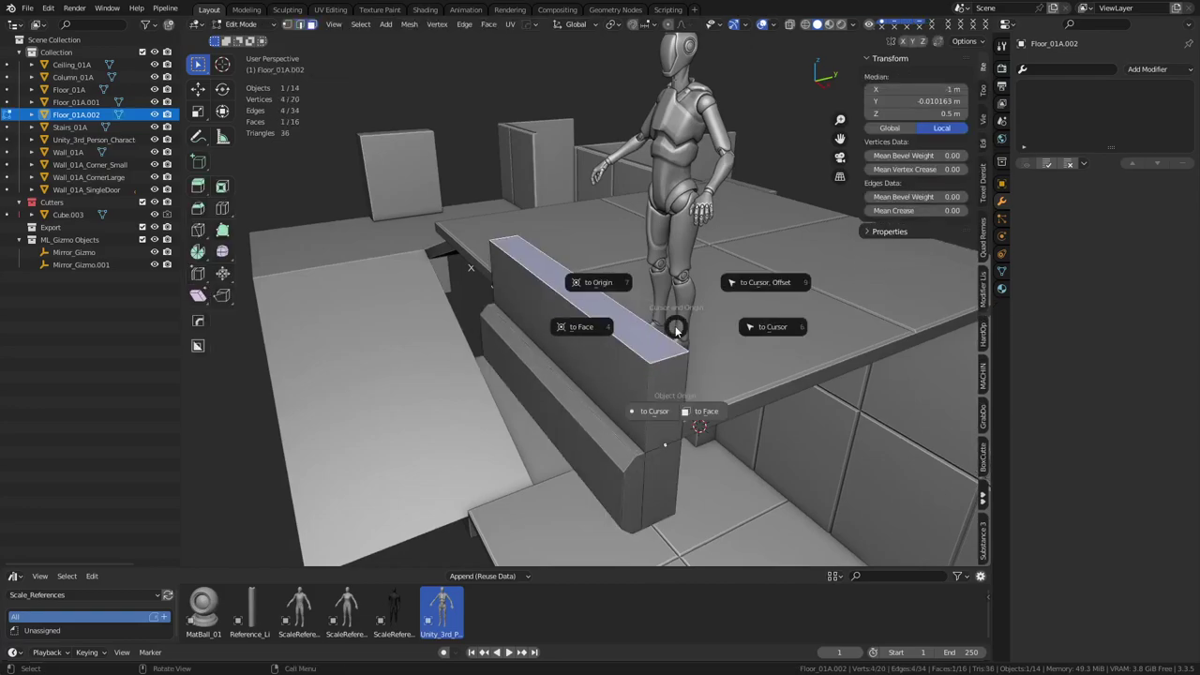
{"action": "left_click", "coordinate": [596, 334]}
{"action": "key", "text": "Tab"}
{"action": "key", "text": "shift+a"}
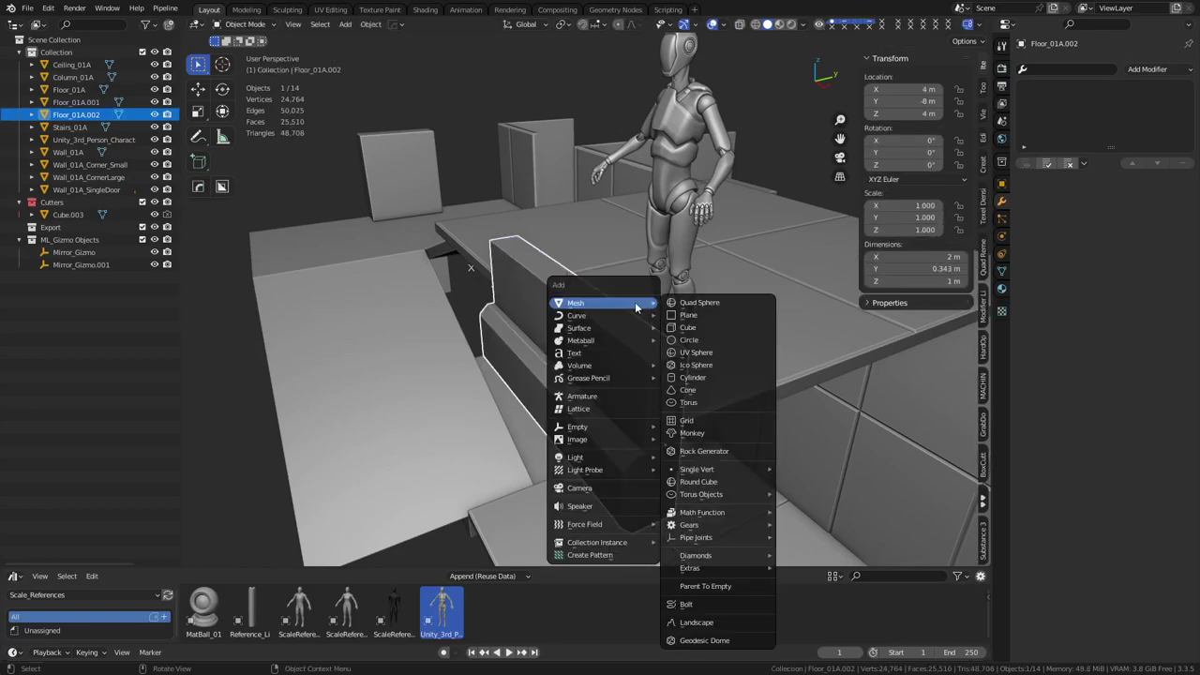
{"action": "left_click", "coordinate": [694, 317]}
{"action": "key", "text": "x"}
{"action": "left_click", "coordinate": [693, 320]}
Step: Add a cube at the 3D cursor and scale its mesh down uniformly to a small block
{"action": "key", "text": "shift+a"}
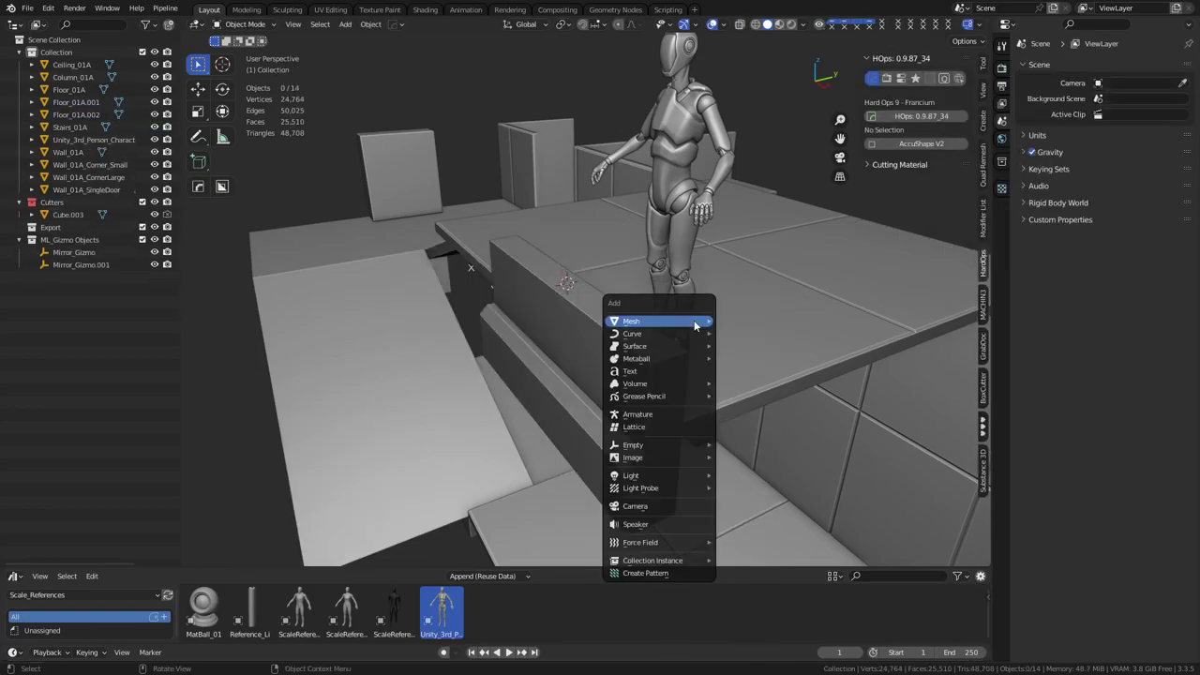
{"action": "mouse_move", "coordinate": [694, 321]}
{"action": "left_click", "coordinate": [740, 343]}
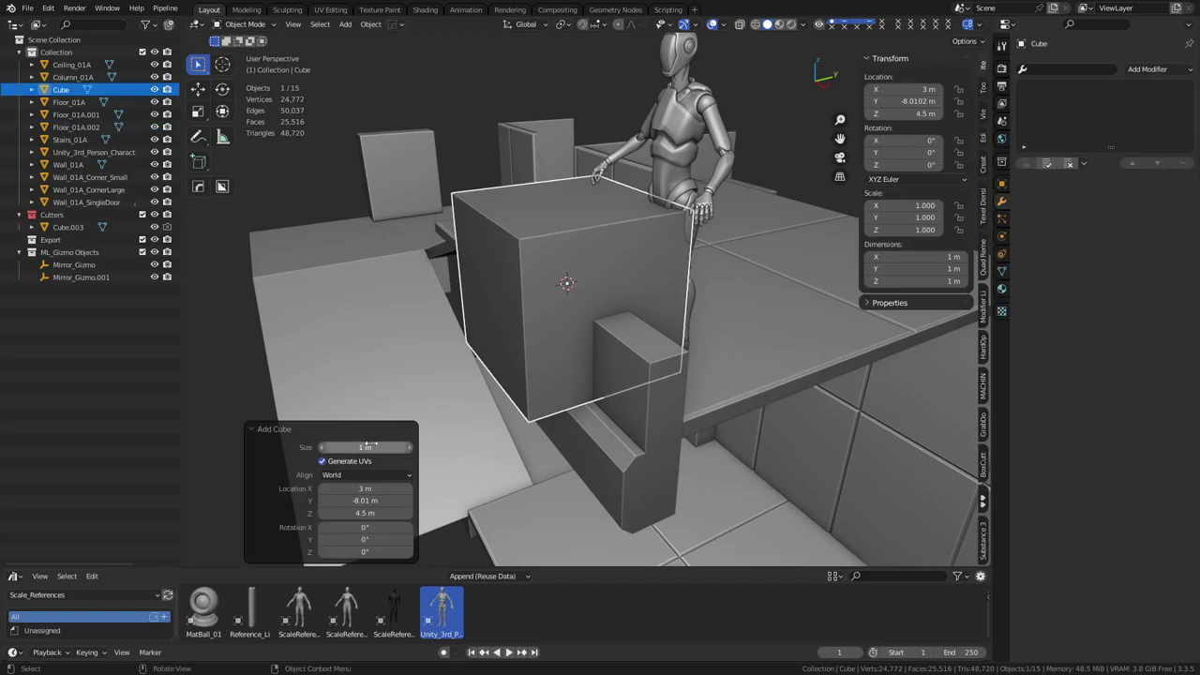
{"action": "key", "text": "Tab"}
{"action": "key", "text": "s"}
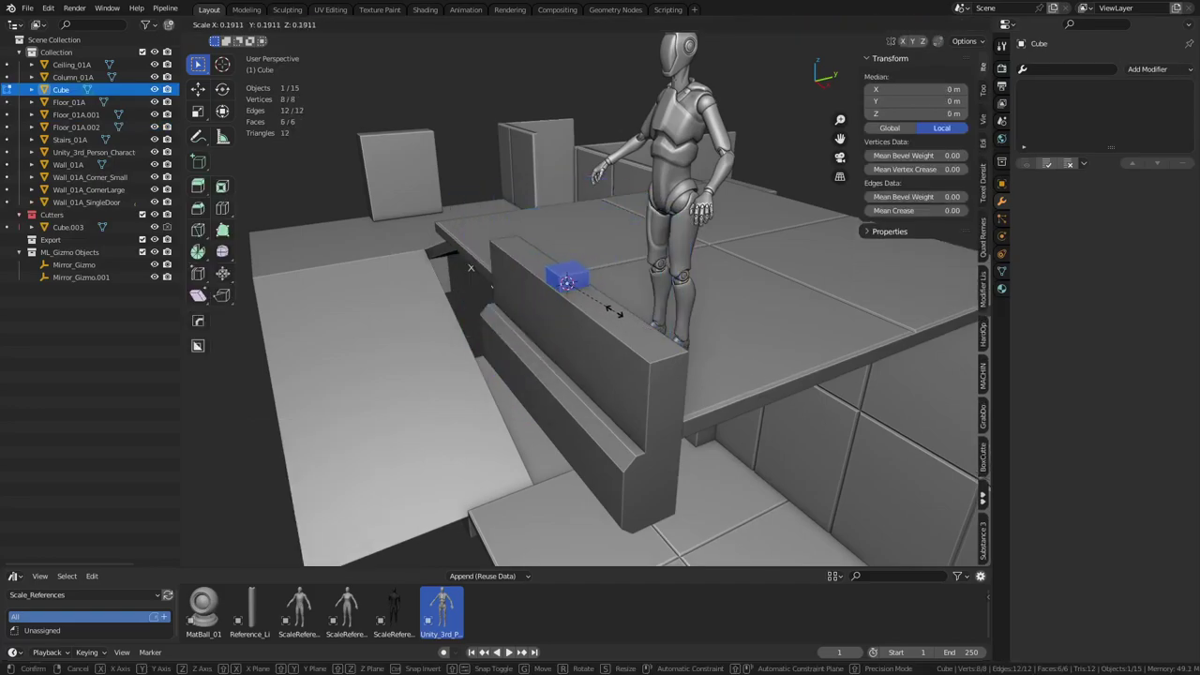
{"action": "left_click", "coordinate": [605, 305]}
Step: Cut the small block in half with a centred horizontal loop and delete its lower half
{"action": "key", "text": "alt+z"}
{"action": "key", "text": "ctrl+r"}
{"action": "left_click", "coordinate": [567, 297]}
{"action": "right_click", "coordinate": [567, 297]}
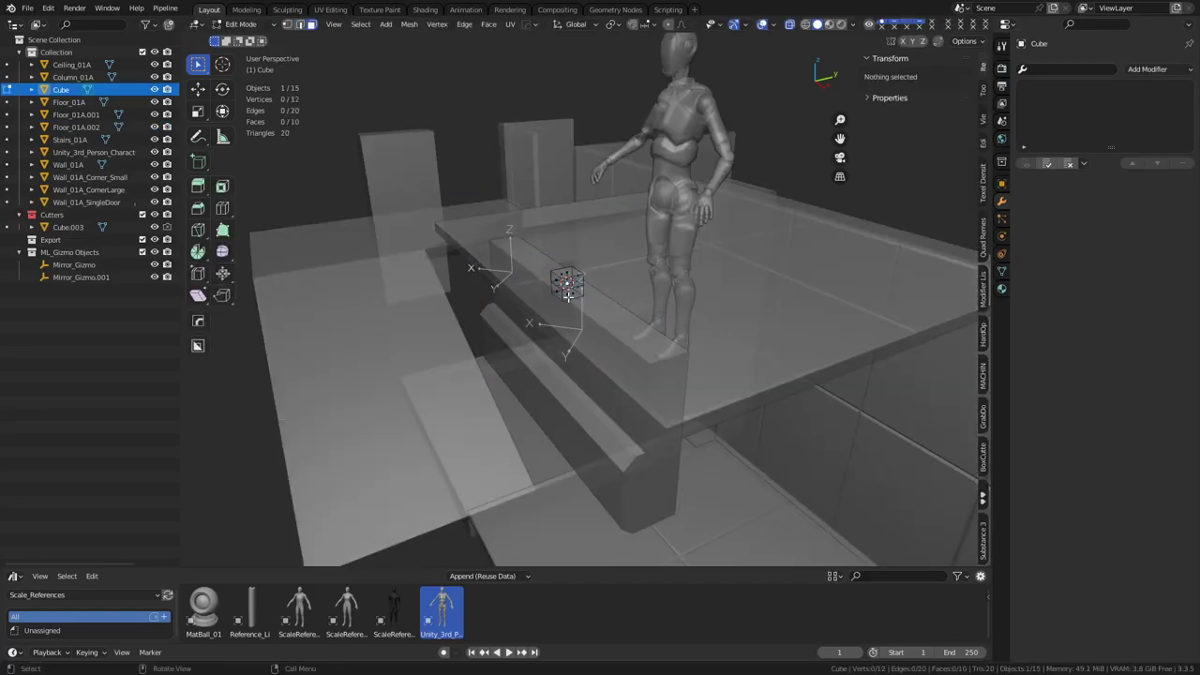
{"action": "key", "text": "x"}
{"action": "left_click", "coordinate": [610, 303]}
Step: Scale the block on X and Y only, to about 0.07 m wide, to form a slim post base
{"action": "key", "text": "a"}
{"action": "key", "text": "s"}
{"action": "key", "text": "shift+z"}
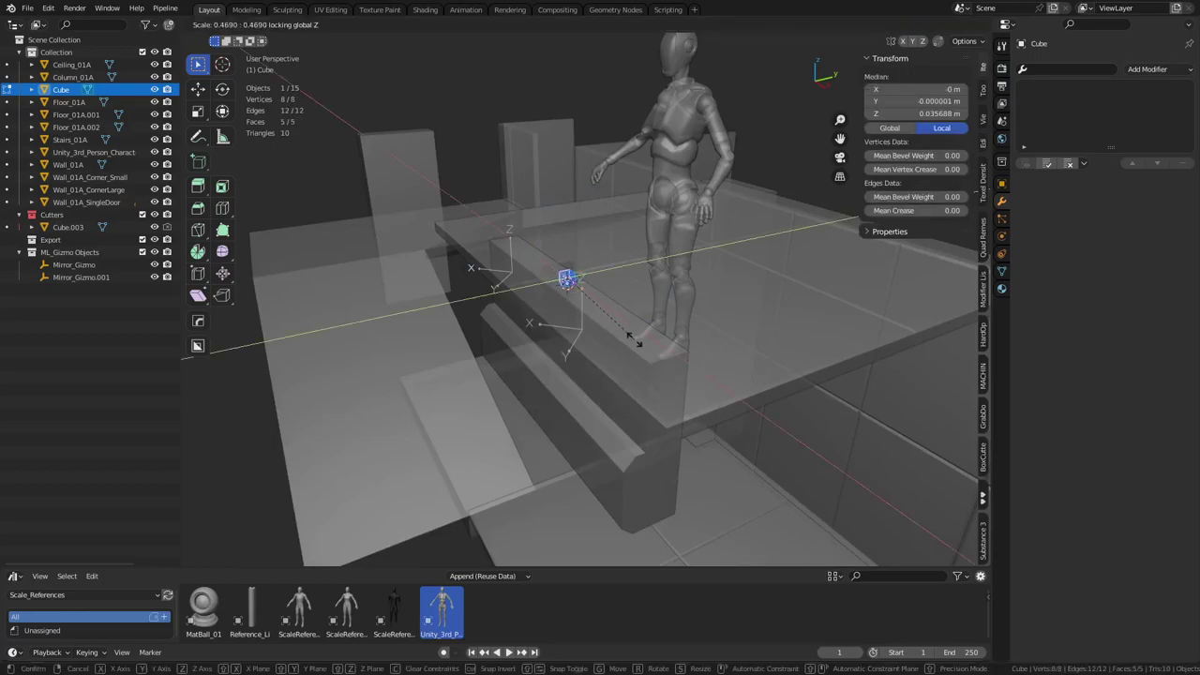
{"action": "left_click", "coordinate": [633, 338]}
{"action": "key", "text": "alt+z"}
Step: Raise the post's top face about 0.43 m along Z to a local height of 0.5 m
{"action": "left_click", "coordinate": [566, 278]}
{"action": "key", "text": "g"}
{"action": "key", "text": "z"}
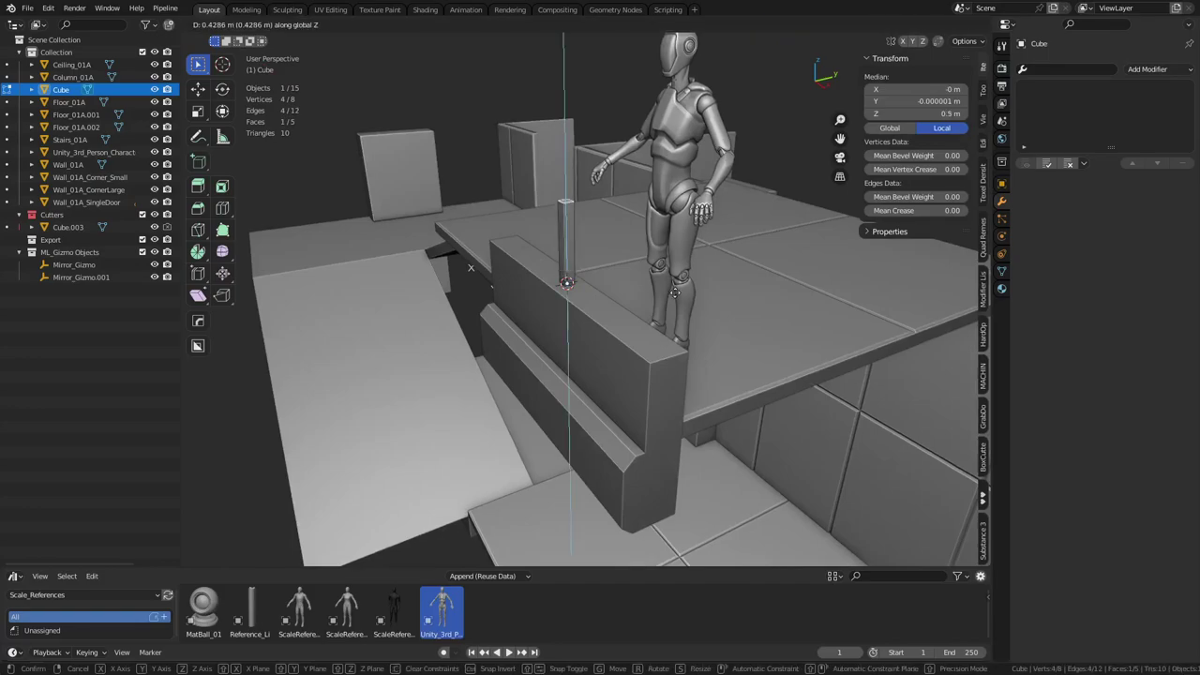
{"action": "left_click", "coordinate": [566, 200]}
{"action": "middle_click_drag", "start_coordinate": [570, 234], "coordinate": [641, 277], "text": "alt"}
Step: Move the post's top face up another 0.1 m to 0.6 m and compare it with the character
{"action": "scroll", "coordinate": [642, 276], "scroll_direction": "up", "scroll_amount": 1}
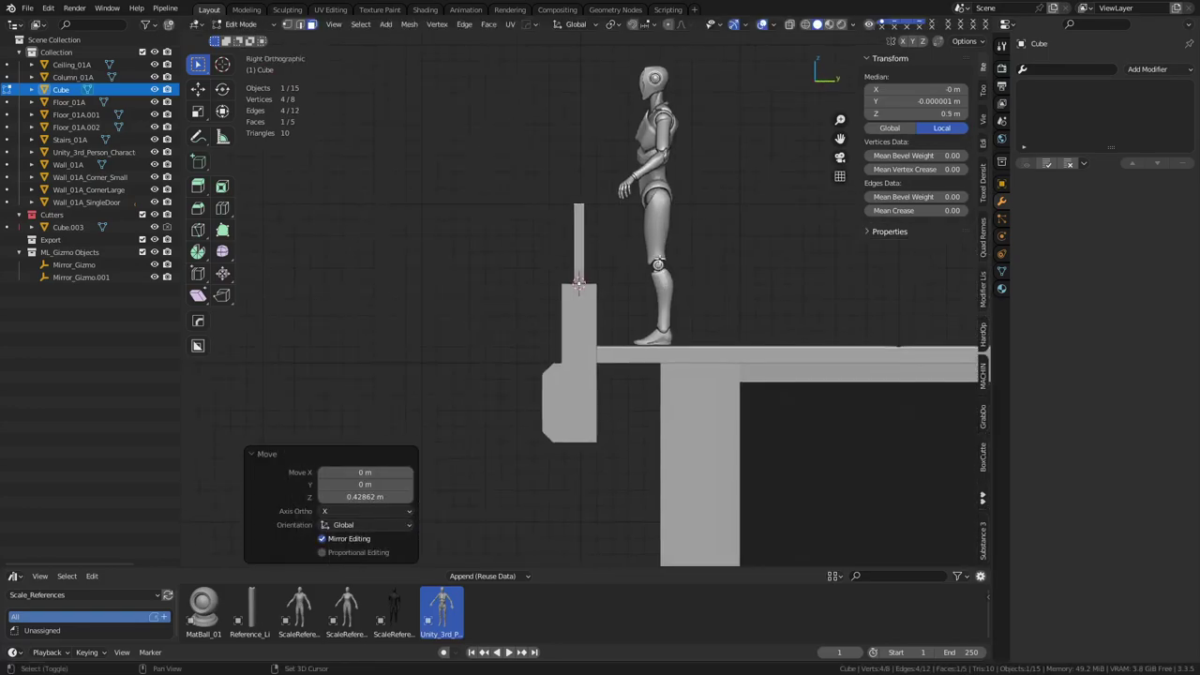
{"action": "scroll", "coordinate": [647, 281], "scroll_direction": "up", "scroll_amount": 1}
{"action": "key", "text": "g"}
{"action": "key", "text": "z"}
{"action": "left_click", "coordinate": [653, 273]}
{"action": "middle_click_drag", "start_coordinate": [660, 288], "coordinate": [650, 311], "text": "shift"}
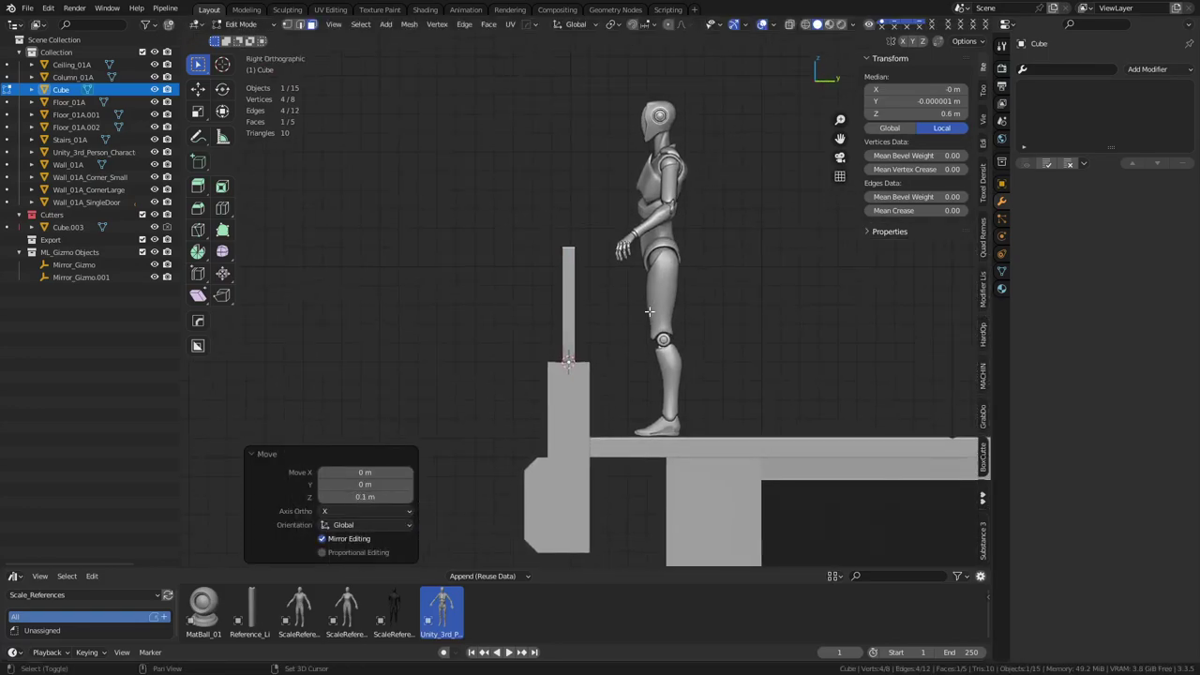
{"action": "middle_click_drag", "start_coordinate": [655, 269], "coordinate": [630, 271], "text": "shift"}
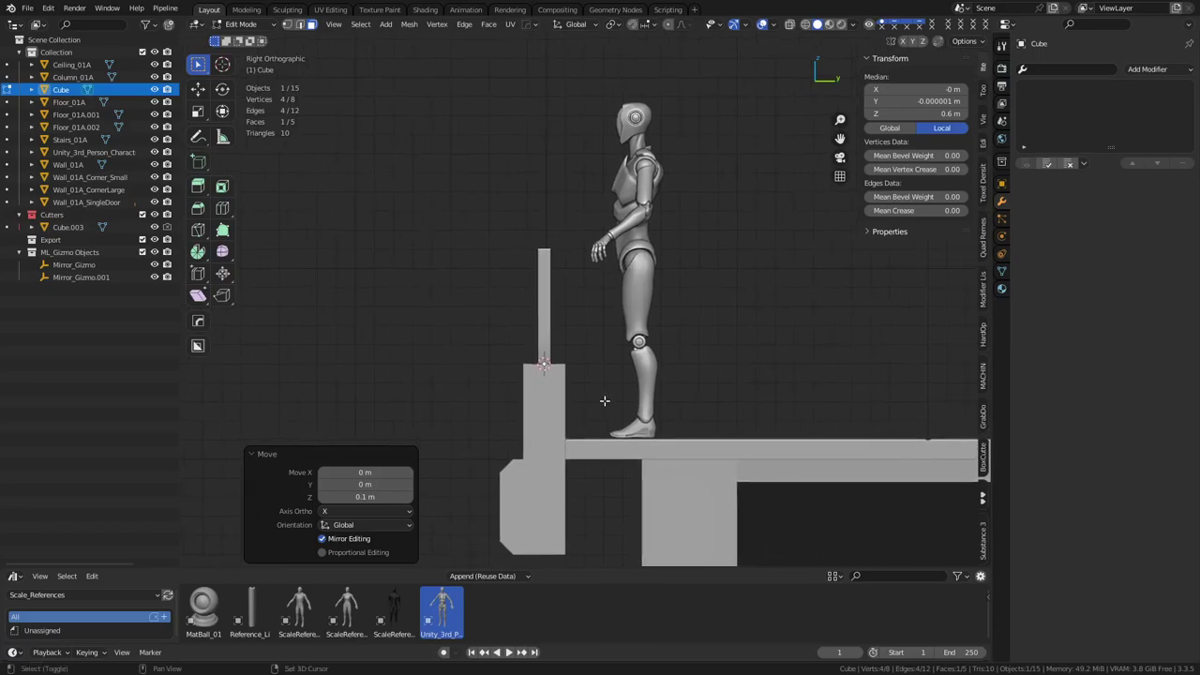
{"action": "middle_click_drag", "start_coordinate": [604, 401], "coordinate": [603, 373], "text": "shift"}
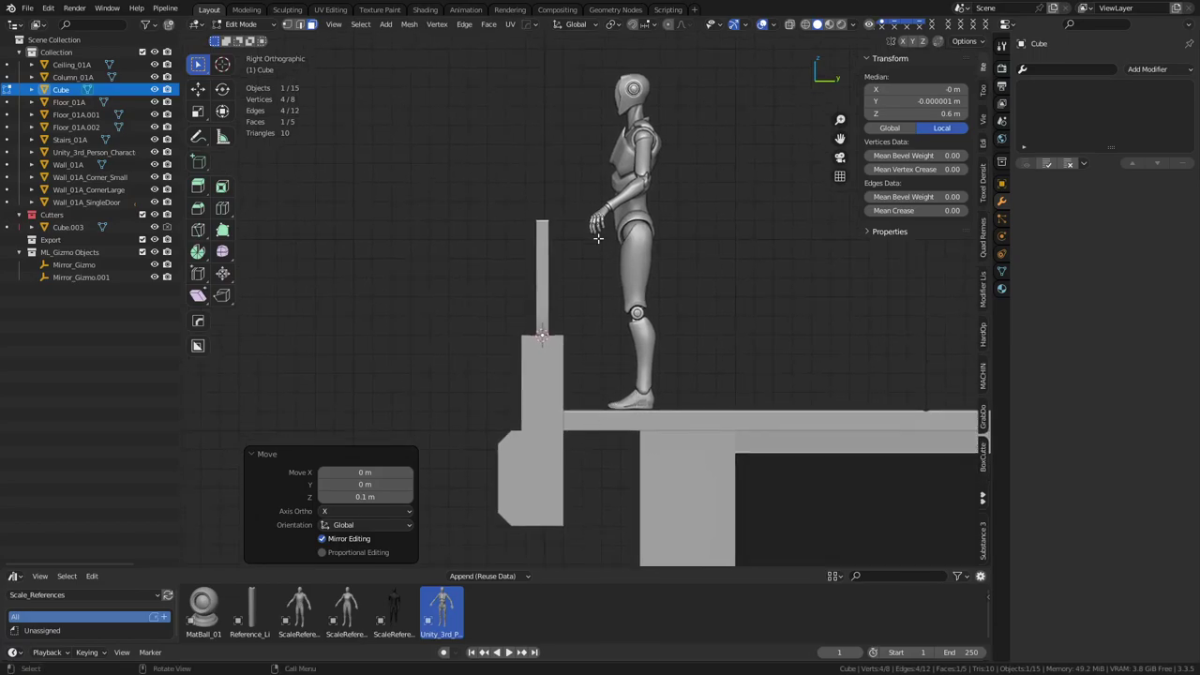
Step: Raise the post's top face in two 0.1 m increments along Z to 0.8 m, with X-ray shading on
{"action": "key", "text": "alt+z"}
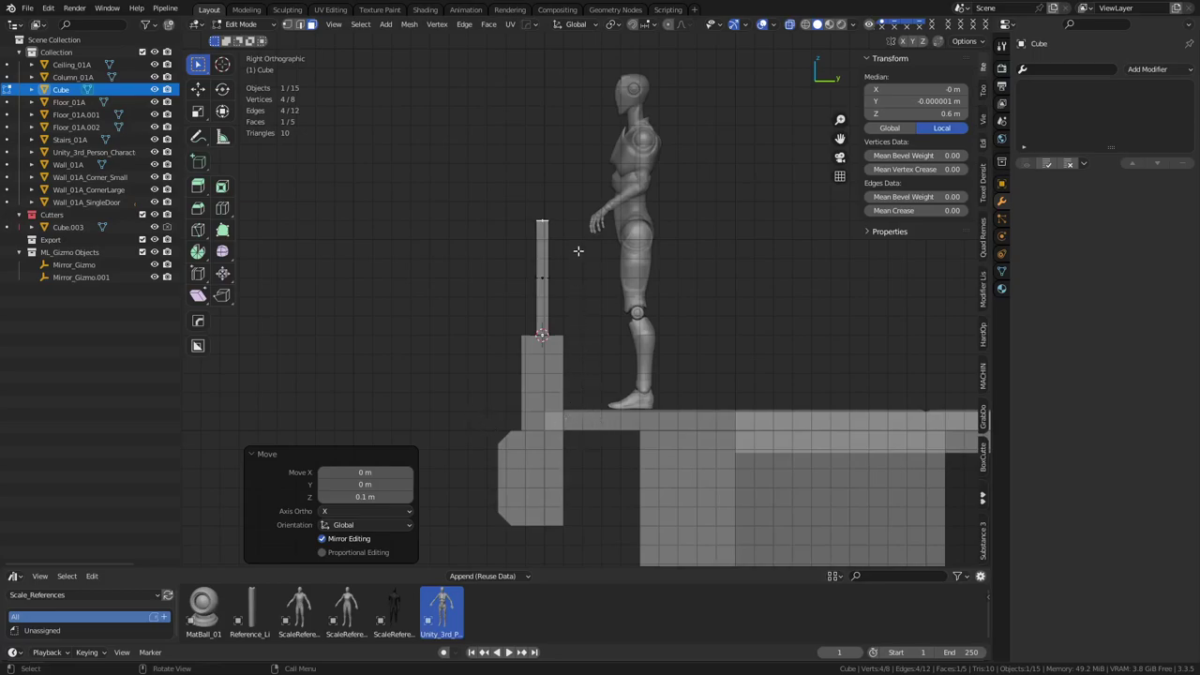
{"action": "key", "text": "g"}
{"action": "key", "text": "z"}
{"action": "left_click", "coordinate": [574, 300], "text": "ctrl"}
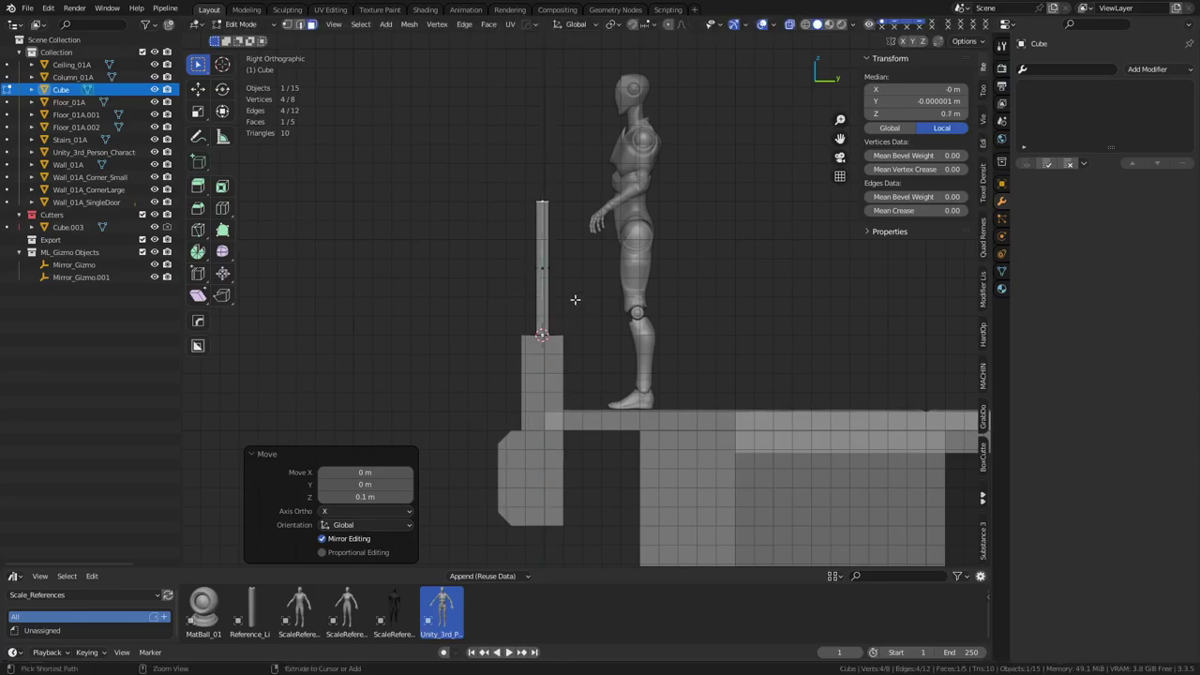
{"action": "key", "text": "g"}
{"action": "key", "text": "z"}
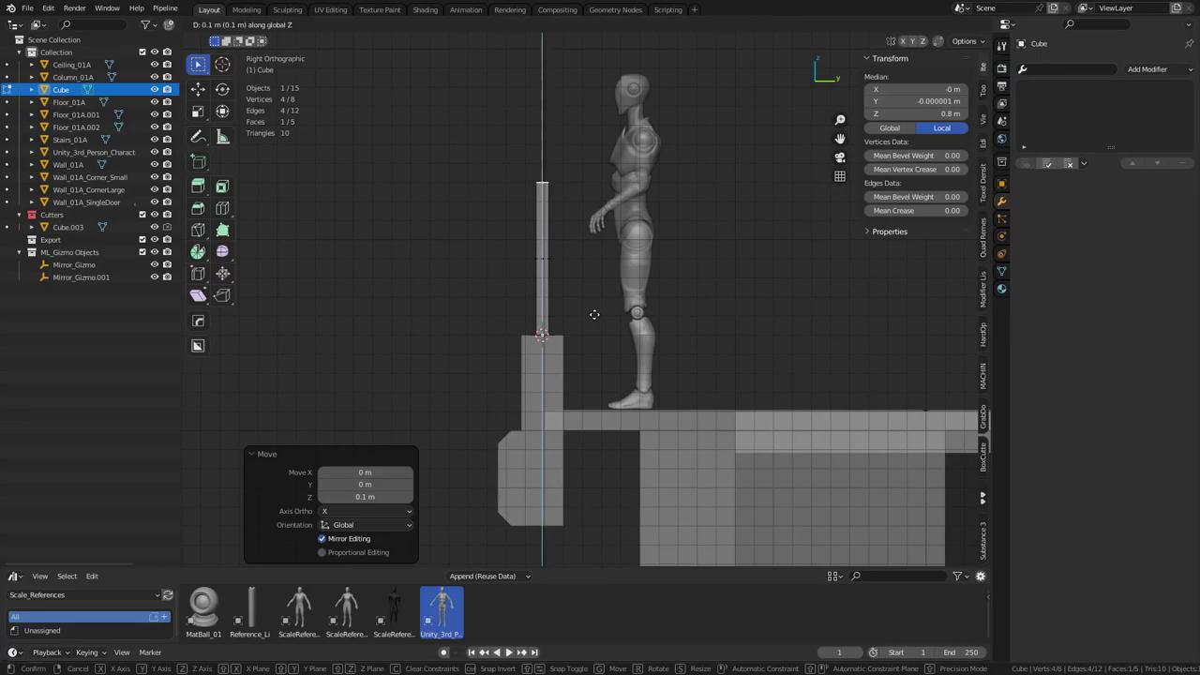
{"action": "left_click", "coordinate": [594, 314]}
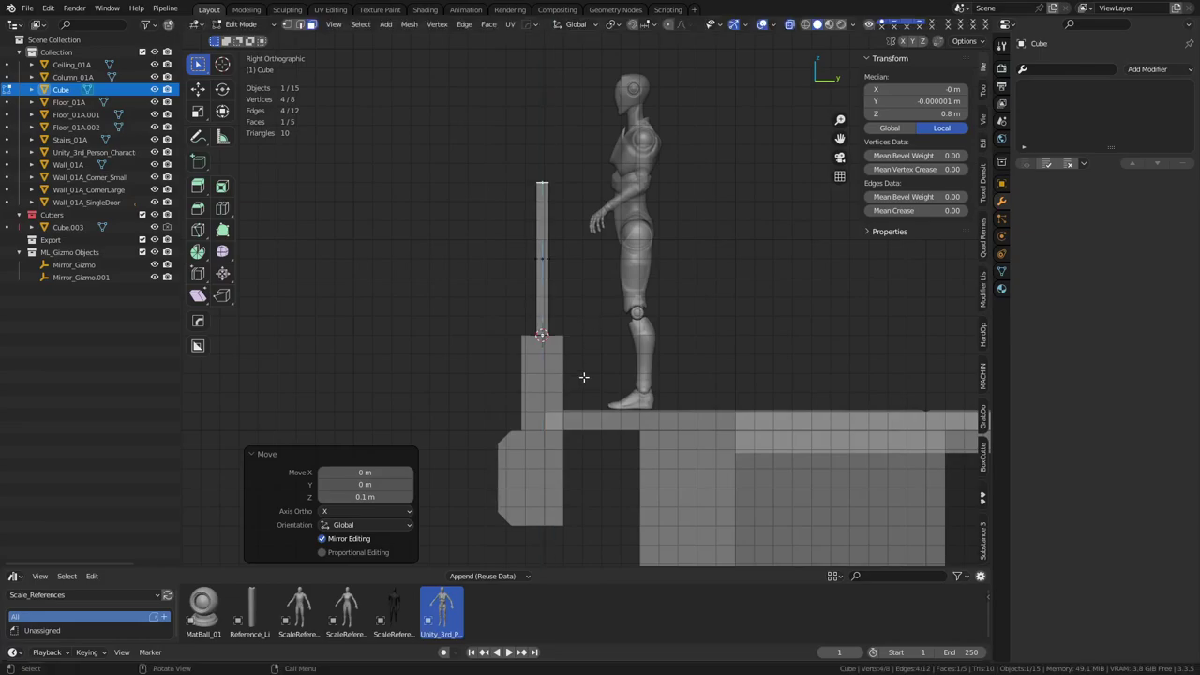
Step: Lower the post's top face 0.1 m along Z to a height of 0.7 m
{"action": "middle_click_drag", "start_coordinate": [558, 239], "coordinate": [607, 322]}
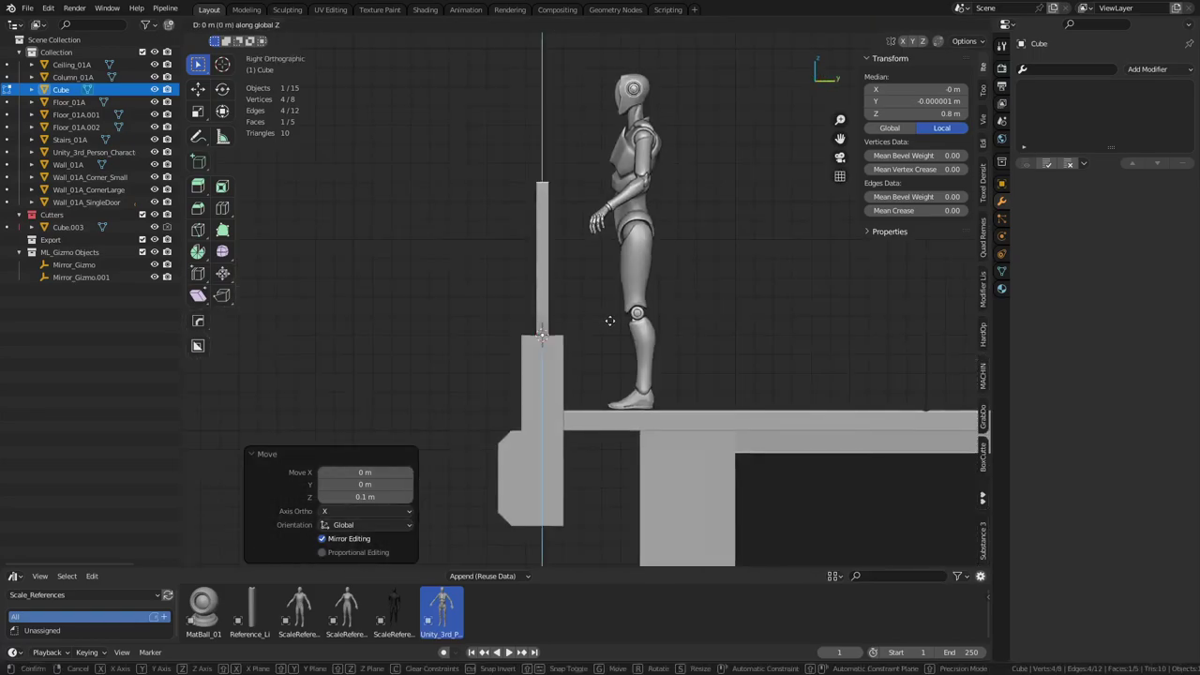
{"action": "key", "text": "g"}
{"action": "key", "text": "z"}
{"action": "left_click", "coordinate": [616, 338]}
{"action": "middle_click_drag", "start_coordinate": [616, 338], "coordinate": [686, 373]}
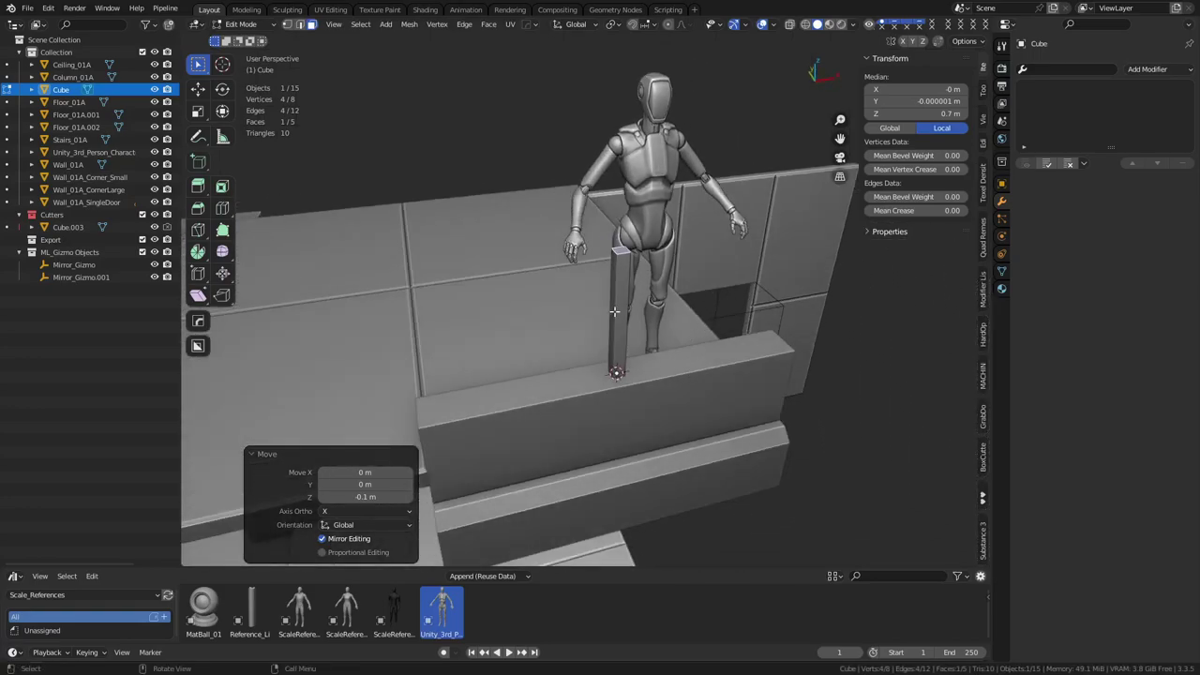
Step: Select the whole post and move it -1 m along X to the end of the wall
{"action": "key", "text": "a"}
{"action": "left_click", "coordinate": [623, 253], "text": "shift"}
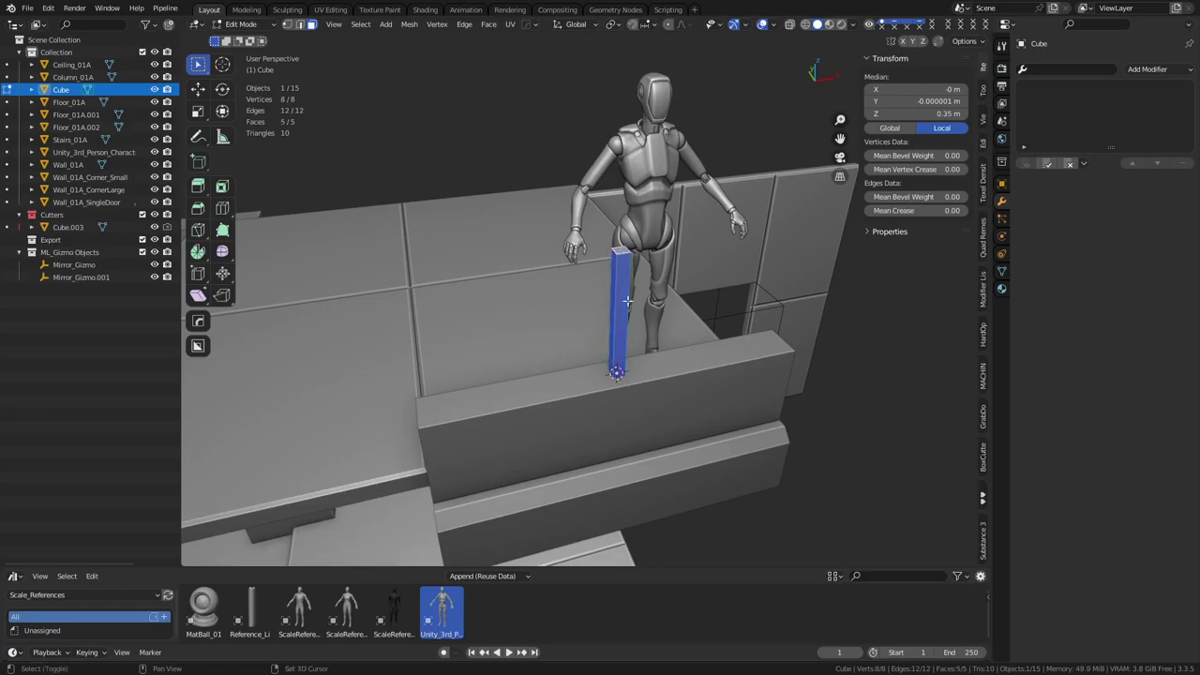
{"action": "key", "text": "z"}
{"action": "middle_click_drag", "start_coordinate": [646, 372], "coordinate": [626, 339]}
{"action": "key", "text": "g"}
{"action": "key", "text": "x"}
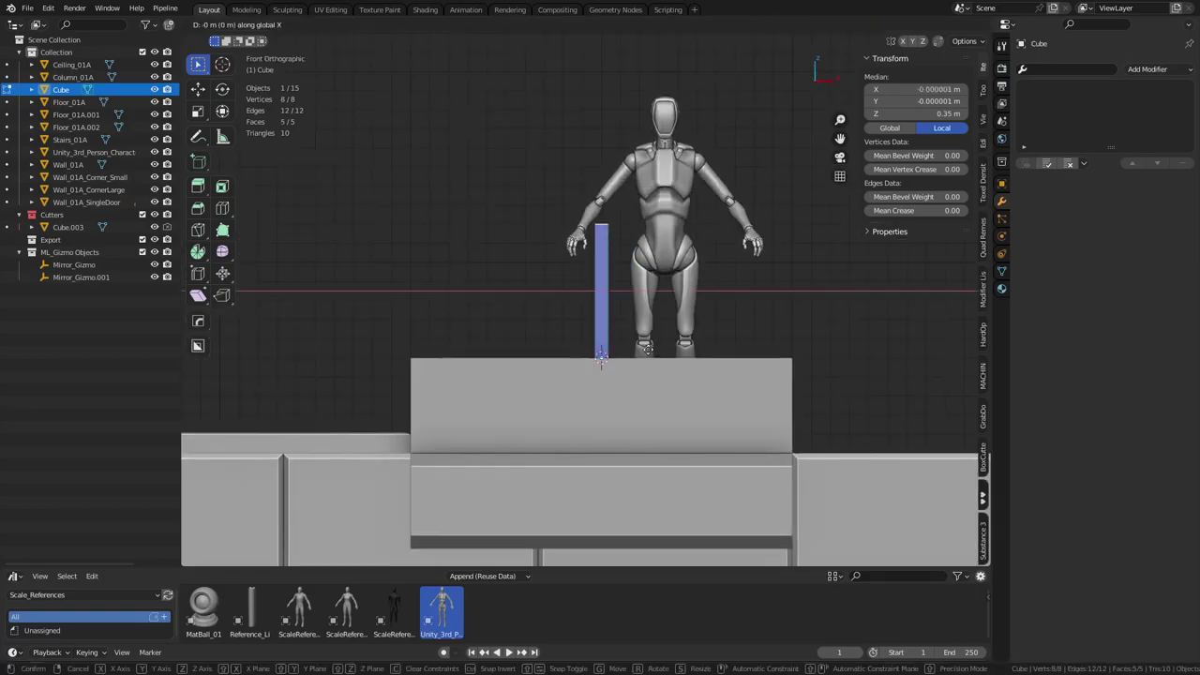
{"action": "left_click", "coordinate": [463, 364]}
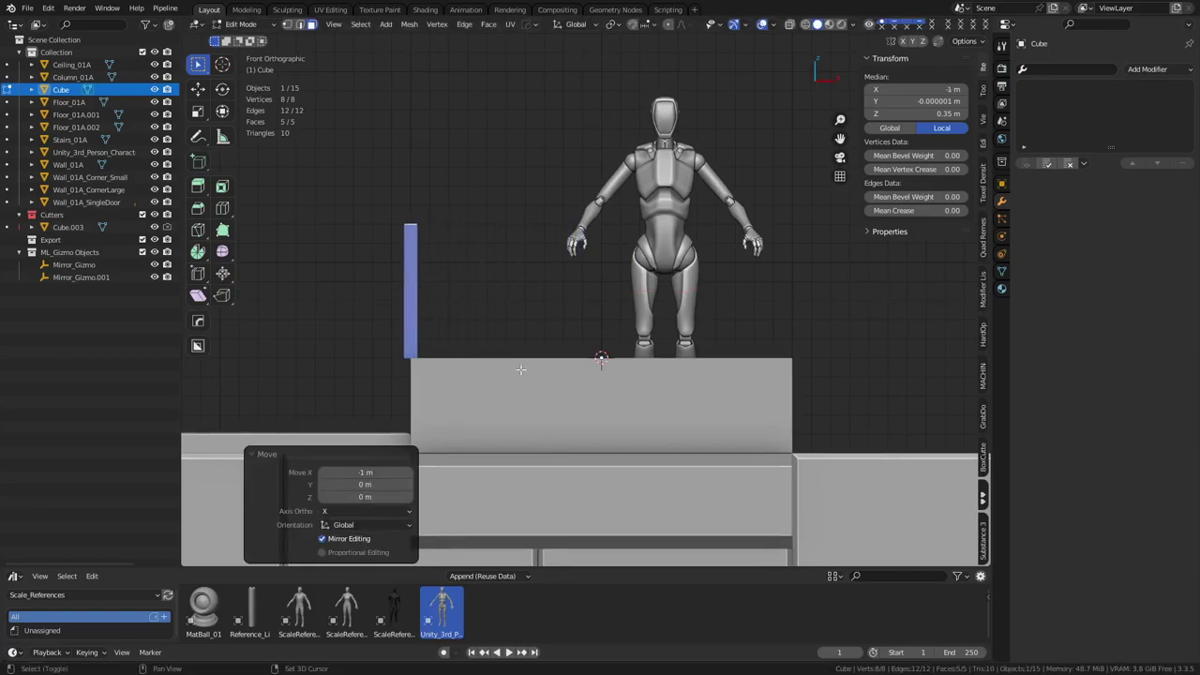
Step: Duplicate the post 0.4 m along X
{"action": "key", "text": "shift+r"}
{"action": "key", "text": "shift+d"}
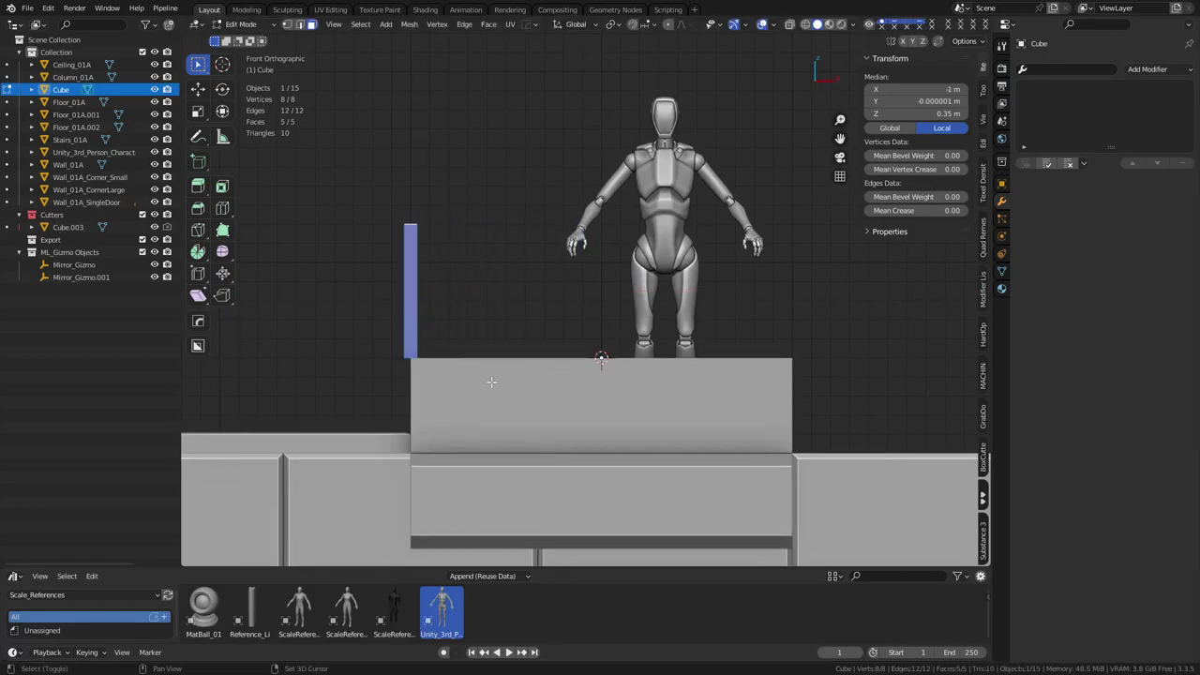
{"action": "key", "text": "x"}
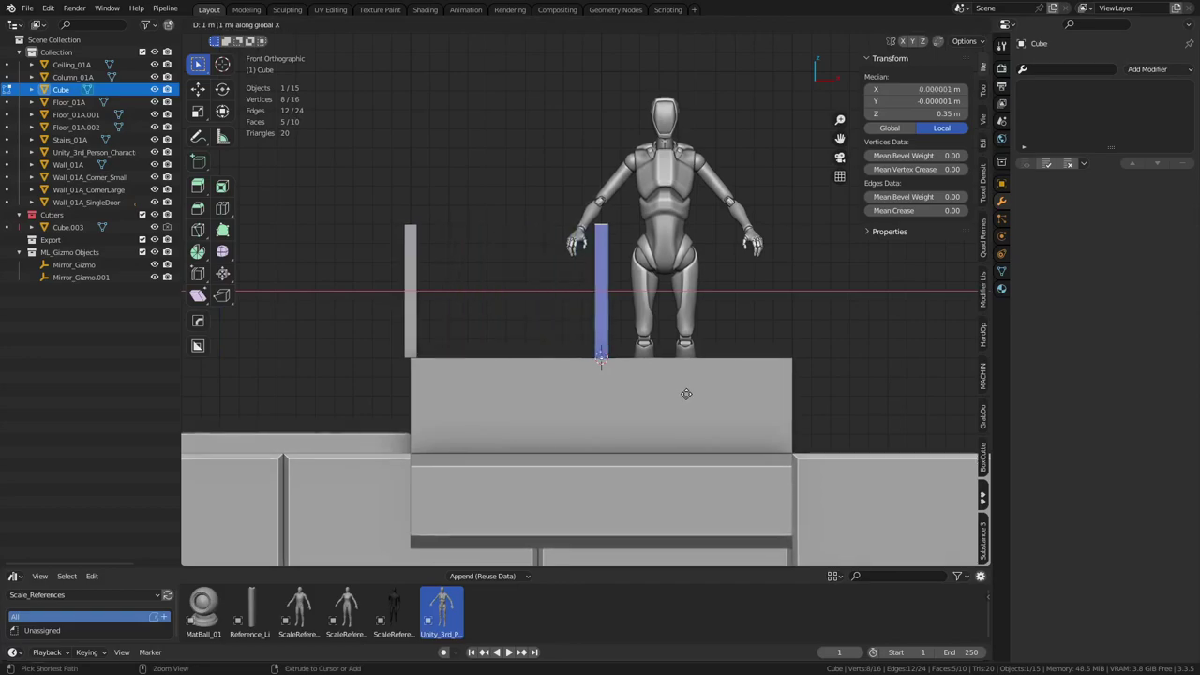
{"action": "left_click", "coordinate": [559, 391]}
{"action": "scroll", "coordinate": [572, 374], "scroll_direction": "down", "scroll_amount": 3}
{"action": "mouse_move", "coordinate": [572, 375]}
{"action": "middle_mouse_down"}
{"action": "mouse_move", "coordinate": [593, 404]}
{"action": "mouse_move", "coordinate": [587, 367]}
{"action": "middle_mouse_up"}
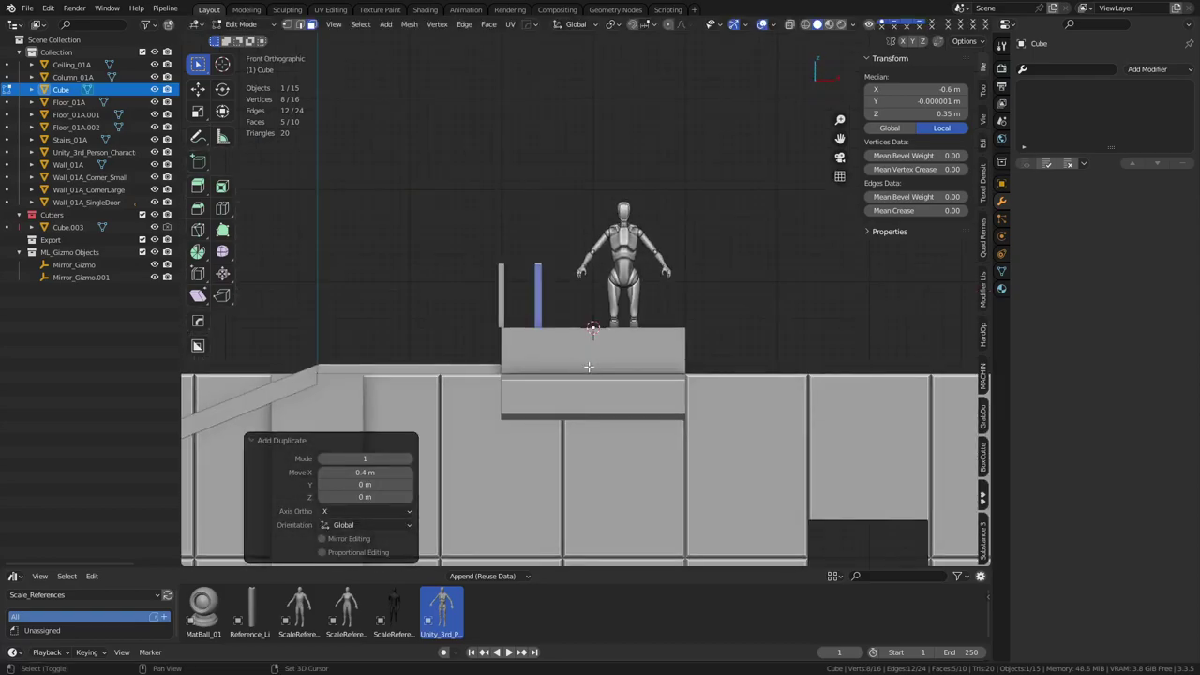
Step: Repeat the 0.4 m duplication four times along the wall and delete the post at the far end
{"action": "key", "text": "shift+r"}
{"action": "key", "text": "shift+r"}
{"action": "key", "text": "shift+r"}
{"action": "key", "text": "shift+r"}
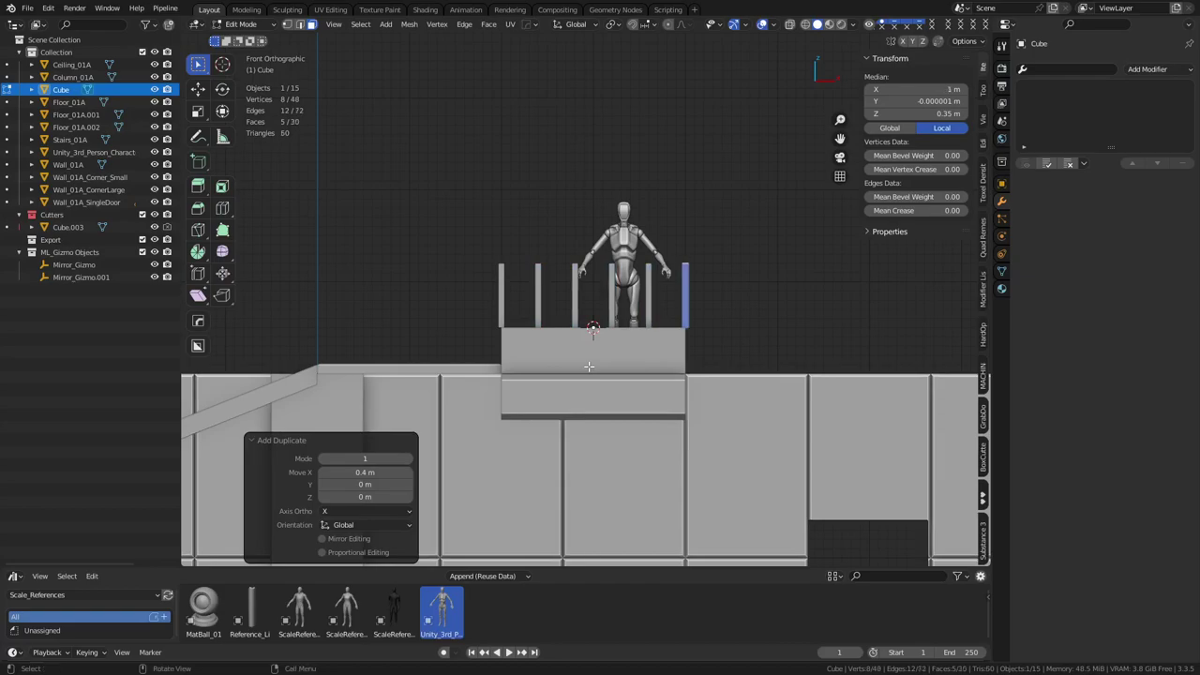
{"action": "right_click", "coordinate": [715, 340]}
{"action": "key", "text": "Tab"}
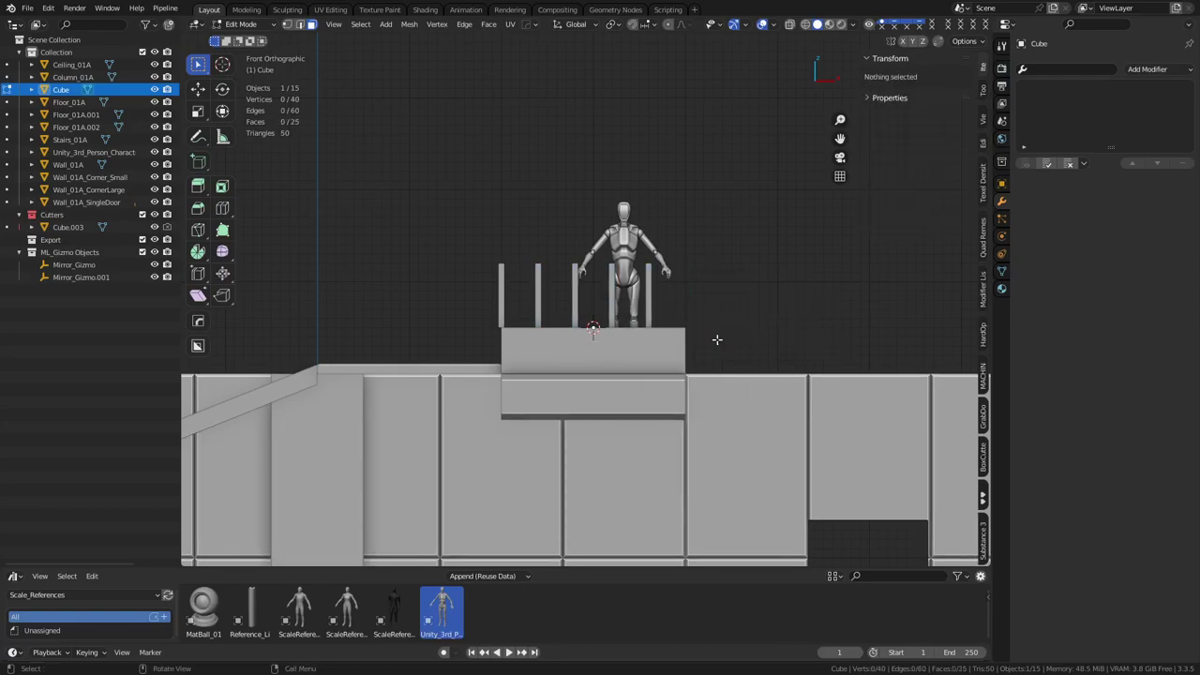
{"action": "left_click", "coordinate": [642, 347]}
{"action": "left_click", "coordinate": [653, 335]}
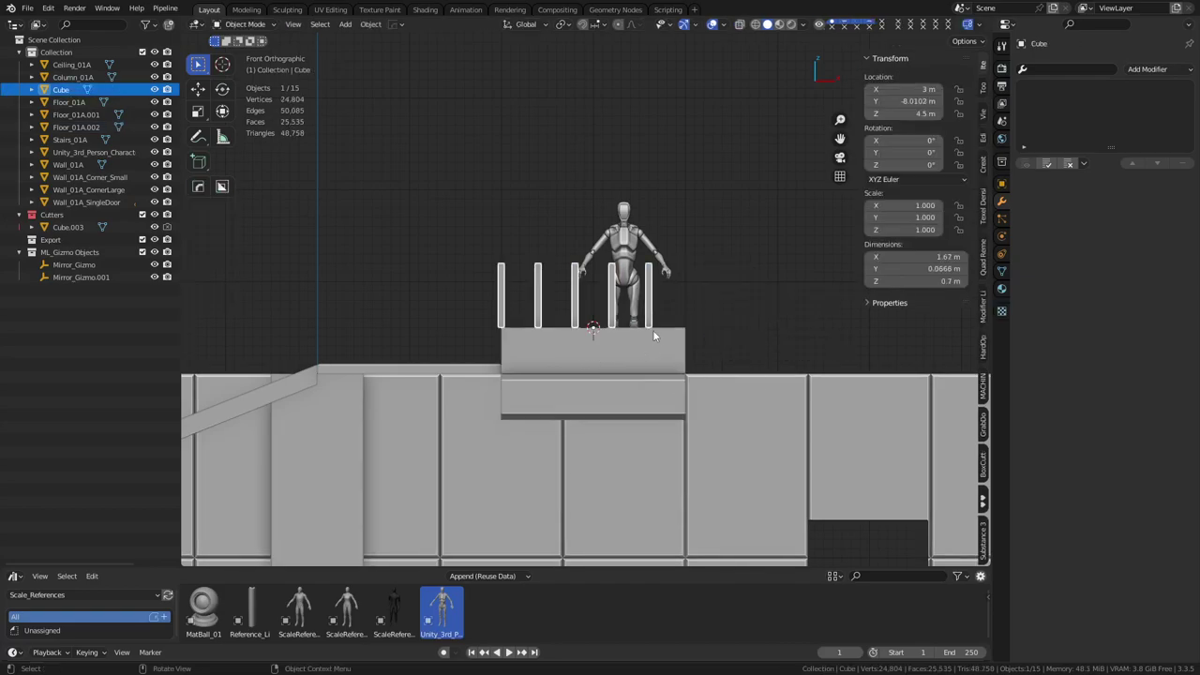
{"action": "left_click", "coordinate": [656, 344]}
{"action": "left_click", "coordinate": [653, 338]}
{"action": "left_click", "coordinate": [650, 335]}
{"action": "mouse_move", "coordinate": [651, 334]}
{"action": "middle_mouse_down"}
{"action": "mouse_move", "coordinate": [649, 350]}
{"action": "mouse_move", "coordinate": [638, 329]}
{"action": "middle_mouse_up"}
Step: Add another cube at the 3D cursor and scale its mesh uniformly to 0.168
{"action": "left_click", "coordinate": [653, 324]}
{"action": "key", "text": "shift+a"}
{"action": "left_click", "coordinate": [687, 344]}
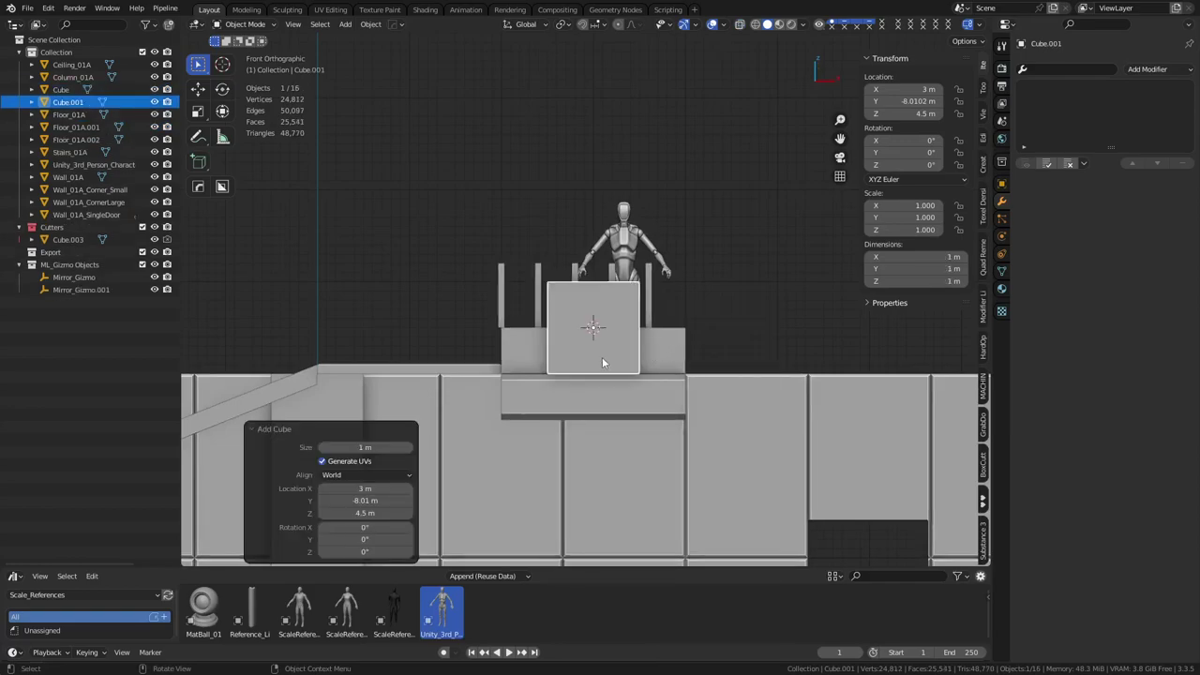
{"action": "key", "text": "Tab"}
{"action": "key", "text": "s"}
{"action": "left_click", "coordinate": [642, 353]}
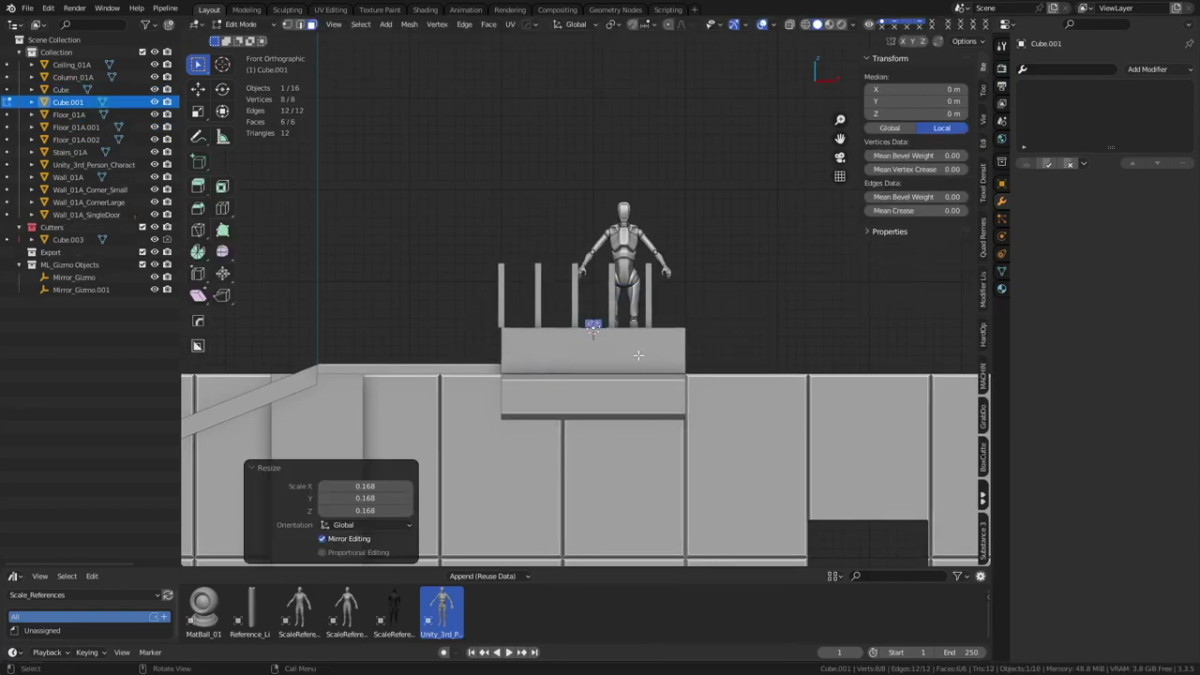
Step: Raise the new cube along Z to the tops of the posts, at about 5.2 m
{"action": "key", "text": "Tab"}
{"action": "key", "text": "g"}
{"action": "key", "text": "z"}
{"action": "left_click", "coordinate": [563, 305]}
{"action": "key", "text": "Tab"}
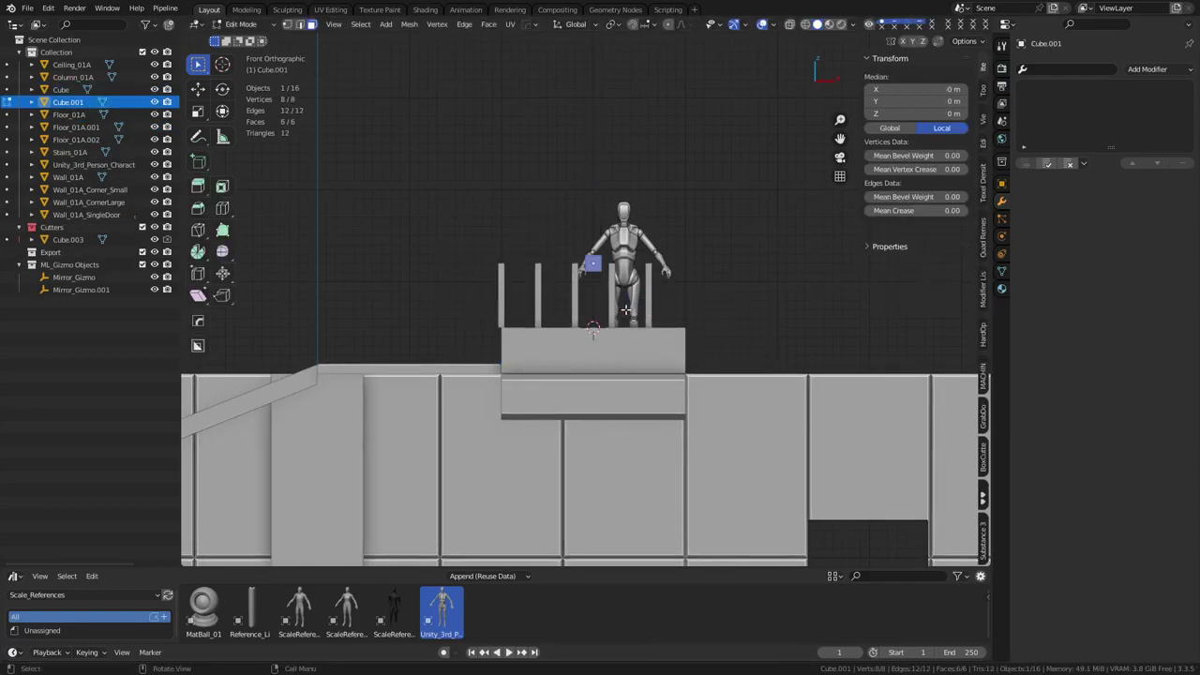
Step: Move the cube's two end faces along X to -1 m and about 1 m to span the wall's length
{"action": "key", "text": "alt+z"}
{"action": "left_click", "coordinate": [589, 265]}
{"action": "key", "text": "g"}
{"action": "key", "text": "y"}
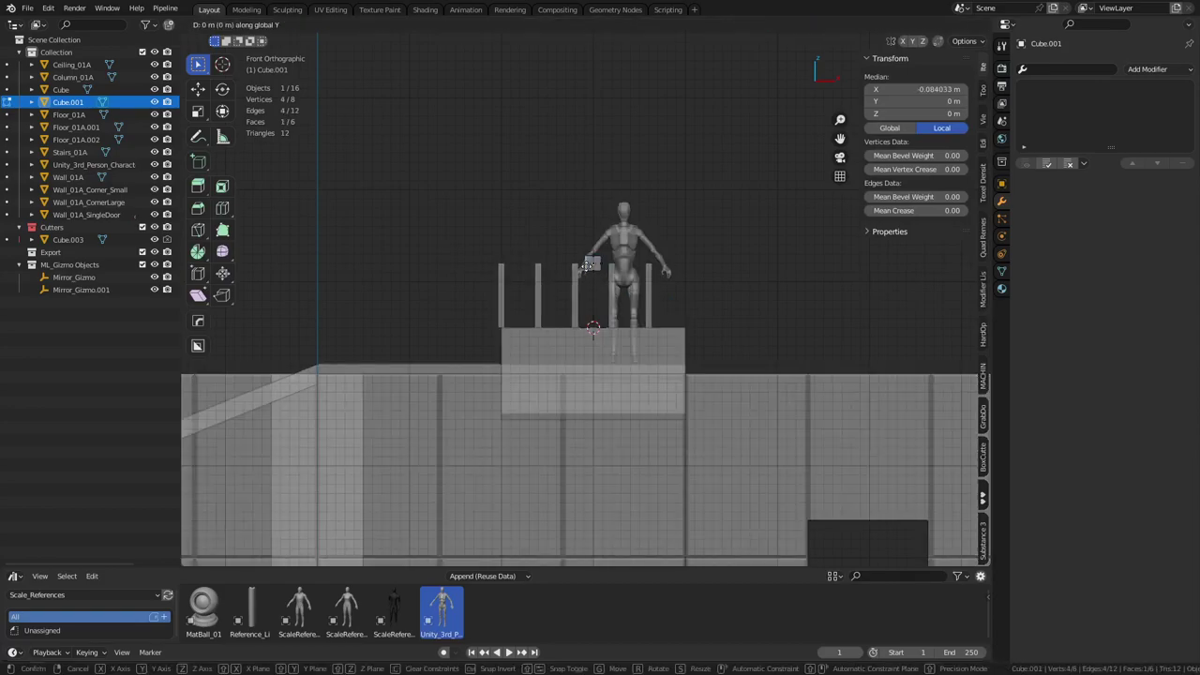
{"action": "left_click", "coordinate": [502, 274]}
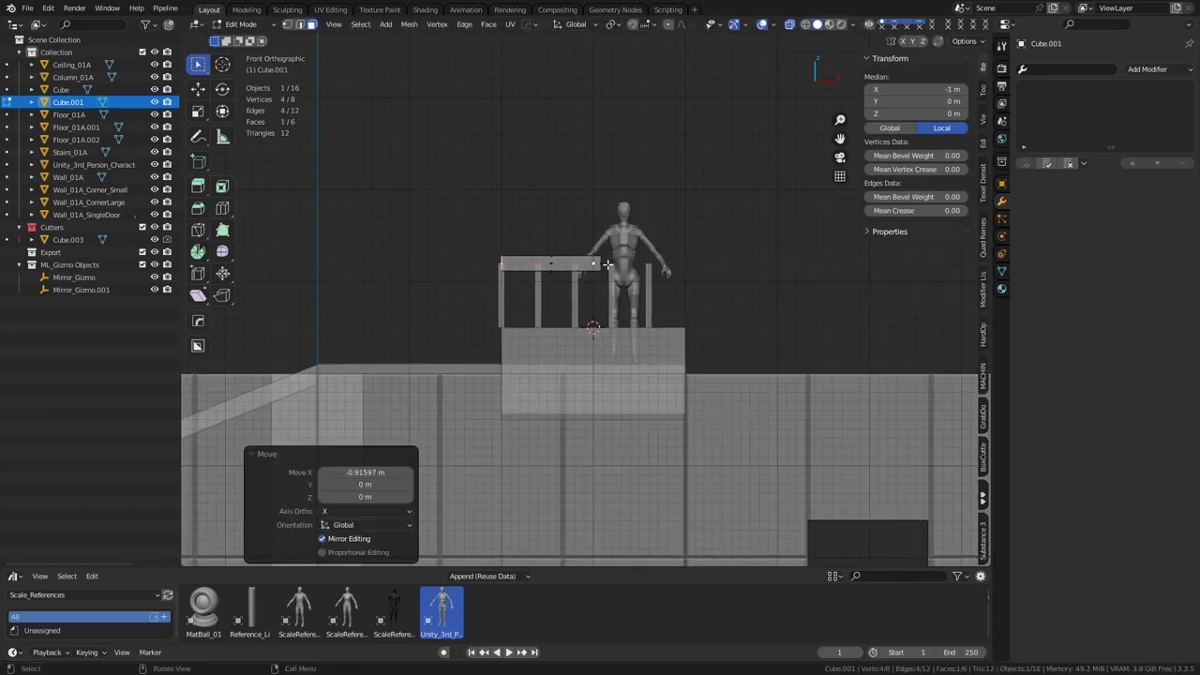
{"action": "key", "text": "g"}
{"action": "key", "text": "x"}
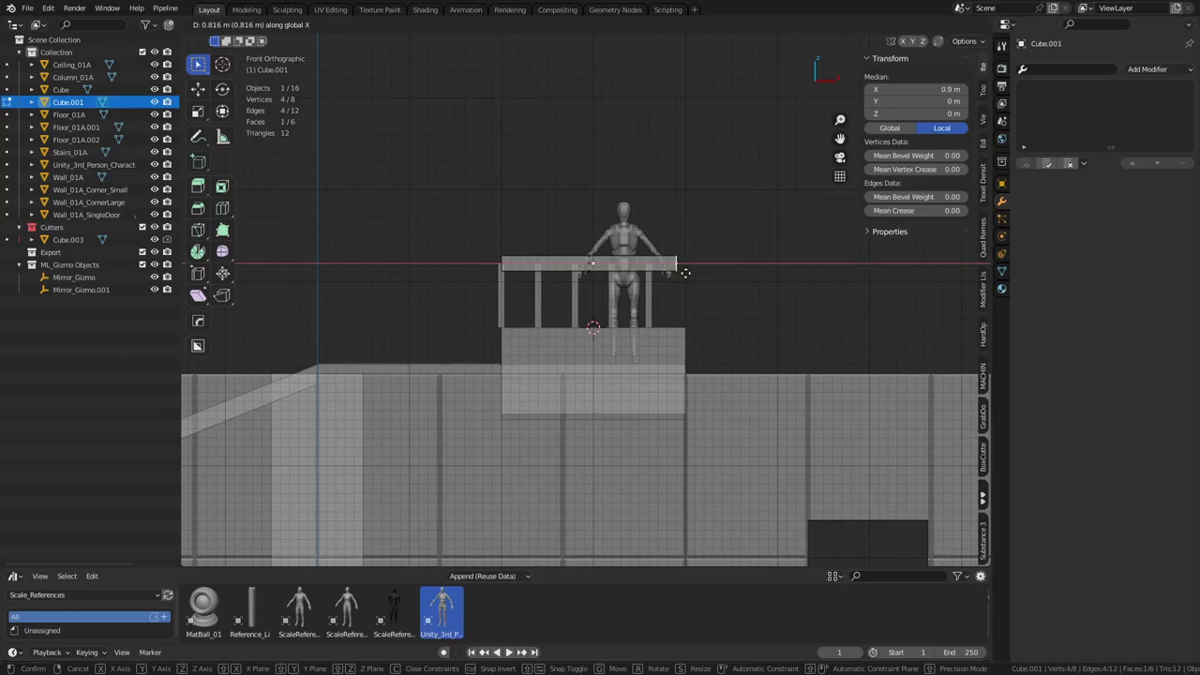
{"action": "left_click", "coordinate": [687, 273]}
Step: Flatten the handrail along Z to a thickness of about 0.03 m
{"action": "middle_click_drag", "start_coordinate": [728, 319], "coordinate": [756, 403]}
{"action": "key", "text": "a"}
{"action": "key", "text": "s"}
{"action": "key", "text": "z"}
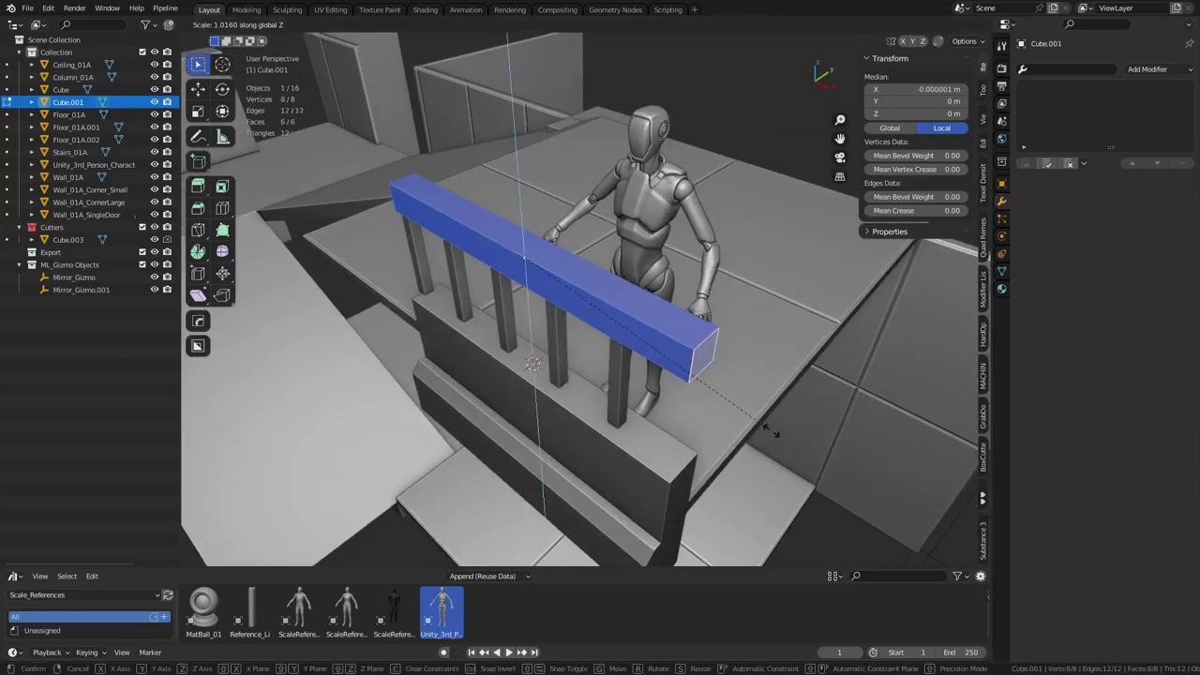
{"action": "left_click", "coordinate": [641, 317]}
{"action": "middle_click_drag", "start_coordinate": [641, 318], "coordinate": [575, 281]}
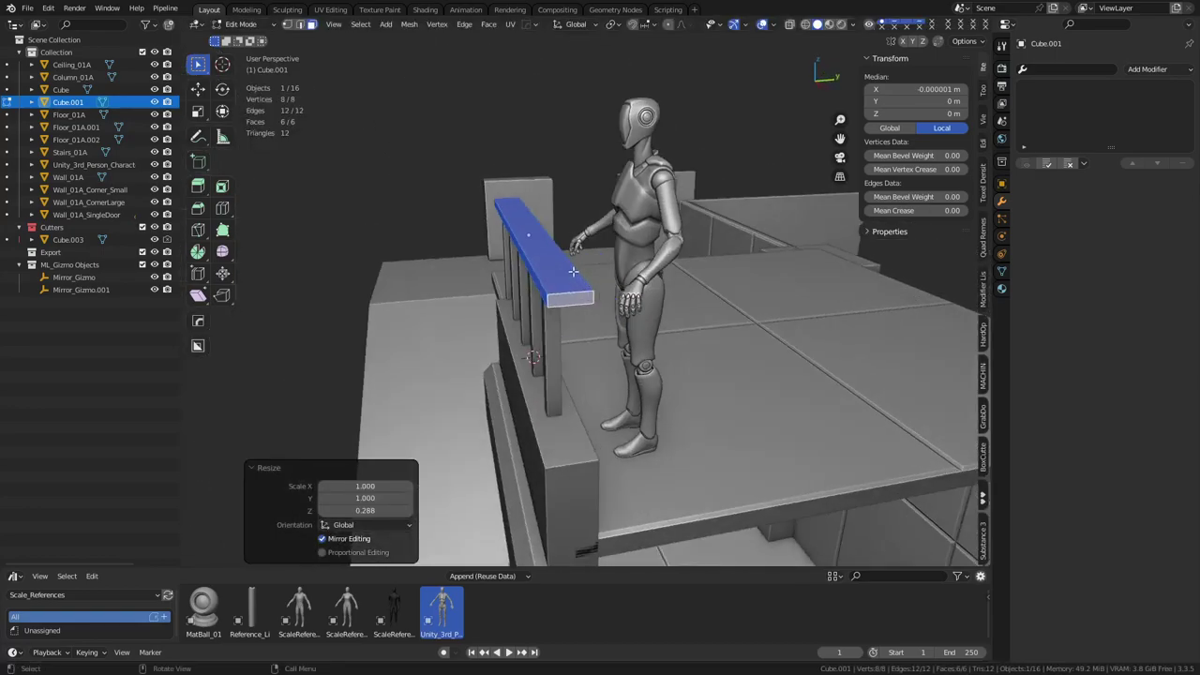
{"action": "scroll", "coordinate": [575, 284], "scroll_direction": "down", "scroll_amount": 1}
{"action": "scroll", "coordinate": [596, 343], "scroll_direction": "up", "scroll_amount": 3}
{"action": "middle_click_drag", "start_coordinate": [598, 347], "coordinate": [544, 320]}
{"action": "key", "text": "s"}
{"action": "key", "text": "z"}
{"action": "left_click", "coordinate": [621, 354]}
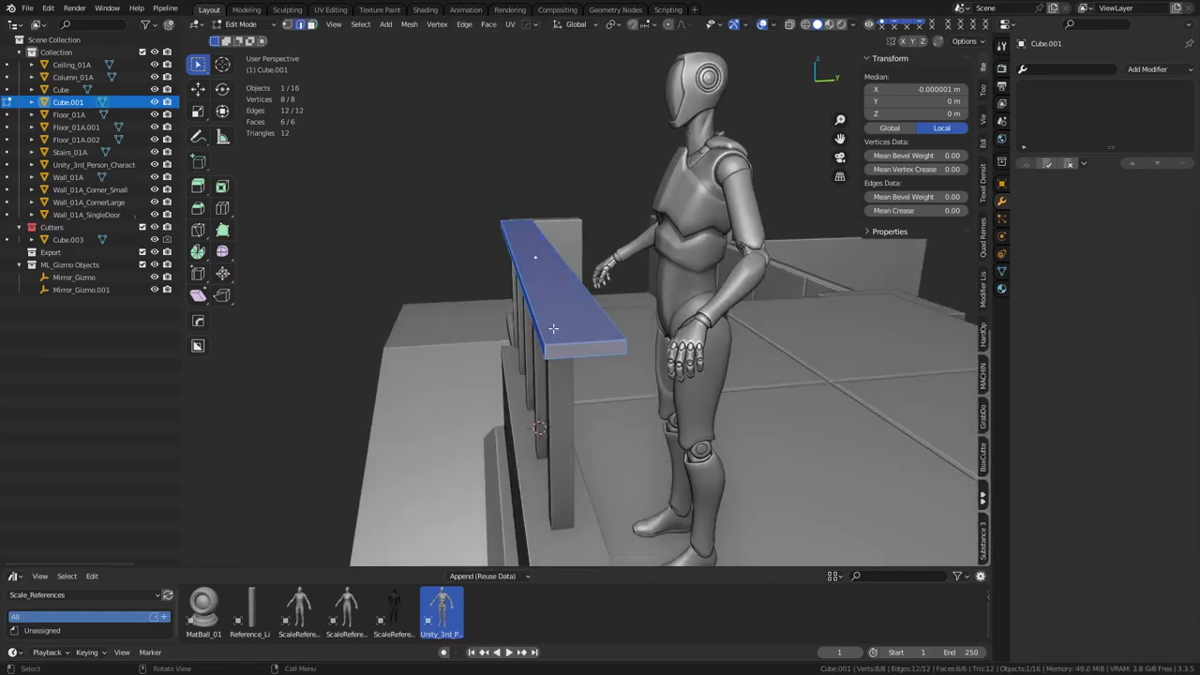
Step: Bevel the two long upper edges of the handrail slightly and return to Object Mode
{"action": "left_click", "coordinate": [576, 309]}
{"action": "key", "text": "ctrl+b"}
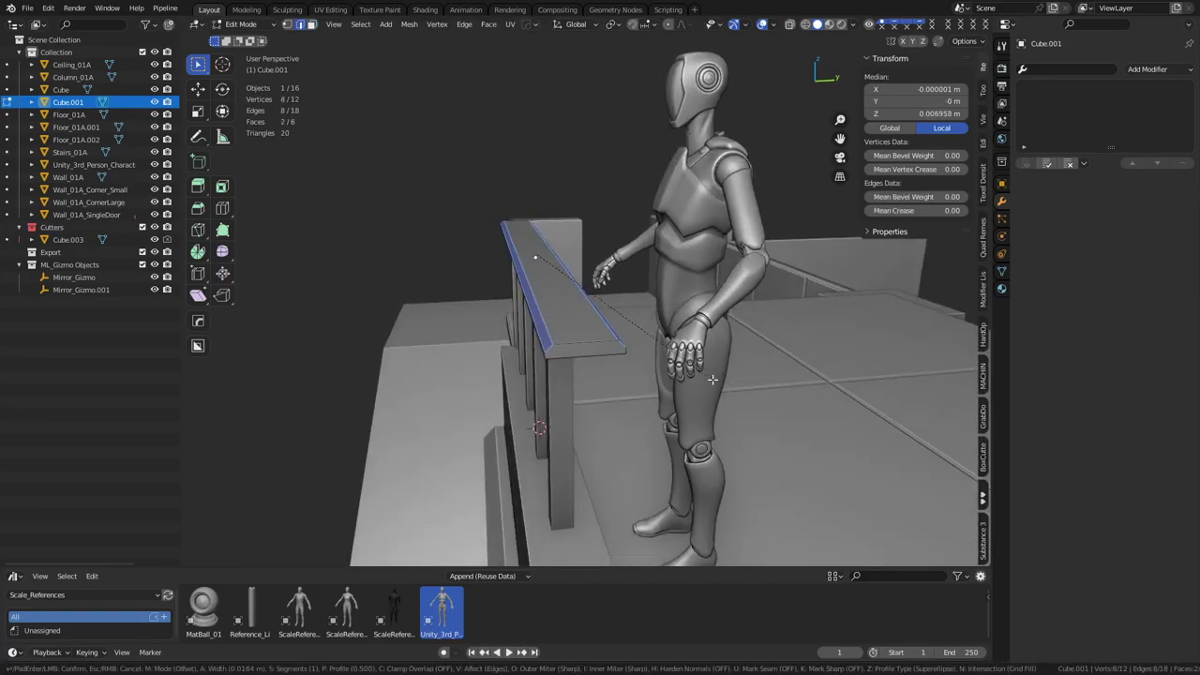
{"action": "left_click", "coordinate": [710, 379]}
{"action": "middle_click_drag", "start_coordinate": [711, 378], "coordinate": [719, 359]}
{"action": "left_click", "coordinate": [674, 362]}
{"action": "scroll", "coordinate": [687, 375], "scroll_direction": "down", "scroll_amount": 5}
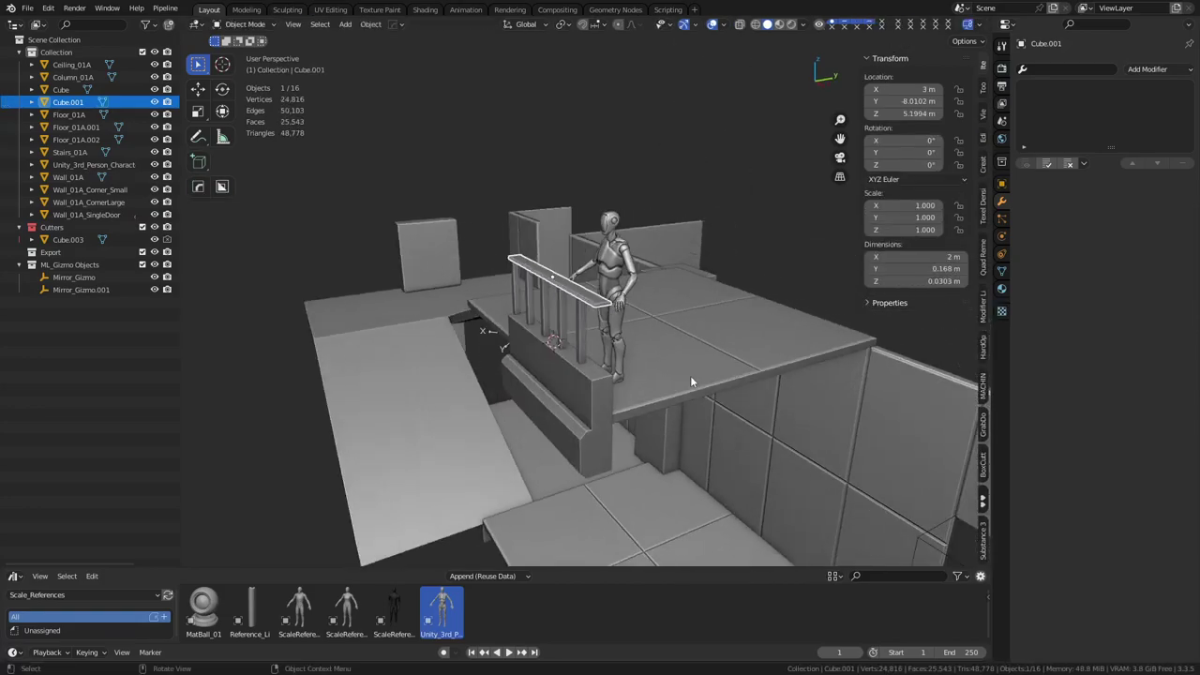
{"action": "middle_click_drag", "start_coordinate": [606, 400], "coordinate": [627, 368]}
{"action": "left_click", "coordinate": [627, 368]}
{"action": "left_click", "coordinate": [578, 385]}
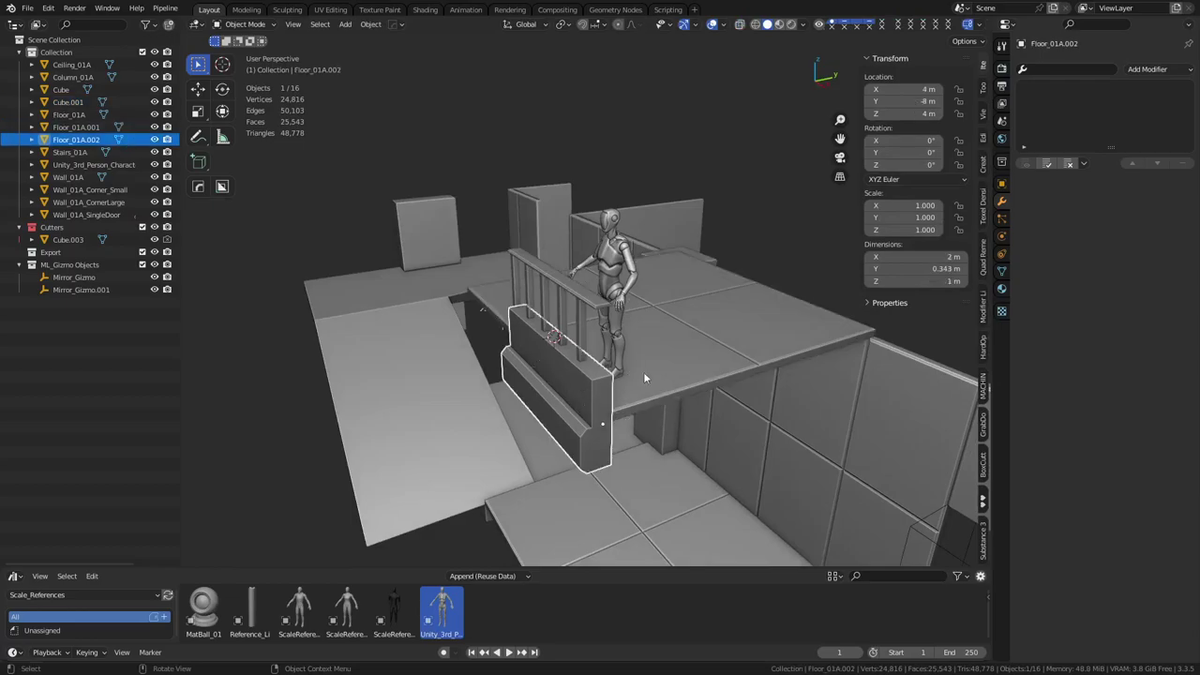
{"action": "left_click", "coordinate": [643, 373]}
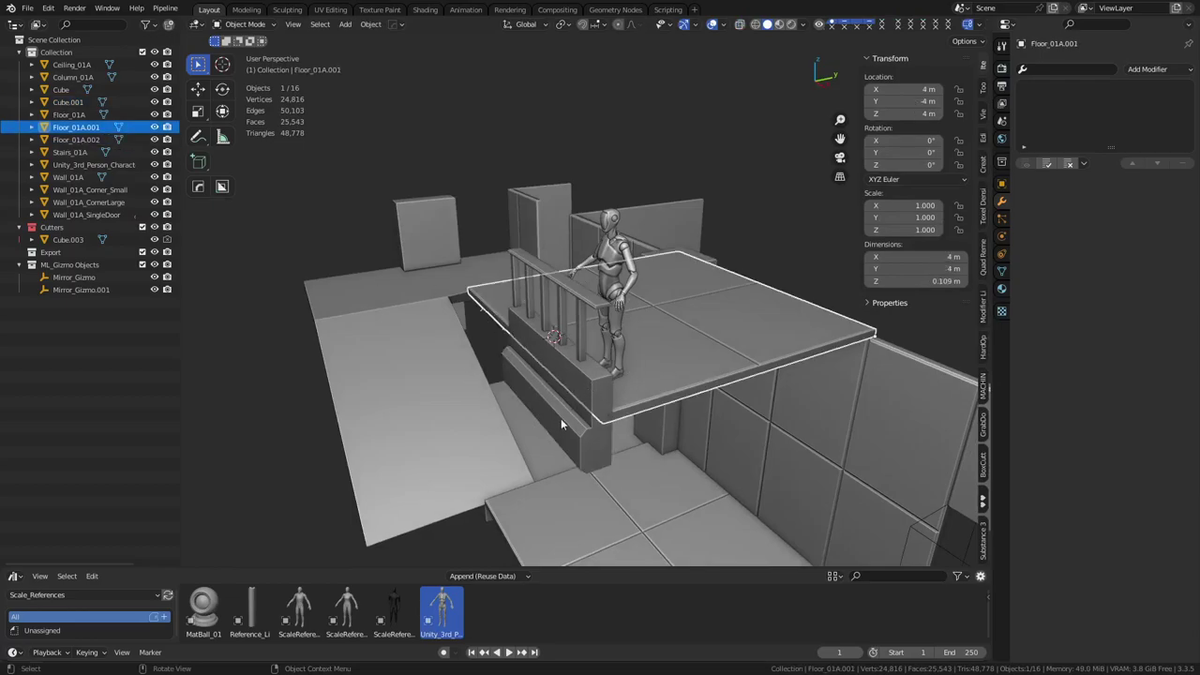
{"action": "left_click", "coordinate": [532, 397]}
{"action": "middle_click_drag", "start_coordinate": [595, 345], "coordinate": [589, 377]}
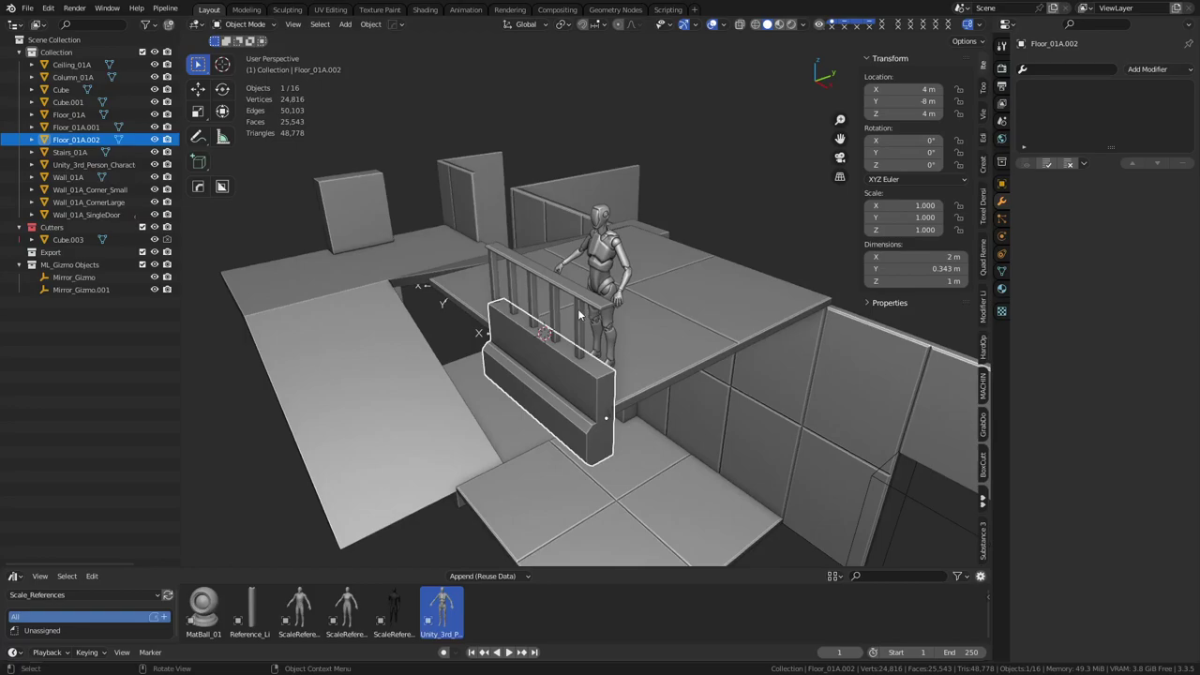
Step: Join the handrail and posts into the low wall object
{"action": "left_click", "coordinate": [587, 308]}
{"action": "left_click", "coordinate": [579, 327], "text": "shift"}
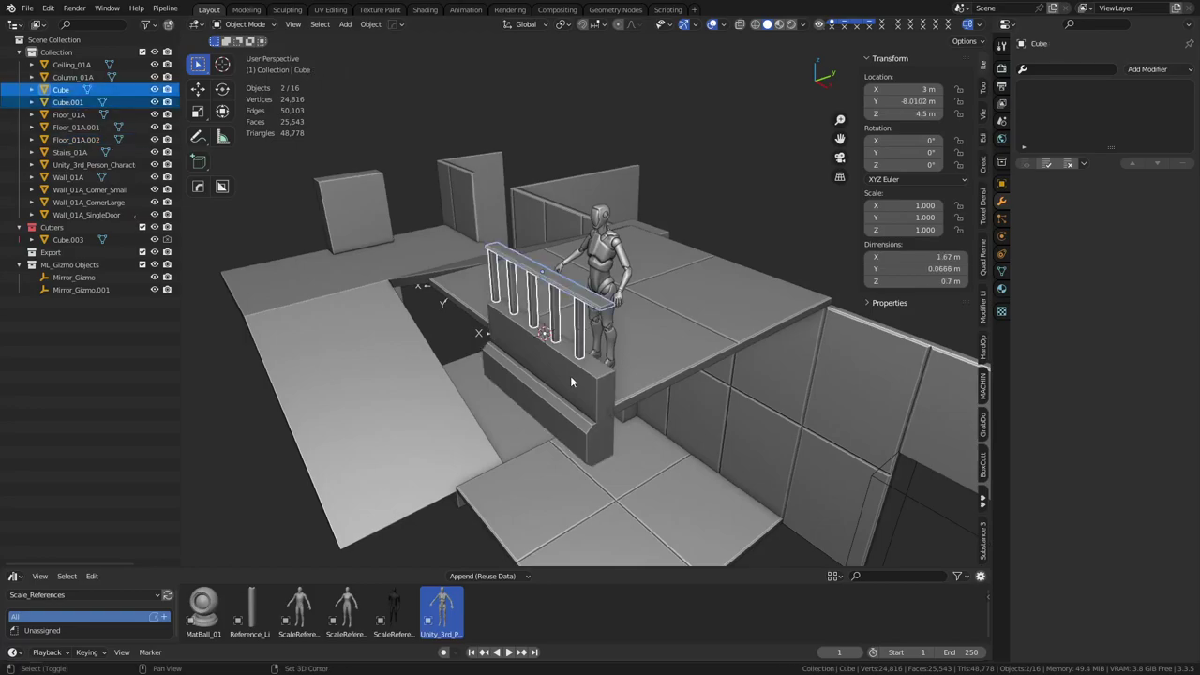
{"action": "left_click", "coordinate": [569, 375], "text": "shift"}
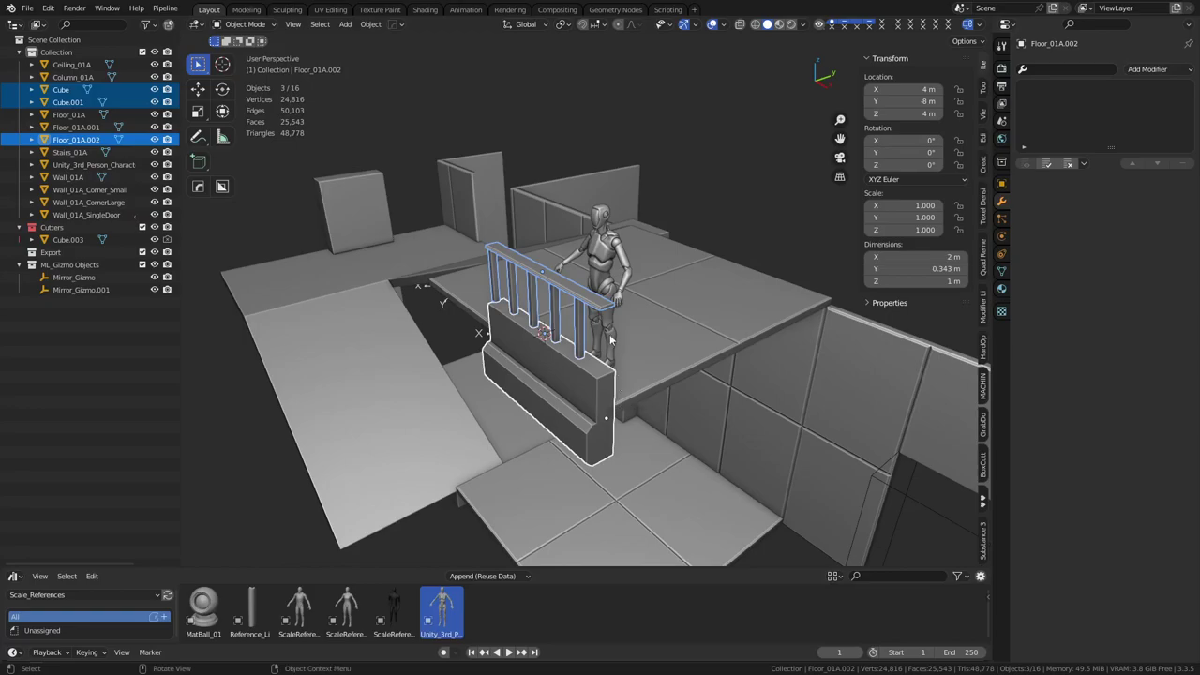
{"action": "left_click", "coordinate": [581, 314]}
{"action": "left_click", "coordinate": [590, 305], "text": "shift"}
{"action": "left_click", "coordinate": [593, 424], "text": "shift"}
{"action": "key", "text": "ctrl+j"}
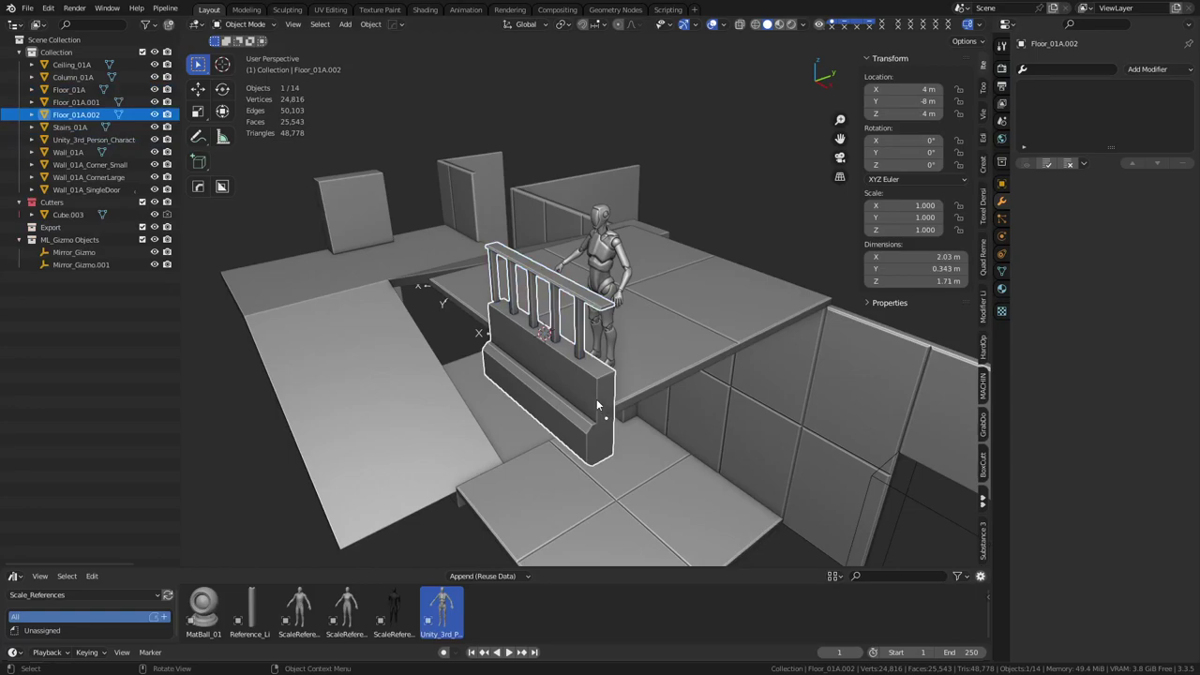
Step: Shade the joined railing smooth with Auto Smooth
{"action": "scroll", "coordinate": [596, 405], "scroll_direction": "up", "scroll_amount": 3}
{"action": "right_click", "coordinate": [596, 401]}
{"action": "left_click", "coordinate": [589, 402]}
{"action": "middle_click_drag", "start_coordinate": [589, 401], "coordinate": [677, 388]}
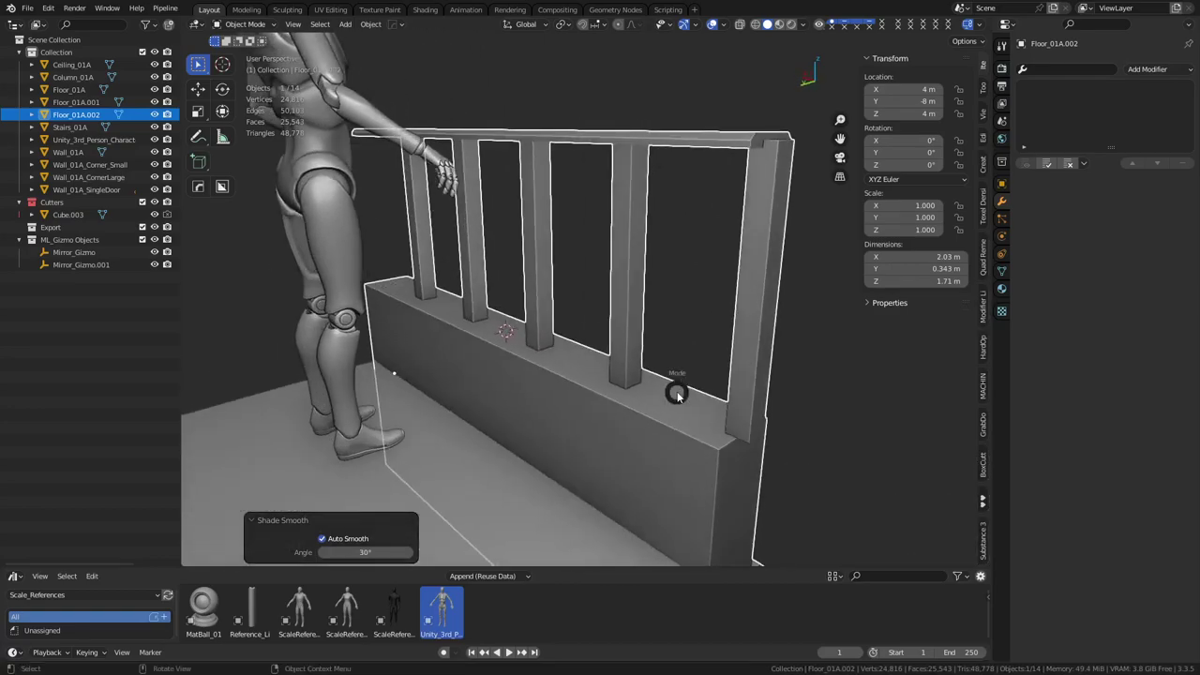
Step: Cut two lengthwise edge loops through the wall and widen the strip between them on its top along Y
{"action": "key", "text": "Tab"}
{"action": "key", "text": "ctrl+r"}
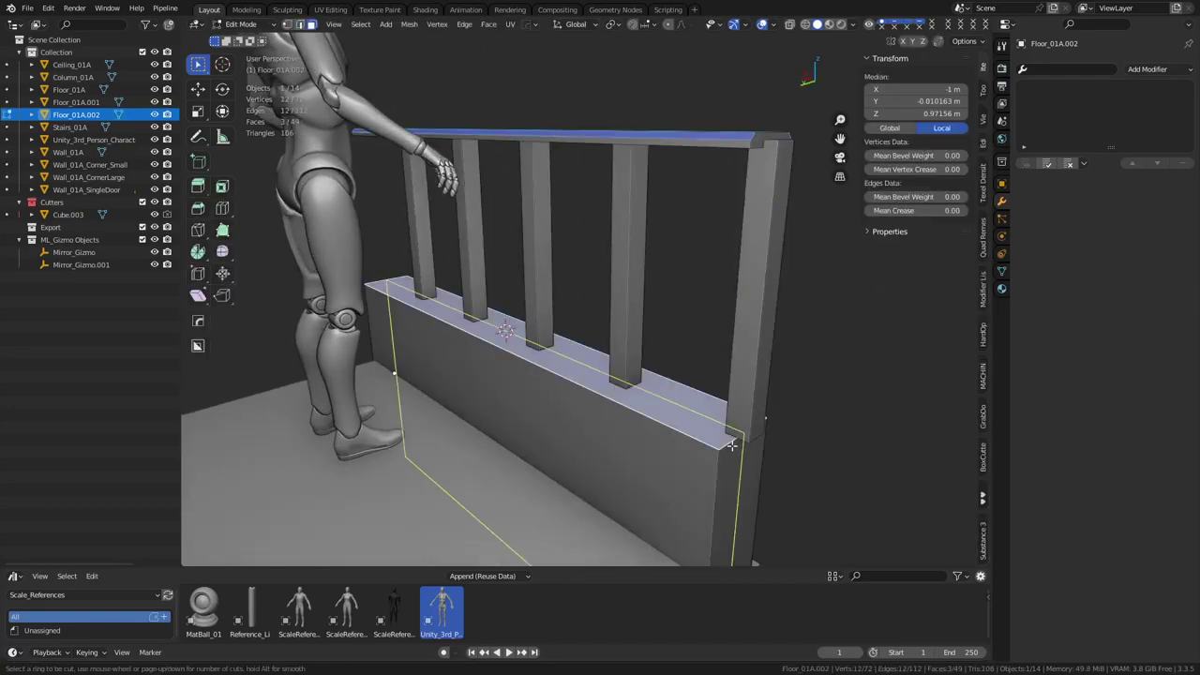
{"action": "scroll", "coordinate": [734, 440], "scroll_direction": "up", "scroll_amount": 1}
{"action": "left_click", "coordinate": [731, 444]}
{"action": "right_click", "coordinate": [729, 447]}
{"action": "key", "text": "3"}
{"action": "left_click", "coordinate": [688, 407]}
{"action": "key", "text": "s"}
{"action": "key", "text": "x"}
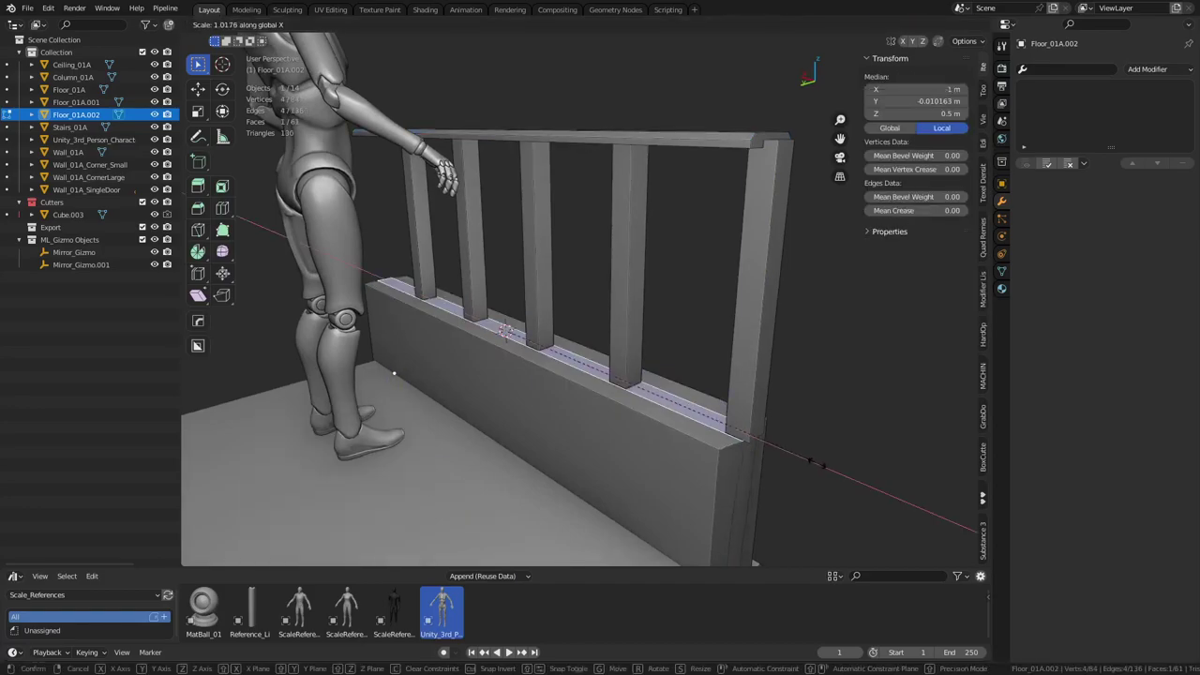
{"action": "key", "text": "y"}
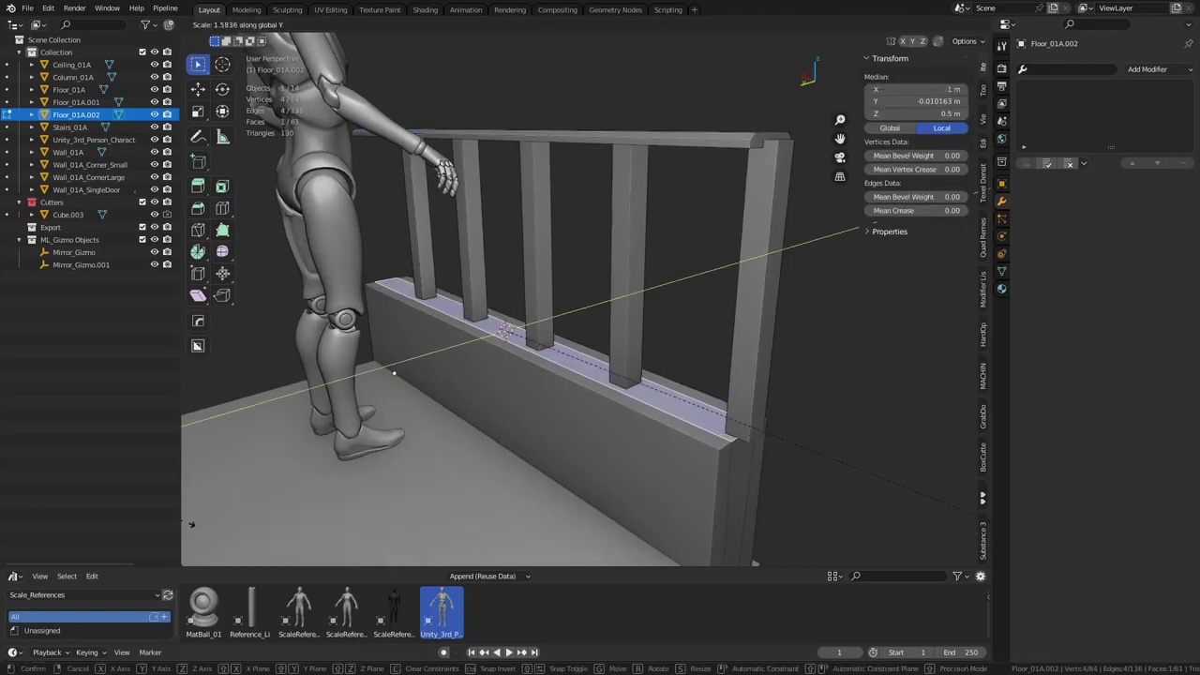
{"action": "left_click", "coordinate": [966, 522]}
Step: Extrude the wall's top strip upward about 0.02 m and narrow it along Y
{"action": "key", "text": "e"}
{"action": "left_click", "coordinate": [656, 467]}
{"action": "key", "text": "s"}
{"action": "key", "text": "y"}
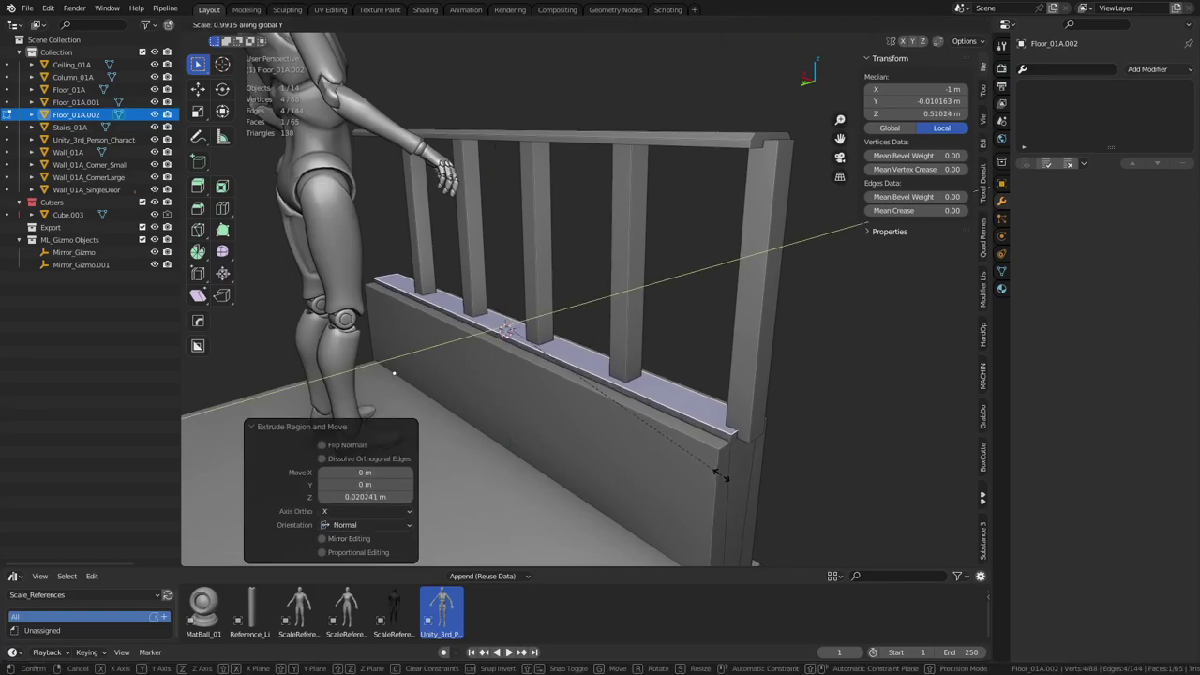
{"action": "left_click", "coordinate": [670, 441]}
Step: Bevel the wall's long upper edge on the side facing the character
{"action": "key", "text": "2"}
{"action": "left_click", "coordinate": [681, 440]}
{"action": "key", "text": "ctrl+b"}
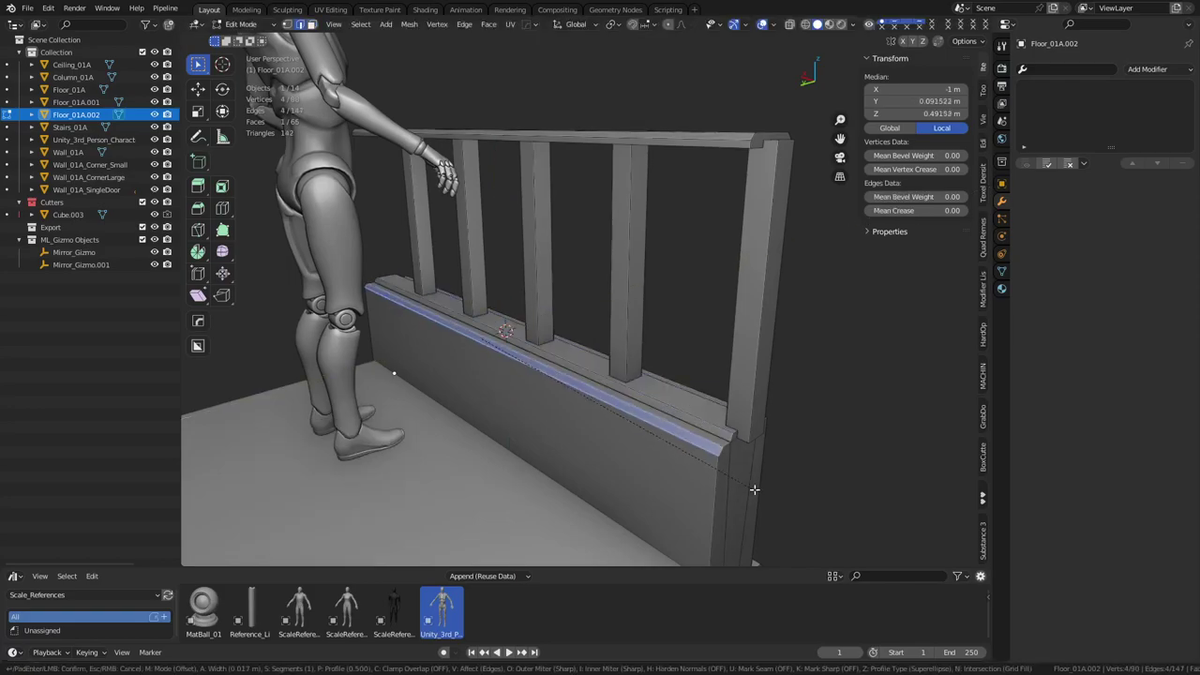
{"action": "left_click", "coordinate": [768, 495]}
{"action": "key", "text": "ctrl+Tab"}
{"action": "left_click", "coordinate": [700, 494]}
{"action": "left_click", "coordinate": [688, 366]}
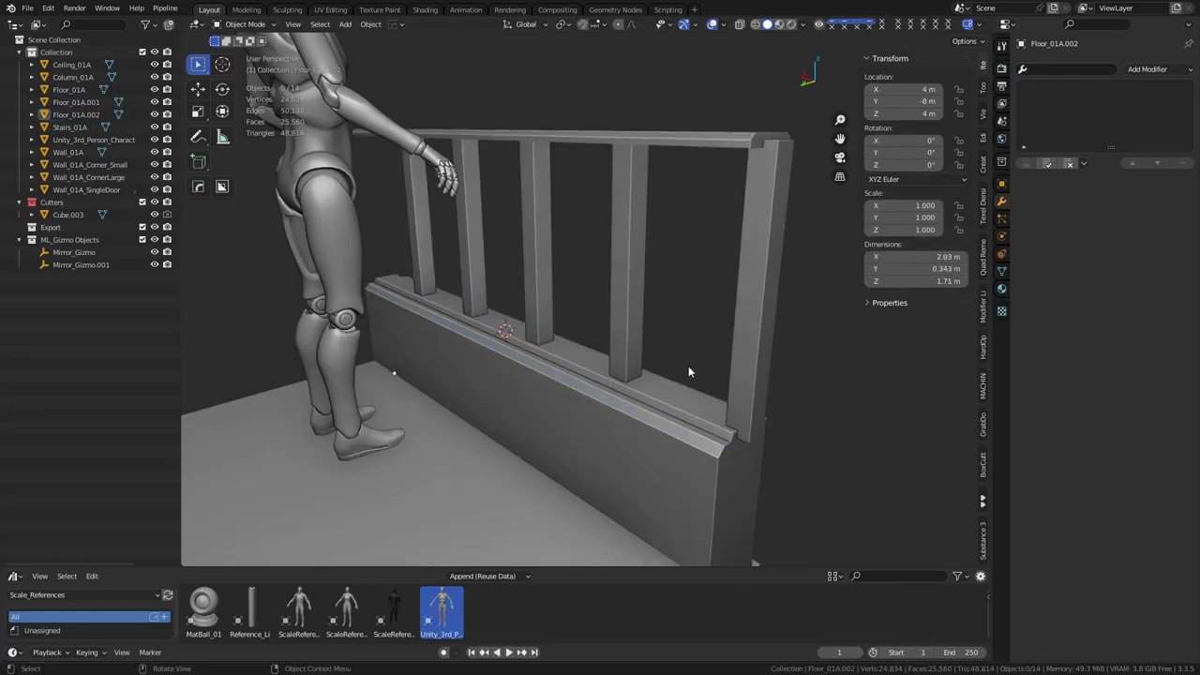
Step: Bevel the wall's long upper edge on the outer side, away from the character
{"action": "middle_click_drag", "start_coordinate": [688, 366], "coordinate": [554, 397]}
{"action": "scroll", "coordinate": [553, 398], "scroll_direction": "up", "scroll_amount": 3}
{"action": "left_click", "coordinate": [539, 388]}
{"action": "key", "text": "ctrl+Tab"}
{"action": "left_click", "coordinate": [576, 383]}
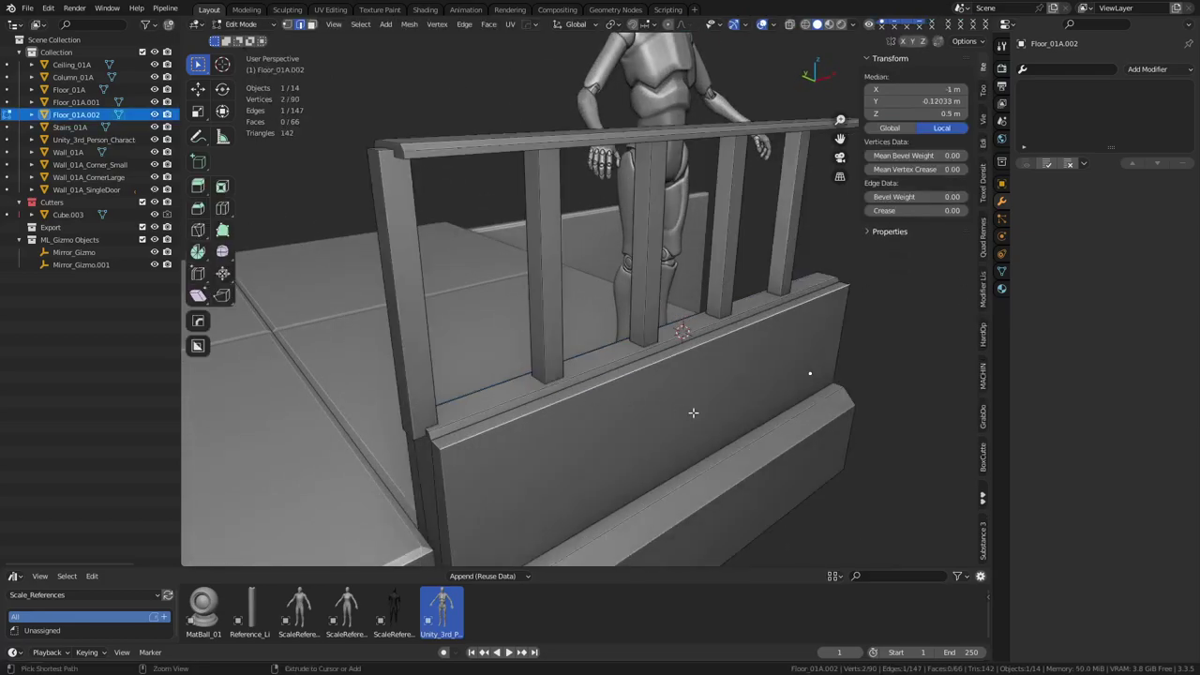
{"action": "key", "text": "ctrl+b"}
{"action": "left_click", "coordinate": [709, 433]}
{"action": "middle_click_drag", "start_coordinate": [710, 433], "coordinate": [516, 280]}
{"action": "key", "text": "ctrl+Tab"}
{"action": "left_click", "coordinate": [654, 421]}
Step: Duplicate the ceiling piece 4 m along X and 4 m along Z to sit beneath the upper floor
{"action": "middle_click_drag", "start_coordinate": [684, 361], "coordinate": [721, 298]}
{"action": "middle_click_drag", "start_coordinate": [530, 400], "coordinate": [435, 461], "text": "shift"}
{"action": "key", "text": "Tab"}
{"action": "key", "text": "Tab"}
{"action": "scroll", "coordinate": [622, 370], "scroll_direction": "down", "scroll_amount": 5}
{"action": "scroll", "coordinate": [589, 389], "scroll_direction": "down", "scroll_amount": 4}
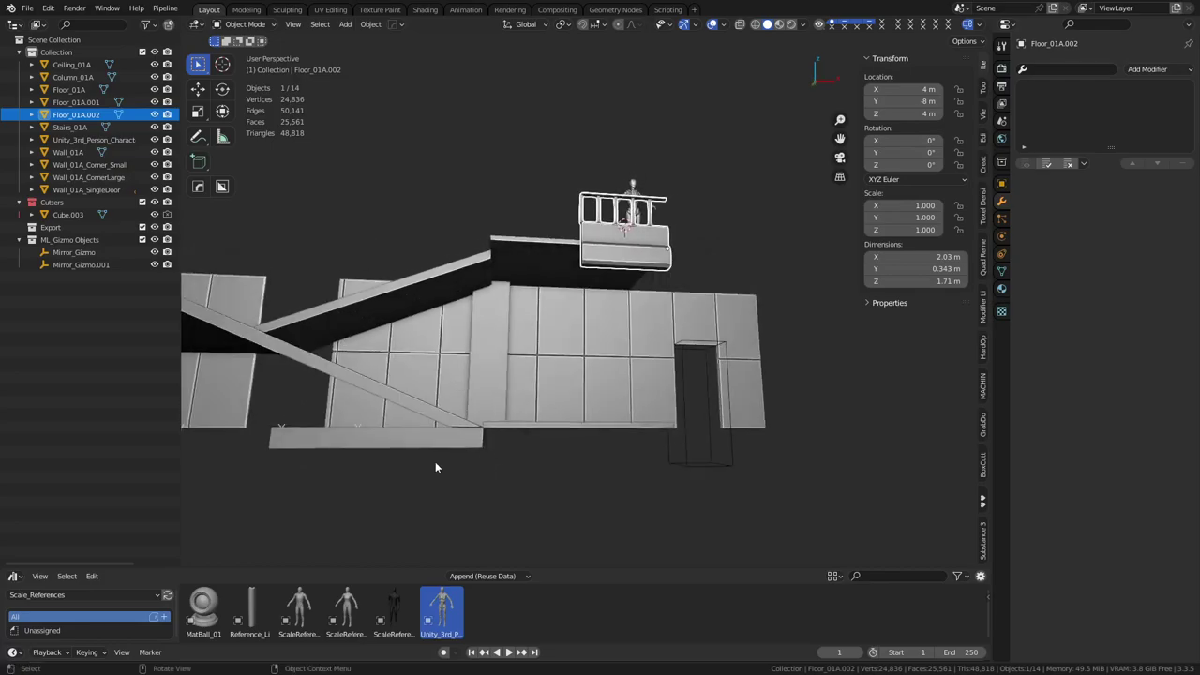
{"action": "left_click", "coordinate": [421, 451]}
{"action": "key", "text": "KP_1"}
{"action": "key", "text": "shift+d"}
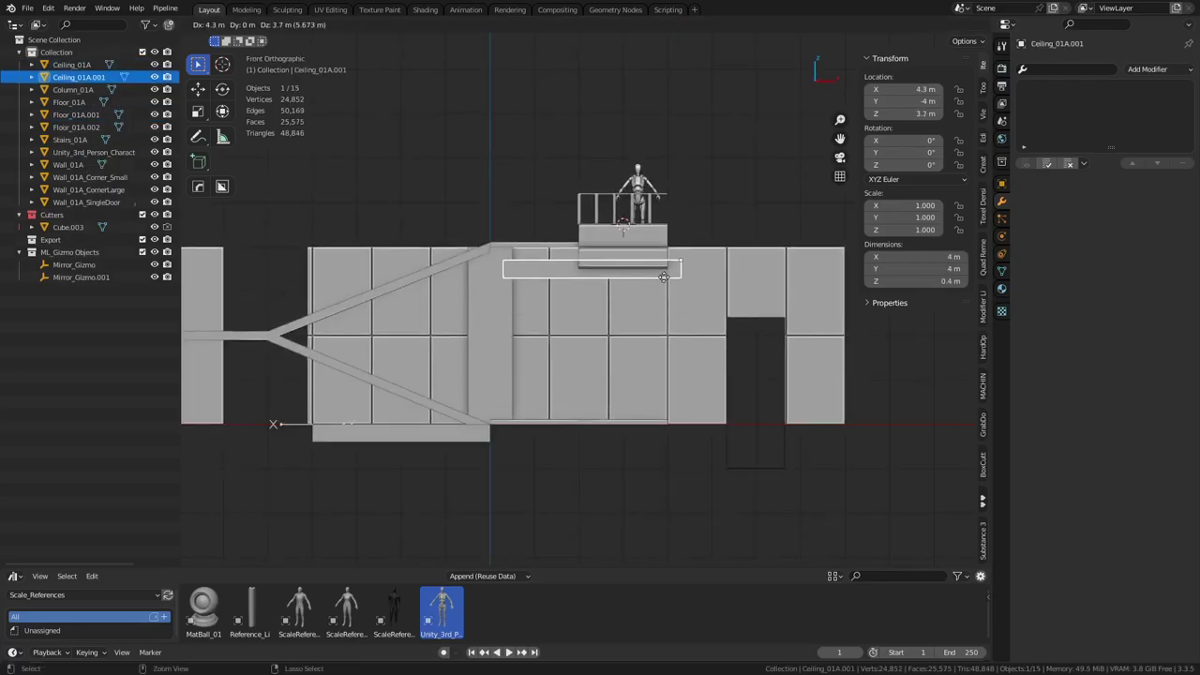
{"action": "left_click", "coordinate": [667, 270]}
{"action": "middle_click_drag", "start_coordinate": [667, 270], "coordinate": [643, 344]}
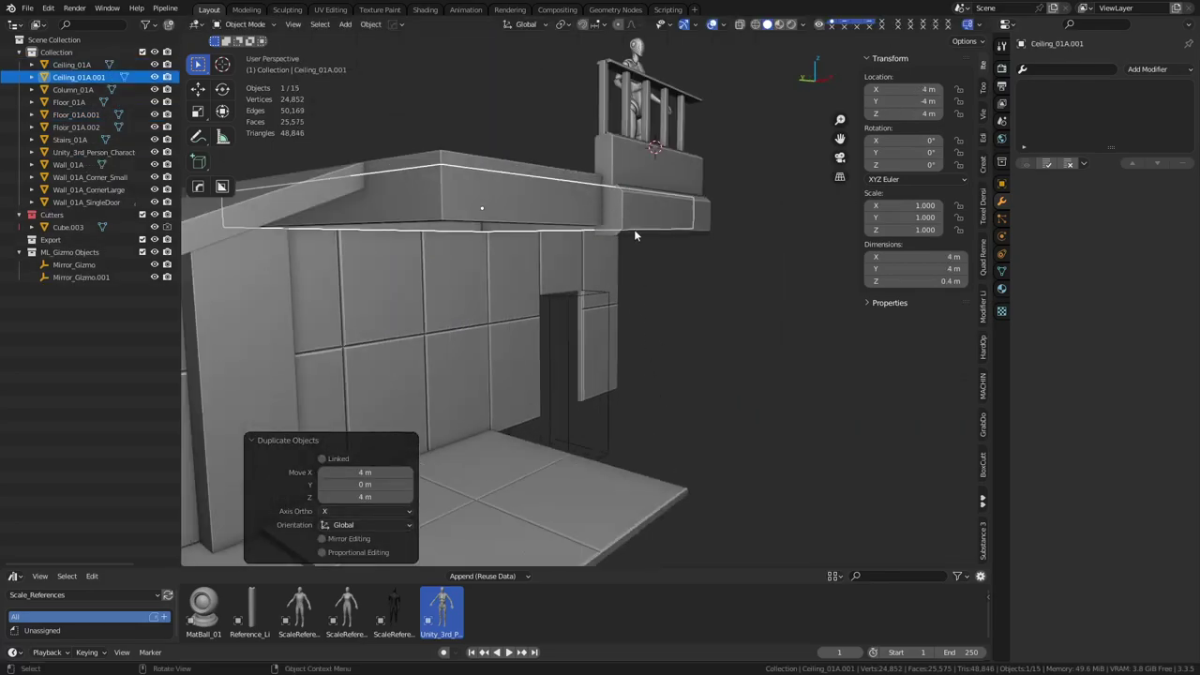
Step: Extrude the railing wall's lower inner face about 0.22 m toward the underside of the floor
{"action": "left_click", "coordinate": [634, 230]}
{"action": "scroll", "coordinate": [555, 317], "scroll_direction": "up", "scroll_amount": 3}
{"action": "mouse_move", "coordinate": [634, 230]}
{"action": "middle_mouse_down", "text": "shift"}
{"action": "mouse_move", "coordinate": [555, 317]}
{"action": "mouse_move", "coordinate": [570, 385]}
{"action": "mouse_move", "coordinate": [653, 356]}
{"action": "mouse_move", "coordinate": [635, 350]}
{"action": "mouse_move", "coordinate": [613, 311]}
{"action": "mouse_move", "coordinate": [636, 329]}
{"action": "middle_mouse_up", "text": "shift"}
{"action": "key", "text": "ctrl+Tab"}
{"action": "left_click", "coordinate": [644, 329]}
{"action": "left_click", "coordinate": [570, 273]}
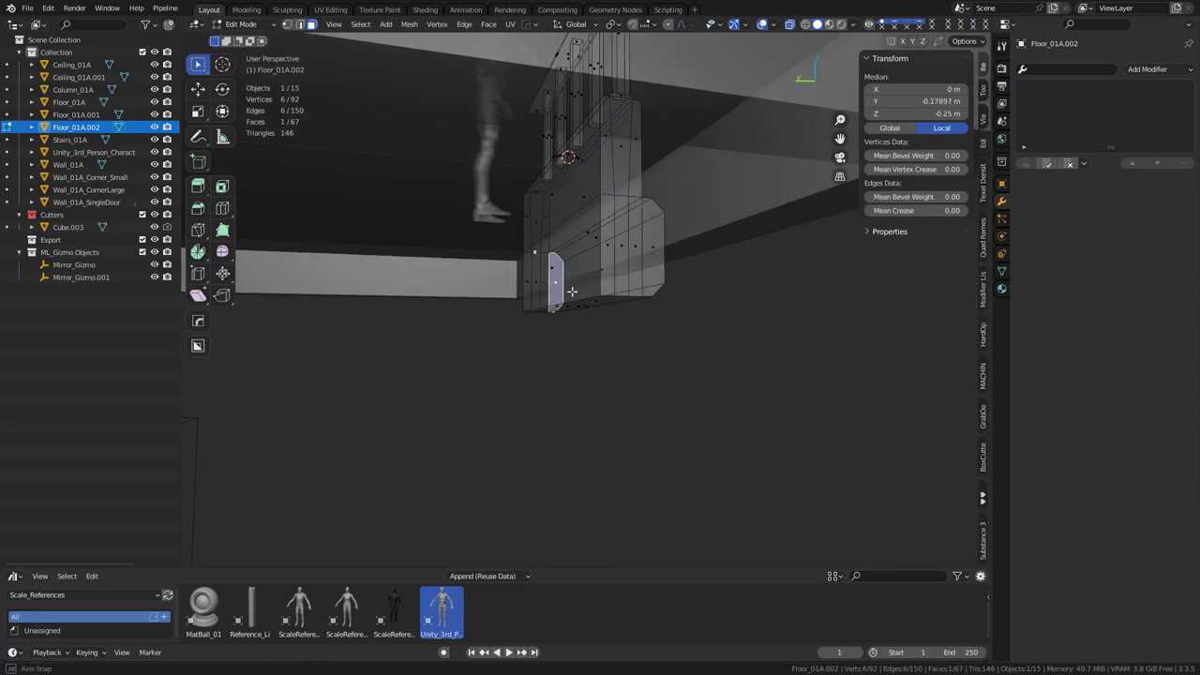
{"action": "middle_click_drag", "start_coordinate": [570, 274], "coordinate": [648, 291]}
{"action": "left_click", "coordinate": [465, 262]}
{"action": "middle_click_drag", "start_coordinate": [466, 262], "coordinate": [618, 300]}
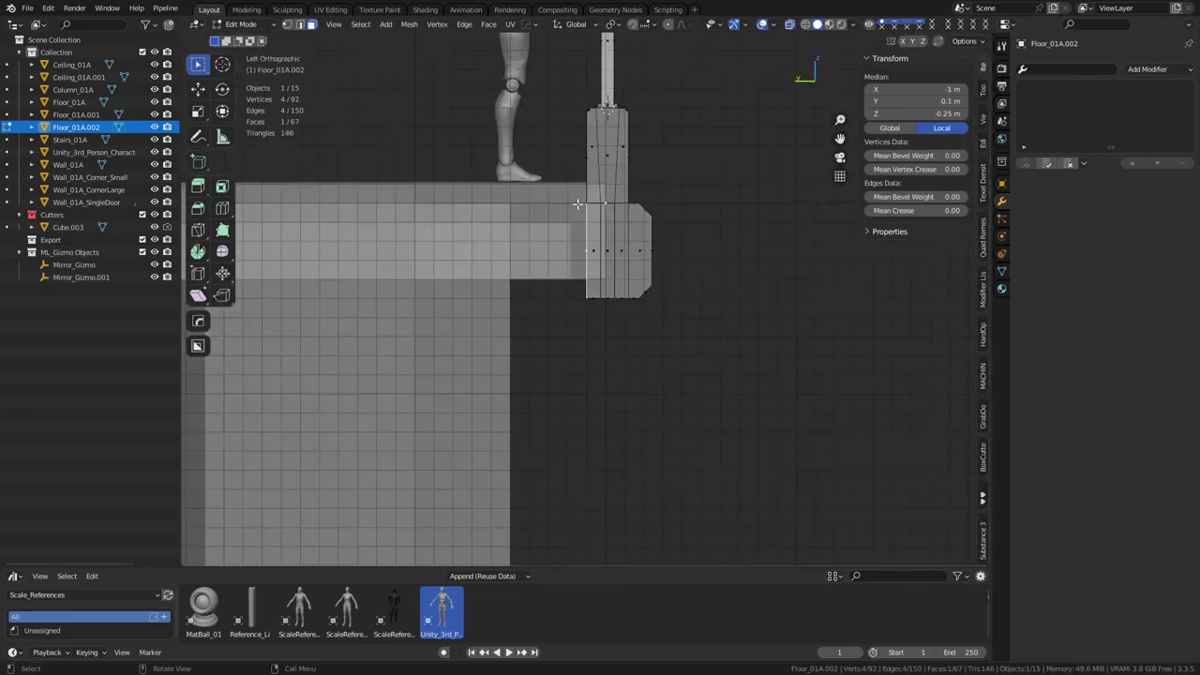
{"action": "middle_click_drag", "start_coordinate": [577, 204], "coordinate": [690, 308]}
{"action": "key", "text": "e"}
{"action": "left_click", "coordinate": [657, 313]}
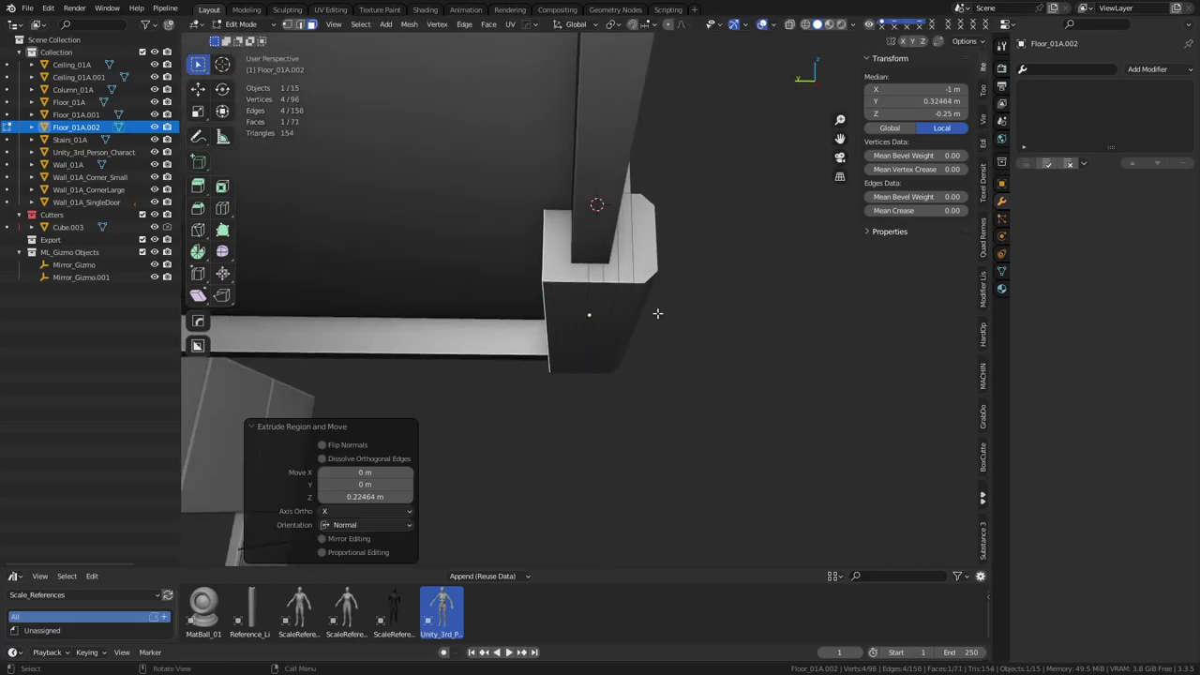
Step: Try to bevel the lower inner edge of the extruded ledge
{"action": "key", "text": "2"}
{"action": "left_click", "coordinate": [544, 318]}
{"action": "key", "text": "ctrl+b"}
{"action": "left_click", "coordinate": [643, 356]}
{"action": "middle_click_drag", "start_coordinate": [643, 356], "coordinate": [761, 344]}
{"action": "key", "text": "ctrl+z"}
{"action": "middle_click_drag", "start_coordinate": [710, 373], "coordinate": [760, 348]}
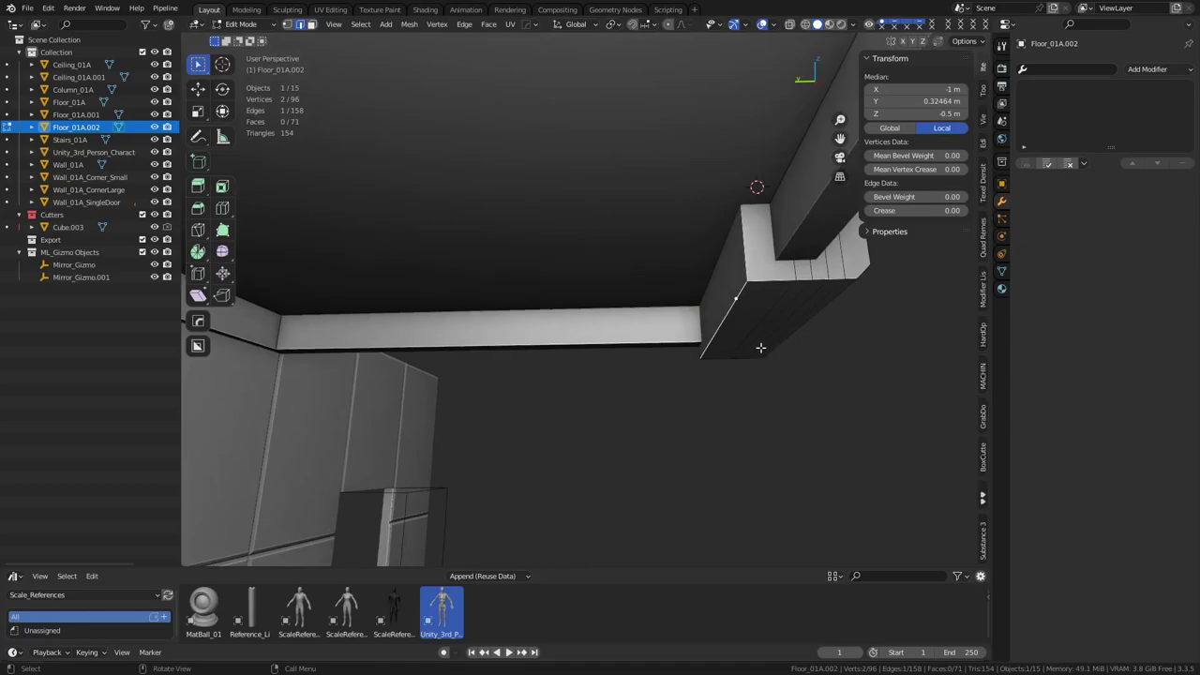
Step: Cut two edge loops across the ledge and extrude the middle section of its inner face under the floor to Y 4 m
{"action": "key", "text": "ctrl+r"}
{"action": "scroll", "coordinate": [742, 320], "scroll_direction": "up", "scroll_amount": 1}
{"action": "left_click", "coordinate": [742, 321]}
{"action": "right_click", "coordinate": [742, 321]}
{"action": "key", "text": "3"}
{"action": "left_click", "coordinate": [715, 305]}
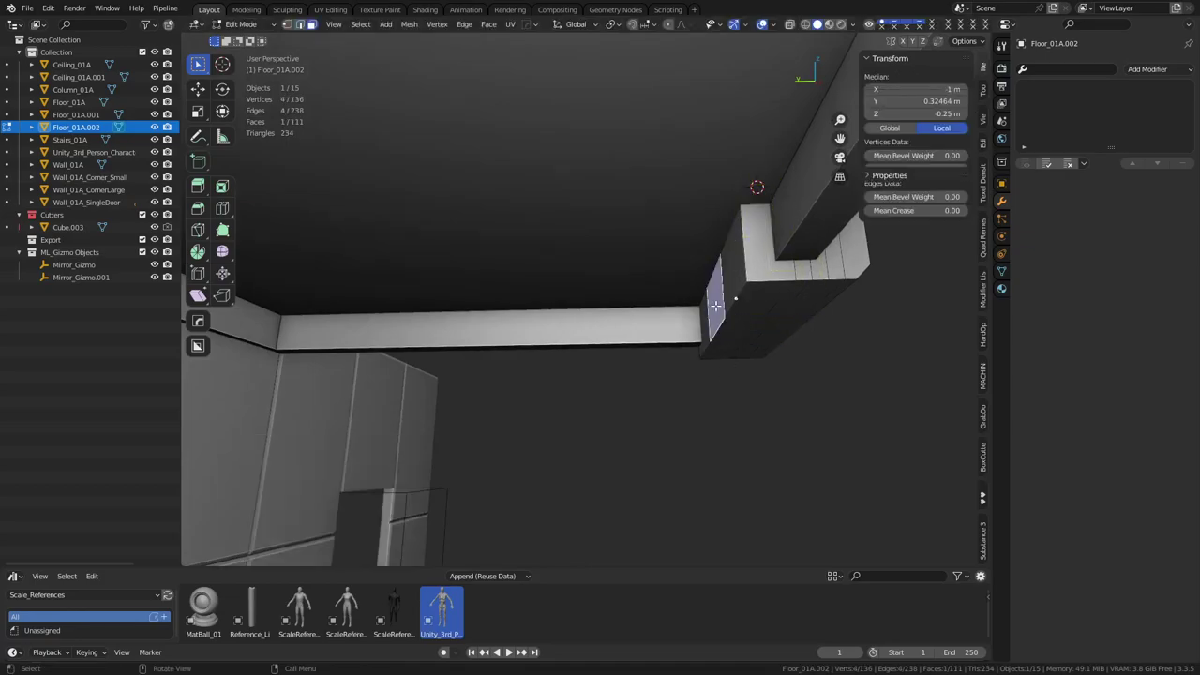
{"action": "key", "text": "e"}
{"action": "left_click", "coordinate": [244, 341], "text": "ctrl"}
{"action": "middle_click_drag", "start_coordinate": [244, 342], "coordinate": [707, 412]}
{"action": "key", "text": "Tab"}
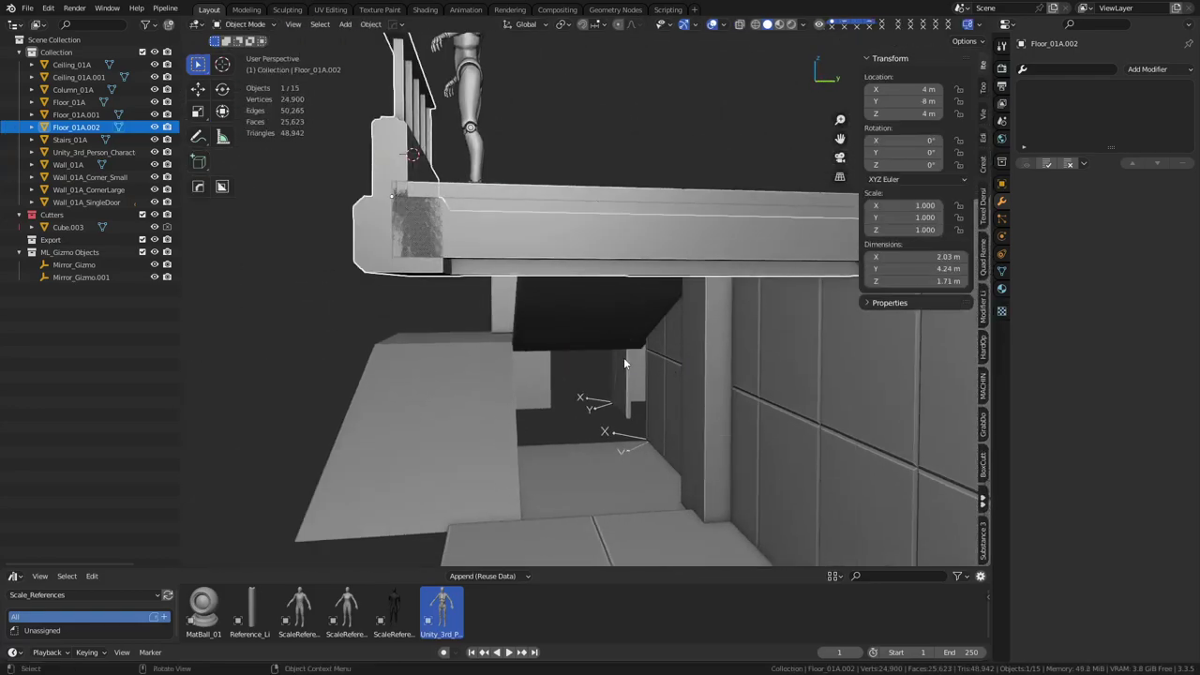
Step: Delete the four side faces and the end face of the beam extruded from the railing's ledge under the floor
{"action": "middle_click_drag", "start_coordinate": [580, 344], "coordinate": [700, 340]}
{"action": "key", "text": "Tab"}
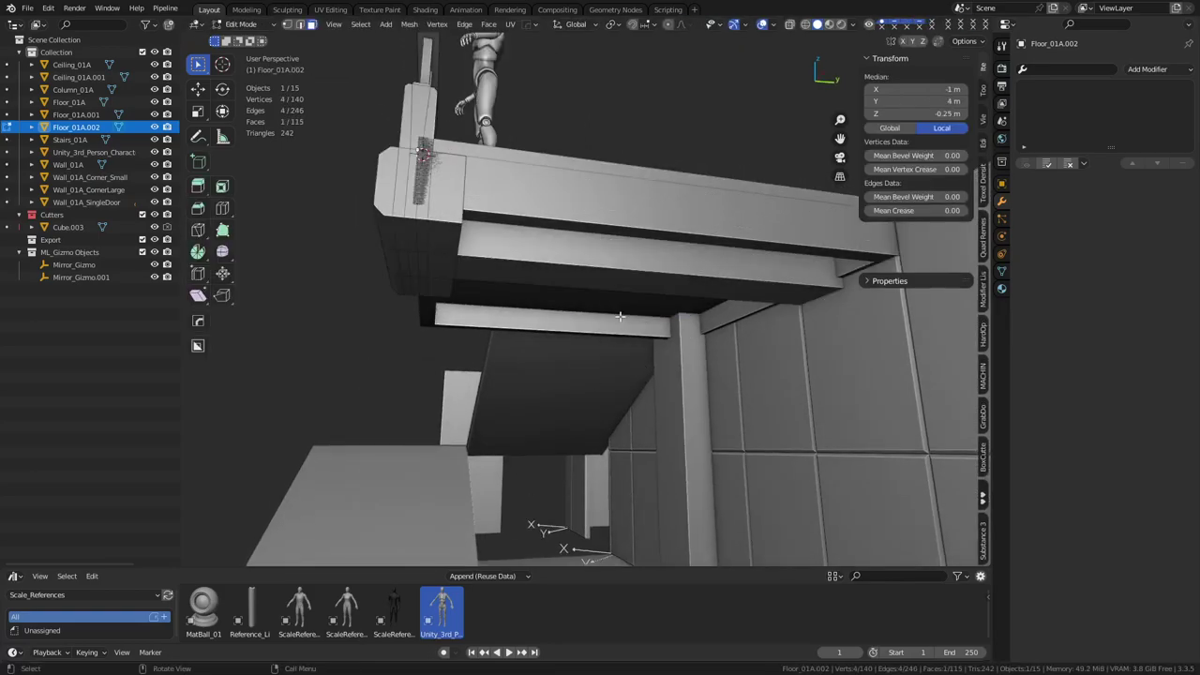
{"action": "left_click", "coordinate": [699, 273]}
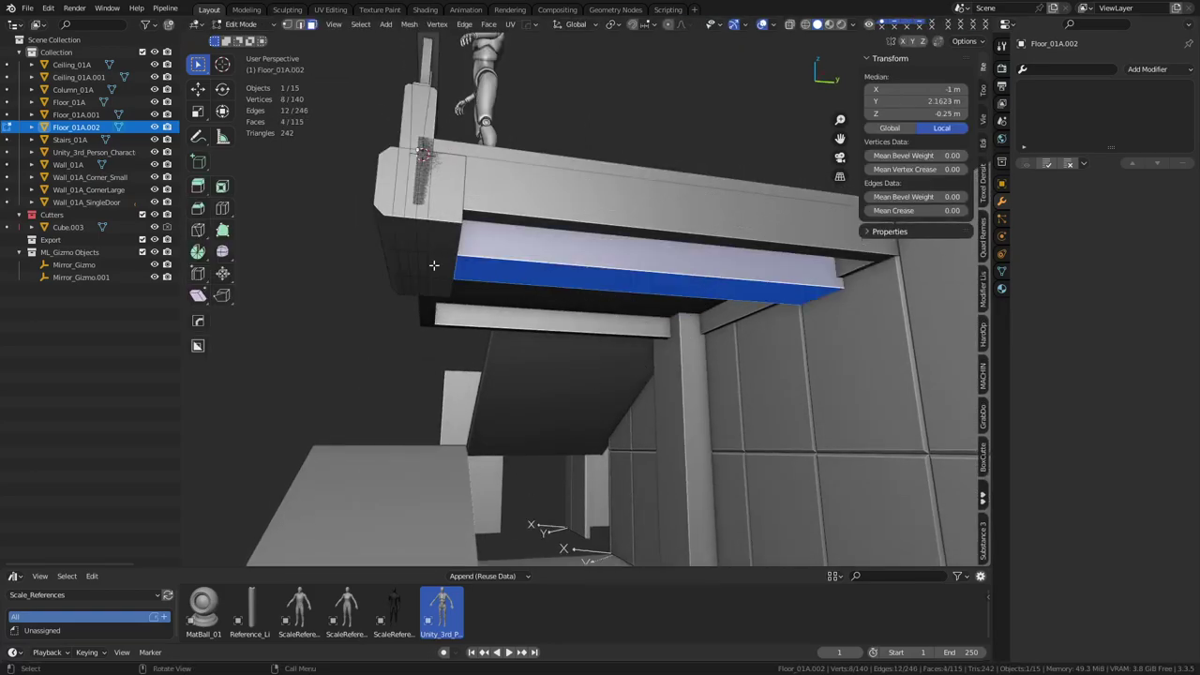
{"action": "key", "text": "x"}
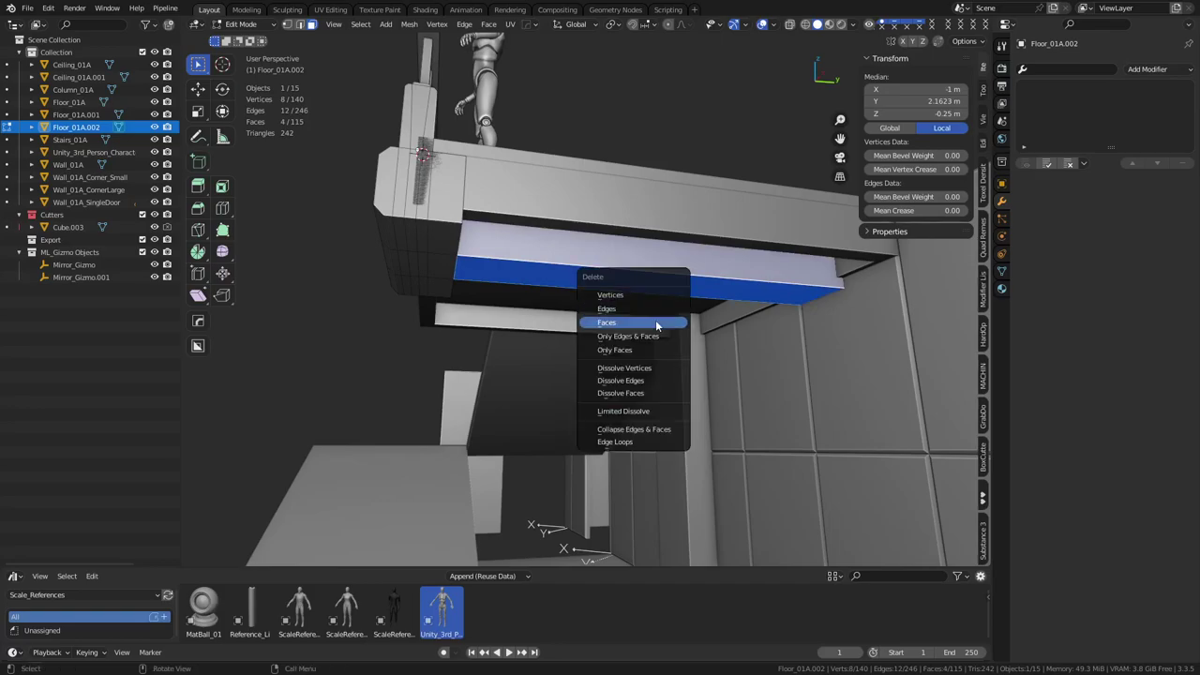
{"action": "left_click", "coordinate": [655, 319]}
{"action": "key", "text": "alt+z"}
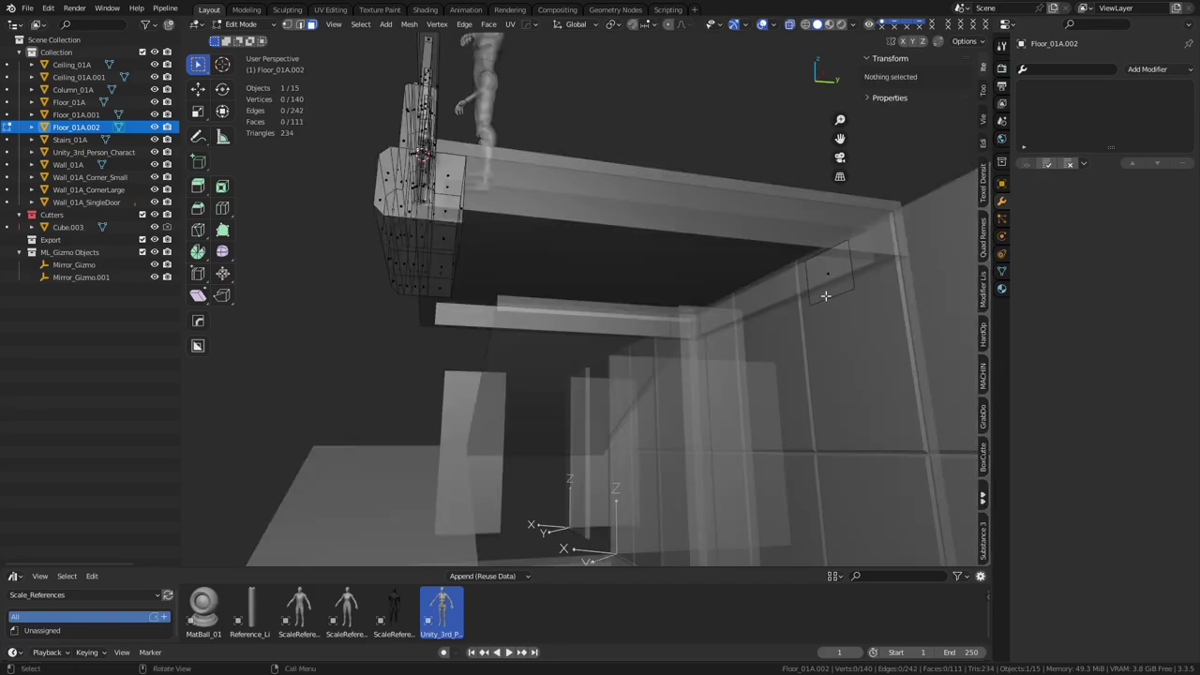
{"action": "left_click", "coordinate": [826, 296]}
{"action": "key", "text": "x"}
{"action": "left_click", "coordinate": [827, 295]}
{"action": "key", "text": "alt+z"}
Step: Fill the hole in the ledge's inner side with a face and separate that face into its own object
{"action": "middle_click_drag", "start_coordinate": [601, 316], "coordinate": [455, 284]}
{"action": "left_click", "coordinate": [460, 282]}
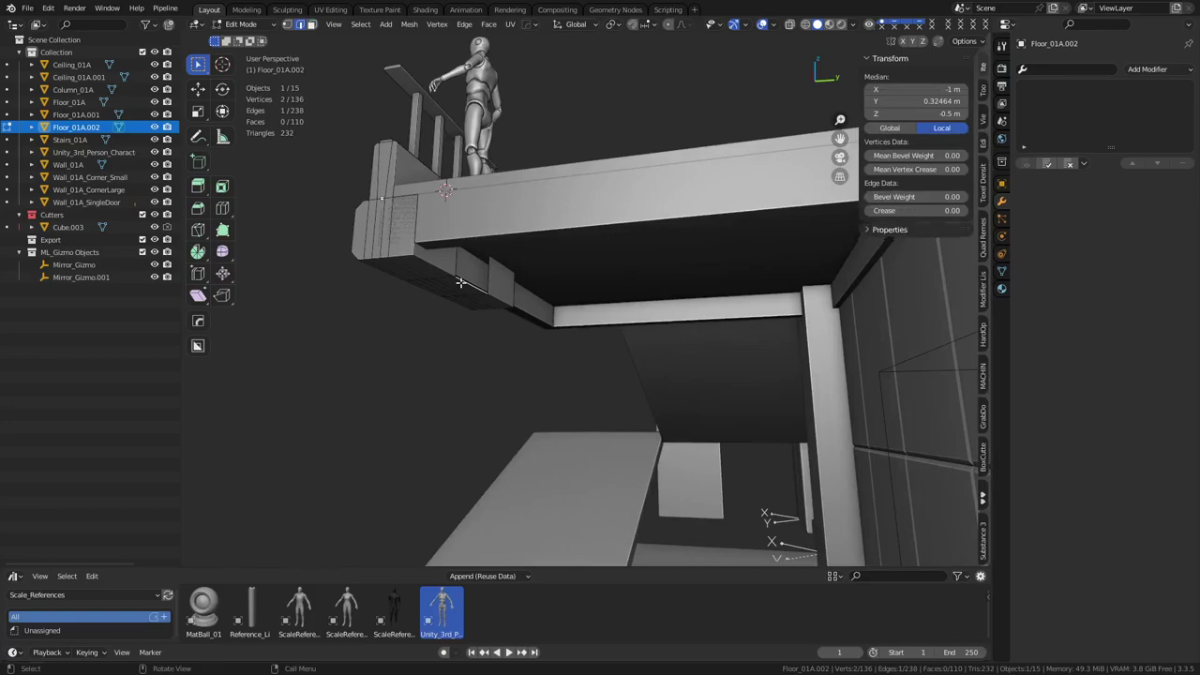
{"action": "key", "text": "3"}
{"action": "left_click", "coordinate": [476, 268]}
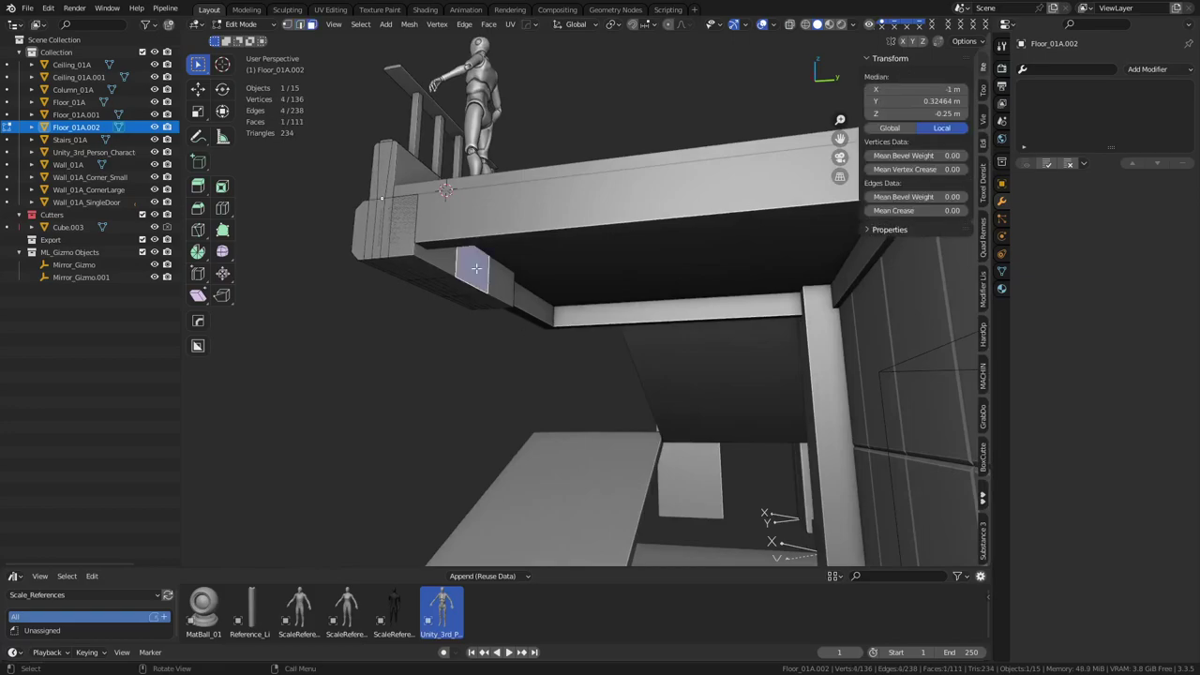
{"action": "key", "text": "p"}
{"action": "left_click", "coordinate": [584, 353]}
Step: Move the separated face along Y to 0 m and extrude it 4 m along Y under the floor
{"action": "key", "text": "KP_3"}
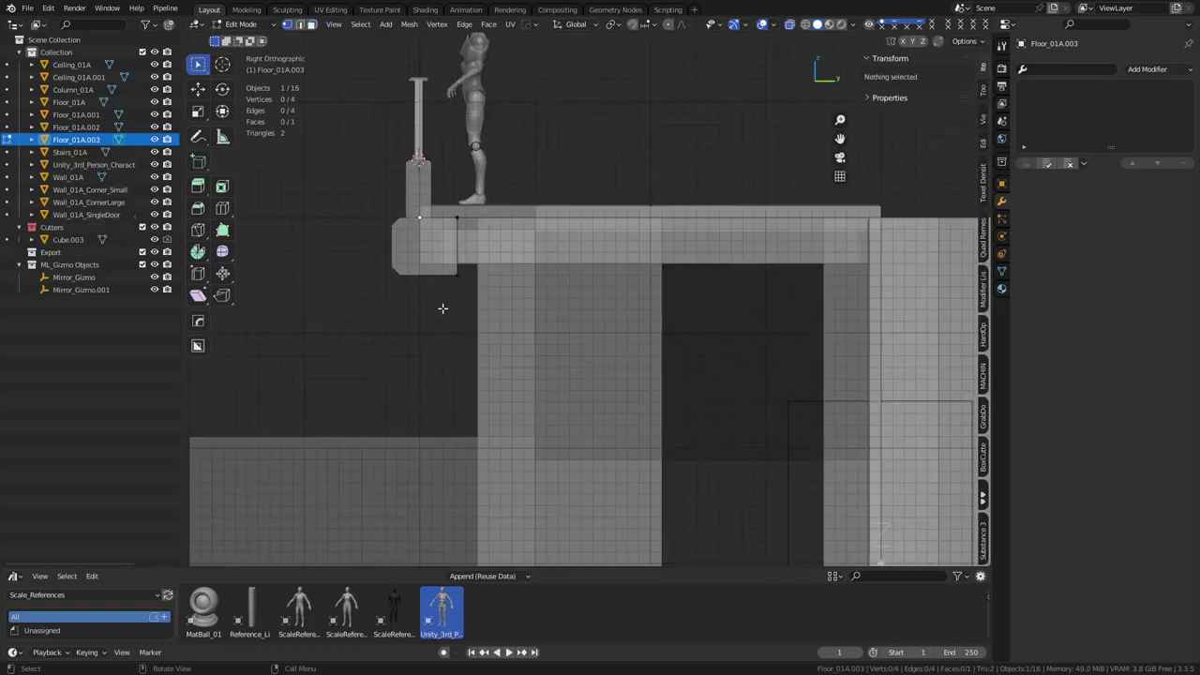
{"action": "left_click_drag", "start_coordinate": [475, 208], "coordinate": [475, 209]}
{"action": "key", "text": "g"}
{"action": "key", "text": "y"}
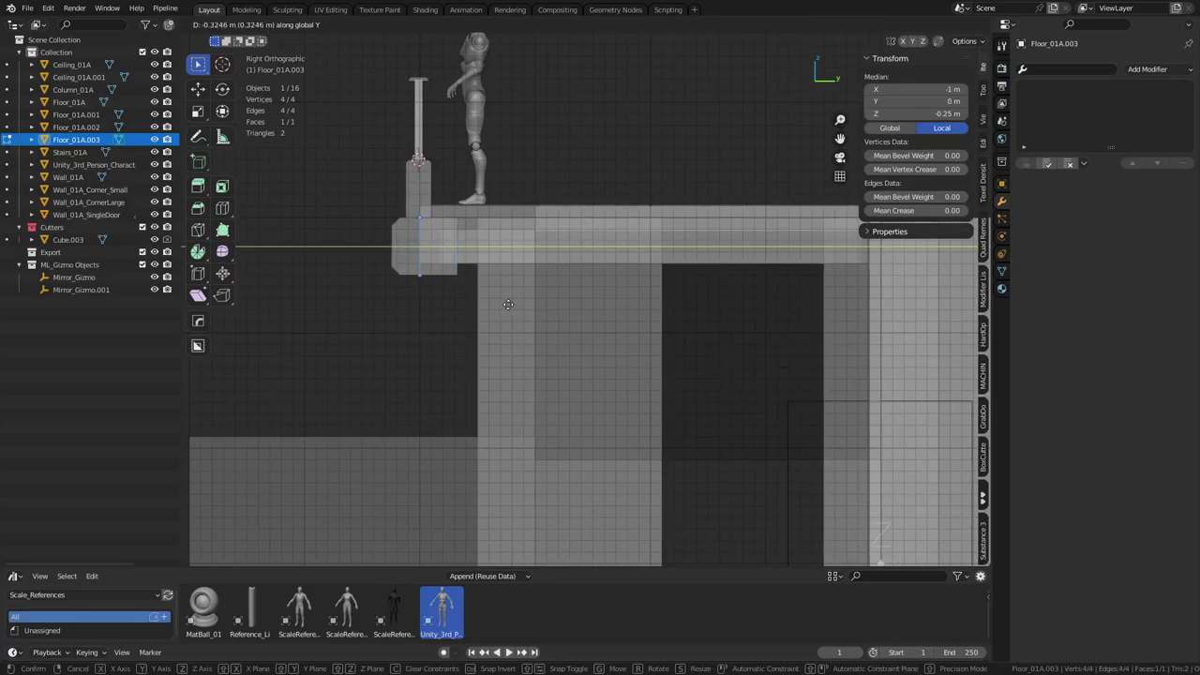
{"action": "left_click", "coordinate": [507, 304]}
{"action": "key", "text": "e"}
{"action": "key", "text": "y"}
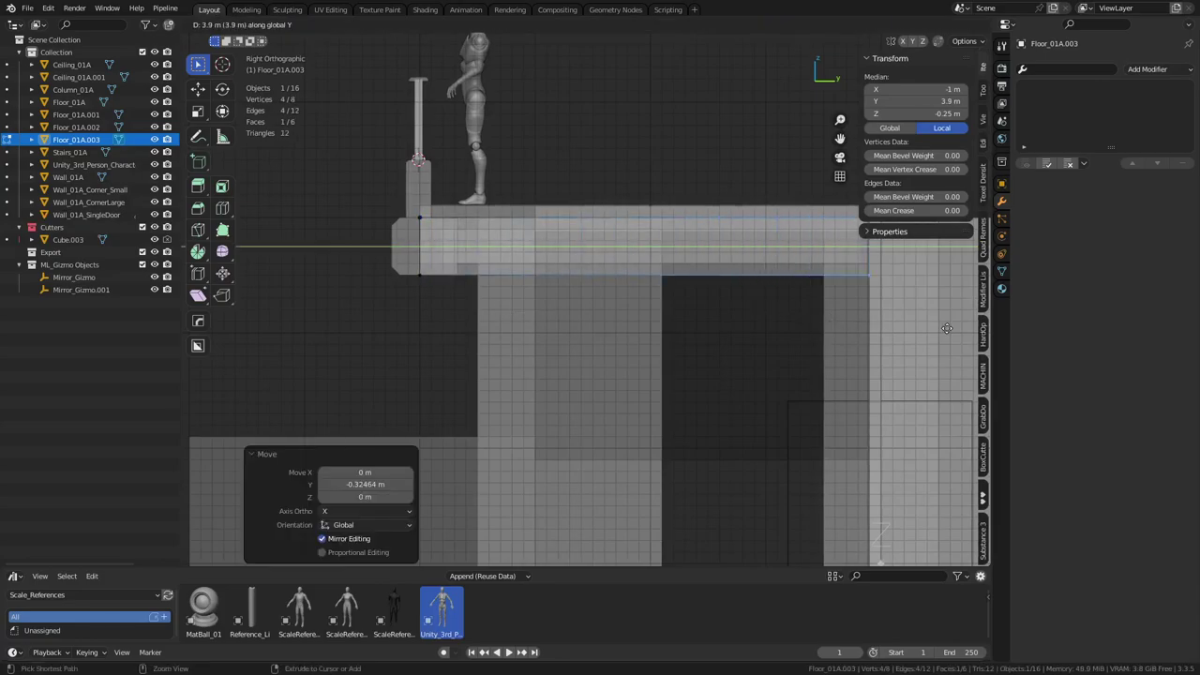
{"action": "left_click", "coordinate": [955, 329]}
{"action": "key", "text": "alt+z"}
Step: Raise the new beam's underside about 0.10 m along Z
{"action": "middle_click_drag", "start_coordinate": [621, 350], "coordinate": [600, 319]}
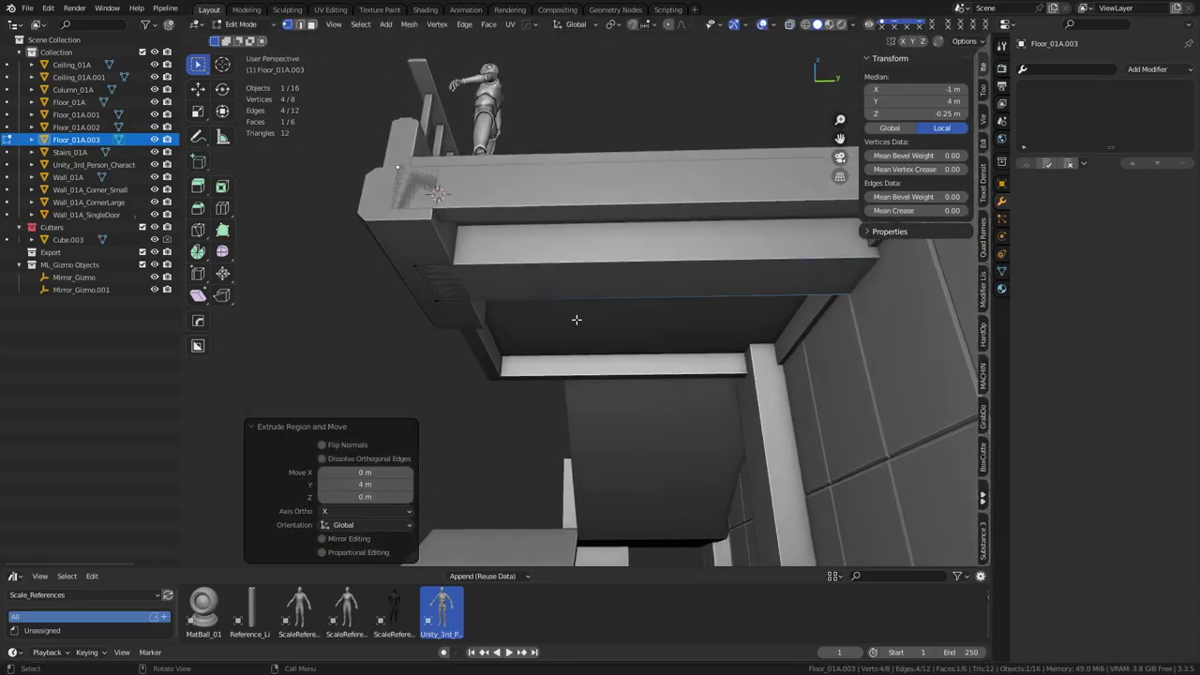
{"action": "key", "text": "3"}
{"action": "left_click", "coordinate": [628, 289]}
{"action": "key", "text": "g"}
{"action": "key", "text": "z"}
{"action": "left_click", "coordinate": [710, 253]}
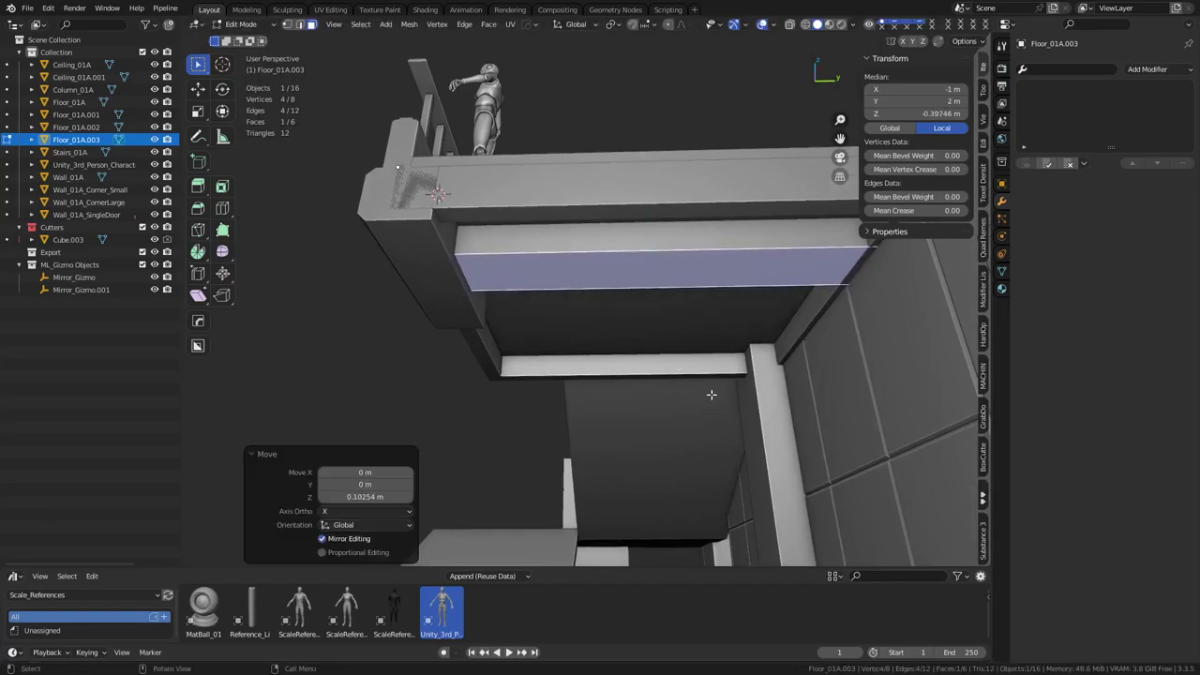
{"action": "key", "text": "s"}
{"action": "key", "text": "x"}
{"action": "right_click", "coordinate": [715, 418]}
{"action": "left_click", "coordinate": [724, 445]}
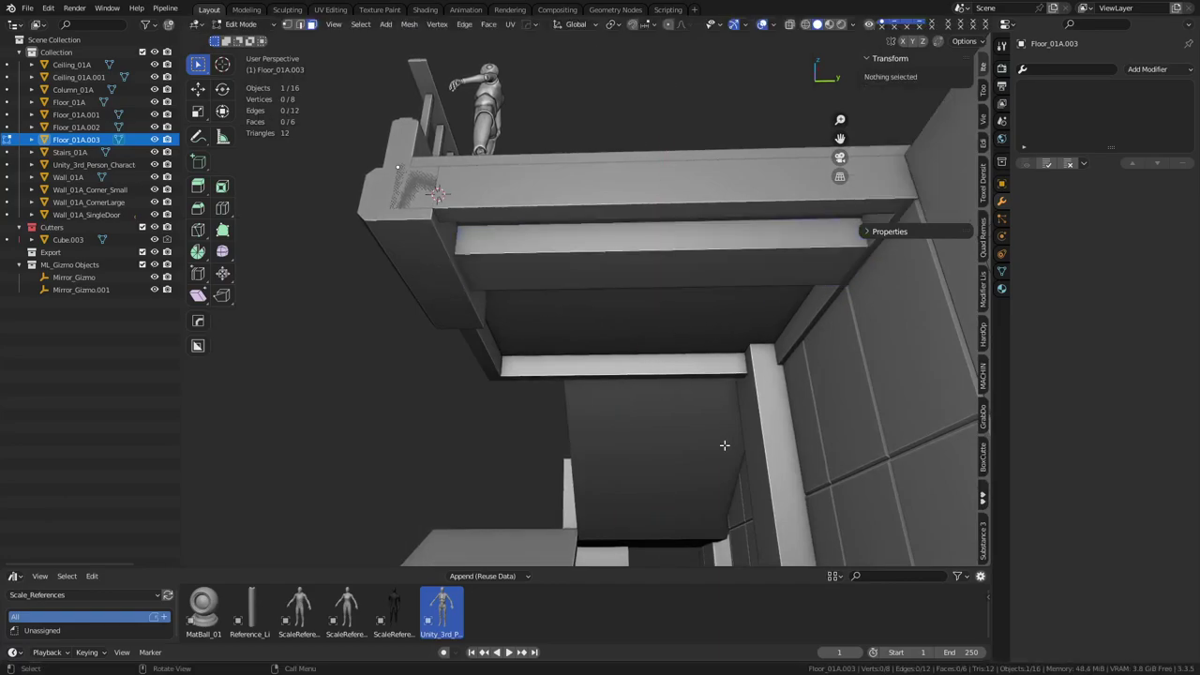
Step: Scale the whole beam along X by 0.19 to make it narrow
{"action": "left_click", "coordinate": [656, 261]}
{"action": "key", "text": "s"}
{"action": "key", "text": "x"}
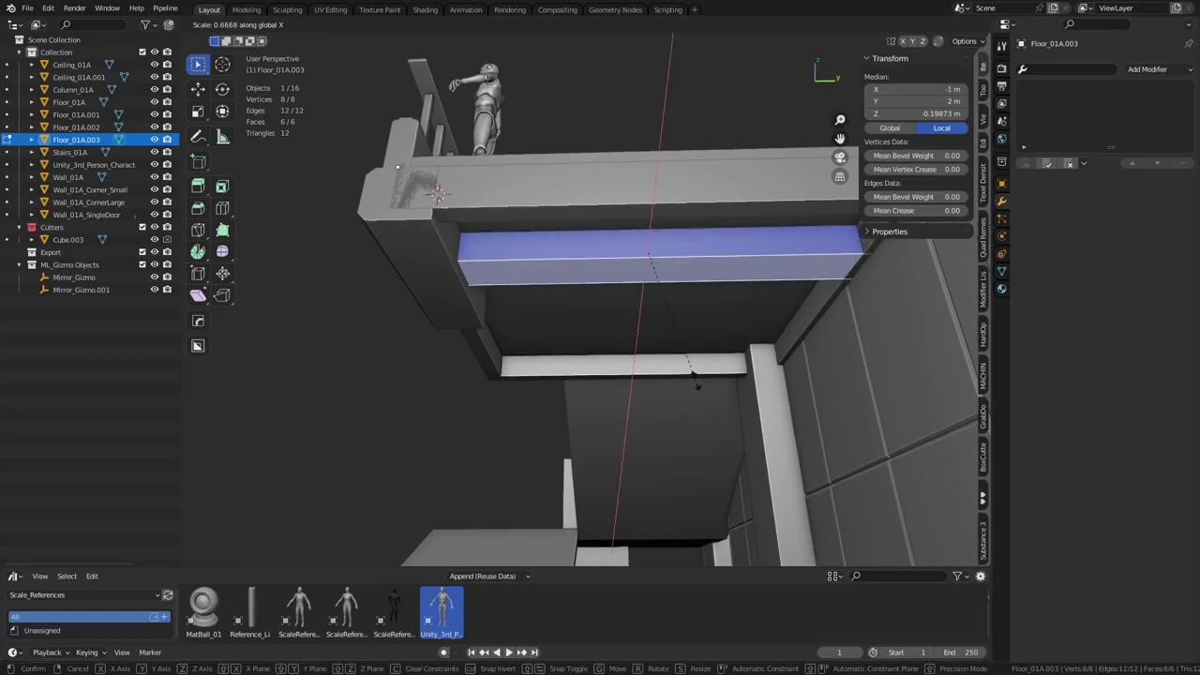
{"action": "left_click", "coordinate": [656, 290]}
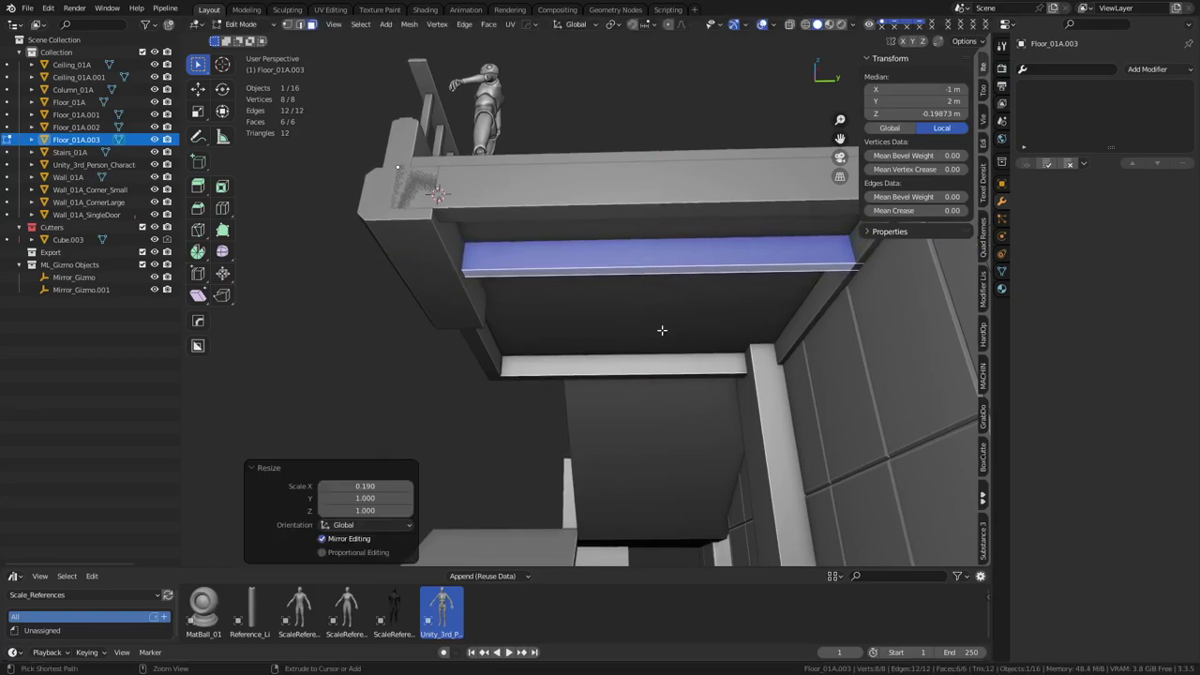
Step: Cut two evenly spaced edge loops across the beam to divide its length into three sections
{"action": "scroll", "coordinate": [647, 266], "scroll_direction": "up", "scroll_amount": 1}
{"action": "left_click", "coordinate": [647, 266]}
{"action": "right_click", "coordinate": [646, 266]}
Step: Inset the three side panels on both sides of the beam, each face individually
{"action": "key", "text": "3"}
{"action": "left_click", "coordinate": [548, 257]}
{"action": "left_click", "coordinate": [652, 255], "text": "shift"}
{"action": "left_click", "coordinate": [758, 257], "text": "shift"}
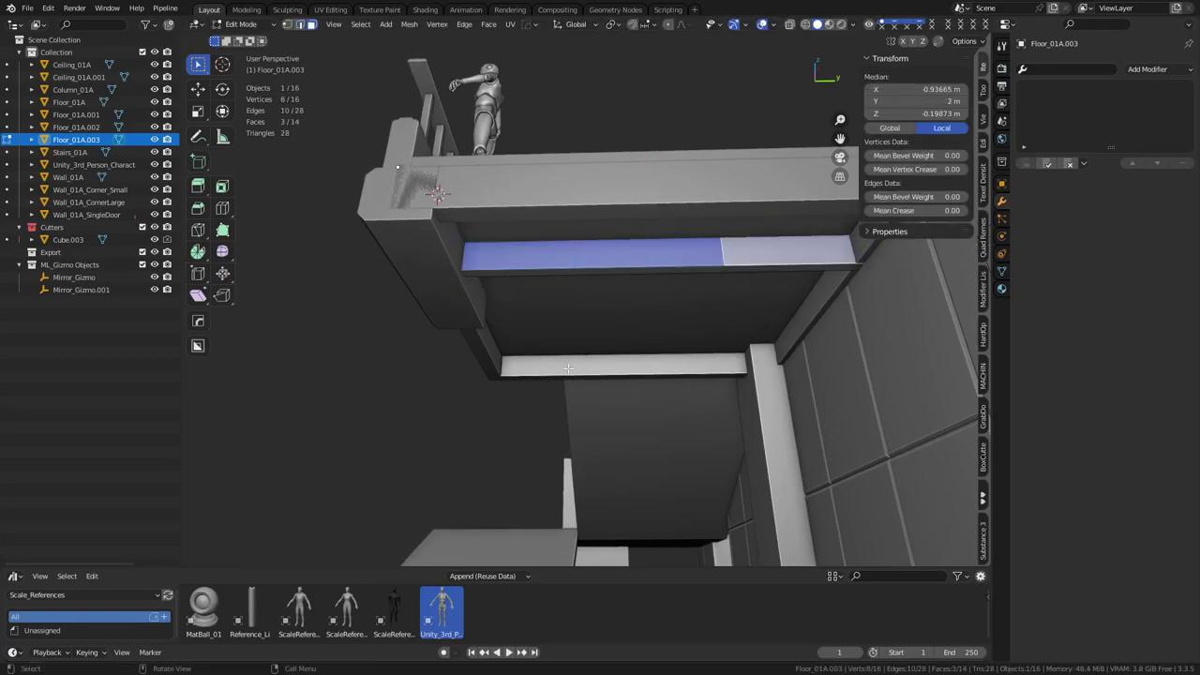
{"action": "middle_click_drag", "start_coordinate": [727, 384], "coordinate": [774, 335]}
{"action": "left_click", "coordinate": [438, 307], "text": "shift"}
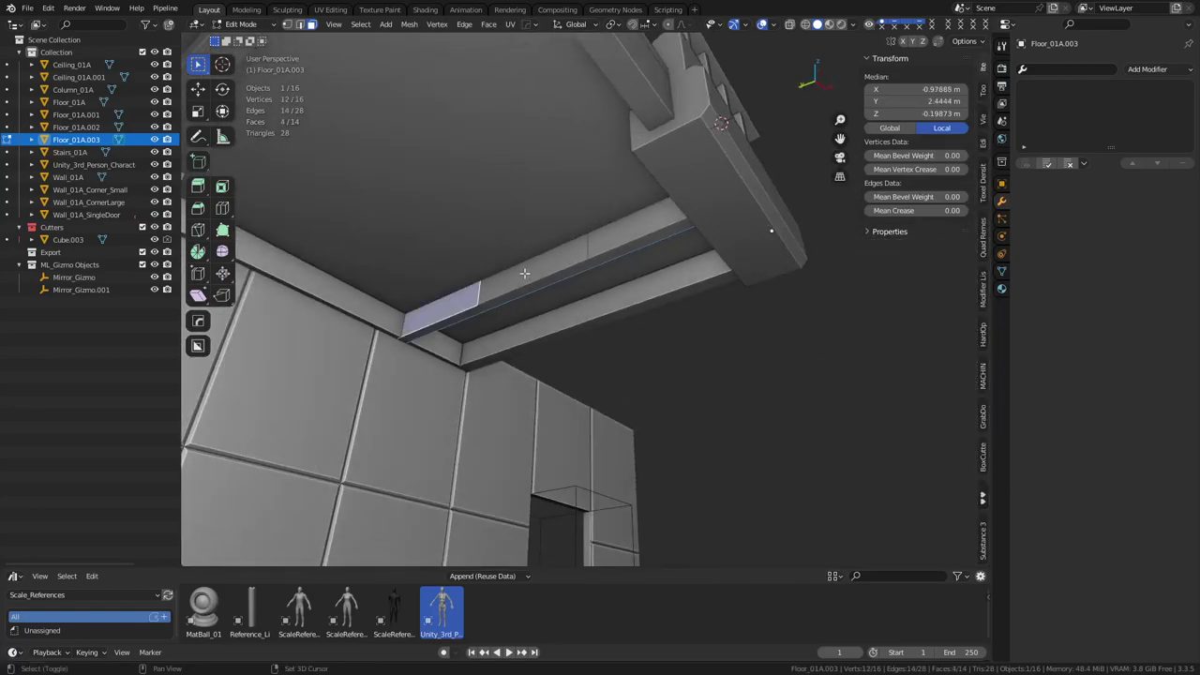
{"action": "left_click", "coordinate": [530, 270], "text": "shift"}
{"action": "left_click", "coordinate": [609, 239], "text": "shift"}
{"action": "key", "text": "i"}
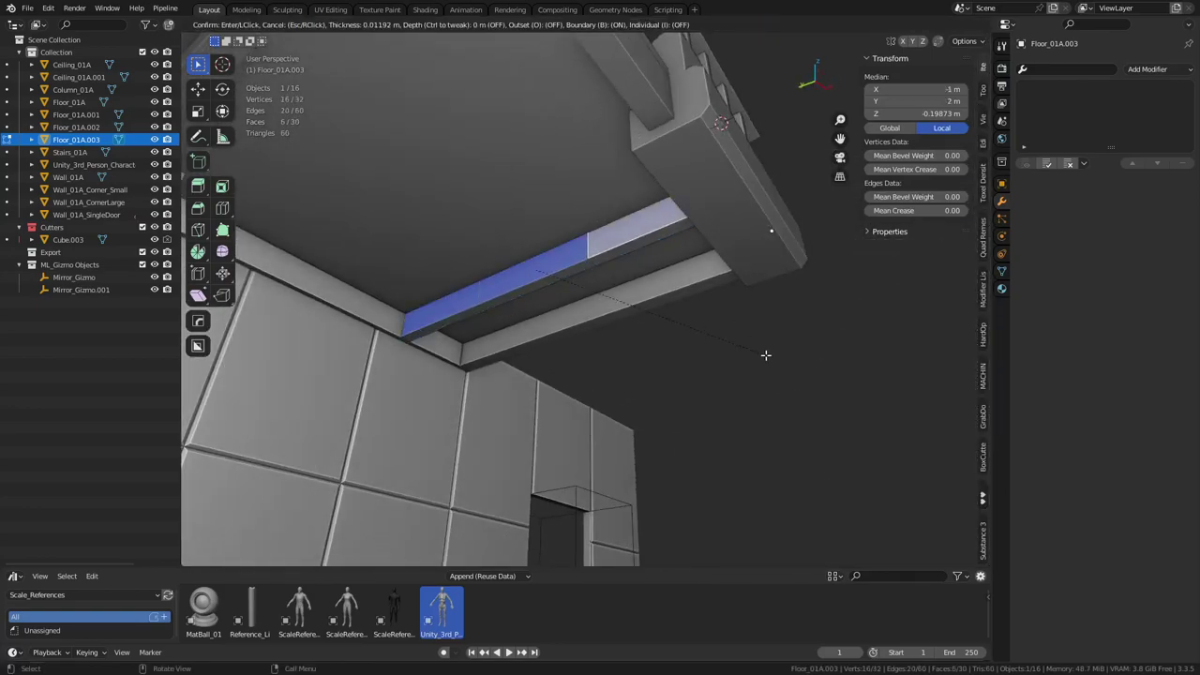
{"action": "left_click", "coordinate": [758, 351]}
Step: Bridge the opposite inset faces of the section nearest the railing to open a hole through the beam
{"action": "middle_click_drag", "start_coordinate": [758, 350], "coordinate": [536, 362]}
{"action": "left_click", "coordinate": [548, 245]}
{"action": "middle_click_drag", "start_coordinate": [485, 294], "coordinate": [630, 330]}
{"action": "key", "text": "ctrl+f"}
{"action": "left_click", "coordinate": [596, 256]}
{"action": "key", "text": "alt+z"}
{"action": "key", "text": "1"}
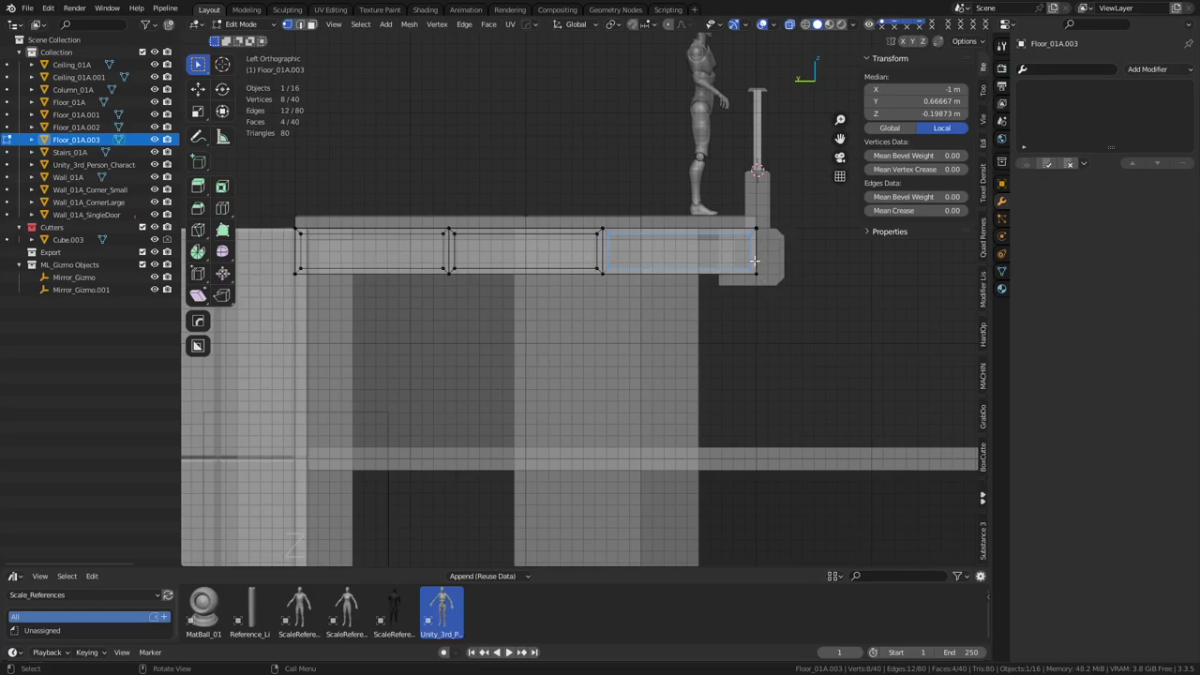
{"action": "left_click", "coordinate": [602, 251]}
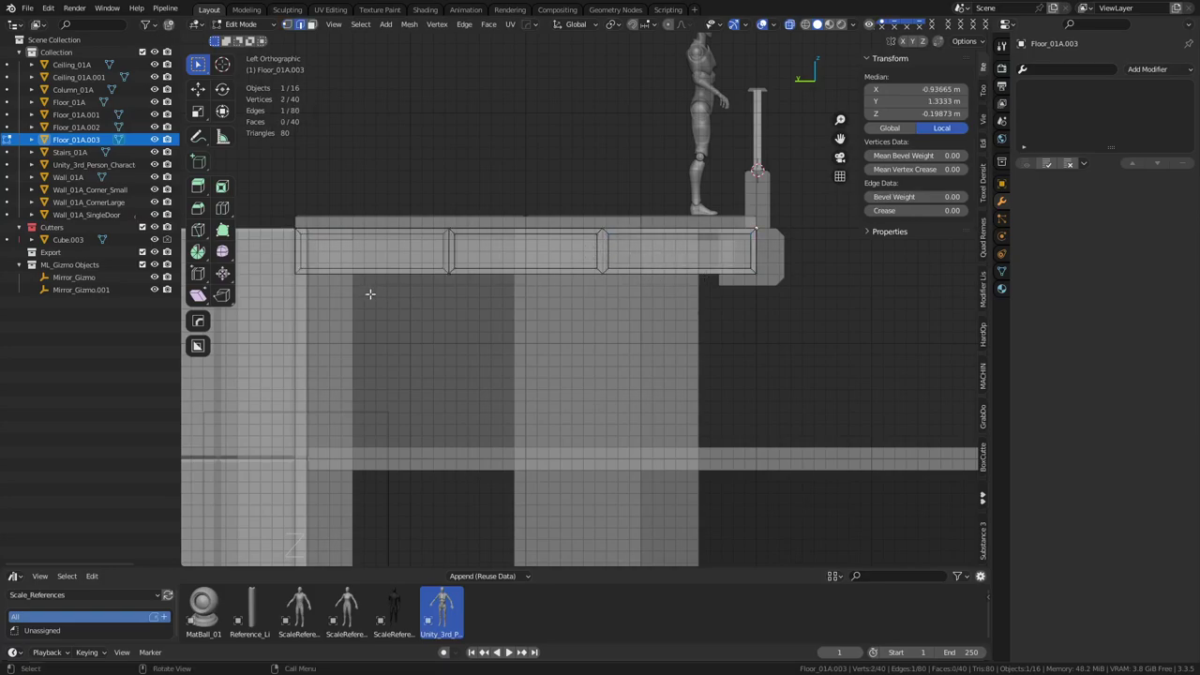
Step: Bridge the opposite inset faces of the beam's middle section to cut an opening through it
{"action": "middle_click_drag", "start_coordinate": [703, 384], "coordinate": [620, 364]}
{"action": "key", "text": "alt+z"}
{"action": "key", "text": "3"}
{"action": "left_click", "coordinate": [497, 269]}
{"action": "middle_click_drag", "start_coordinate": [747, 360], "coordinate": [628, 283]}
{"action": "left_click", "coordinate": [630, 264], "text": "shift"}
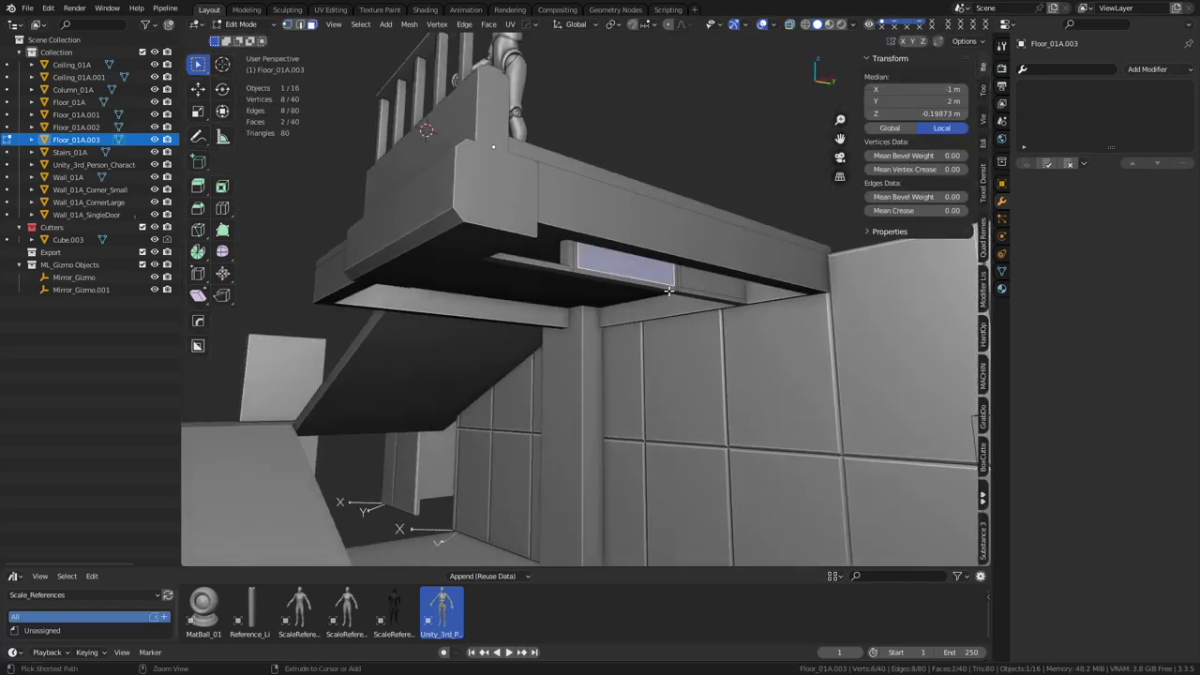
{"action": "key", "text": "ctrl+e"}
{"action": "left_click", "coordinate": [671, 290]}
Step: Bridge the opposite inset faces of the beam section nearest the wall to cut the third opening
{"action": "left_click", "coordinate": [701, 284]}
{"action": "middle_click_drag", "start_coordinate": [750, 290], "coordinate": [498, 283]}
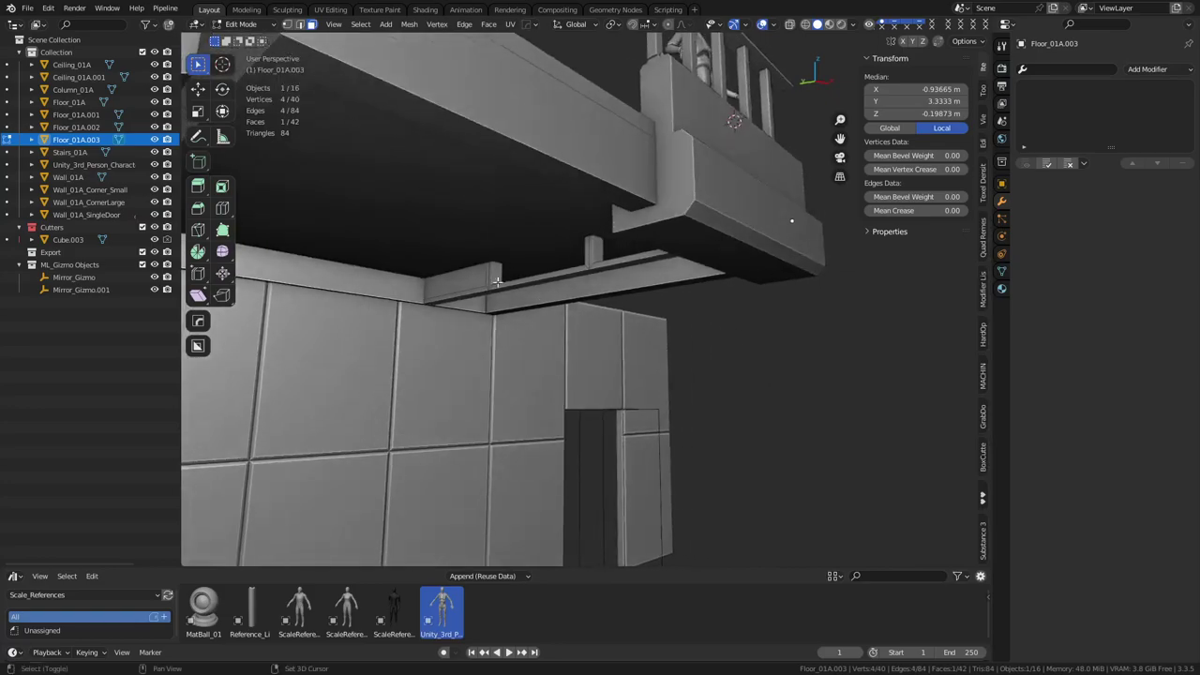
{"action": "left_click", "coordinate": [458, 283], "text": "shift"}
{"action": "key", "text": "ctrl+e"}
{"action": "left_click", "coordinate": [782, 330]}
Step: Lower the upper edges of all three openings about 0.15 m along Z, to local Z -0.2 m
{"action": "middle_click_drag", "start_coordinate": [613, 356], "coordinate": [774, 352]}
{"action": "key", "text": "g"}
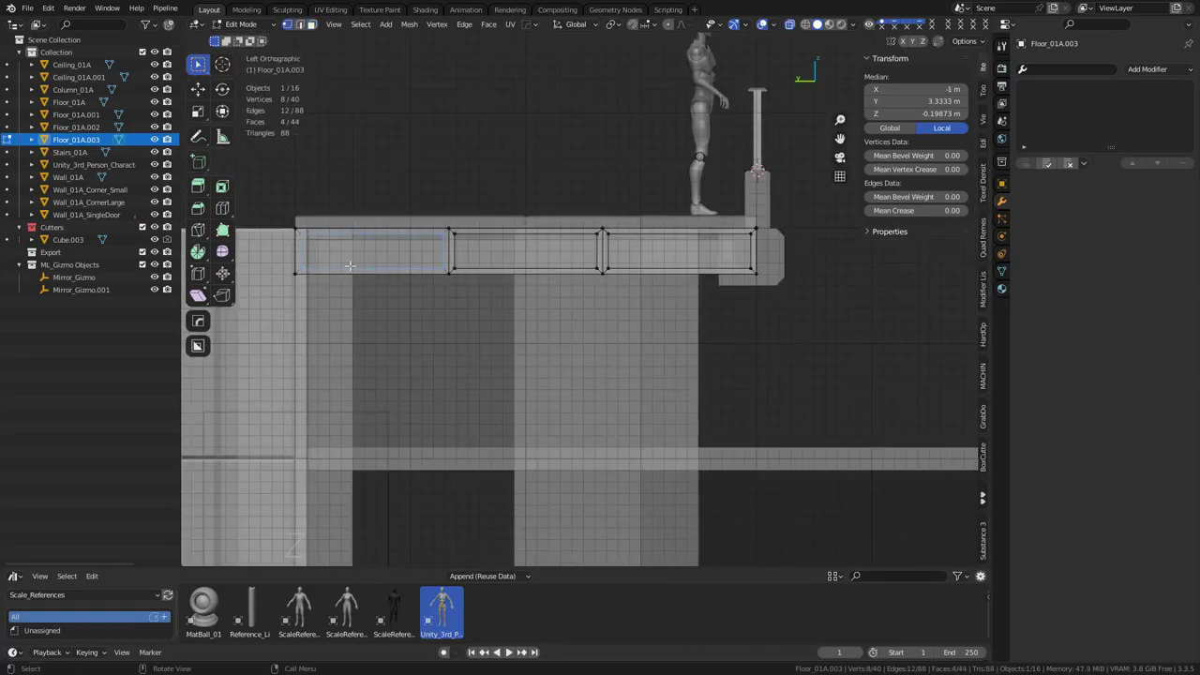
{"action": "left_click_drag", "start_coordinate": [771, 230], "coordinate": [771, 231]}
{"action": "key", "text": "g"}
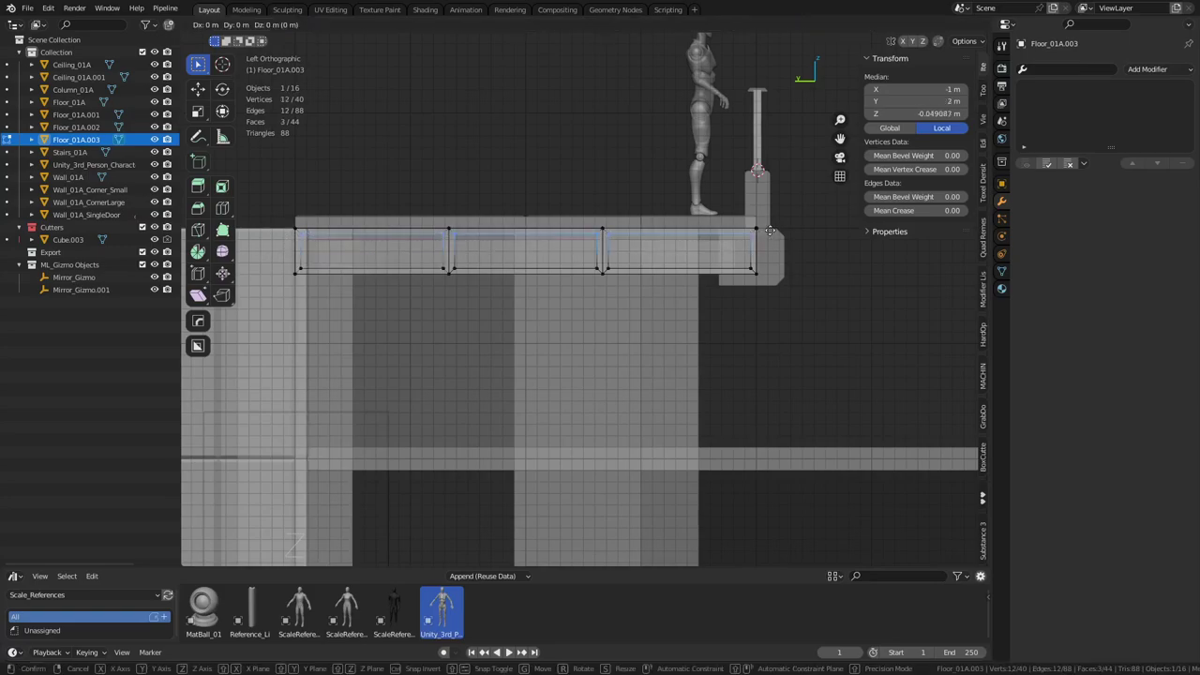
{"action": "key", "text": "z"}
{"action": "left_click", "coordinate": [771, 244], "text": "ctrl"}
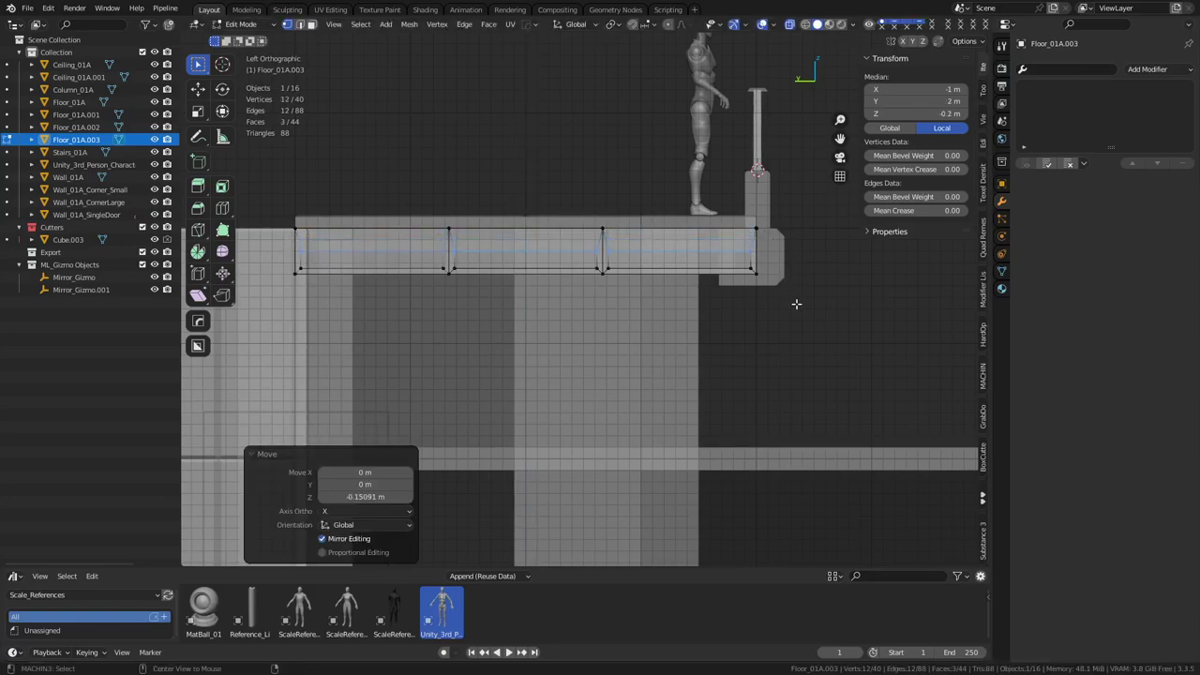
Step: Return to Object Mode and rename the beam object as Floor_Support_01A
{"action": "middle_click_drag", "start_coordinate": [796, 304], "coordinate": [753, 303]}
{"action": "key", "text": "ctrl+Tab"}
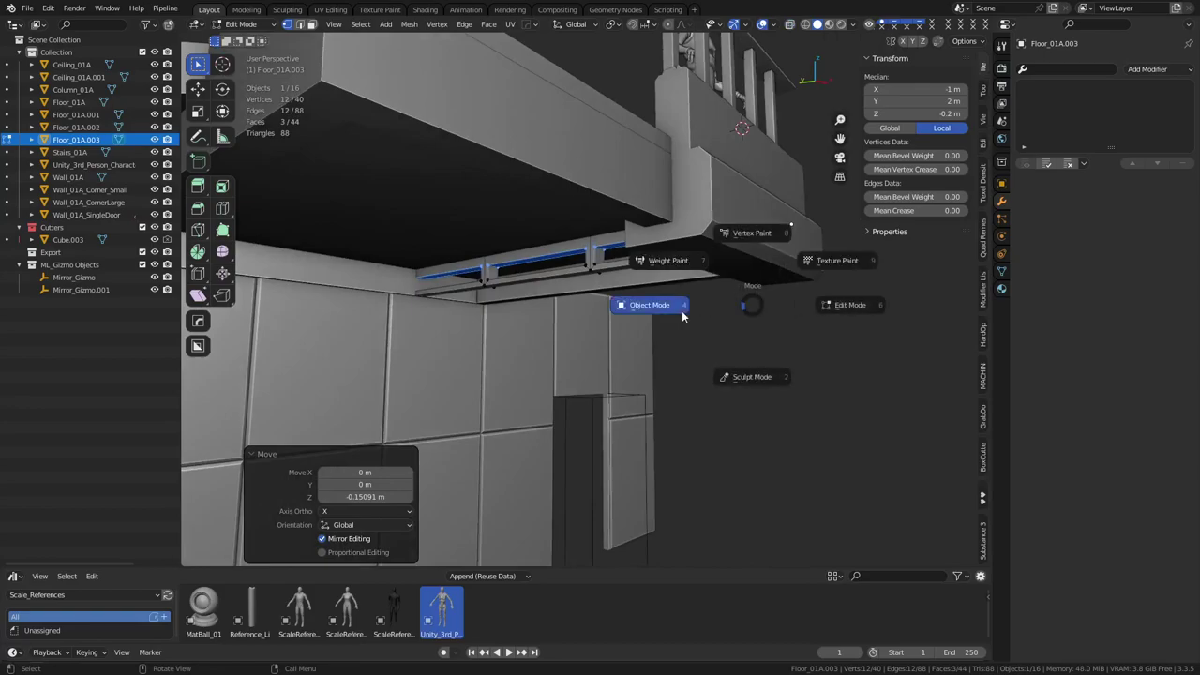
{"action": "left_click", "coordinate": [682, 312]}
{"action": "left_click", "coordinate": [757, 363]}
{"action": "middle_click_drag", "start_coordinate": [758, 364], "coordinate": [769, 346]}
{"action": "left_click", "coordinate": [611, 262]}
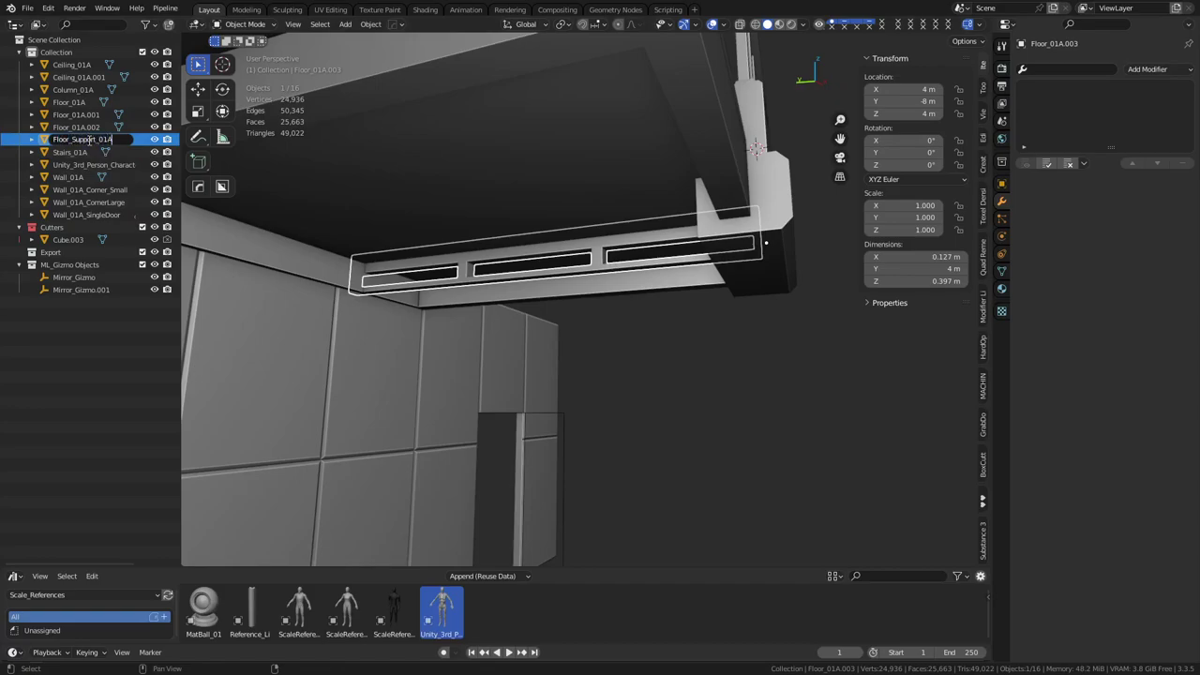
Step: Rename the railing wall object Floor_01A.002 as Railing_01A
{"action": "left_click", "coordinate": [85, 127]}
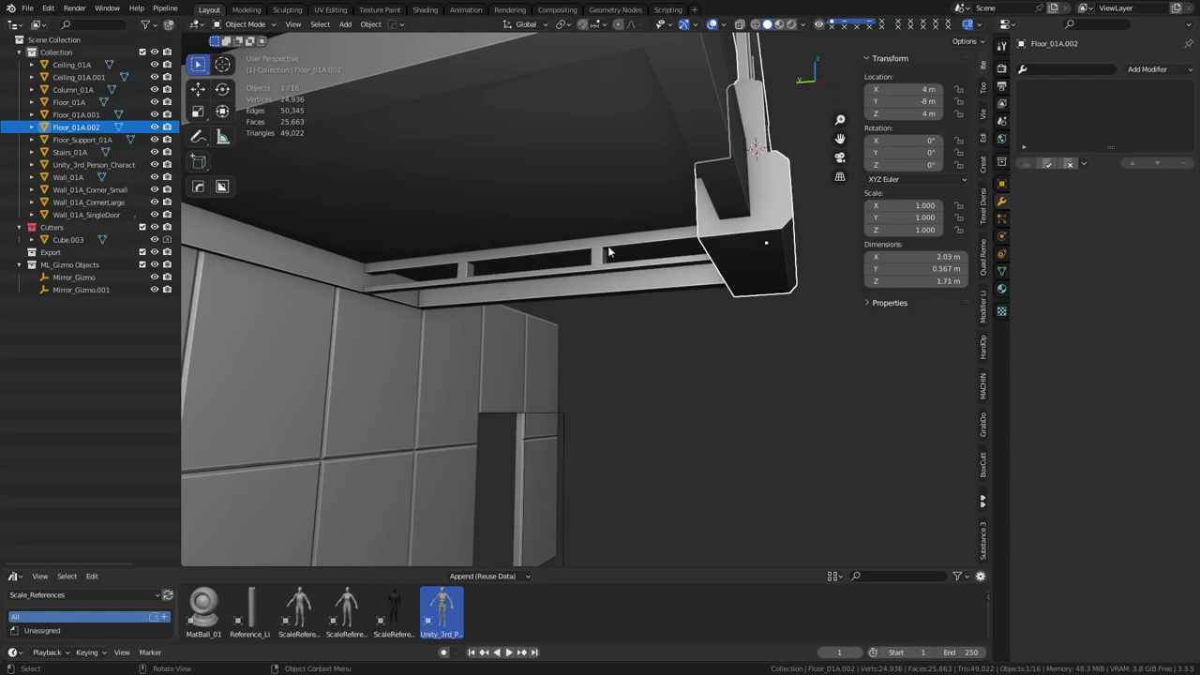
{"action": "double_click", "coordinate": [92, 127]}
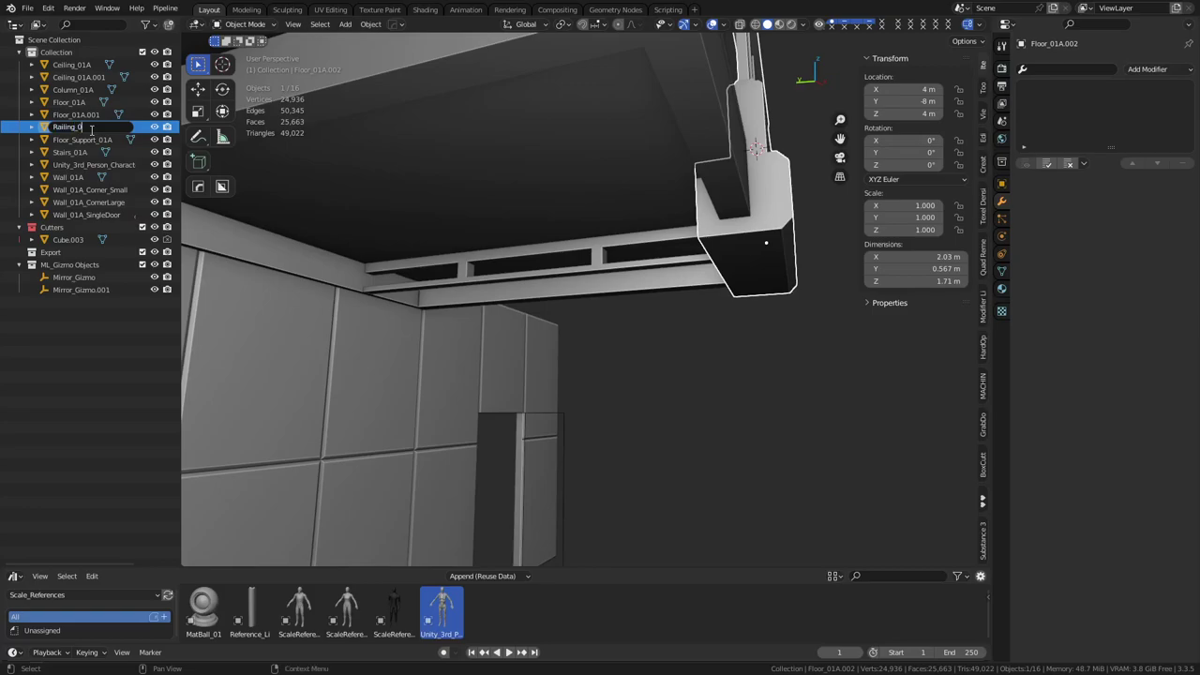
{"action": "type", "text": "A"}
{"action": "key", "text": "Return"}
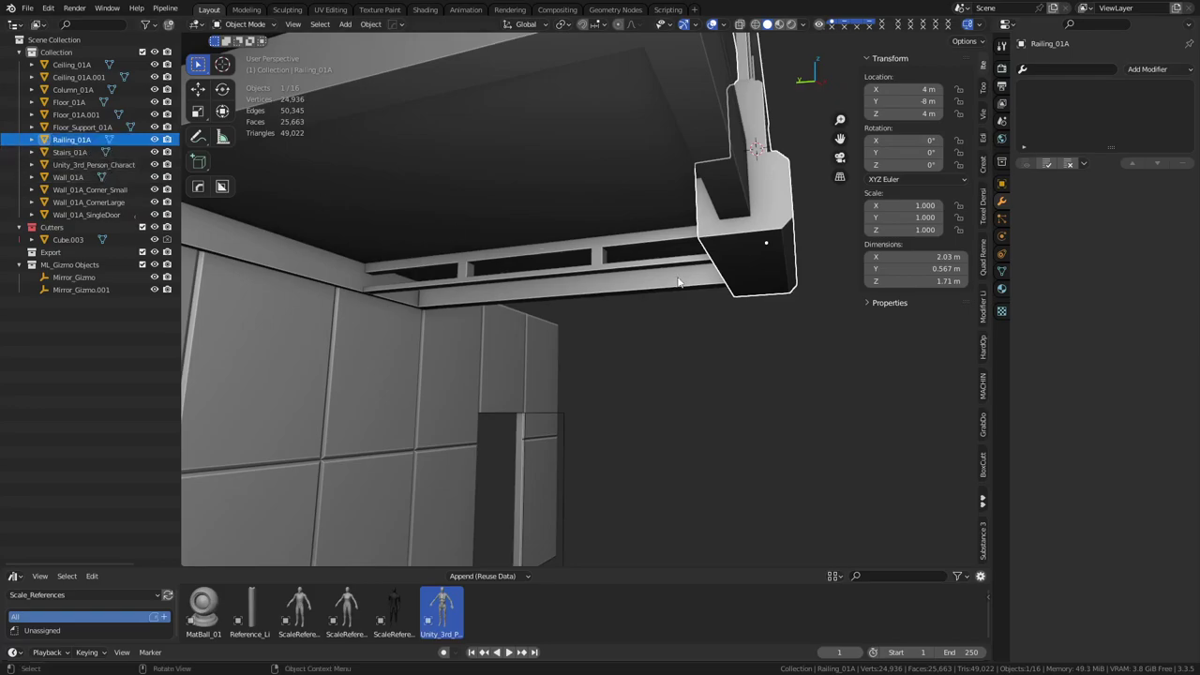
Step: Export the selected railing as a Unity FBX named Railing_01A.fbx in the project's Models folder
{"action": "key", "text": "q"}
{"action": "left_click", "coordinate": [824, 267]}
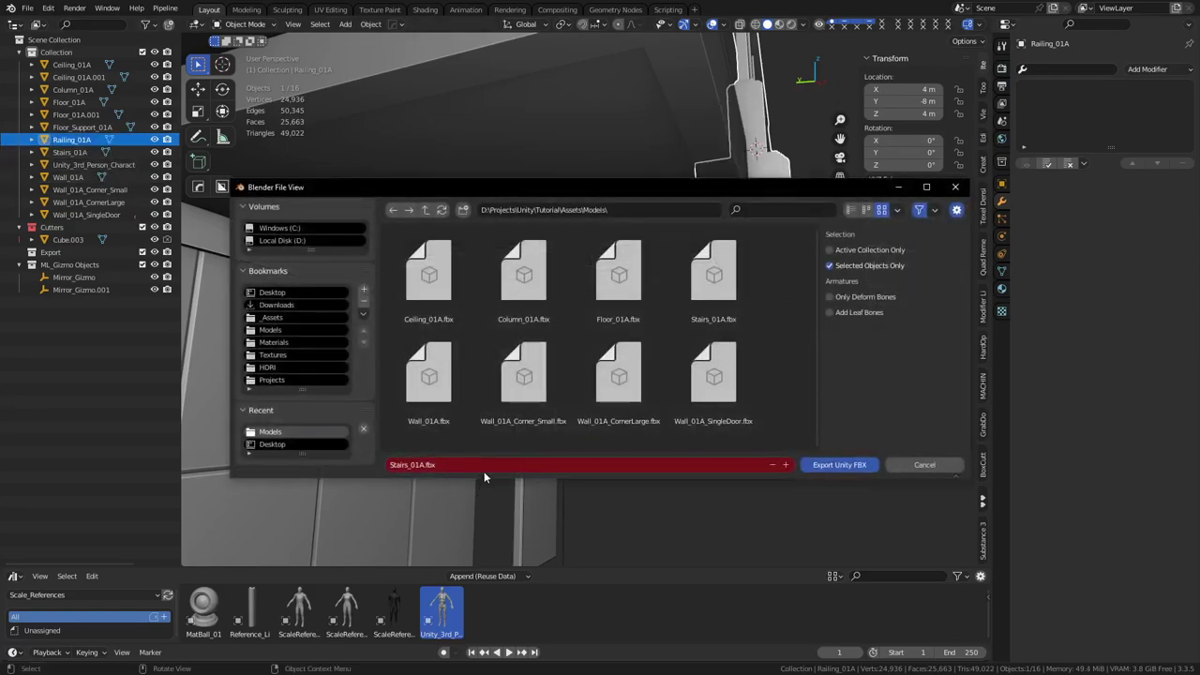
{"action": "left_click", "coordinate": [860, 464]}
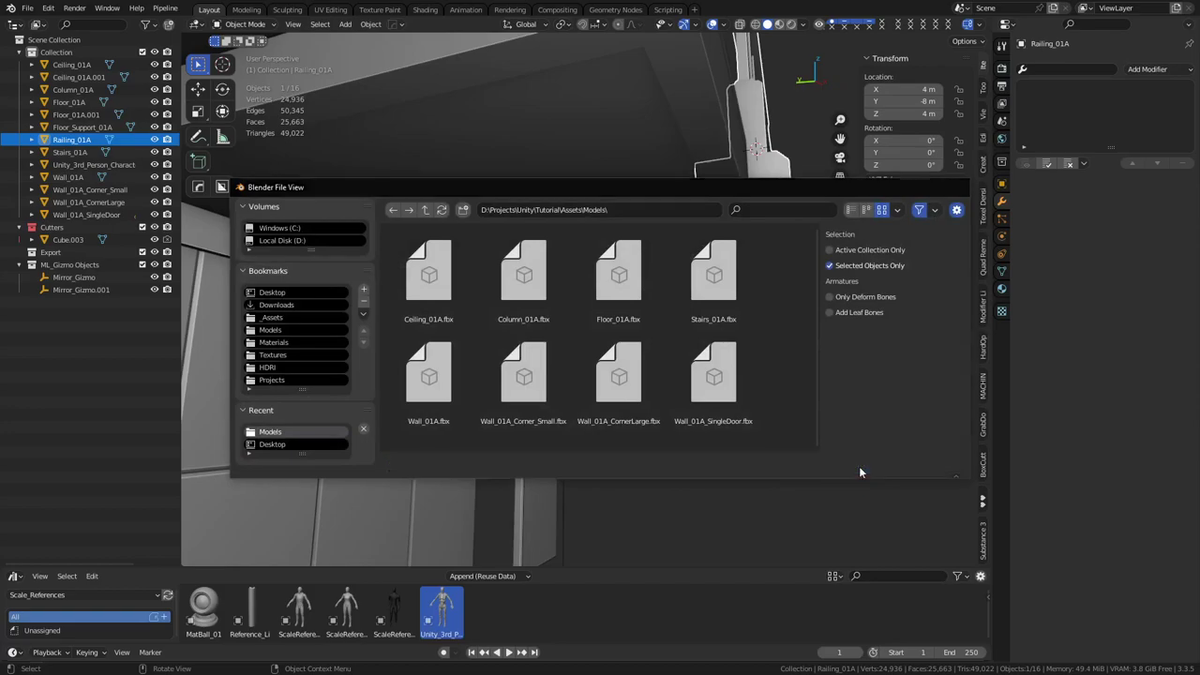
Step: Export the floor support beam as a Unity FBX named Floor_Support_01A in the project's Models folder
{"action": "left_click", "coordinate": [615, 277]}
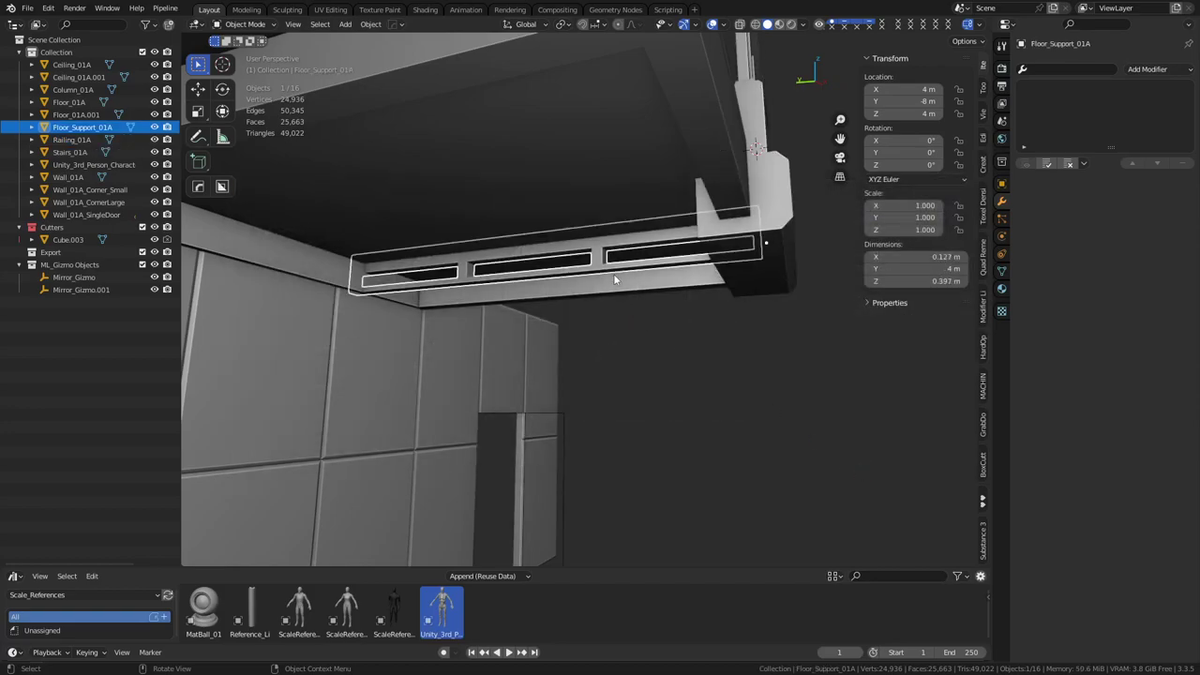
{"action": "double_click", "coordinate": [101, 128]}
{"action": "key", "text": "ctrl+c"}
{"action": "left_click", "coordinate": [746, 366]}
{"action": "key", "text": "q"}
{"action": "mouse_move", "coordinate": [741, 358]}
{"action": "left_click", "coordinate": [811, 356]}
{"action": "left_click", "coordinate": [518, 463]}
{"action": "key", "text": "ctrl+v"}
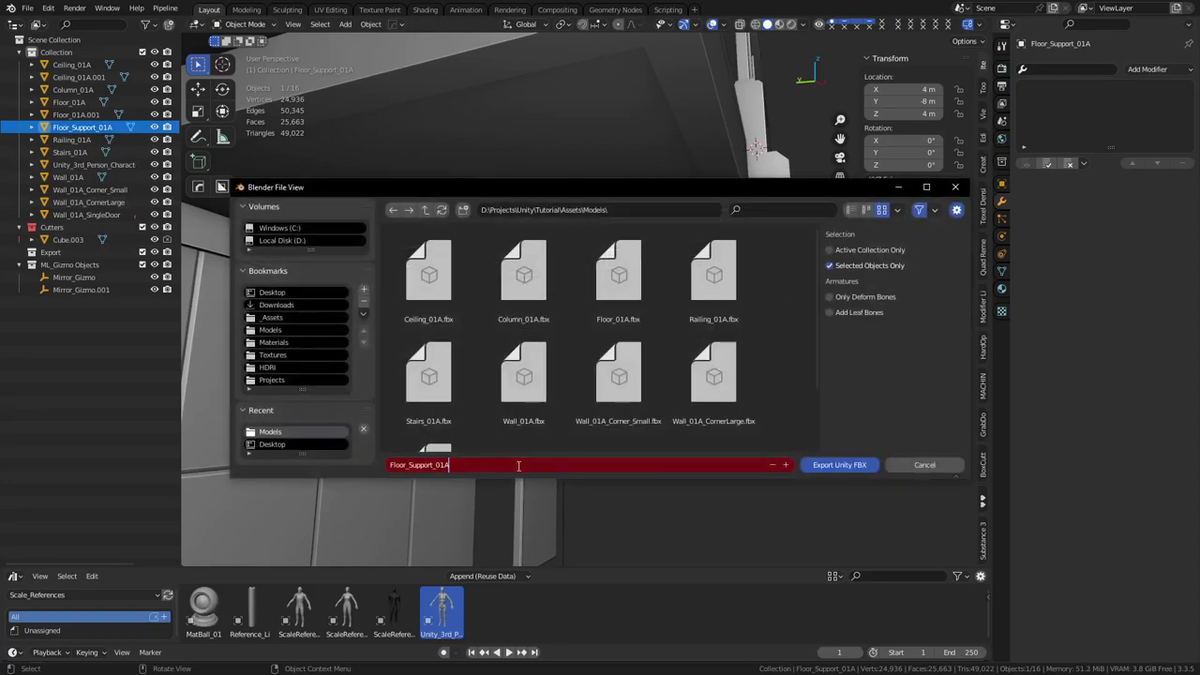
{"action": "left_click", "coordinate": [840, 466]}
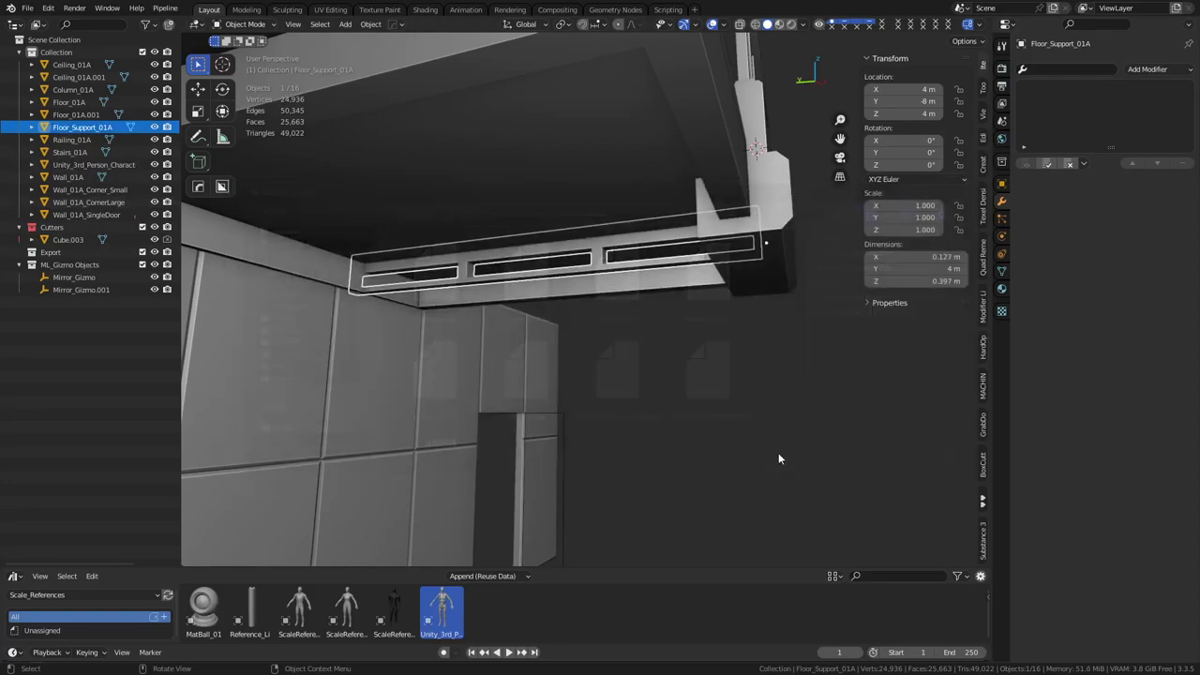
{"action": "middle_click_drag", "start_coordinate": [757, 368], "coordinate": [603, 340]}
{"action": "left_click", "coordinate": [580, 274]}
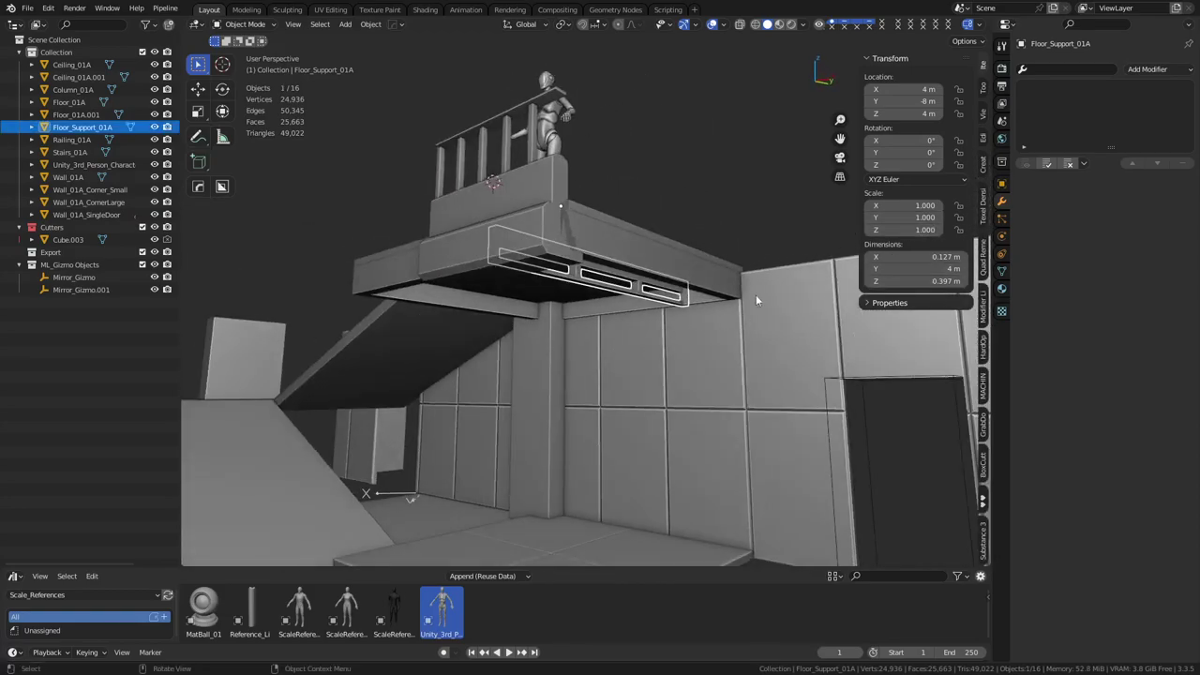
Step: Apply the rotation and scale of the floor support beam and of the railing wall
{"action": "key", "text": "ctrl+a"}
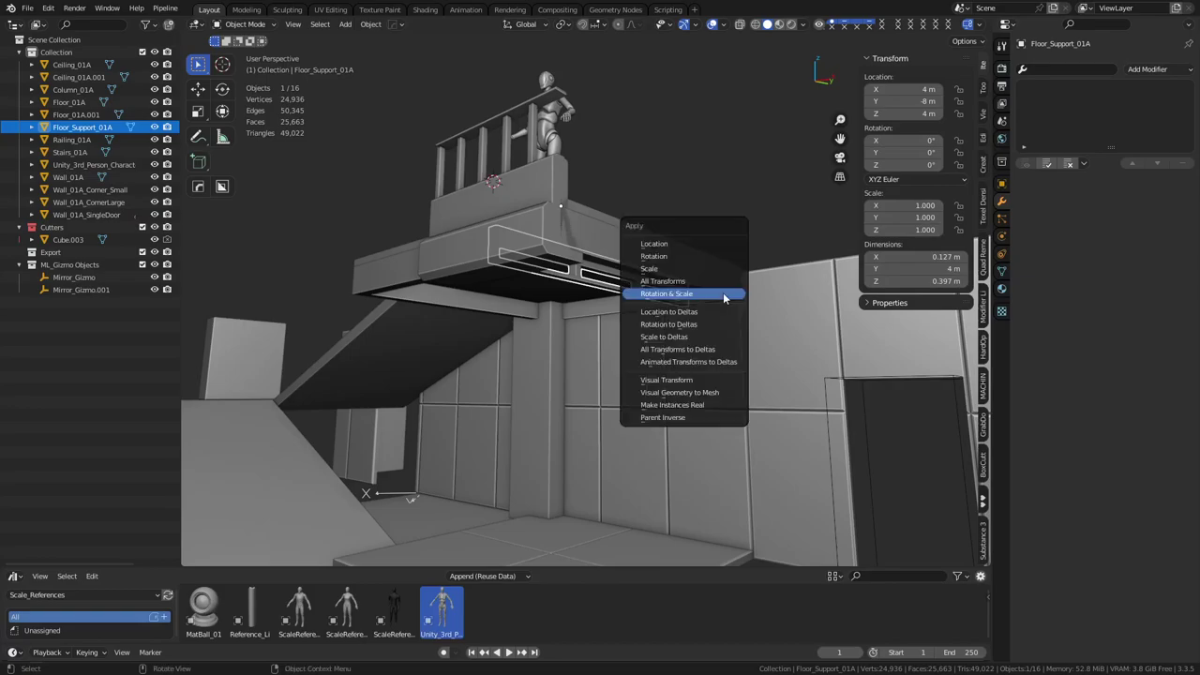
{"action": "left_click", "coordinate": [723, 293]}
{"action": "left_click", "coordinate": [487, 261]}
{"action": "key", "text": "ctrl+a"}
{"action": "left_click", "coordinate": [486, 260]}
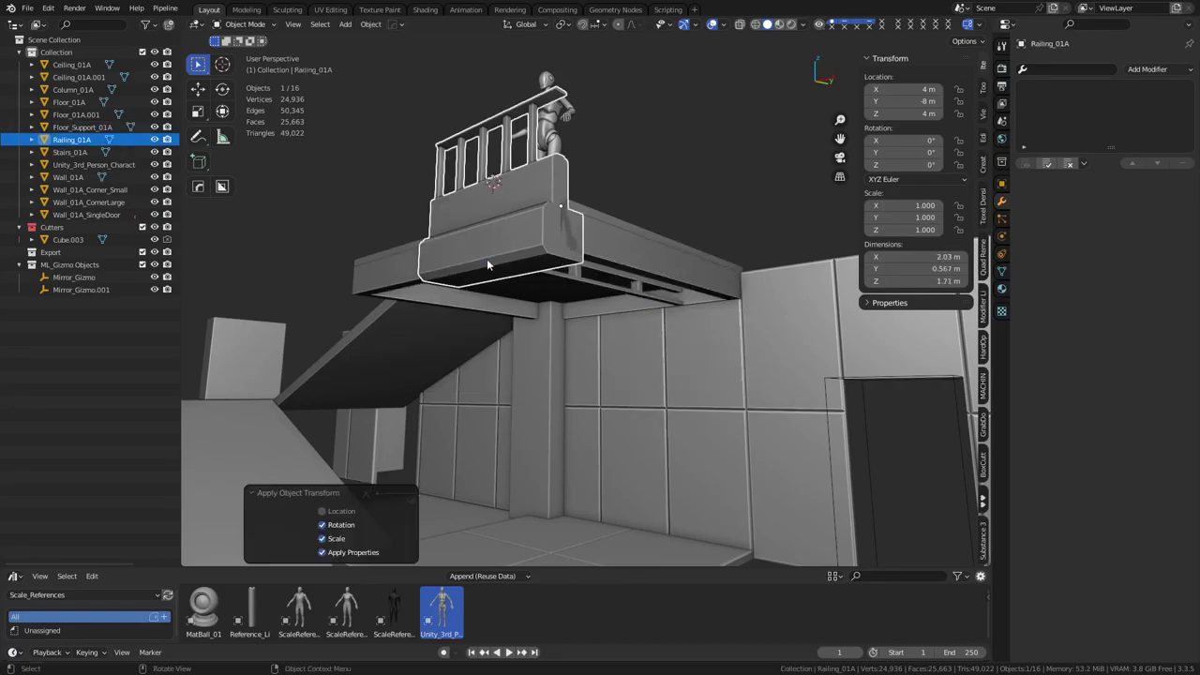
{"action": "left_click", "coordinate": [597, 289]}
{"action": "middle_click_drag", "start_coordinate": [600, 292], "coordinate": [662, 399]}
{"action": "key", "text": "ctrl+Tab"}
{"action": "left_click", "coordinate": [638, 330]}
{"action": "key", "text": "alt+z"}
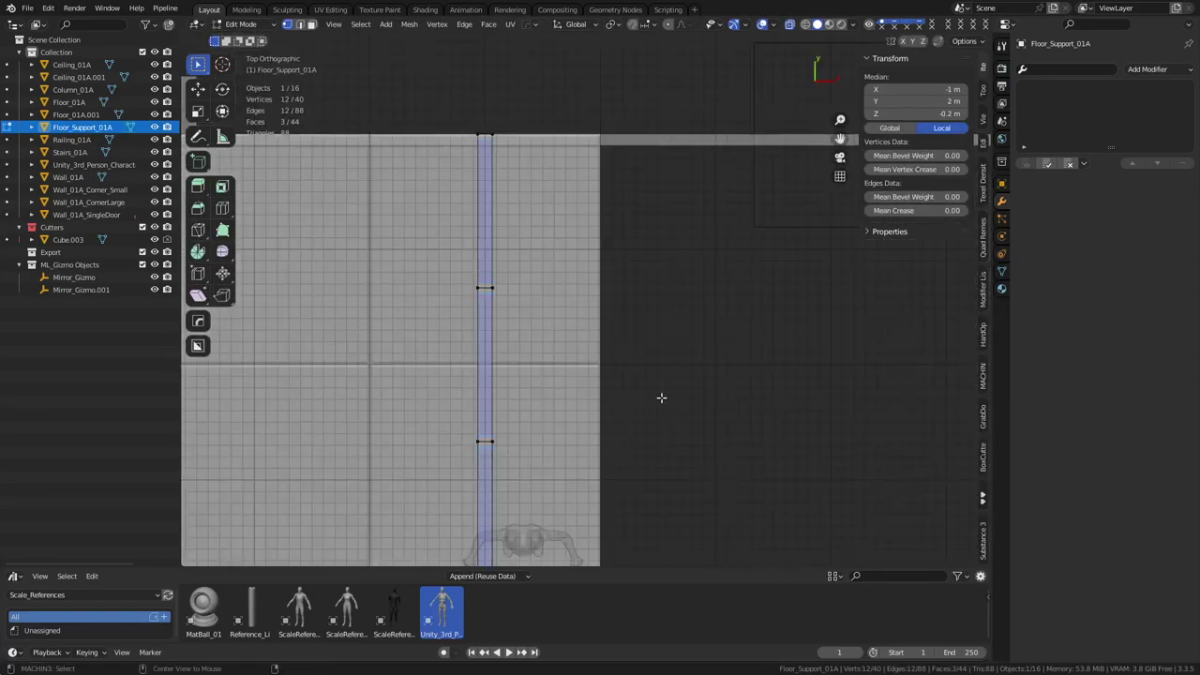
{"action": "scroll", "coordinate": [584, 359], "scroll_direction": "down", "scroll_amount": 5}
{"action": "key", "text": "a"}
{"action": "key", "text": "a"}
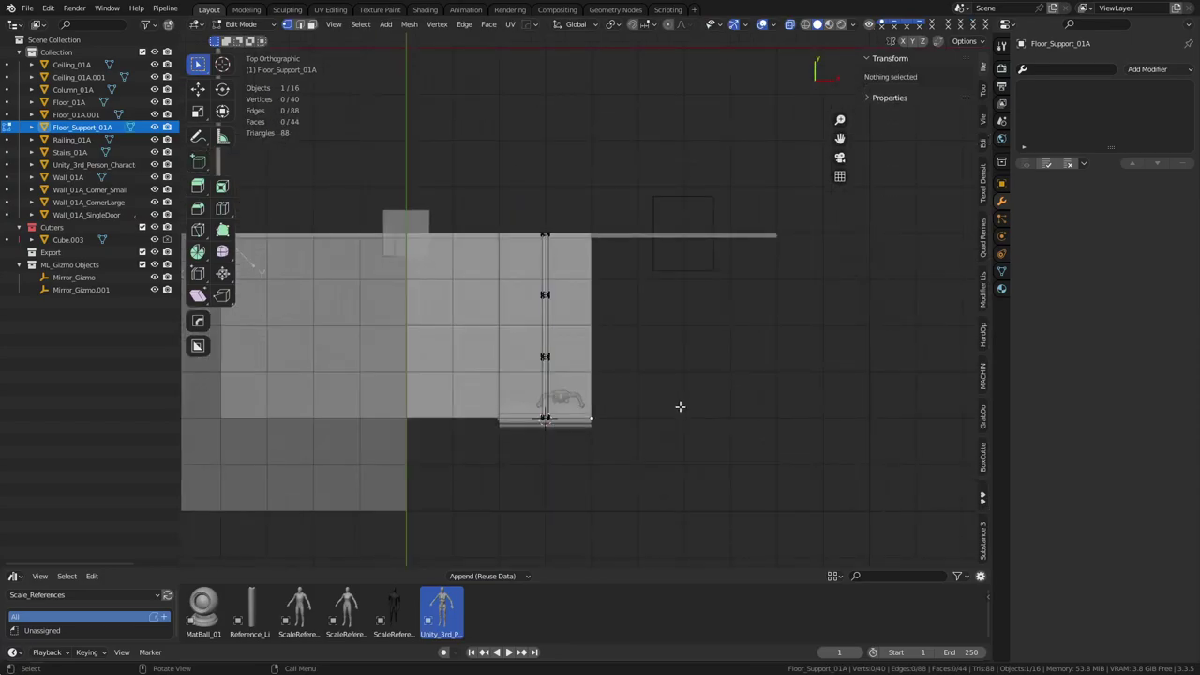
{"action": "key", "text": "Tab"}
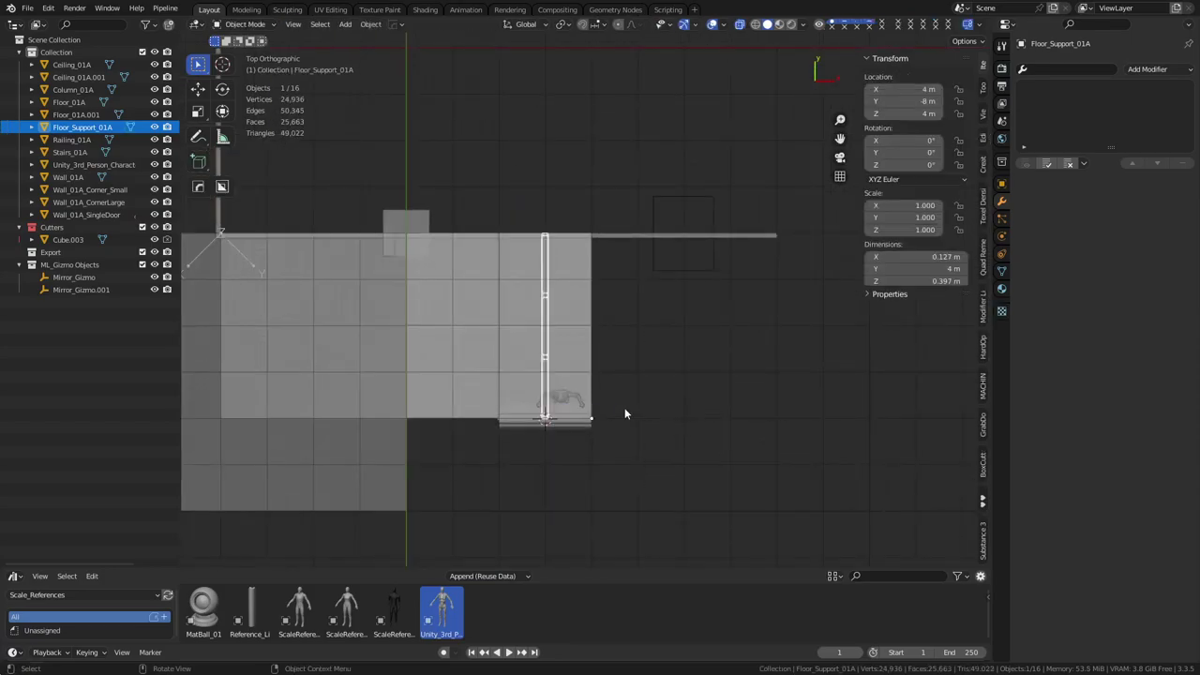
{"action": "key", "text": "r"}
{"action": "key", "text": "Escape"}
Step: Move only the floor support beam's origin to its far end at X 2.9 m, Y -4 m
{"action": "key", "text": "g"}
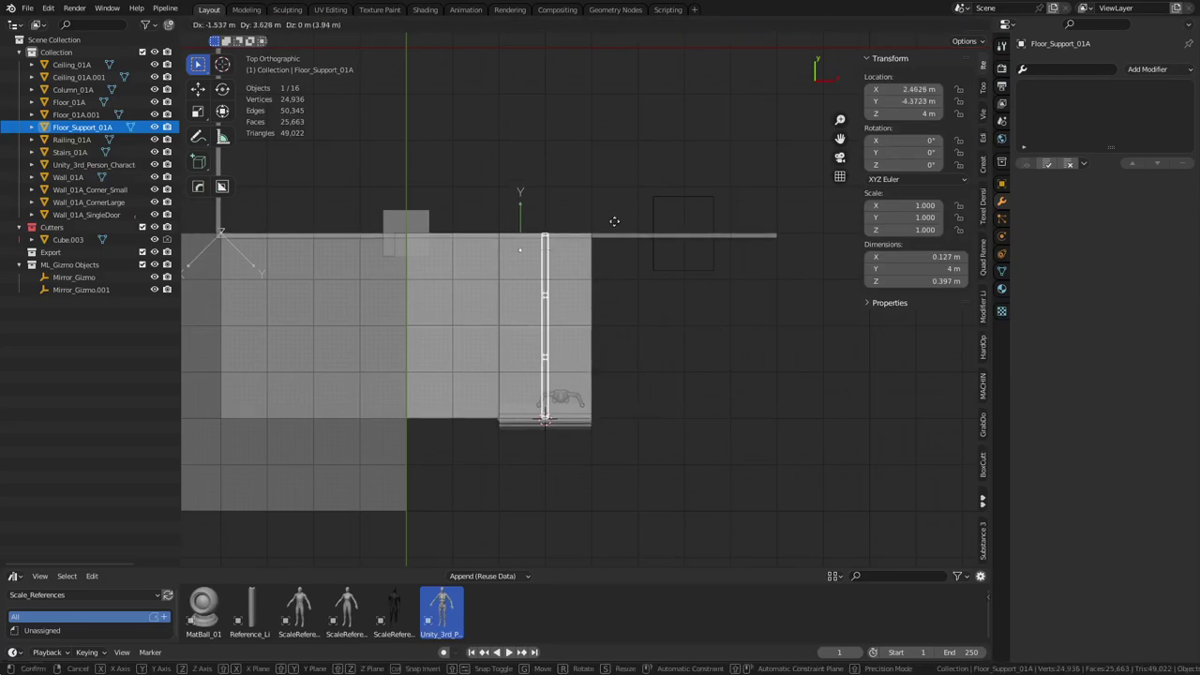
{"action": "left_click", "coordinate": [648, 249]}
{"action": "key", "text": "ctrl+period"}
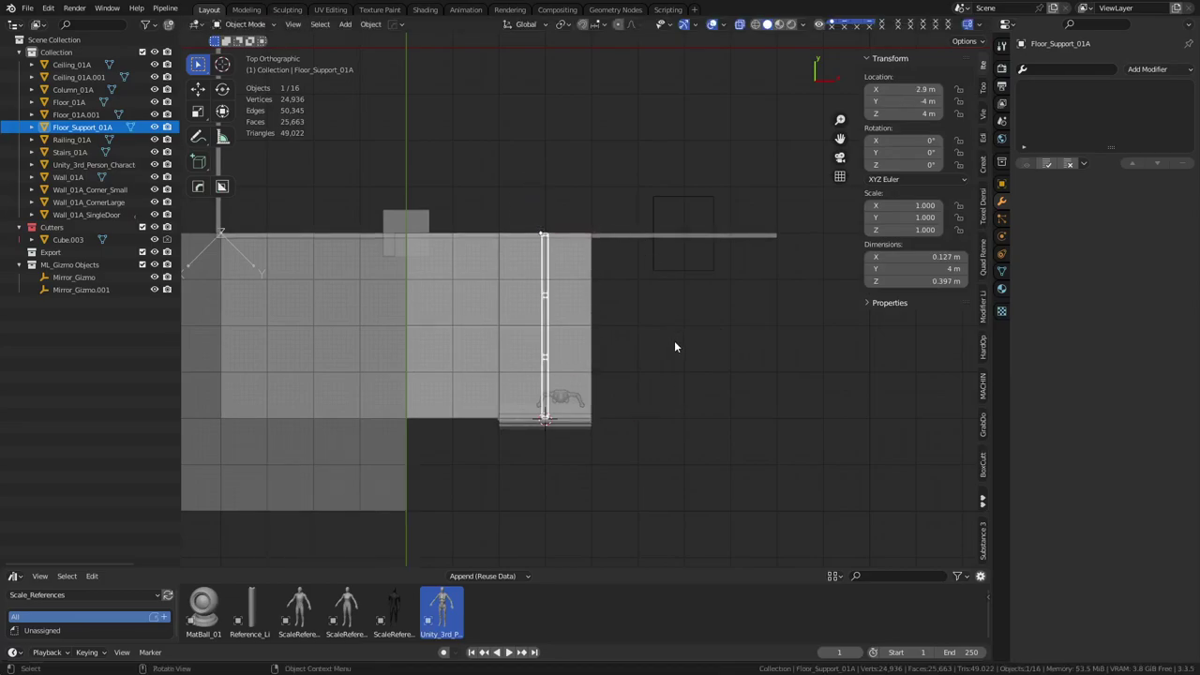
Step: Rotate the floor support beam -90° about Z and raise it 2 m along Z
{"action": "key", "text": "r"}
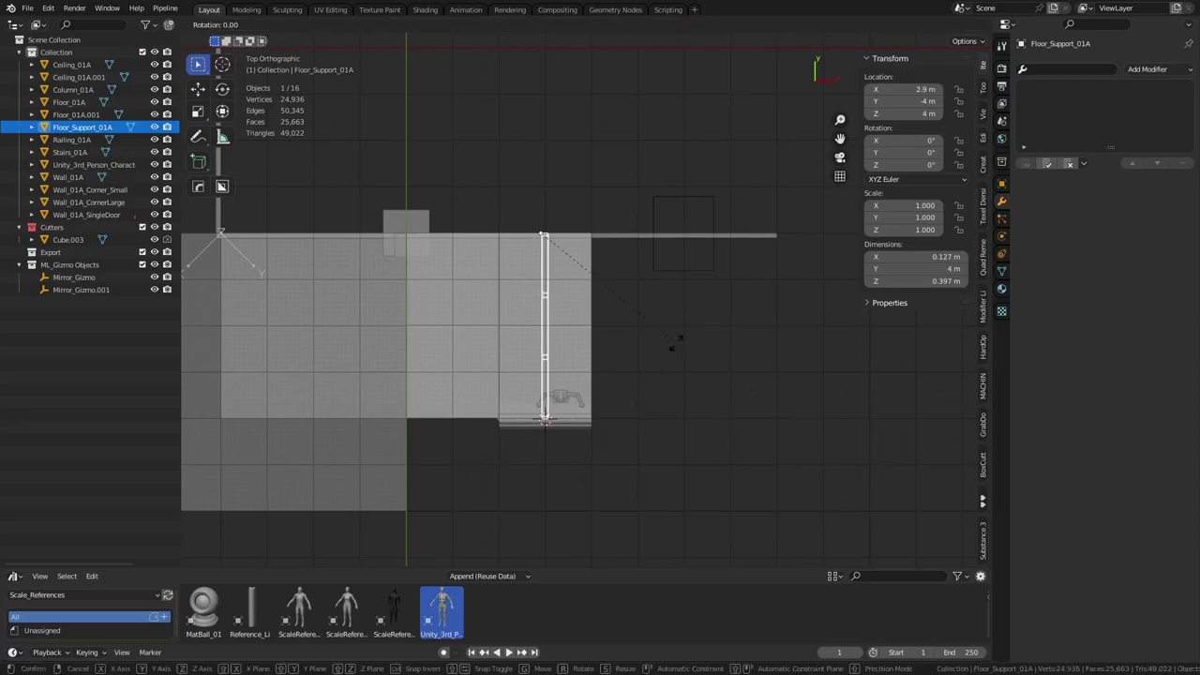
{"action": "left_click", "coordinate": [415, 392]}
{"action": "middle_click_drag", "start_coordinate": [489, 372], "coordinate": [659, 372], "text": "shift"}
{"action": "key", "text": "g"}
{"action": "key", "text": "z"}
{"action": "left_click", "coordinate": [637, 253]}
{"action": "middle_click_drag", "start_coordinate": [636, 250], "coordinate": [590, 273]}
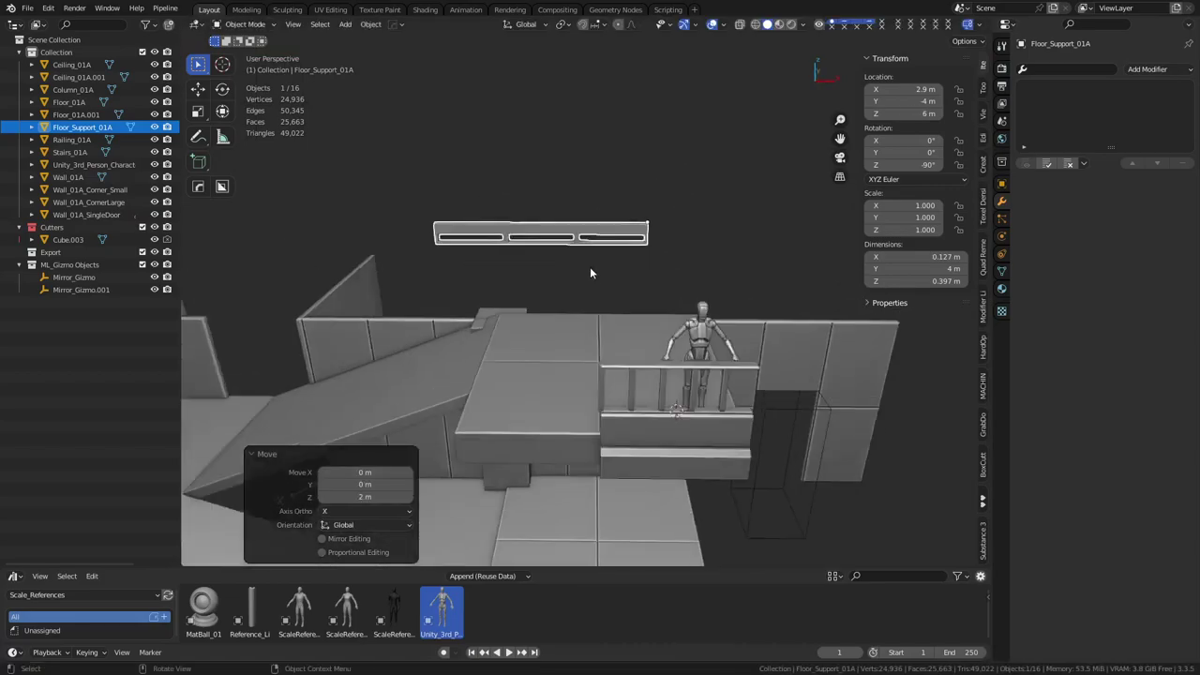
Step: Apply the rotation and scale of the rotated floor support beam
{"action": "scroll", "coordinate": [590, 267], "scroll_direction": "up", "scroll_amount": 1}
{"action": "middle_click_drag", "start_coordinate": [582, 201], "coordinate": [593, 302], "text": "shift"}
{"action": "scroll", "coordinate": [594, 305], "scroll_direction": "up", "scroll_amount": 6}
{"action": "middle_click_drag", "start_coordinate": [741, 370], "coordinate": [610, 367]}
{"action": "key", "text": "ctrl+a"}
{"action": "left_click", "coordinate": [658, 388]}
Step: Switch to vertex snapping and snap the beam's origin onto the upper corner at its end
{"action": "scroll", "coordinate": [658, 387], "scroll_direction": "down", "scroll_amount": 5}
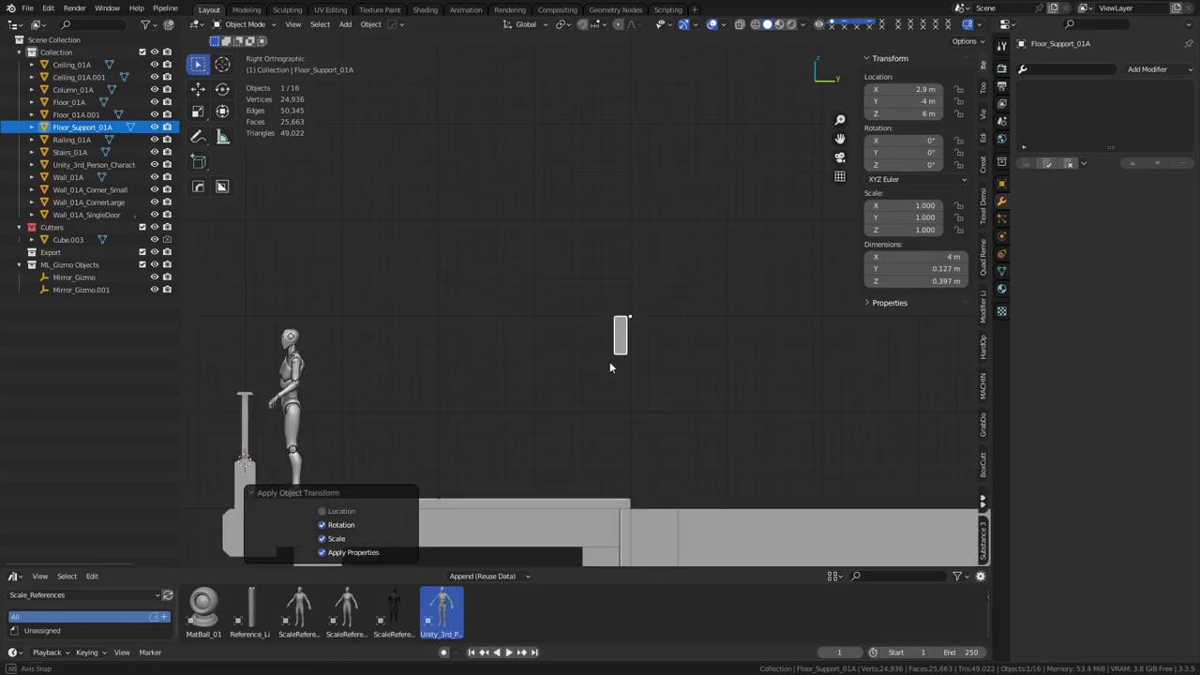
{"action": "scroll", "coordinate": [611, 323], "scroll_direction": "up", "scroll_amount": 4}
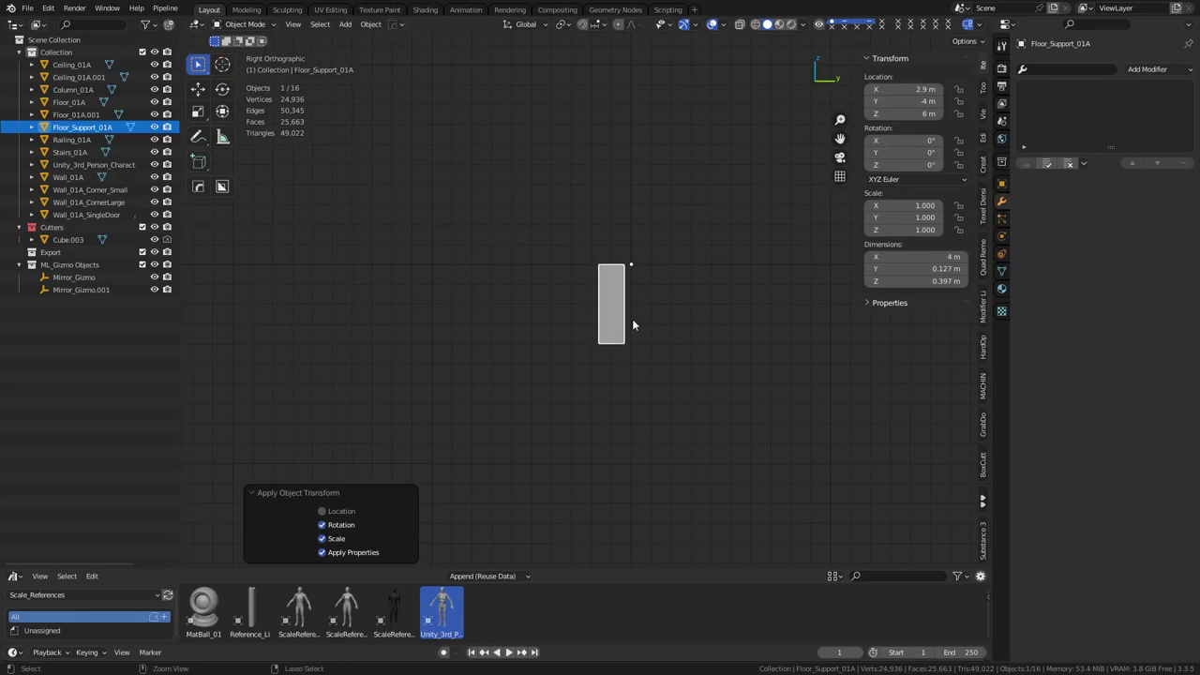
{"action": "middle_click_drag", "start_coordinate": [632, 323], "coordinate": [653, 386]}
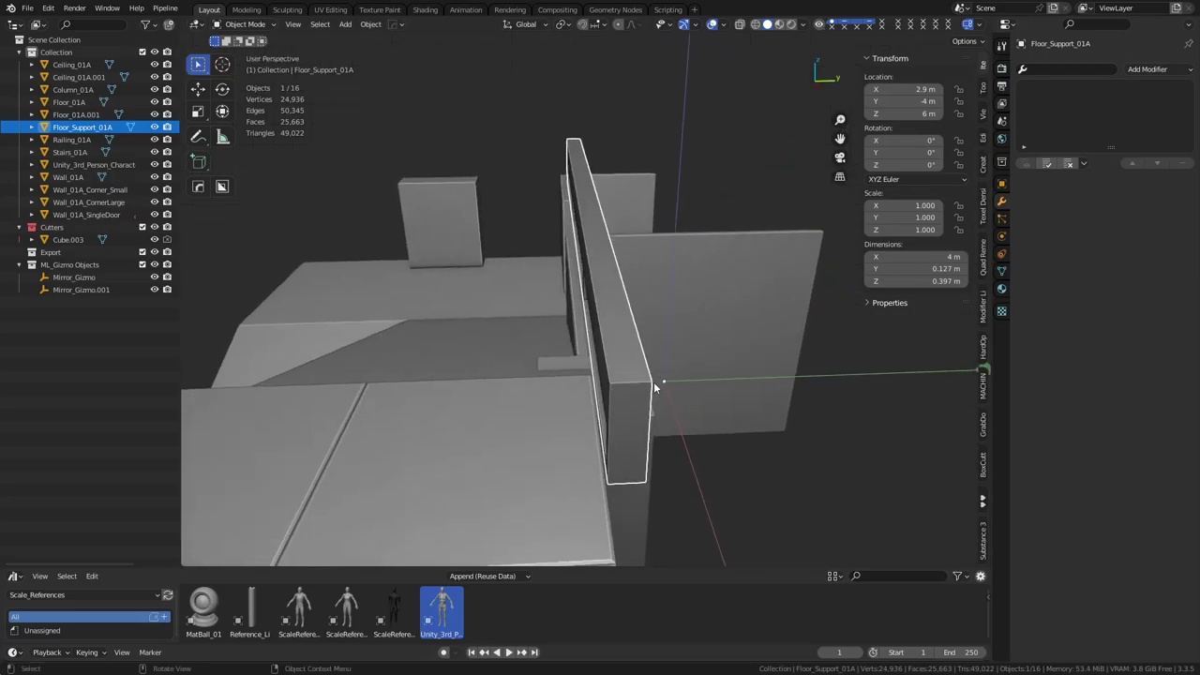
{"action": "key", "text": "shift+Tab"}
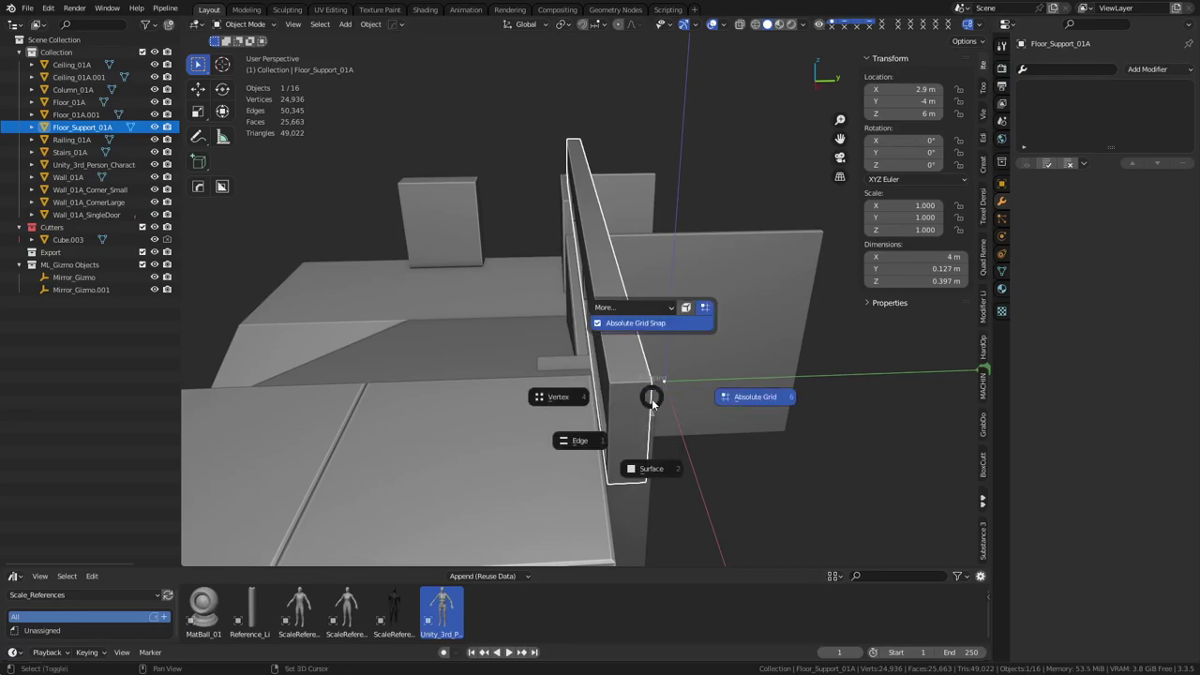
{"action": "left_click", "coordinate": [573, 407]}
{"action": "key", "text": "g"}
{"action": "left_click", "coordinate": [650, 385]}
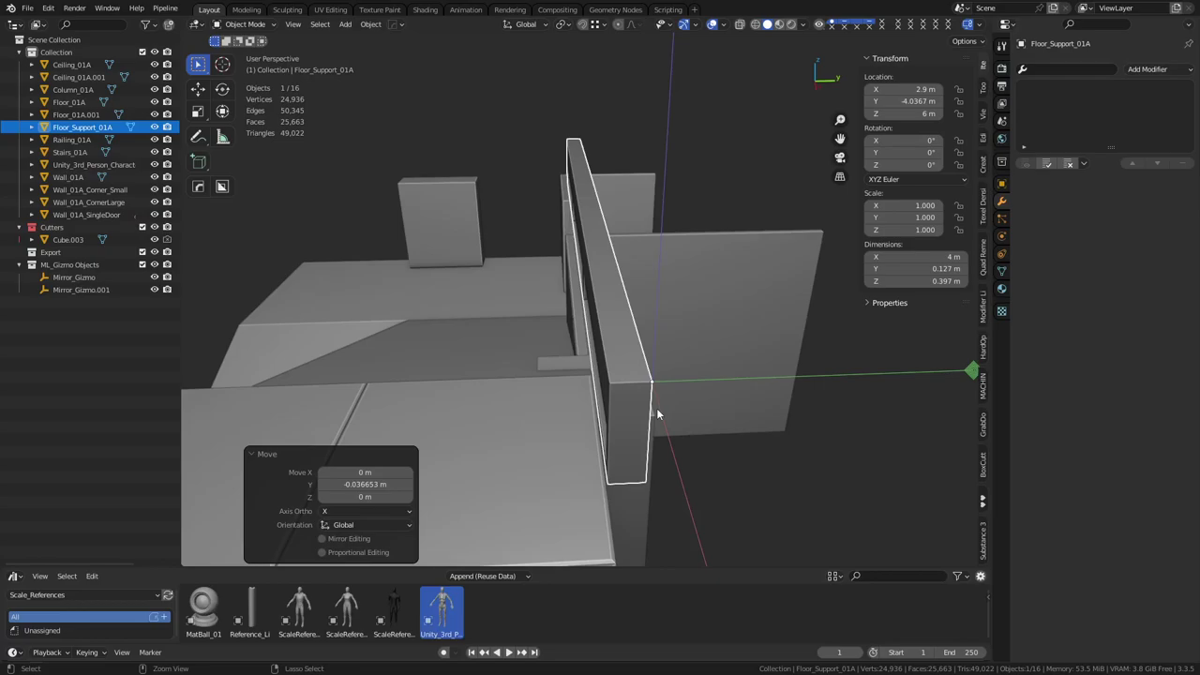
Step: Switch back to absolute grid snapping and move the whole beam to X 3 m, Y -4 m
{"action": "key", "text": "KP_3"}
{"action": "key", "text": "g"}
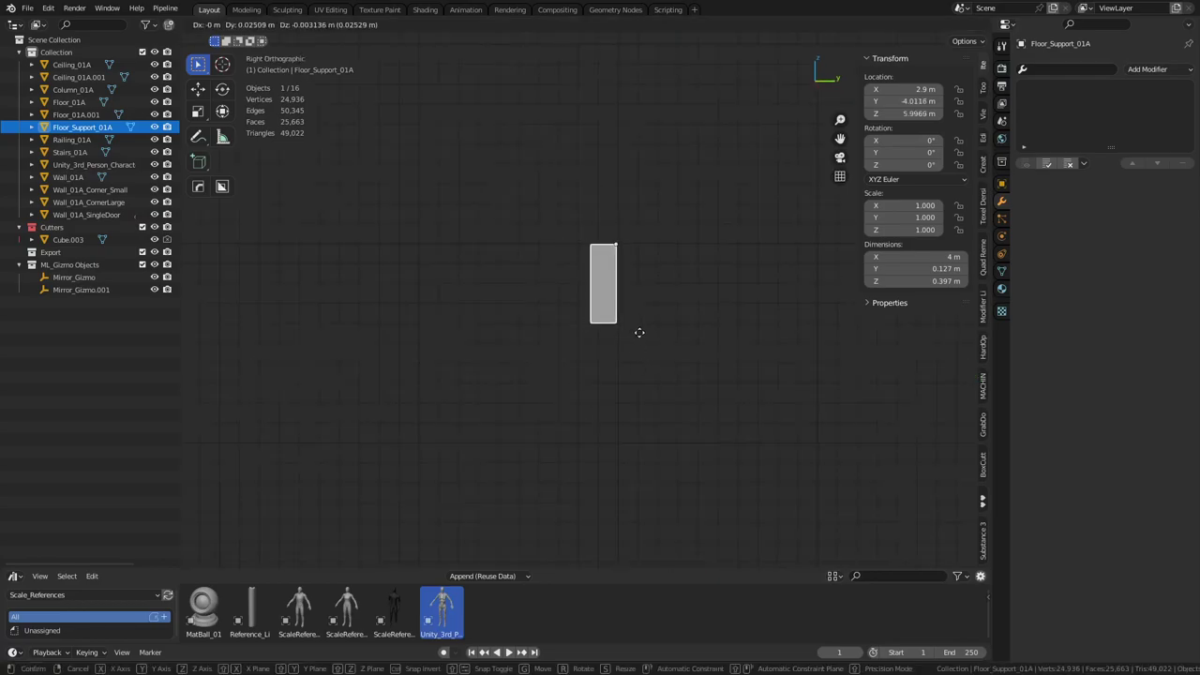
{"action": "right_click", "coordinate": [639, 333]}
{"action": "key", "text": "period"}
{"action": "left_click", "coordinate": [745, 339]}
{"action": "key", "text": "shift+s"}
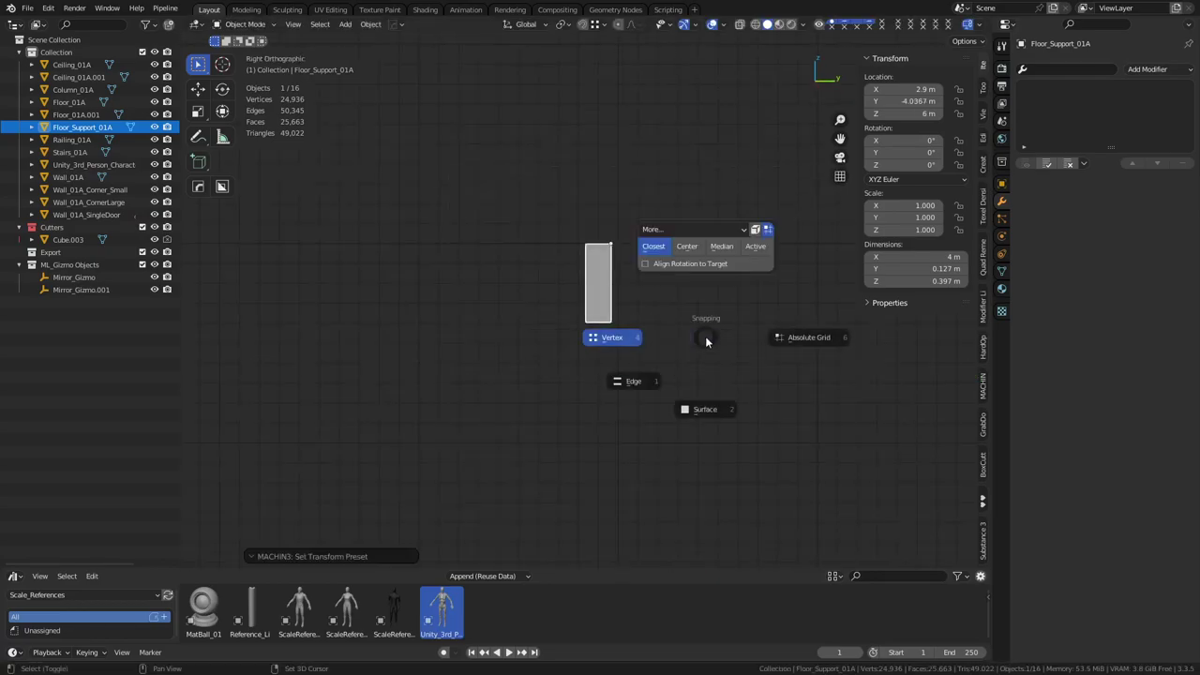
{"action": "left_click", "coordinate": [774, 341]}
{"action": "middle_click_drag", "start_coordinate": [706, 362], "coordinate": [676, 319]}
{"action": "key", "text": "g"}
{"action": "key", "text": "x"}
{"action": "left_click", "coordinate": [685, 315]}
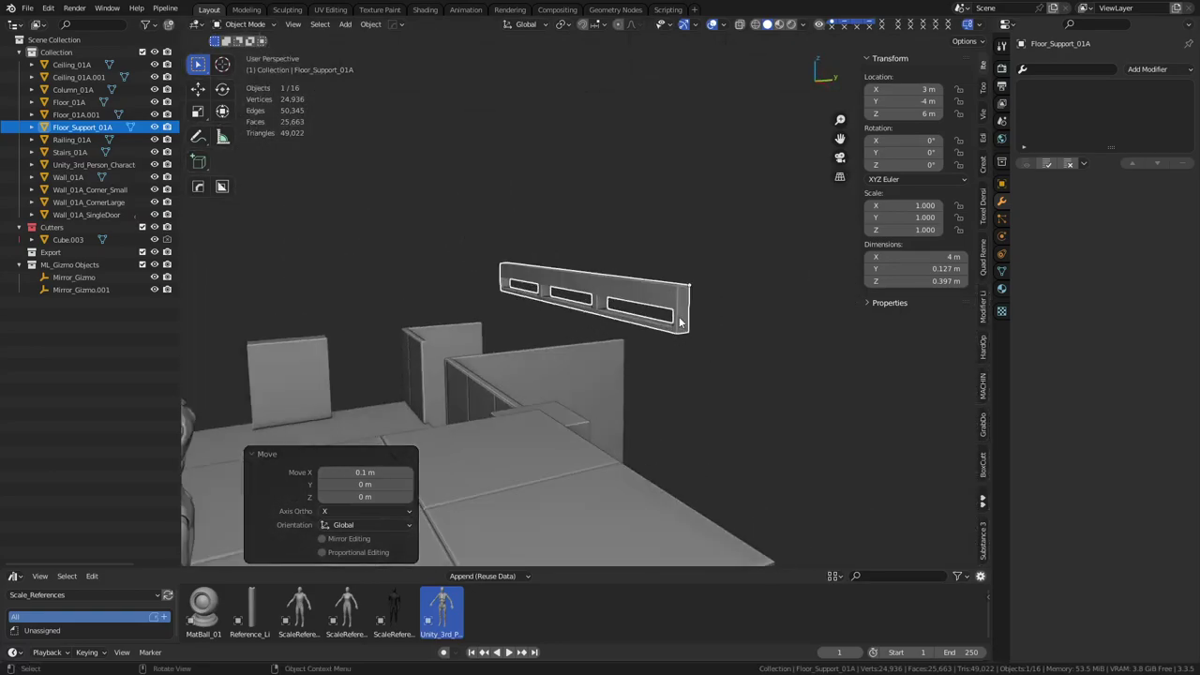
Step: Apply rotation and scale again on the repositioned floor support beam
{"action": "left_click", "coordinate": [679, 320]}
{"action": "key", "text": "ctrl+a"}
{"action": "left_click", "coordinate": [680, 316]}
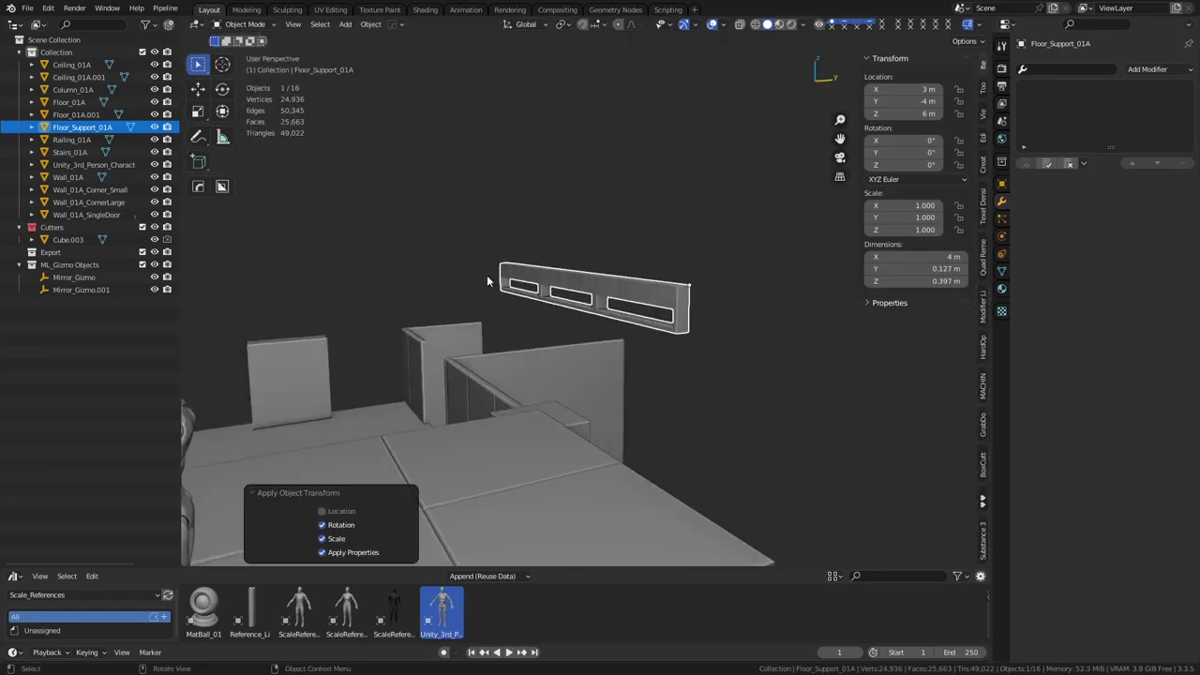
Step: Re-export the selected beam as a Unity FBX named Floor_Support_01A, overwriting the file in the Models folder
{"action": "double_click", "coordinate": [86, 126]}
{"action": "key", "text": "ctrl+c"}
{"action": "key", "text": "Return"}
{"action": "key", "text": "q"}
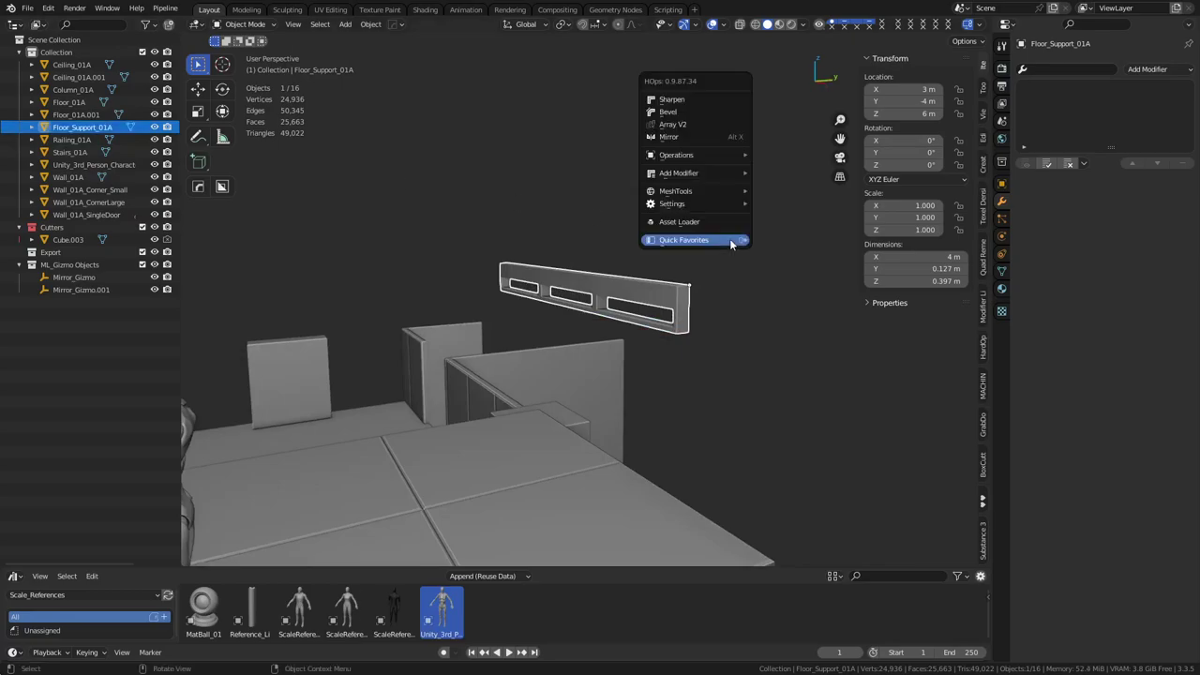
{"action": "mouse_move", "coordinate": [734, 243]}
{"action": "left_click", "coordinate": [780, 242]}
{"action": "left_click", "coordinate": [589, 467]}
{"action": "key", "text": "ctrl+v"}
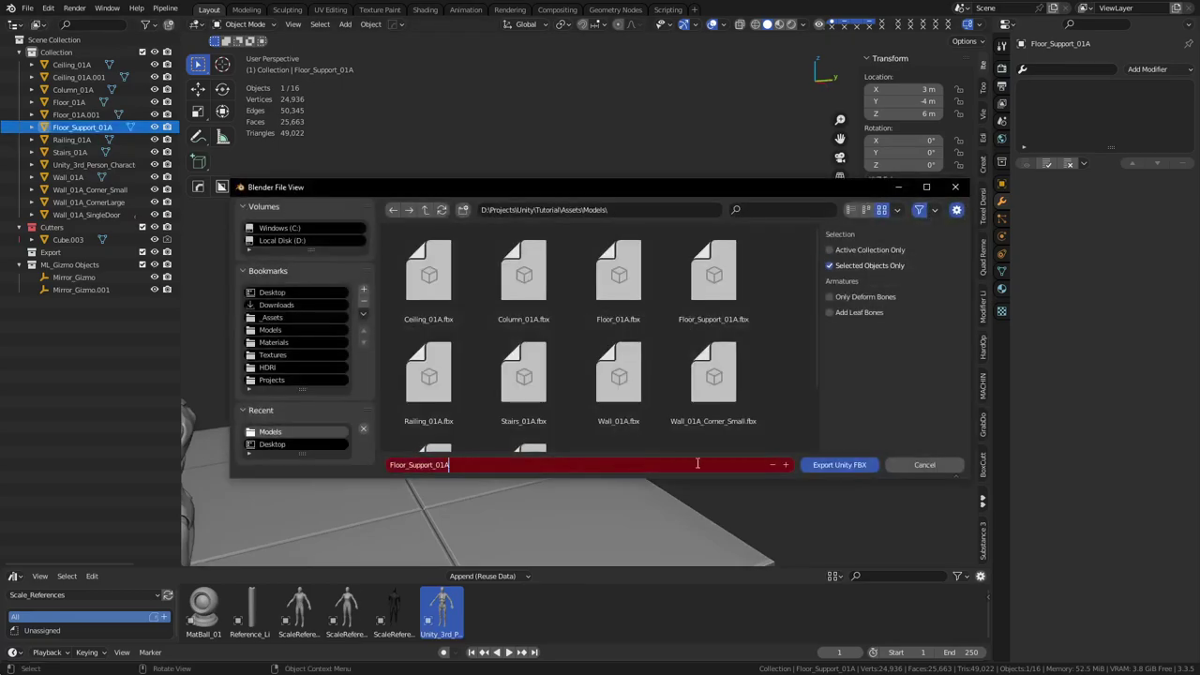
{"action": "left_click", "coordinate": [852, 467]}
{"action": "left_click", "coordinate": [851, 465]}
{"action": "left_click", "coordinate": [720, 422]}
{"action": "scroll", "coordinate": [711, 423], "scroll_direction": "down", "scroll_amount": 6}
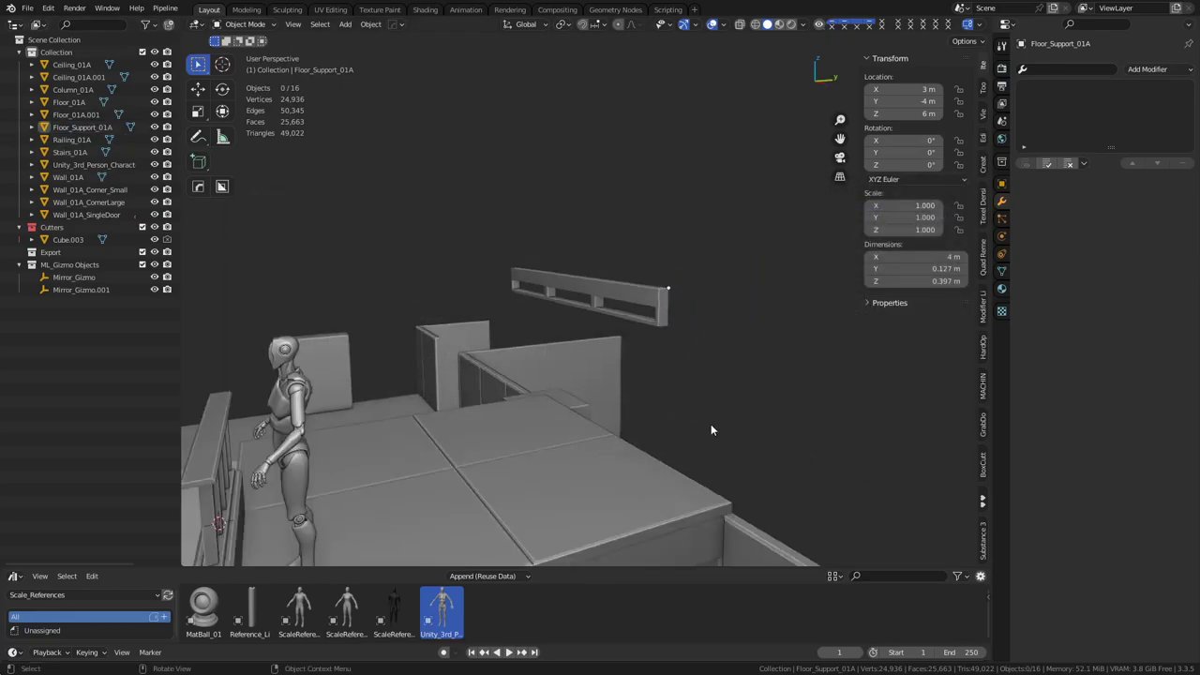
Step: Select the railing wall and re-export it as a Unity FBX named Railing_01A, overwriting the file in the Models folder
{"action": "middle_click_drag", "start_coordinate": [498, 356], "coordinate": [660, 395]}
{"action": "left_click", "coordinate": [607, 397]}
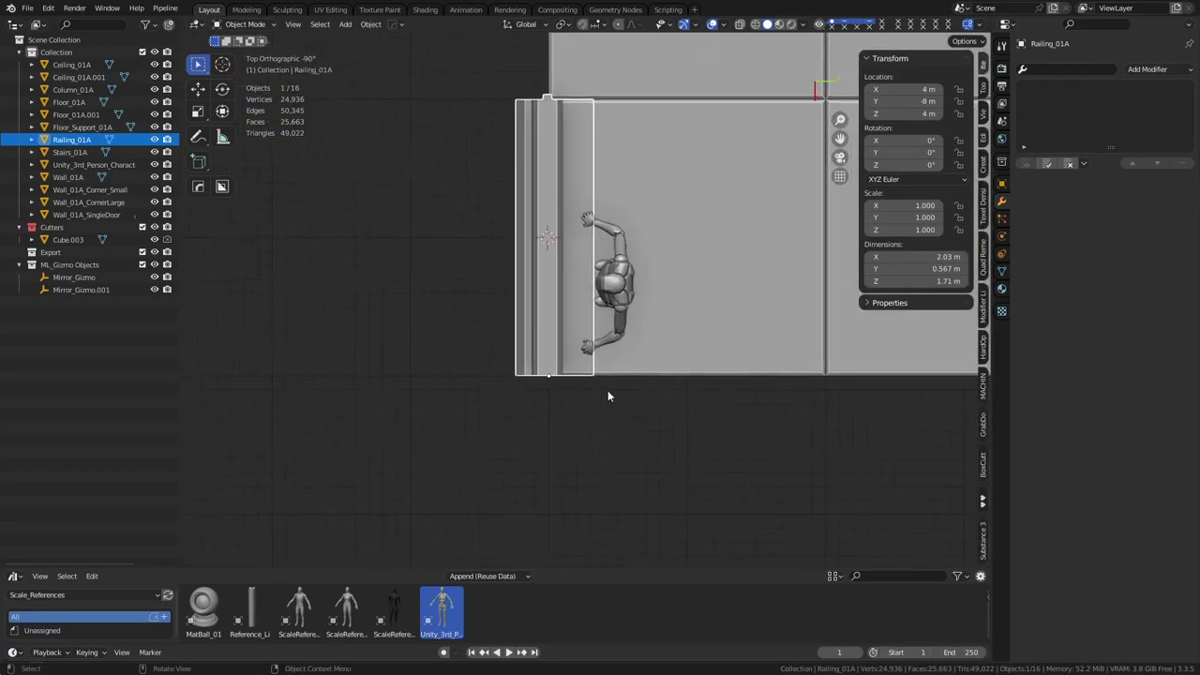
{"action": "middle_click_drag", "start_coordinate": [608, 403], "coordinate": [582, 295]}
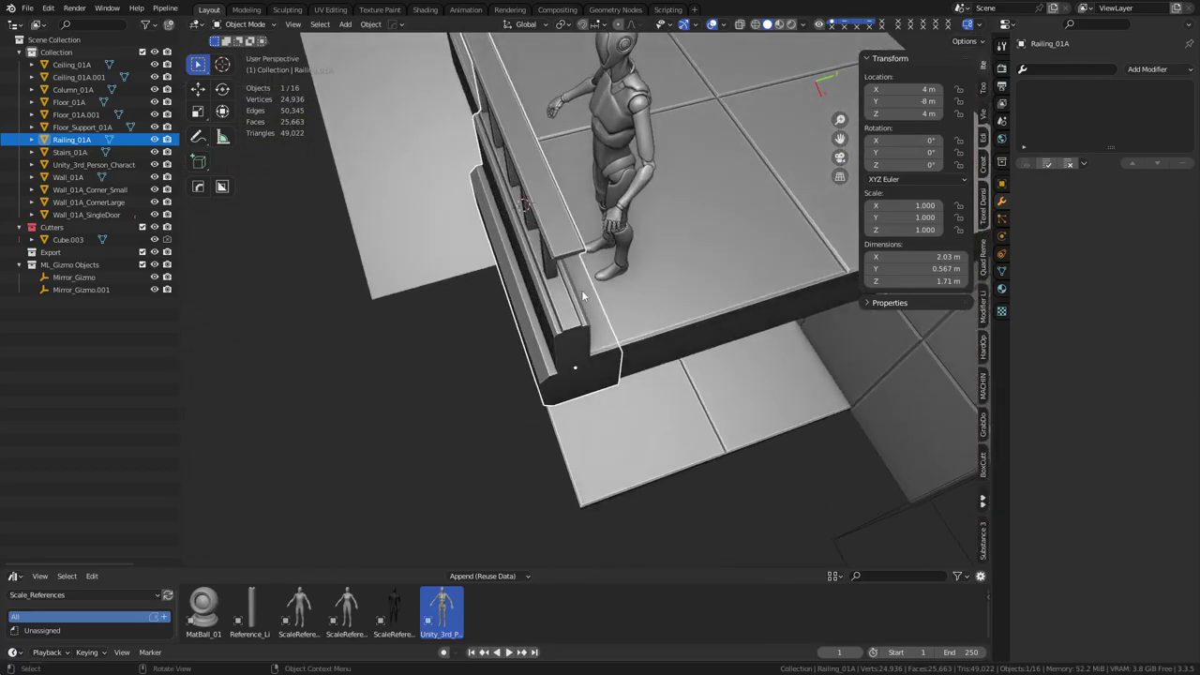
{"action": "middle_click_drag", "start_coordinate": [592, 359], "coordinate": [692, 342]}
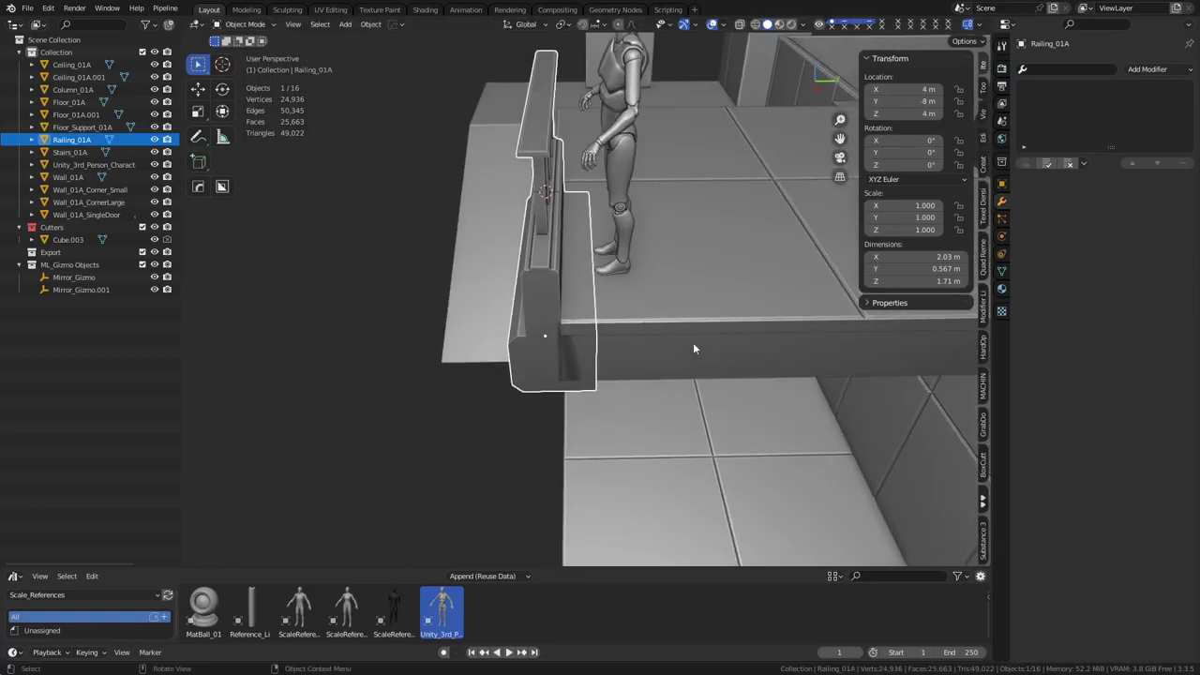
{"action": "left_click", "coordinate": [693, 343]}
{"action": "left_click", "coordinate": [514, 336]}
{"action": "double_click", "coordinate": [63, 139]}
{"action": "key", "text": "ctrl+c"}
{"action": "key", "text": "Return"}
{"action": "right_click", "coordinate": [640, 325]}
{"action": "left_click", "coordinate": [703, 325]}
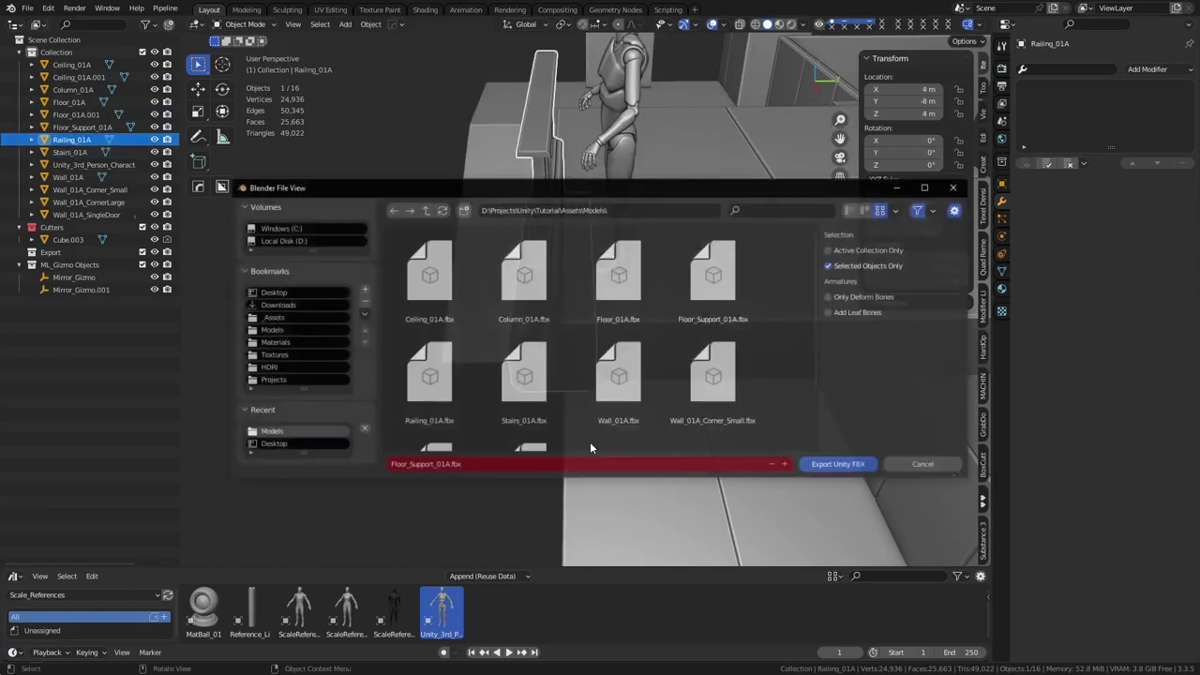
{"action": "left_click", "coordinate": [578, 463]}
{"action": "key", "text": "ctrl+v"}
{"action": "left_click", "coordinate": [862, 468]}
{"action": "left_click", "coordinate": [861, 467]}
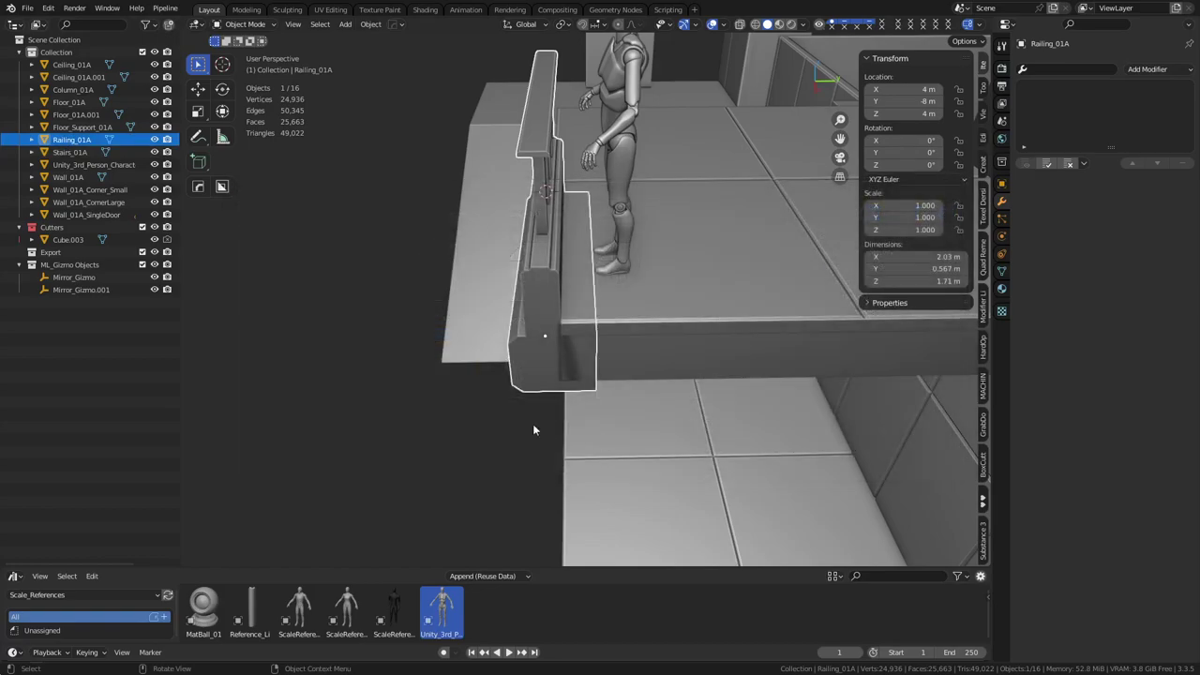
{"action": "left_click", "coordinate": [533, 425]}
Step: Switch to Unity and set the Railing_01A model's Material Creation Mode to None, applying the change
{"action": "key", "text": "alt+Tab"}
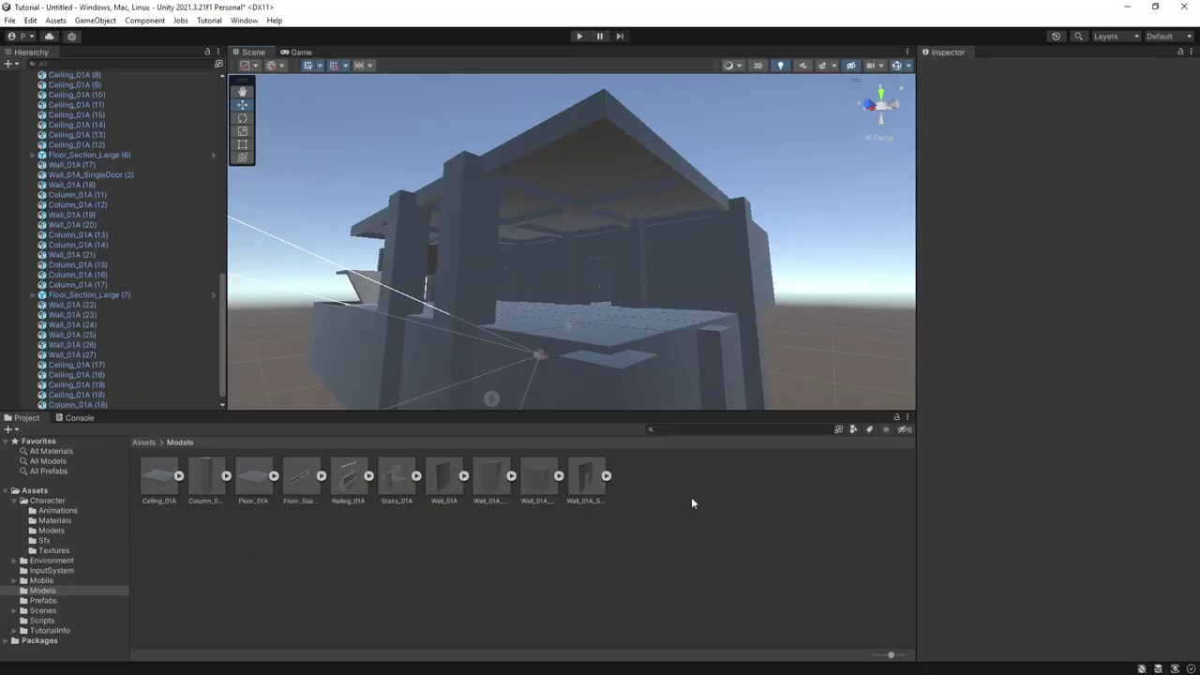
{"action": "scroll", "coordinate": [526, 270], "scroll_direction": "up", "scroll_amount": 5}
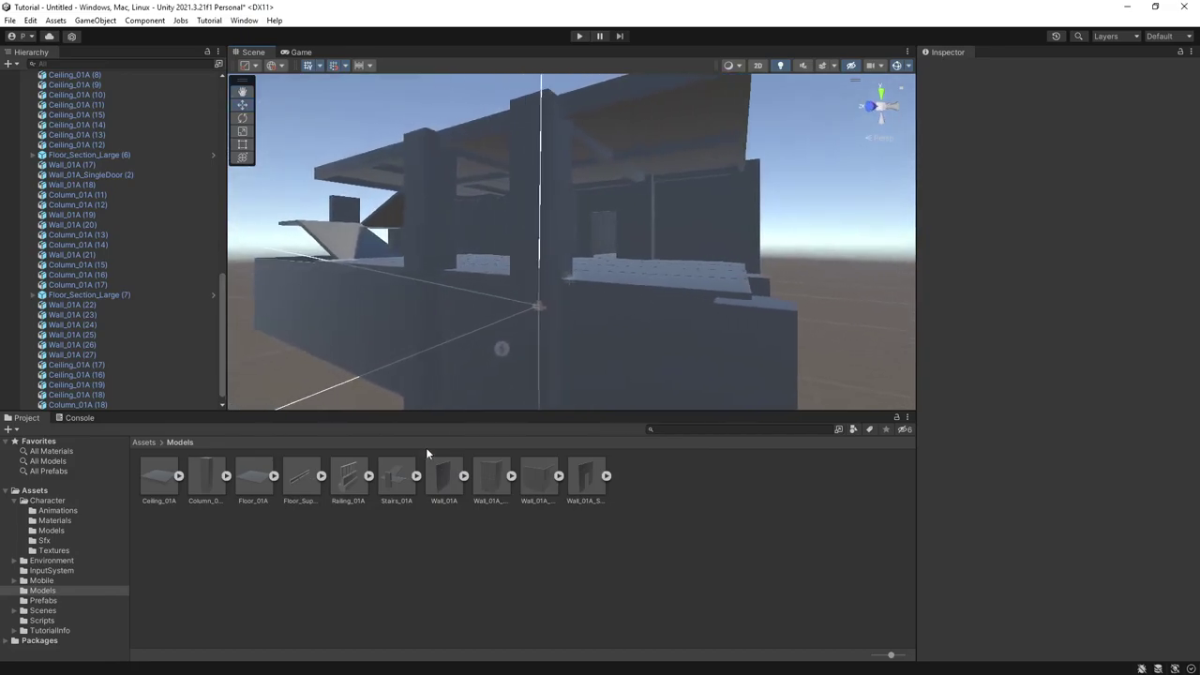
{"action": "left_click", "coordinate": [348, 476]}
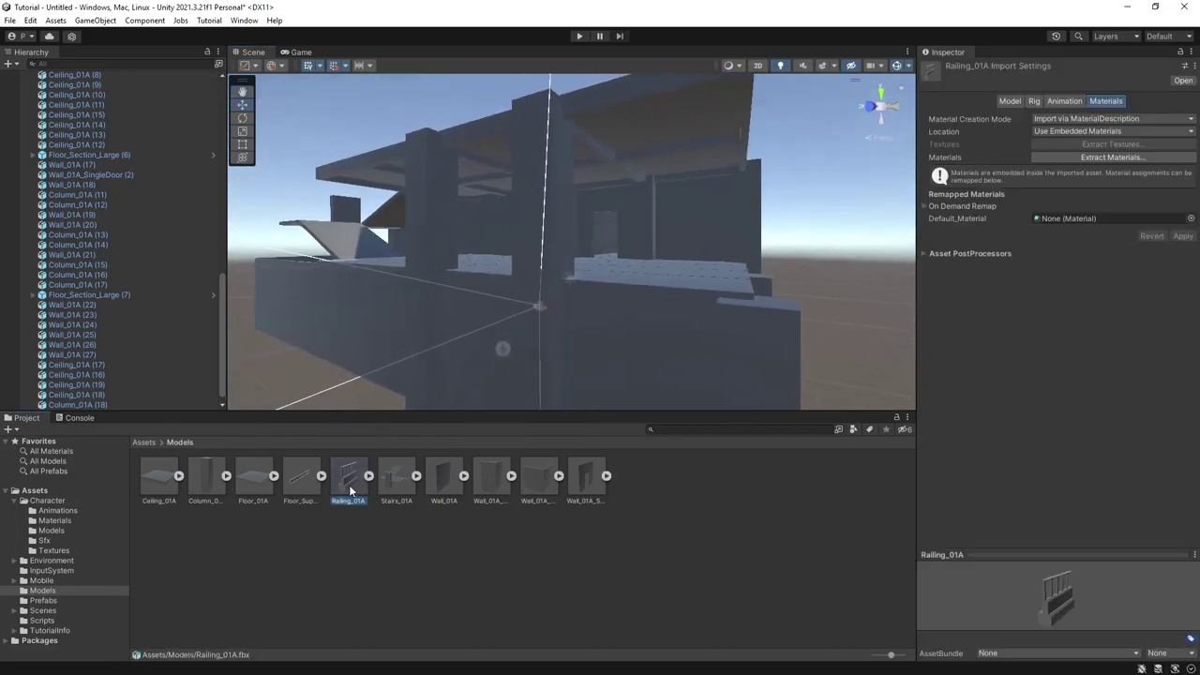
{"action": "left_click", "coordinate": [1094, 119]}
{"action": "left_click", "coordinate": [1095, 129]}
{"action": "left_click", "coordinate": [1182, 161]}
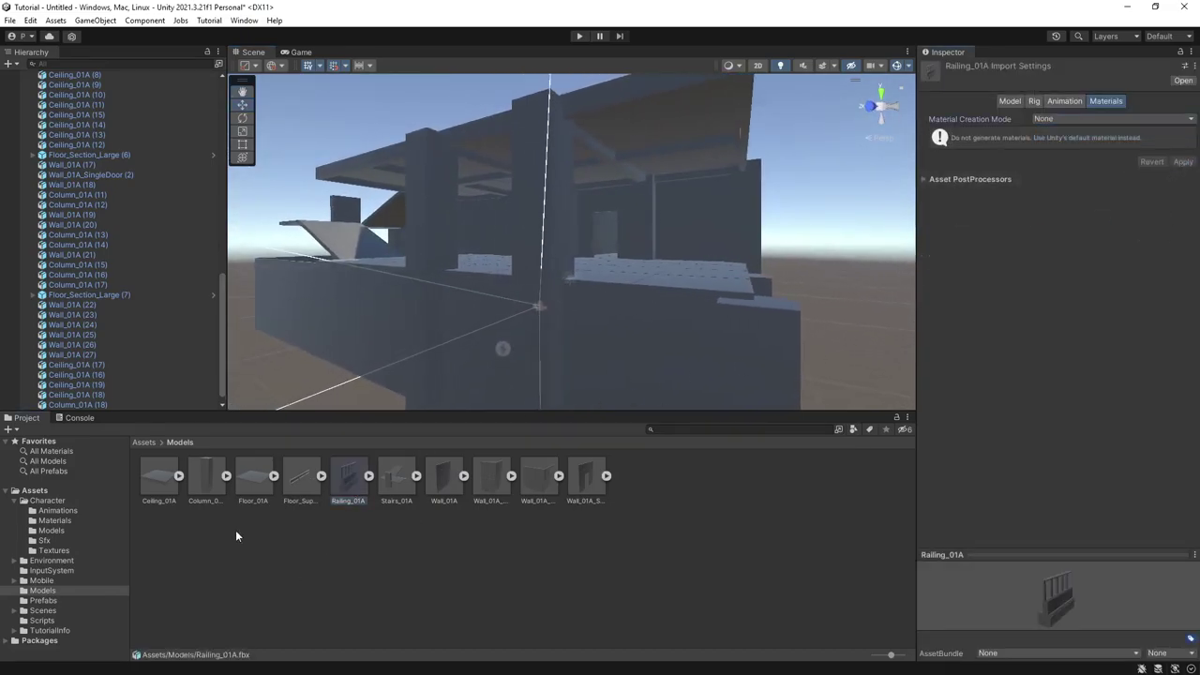
Step: Set the Floor_Support_01A model's Material Creation Mode to None and apply the change
{"action": "left_click", "coordinate": [308, 486]}
{"action": "left_click", "coordinate": [1094, 119]}
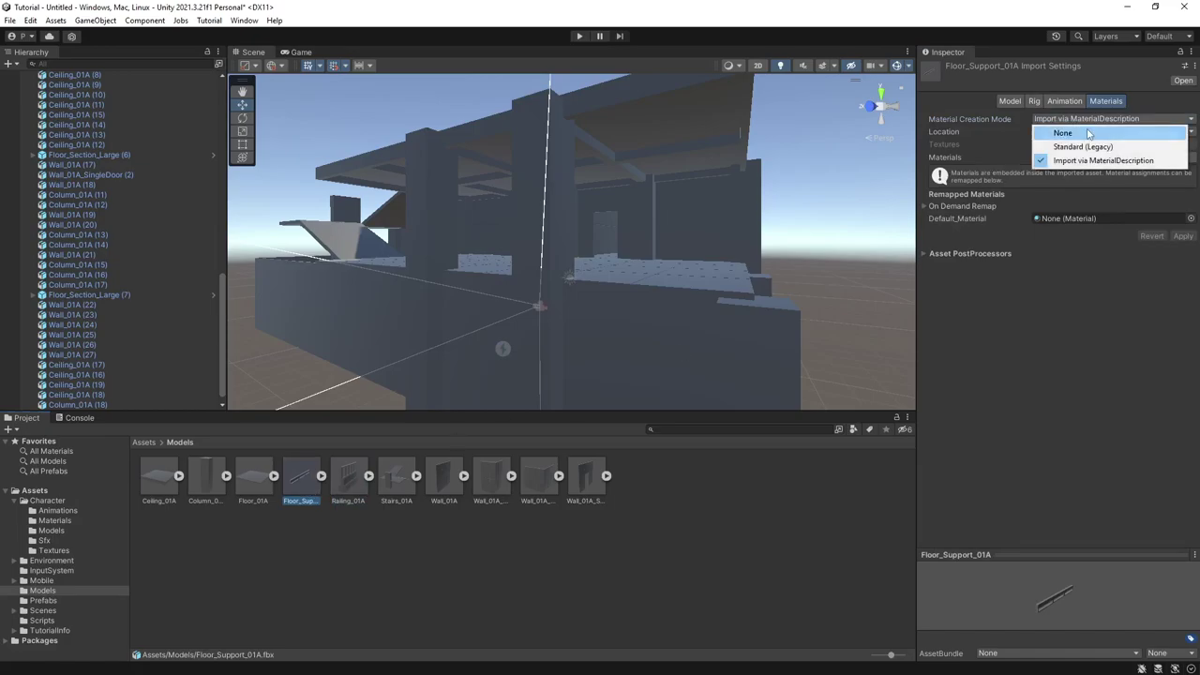
{"action": "left_click", "coordinate": [1093, 130]}
{"action": "left_click", "coordinate": [1182, 162]}
Step: Enable Generate Colliders in the Railing_01A model's import settings and apply the change
{"action": "left_click", "coordinate": [348, 484]}
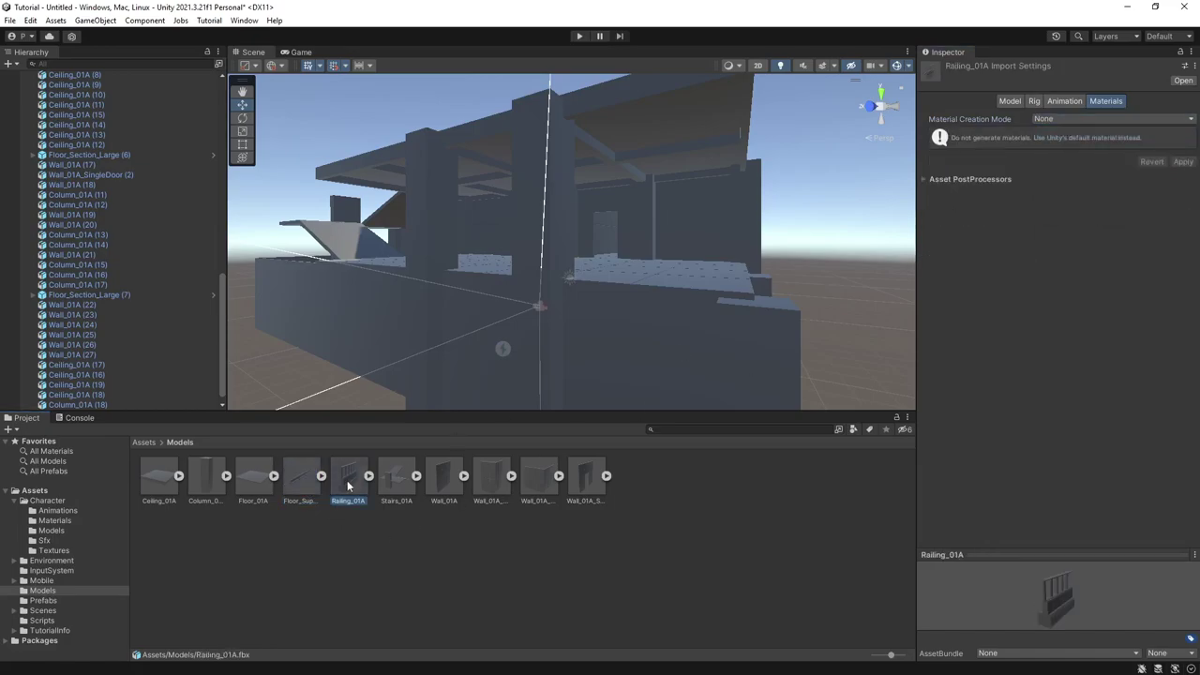
{"action": "left_click", "coordinate": [1010, 100]}
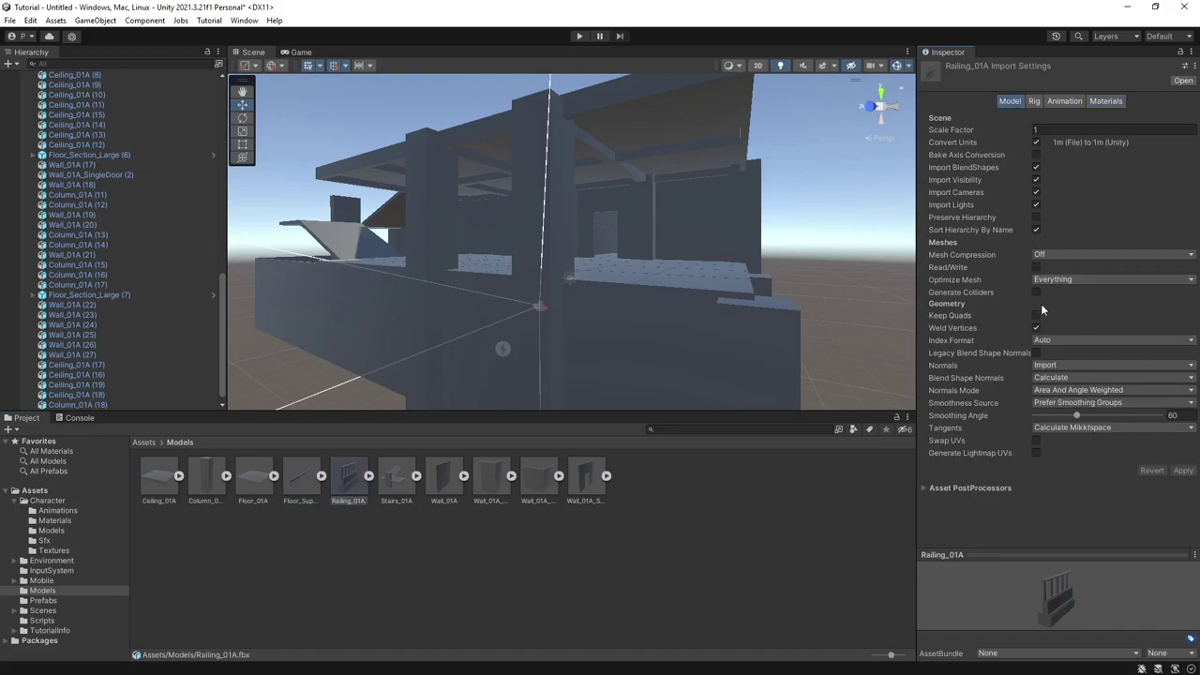
{"action": "left_click", "coordinate": [1182, 470]}
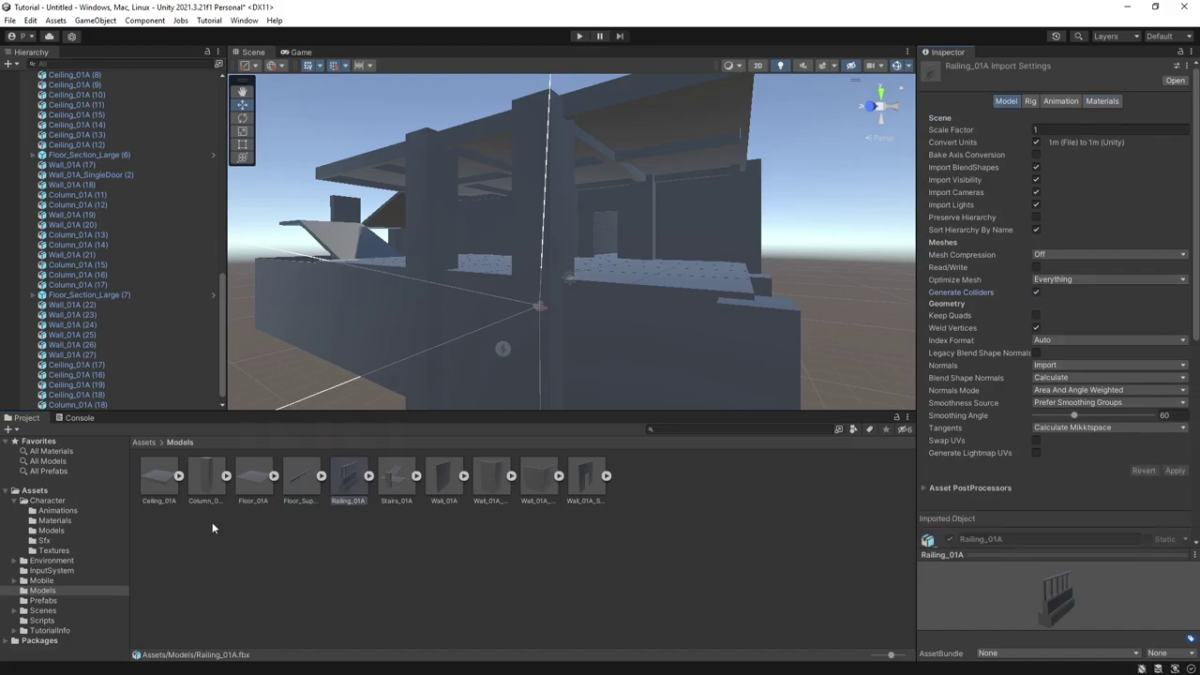
Step: Enable Generate Colliders in the Floor_Support_01A model's import settings and apply the change
{"action": "left_click", "coordinate": [300, 478]}
{"action": "left_click", "coordinate": [1035, 292]}
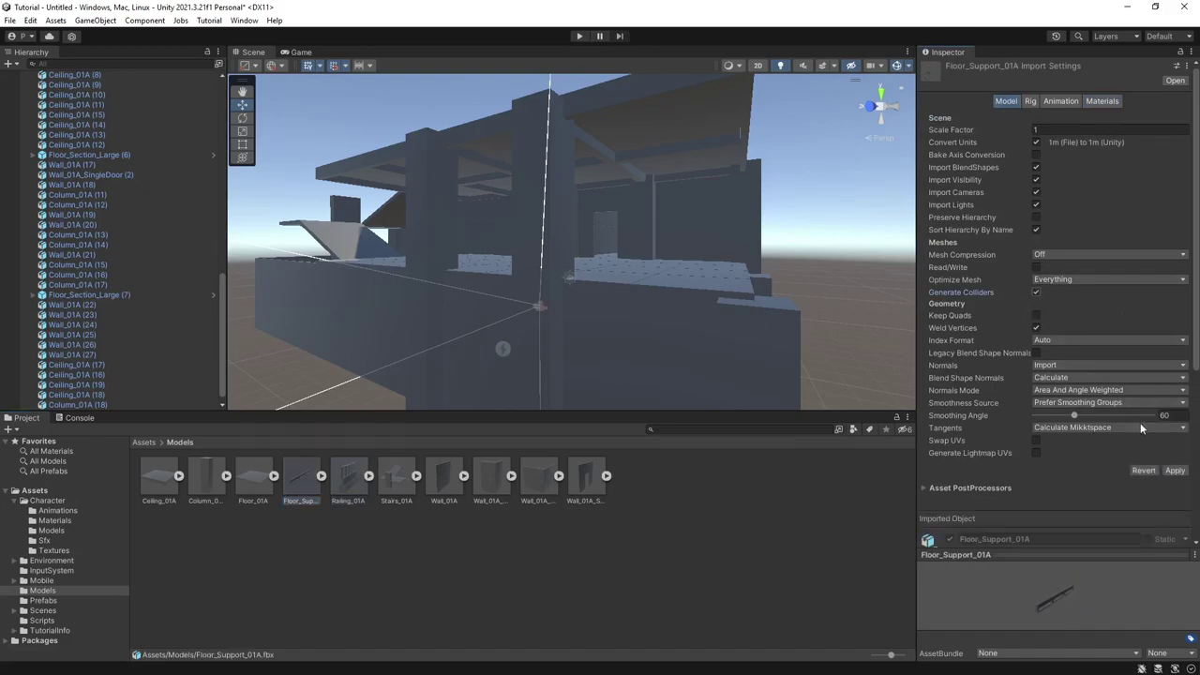
{"action": "left_click", "coordinate": [1179, 475]}
Step: Place Railing_01A in the scene, align it to the grid on all axes, and raise it to Y 4
{"action": "right_click_drag", "start_coordinate": [557, 298], "coordinate": [549, 385]}
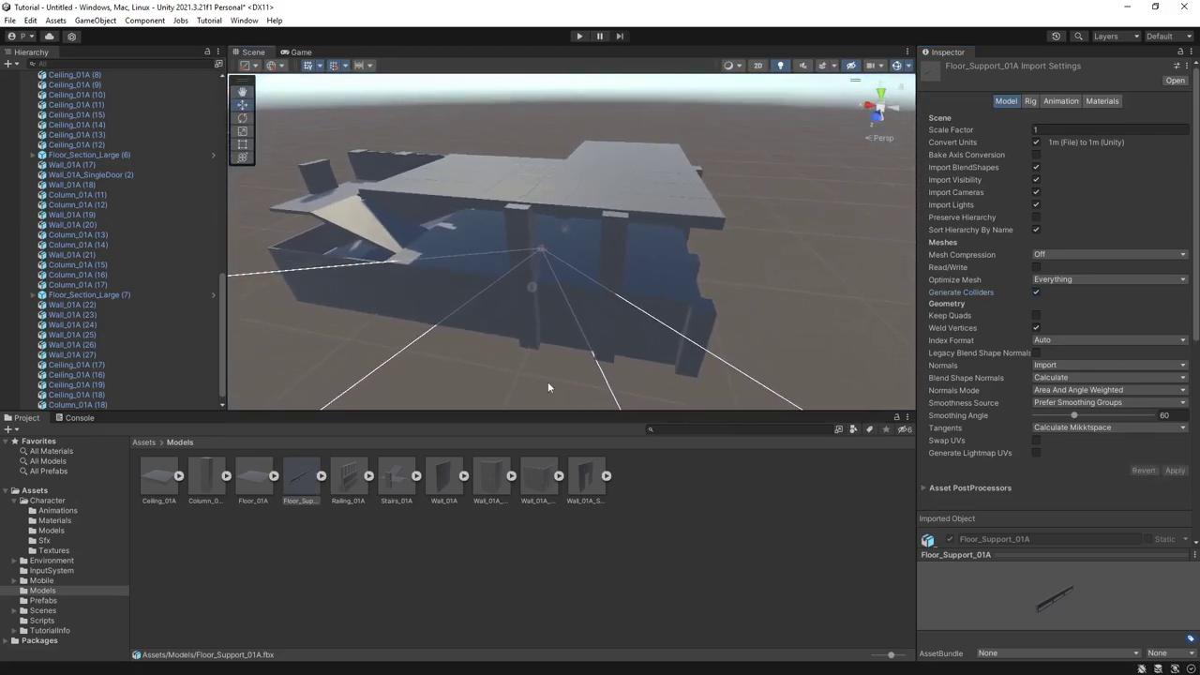
{"action": "left_click", "coordinate": [496, 377]}
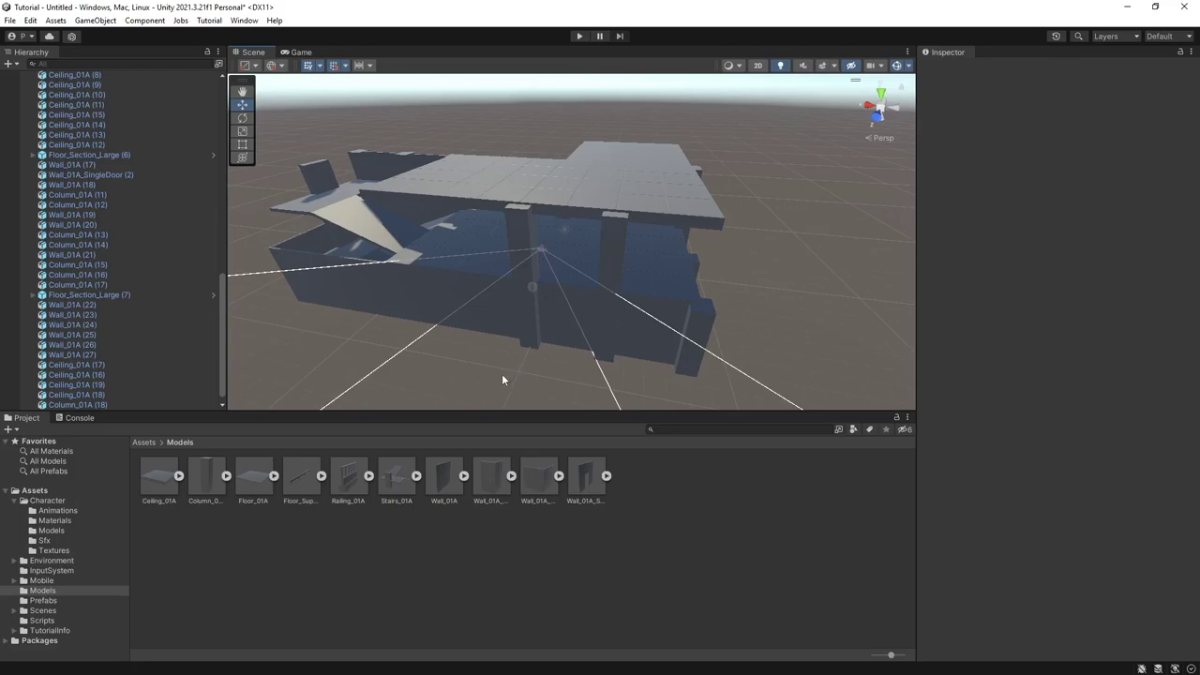
{"action": "right_click_drag", "start_coordinate": [504, 366], "coordinate": [510, 366]}
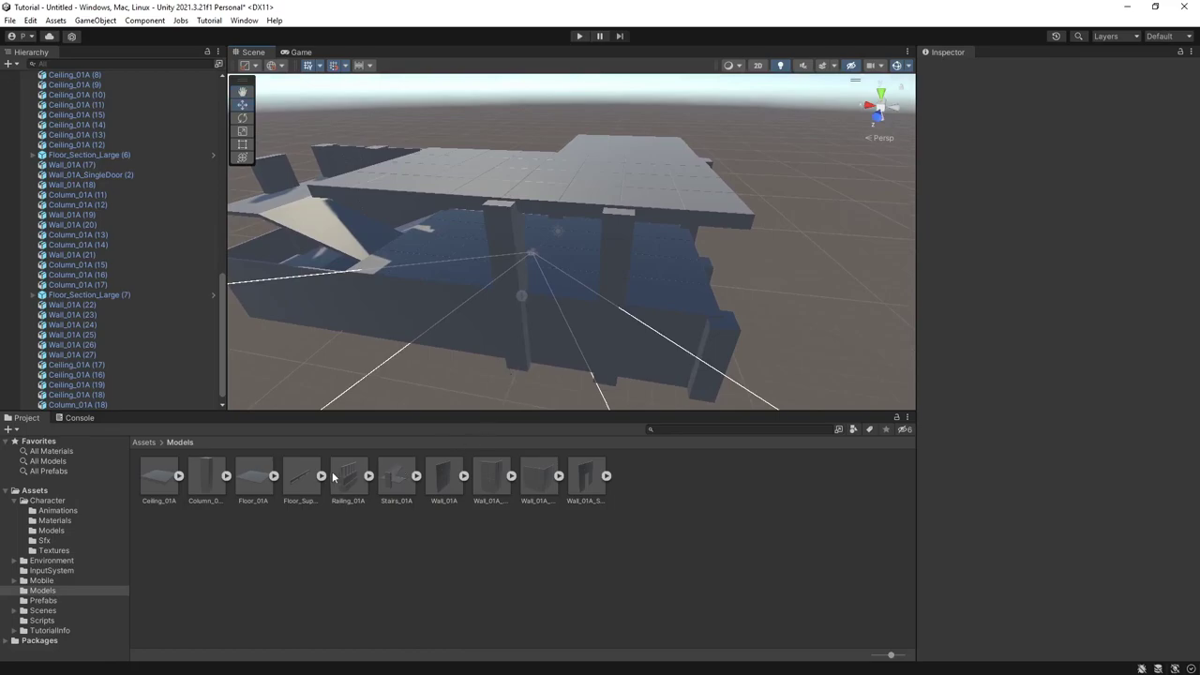
{"action": "left_click_drag", "start_coordinate": [345, 479], "coordinate": [586, 377]}
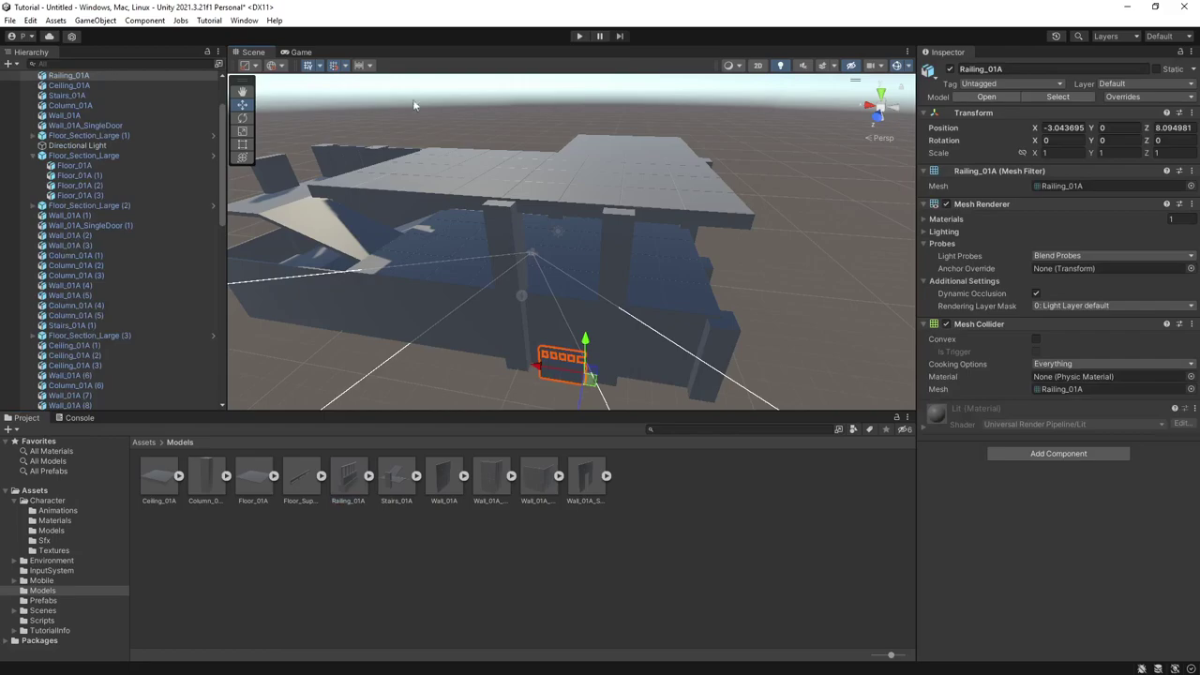
{"action": "left_click", "coordinate": [346, 67]}
{"action": "left_click", "coordinate": [420, 105]}
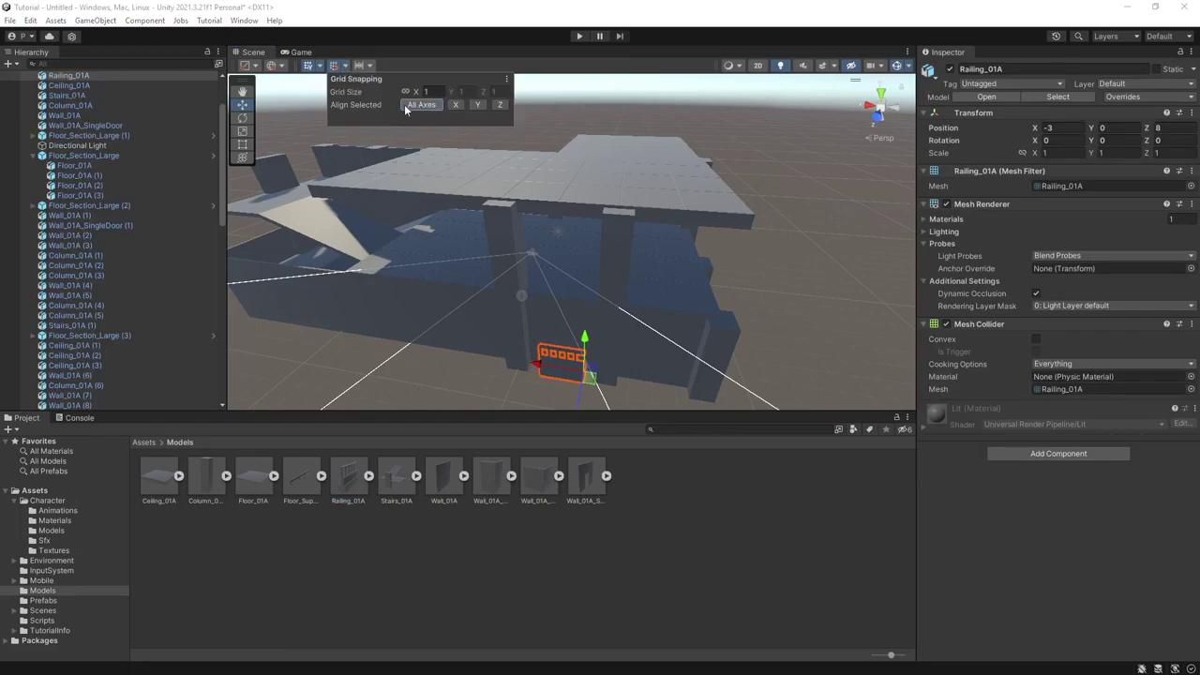
{"action": "left_click_drag", "start_coordinate": [587, 348], "coordinate": [592, 280]}
Step: Rotate the Directional Light about the vertical axis to about 119.3° so it lights the front of the building
{"action": "right_click_drag", "start_coordinate": [649, 338], "coordinate": [543, 240]}
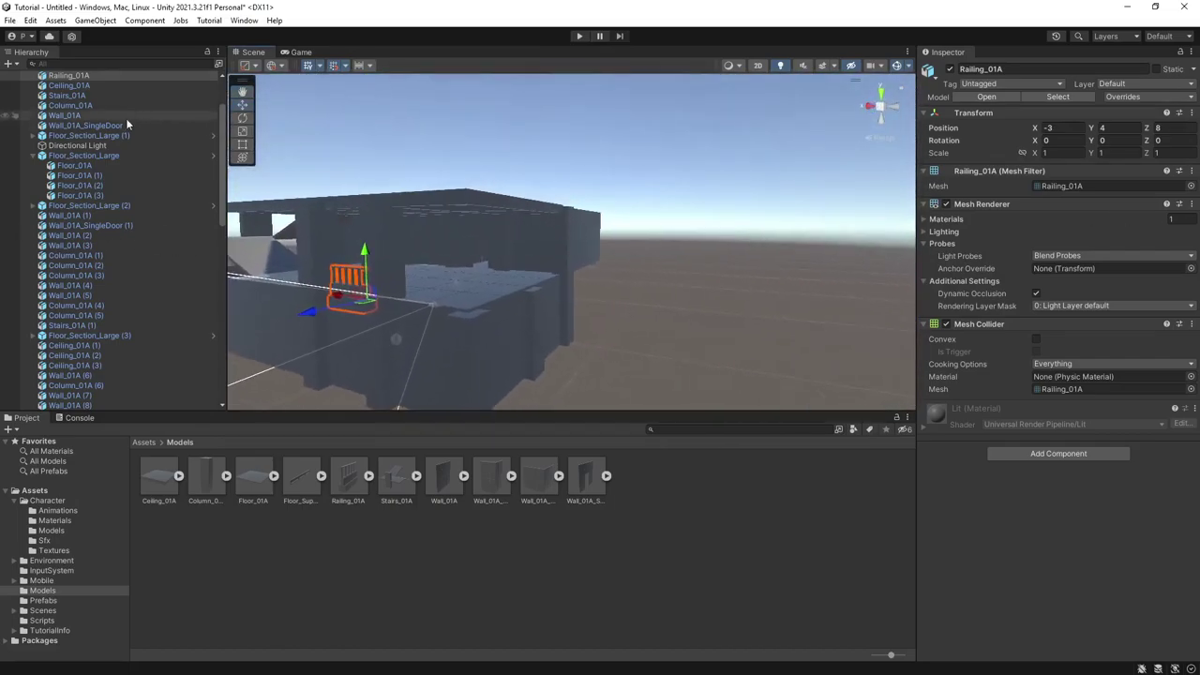
{"action": "scroll", "coordinate": [110, 144], "scroll_direction": "up", "scroll_amount": 2}
{"action": "scroll", "coordinate": [110, 160], "scroll_direction": "down", "scroll_amount": 10}
{"action": "scroll", "coordinate": [109, 244], "scroll_direction": "up", "scroll_amount": 10}
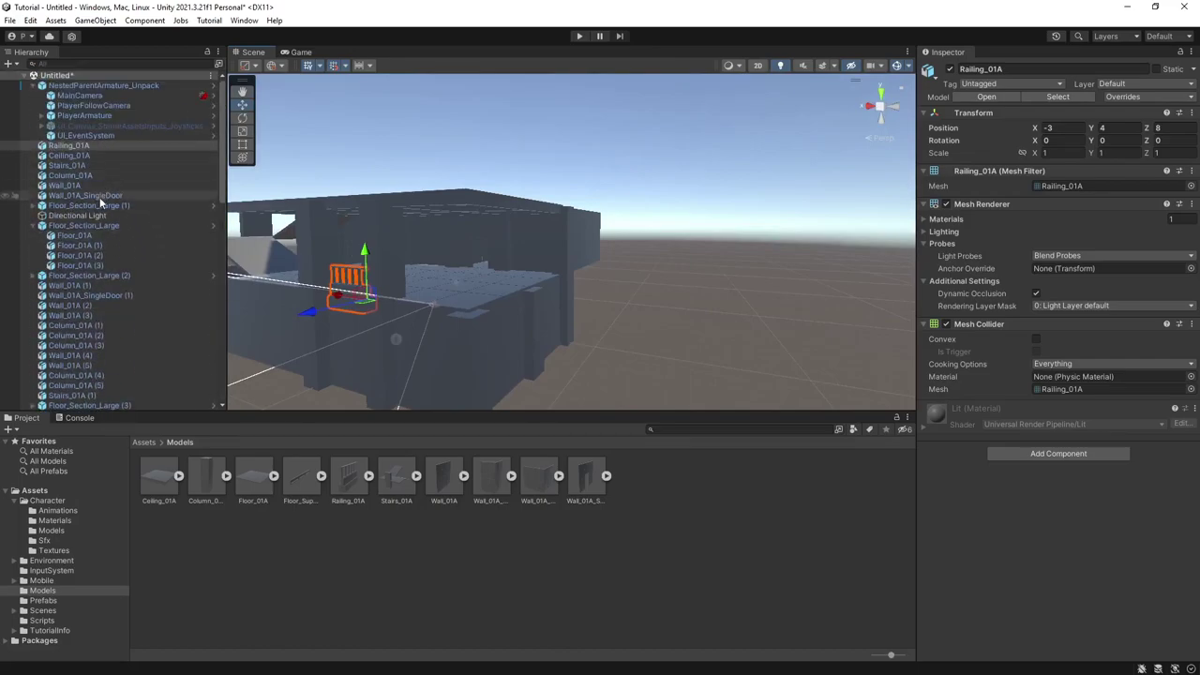
{"action": "scroll", "coordinate": [103, 244], "scroll_direction": "down", "scroll_amount": 5}
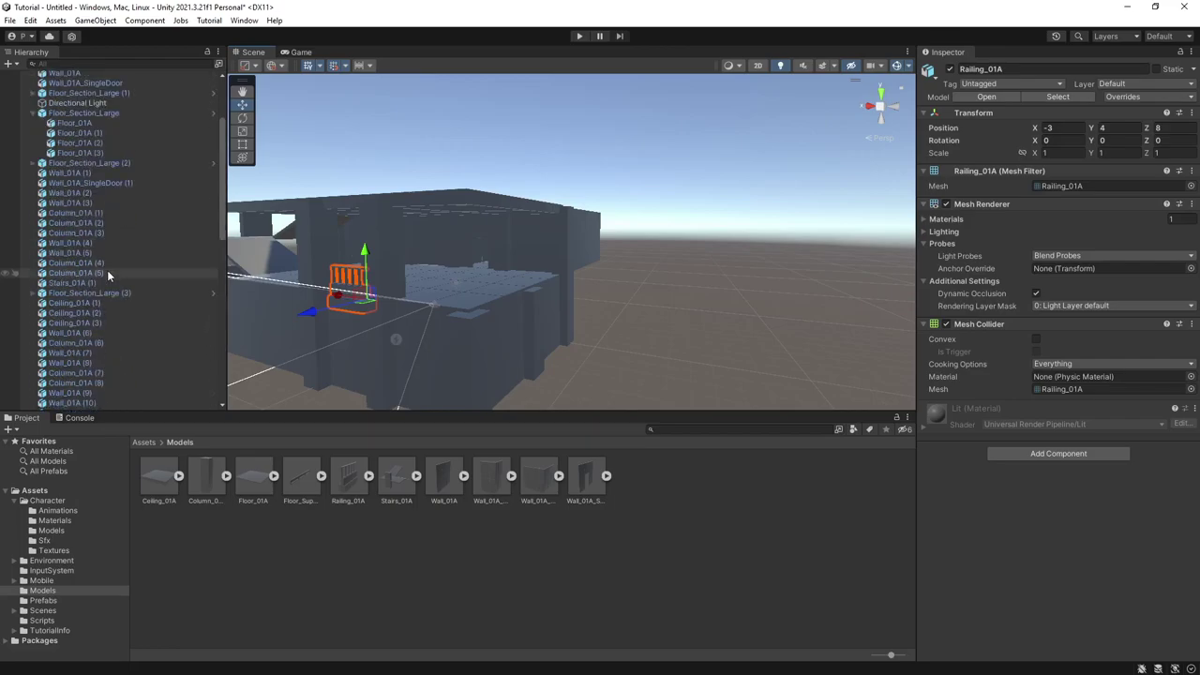
{"action": "left_click", "coordinate": [80, 103]}
{"action": "key", "text": "e"}
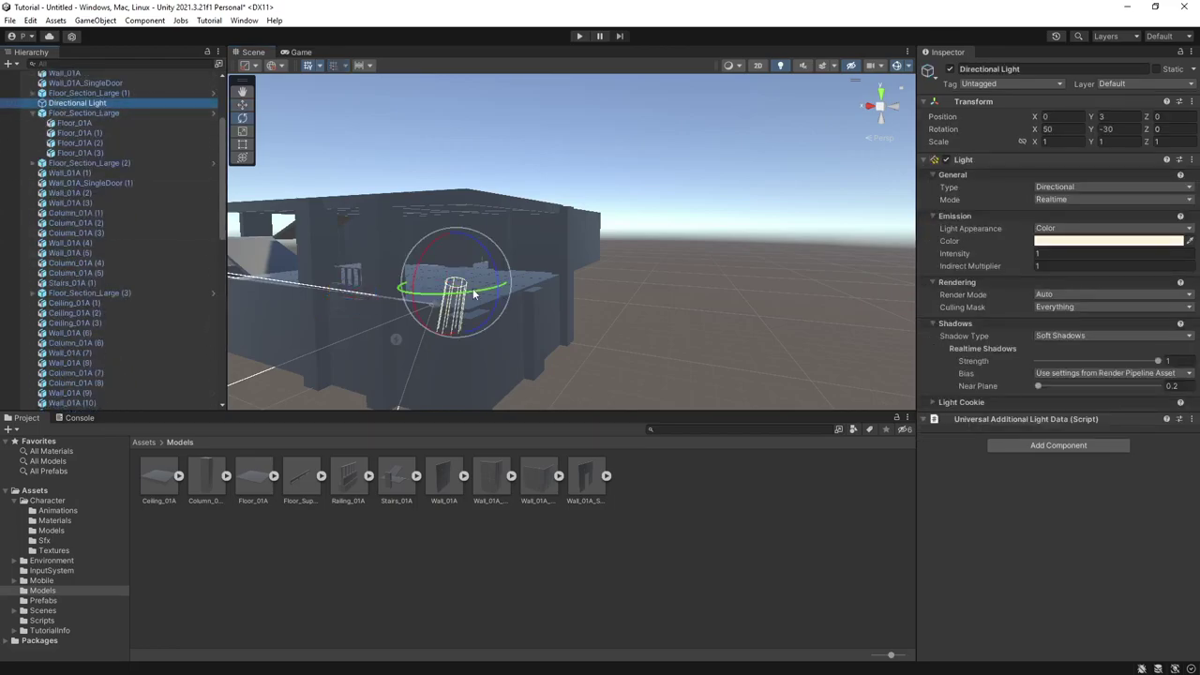
{"action": "left_click_drag", "start_coordinate": [472, 287], "coordinate": [192, 266]}
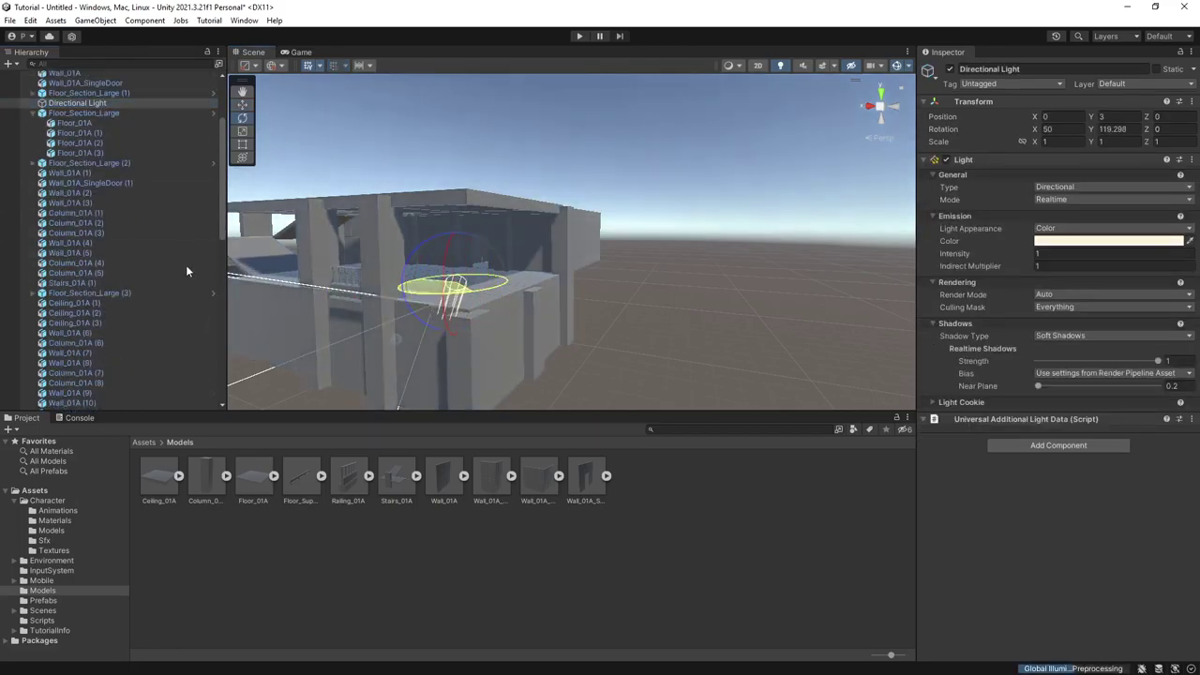
Step: Move the railing to the end of the front floor edge and place duplicates side by side up to X -2
{"action": "right_click_drag", "start_coordinate": [581, 279], "coordinate": [511, 290]}
{"action": "left_click", "coordinate": [624, 292]}
{"action": "key", "text": "w"}
{"action": "left_click", "coordinate": [512, 291]}
{"action": "key", "text": "w"}
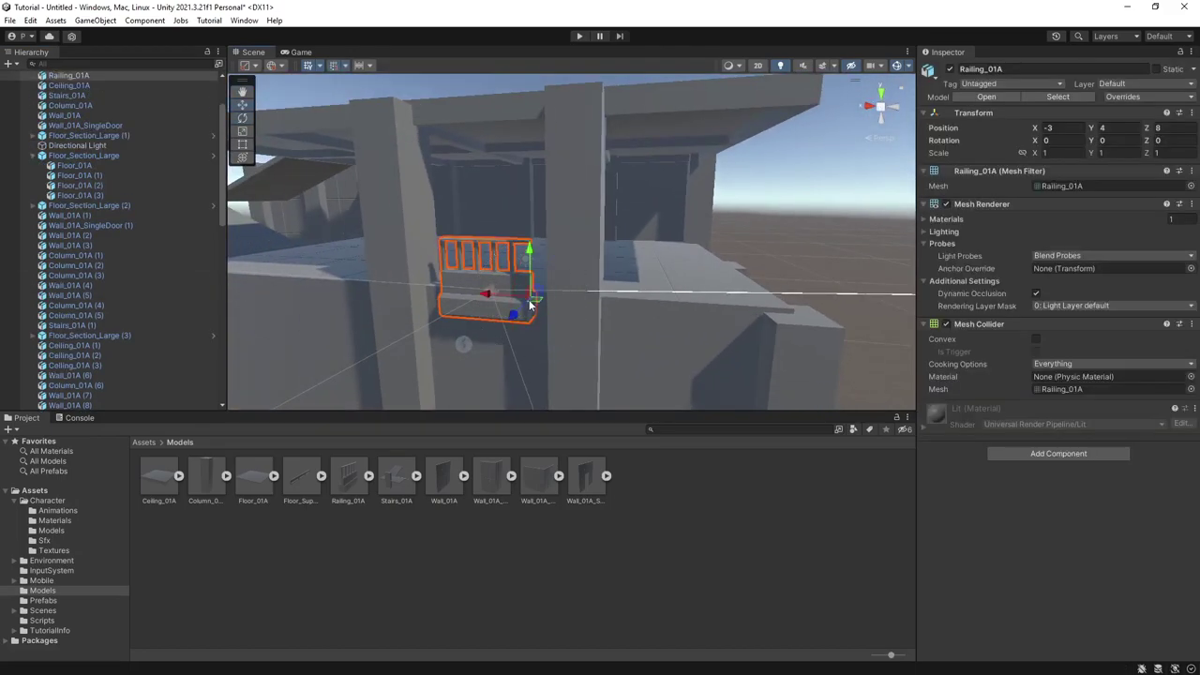
{"action": "left_click_drag", "start_coordinate": [504, 300], "coordinate": [535, 297]}
{"action": "key", "text": "ctrl+d"}
{"action": "key", "text": "ctrl+d"}
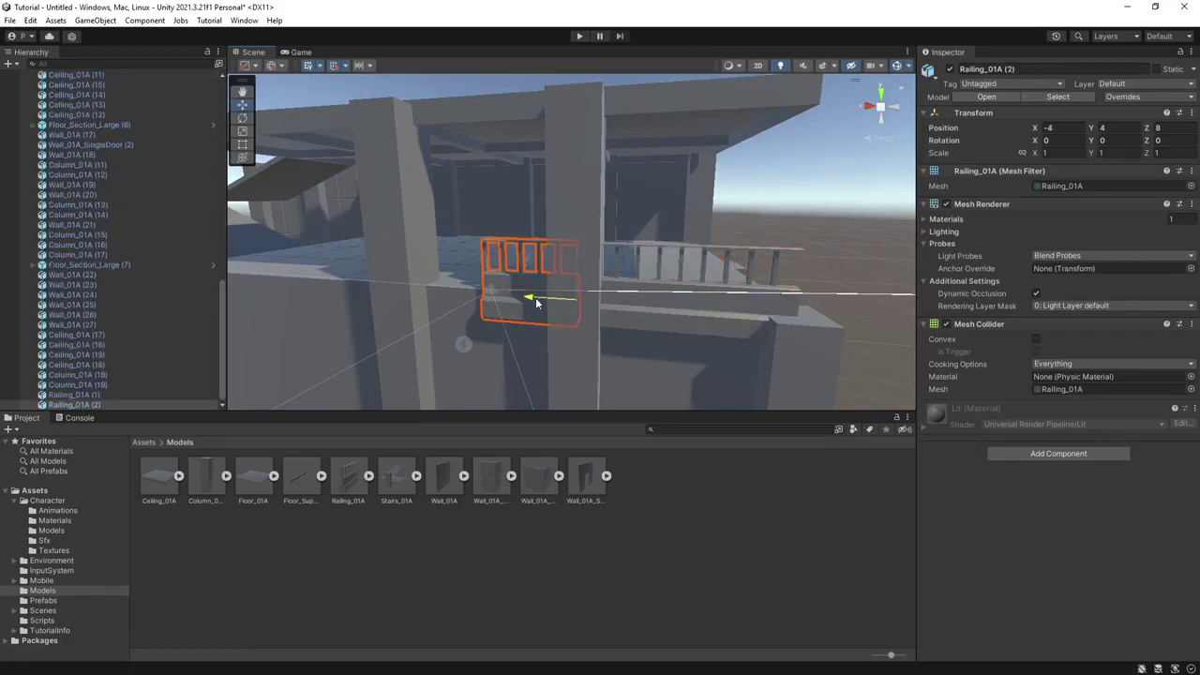
{"action": "middle_click_drag", "start_coordinate": [532, 297], "coordinate": [709, 289]}
{"action": "key", "text": "ctrl+d"}
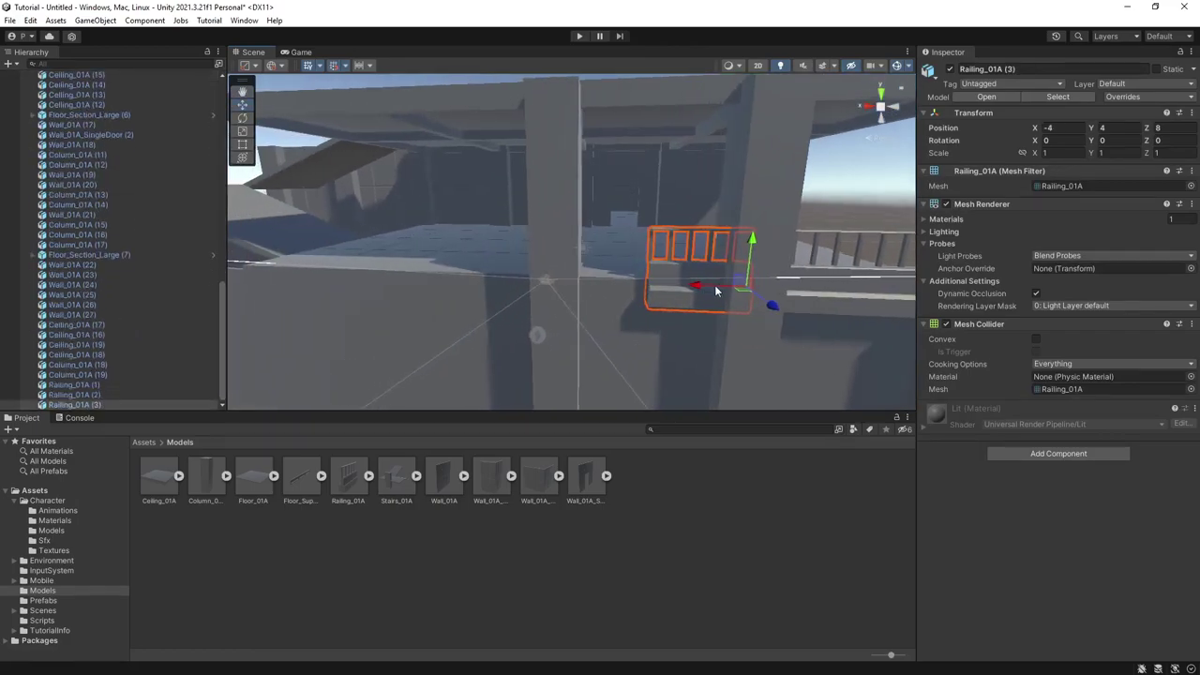
{"action": "left_click_drag", "start_coordinate": [708, 289], "coordinate": [610, 290]}
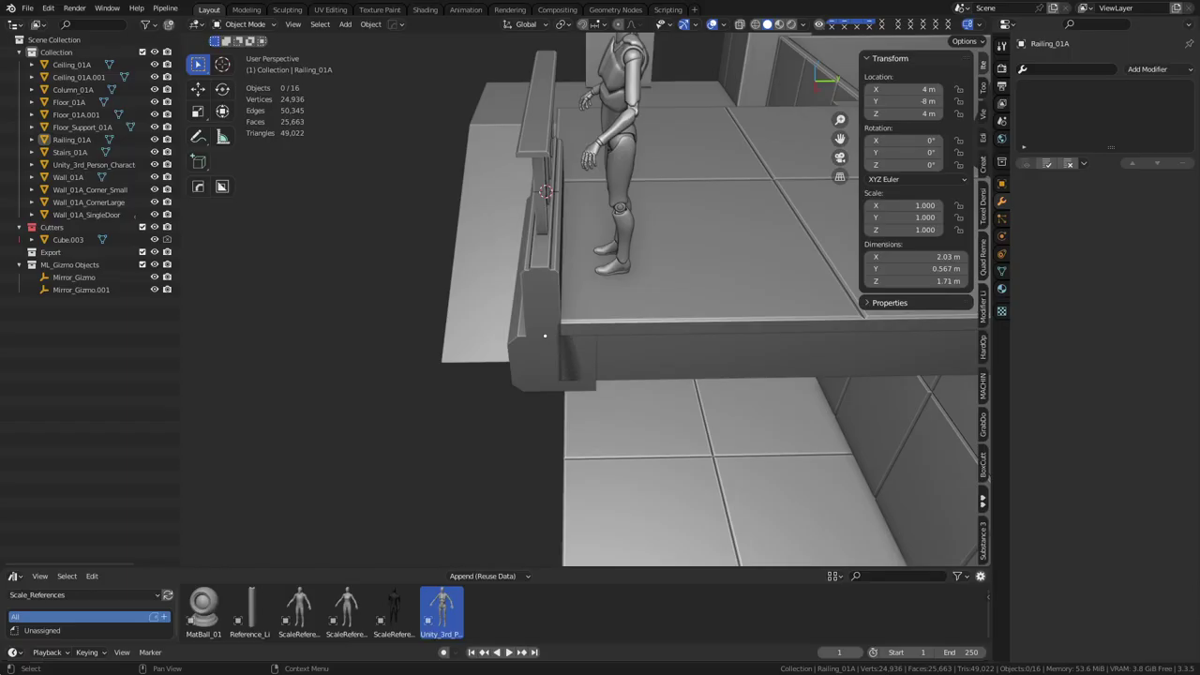
{"action": "scroll", "coordinate": [535, 406], "scroll_direction": "down", "scroll_amount": 6}
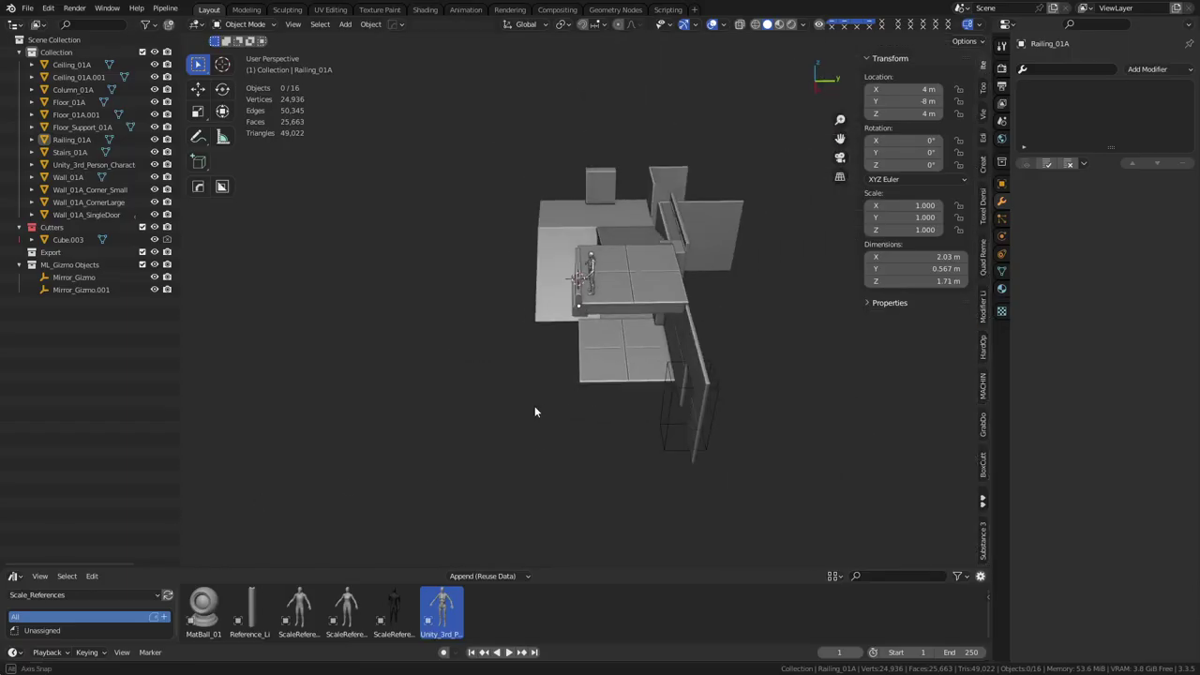
{"action": "middle_click_drag", "start_coordinate": [536, 406], "coordinate": [589, 344]}
{"action": "left_click", "coordinate": [518, 262]}
{"action": "left_click", "coordinate": [640, 269]}
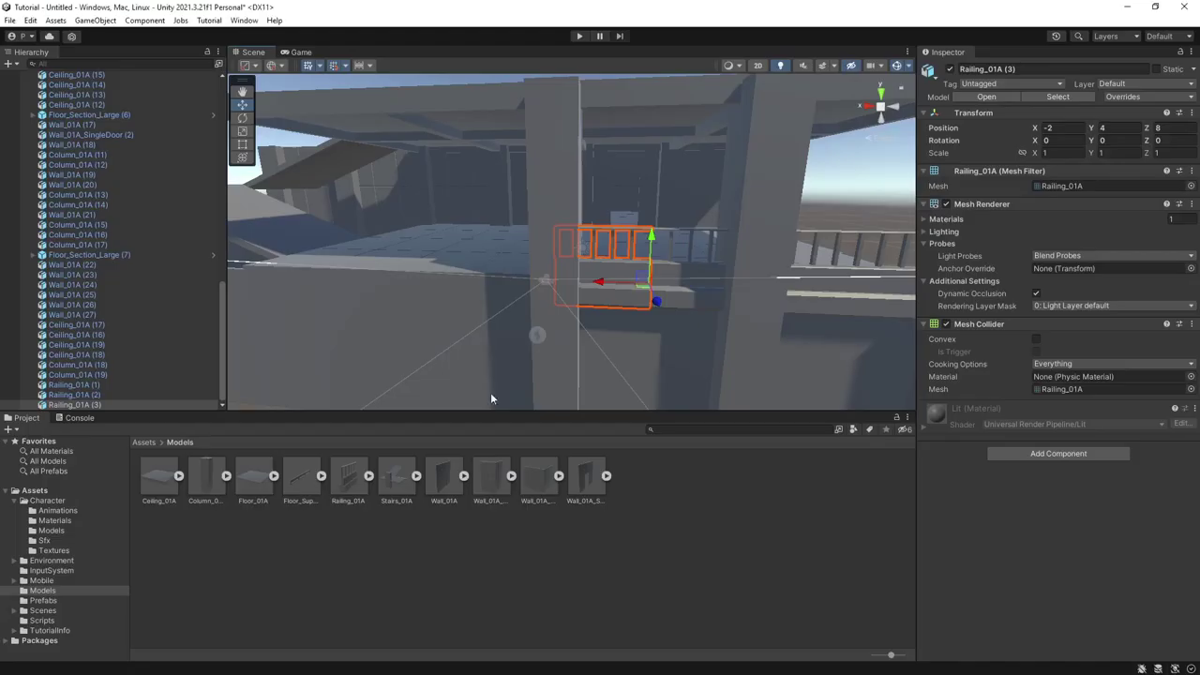
Step: Continue duplicating the railing every 2 units along the front floor edge until the row reaches X 14
{"action": "key", "text": "ctrl+d"}
{"action": "left_click_drag", "start_coordinate": [627, 281], "coordinate": [423, 289]}
{"action": "key", "text": "ctrl+d"}
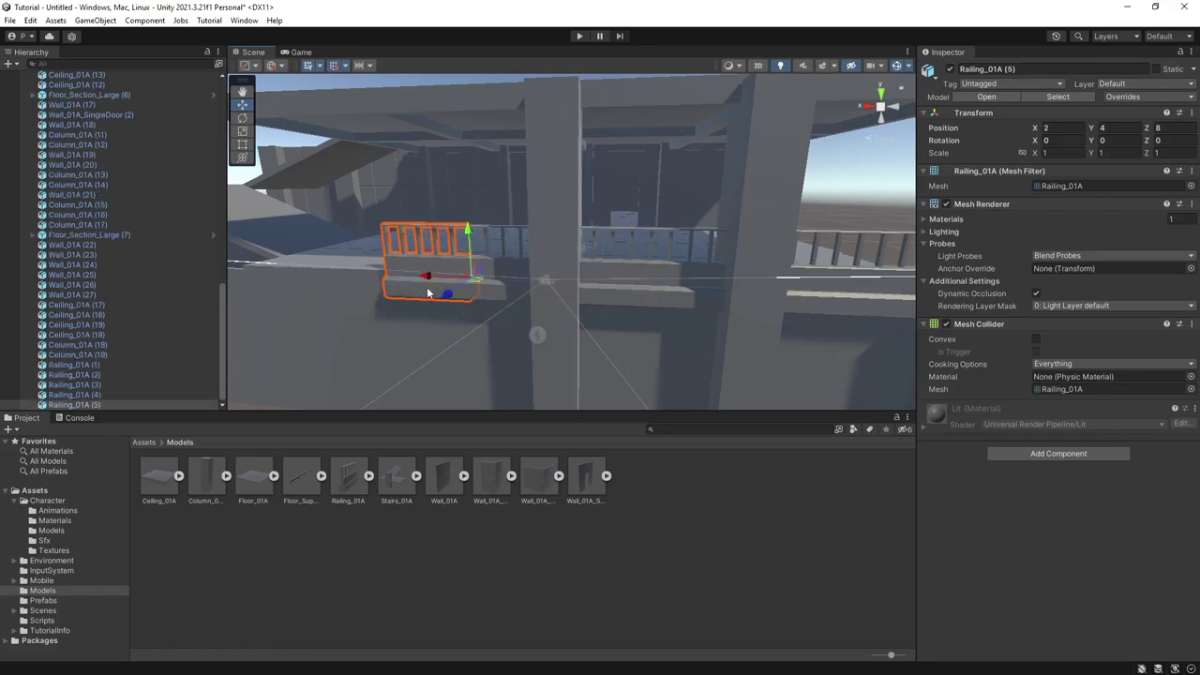
{"action": "right_click_drag", "start_coordinate": [428, 290], "coordinate": [563, 287]}
{"action": "key", "text": "ctrl+d"}
{"action": "left_click_drag", "start_coordinate": [630, 273], "coordinate": [597, 292]}
{"action": "key", "text": "ctrl+d"}
{"action": "key", "text": "ctrl+d"}
{"action": "key", "text": "ctrl+d"}
{"action": "key", "text": "ctrl+d"}
{"action": "left_click_drag", "start_coordinate": [530, 294], "coordinate": [421, 289]}
{"action": "key", "text": "ctrl+d"}
{"action": "left_click", "coordinate": [313, 261]}
Step: Duplicate the corner railing at X -8, rotate the copy to -90° about Y, and move it to Z 6
{"action": "right_click_drag", "start_coordinate": [459, 283], "coordinate": [479, 298]}
{"action": "key", "text": "d"}
{"action": "left_click", "coordinate": [495, 208]}
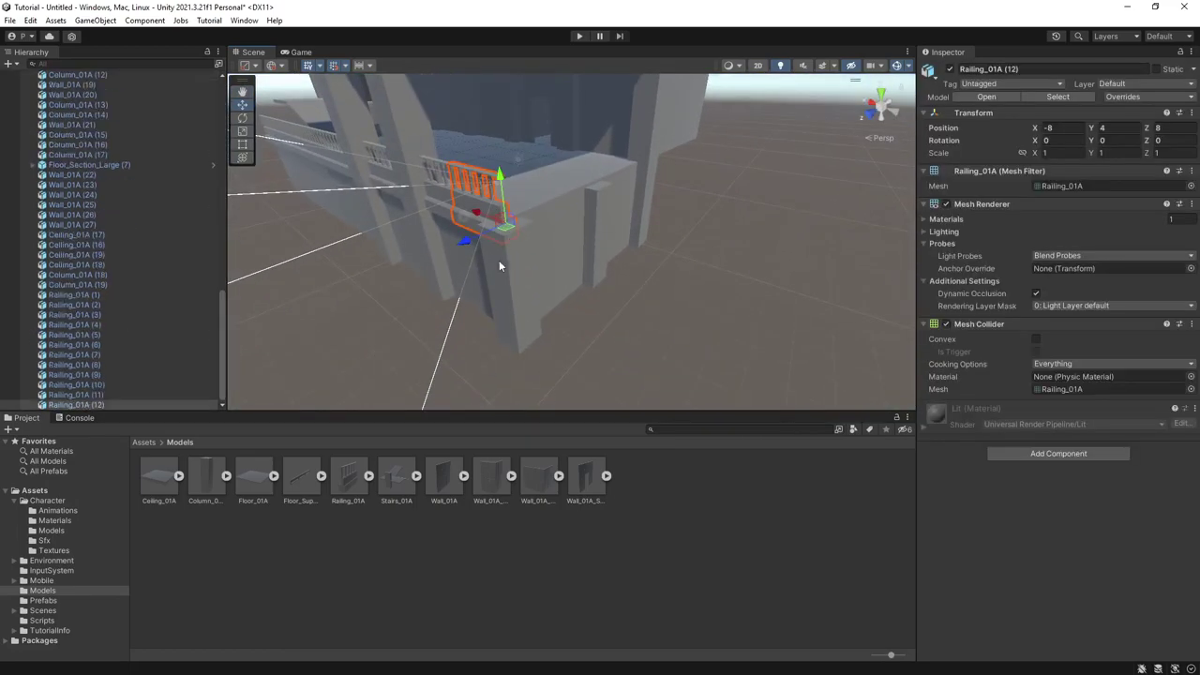
{"action": "left_click_drag", "start_coordinate": [488, 244], "coordinate": [648, 247]}
{"action": "key", "text": "w"}
{"action": "left_click_drag", "start_coordinate": [476, 242], "coordinate": [527, 234]}
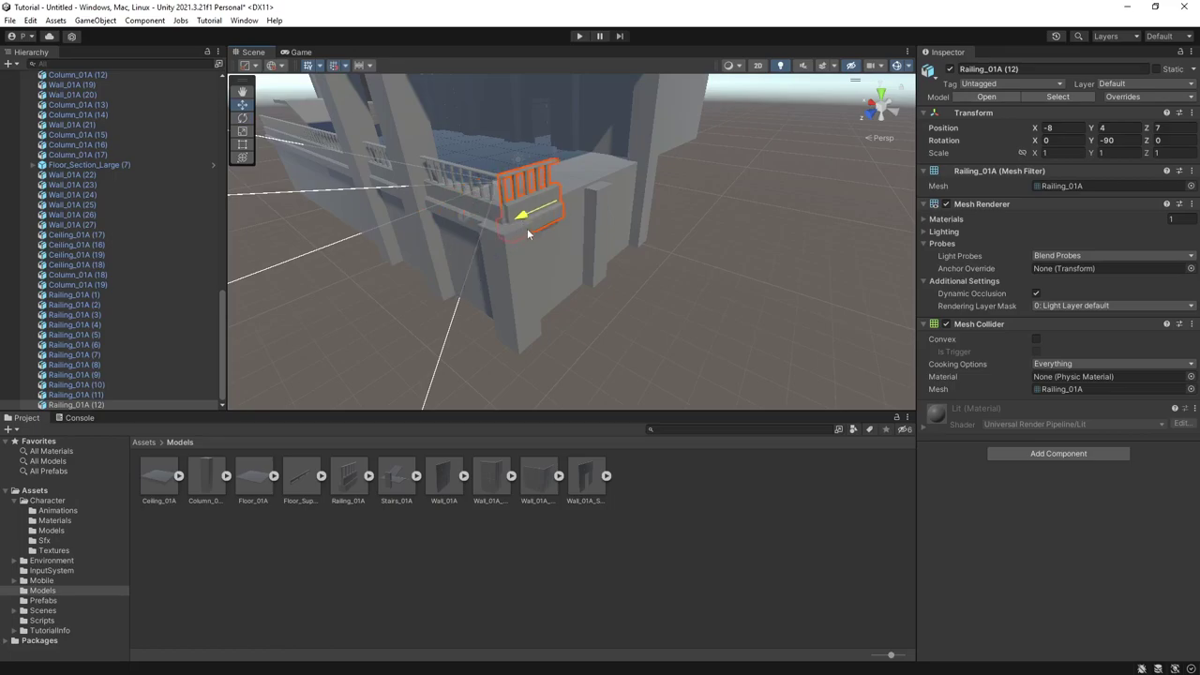
{"action": "left_click", "coordinate": [638, 303]}
{"action": "key", "text": "w"}
{"action": "right_click_drag", "start_coordinate": [637, 303], "coordinate": [544, 300]}
{"action": "left_click", "coordinate": [505, 302]}
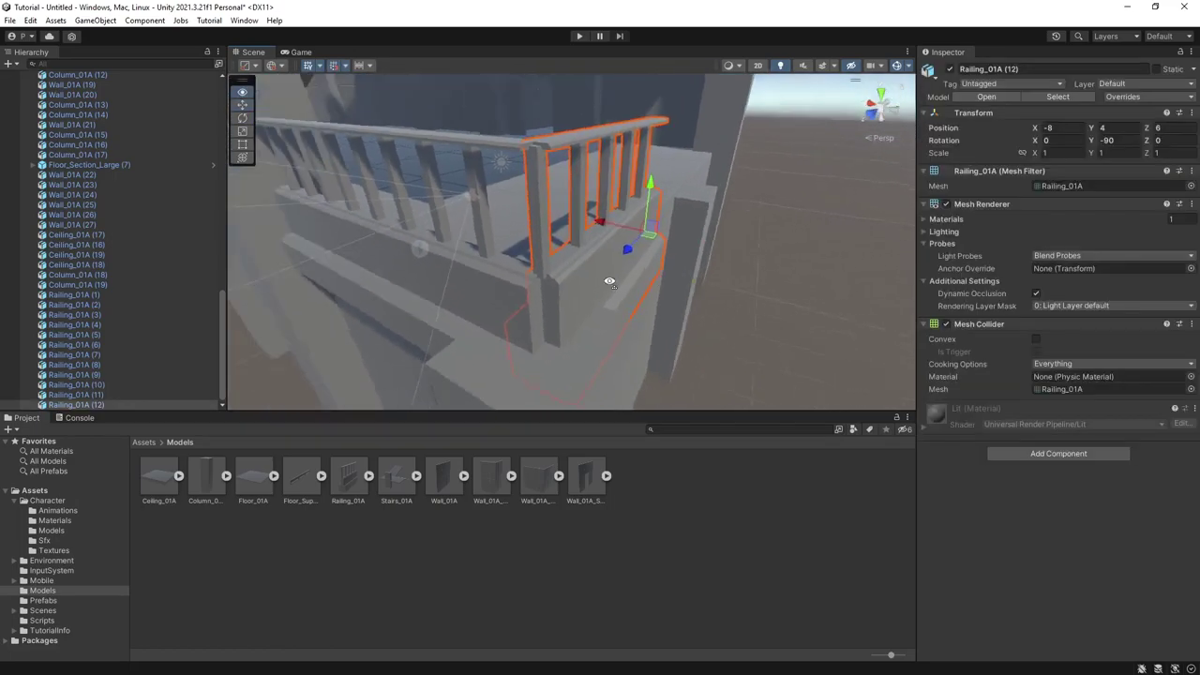
Step: Duplicate the rotated corner railing three times in a continuous row along the side floor edge
{"action": "key", "text": "f"}
{"action": "left_click_drag", "start_coordinate": [584, 254], "coordinate": [775, 214]}
{"action": "key", "text": "ctrl+d"}
{"action": "key", "text": "ctrl+d"}
{"action": "left_click", "coordinate": [825, 338]}
Step: Duplicate the end railing at X 14, rotate the copy to 90° about Y, and move it to X 16
{"action": "right_click_drag", "start_coordinate": [588, 316], "coordinate": [535, 288]}
{"action": "key", "text": "w"}
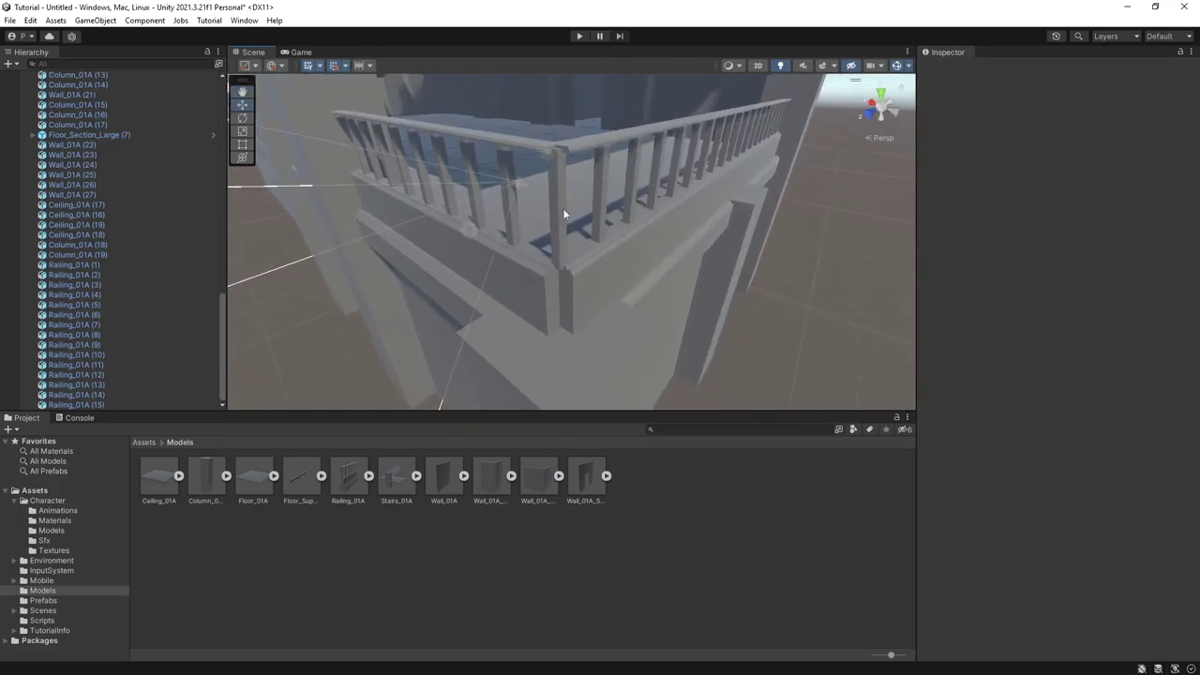
{"action": "right_click_drag", "start_coordinate": [562, 214], "coordinate": [736, 222]}
{"action": "left_click", "coordinate": [735, 222]}
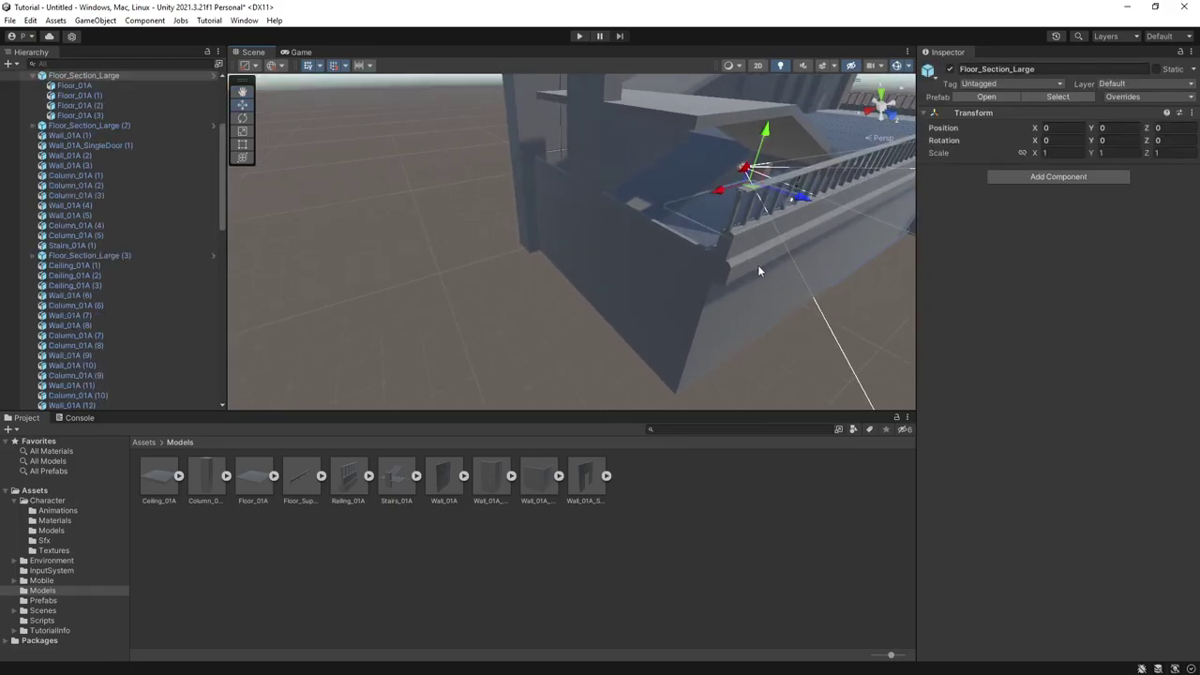
{"action": "left_click", "coordinate": [744, 249]}
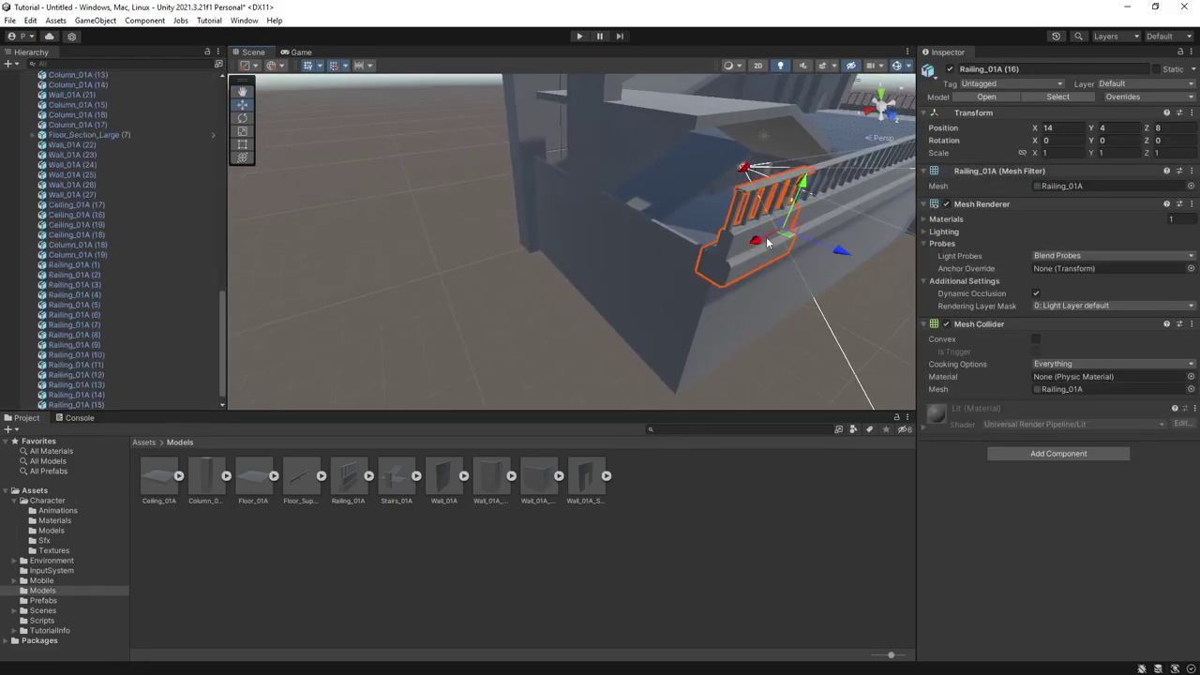
{"action": "left_click_drag", "start_coordinate": [826, 256], "coordinate": [661, 258]}
{"action": "key", "text": "w"}
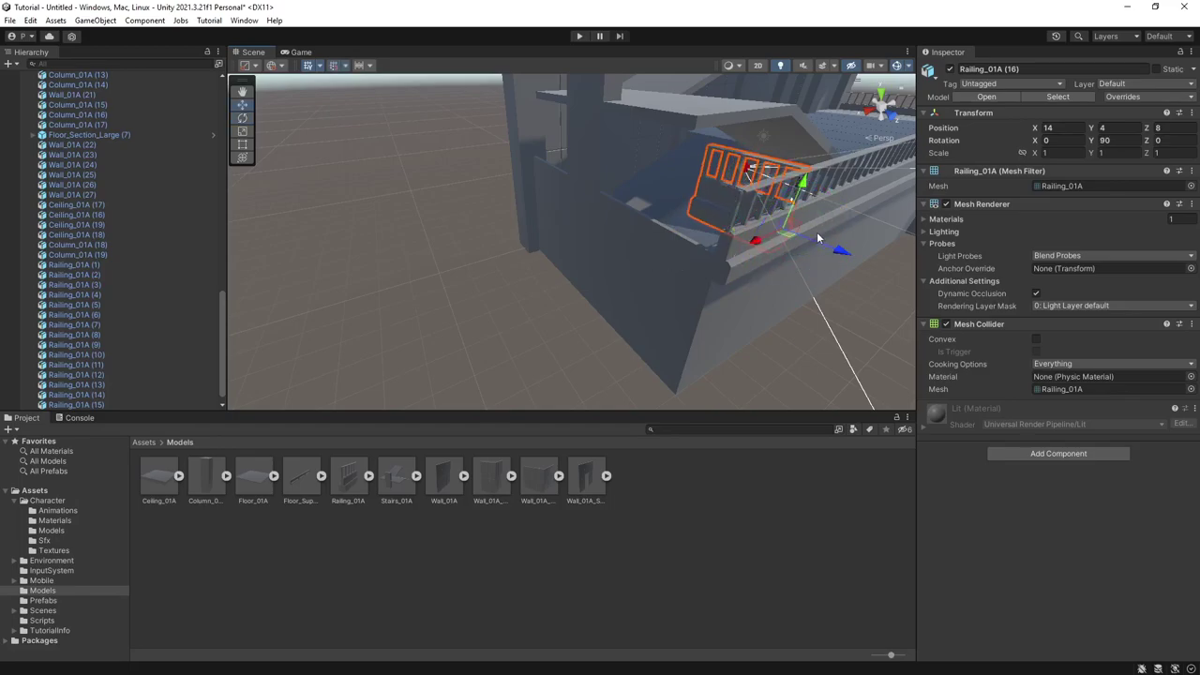
{"action": "left_click_drag", "start_coordinate": [766, 242], "coordinate": [660, 240]}
Step: Duplicate the railing along the side edge at X 16, placing copies from Z 6 to Z 2
{"action": "key", "text": "ctrl+d"}
{"action": "right_click_drag", "start_coordinate": [720, 275], "coordinate": [726, 277]}
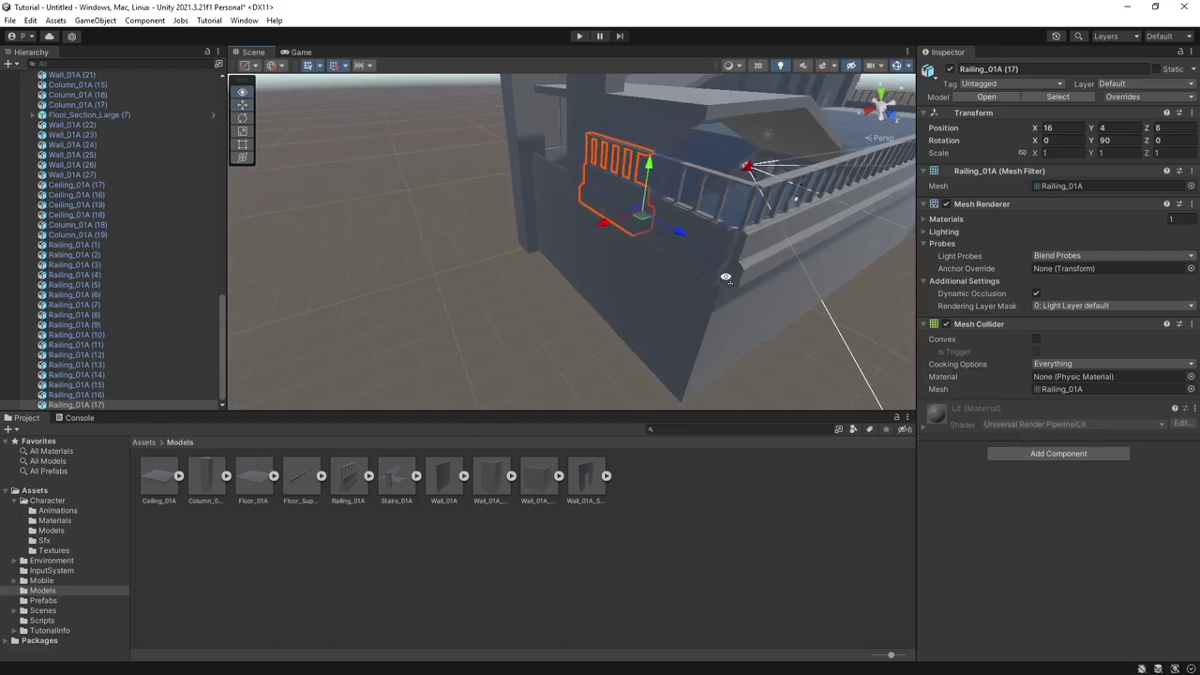
{"action": "left_click_drag", "start_coordinate": [725, 277], "coordinate": [739, 320], "text": "alt"}
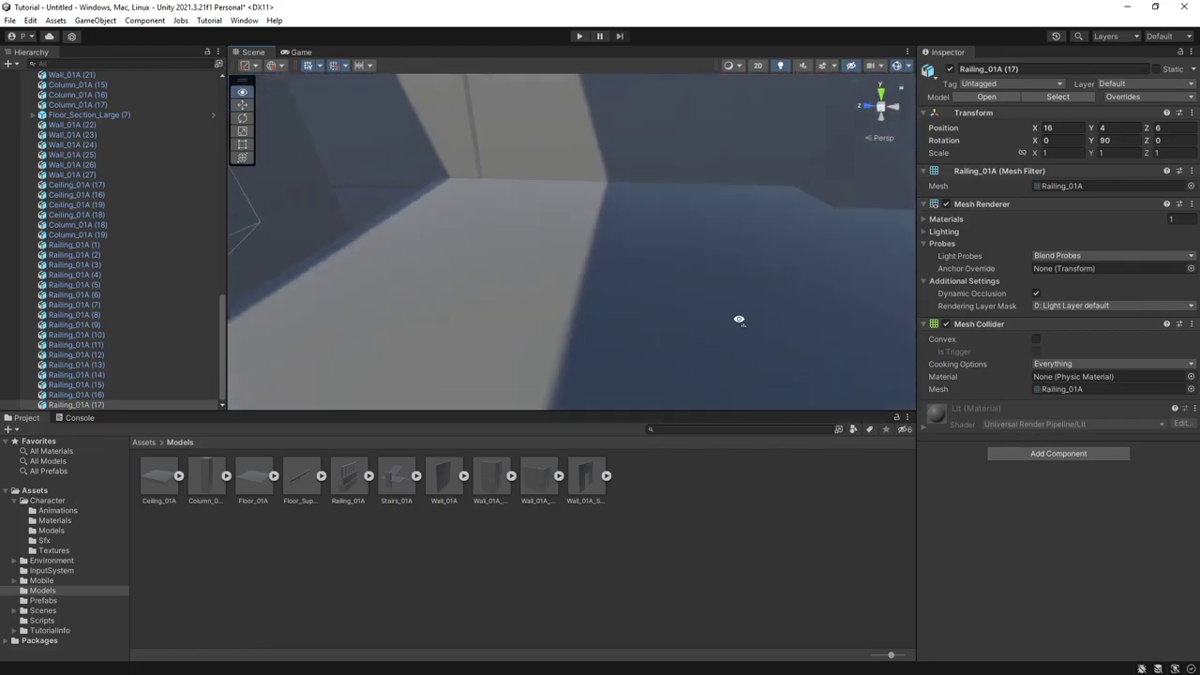
{"action": "right_click_drag", "start_coordinate": [738, 319], "coordinate": [756, 249]}
{"action": "key", "text": "ctrl+d"}
{"action": "left_click_drag", "start_coordinate": [453, 192], "coordinate": [686, 191]}
{"action": "key", "text": "ctrl+d"}
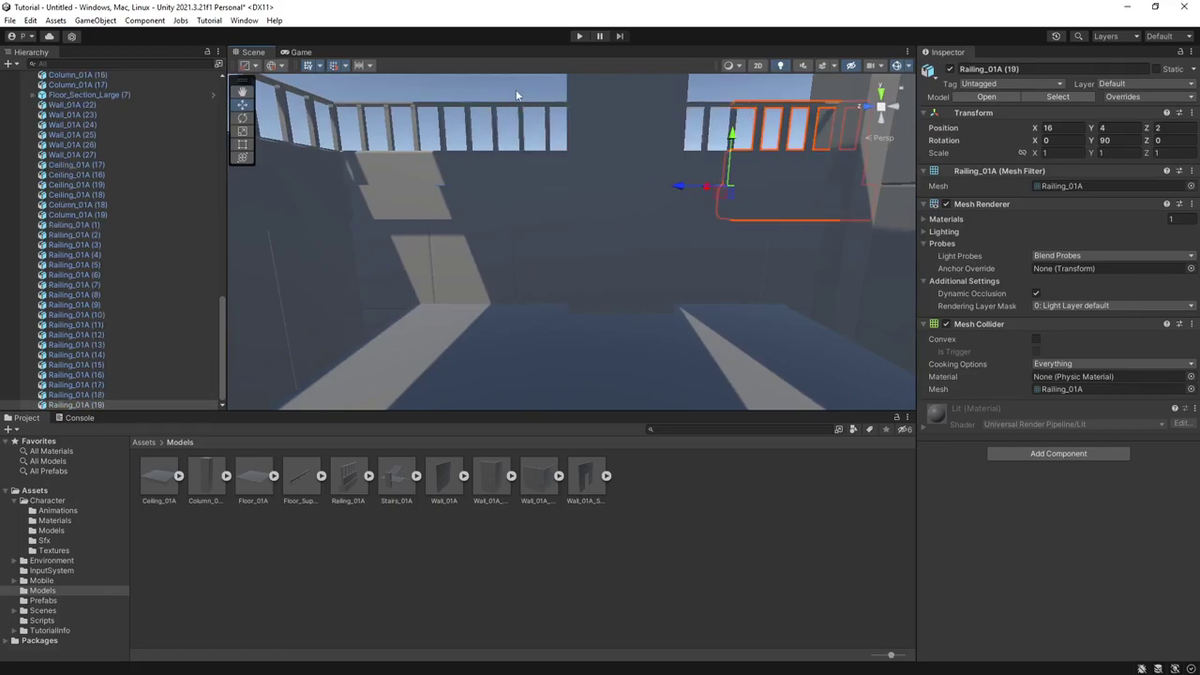
{"action": "left_click", "coordinate": [517, 93]}
Step: Examine the staircase from several angles and how it meets the surrounding floor and railings
{"action": "right_click_drag", "start_coordinate": [518, 94], "coordinate": [755, 191]}
{"action": "left_click_drag", "start_coordinate": [754, 191], "coordinate": [737, 214], "text": "alt"}
{"action": "right_click_drag", "start_coordinate": [737, 215], "coordinate": [525, 363]}
{"action": "left_click", "coordinate": [506, 254]}
{"action": "left_click_drag", "start_coordinate": [525, 365], "coordinate": [595, 220], "text": "alt"}
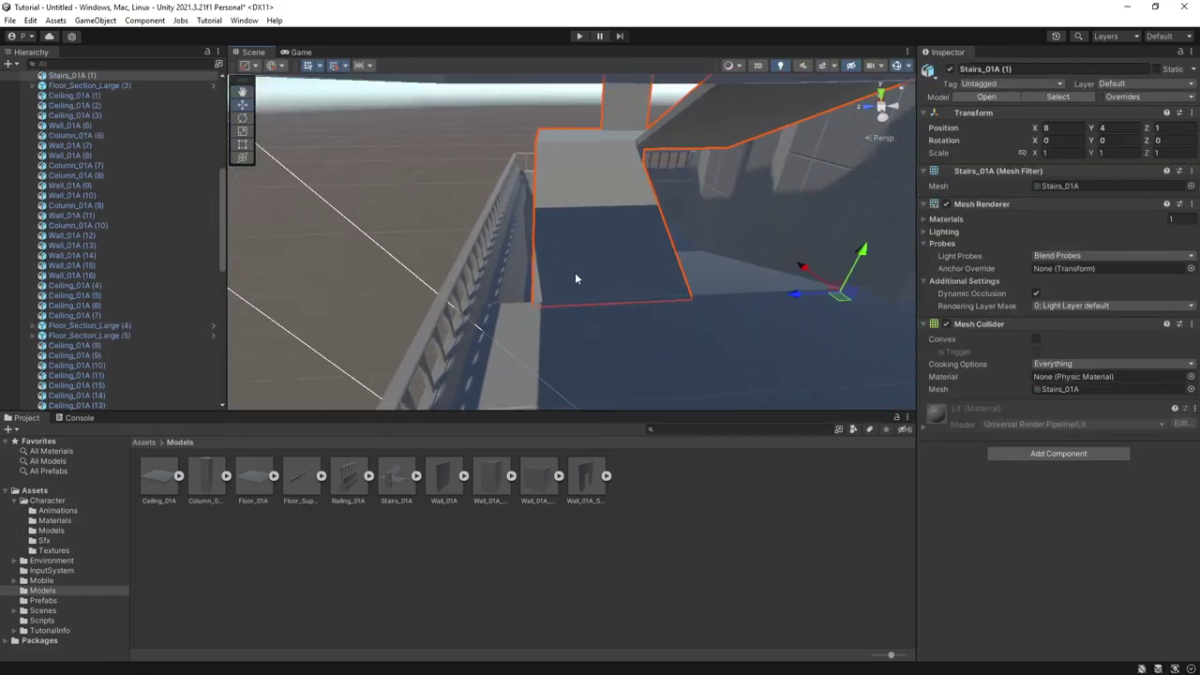
{"action": "left_click_drag", "start_coordinate": [575, 278], "coordinate": [548, 278], "text": "alt"}
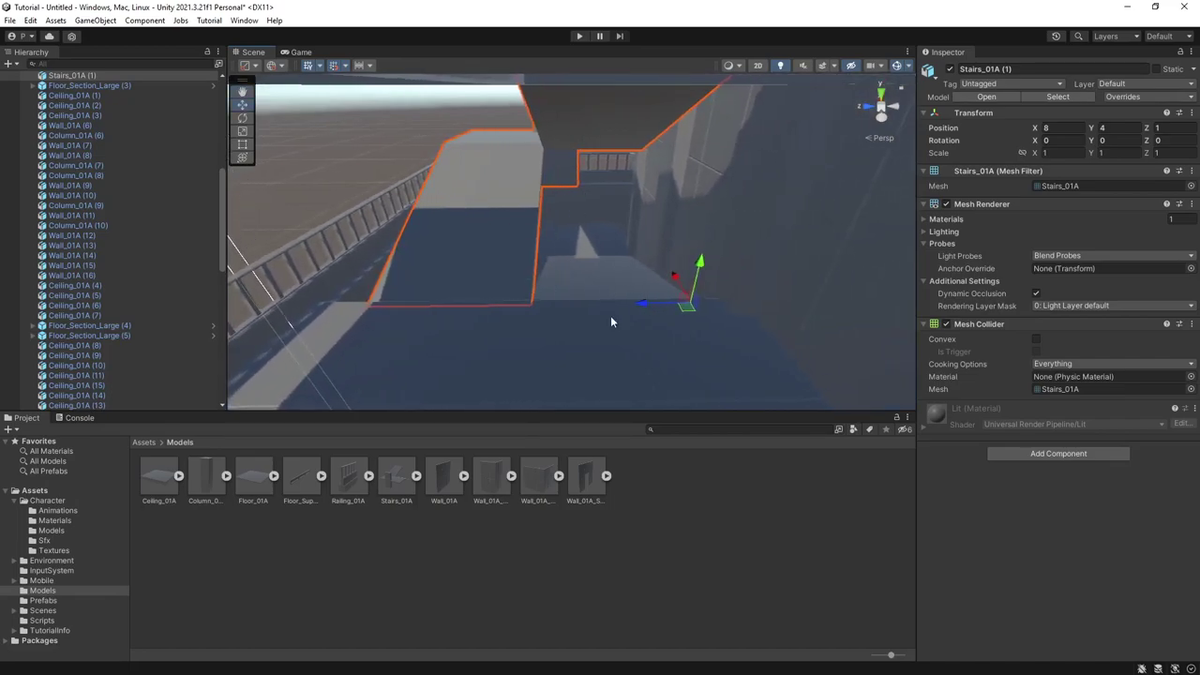
{"action": "left_click_drag", "start_coordinate": [579, 277], "coordinate": [552, 253], "text": "alt"}
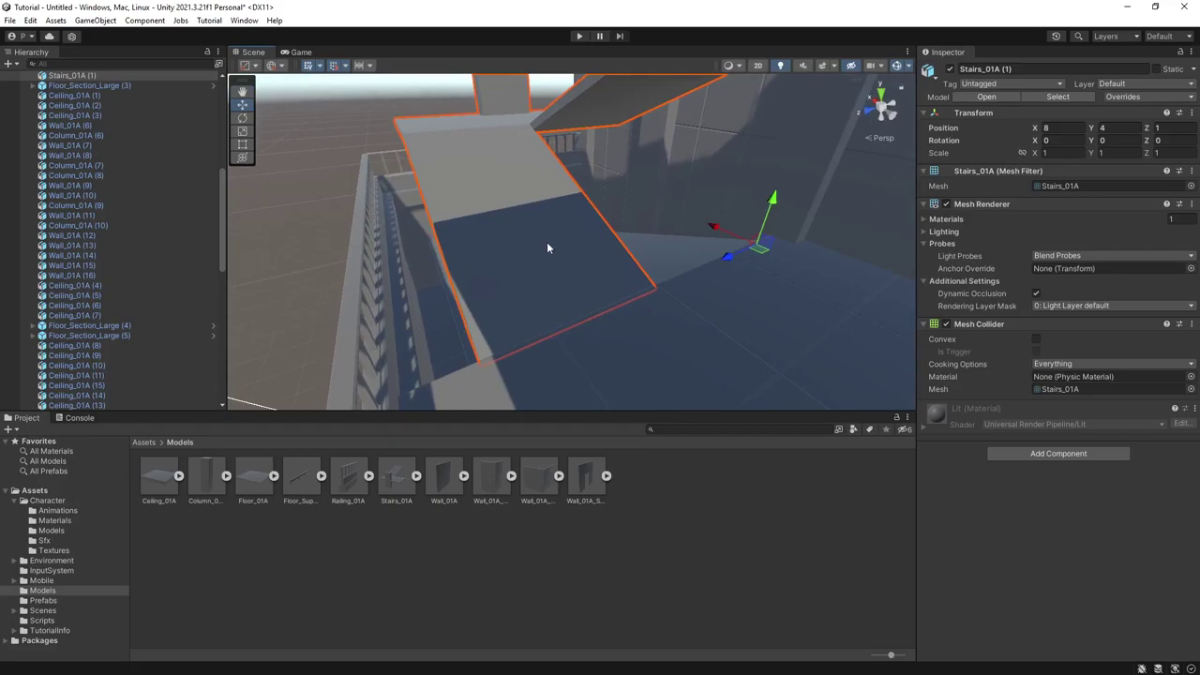
{"action": "left_click_drag", "start_coordinate": [657, 287], "coordinate": [684, 206], "text": "alt"}
Step: Place a floor support beam beside the upper-floor railing and rotate it to -90° about Y
{"action": "right_click_drag", "start_coordinate": [684, 205], "coordinate": [927, 222]}
{"action": "left_click_drag", "start_coordinate": [926, 222], "coordinate": [758, 195], "text": "alt"}
{"action": "key", "text": "s"}
{"action": "right_click_drag", "start_coordinate": [758, 195], "coordinate": [733, 212]}
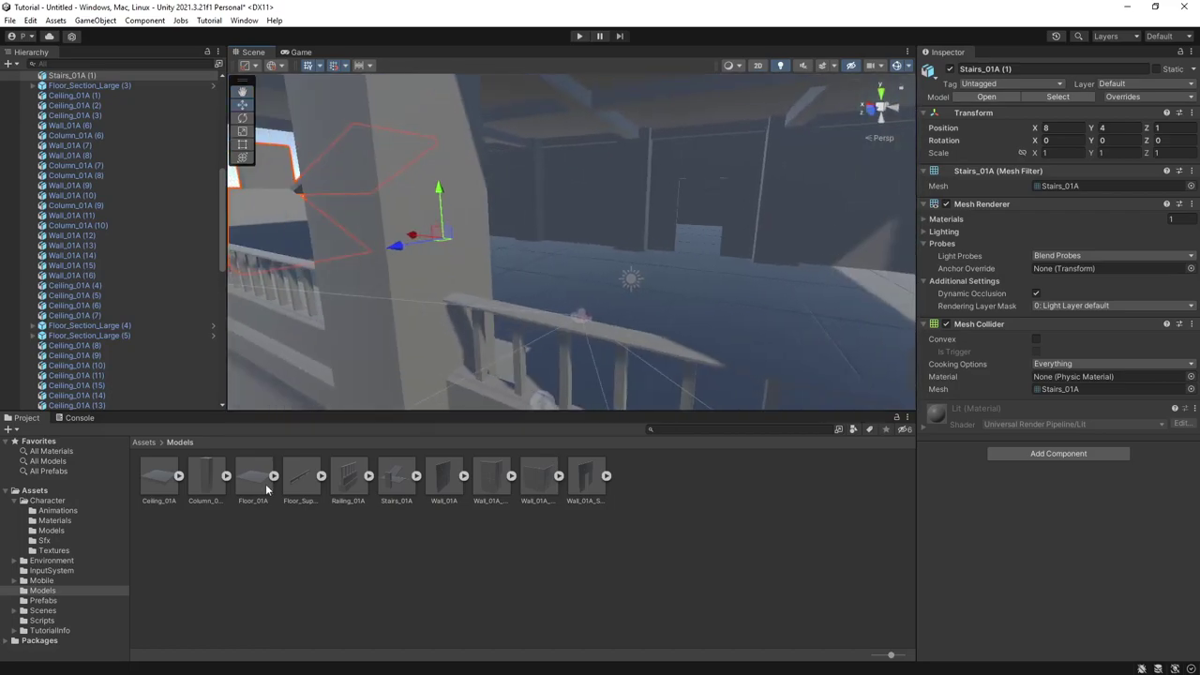
{"action": "left_click_drag", "start_coordinate": [642, 296], "coordinate": [821, 281]}
{"action": "key", "text": "ctrl+z"}
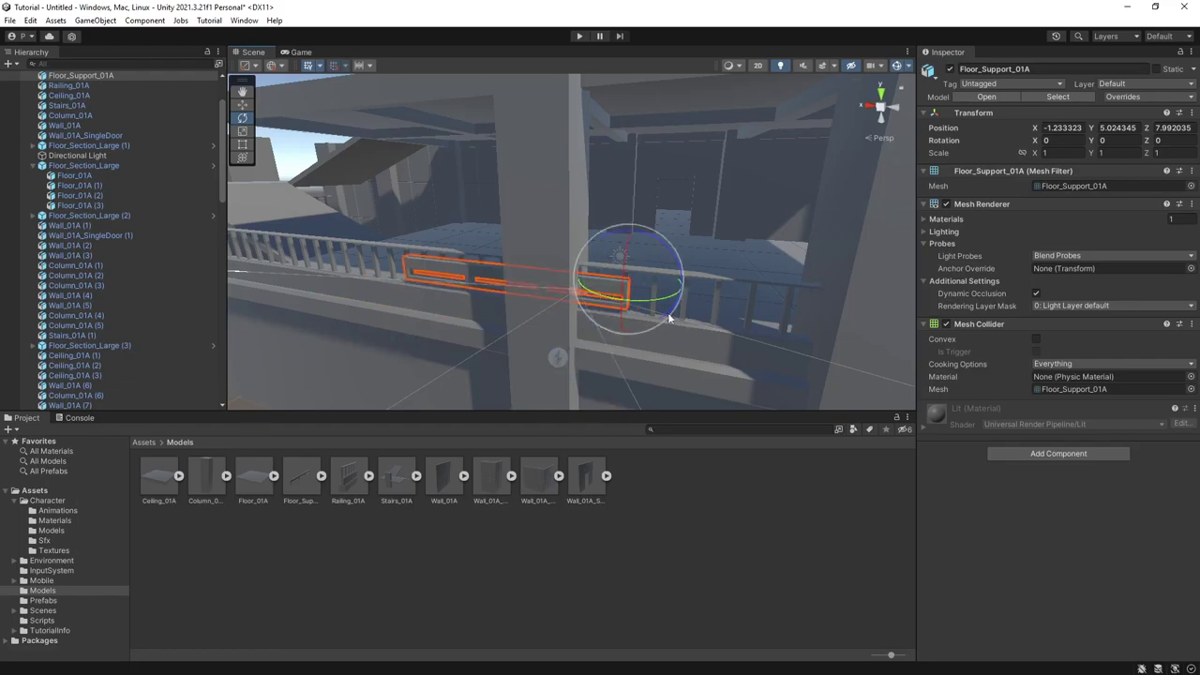
{"action": "left_click_drag", "start_coordinate": [647, 304], "coordinate": [810, 290]}
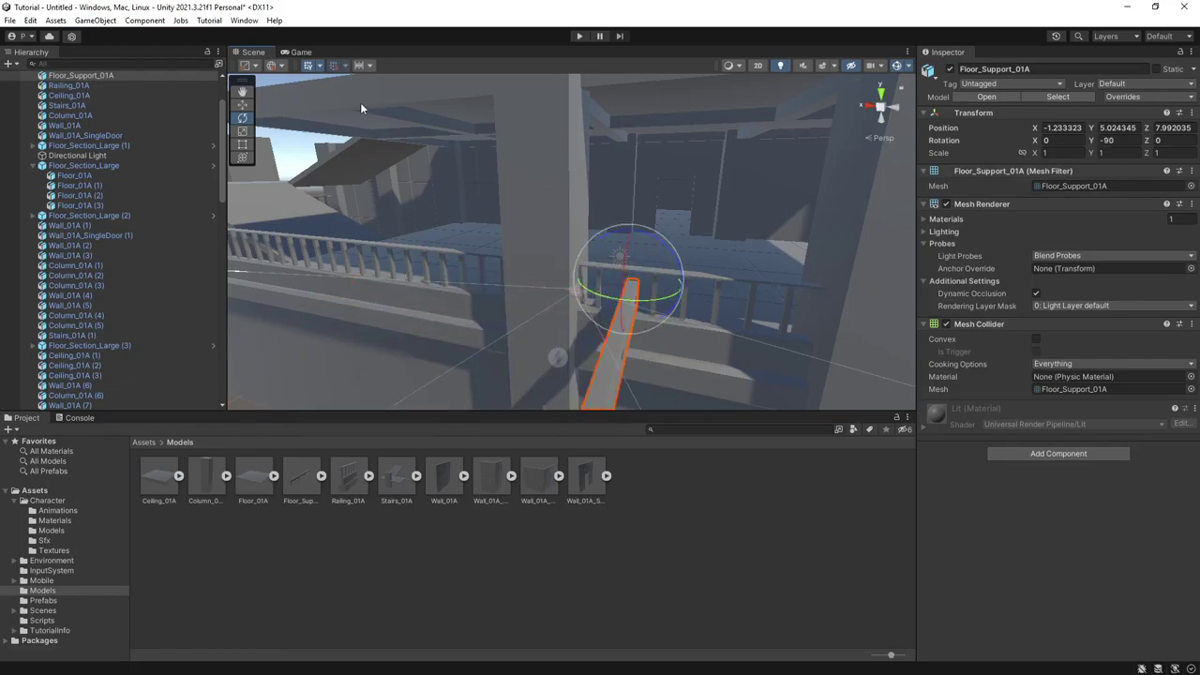
Step: Align the rotated floor support to the grid on all axes
{"action": "left_click", "coordinate": [274, 65]}
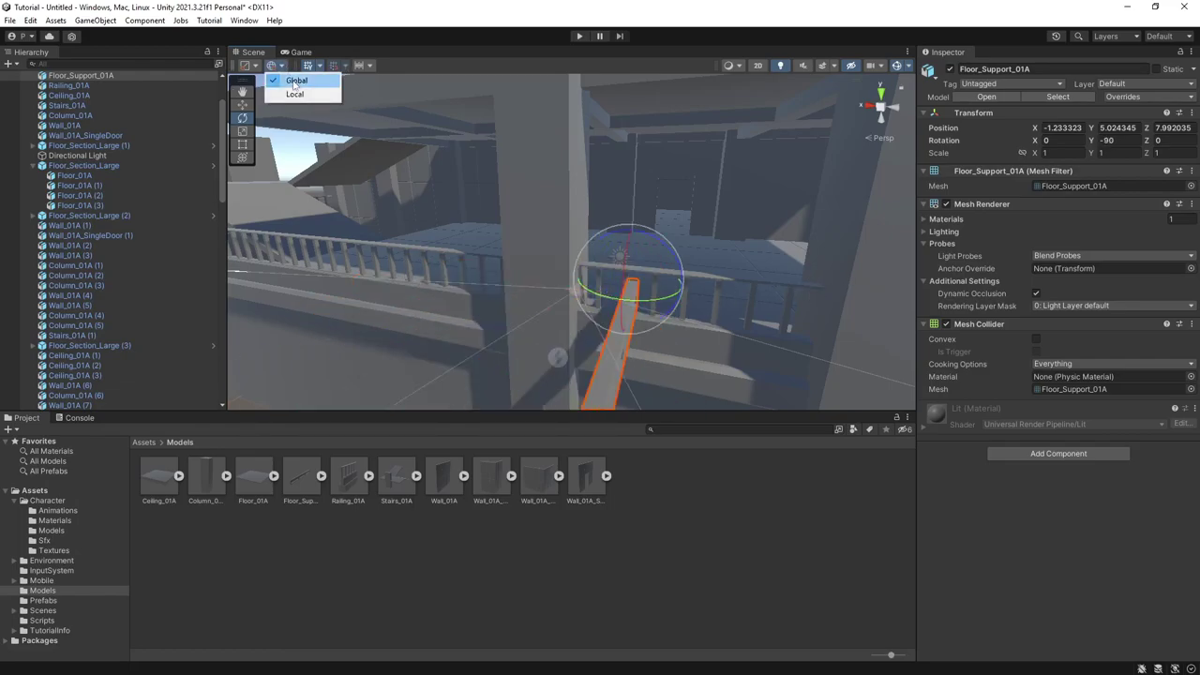
{"action": "left_click", "coordinate": [300, 94]}
{"action": "left_click", "coordinate": [248, 65]}
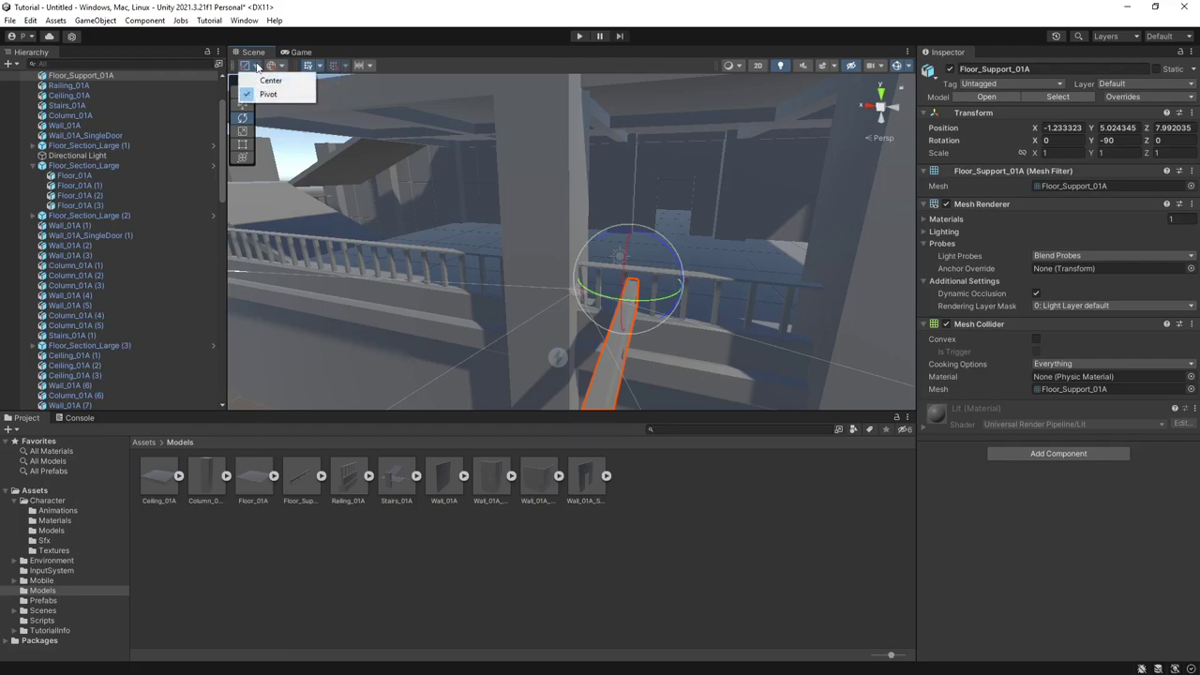
{"action": "left_click", "coordinate": [345, 67]}
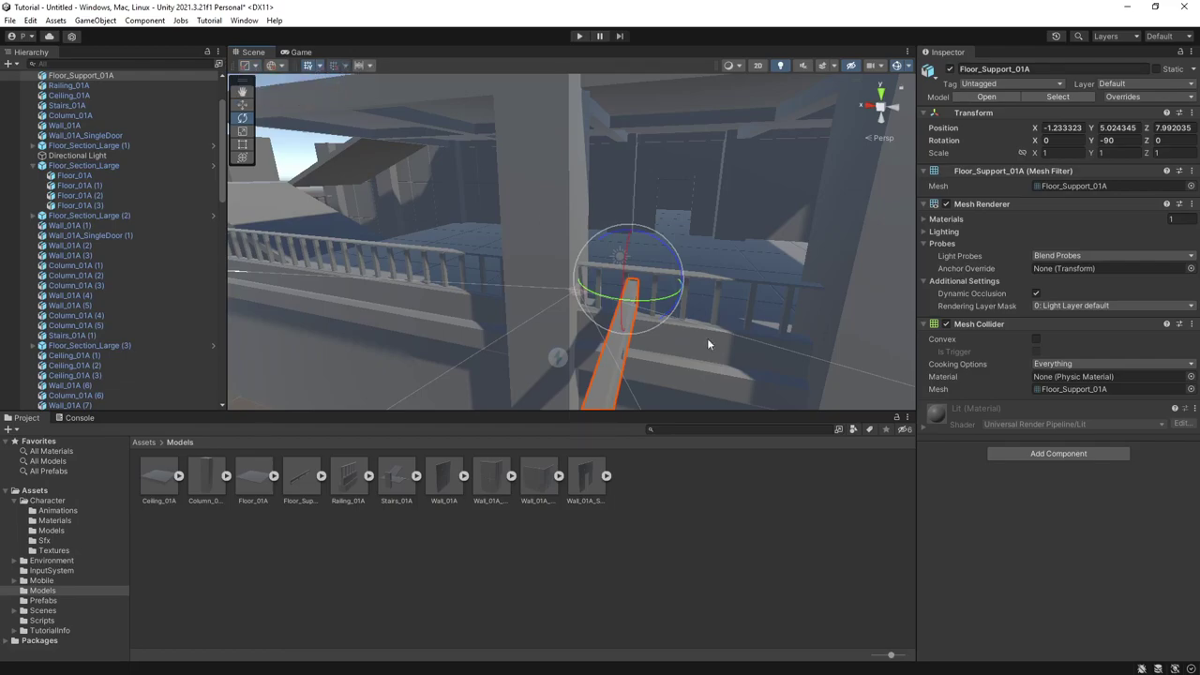
{"action": "key", "text": "w"}
{"action": "left_click", "coordinate": [344, 66]}
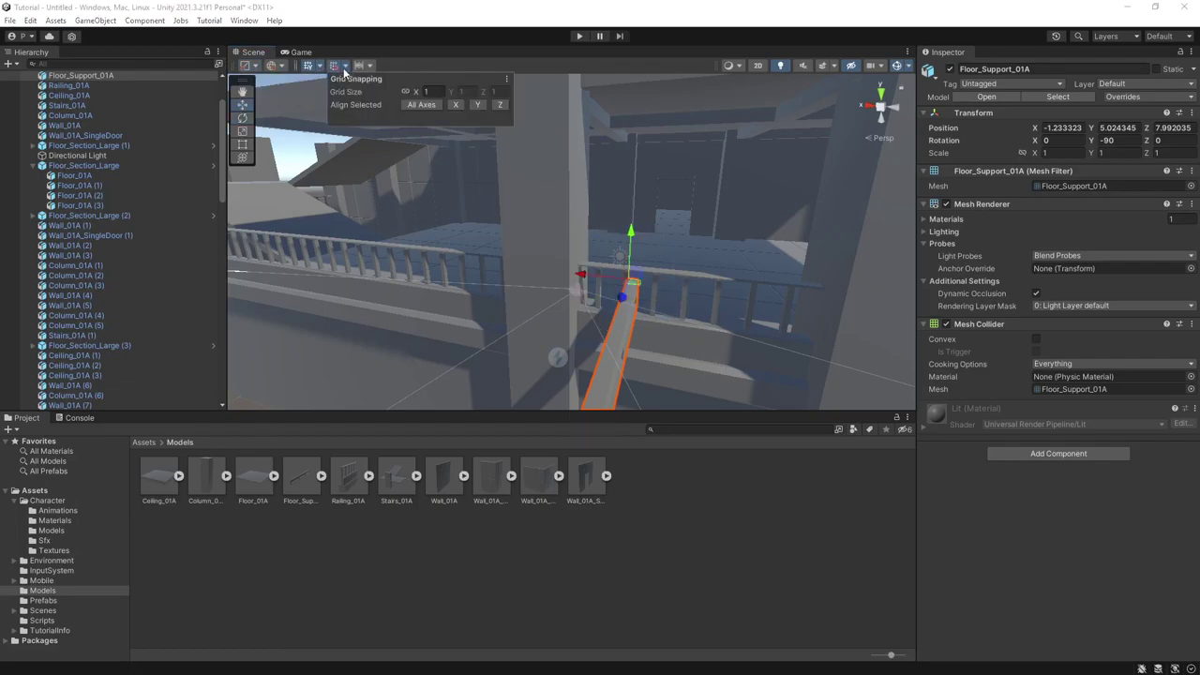
{"action": "left_click", "coordinate": [427, 103]}
Step: Move the floor support up beneath the roof ceiling to X -1, Y 8, Z 4
{"action": "left_click_drag", "start_coordinate": [641, 253], "coordinate": [469, 297], "text": "alt"}
{"action": "left_click_drag", "start_coordinate": [383, 274], "coordinate": [830, 317]}
{"action": "left_click_drag", "start_coordinate": [751, 294], "coordinate": [574, 77], "text": "alt"}
{"action": "right_click_drag", "start_coordinate": [568, 179], "coordinate": [723, 69]}
{"action": "right_click_drag", "start_coordinate": [610, 169], "coordinate": [629, 116]}
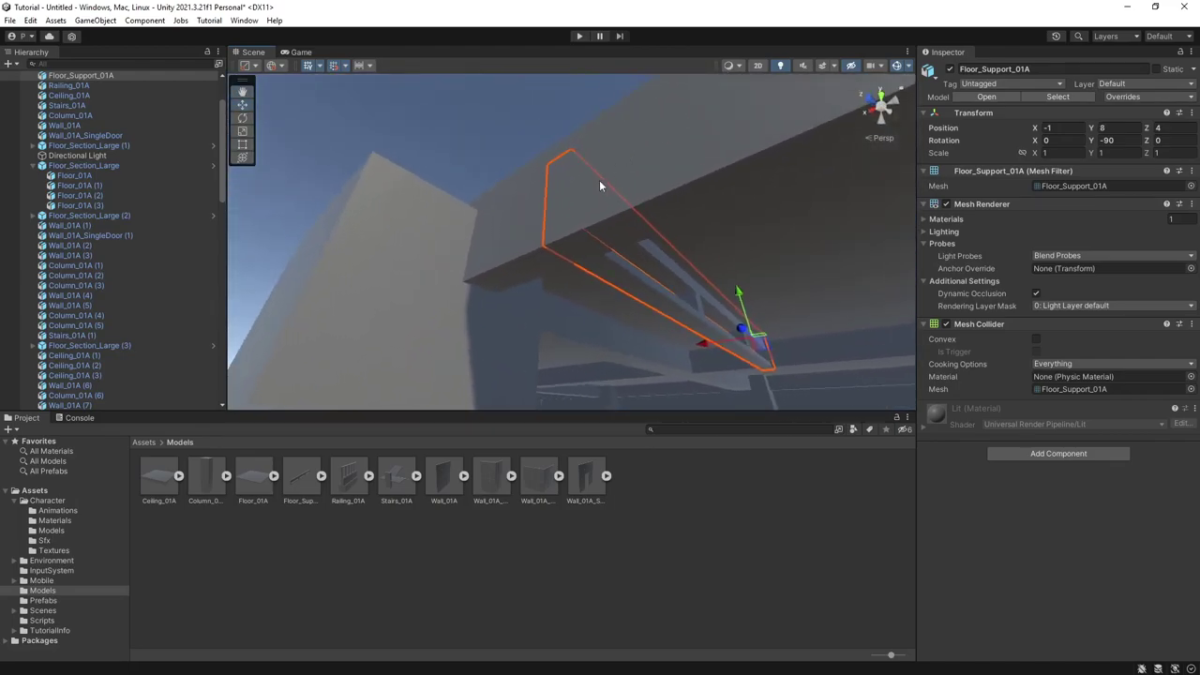
Step: Duplicate the floor support under the ceiling and move the copy to Z 0
{"action": "left_click", "coordinate": [568, 178]}
{"action": "left_click", "coordinate": [652, 283]}
{"action": "right_click_drag", "start_coordinate": [653, 285], "coordinate": [550, 312]}
{"action": "key", "text": "ctrl+d"}
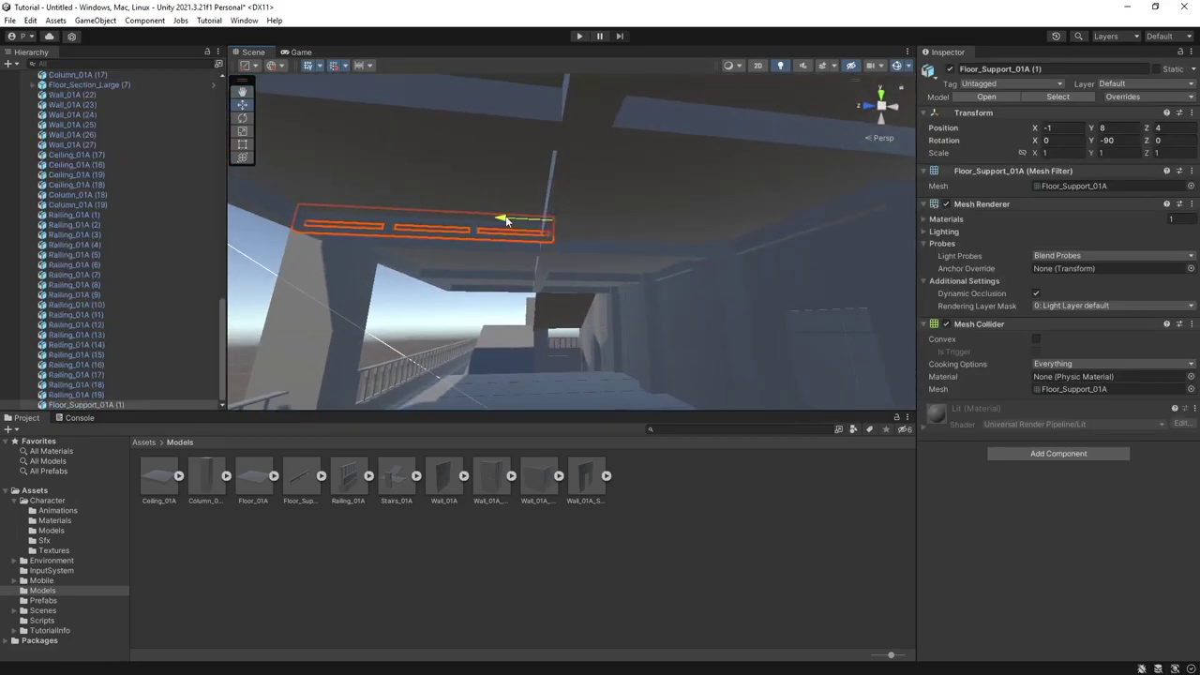
{"action": "left_click_drag", "start_coordinate": [505, 221], "coordinate": [740, 230]}
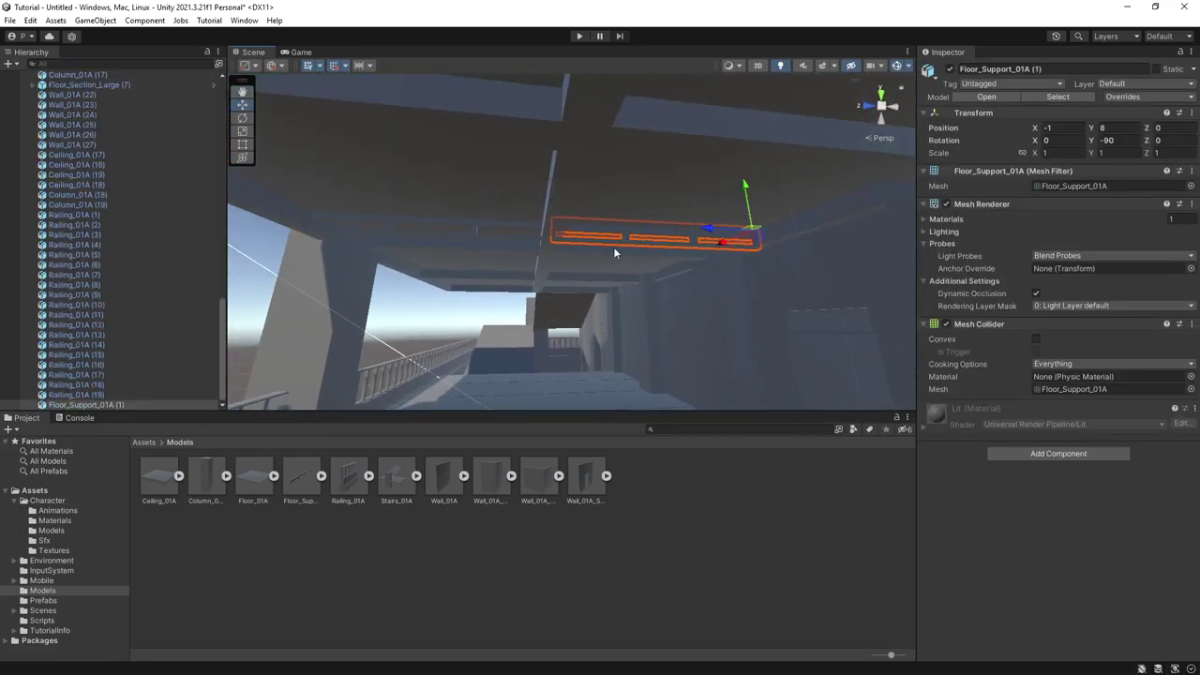
Step: Select both floor supports under the ceiling and move them together to X -7
{"action": "mouse_move", "coordinate": [613, 253]}
{"action": "right_mouse_down"}
{"action": "mouse_move", "coordinate": [600, 254]}
{"action": "mouse_move", "coordinate": [677, 257]}
{"action": "mouse_move", "coordinate": [631, 250]}
{"action": "right_mouse_up"}
{"action": "left_click", "coordinate": [652, 199], "text": "shift"}
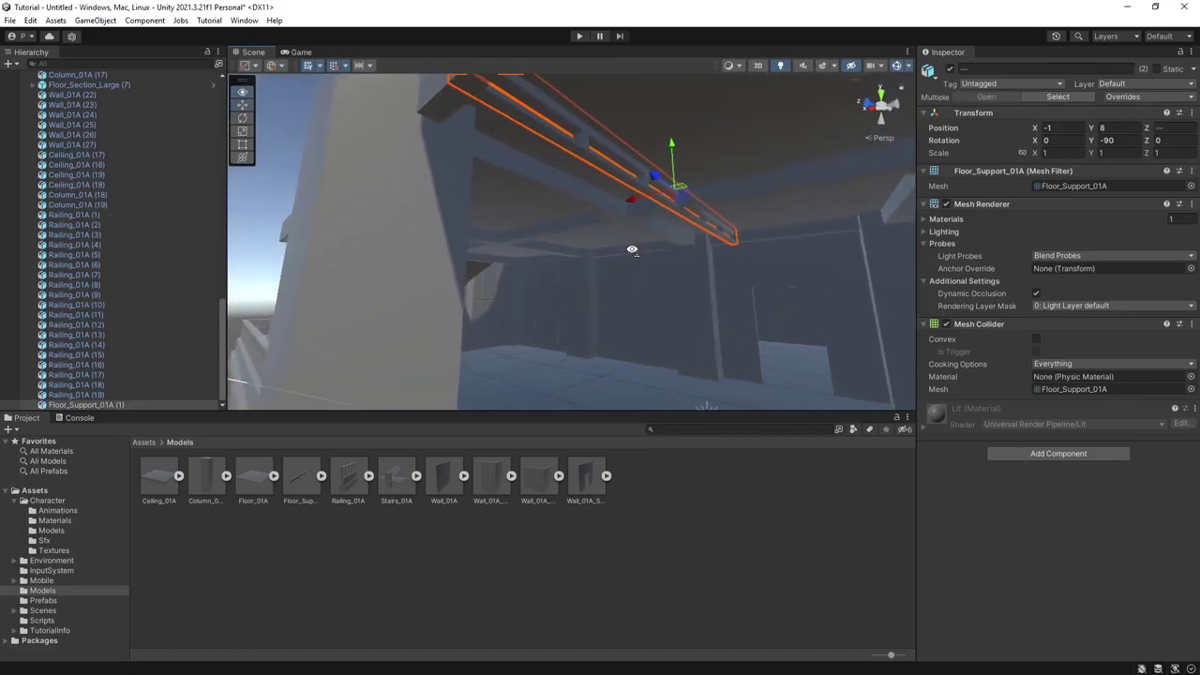
{"action": "left_click_drag", "start_coordinate": [632, 250], "coordinate": [487, 255], "text": "alt"}
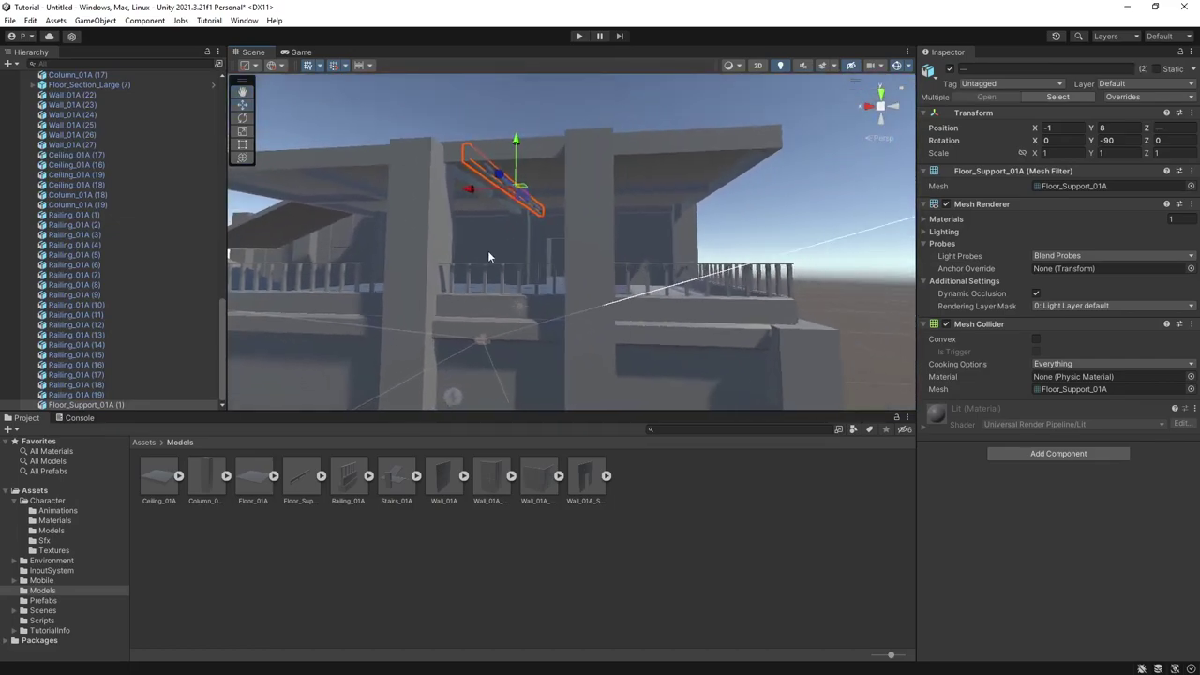
{"action": "left_click_drag", "start_coordinate": [476, 186], "coordinate": [651, 212]}
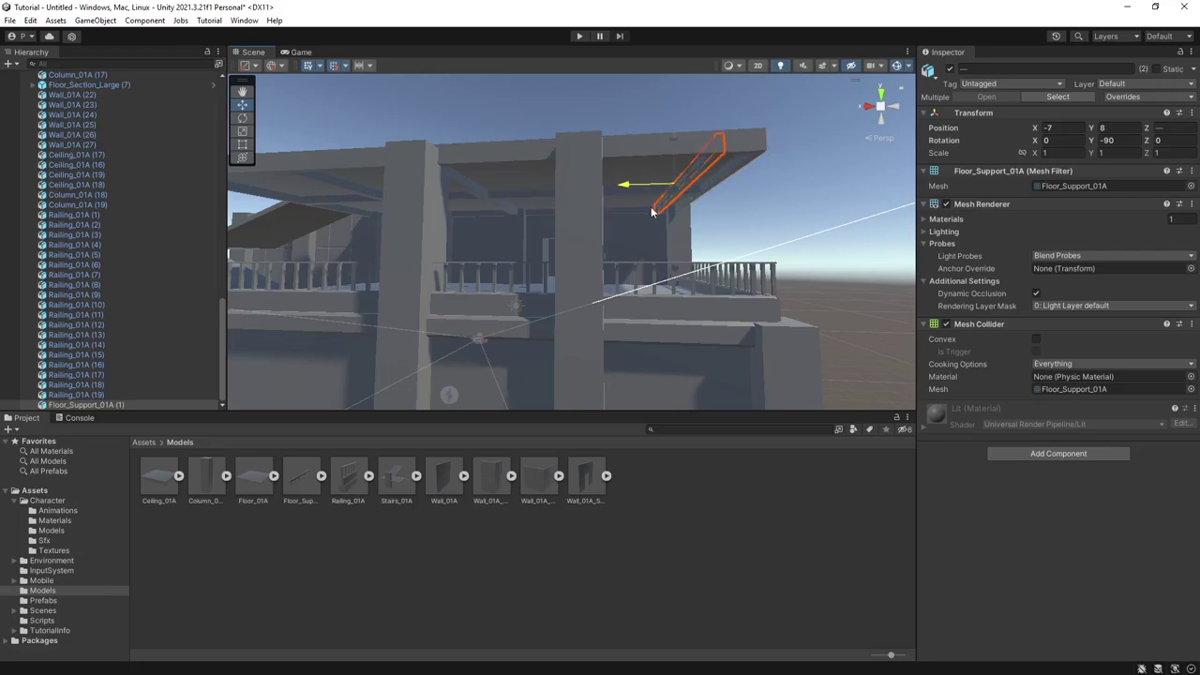
Step: Duplicate the upper-floor column at X -4 and move the copy along X toward the roof's outer corner
{"action": "left_click", "coordinate": [592, 244]}
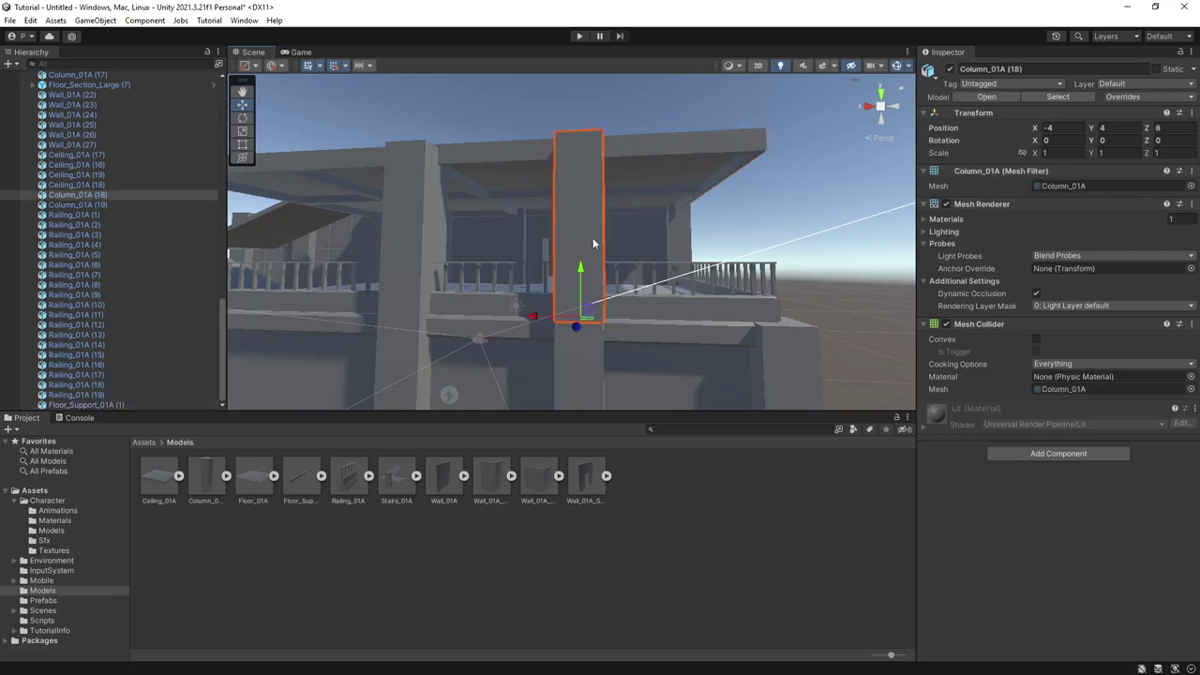
{"action": "left_click", "coordinate": [571, 244]}
{"action": "key", "text": "ctrl+d"}
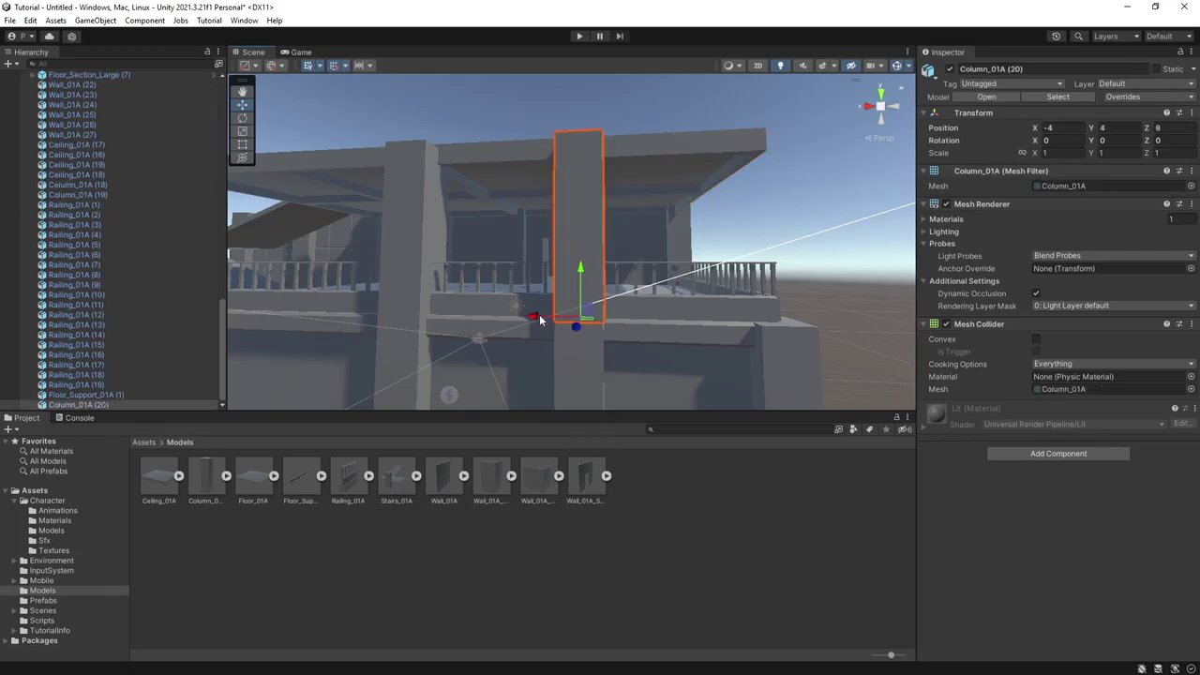
{"action": "left_click_drag", "start_coordinate": [541, 319], "coordinate": [737, 337]}
Step: Move the Z 4 floor support to X -4 and lower it to Y 7
{"action": "right_click_drag", "start_coordinate": [707, 311], "coordinate": [638, 205]}
{"action": "left_click", "coordinate": [564, 198]}
{"action": "left_click", "coordinate": [649, 287]}
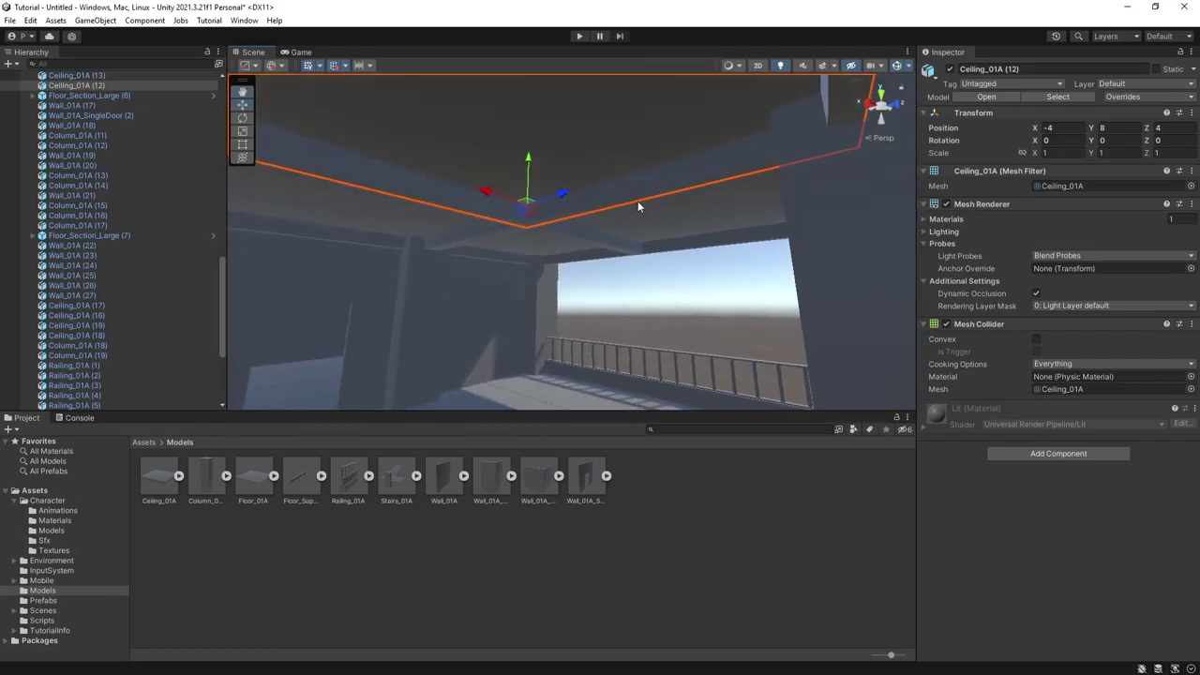
{"action": "left_click_drag", "start_coordinate": [529, 168], "coordinate": [528, 213]}
{"action": "left_click", "coordinate": [623, 184]}
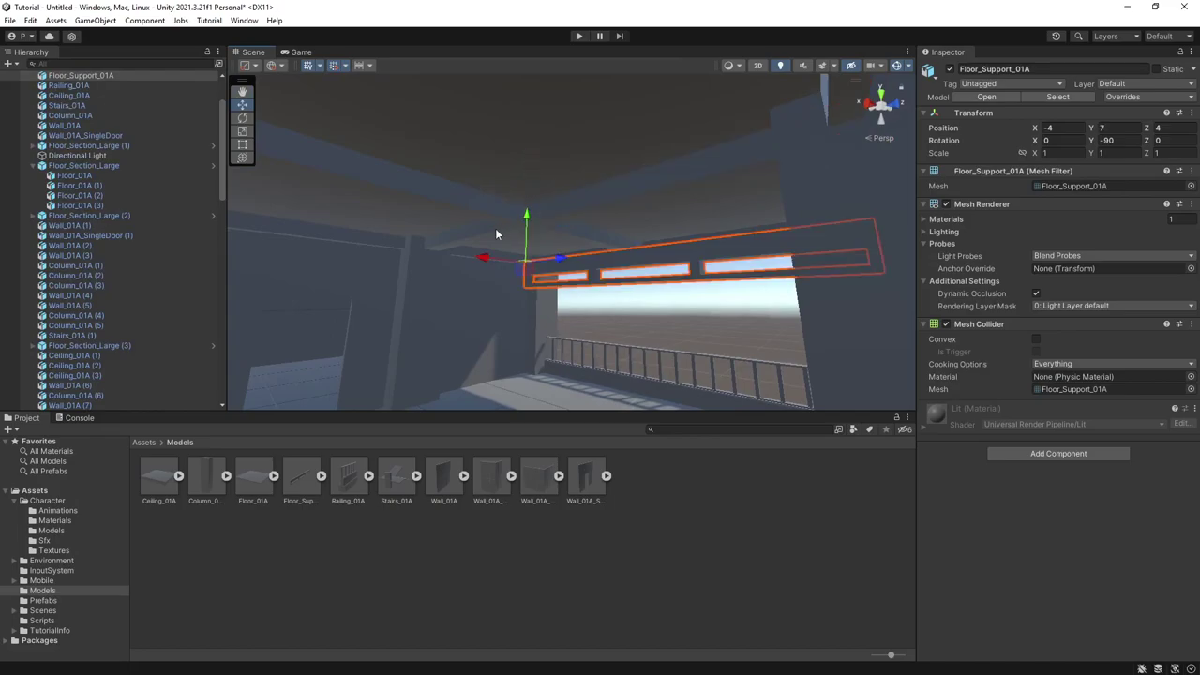
Step: Inspect the ceiling panels around the lowered floor support to check their placement
{"action": "left_click", "coordinate": [495, 229]}
{"action": "left_click", "coordinate": [496, 230]}
{"action": "left_click", "coordinate": [496, 229]}
{"action": "left_click", "coordinate": [496, 229]}
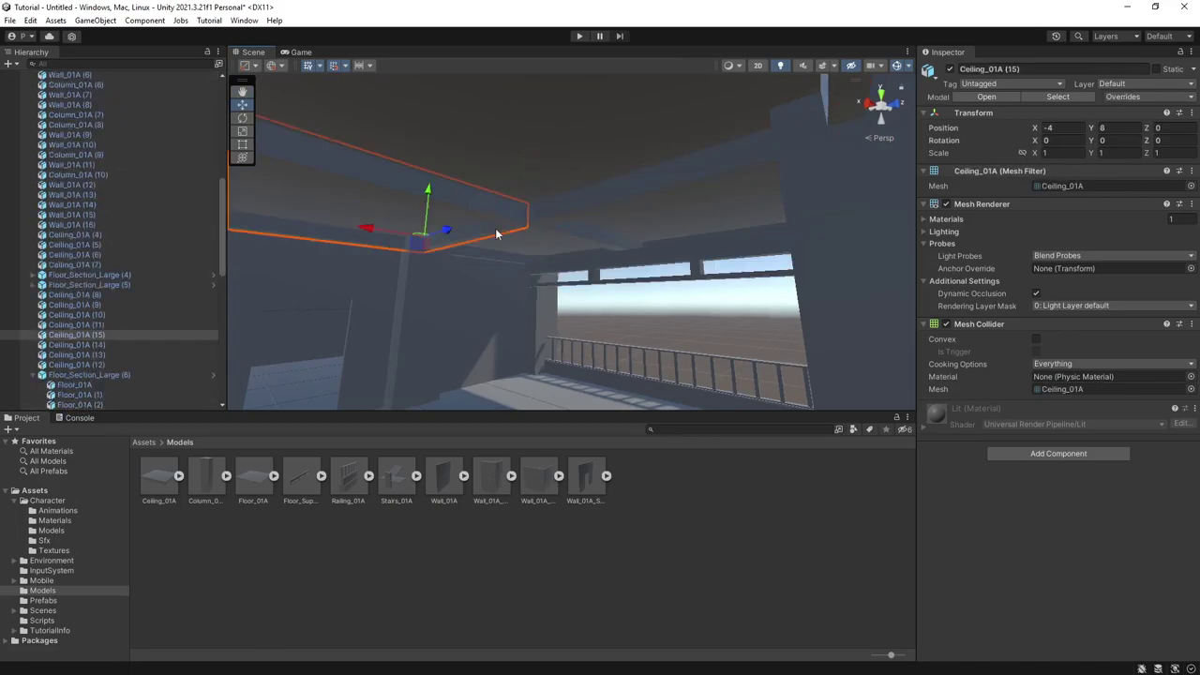
{"action": "left_click", "coordinate": [496, 230]}
{"action": "left_click", "coordinate": [496, 229]}
{"action": "left_click", "coordinate": [496, 229]}
{"action": "left_click", "coordinate": [496, 230]}
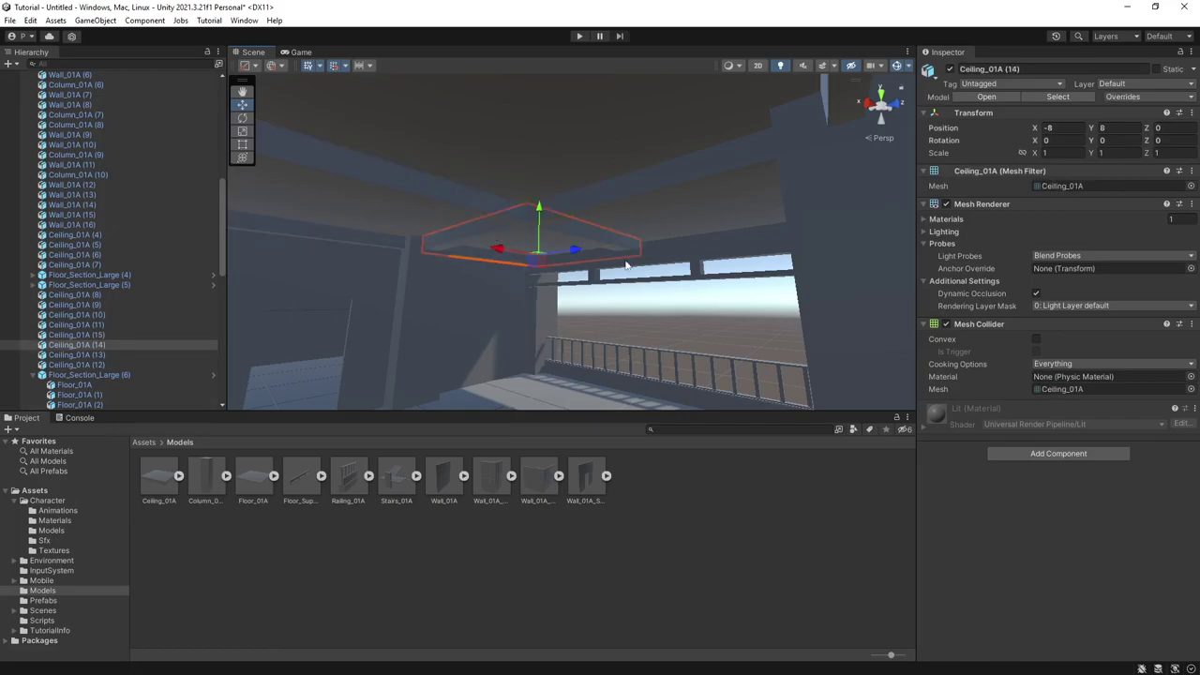
Step: Move the Z 4 floor support to X -6 and raise it to Y 8, against the ceiling
{"action": "left_click", "coordinate": [656, 276]}
{"action": "right_click_drag", "start_coordinate": [694, 293], "coordinate": [475, 255]}
{"action": "key", "text": "s"}
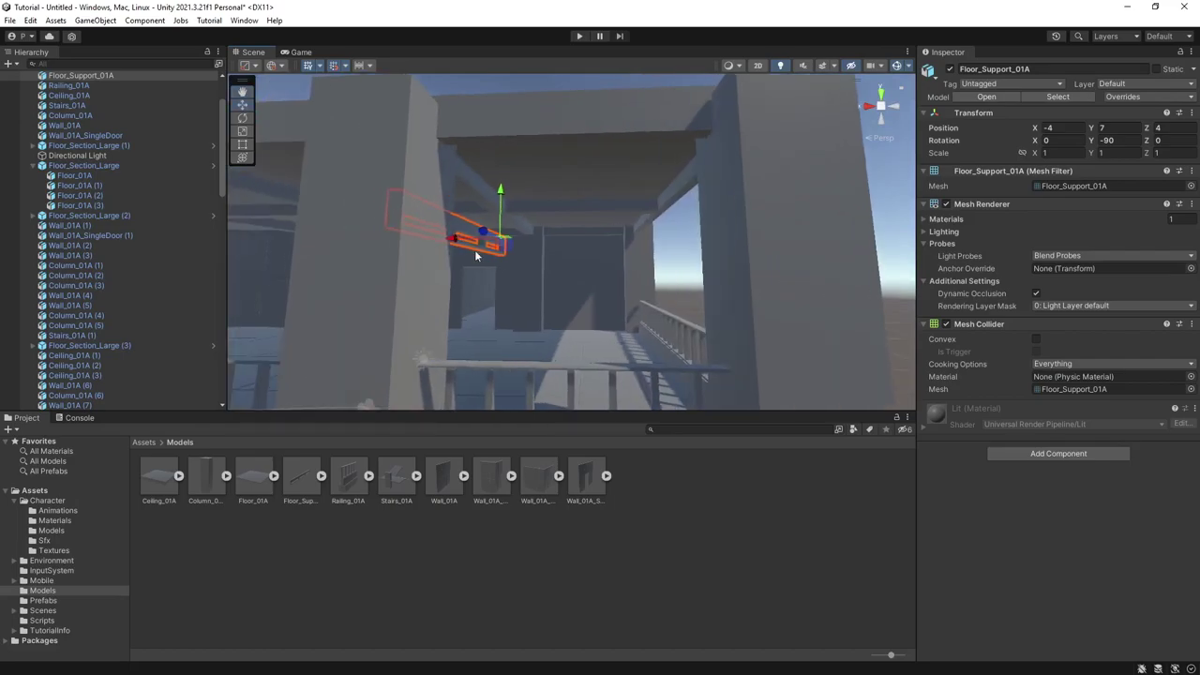
{"action": "left_click_drag", "start_coordinate": [459, 242], "coordinate": [548, 241]}
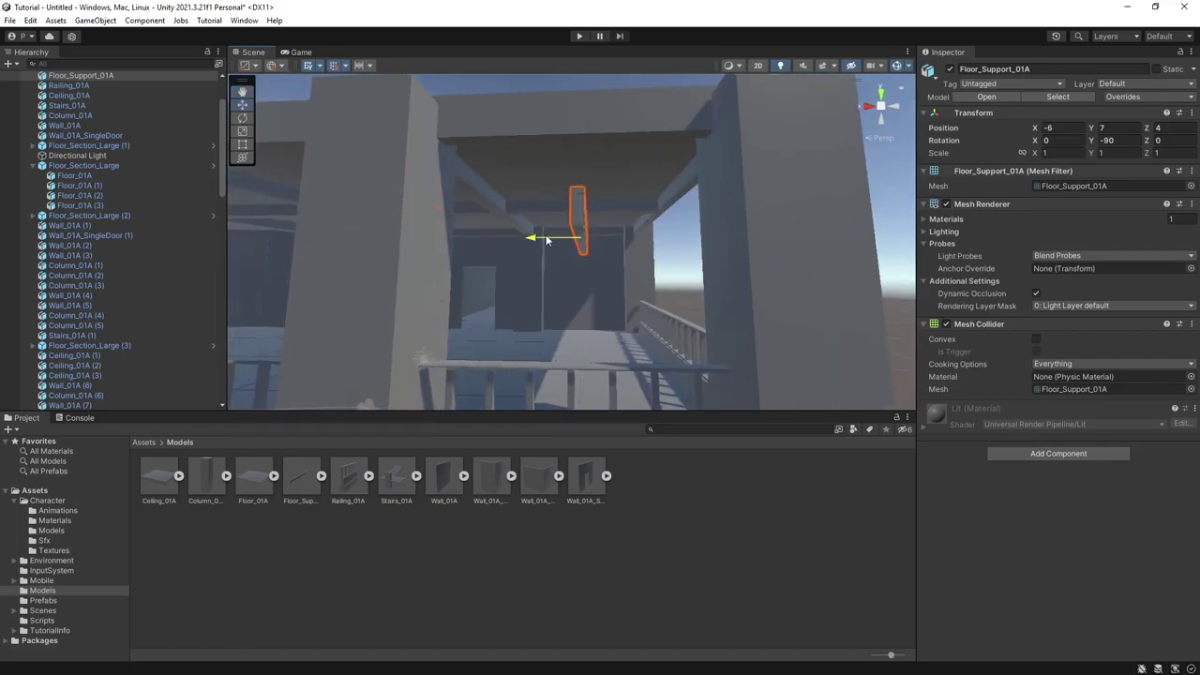
{"action": "left_click", "coordinate": [587, 177]}
{"action": "left_click", "coordinate": [585, 204]}
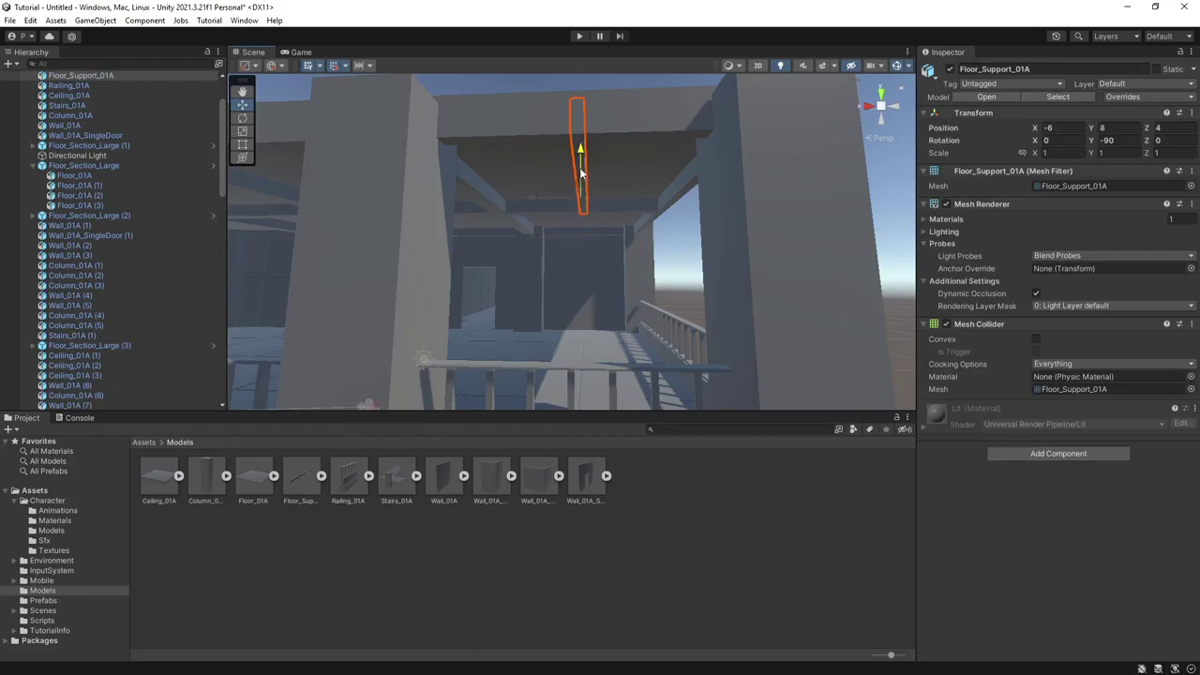
Step: Duplicate the floor support at X -6 and move the copy along Z to continue the beam
{"action": "right_click_drag", "start_coordinate": [671, 232], "coordinate": [584, 176]}
{"action": "key", "text": "ctrl+d"}
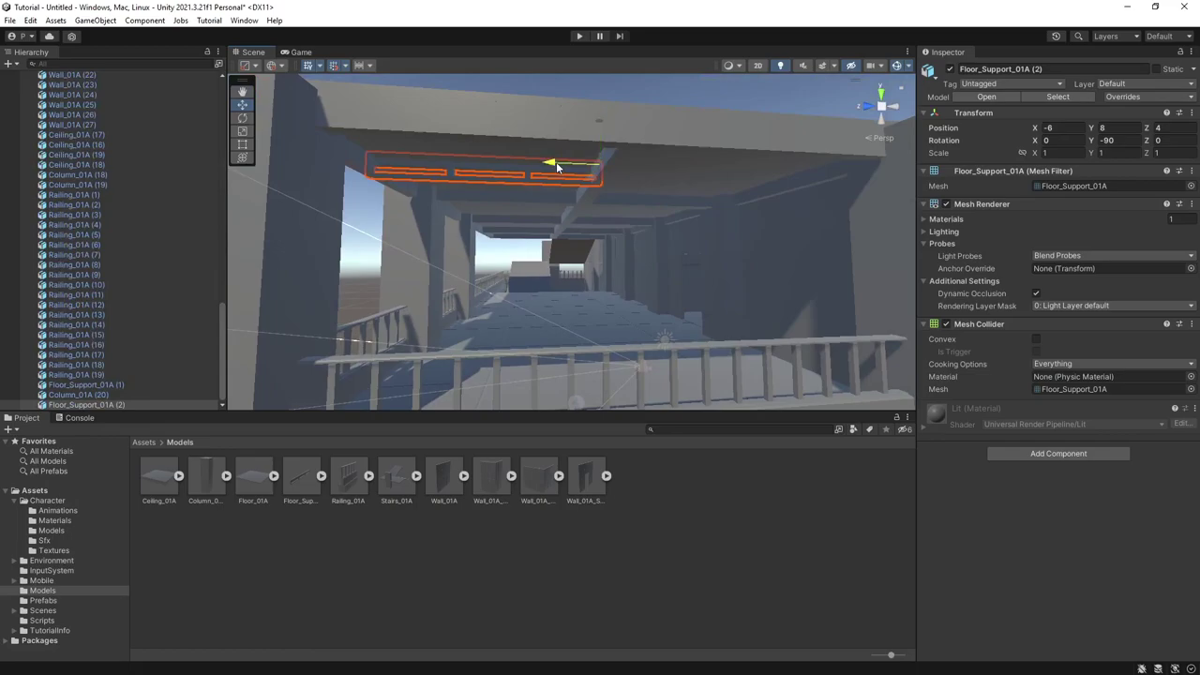
{"action": "left_click_drag", "start_coordinate": [557, 167], "coordinate": [746, 184]}
Step: Select both floor supports at X -6, duplicate the pair, and move the copies along X to the next ceiling section
{"action": "right_click_drag", "start_coordinate": [660, 208], "coordinate": [768, 198]}
{"action": "left_click", "coordinate": [718, 175], "text": "shift"}
{"action": "key", "text": "ctrl+d"}
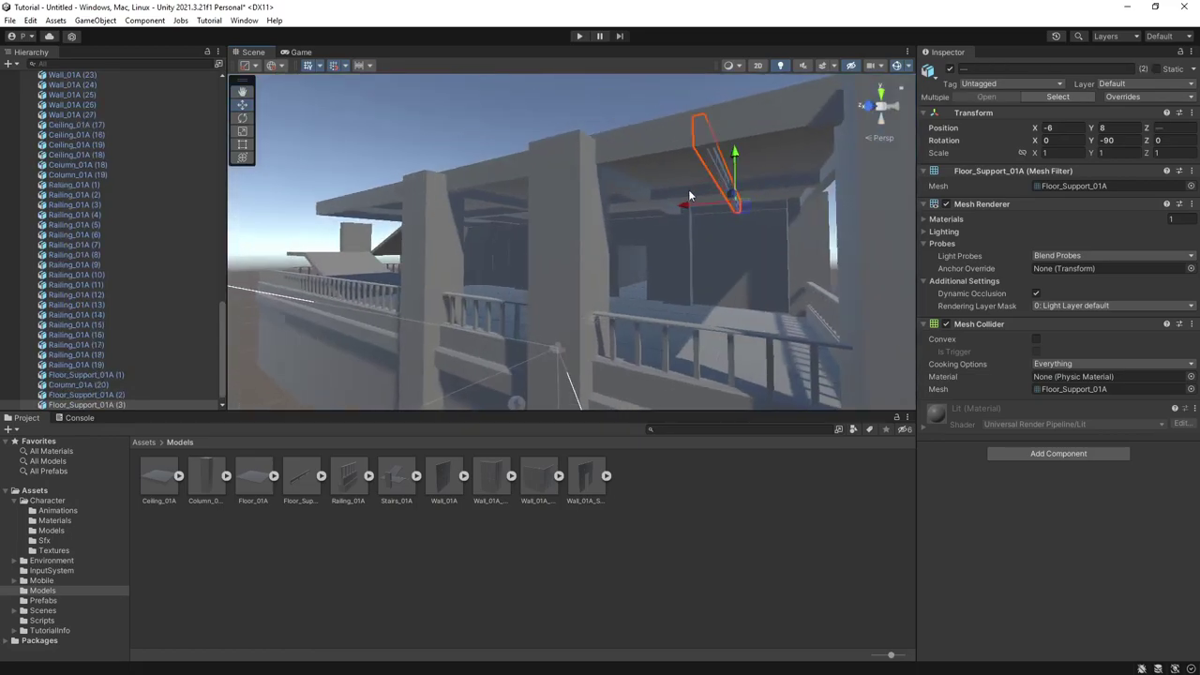
{"action": "left_click_drag", "start_coordinate": [612, 213], "coordinate": [592, 215]}
Step: Duplicate the floor support pair again and move the copies to X 2
{"action": "right_click_drag", "start_coordinate": [598, 216], "coordinate": [795, 215]}
{"action": "key", "text": "ctrl+d"}
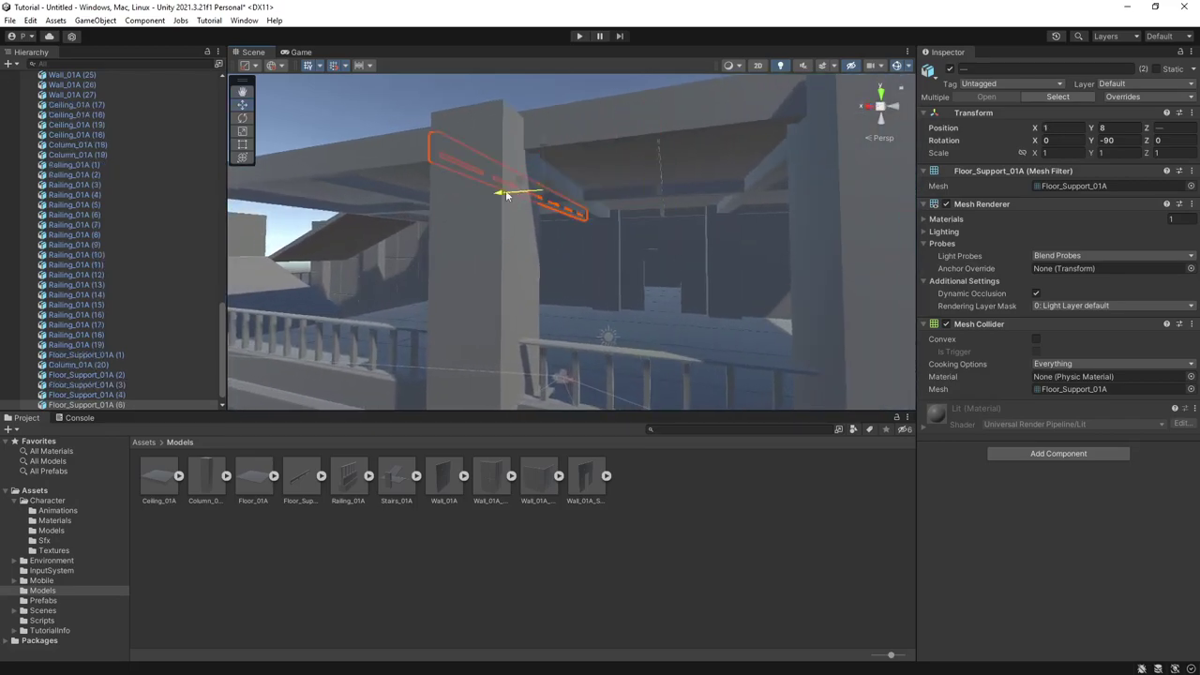
{"action": "right_click_drag", "start_coordinate": [481, 201], "coordinate": [586, 170]}
Step: Duplicate the floor support pair at X 2 and move the copies to X 6
{"action": "key", "text": "ctrl+d"}
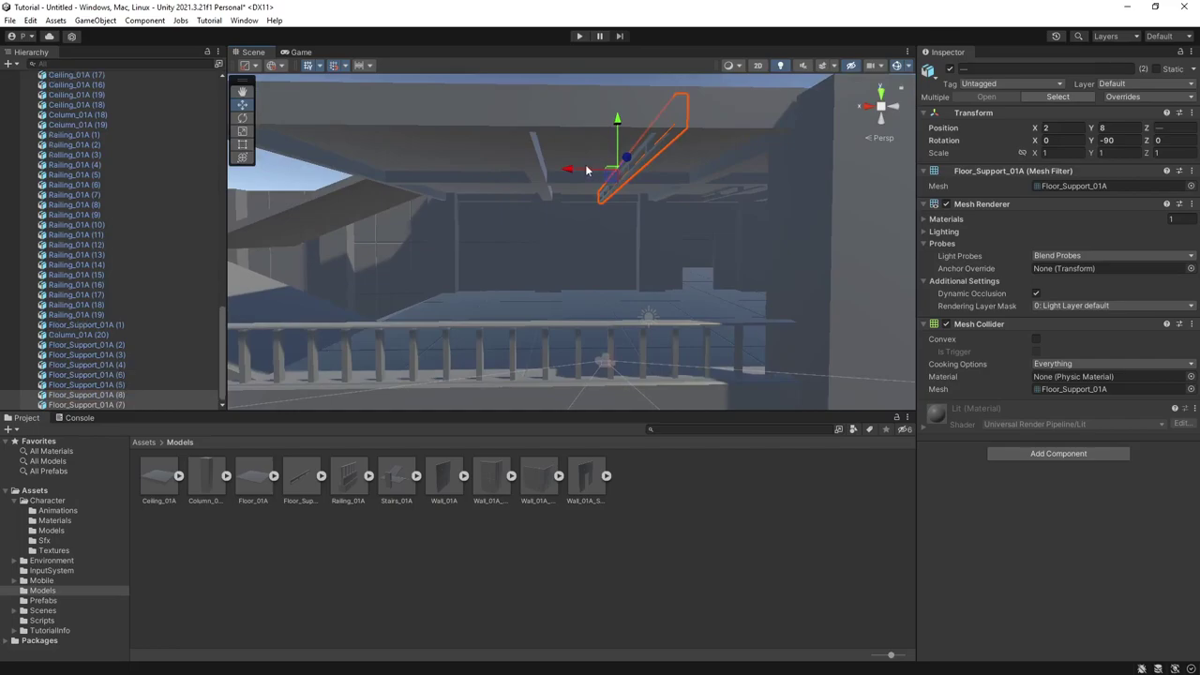
{"action": "right_click_drag", "start_coordinate": [441, 183], "coordinate": [587, 180]}
{"action": "left_click", "coordinate": [588, 175]}
{"action": "right_click_drag", "start_coordinate": [477, 200], "coordinate": [555, 215]}
{"action": "left_click", "coordinate": [587, 170]}
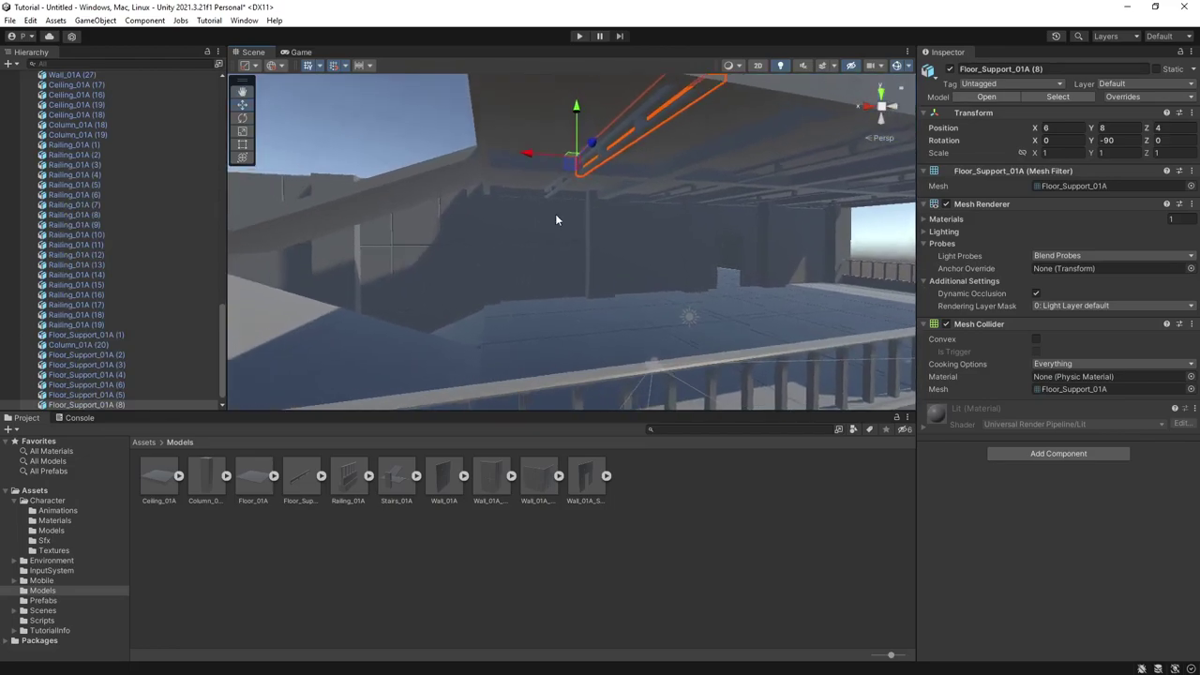
Step: Examine how the ceiling panels at the roof's end and the floor support beneath them form one section
{"action": "key", "text": "s"}
{"action": "right_click_drag", "start_coordinate": [645, 200], "coordinate": [607, 200]}
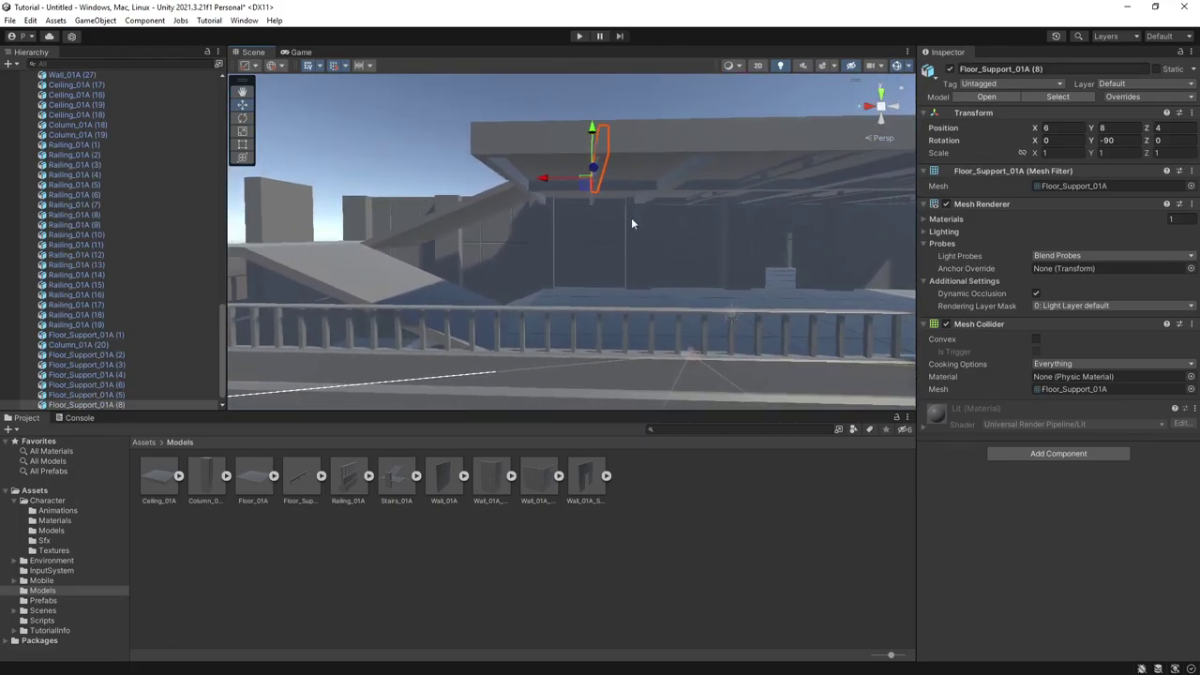
{"action": "left_click", "coordinate": [770, 184]}
{"action": "left_click", "coordinate": [723, 168]}
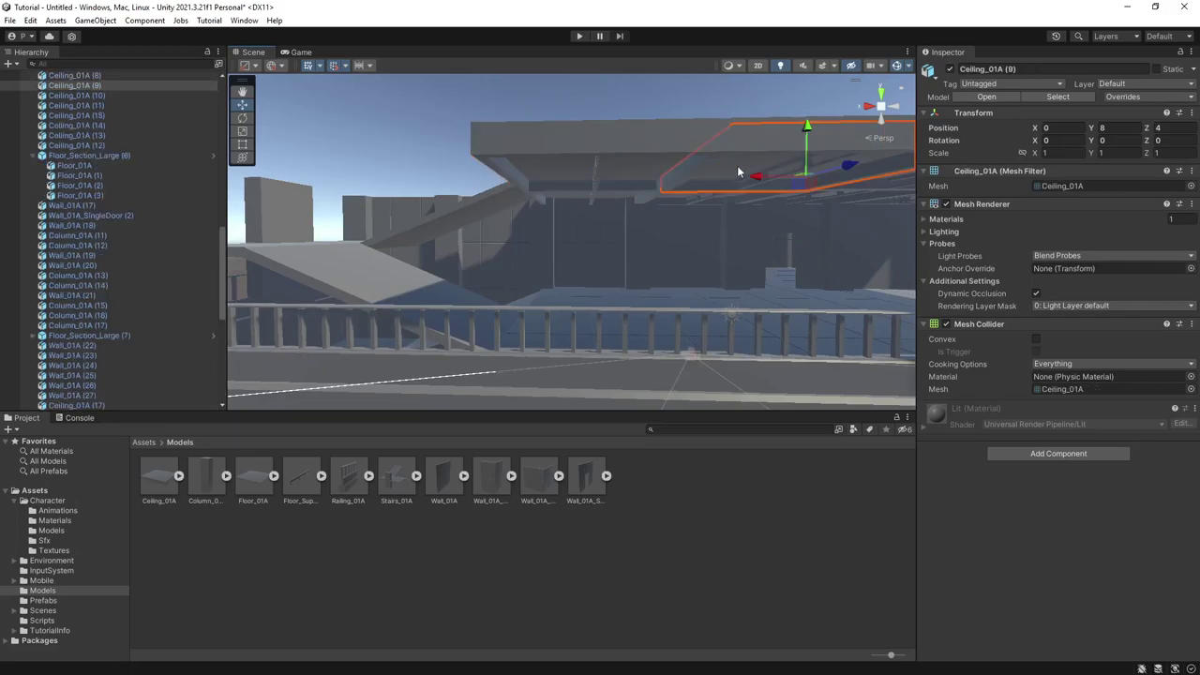
{"action": "left_click", "coordinate": [628, 195]}
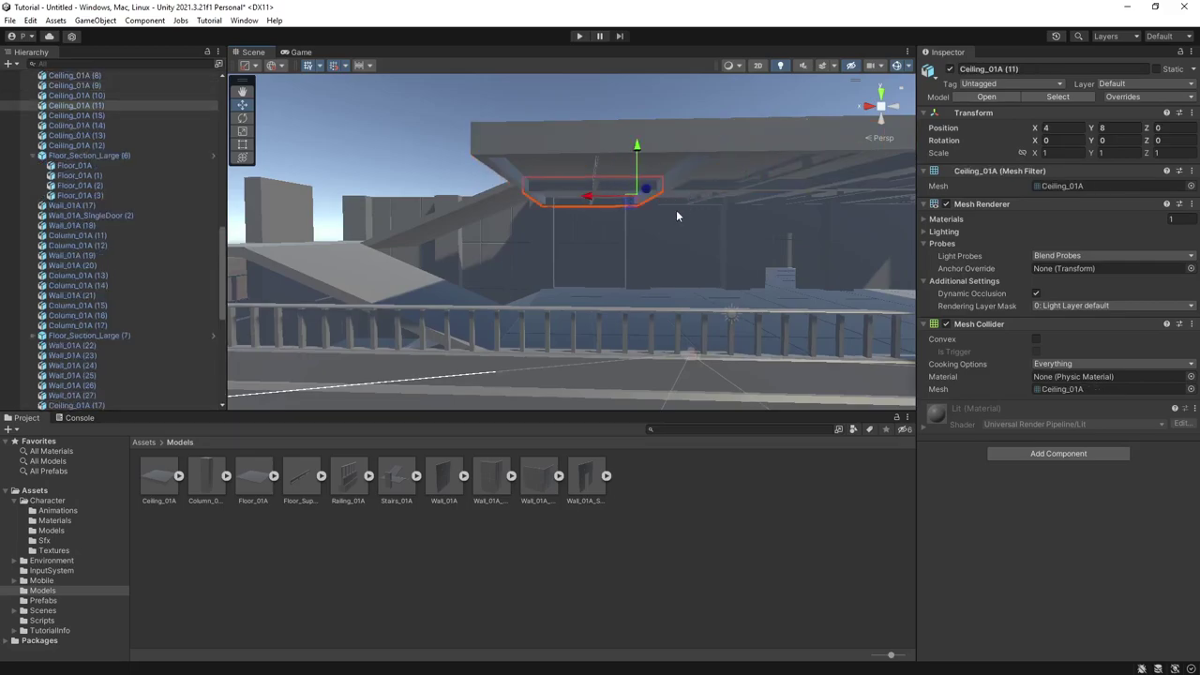
{"action": "left_click", "coordinate": [659, 167]}
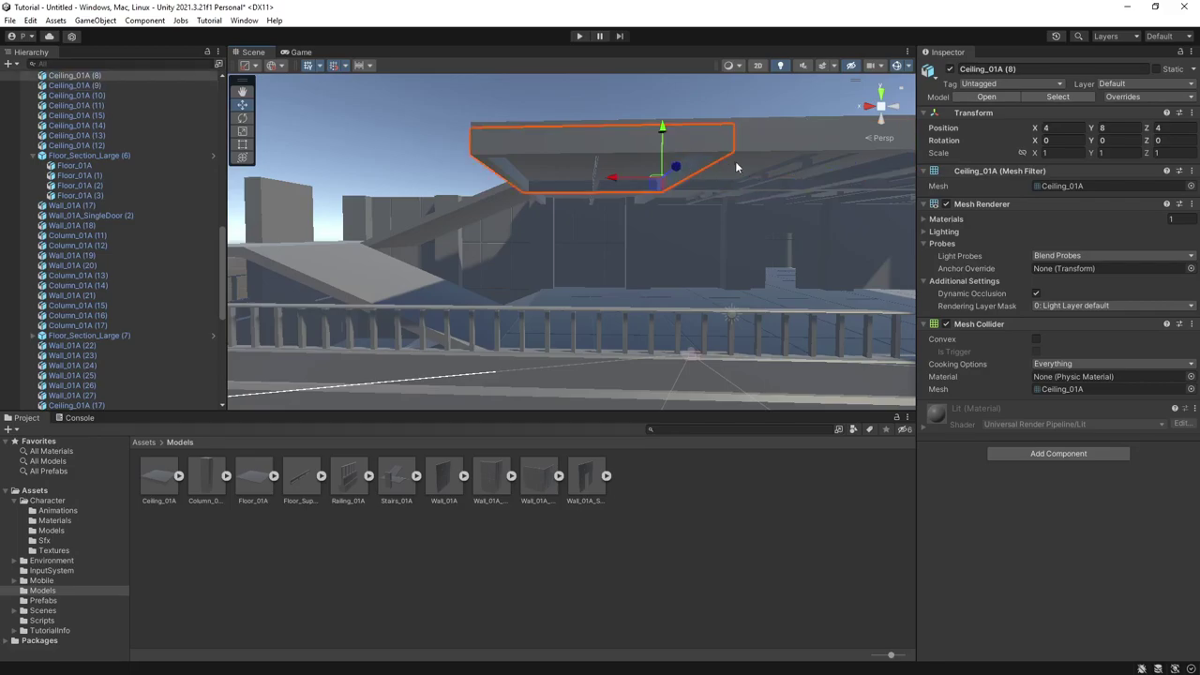
{"action": "left_click", "coordinate": [612, 174]}
{"action": "left_click", "coordinate": [760, 162], "text": "shift"}
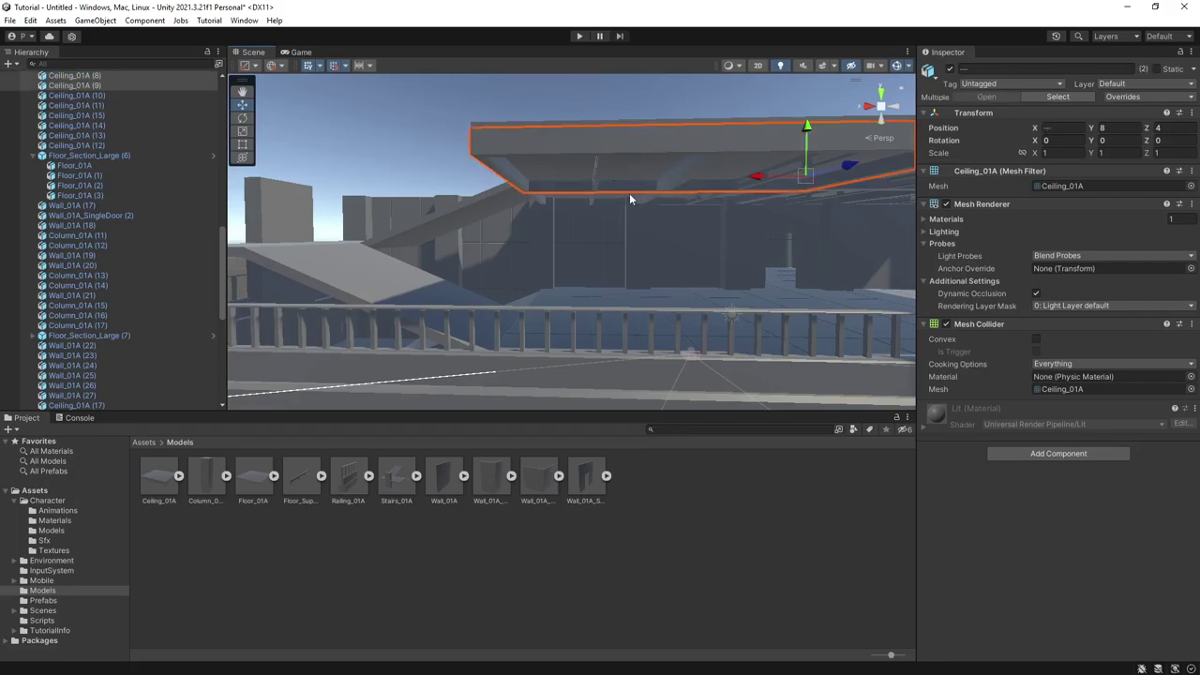
{"action": "left_click", "coordinate": [660, 196], "text": "shift"}
{"action": "left_click", "coordinate": [598, 173], "text": "shift"}
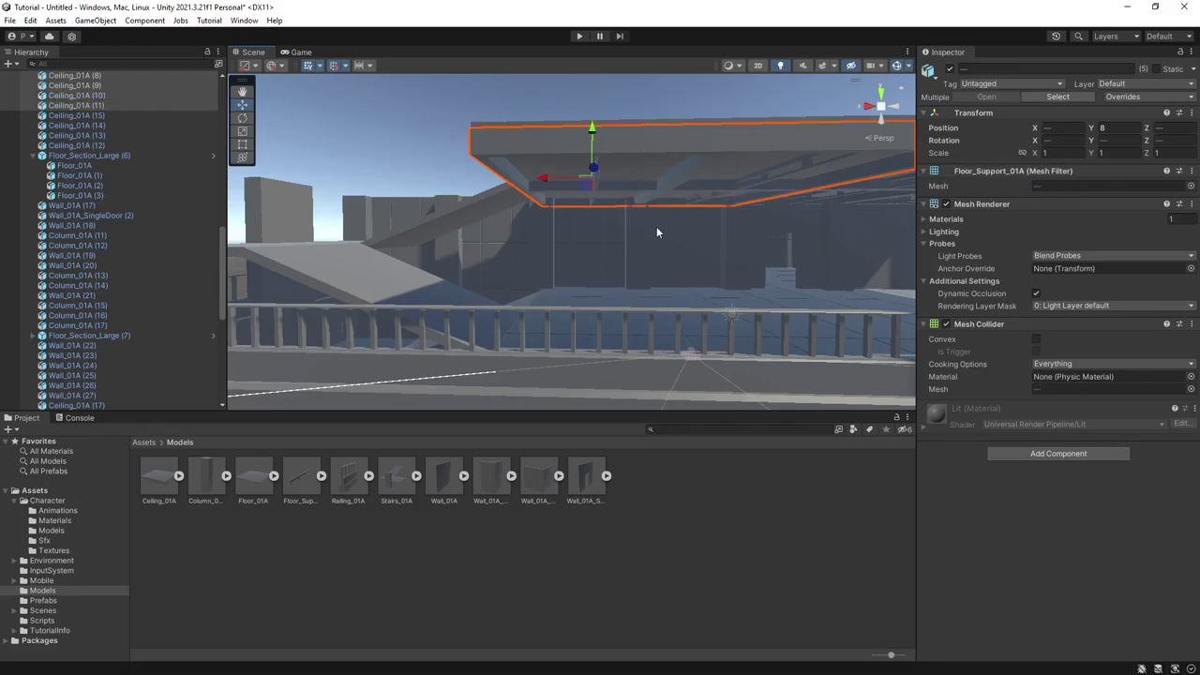
{"action": "left_click", "coordinate": [355, 156]}
Step: Duplicate the railing at X 6, Z 8 and raise the copy to Y 8 at the upper ceiling's corner
{"action": "right_click_drag", "start_coordinate": [567, 214], "coordinate": [627, 382]}
{"action": "left_click", "coordinate": [592, 324]}
{"action": "left_click", "coordinate": [606, 339]}
{"action": "left_click", "coordinate": [606, 348]}
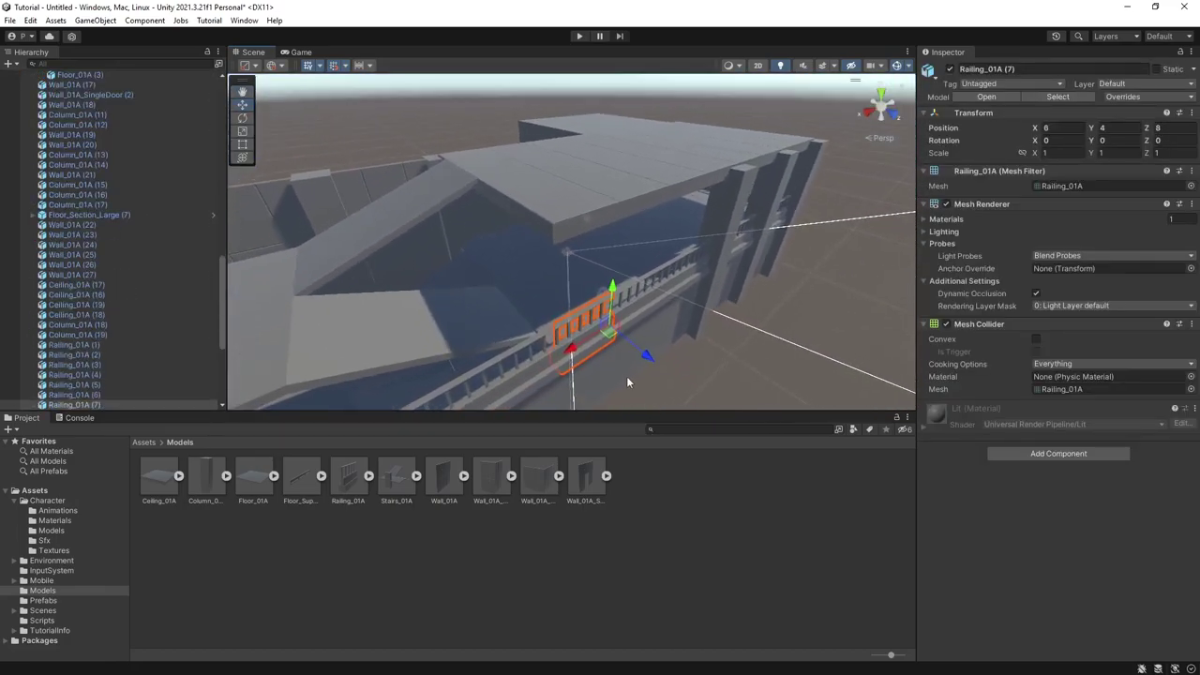
{"action": "left_click", "coordinate": [606, 306]}
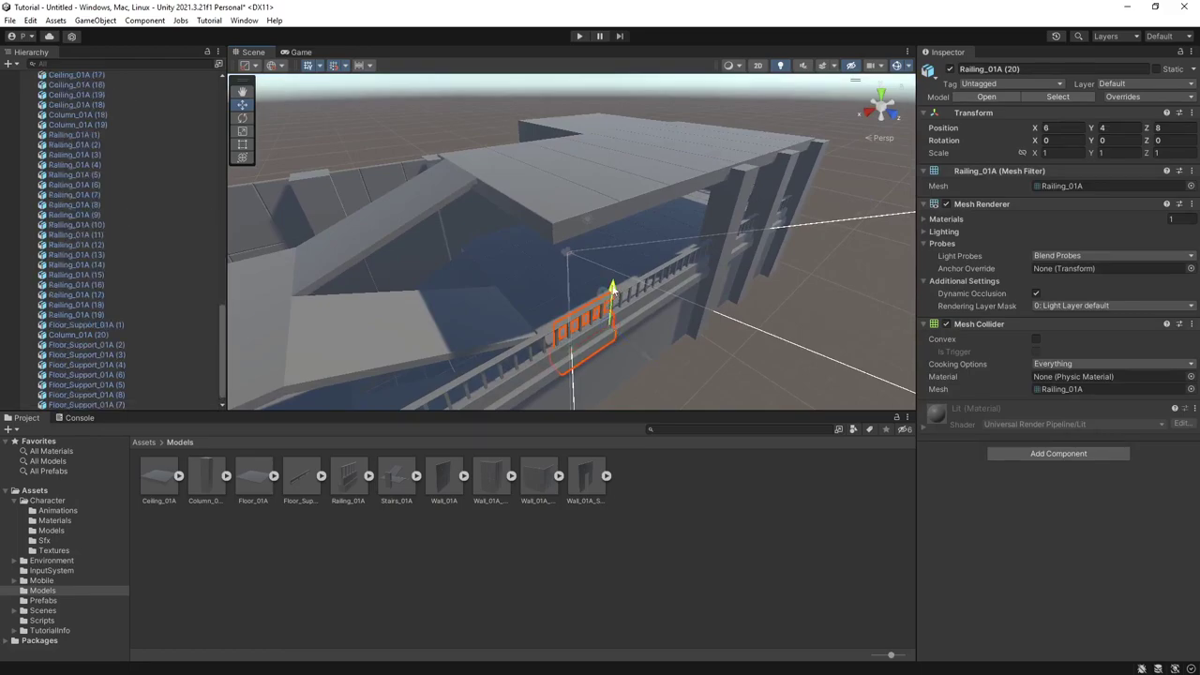
{"action": "left_click_drag", "start_coordinate": [612, 286], "coordinate": [615, 171]}
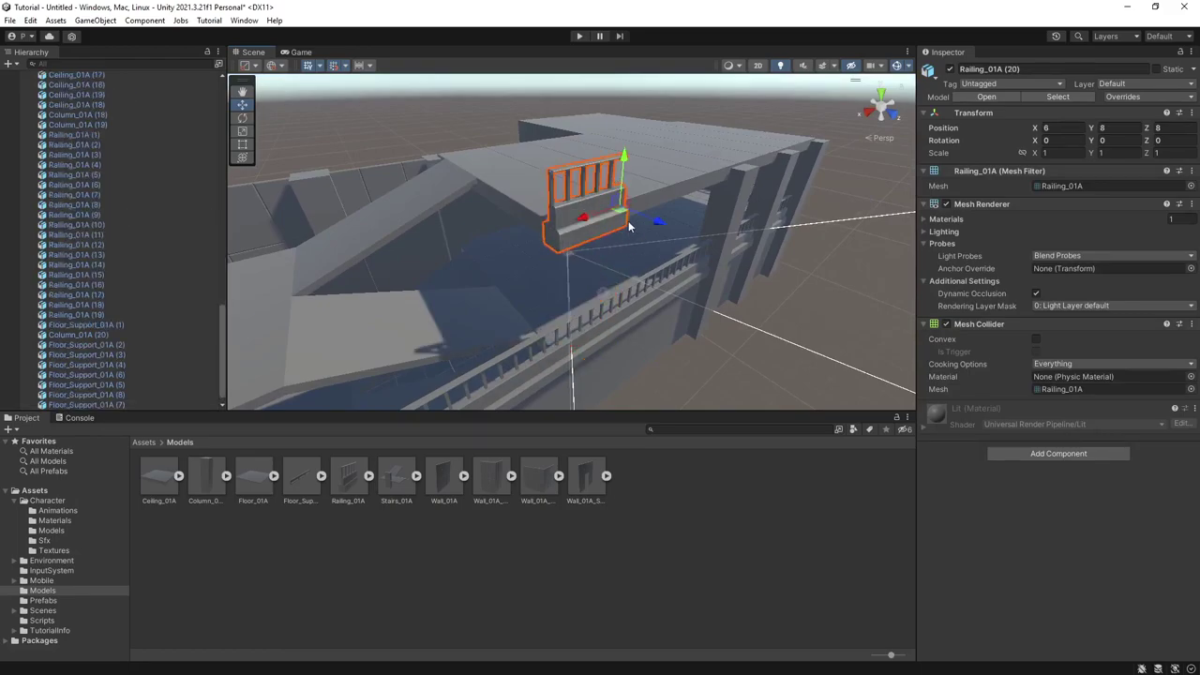
Step: Duplicate the raised railing, rotate the copy 90 degrees about Y, and place rotated railings at X 8 with Z 8 and Z 6
{"action": "key", "text": "ctrl+d"}
{"action": "left_click_drag", "start_coordinate": [645, 230], "coordinate": [599, 237]}
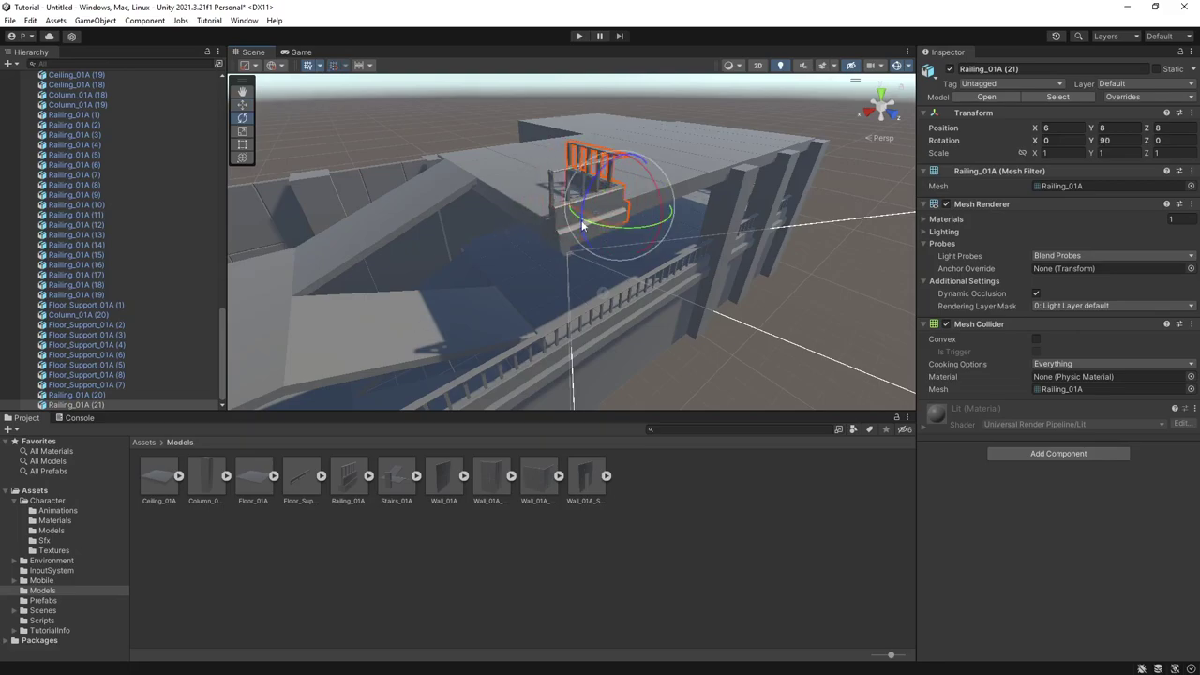
{"action": "key", "text": "w"}
{"action": "left_click_drag", "start_coordinate": [582, 218], "coordinate": [492, 244]}
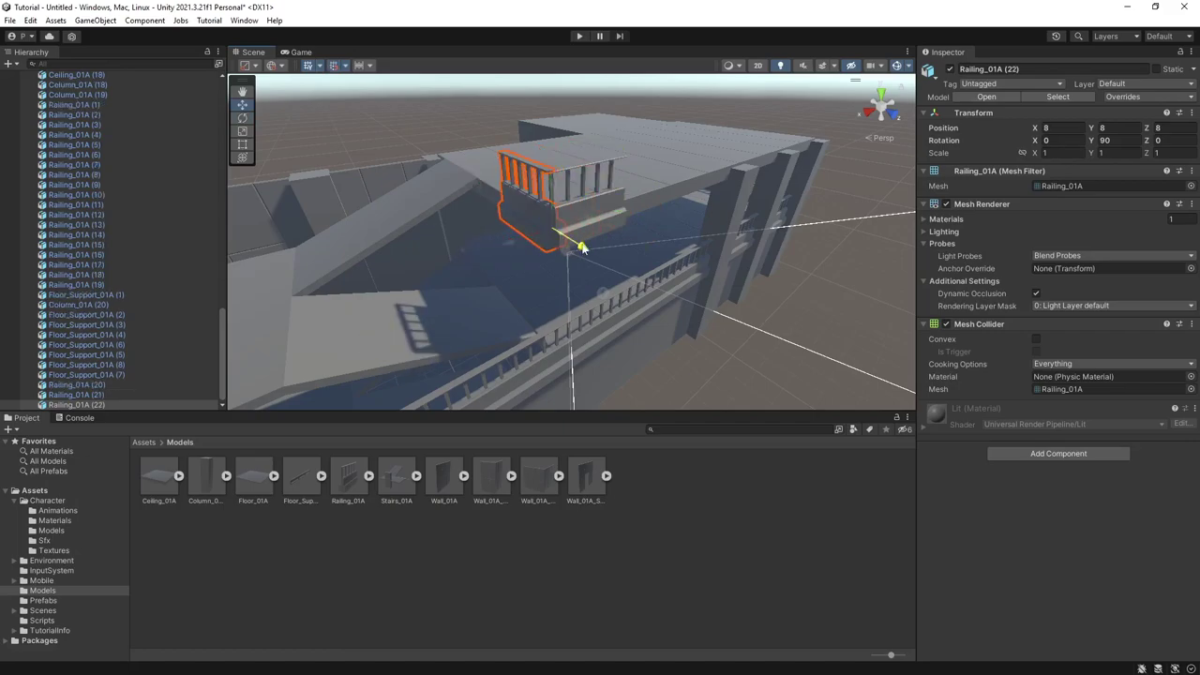
{"action": "left_click_drag", "start_coordinate": [582, 247], "coordinate": [525, 226]}
{"action": "mouse_move", "coordinate": [525, 227]}
{"action": "right_mouse_down"}
{"action": "mouse_move", "coordinate": [499, 230]}
{"action": "mouse_move", "coordinate": [525, 240]}
{"action": "right_mouse_up"}
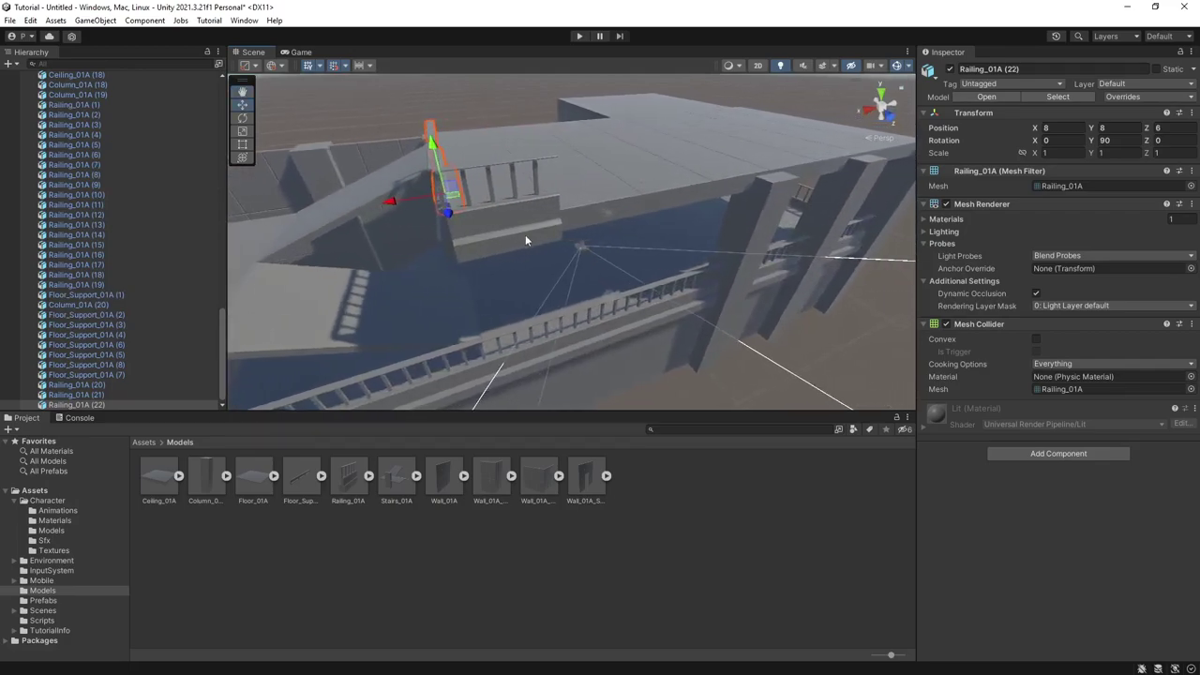
Step: Duplicate the unrotated upper railing repeatedly at 2-unit intervals along the ceiling's long edge to X -4
{"action": "left_click", "coordinate": [524, 238]}
{"action": "key", "text": "ctrl+d"}
{"action": "left_click_drag", "start_coordinate": [511, 229], "coordinate": [603, 227]}
{"action": "right_click_drag", "start_coordinate": [600, 228], "coordinate": [475, 223]}
{"action": "left_click_drag", "start_coordinate": [426, 210], "coordinate": [659, 196]}
{"action": "key", "text": "ctrl+d"}
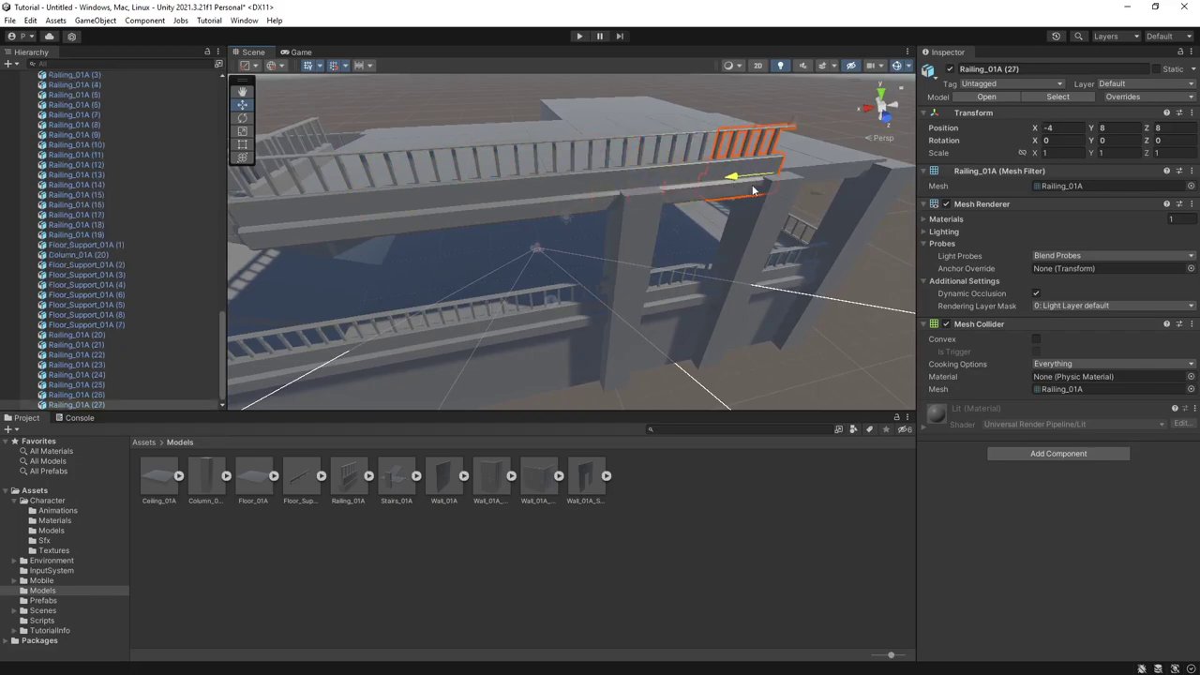
Step: Extend the upper railing row with two more copies at X -6 and X -8, and clear the selection
{"action": "mouse_move", "coordinate": [727, 191]}
{"action": "left_mouse_down", "text": "alt"}
{"action": "mouse_move", "coordinate": [656, 180]}
{"action": "mouse_move", "coordinate": [731, 183]}
{"action": "left_mouse_up", "text": "alt"}
{"action": "key", "text": "ctrl+d"}
{"action": "left_click_drag", "start_coordinate": [731, 182], "coordinate": [553, 182], "text": "alt"}
{"action": "key", "text": "ctrl+d"}
{"action": "key", "text": "ctrl+d"}
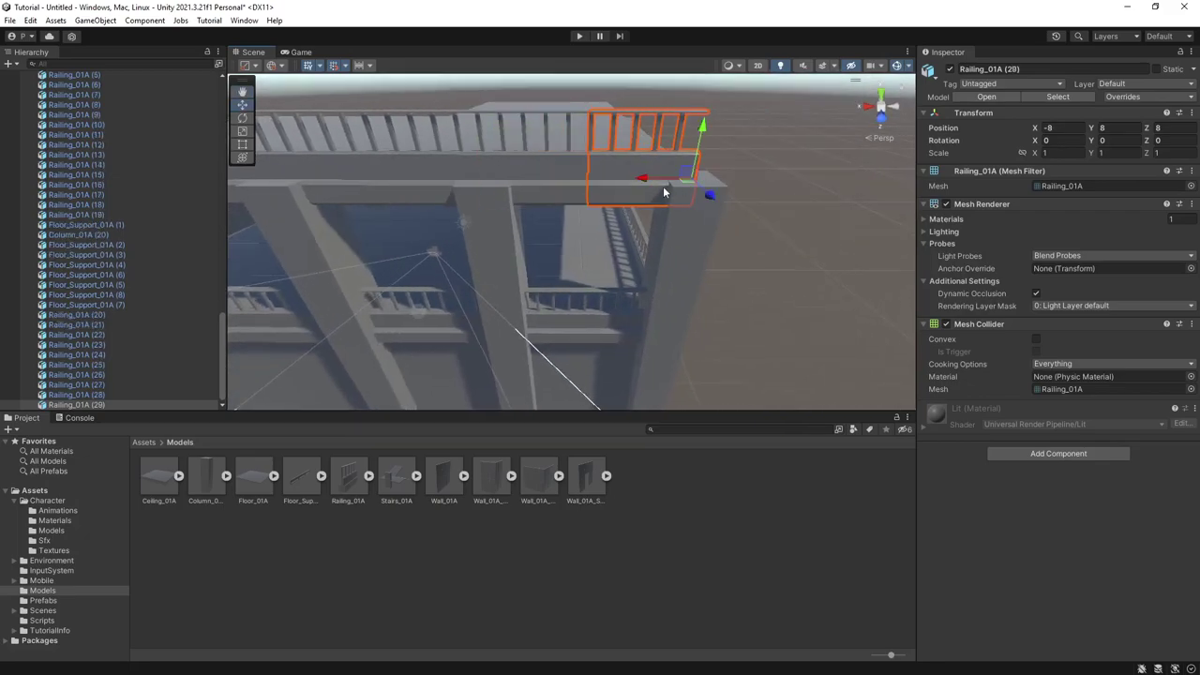
{"action": "left_click_drag", "start_coordinate": [663, 185], "coordinate": [774, 243], "text": "alt"}
{"action": "left_click", "coordinate": [789, 274]}
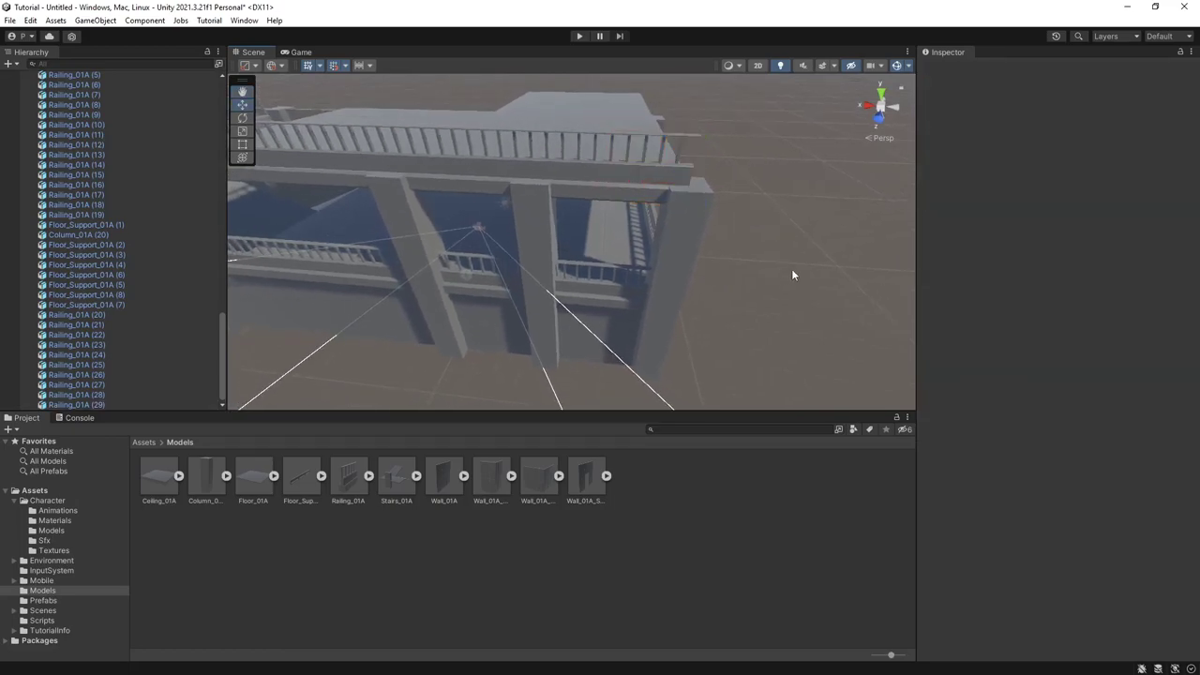
Step: Switch to Blender, focus the view on Railing_01A, and open its mesh for editing
{"action": "key", "text": "w"}
{"action": "right_click_drag", "start_coordinate": [659, 240], "coordinate": [915, 219]}
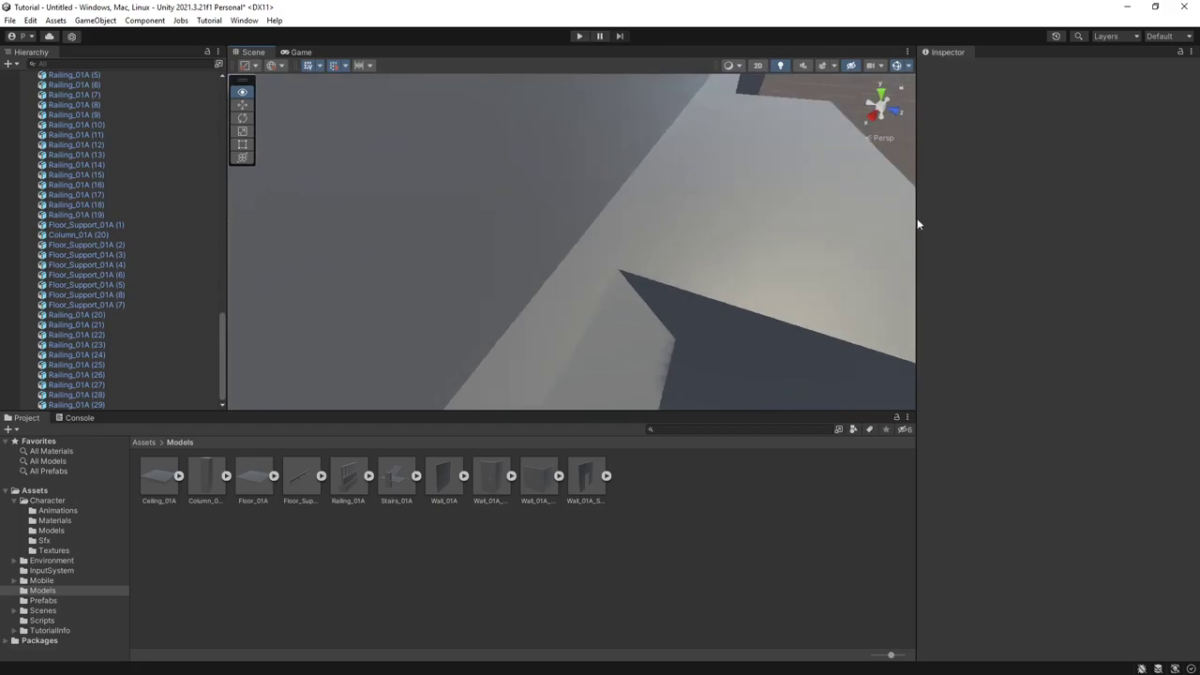
{"action": "left_click", "coordinate": [684, 274]}
{"action": "key", "text": "s"}
{"action": "right_click_drag", "start_coordinate": [575, 281], "coordinate": [393, 268]}
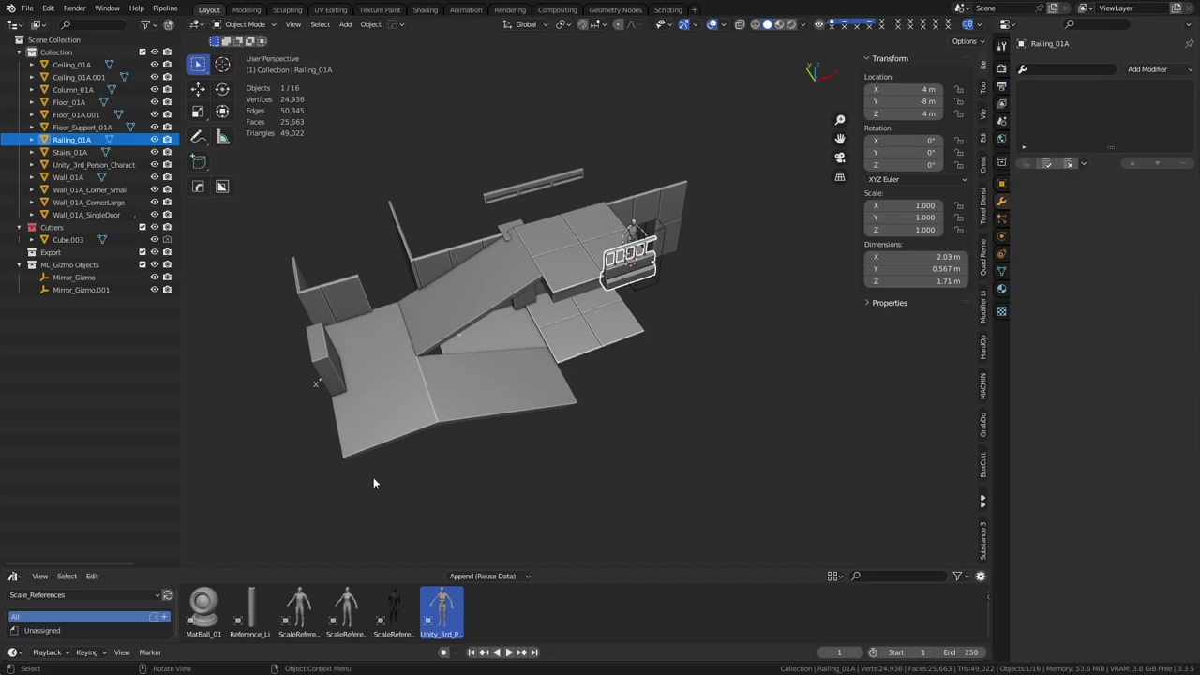
{"action": "left_click", "coordinate": [681, 313]}
{"action": "left_click", "coordinate": [644, 270]}
{"action": "key", "text": "grave"}
{"action": "left_click", "coordinate": [727, 319]}
{"action": "key", "text": "Tab"}
Step: Select the six top and sloped faces along the railing's lower outer ledge
{"action": "middle_click_drag", "start_coordinate": [632, 364], "coordinate": [539, 412]}
{"action": "left_click", "coordinate": [536, 414]}
{"action": "left_click", "coordinate": [563, 401], "text": "shift"}
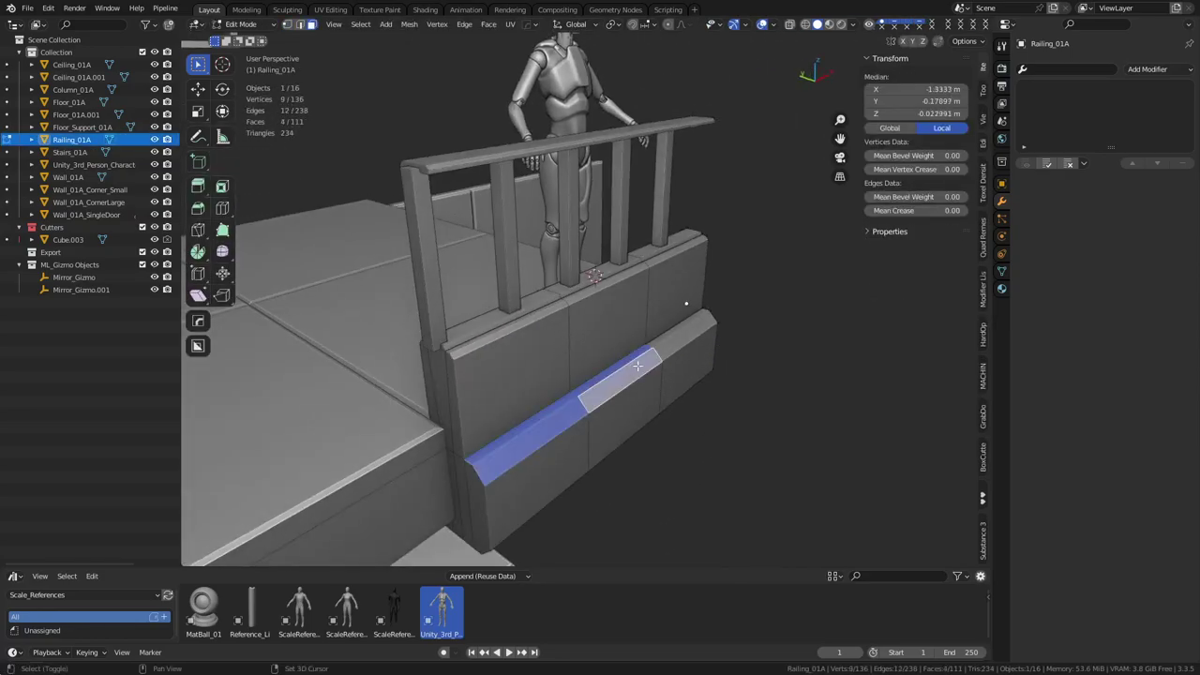
{"action": "left_click", "coordinate": [678, 326], "text": "shift"}
{"action": "key", "text": "g"}
{"action": "key", "text": "z"}
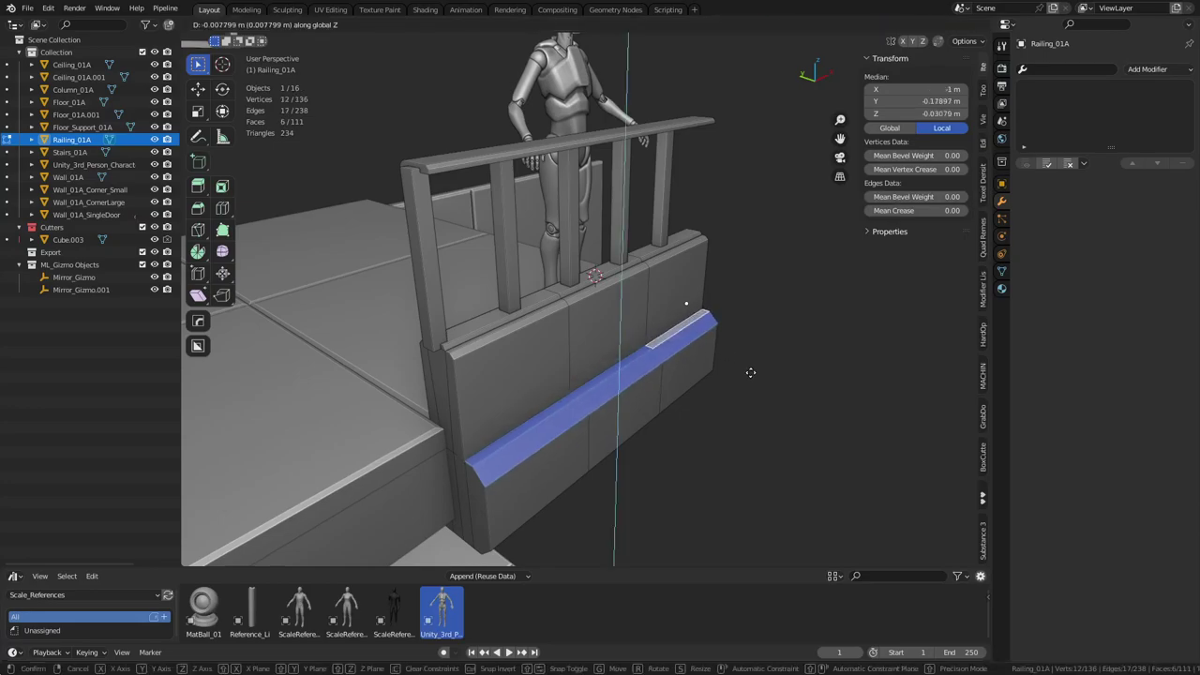
{"action": "left_click", "coordinate": [736, 397]}
{"action": "middle_click_drag", "start_coordinate": [736, 397], "coordinate": [611, 397]}
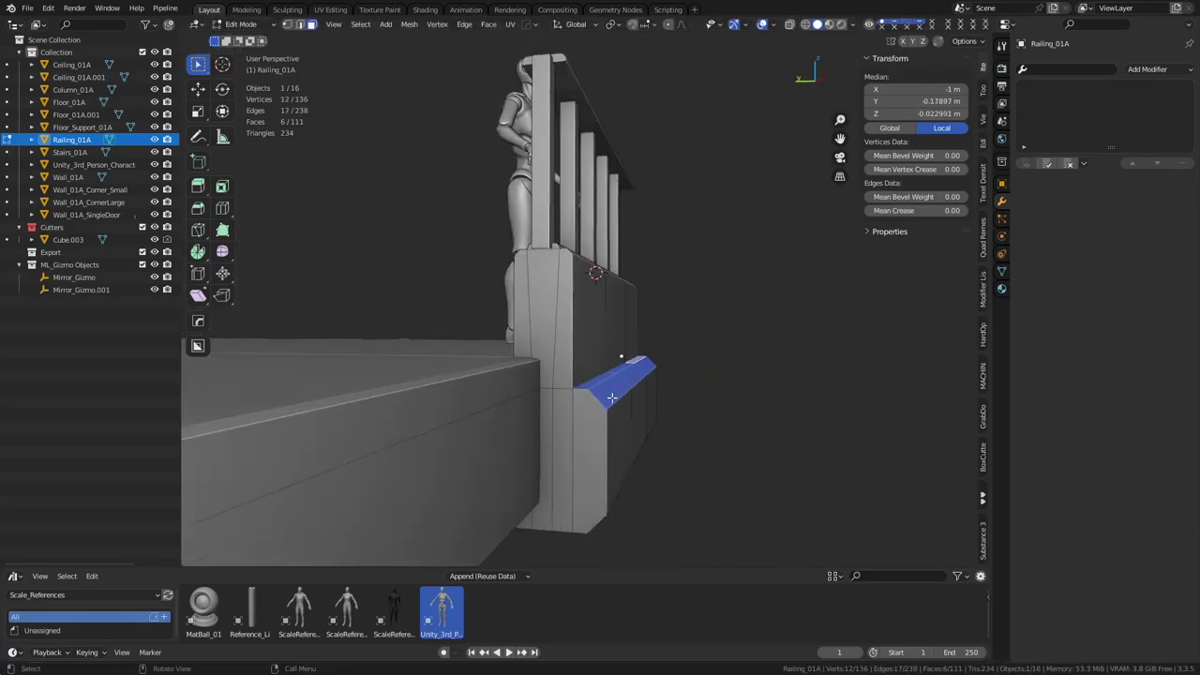
{"action": "key", "text": "g"}
{"action": "key", "text": "z"}
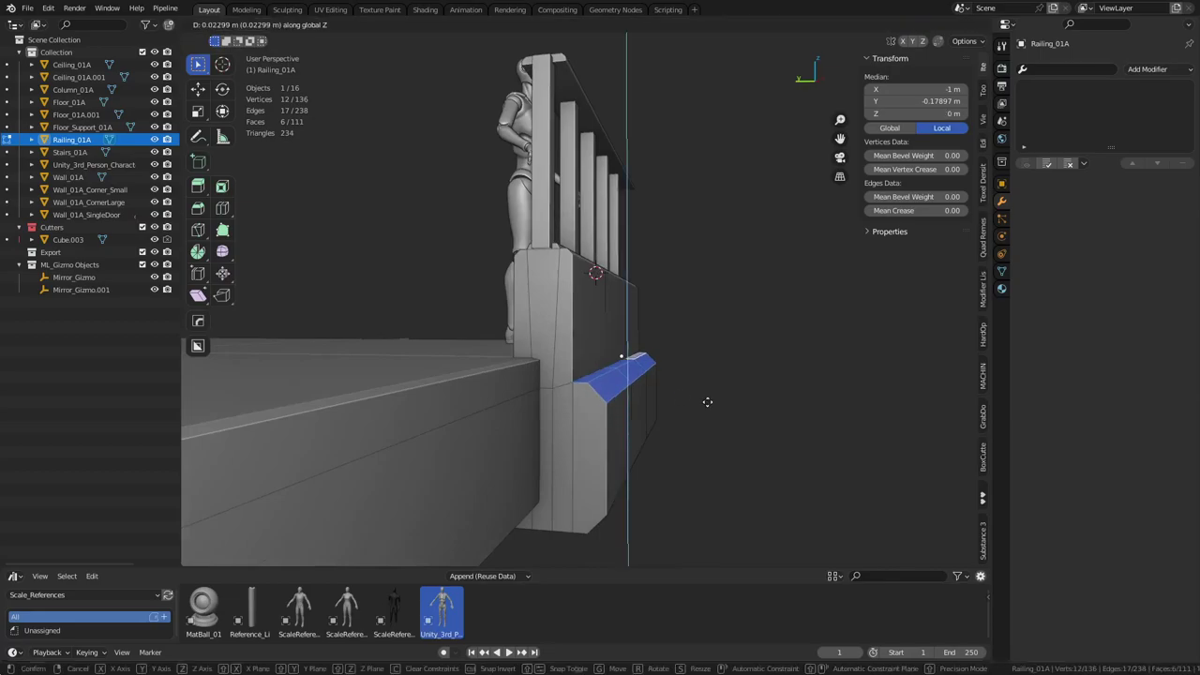
{"action": "right_click", "coordinate": [719, 386]}
Step: Set the pivot point to Active Element, raise the selected ledge faces 0.1 m along Z, and leave mesh editing
{"action": "key", "text": "shift+space"}
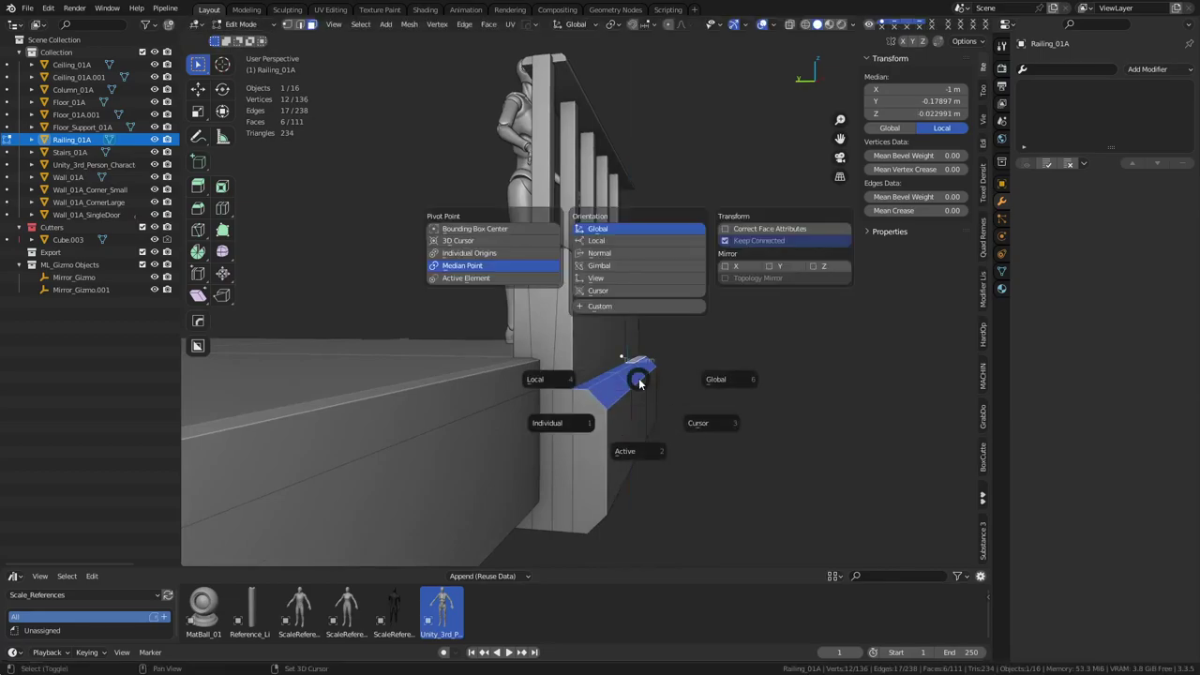
{"action": "left_click", "coordinate": [468, 278]}
{"action": "key", "text": "g"}
{"action": "key", "text": "z"}
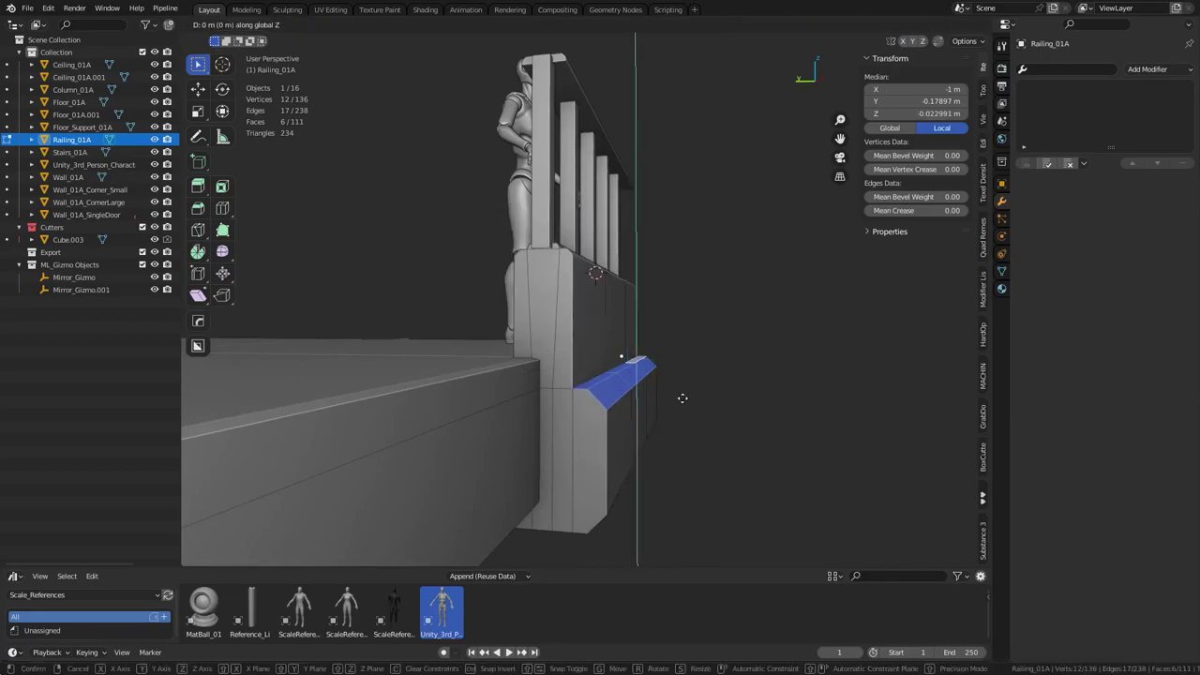
{"action": "left_click", "coordinate": [701, 289]}
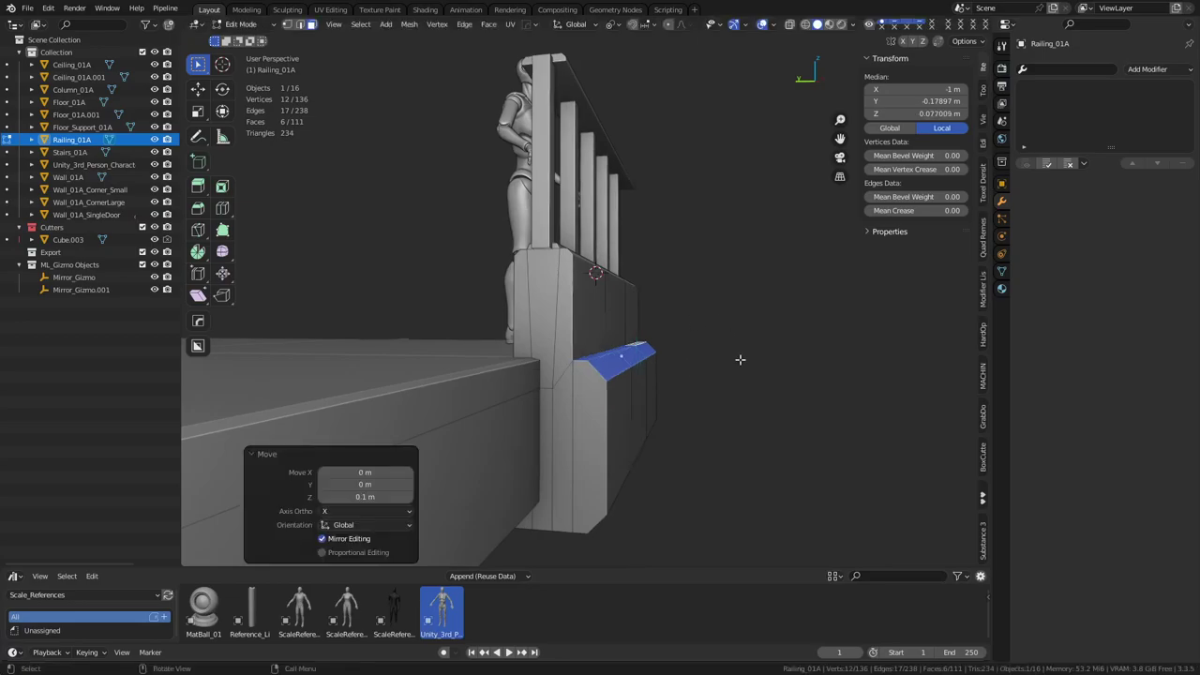
{"action": "key", "text": "Tab"}
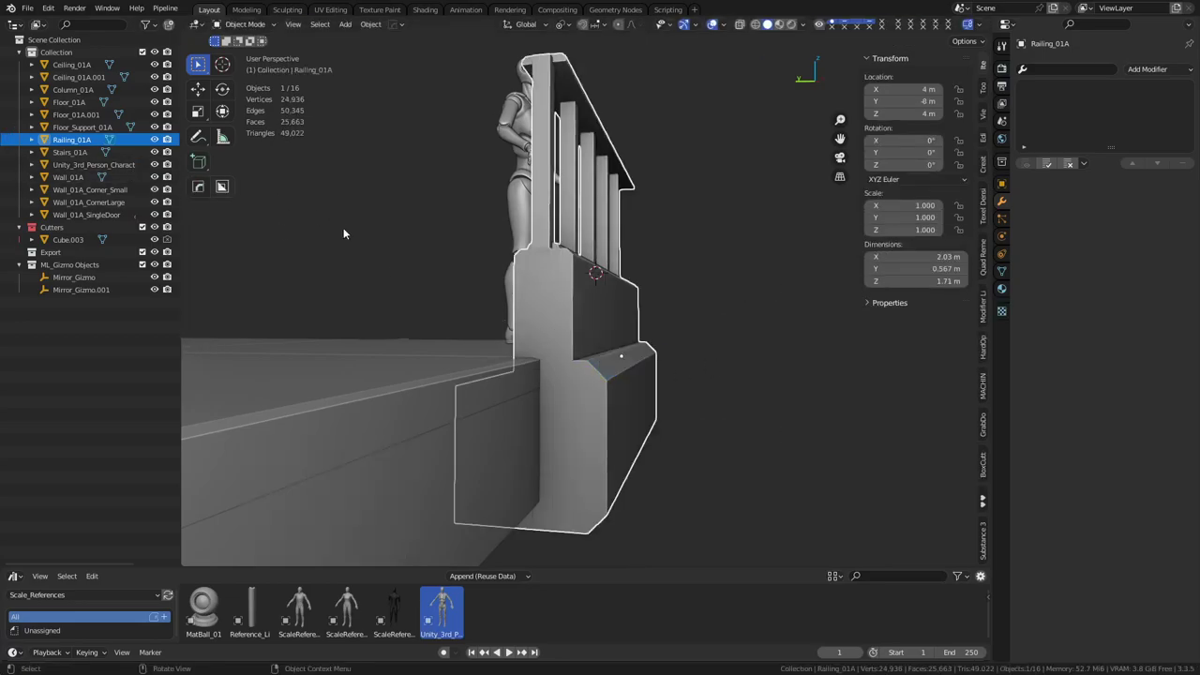
Step: Export the edited railing for Unity, overwriting Railing_01A.fbx
{"action": "right_click", "coordinate": [561, 295]}
{"action": "left_click", "coordinate": [562, 298]}
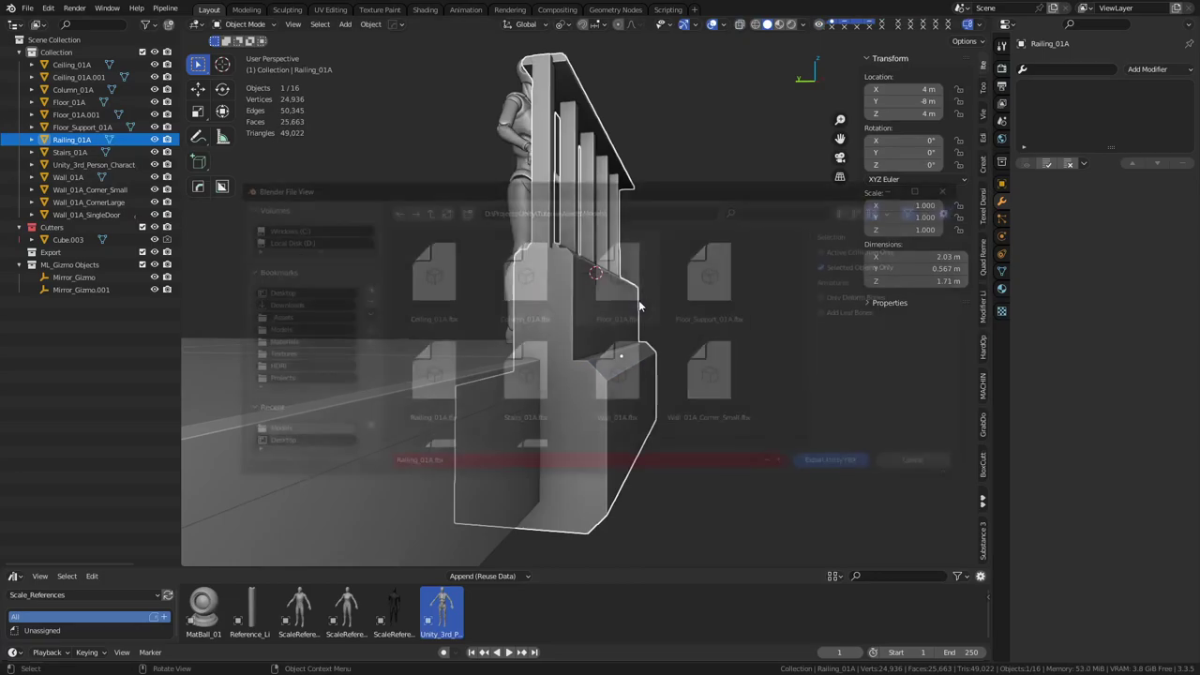
{"action": "left_click", "coordinate": [832, 465]}
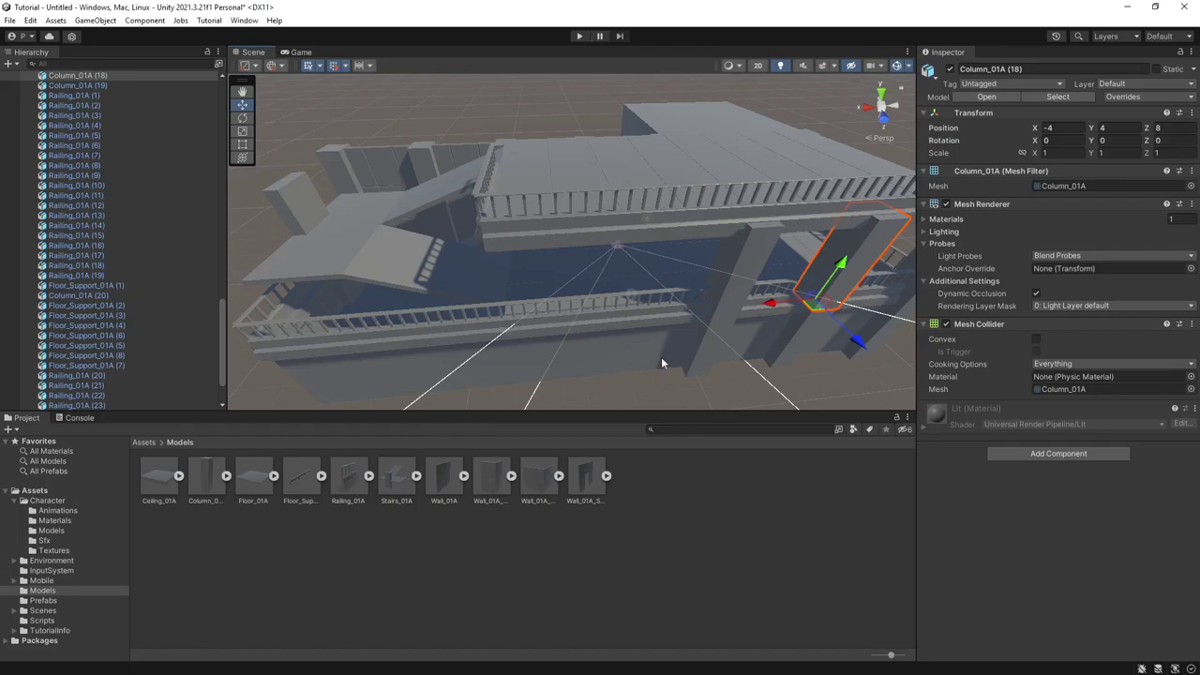
Step: Switch back to Unity and examine how the updated railings meet the columns along the upper edge
{"action": "left_click", "coordinate": [670, 391]}
{"action": "right_click_drag", "start_coordinate": [670, 391], "coordinate": [611, 266]}
{"action": "key", "text": "w"}
{"action": "left_click", "coordinate": [617, 272]}
{"action": "key", "text": "d"}
{"action": "right_click_drag", "start_coordinate": [634, 317], "coordinate": [561, 244]}
{"action": "left_click", "coordinate": [593, 328]}
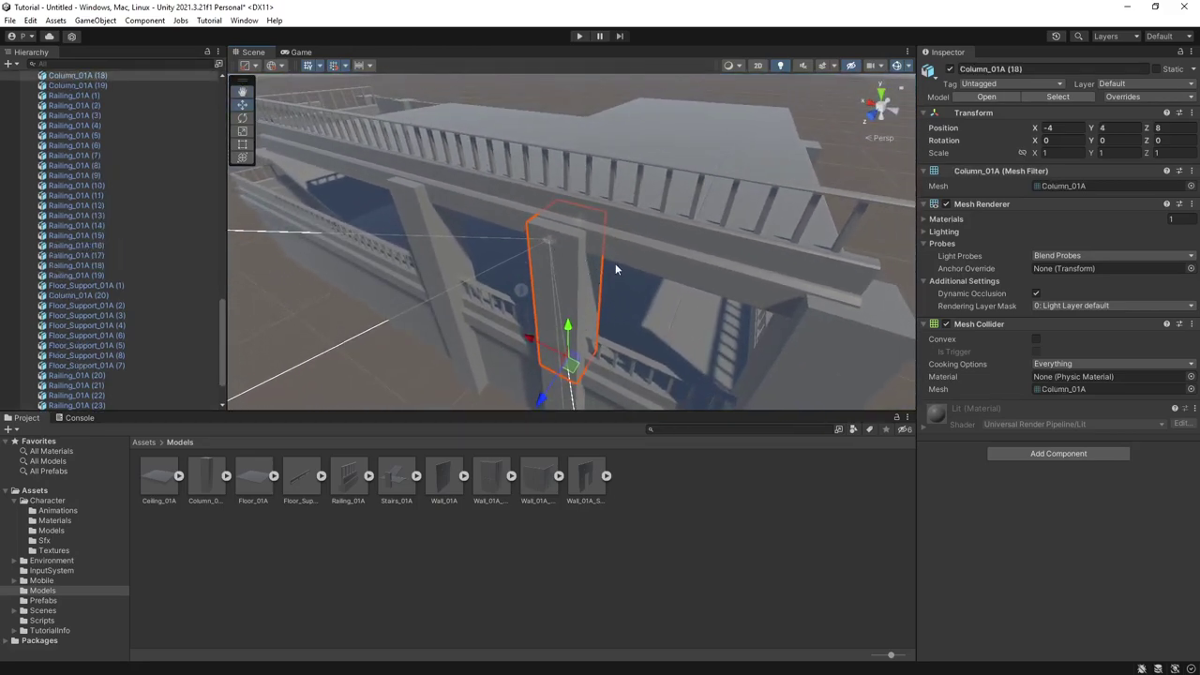
{"action": "right_click_drag", "start_coordinate": [574, 241], "coordinate": [627, 240]}
Step: Duplicate the corner railing at X -8, Z 8, rotate the copy to -90 degrees about Y, and move it onto the adjoining edge
{"action": "left_click", "coordinate": [526, 181]}
{"action": "key", "text": "ctrl+d"}
{"action": "key", "text": "e"}
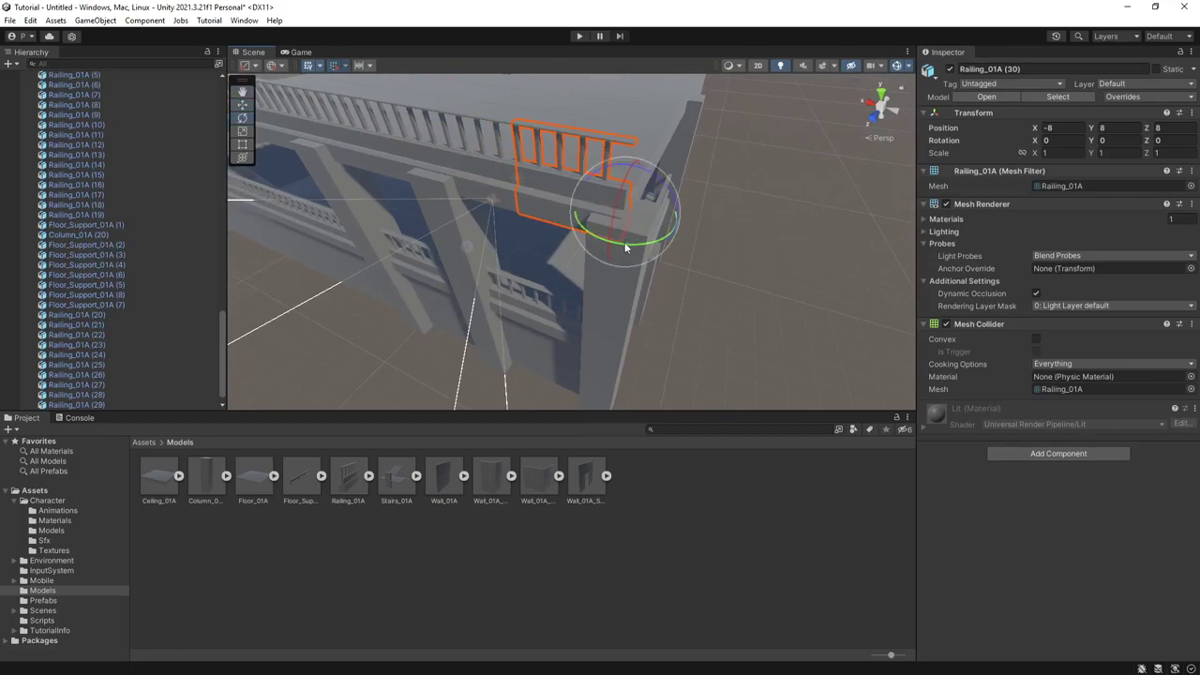
{"action": "left_click_drag", "start_coordinate": [624, 241], "coordinate": [812, 224]}
{"action": "right_click_drag", "start_coordinate": [812, 225], "coordinate": [641, 244]}
{"action": "key", "text": "w"}
{"action": "left_click_drag", "start_coordinate": [325, 243], "coordinate": [452, 219]}
Step: Duplicate the rotated railing repeatedly along the upper edge at X -8 to Z 2
{"action": "right_click_drag", "start_coordinate": [454, 221], "coordinate": [618, 282]}
{"action": "left_click_drag", "start_coordinate": [618, 282], "coordinate": [680, 243], "text": "alt"}
{"action": "key", "text": "ctrl+d"}
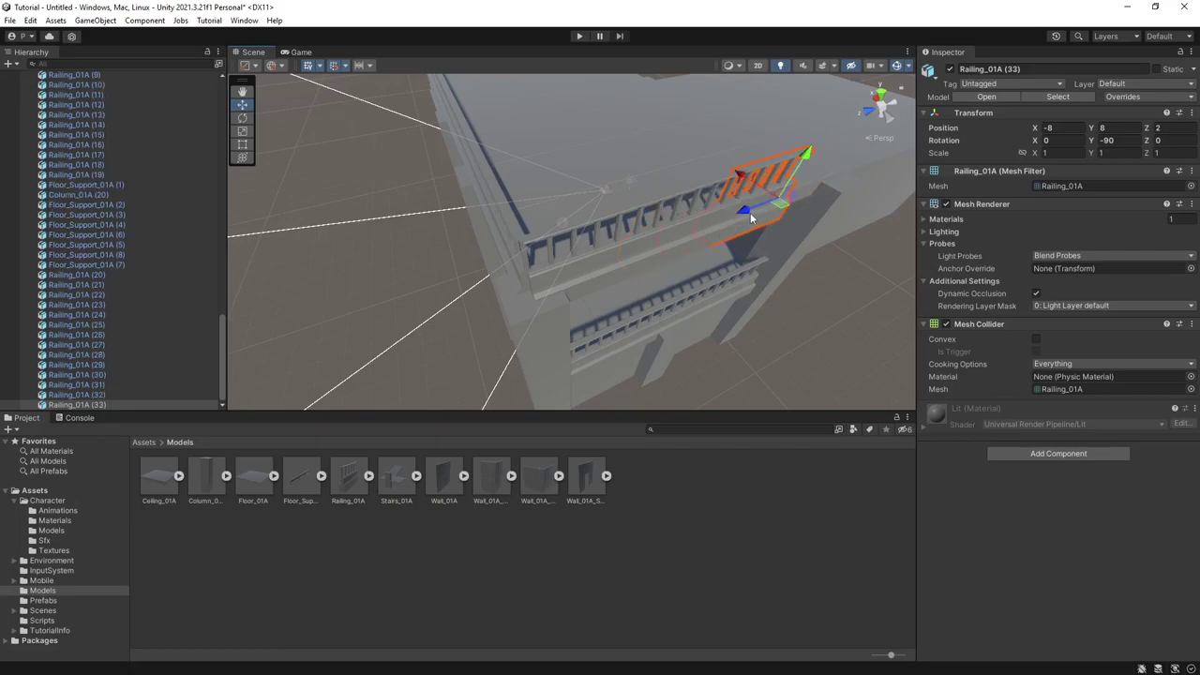
Step: Duplicate the railing at X 16, Z 8, and place copies at Y 6 along the lower ceiling's edge at Z 7 and Z 5
{"action": "right_click_drag", "start_coordinate": [801, 224], "coordinate": [984, 223]}
{"action": "left_click", "coordinate": [746, 344]}
{"action": "right_click_drag", "start_coordinate": [646, 270], "coordinate": [766, 320]}
{"action": "left_click", "coordinate": [614, 364]}
{"action": "right_click_drag", "start_coordinate": [613, 364], "coordinate": [672, 352]}
{"action": "left_click", "coordinate": [620, 373]}
{"action": "left_click", "coordinate": [620, 381]}
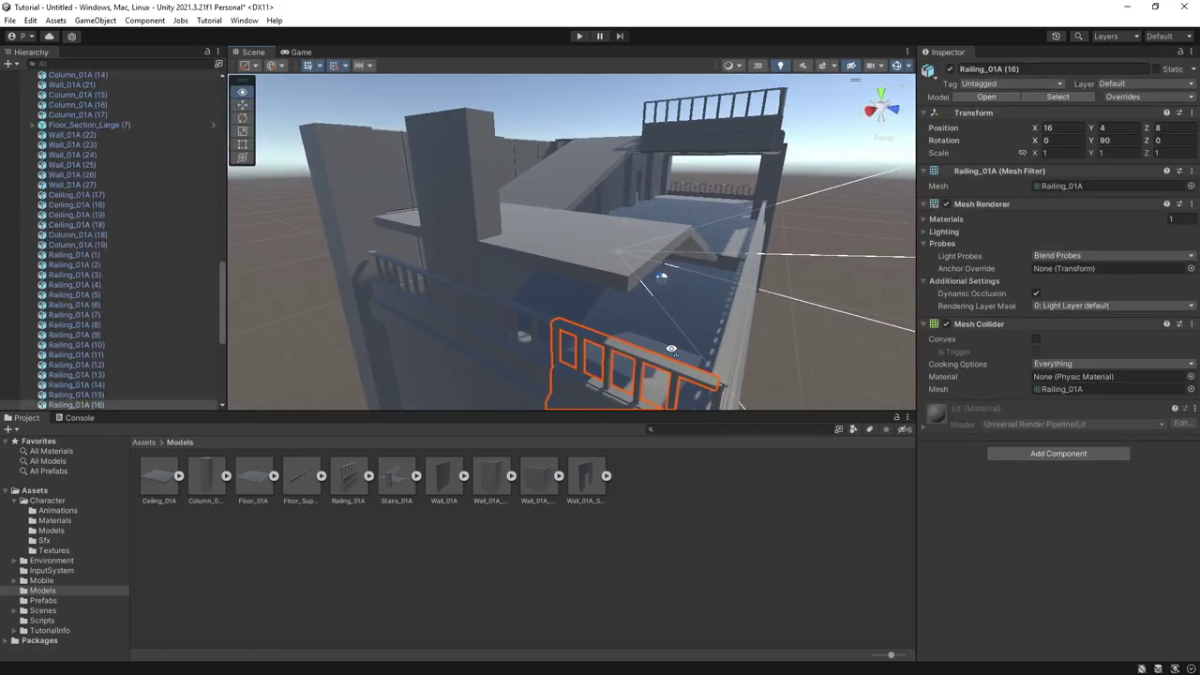
{"action": "right_click_drag", "start_coordinate": [731, 221], "coordinate": [755, 281]}
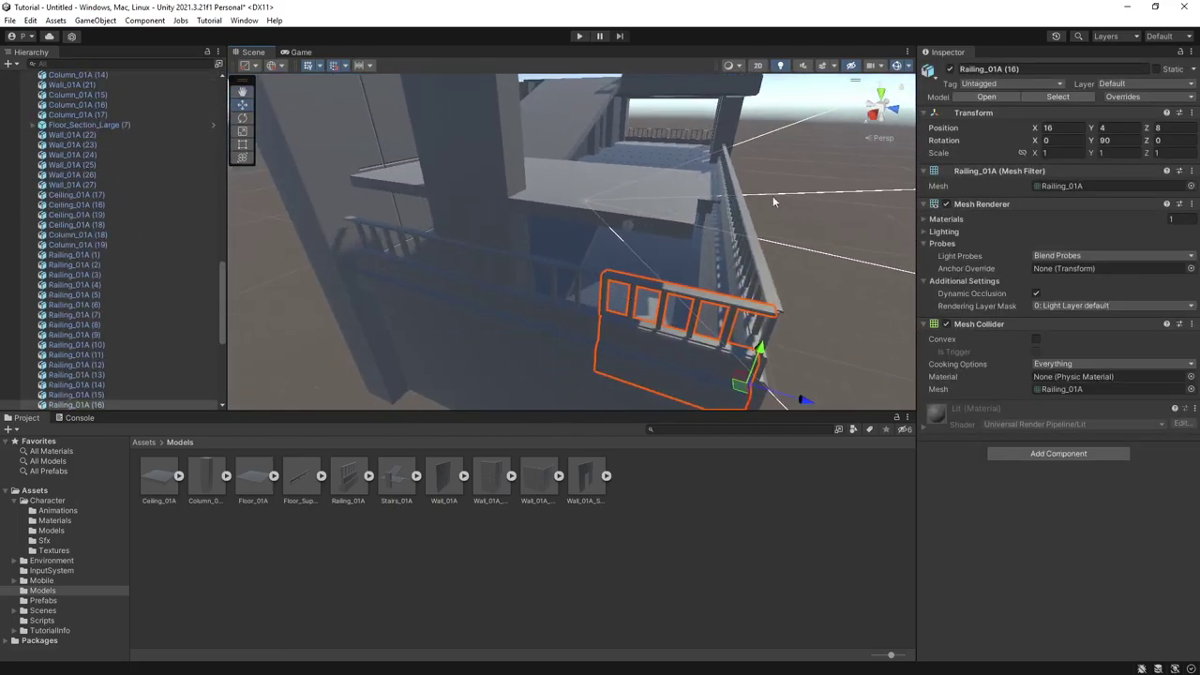
{"action": "key", "text": "ctrl+d"}
{"action": "left_click_drag", "start_coordinate": [755, 360], "coordinate": [556, 240], "text": "ctrl"}
{"action": "key", "text": "ctrl+d"}
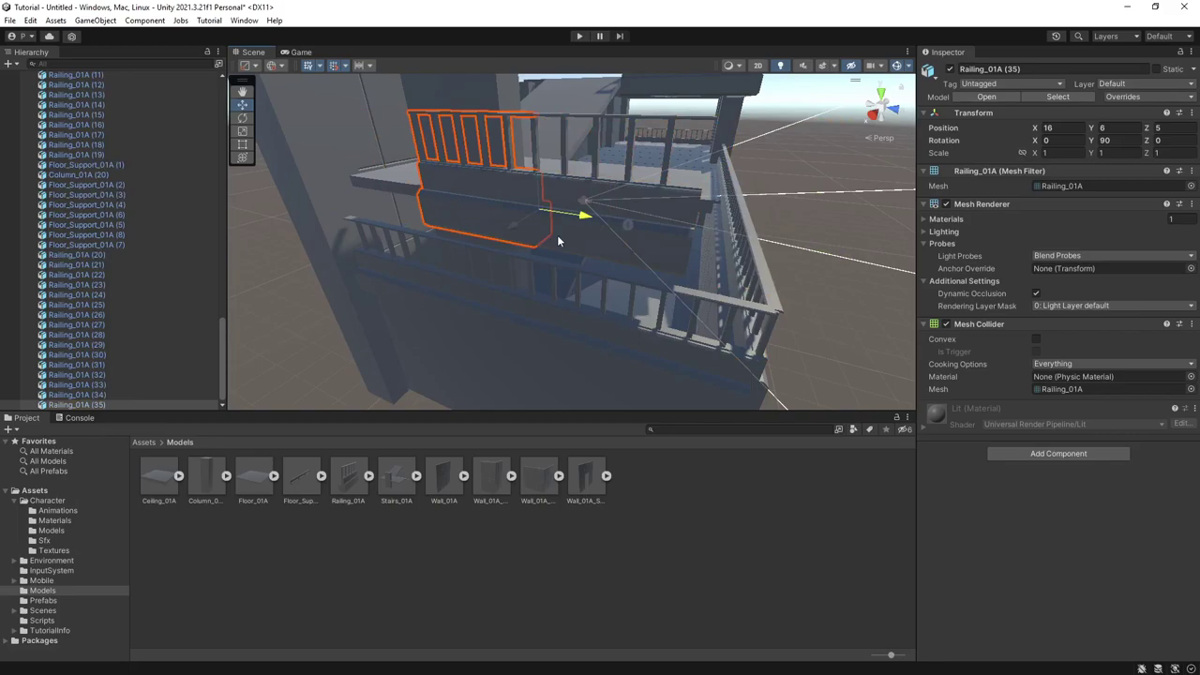
Step: Add another railing copy to extend the Y 6 row along the edge at X 16
{"action": "right_click_drag", "start_coordinate": [557, 241], "coordinate": [455, 285]}
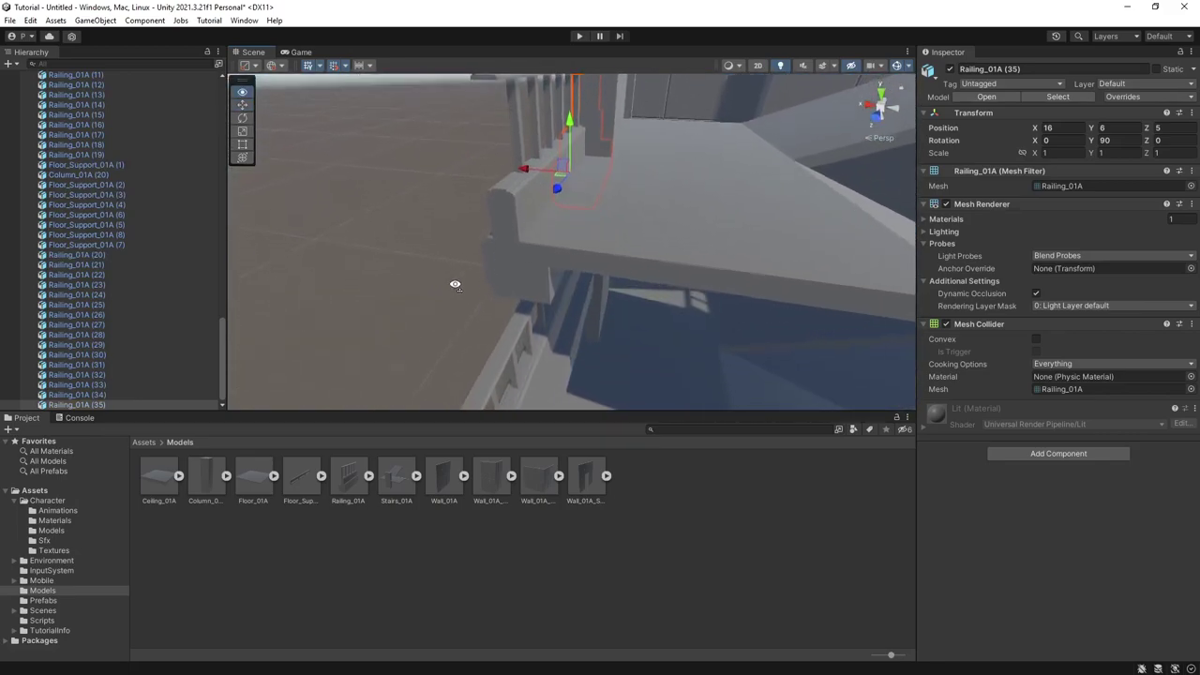
{"action": "left_click_drag", "start_coordinate": [454, 284], "coordinate": [631, 252], "text": "alt"}
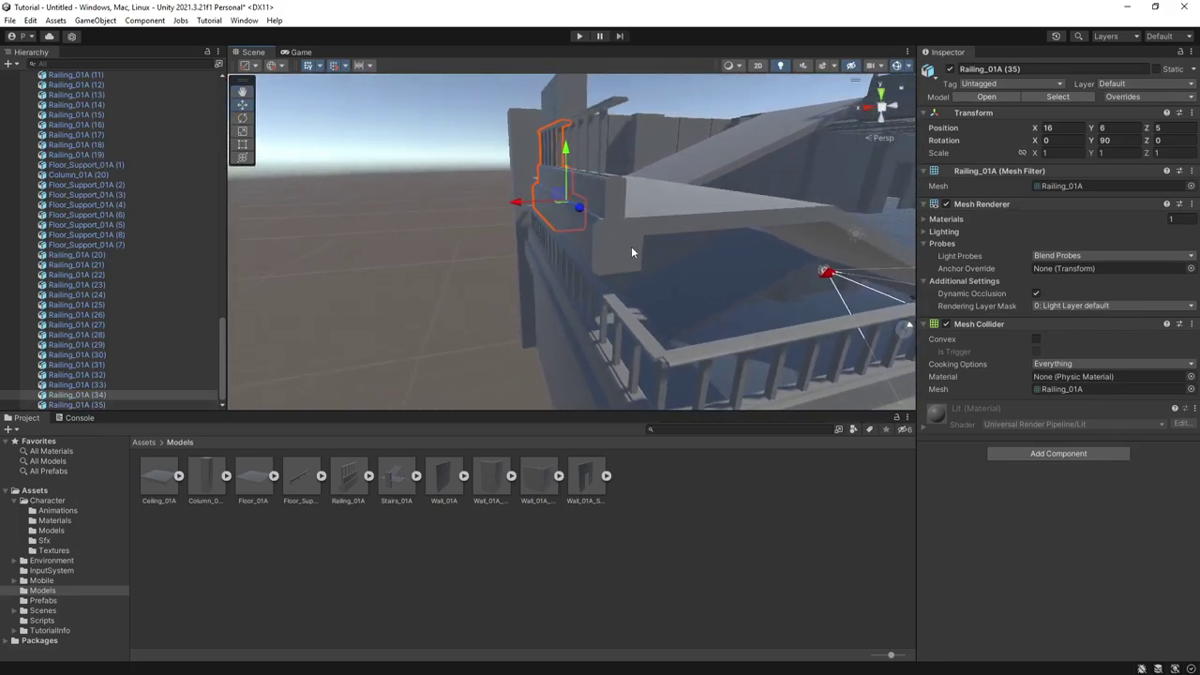
{"action": "left_click", "coordinate": [630, 252]}
{"action": "left_click_drag", "start_coordinate": [605, 188], "coordinate": [552, 292], "text": "alt"}
{"action": "key", "text": "ctrl+d"}
{"action": "scroll", "coordinate": [577, 284], "scroll_direction": "down", "scroll_amount": 5}
Step: Duplicate the end railing at X 16, Z 7, rotate the copy to 0 degrees about Y, and move it to X 14
{"action": "left_click", "coordinate": [513, 272]}
{"action": "key", "text": "ctrl+d"}
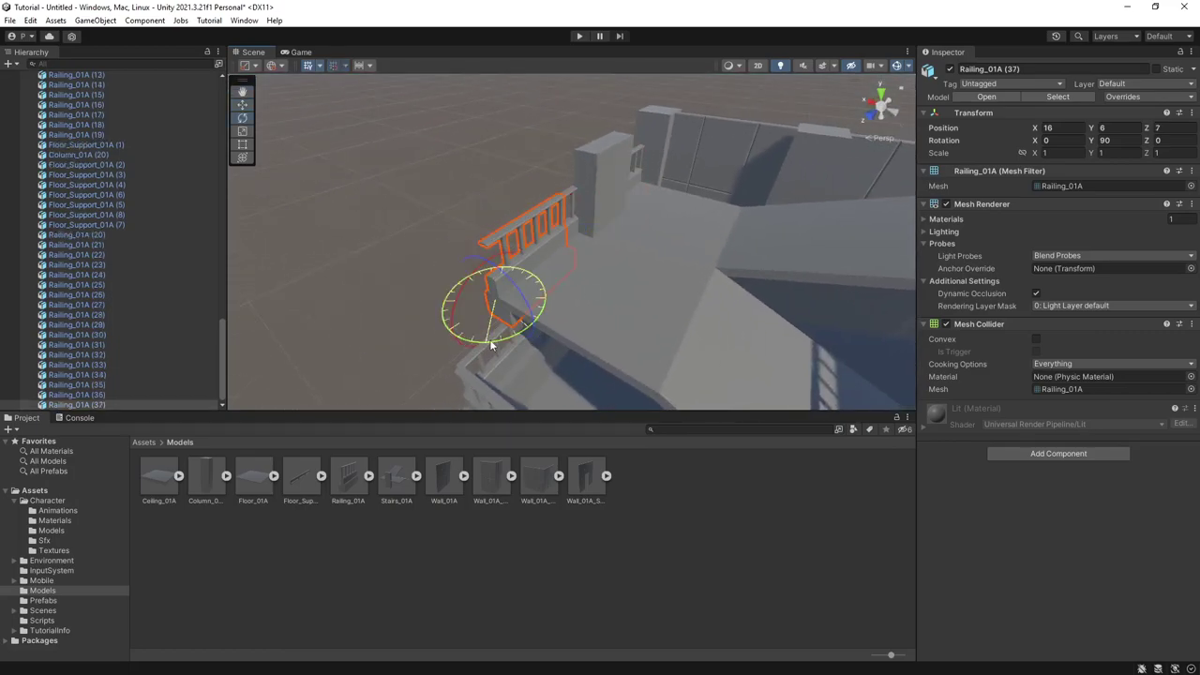
{"action": "left_click_drag", "start_coordinate": [491, 345], "coordinate": [670, 312]}
{"action": "key", "text": "w"}
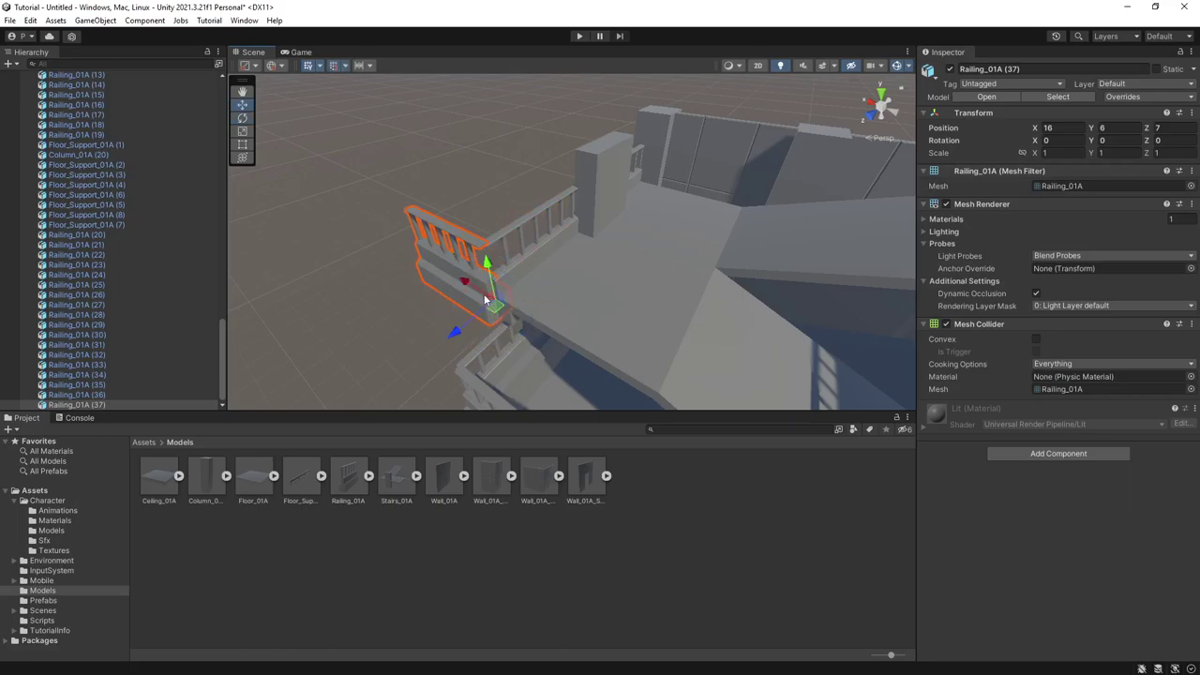
{"action": "left_click_drag", "start_coordinate": [479, 292], "coordinate": [545, 258]}
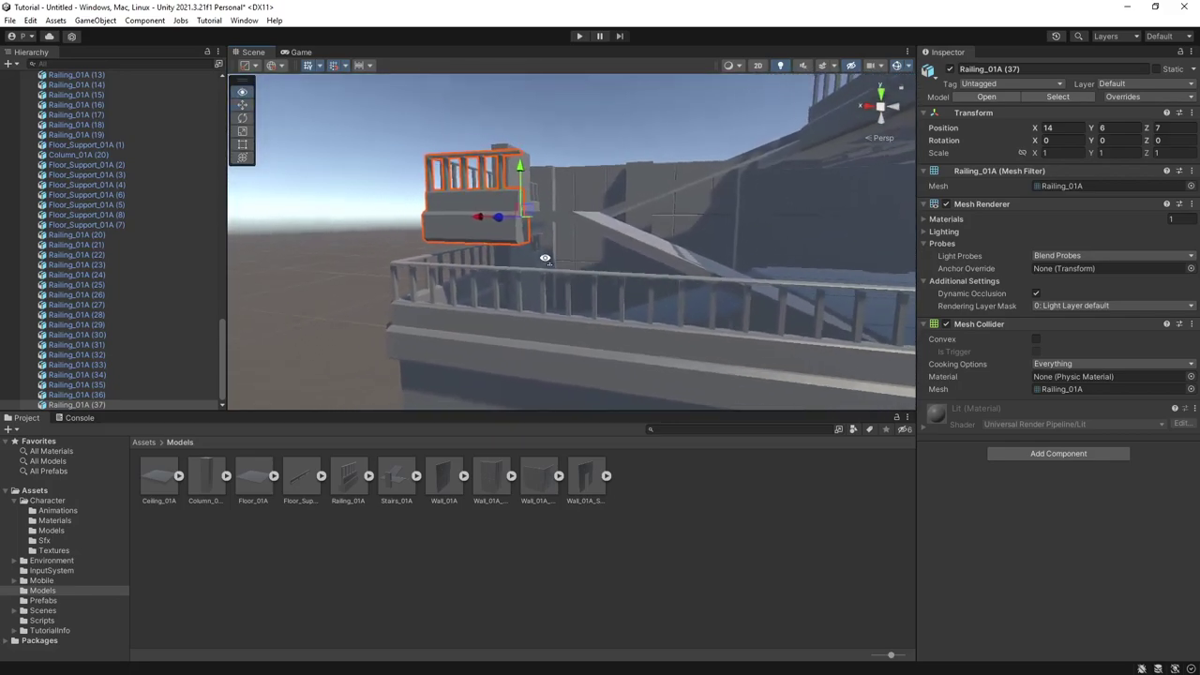
Step: Duplicate the unrotated railing and move the newest copy to X 8, Y 4, Z 7 beside the lower floor's railing row
{"action": "right_click_drag", "start_coordinate": [545, 258], "coordinate": [432, 214]}
{"action": "key", "text": "w"}
{"action": "left_click_drag", "start_coordinate": [305, 190], "coordinate": [524, 260]}
{"action": "key", "text": "ctrl+d"}
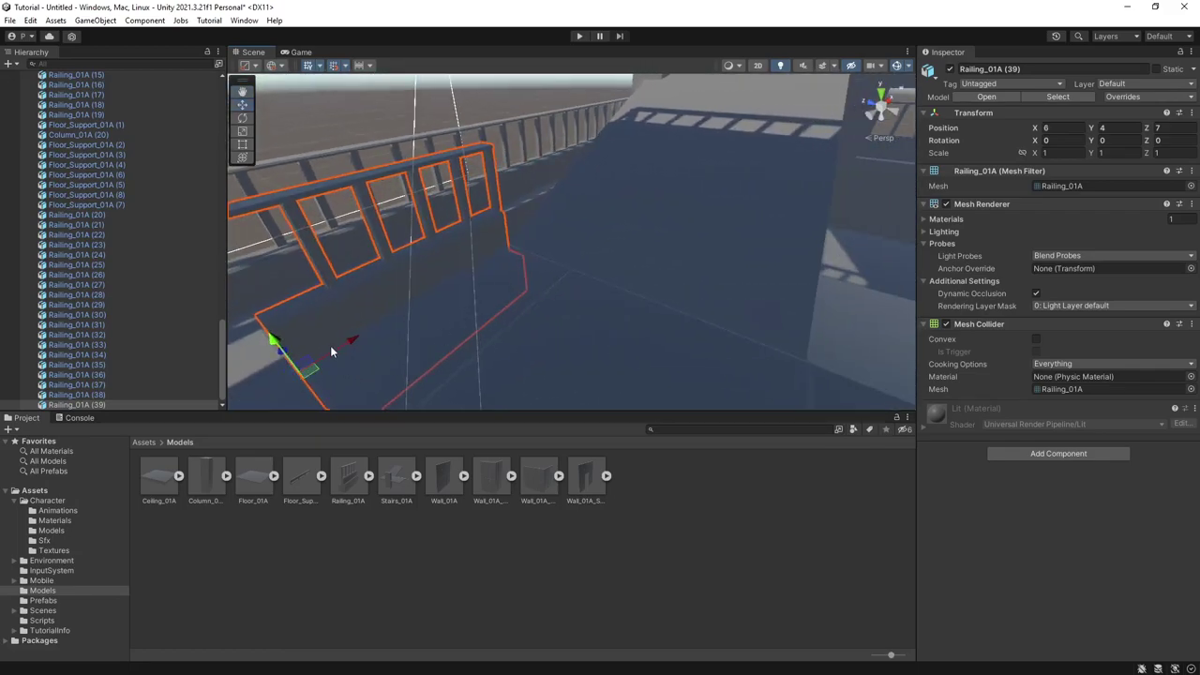
{"action": "left_click_drag", "start_coordinate": [334, 347], "coordinate": [554, 255]}
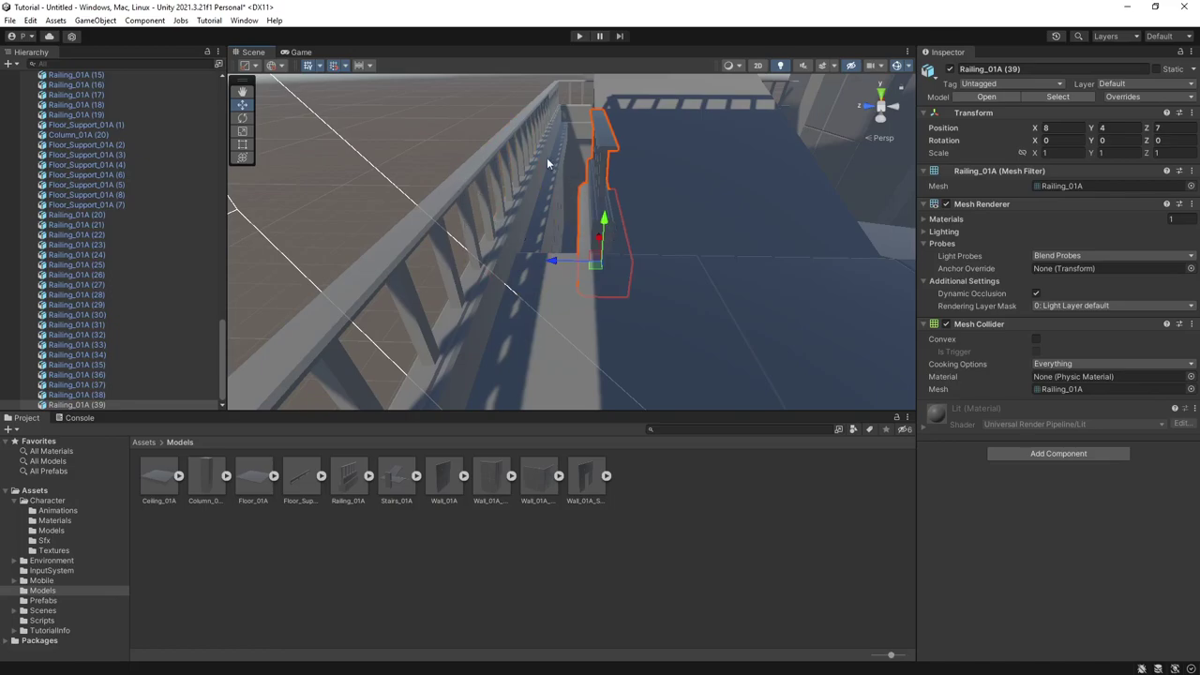
{"action": "left_click_drag", "start_coordinate": [577, 236], "coordinate": [593, 232], "text": "alt"}
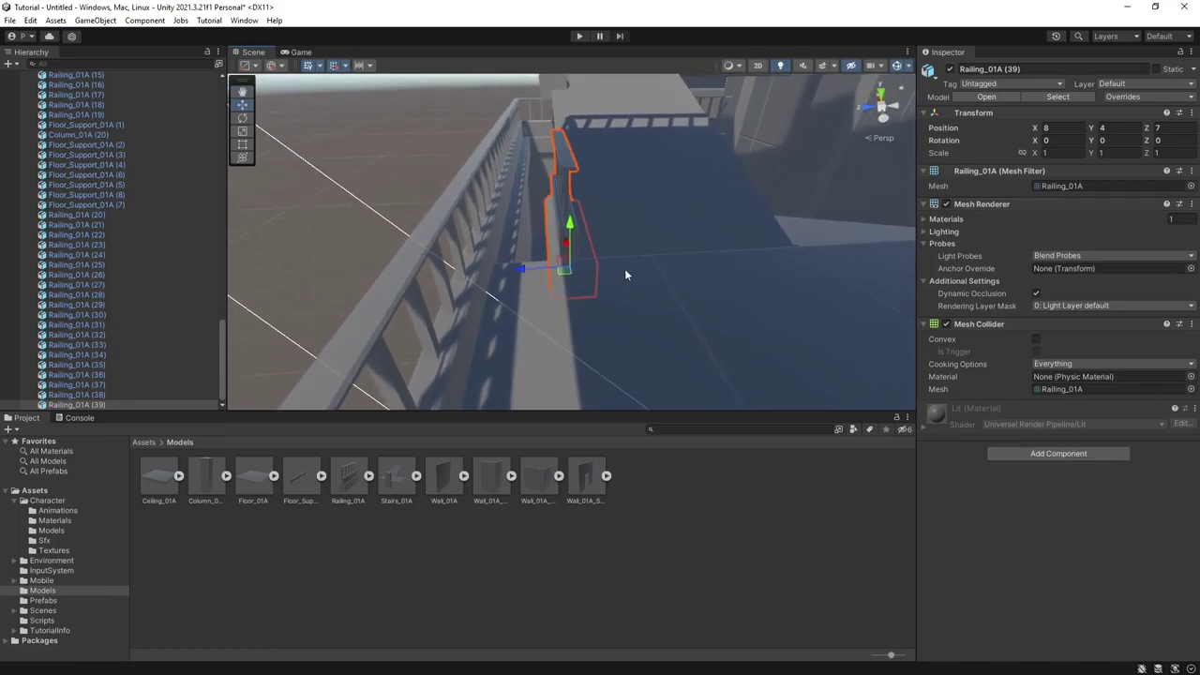
Step: Delete the railing copy placed at X 8, Y 4, Z 7 beside the foot of the upper stairs
{"action": "key", "text": "Delete"}
{"action": "left_click_drag", "start_coordinate": [600, 274], "coordinate": [583, 227], "text": "alt"}
{"action": "left_click", "coordinate": [702, 127]}
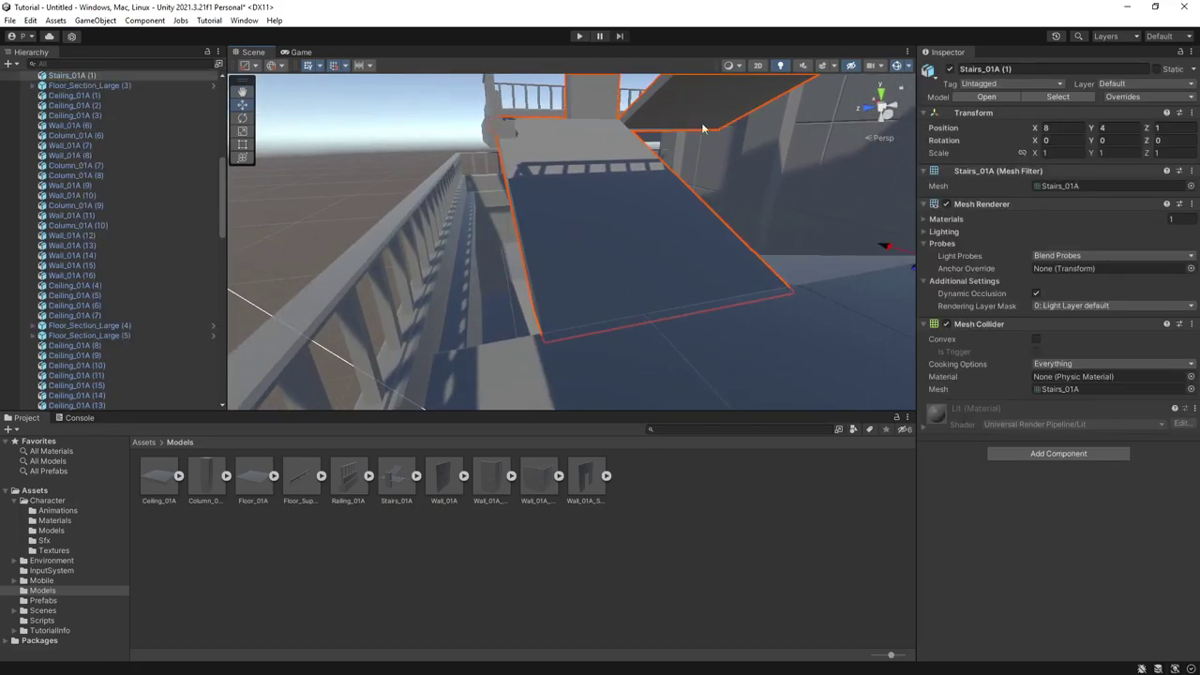
{"action": "left_click_drag", "start_coordinate": [702, 126], "coordinate": [530, 348], "text": "alt"}
{"action": "left_click", "coordinate": [575, 327]}
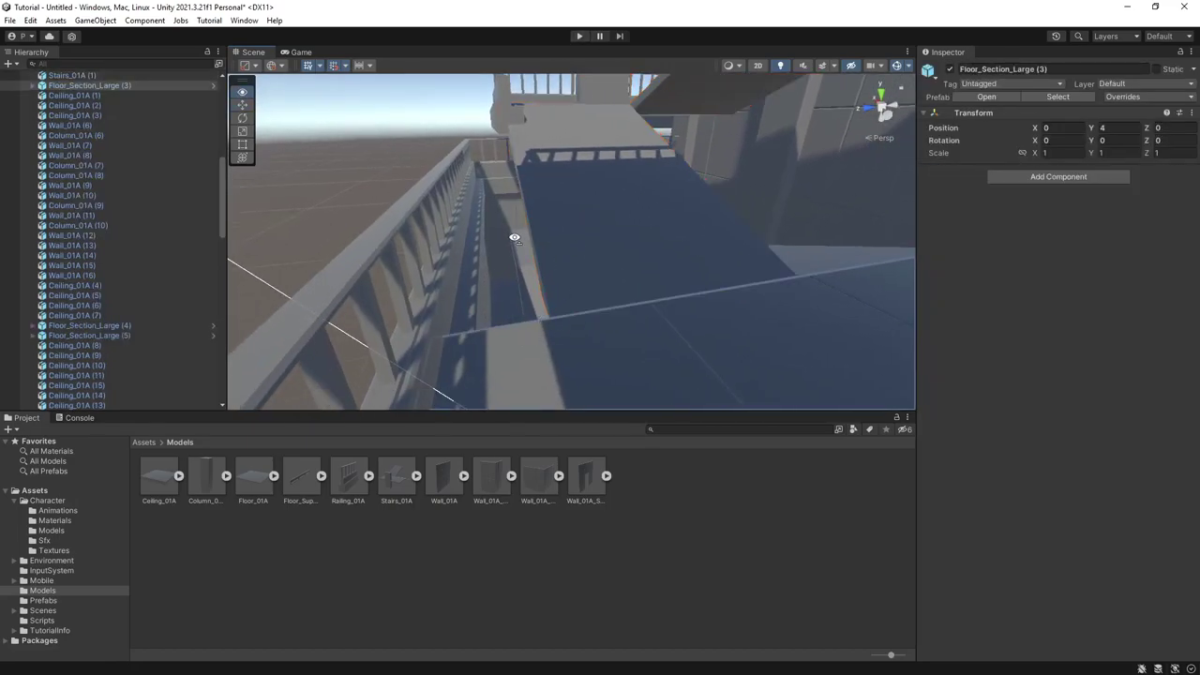
Step: Examine the stairs, railings, columns and floor edges from outside and inside the building
{"action": "left_click_drag", "start_coordinate": [513, 238], "coordinate": [558, 210], "text": "alt"}
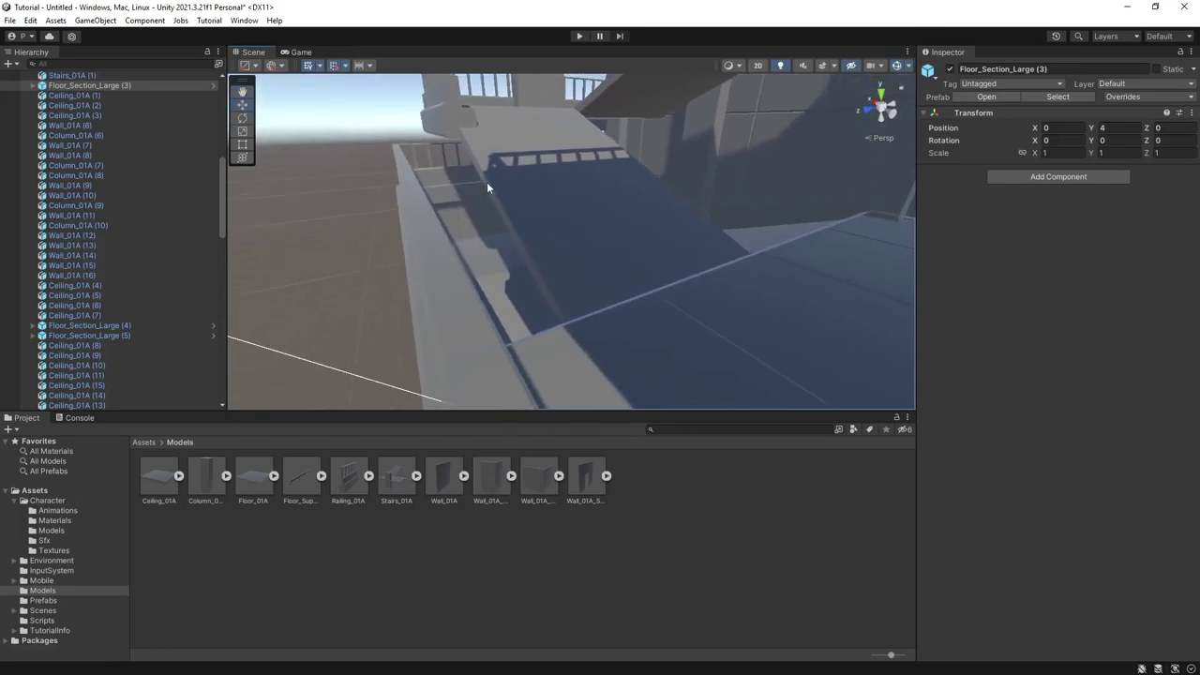
{"action": "left_click_drag", "start_coordinate": [437, 225], "coordinate": [711, 105], "text": "alt"}
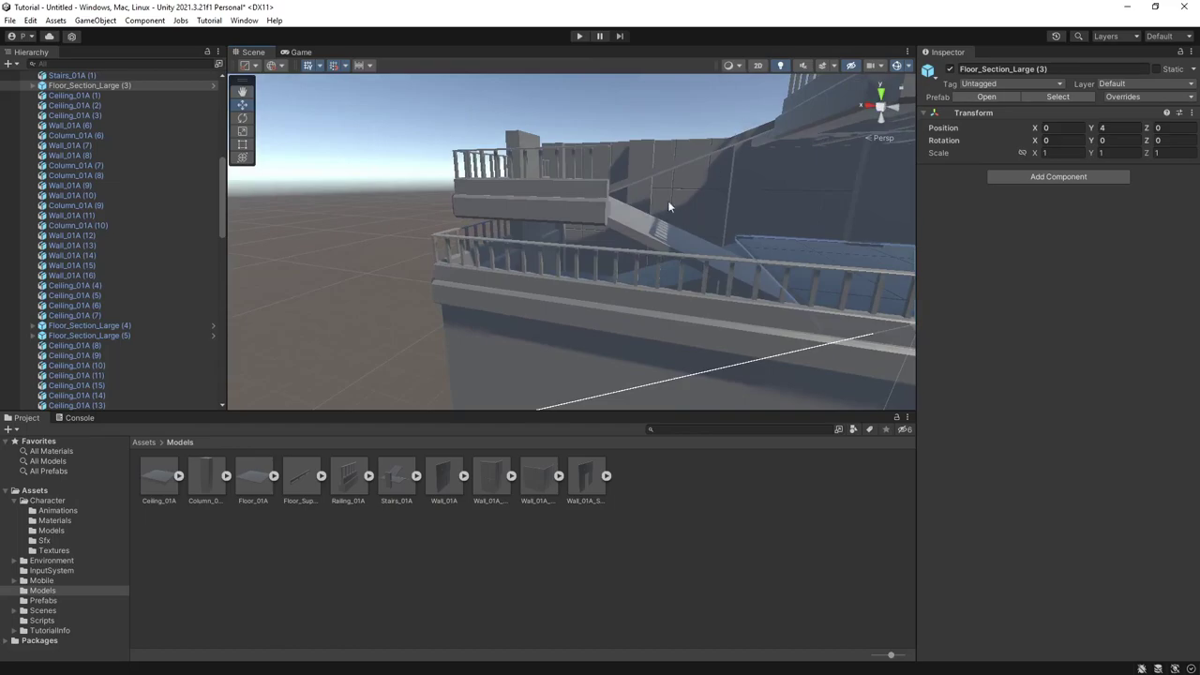
{"action": "right_click_drag", "start_coordinate": [514, 198], "coordinate": [589, 248]}
{"action": "key", "text": "w"}
{"action": "key", "text": "s"}
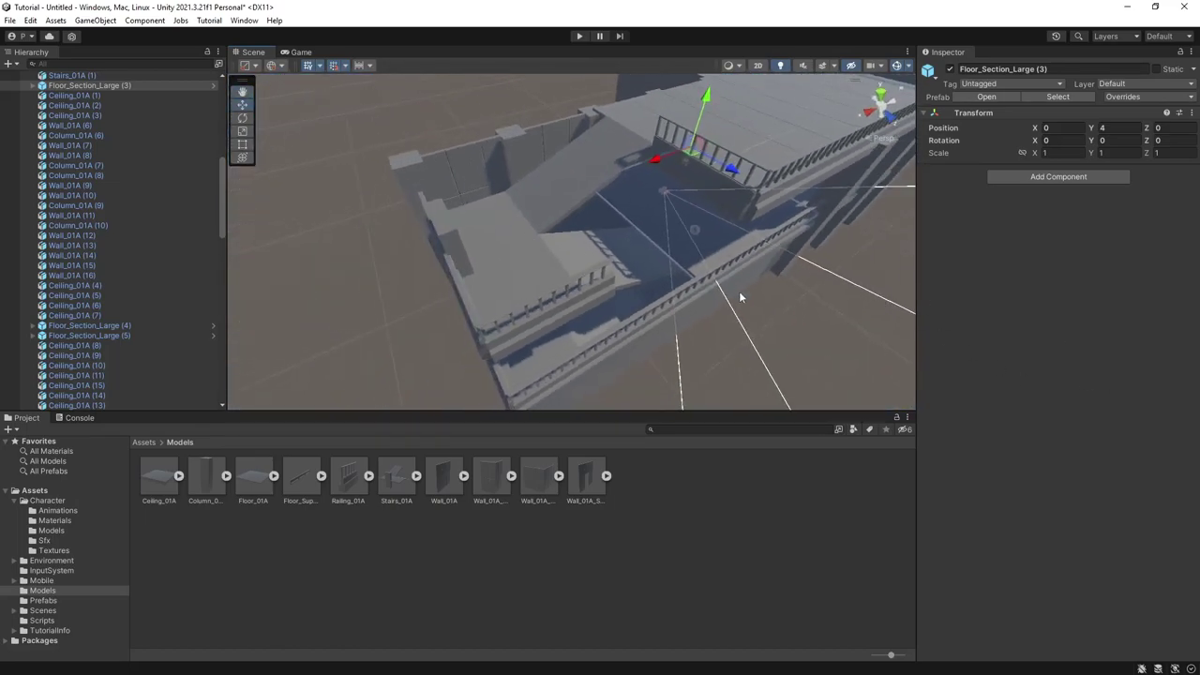
{"action": "key", "text": "w"}
{"action": "right_click_drag", "start_coordinate": [696, 297], "coordinate": [648, 224]}
{"action": "left_click_drag", "start_coordinate": [648, 225], "coordinate": [629, 254], "text": "alt"}
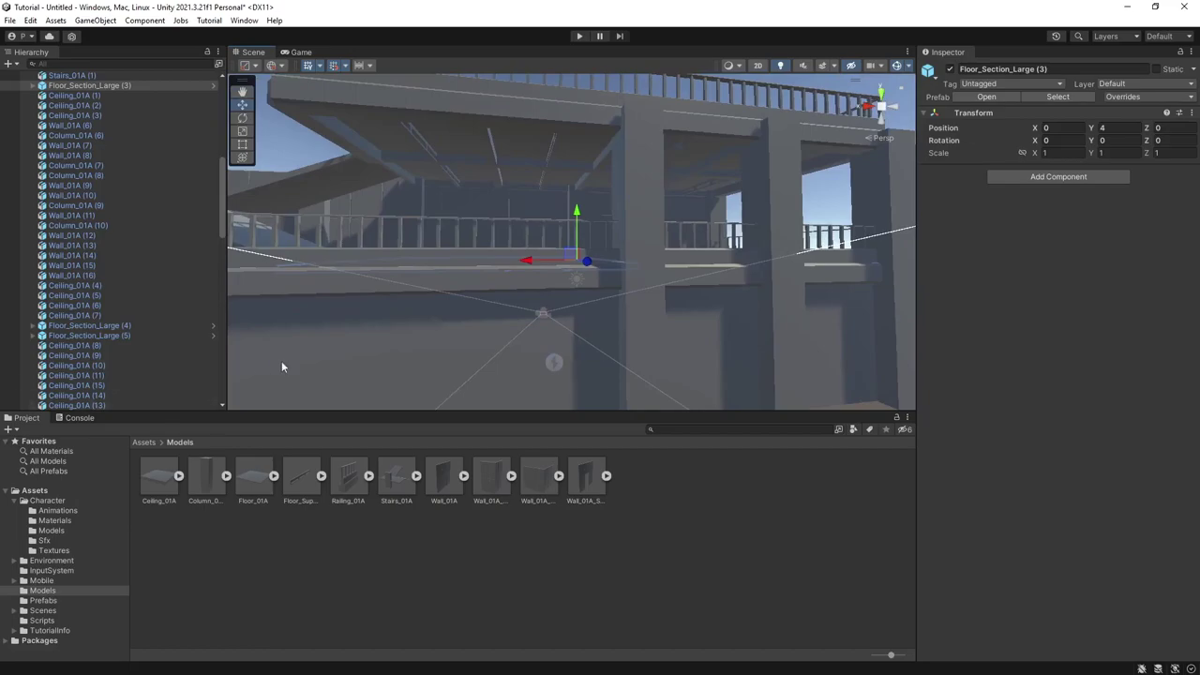
{"action": "mouse_move", "coordinate": [601, 325]}
{"action": "right_mouse_down"}
{"action": "mouse_move", "coordinate": [626, 322]}
{"action": "mouse_move", "coordinate": [614, 321]}
{"action": "right_mouse_up"}
{"action": "key", "text": "w"}
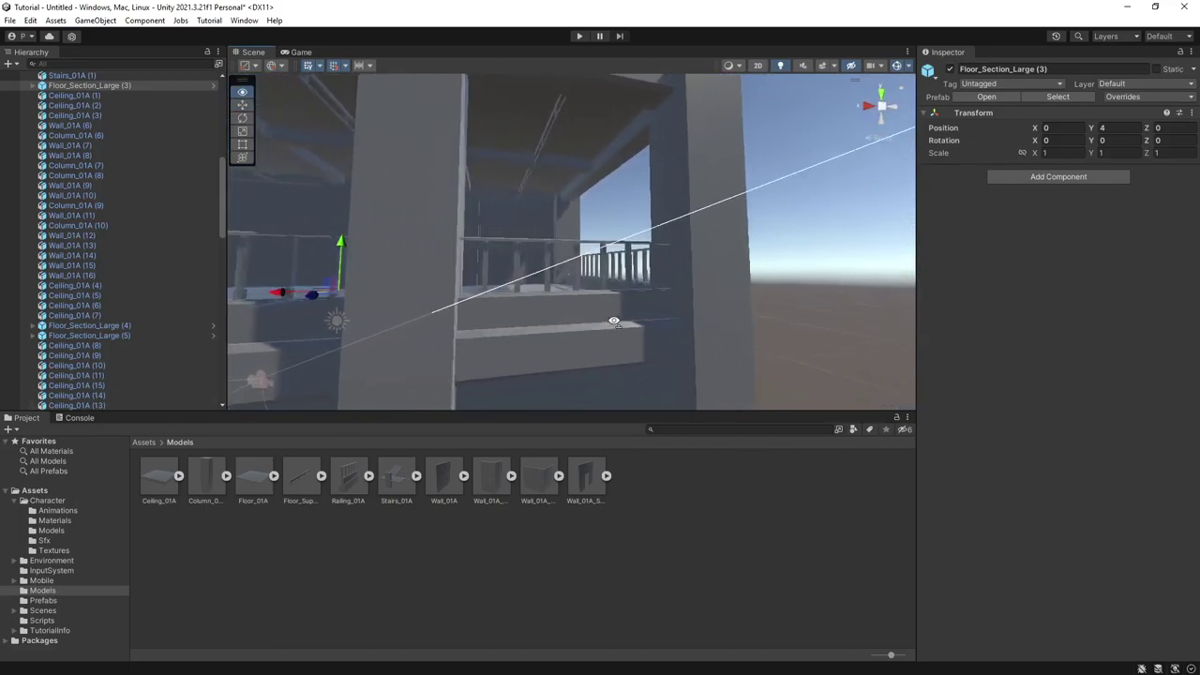
{"action": "left_click_drag", "start_coordinate": [614, 321], "coordinate": [553, 300], "text": "alt"}
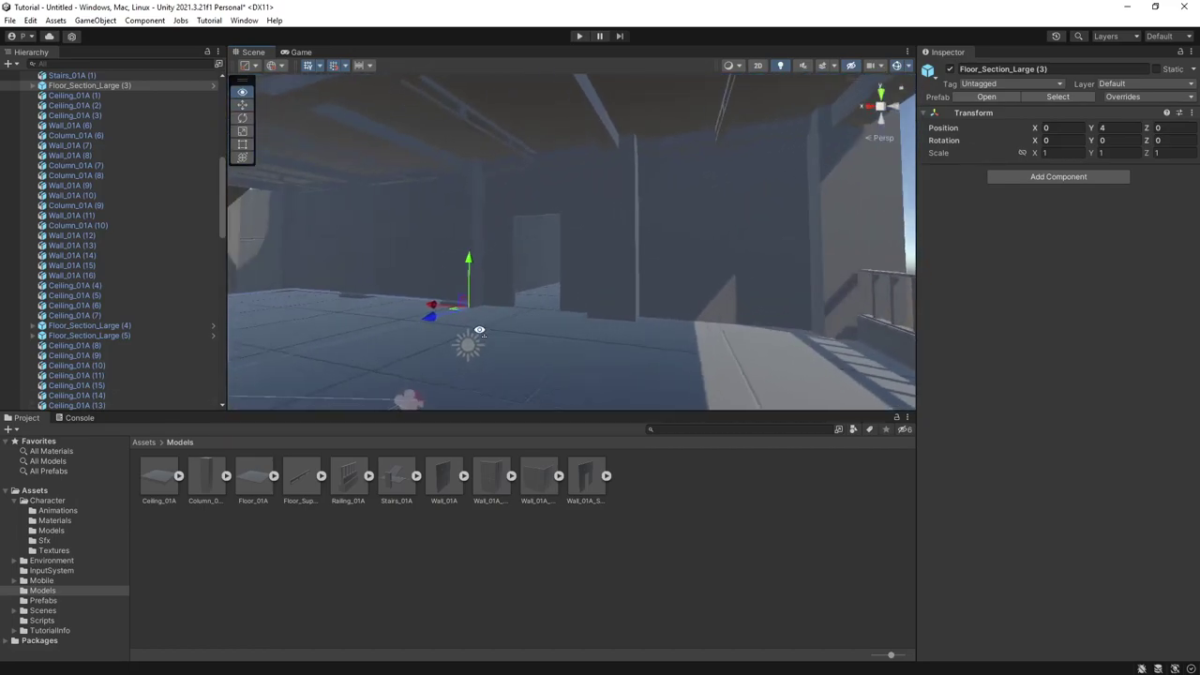
Step: Play-test the level by walking the character through the rooms and along the railed floors, and end the test
{"action": "left_click", "coordinate": [580, 36]}
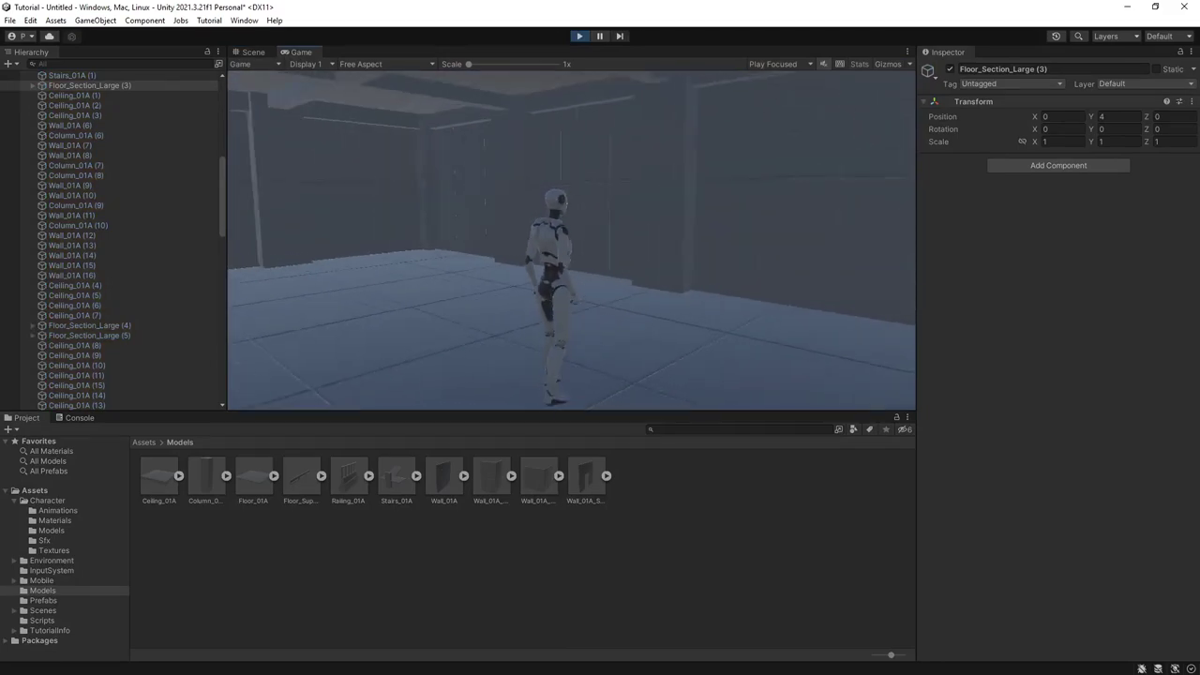
{"action": "key", "text": "w"}
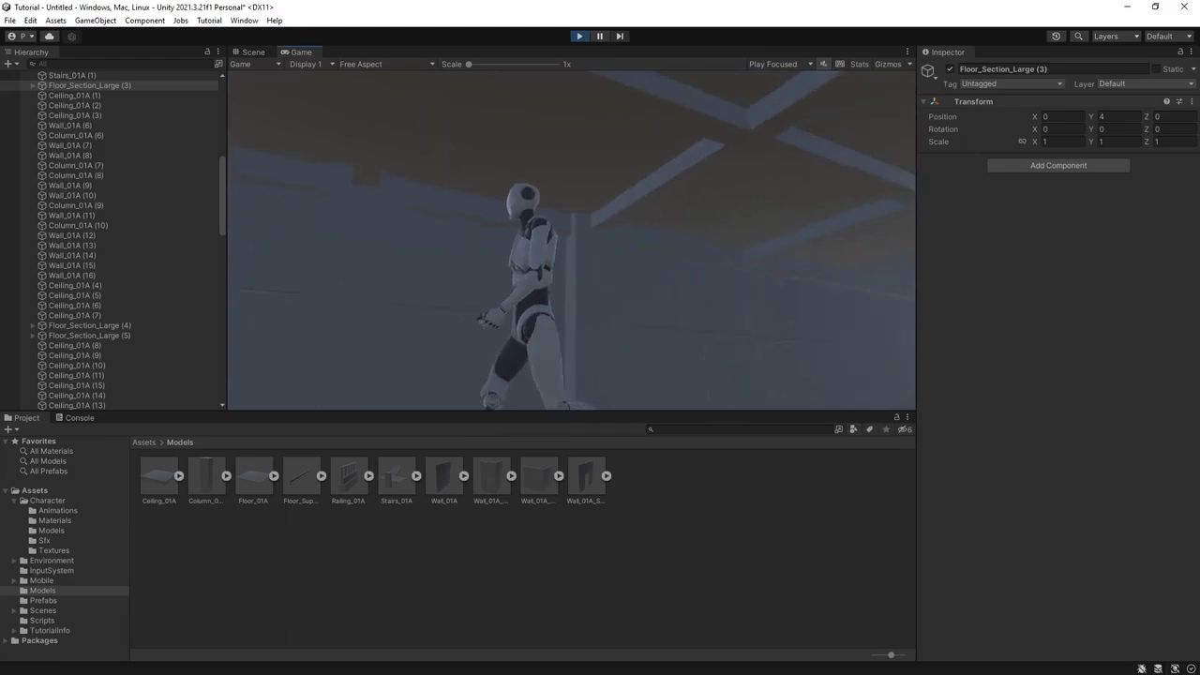
{"action": "key", "text": "a"}
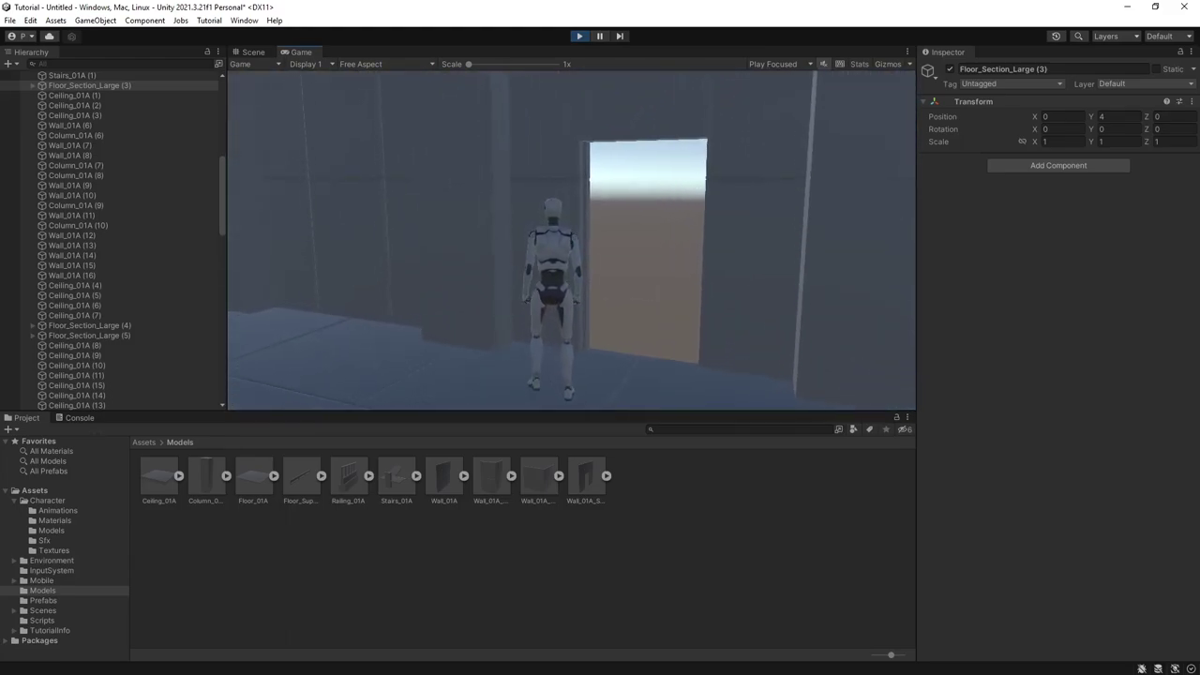
{"action": "key", "text": "w"}
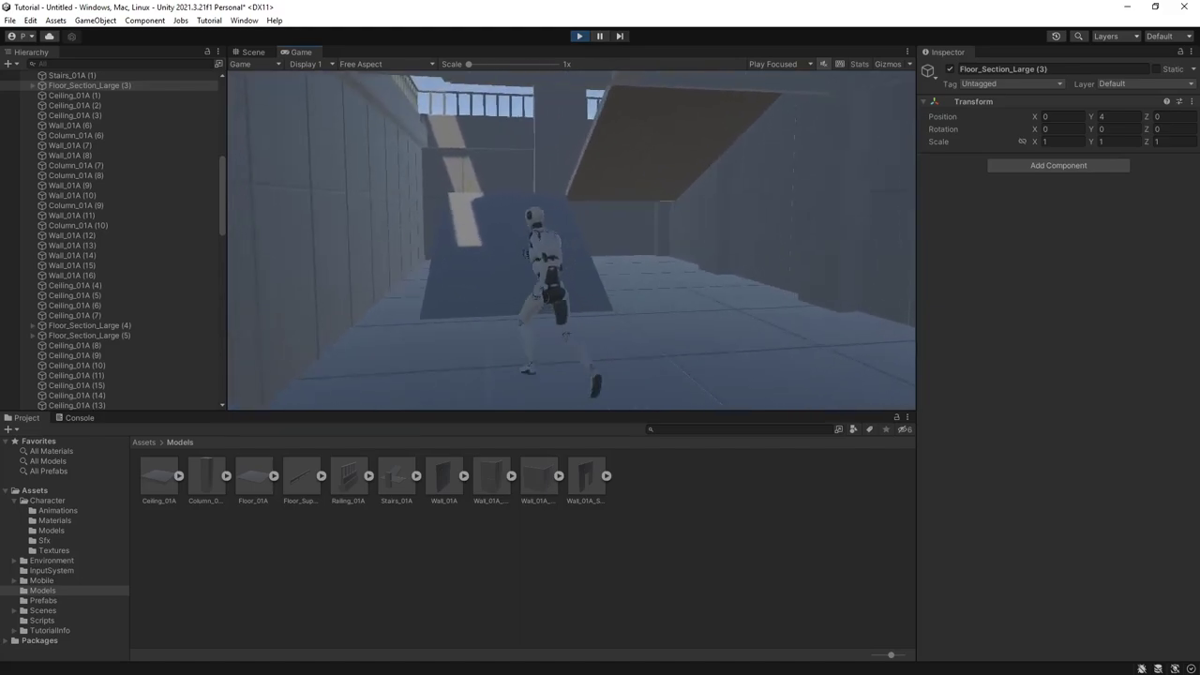
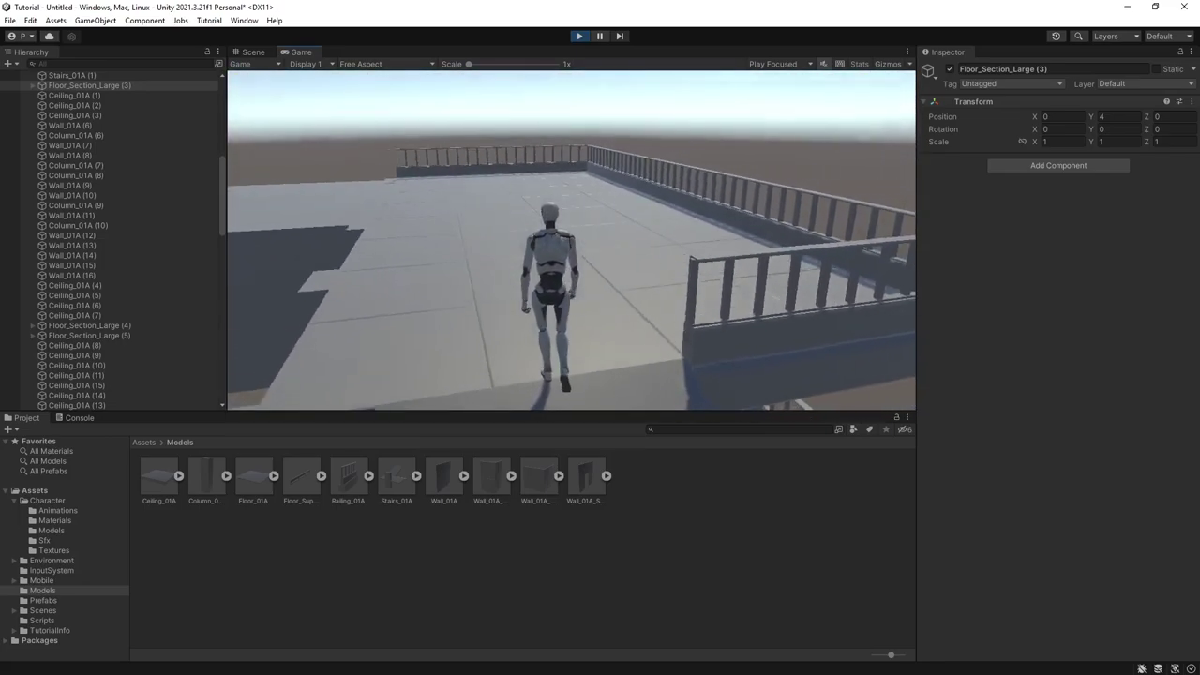
{"action": "key", "text": "w"}
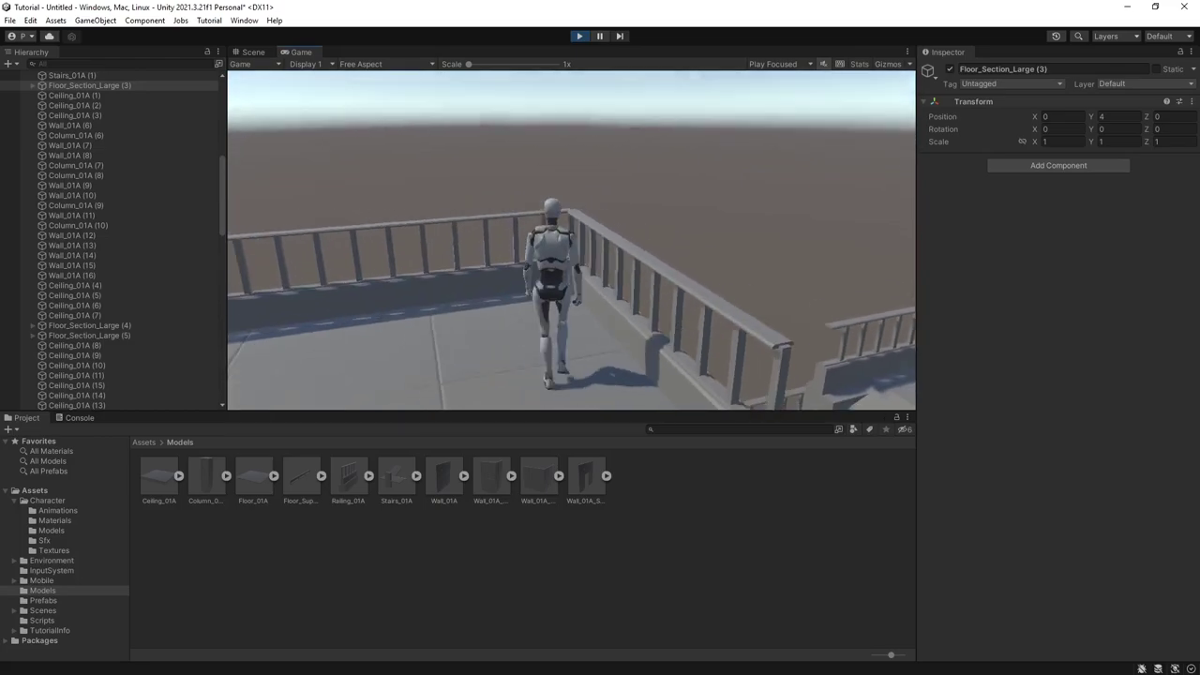
{"action": "key", "text": "d"}
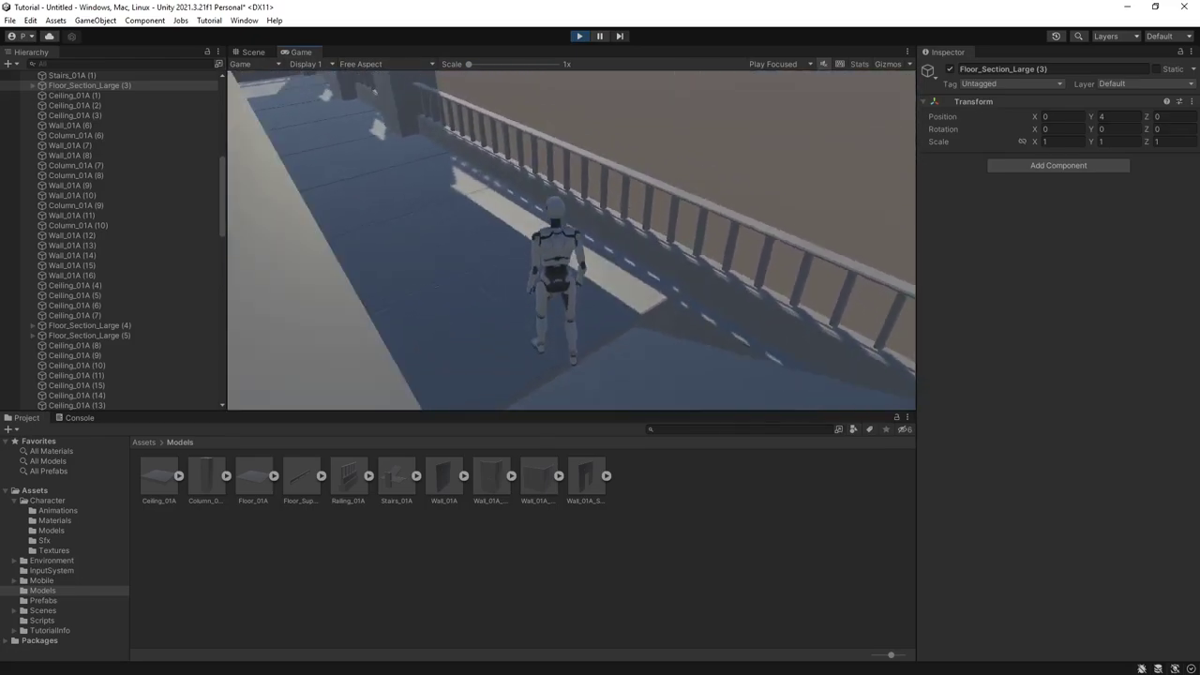
{"action": "left_click", "coordinate": [578, 36]}
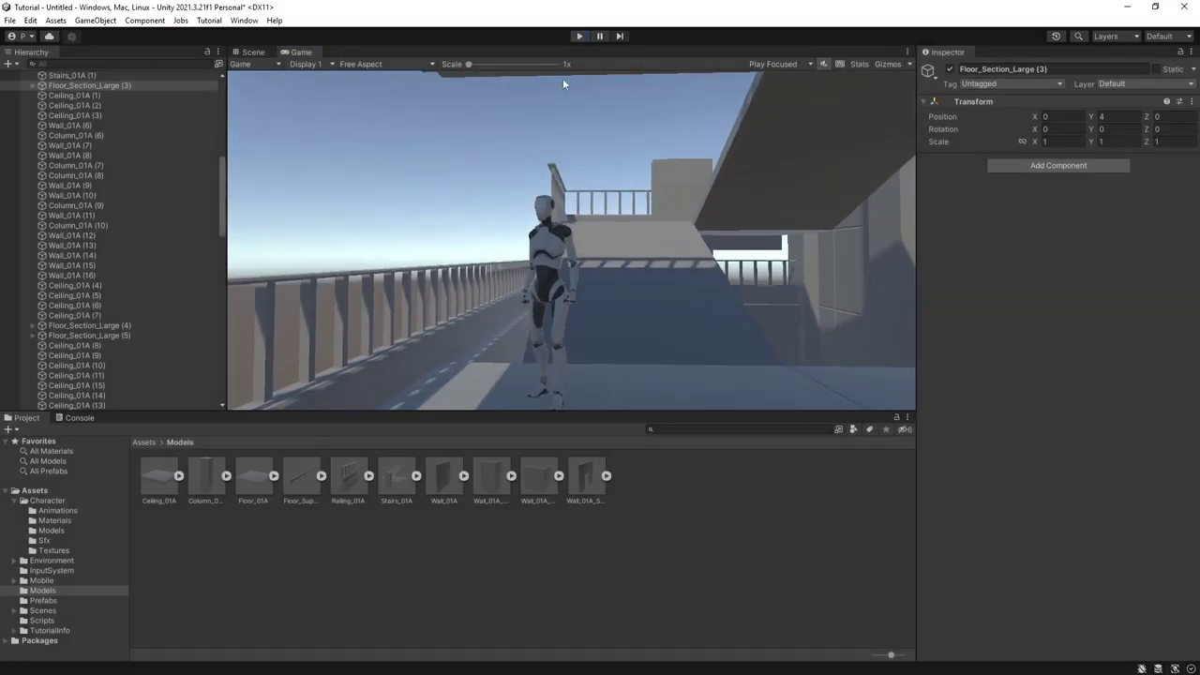
Step: Inspect the foot of the stairs, switch to Blender and open the Stairs_01A mesh for editing in front view
{"action": "right_click_drag", "start_coordinate": [479, 268], "coordinate": [550, 310]}
{"action": "left_click", "coordinate": [538, 306]}
{"action": "right_click_drag", "start_coordinate": [622, 313], "coordinate": [809, 315]}
{"action": "right_click_drag", "start_coordinate": [671, 300], "coordinate": [781, 294]}
{"action": "right_click_drag", "start_coordinate": [511, 328], "coordinate": [416, 326]}
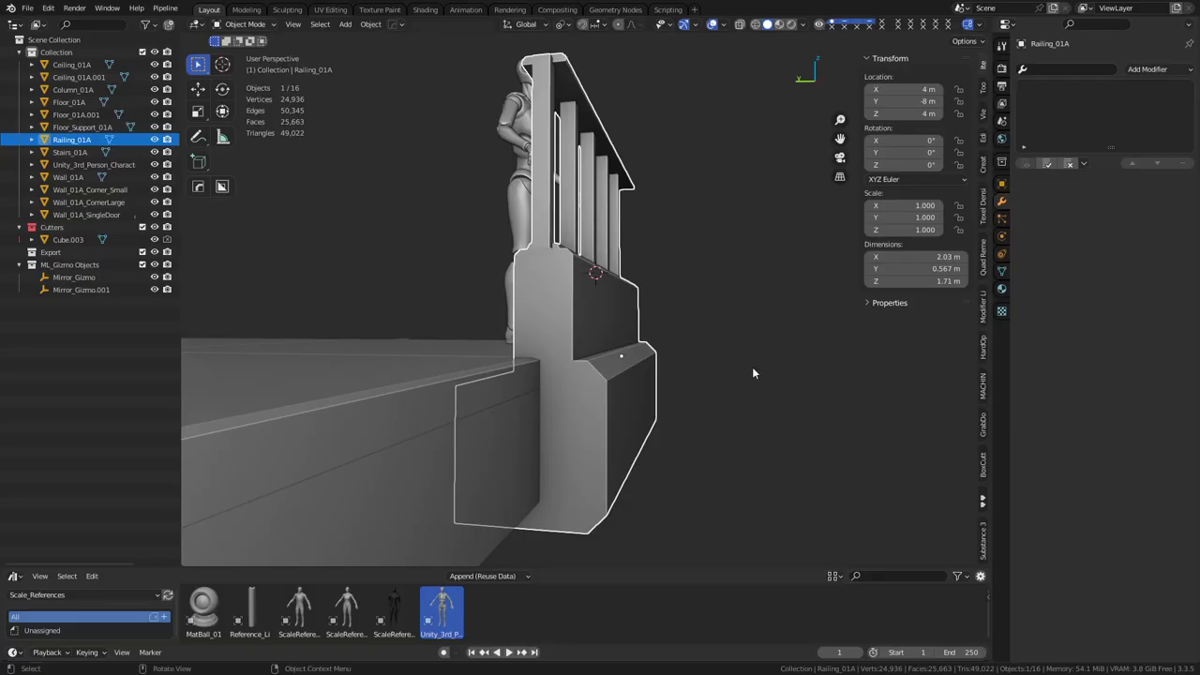
{"action": "scroll", "coordinate": [752, 372], "scroll_direction": "down", "scroll_amount": 11}
{"action": "left_click", "coordinate": [588, 387]}
{"action": "left_click_drag", "start_coordinate": [765, 410], "coordinate": [611, 412], "text": "alt"}
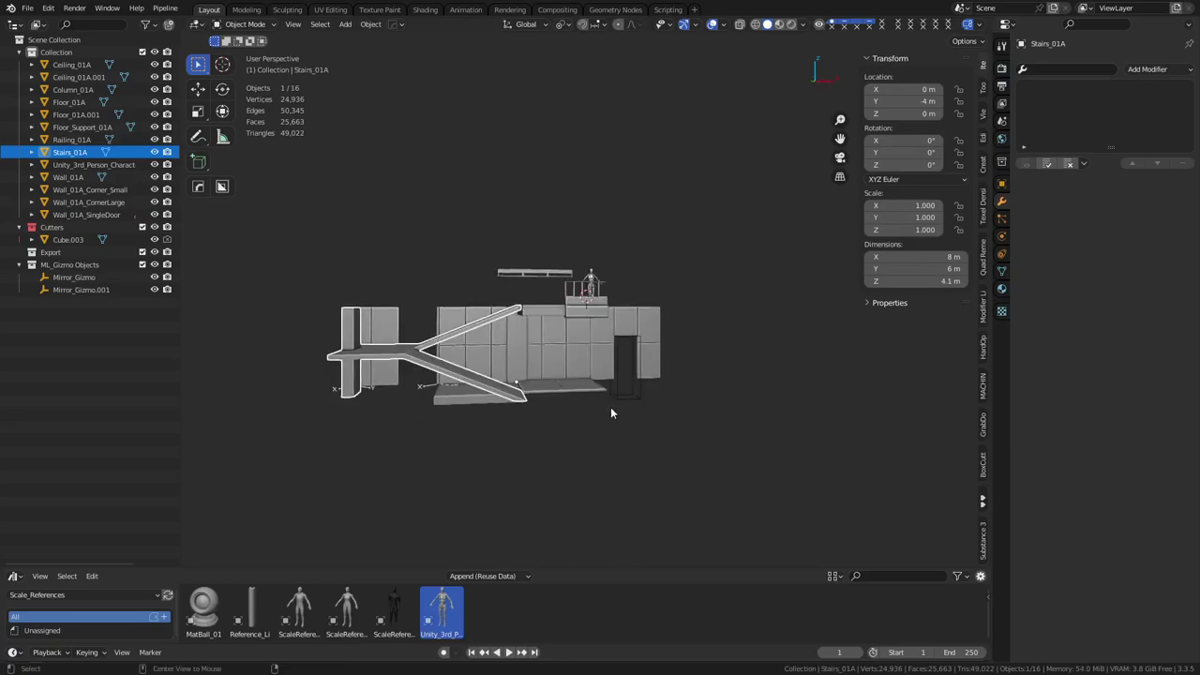
{"action": "middle_click", "coordinate": [507, 399], "text": "alt"}
{"action": "scroll", "coordinate": [745, 366], "scroll_direction": "up", "scroll_amount": 10}
{"action": "key", "text": "KP_1"}
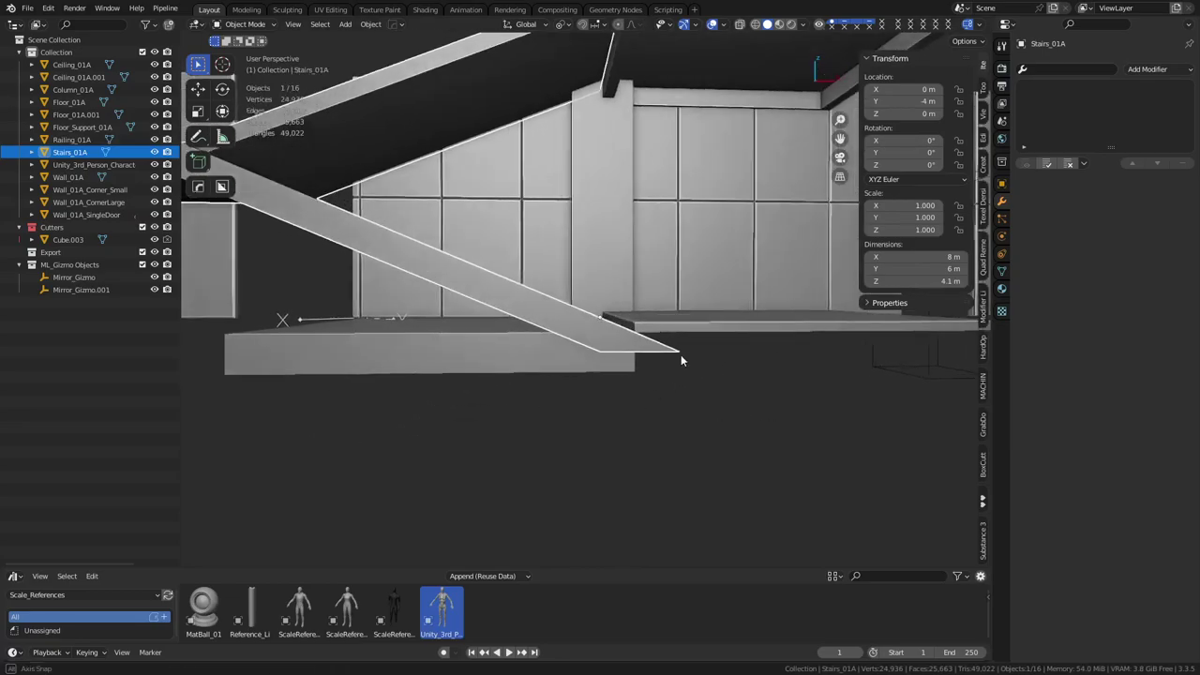
{"action": "key", "text": "Tab"}
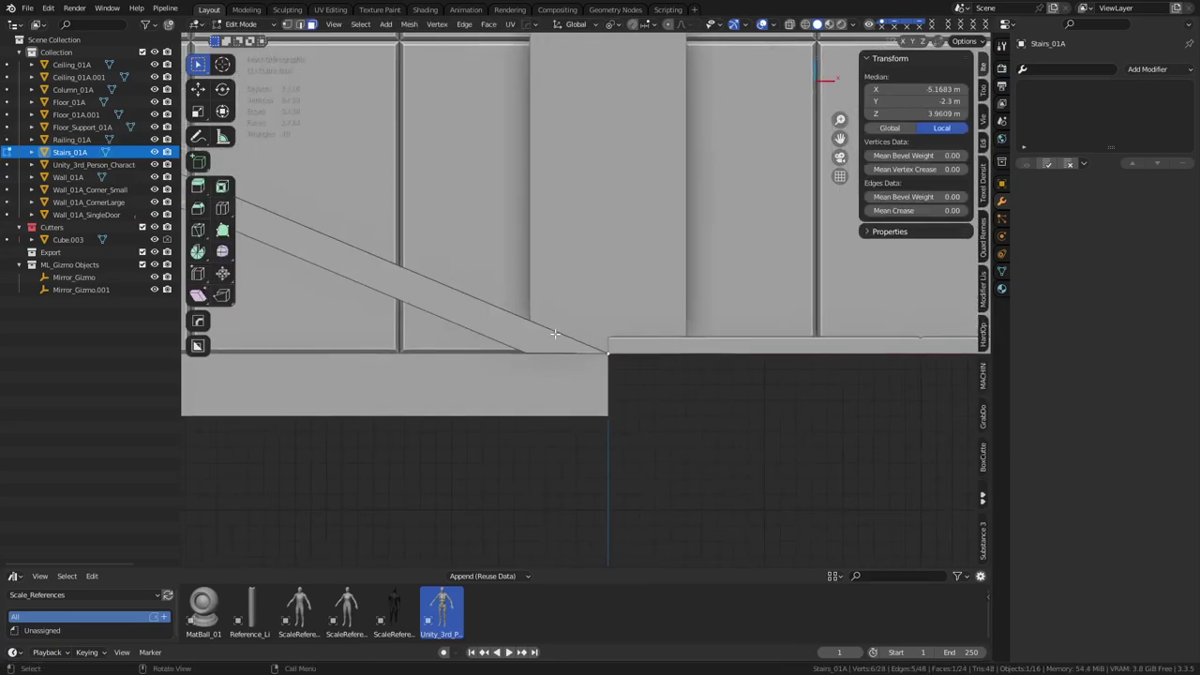
{"action": "key", "text": "KP_1"}
Step: Add an edge loop slid to the lower ramp's bottom end and raise it about 0.099 m along Z
{"action": "key", "text": "ctrl+r"}
{"action": "left_click", "coordinate": [429, 254]}
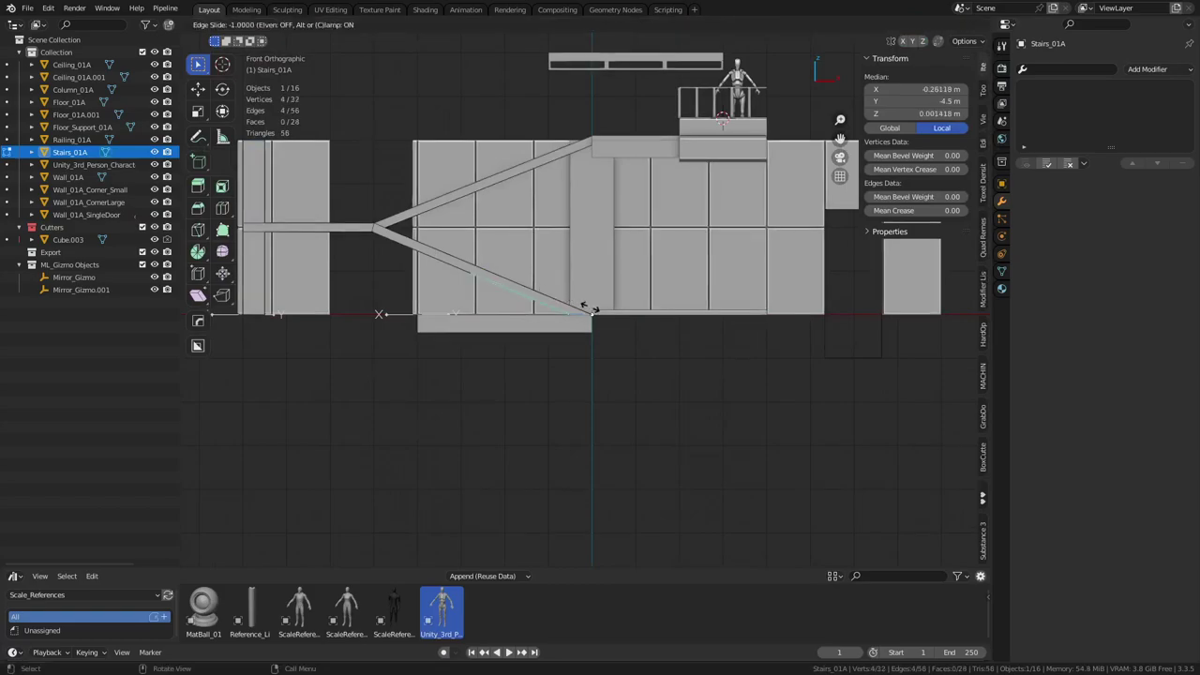
{"action": "left_click", "coordinate": [609, 324]}
{"action": "scroll", "coordinate": [627, 334], "scroll_direction": "up", "scroll_amount": 5}
{"action": "key", "text": "g"}
{"action": "key", "text": "z"}
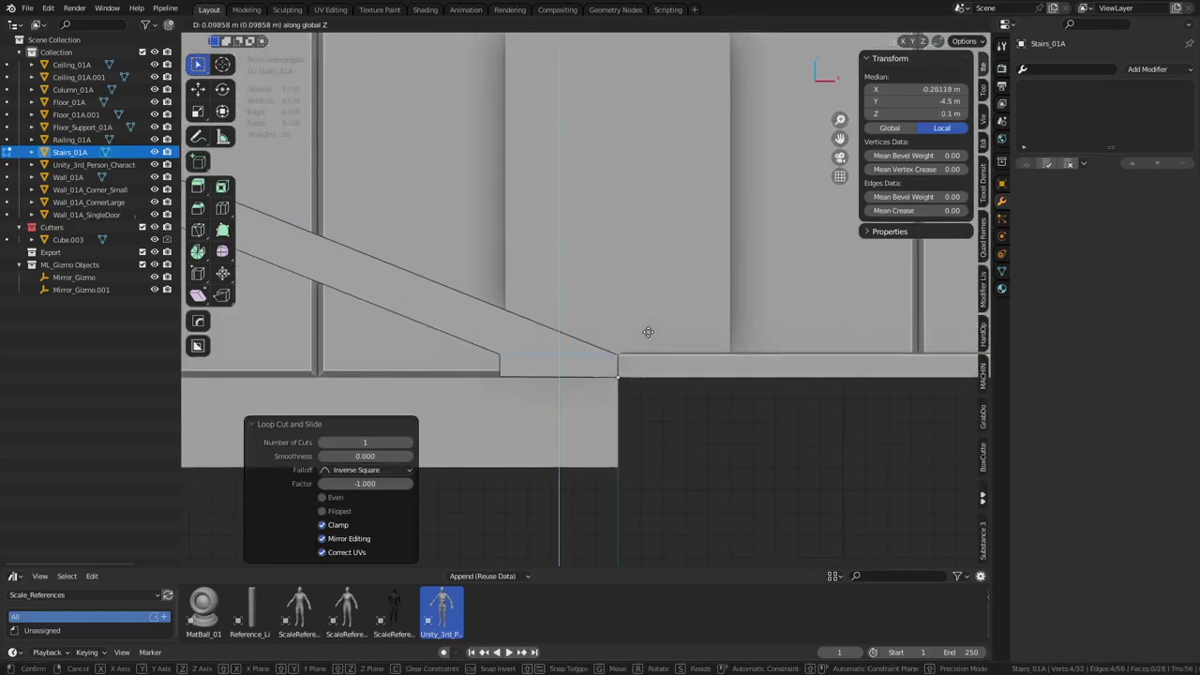
{"action": "left_click", "coordinate": [648, 330]}
{"action": "scroll", "coordinate": [648, 331], "scroll_direction": "down", "scroll_amount": 4}
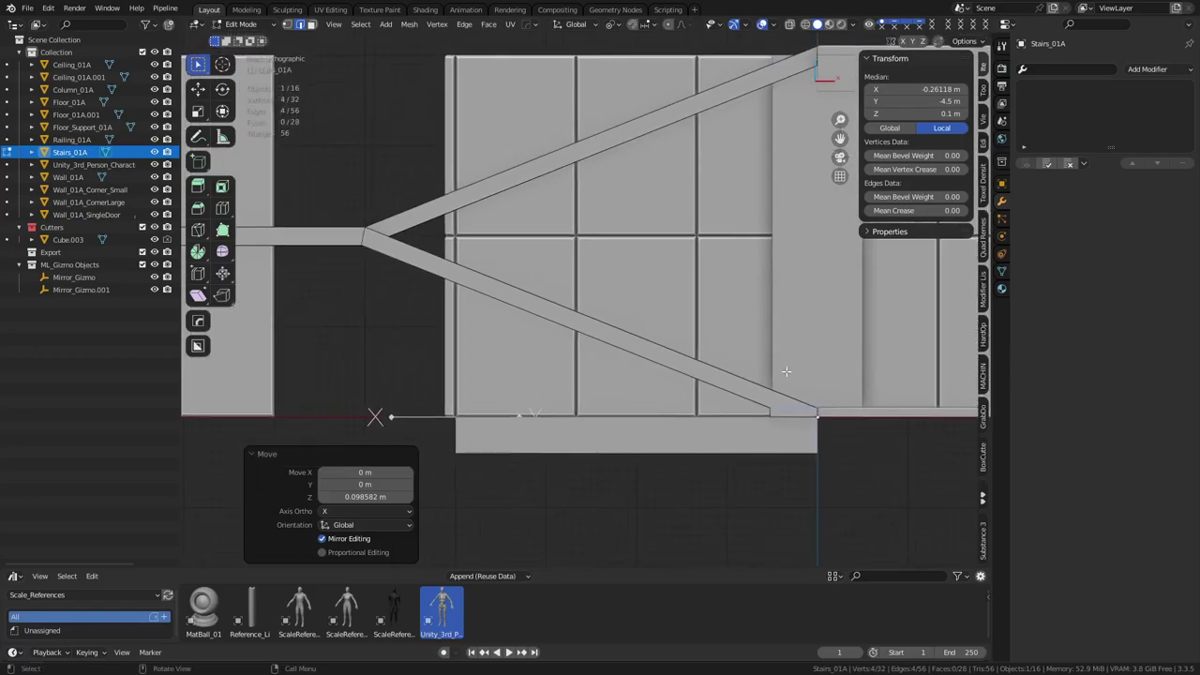
Step: Export the edited stairs as a Unity FBX over Stairs_01A.fbx in the project's Models folder and switch back to Unity
{"action": "key", "text": "Tab"}
{"action": "key", "text": "q"}
{"action": "mouse_move", "coordinate": [721, 321]}
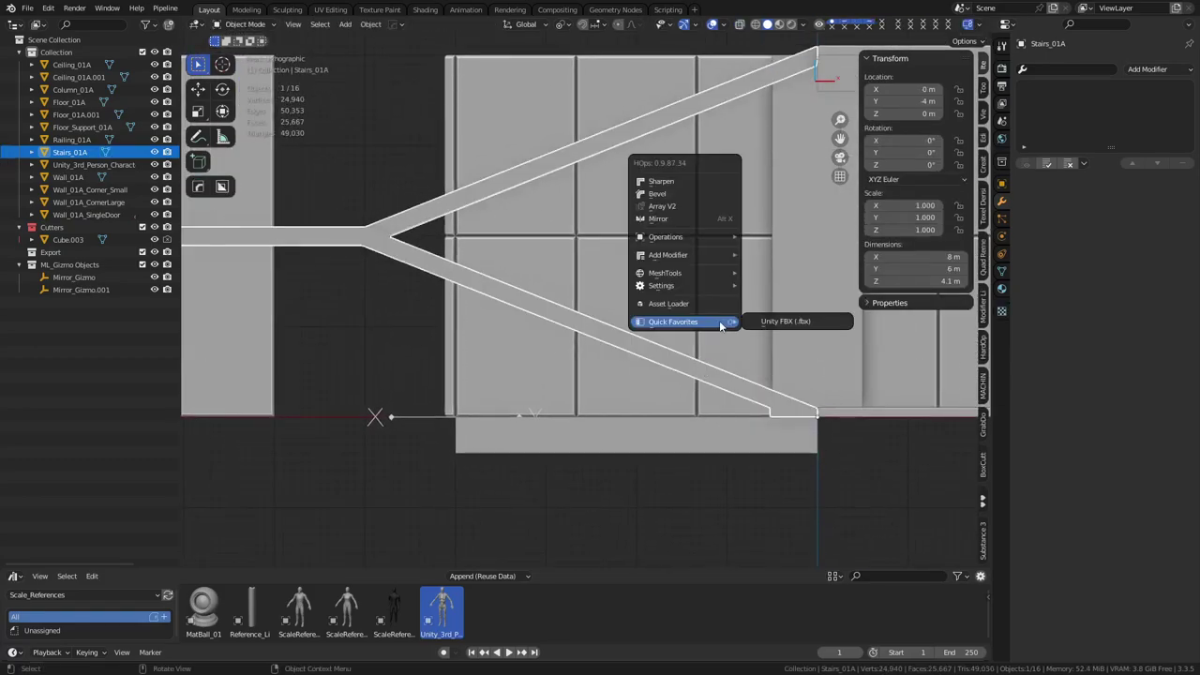
{"action": "left_click", "coordinate": [784, 321]}
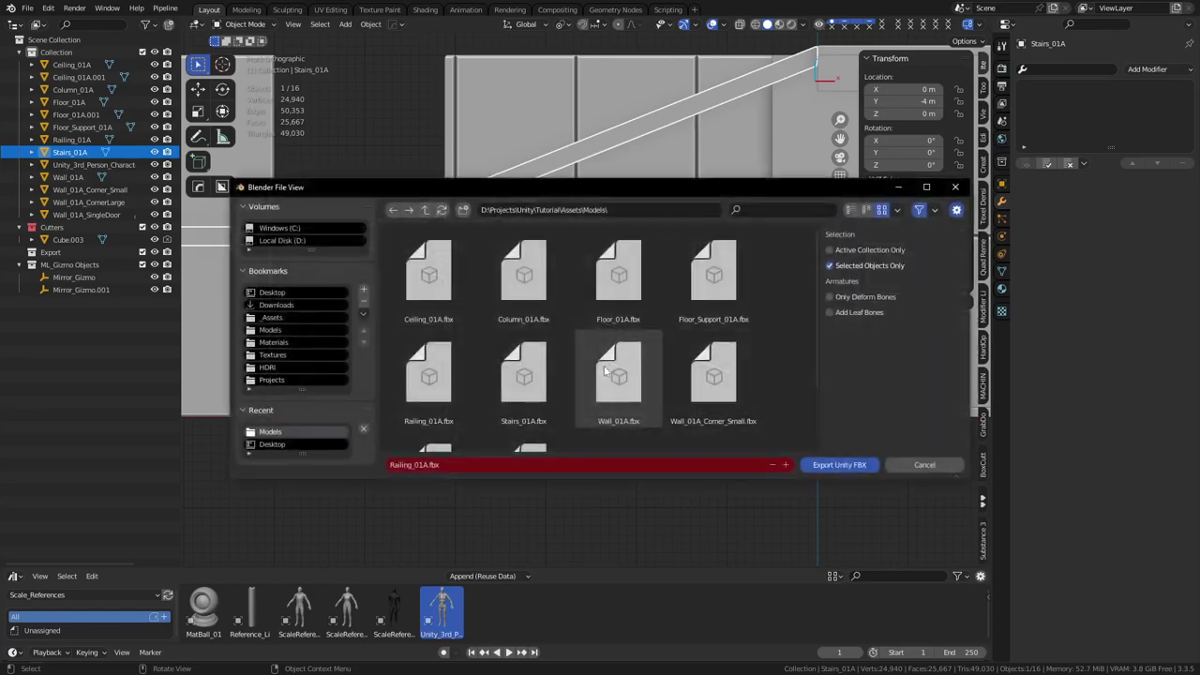
{"action": "double_click", "coordinate": [522, 375]}
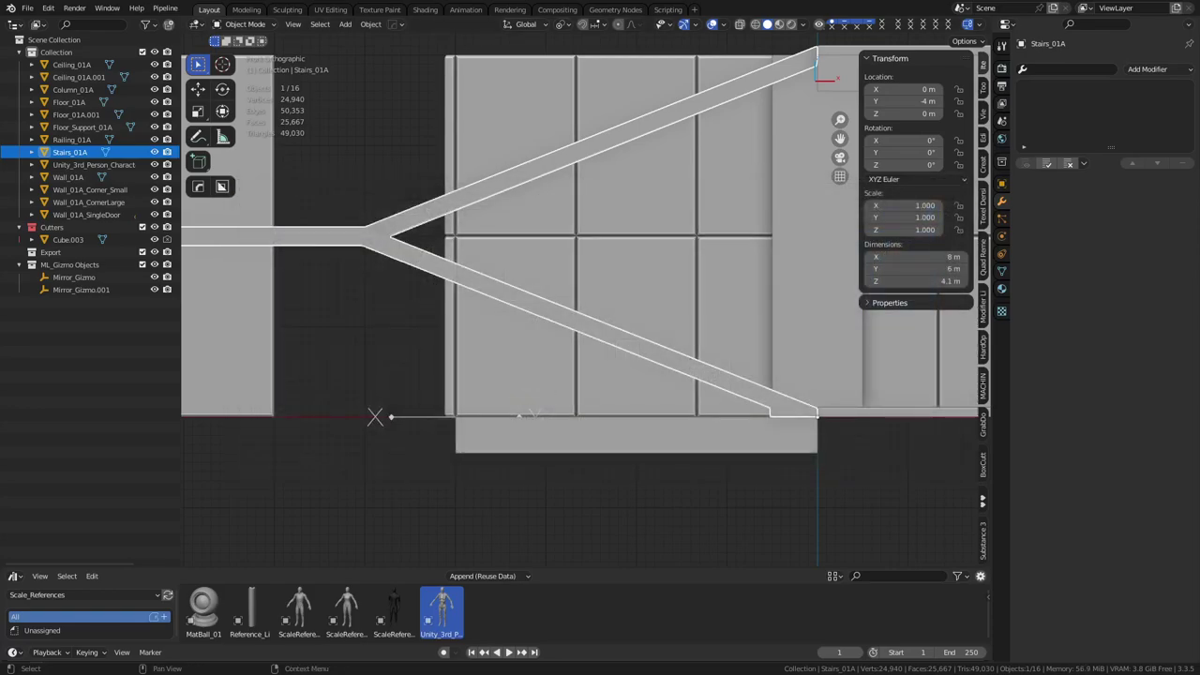
{"action": "key", "text": "alt+Tab"}
Step: Look over the updated stairs and the exterior of the building in the scene
{"action": "left_click_drag", "start_coordinate": [685, 344], "coordinate": [630, 323], "text": "alt"}
{"action": "left_click", "coordinate": [615, 125]}
{"action": "key", "text": "w"}
{"action": "right_click_drag", "start_coordinate": [609, 229], "coordinate": [500, 290]}
{"action": "left_click_drag", "start_coordinate": [499, 290], "coordinate": [639, 335], "text": "alt"}
{"action": "left_click", "coordinate": [638, 297]}
{"action": "left_click", "coordinate": [639, 335]}
Step: Select the four ground-level walls along the building's Z 8 side, and undo a trial raise to Y 1
{"action": "left_click", "coordinate": [537, 335]}
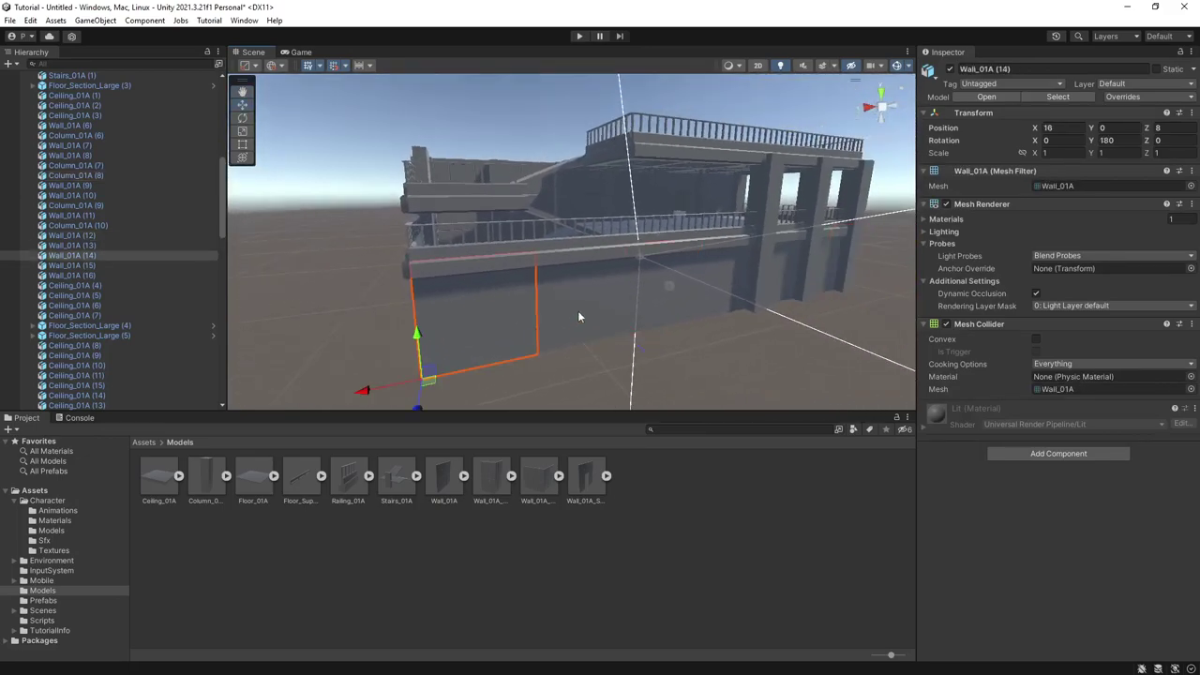
{"action": "left_click", "coordinate": [579, 315]}
{"action": "left_click", "coordinate": [718, 289]}
{"action": "left_click", "coordinate": [642, 300], "text": "shift"}
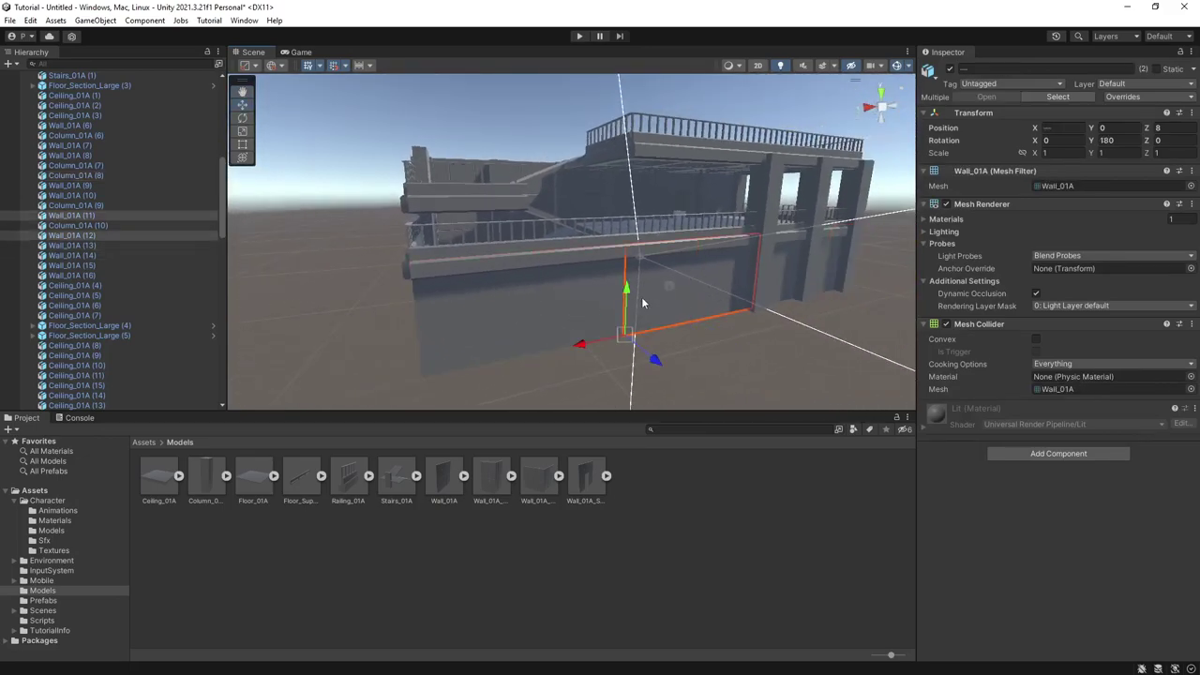
{"action": "left_click", "coordinate": [612, 302], "text": "shift"}
{"action": "left_click", "coordinate": [514, 304], "text": "shift"}
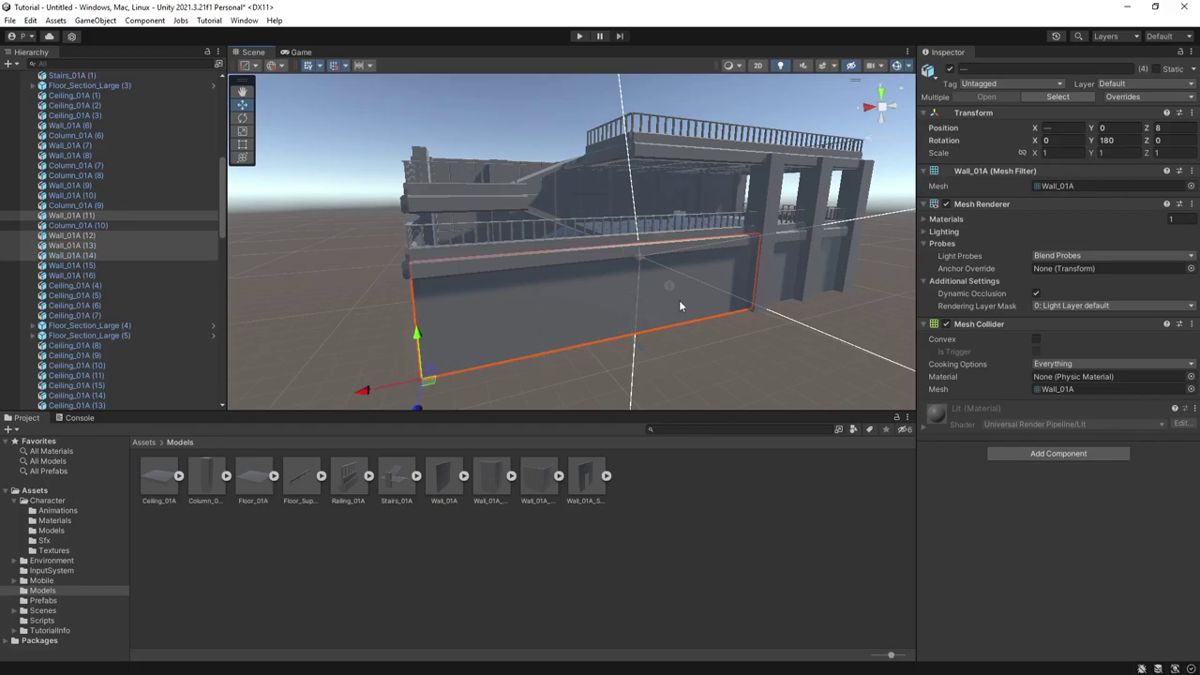
{"action": "left_click_drag", "start_coordinate": [417, 342], "coordinate": [430, 293]}
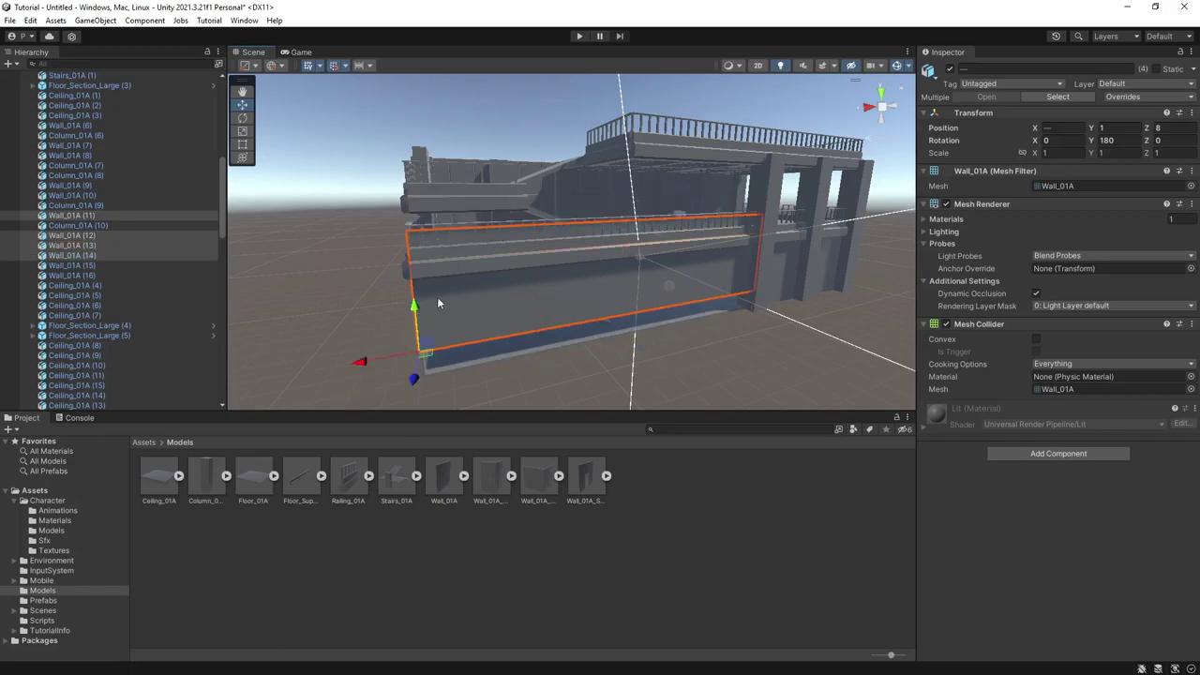
{"action": "key", "text": "ctrl+z"}
Step: Duplicate the four walls out beside the building at Z 0, and duplicate them again to extend the row to eight walls
{"action": "right_click_drag", "start_coordinate": [601, 340], "coordinate": [593, 346]}
{"action": "mouse_move", "coordinate": [591, 345]}
{"action": "left_mouse_down", "text": "alt"}
{"action": "mouse_move", "coordinate": [635, 365]}
{"action": "mouse_move", "coordinate": [556, 373]}
{"action": "mouse_move", "coordinate": [603, 335]}
{"action": "left_mouse_up", "text": "alt"}
{"action": "key", "text": "ctrl+d"}
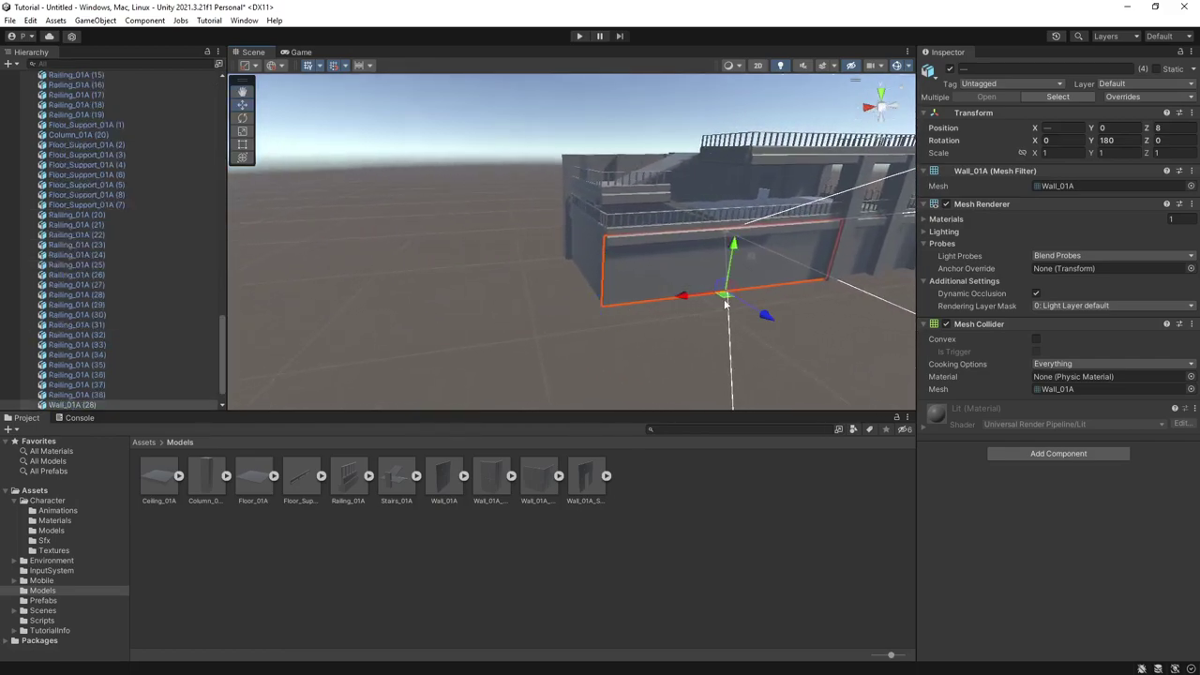
{"action": "left_click_drag", "start_coordinate": [724, 303], "coordinate": [451, 276]}
{"action": "right_click_drag", "start_coordinate": [542, 281], "coordinate": [478, 273]}
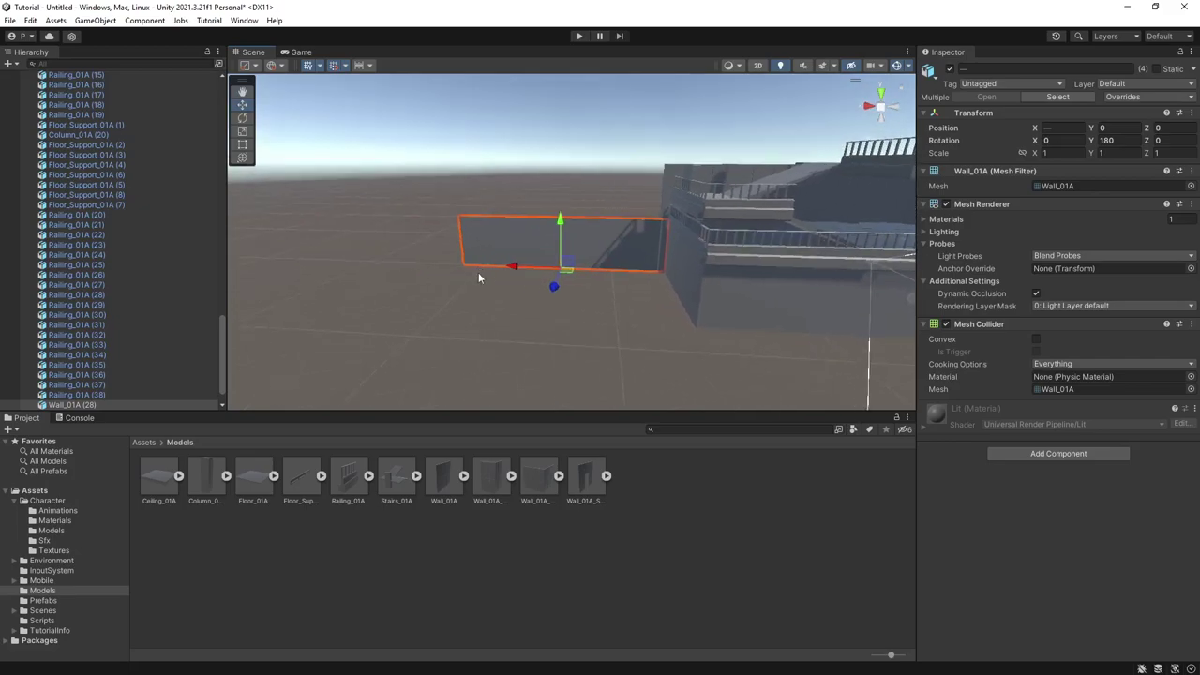
{"action": "key", "text": "ctrl+d"}
{"action": "left_click_drag", "start_coordinate": [568, 269], "coordinate": [386, 268]}
Step: Select all eight walls of the new row, duplicate them and raise the copies to Y 4 as a second tier
{"action": "left_click", "coordinate": [573, 246], "text": "shift"}
{"action": "left_click", "coordinate": [627, 246], "text": "shift"}
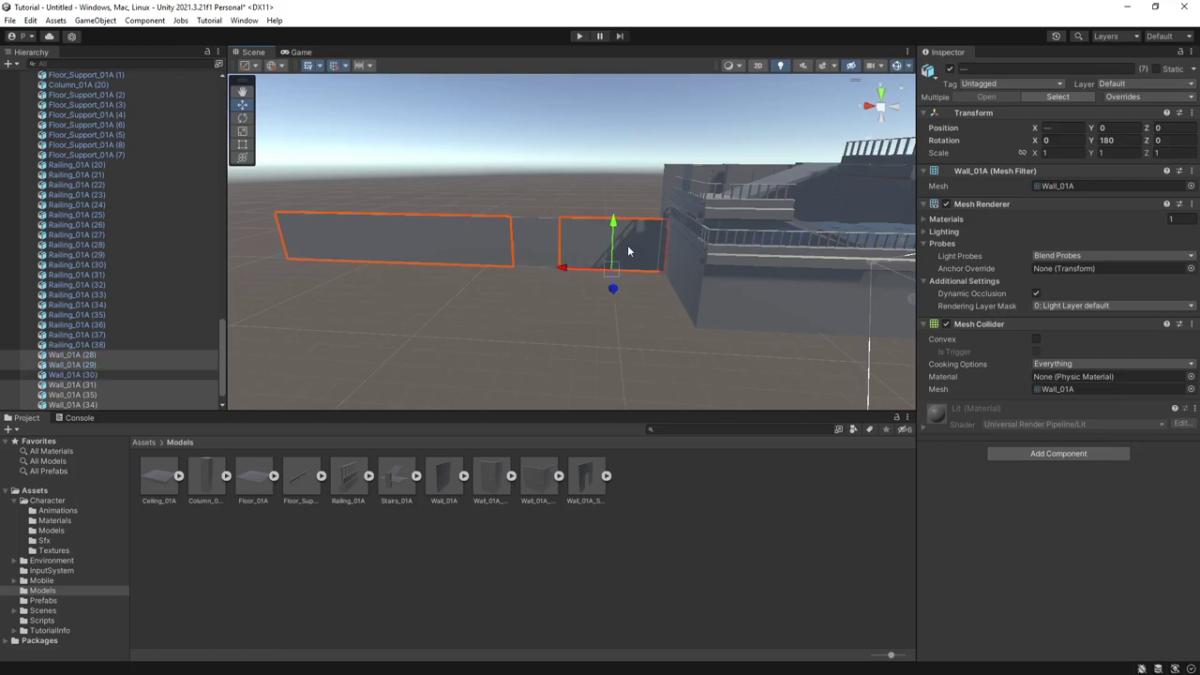
{"action": "left_click", "coordinate": [539, 250], "text": "shift"}
{"action": "key", "text": "ctrl+d"}
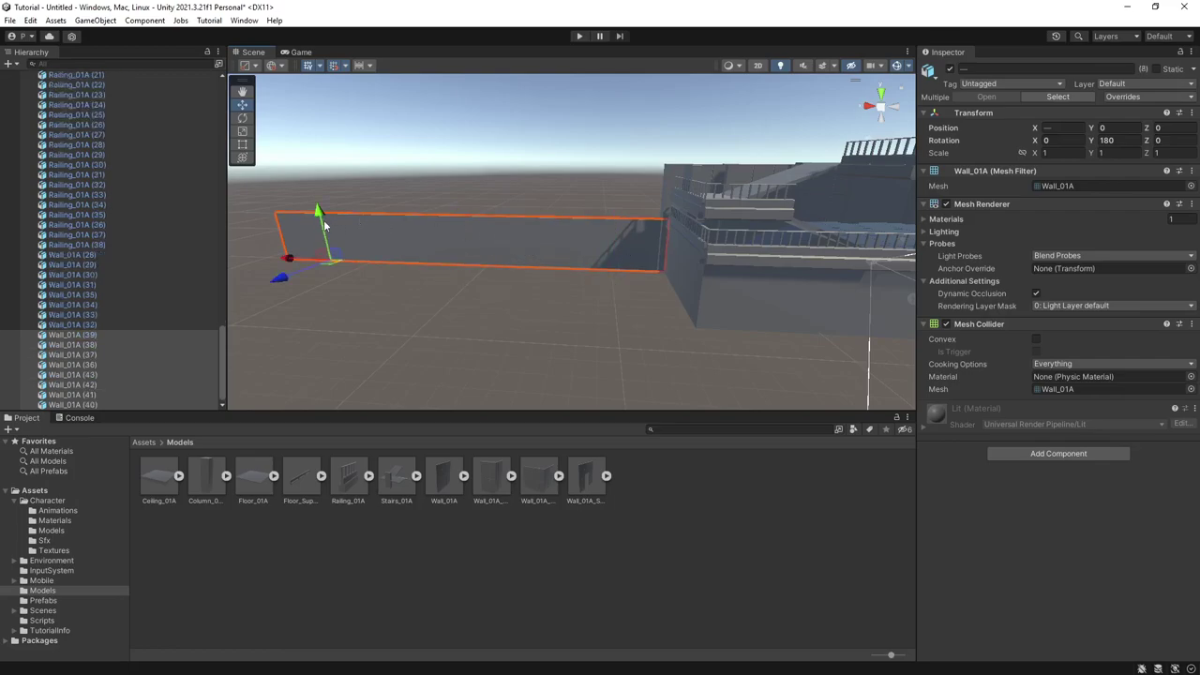
{"action": "left_click_drag", "start_coordinate": [323, 225], "coordinate": [334, 171]}
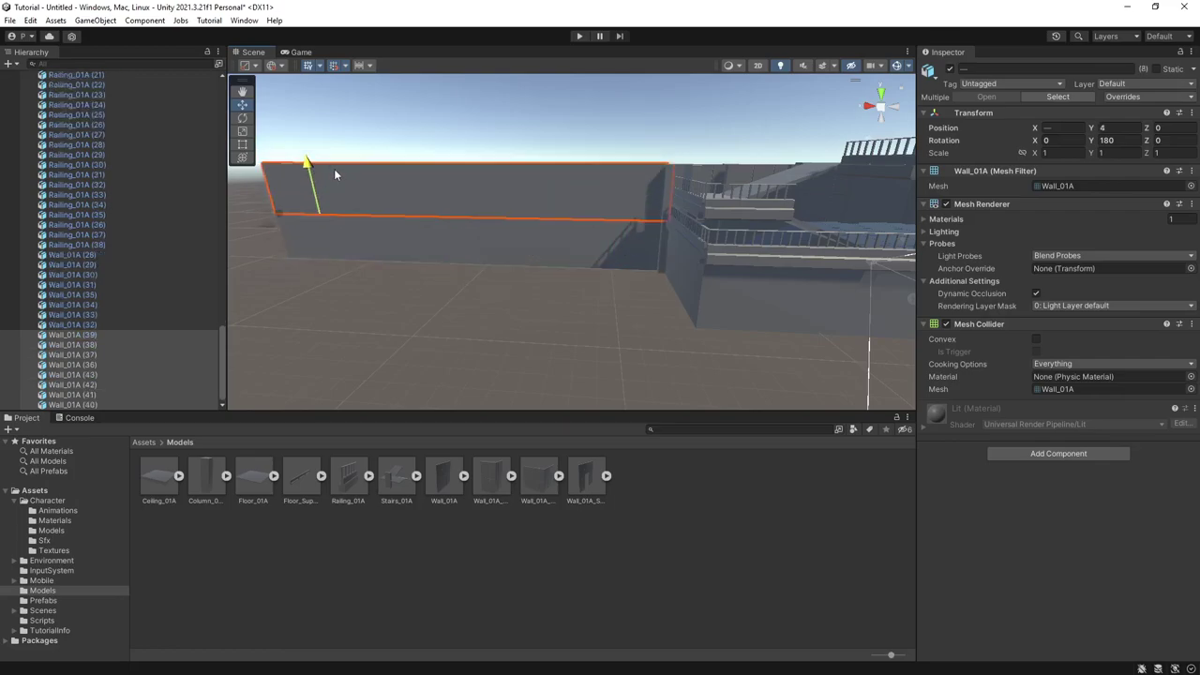
Step: Examine the individual ground-level wall pieces along the new outer row, from the far end to the building
{"action": "left_click", "coordinate": [521, 278]}
{"action": "left_click", "coordinate": [312, 253]}
{"action": "left_click", "coordinate": [389, 252]}
{"action": "left_click", "coordinate": [318, 263]}
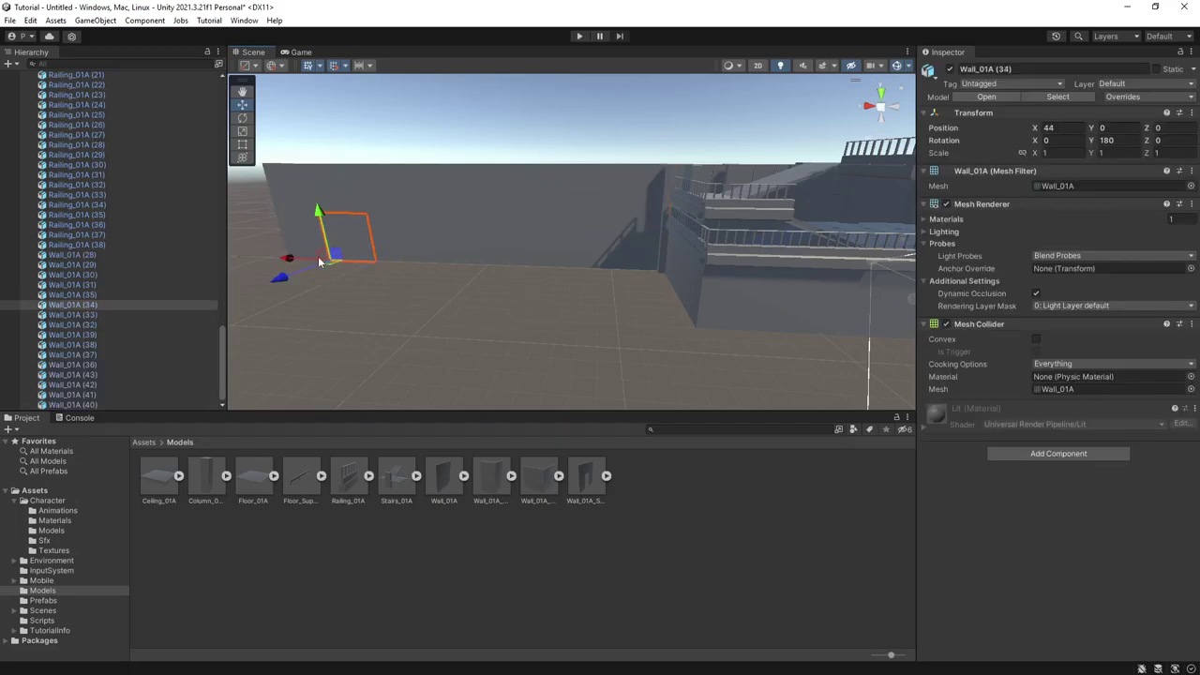
{"action": "left_click", "coordinate": [438, 251]}
{"action": "left_click", "coordinate": [540, 249]}
{"action": "left_click", "coordinate": [630, 241]}
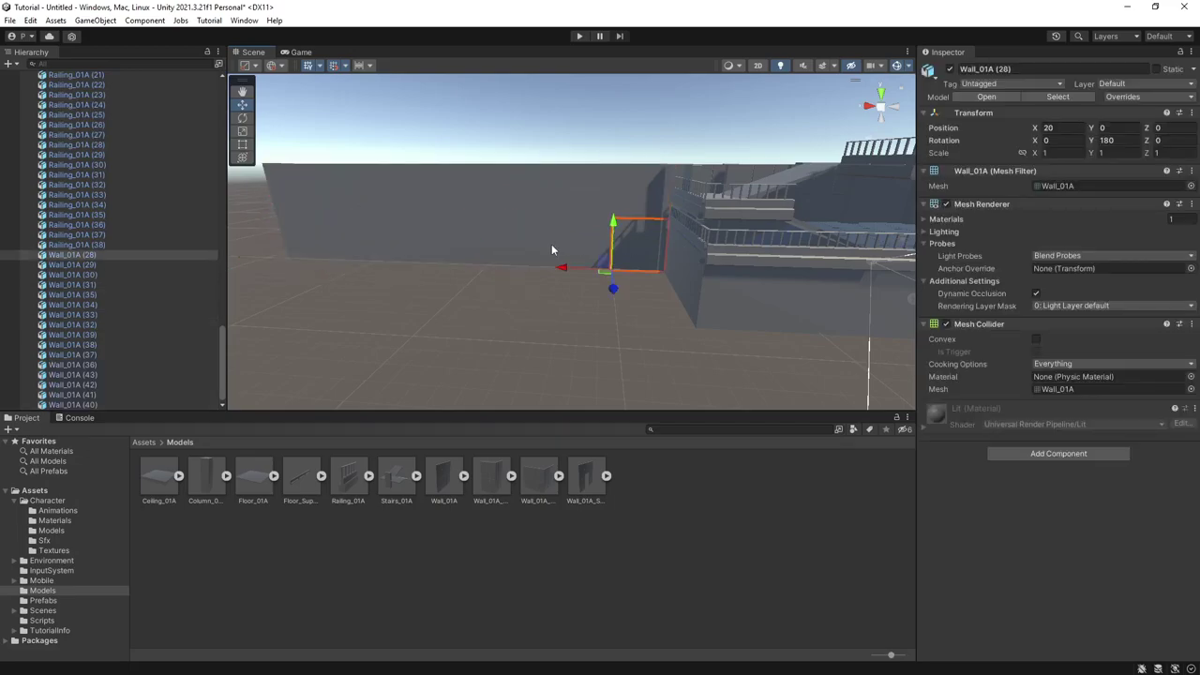
{"action": "left_click", "coordinate": [551, 244]}
{"action": "left_click", "coordinate": [581, 243]}
Step: Select a block of twelve stacked outer walls and inspect how the two tiers line up with the building
{"action": "left_click", "coordinate": [543, 320]}
{"action": "right_click_drag", "start_coordinate": [544, 321], "coordinate": [553, 297]}
{"action": "left_click_drag", "start_coordinate": [328, 203], "coordinate": [569, 346]}
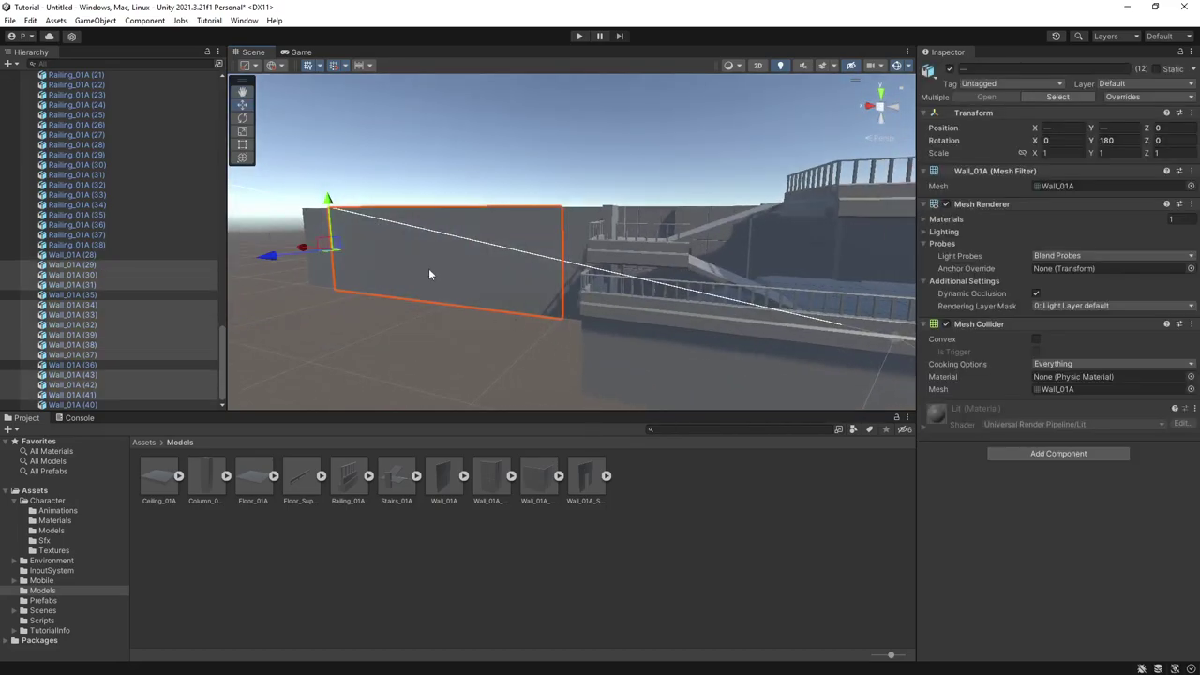
{"action": "right_click_drag", "start_coordinate": [471, 251], "coordinate": [465, 294]}
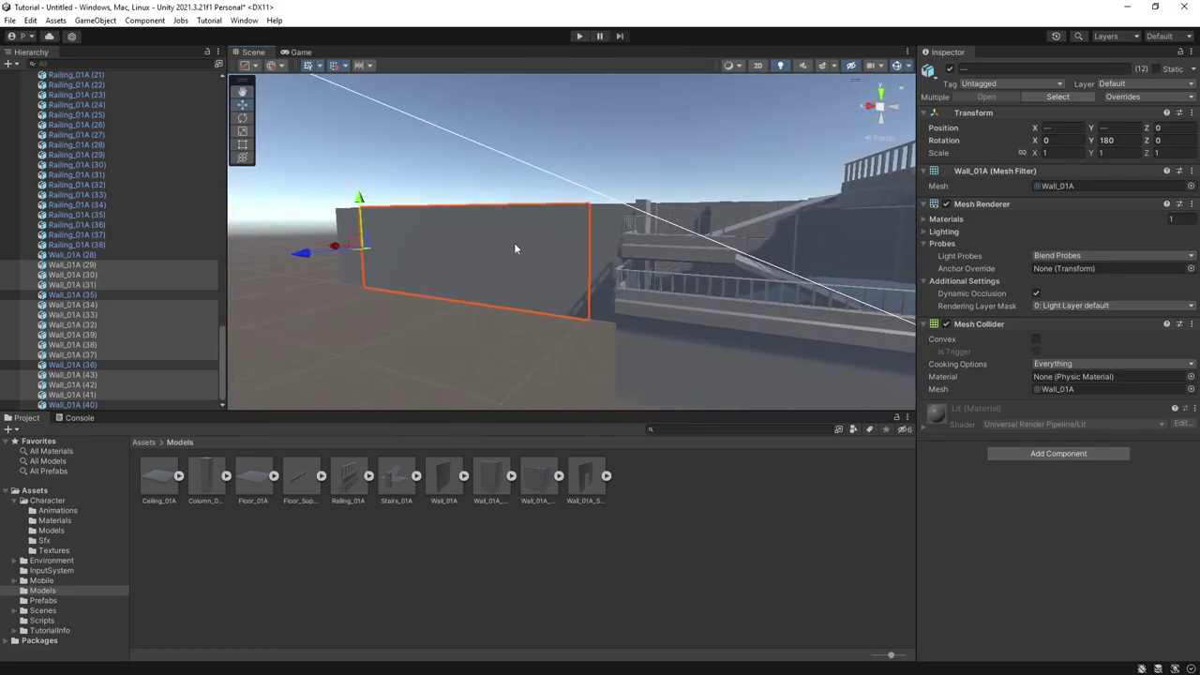
{"action": "right_click_drag", "start_coordinate": [520, 266], "coordinate": [619, 278]}
{"action": "right_click_drag", "start_coordinate": [644, 302], "coordinate": [602, 264]}
{"action": "left_click", "coordinate": [620, 287]}
{"action": "left_click", "coordinate": [627, 316]}
{"action": "left_click_drag", "start_coordinate": [601, 264], "coordinate": [637, 223], "text": "alt"}
{"action": "left_click", "coordinate": [638, 221]}
Step: Look over the stairs, railed floors and shaded interior of the building in the scene
{"action": "left_click_drag", "start_coordinate": [730, 285], "coordinate": [582, 297], "text": "alt"}
{"action": "mouse_move", "coordinate": [582, 297]}
{"action": "right_mouse_down"}
{"action": "mouse_move", "coordinate": [667, 294]}
{"action": "mouse_move", "coordinate": [672, 307]}
{"action": "mouse_move", "coordinate": [575, 299]}
{"action": "right_mouse_up"}
{"action": "left_click", "coordinate": [667, 295]}
{"action": "left_click_drag", "start_coordinate": [575, 299], "coordinate": [531, 297], "text": "alt"}
{"action": "right_click_drag", "start_coordinate": [532, 291], "coordinate": [584, 291]}
{"action": "left_click", "coordinate": [584, 292]}
{"action": "left_click_drag", "start_coordinate": [583, 296], "coordinate": [511, 298], "text": "alt"}
{"action": "left_click", "coordinate": [388, 300]}
{"action": "right_click_drag", "start_coordinate": [388, 300], "coordinate": [576, 295]}
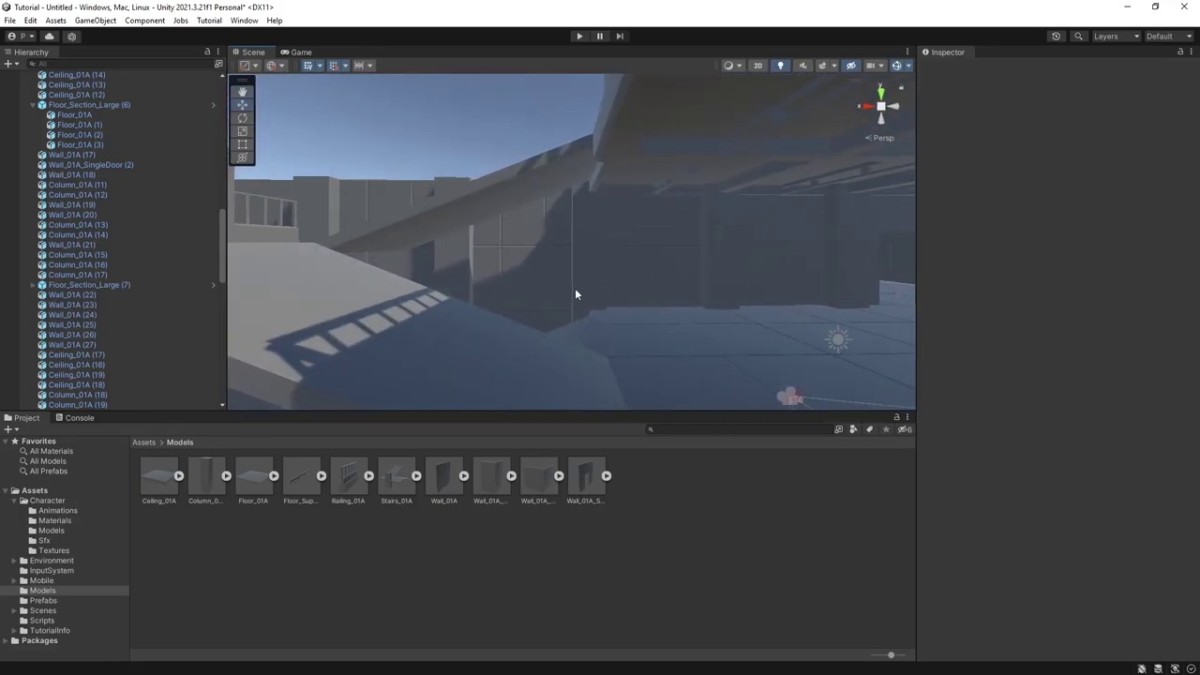
{"action": "right_click_drag", "start_coordinate": [575, 294], "coordinate": [490, 335]}
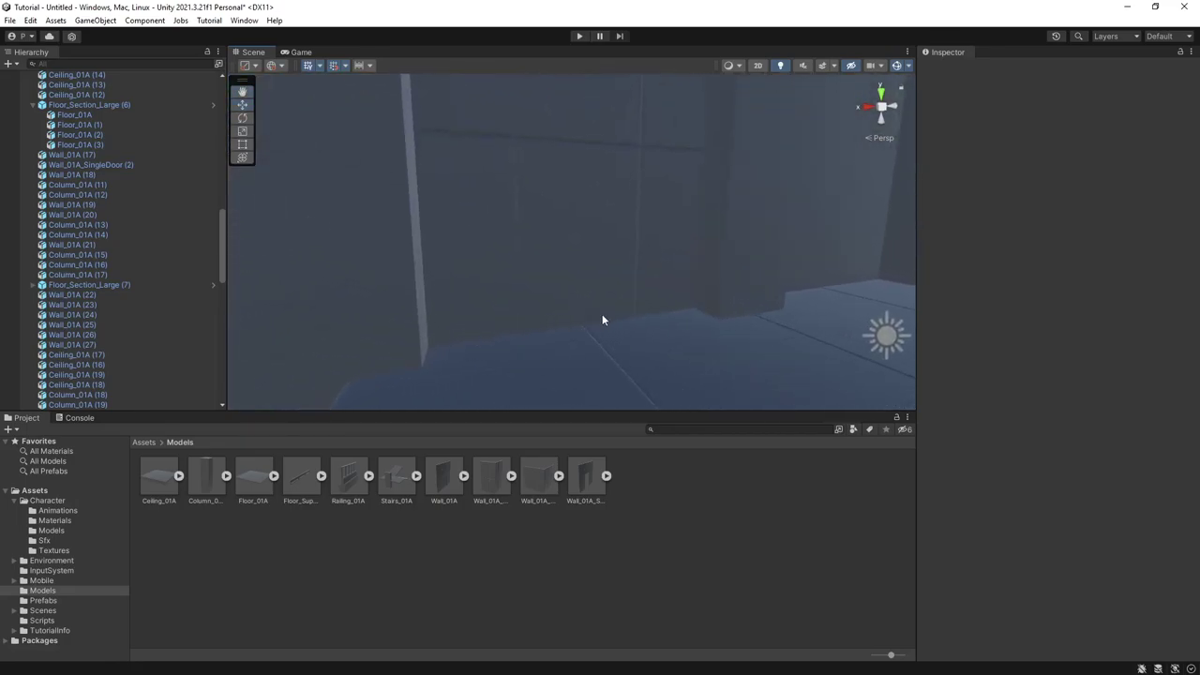
{"action": "right_click_drag", "start_coordinate": [611, 310], "coordinate": [506, 302]}
Step: Clear the outer wall selection and survey the railed terraces and interior hall up to the player character
{"action": "left_click", "coordinate": [486, 304]}
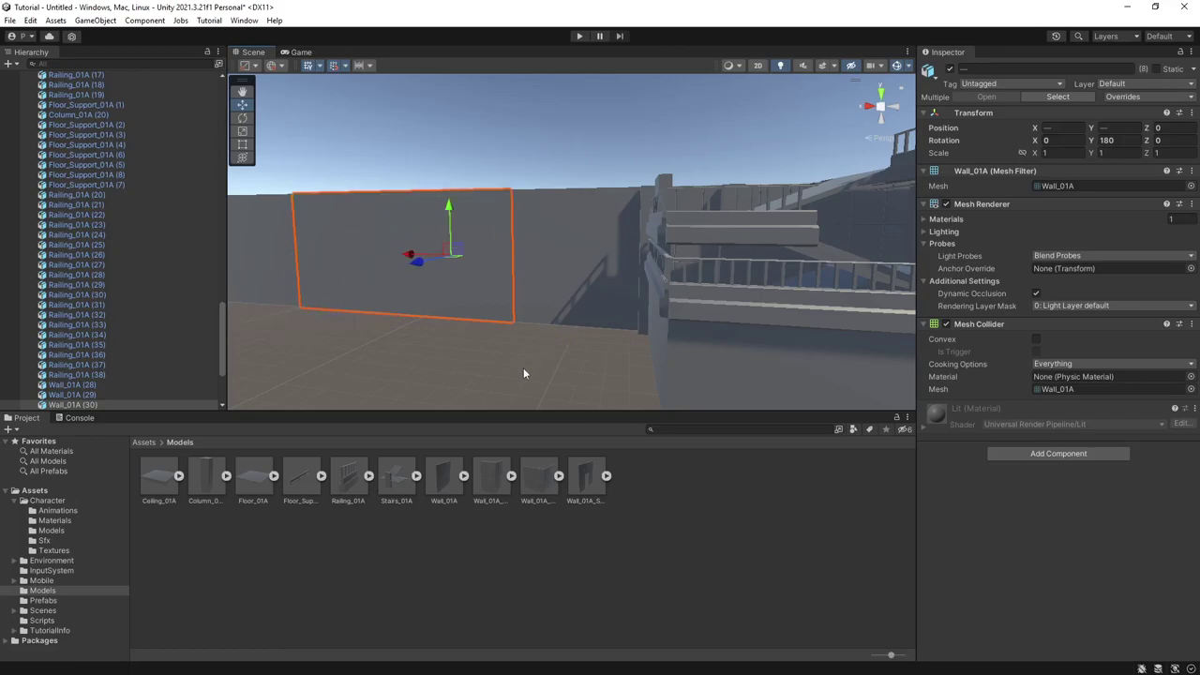
{"action": "key", "text": "Delete"}
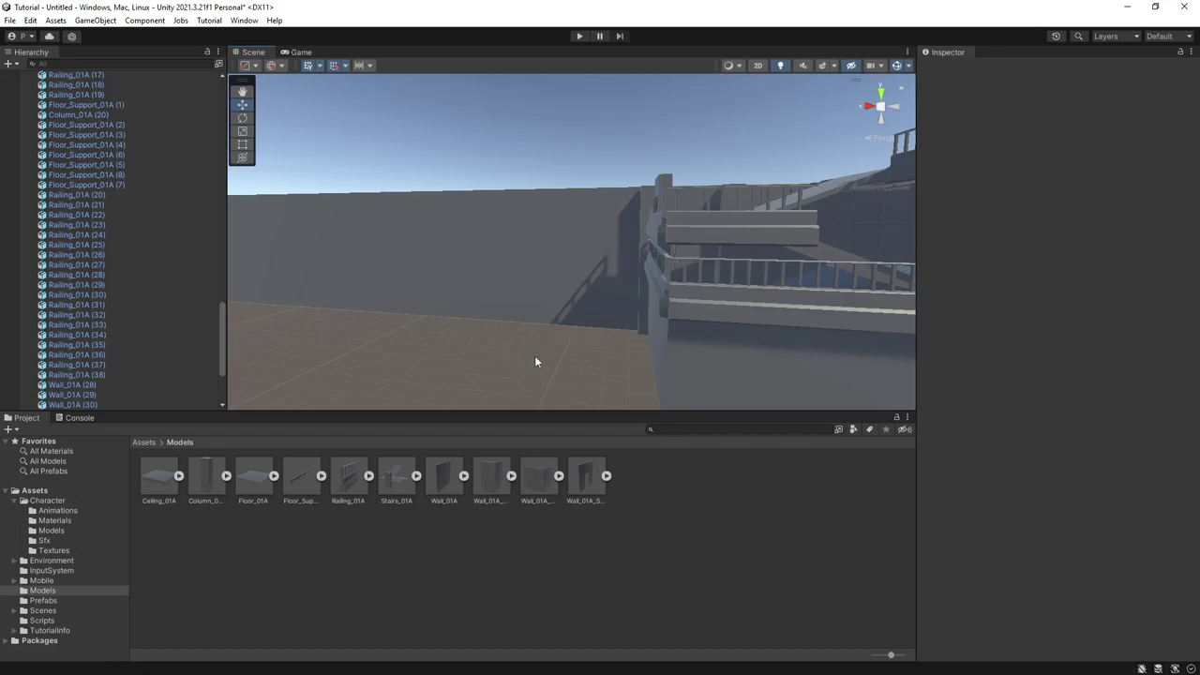
{"action": "right_click_drag", "start_coordinate": [501, 336], "coordinate": [585, 328]}
{"action": "key", "text": "w"}
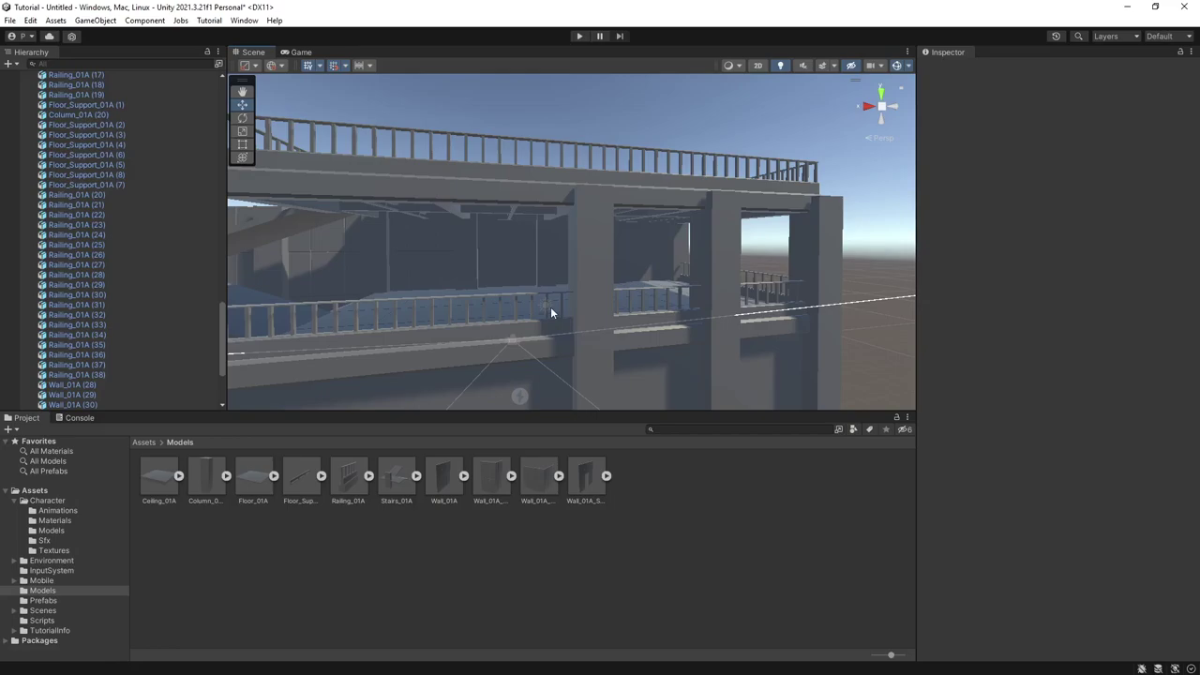
{"action": "right_click_drag", "start_coordinate": [550, 313], "coordinate": [478, 324]}
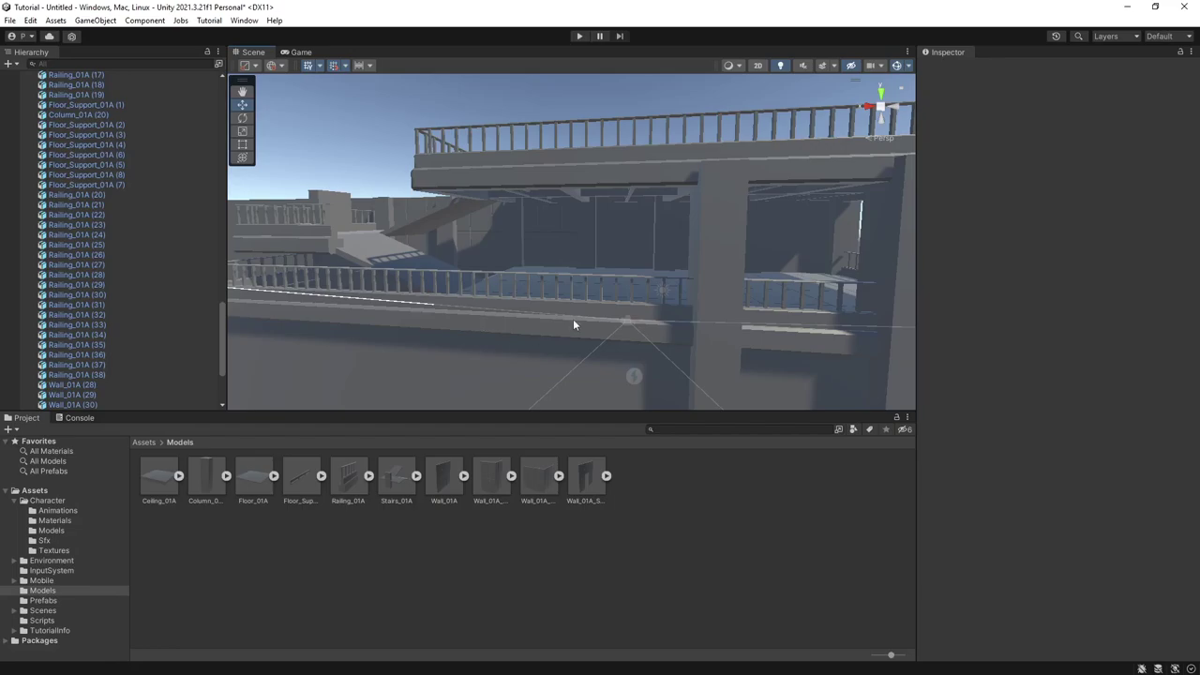
{"action": "right_click_drag", "start_coordinate": [573, 325], "coordinate": [418, 217]}
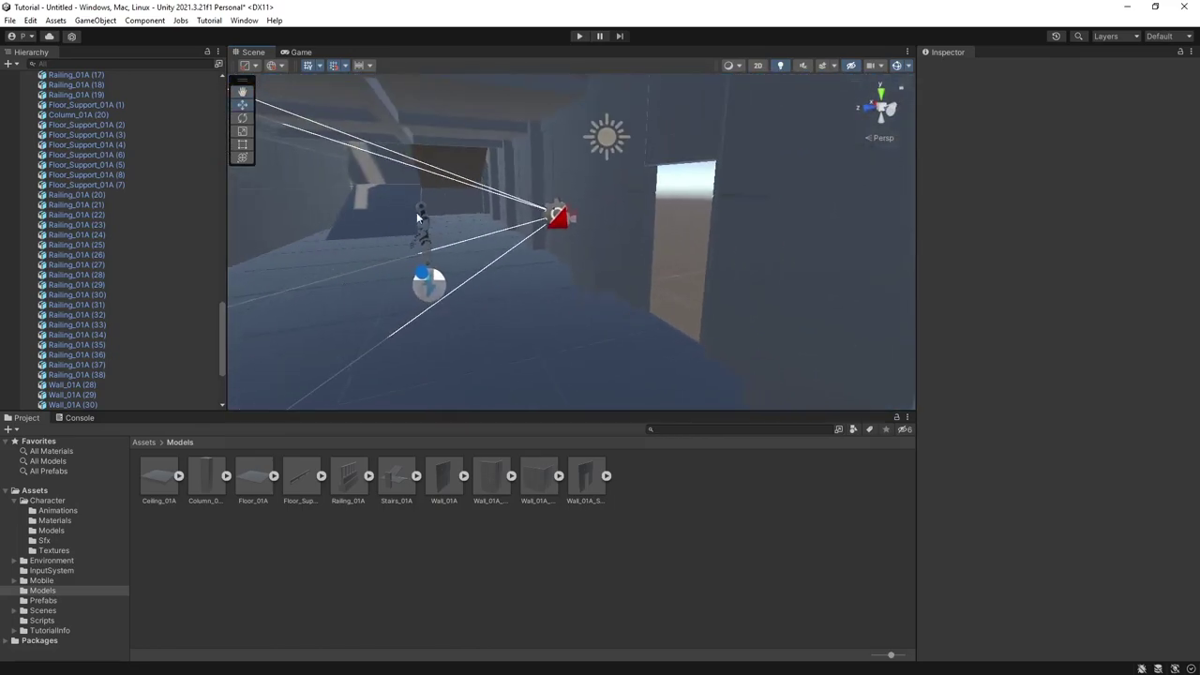
Step: Play-test the level by running the character past the doorway, up the stairs and through the upper hall, and stop the game
{"action": "left_click", "coordinate": [578, 36]}
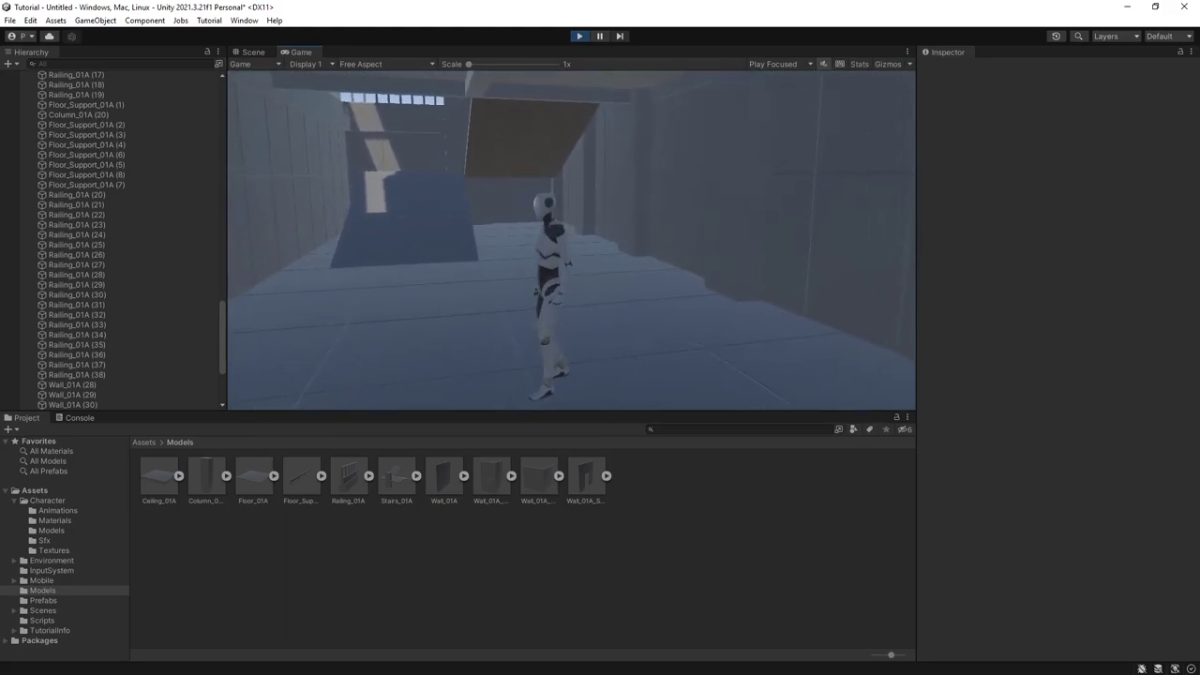
{"action": "key", "text": "w"}
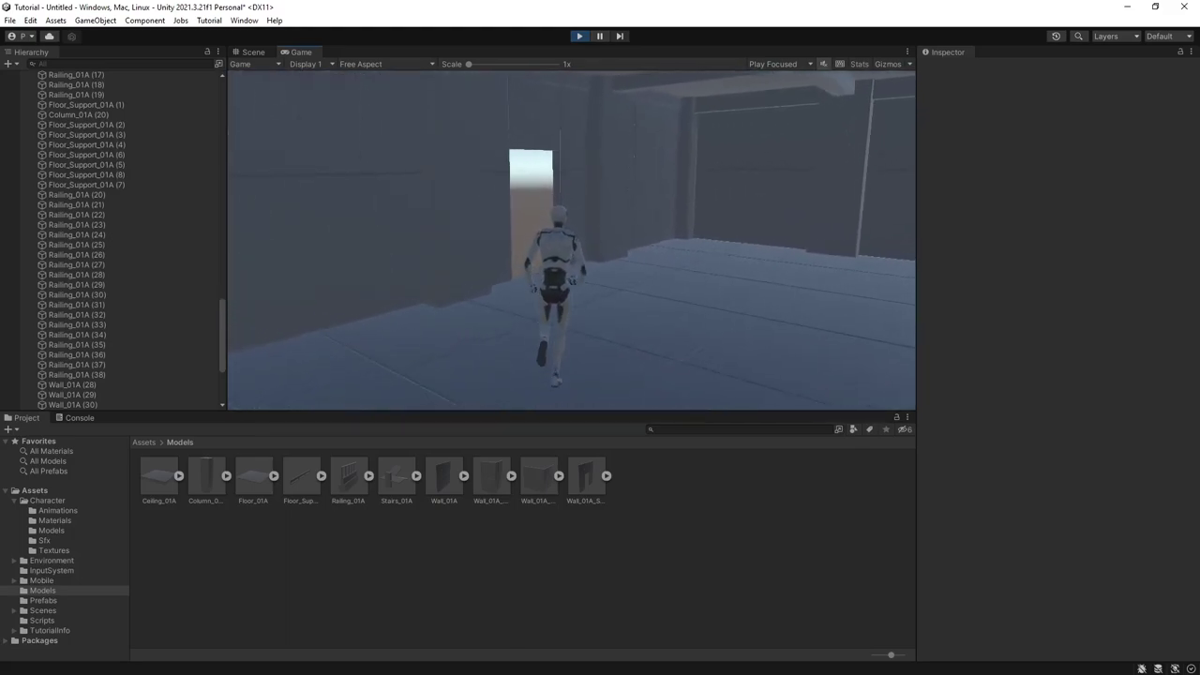
{"action": "key", "text": "a"}
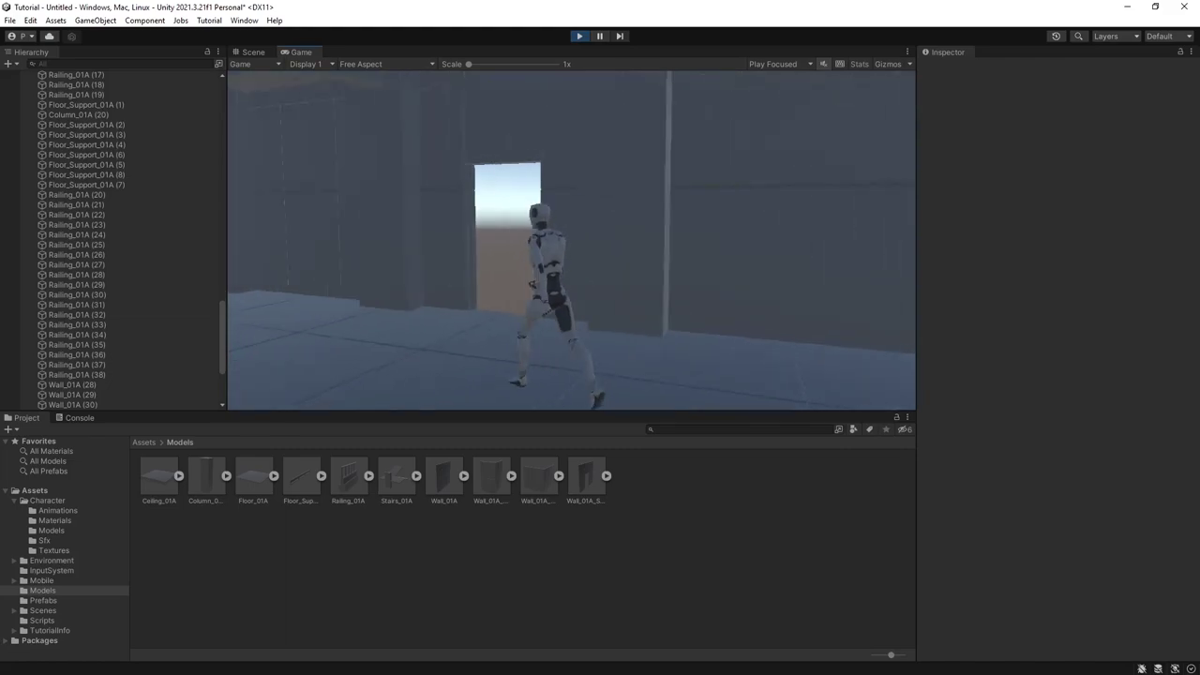
{"action": "key", "text": "w"}
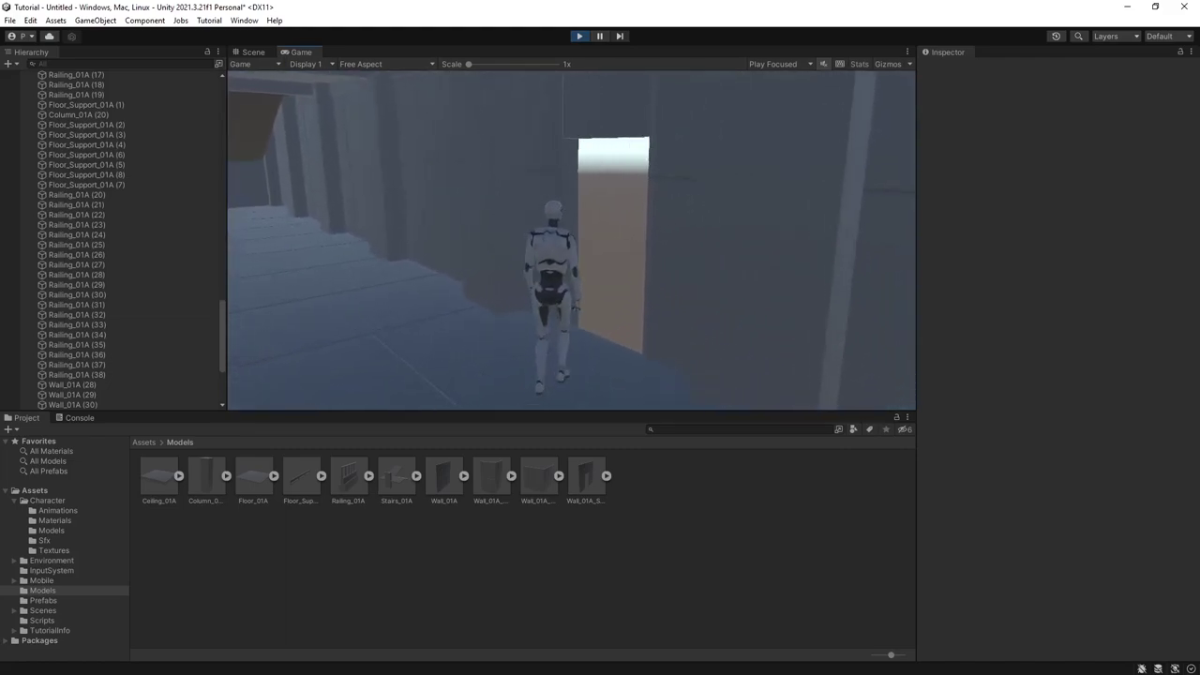
{"action": "key", "text": "w"}
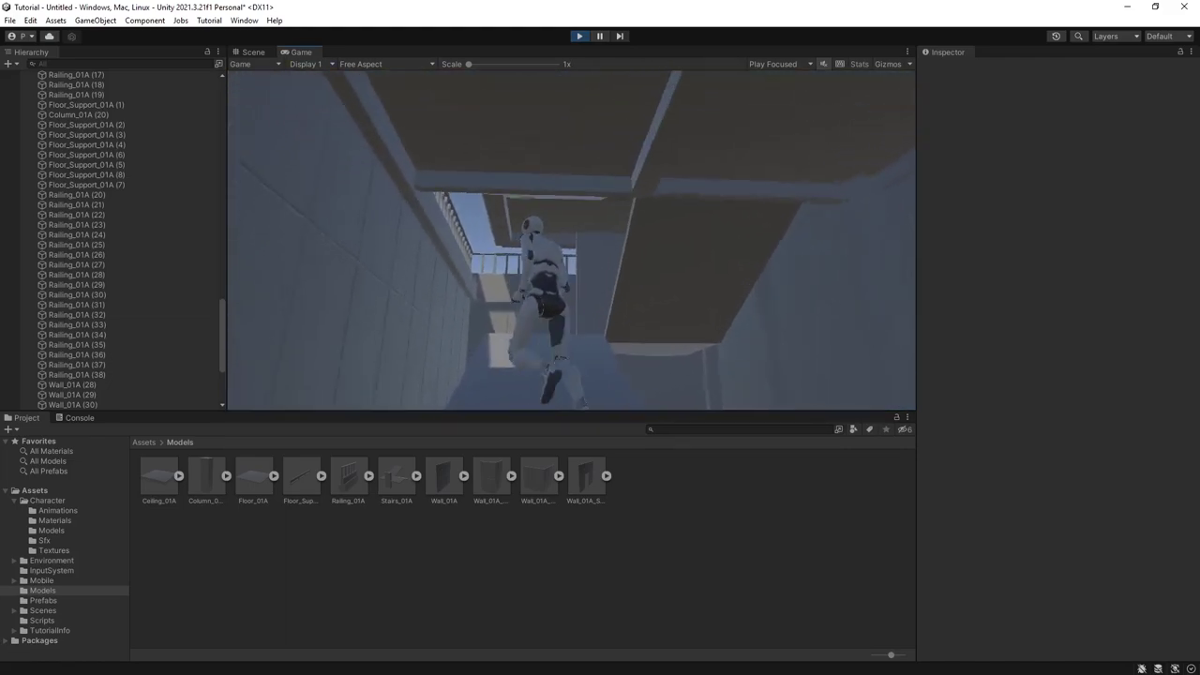
{"action": "key", "text": "w"}
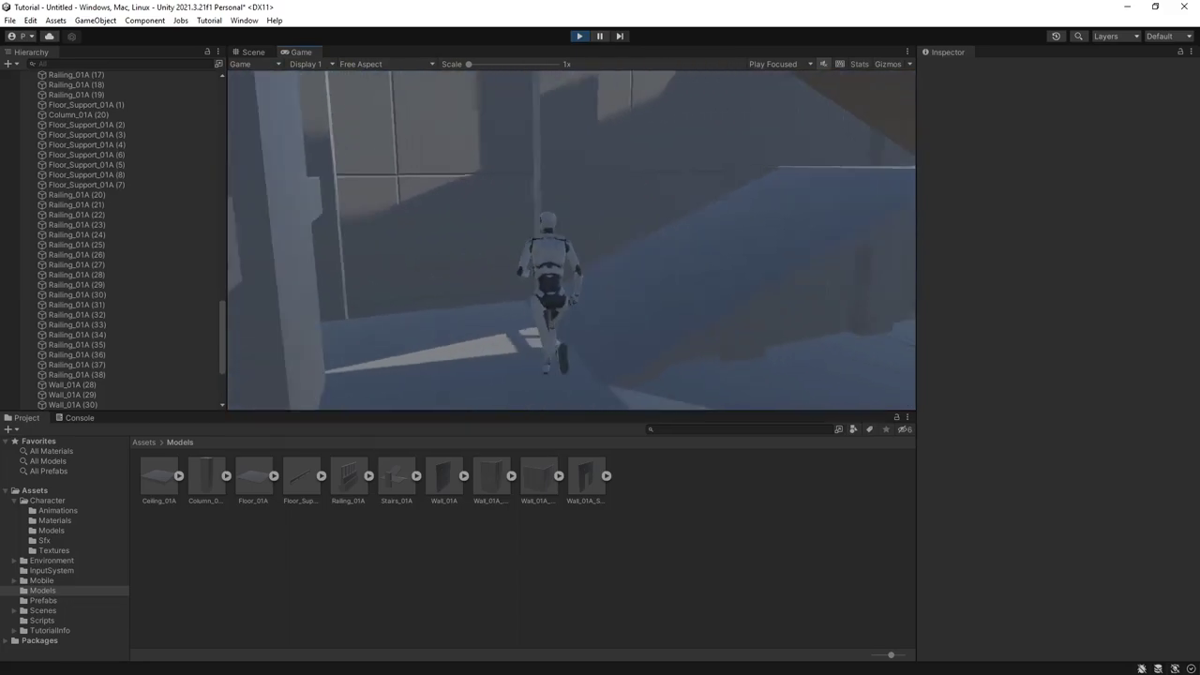
{"action": "key", "text": "w"}
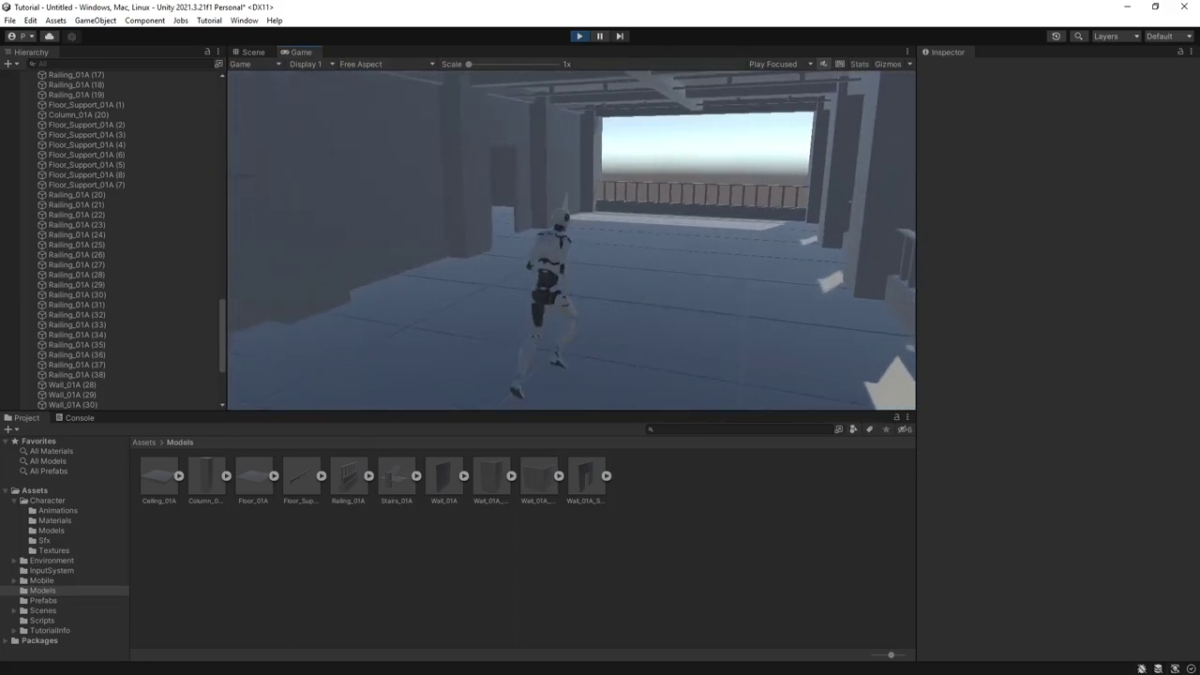
{"action": "key", "text": "w"}
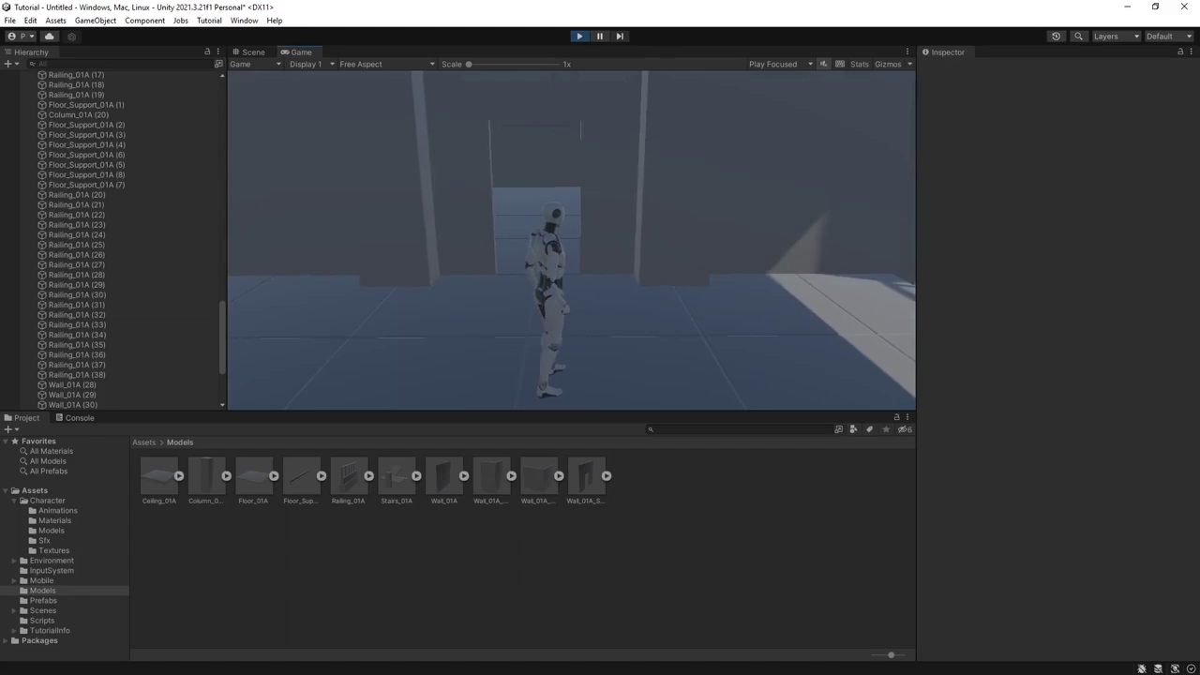
{"action": "key", "text": "w"}
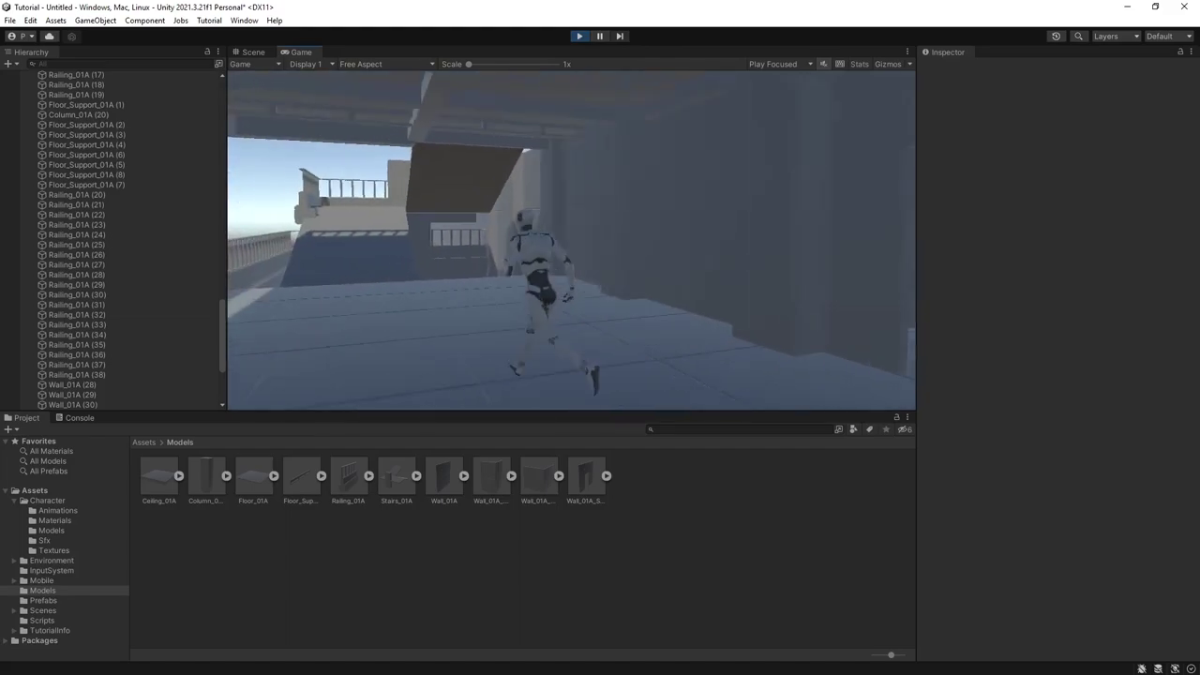
{"action": "left_click", "coordinate": [578, 36]}
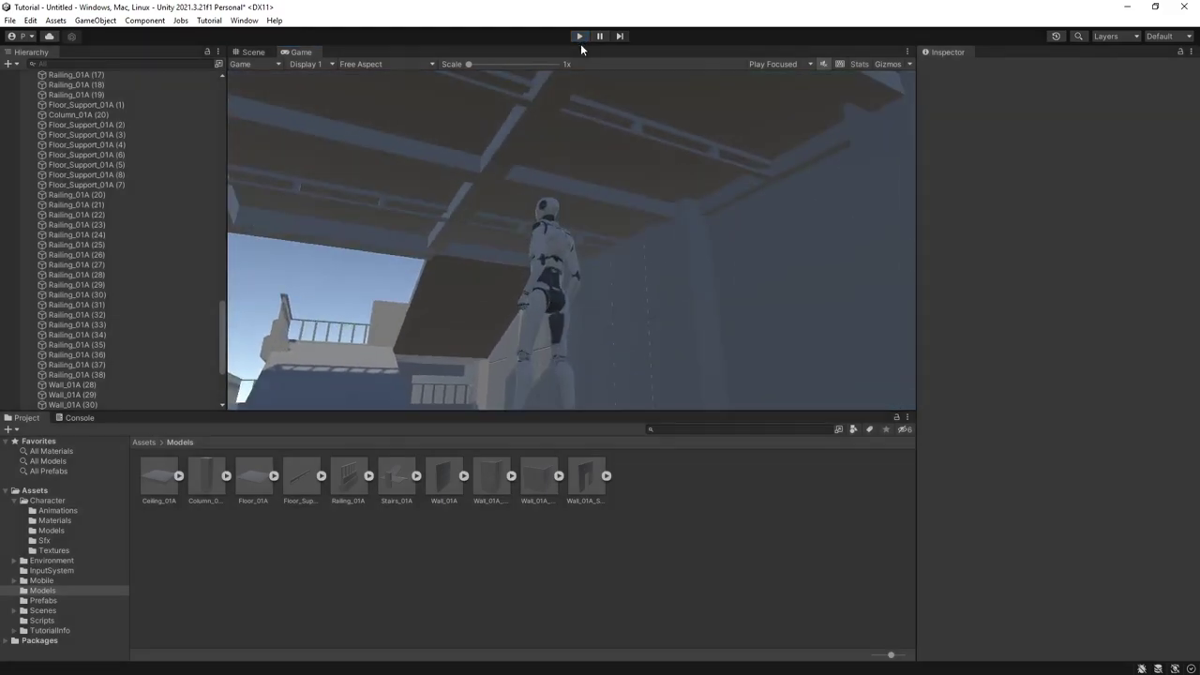
Step: Switch to Blender, add a 1 m cube and move it to X -4 m, Y -15 m beside the modular pieces
{"action": "right_click_drag", "start_coordinate": [661, 274], "coordinate": [1062, 299]}
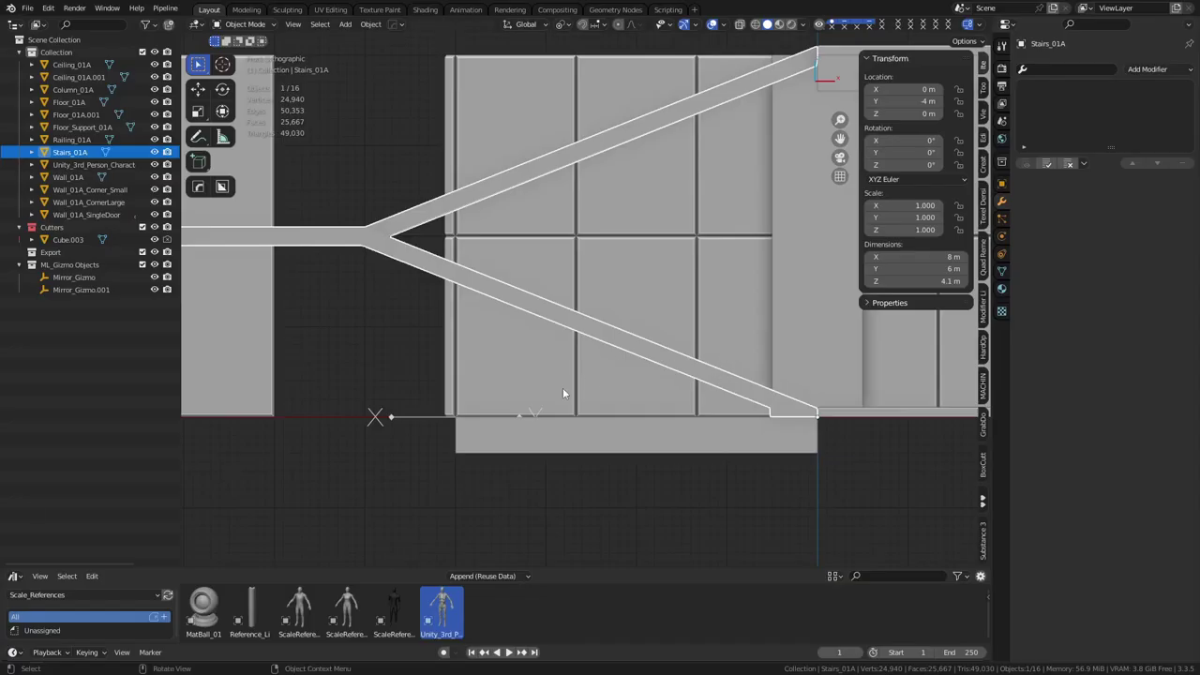
{"action": "scroll", "coordinate": [562, 394], "scroll_direction": "down", "scroll_amount": 5}
{"action": "middle_click_drag", "start_coordinate": [572, 398], "coordinate": [662, 419]}
{"action": "left_click", "coordinate": [662, 420]}
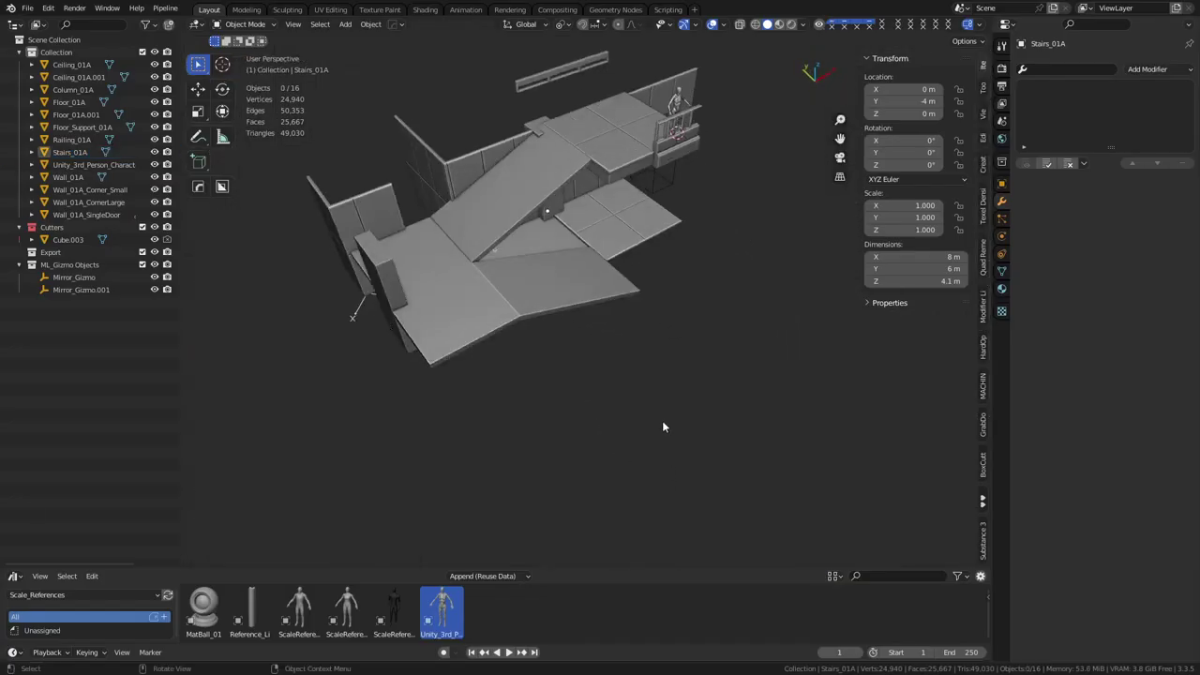
{"action": "key", "text": "shift+a"}
{"action": "mouse_move", "coordinate": [618, 357]}
{"action": "left_click", "coordinate": [722, 43]}
{"action": "key", "text": "g"}
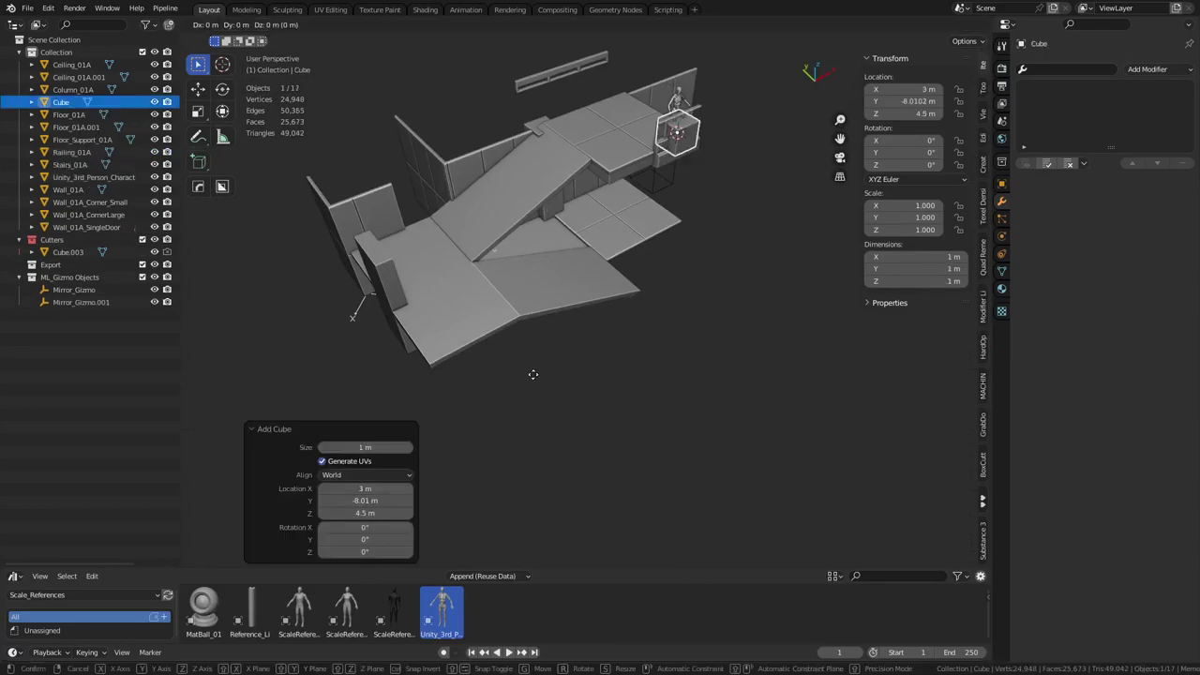
{"action": "left_click", "coordinate": [558, 75]}
{"action": "middle_click_drag", "start_coordinate": [692, 388], "coordinate": [619, 363], "text": "shift"}
Step: Lower the new cube so its centre sits on the ground line, and open its mesh for editing
{"action": "key", "text": "ctrl+Tab"}
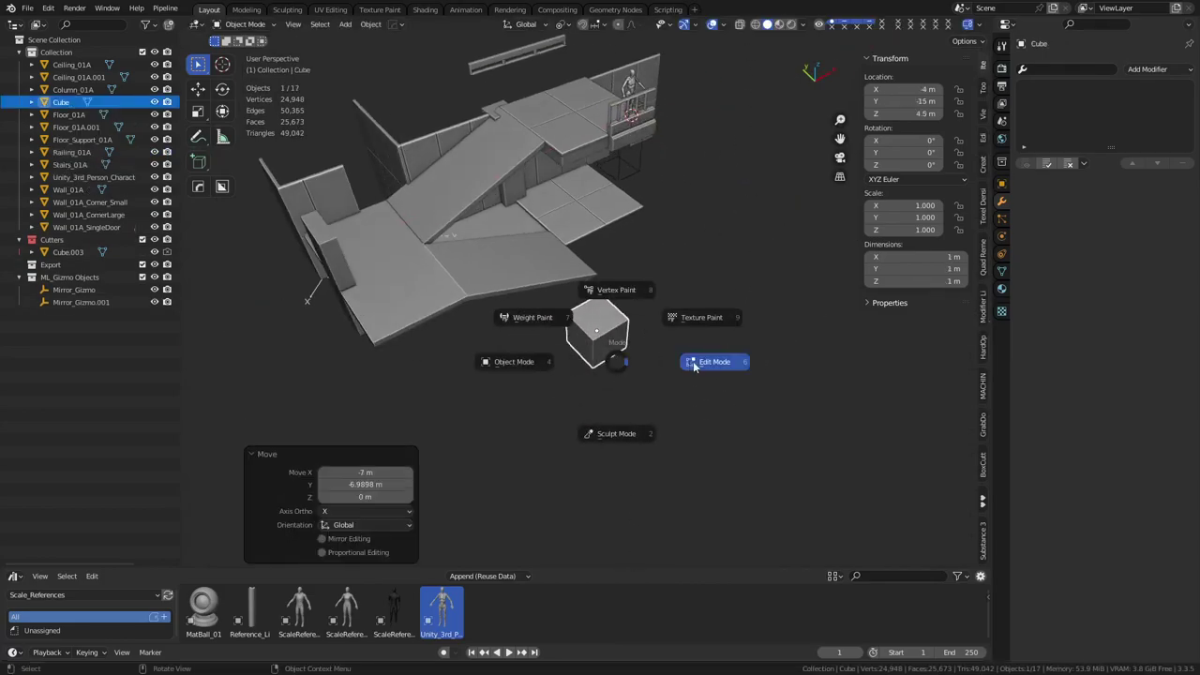
{"action": "left_click", "coordinate": [694, 364]}
{"action": "middle_click_drag", "start_coordinate": [693, 363], "coordinate": [663, 361]}
{"action": "middle_click_drag", "start_coordinate": [632, 309], "coordinate": [571, 260], "text": "alt"}
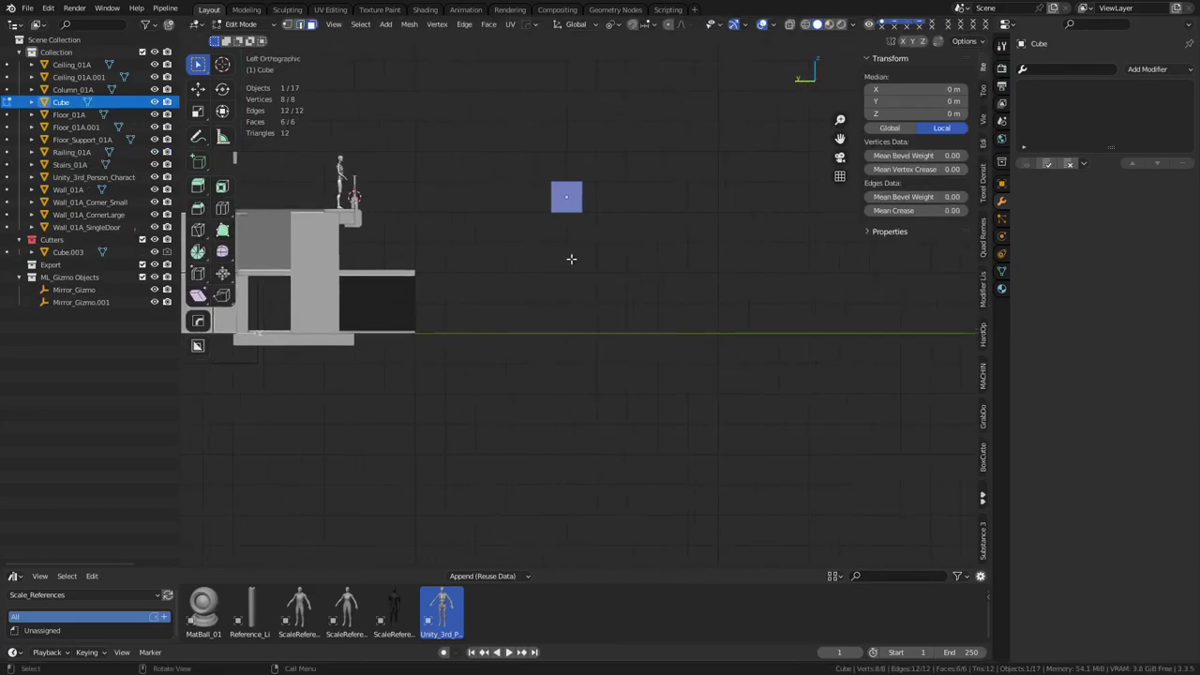
{"action": "key", "text": "ctrl+Tab"}
{"action": "left_click", "coordinate": [592, 270]}
{"action": "key", "text": "g"}
{"action": "left_click", "coordinate": [573, 397]}
{"action": "key", "text": "Tab"}
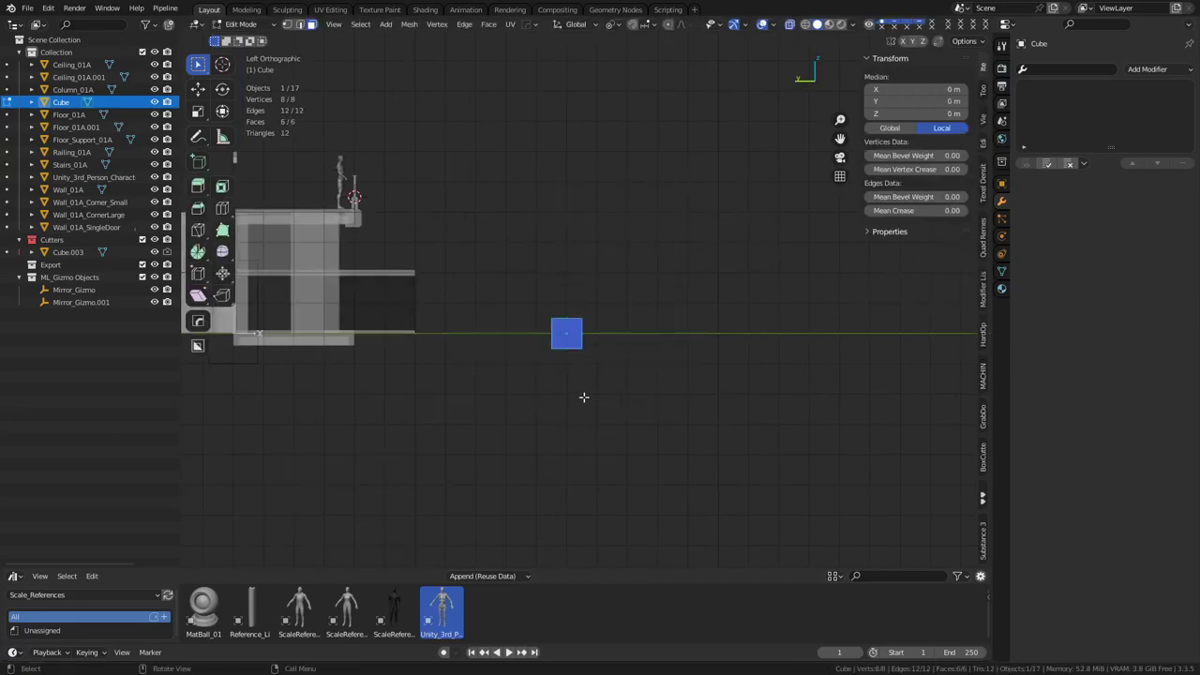
Step: Extend the cube along Y by moving its two opposite side faces outward 1.5 m each
{"action": "left_click_drag", "start_coordinate": [568, 281], "coordinate": [566, 282]}
{"action": "key", "text": "g"}
{"action": "key", "text": "y"}
{"action": "left_click", "coordinate": [531, 290]}
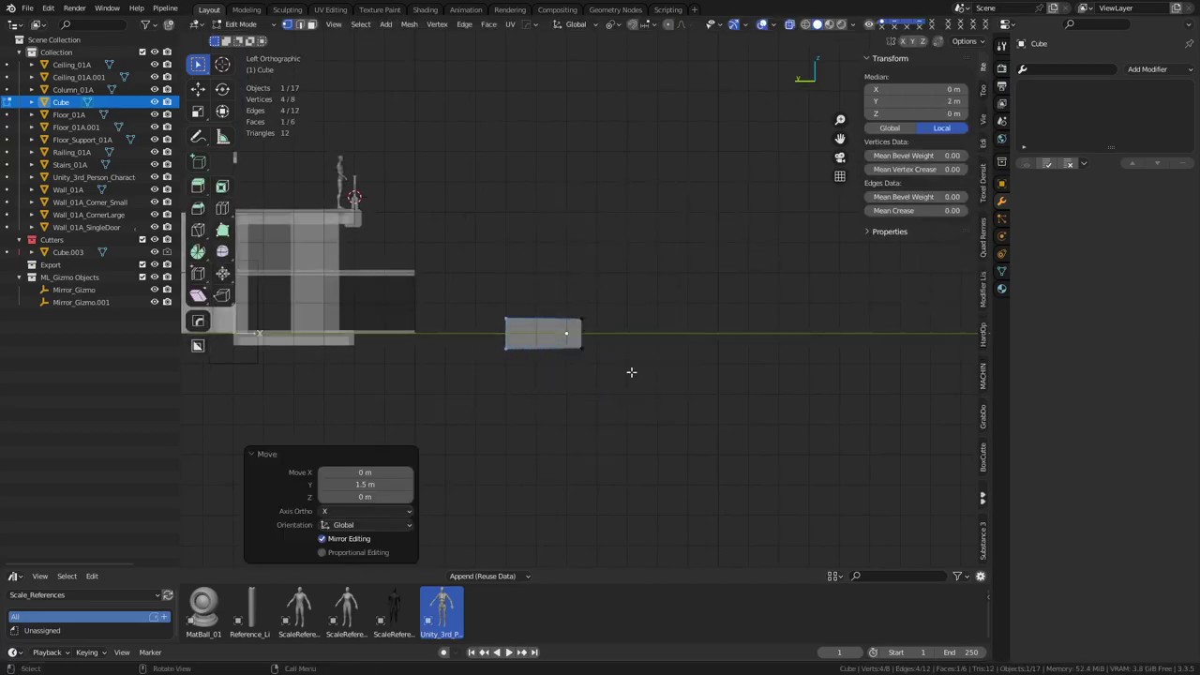
{"action": "left_click_drag", "start_coordinate": [632, 373], "coordinate": [562, 305]}
{"action": "key", "text": "g"}
{"action": "key", "text": "y"}
{"action": "left_click", "coordinate": [606, 310]}
Step: Raise the block's base to its origin level and move its top face up 8.5 m to Z 9 m
{"action": "left_click_drag", "start_coordinate": [485, 380], "coordinate": [660, 339]}
{"action": "key", "text": "g"}
{"action": "key", "text": "z"}
{"action": "left_click", "coordinate": [674, 327]}
{"action": "key", "text": "g"}
{"action": "key", "text": "z"}
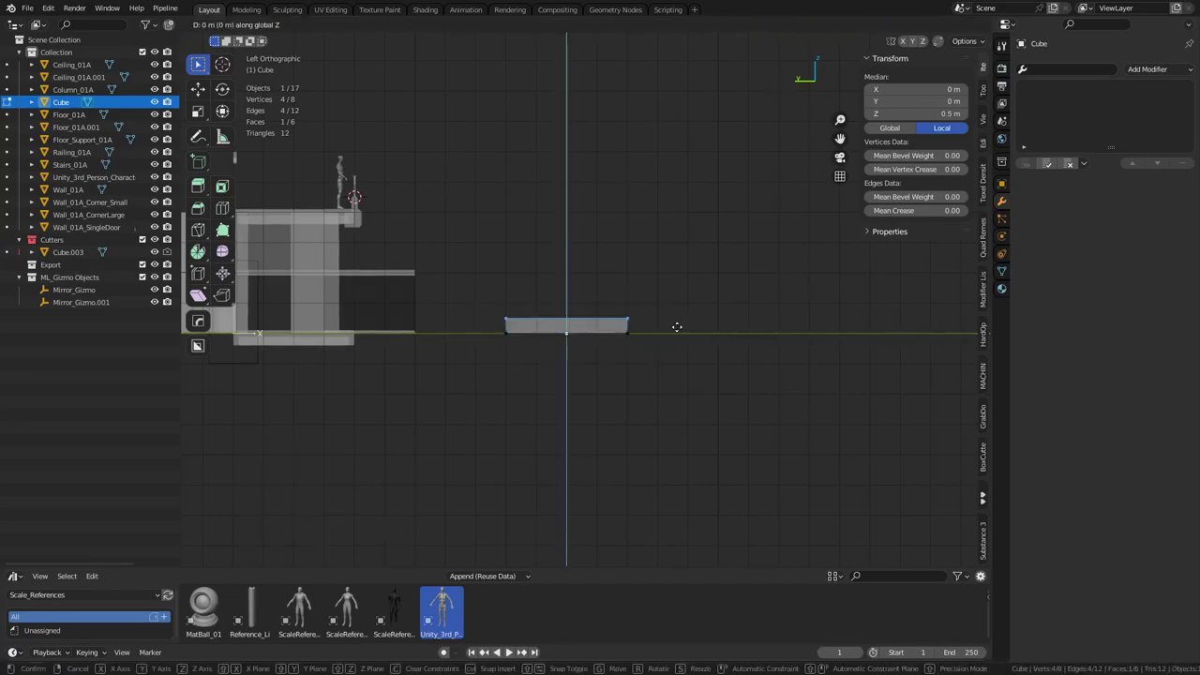
{"action": "left_click", "coordinate": [667, 125]}
Step: Move the tall block's positive X side face outward 1.5 m in front view
{"action": "mouse_move", "coordinate": [667, 125]}
{"action": "middle_mouse_down"}
{"action": "mouse_move", "coordinate": [627, 294]}
{"action": "mouse_move", "coordinate": [576, 270]}
{"action": "middle_mouse_up"}
{"action": "key", "text": "alt+z"}
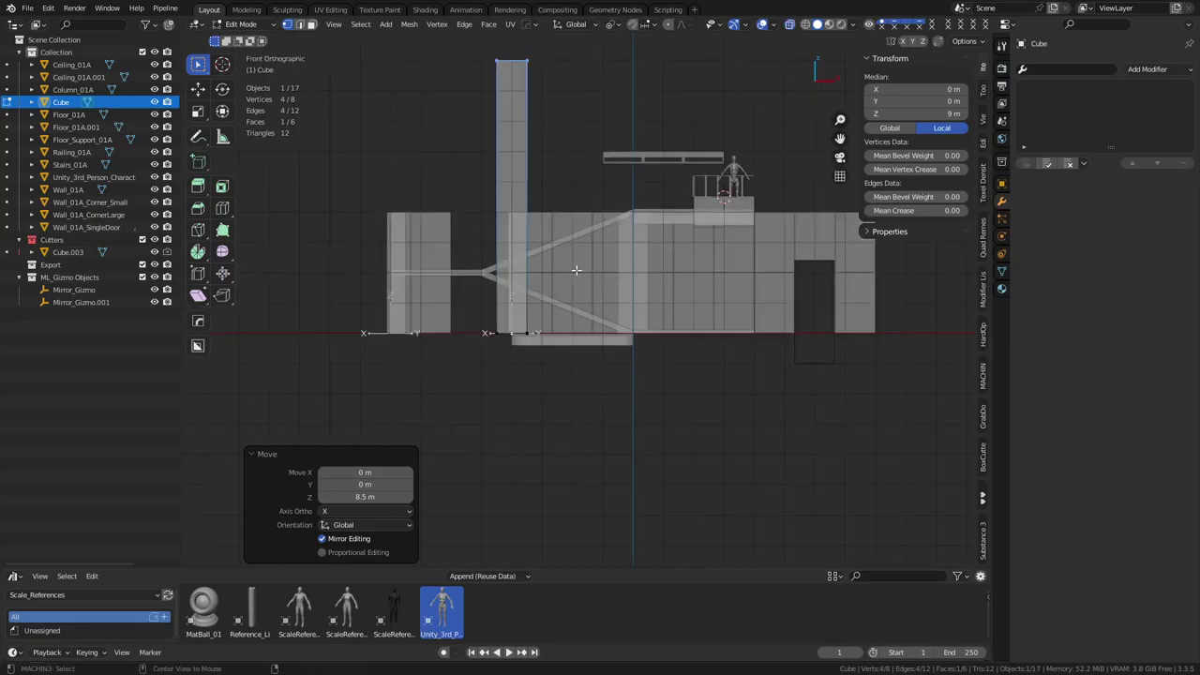
{"action": "key", "text": "a"}
{"action": "key", "text": "g"}
{"action": "right_click", "coordinate": [576, 270]}
{"action": "key", "text": "3"}
{"action": "left_click", "coordinate": [525, 197]}
{"action": "key", "text": "g"}
{"action": "key", "text": "x"}
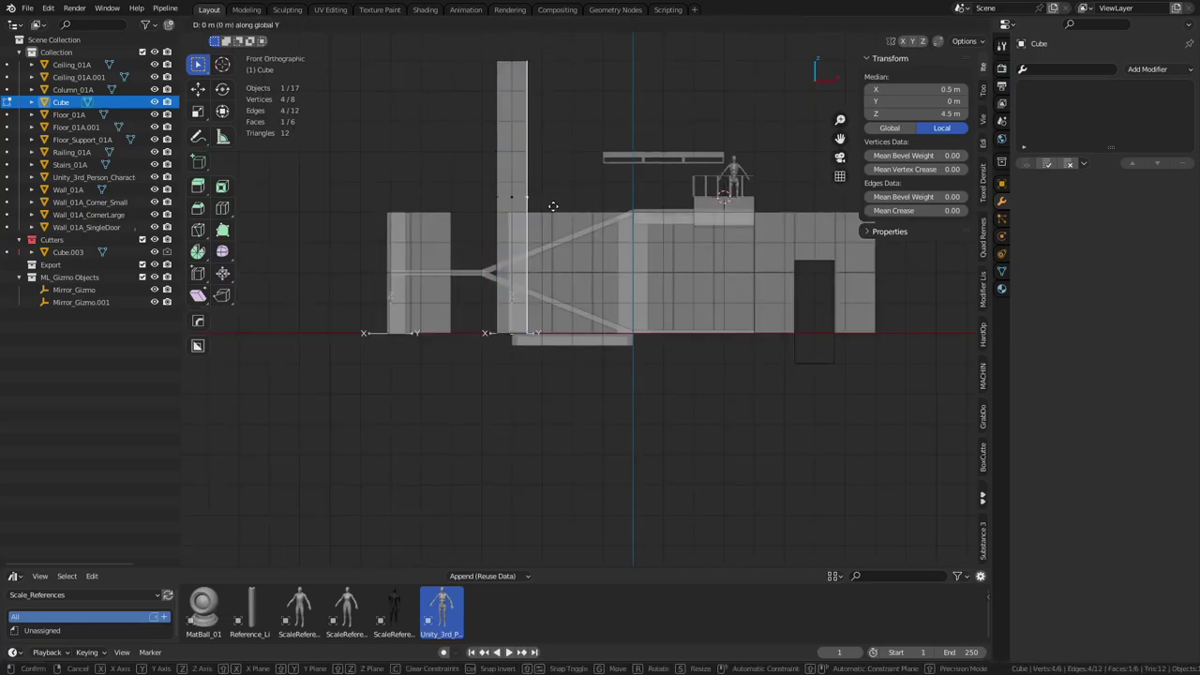
{"action": "left_click", "coordinate": [593, 209]}
Step: Move the tall block's negative X side face outward 1.5 m to X -2 m
{"action": "key", "text": "g"}
{"action": "key", "text": "x"}
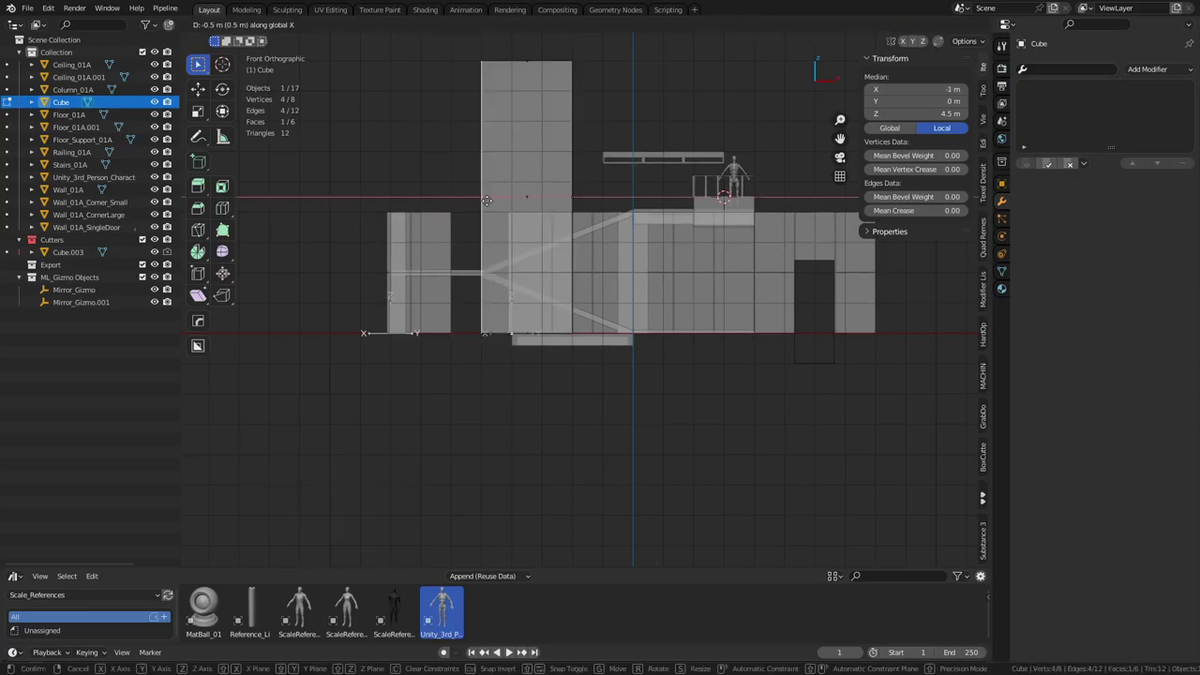
{"action": "left_click", "coordinate": [463, 204]}
{"action": "key", "text": "g"}
{"action": "key", "text": "x"}
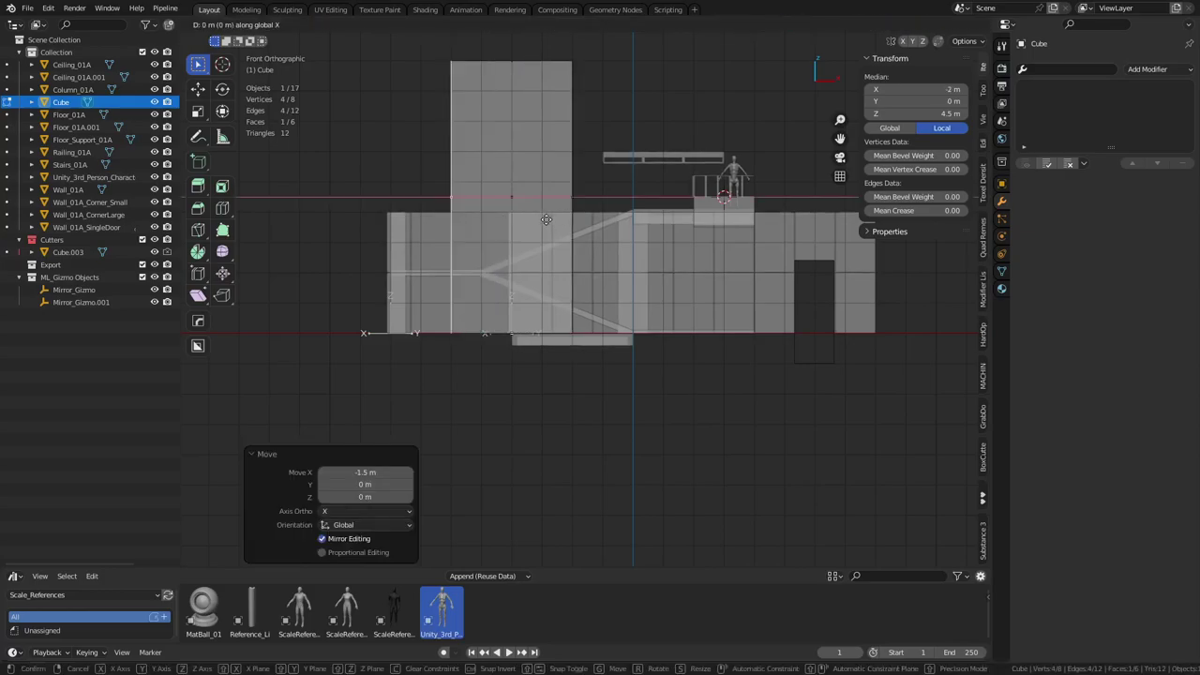
{"action": "left_click", "coordinate": [546, 221]}
Step: Return to a solid perspective view and turn the block's front face at Y -2 m into a separate object
{"action": "key", "text": "ctrl+Tab"}
{"action": "left_click", "coordinate": [534, 222]}
{"action": "key", "text": "alt+z"}
{"action": "middle_click_drag", "start_coordinate": [551, 251], "coordinate": [660, 378]}
{"action": "left_click", "coordinate": [660, 379]}
{"action": "key", "text": "Tab"}
{"action": "left_click", "coordinate": [628, 266]}
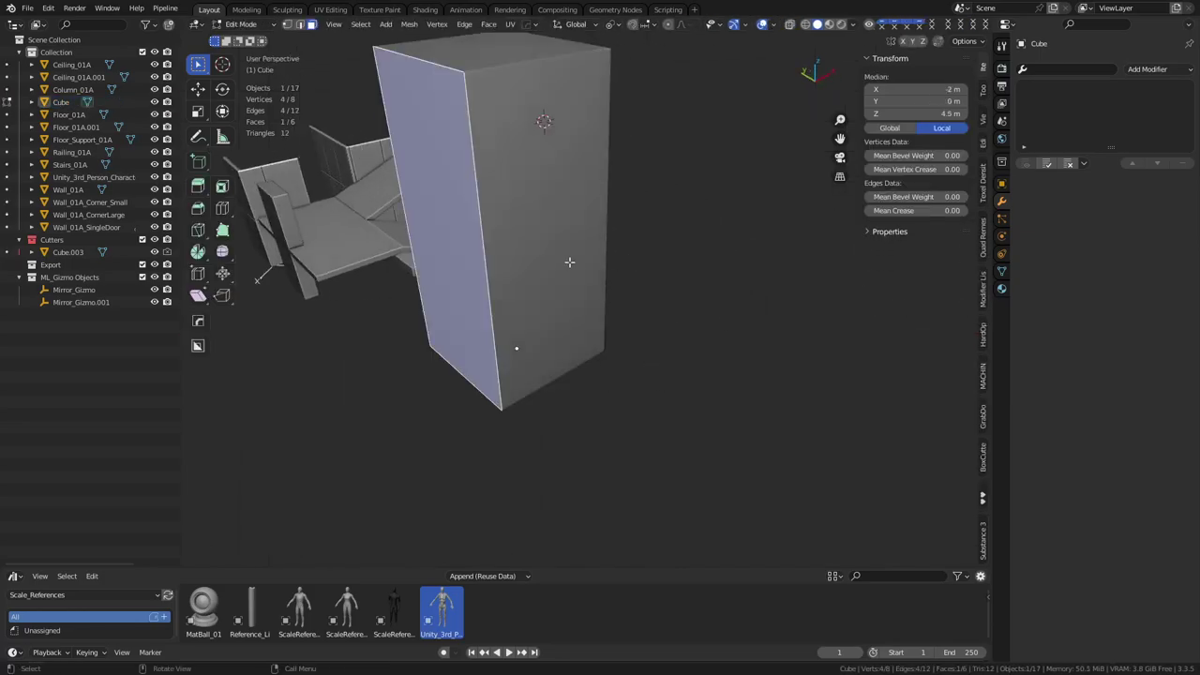
{"action": "key", "text": "ctrl+4"}
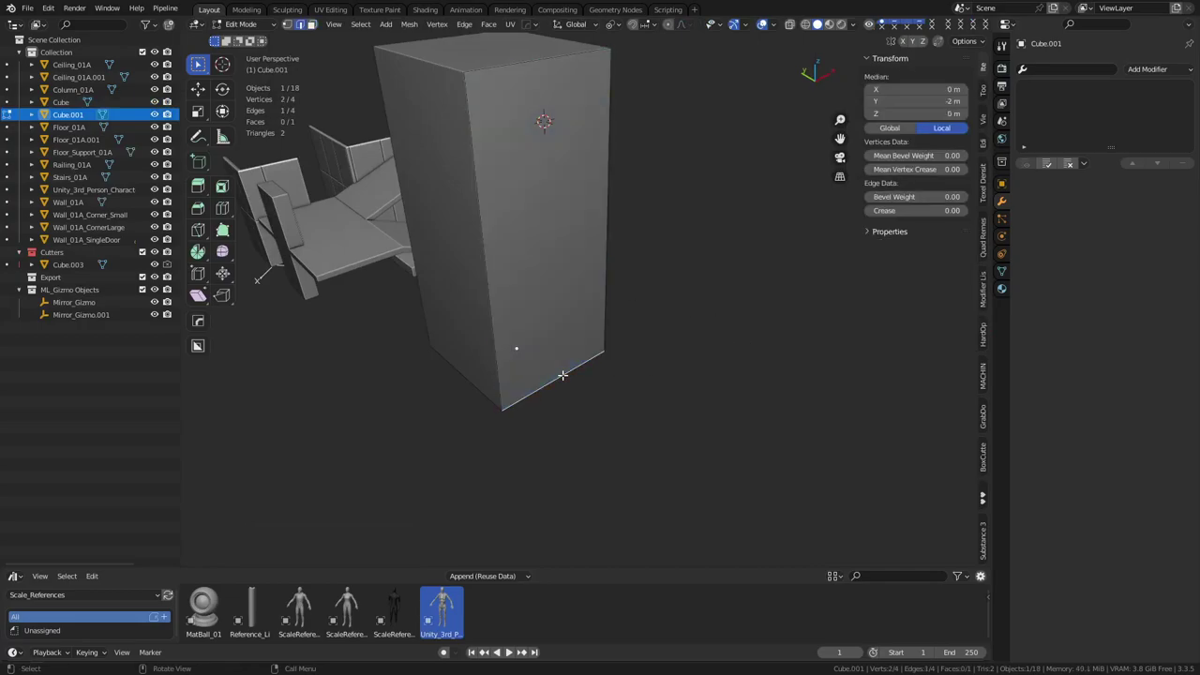
Step: Lower the separated face's bottom edge to about Z -0.79 m and scale the whole face to 0.771 along X
{"action": "key", "text": "g"}
{"action": "key", "text": "z"}
{"action": "left_click", "coordinate": [581, 397]}
{"action": "key", "text": "a"}
{"action": "key", "text": "s"}
{"action": "key", "text": "x"}
{"action": "left_click", "coordinate": [704, 376]}
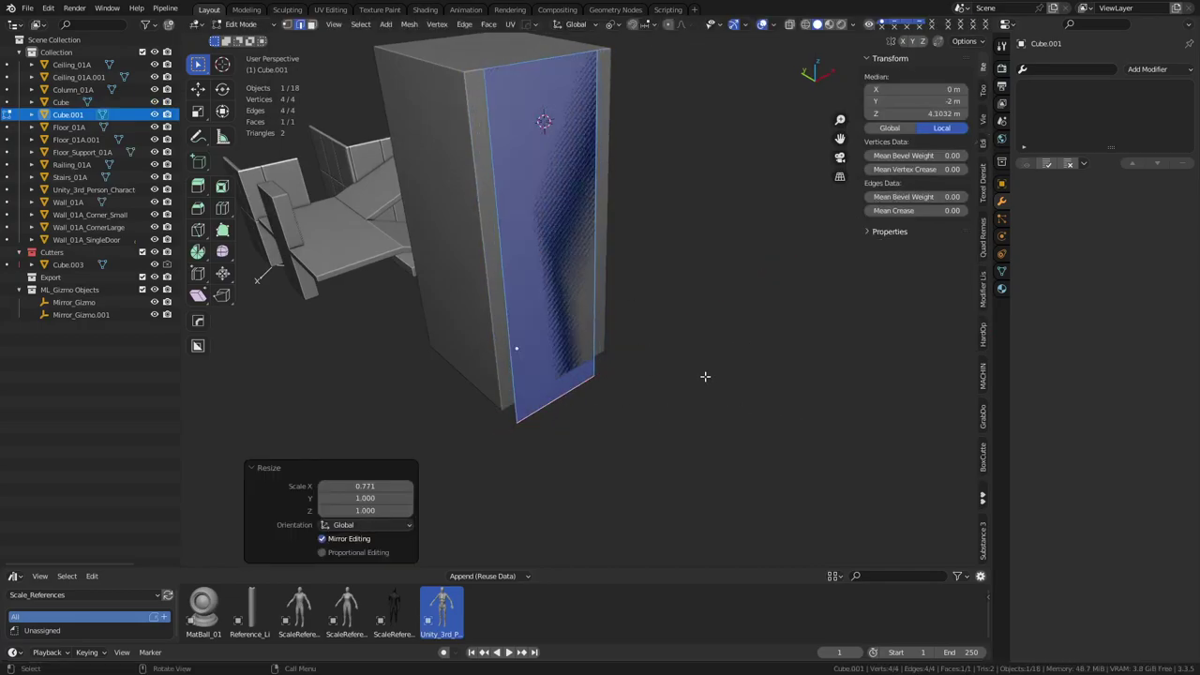
Step: Lower the separated face's top edge to about Z 8.54 m
{"action": "left_click", "coordinate": [506, 63]}
{"action": "key", "text": "g"}
{"action": "key", "text": "z"}
{"action": "left_click", "coordinate": [666, 161]}
Step: Round the face's two top corners into an arch with an 8-segment vertex bevel
{"action": "key", "text": "1"}
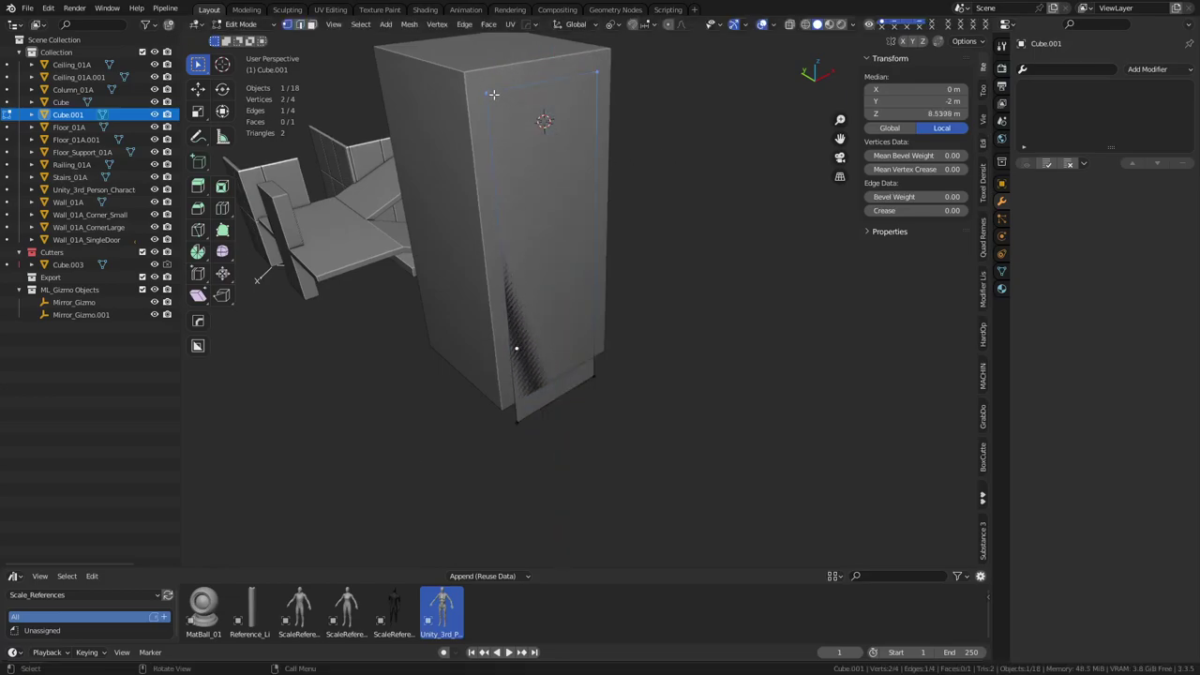
{"action": "right_click", "coordinate": [644, 245]}
{"action": "key", "text": "c"}
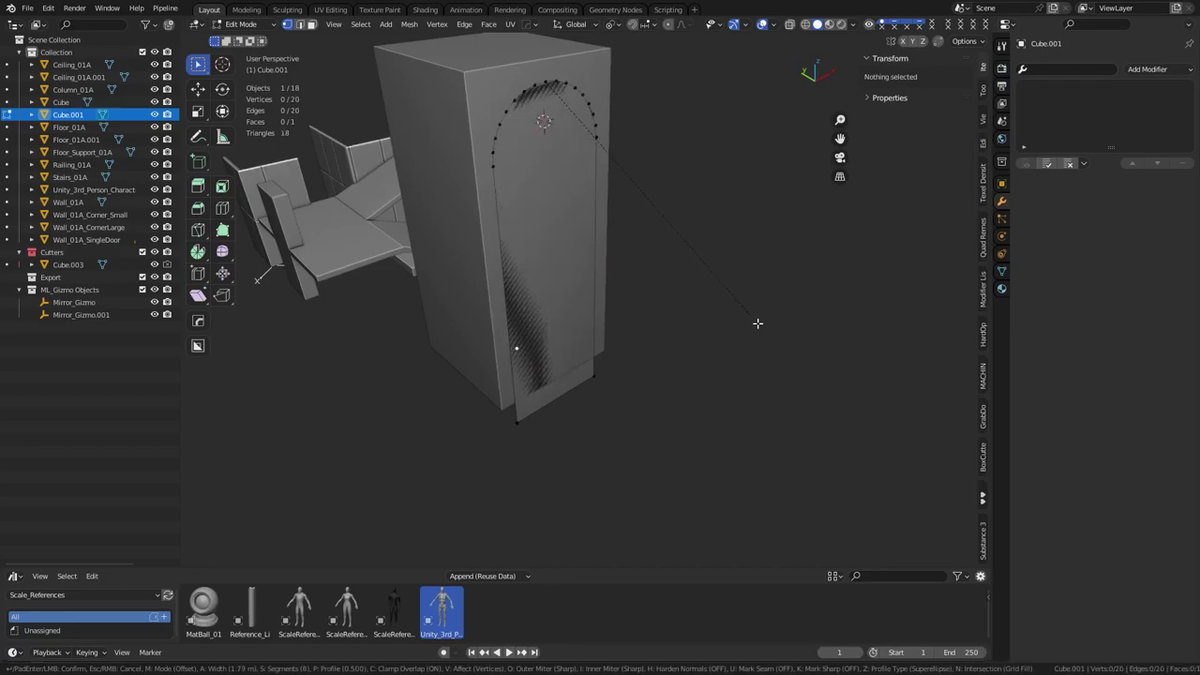
{"action": "left_click", "coordinate": [757, 323]}
Step: Merge the arch outline's overlapping vertices by distance and extrude the face about 4.06 m along its normal
{"action": "key", "text": "Tab"}
{"action": "left_click", "coordinate": [658, 332]}
{"action": "key", "text": "Tab"}
{"action": "left_click", "coordinate": [669, 349]}
{"action": "key", "text": "a"}
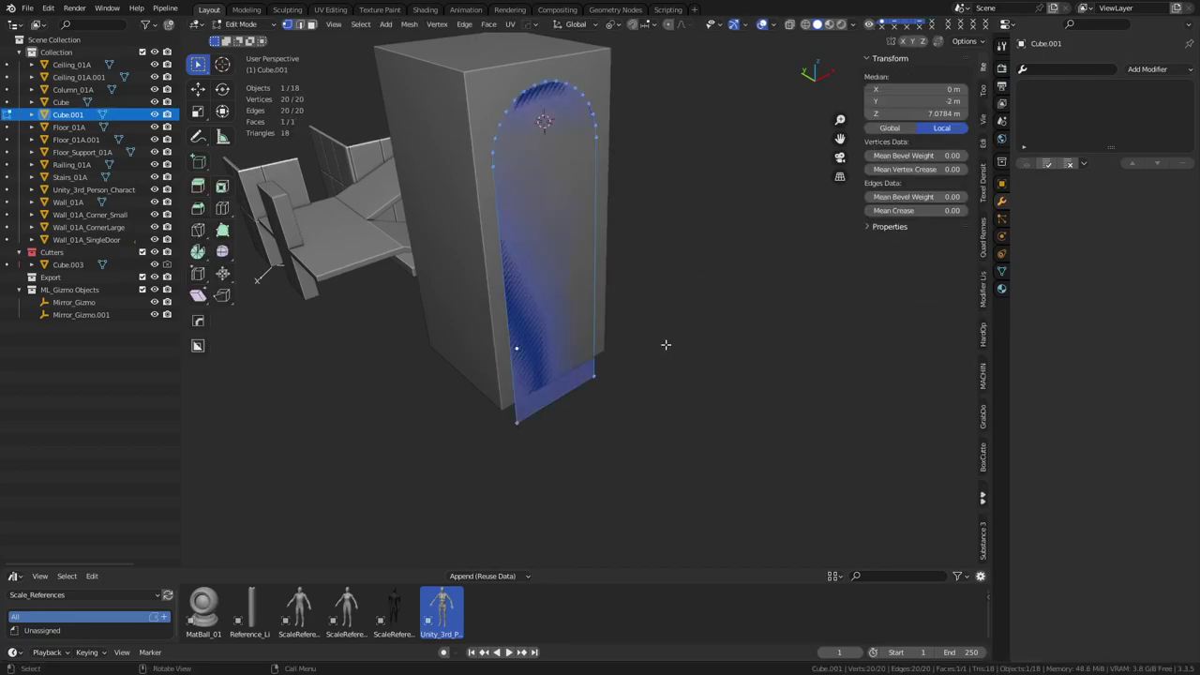
{"action": "key", "text": "m"}
{"action": "left_click", "coordinate": [667, 347]}
{"action": "key", "text": "e"}
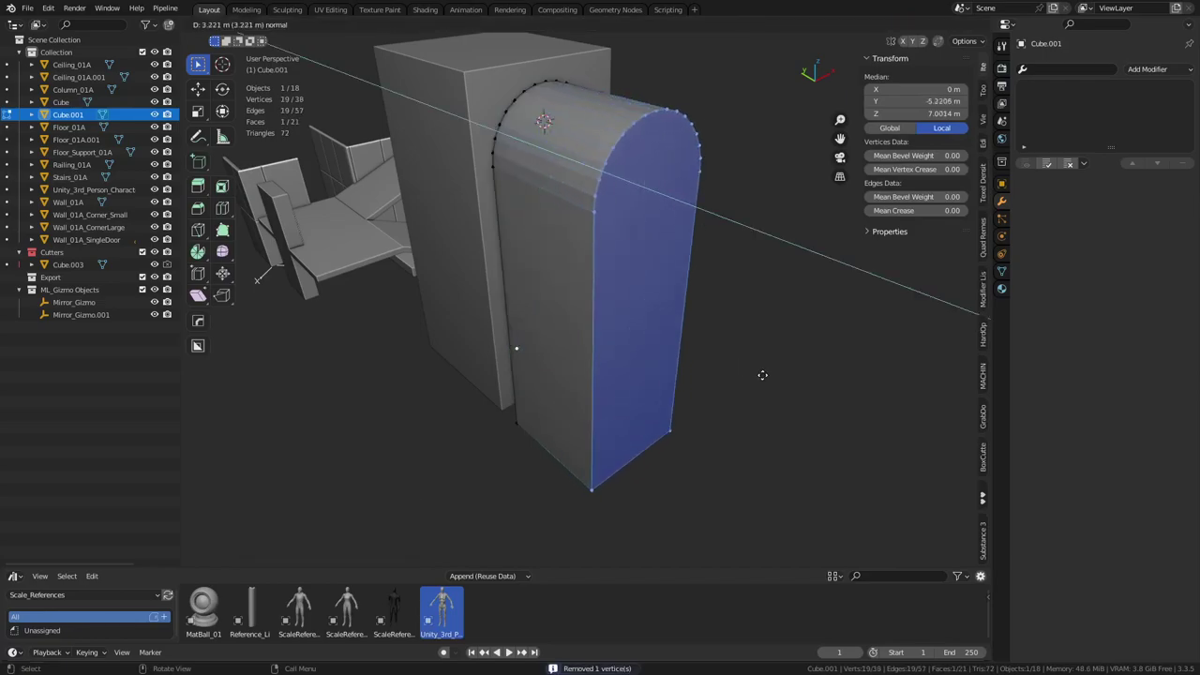
{"action": "left_click", "coordinate": [762, 375]}
Step: Move the arched solid along Y into the tall block, to about Y -10.46 m
{"action": "key", "text": "Tab"}
{"action": "key", "text": "g"}
{"action": "key", "text": "y"}
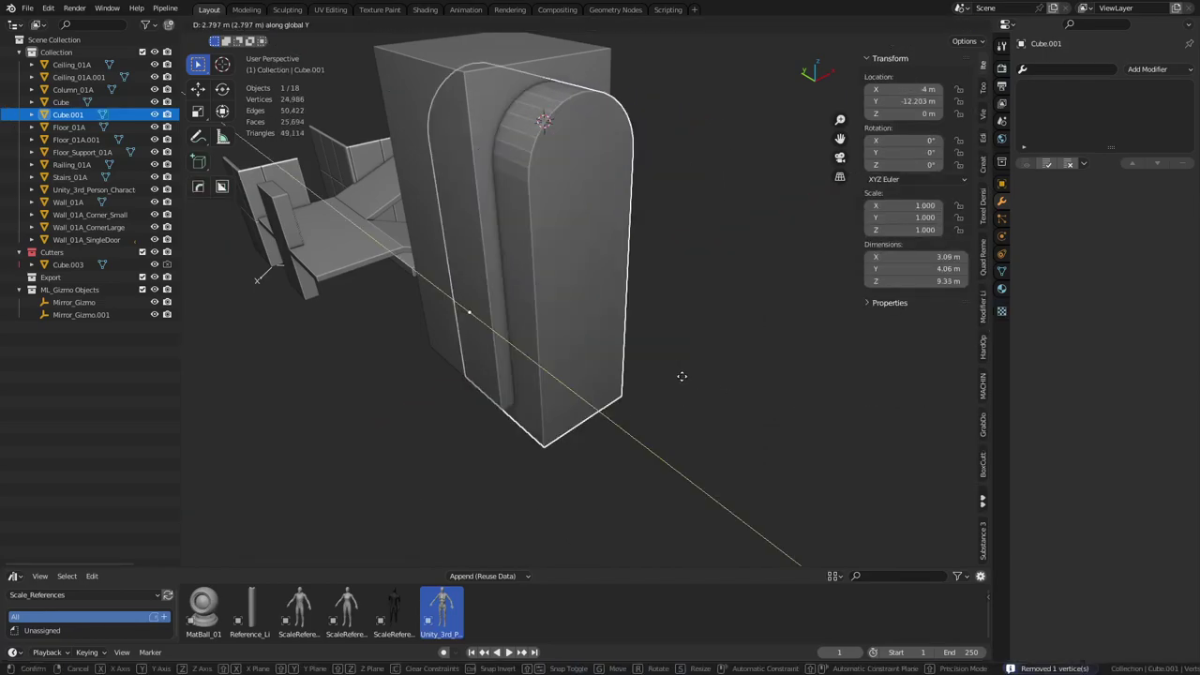
{"action": "left_click", "coordinate": [650, 363]}
Step: Stretch the arched solid's mesh along Y to a length of about 6.9 m so it passes through the block
{"action": "key", "text": "Tab"}
{"action": "key", "text": "s"}
{"action": "key", "text": "y"}
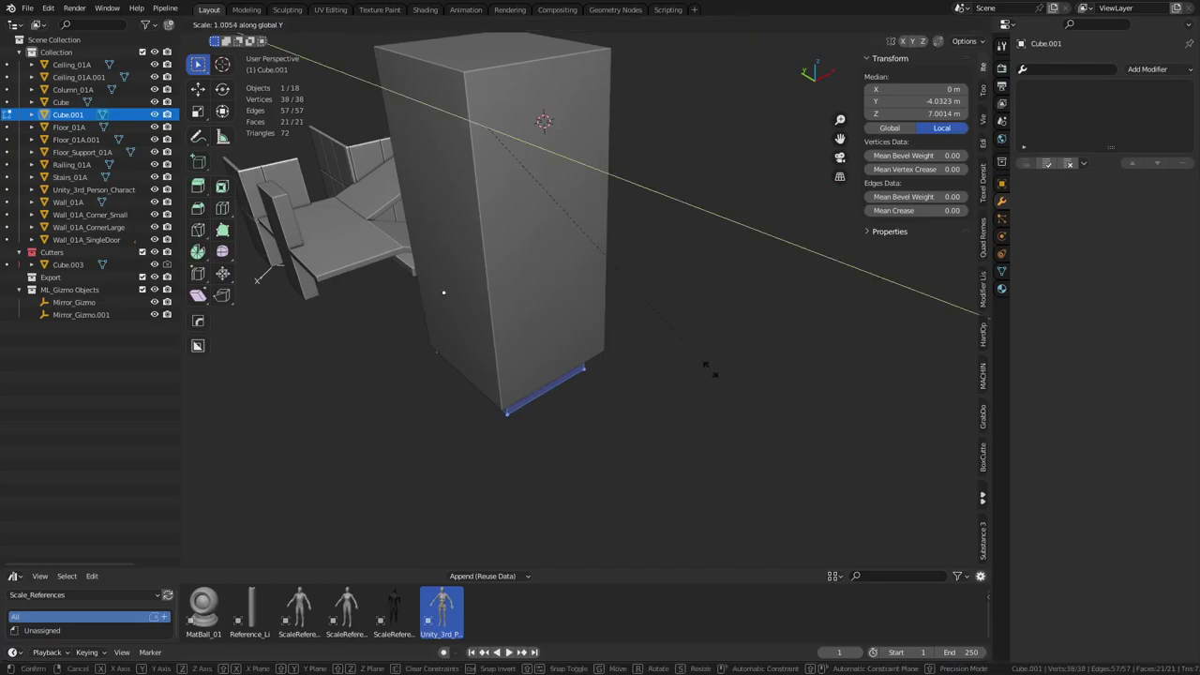
{"action": "left_click", "coordinate": [926, 467]}
{"action": "key", "text": "Tab"}
{"action": "left_click", "coordinate": [665, 417]}
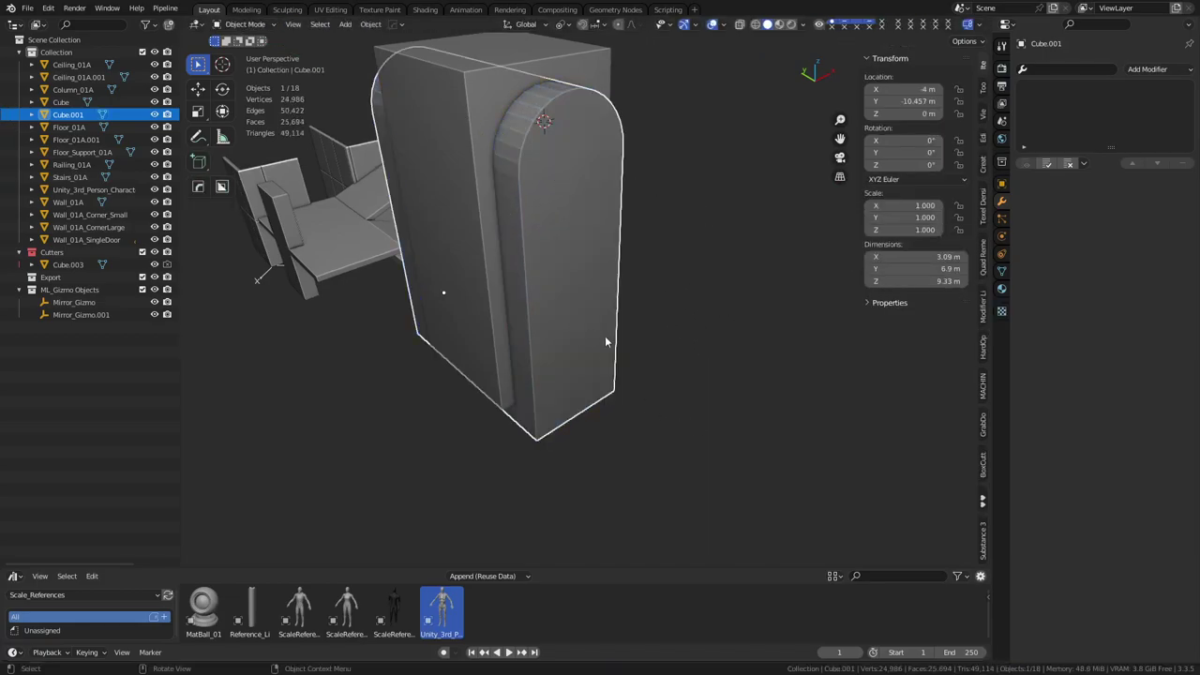
{"action": "key", "text": "shift+d"}
{"action": "key", "text": "Escape"}
{"action": "key", "text": "r"}
{"action": "key", "text": "z"}
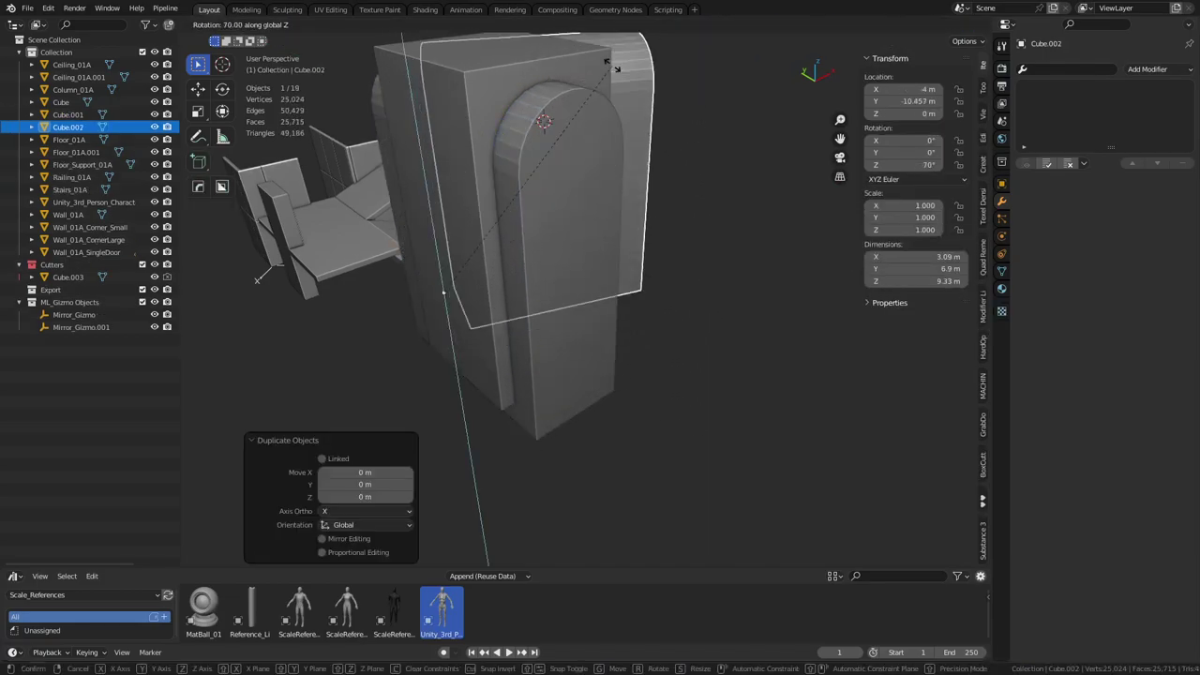
{"action": "key", "text": "Escape"}
{"action": "left_click", "coordinate": [625, 263]}
Step: Centre the arched solid on the tall block in the left orthographic view by moving it along Y to -11 m
{"action": "middle_click_drag", "start_coordinate": [625, 263], "coordinate": [594, 239]}
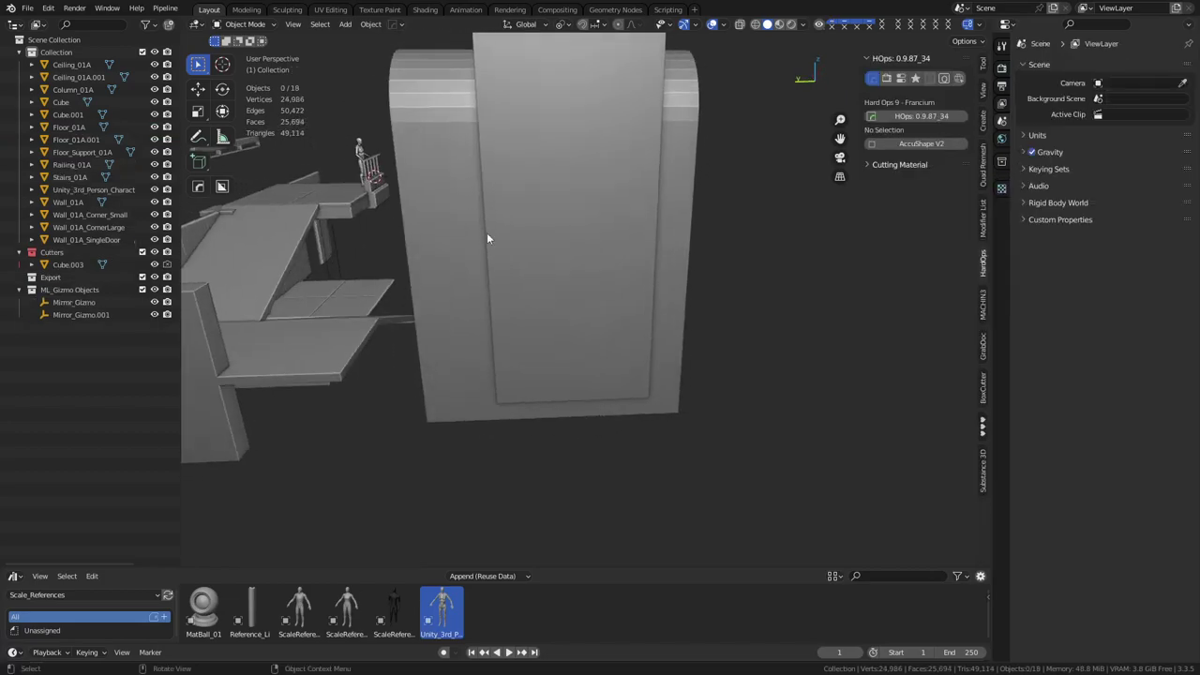
{"action": "left_click", "coordinate": [487, 234]}
{"action": "left_click", "coordinate": [451, 279]}
{"action": "middle_click_drag", "start_coordinate": [632, 323], "coordinate": [569, 325], "text": "shift"}
{"action": "key", "text": "ctrl+KP_3"}
{"action": "key", "text": "g"}
{"action": "key", "text": "y"}
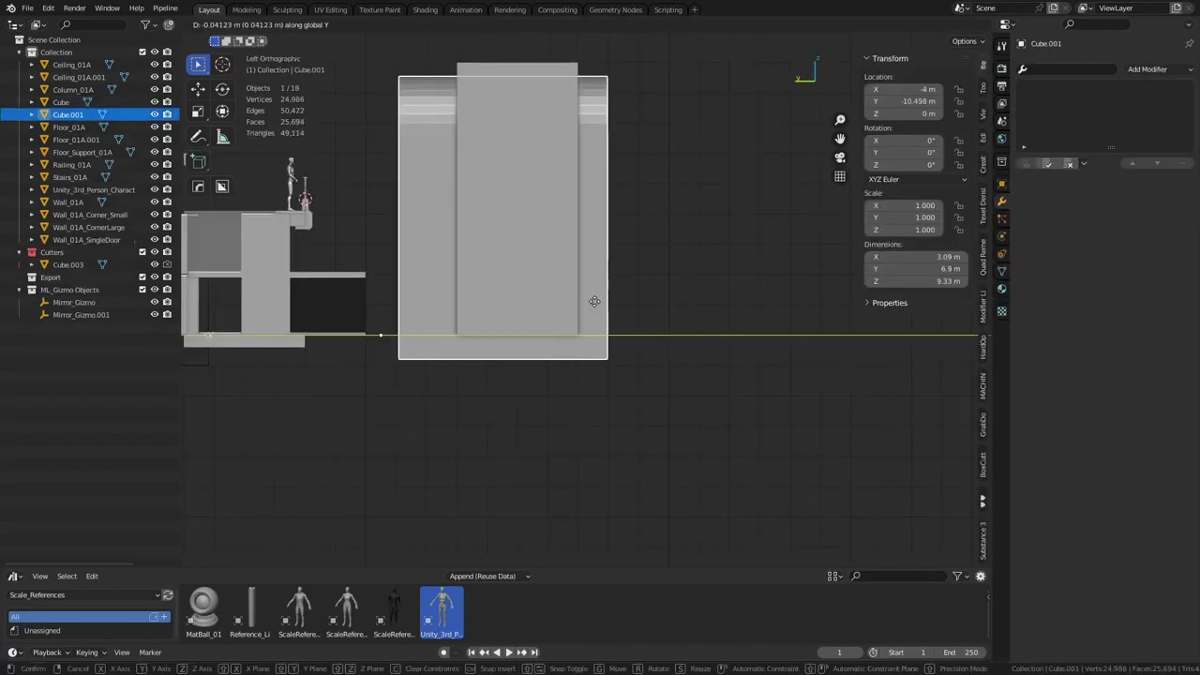
{"action": "left_click", "coordinate": [613, 307]}
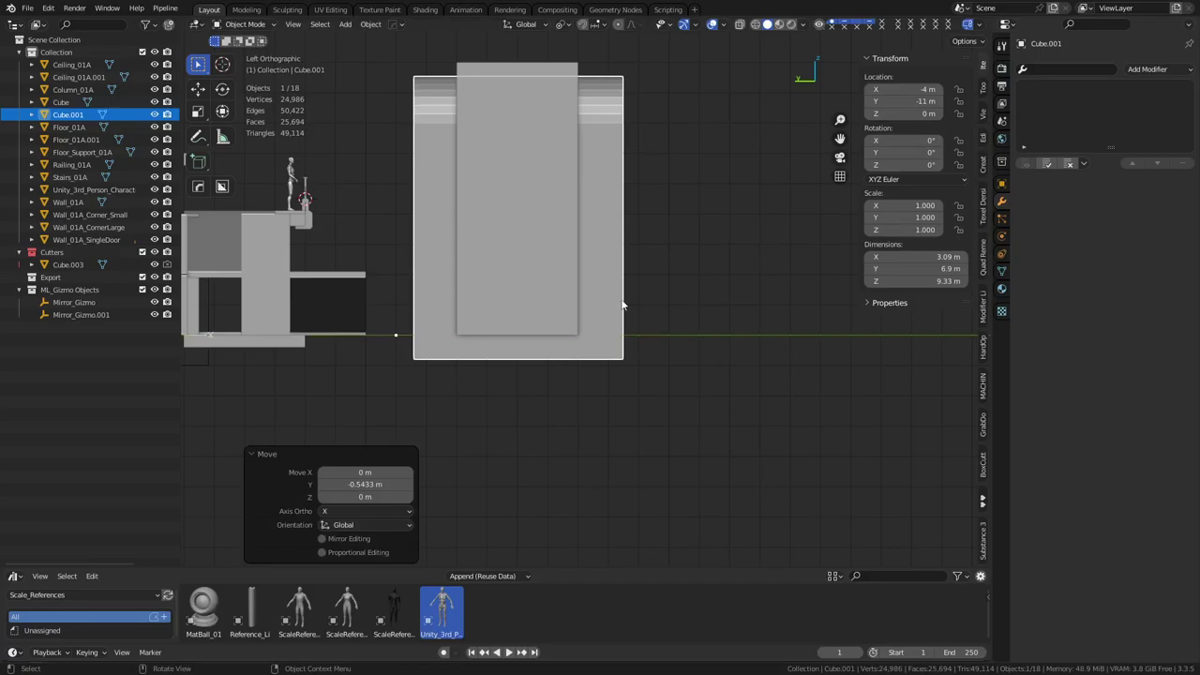
Step: Cut the arched solid out of the tall block with a Boolean difference
{"action": "mouse_move", "coordinate": [621, 300]}
{"action": "middle_mouse_down"}
{"action": "mouse_move", "coordinate": [594, 356]}
{"action": "mouse_move", "coordinate": [613, 343]}
{"action": "mouse_move", "coordinate": [619, 313]}
{"action": "middle_mouse_up"}
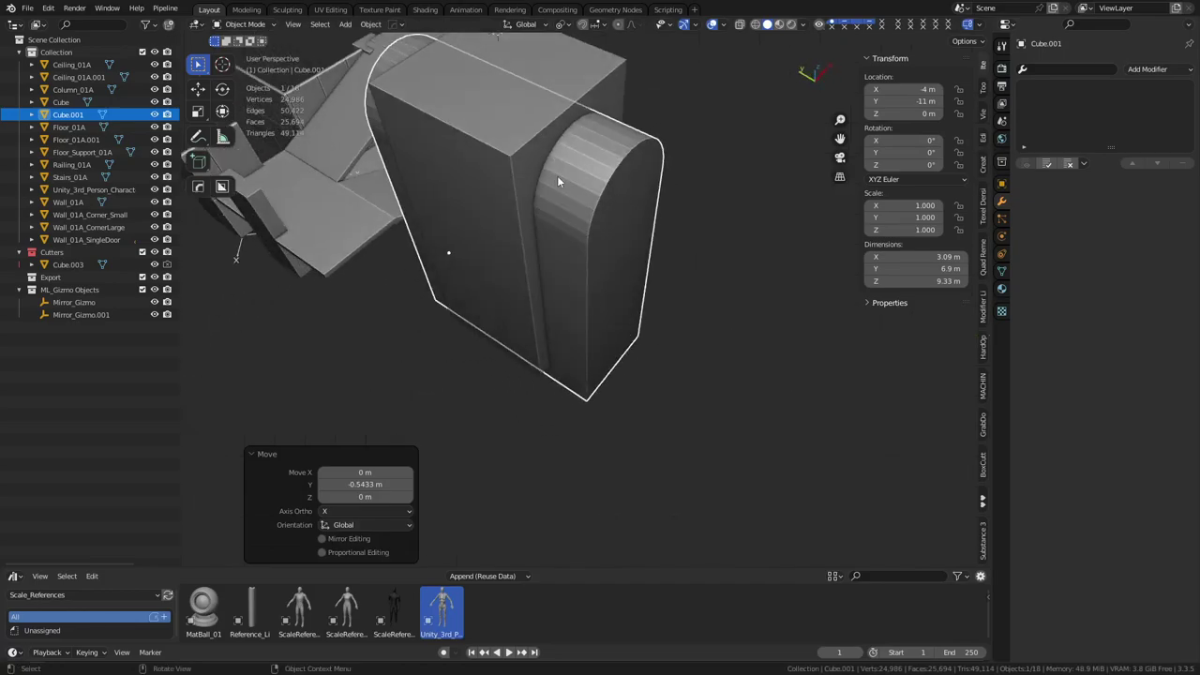
{"action": "left_click", "coordinate": [485, 161], "text": "shift"}
{"action": "key", "text": "ctrl+KP_Subtract"}
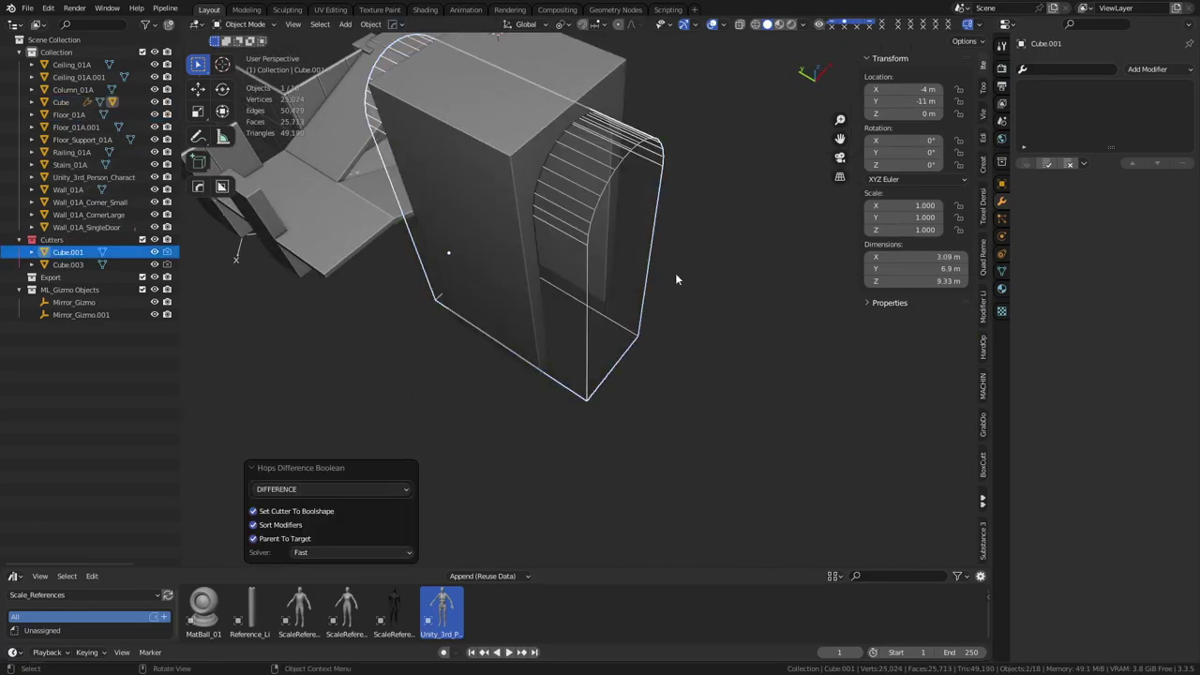
Step: Duplicate the arched cutter's mesh in place and rotate the copy 90° about Z to form a crossing passage
{"action": "left_click", "coordinate": [606, 300]}
{"action": "left_click", "coordinate": [585, 323]}
{"action": "left_click", "coordinate": [588, 325]}
{"action": "key", "text": "Tab"}
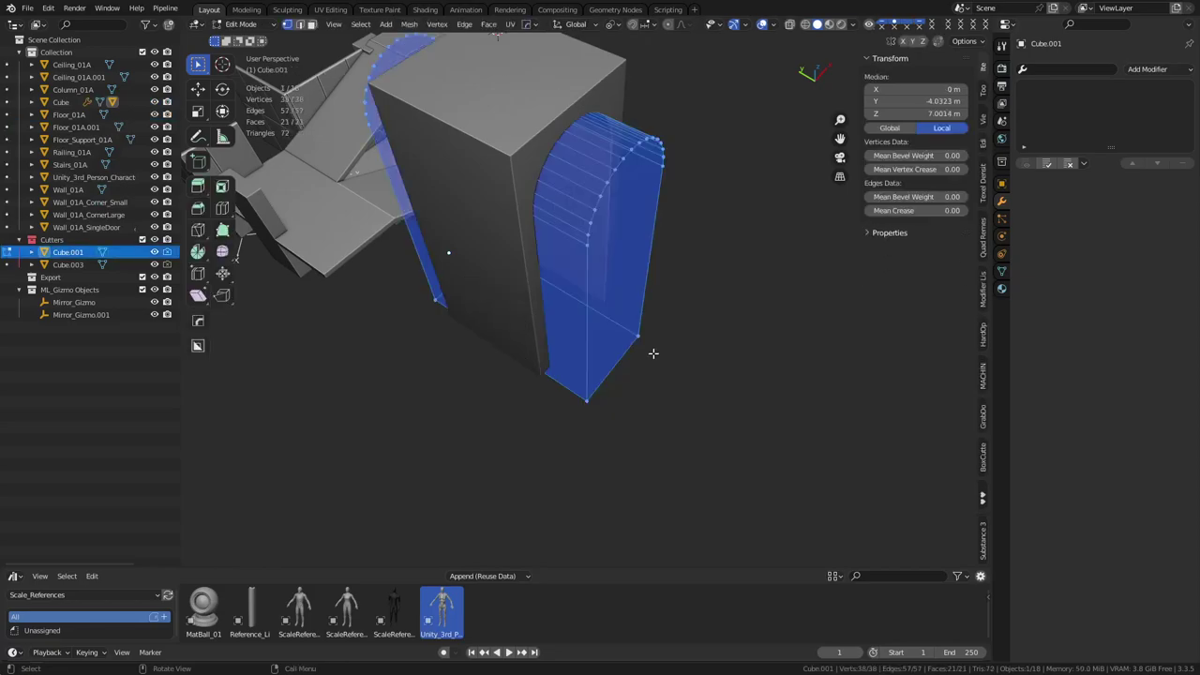
{"action": "middle_click_drag", "start_coordinate": [591, 362], "coordinate": [601, 390]}
{"action": "key", "text": "shift+space"}
{"action": "left_click", "coordinate": [667, 391]}
{"action": "key", "text": "shift+d"}
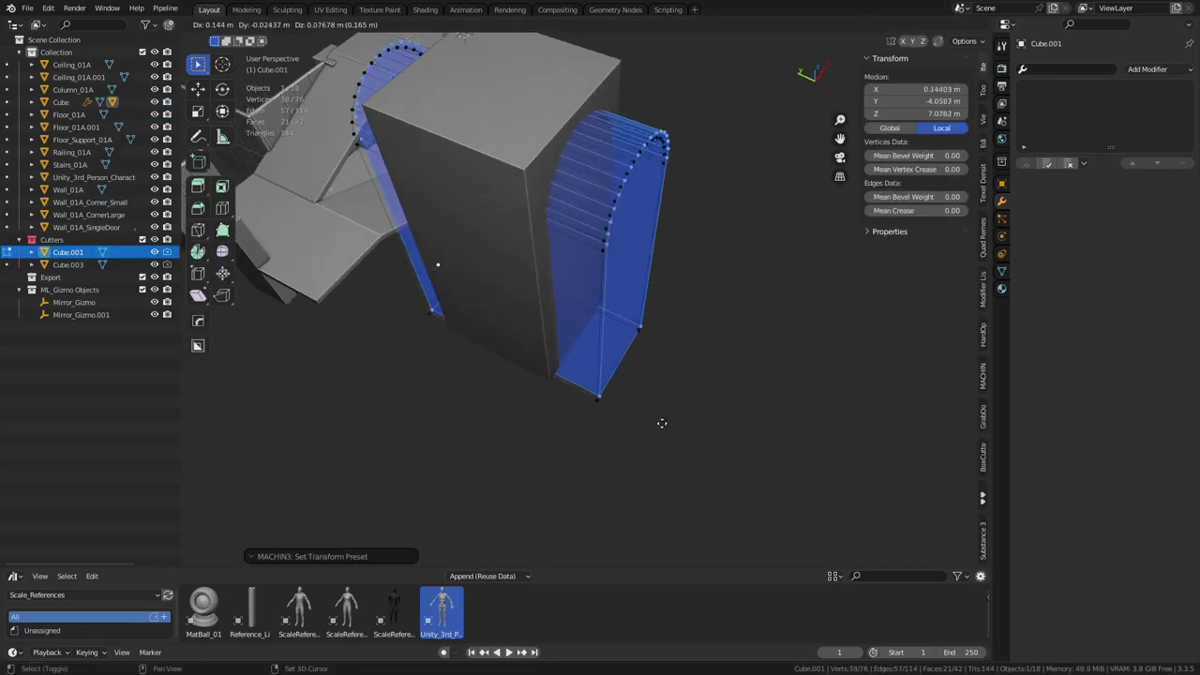
{"action": "right_click", "coordinate": [662, 423]}
{"action": "key", "text": "r"}
{"action": "key", "text": "z"}
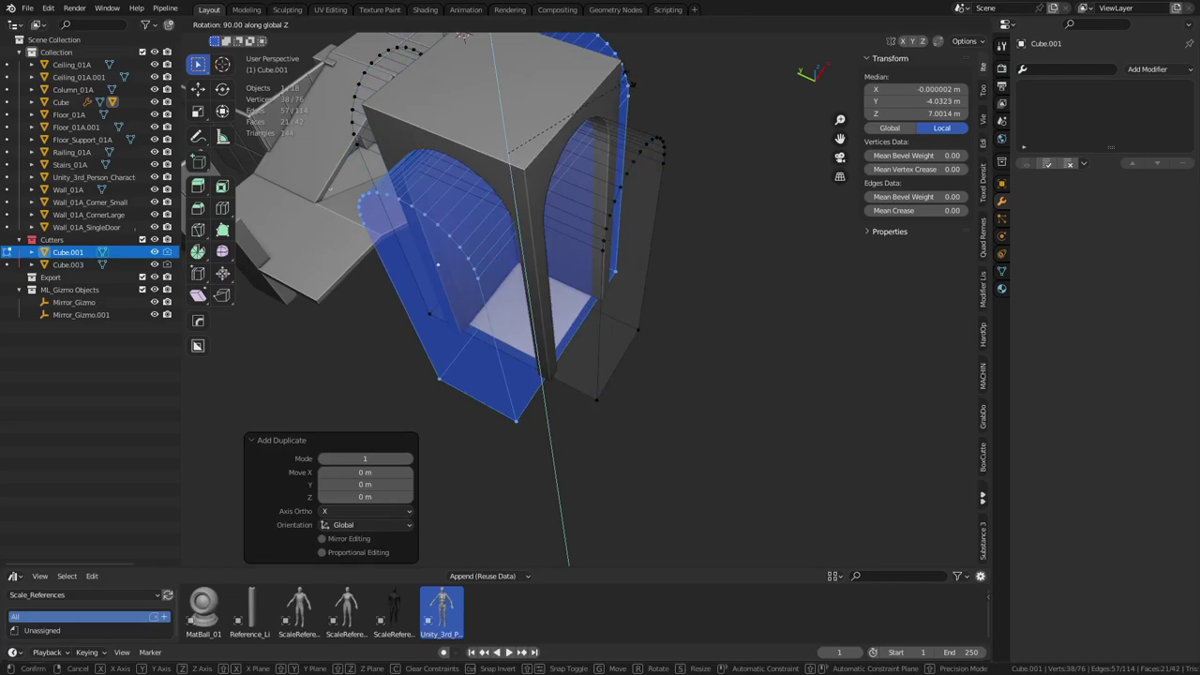
{"action": "key", "text": "Return"}
{"action": "middle_click_drag", "start_coordinate": [621, 233], "coordinate": [613, 272]}
{"action": "key", "text": "g"}
{"action": "key", "text": "z"}
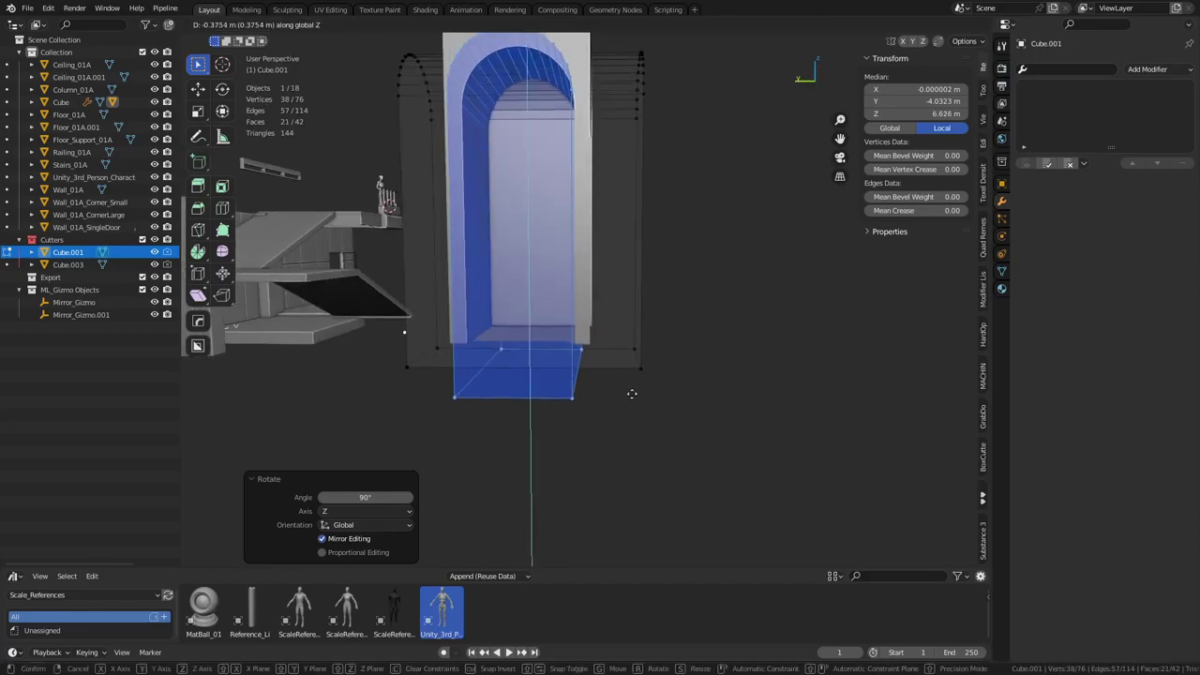
{"action": "left_click", "coordinate": [645, 177]}
{"action": "middle_click_drag", "start_coordinate": [650, 235], "coordinate": [609, 396]}
{"action": "key", "text": "Tab"}
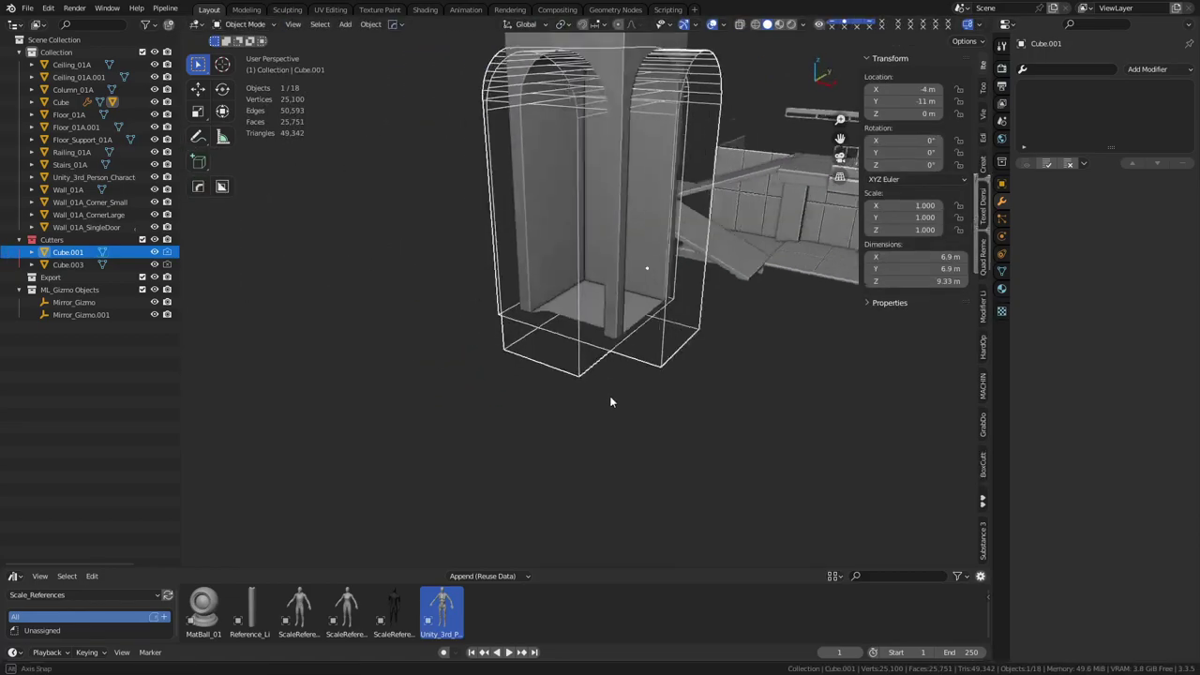
Step: Try the Exact solver on the tower's Boolean modifier and restore the Fast solver
{"action": "scroll", "coordinate": [610, 395], "scroll_direction": "up", "scroll_amount": 2}
{"action": "left_click", "coordinate": [629, 320]}
{"action": "left_click", "coordinate": [1163, 265]}
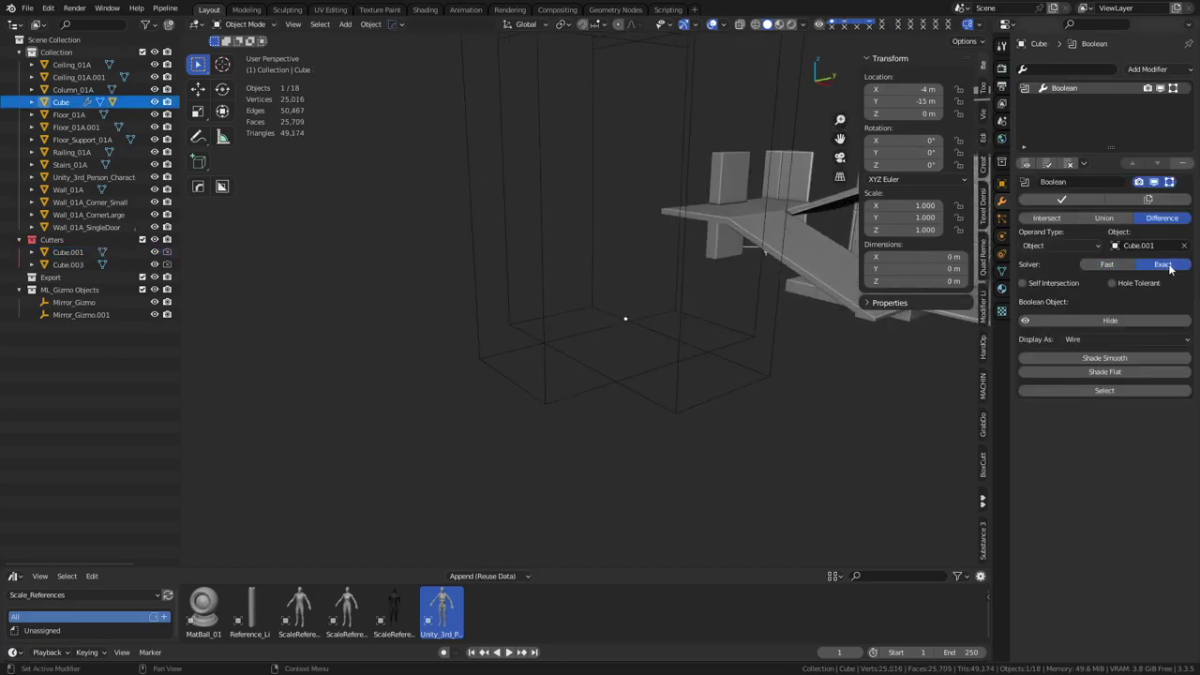
{"action": "left_click", "coordinate": [1111, 270]}
{"action": "middle_click_drag", "start_coordinate": [407, 315], "coordinate": [530, 332]}
{"action": "key", "text": "Tab"}
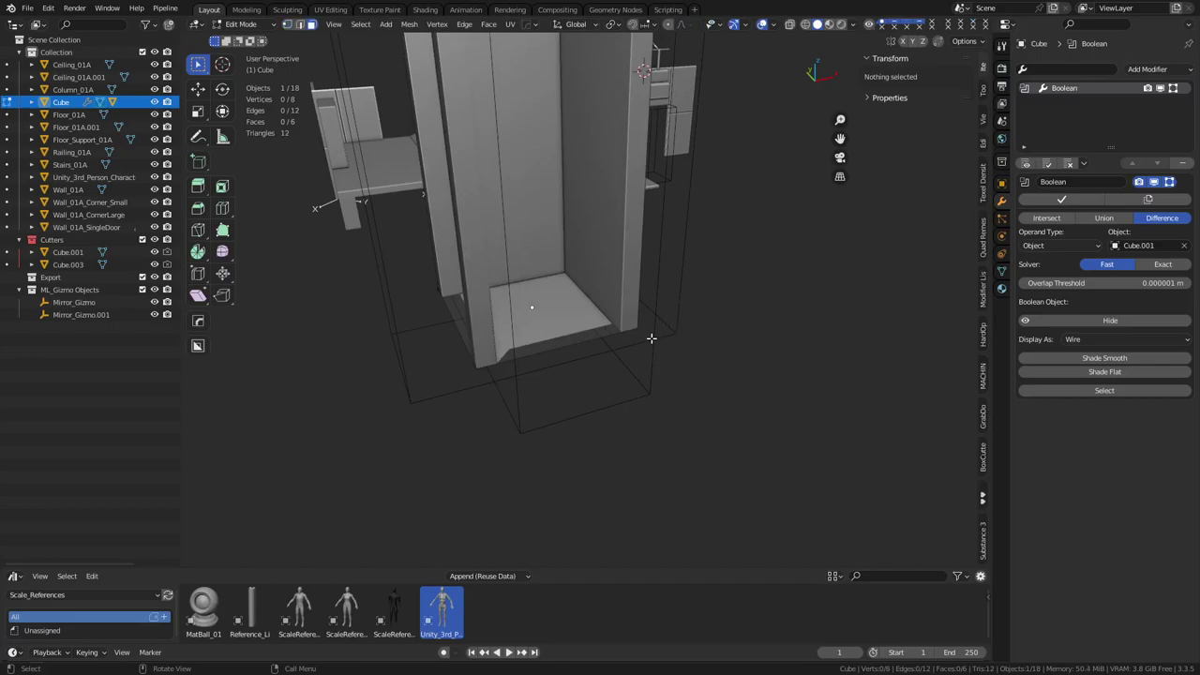
{"action": "key", "text": "Tab"}
Step: Separate the rotated arch geometry from the cutter into its own object
{"action": "left_click", "coordinate": [581, 337]}
{"action": "left_click", "coordinate": [570, 375]}
{"action": "left_click", "coordinate": [562, 368]}
{"action": "key", "text": "Tab"}
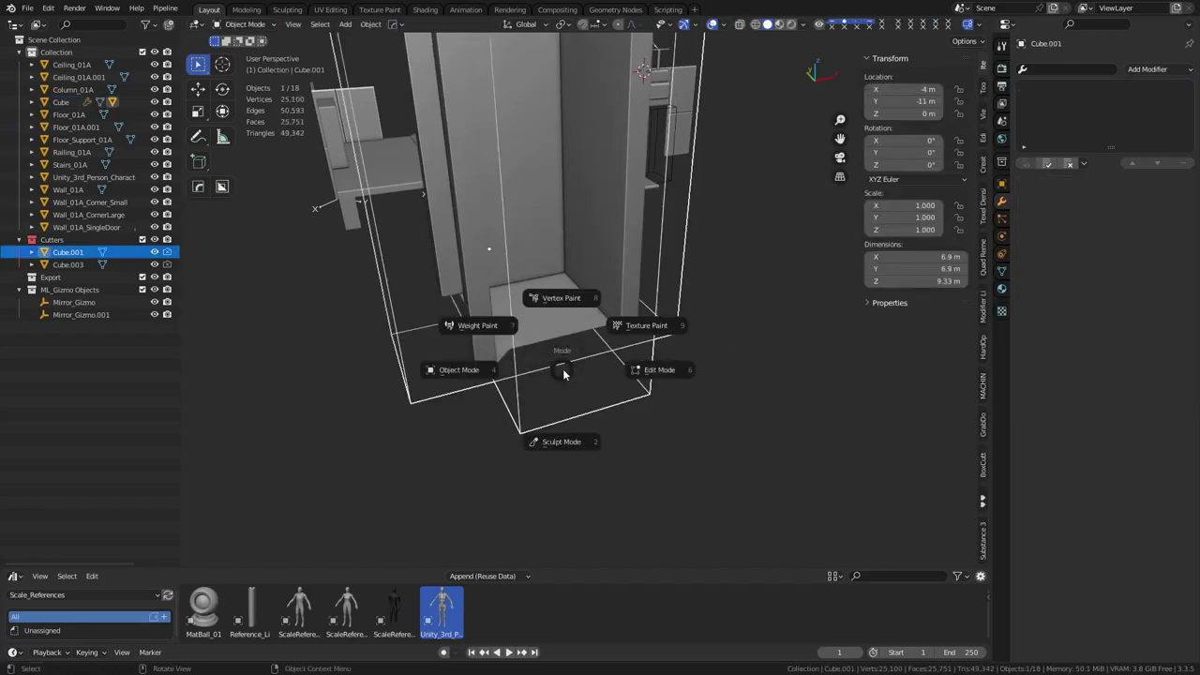
{"action": "left_click", "coordinate": [657, 361]}
{"action": "middle_click_drag", "start_coordinate": [685, 335], "coordinate": [548, 253]}
{"action": "scroll", "coordinate": [549, 253], "scroll_direction": "down", "scroll_amount": 4}
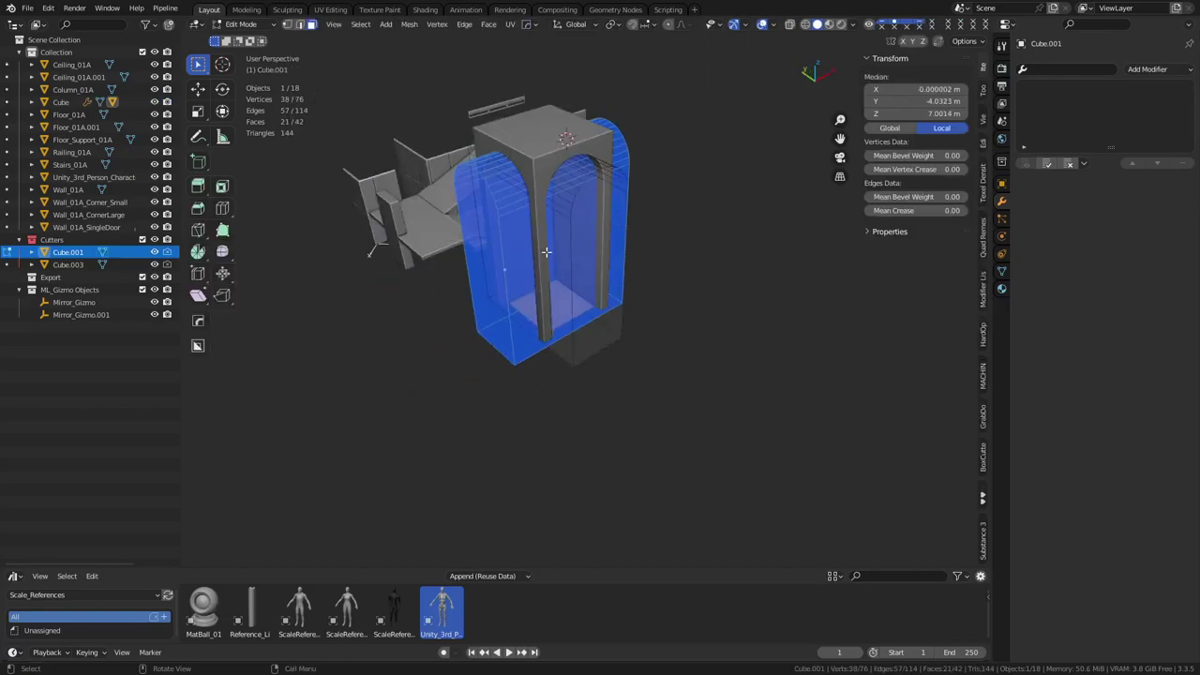
{"action": "key", "text": "p"}
{"action": "left_click", "coordinate": [658, 290]}
{"action": "key", "text": "Tab"}
Step: Cut the separated crossing arch out of the tower with a second Boolean difference
{"action": "left_click", "coordinate": [521, 350]}
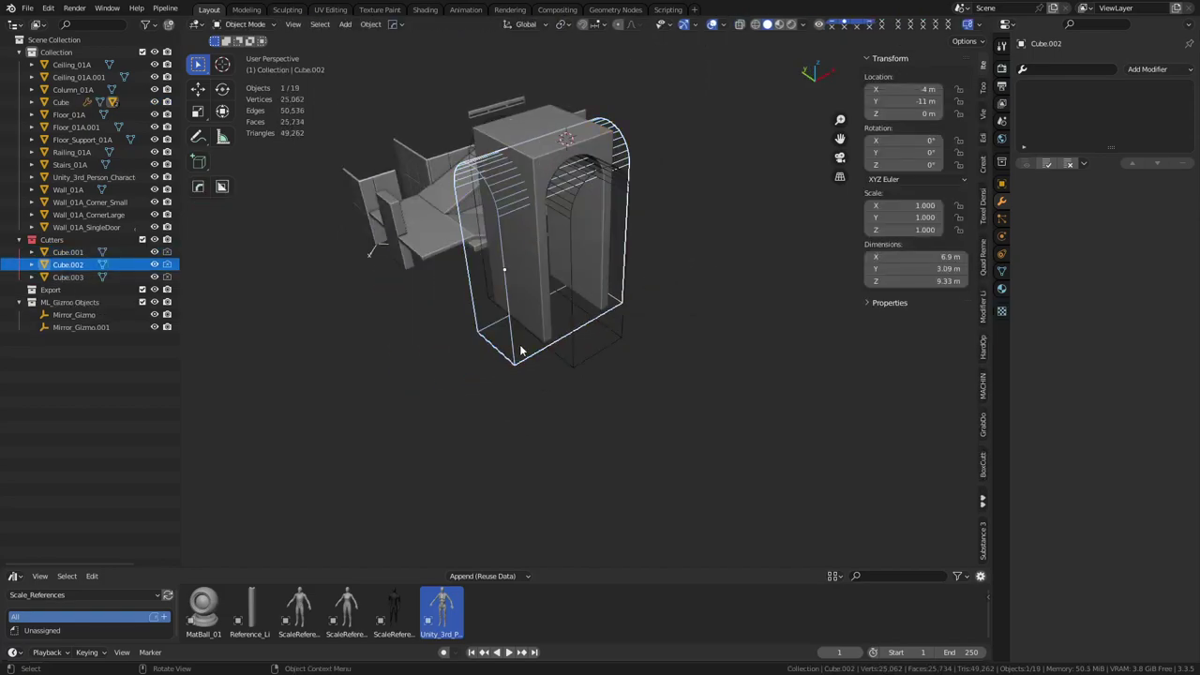
{"action": "left_click", "coordinate": [548, 118], "text": "shift"}
{"action": "key", "text": "ctrl+KP_Subtract"}
{"action": "left_click", "coordinate": [659, 258]}
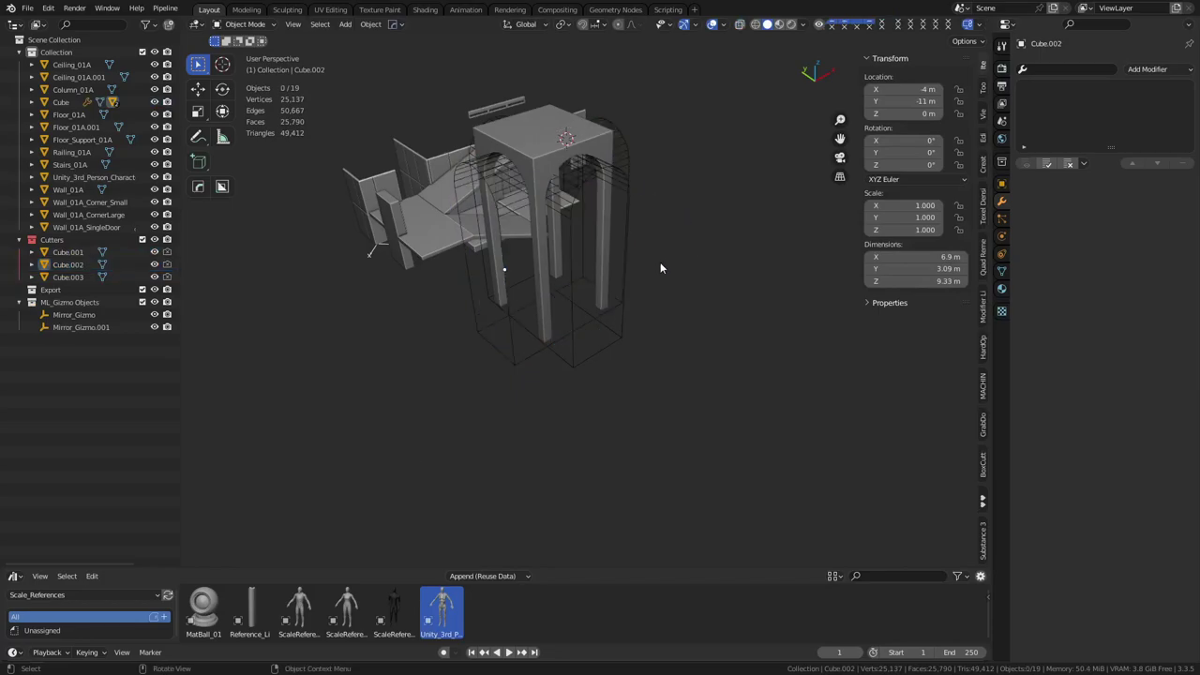
Step: Isolate the main collection, hiding Cutters, Export and ML_Gizmo Objects, and inspect the four-legged arched tower
{"action": "key", "text": "1"}
{"action": "middle_click_drag", "start_coordinate": [660, 263], "coordinate": [568, 289]}
{"action": "left_click", "coordinate": [587, 118]}
{"action": "middle_click_drag", "start_coordinate": [607, 192], "coordinate": [629, 235]}
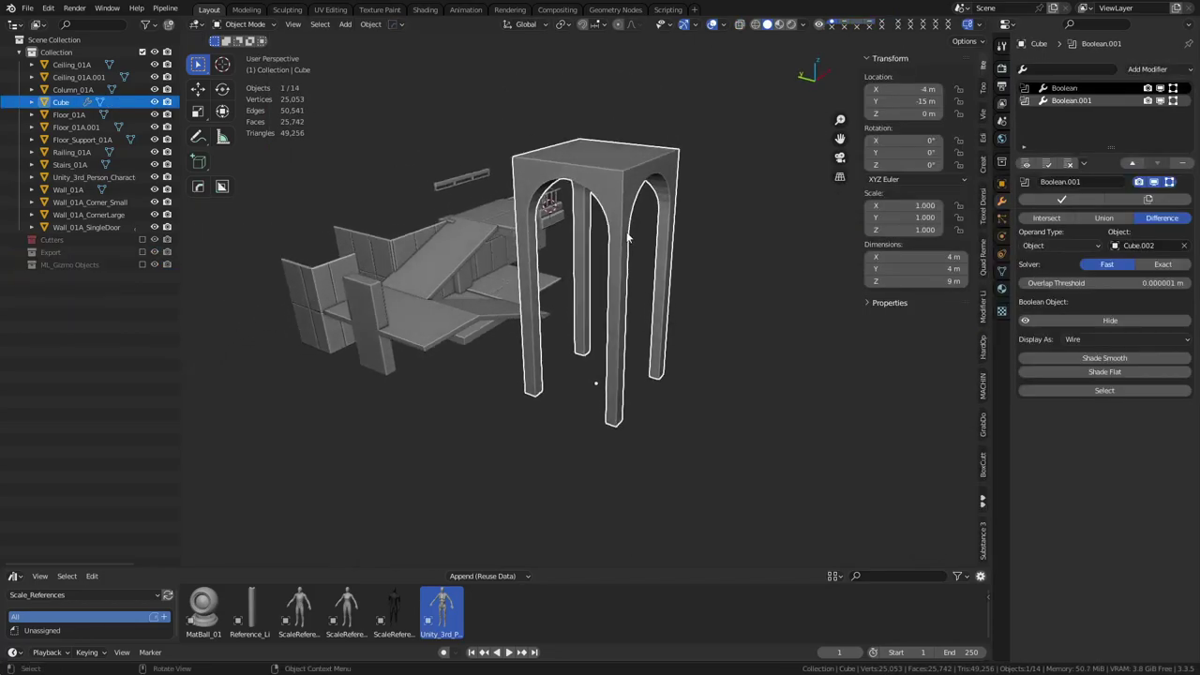
{"action": "scroll", "coordinate": [630, 193], "scroll_direction": "up", "scroll_amount": 3}
{"action": "scroll", "coordinate": [619, 136], "scroll_direction": "up", "scroll_amount": 1}
{"action": "scroll", "coordinate": [570, 150], "scroll_direction": "down", "scroll_amount": 4}
{"action": "scroll", "coordinate": [562, 199], "scroll_direction": "up", "scroll_amount": 3}
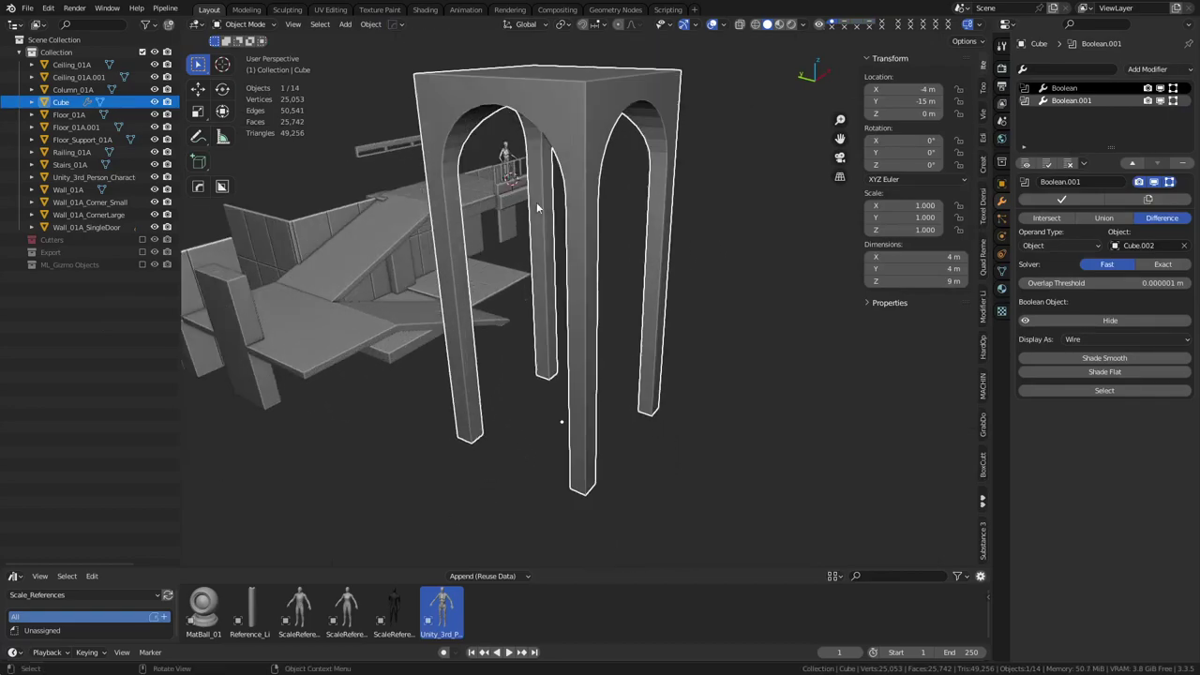
{"action": "scroll", "coordinate": [506, 164], "scroll_direction": "down", "scroll_amount": 2}
Step: Apply the tower's second Boolean modifier and shade the tower auto smooth
{"action": "left_click", "coordinate": [1068, 200]}
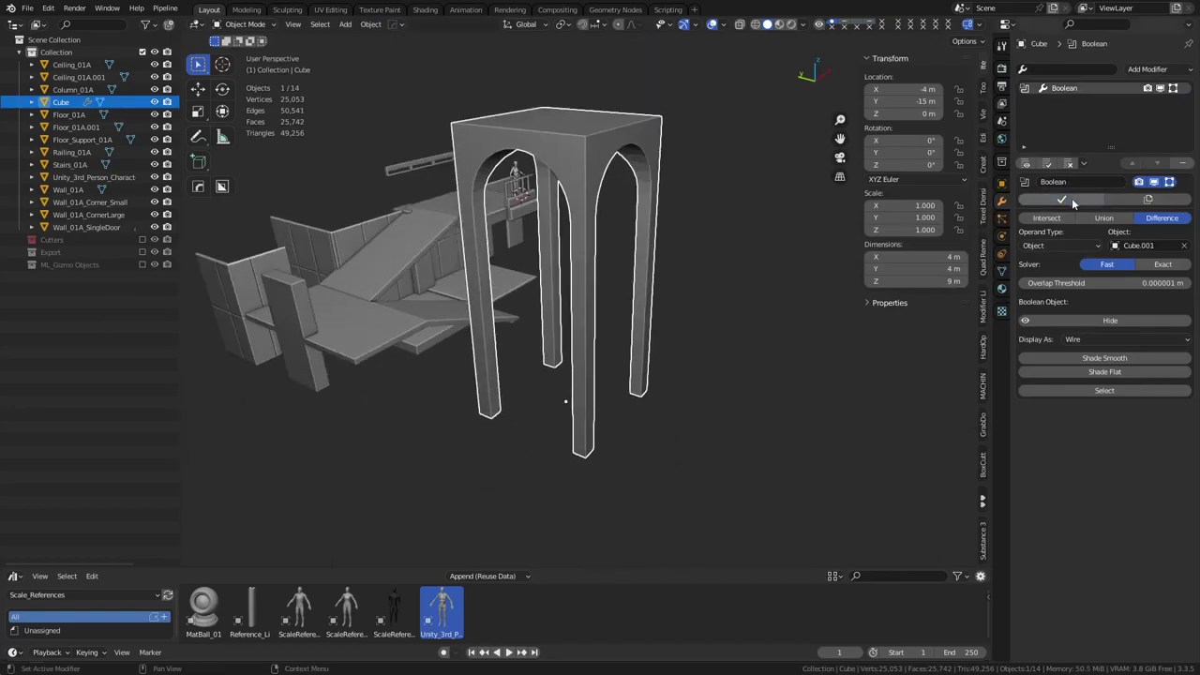
{"action": "right_click", "coordinate": [616, 174]}
{"action": "left_click", "coordinate": [616, 175]}
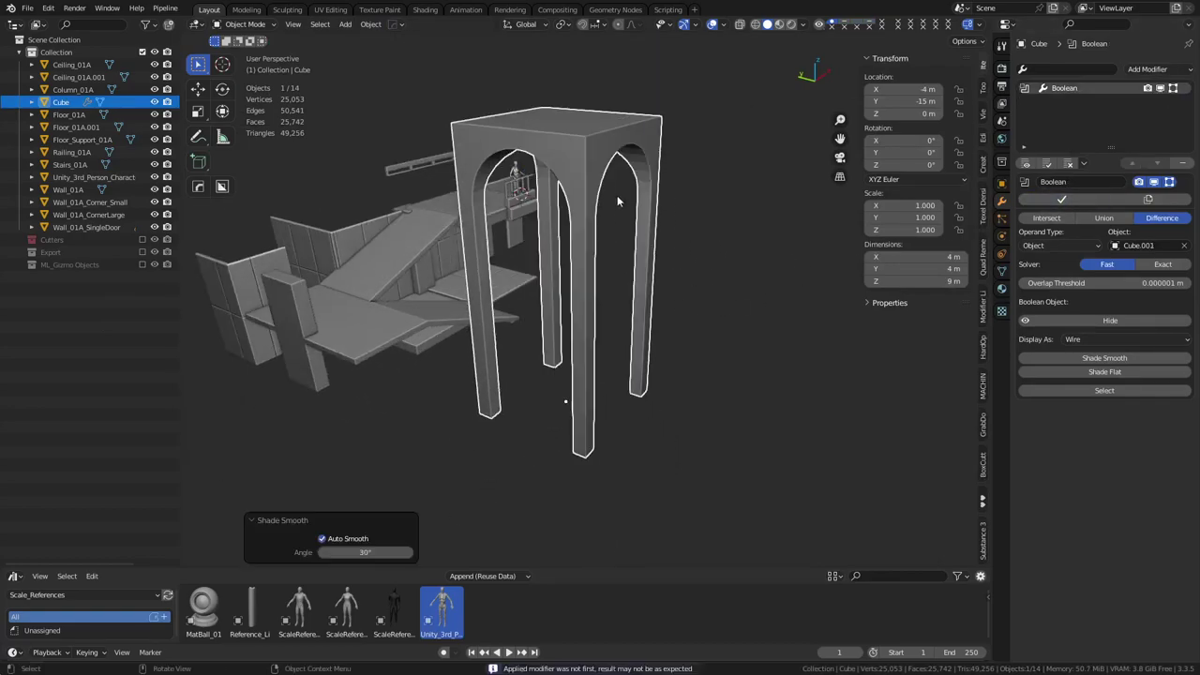
Step: Rename the tower object as Tower_01A
{"action": "double_click", "coordinate": [61, 101]}
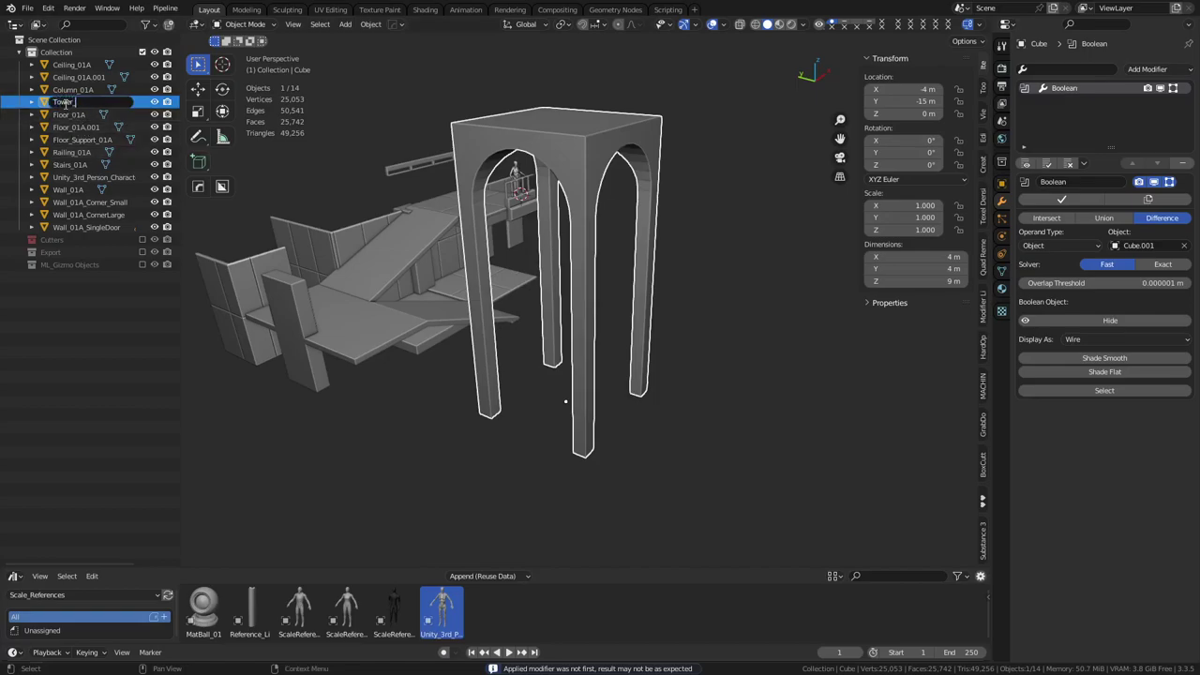
{"action": "type", "text": "Tower_01A"}
{"action": "key", "text": "Return"}
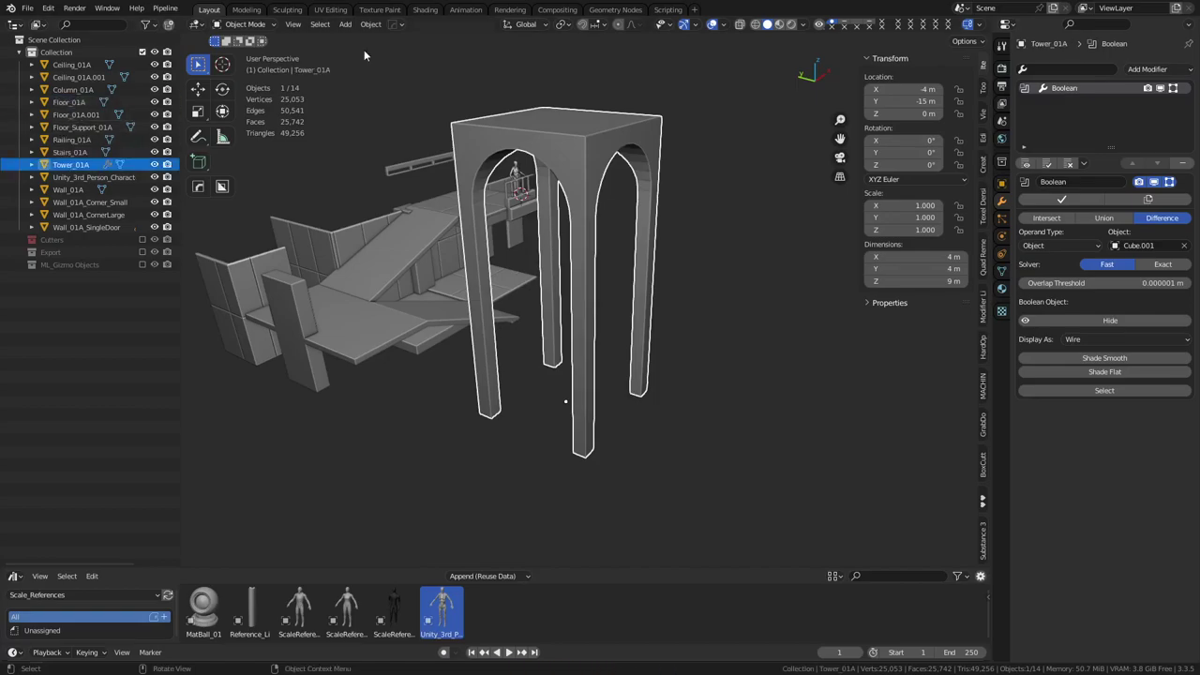
Step: Apply the tower's remaining Boolean modifier and shade the tower auto smooth at 30°
{"action": "right_click", "coordinate": [627, 233]}
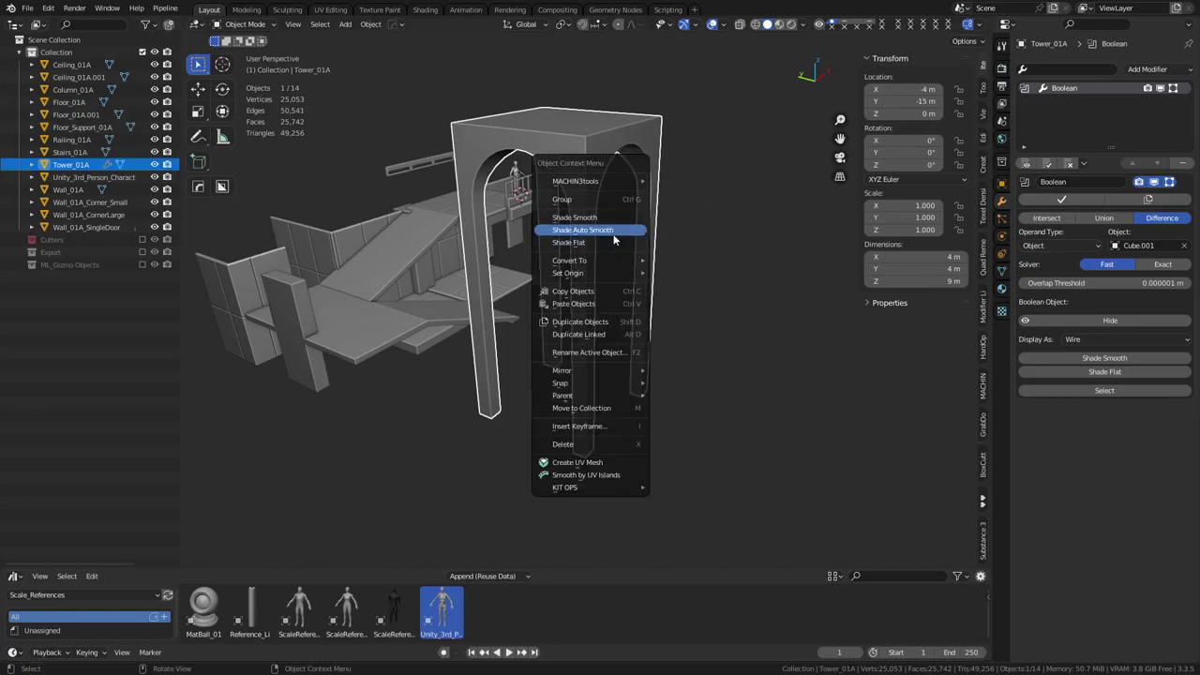
{"action": "left_click", "coordinate": [619, 234]}
{"action": "left_click", "coordinate": [1061, 200]}
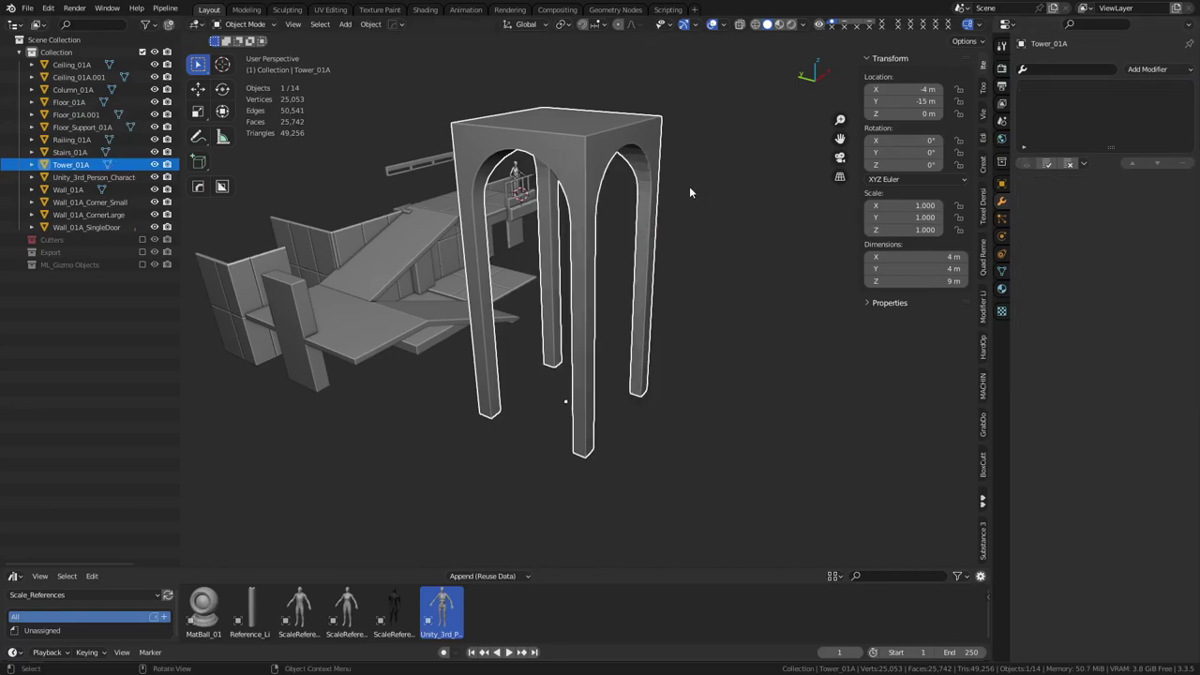
{"action": "right_click", "coordinate": [689, 185]}
{"action": "left_click", "coordinate": [649, 191]}
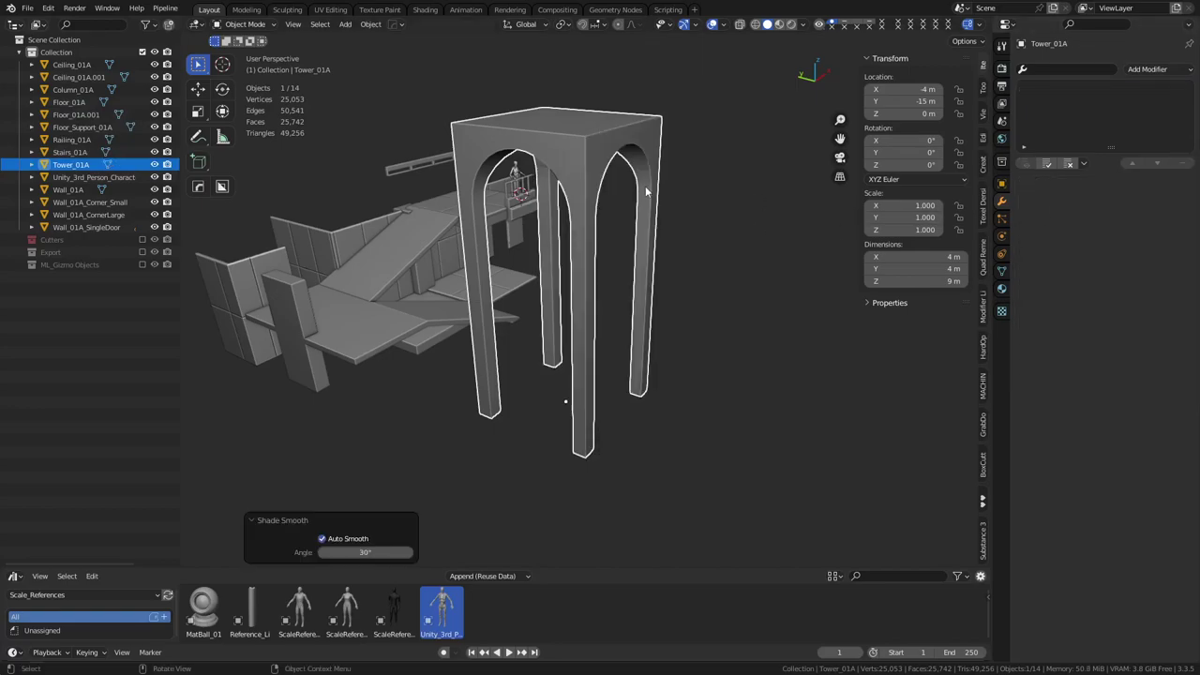
{"action": "right_click", "coordinate": [651, 239]}
Step: Export the selected tower as a Unity FBX named Tower_01A.fbx into the project's Assets\Models folder
{"action": "double_click", "coordinate": [71, 164]}
{"action": "key", "text": "ctrl+c"}
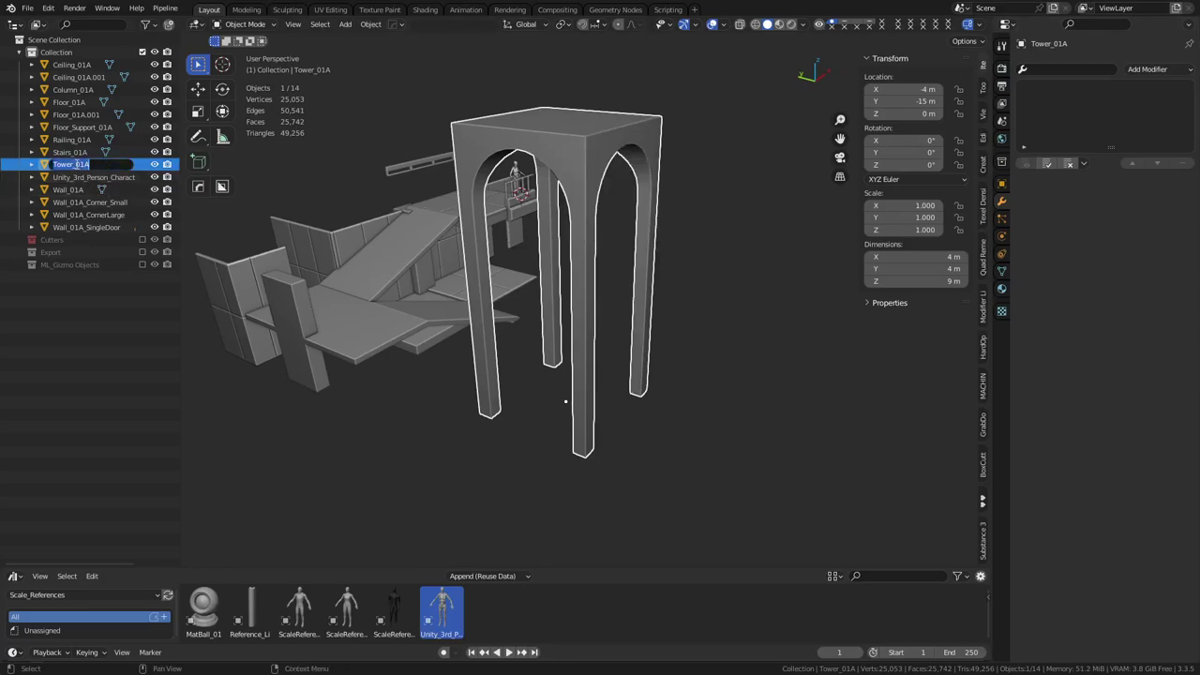
{"action": "key", "text": "Escape"}
{"action": "right_click", "coordinate": [608, 241]}
{"action": "left_click", "coordinate": [610, 242]}
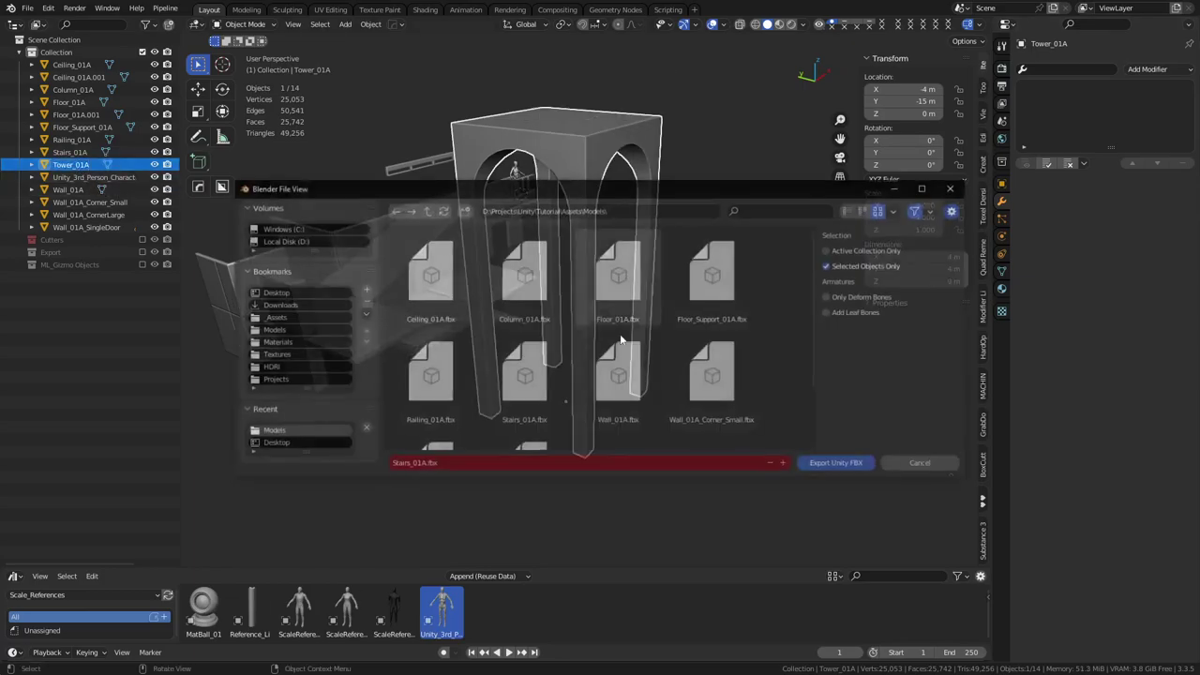
{"action": "left_click", "coordinate": [551, 461]}
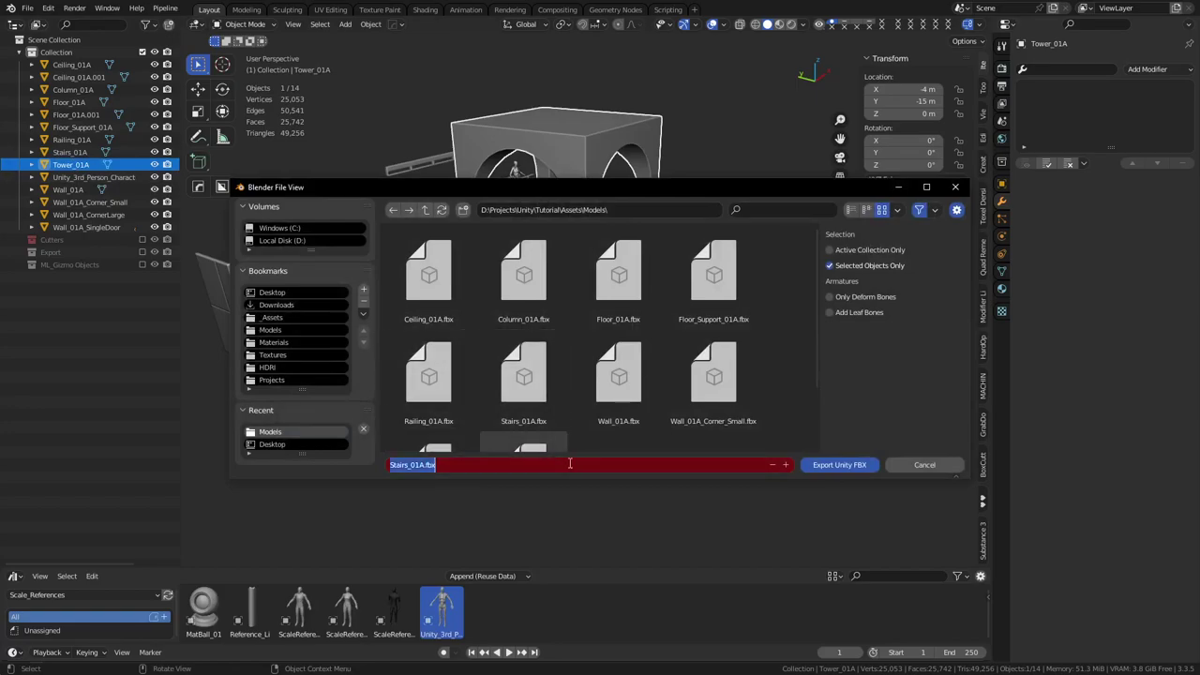
{"action": "key", "text": "ctrl+v"}
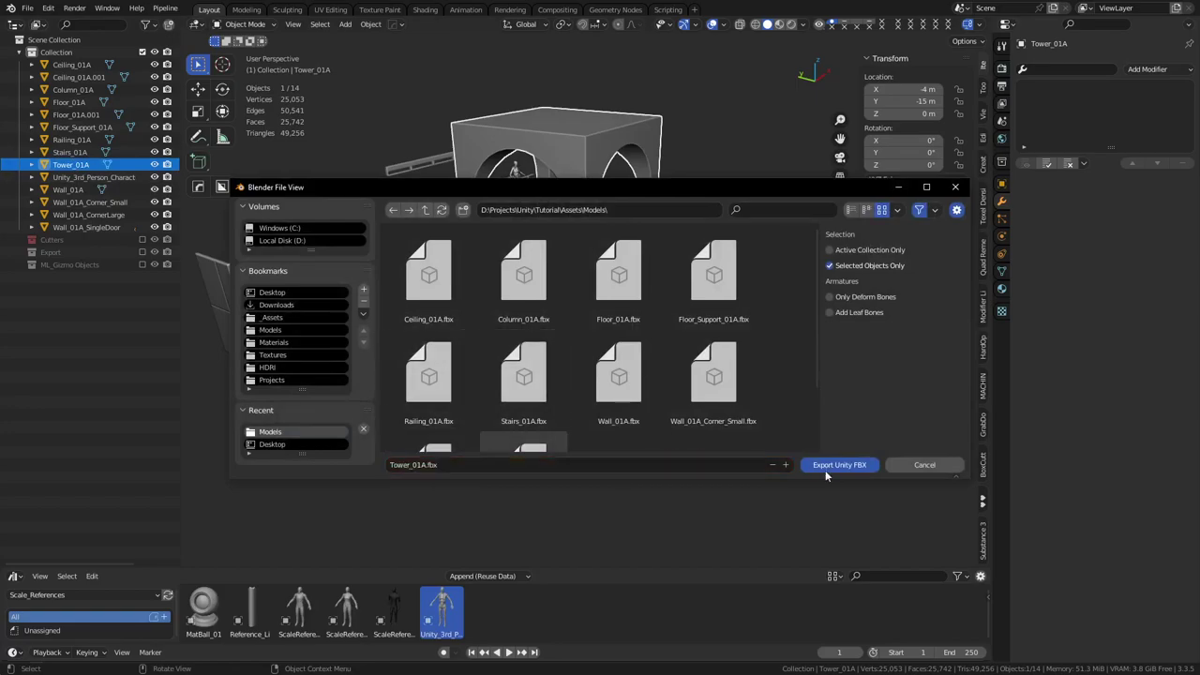
{"action": "left_click", "coordinate": [825, 467]}
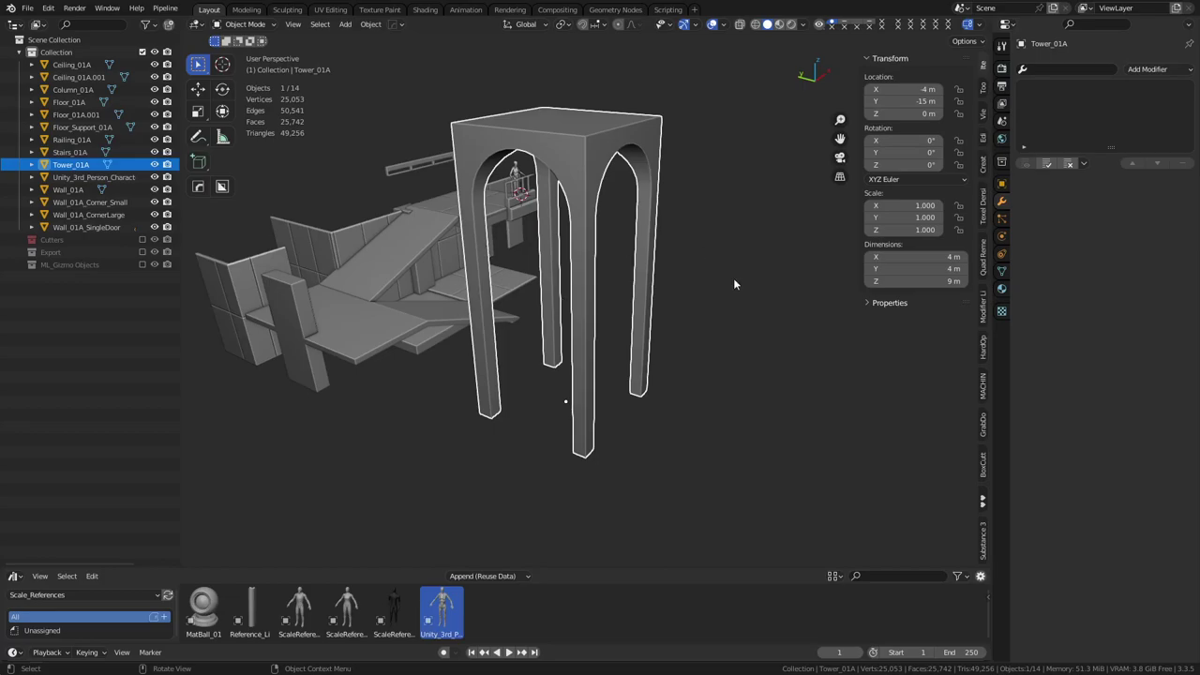
Step: Switch to Unity and place the Tower_01A model on the level's upper floor at X -2, Y 8, Z 6
{"action": "left_click", "coordinate": [356, 327]}
{"action": "left_click", "coordinate": [276, 281]}
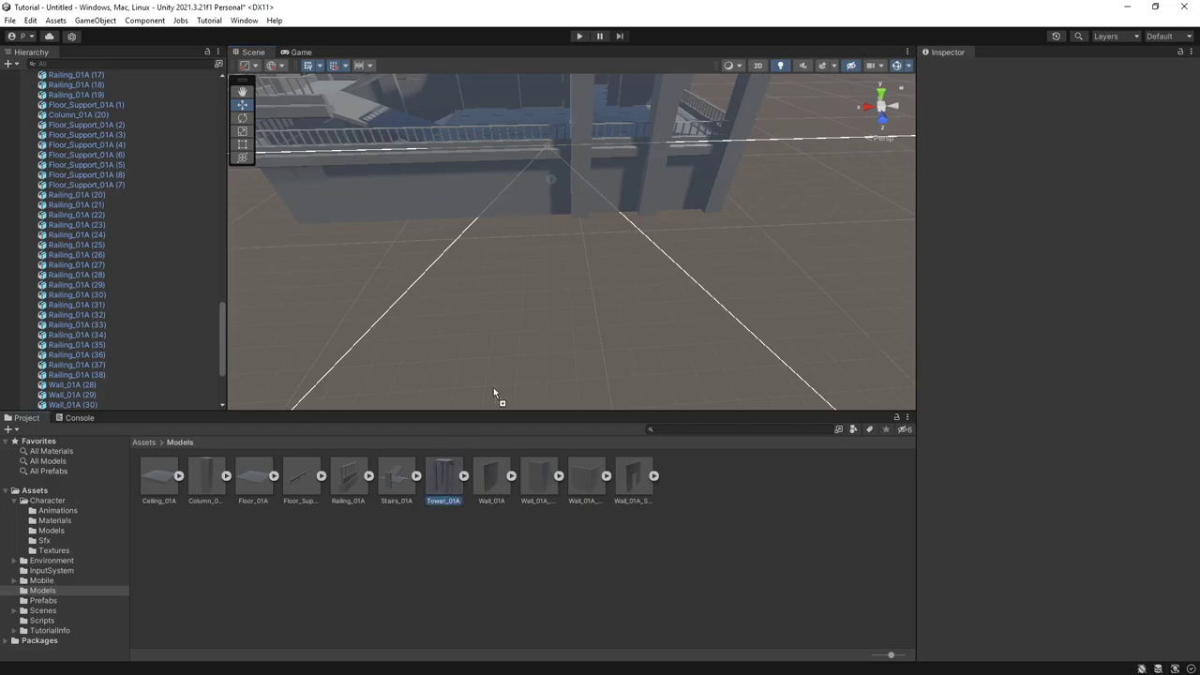
{"action": "left_click_drag", "start_coordinate": [494, 392], "coordinate": [516, 164]}
{"action": "key", "text": "f"}
{"action": "mouse_move", "coordinate": [635, 227]}
{"action": "left_mouse_down", "text": "alt"}
{"action": "mouse_move", "coordinate": [512, 157]}
{"action": "mouse_move", "coordinate": [404, 245]}
{"action": "mouse_move", "coordinate": [661, 186]}
{"action": "mouse_move", "coordinate": [621, 182]}
{"action": "mouse_move", "coordinate": [639, 178]}
{"action": "mouse_move", "coordinate": [649, 214]}
{"action": "mouse_move", "coordinate": [621, 228]}
{"action": "left_mouse_up", "text": "alt"}
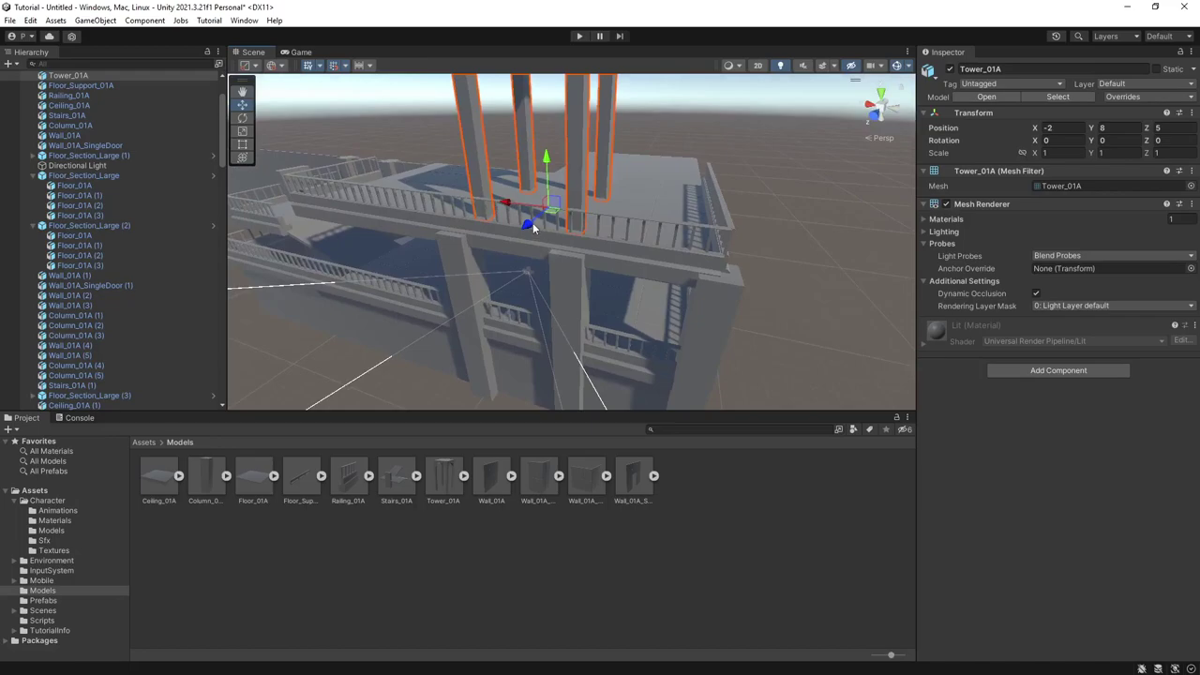
{"action": "left_click_drag", "start_coordinate": [532, 228], "coordinate": [515, 239]}
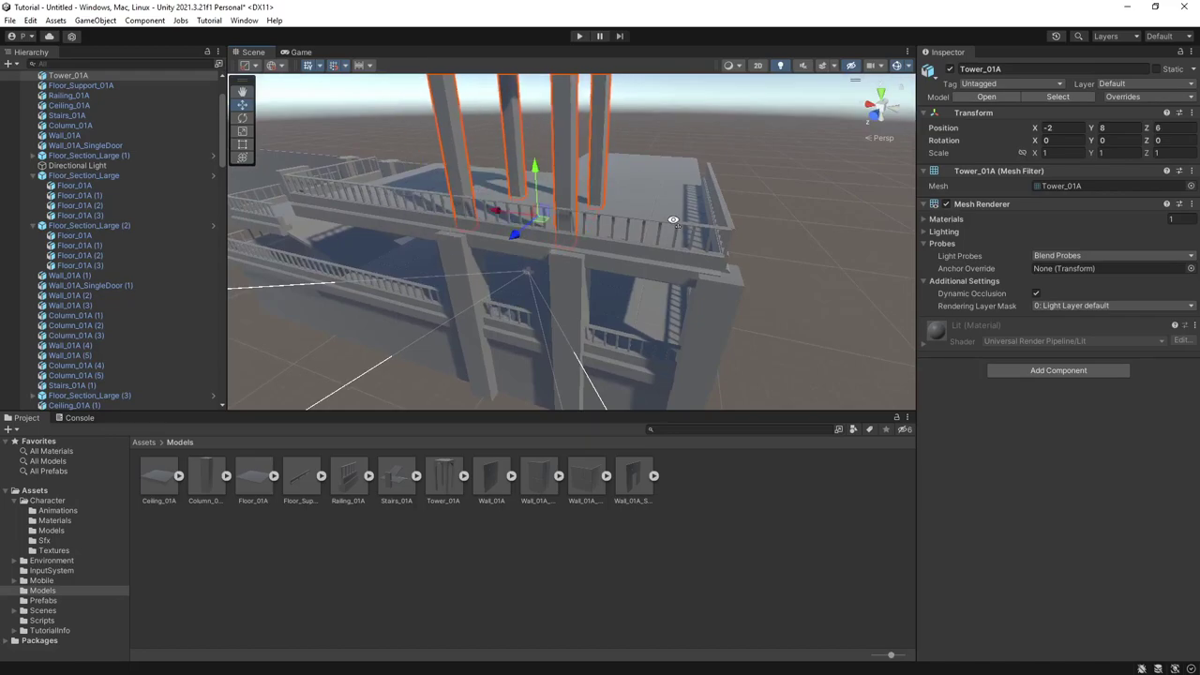
{"action": "left_click_drag", "start_coordinate": [672, 221], "coordinate": [609, 237], "text": "alt"}
Step: Duplicate the tower three times along the Z axis to form a row of four adjoining arched towers on the upper floor
{"action": "key", "text": "ctrl+d"}
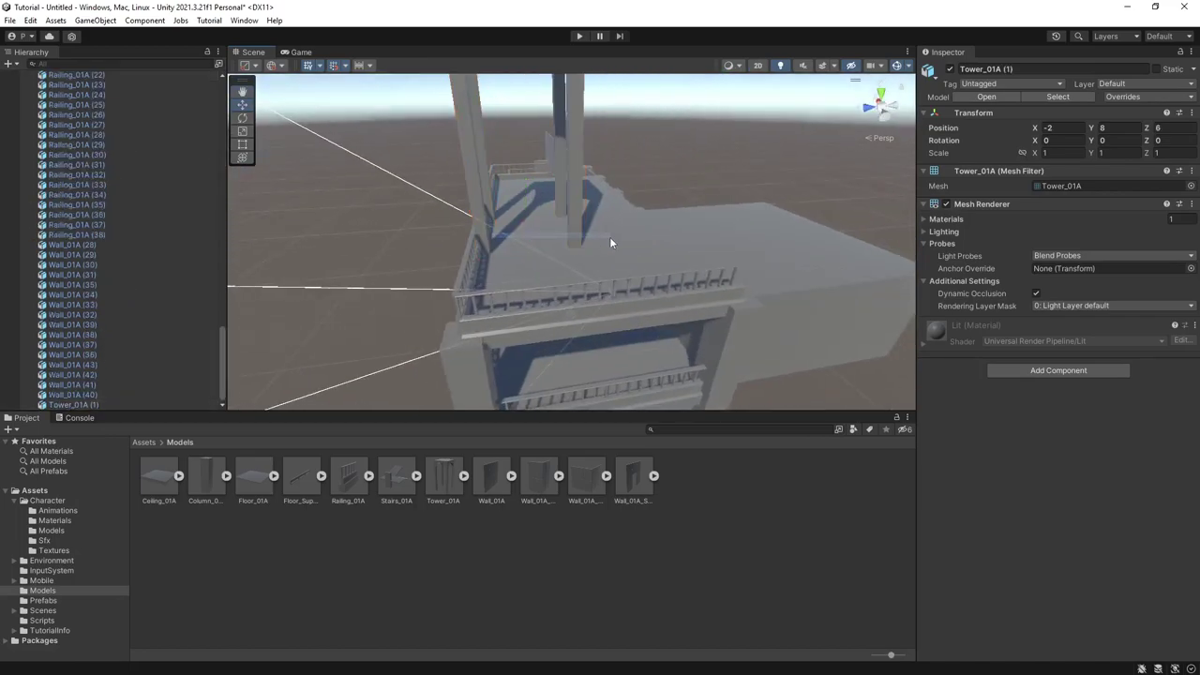
{"action": "key", "text": "ctrl+z"}
{"action": "left_click_drag", "start_coordinate": [487, 241], "coordinate": [580, 245]}
{"action": "right_click_drag", "start_coordinate": [593, 229], "coordinate": [598, 185]}
{"action": "key", "text": "ctrl+d"}
{"action": "left_click_drag", "start_coordinate": [557, 316], "coordinate": [696, 321]}
{"action": "left_click", "coordinate": [662, 330]}
{"action": "left_click", "coordinate": [662, 330]}
{"action": "key", "text": "ctrl+d"}
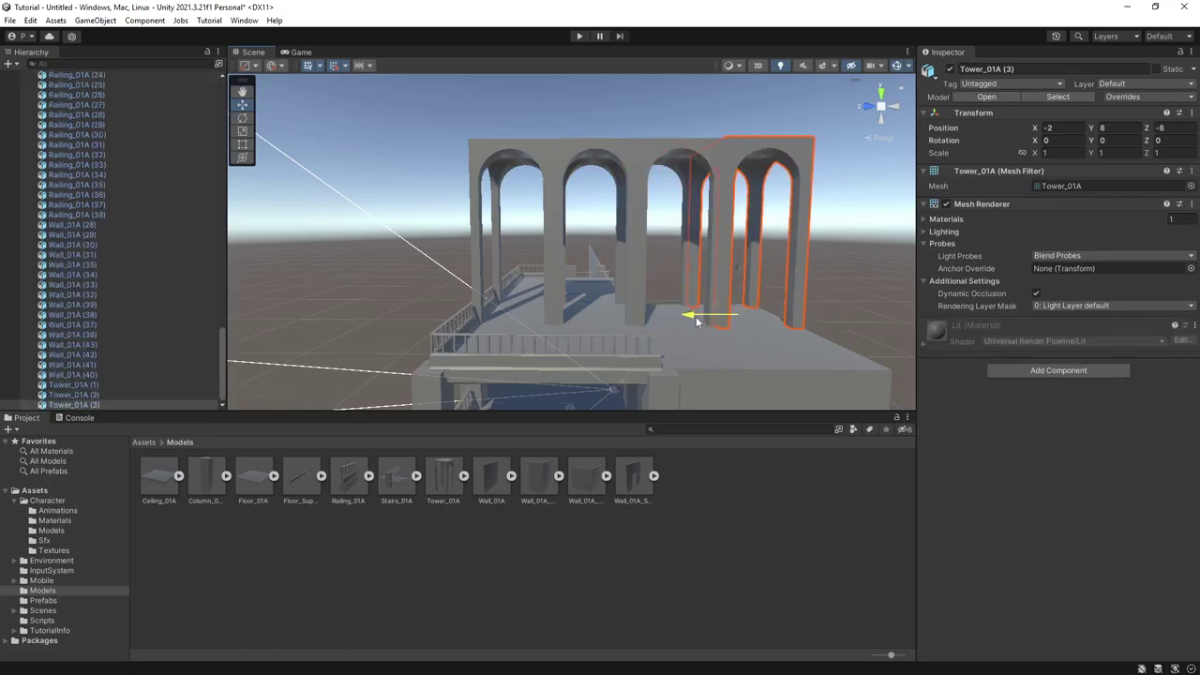
Step: Play-test the level by running the character through the lower hall and along the ramps, and stop play mode
{"action": "left_click", "coordinate": [827, 291]}
{"action": "right_click_drag", "start_coordinate": [739, 297], "coordinate": [933, 335]}
{"action": "left_click_drag", "start_coordinate": [932, 336], "coordinate": [691, 130], "text": "alt"}
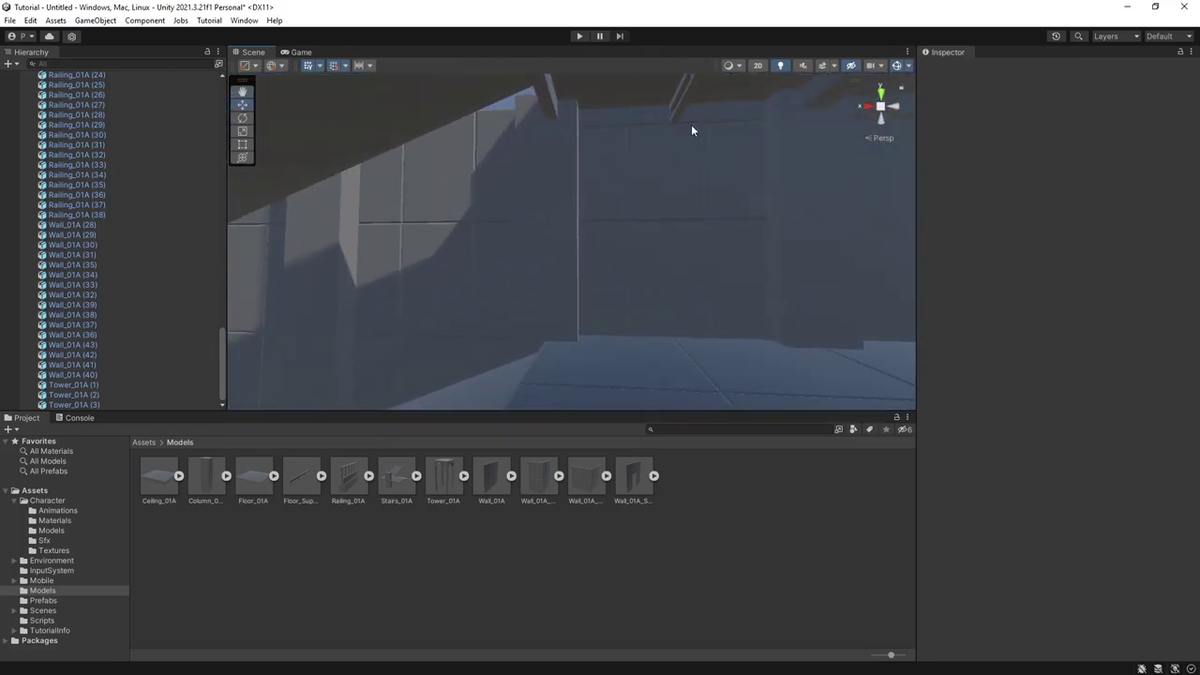
{"action": "left_click", "coordinate": [578, 36]}
{"action": "key", "text": "w"}
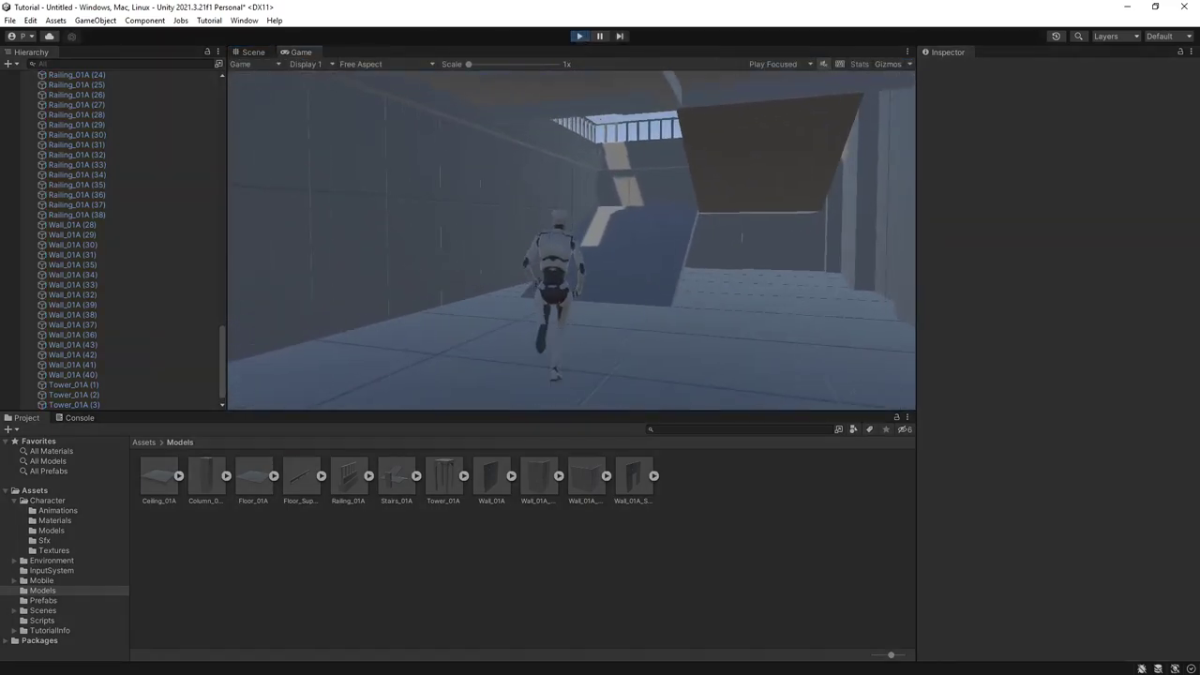
{"action": "key", "text": "w"}
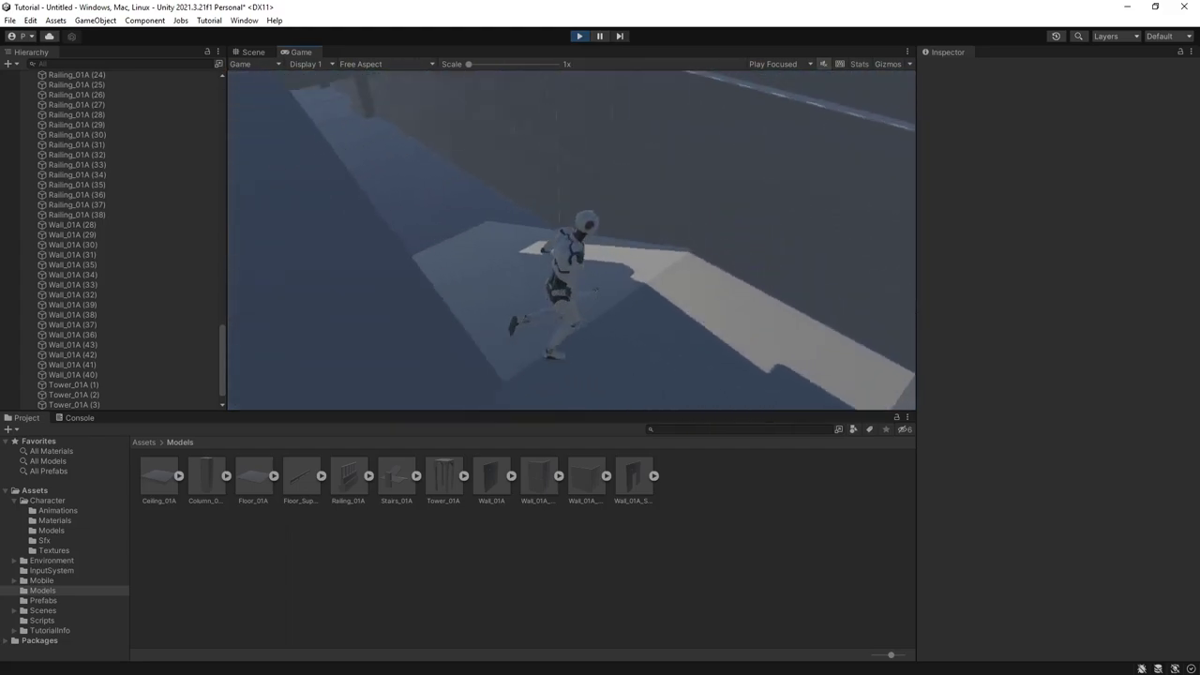
{"action": "key", "text": "w"}
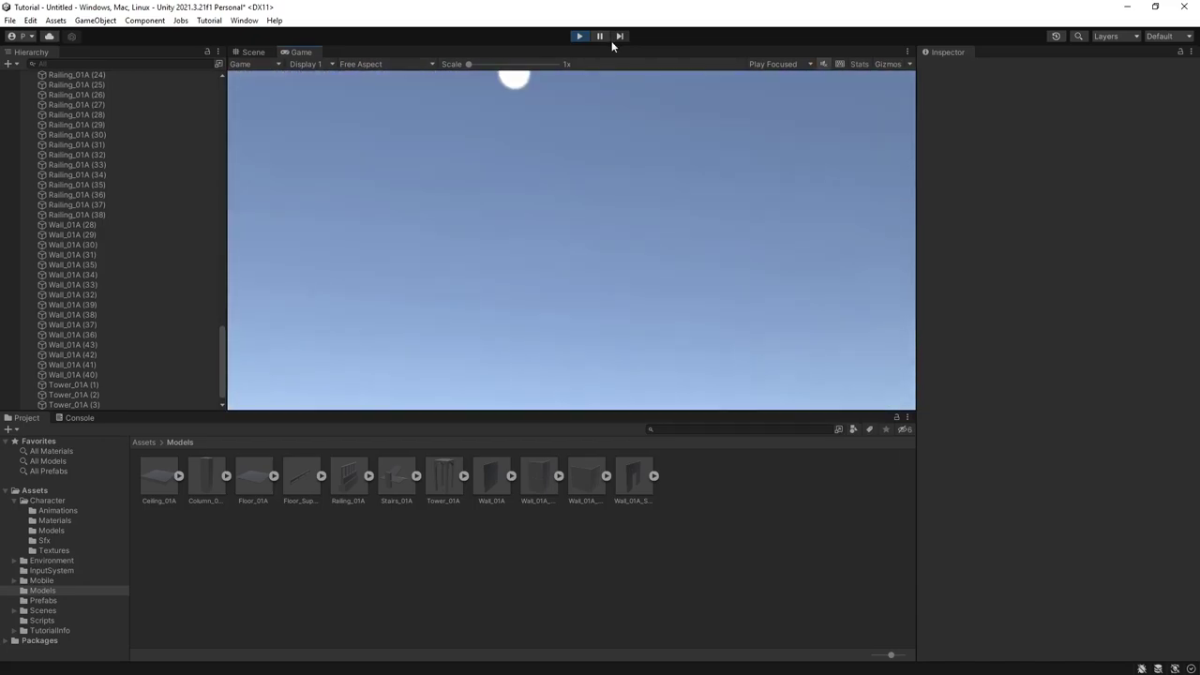
{"action": "left_click", "coordinate": [581, 37]}
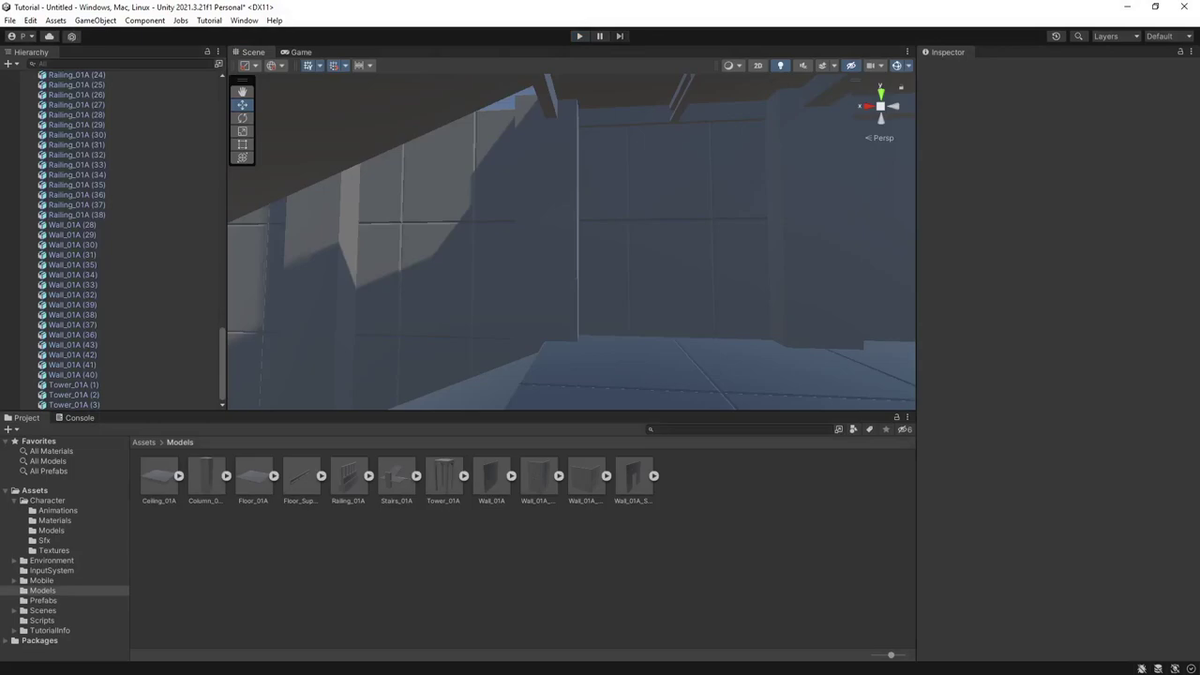